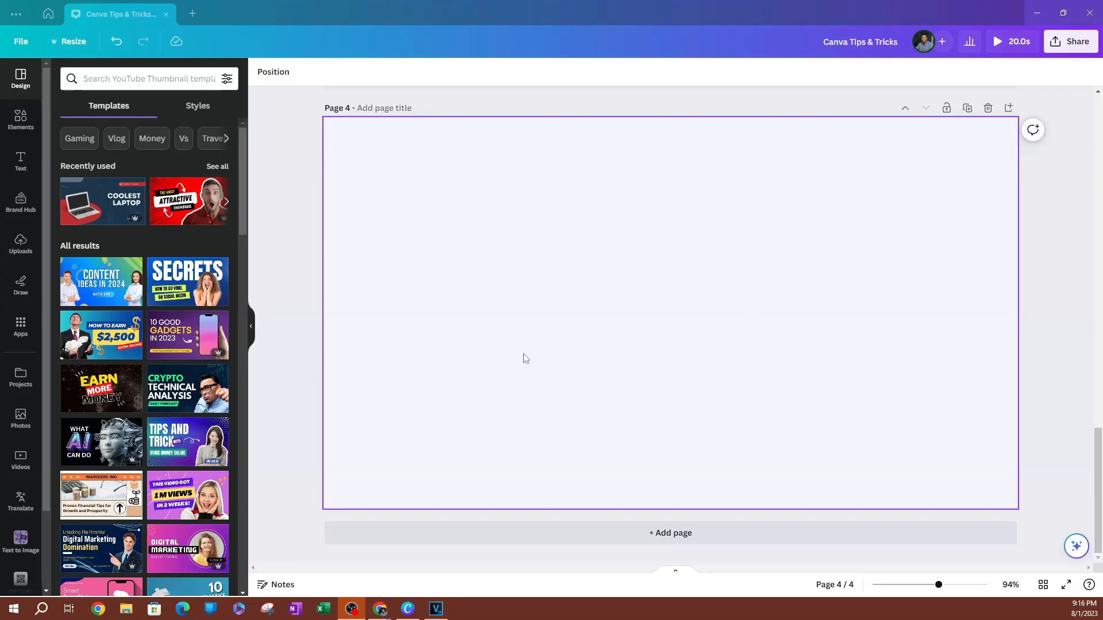
Add a rectangle to page 4, widen it and move it to the page's upper-left corner
click(494, 296)
click(491, 279)
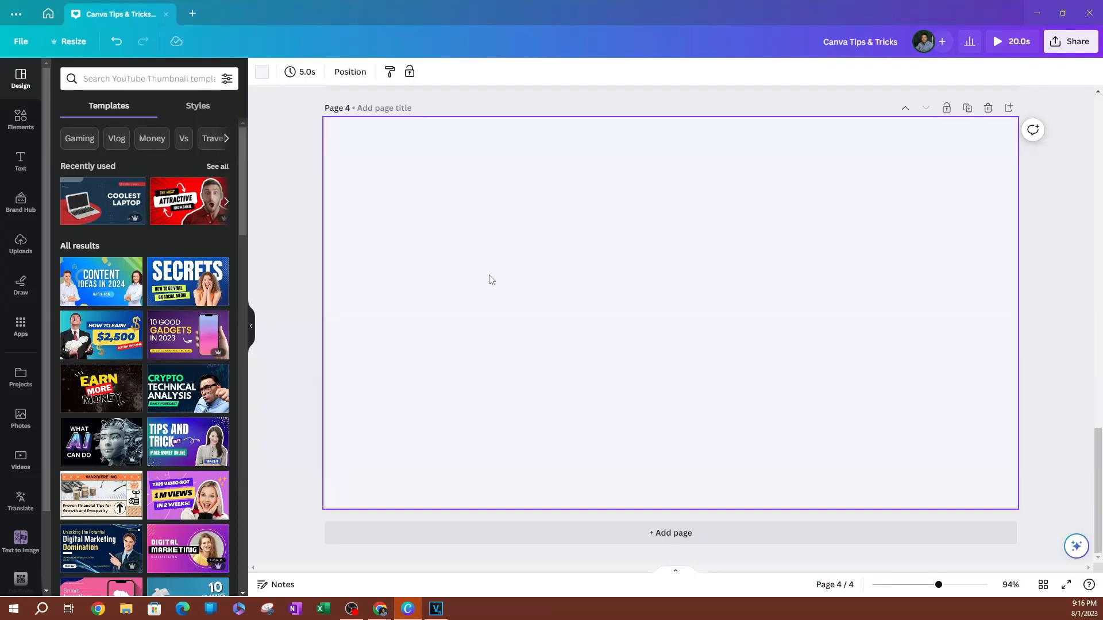
key(r)
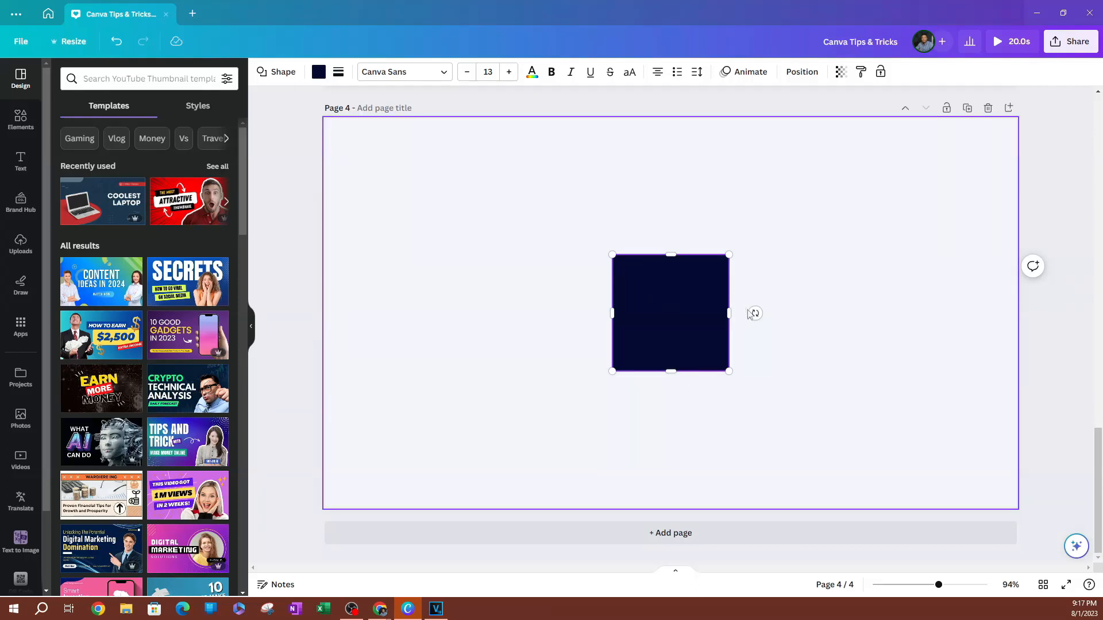
drag(729, 313, 829, 313)
drag(724, 294, 447, 164)
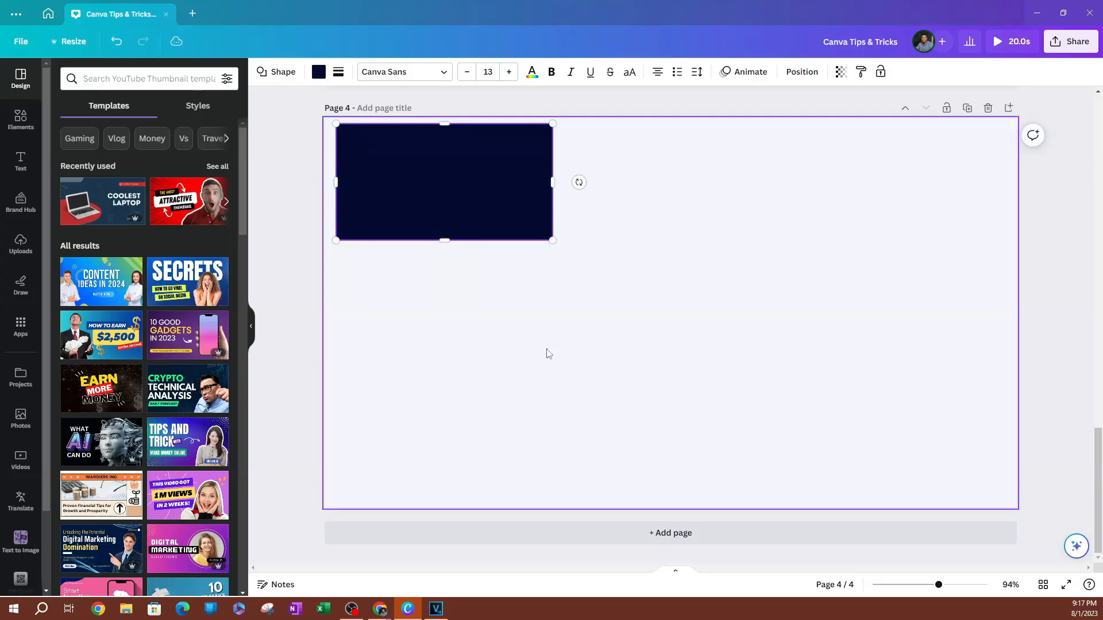
Add a circle to the page, enlarge it and place it near the top beside the rectangle
click(546, 354)
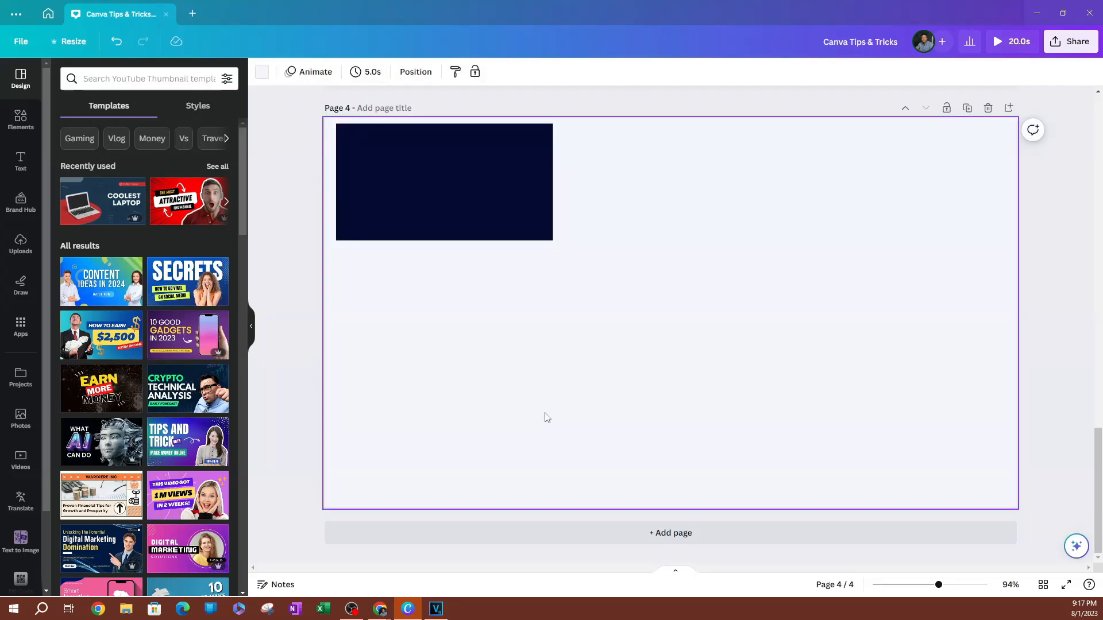
key(c)
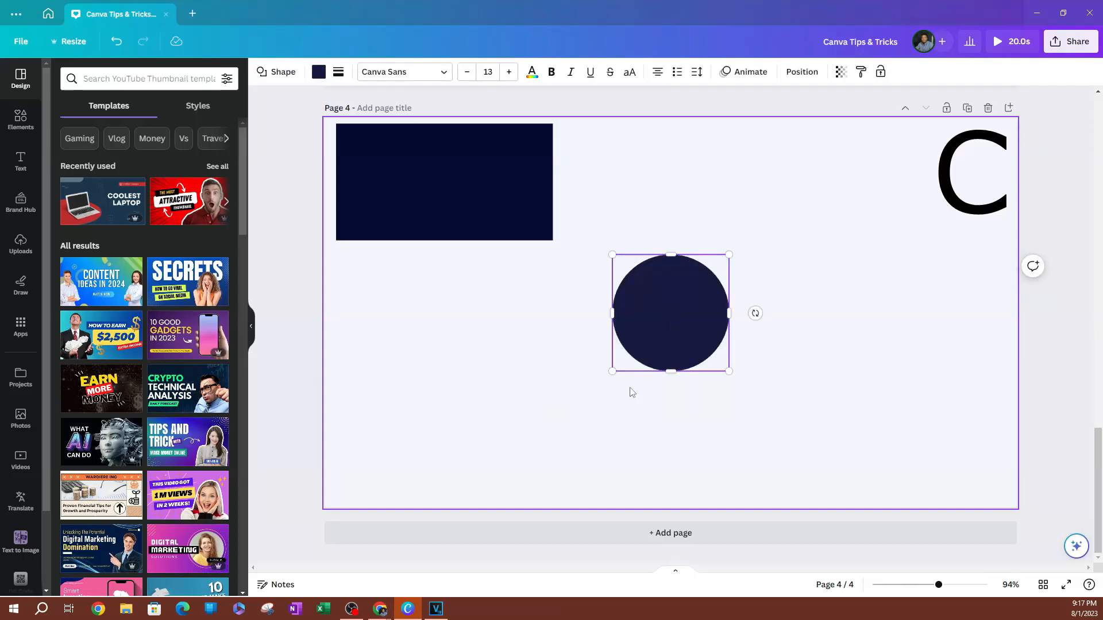
drag(730, 254, 817, 202)
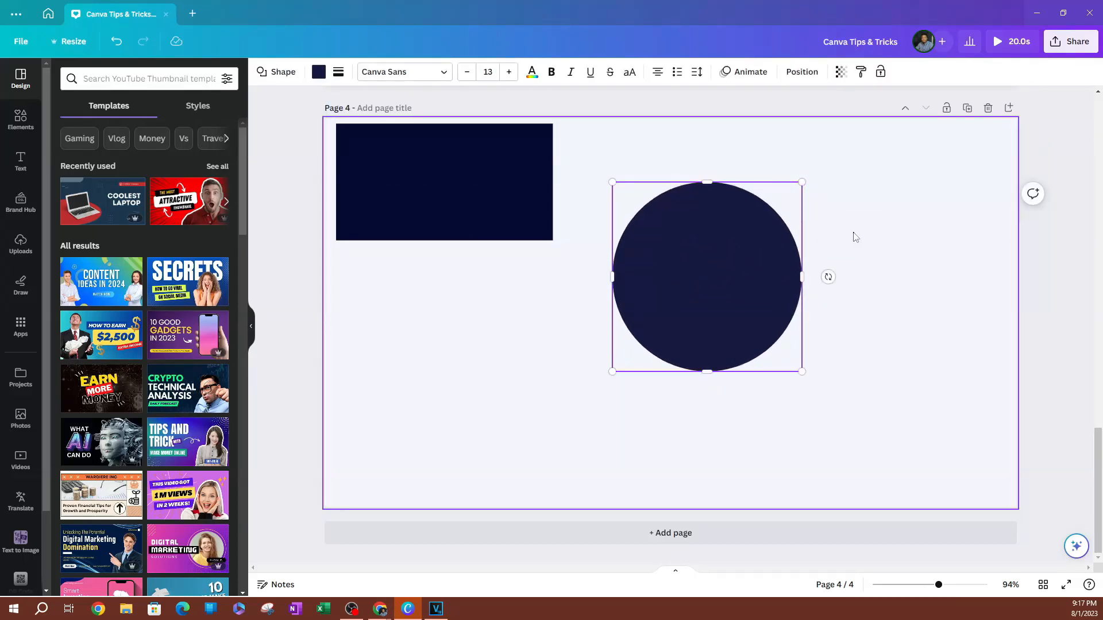
drag(692, 298, 676, 255)
Add a text box with the default paragraph text and position it below the rectangle
click(510, 440)
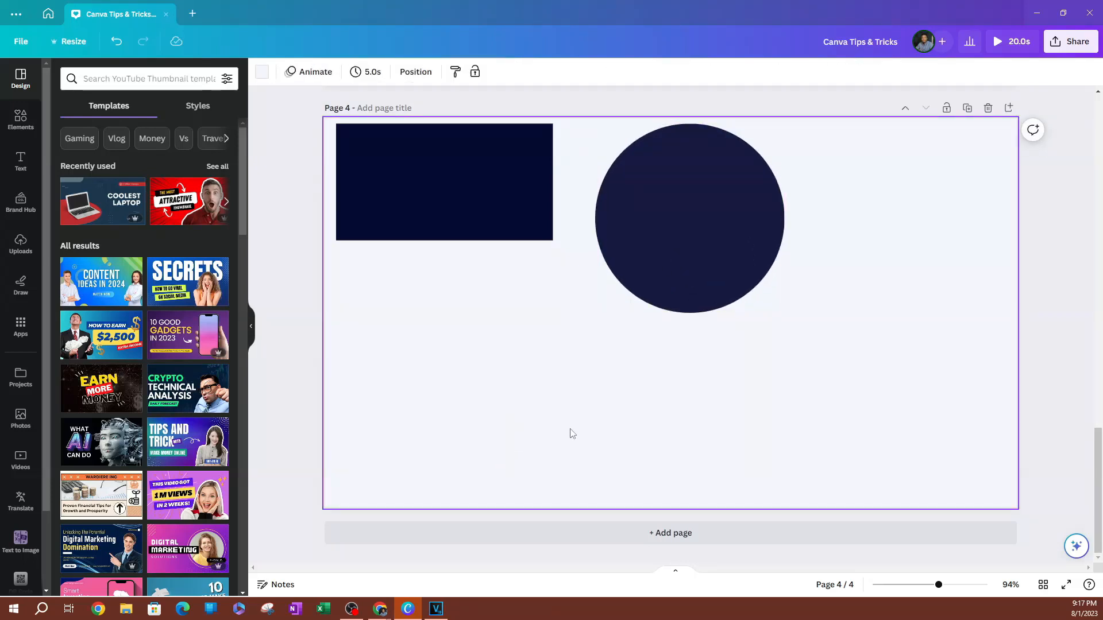
key(t)
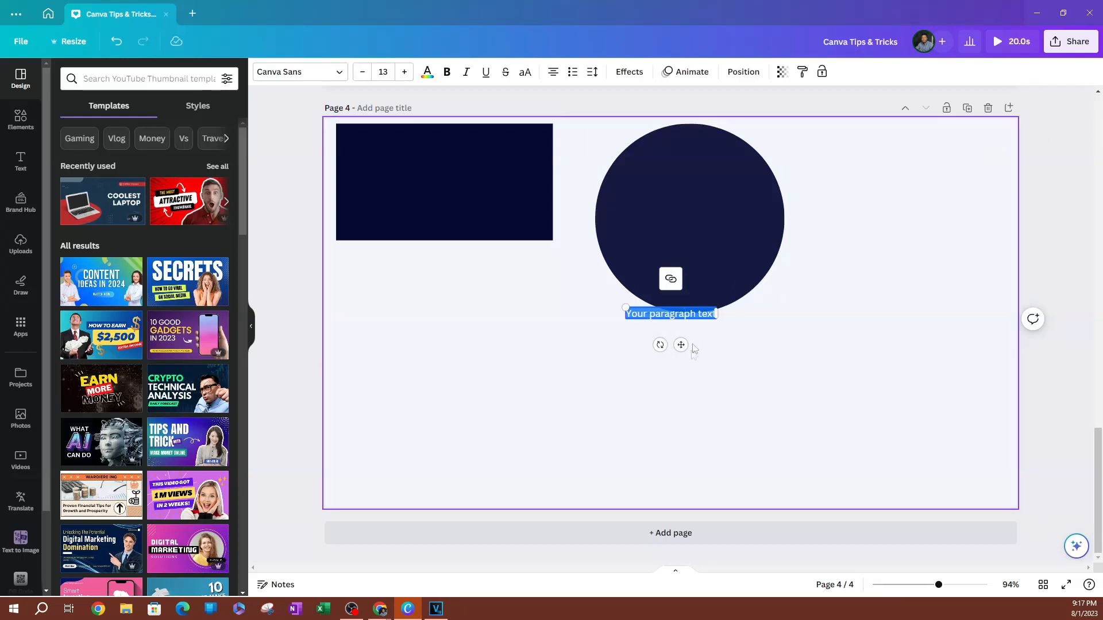
drag(680, 344, 442, 223)
click(468, 211)
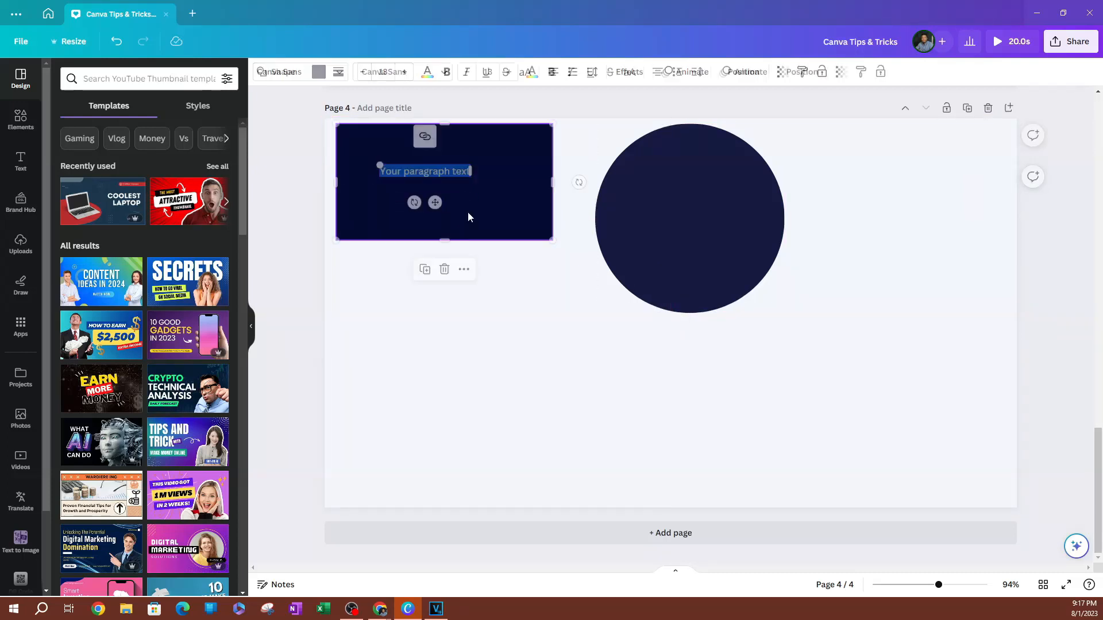
click(449, 172)
drag(449, 172, 460, 323)
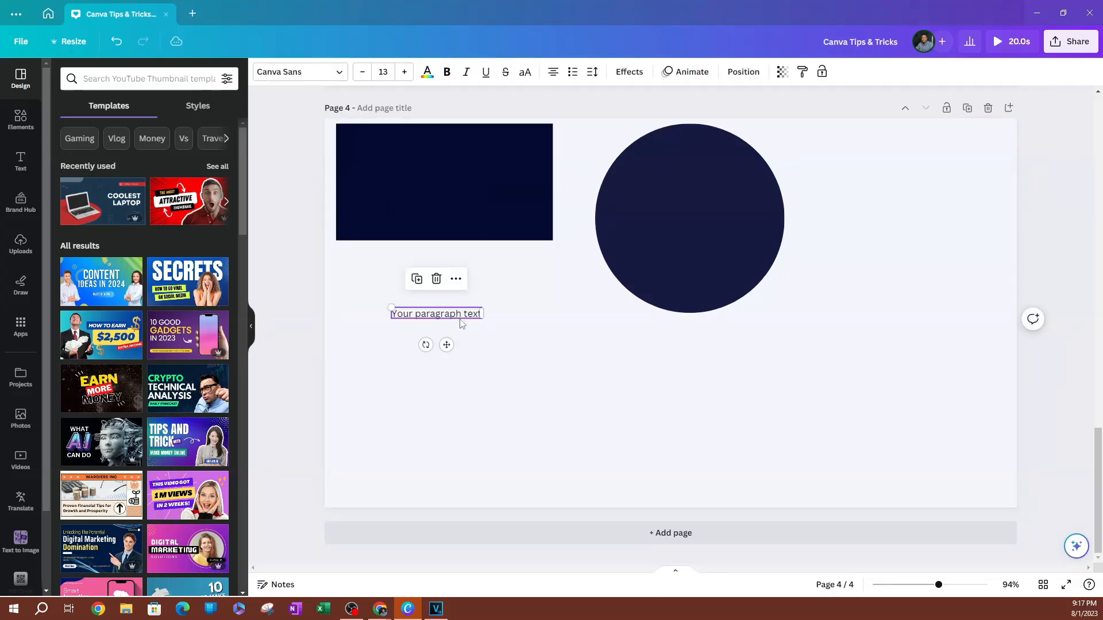
Add a line to the page and move it lower, below the circle
click(546, 389)
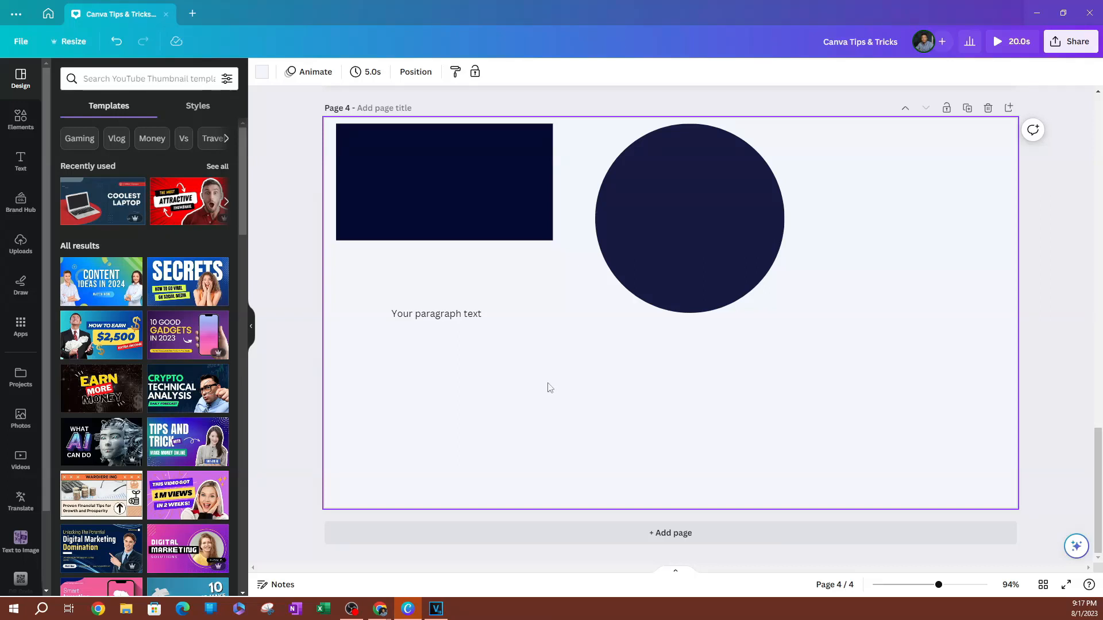
key(l)
drag(680, 338, 680, 438)
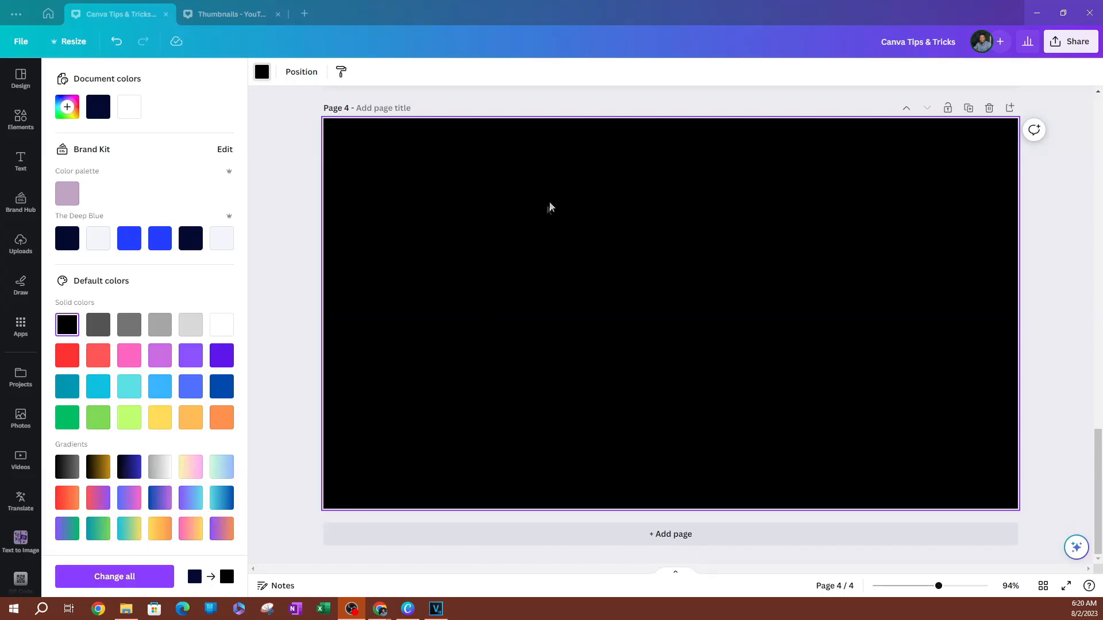
Show the rulers and guides and collapse the side panel to widen the canvas
click(20, 42)
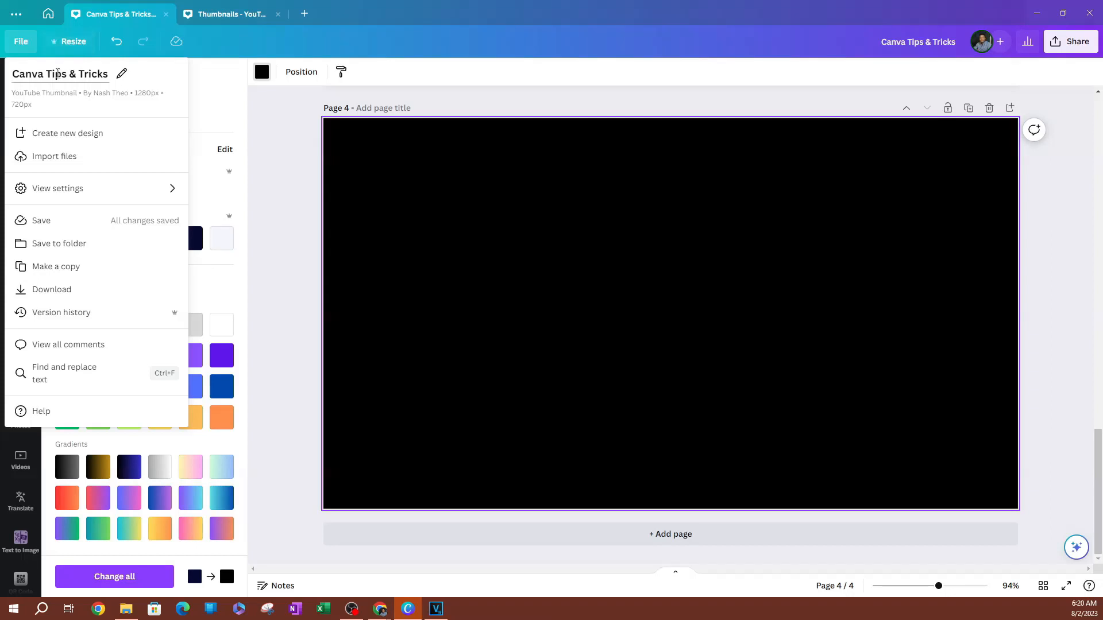
mouse_move(82, 191)
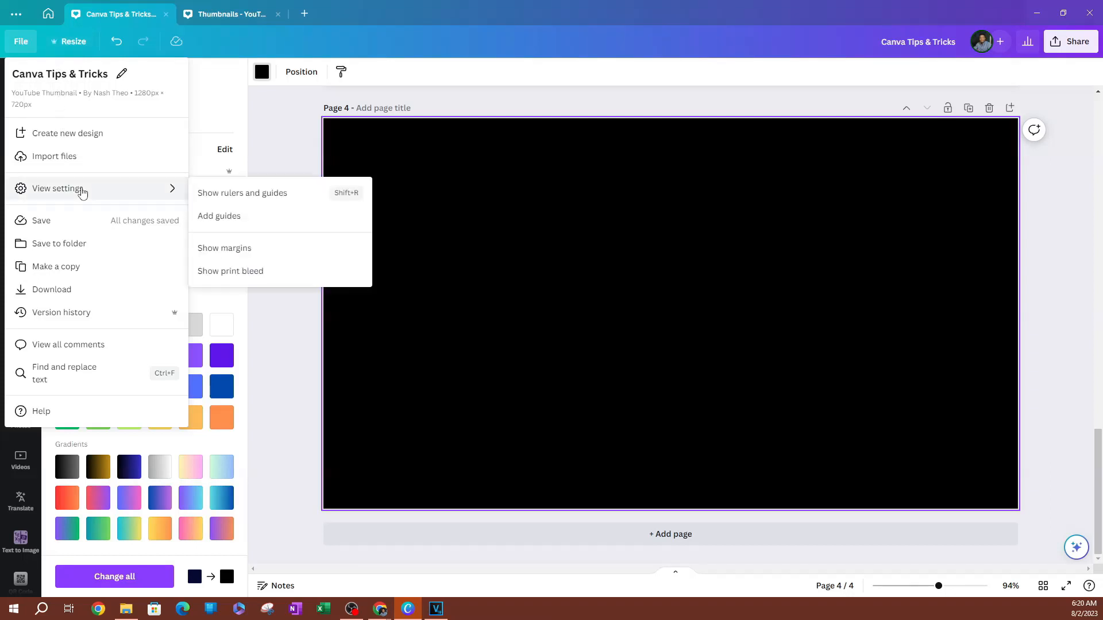
click(251, 203)
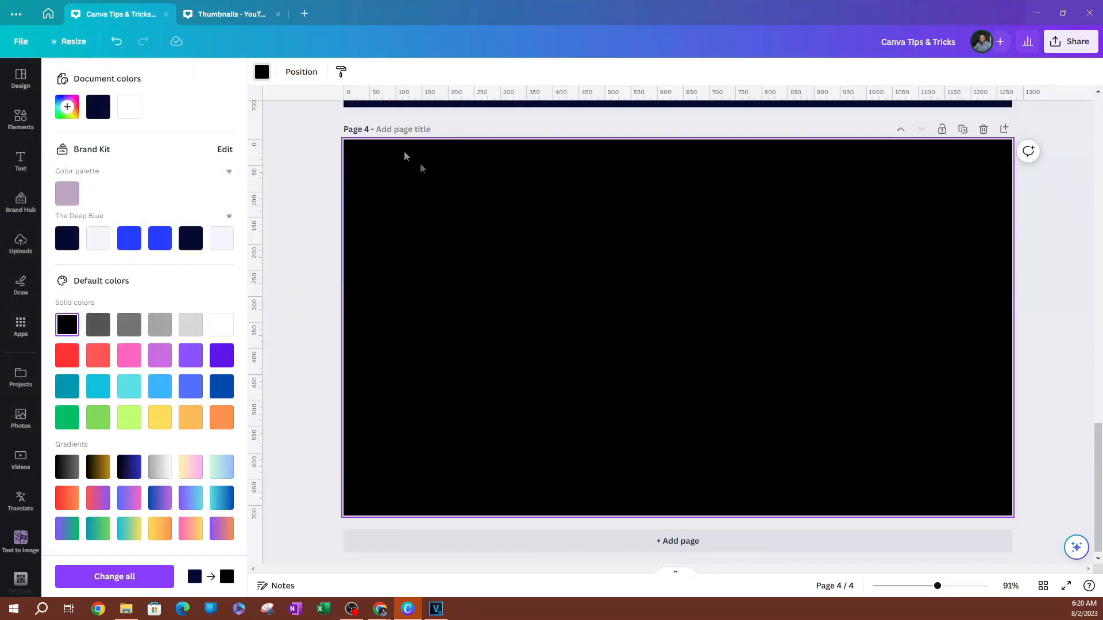
click(29, 86)
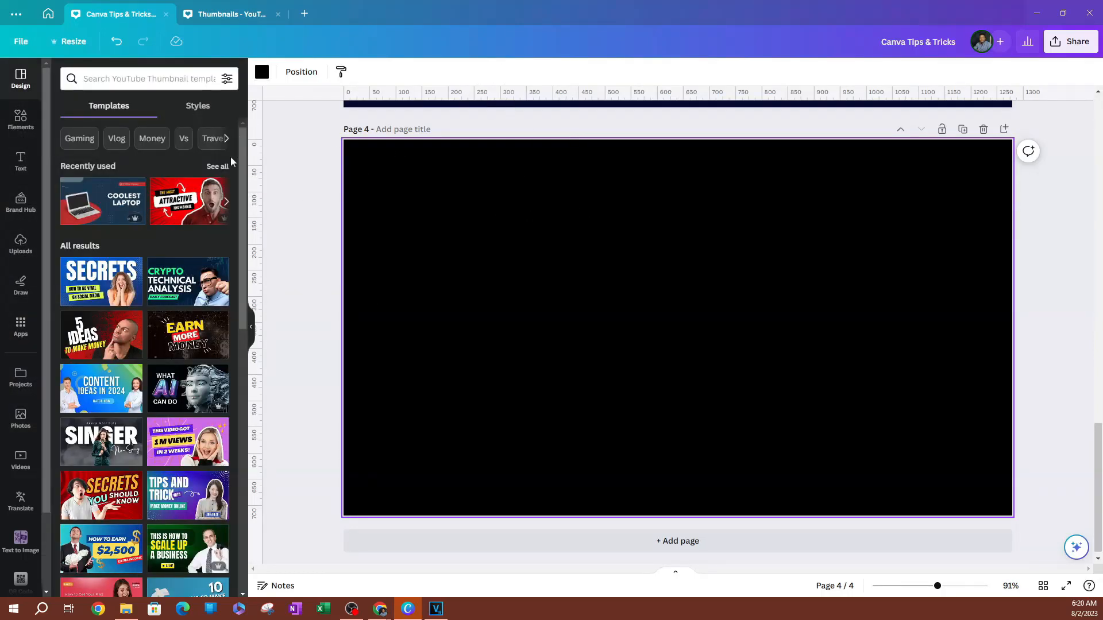
click(252, 327)
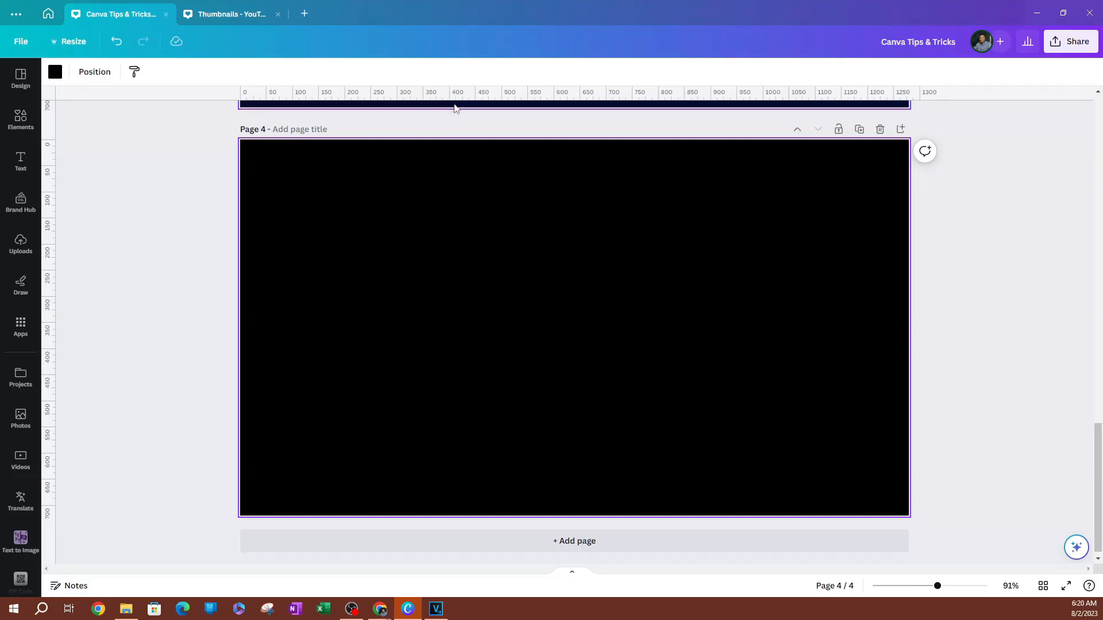
Place three horizontal guides on page 4 at about 190, 255 and 315 px from the page's top edge
drag(453, 99, 460, 273)
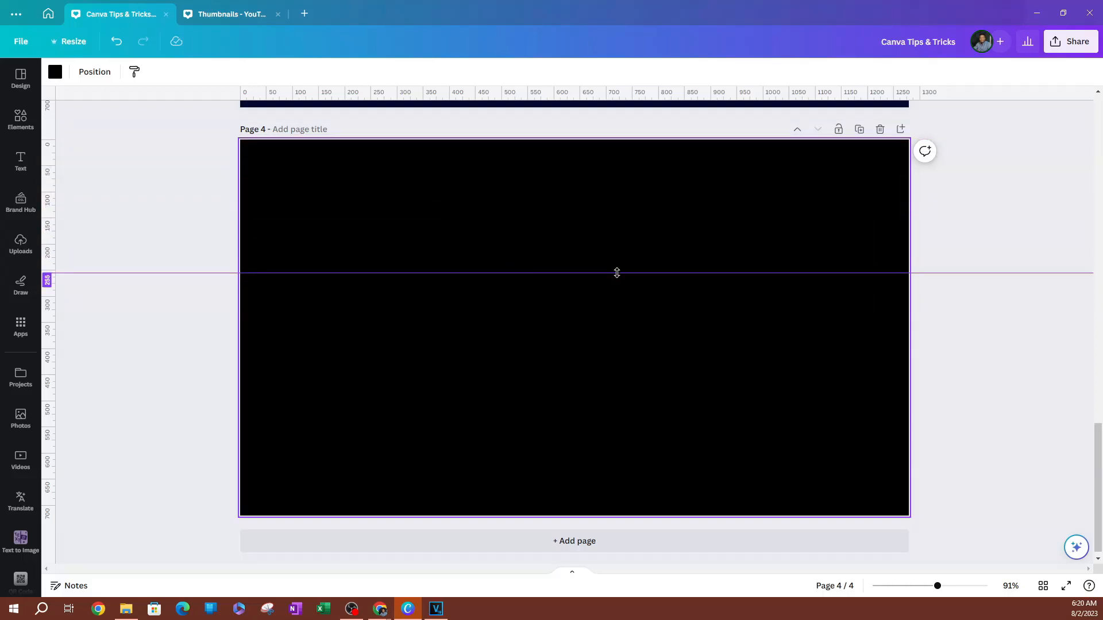
drag(615, 274, 628, 238)
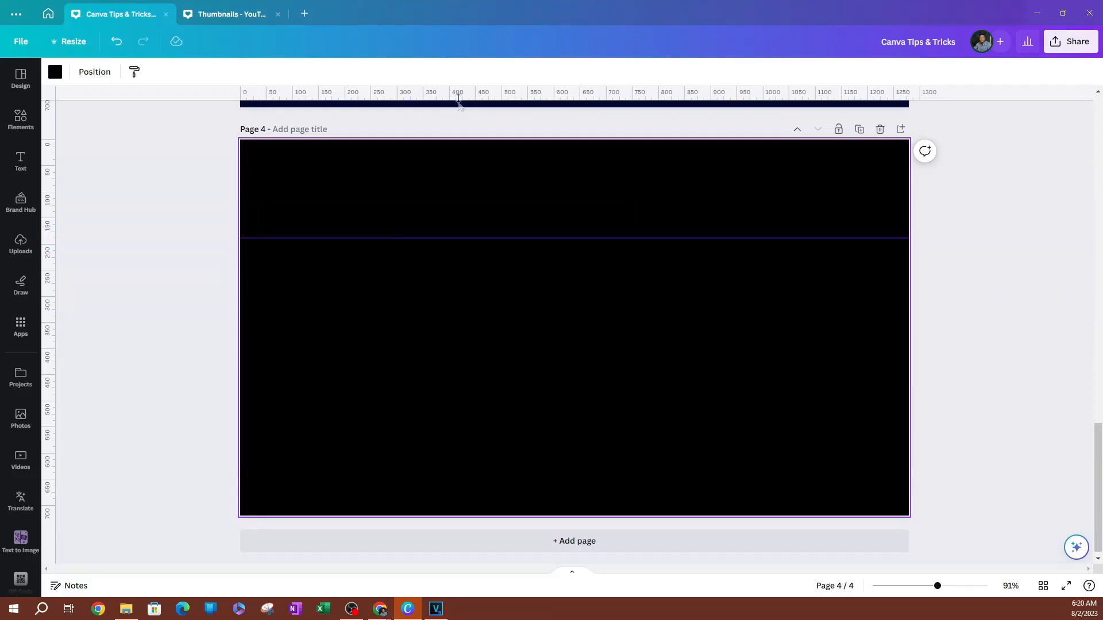
drag(460, 97, 463, 272)
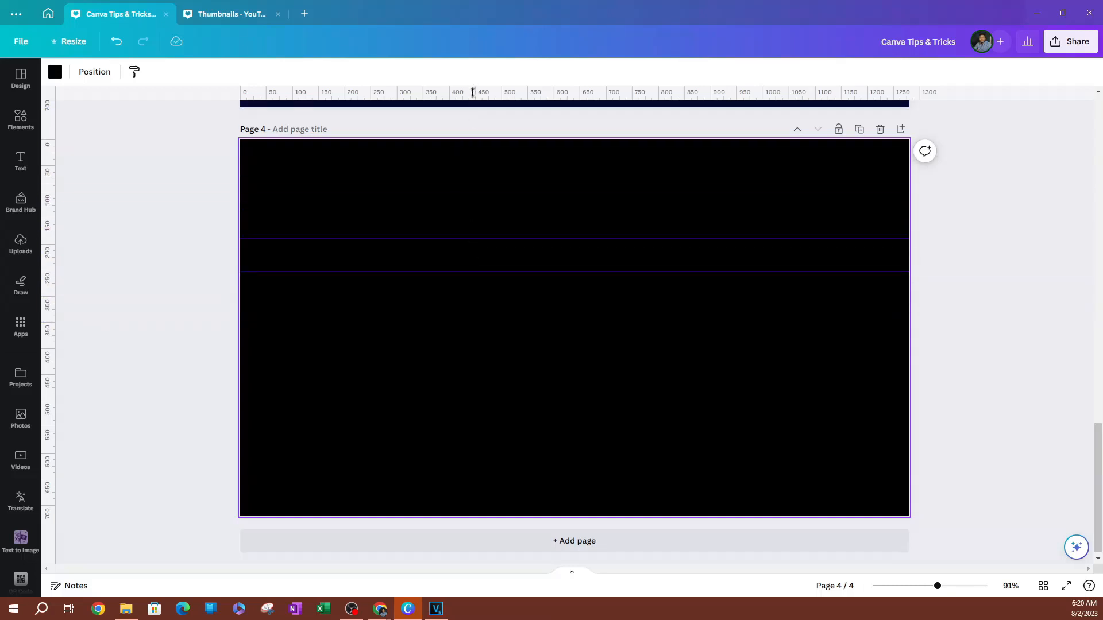
drag(475, 98, 475, 304)
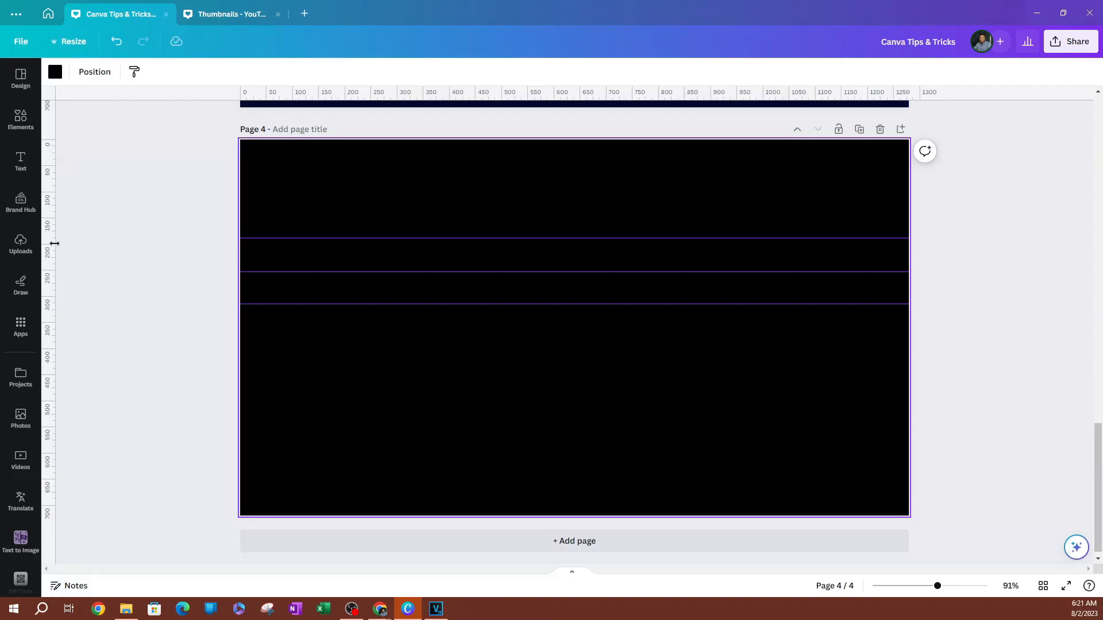
Place three vertical guides on page 4 at about 267, 400 and 510 px from the page's left edge
drag(55, 243, 380, 256)
drag(51, 269, 450, 251)
drag(45, 259, 507, 271)
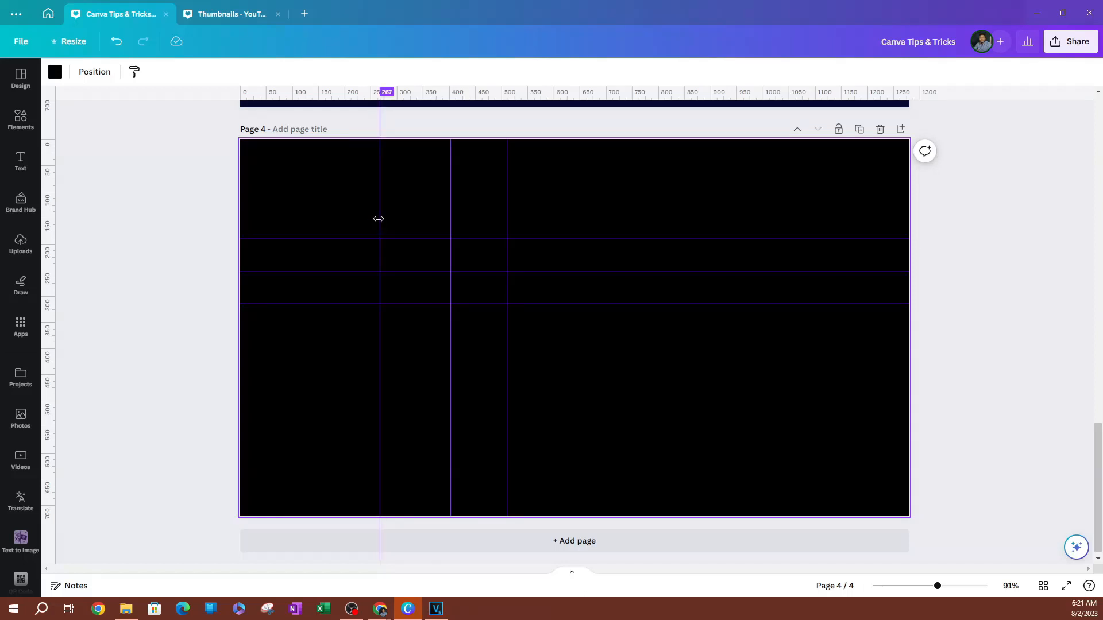
Remove the three vertical and three horizontal guides from page 4
drag(378, 218, 109, 230)
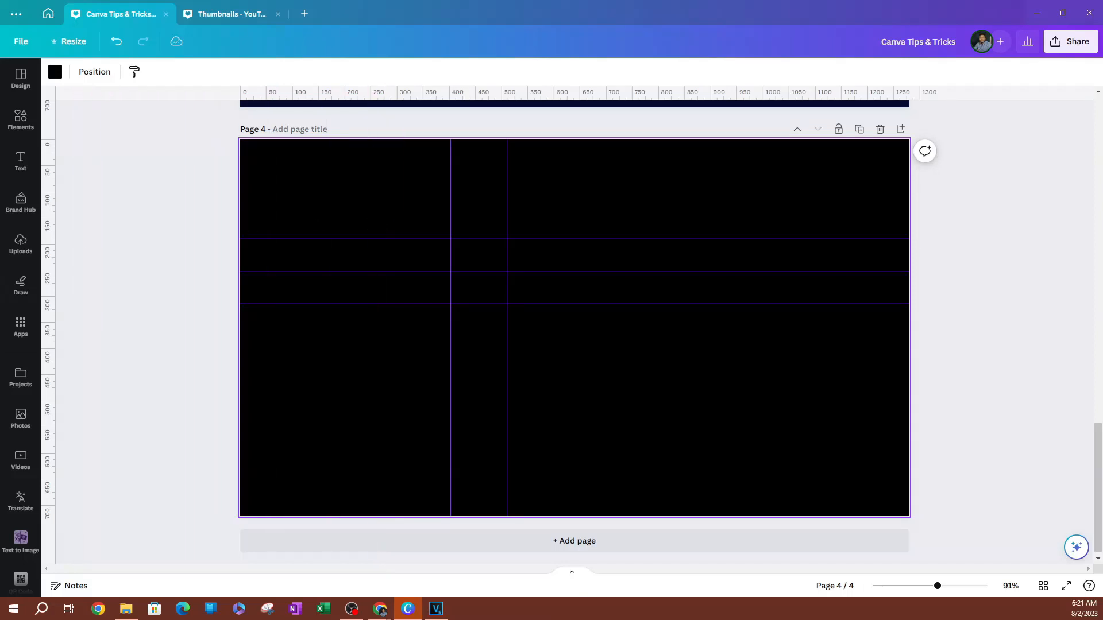
drag(450, 207, 23, 210)
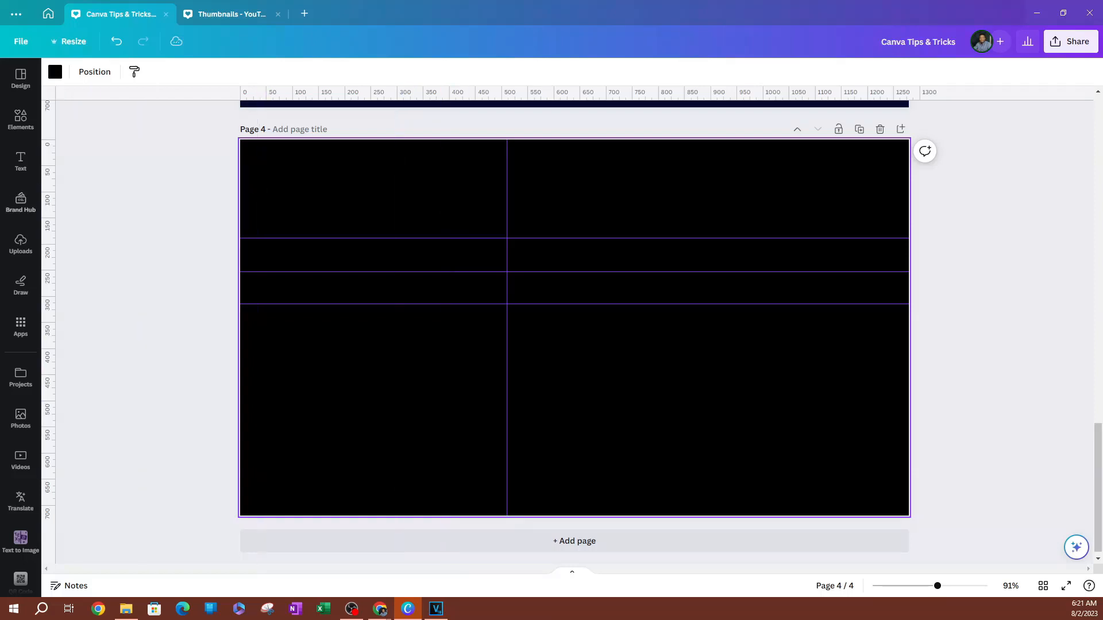
drag(507, 201, 8, 228)
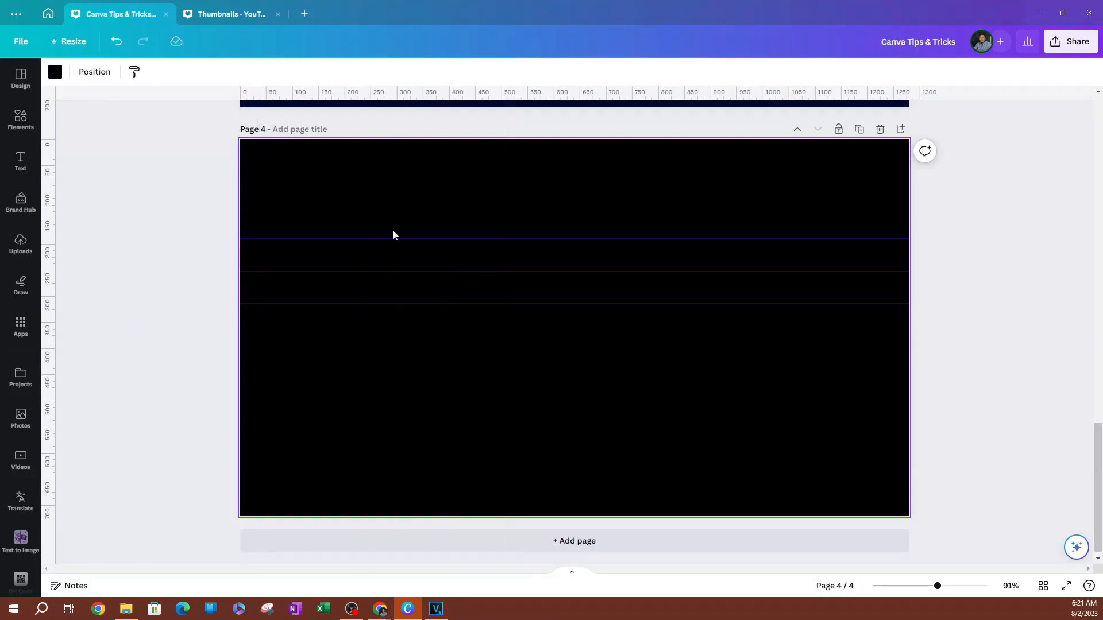
drag(392, 237, 425, 86)
drag(411, 272, 428, 91)
drag(411, 299, 446, 103)
key(ctrl+z)
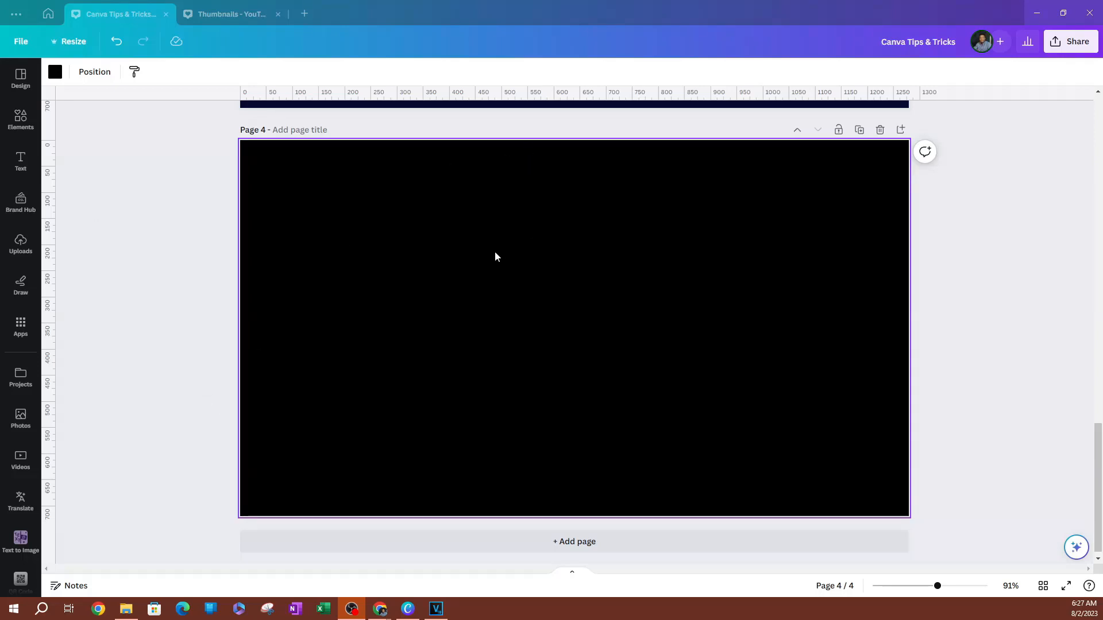
Open the Add guides settings and preview the 12 Columns, 6 Columns and 3x3 Grid presets on the page
click(21, 41)
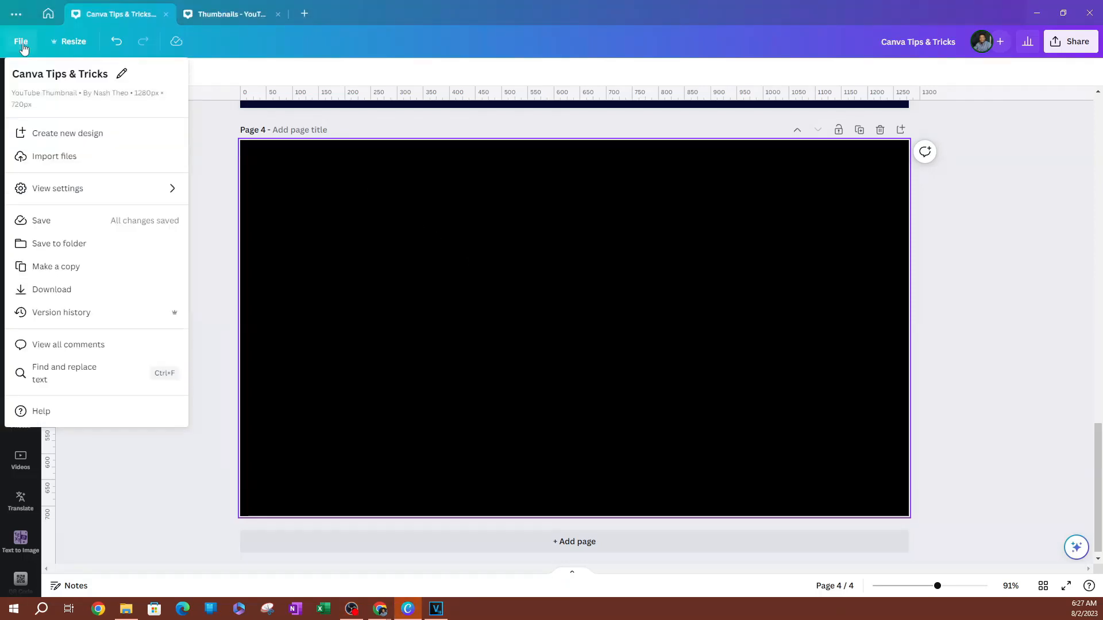
mouse_move(68, 196)
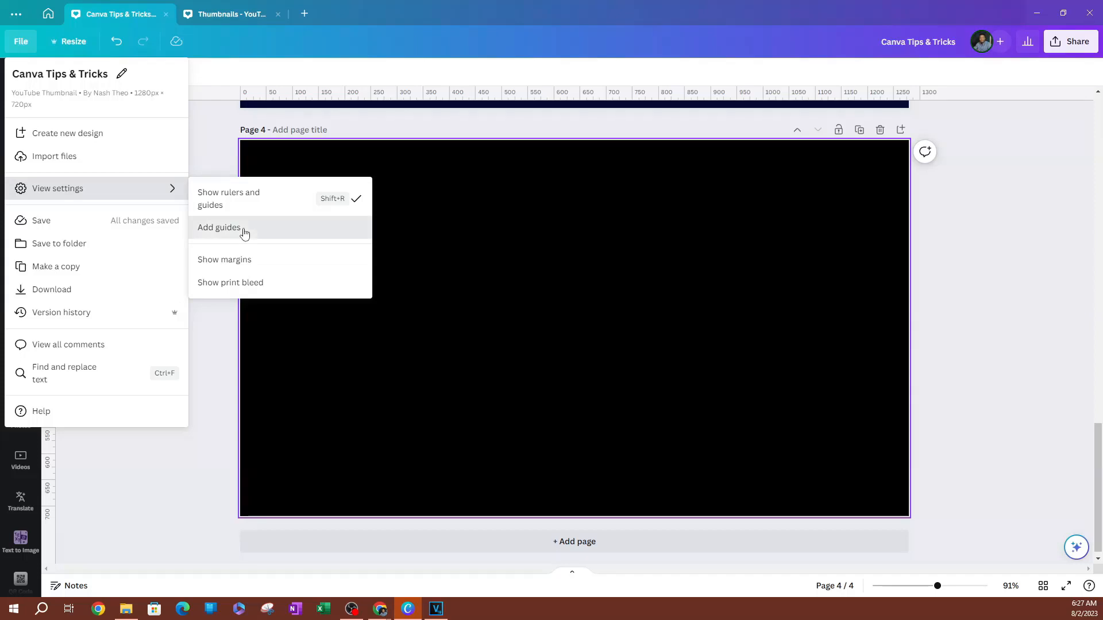
click(244, 232)
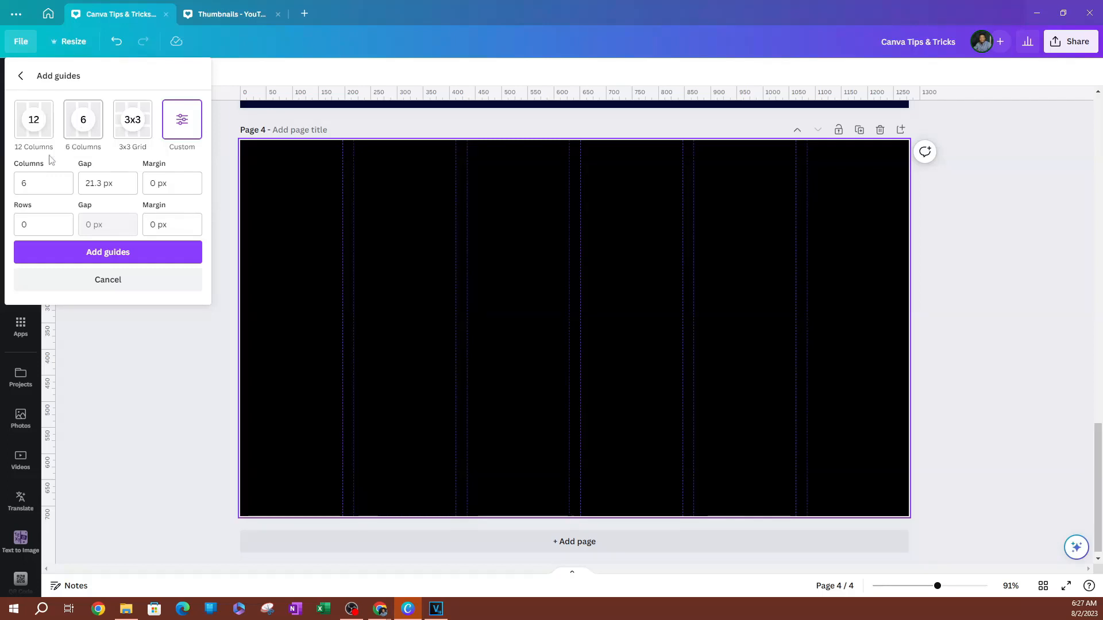
click(45, 125)
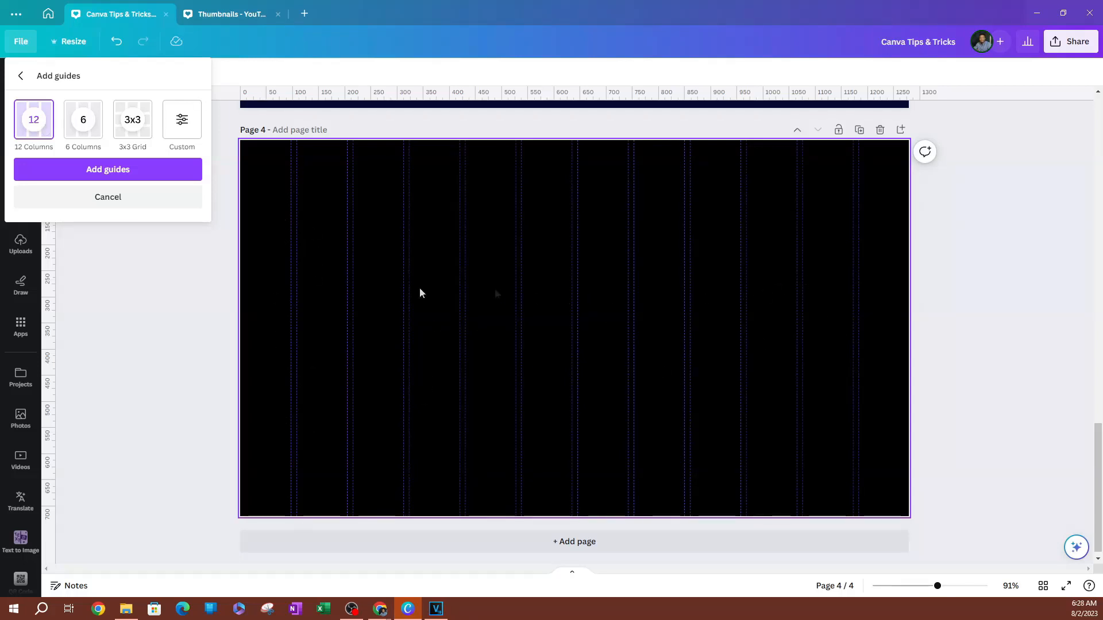
click(87, 117)
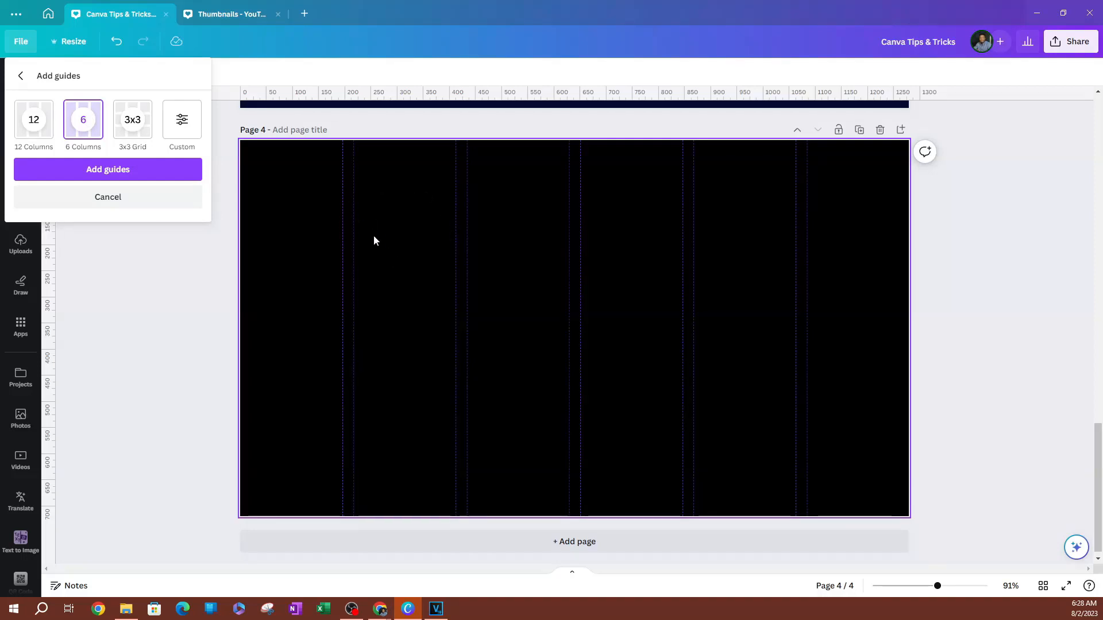
click(132, 126)
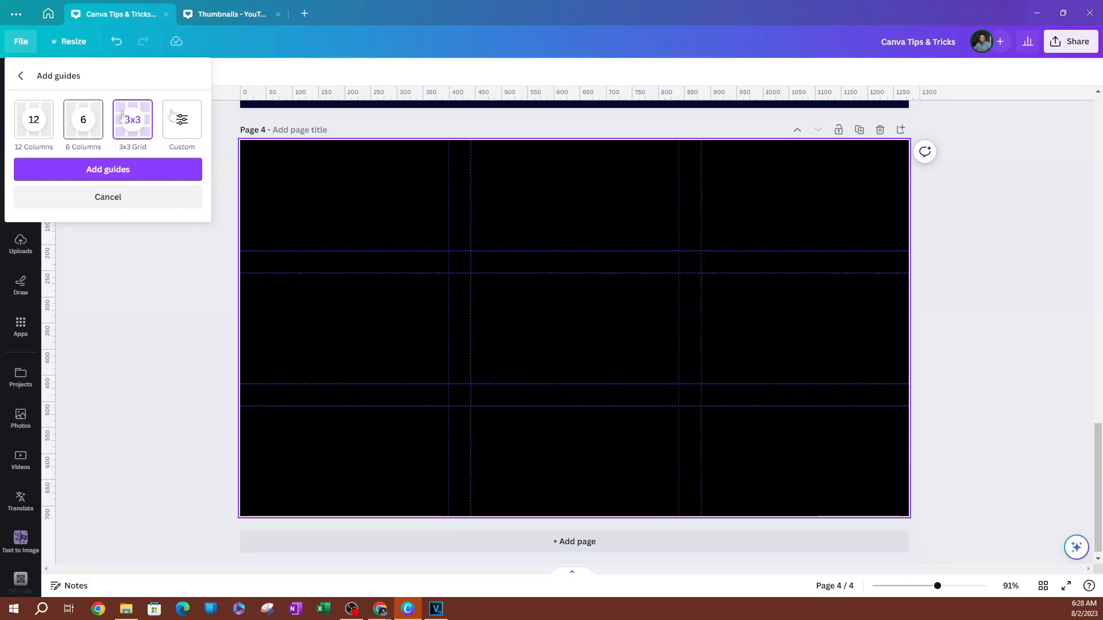
Switch the guide layout to Custom and set the number of columns to 20
click(173, 124)
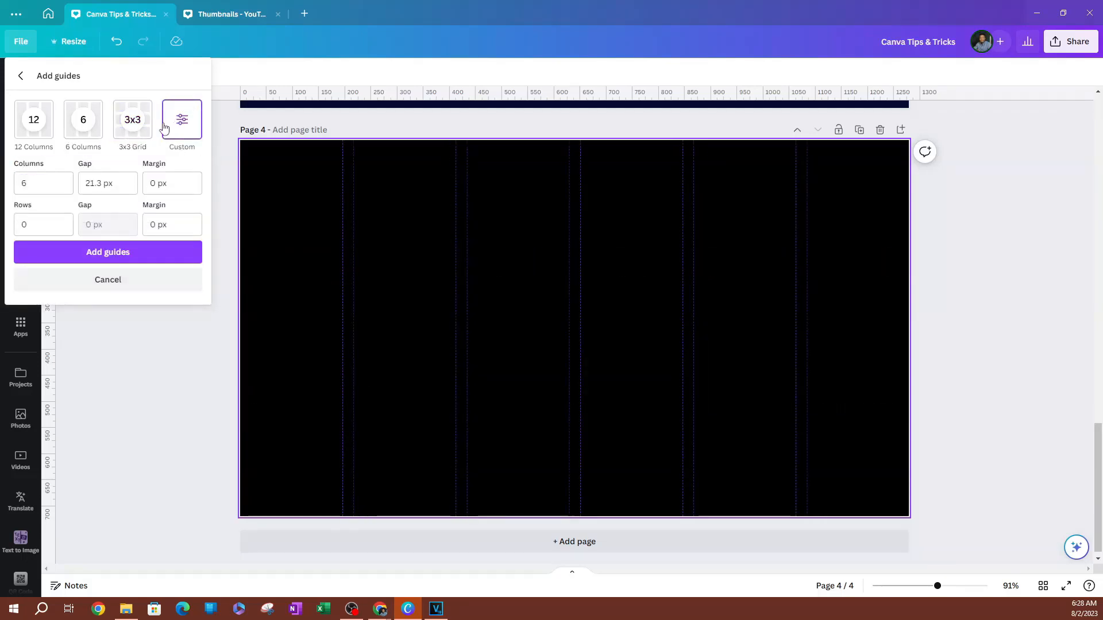
click(40, 183)
double_click(25, 182)
text(20)
click(108, 160)
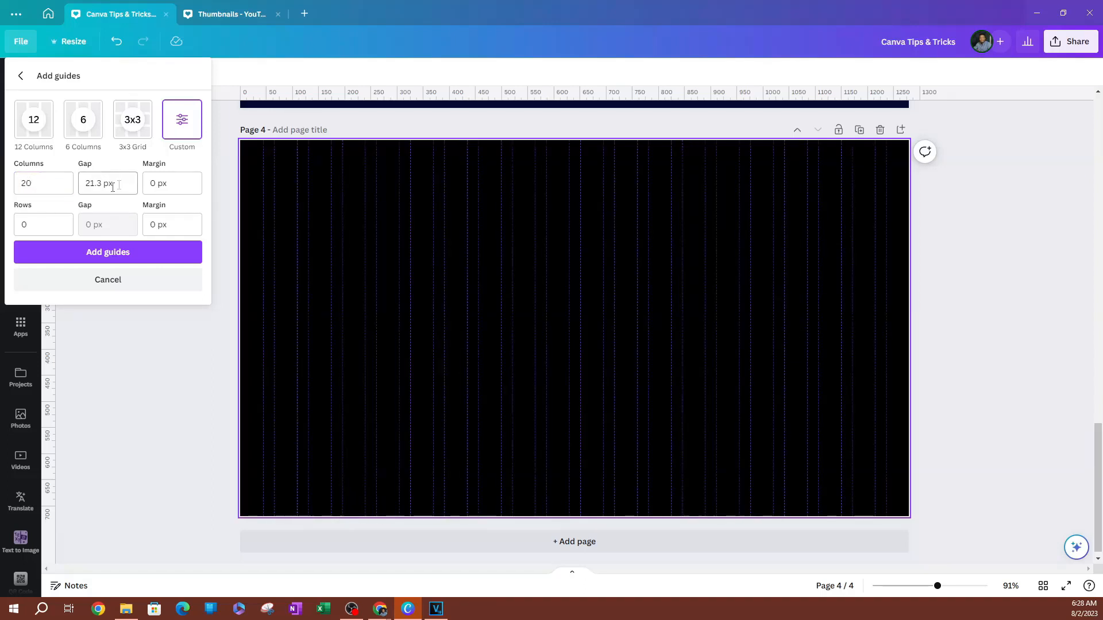
Set the custom layout's column gap to 10 px and column margin to 2 px, leaving the guide settings without adding them
click(116, 185)
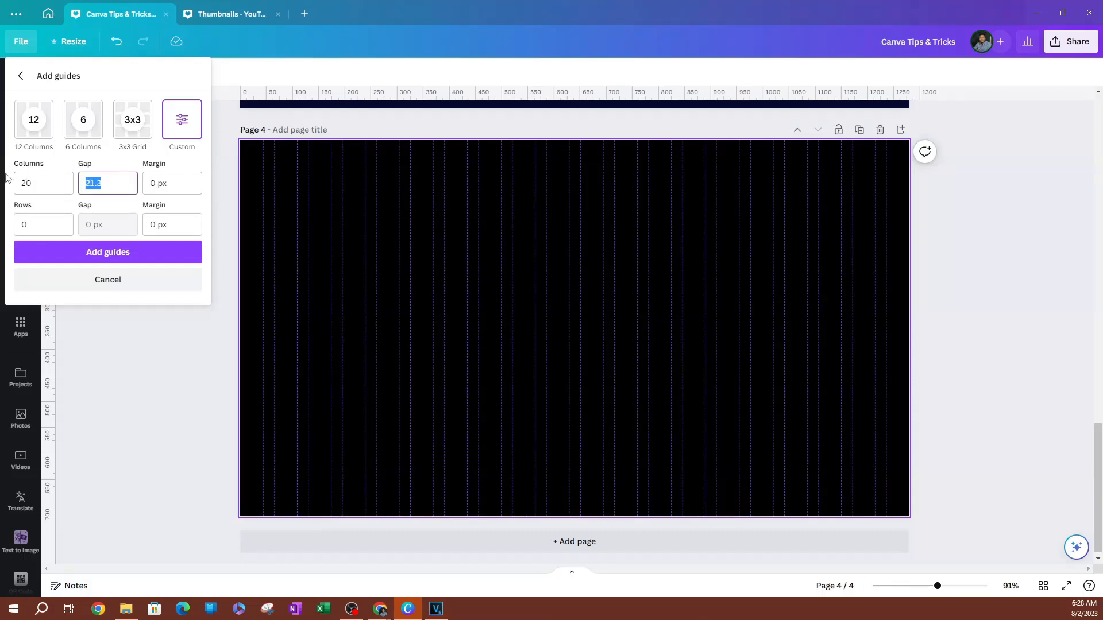
text(10)
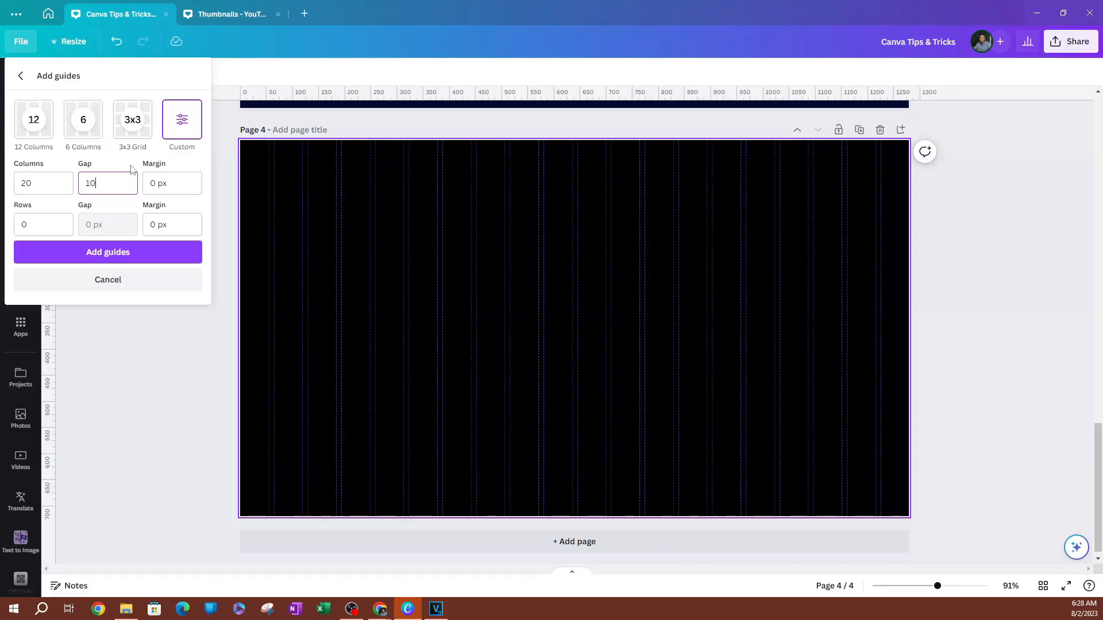
click(182, 190)
text(2)
key(Escape)
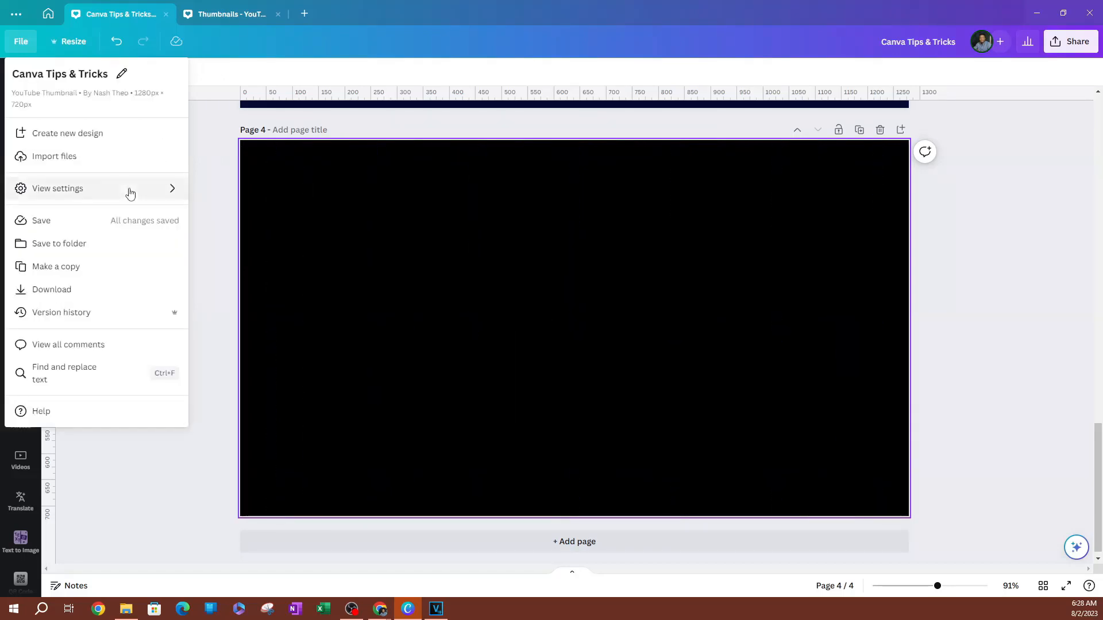
Reopen the Add guides settings, set 5 rows with a 0 px gap, and add the custom guides to page 4
mouse_move(74, 192)
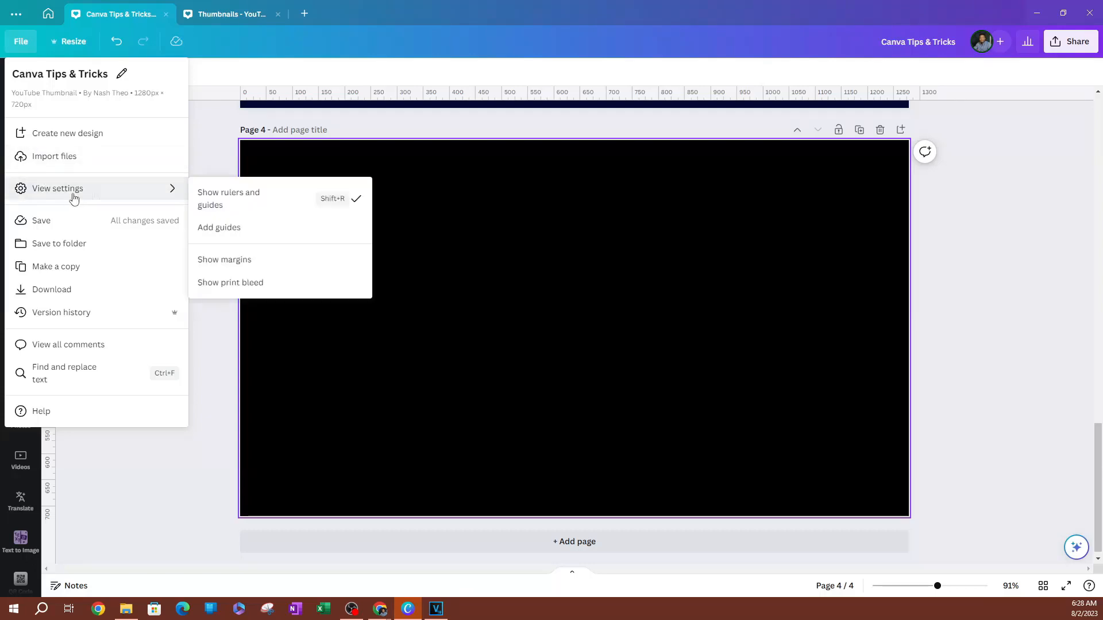
click(239, 229)
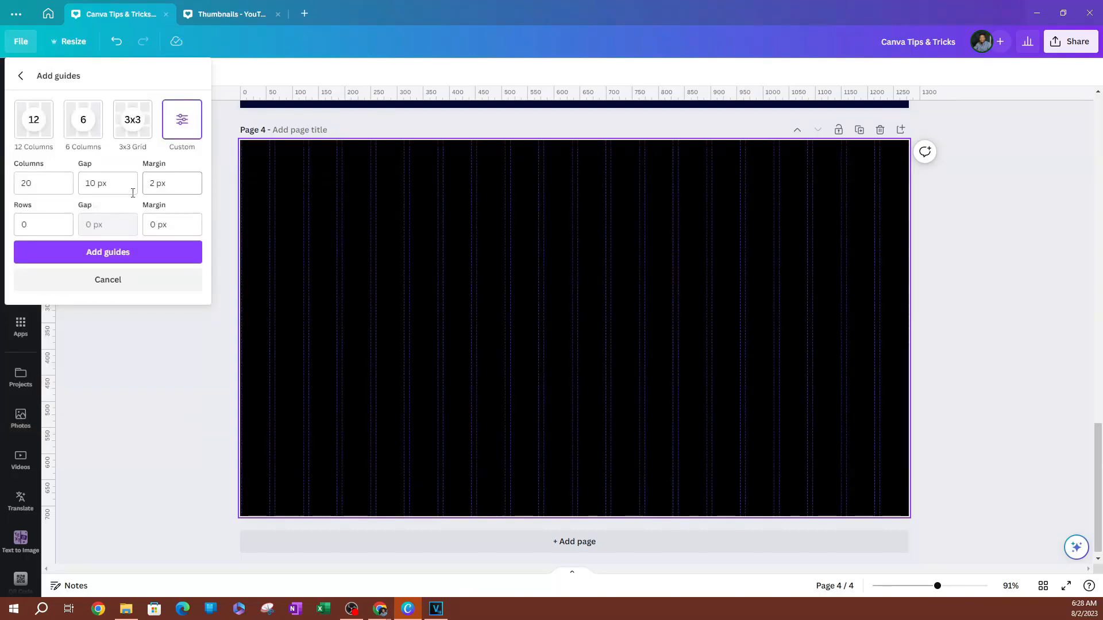
click(54, 224)
click(92, 221)
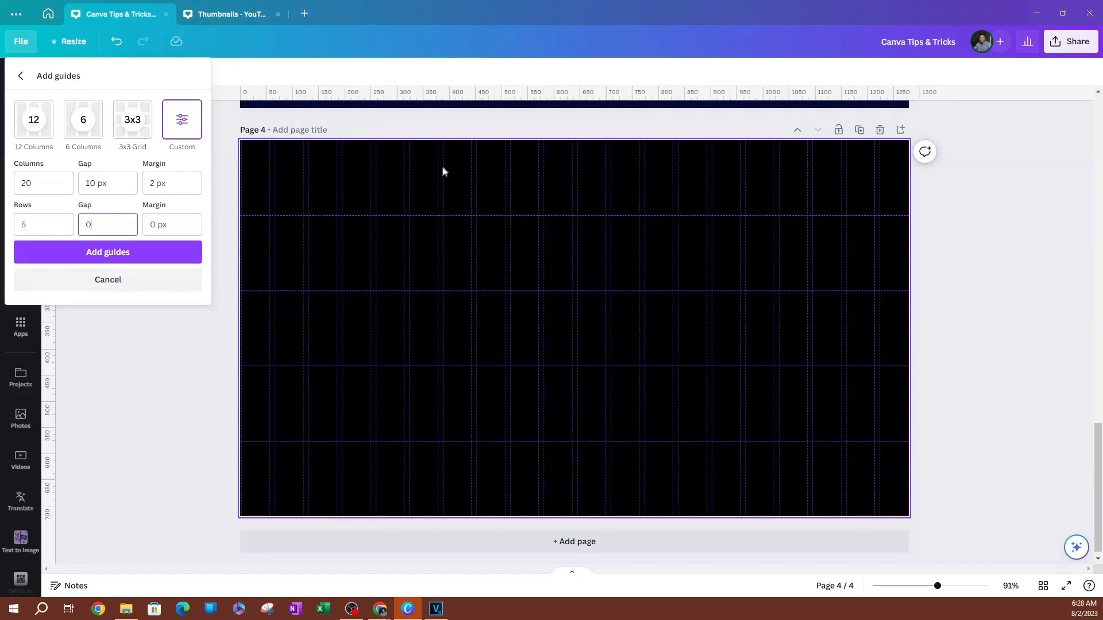
click(134, 254)
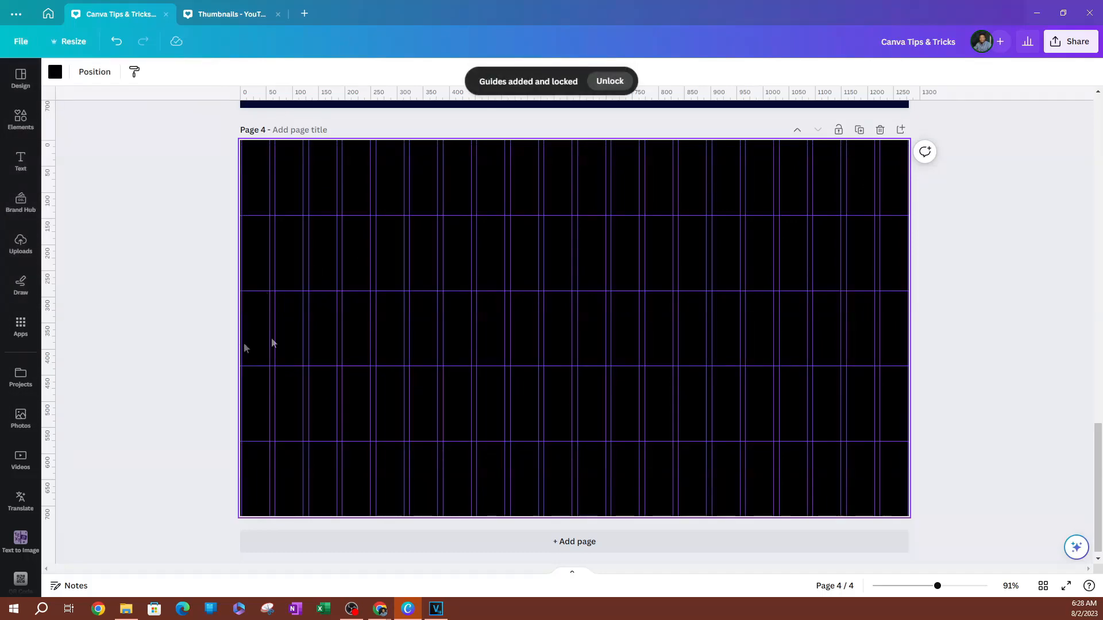
Add a square shape to page 4 and align its left edge with the column guide about 65 px from the page's left edge
click(20, 119)
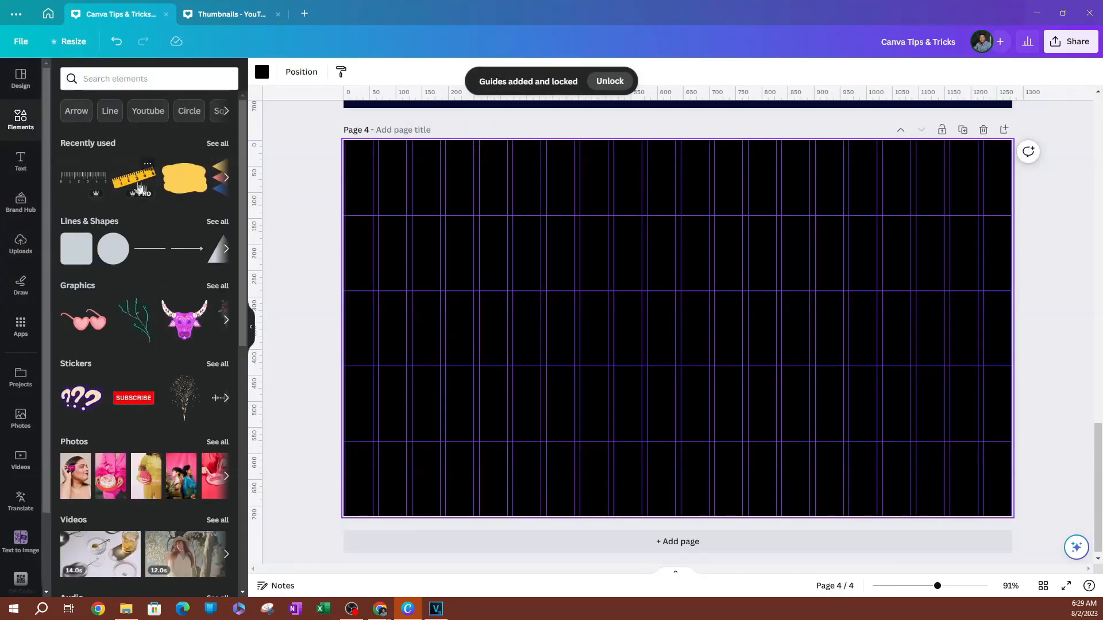
drag(77, 248, 501, 221)
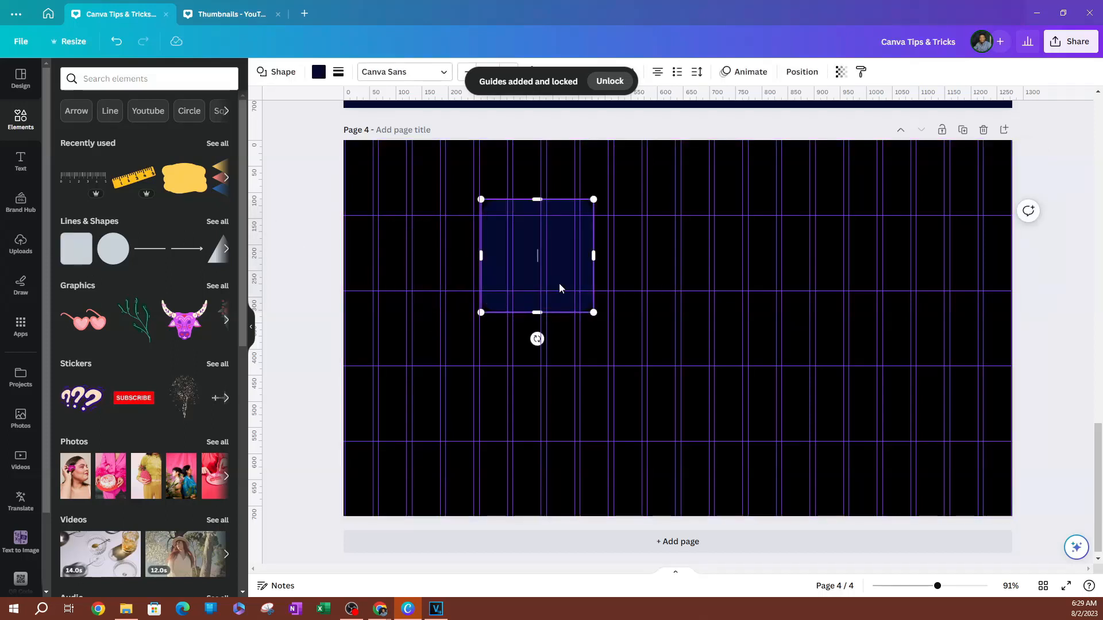
click(837, 278)
drag(519, 273, 448, 258)
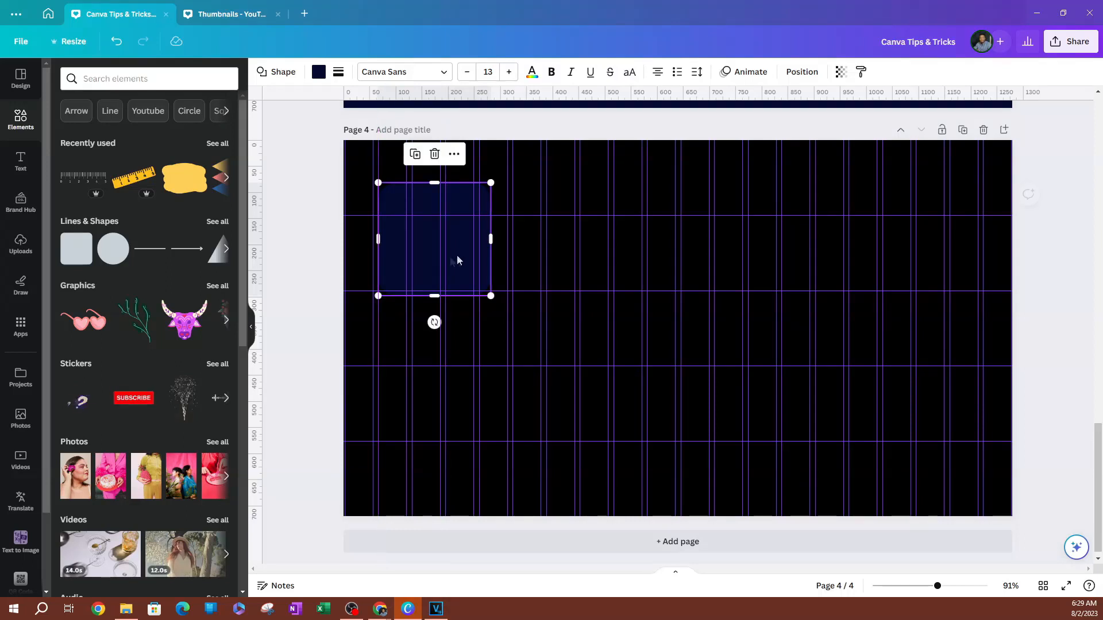
click(677, 258)
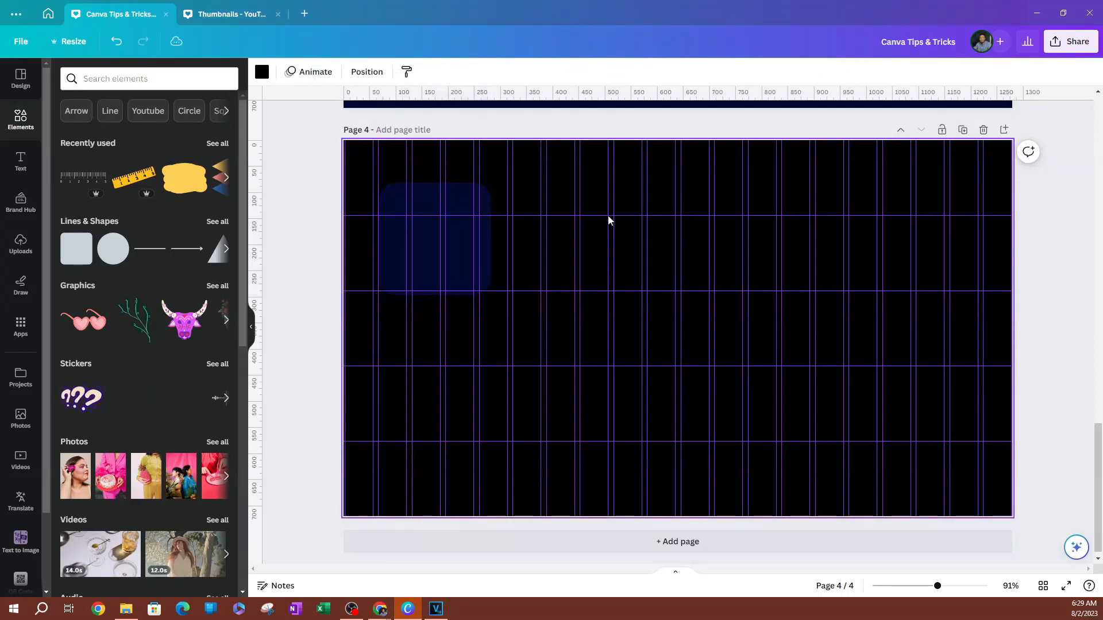
Delete the square from page 4
click(452, 254)
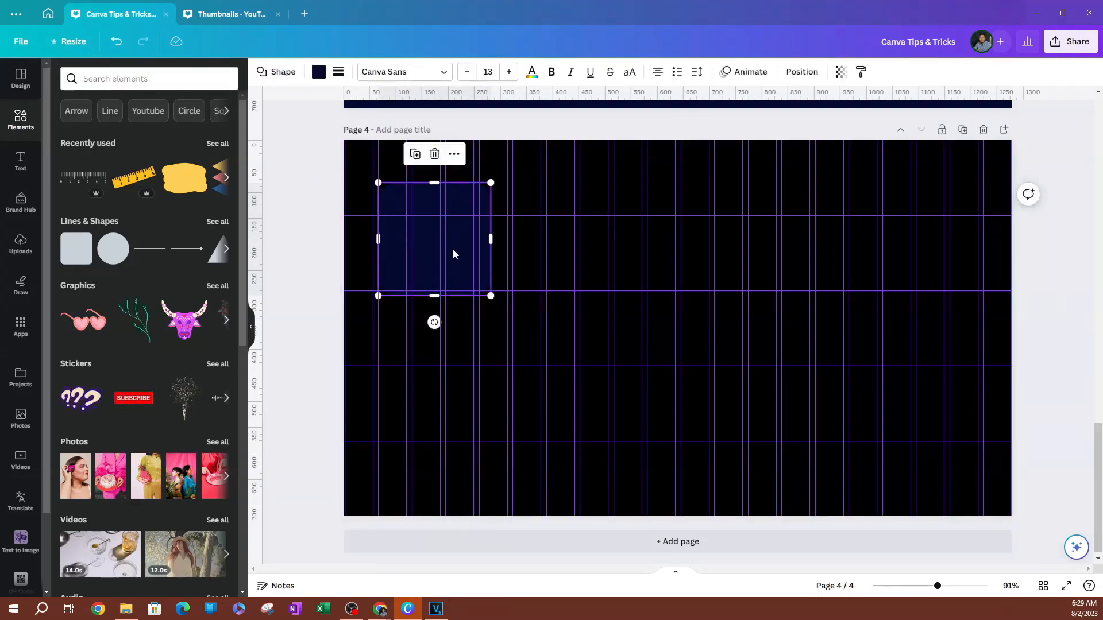
key(Delete)
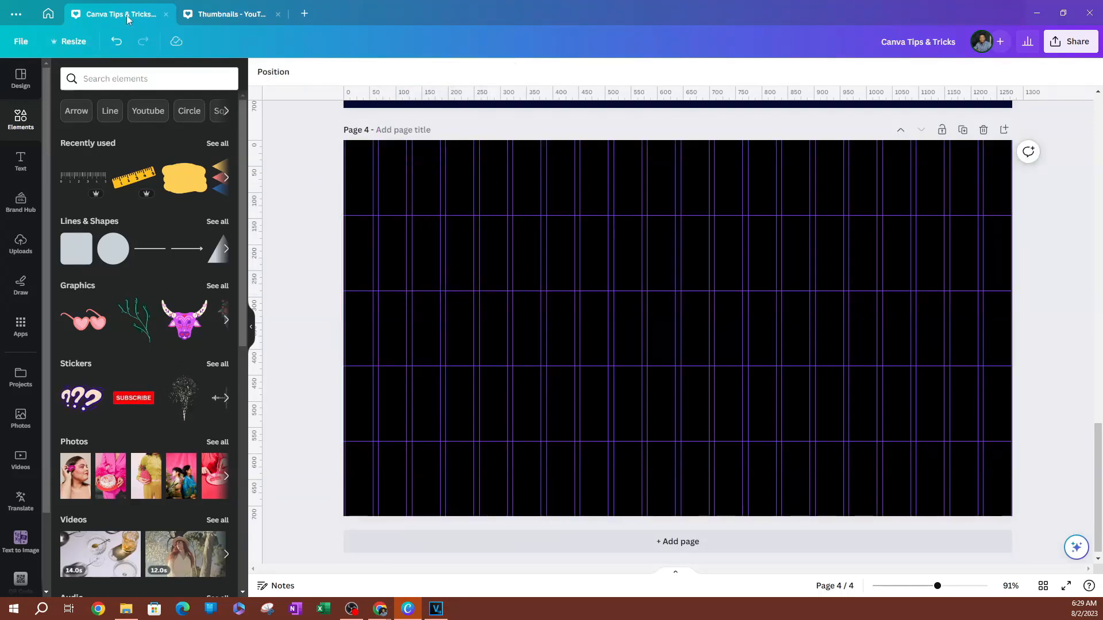
Unlock the guides and nudge the vertical guide about 190 px from page 4's left edge
click(24, 45)
mouse_move(104, 195)
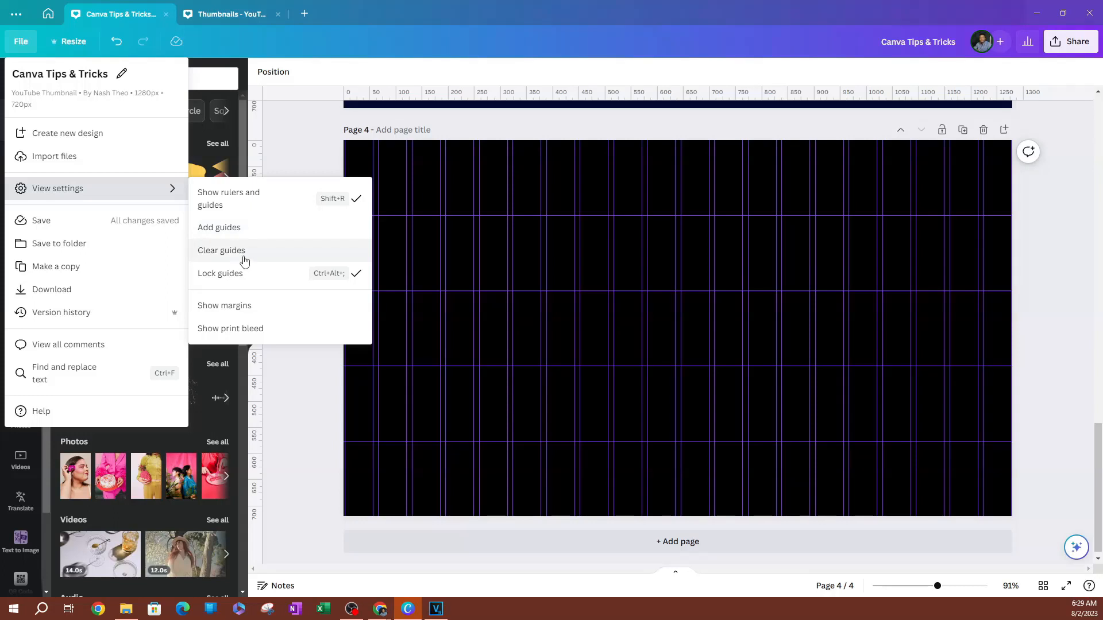
click(339, 275)
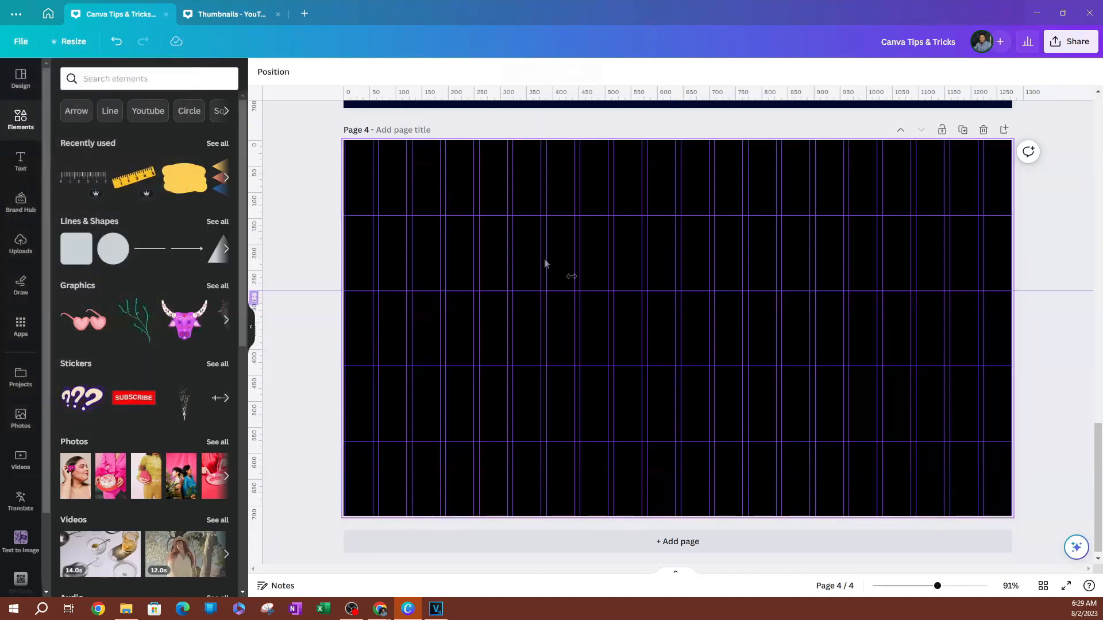
mouse_move(442, 251)
mouse_down()
mouse_move(472, 261)
mouse_move(447, 264)
mouse_up()
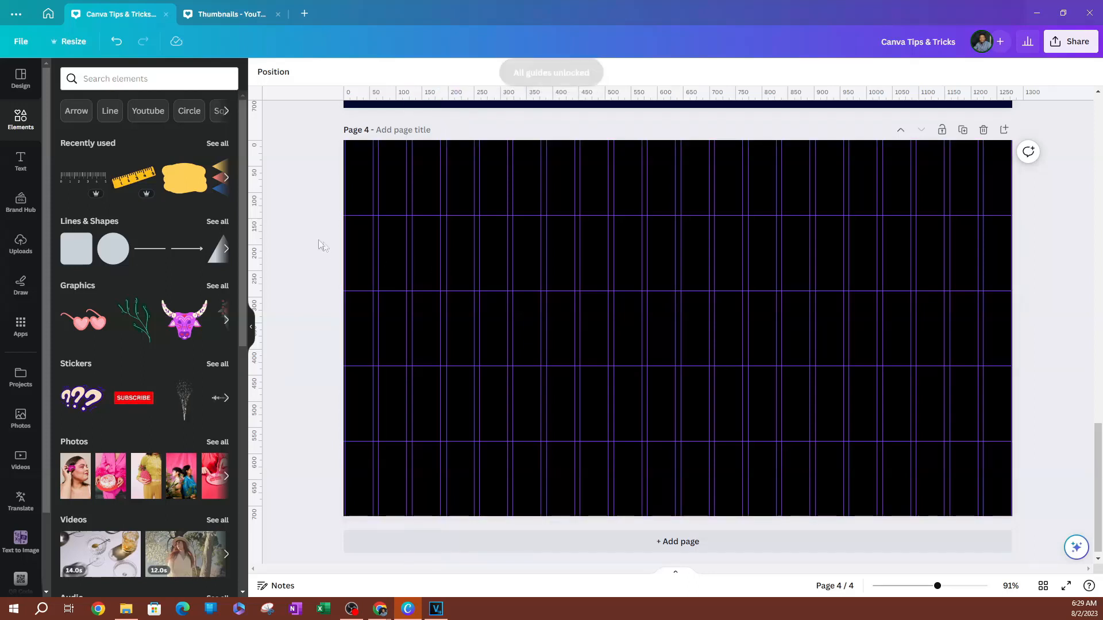
Lock all the guides again
click(21, 42)
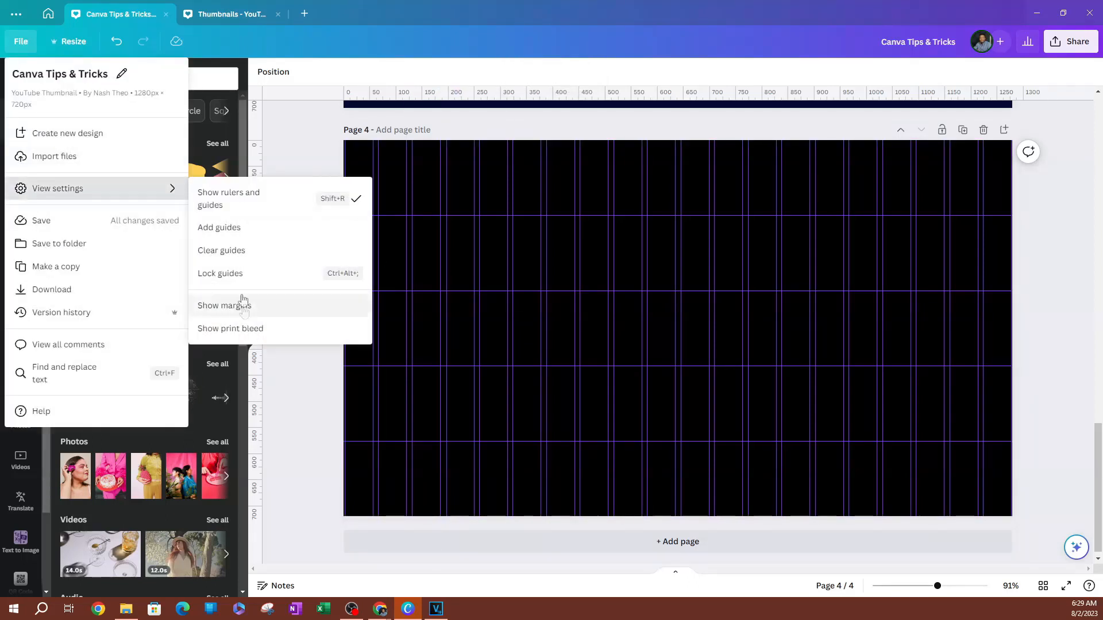
click(273, 278)
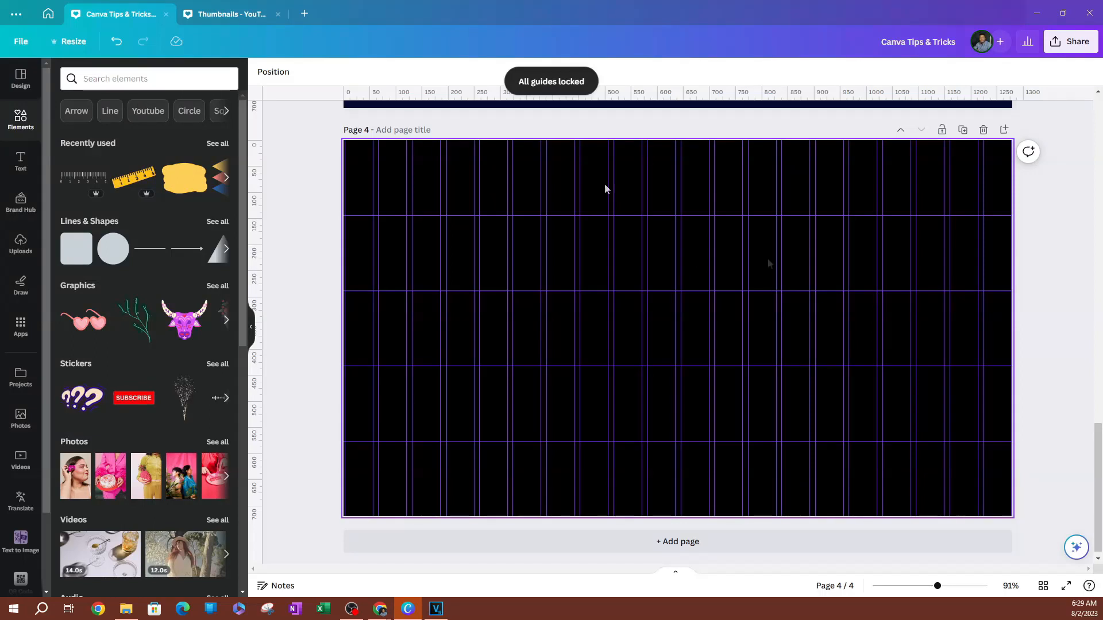
Revisit the Add guides settings without adding any, and clear all guides from page 4
click(21, 41)
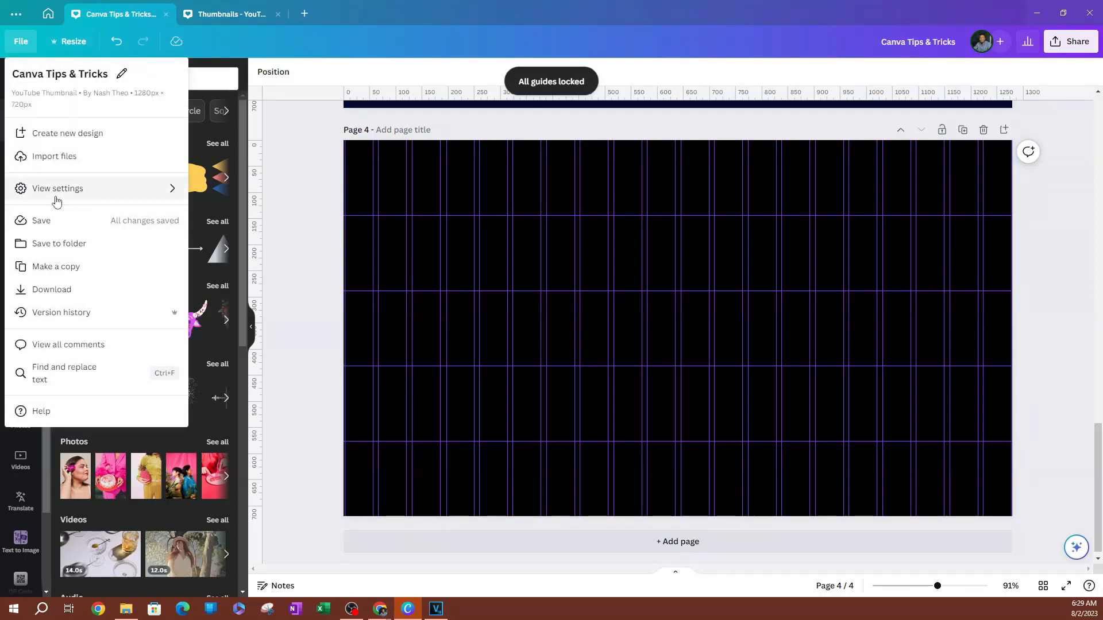
mouse_move(57, 199)
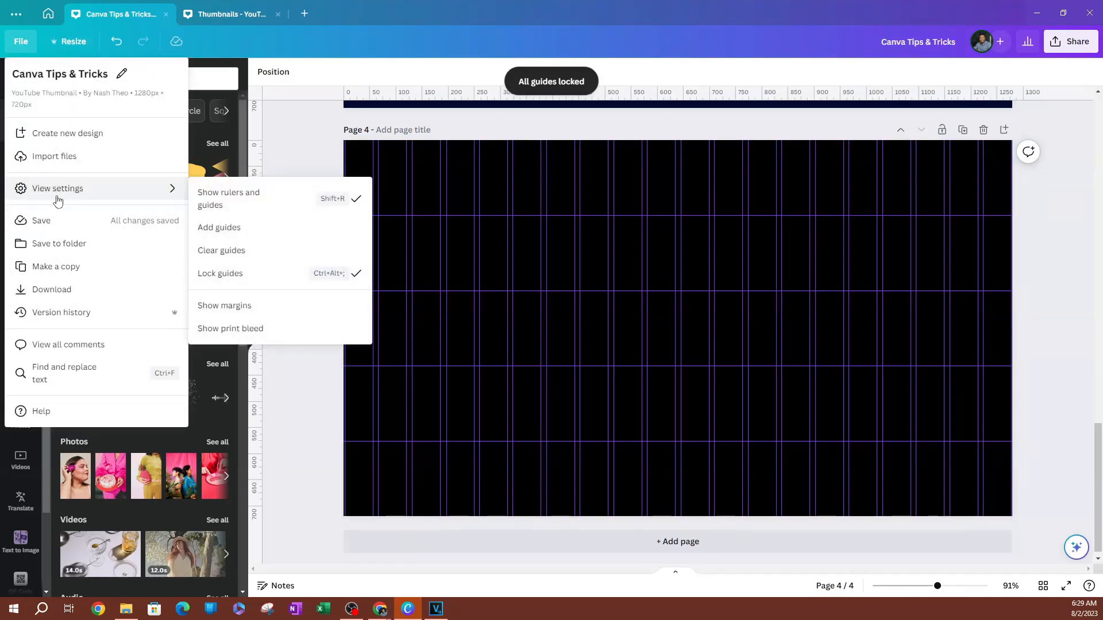
click(251, 229)
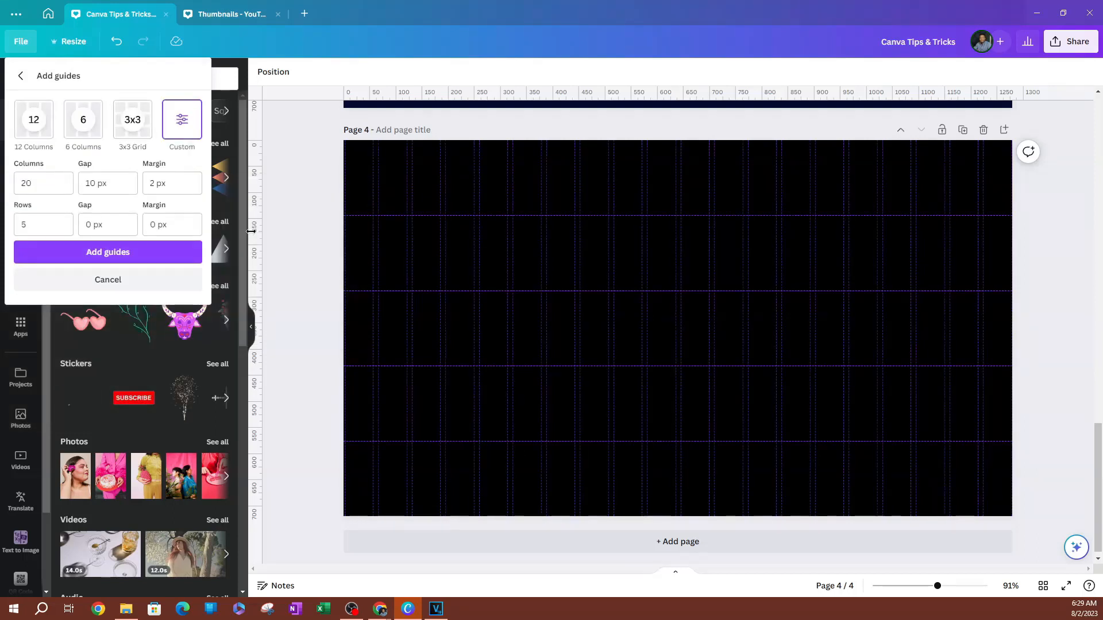
click(22, 76)
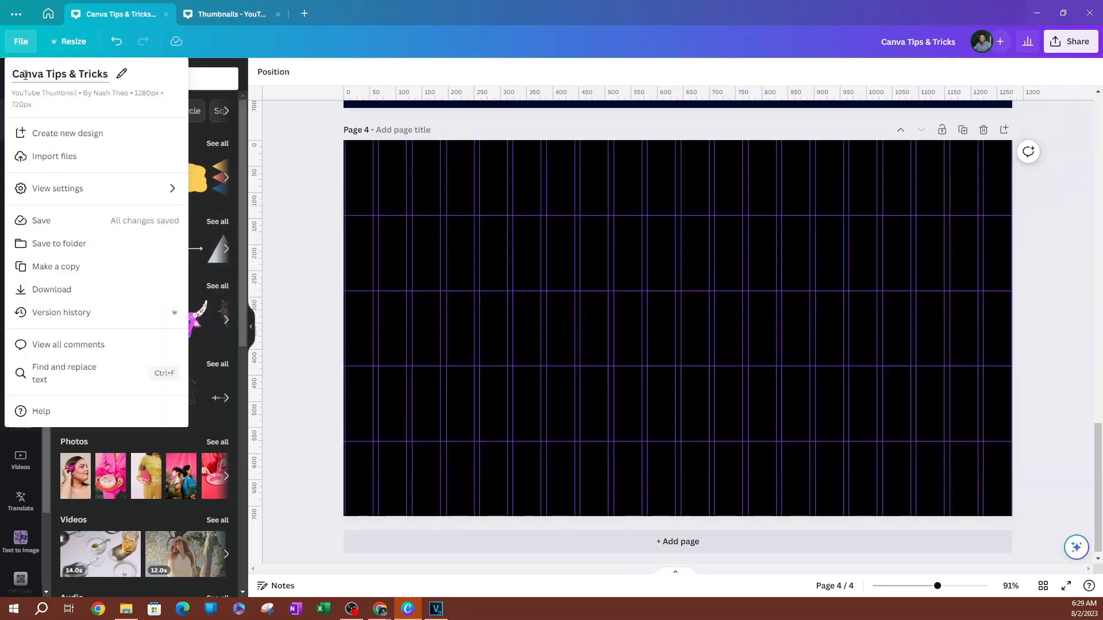
mouse_move(89, 191)
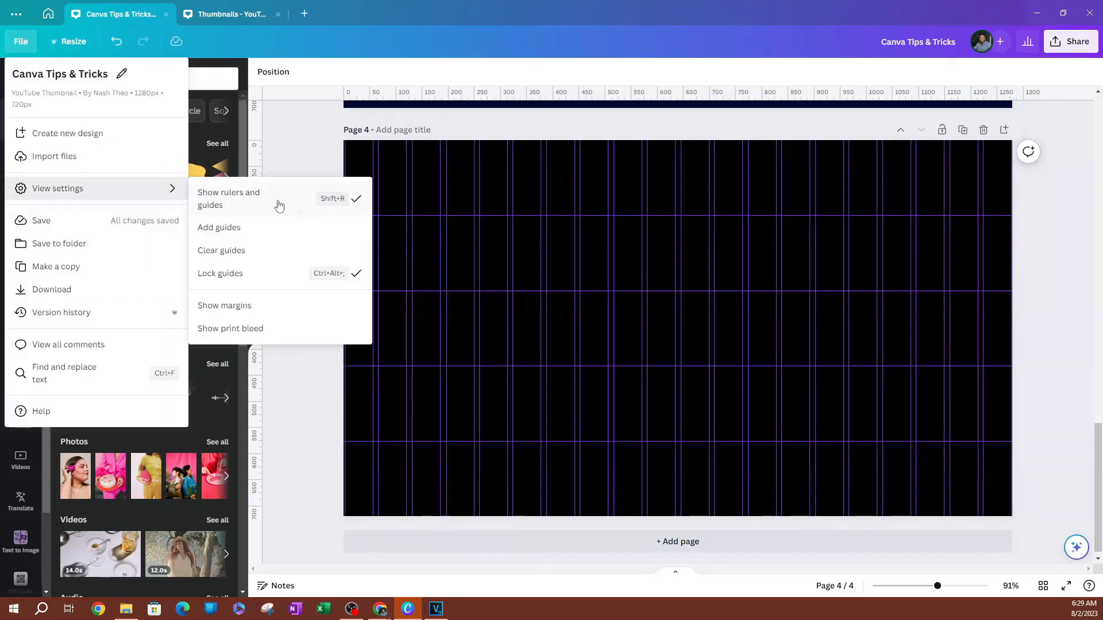
click(257, 251)
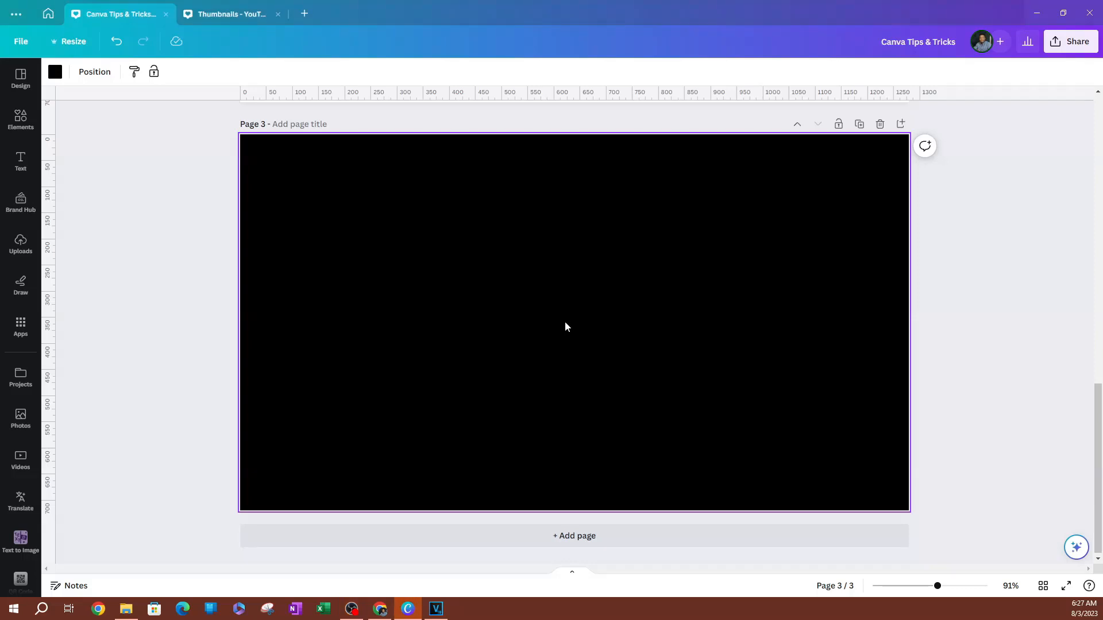
Add a red square to page 3, positioned about 445 px from the page's left edge and 220 px from its top
key(r)
click(711, 315)
drag(590, 325, 550, 323)
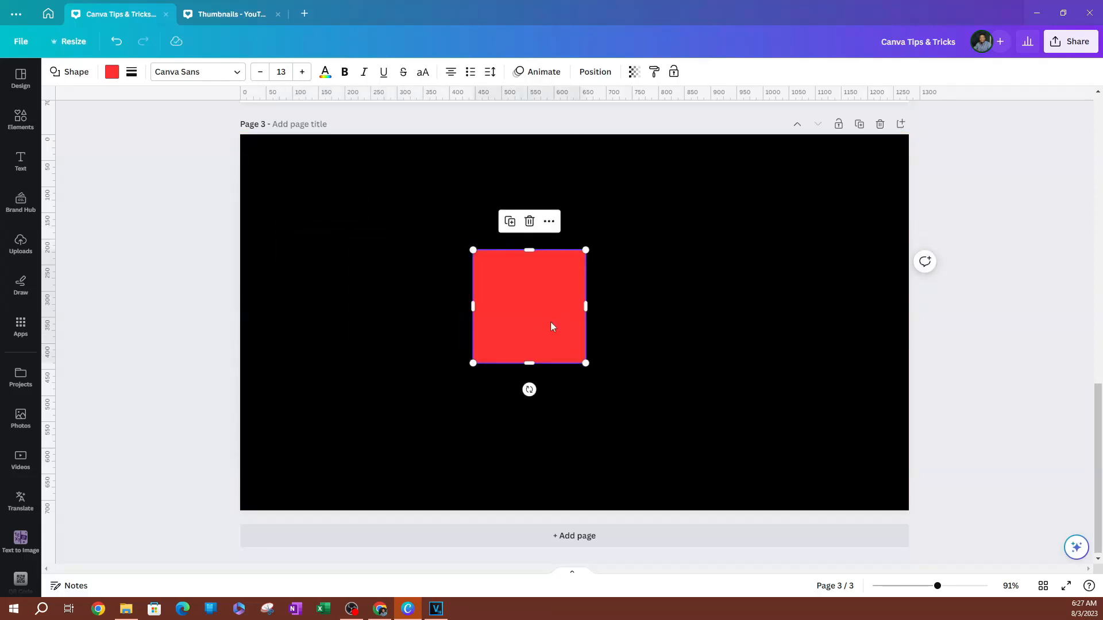
click(402, 306)
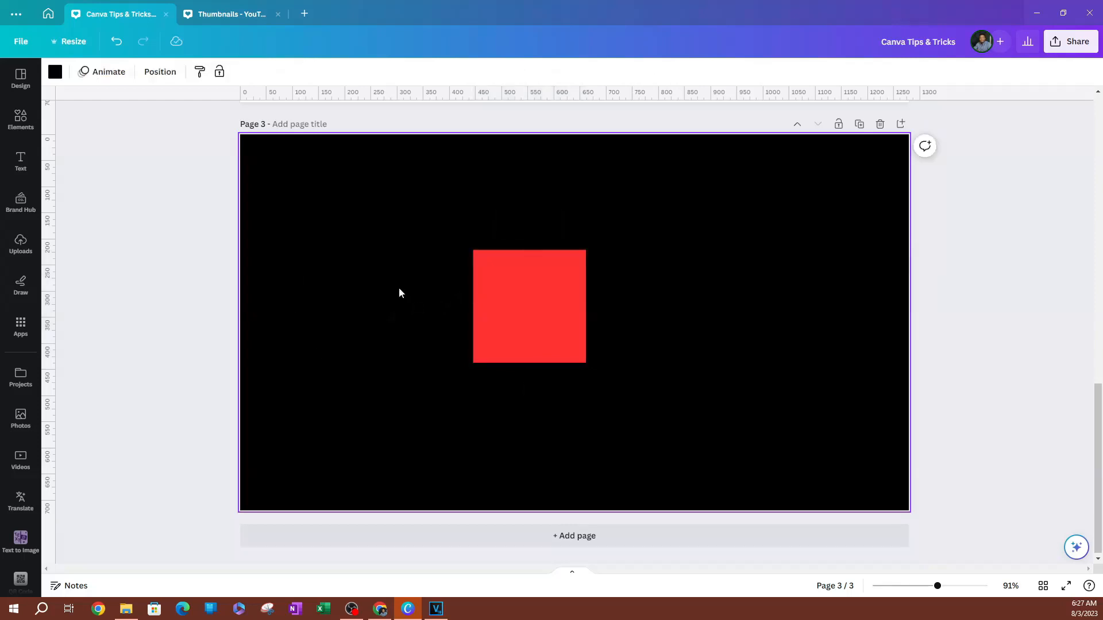
Turn on the display of page margins
click(21, 46)
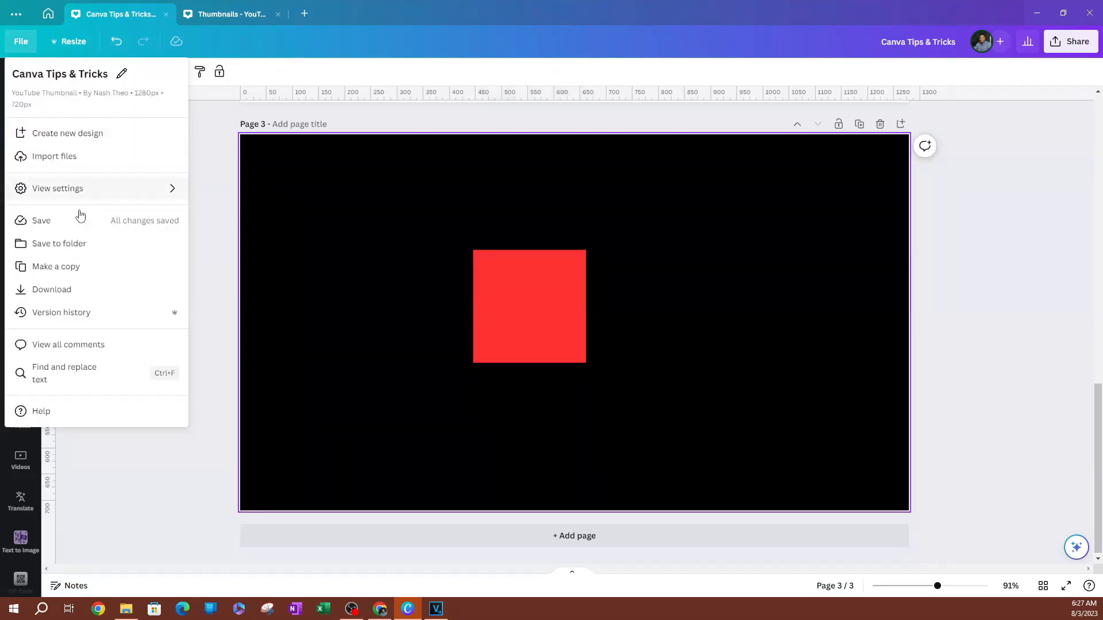
mouse_move(91, 196)
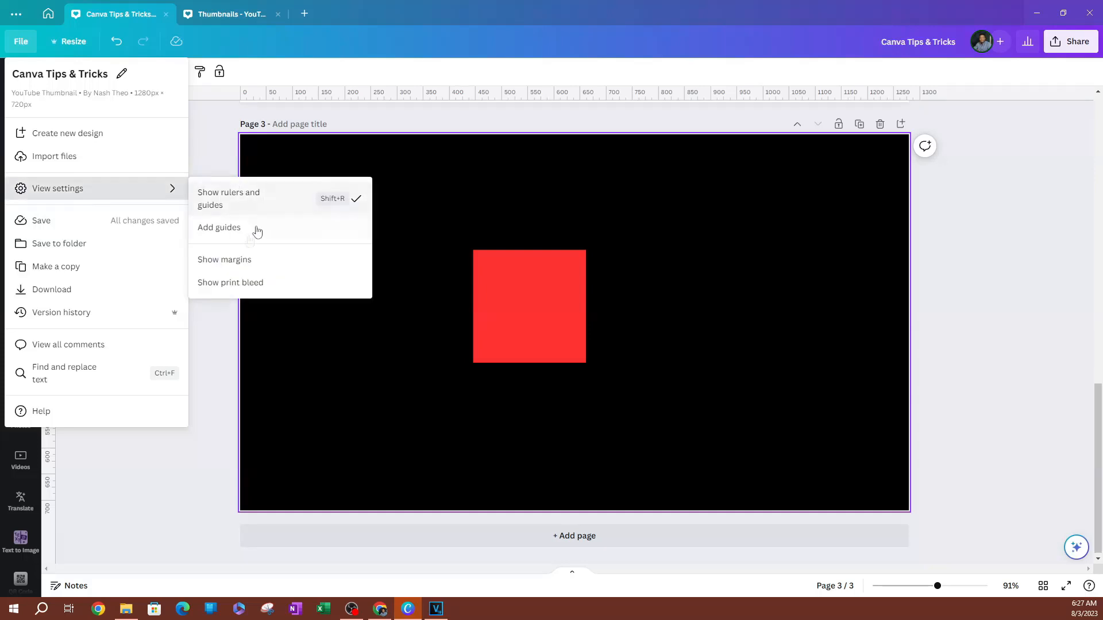
click(230, 263)
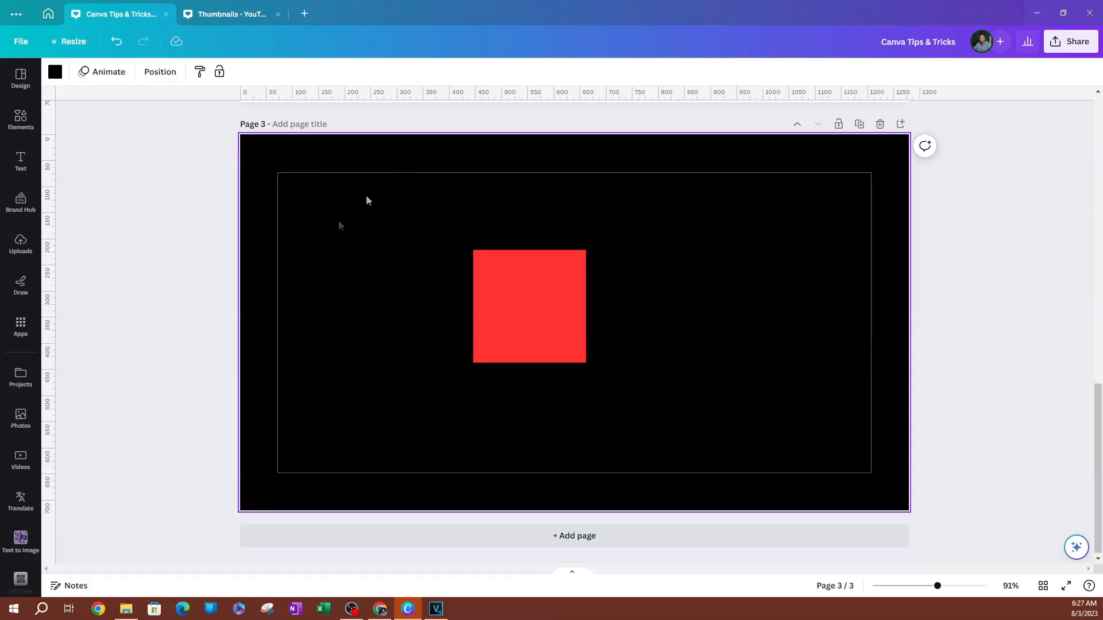
Try the red square near the lower-left margin, undo a move, and reposition it about 445 px from the left and 210 px from the top
drag(503, 322, 322, 406)
key(ctrl+z)
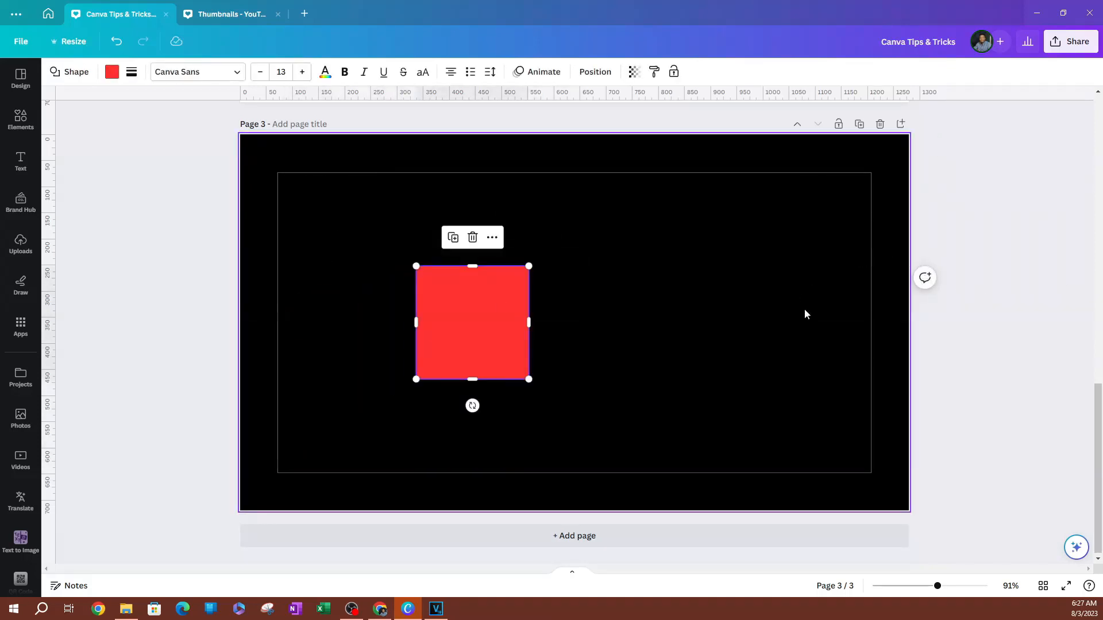
drag(466, 342, 530, 320)
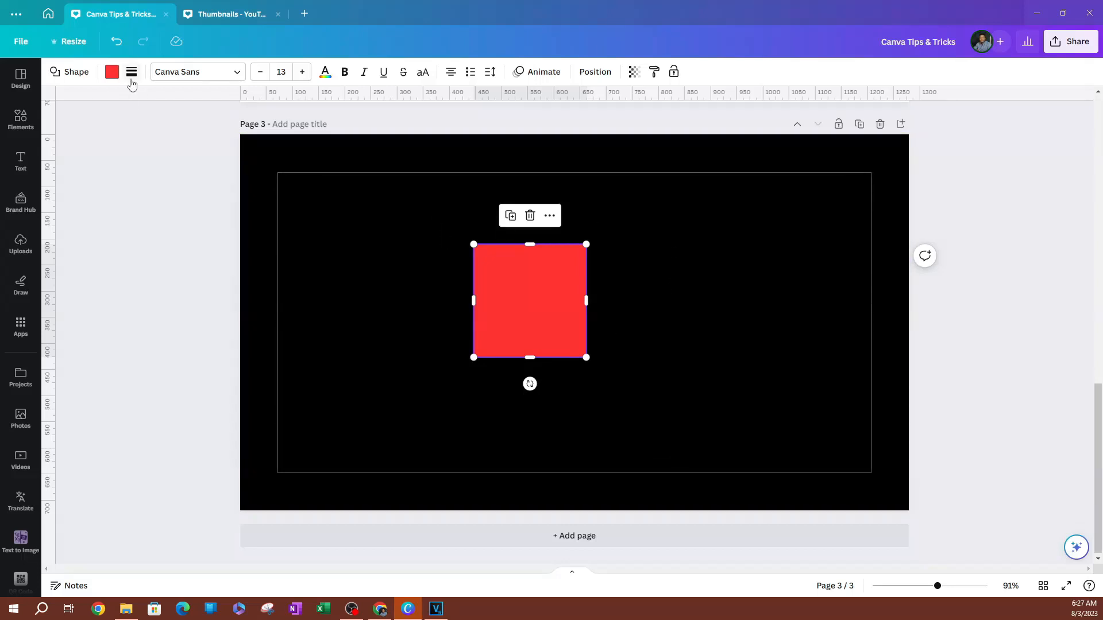
Turn on the print bleed display and move the red square slightly to the left on page 3
click(21, 40)
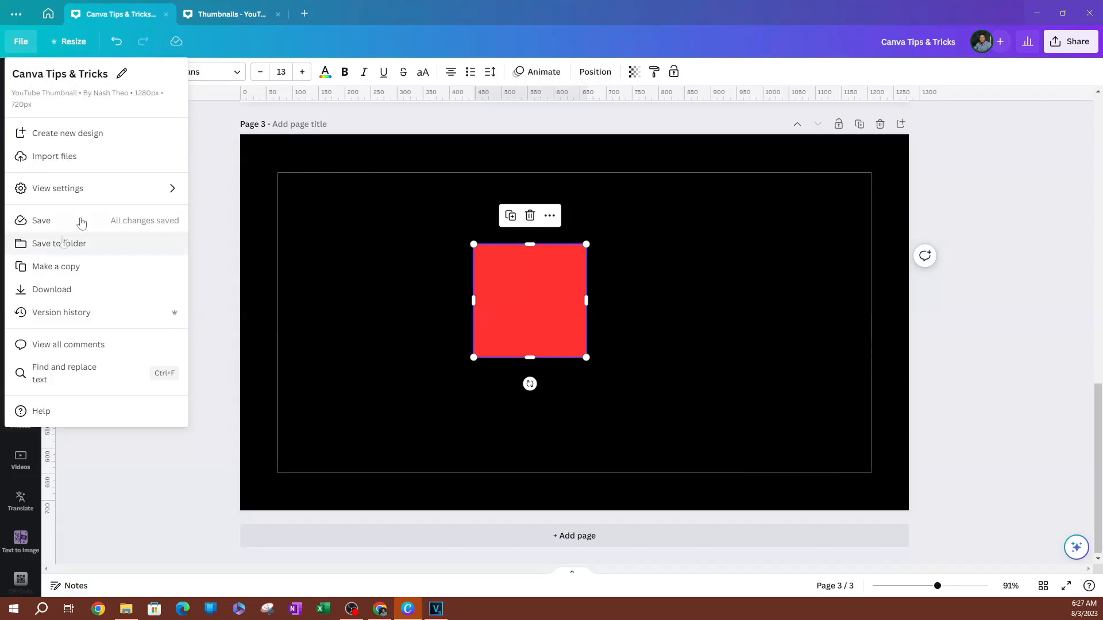
mouse_move(95, 198)
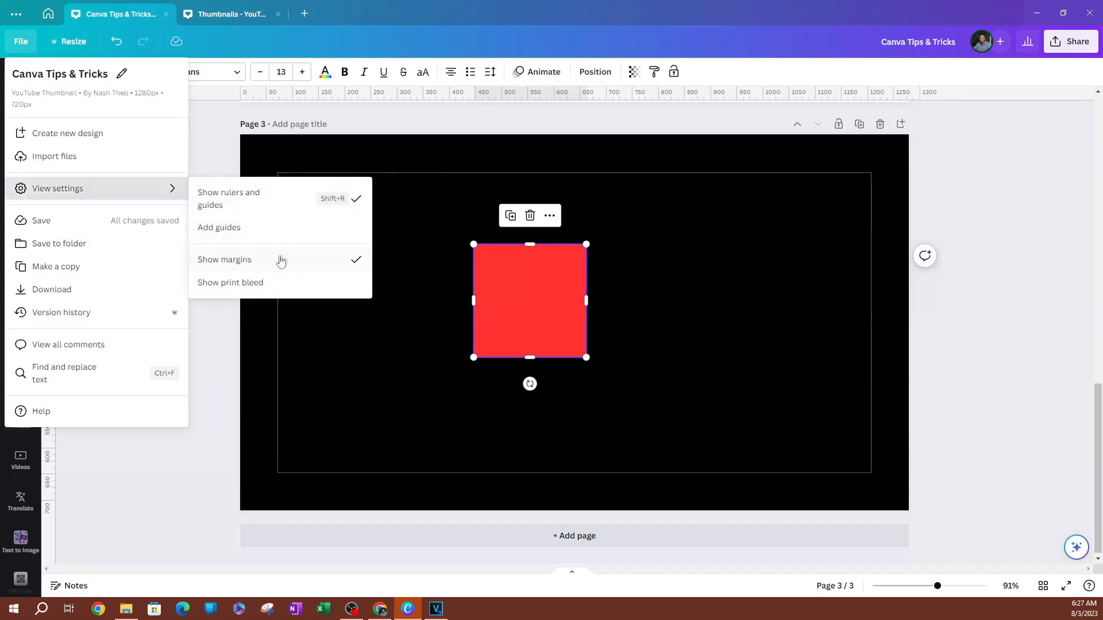
click(256, 285)
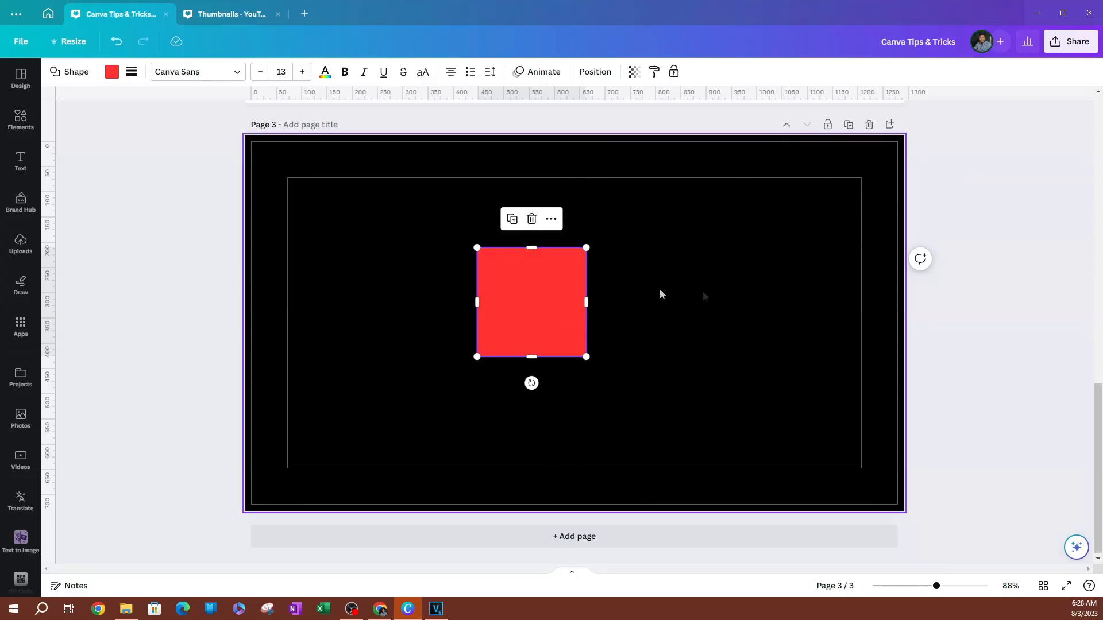
drag(538, 324, 494, 322)
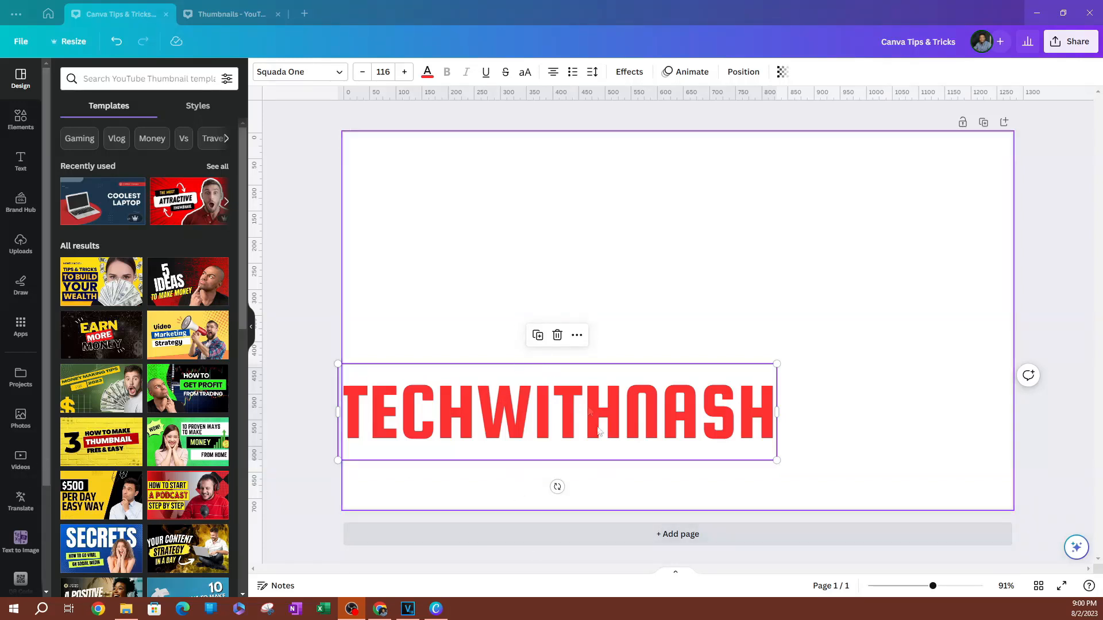
Move the red heading to about X 97 px and Y 327 px, and open its position settings
drag(503, 415, 557, 351)
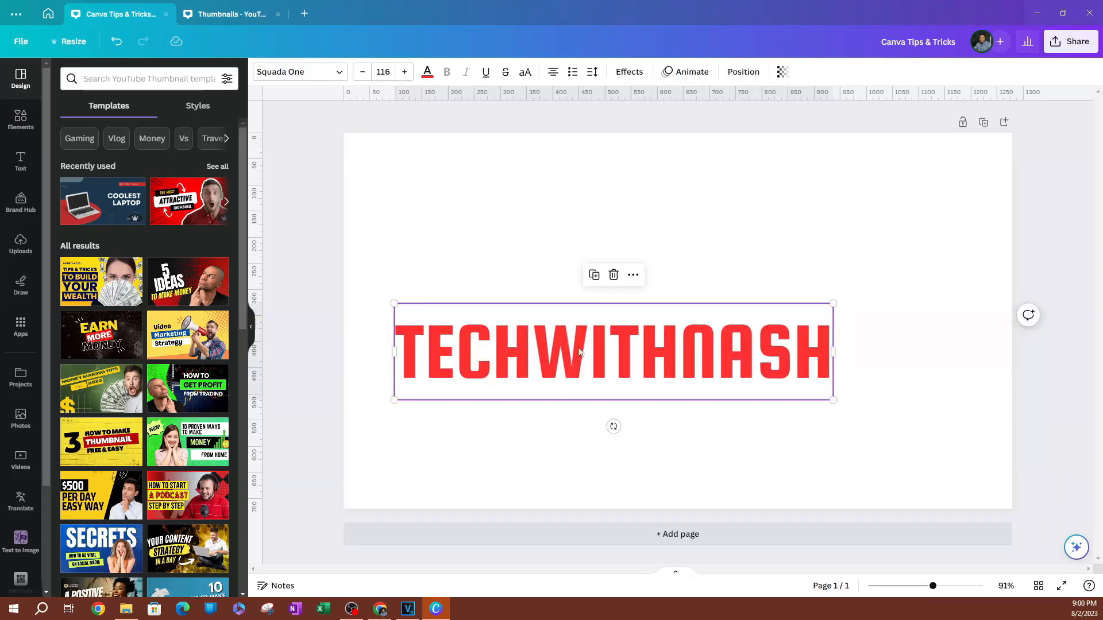
click(702, 445)
click(661, 366)
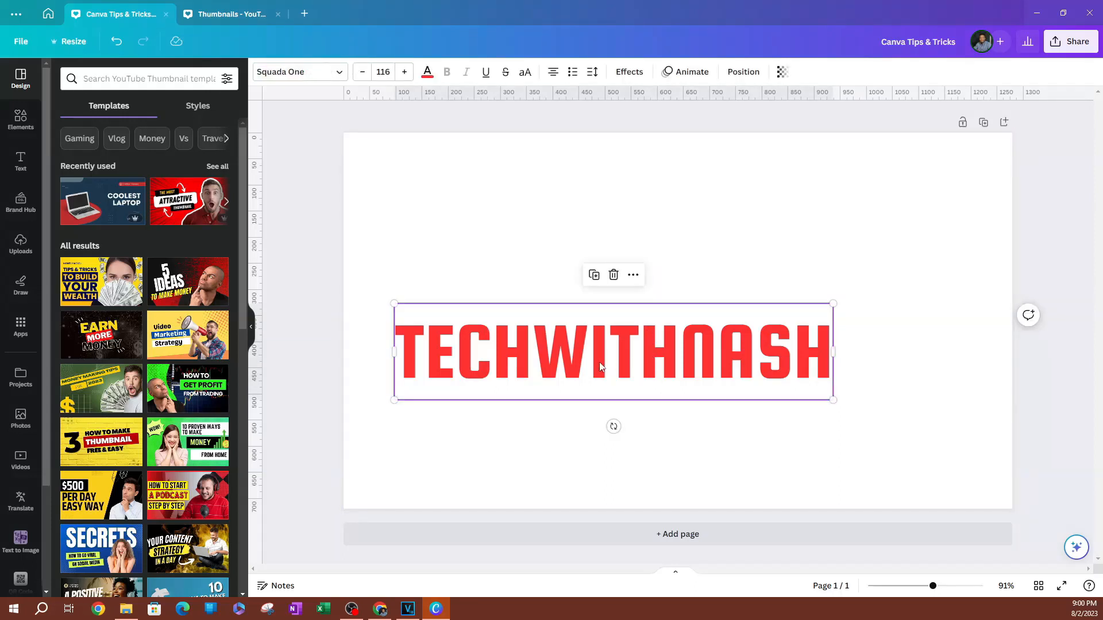
click(742, 71)
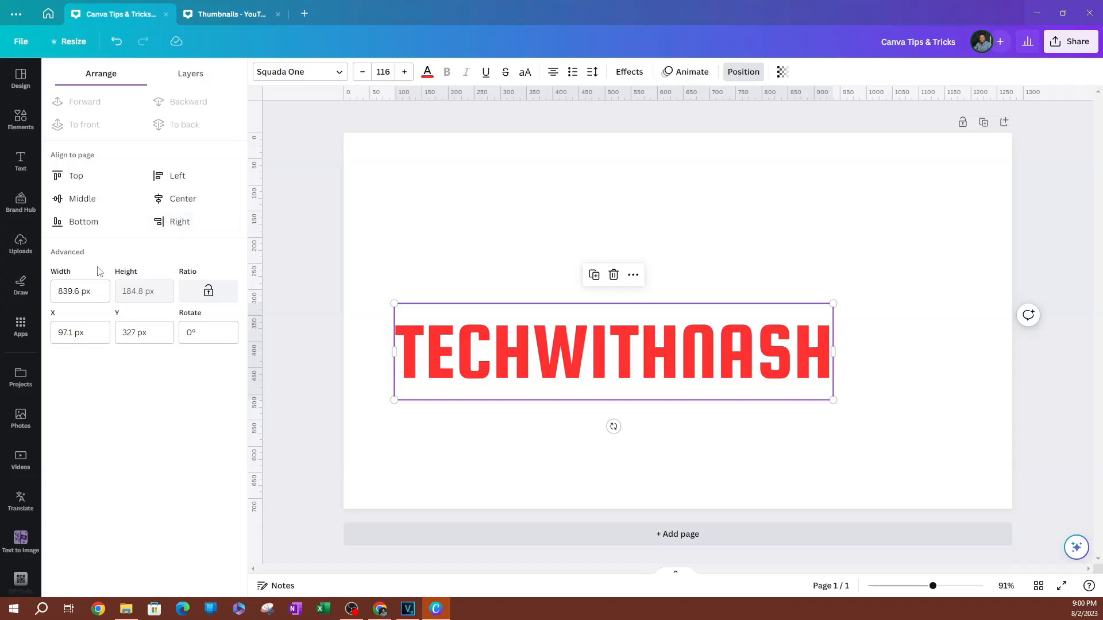
Try aligning the red heading to the page's top, bottom and middle, and to its left, center and right
click(75, 182)
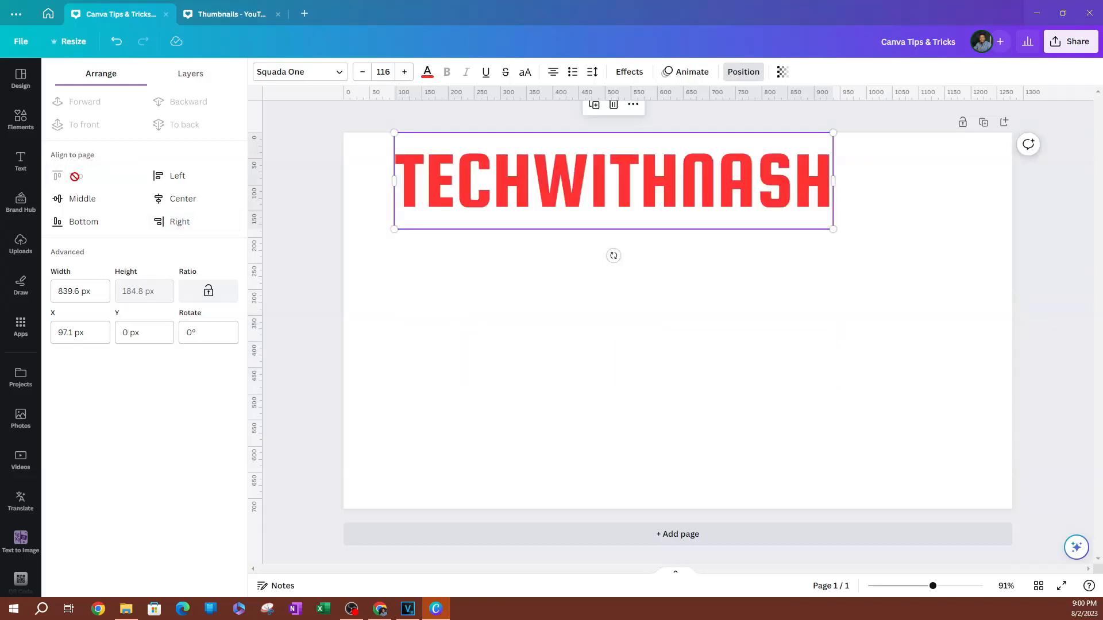
click(82, 227)
click(78, 198)
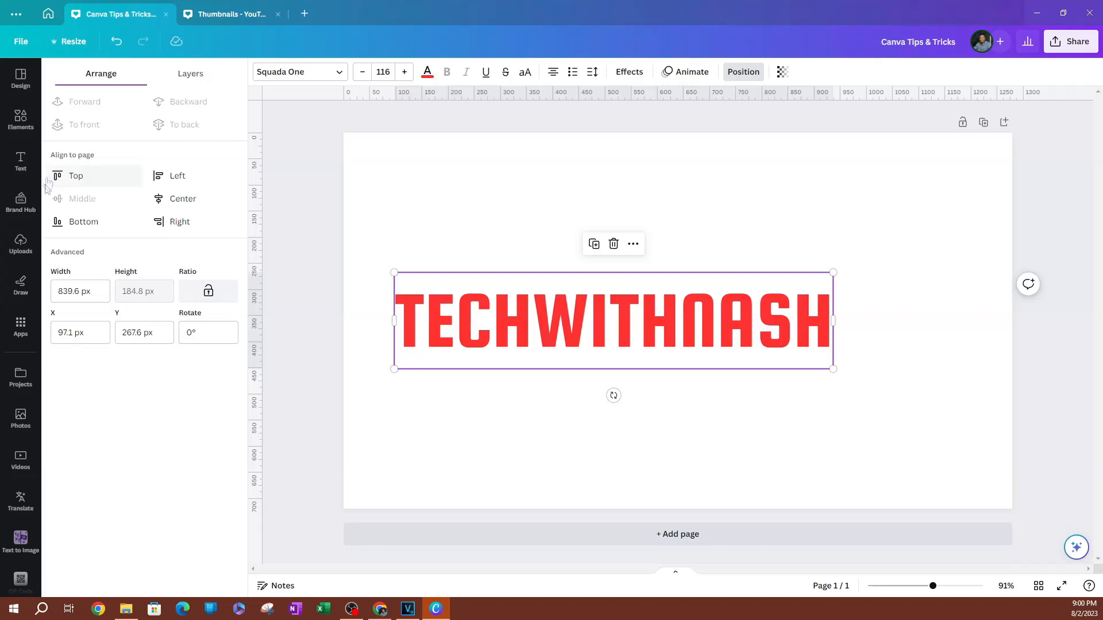
click(176, 176)
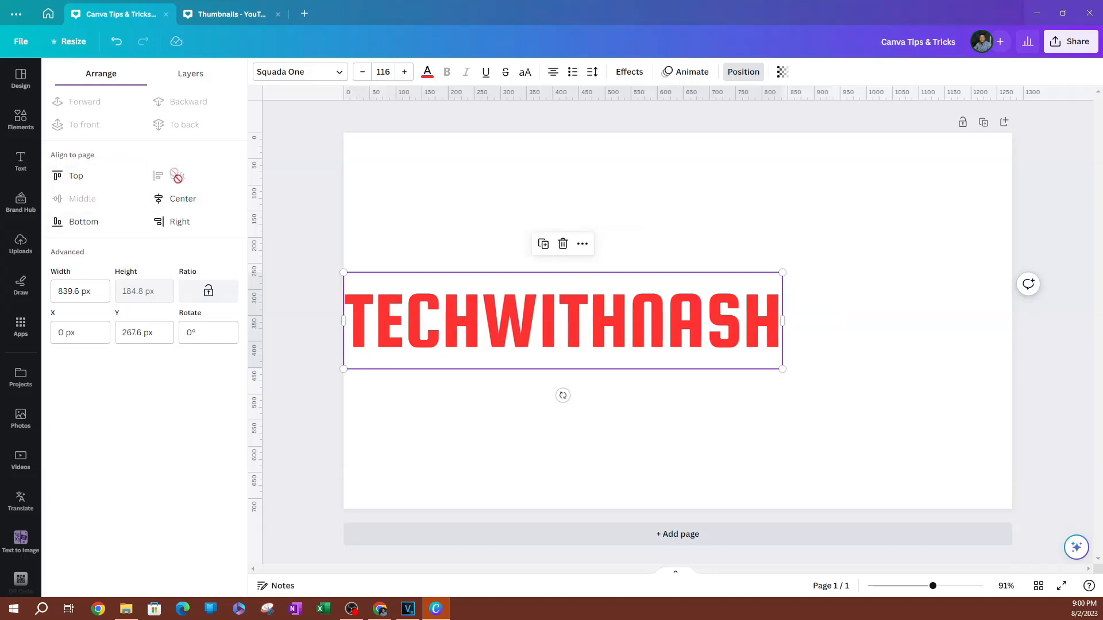
click(183, 199)
click(178, 223)
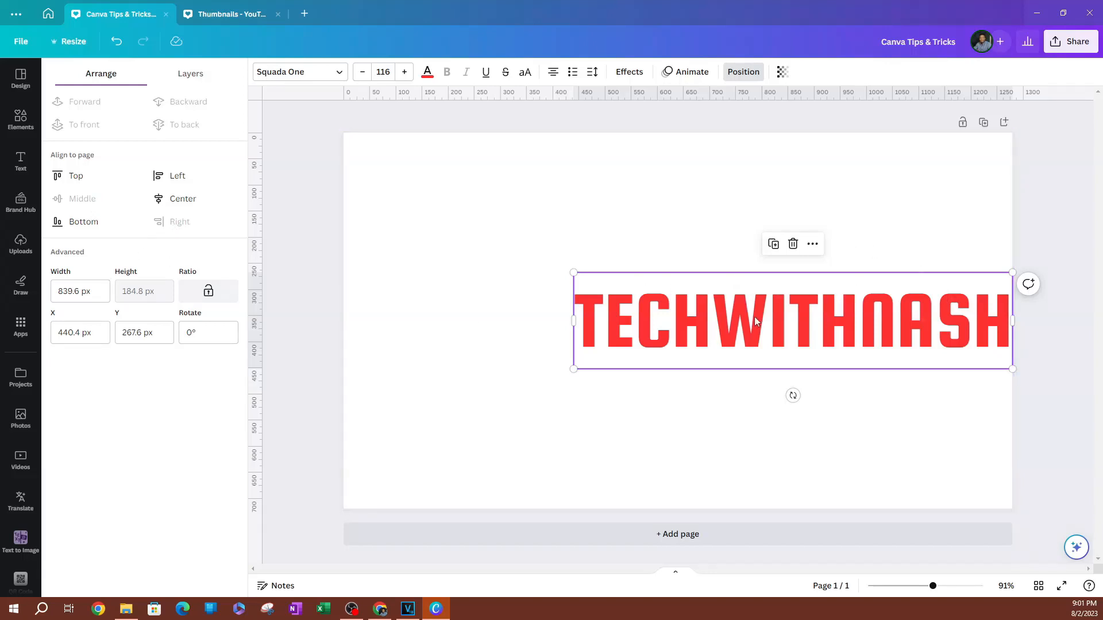
Align the red heading to the page's bottom-left corner, and bring it to the exact page center using Center and Middle
click(165, 178)
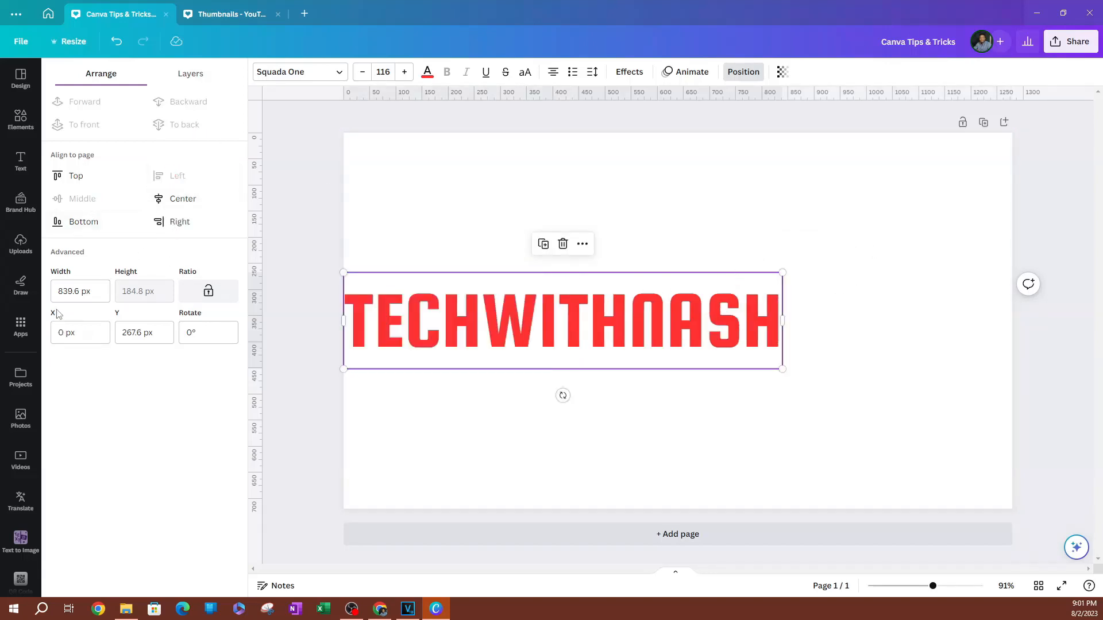
click(84, 222)
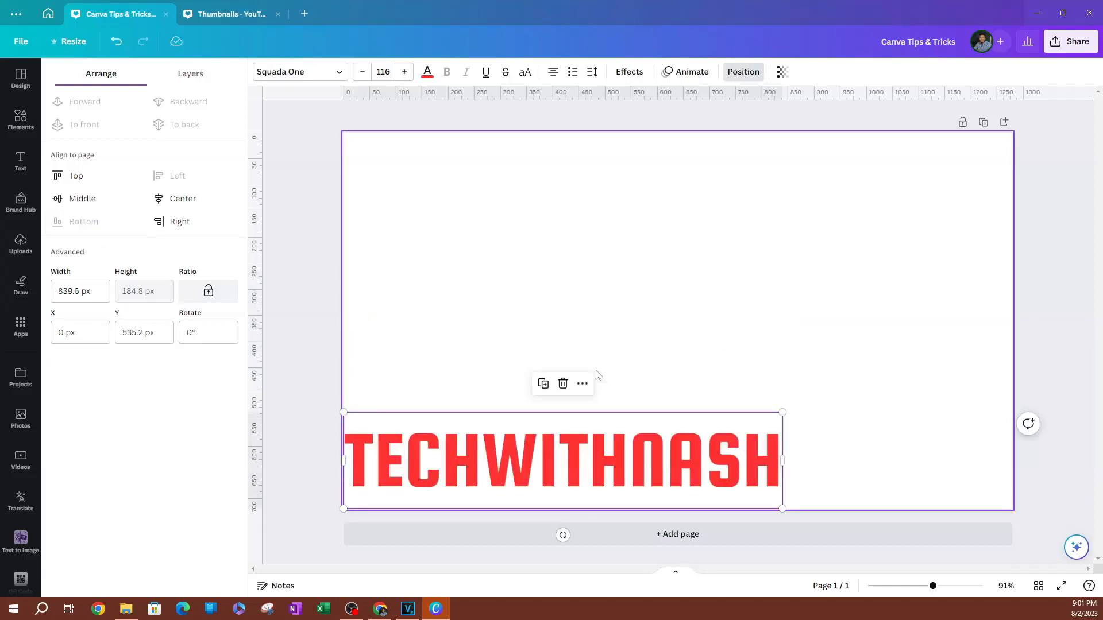
click(175, 199)
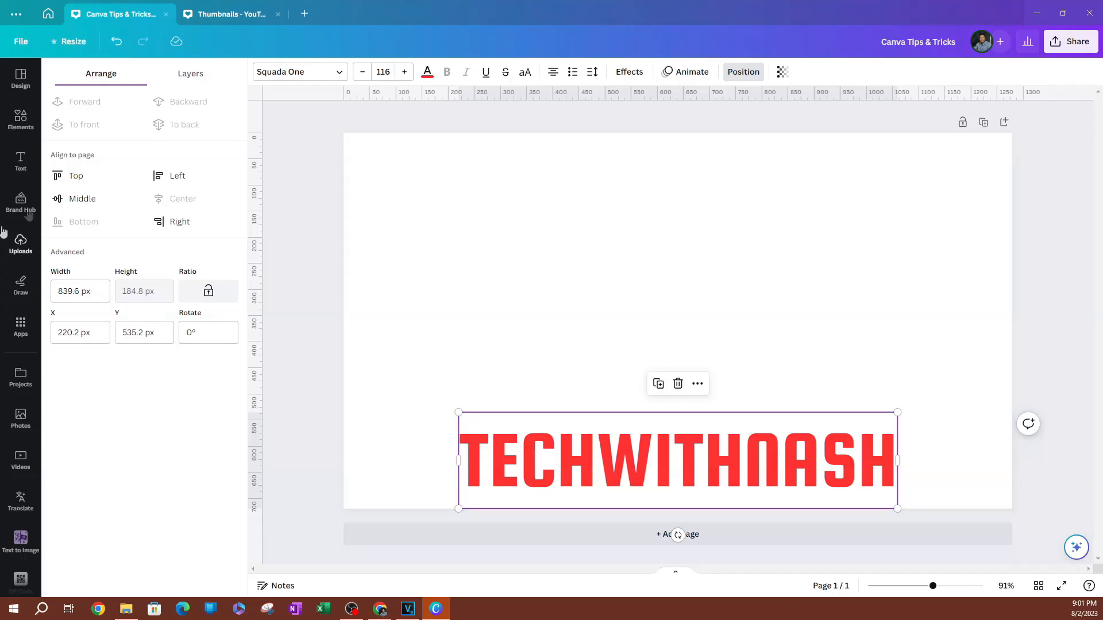
click(81, 199)
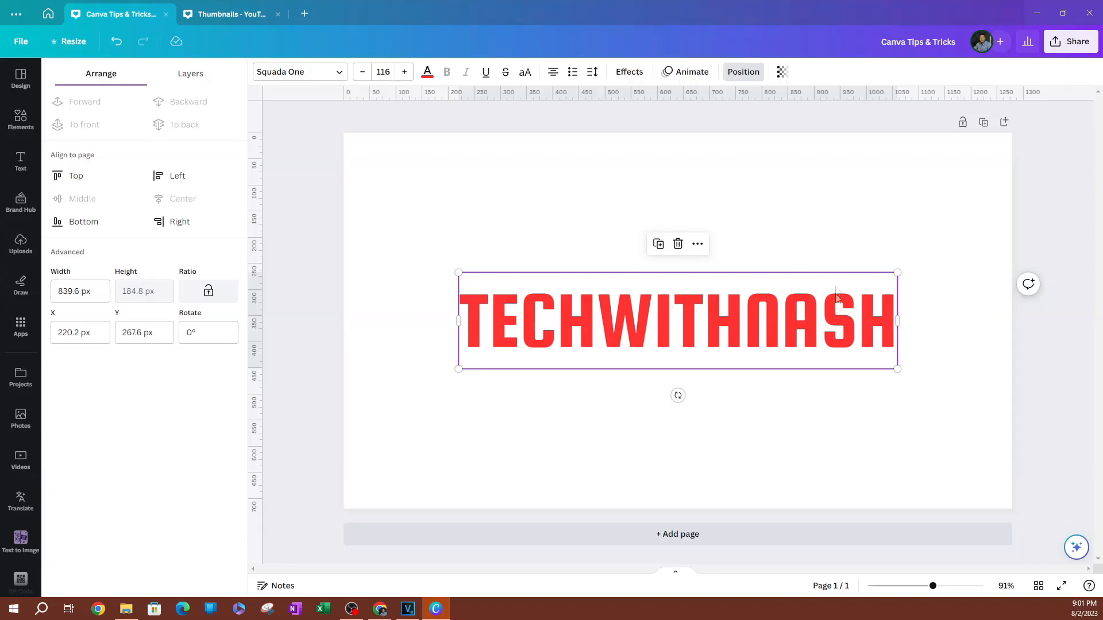
Try the red heading in the page's bottom-right corner and return it to the middle and center
click(181, 221)
click(65, 221)
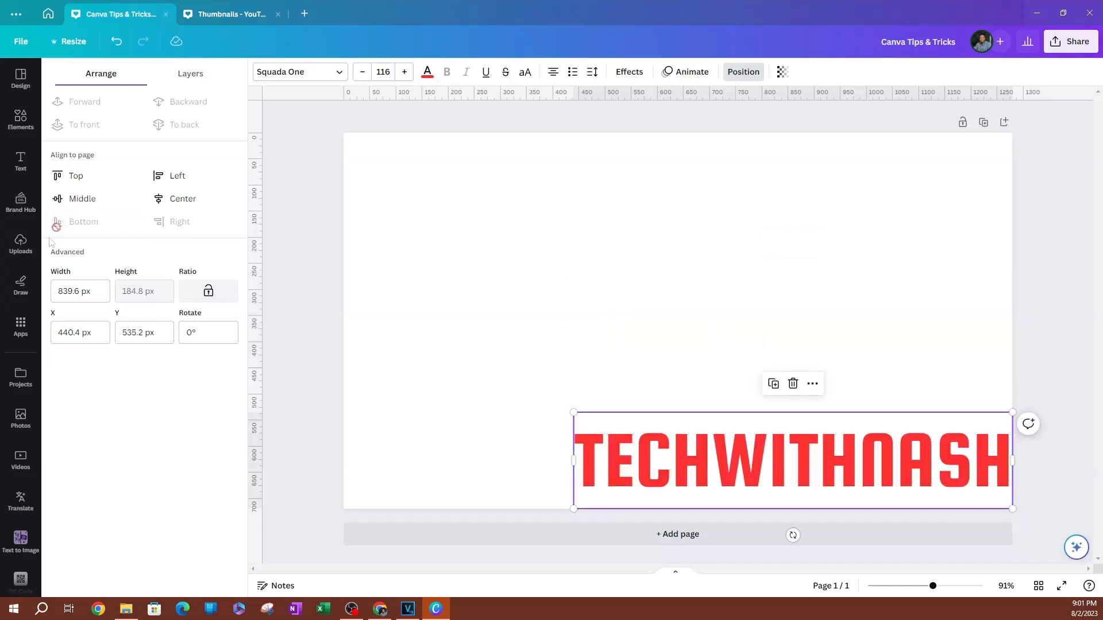
click(78, 198)
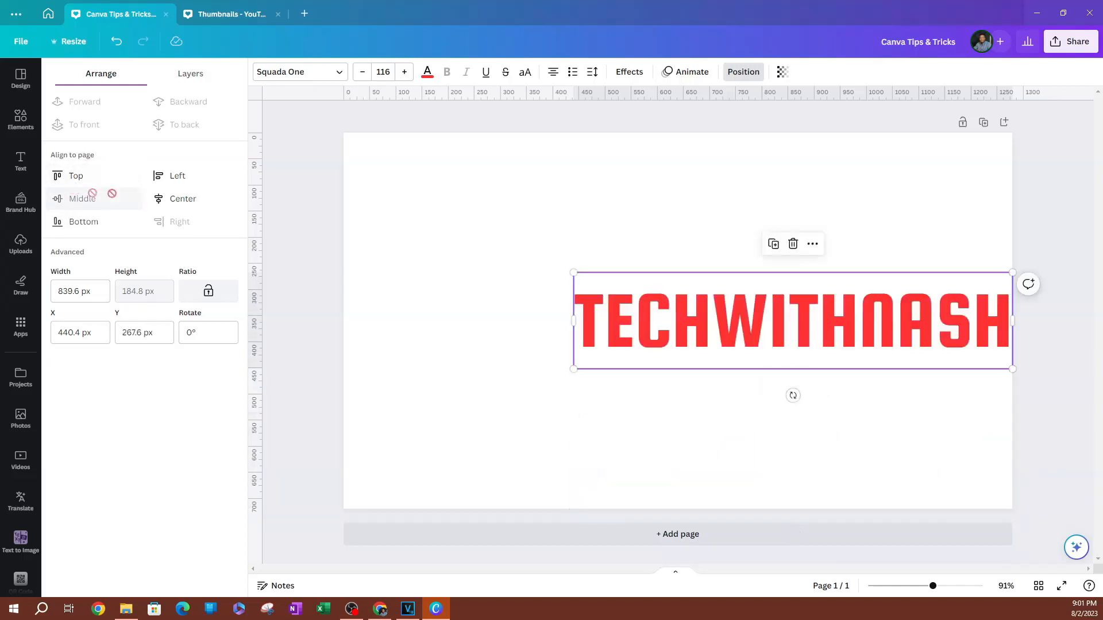
click(180, 201)
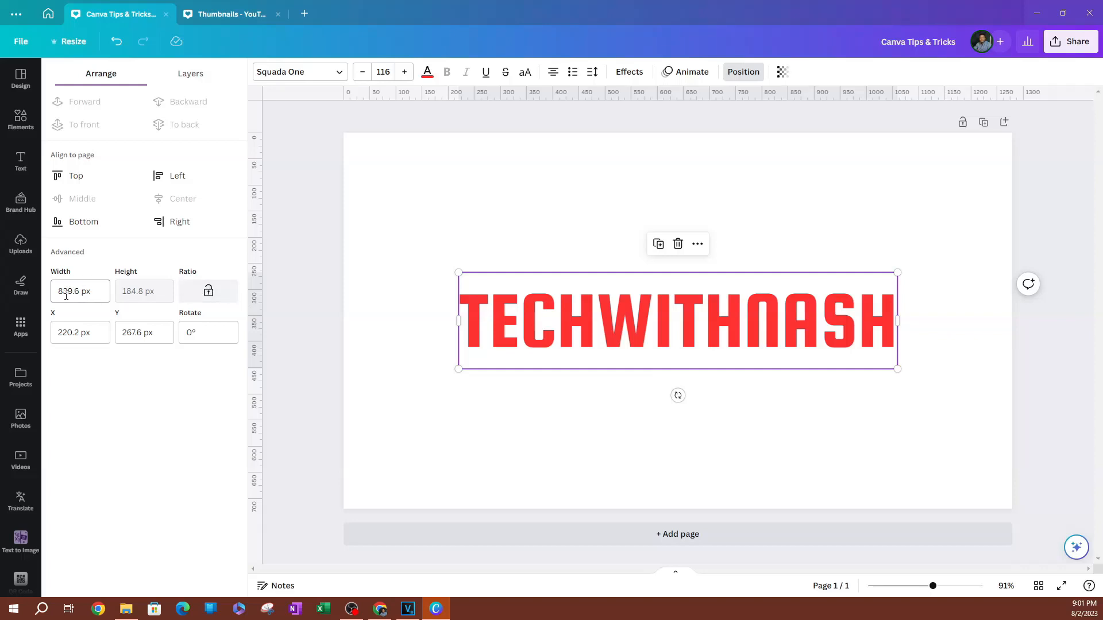
Lock the red heading's width-to-height ratio and unlock it again
click(199, 295)
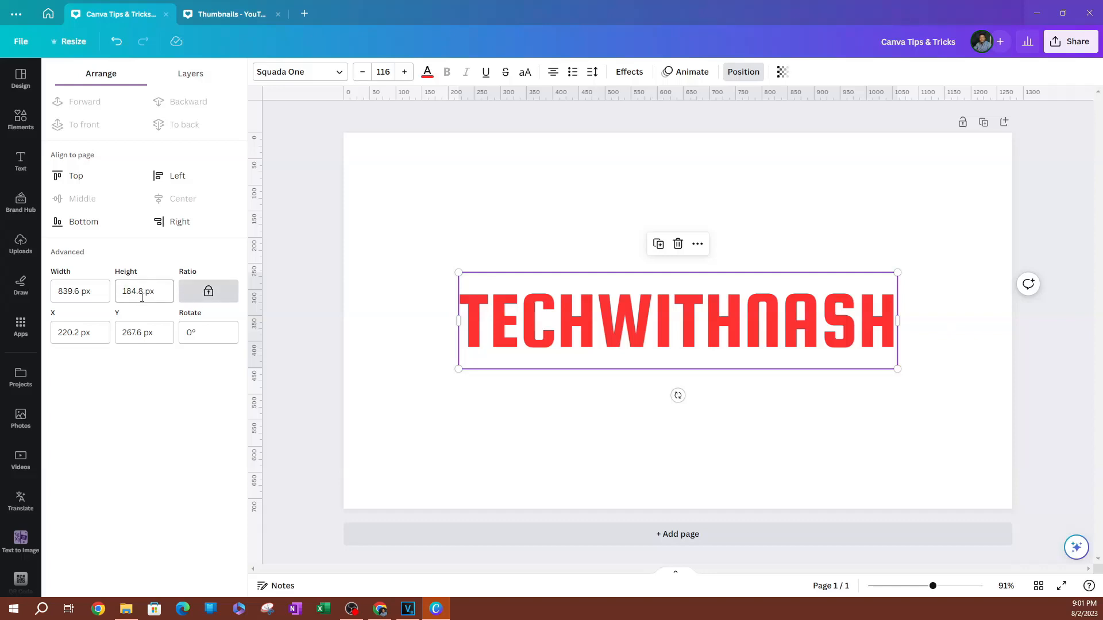
click(210, 293)
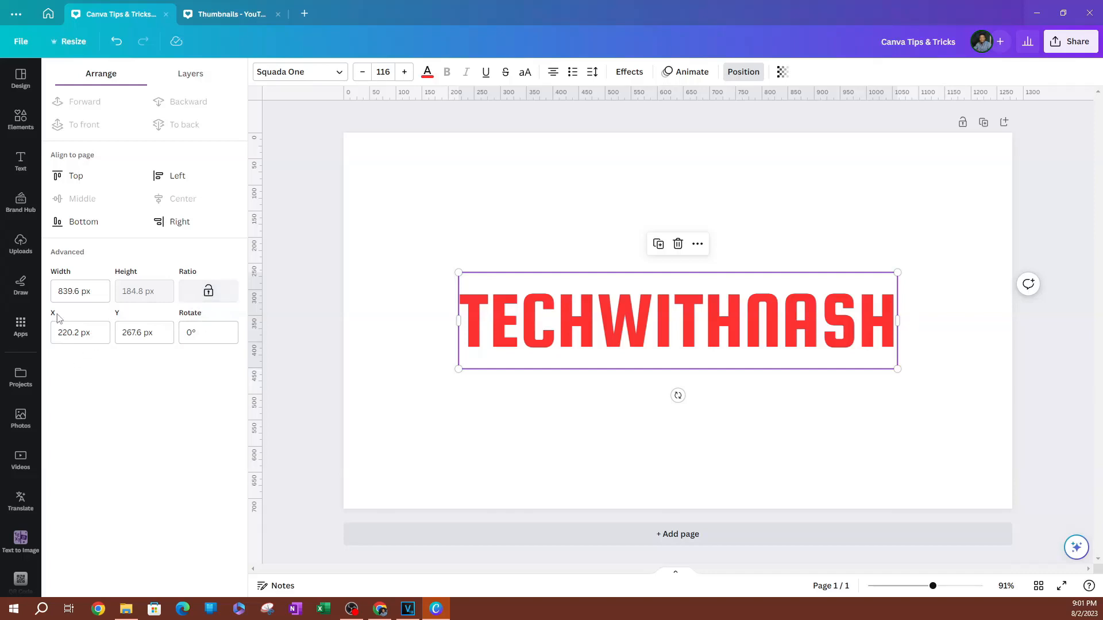
Set the red heading's X position to 100 px, and align it horizontally to the page center again
click(68, 337)
key(ctrl+a)
text(100)
key(Return)
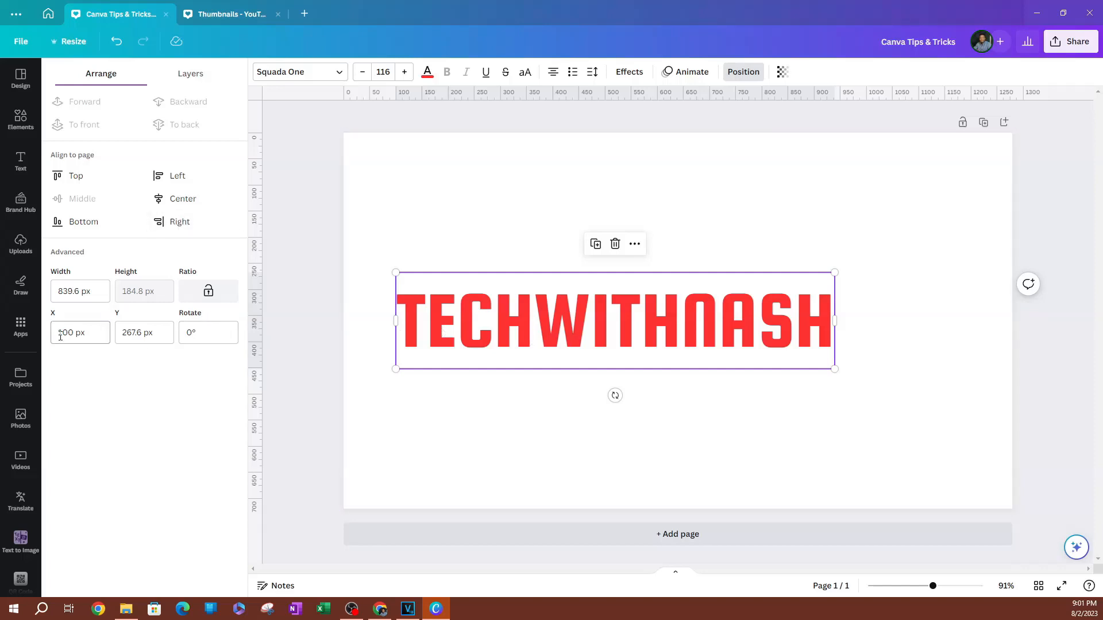
click(184, 199)
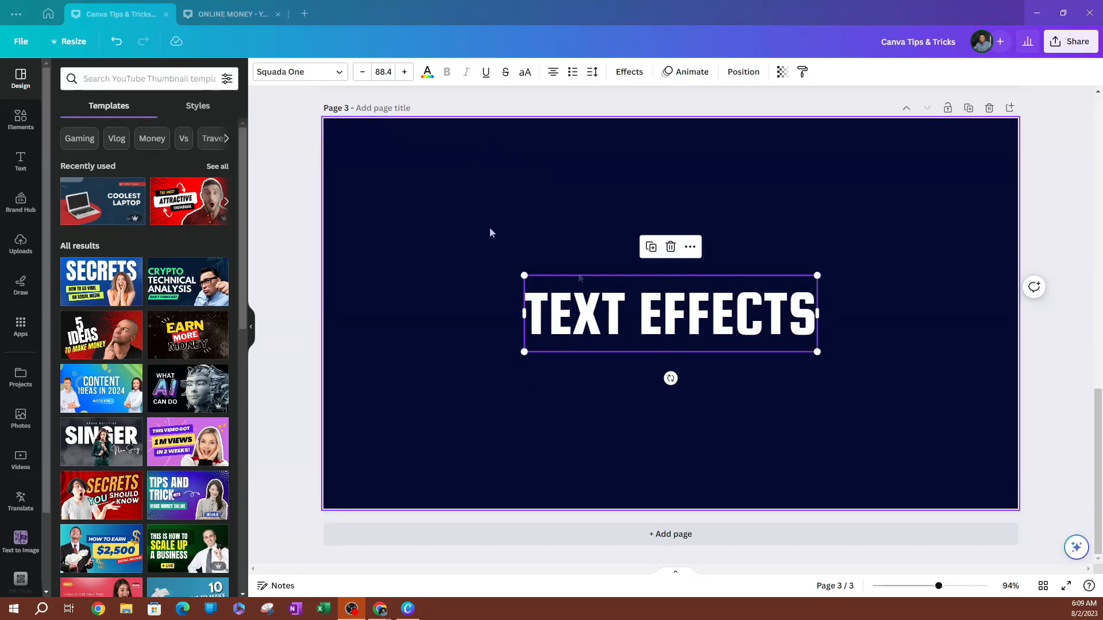
Select the TEXT EFFECTS heading on page 3 and open its text effects
click(402, 313)
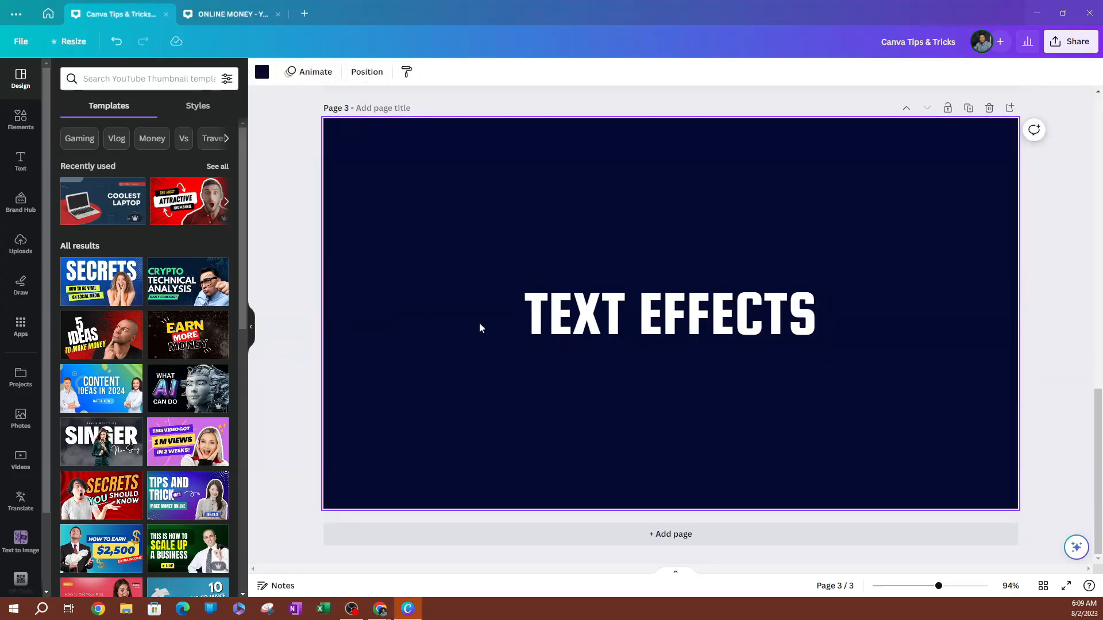
click(581, 318)
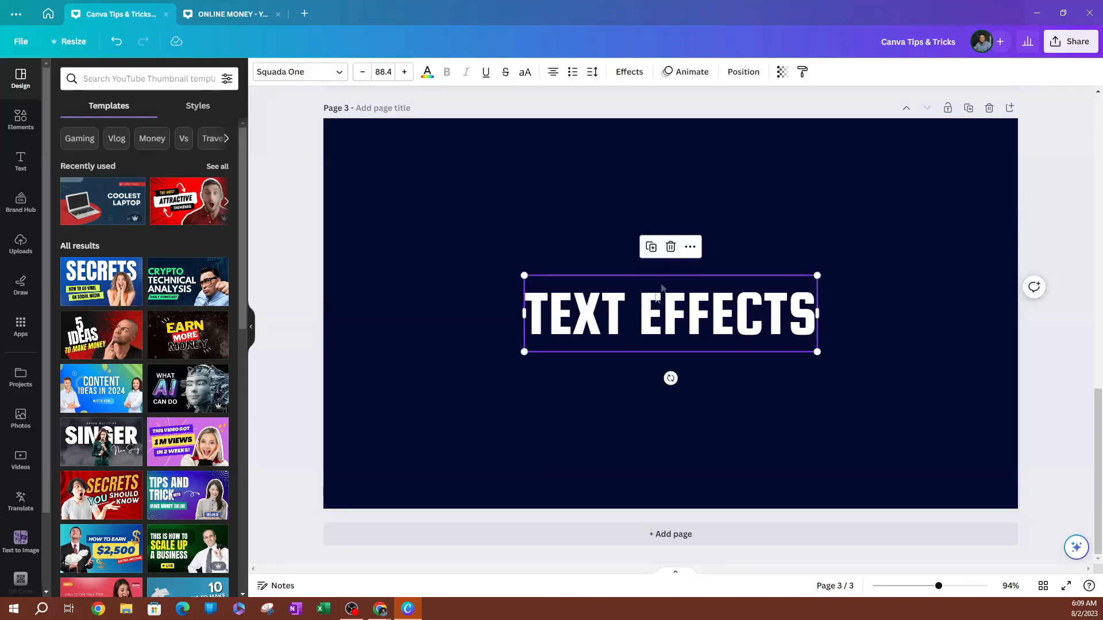
click(629, 72)
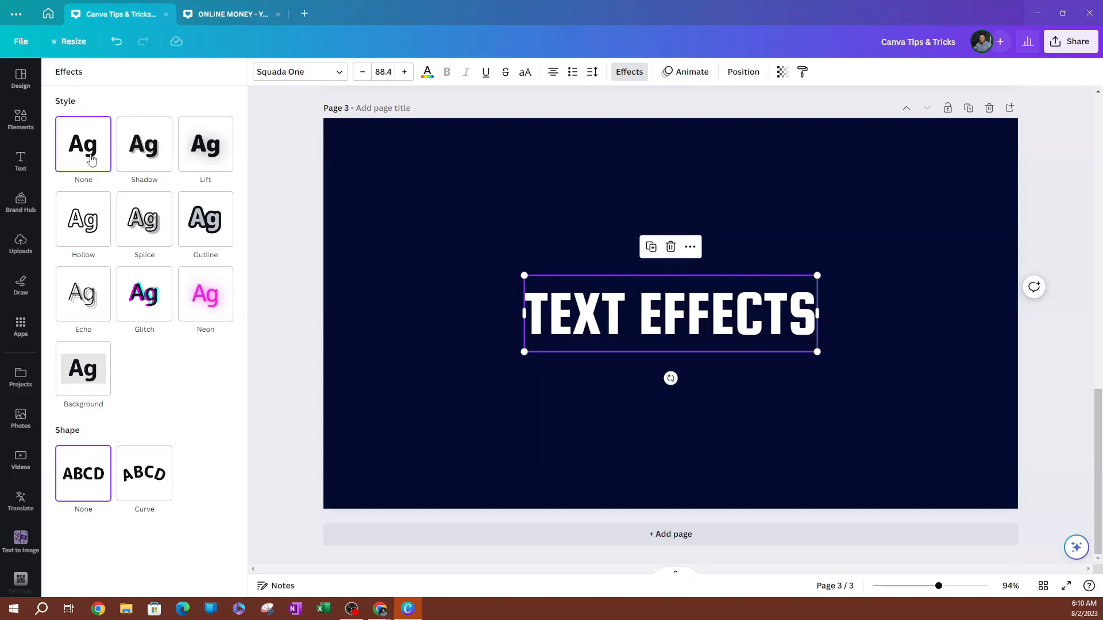
Try the Shadow, Lift, Hollow, Glitch, Neon and Echo styles on the TEXT EFFECTS heading, and reset its style to None
click(151, 165)
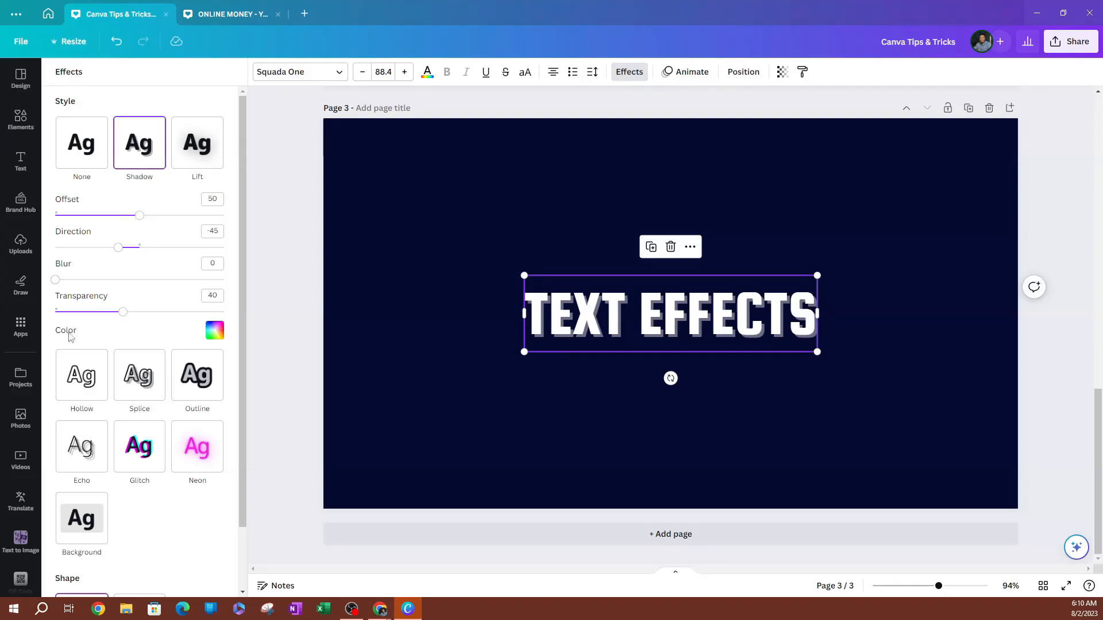
click(206, 155)
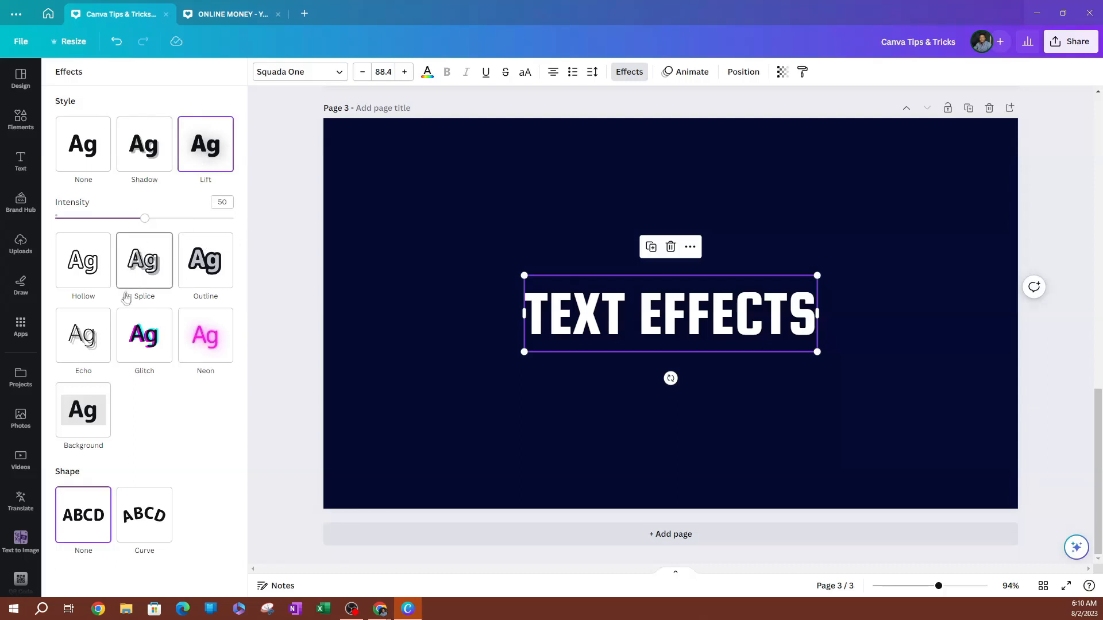
click(98, 280)
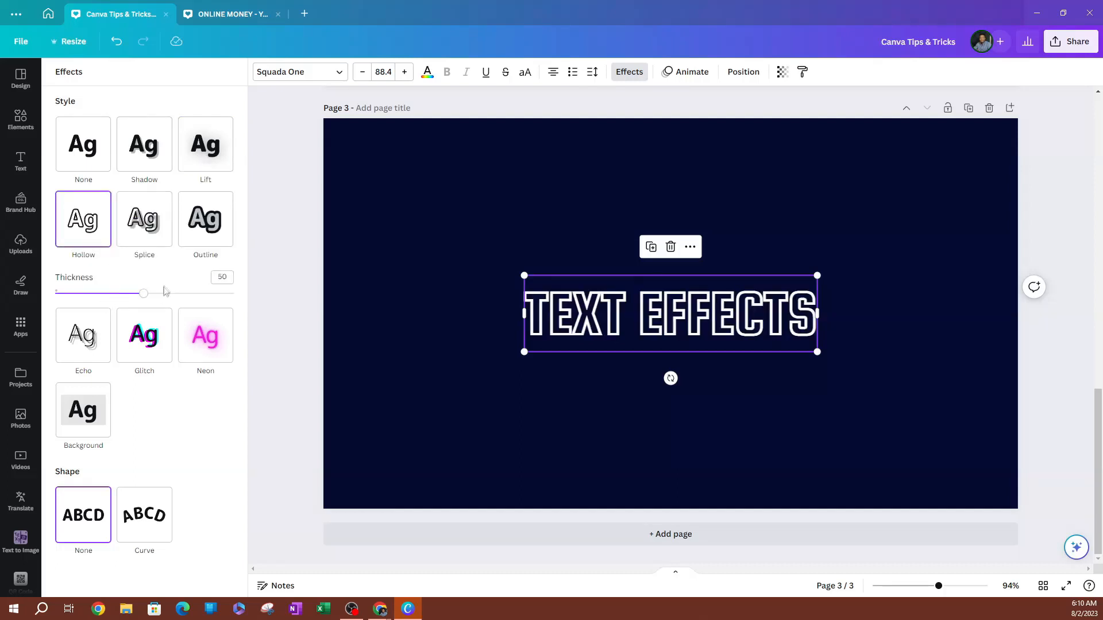
click(147, 355)
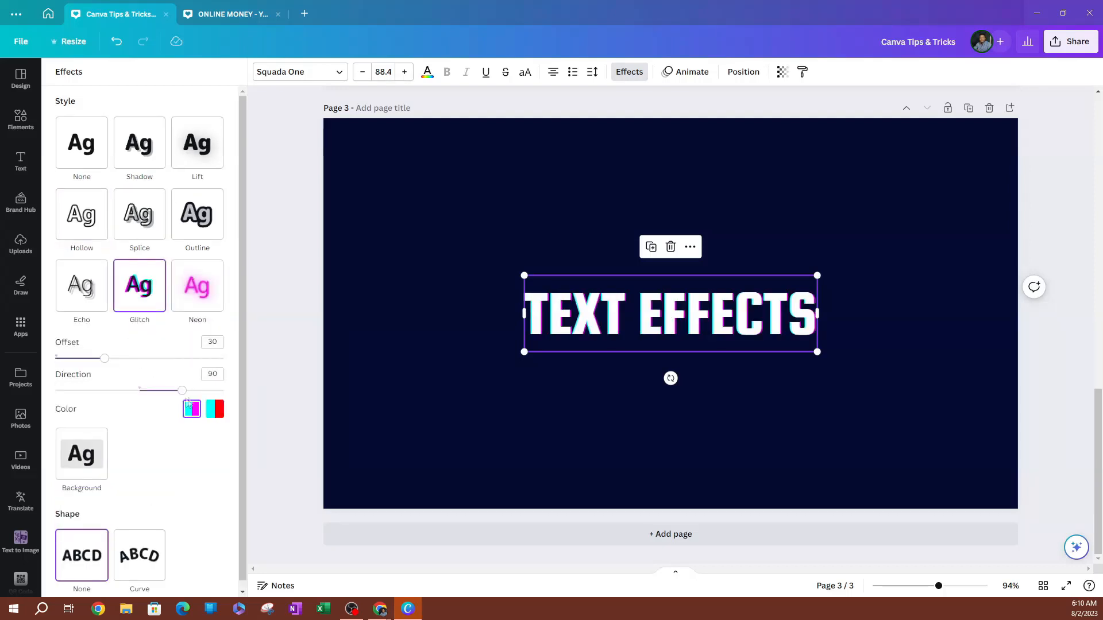
click(195, 302)
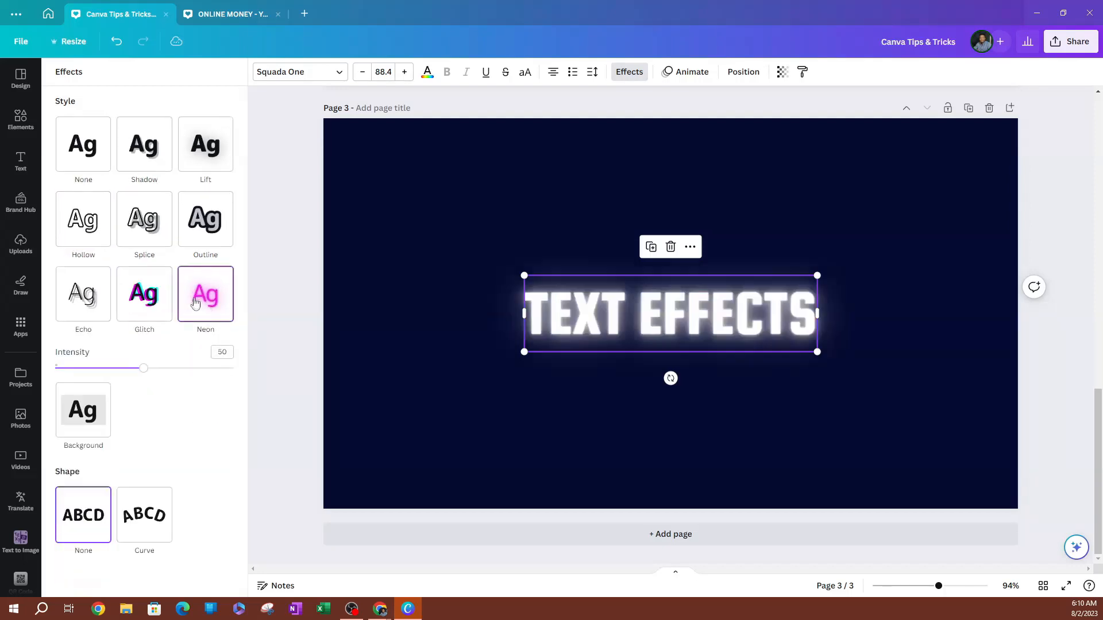
click(90, 305)
scroll(135, 479, down, 1)
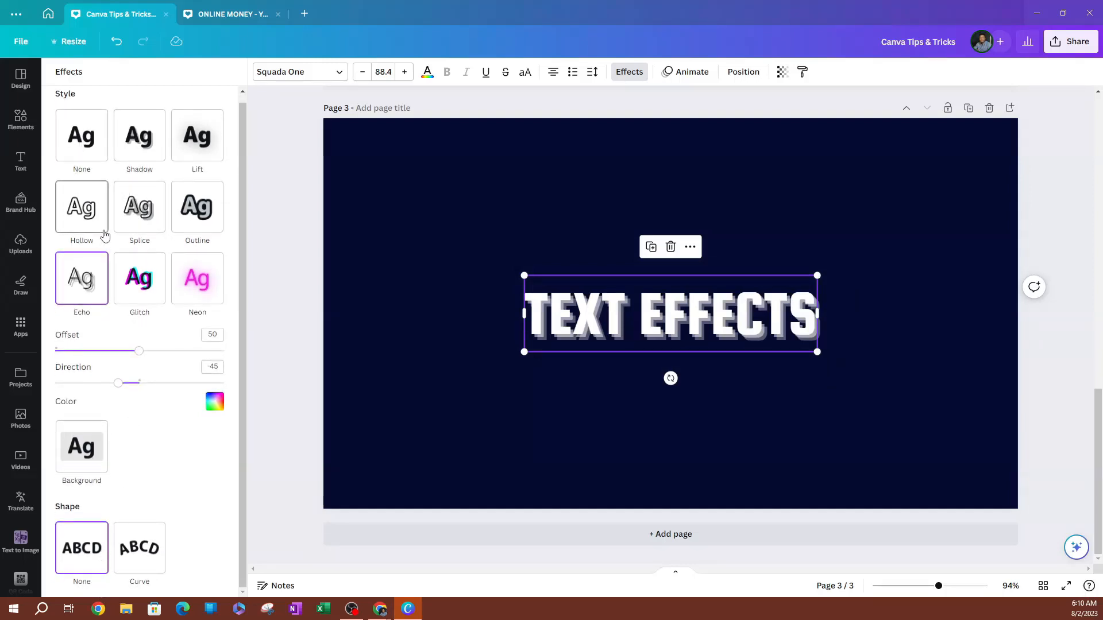
click(84, 135)
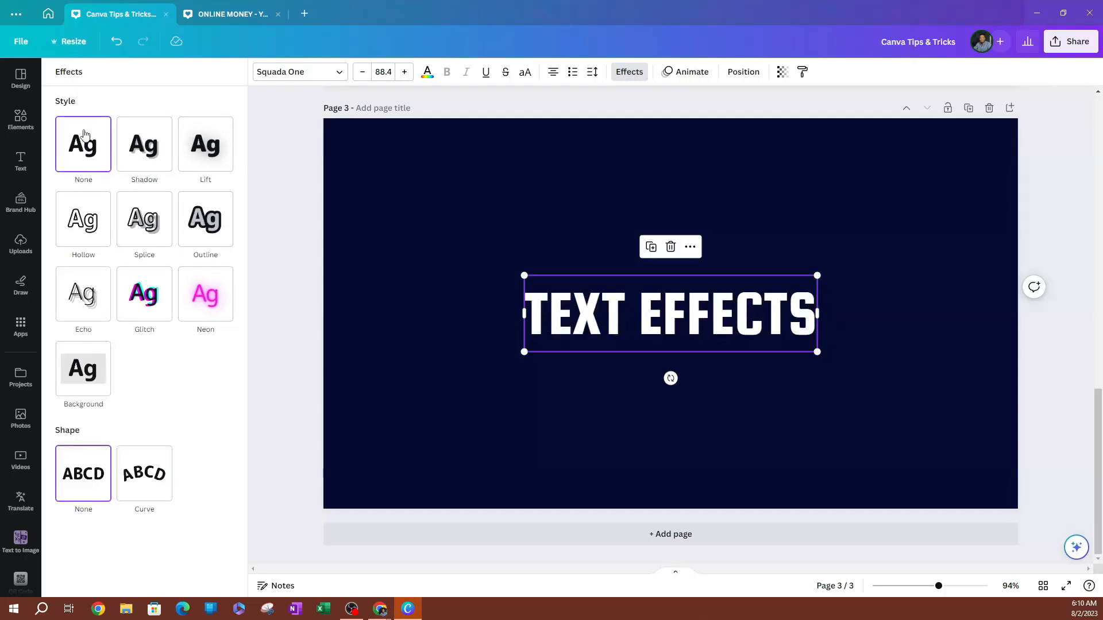
Apply the Curve shape to the TEXT EFFECTS heading and bend it downward to a curve value of about -100
click(151, 497)
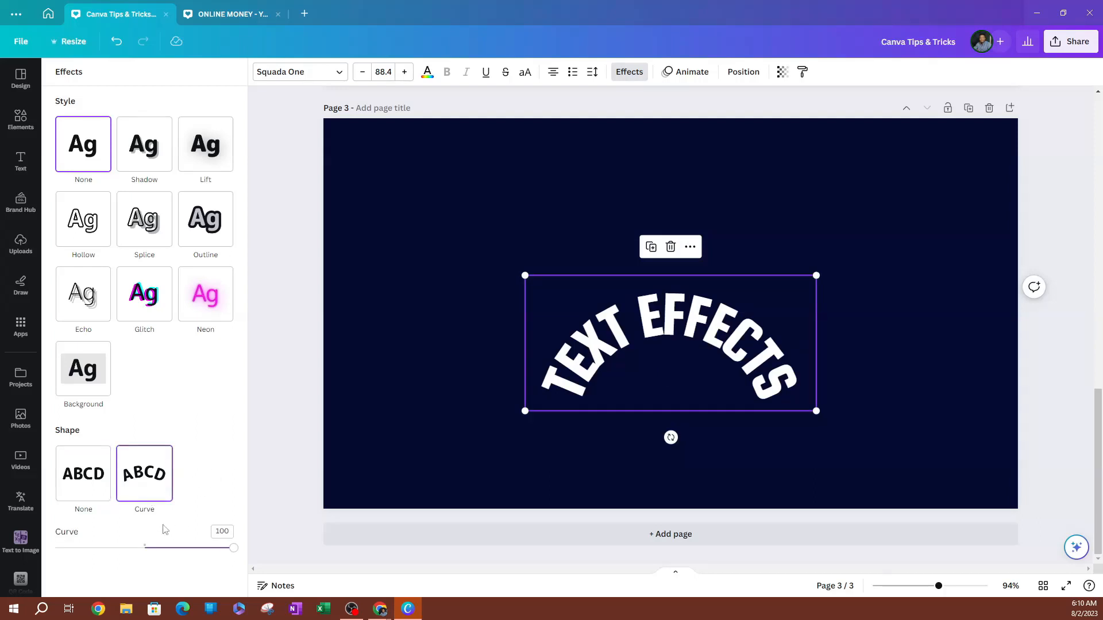
drag(144, 552, 55, 495)
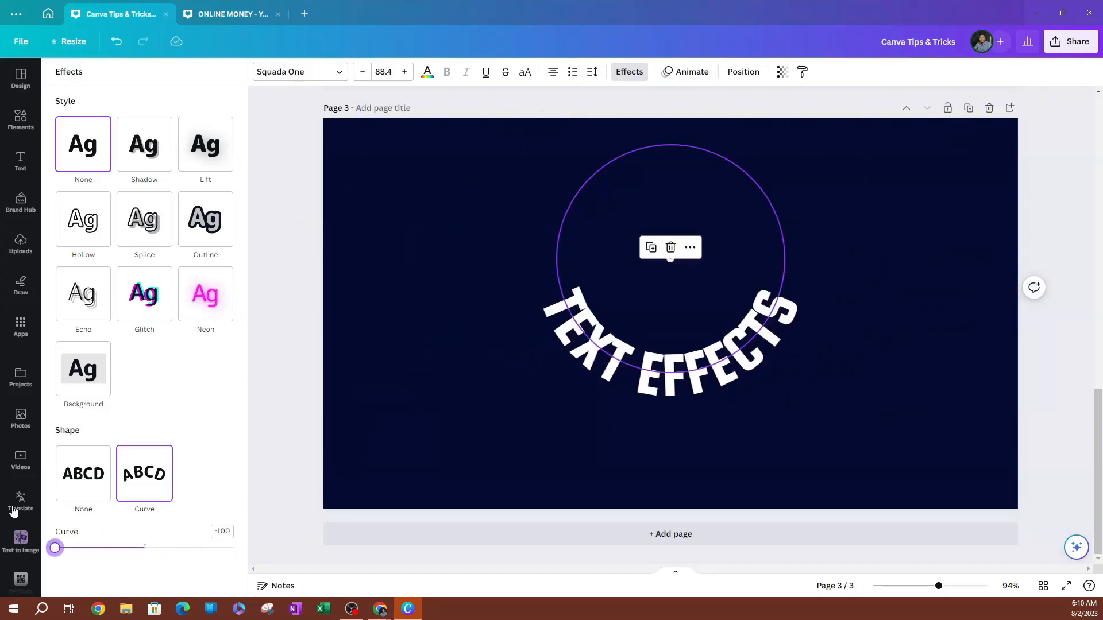
mouse_move(55, 548)
mouse_down()
mouse_move(173, 548)
mouse_move(209, 583)
mouse_move(165, 584)
mouse_move(60, 550)
mouse_up()
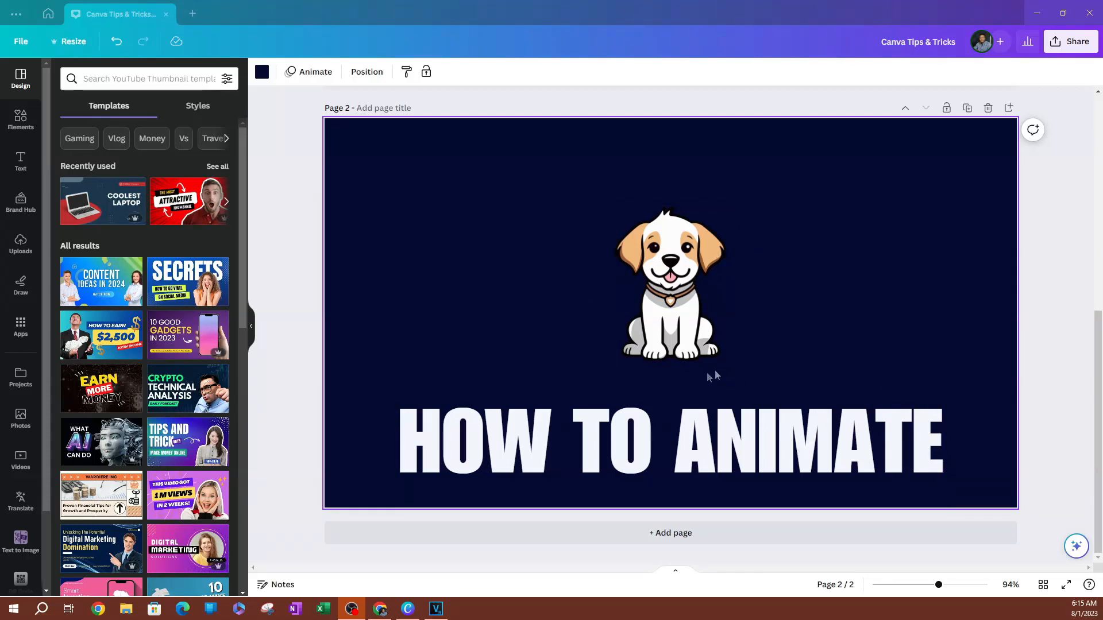
Apply the Rise animation to the puppy image on page 2, trying Both and setting it to On enter
click(670, 276)
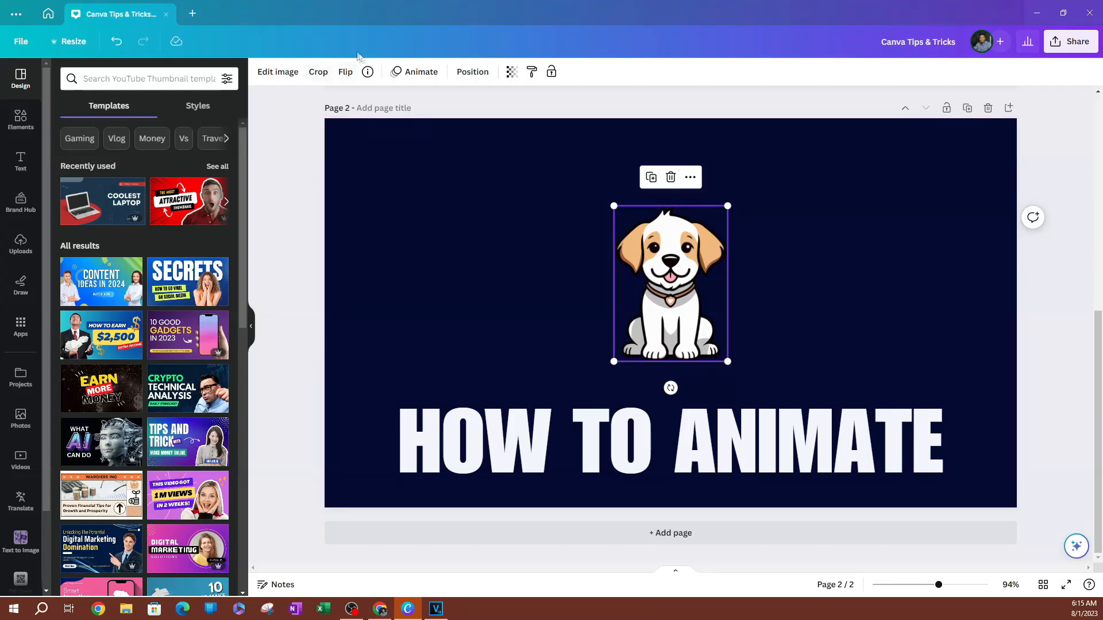
click(415, 75)
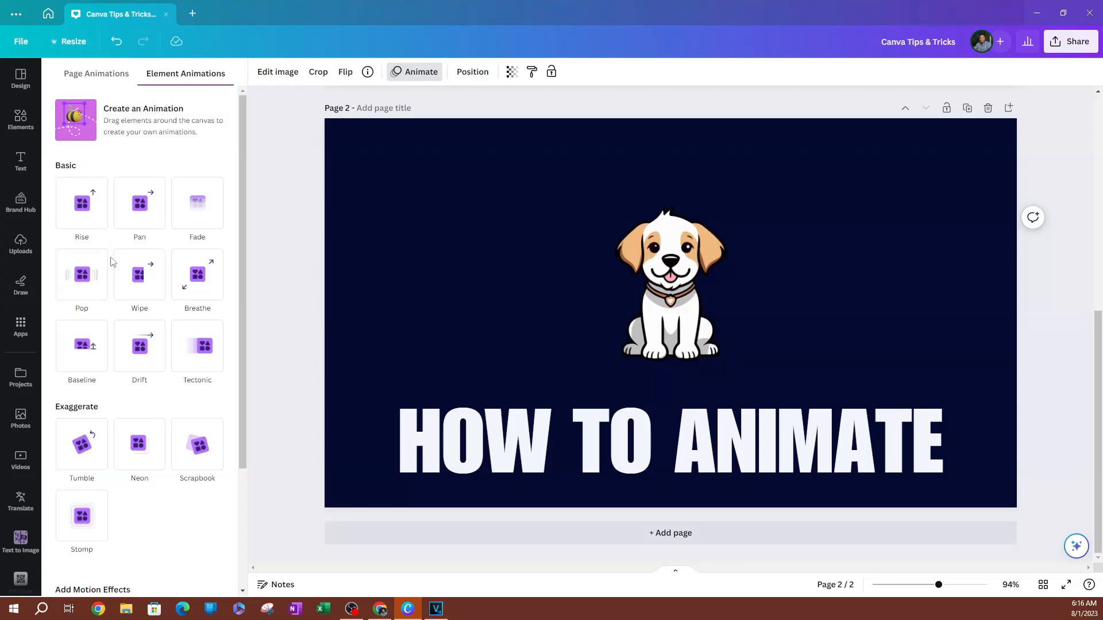
click(82, 204)
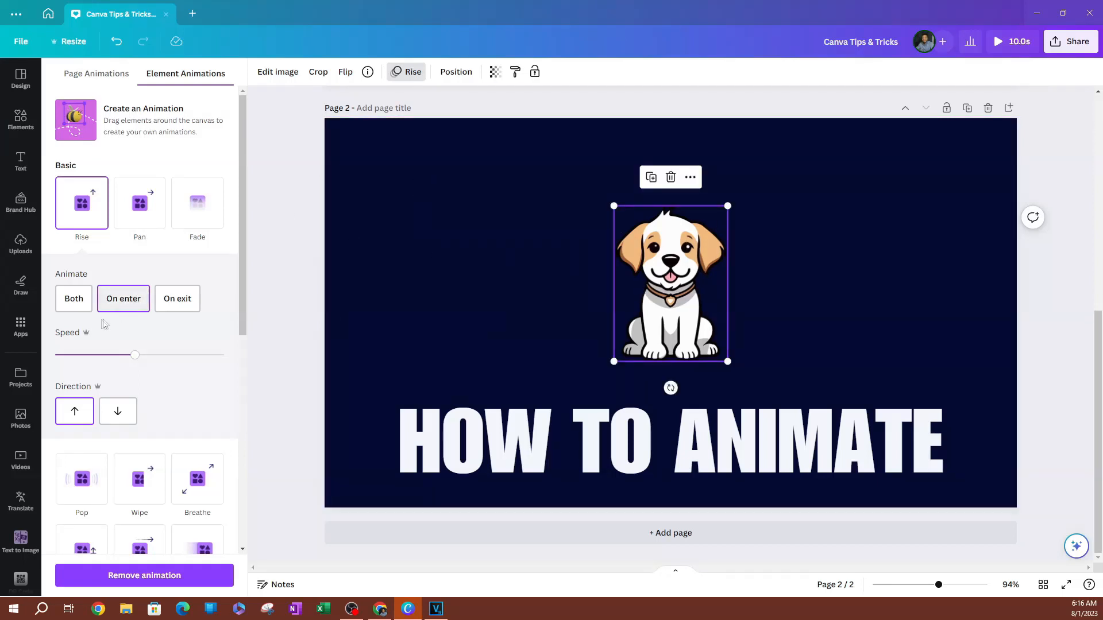
click(122, 300)
click(72, 305)
click(111, 301)
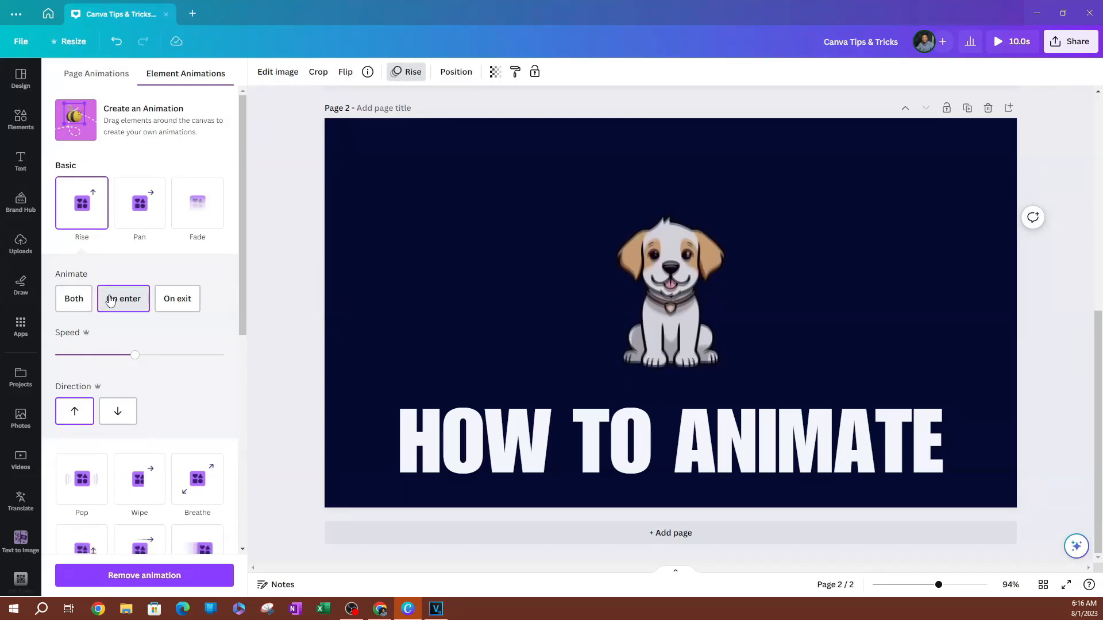
Try On exit and Both for the puppy's Rise animation, and set it to On enter with a downward direction
click(176, 299)
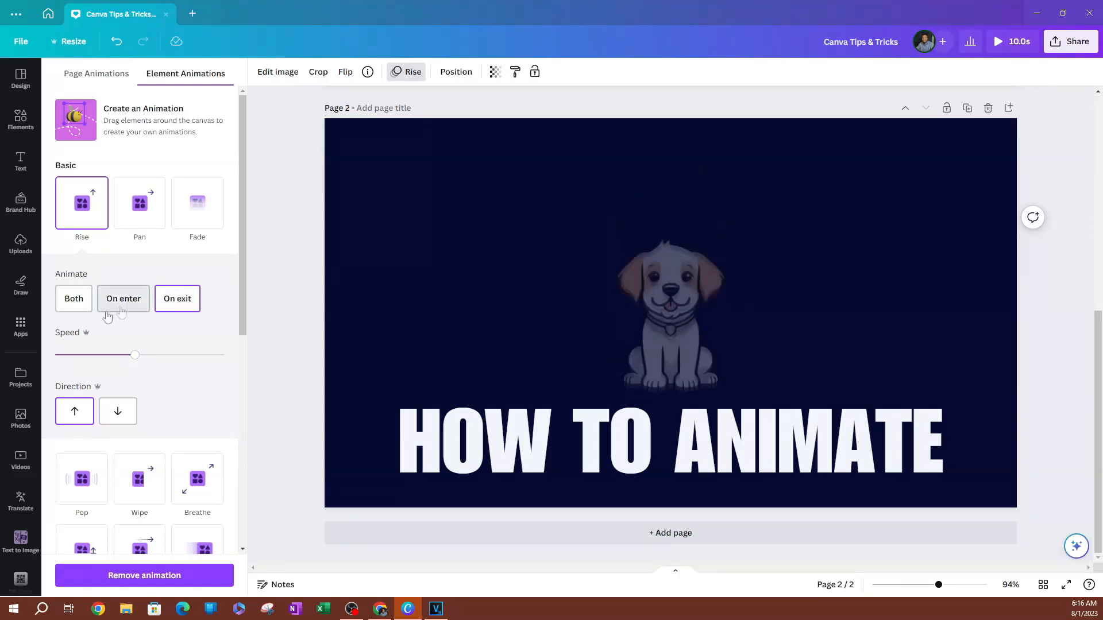
click(76, 301)
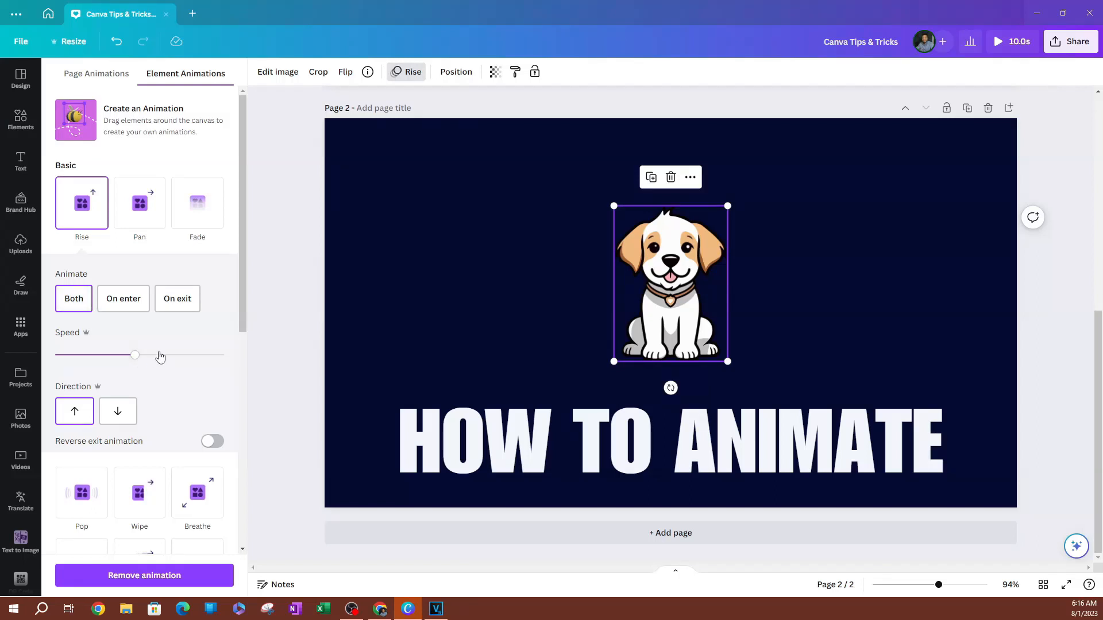
click(123, 300)
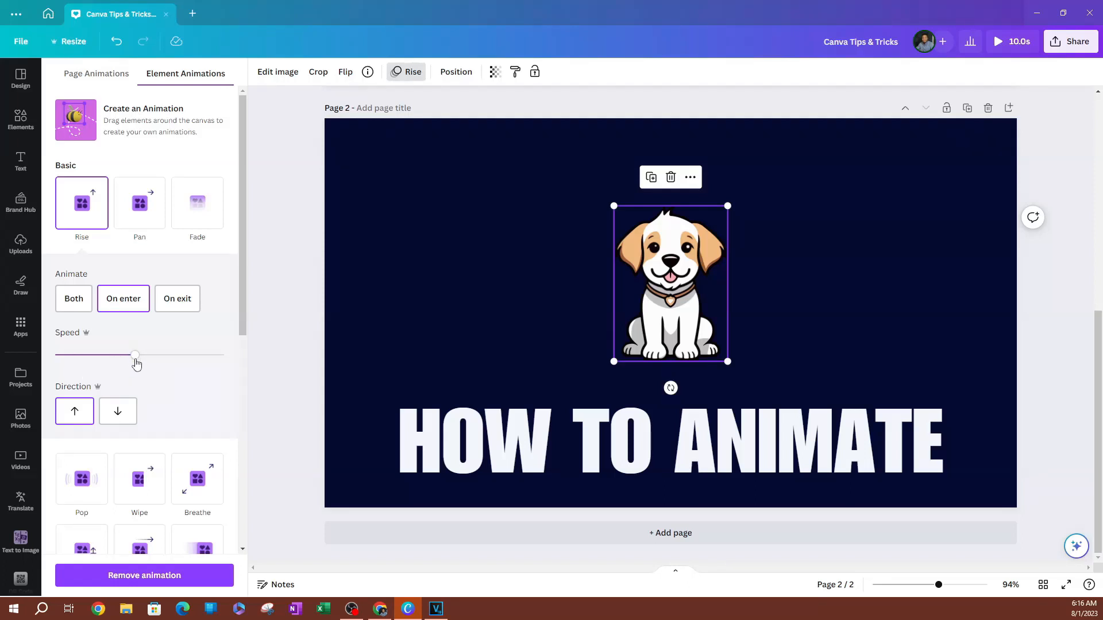
scroll(162, 376, down, 3)
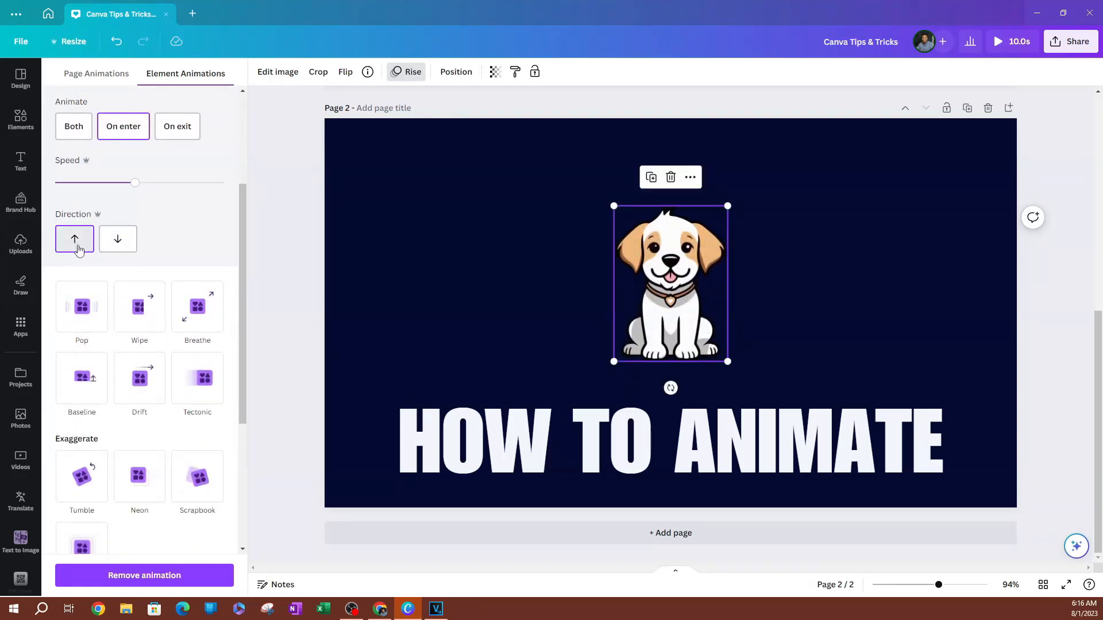
click(122, 244)
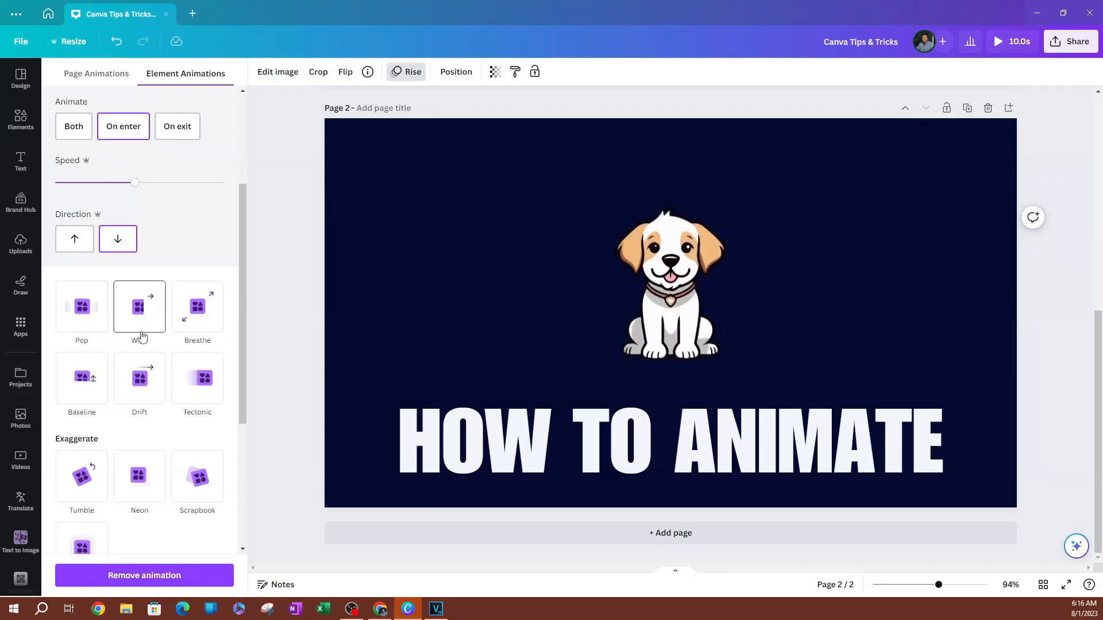
Try the Wipe, Tumble and Stomp animations on the puppy image
click(139, 310)
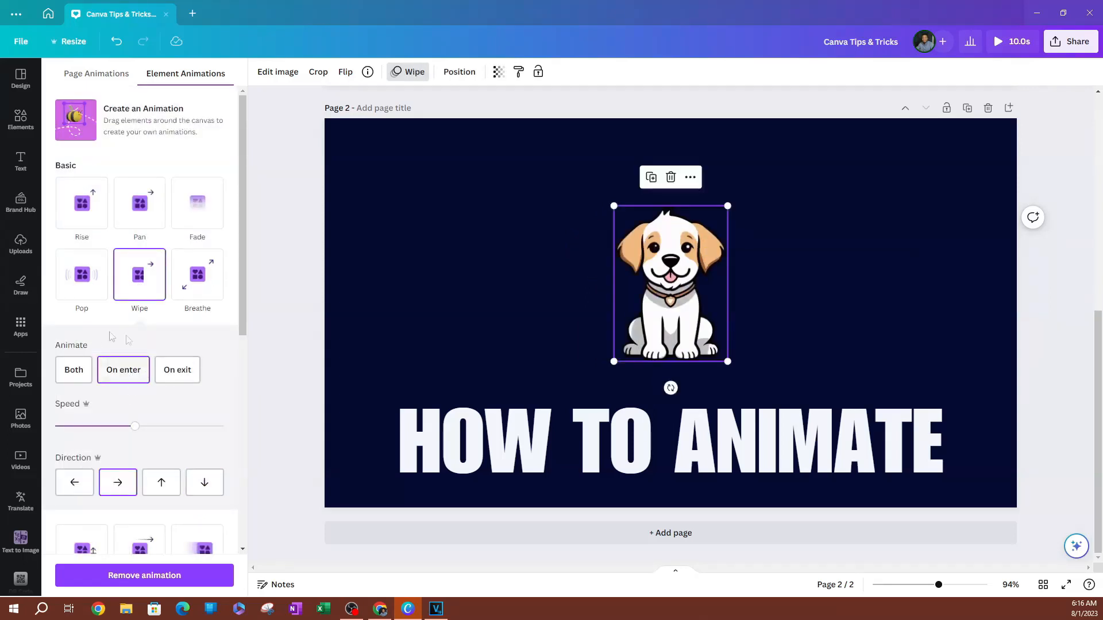
scroll(128, 344, down, 2)
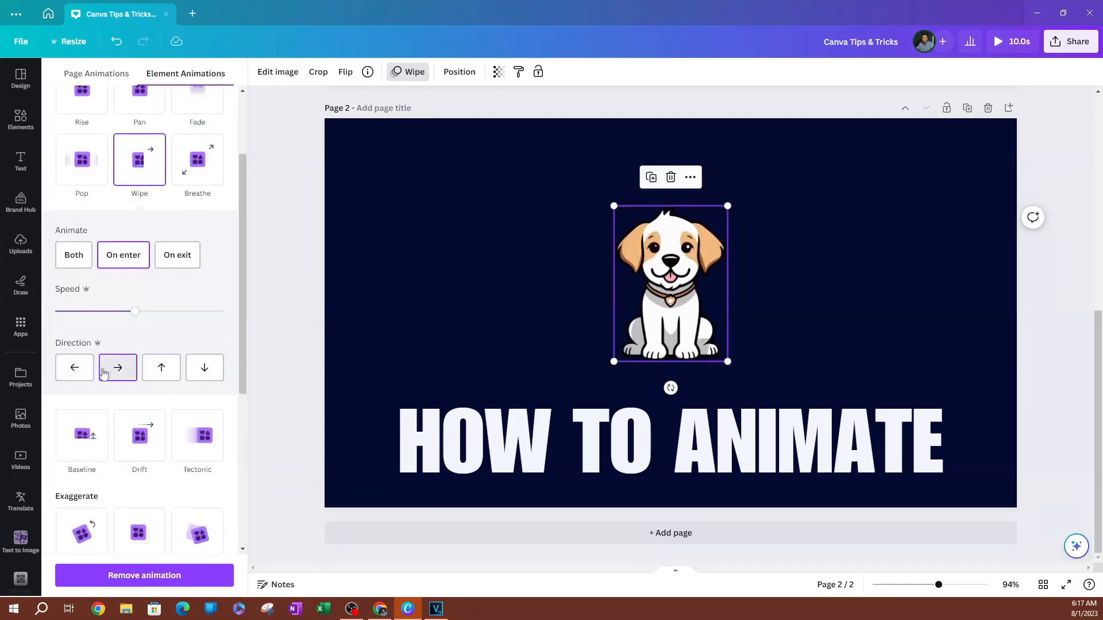
scroll(141, 384, down, 3)
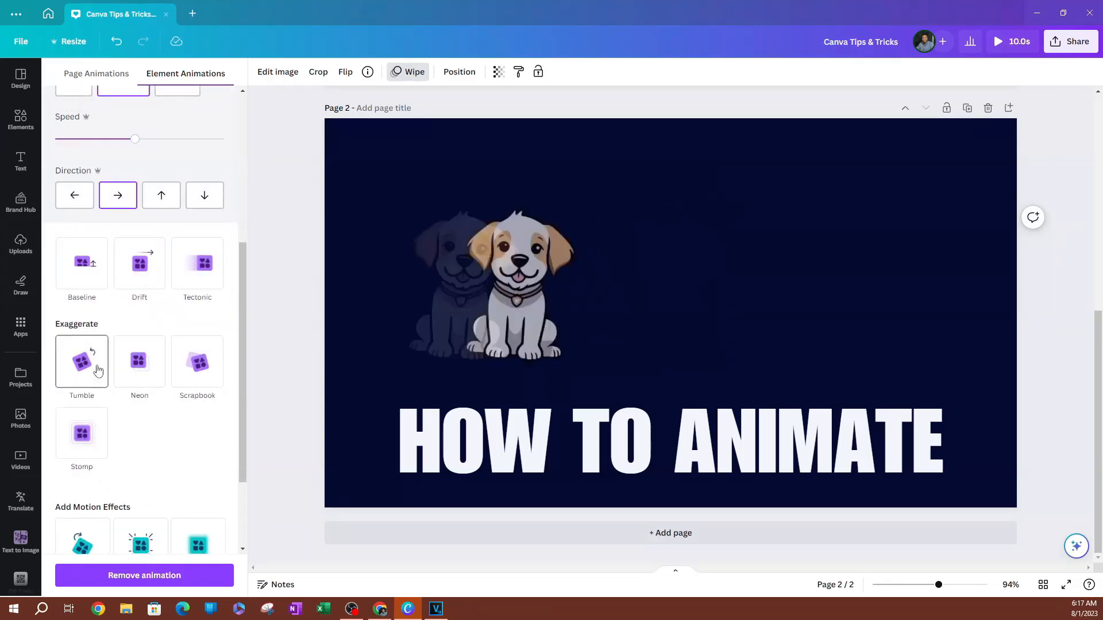
click(77, 377)
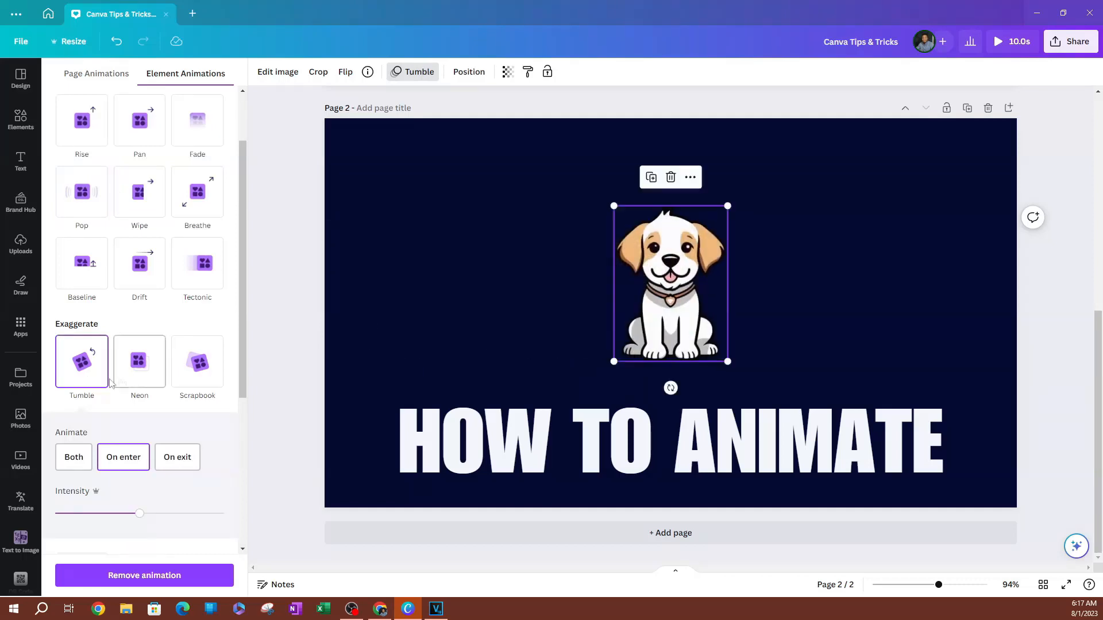
scroll(139, 388, down, 2)
scroll(140, 388, down, 2)
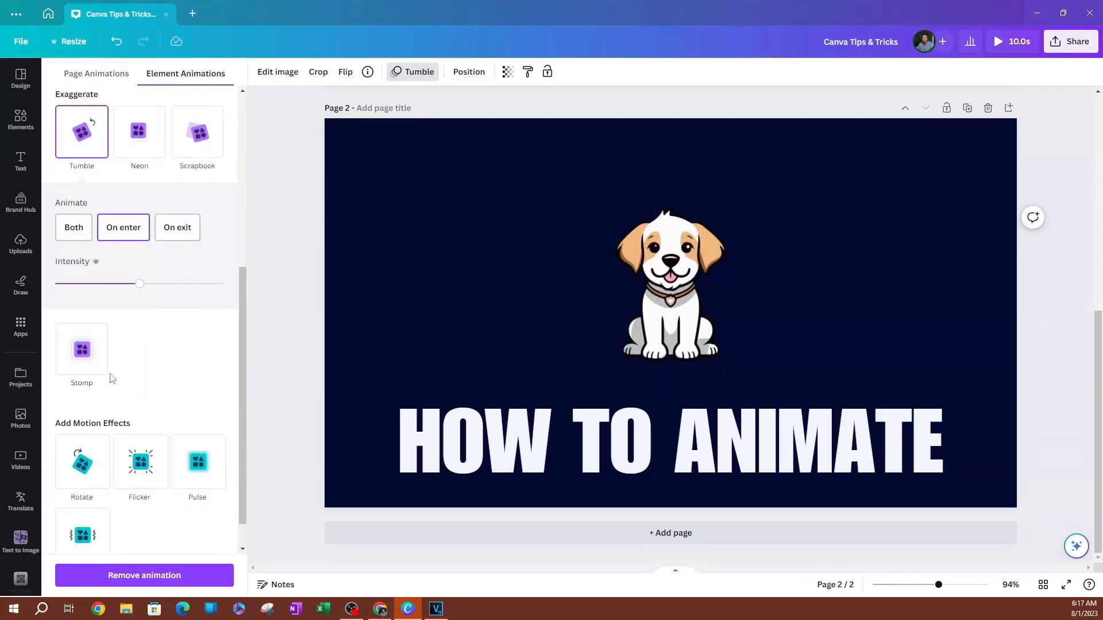
click(89, 362)
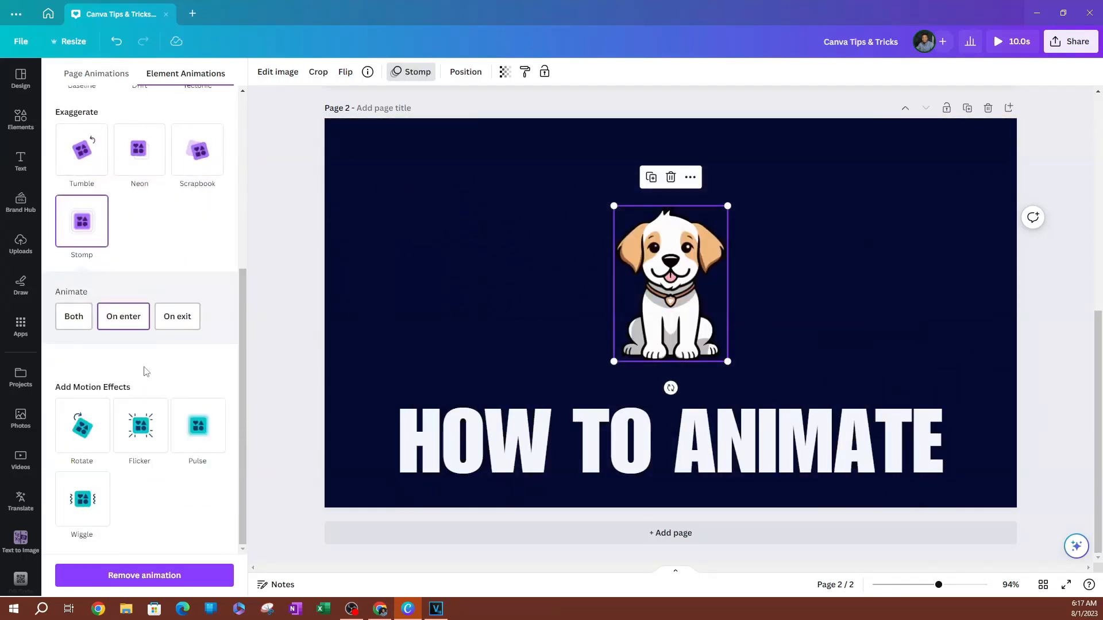
Try the Flicker motion effect on the puppy, and remove both the effect and the Stomp animation
click(147, 430)
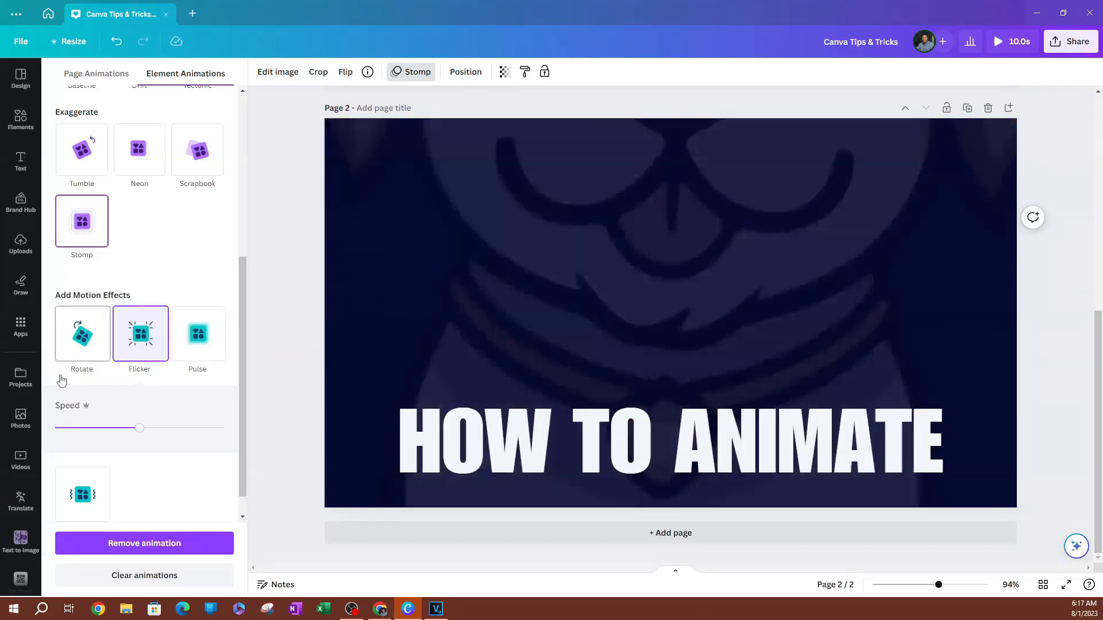
scroll(147, 382, down, 1)
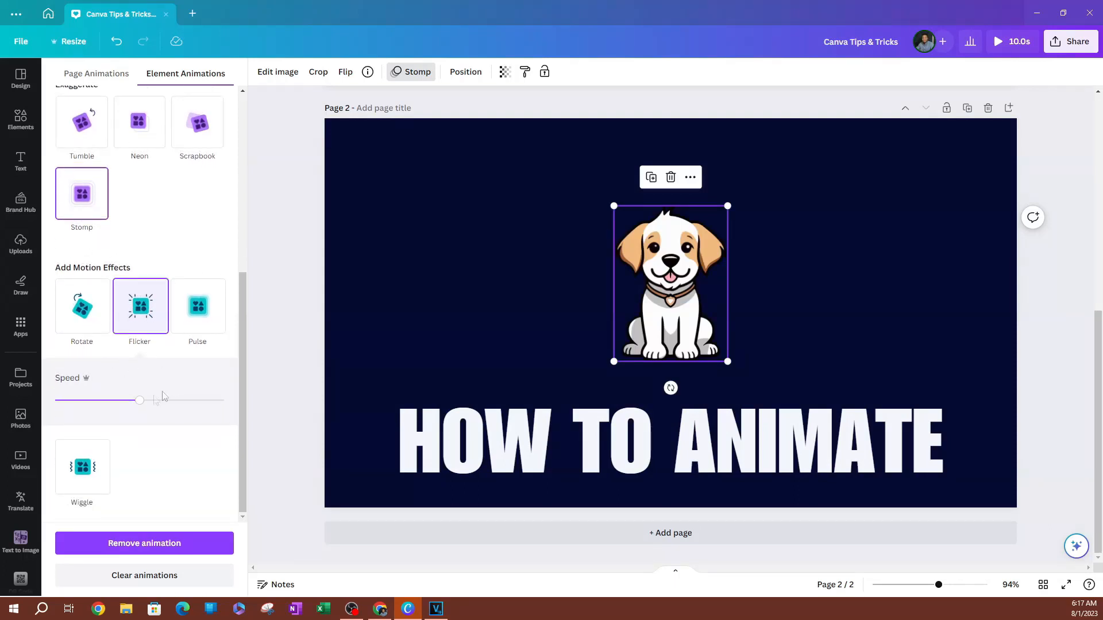
click(148, 543)
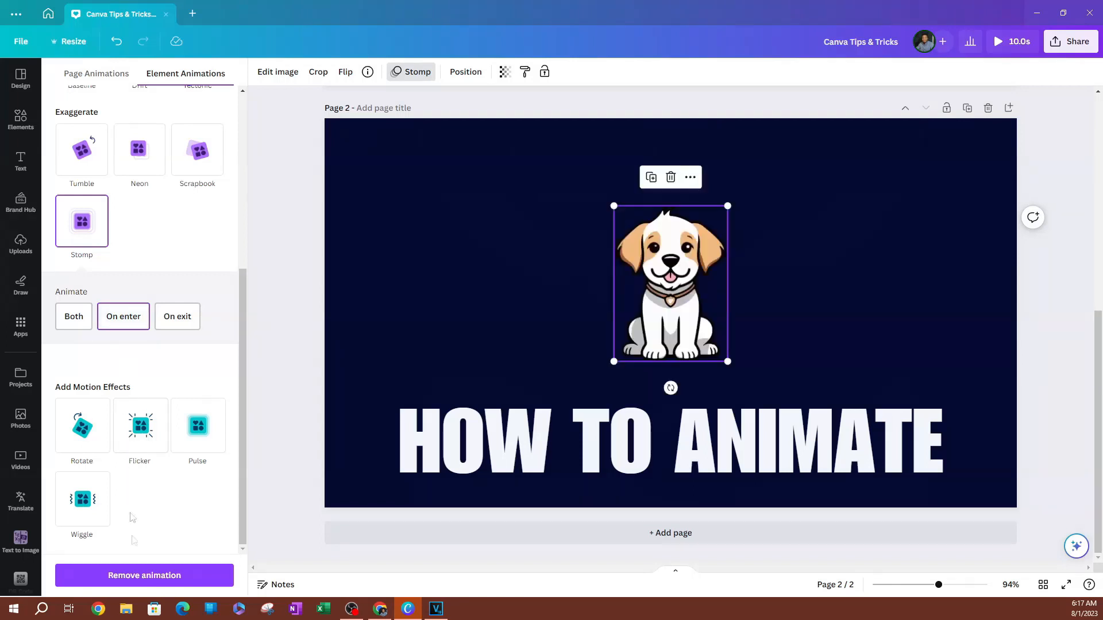
click(132, 575)
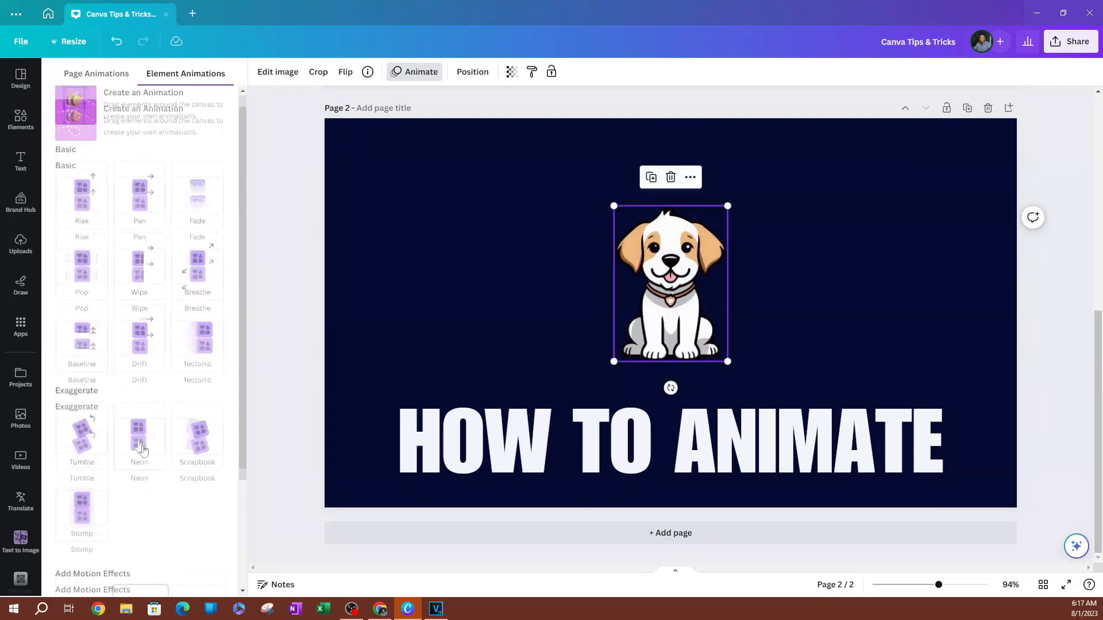
Examine the tips for creating a custom drag-path animation for the puppy and return to the animation list
click(145, 125)
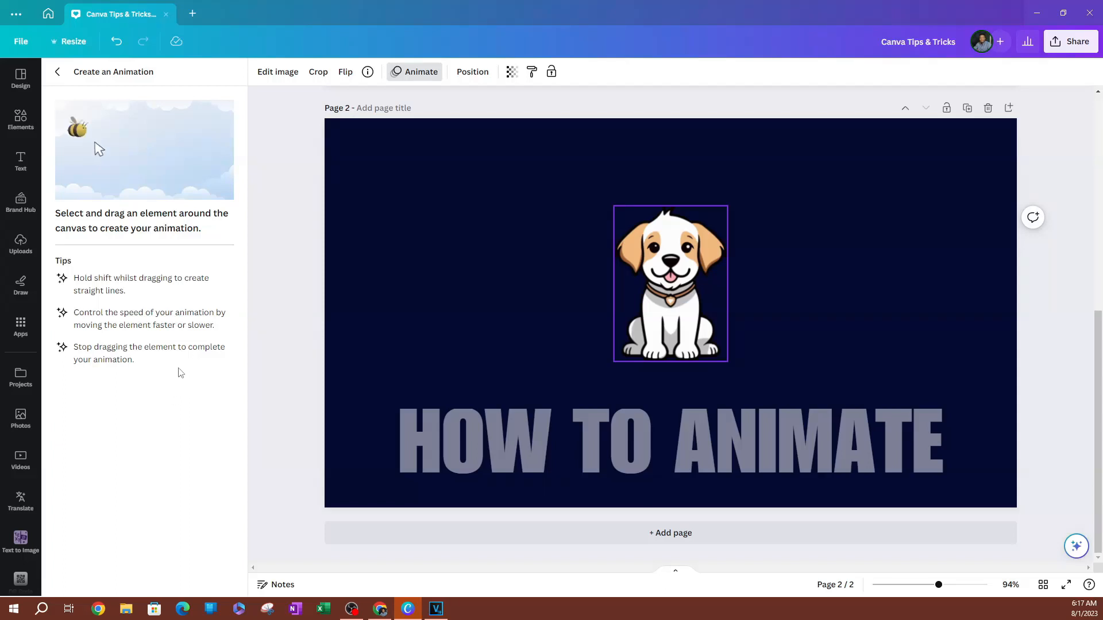
click(57, 71)
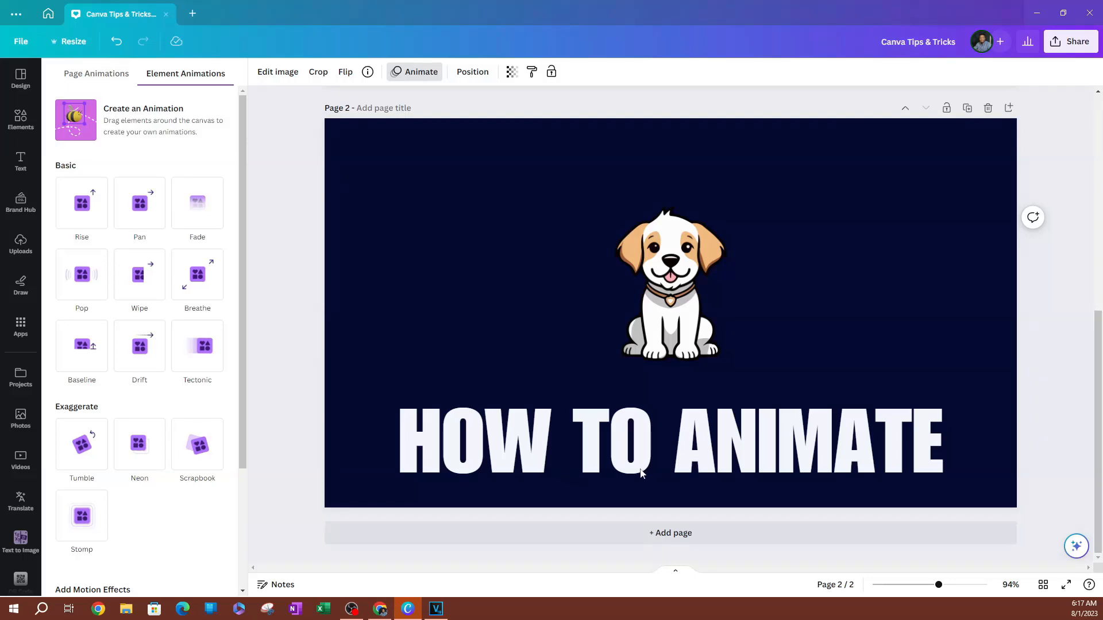
Try the Rise text animation on the HOW TO ANIMATE heading and remove it
click(532, 452)
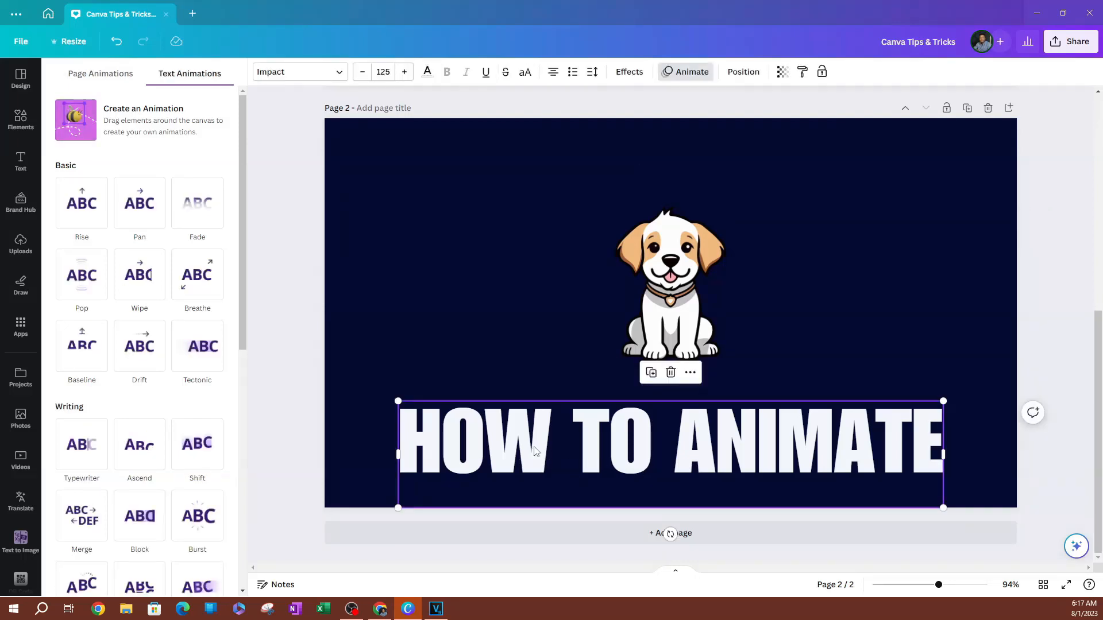
click(685, 72)
click(685, 72)
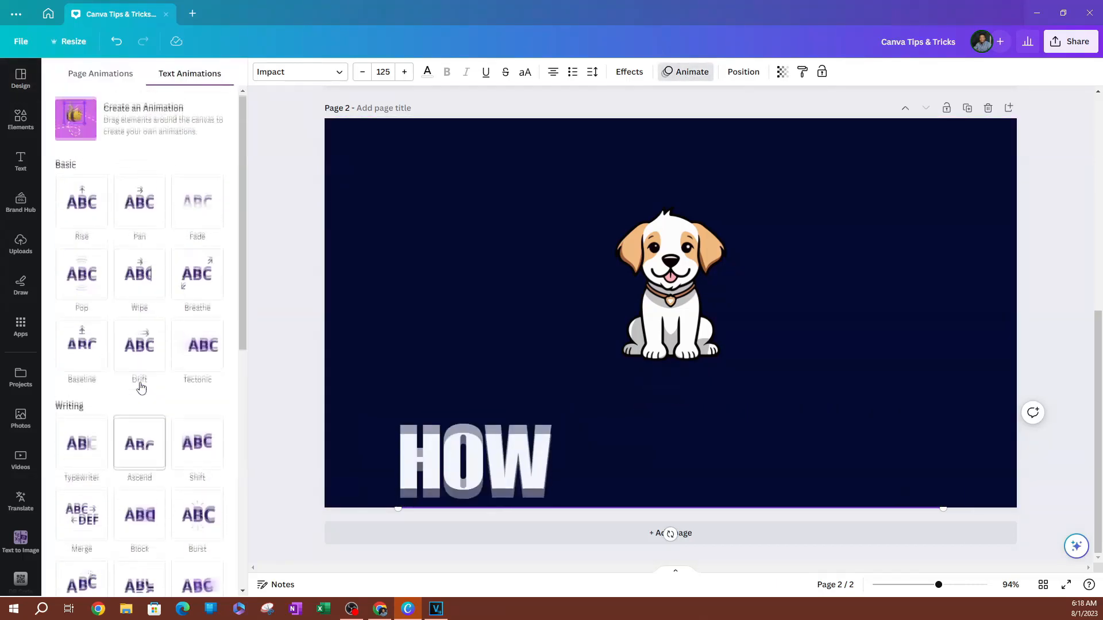
click(80, 204)
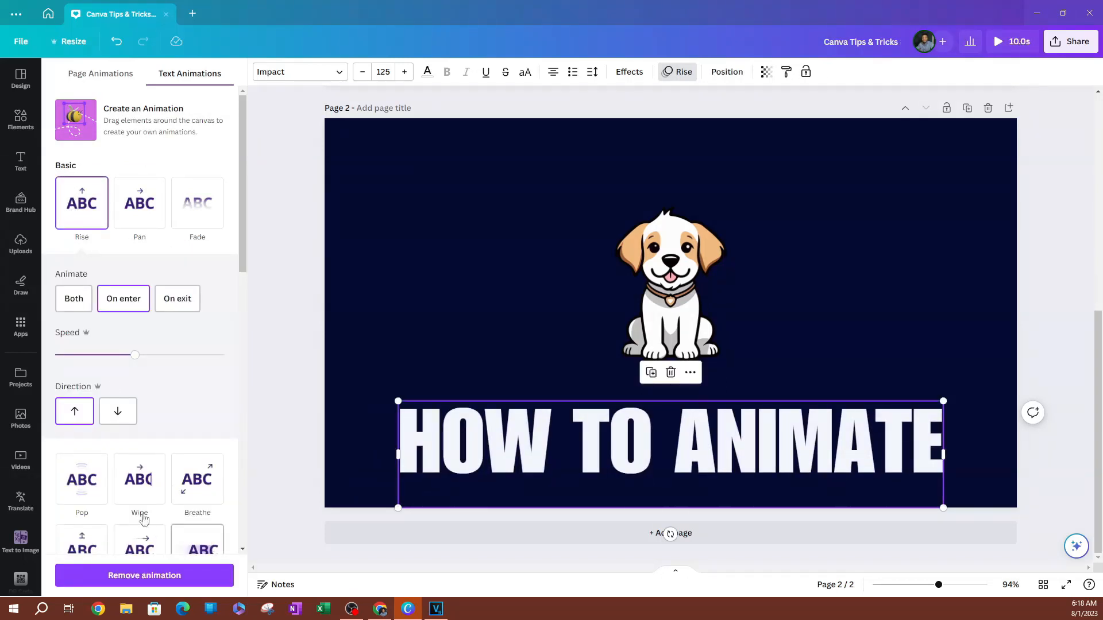
click(119, 580)
Preview the Writing and Exaggerate animations and the motion effects on the HOW TO ANIMATE heading
scroll(132, 402, down, 3)
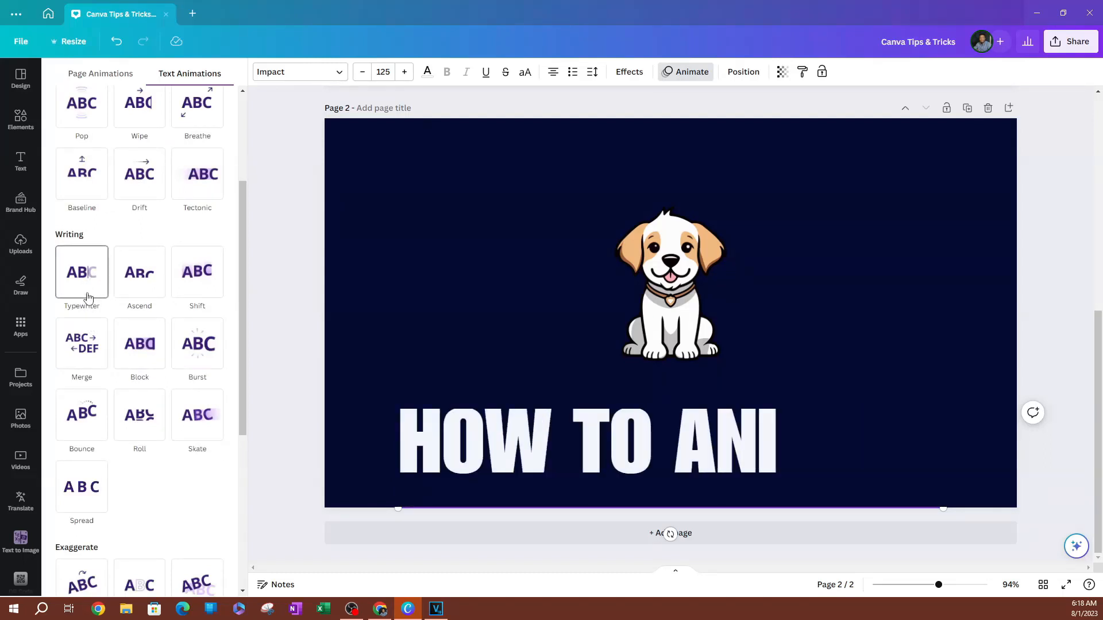
scroll(140, 344, down, 4)
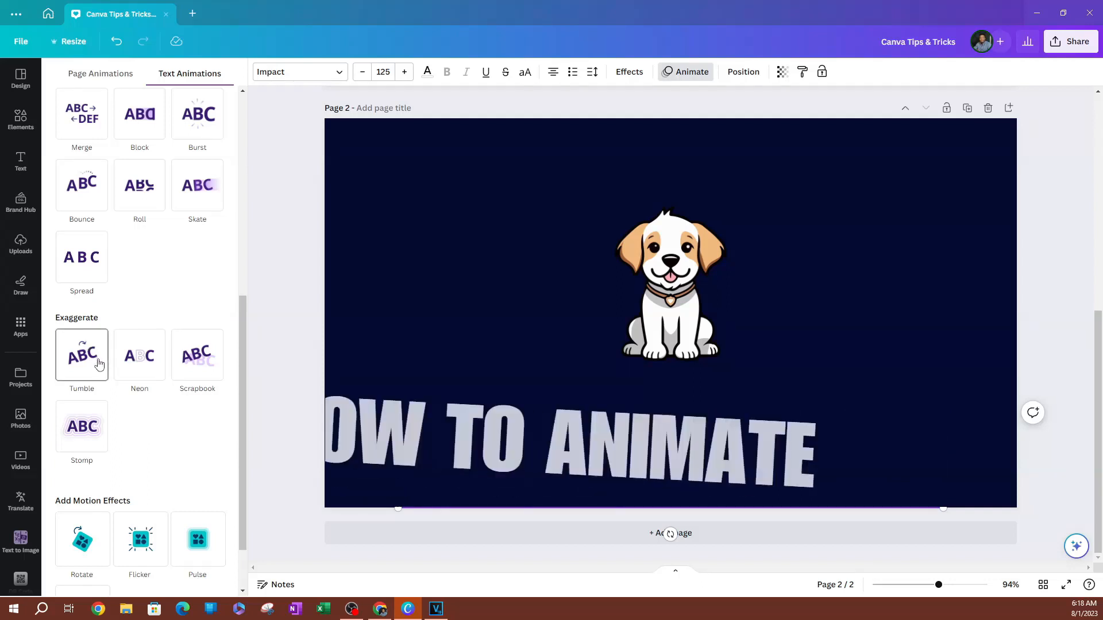
scroll(84, 362, down, 1)
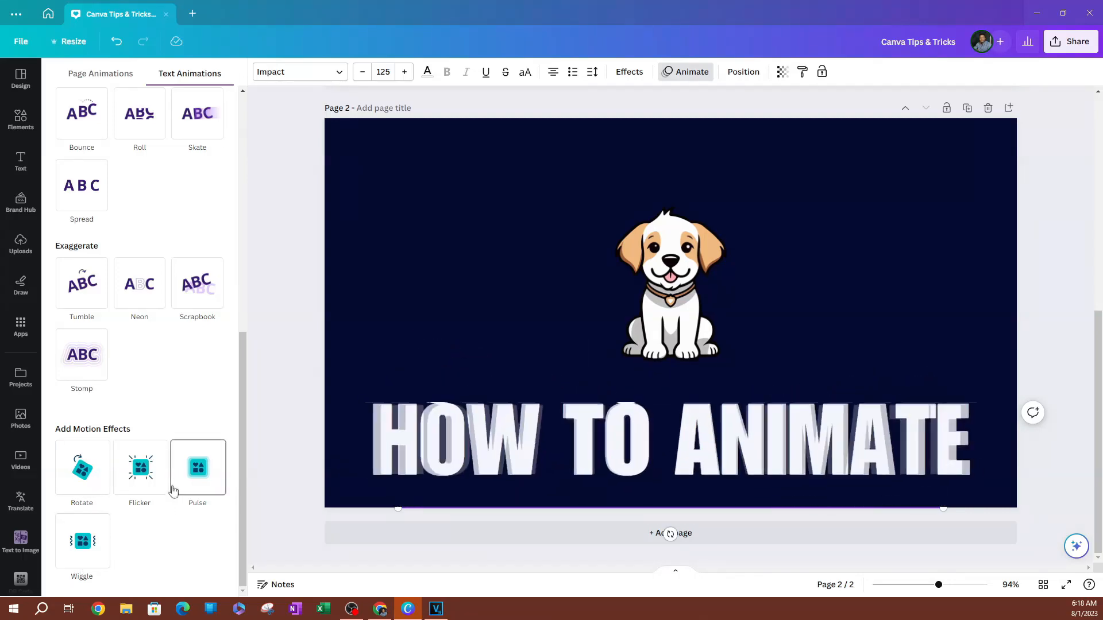
scroll(173, 490, up, 10)
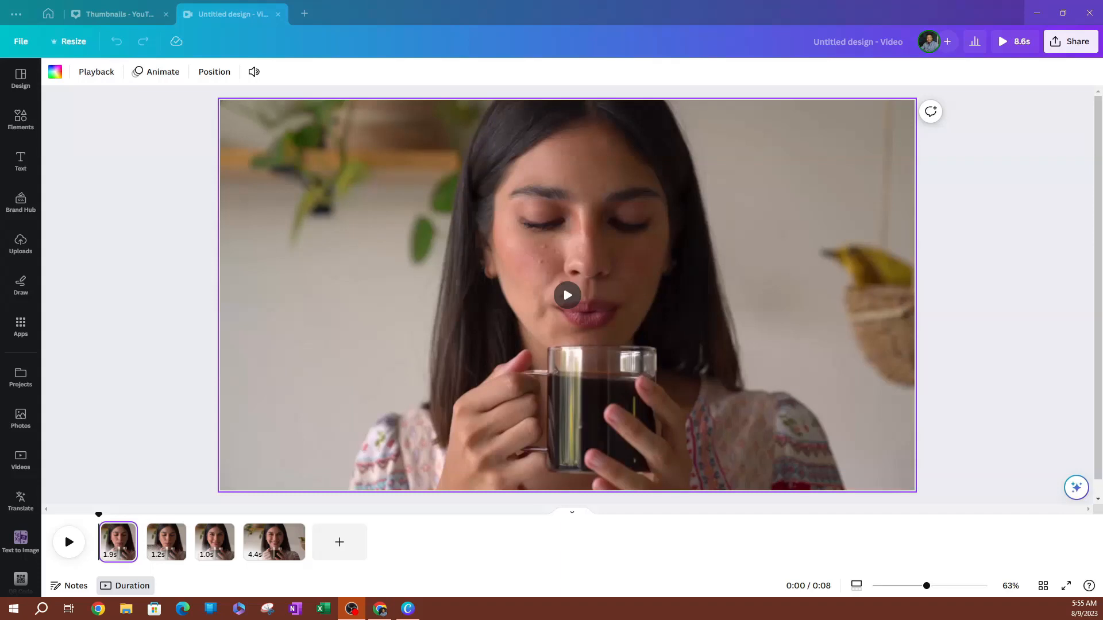
Play the first clip of the coffee video design on the canvas and pause it
click(575, 300)
click(574, 300)
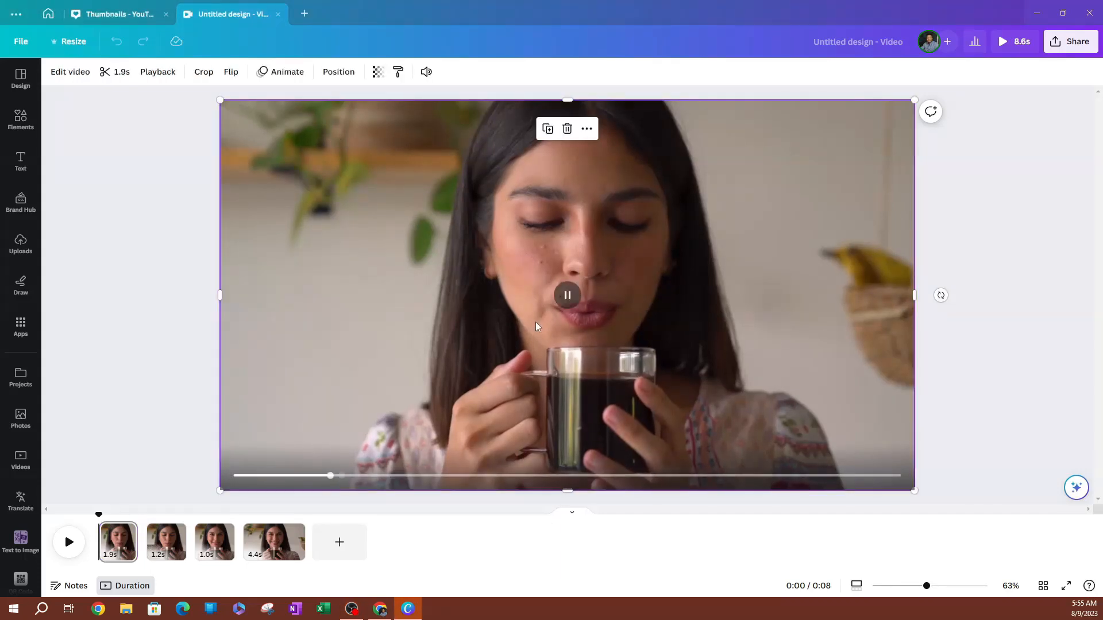
click(568, 295)
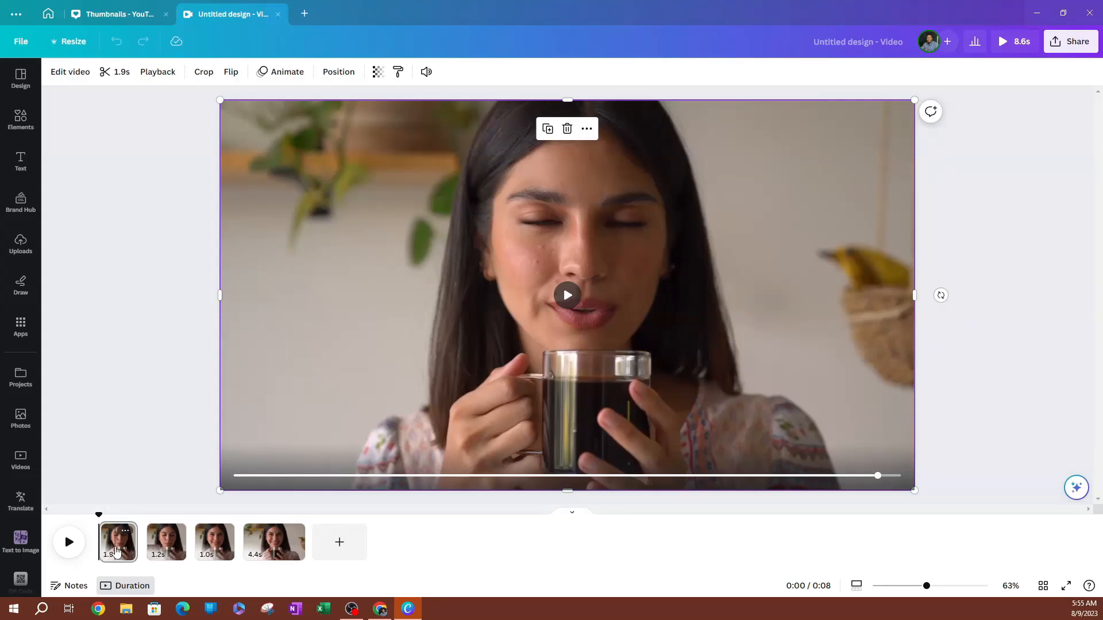
Split the first timeline clip about 0.7 s in and select its first part
click(115, 551)
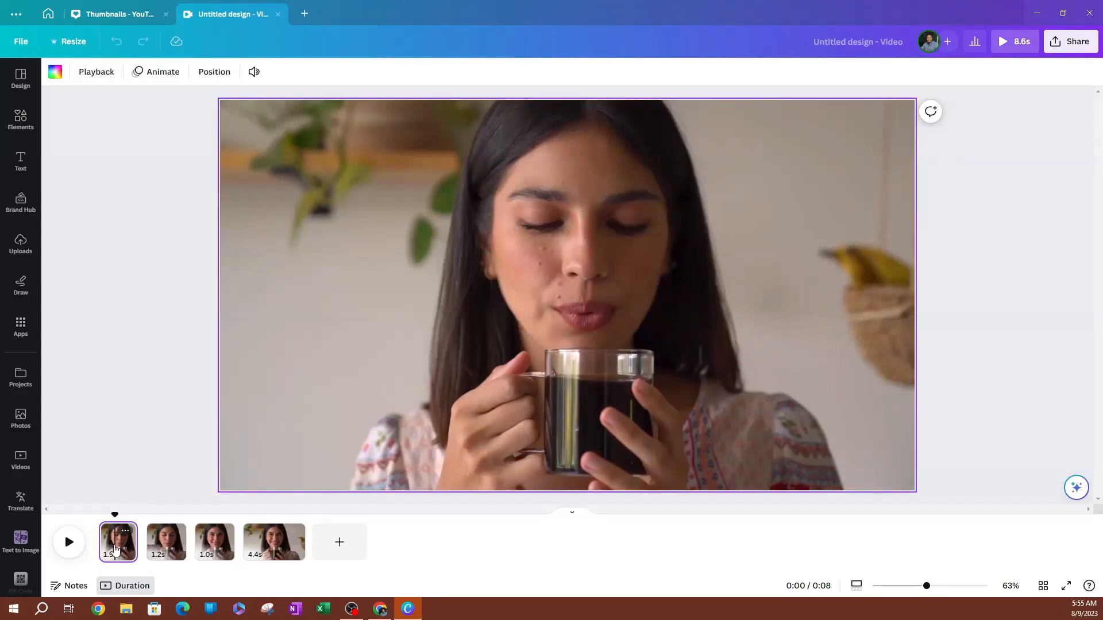
right_click(116, 550)
click(147, 498)
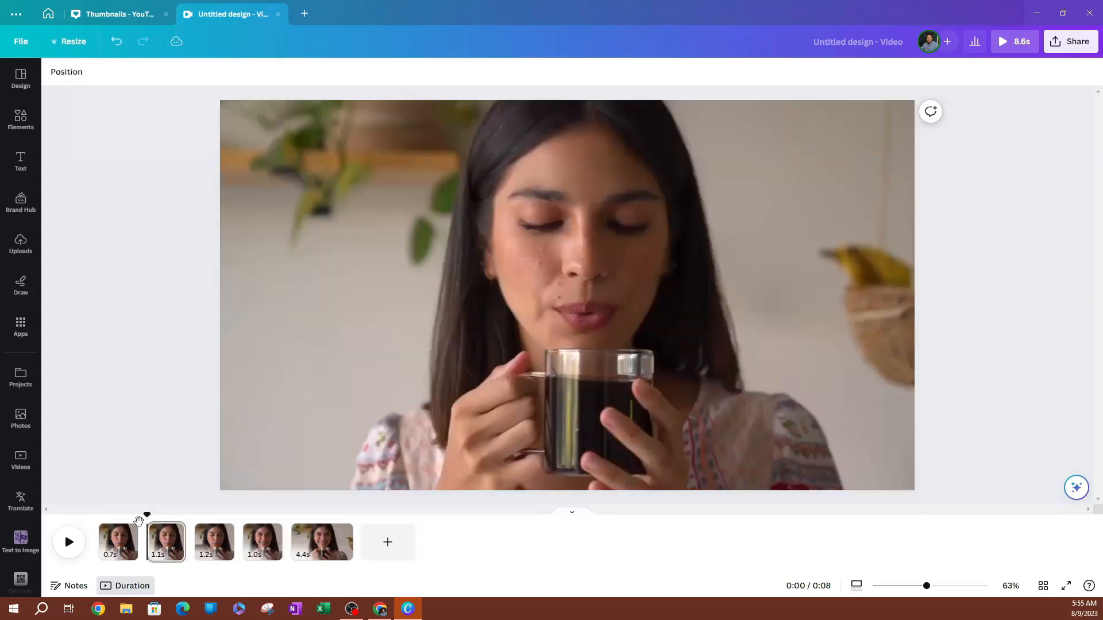
drag(141, 514, 101, 520)
click(115, 541)
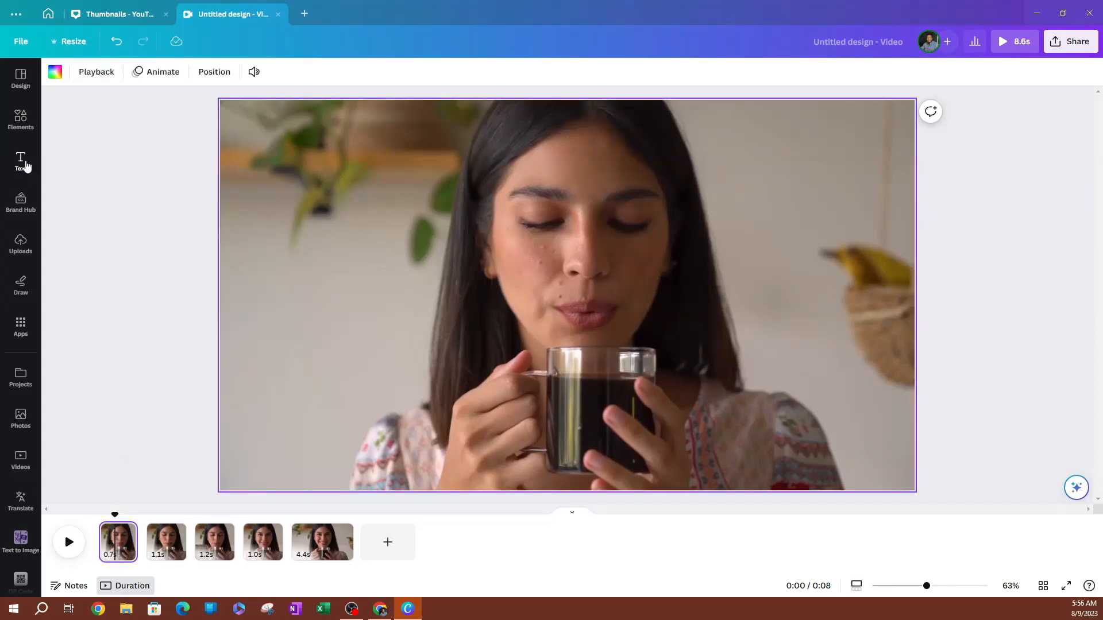
Browse the font combinations and add the green neon CHEERS! text to the first clip
click(25, 165)
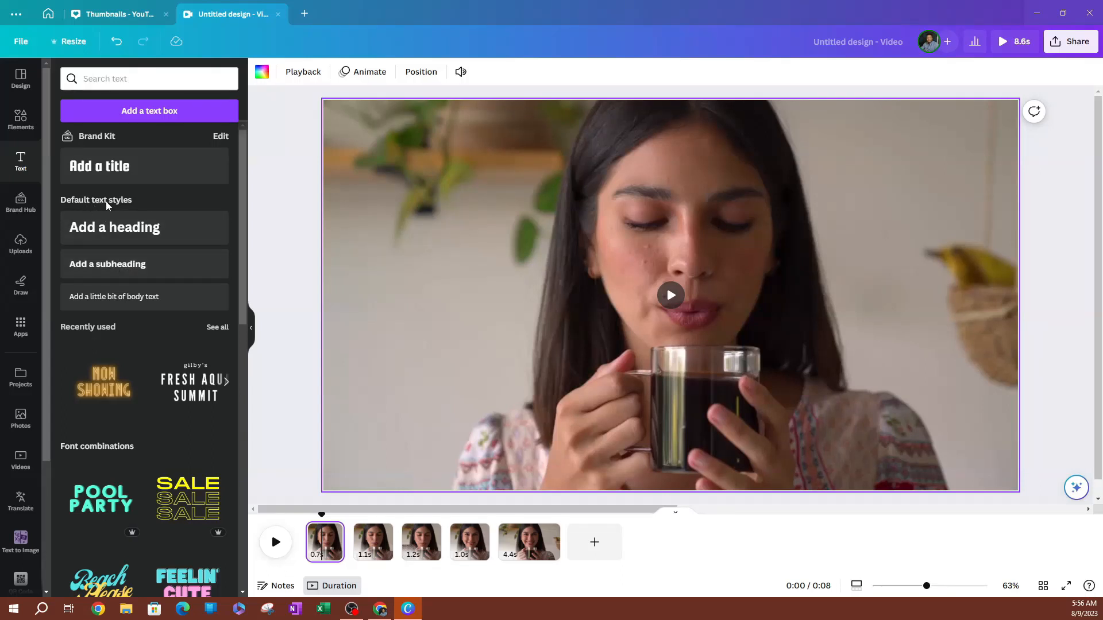
scroll(112, 229, down, 1)
scroll(113, 230, down, 2)
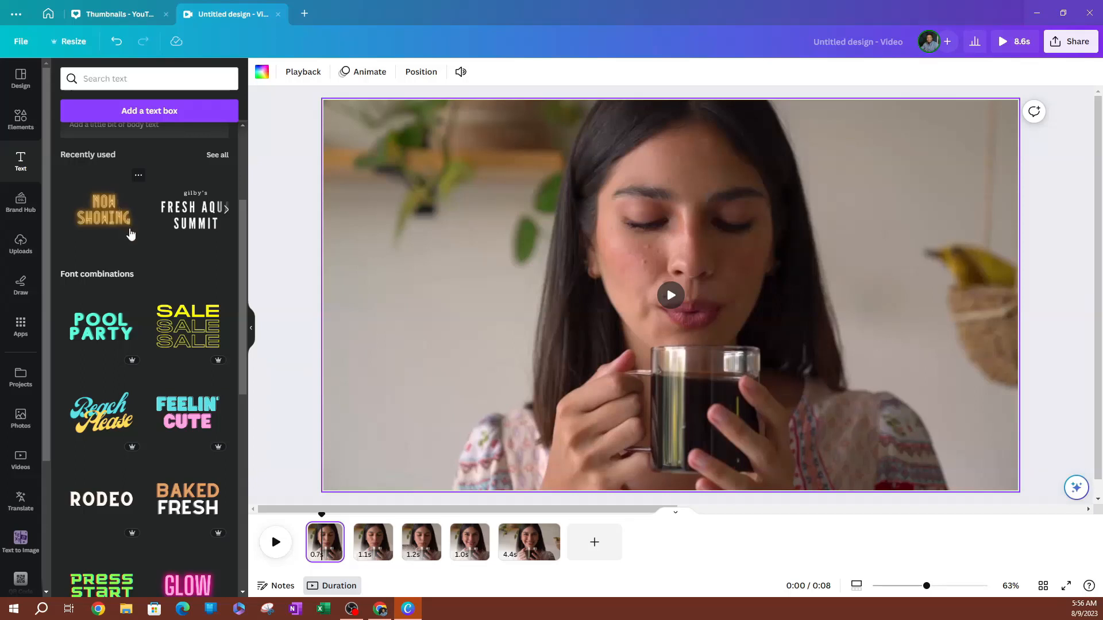
scroll(112, 267, down, 2)
mouse_move(130, 251)
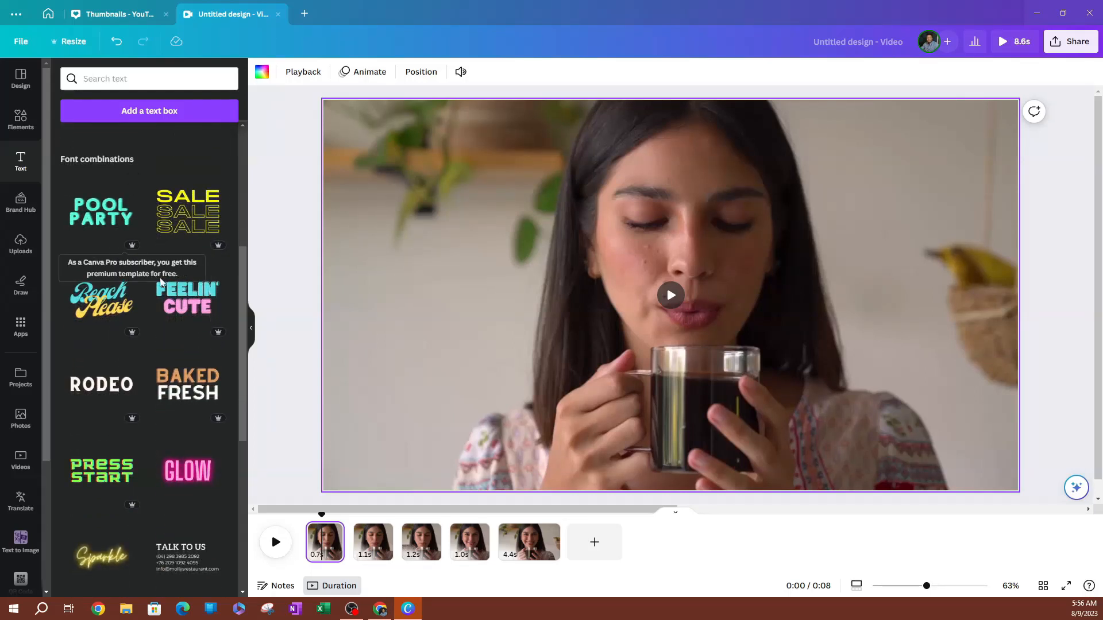
scroll(140, 277, up, 2)
scroll(145, 282, down, 2)
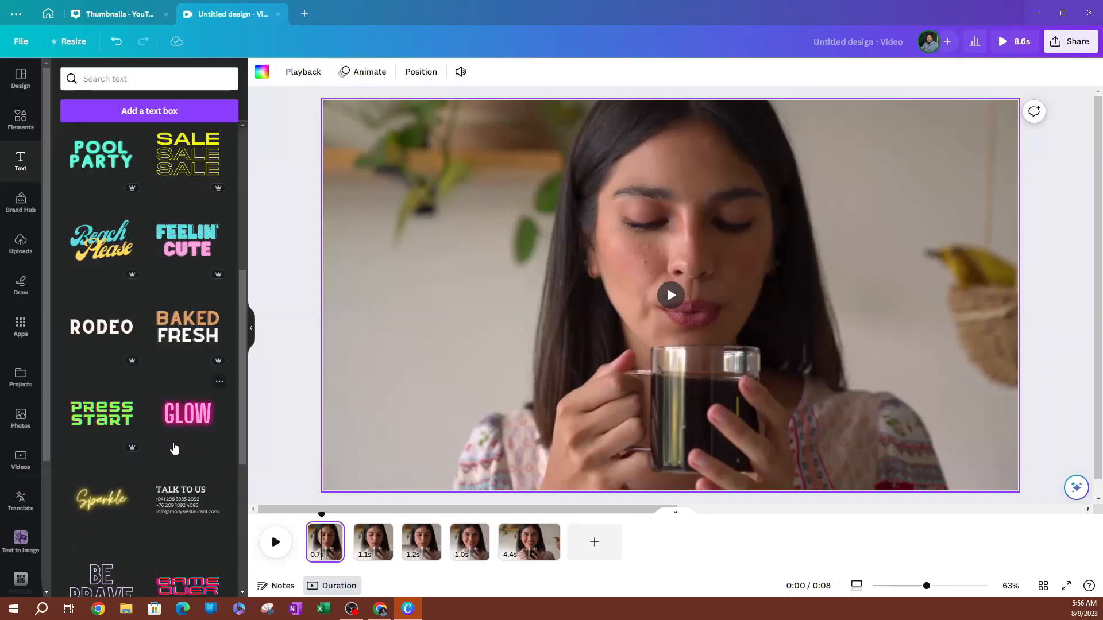
scroll(178, 448, down, 8)
scroll(187, 448, down, 3)
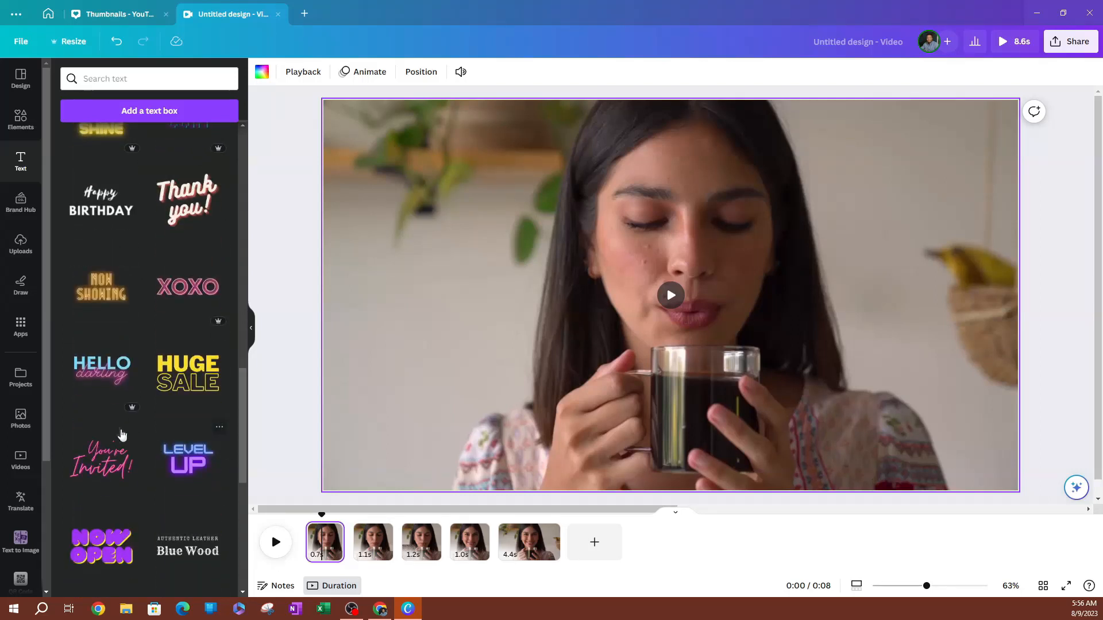
scroll(134, 427, down, 6)
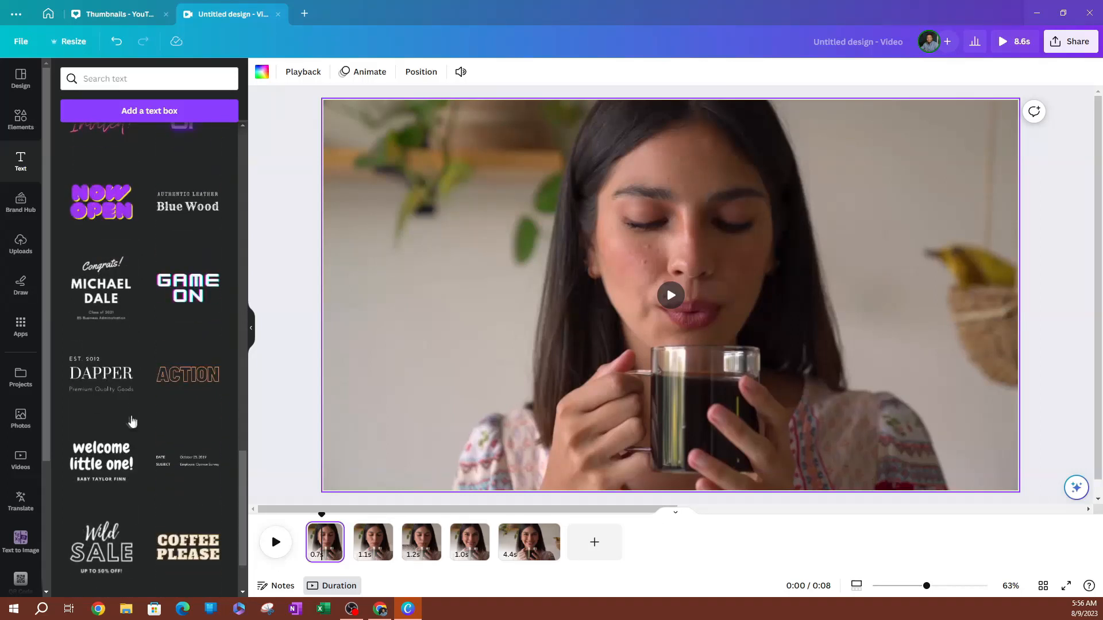
scroll(138, 419, down, 5)
scroll(143, 418, down, 3)
scroll(146, 436, down, 6)
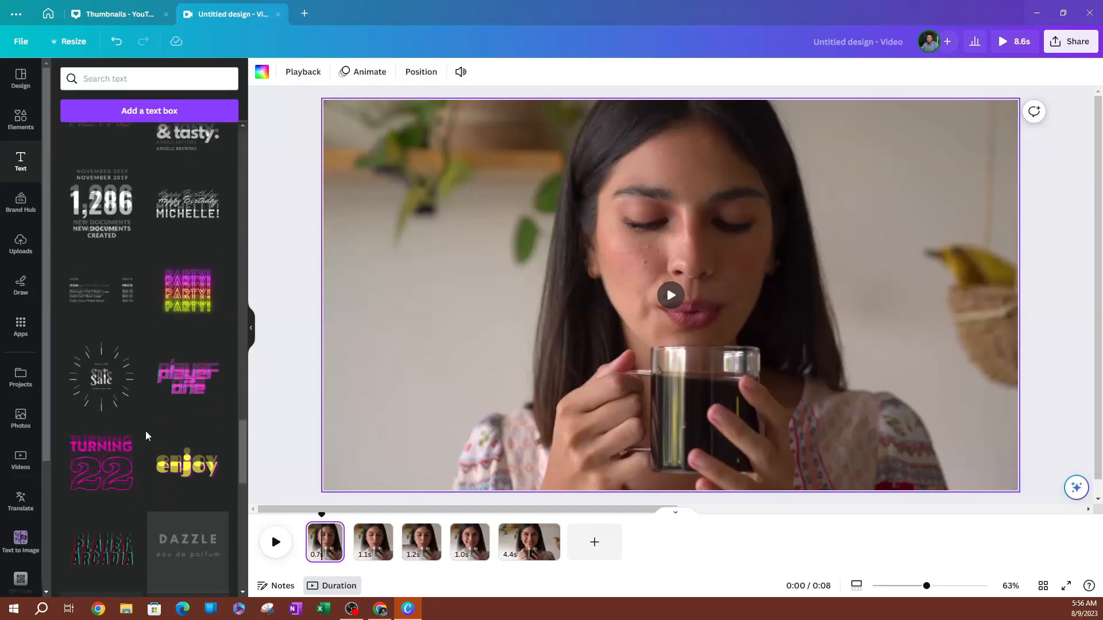
scroll(146, 436, up, 8)
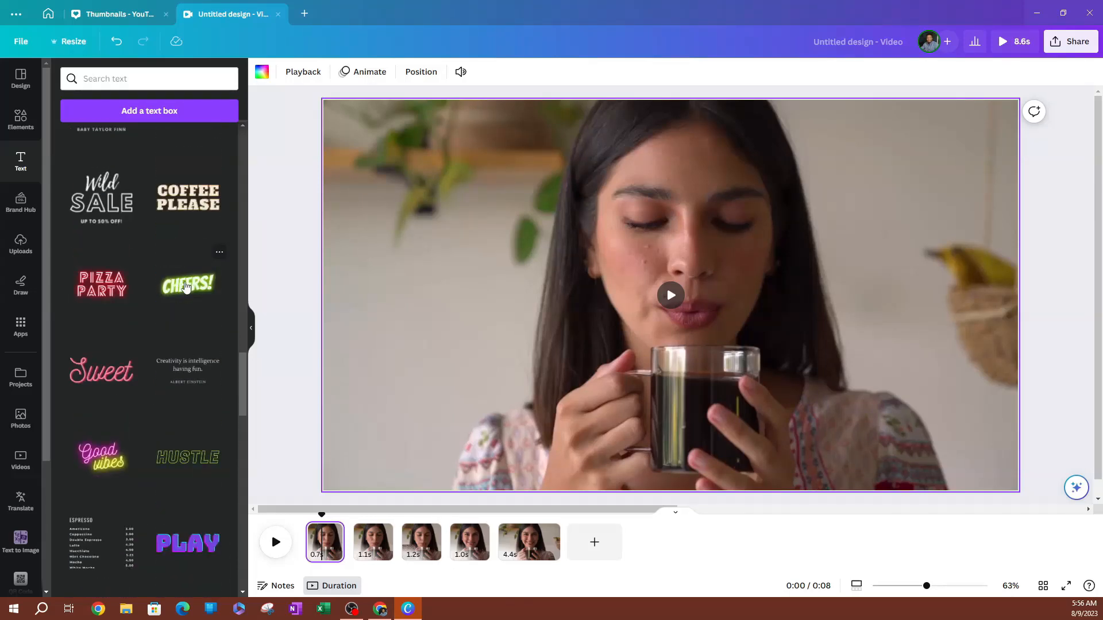
click(185, 287)
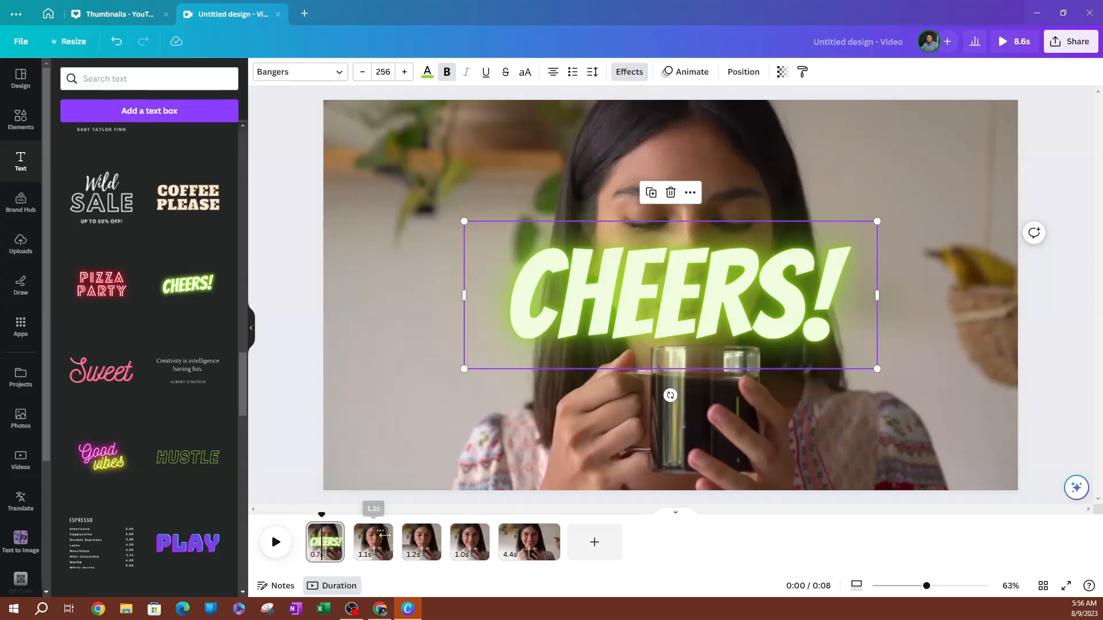
Replace the CHEERS! text with WELCOME
double_click(678, 325)
drag(837, 313, 514, 330)
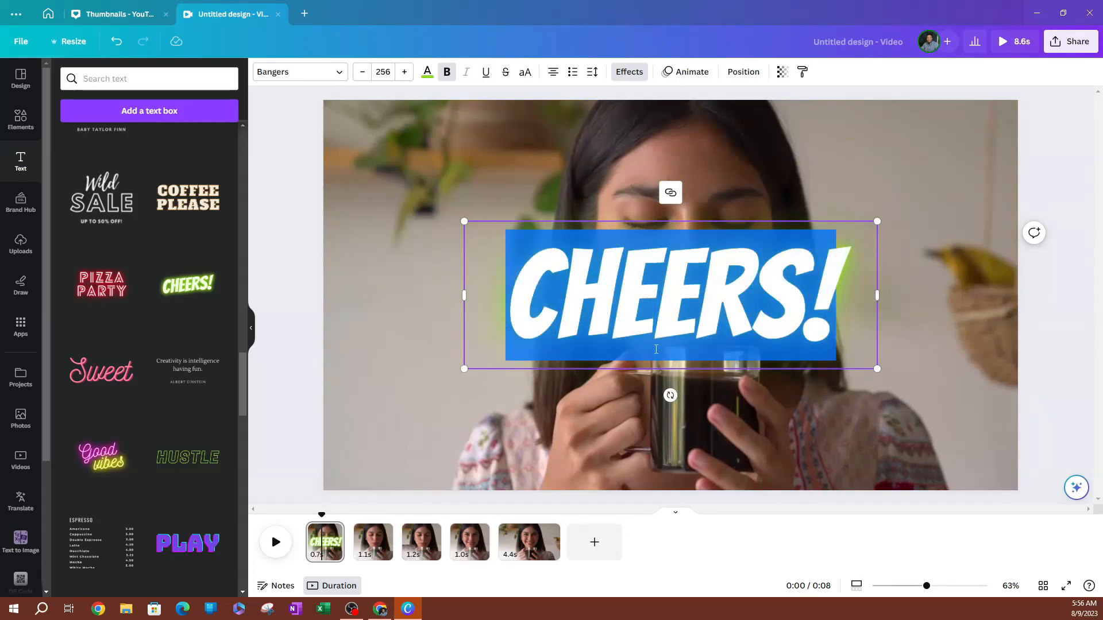
text(WELCOME R)
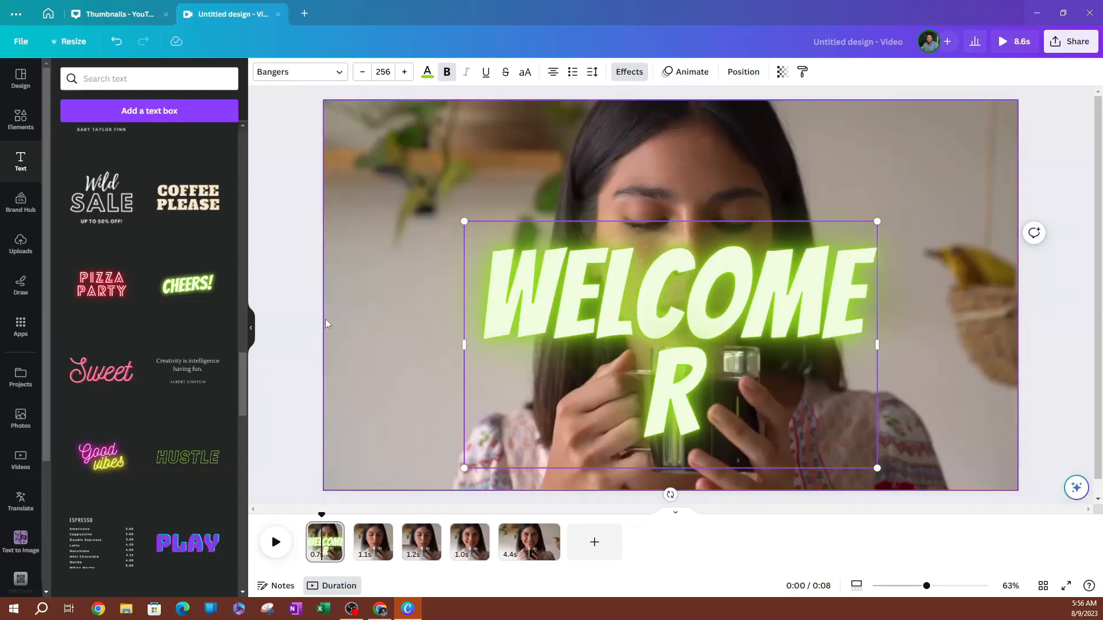
key(BackSpace)
key(BackSpace)
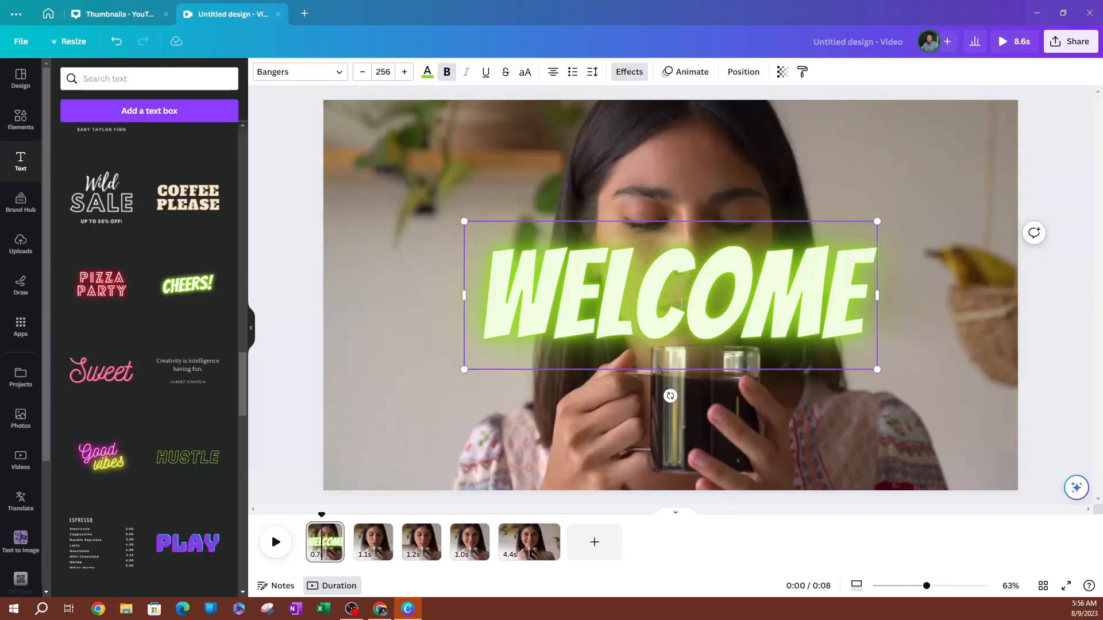
Set the font size of the WELCOME text to 80
double_click(681, 303)
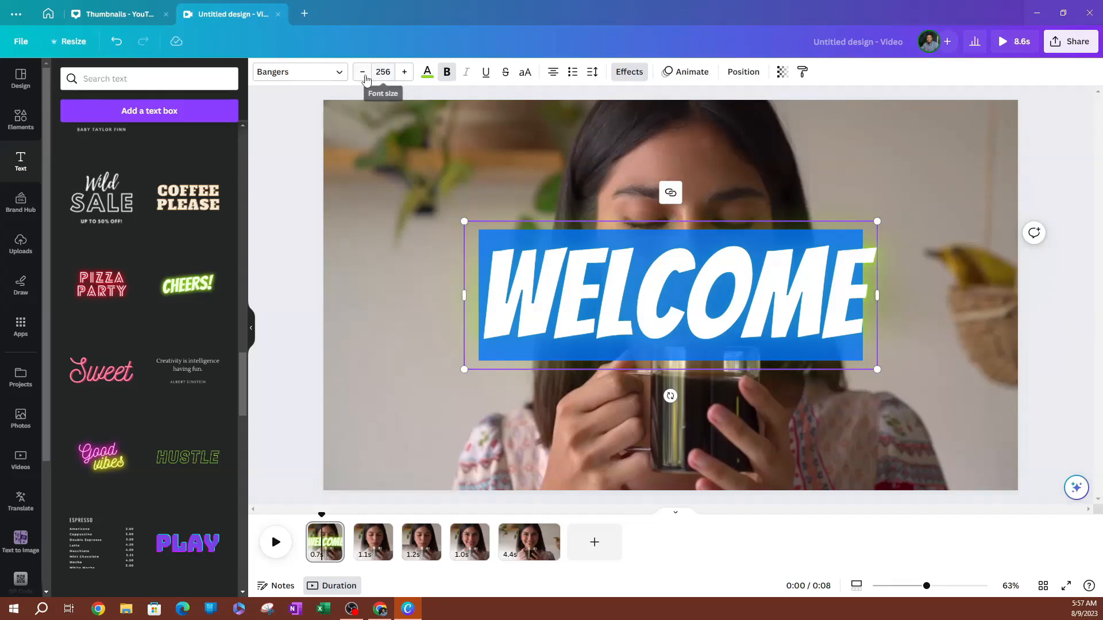
click(362, 73)
click(382, 72)
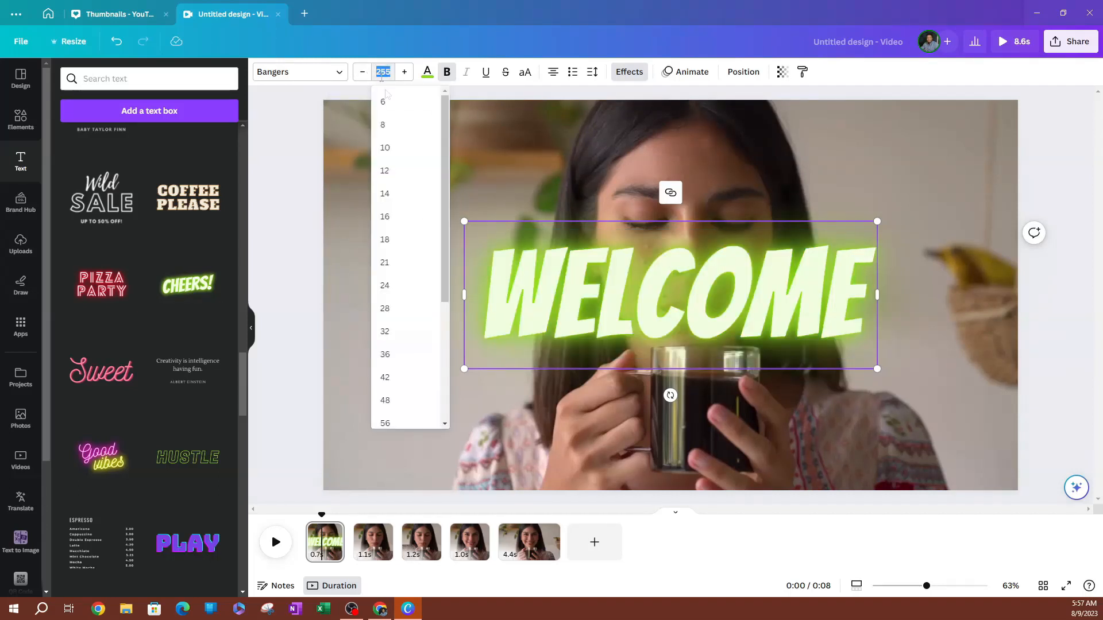
scroll(391, 356, down, 3)
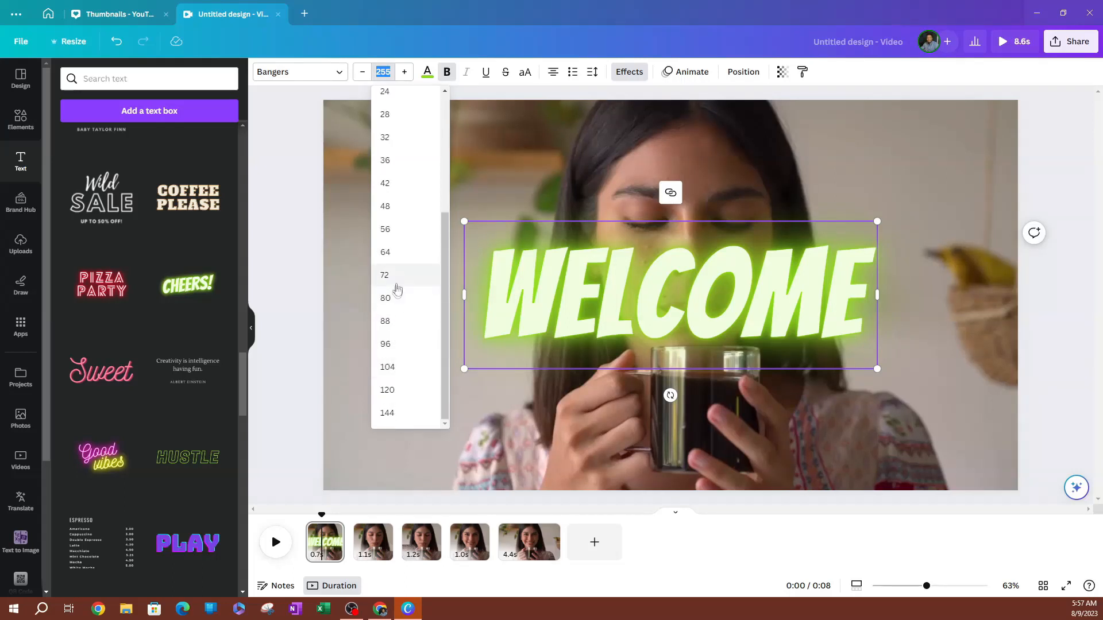
click(396, 298)
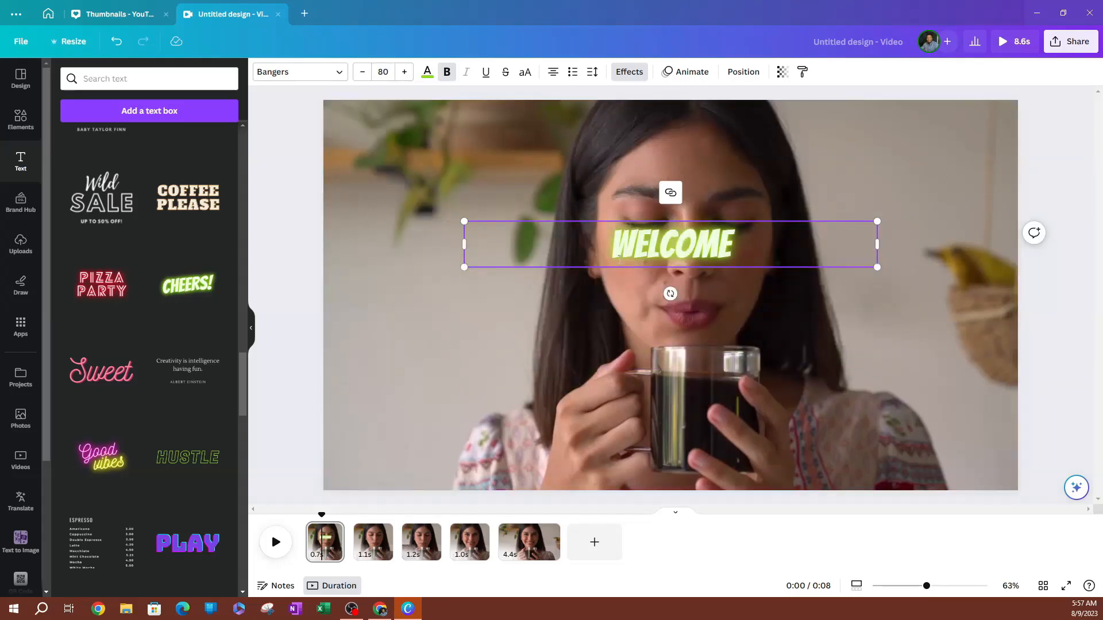
Place the WELCOME text in the lower-left corner of the video, scaled to about size 90, with its box narrowed to fit the word
drag(691, 221, 417, 436)
drag(603, 435, 660, 428)
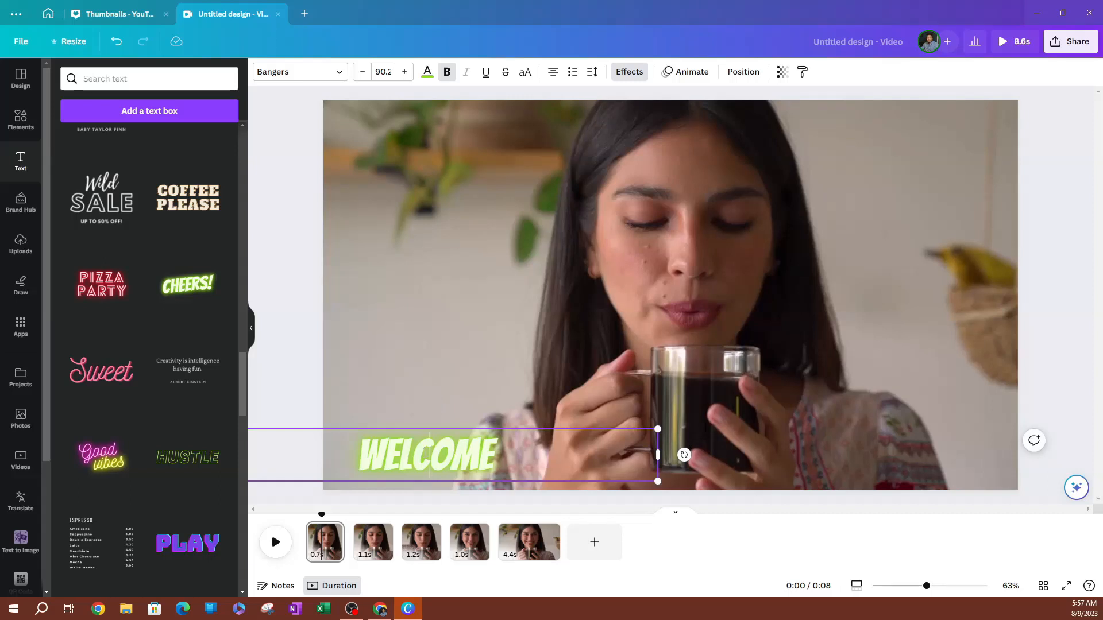
drag(657, 456, 749, 399)
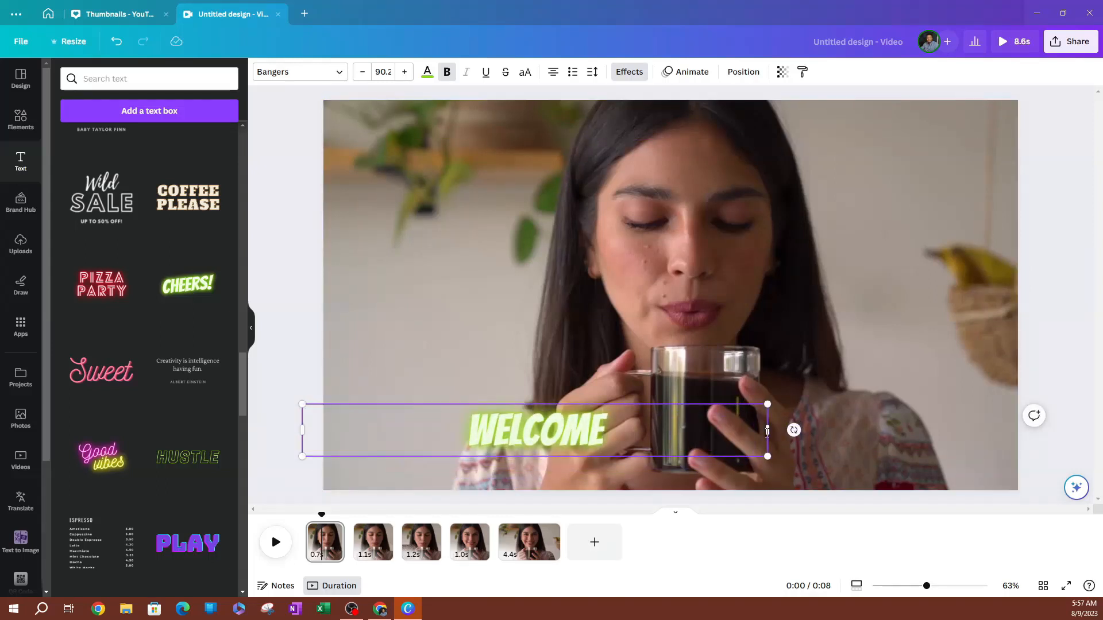
drag(767, 430, 457, 427)
click(416, 399)
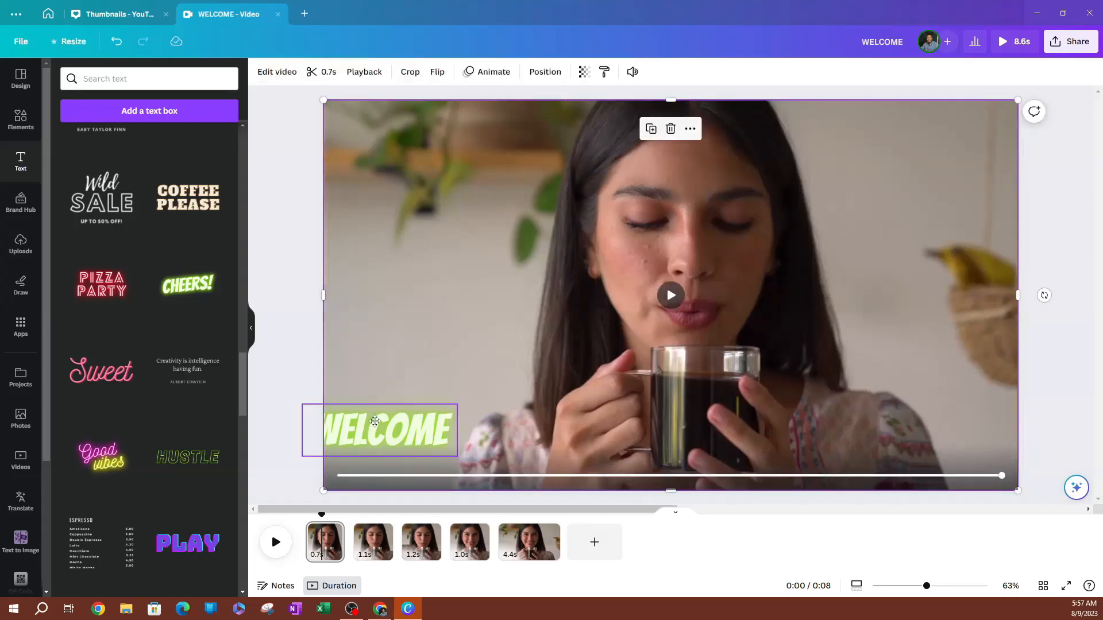
click(363, 426)
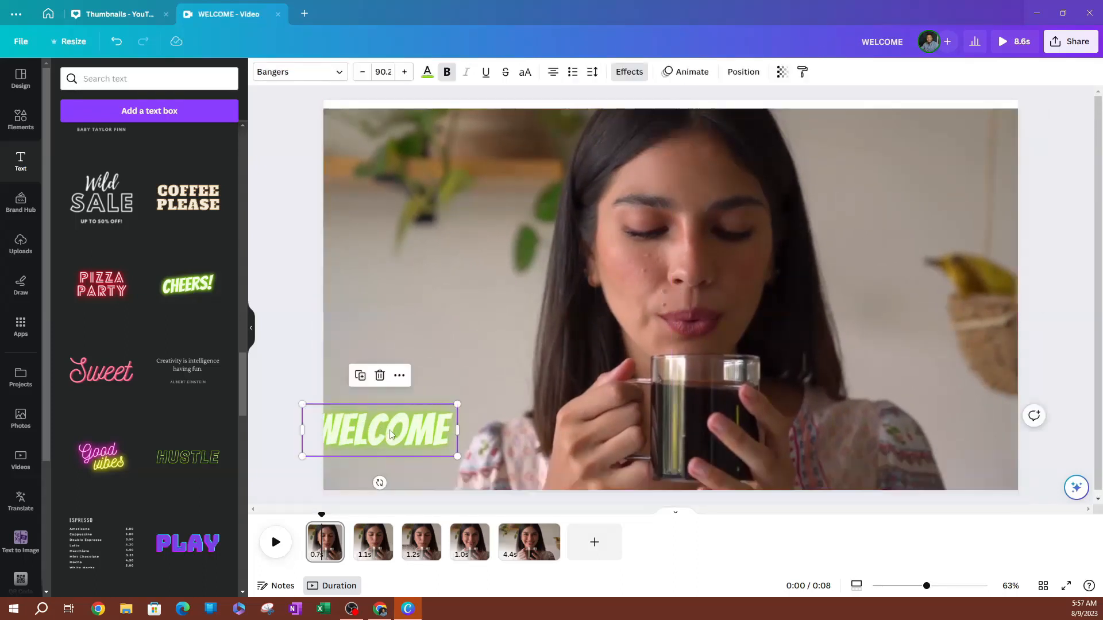
drag(392, 433, 421, 455)
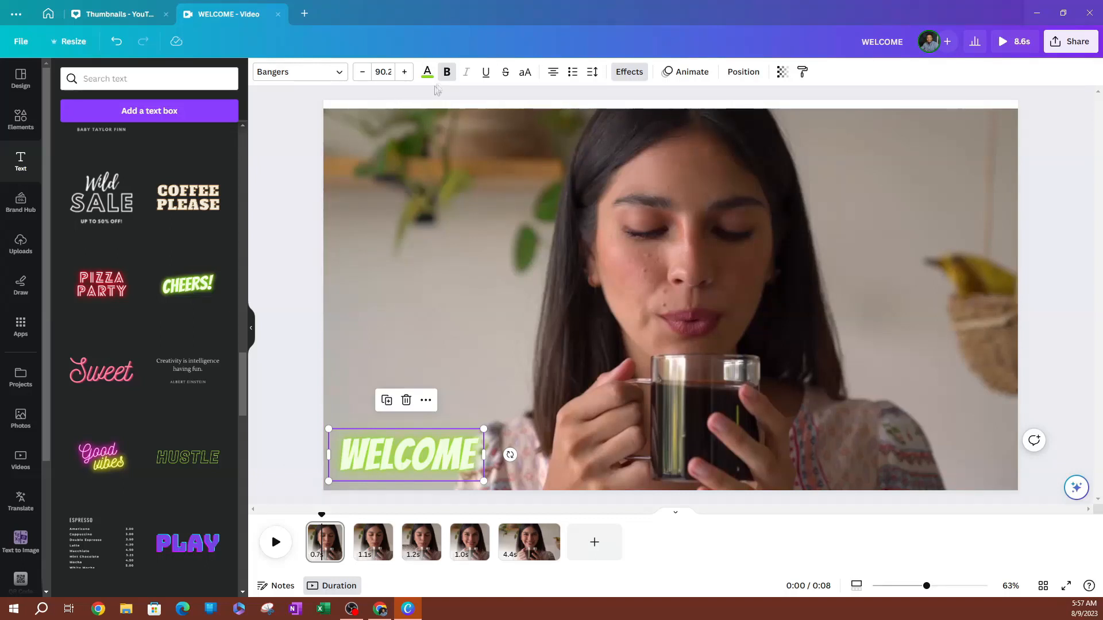
Justify the WELCOME text and apply the Neon effect with an intensity of 70
click(447, 75)
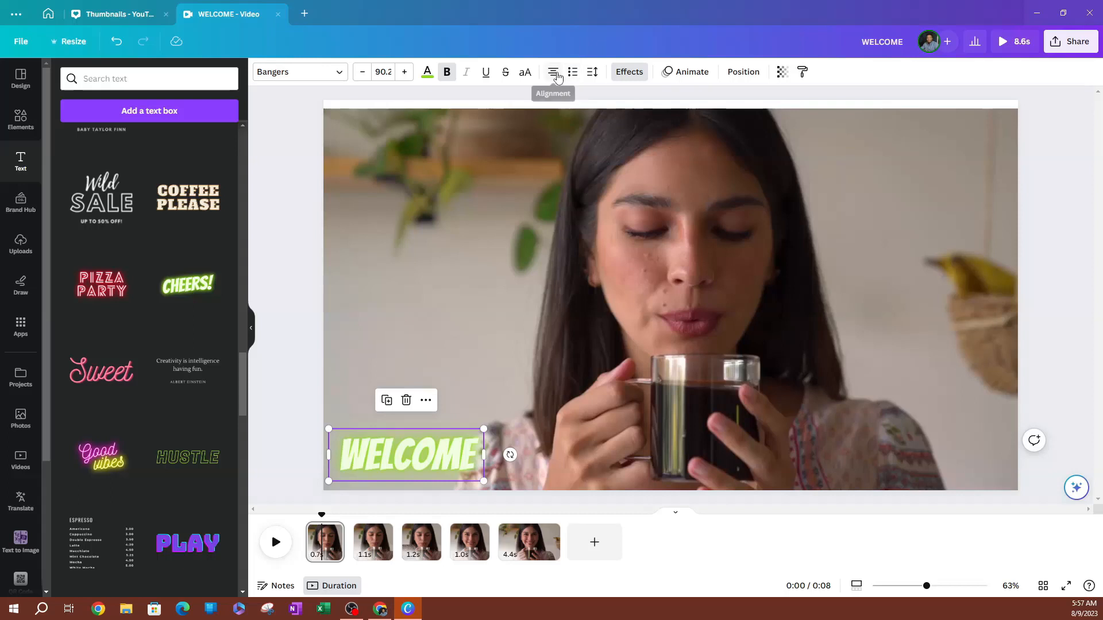
click(555, 73)
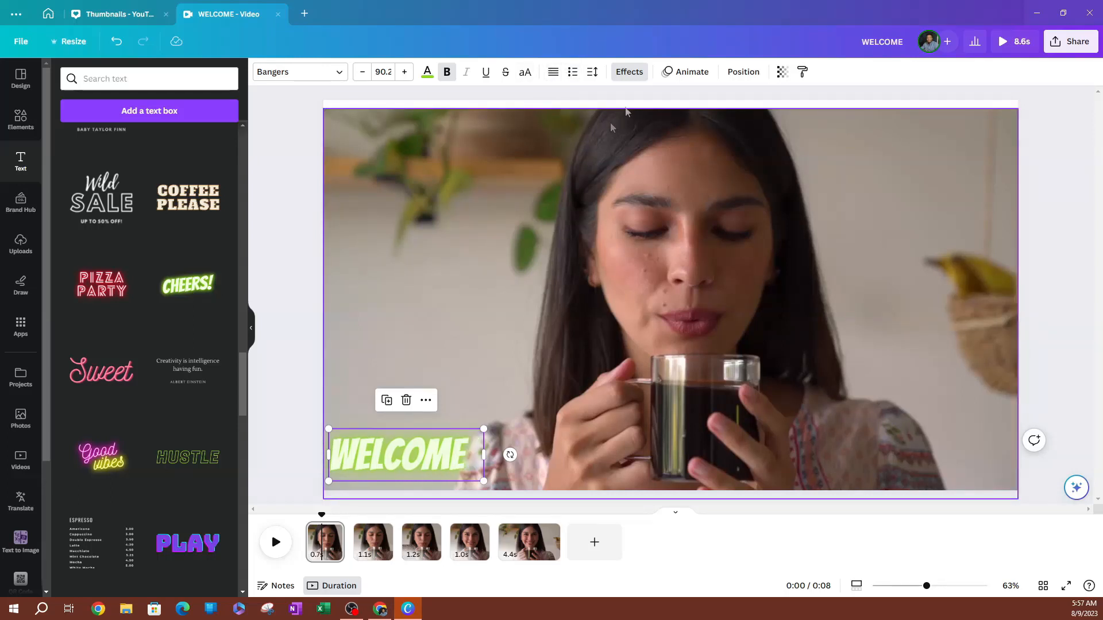
click(629, 72)
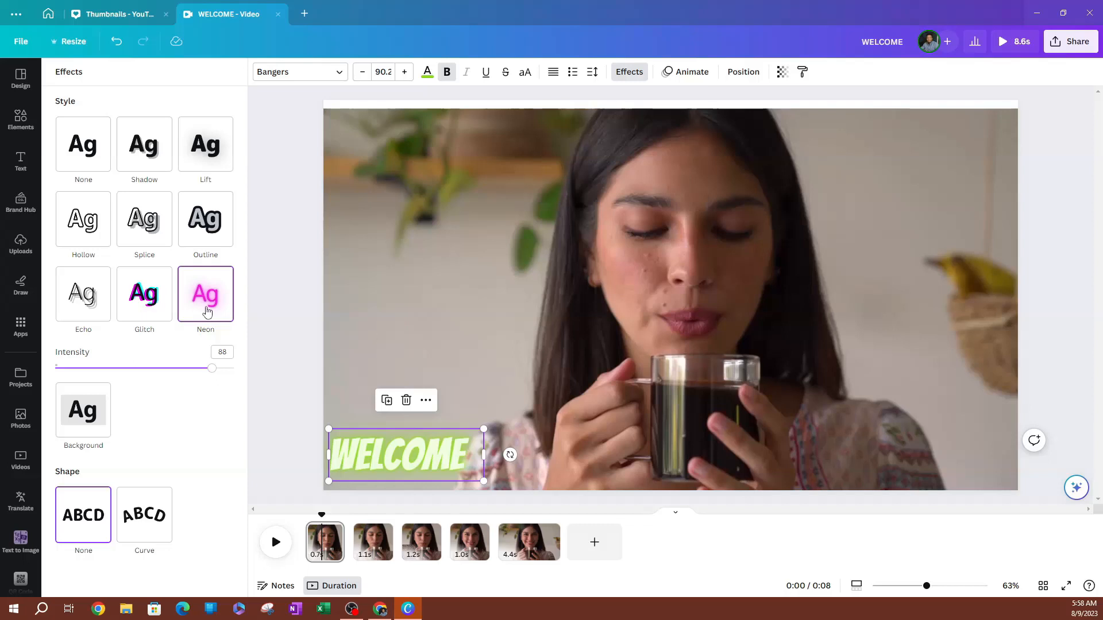
click(205, 310)
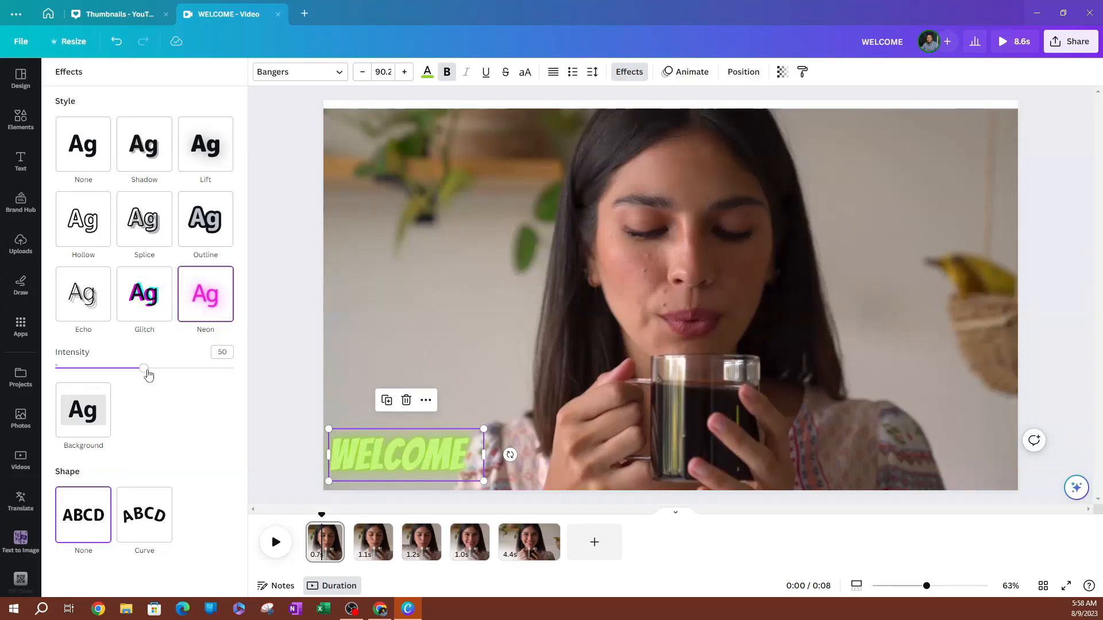
drag(144, 371, 180, 368)
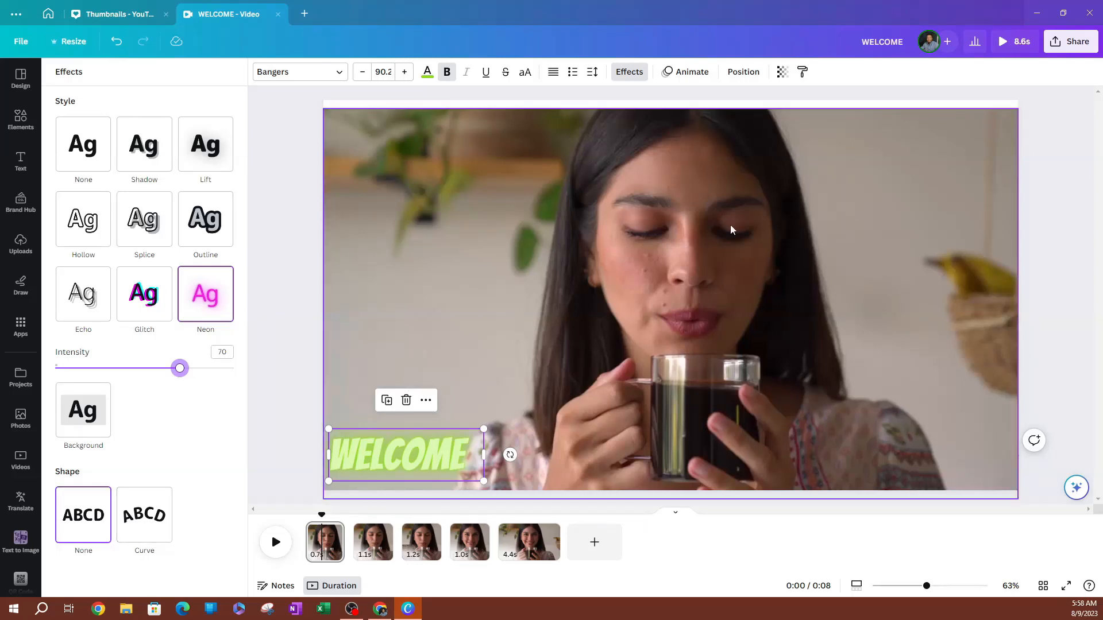
Apply the Typewriter animation to the WELCOME text and raise its speed slightly
click(689, 72)
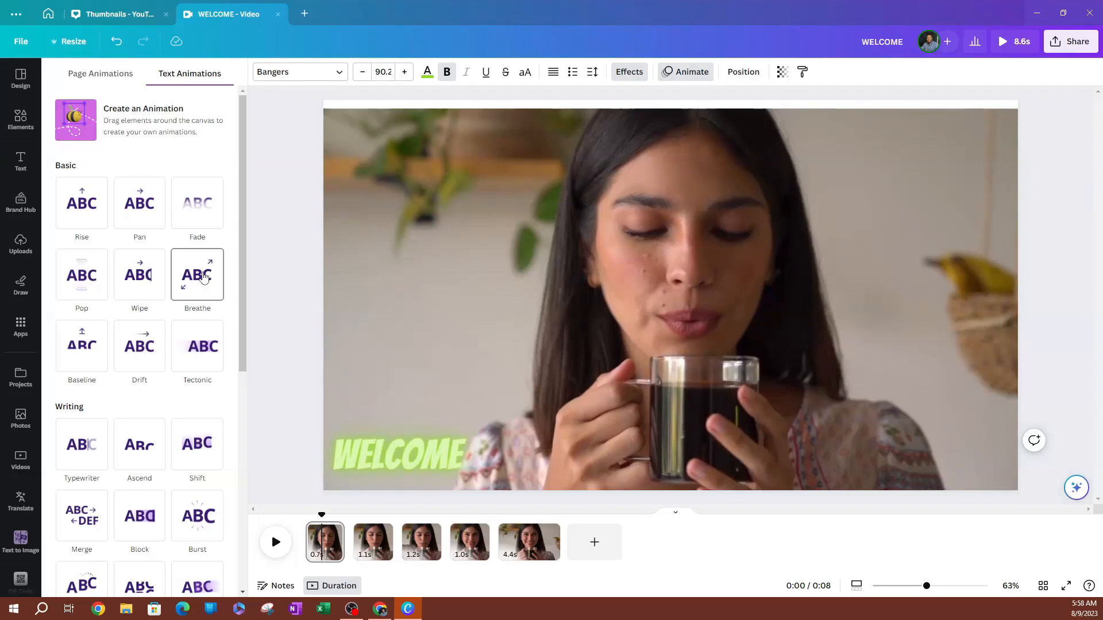
click(376, 459)
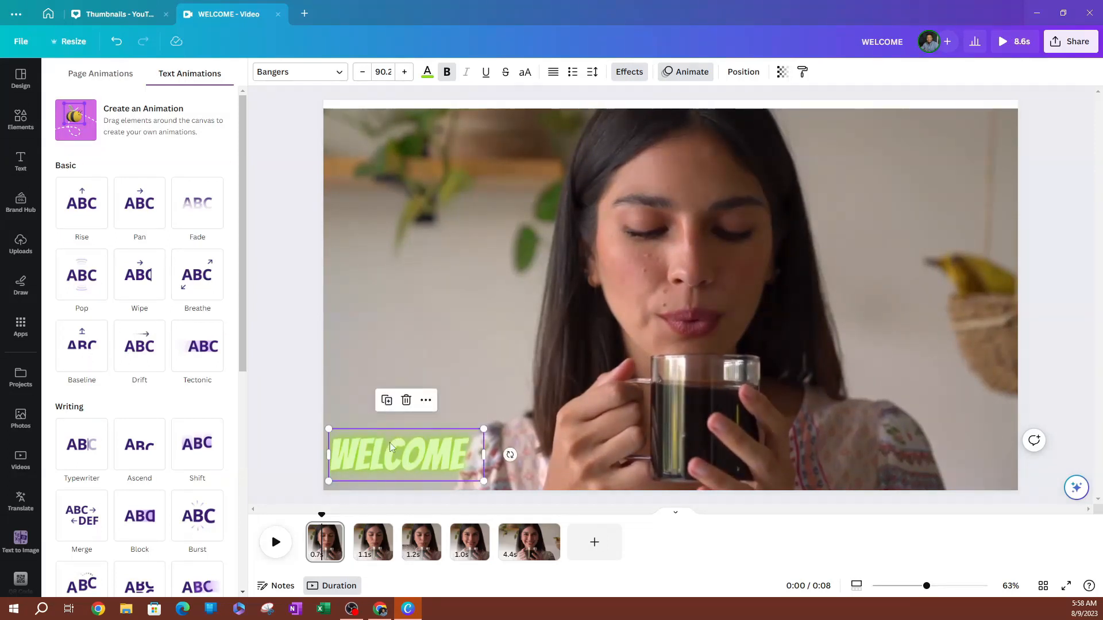
click(199, 357)
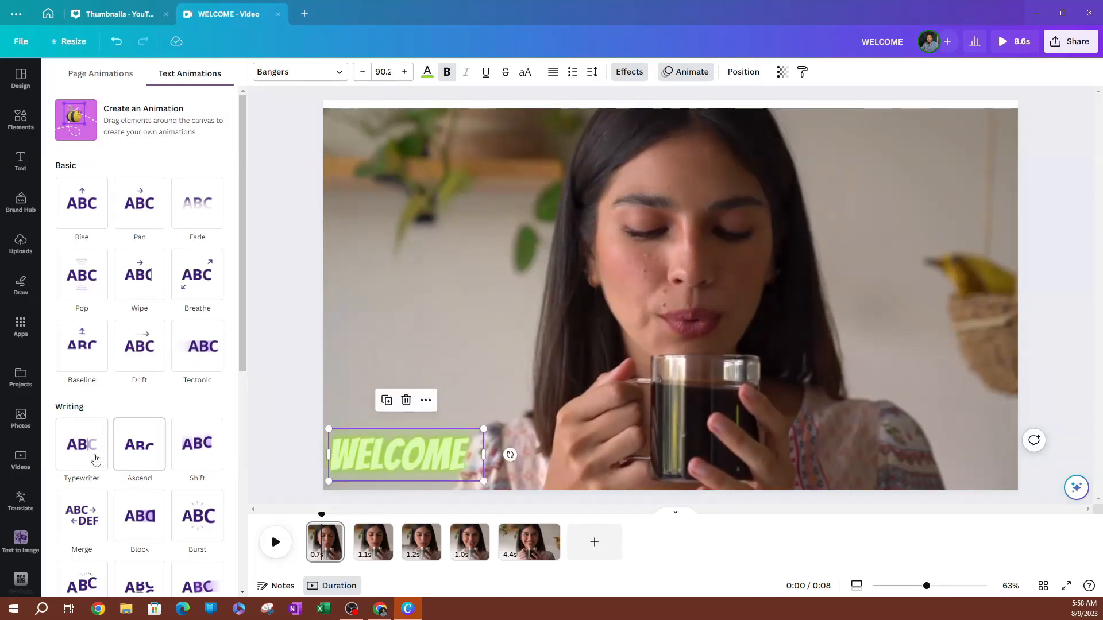
scroll(212, 384, down, 1)
click(74, 396)
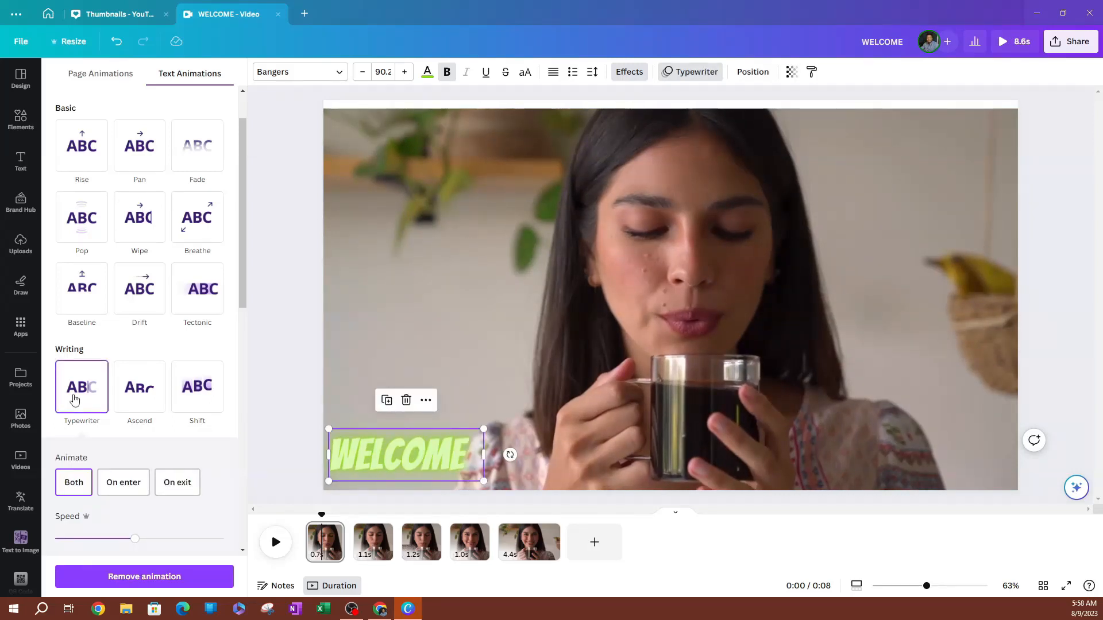
scroll(118, 402, down, 2)
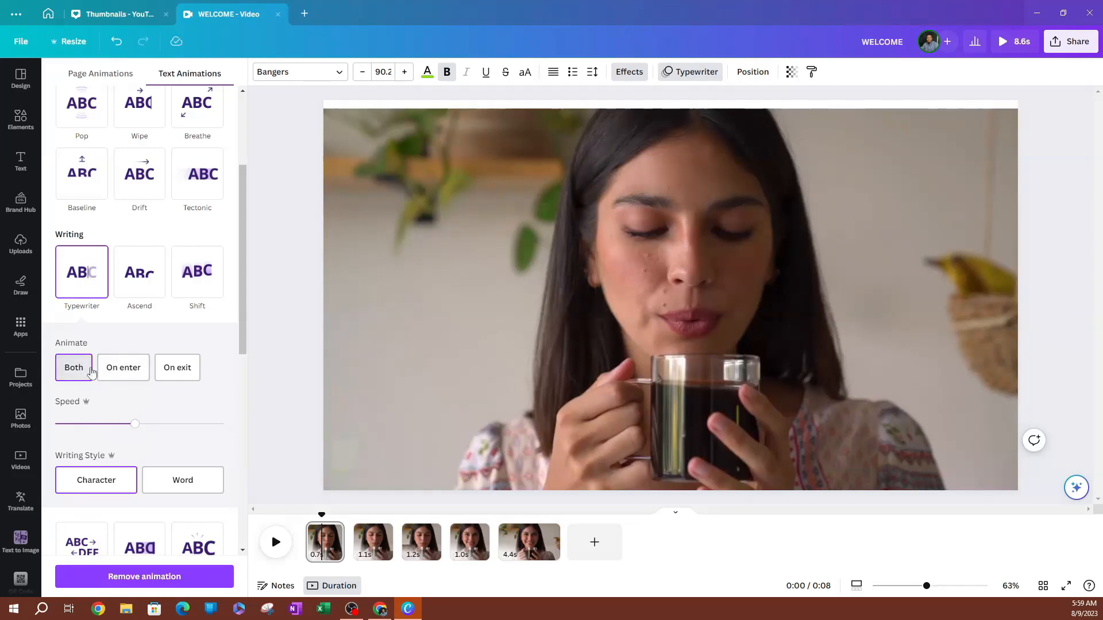
mouse_move(131, 426)
mouse_down()
mouse_move(116, 425)
mouse_move(151, 432)
mouse_up()
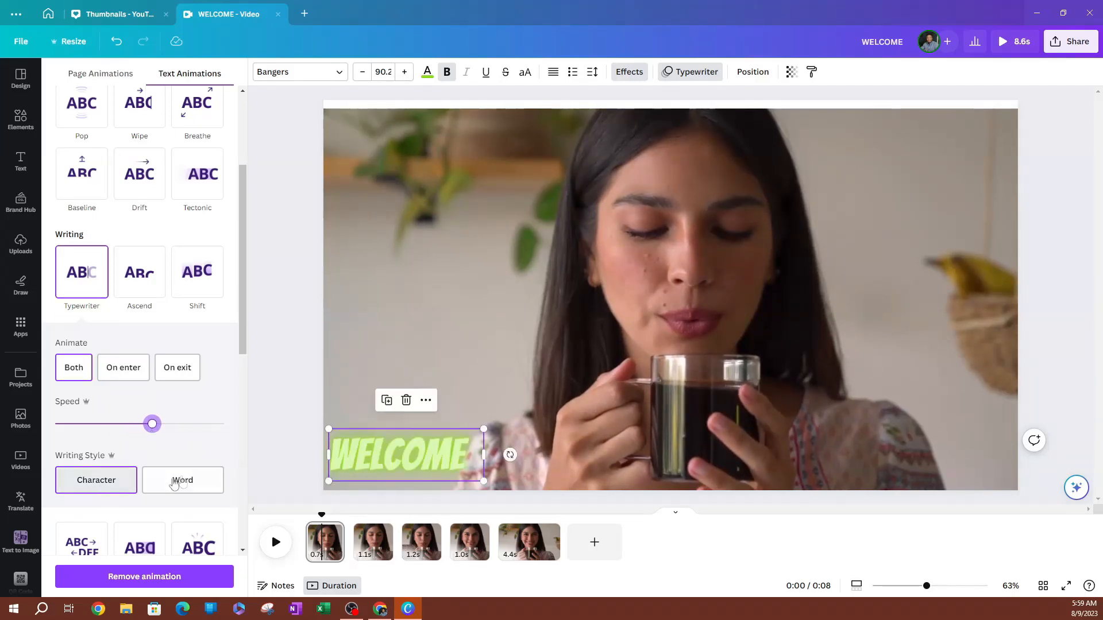
scroll(155, 484, down, 2)
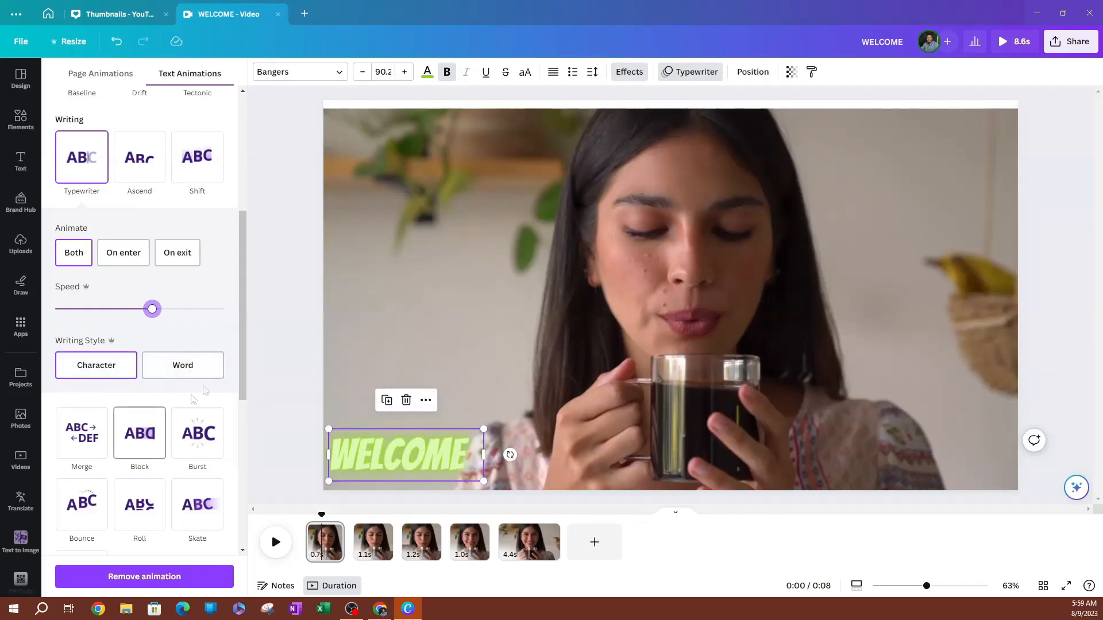
scroll(149, 419, down, 4)
scroll(159, 411, down, 3)
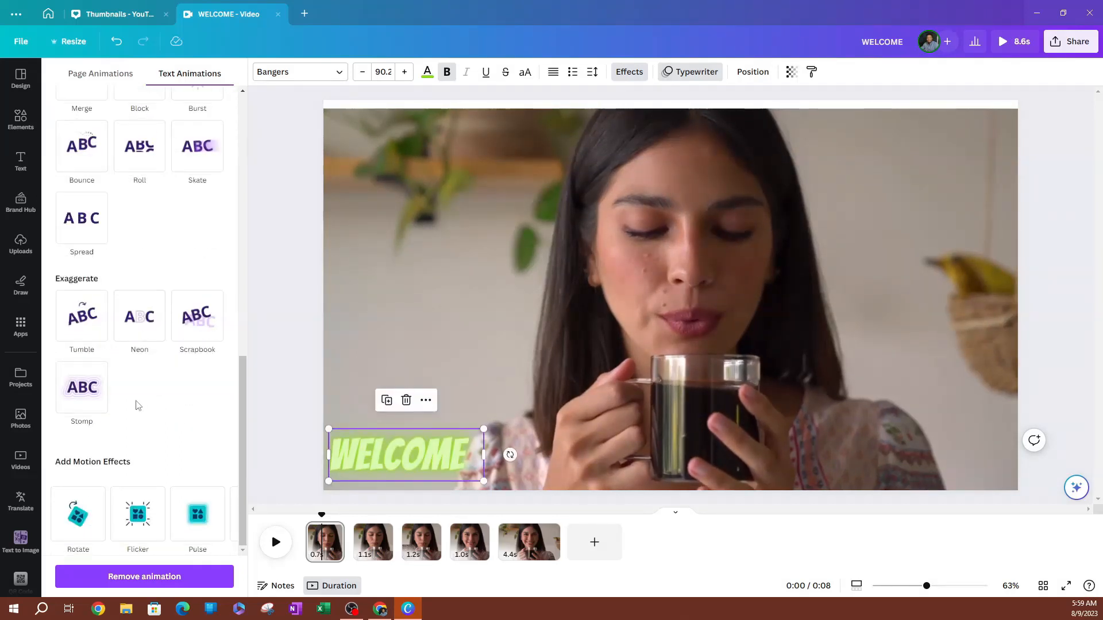
scroll(135, 401, up, 4)
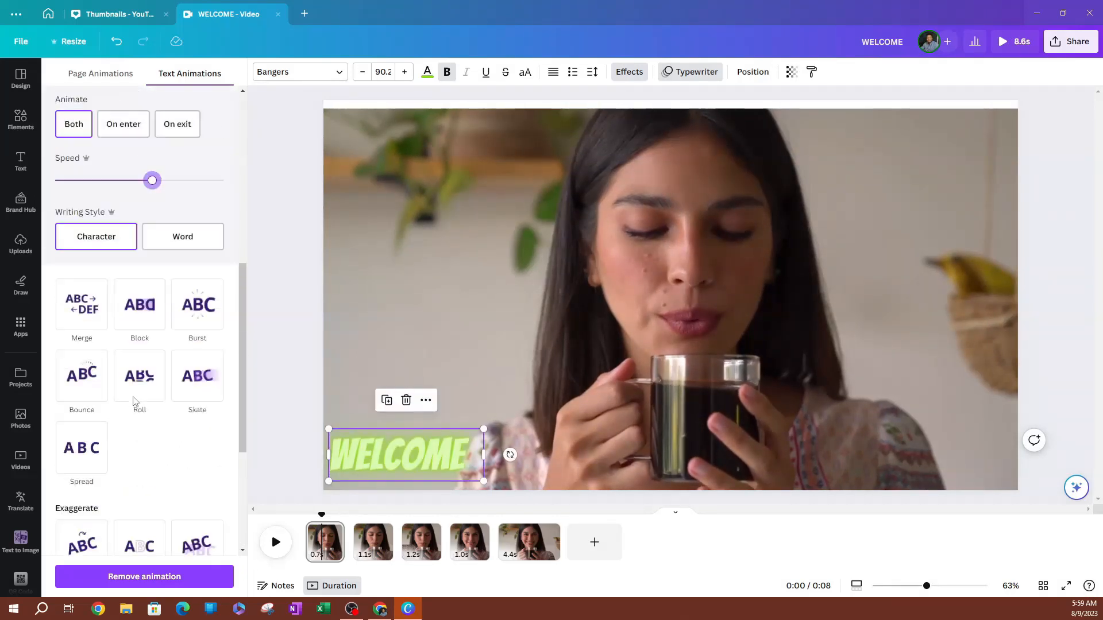
Align the WELCOME text to the left and bottom edges of the page
scroll(137, 328, up, 3)
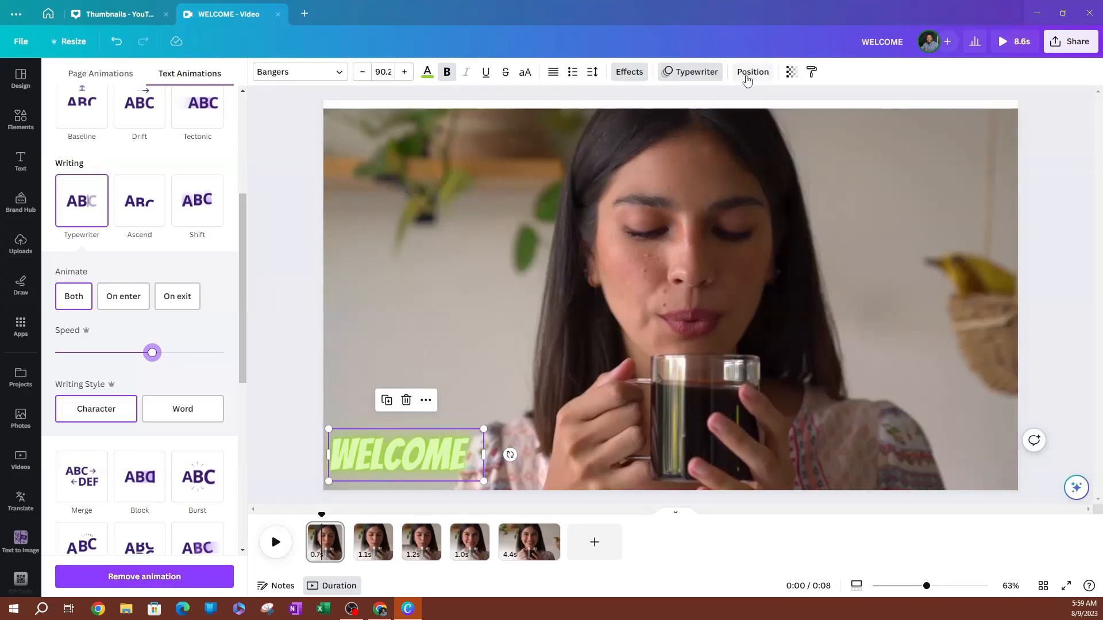
click(747, 73)
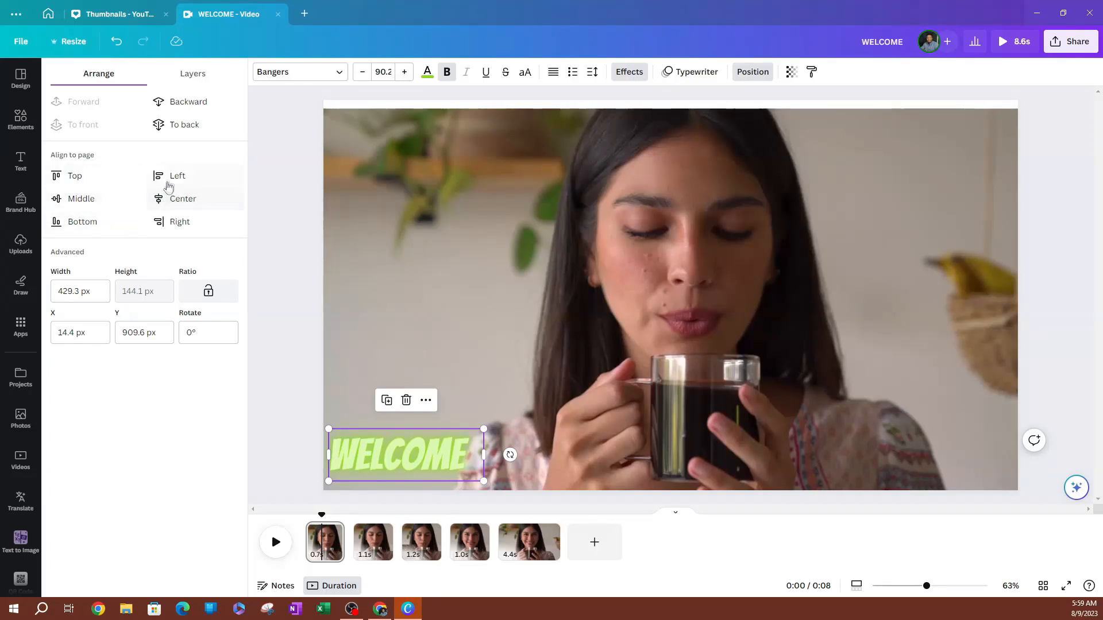
click(175, 174)
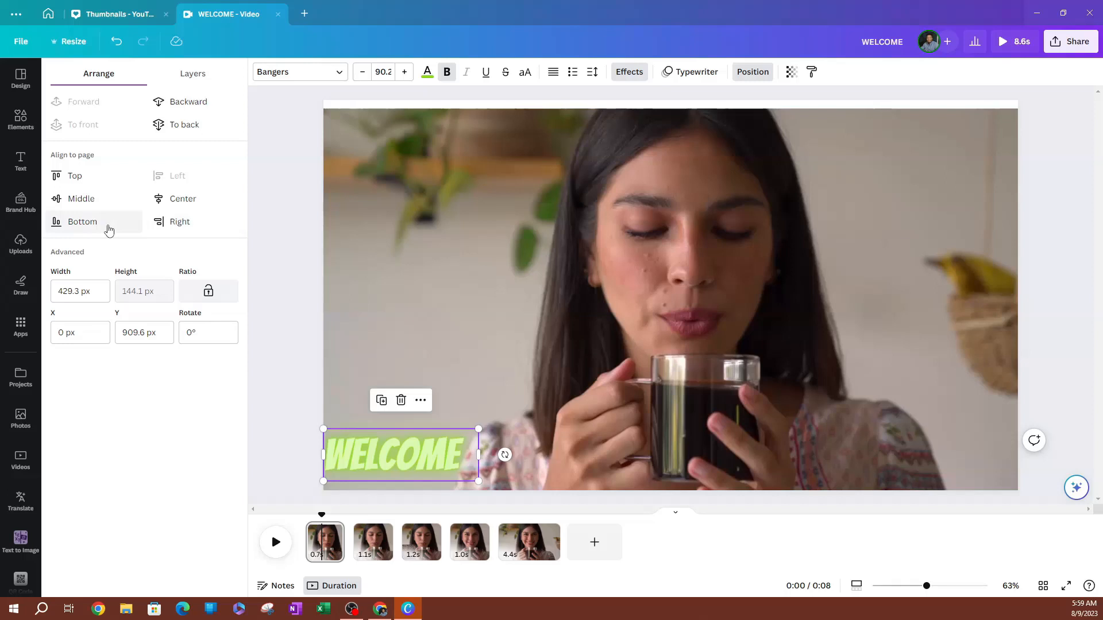
click(84, 223)
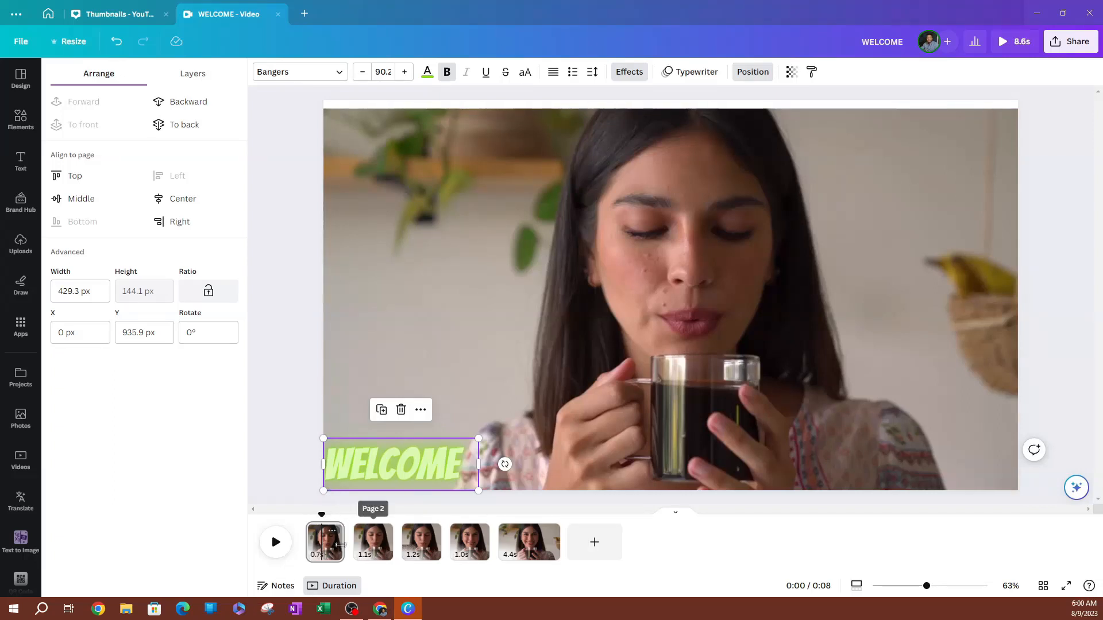
Play the video from the beginning to preview the animated WELCOME text
click(276, 542)
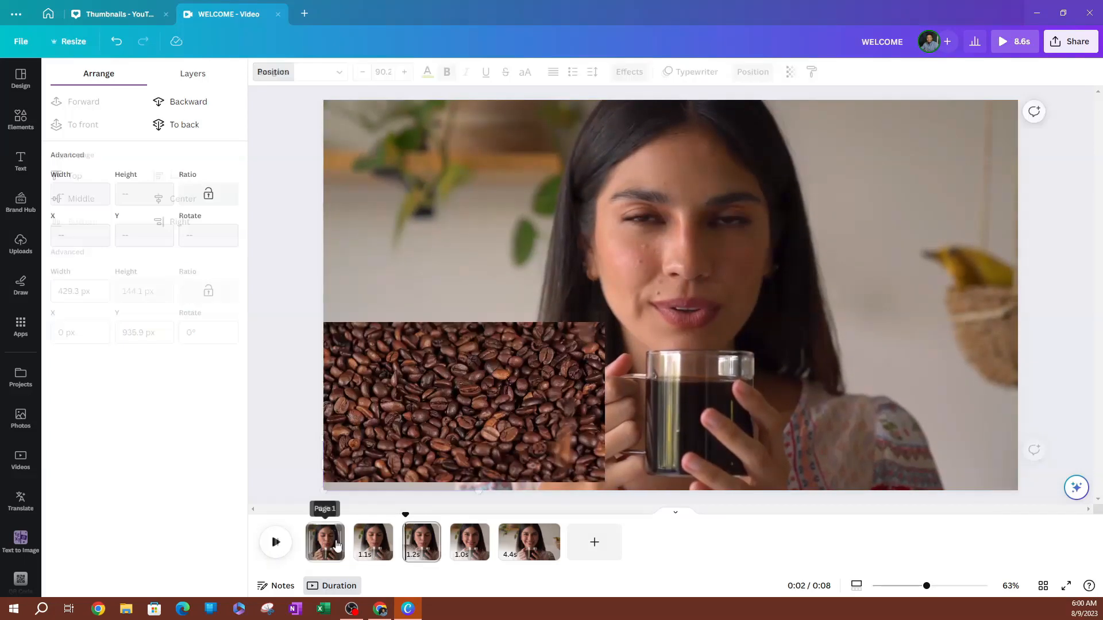
drag(406, 516, 295, 521)
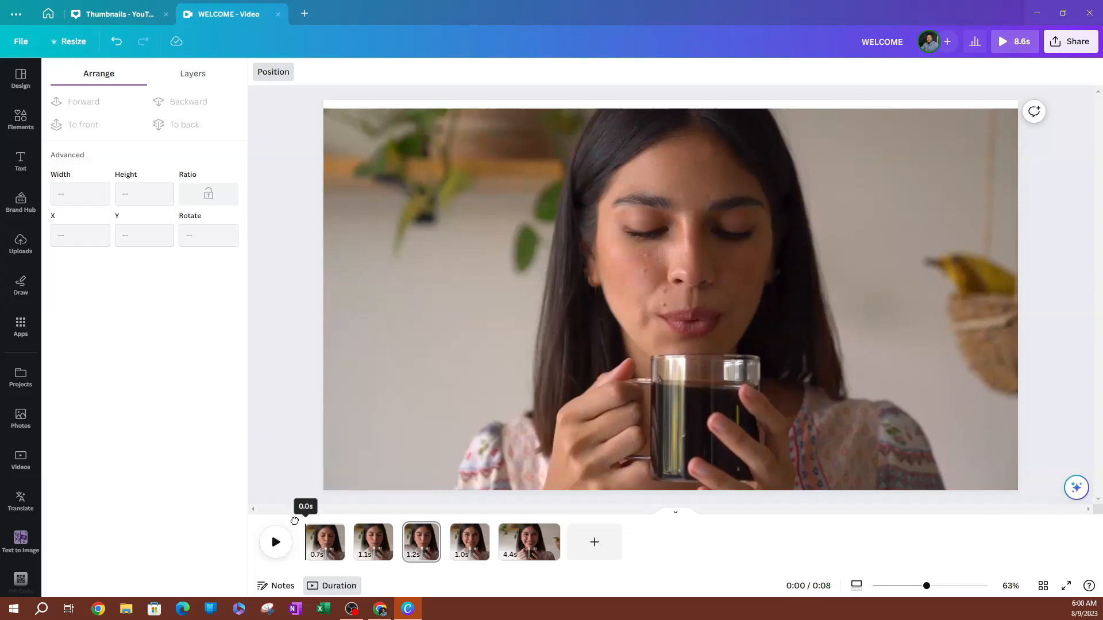
click(277, 542)
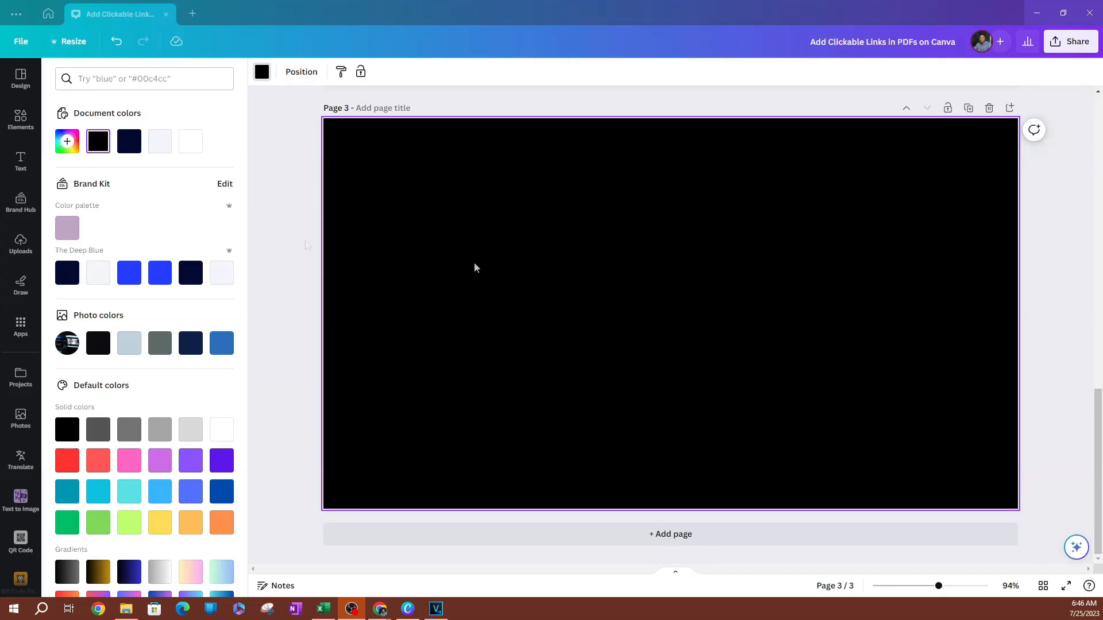
Add a text box reading AMAZING OUTLINE to the black page 3
click(21, 77)
click(21, 160)
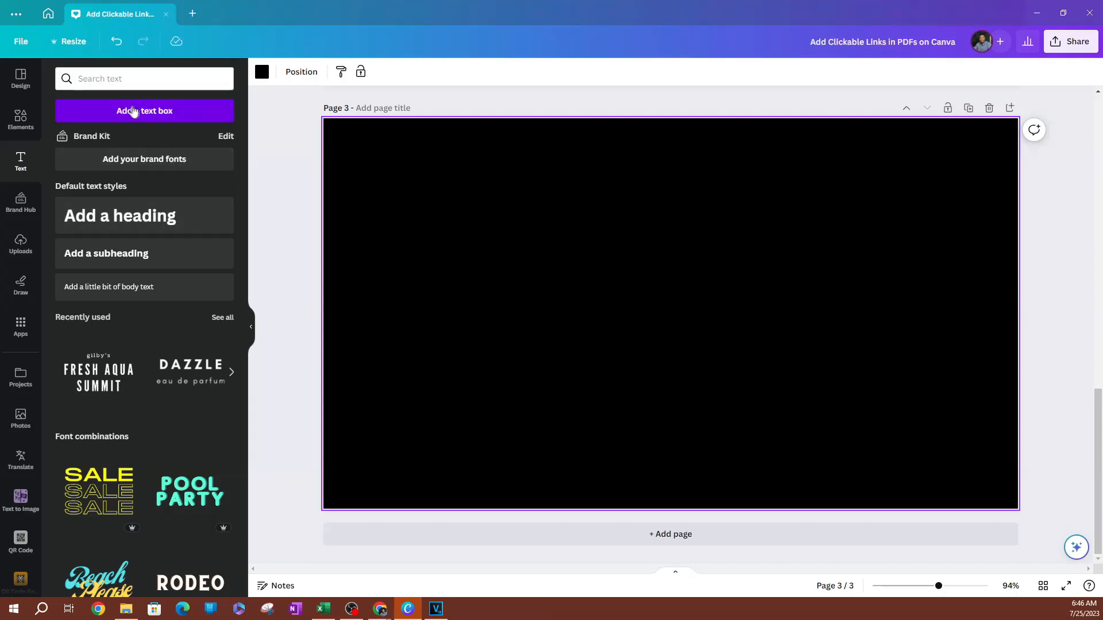
click(138, 111)
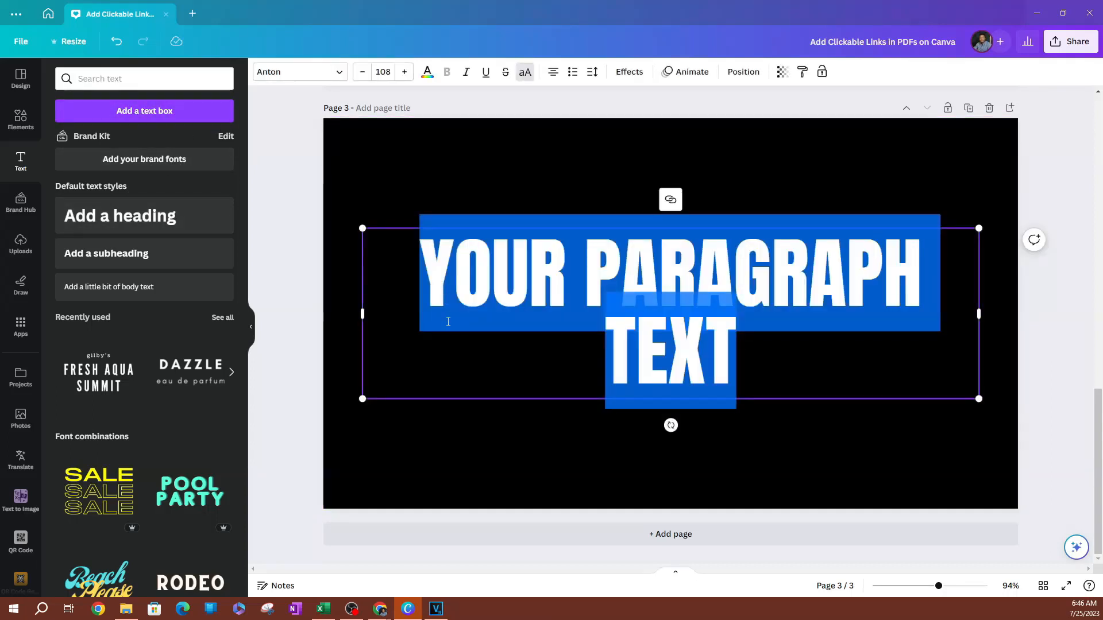
text(AMAZING OUTLINE)
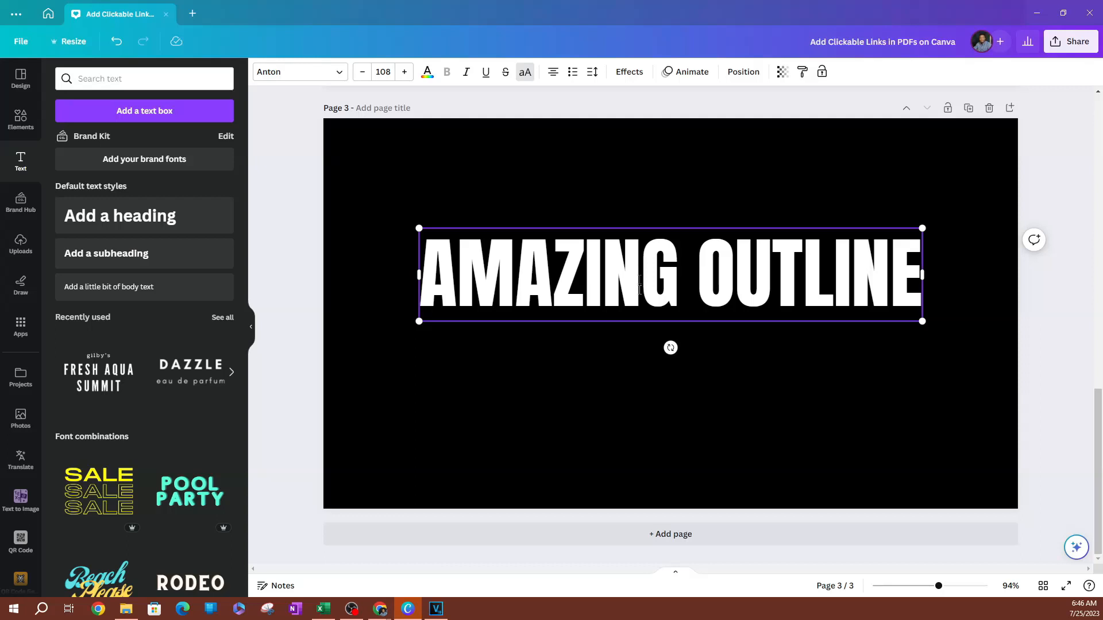
Apply the Outline effect to the AMAZING OUTLINE text with a thickness of 23
triple_click(723, 269)
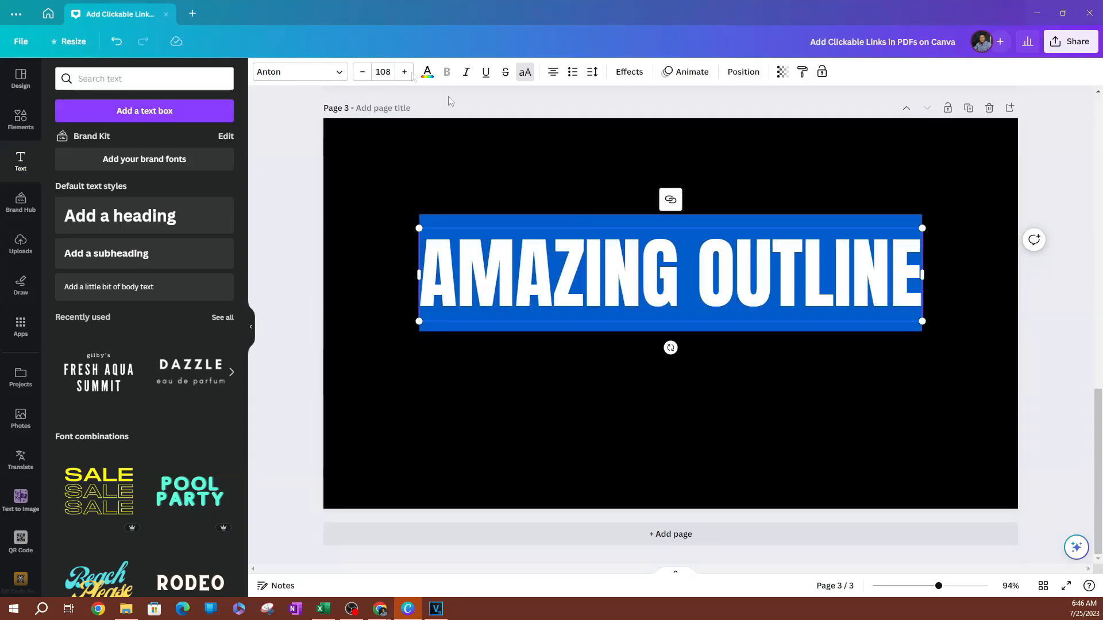
click(427, 73)
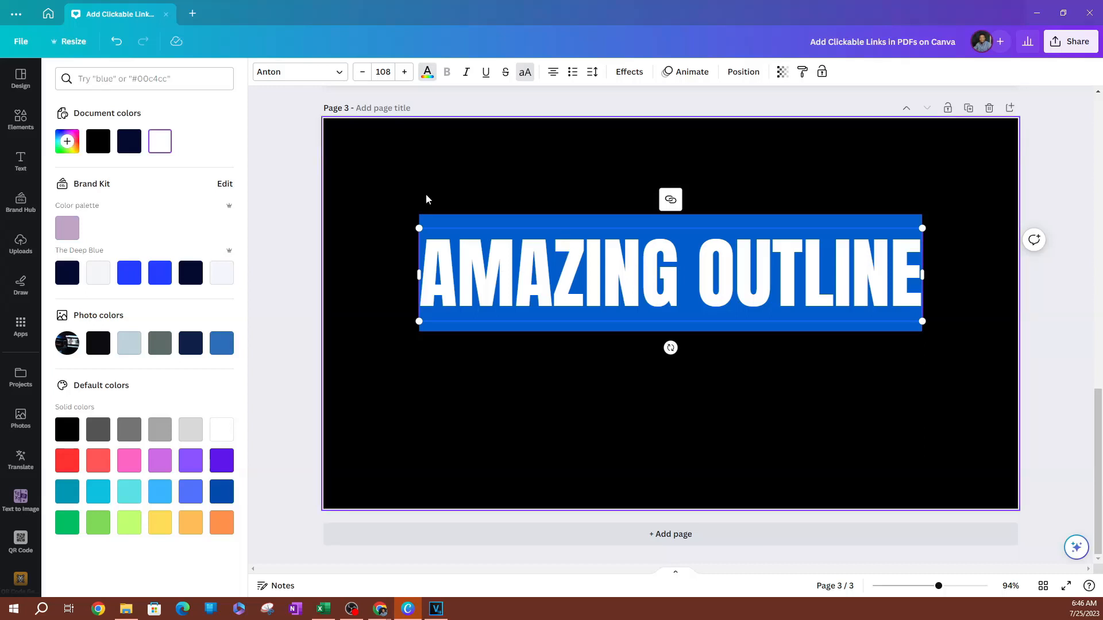
click(521, 173)
double_click(586, 270)
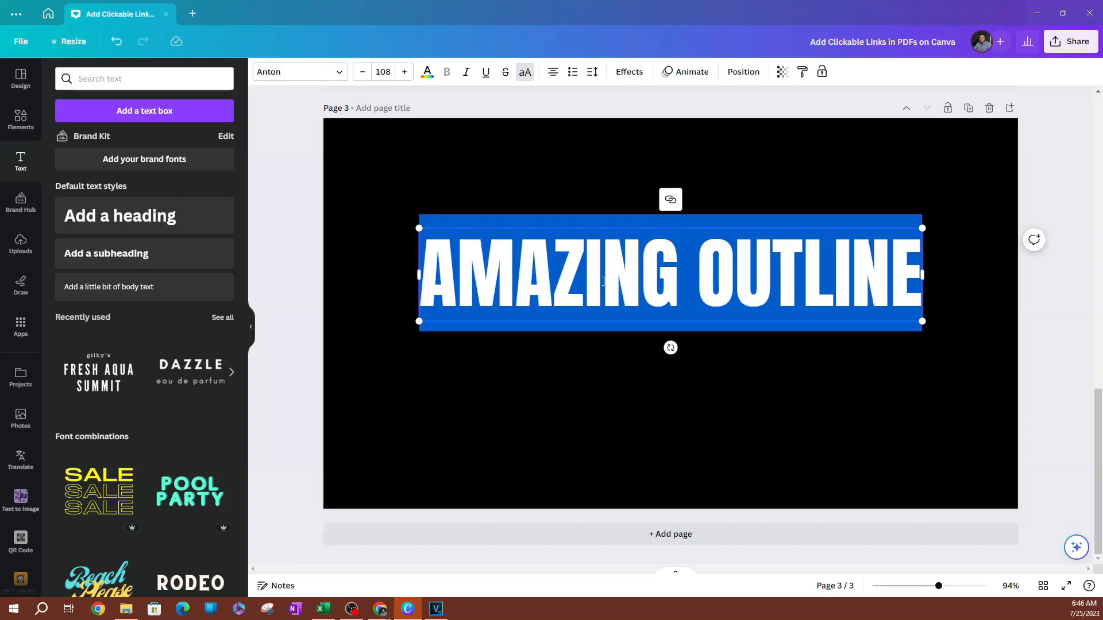
click(629, 71)
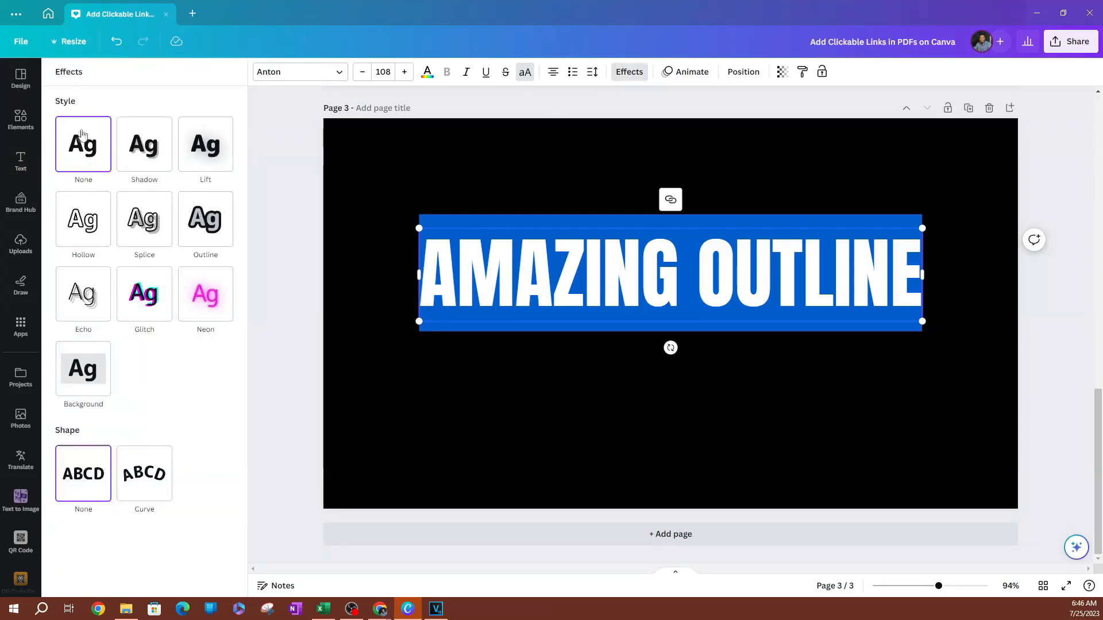
click(203, 225)
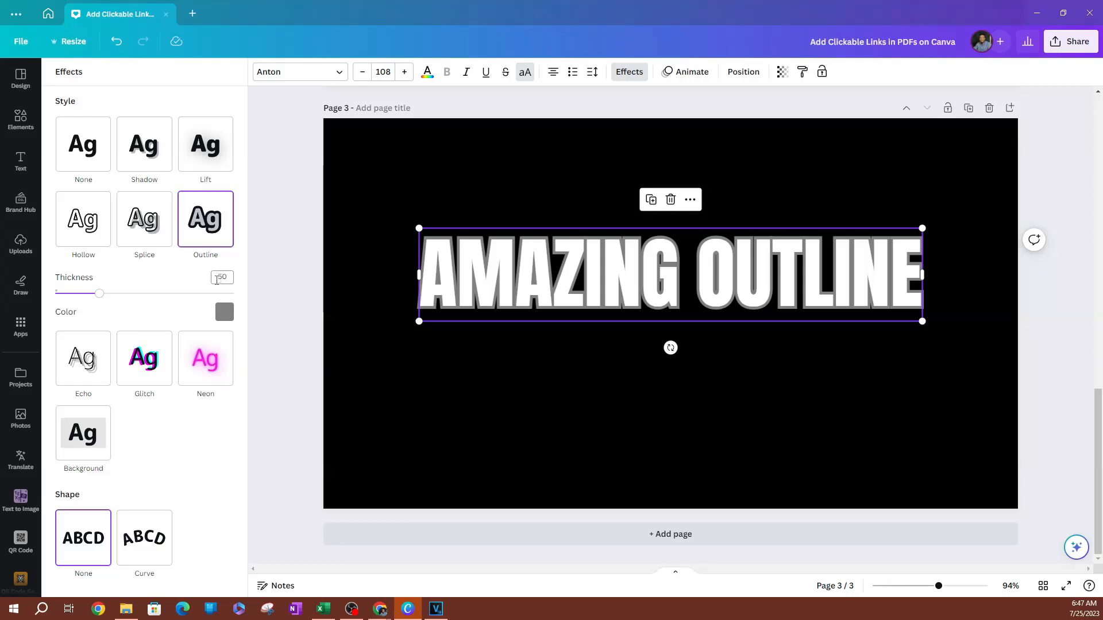
drag(99, 294, 75, 293)
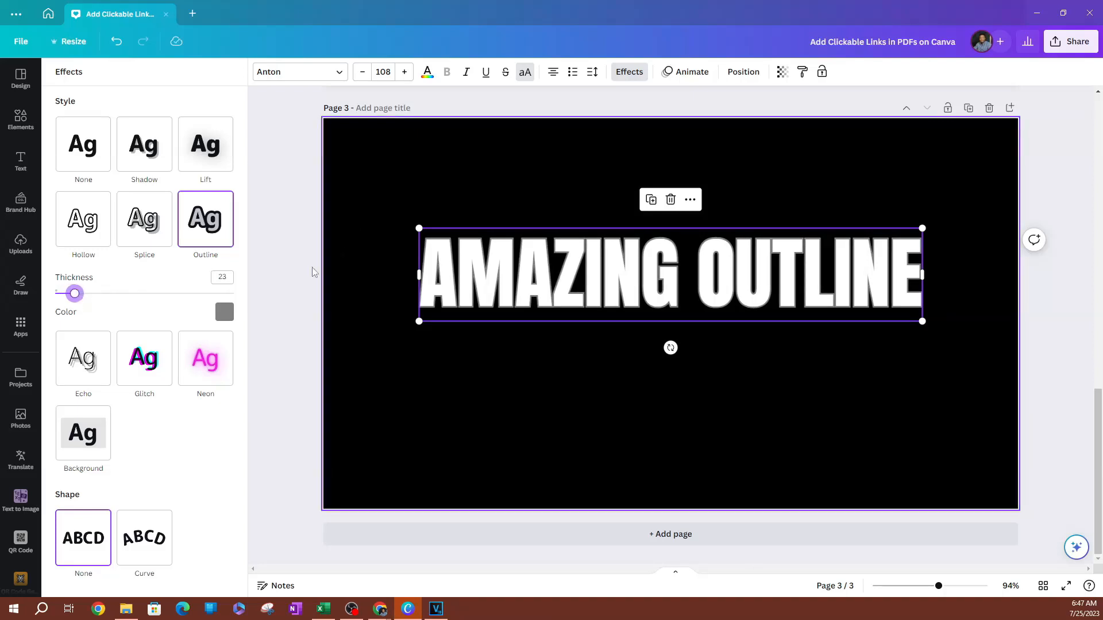
Color the outline of the AMAZING OUTLINE text coral red and set its thickness to 24
click(225, 312)
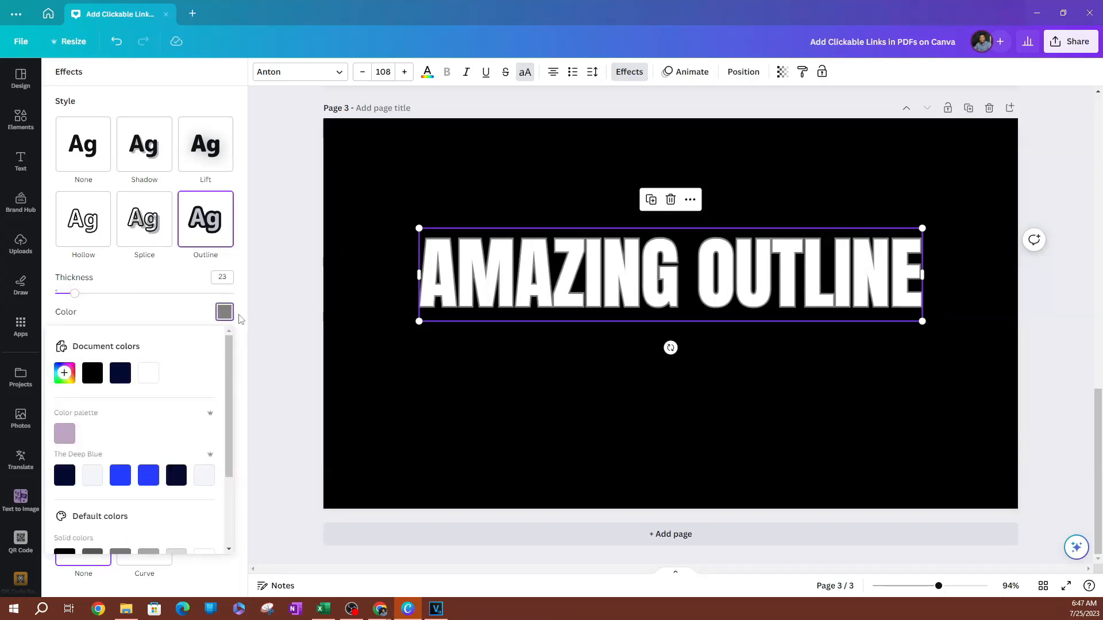
click(225, 312)
click(225, 312)
scroll(109, 410, down, 2)
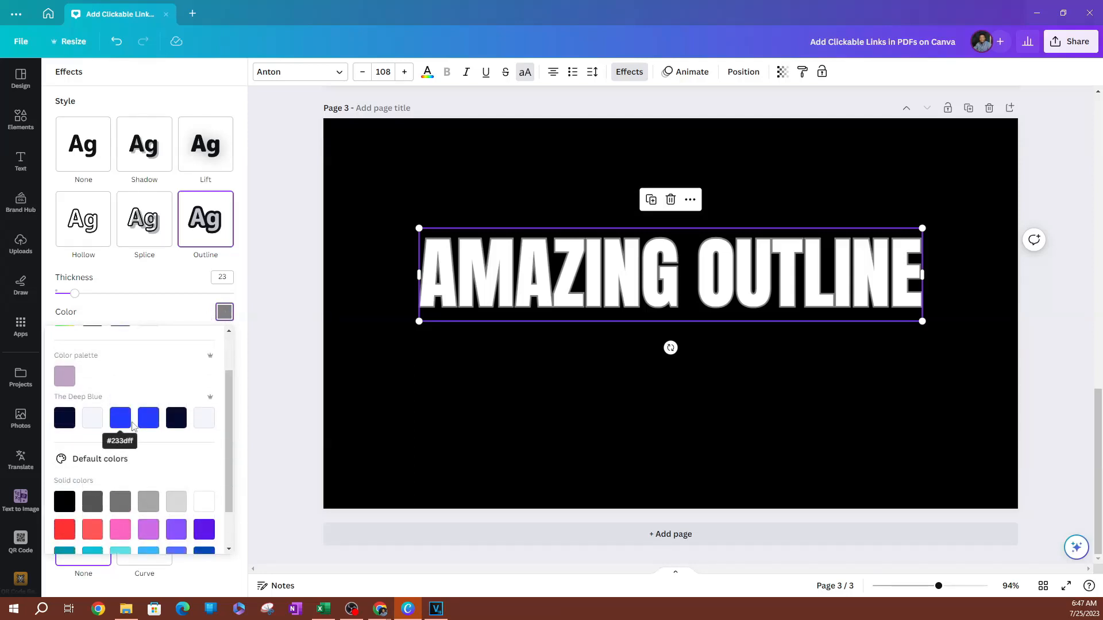
click(96, 531)
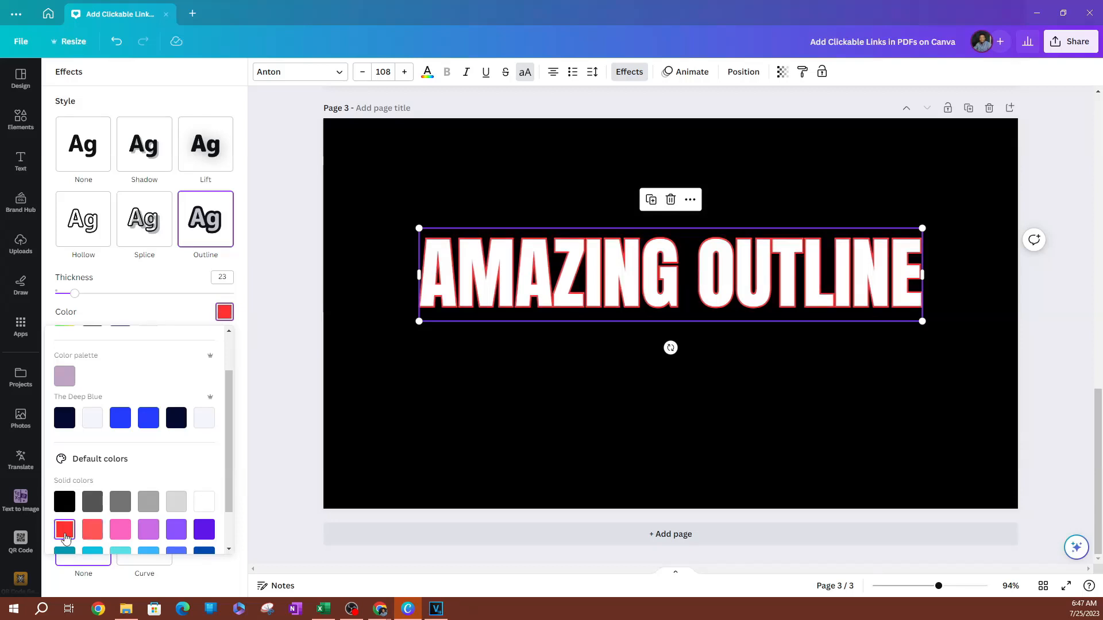
click(120, 529)
click(92, 531)
scroll(94, 525, down, 2)
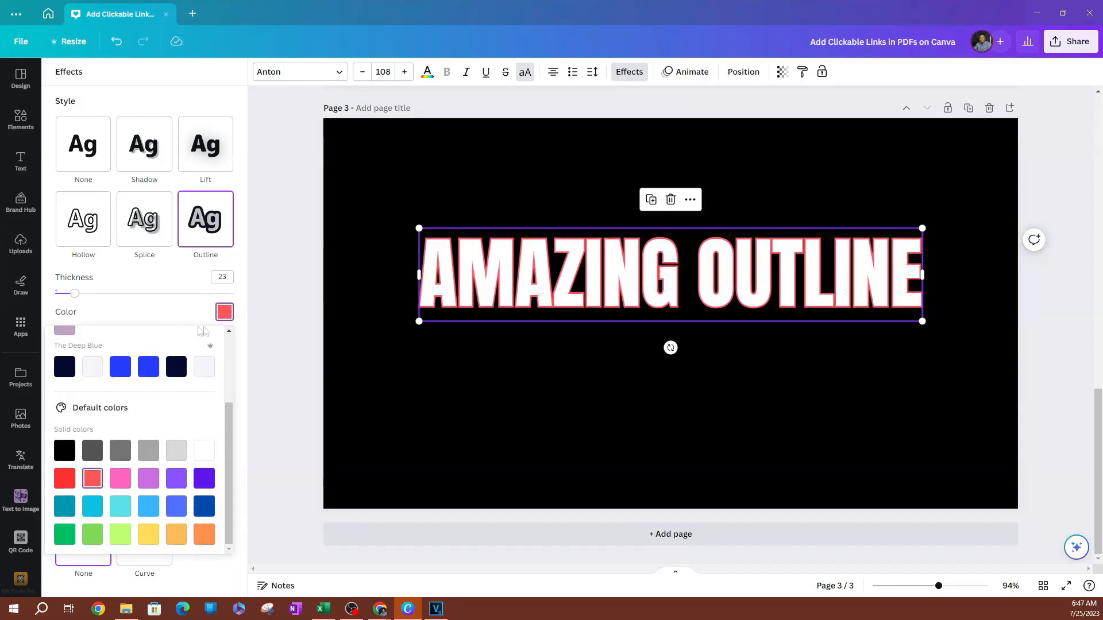
click(226, 312)
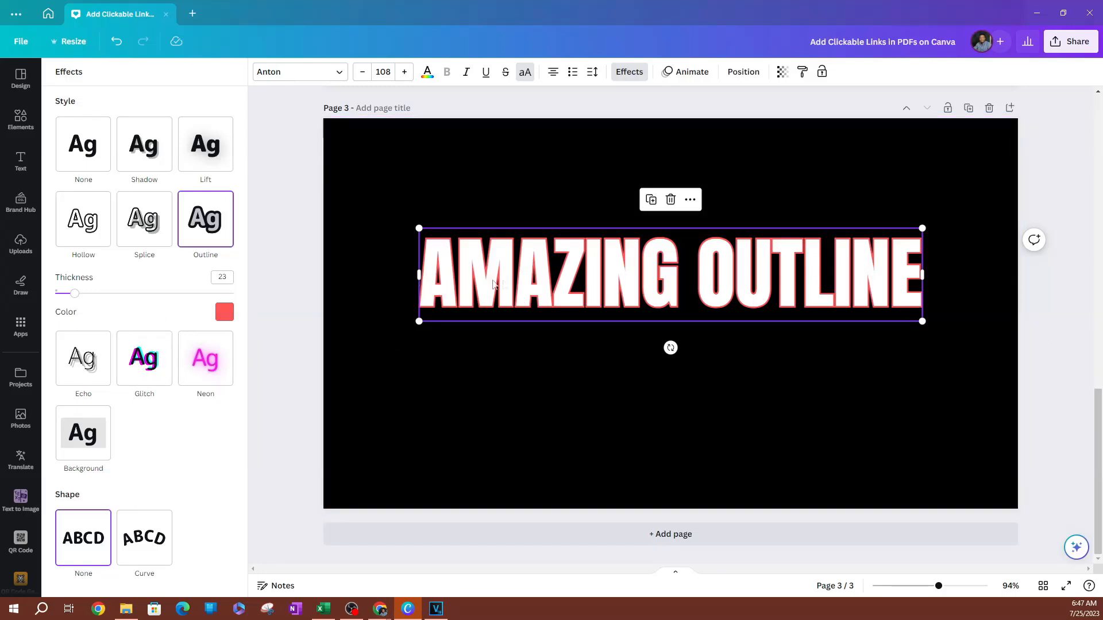
mouse_move(74, 296)
mouse_down()
mouse_move(95, 295)
mouse_move(77, 304)
mouse_up()
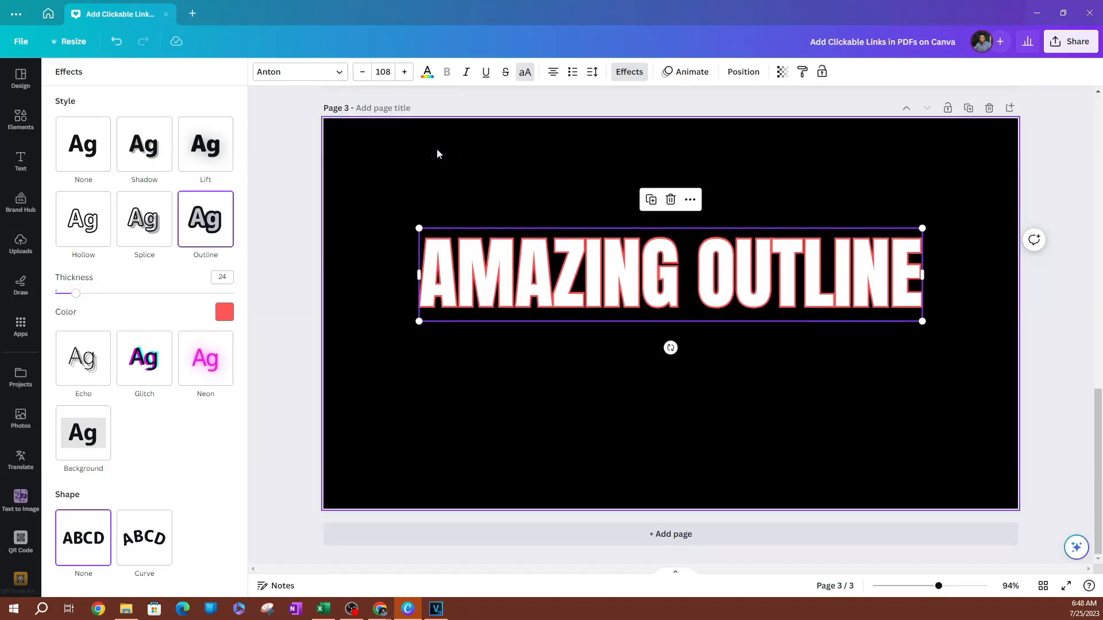
Try a blue fill on the AMAZING OUTLINE text, and settle on solid black to match the page background
click(427, 73)
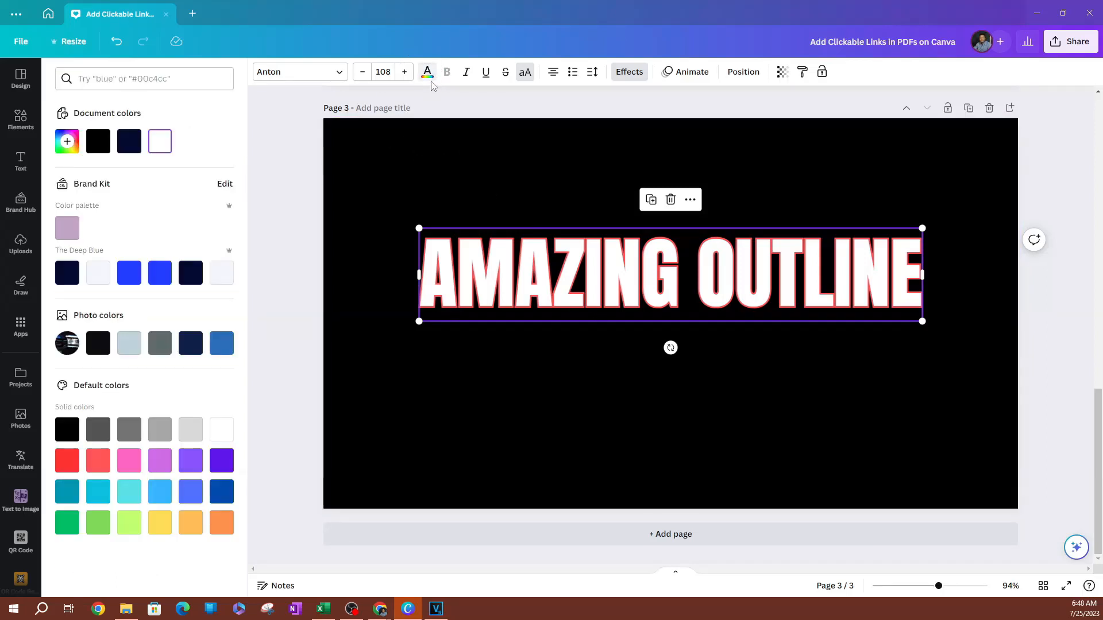
click(131, 278)
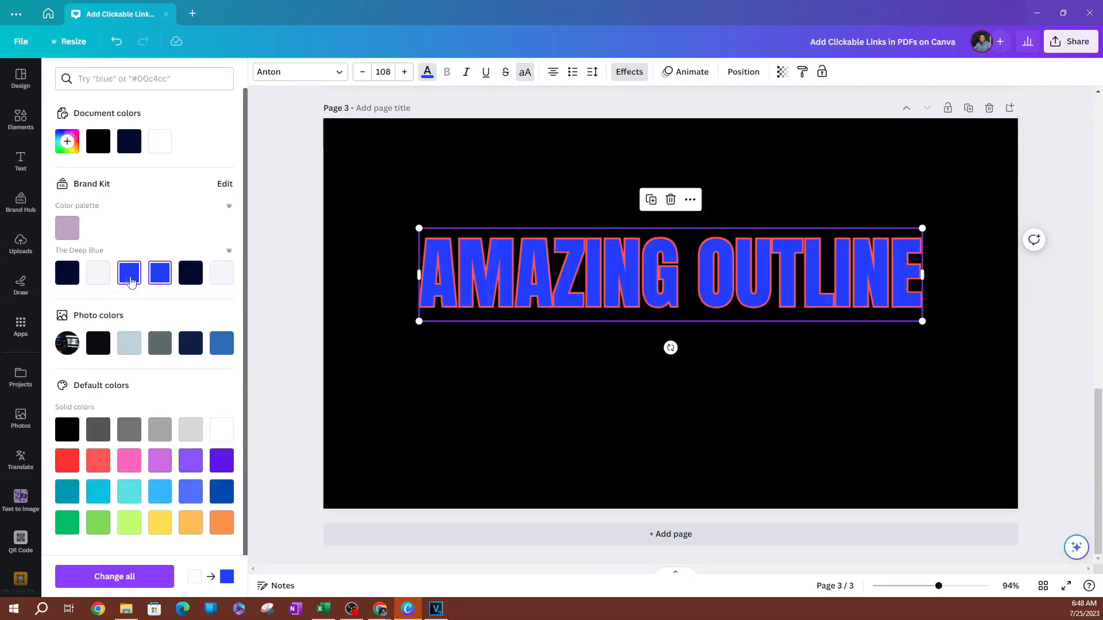
click(102, 345)
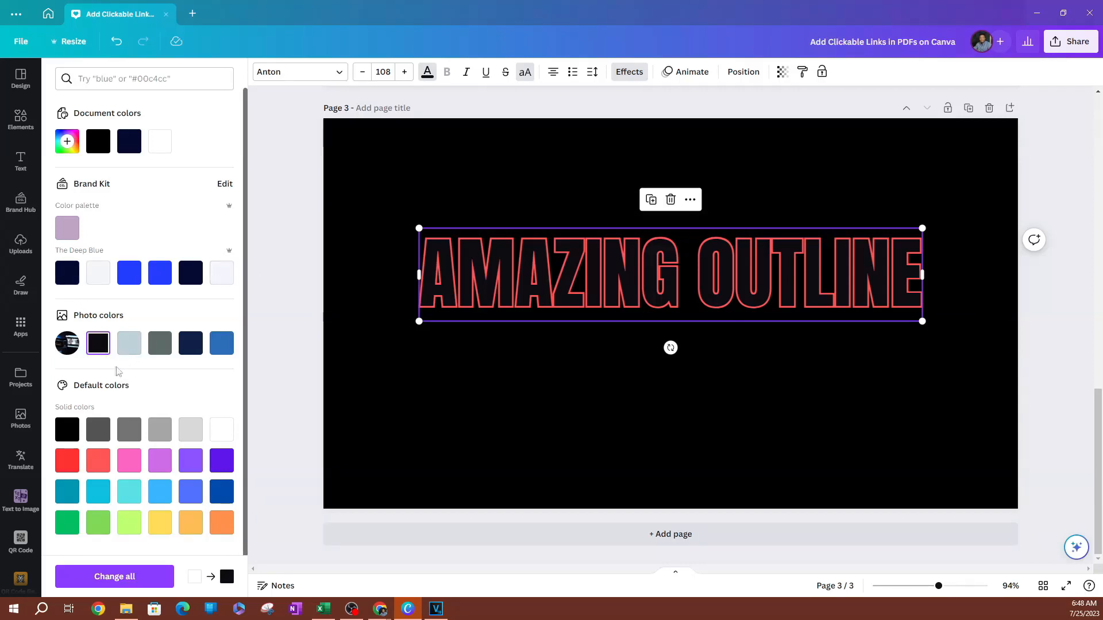
click(72, 430)
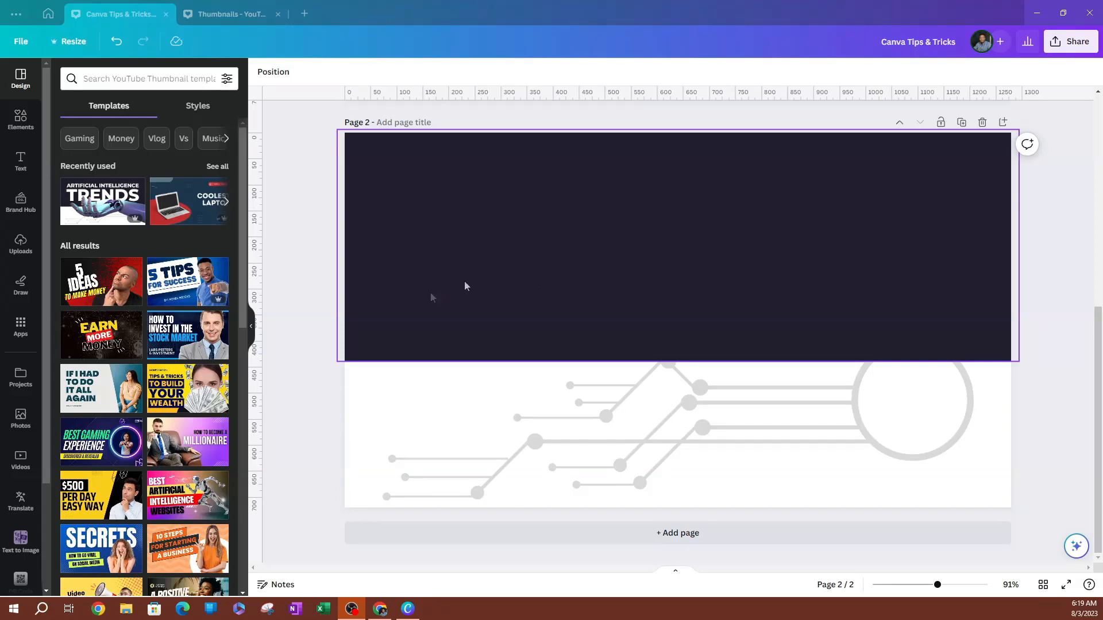
Add a brand-style title reading GLOWING over the dark rectangle on page 2 and enlarge it to font size 208
click(588, 254)
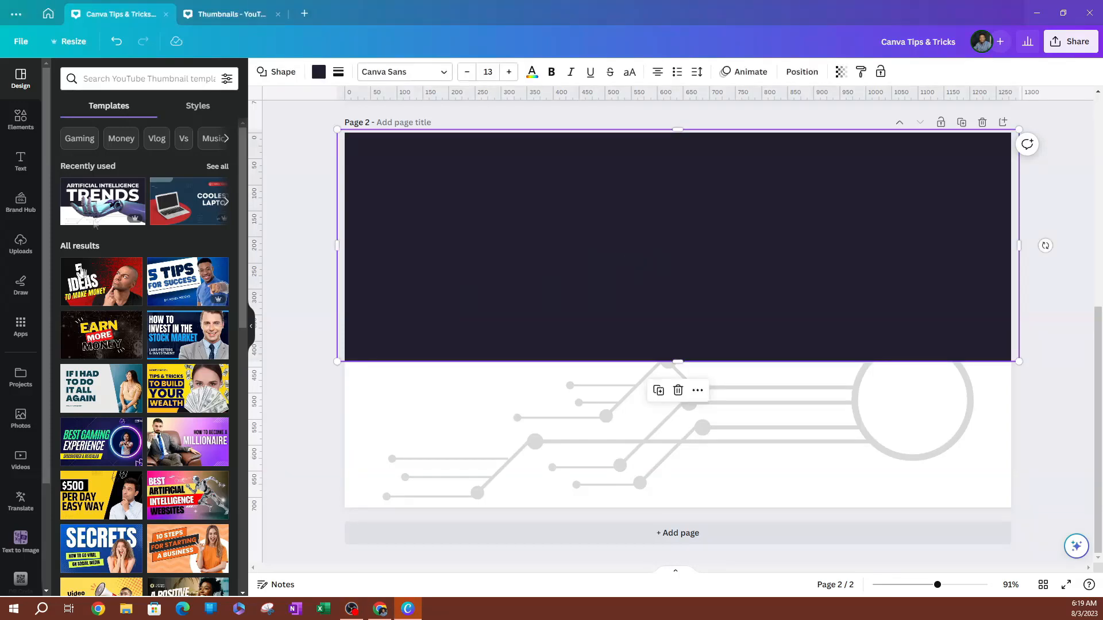
click(20, 161)
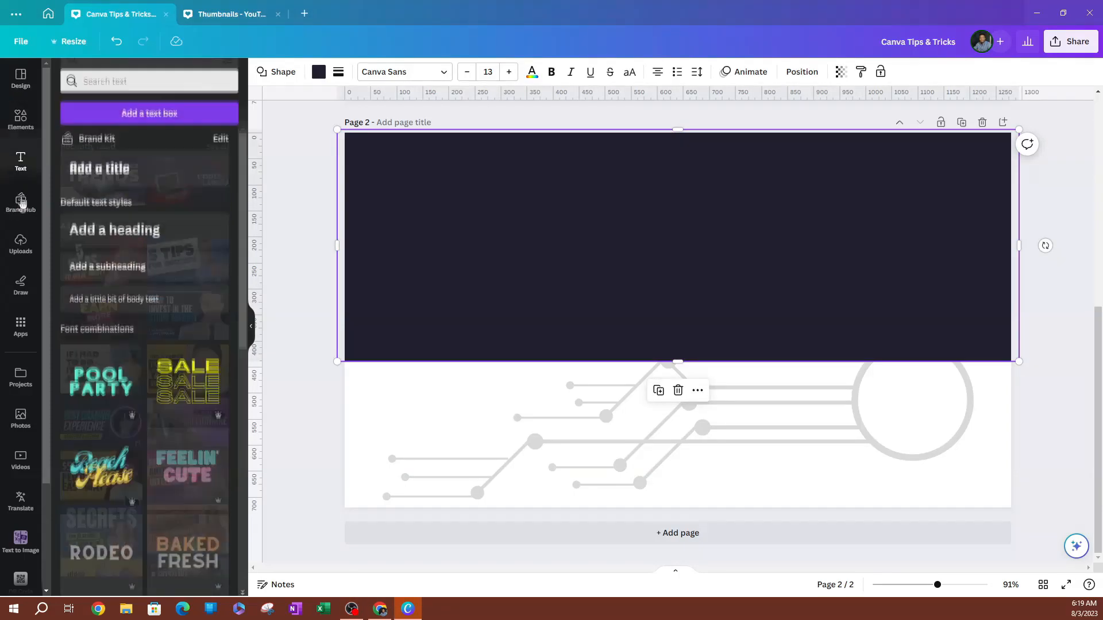
double_click(611, 209)
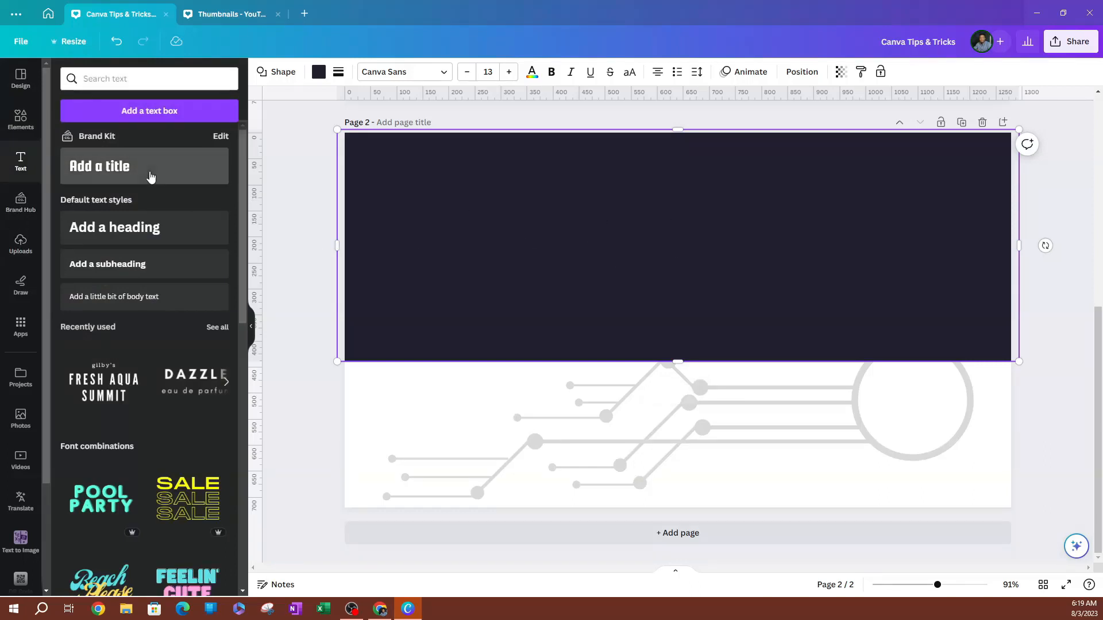
click(148, 175)
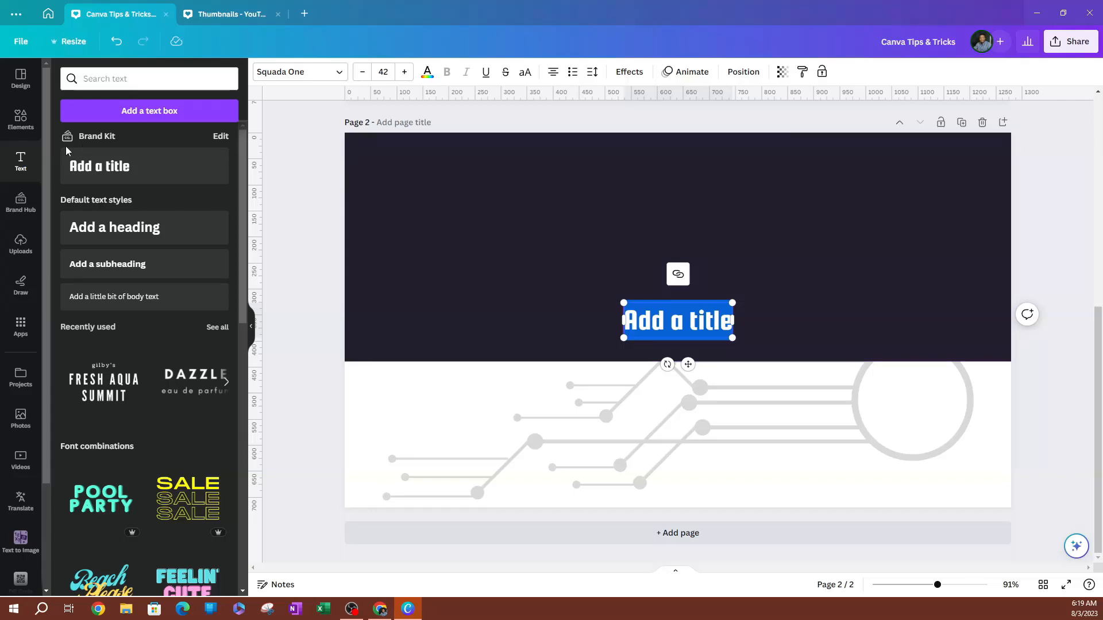
key(BackSpace)
text(GLOWING)
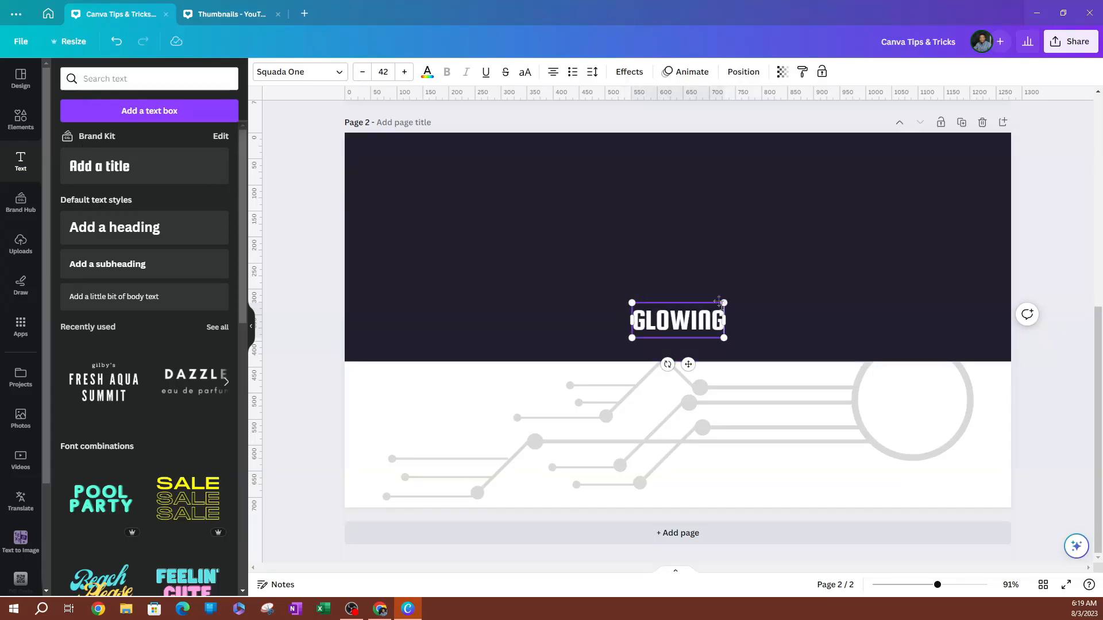
drag(724, 302, 1102, 198)
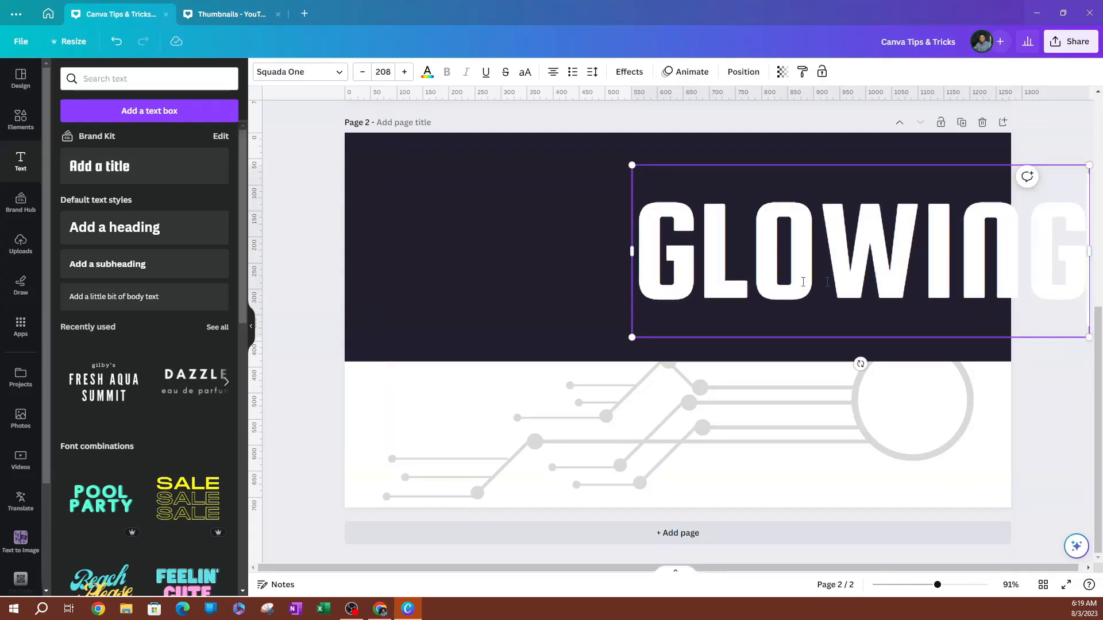
drag(1022, 264, 749, 282)
click(487, 275)
drag(809, 225, 674, 218)
key(ctrl+z)
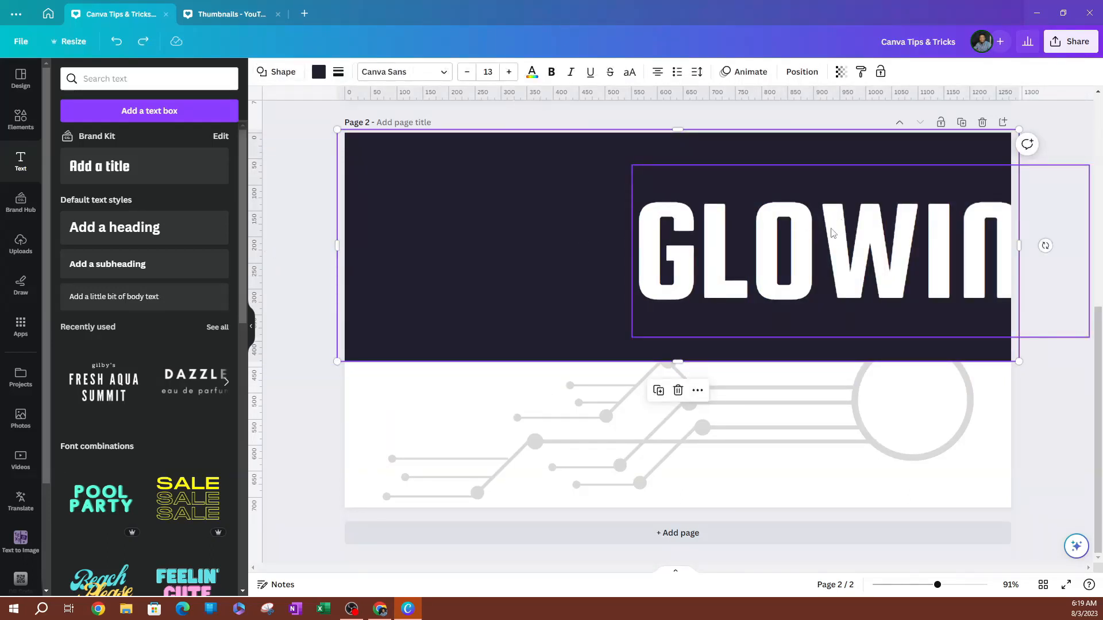
Move the GLOWING text to about the middle of the dark rectangle and deselect it
click(821, 237)
drag(821, 237, 626, 222)
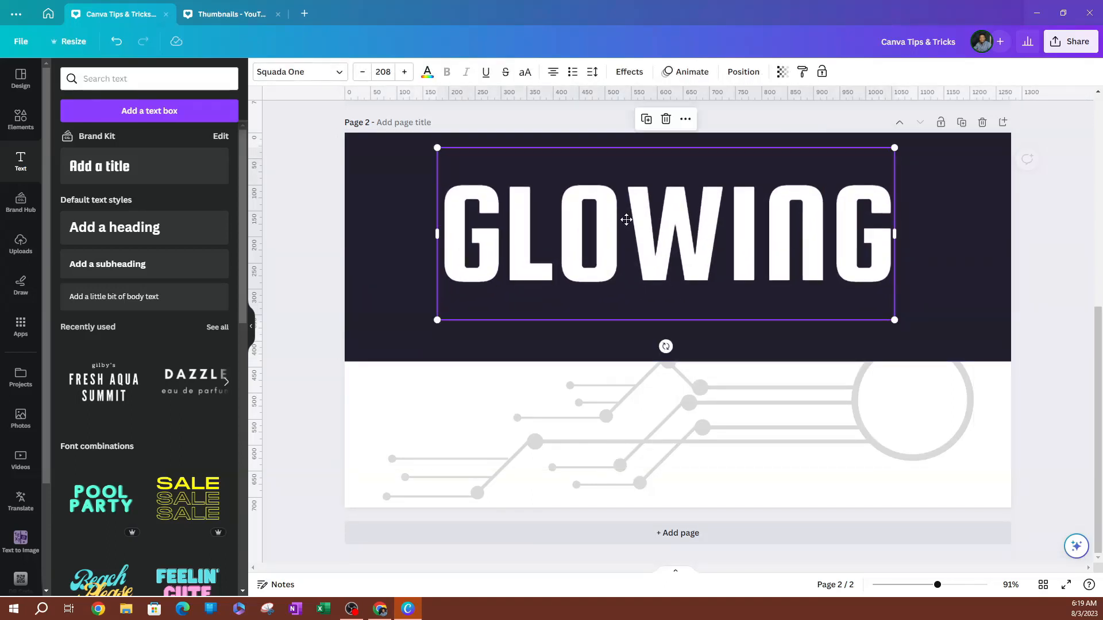
click(402, 298)
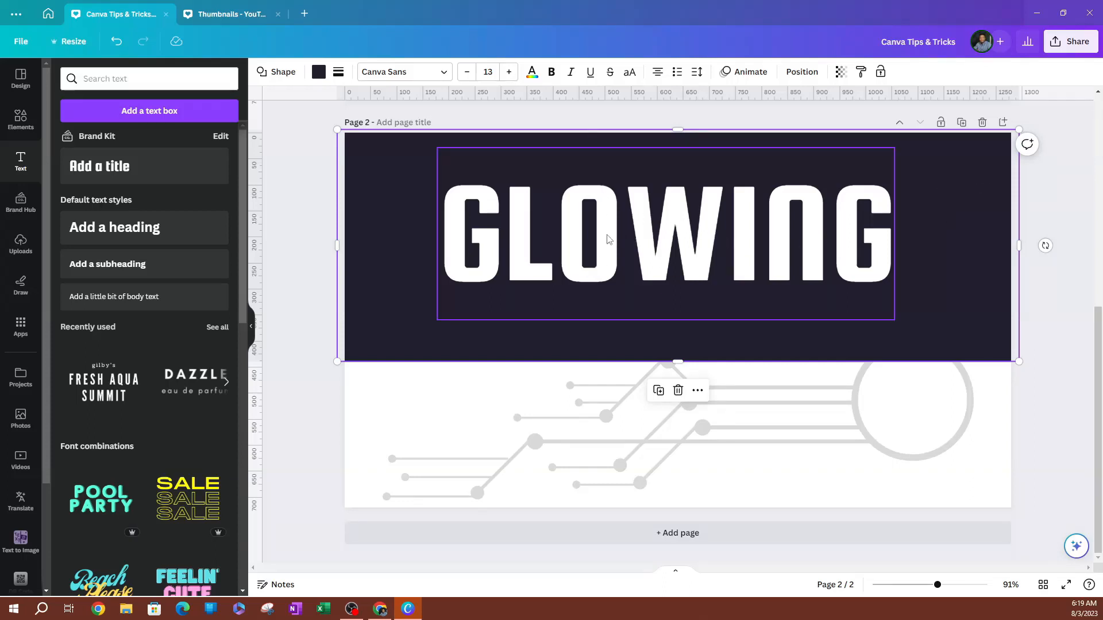
click(319, 73)
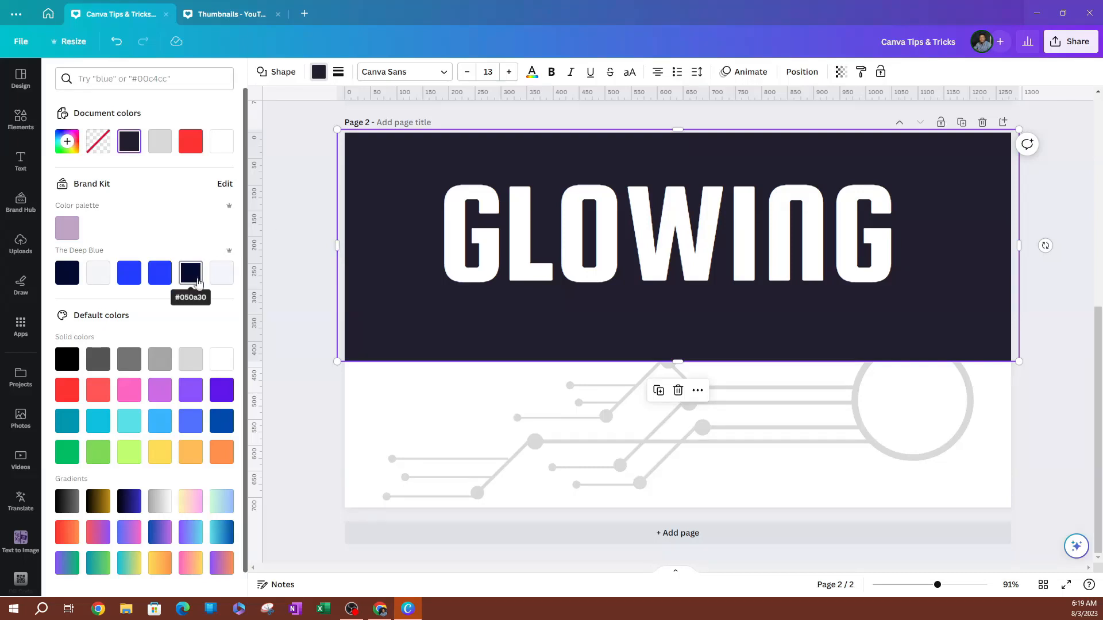
click(67, 230)
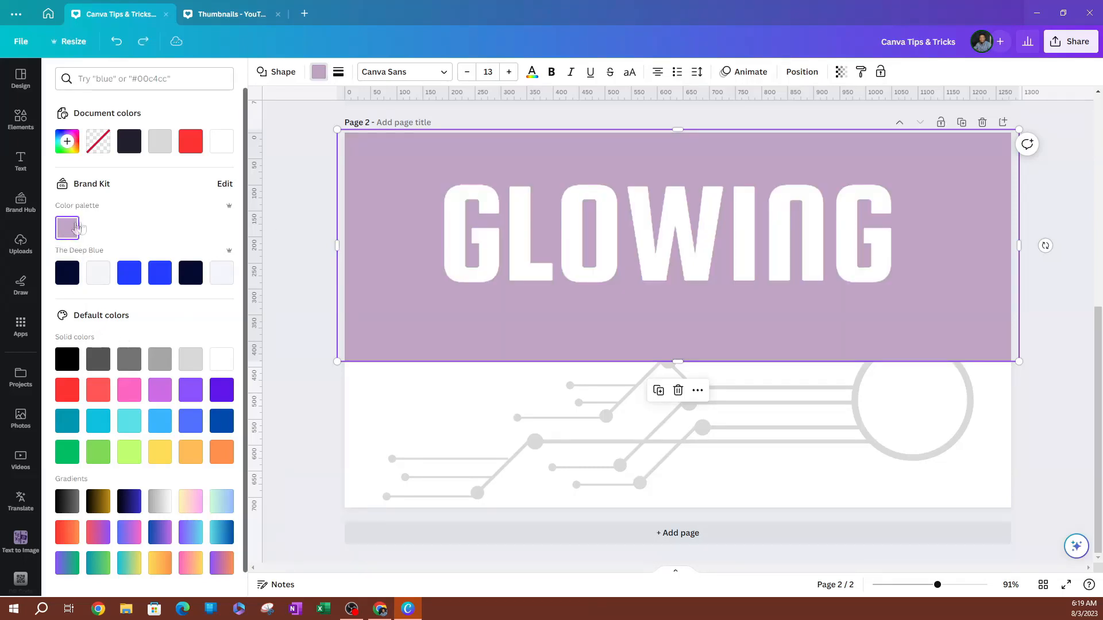
key(ctrl+z)
Try red on the GLOWING text, and settle on the mauve from the brand color palette
click(523, 262)
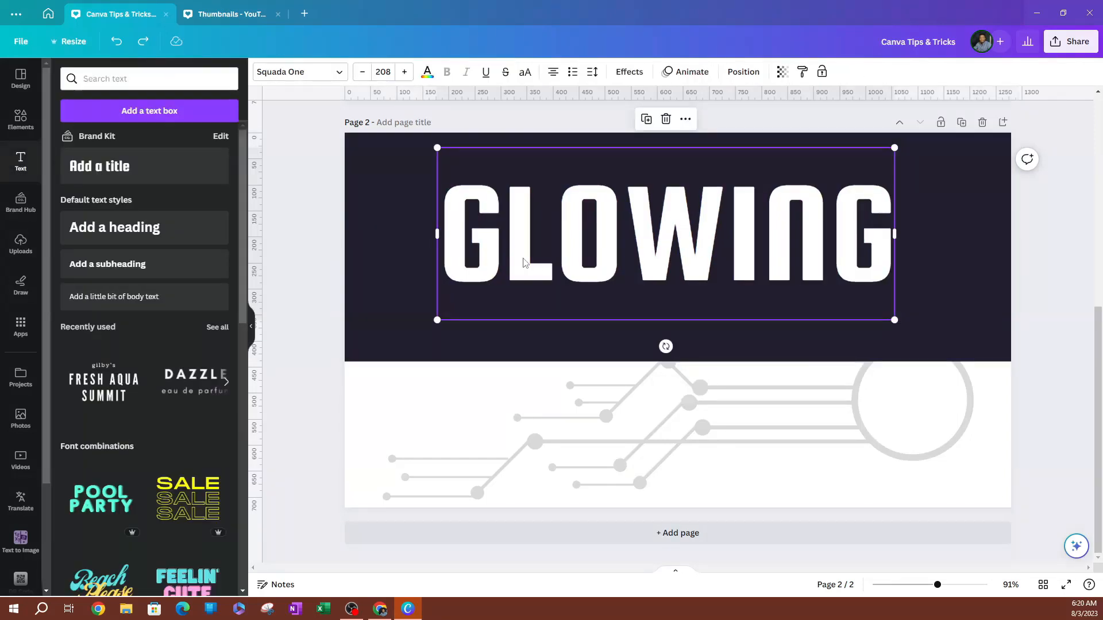
click(427, 72)
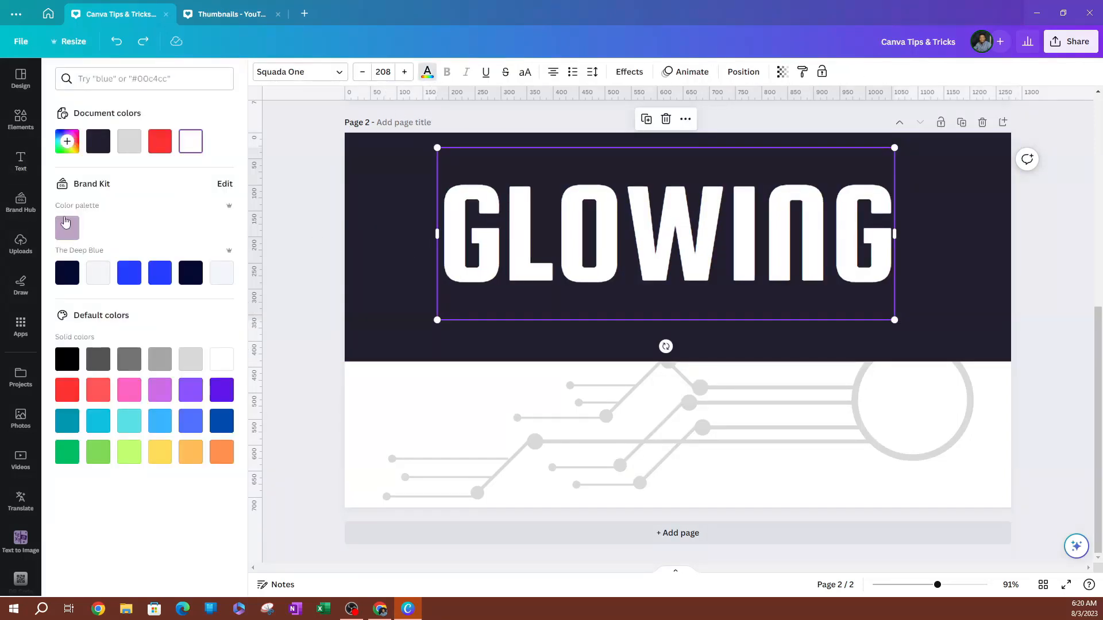
click(64, 236)
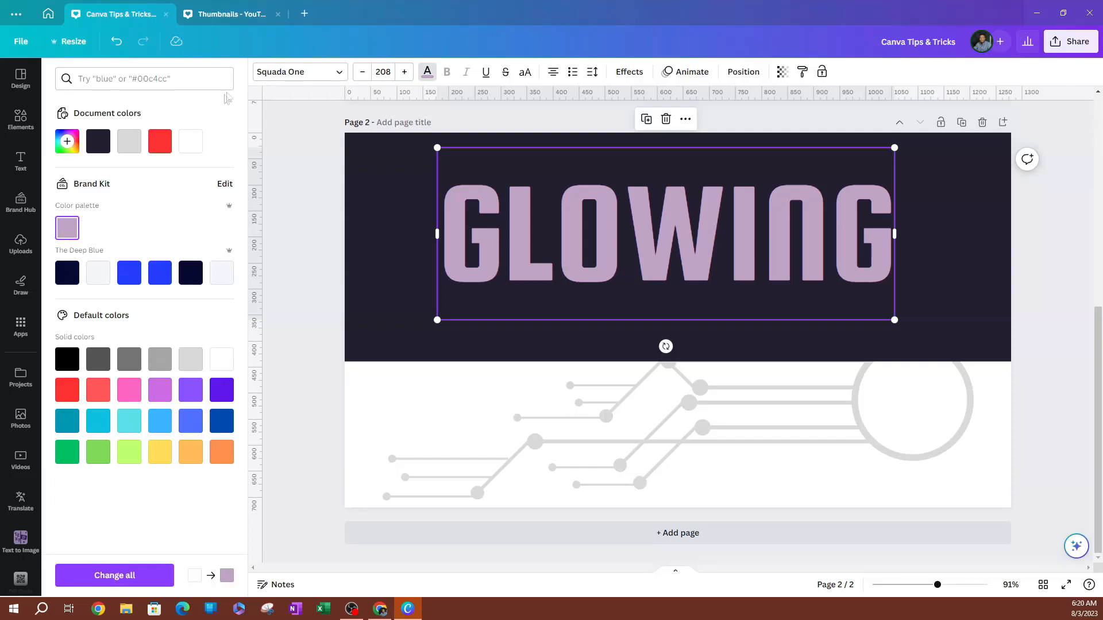
click(159, 141)
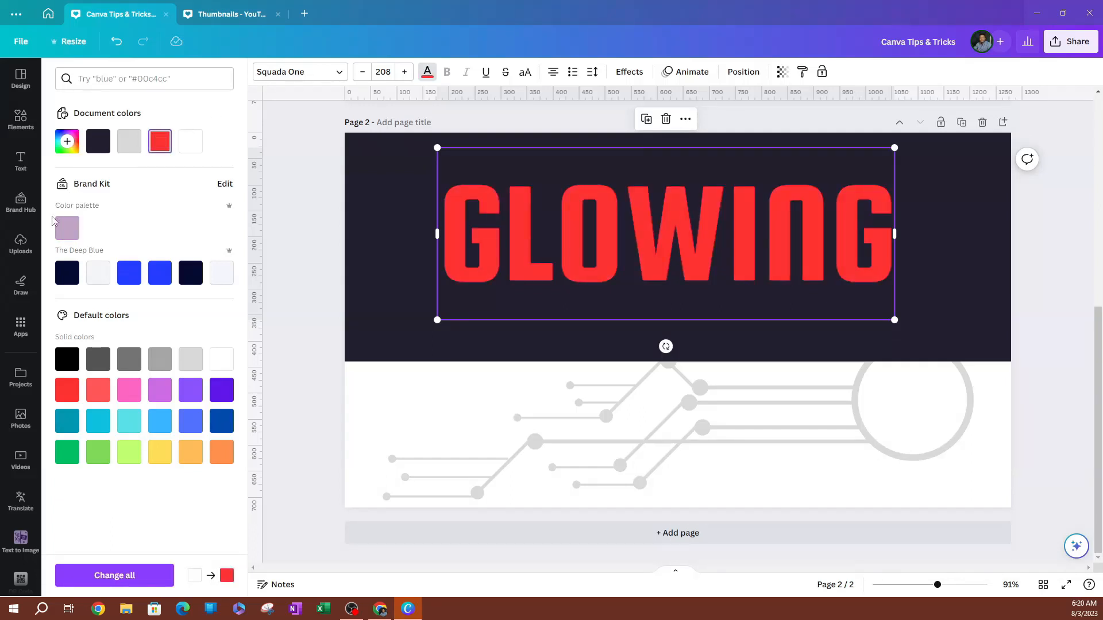
click(69, 396)
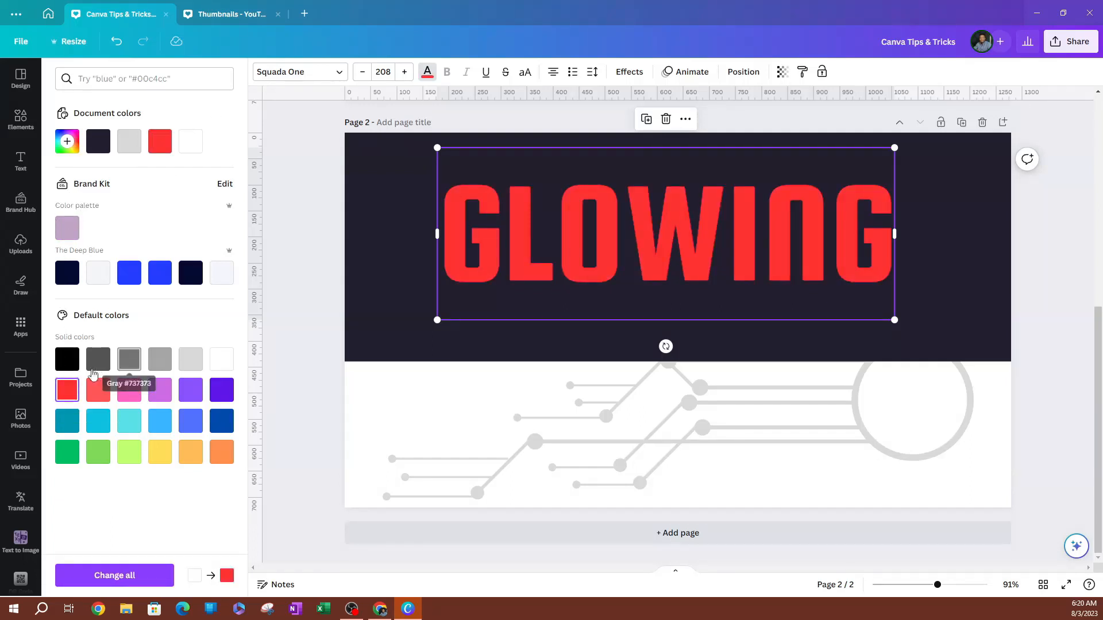
click(67, 228)
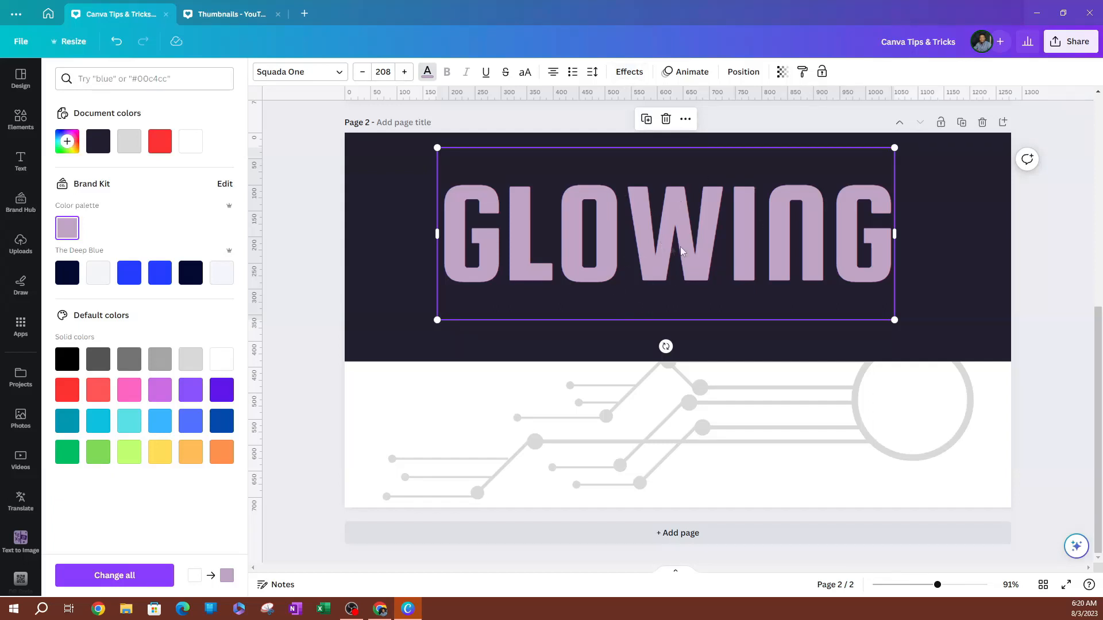
Apply the Neon effect to the GLOWING text and raise its intensity toward the maximum
click(637, 71)
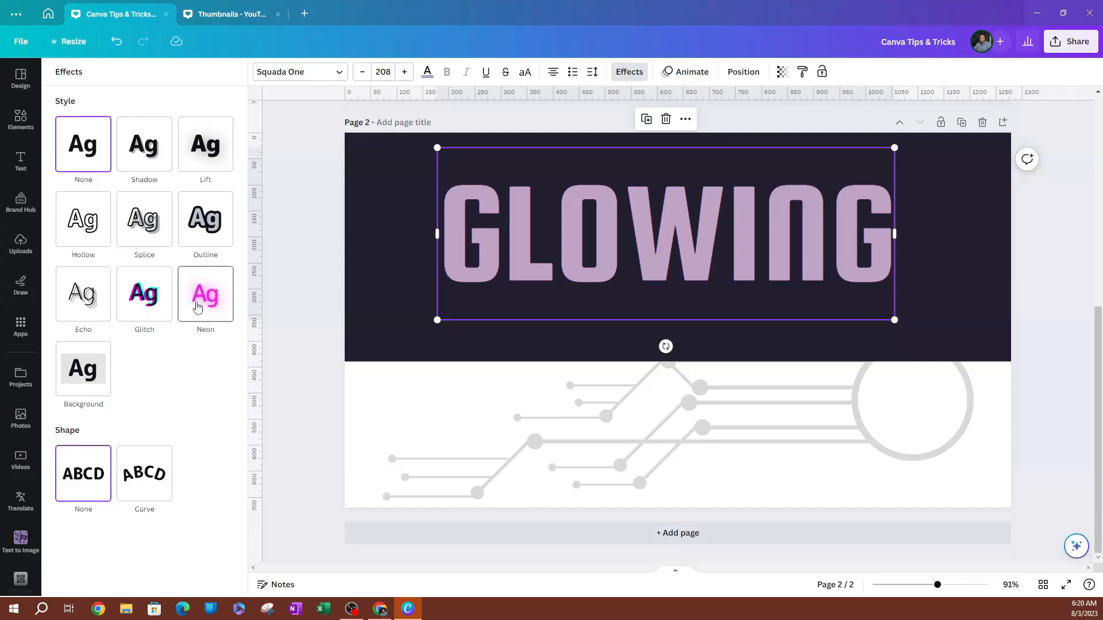
click(195, 300)
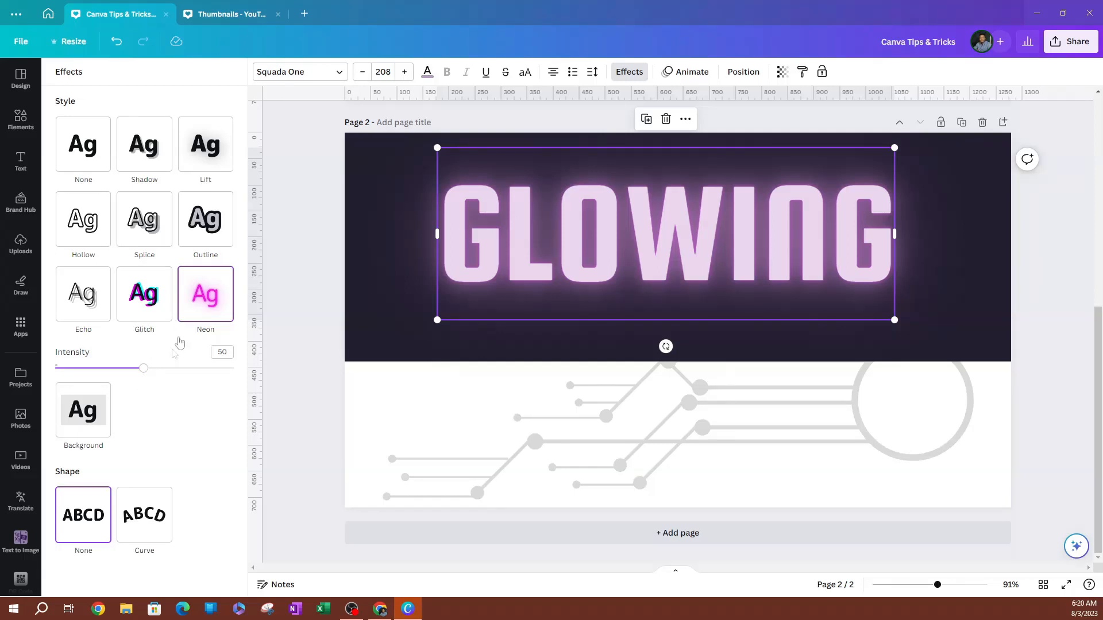
drag(147, 371, 203, 397)
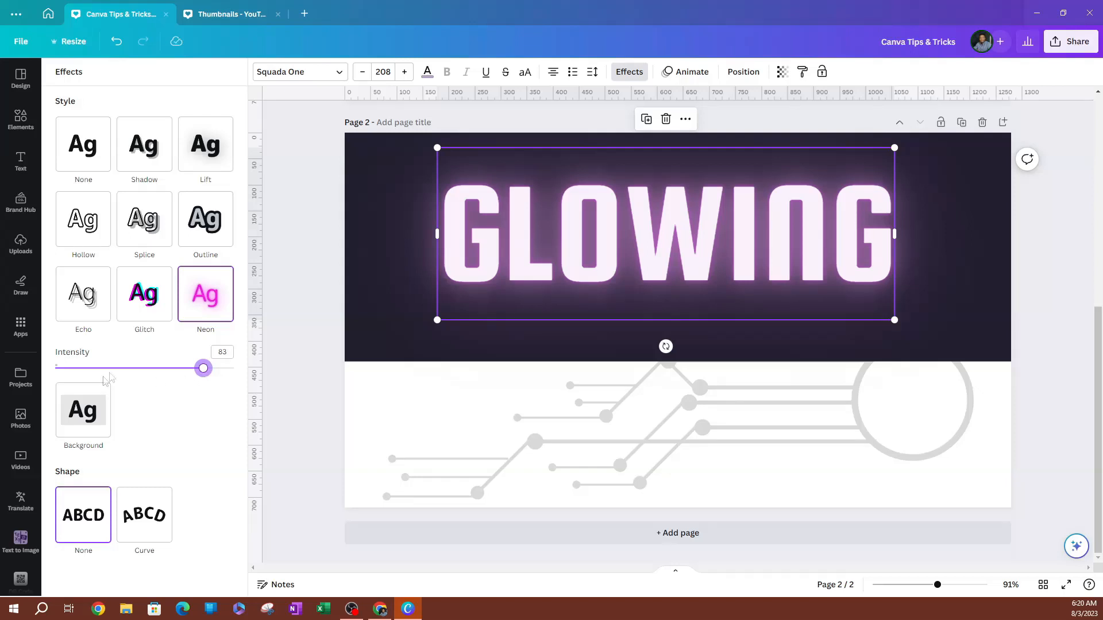
drag(205, 368, 247, 386)
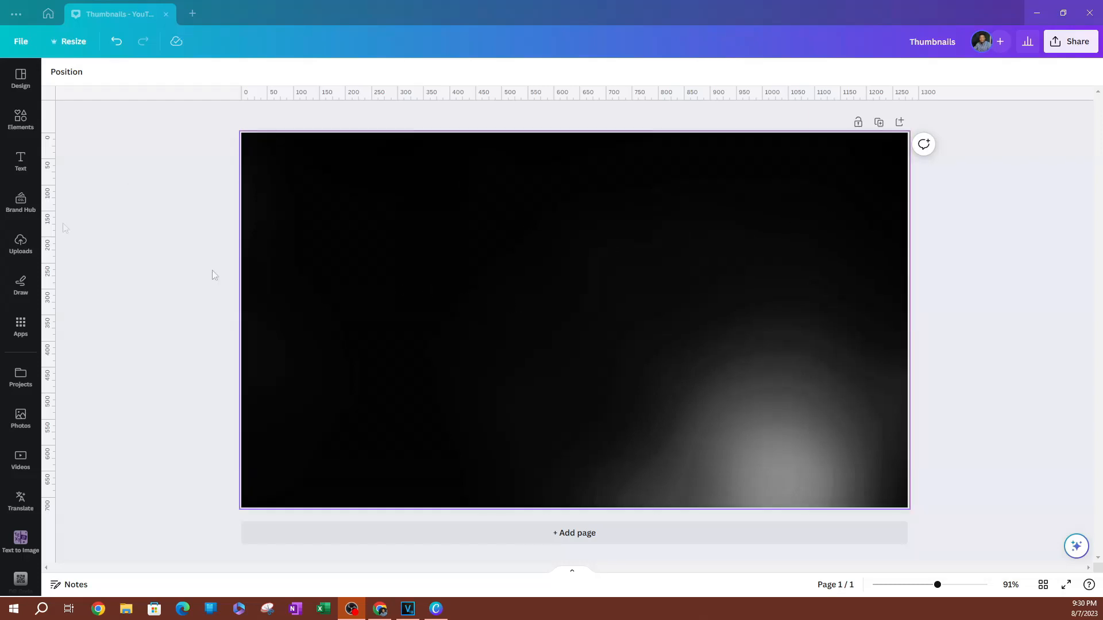
Add a brand-style title reading WAVY to the black Thumbnails page and enlarge it to font size 50.8
click(27, 162)
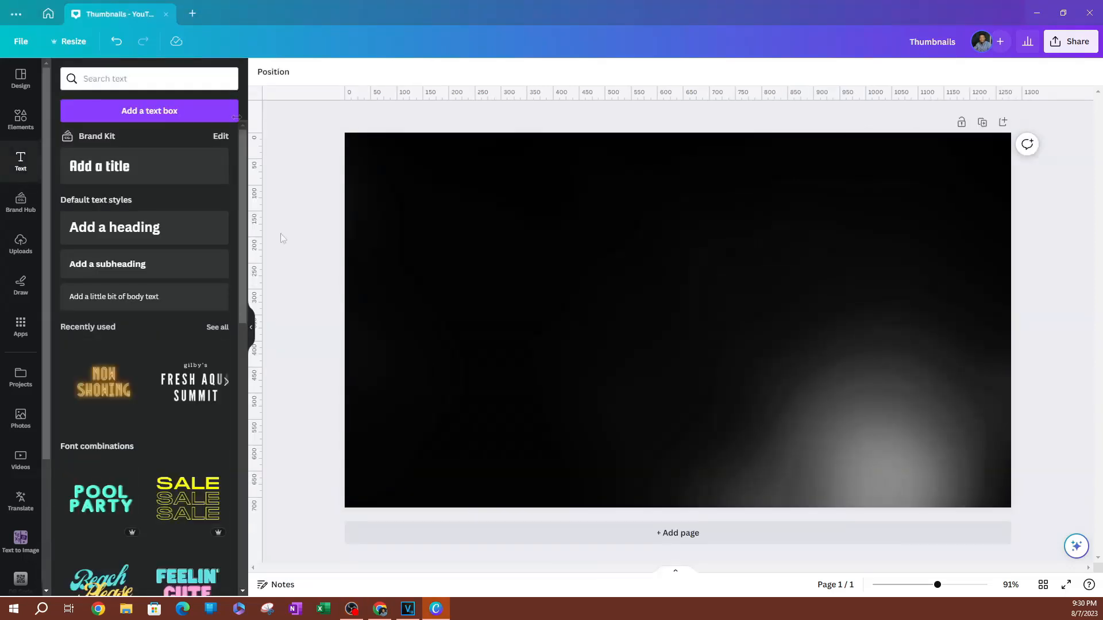
click(103, 177)
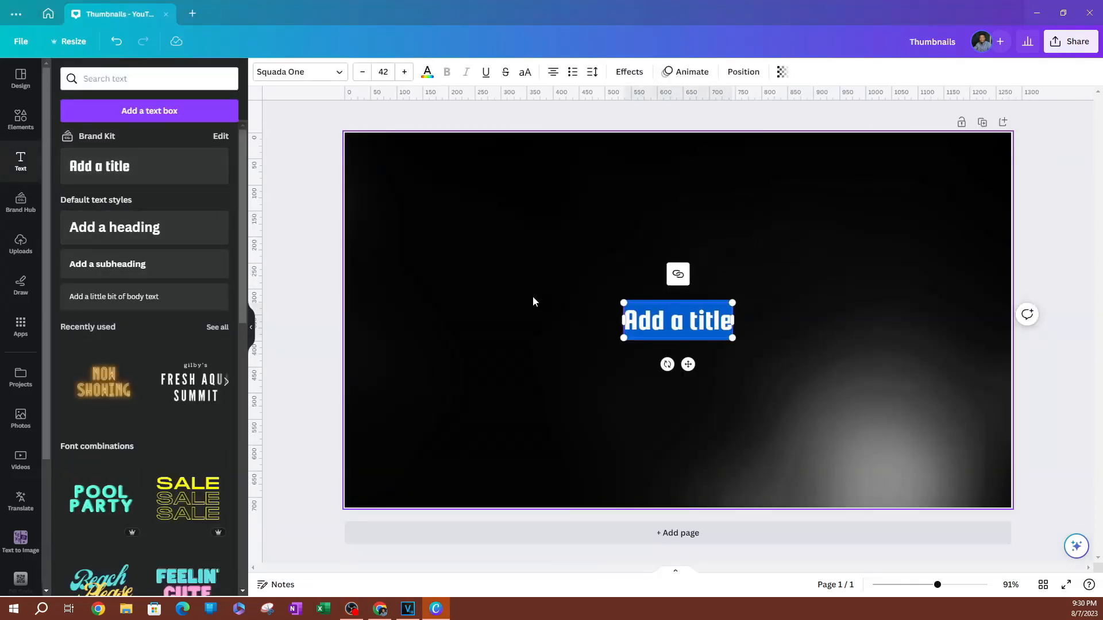
text(WAVY)
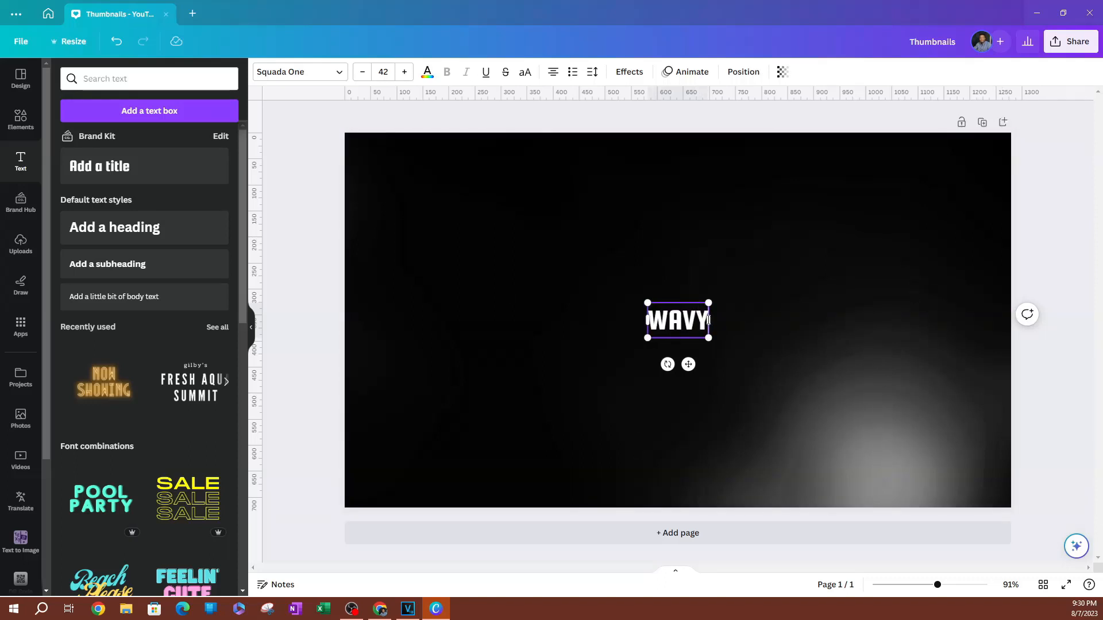
drag(708, 338, 722, 345)
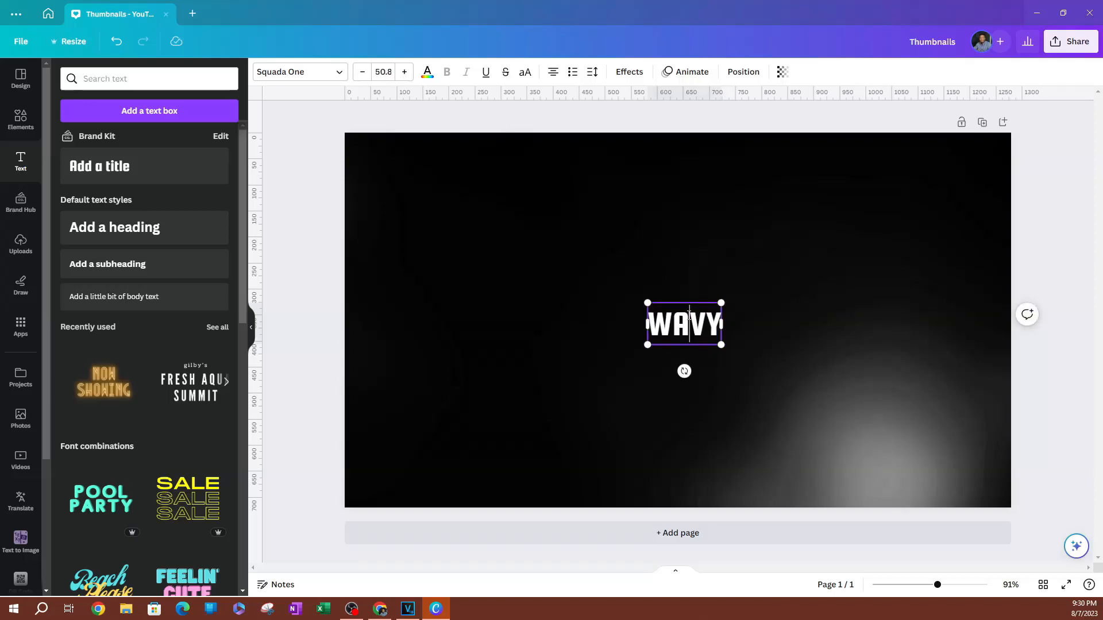
Try a much wider letter spacing on the WAVY text
double_click(690, 321)
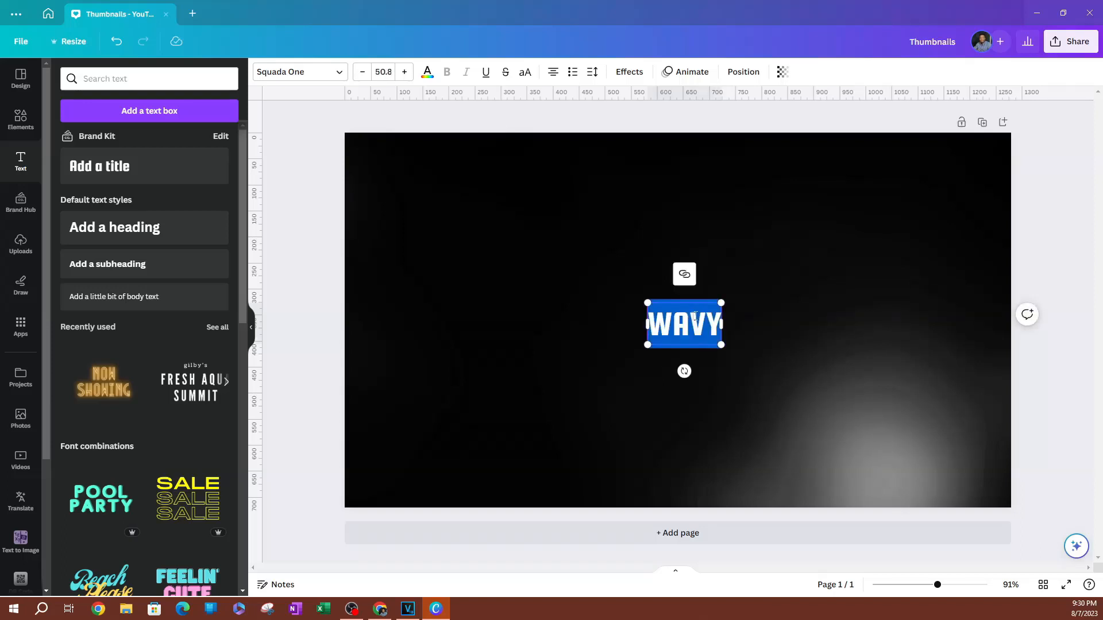
click(593, 74)
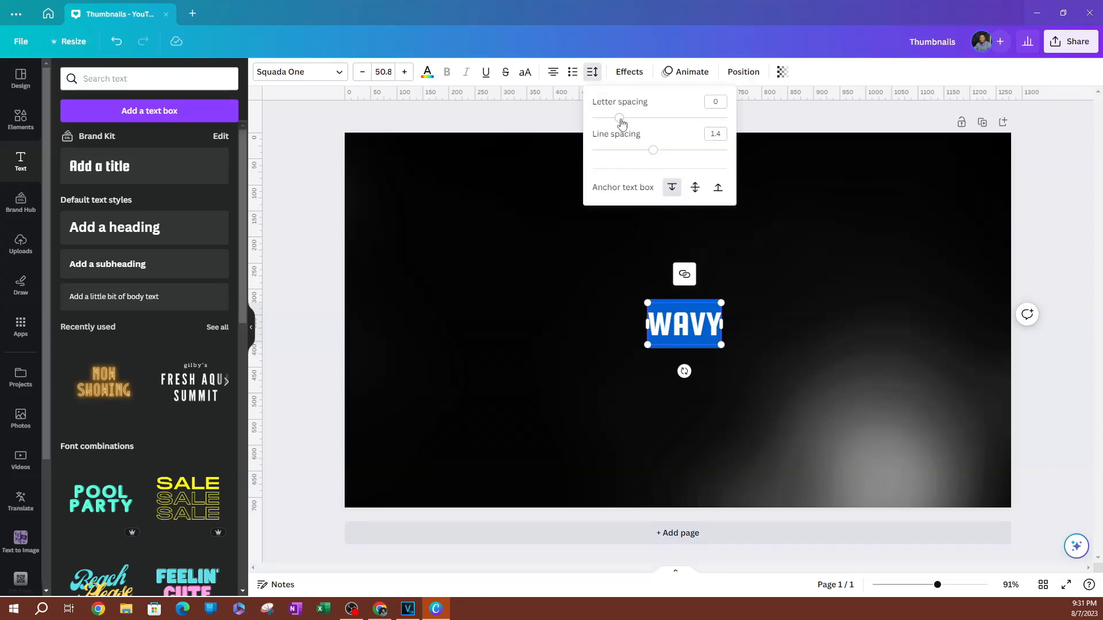
mouse_move(620, 118)
mouse_down()
mouse_move(694, 123)
mouse_move(662, 118)
mouse_move(673, 119)
mouse_up()
click(797, 277)
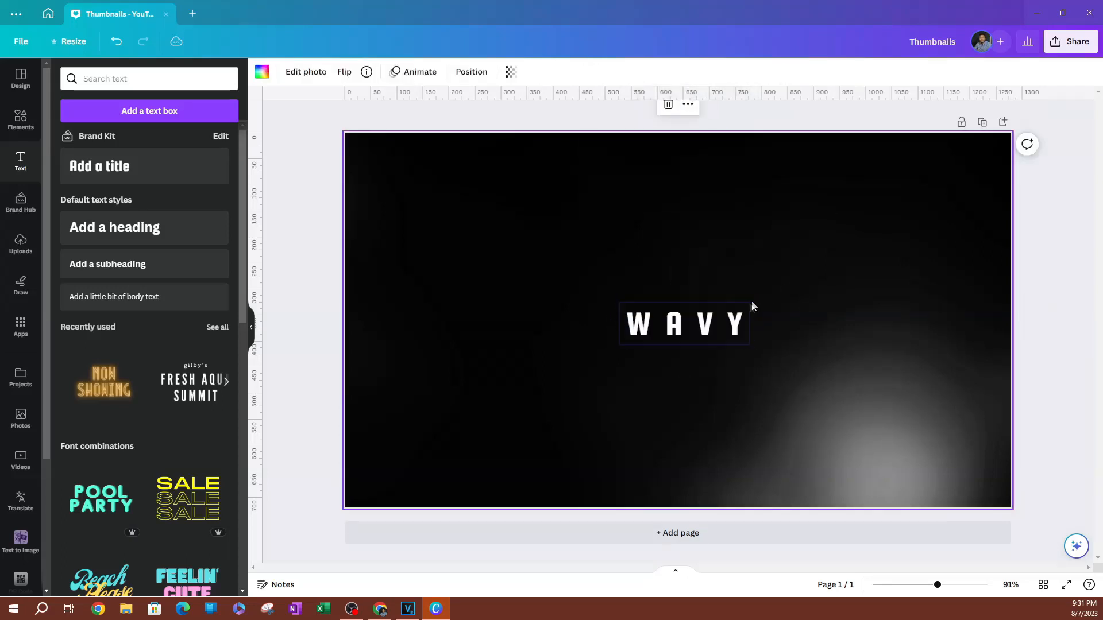
Enlarge the WAVY text to font size 107 and move it to the left half of the page
click(751, 309)
drag(750, 302, 895, 255)
drag(745, 329, 541, 320)
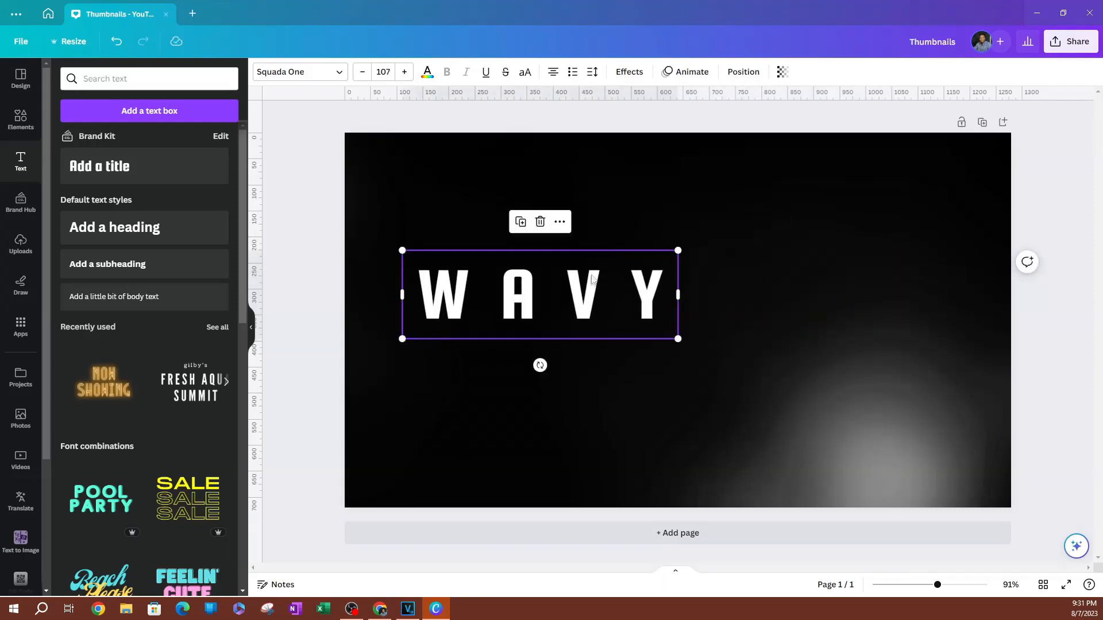
Set the WAVY text's letter spacing to 64
double_click(603, 295)
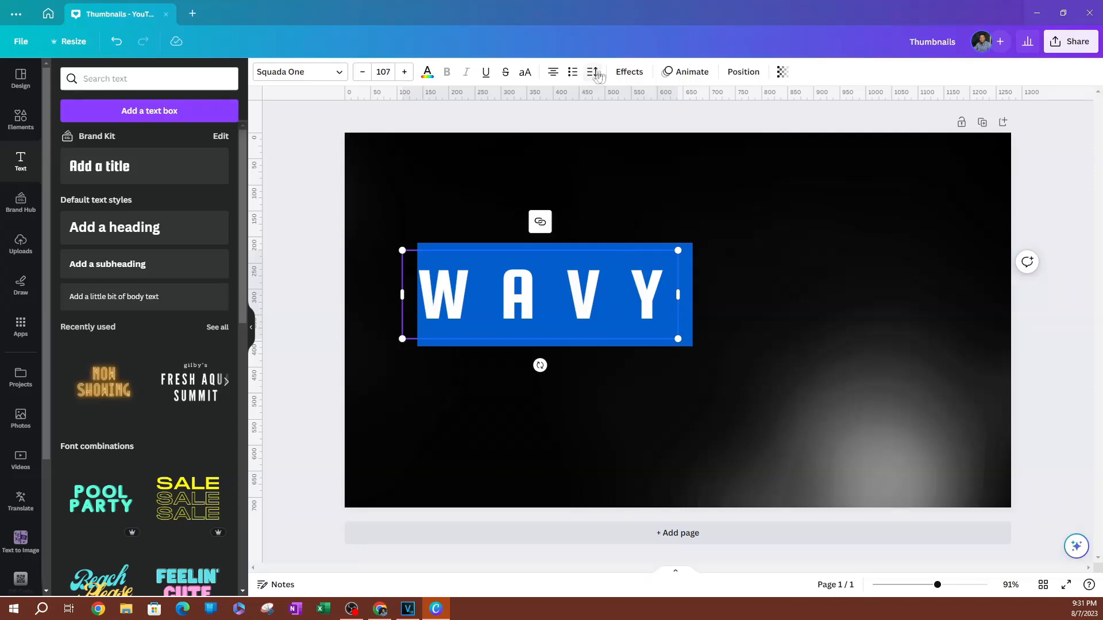
click(591, 72)
drag(664, 118, 630, 120)
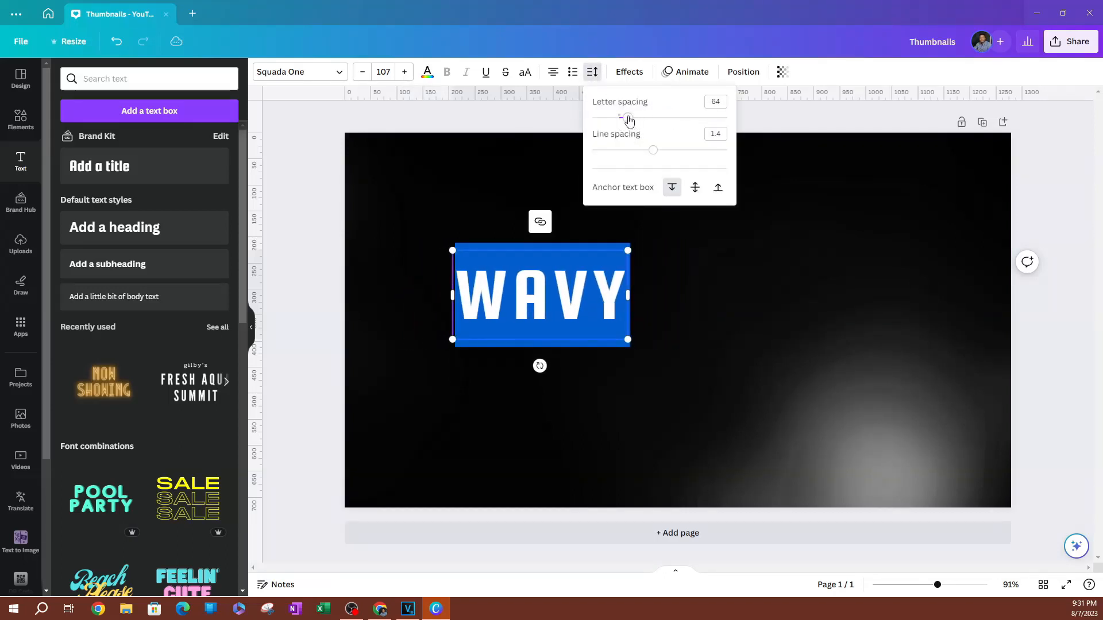
click(711, 345)
Apply the Curve shape to the WAVY text with a curve of 100, and move it closer to the page's left edge
click(601, 317)
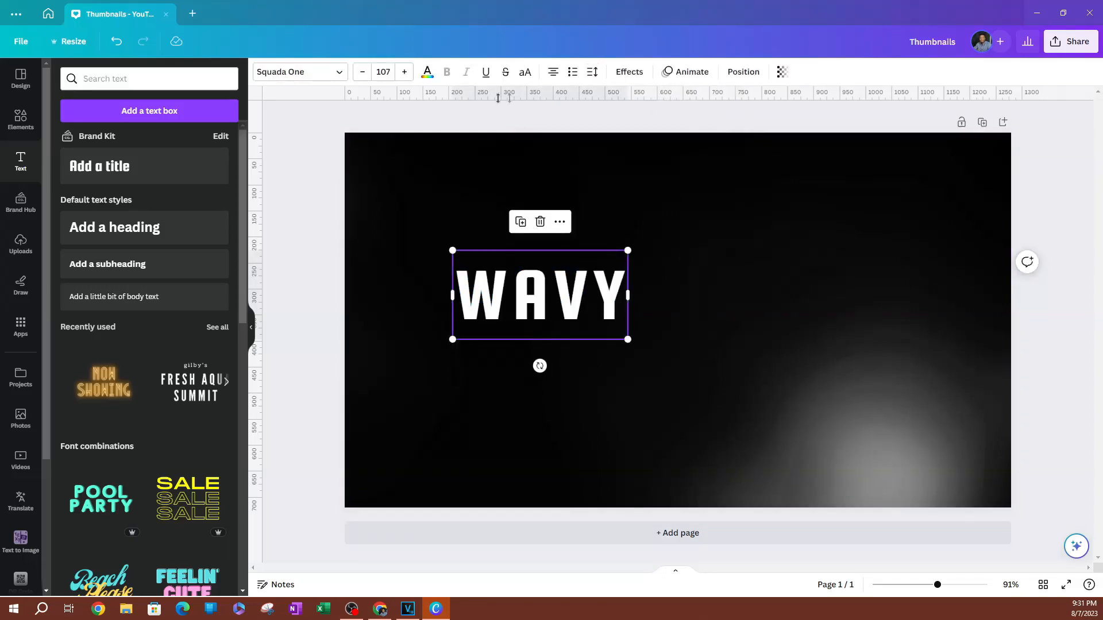
click(629, 74)
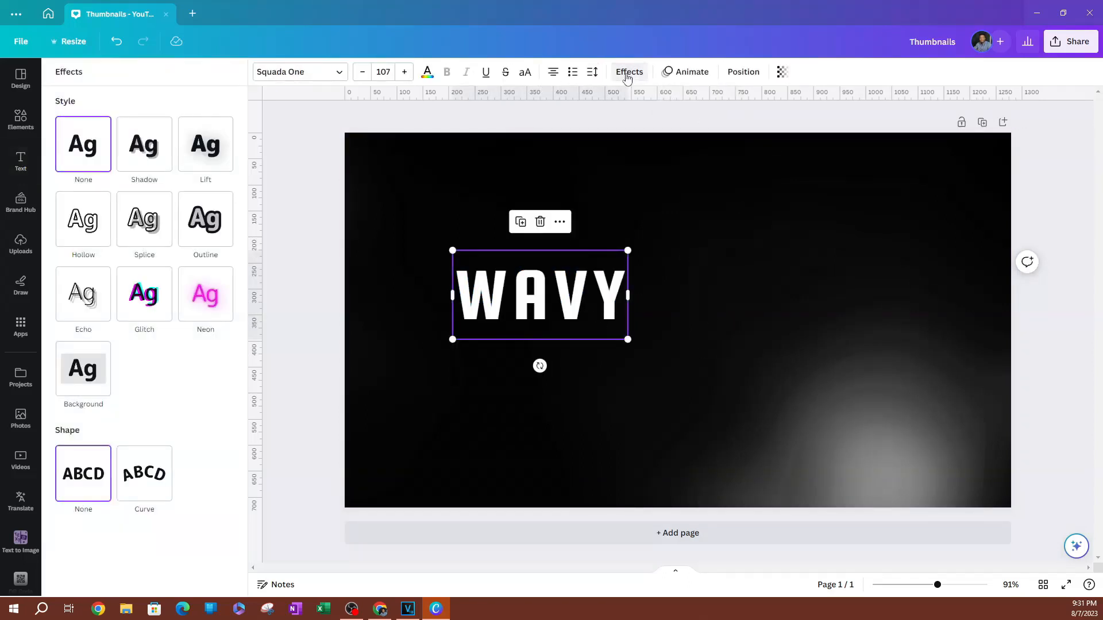
click(152, 487)
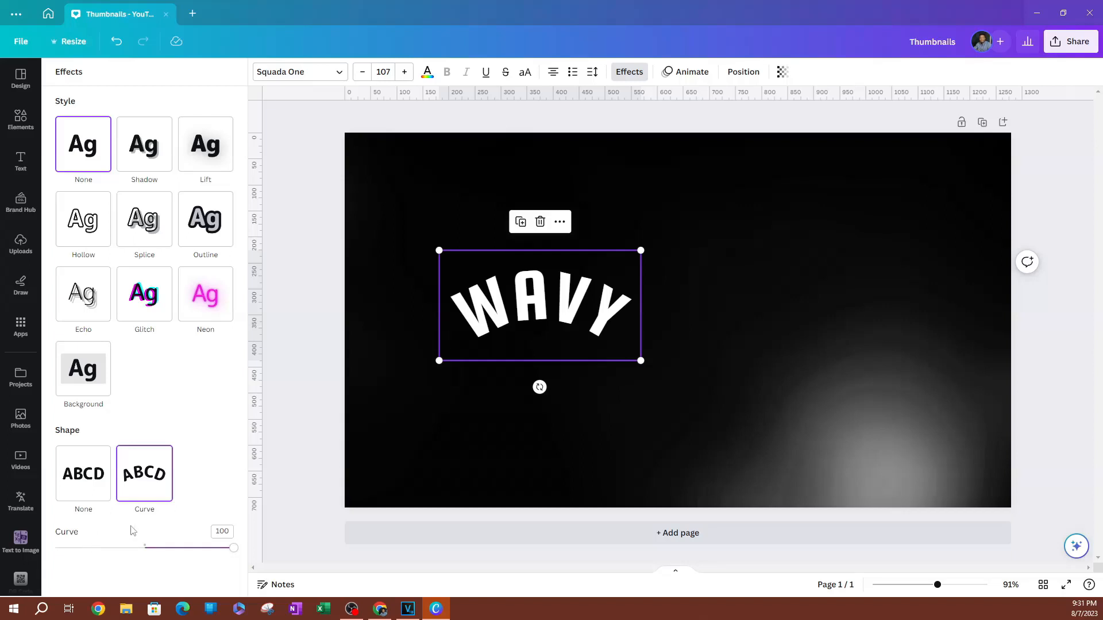
mouse_move(230, 553)
mouse_down()
mouse_move(105, 549)
mouse_move(26, 524)
mouse_move(75, 512)
mouse_up()
drag(270, 588, 340, 470)
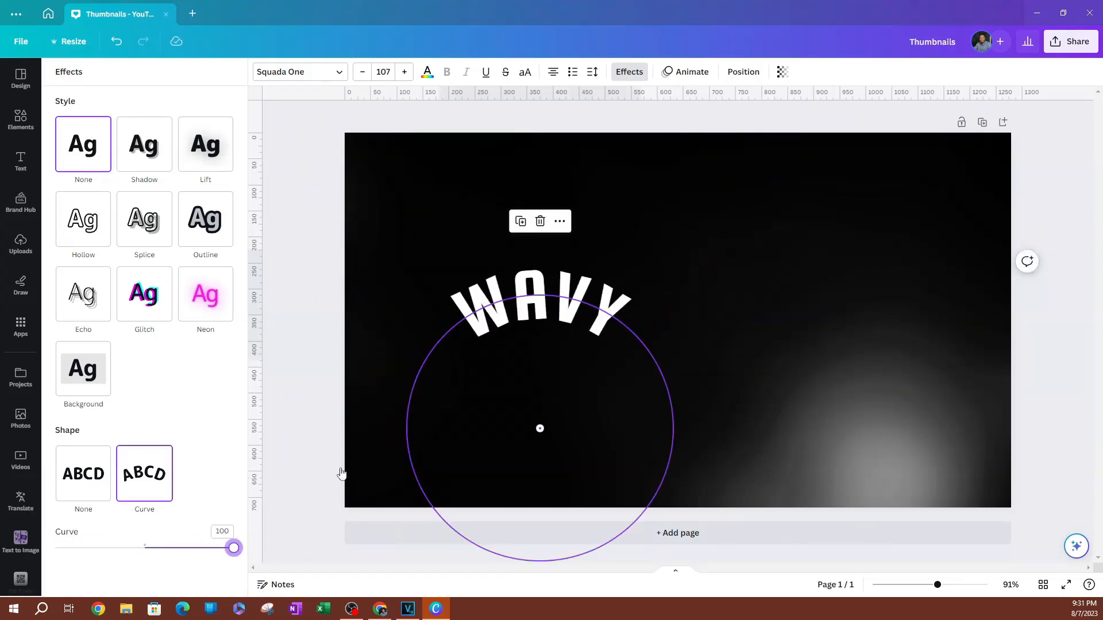
mouse_move(540, 296)
mouse_down()
mouse_move(475, 333)
mouse_move(473, 312)
mouse_up()
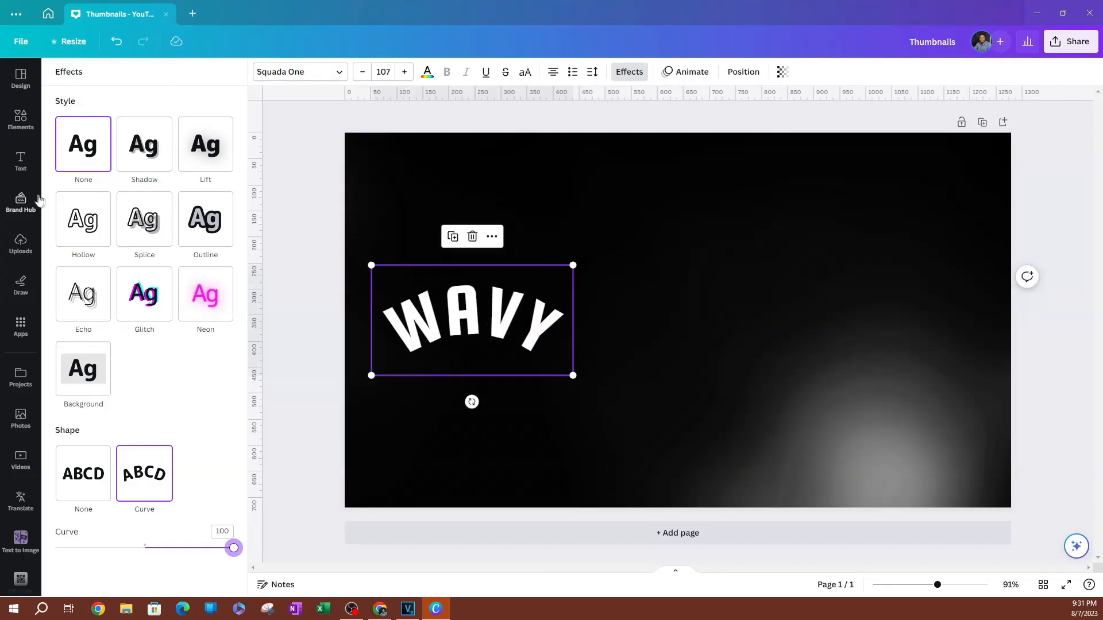
Add a brand-style title reading TEXT and move it to the lower right of the curved WAVY text
click(30, 156)
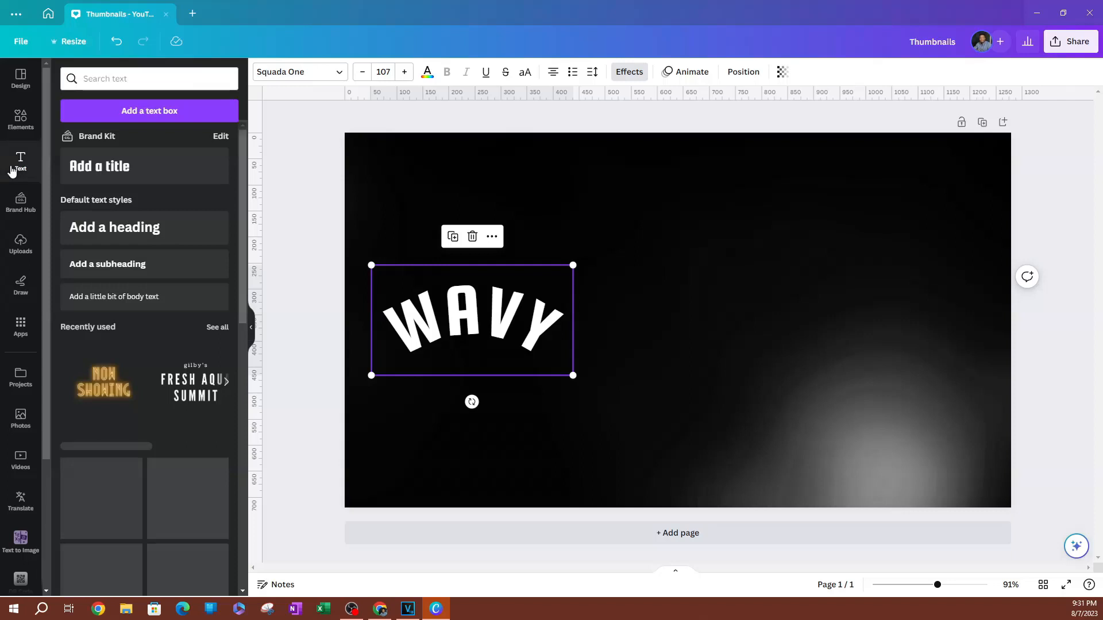
click(130, 176)
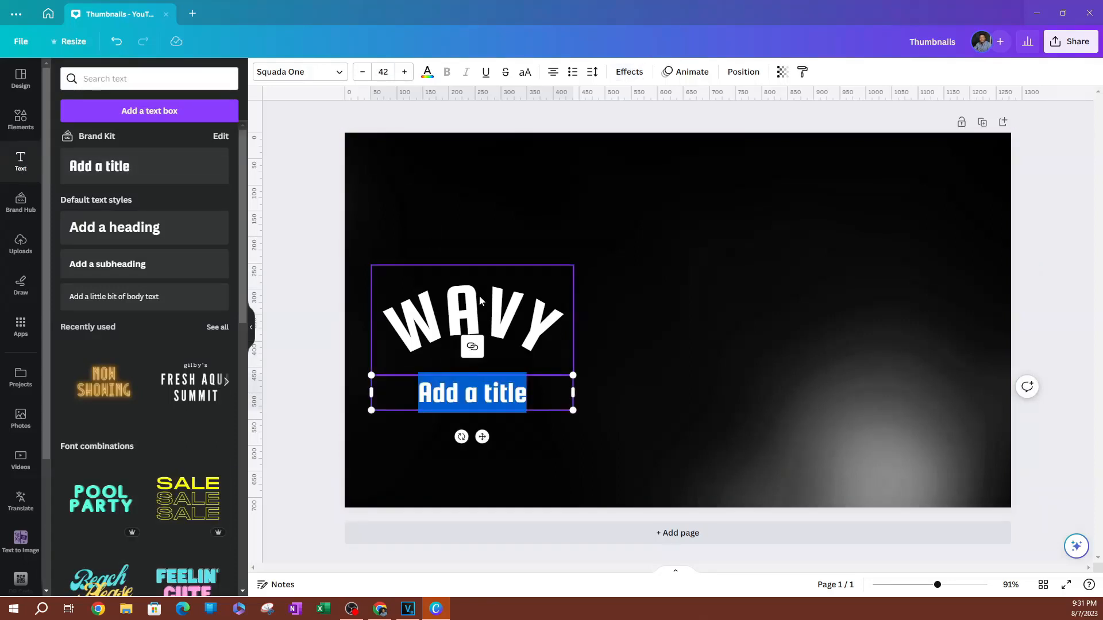
text(TE)
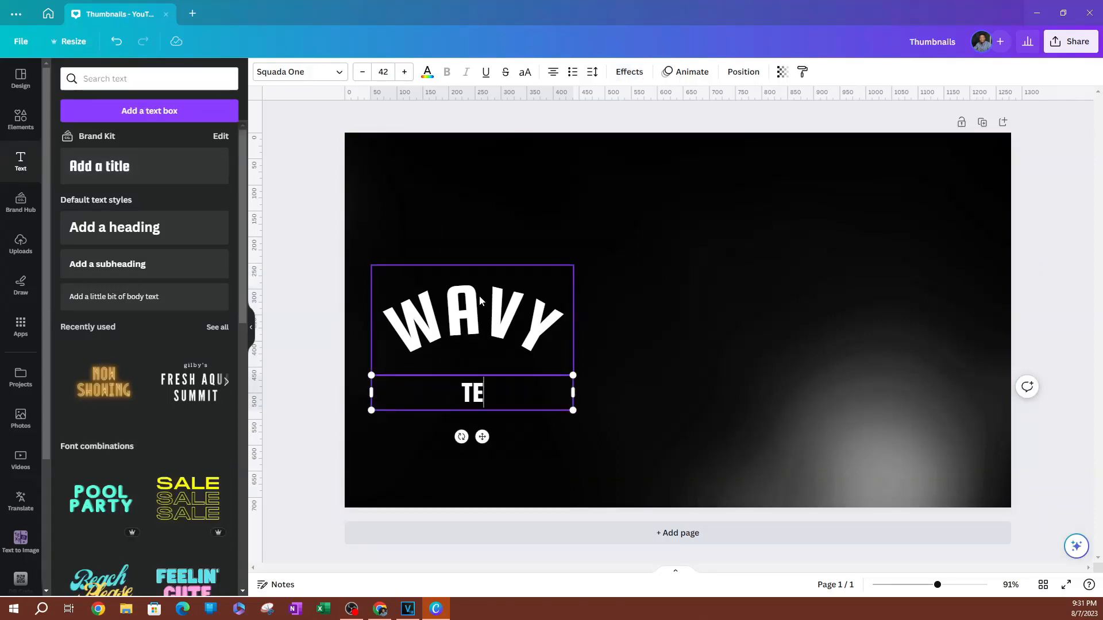
text(XT)
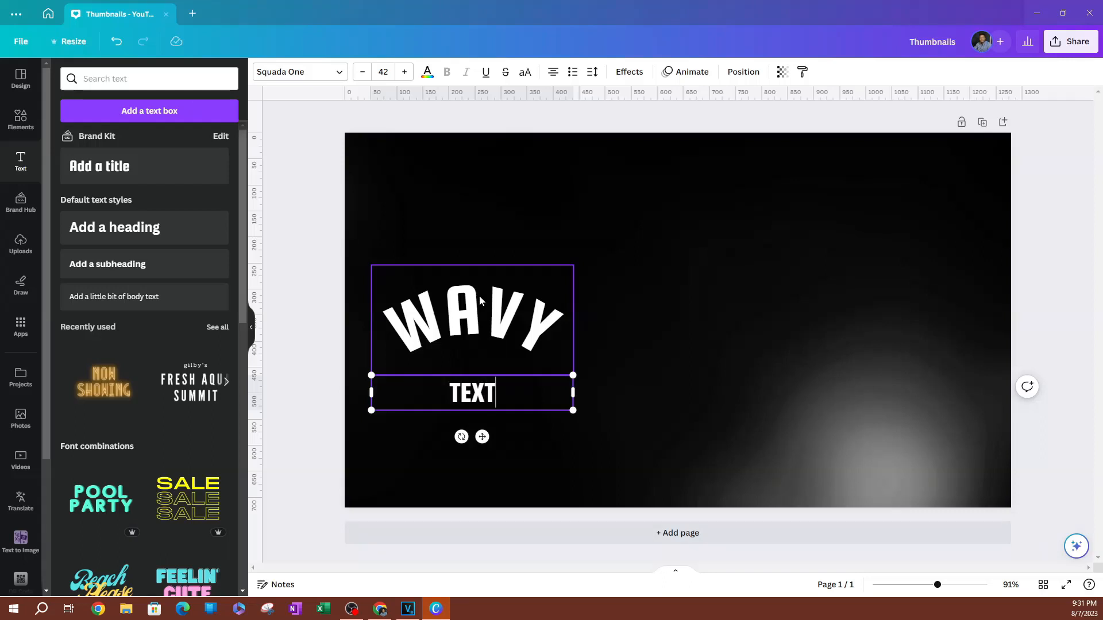
click(602, 436)
drag(537, 395, 631, 367)
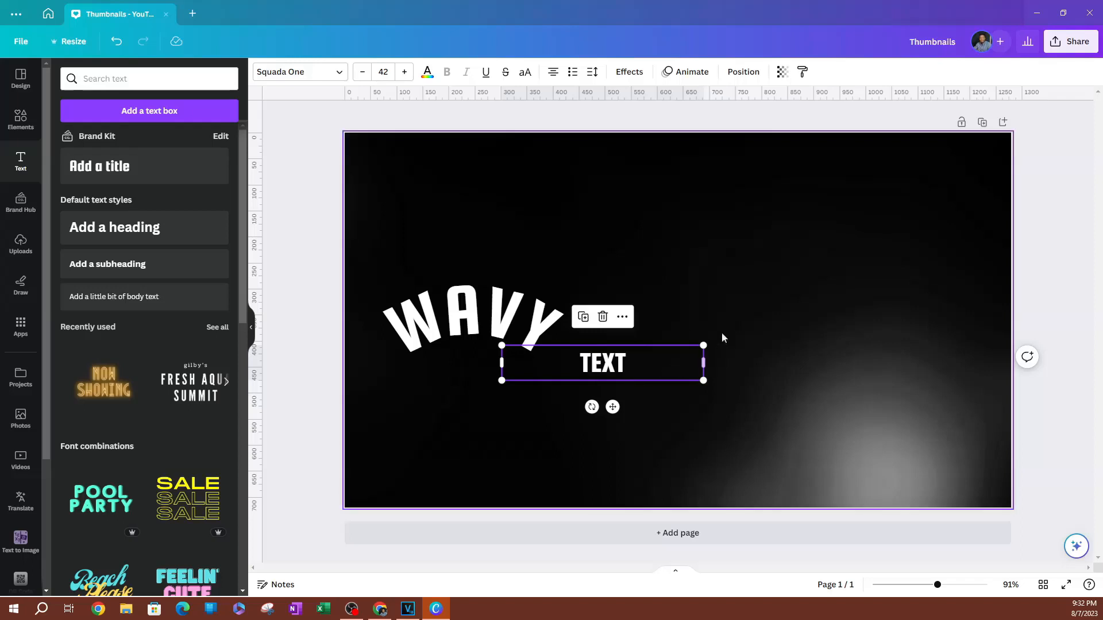
Delete the separate TEXT title beside the curved WAVY text
double_click(458, 319)
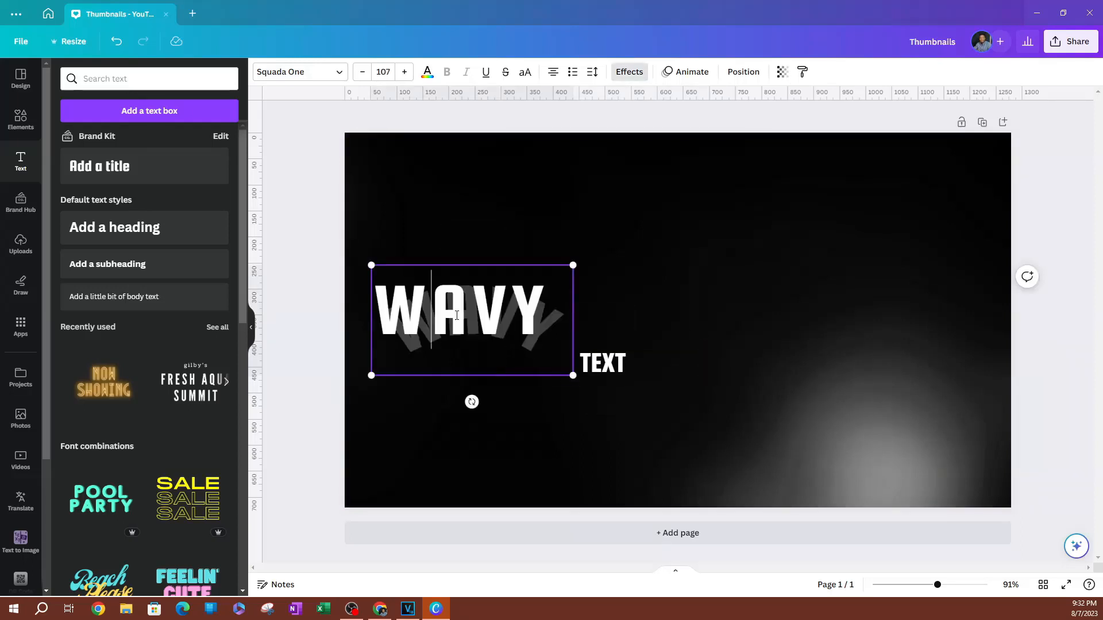
click(689, 373)
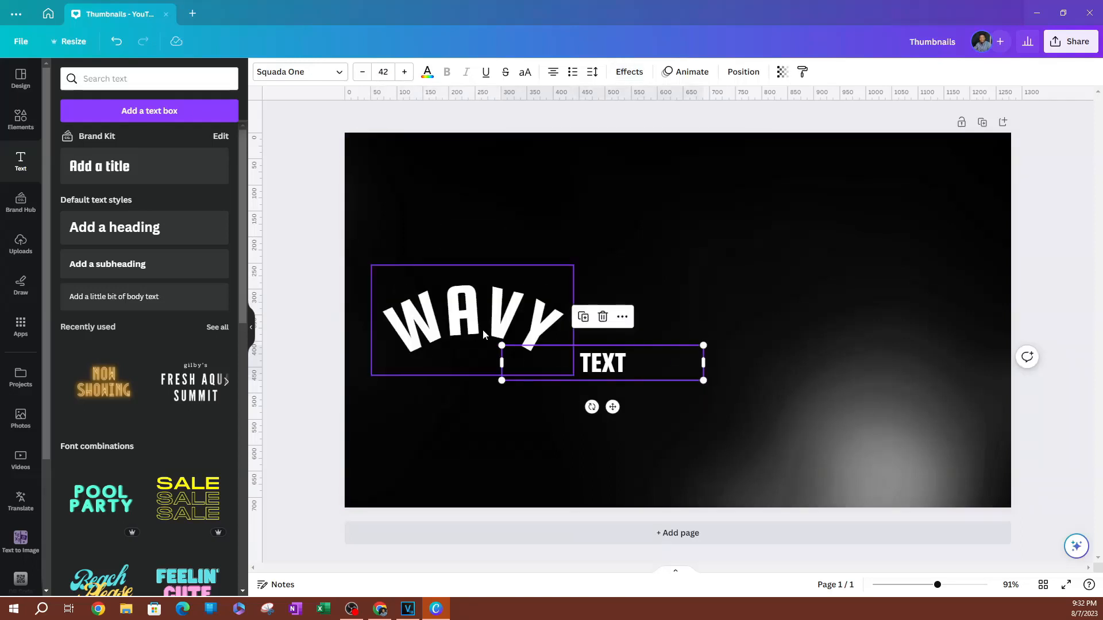
click(648, 368)
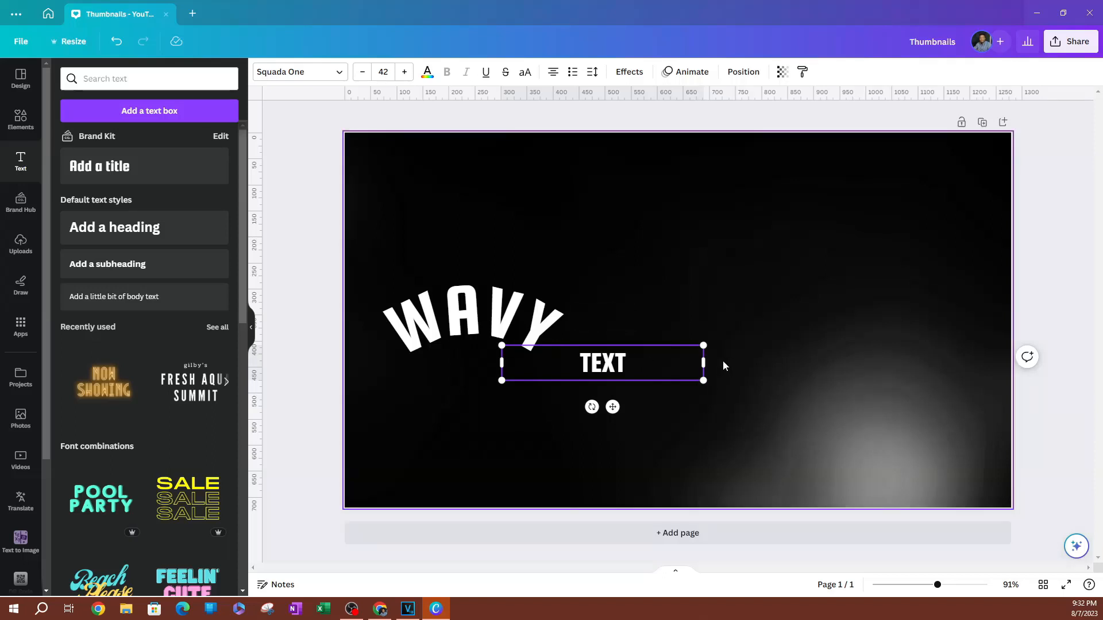
click(674, 388)
click(667, 361)
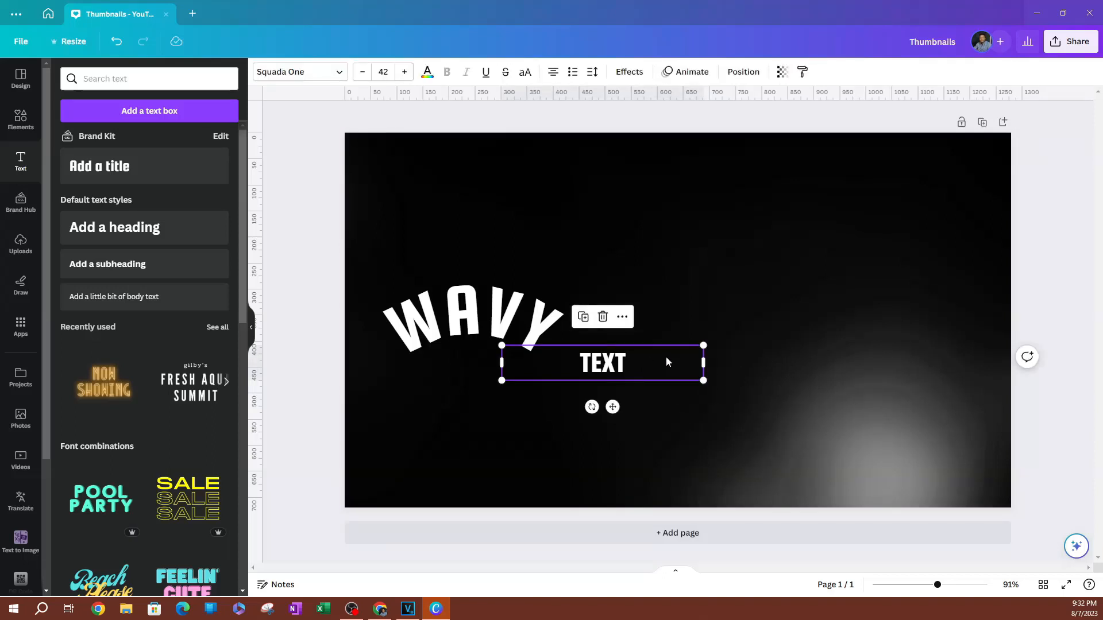
key(Delete)
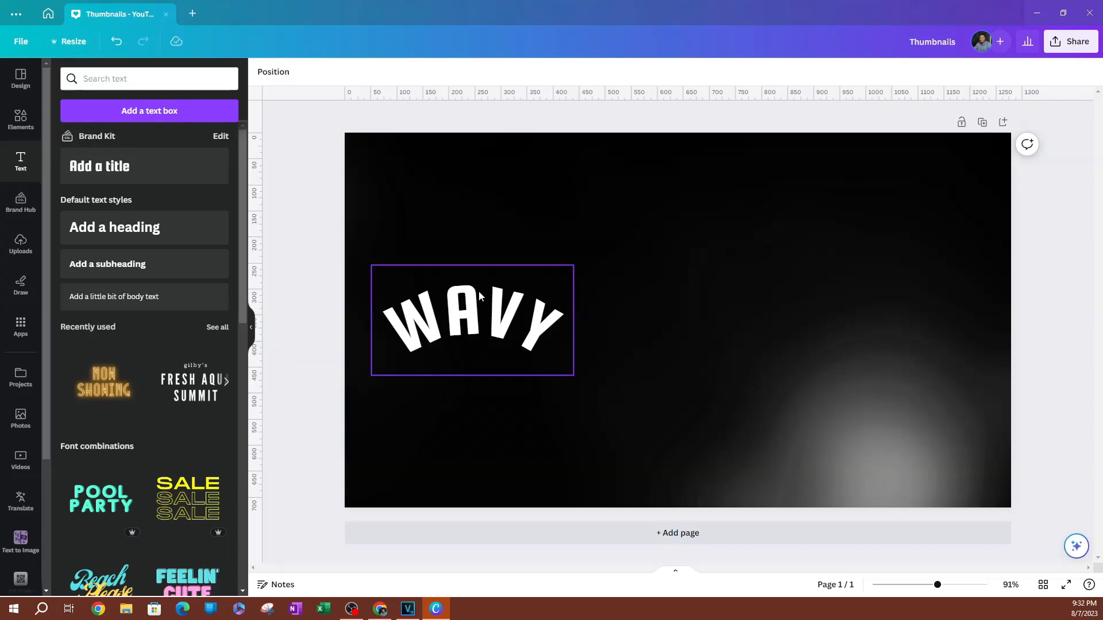
Duplicate the curved WAVY text and move the copy to the right of the original
click(453, 317)
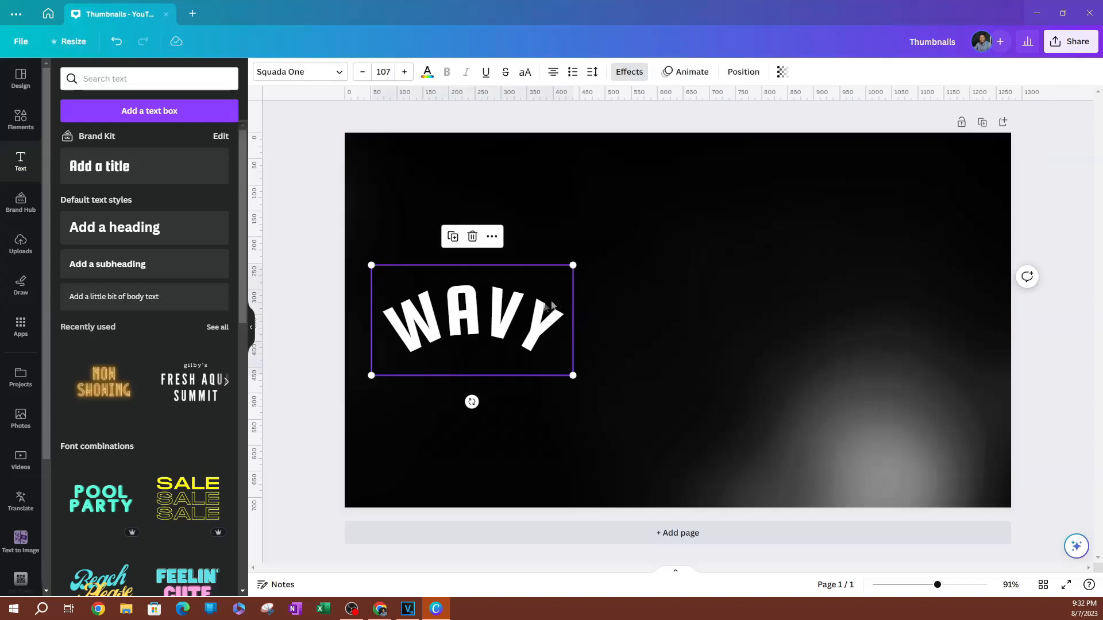
right_click(468, 301)
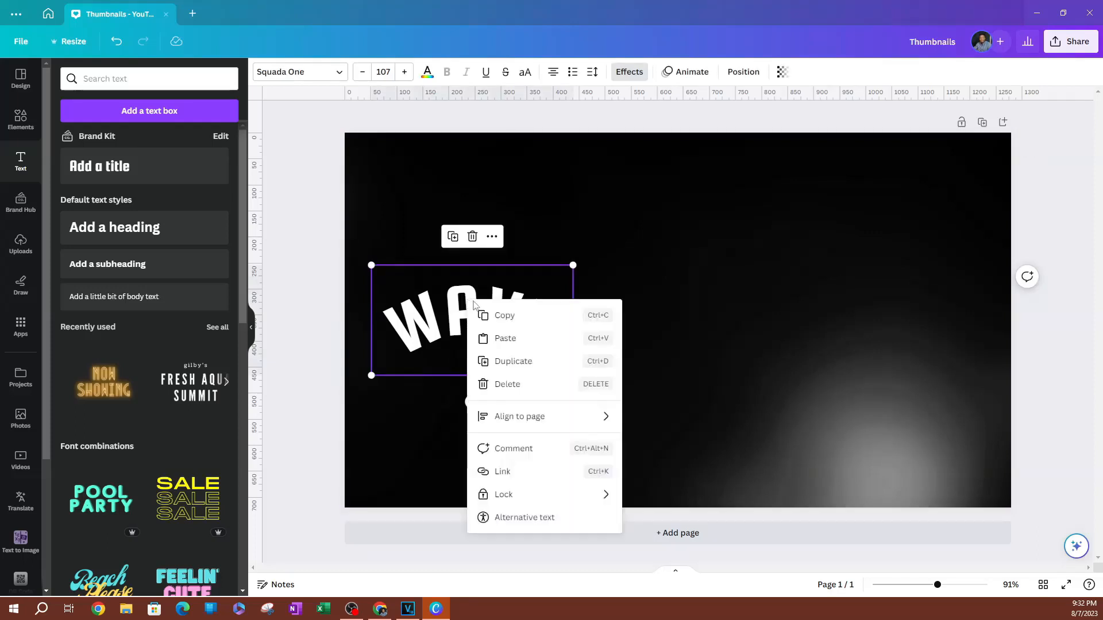
click(528, 370)
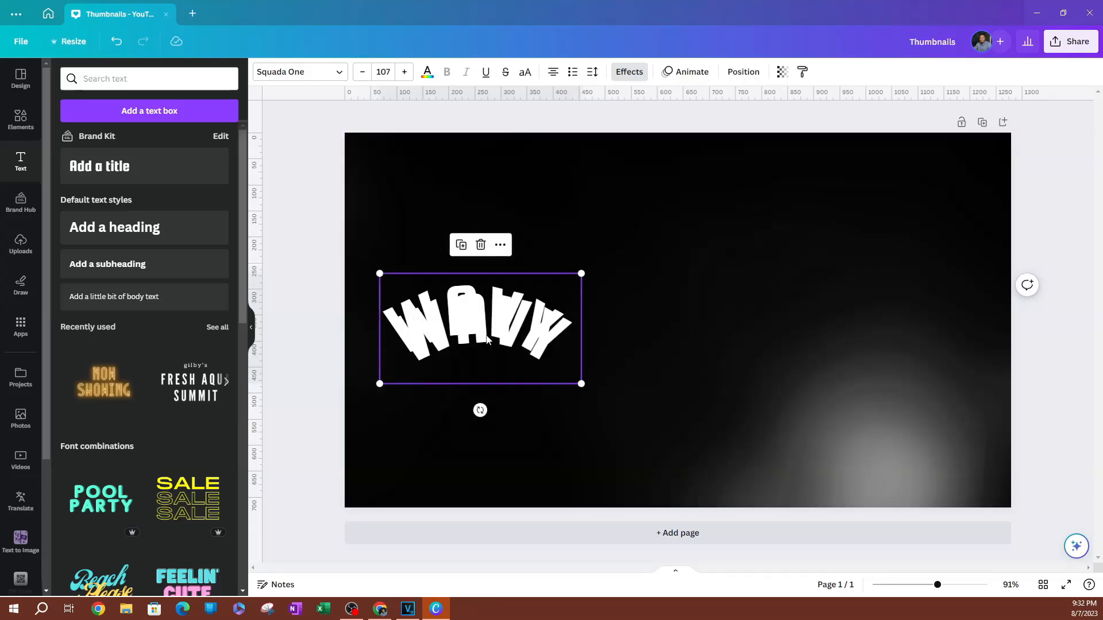
drag(476, 332, 641, 343)
Set the WAVY copy's curve to -100 and position it so it continues the wave from the first word
double_click(641, 342)
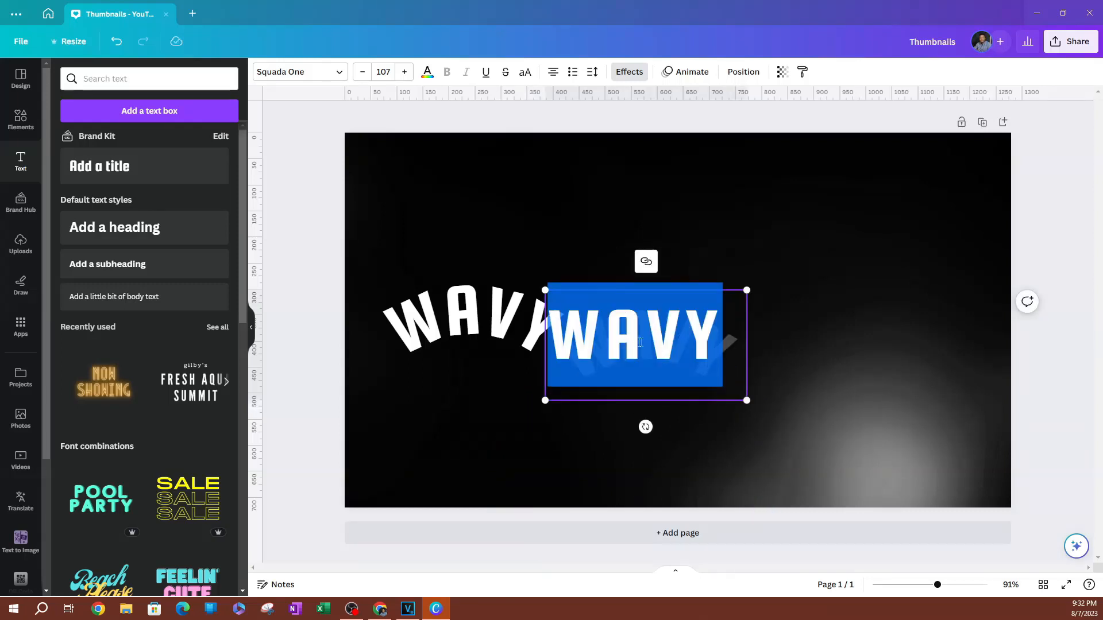
click(630, 71)
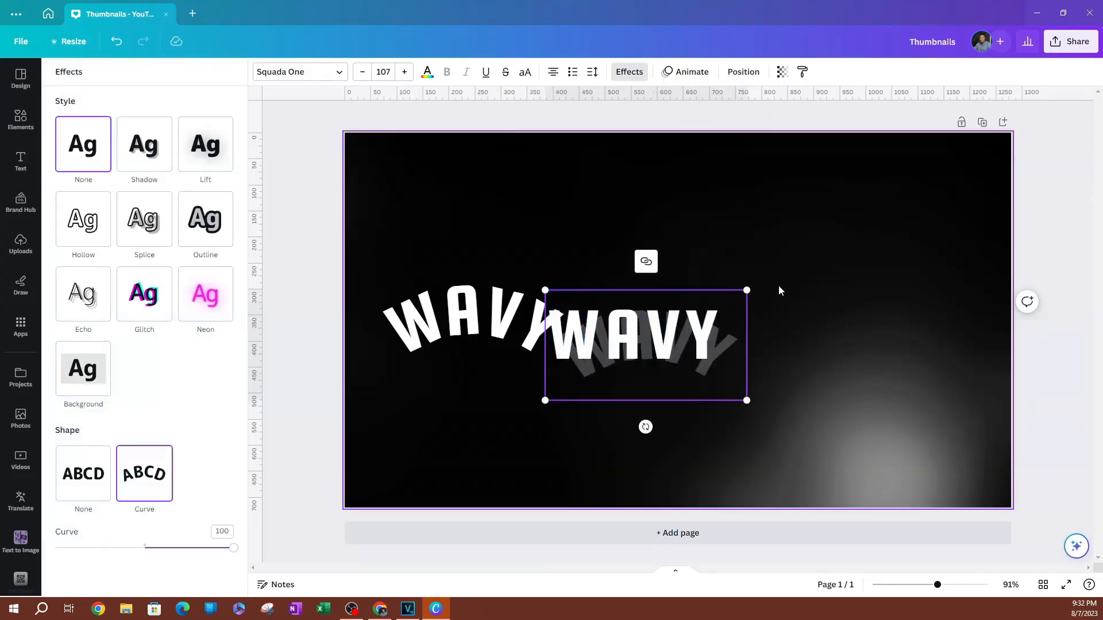
click(778, 287)
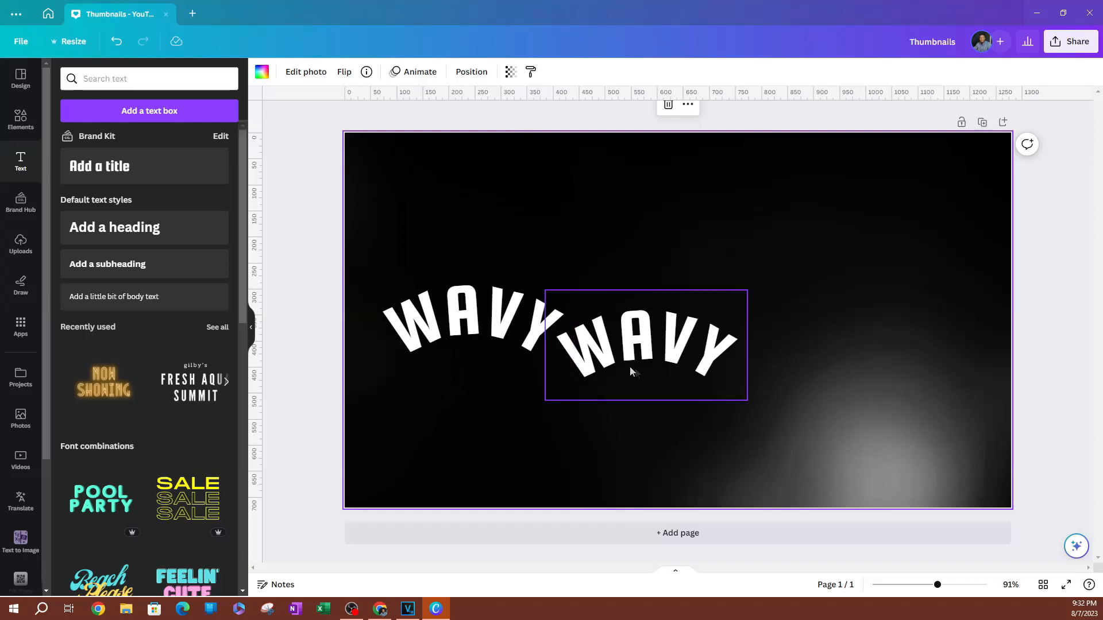
click(621, 353)
click(629, 71)
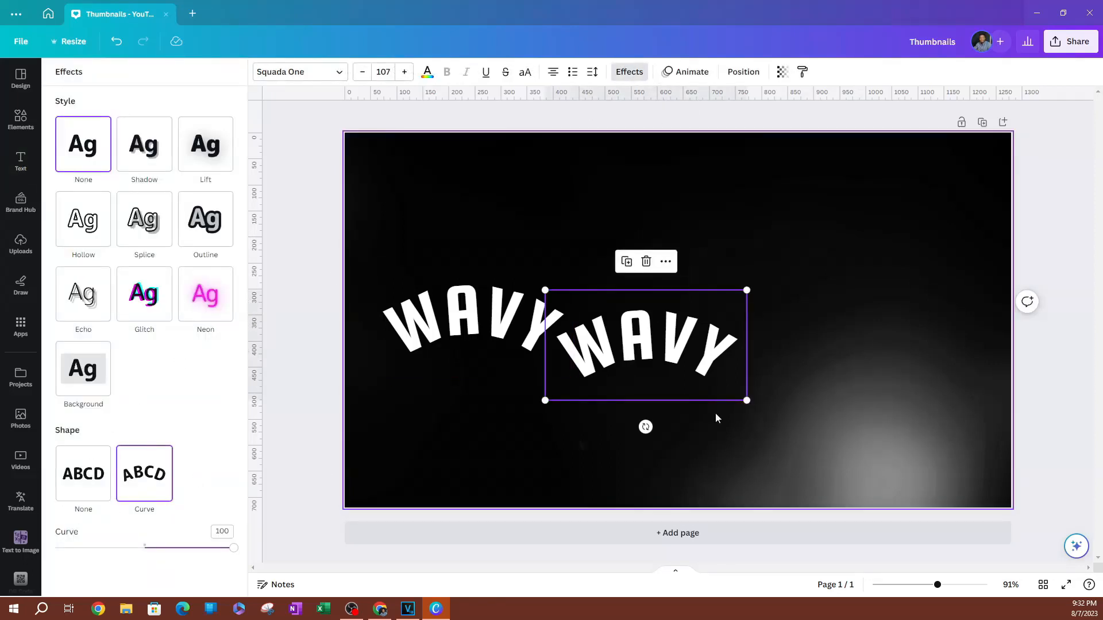
drag(230, 552, 5, 546)
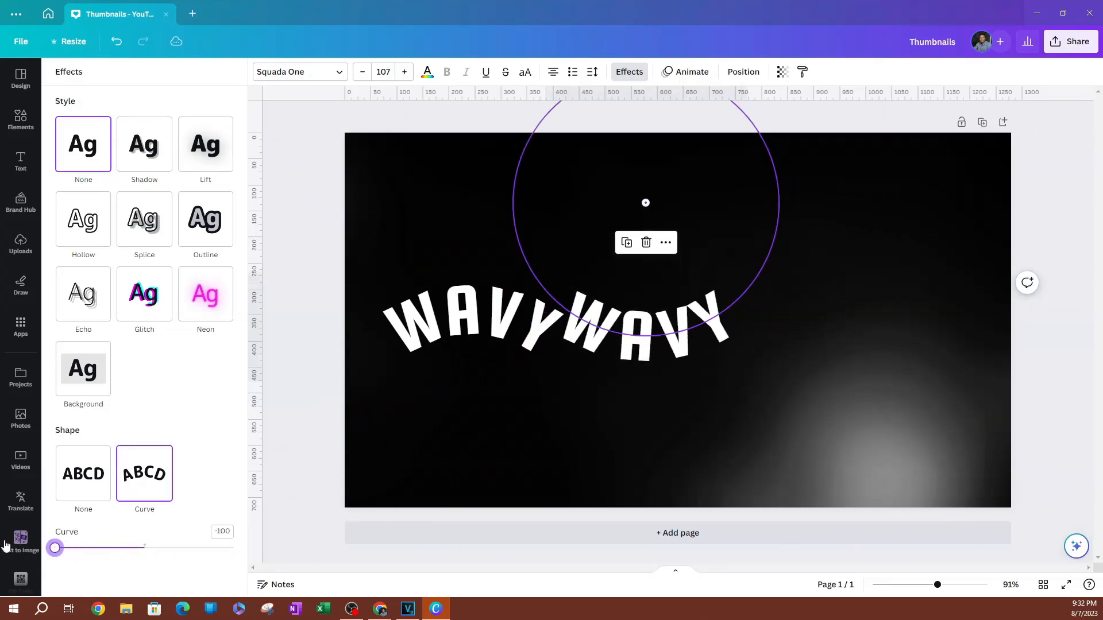
drag(607, 322, 596, 349)
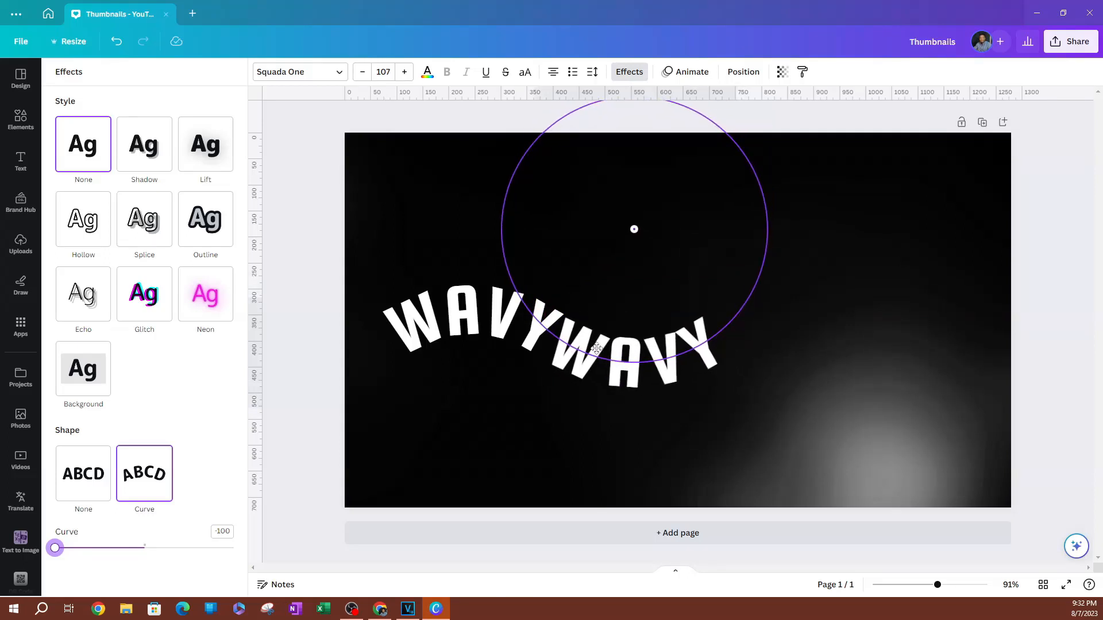
drag(596, 348, 600, 349)
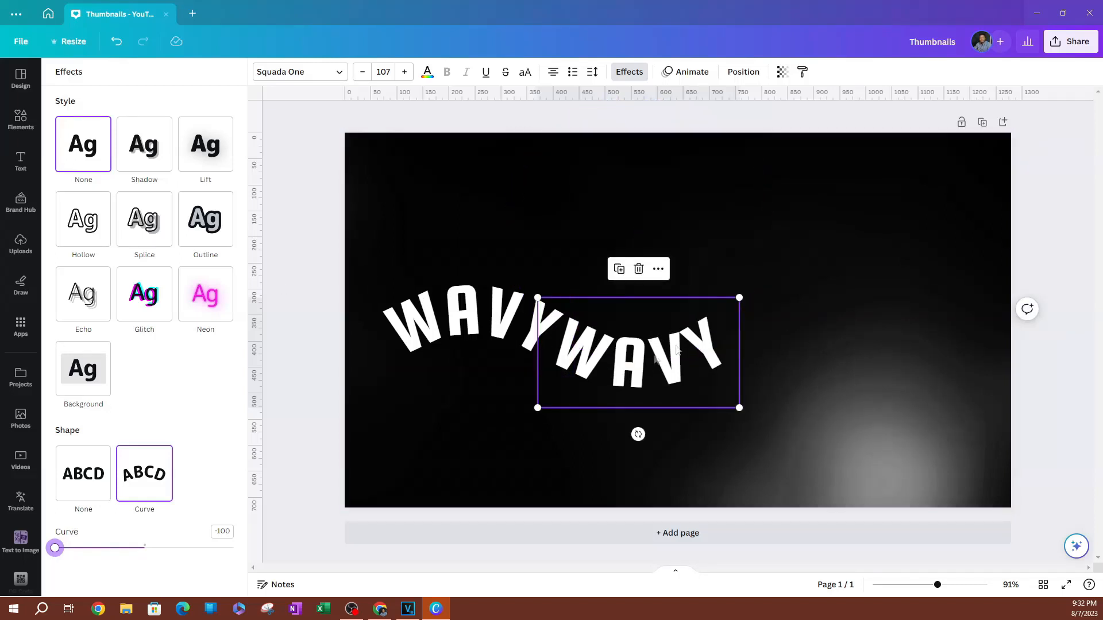
Replace the wording of the downward-curved WAVY copy with TEXT
double_click(622, 369)
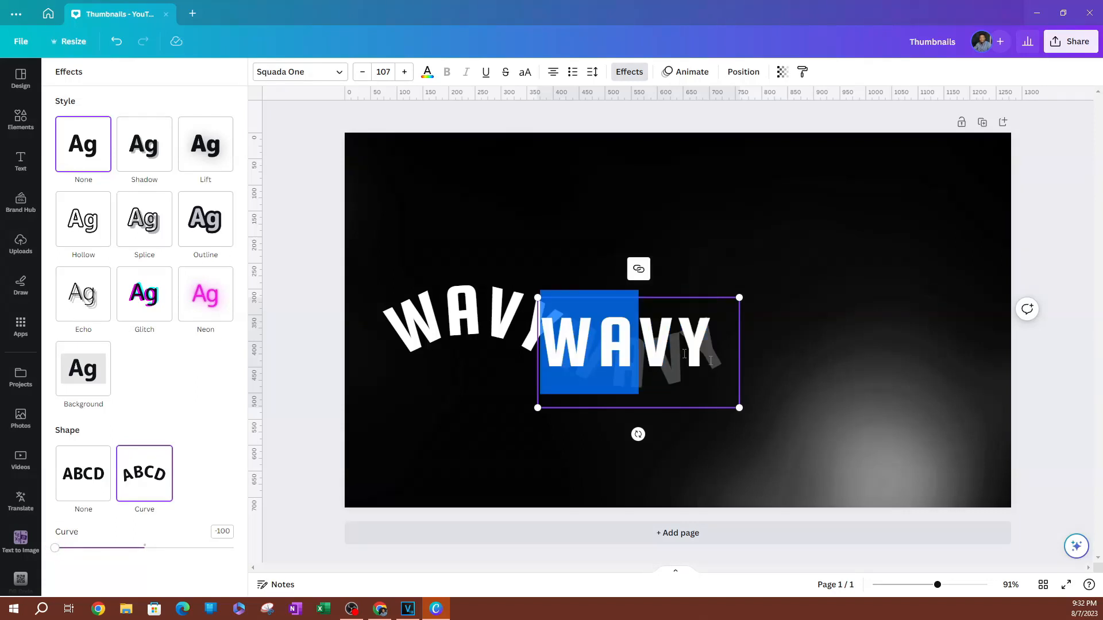
key(Escape)
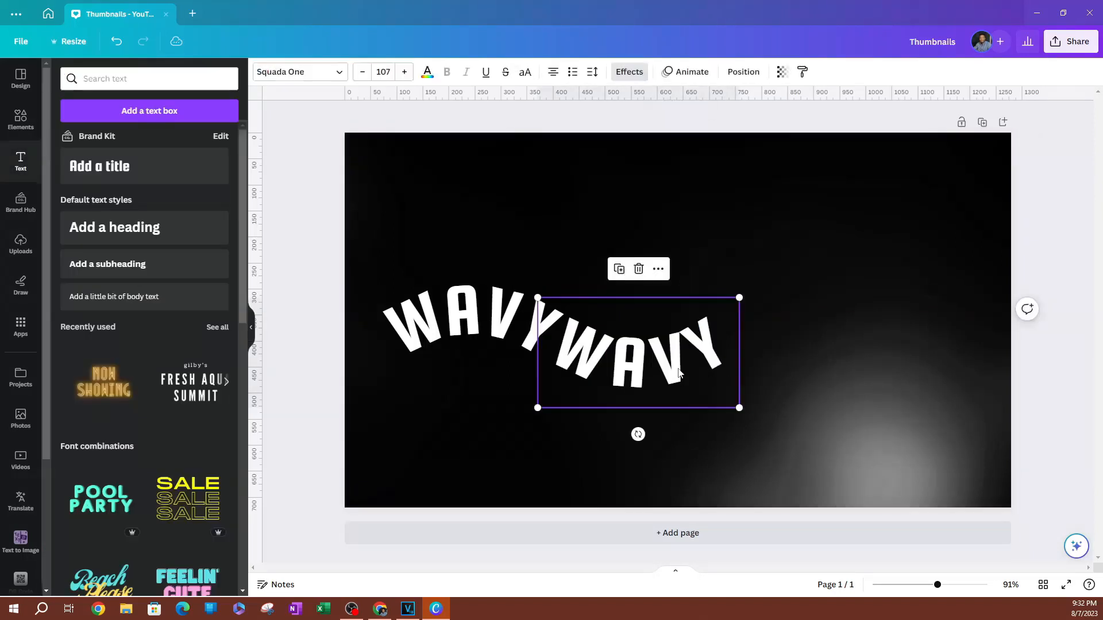
double_click(678, 372)
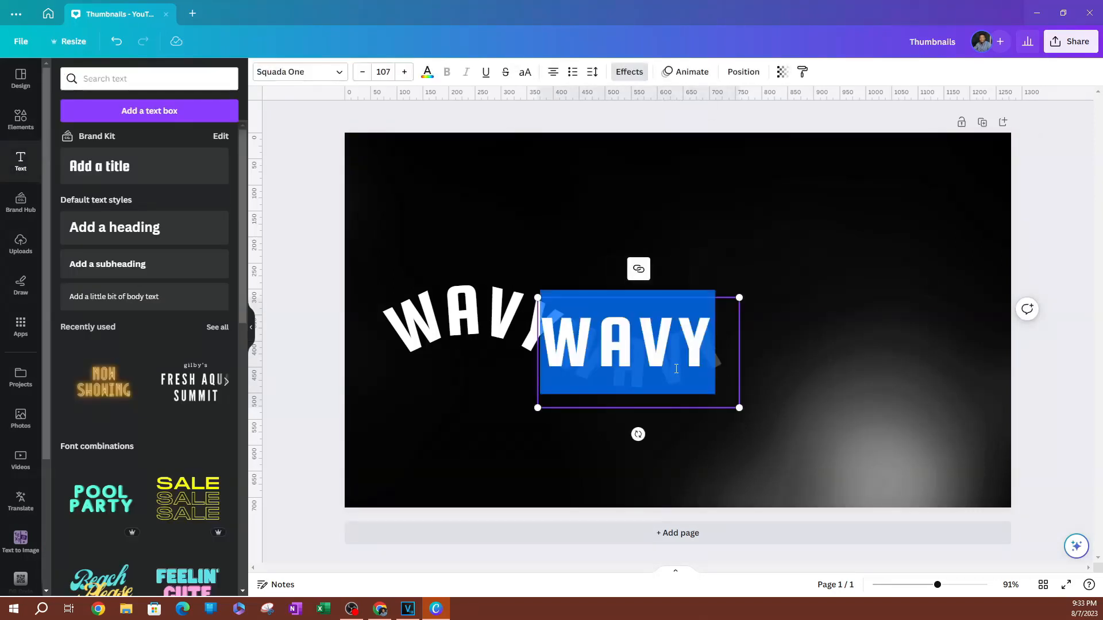
text(TEXT)
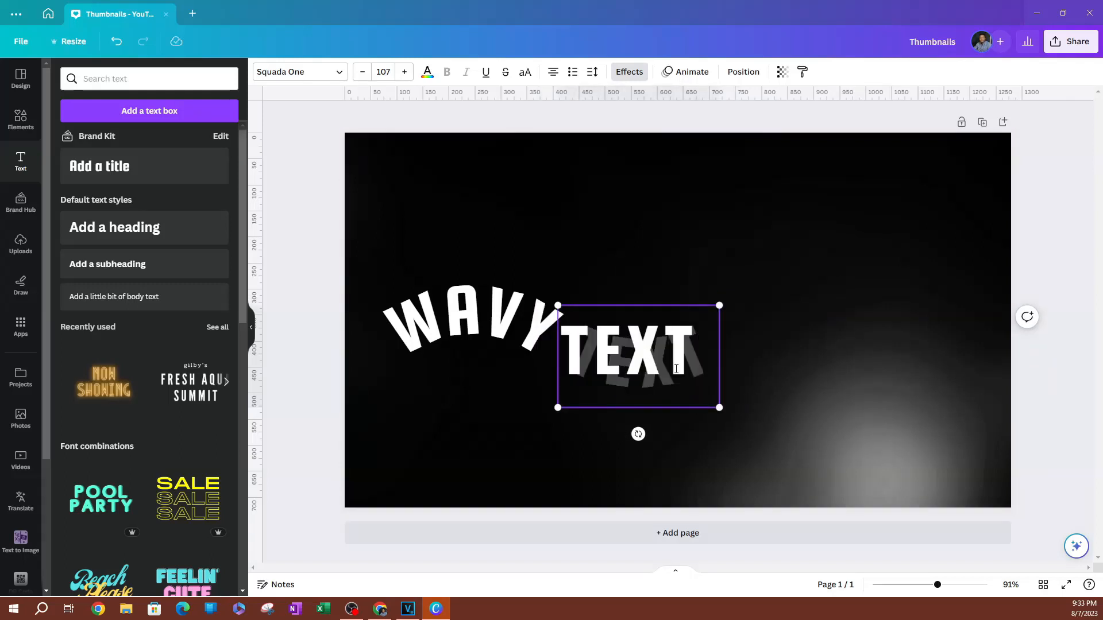
click(831, 391)
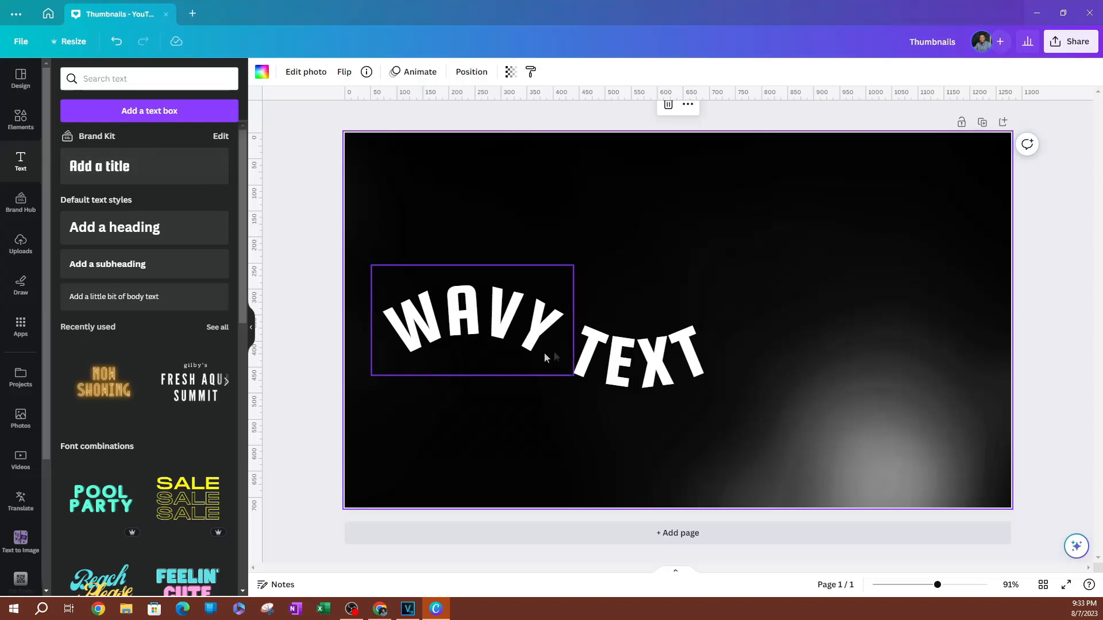
Duplicate the curved TEXT word and place the copy to its right, slightly higher
click(661, 367)
right_click(661, 366)
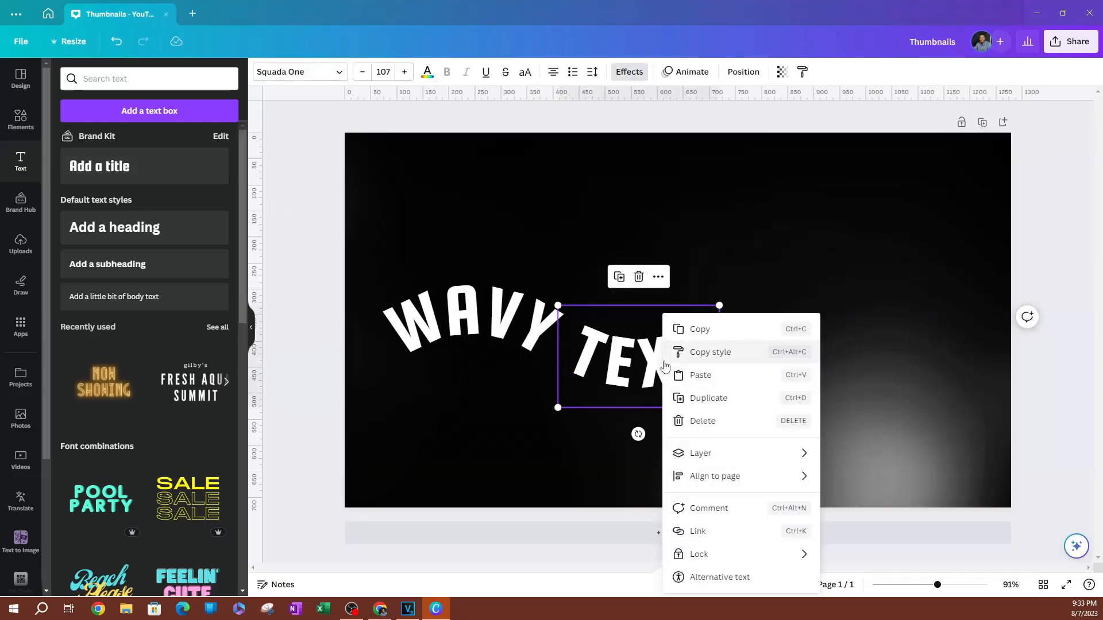
click(723, 406)
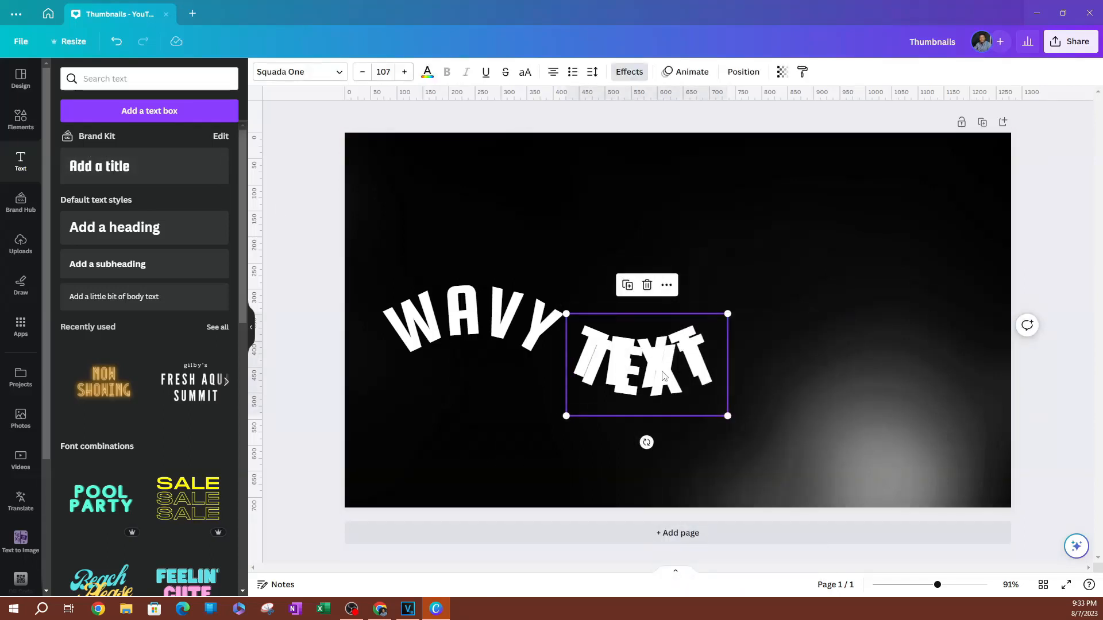
drag(662, 373, 792, 344)
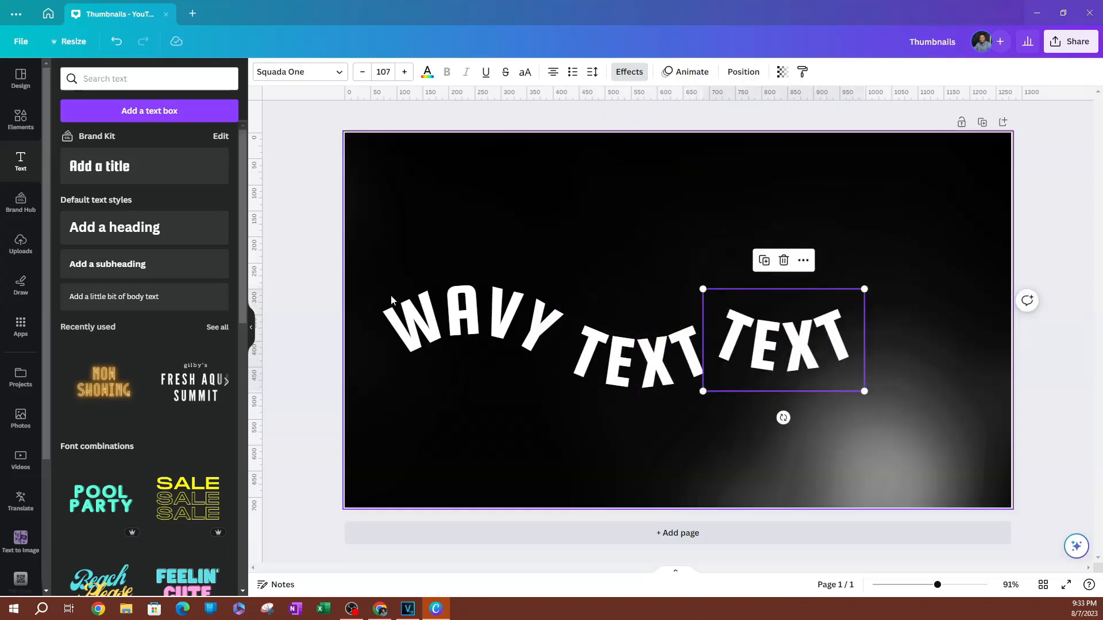
Set the curve of the second TEXT word to 100
click(630, 71)
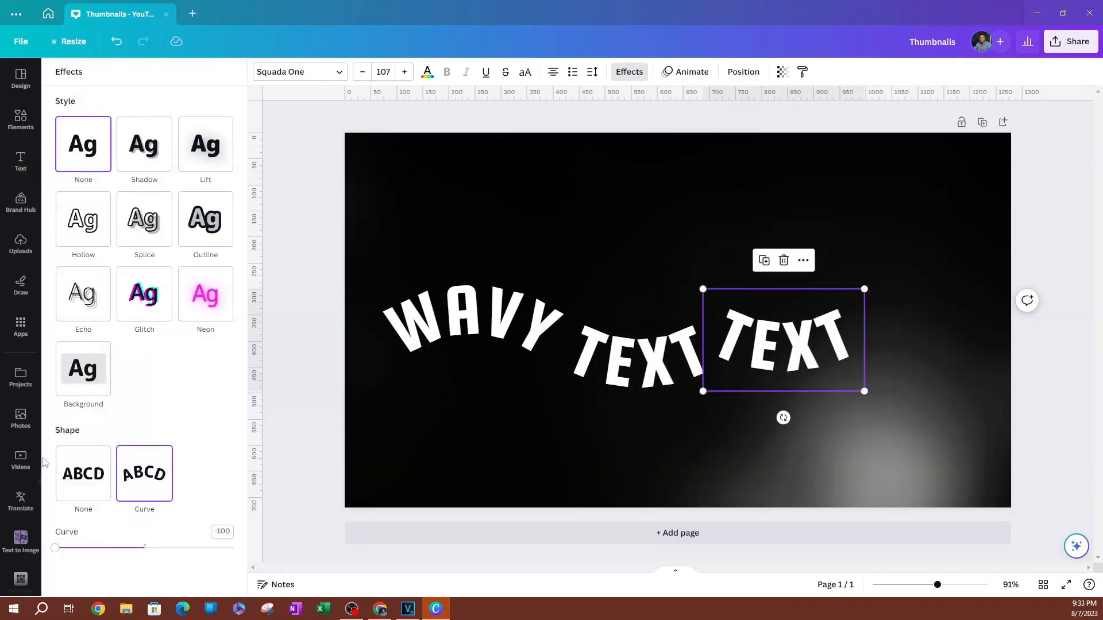
click(161, 478)
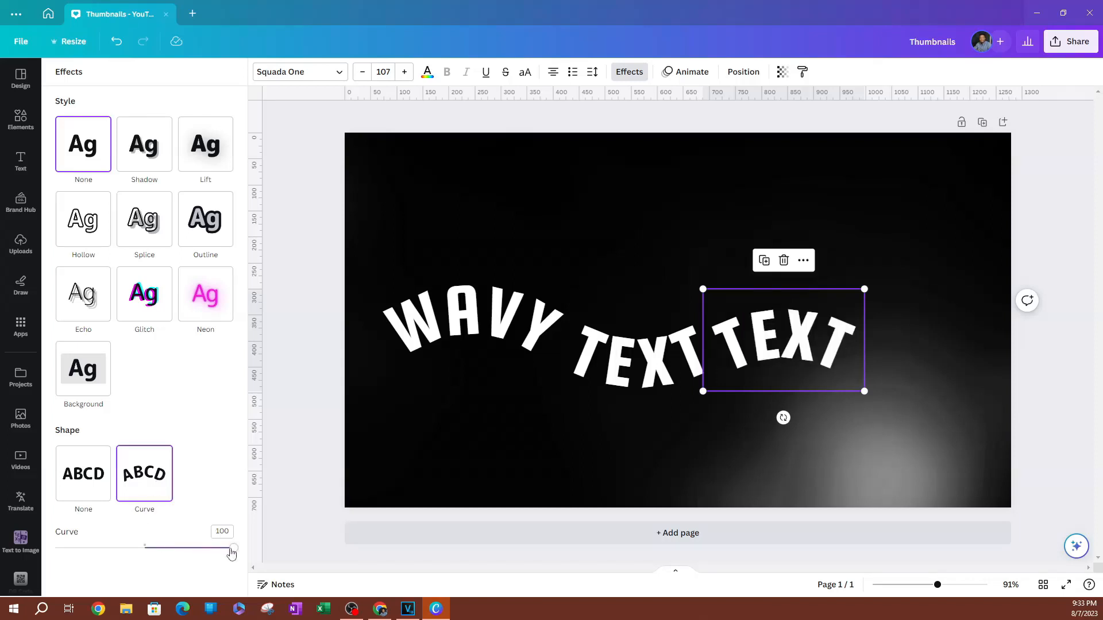
drag(231, 552, 350, 534)
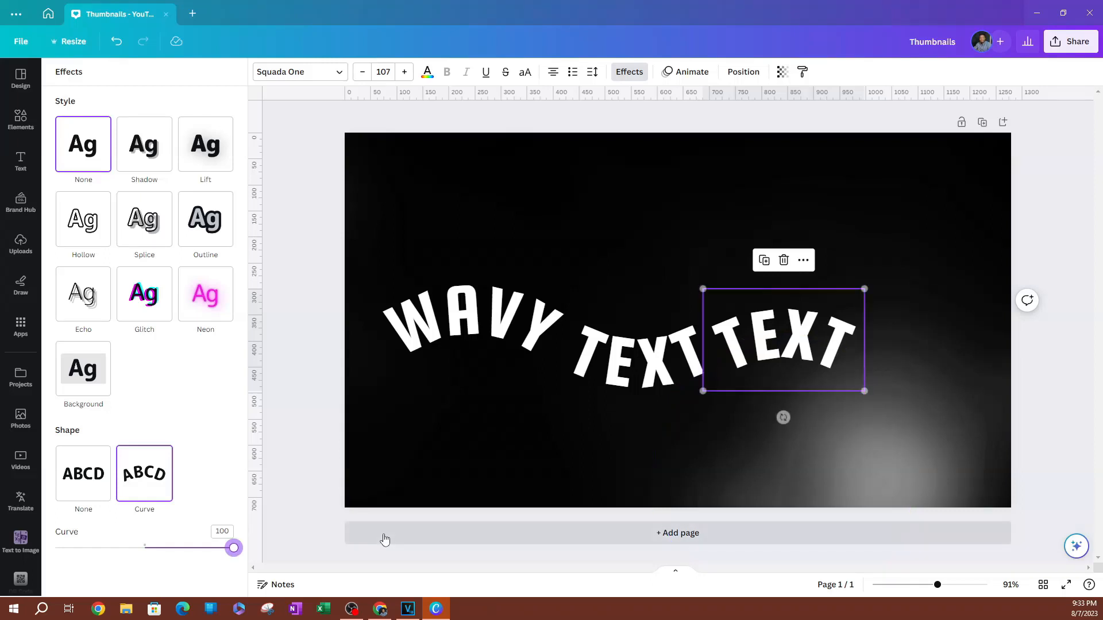
Replace the wording of the rightmost TEXT copy with EFFECT
double_click(813, 319)
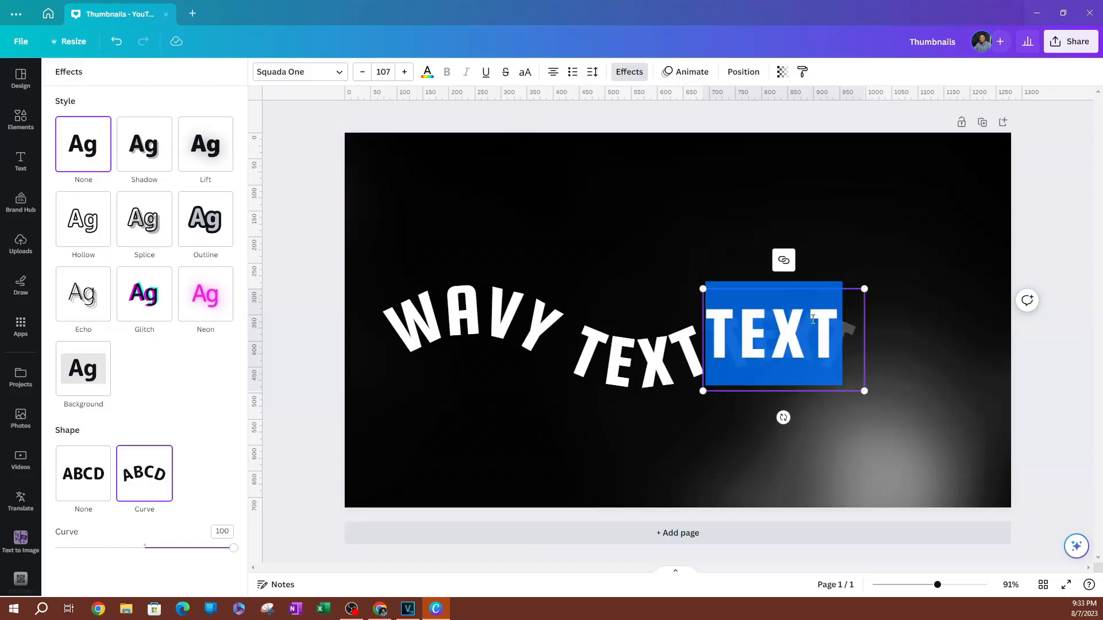
text(EFFE)
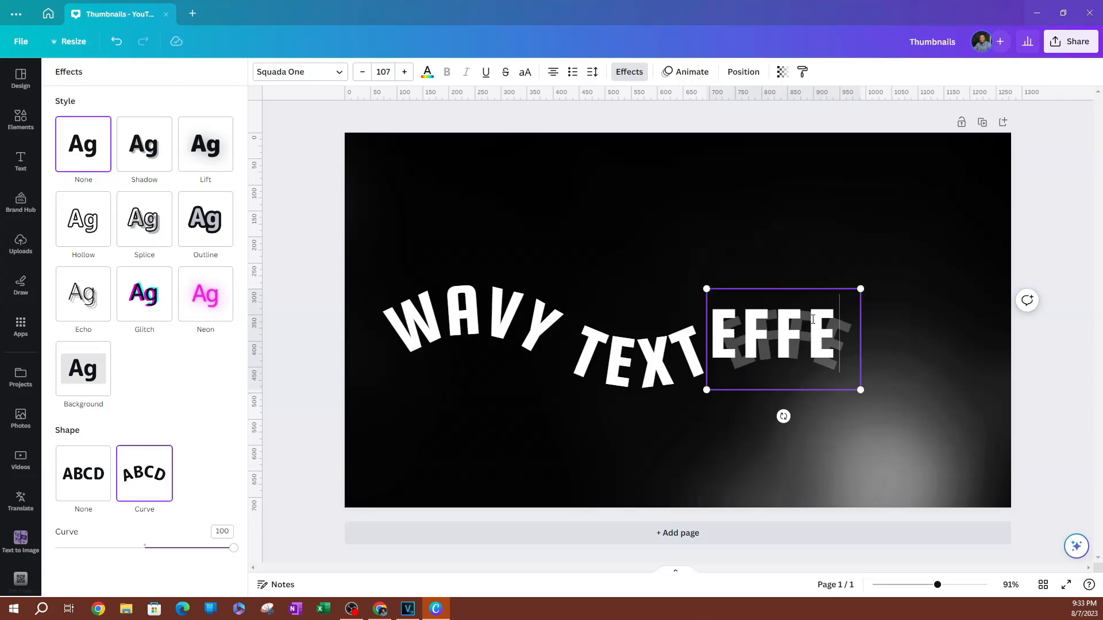
text(CT)
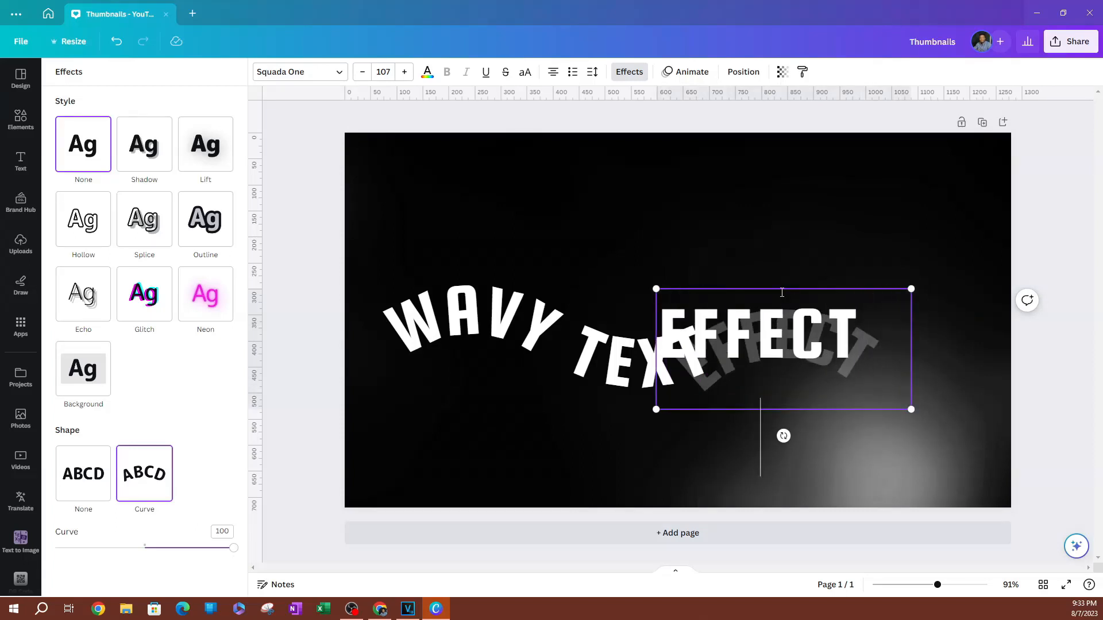
click(745, 203)
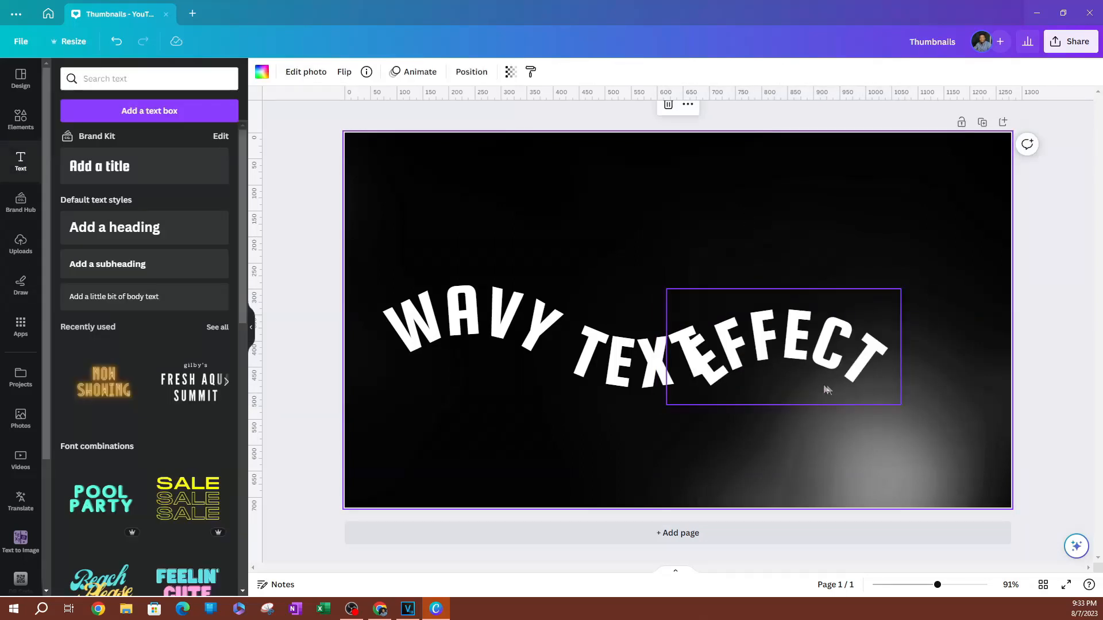
Reposition the EFFECT and TEXT words so that all three words join in one continuous wave
click(845, 355)
drag(845, 356, 836, 329)
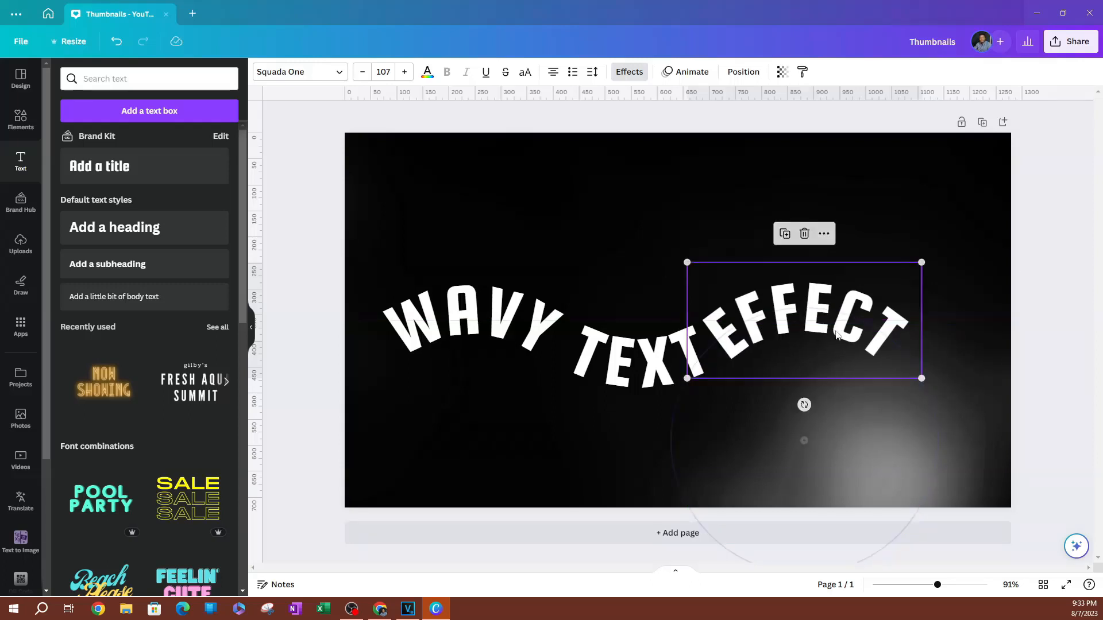
drag(631, 361, 621, 356)
click(767, 326)
drag(766, 326, 756, 323)
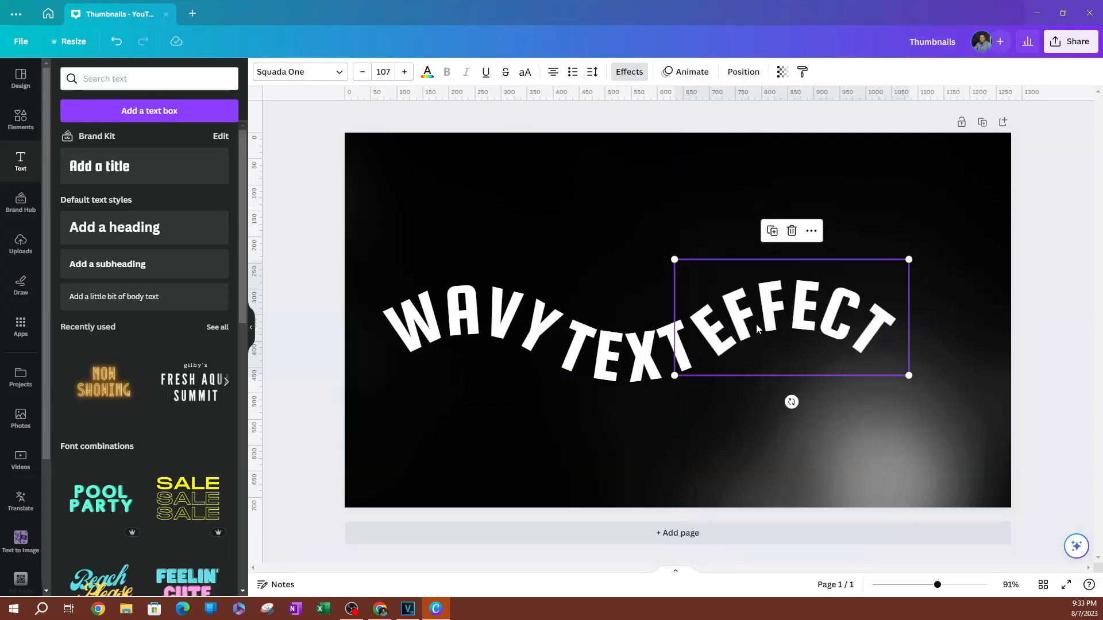
click(464, 472)
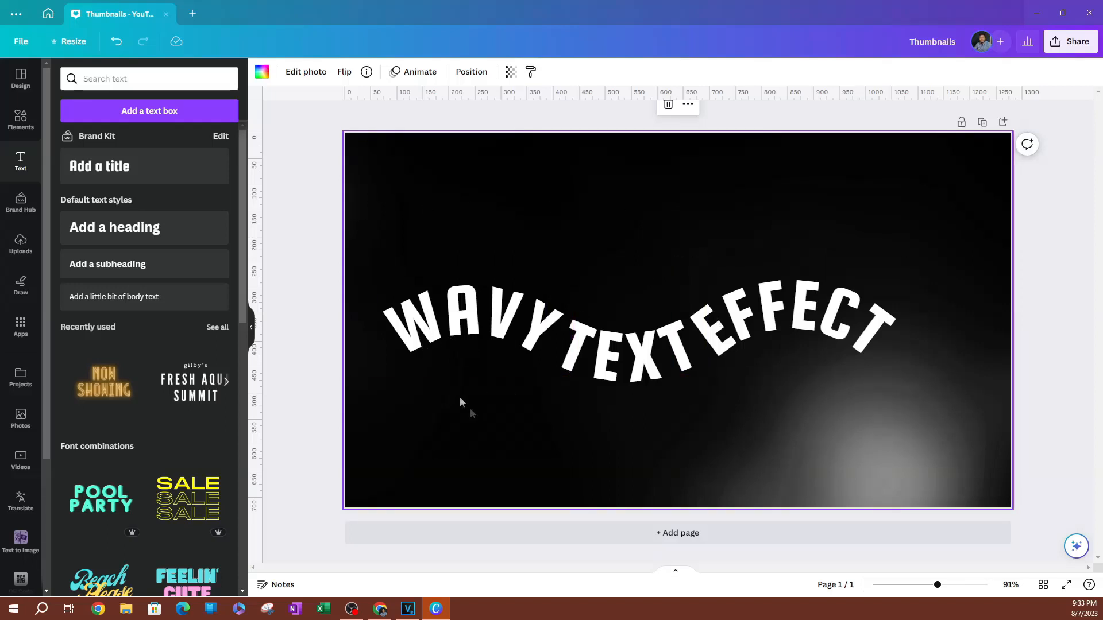
Group the three curved words, move the group higher on the page, and enlarge it to font size 117
mouse_move(388, 195)
mouse_down()
mouse_move(611, 320)
mouse_move(820, 339)
mouse_move(886, 392)
mouse_up()
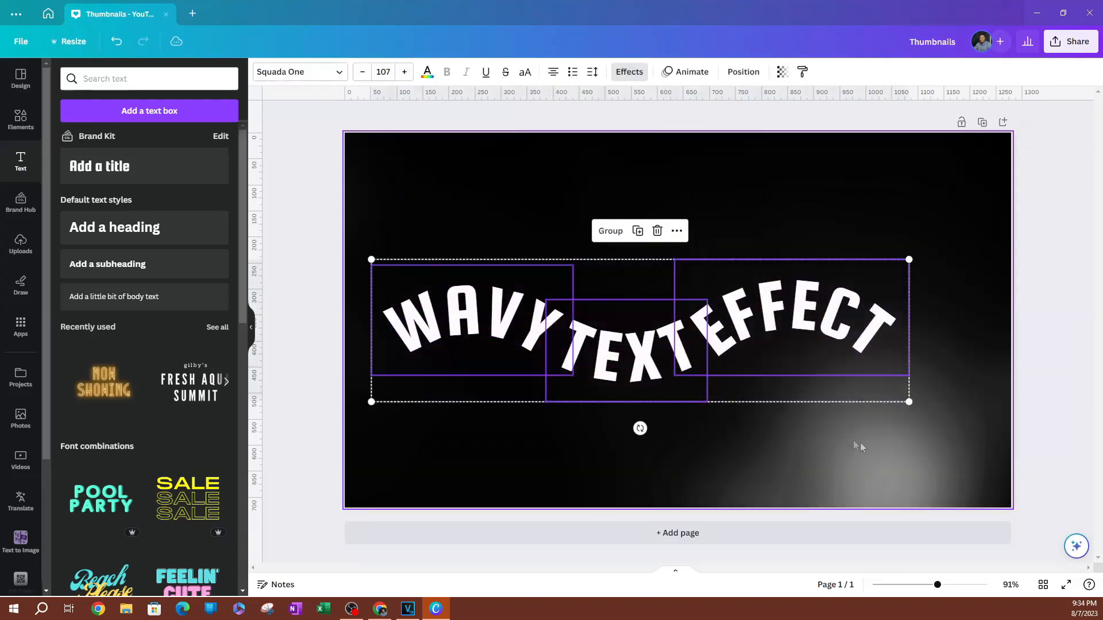
click(614, 232)
mouse_move(677, 362)
mouse_down()
mouse_move(712, 410)
mouse_move(709, 270)
mouse_move(708, 323)
mouse_move(691, 328)
mouse_move(683, 316)
mouse_move(697, 311)
mouse_move(699, 292)
mouse_up()
mouse_move(927, 204)
mouse_down()
mouse_move(746, 285)
mouse_move(930, 236)
mouse_move(1017, 246)
mouse_move(995, 252)
mouse_up()
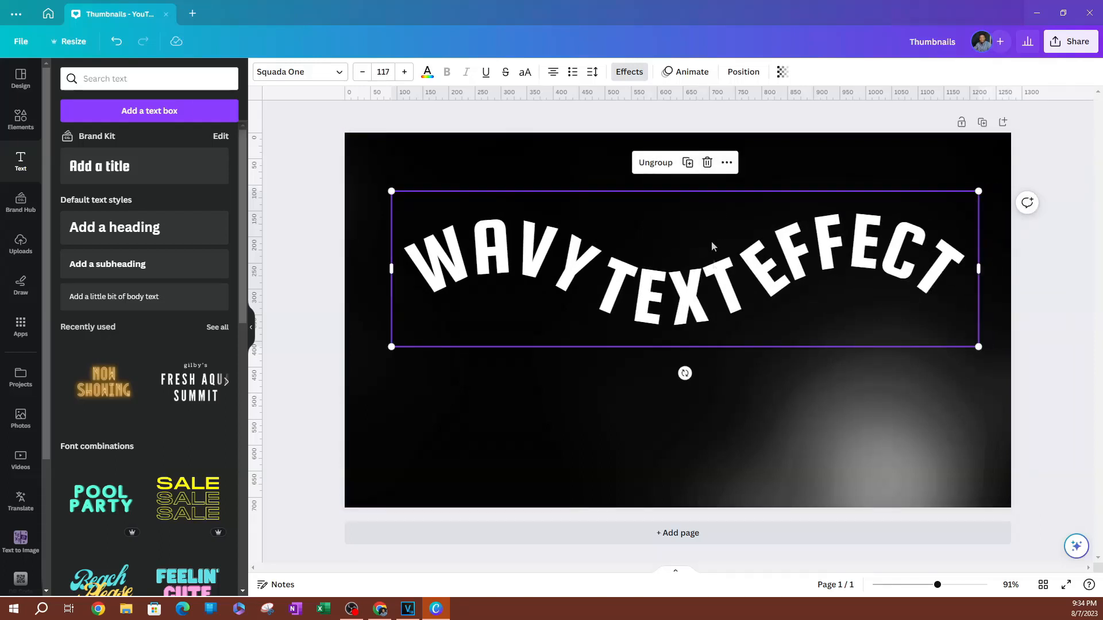
Move the grouped wavy text down and slightly left on the page
mouse_move(708, 233)
mouse_down()
mouse_move(690, 282)
mouse_move(645, 325)
mouse_up()
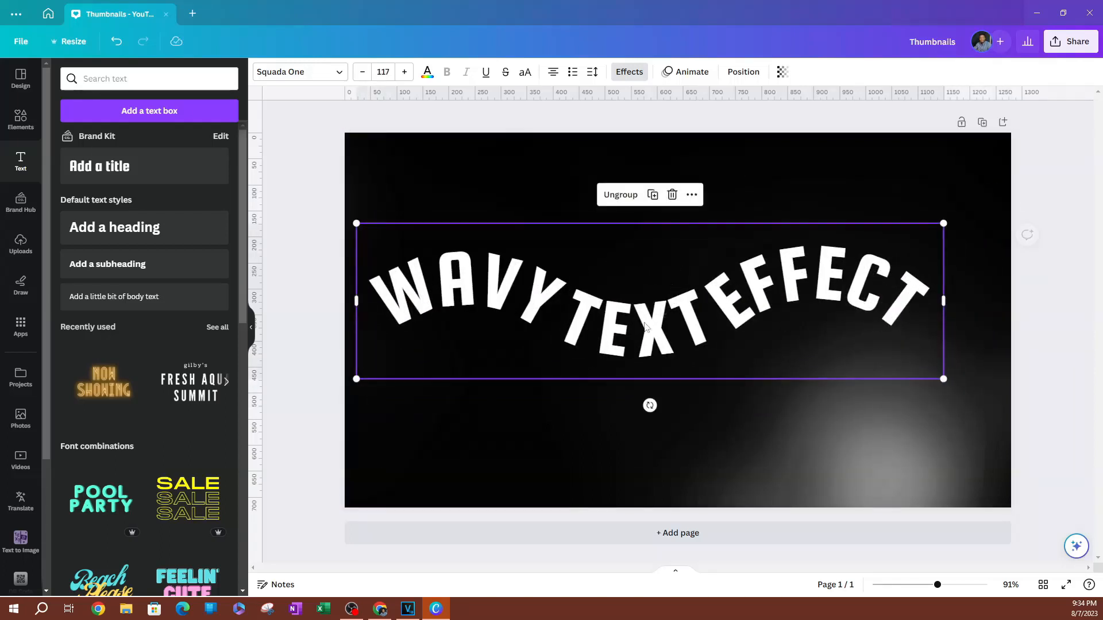
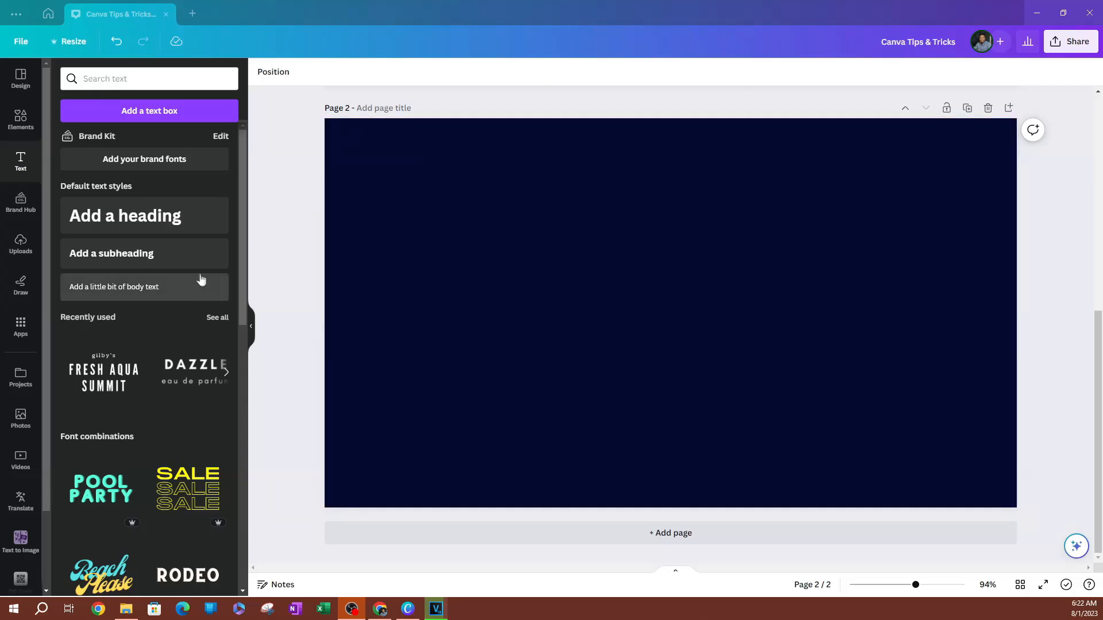
Add a text box reading TYPEWRITER to the blank dark blue page 2
click(20, 161)
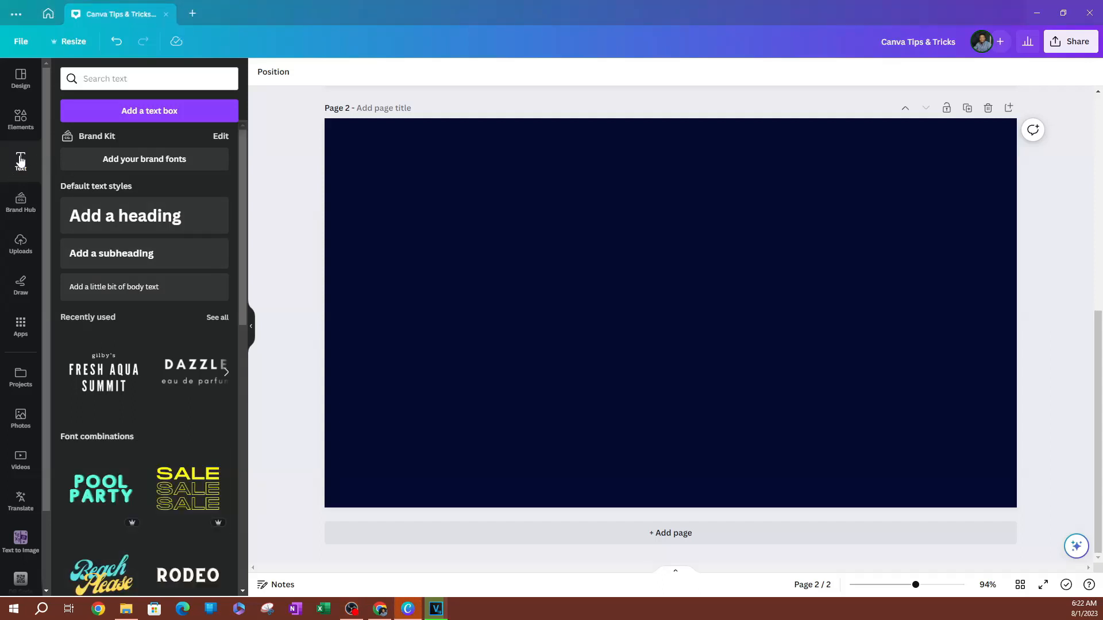
click(150, 113)
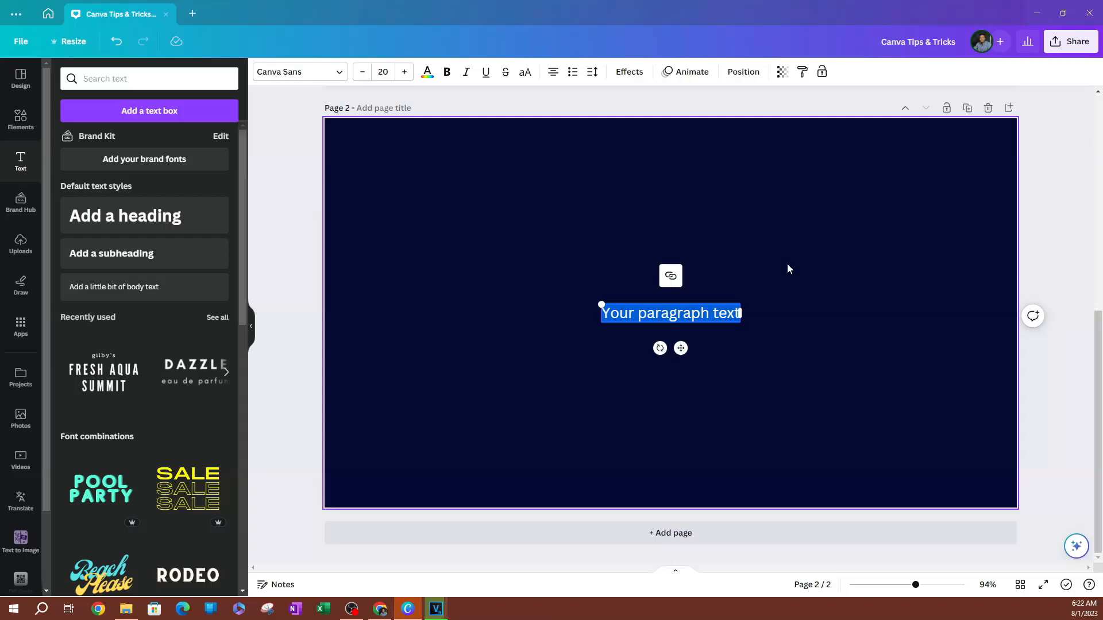
text(TYPE)
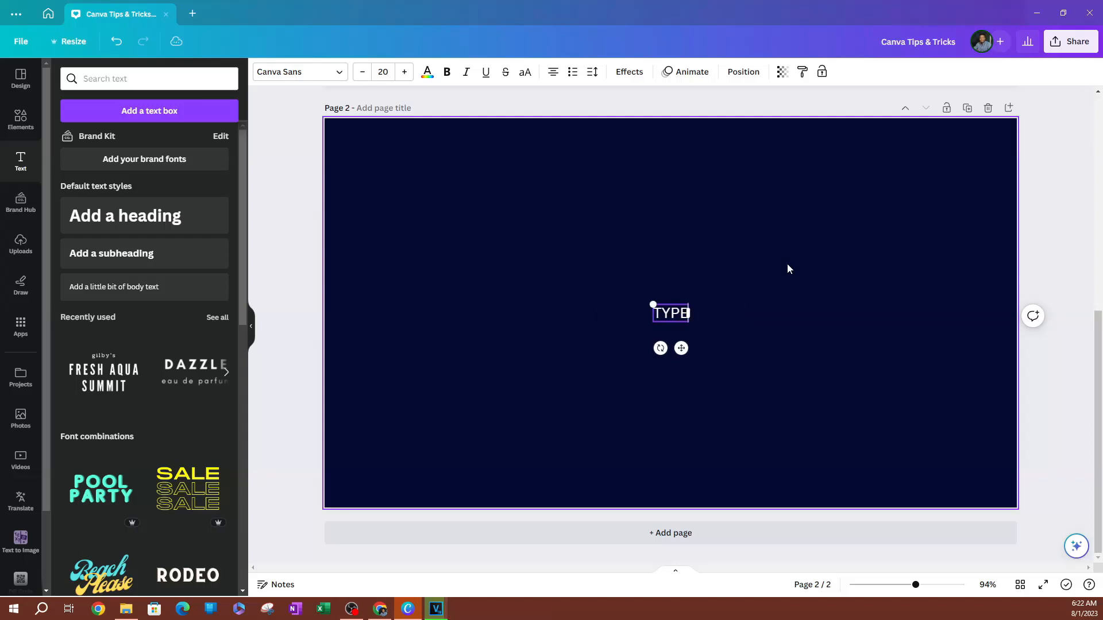
text(WRITER)
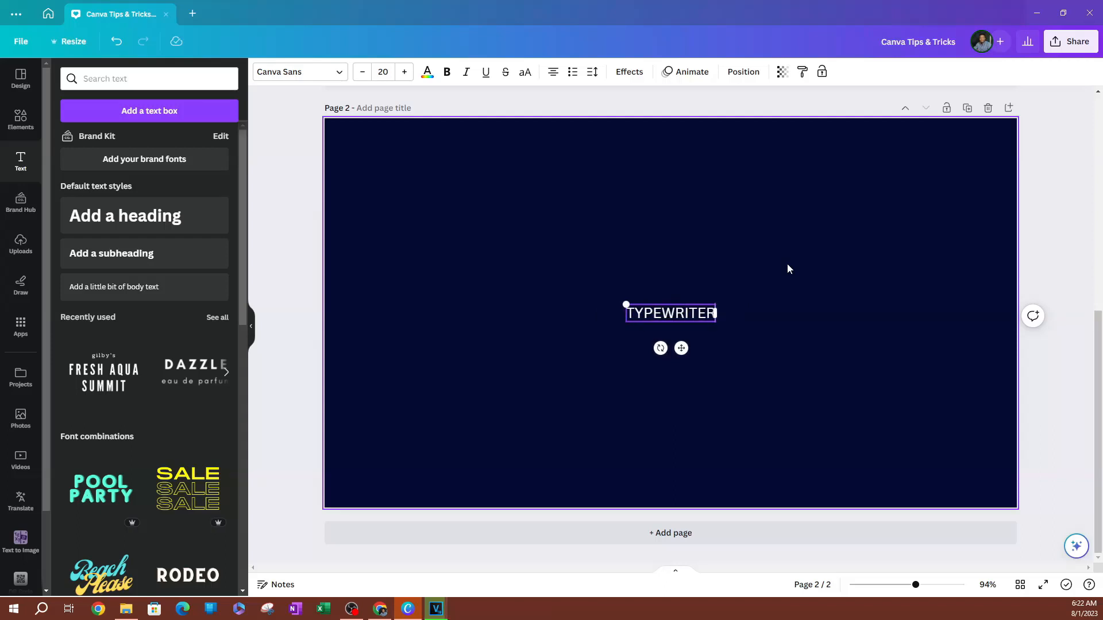
Find the Impact font and apply it to the TYPEWRITER text
key(ctrl+a)
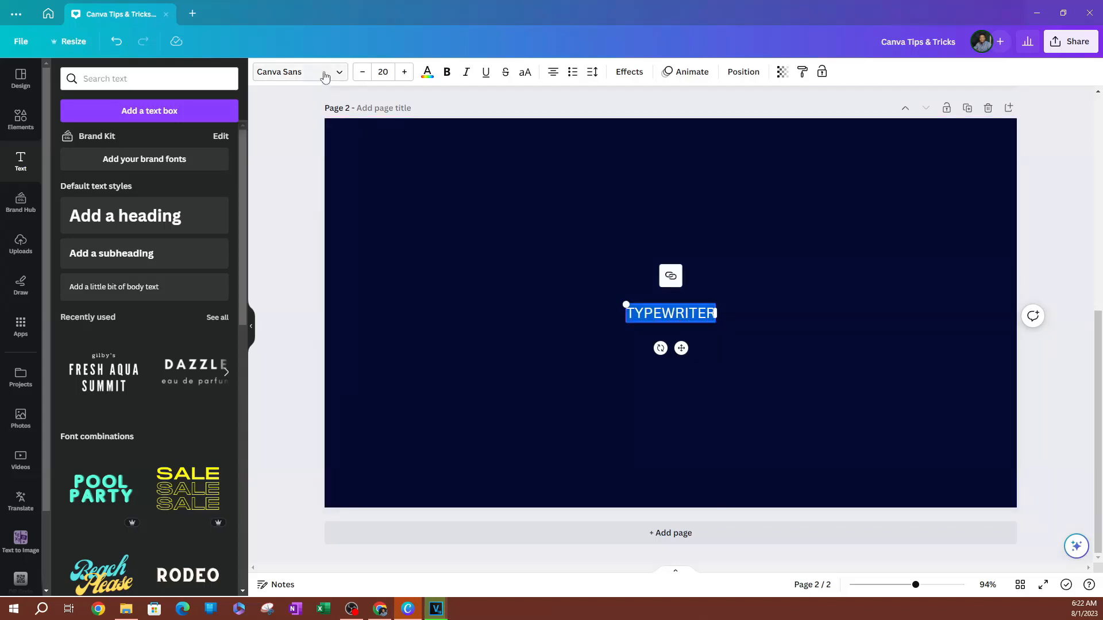
click(325, 77)
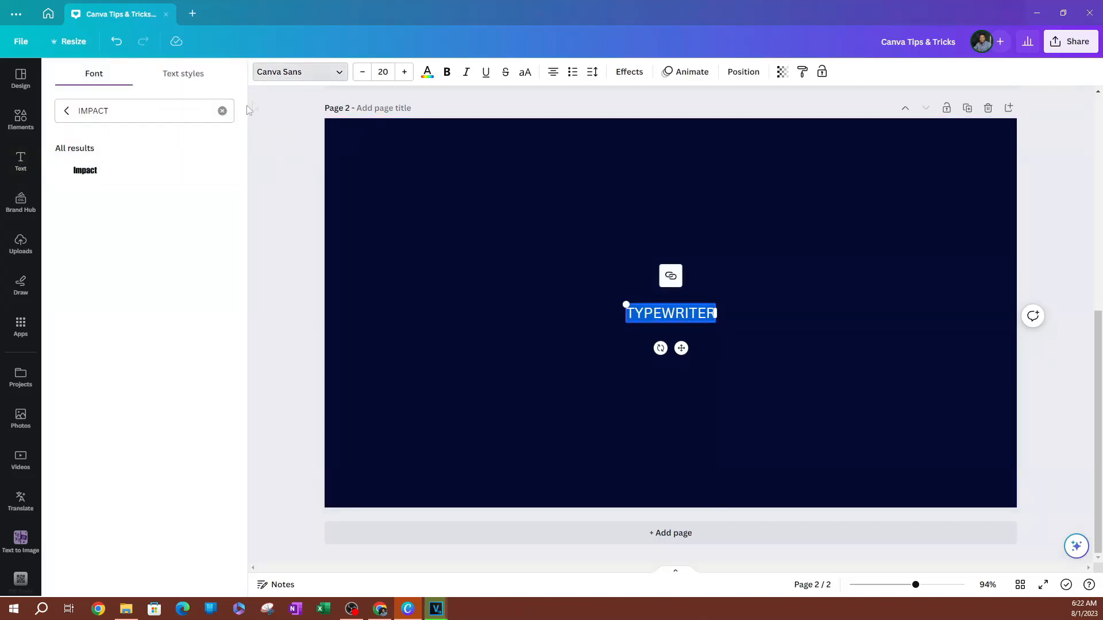
click(222, 110)
text(IMPA)
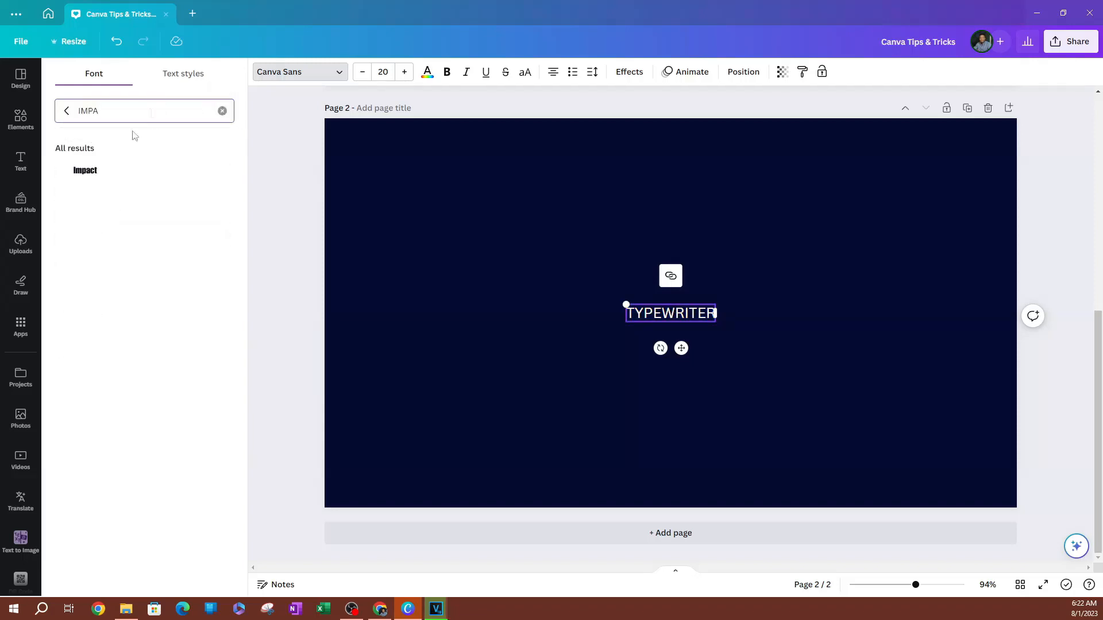
click(92, 171)
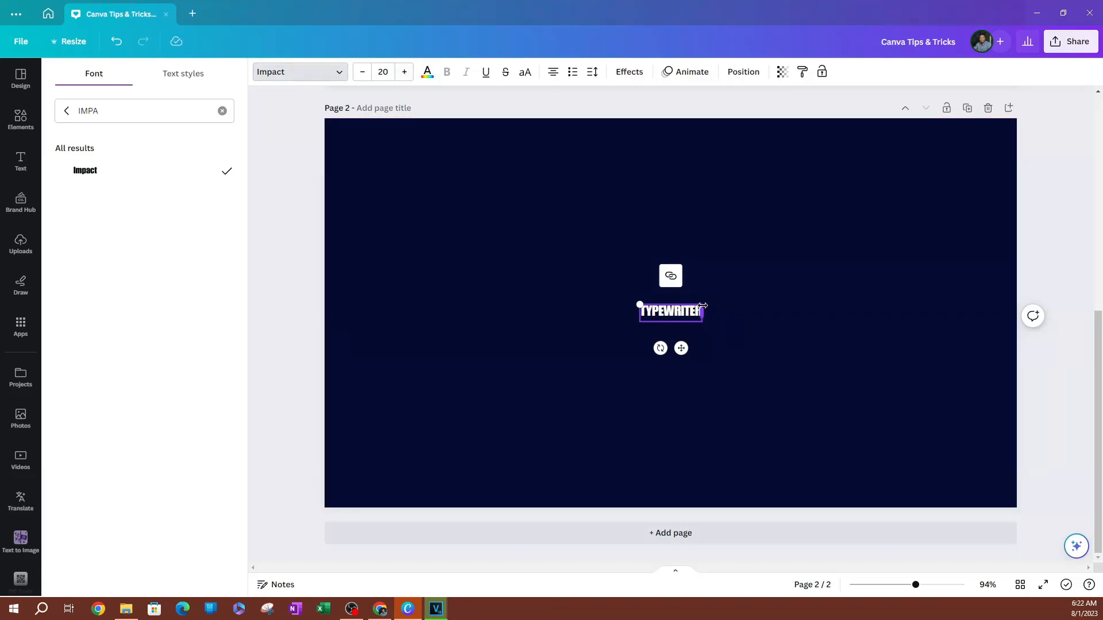
Enlarge the TYPEWRITER text to font size 191 so it spans most of the page width
drag(638, 304, 306, 261)
drag(592, 270, 739, 302)
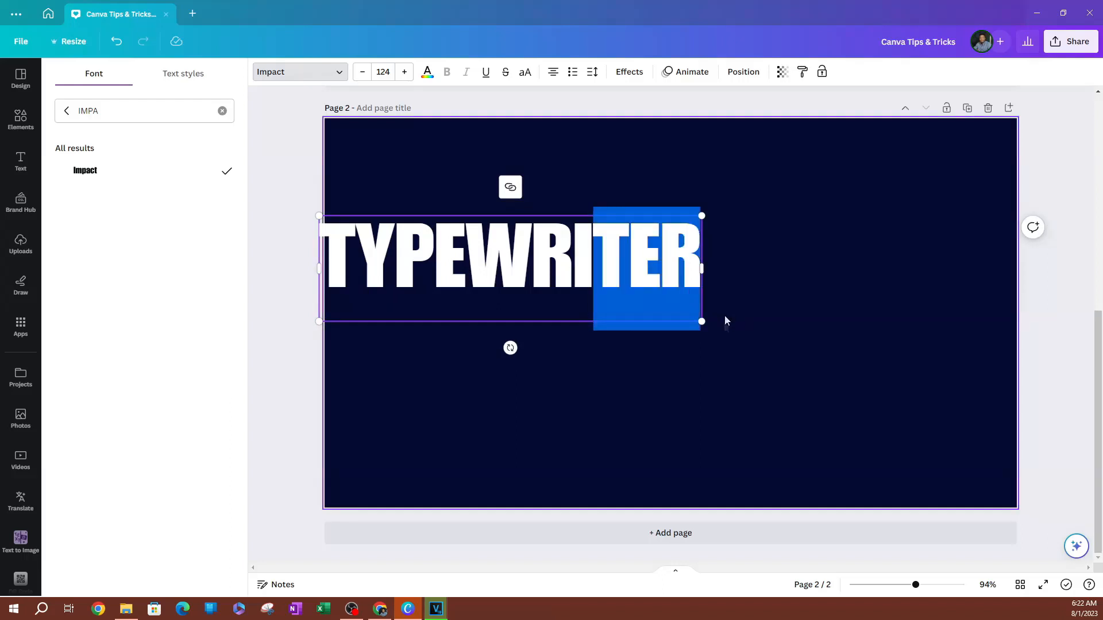
key(Left)
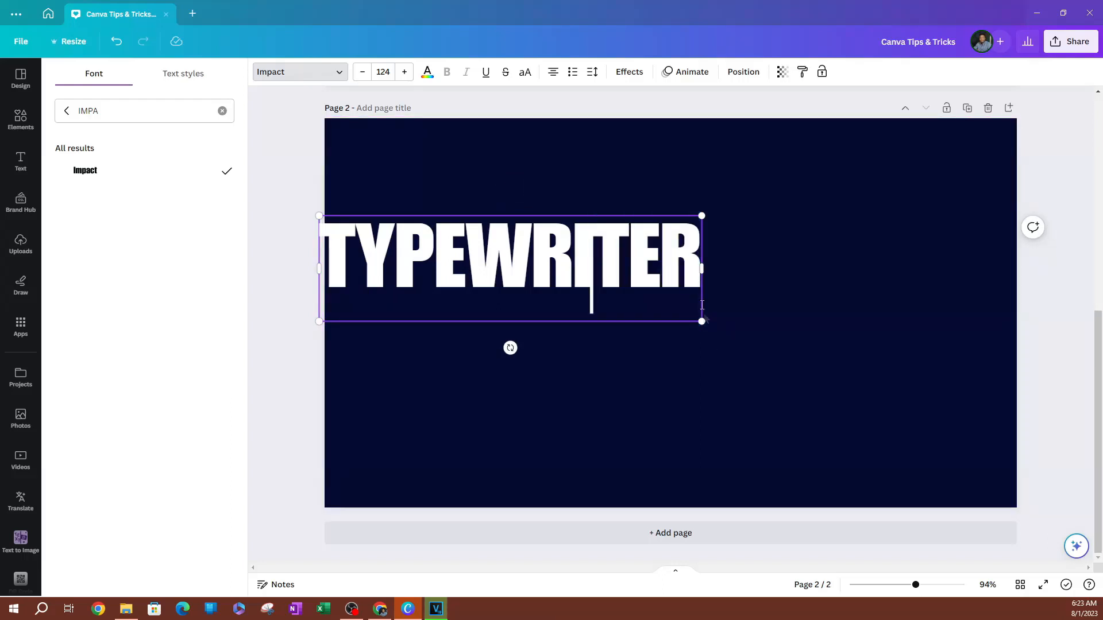
drag(701, 321, 916, 358)
click(730, 430)
click(659, 303)
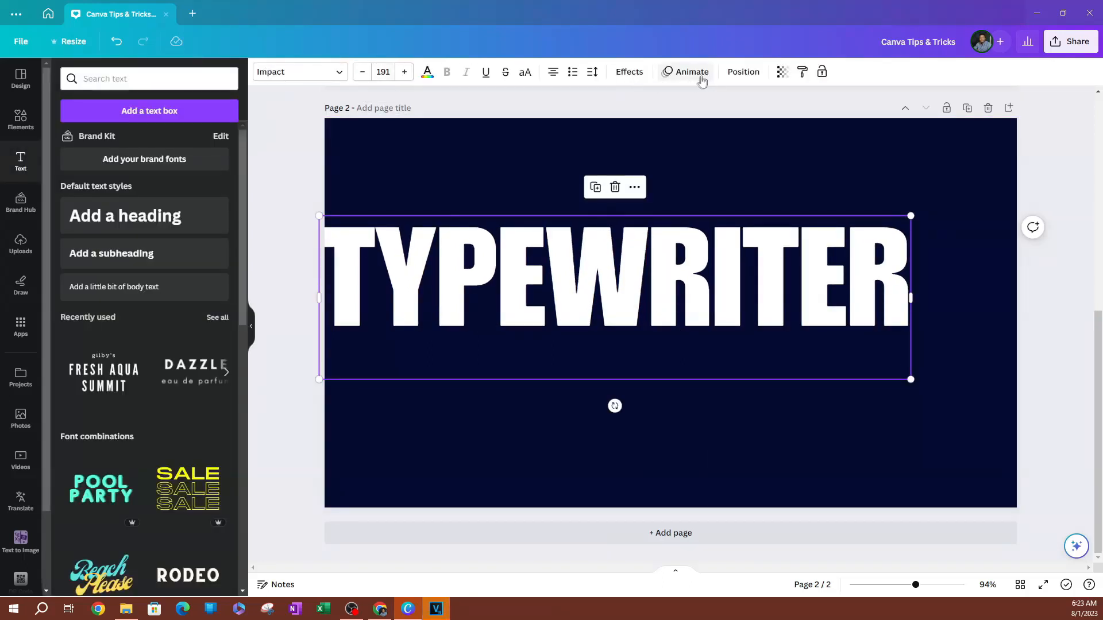
Align the TYPEWRITER text to the center and middle of the page
click(751, 78)
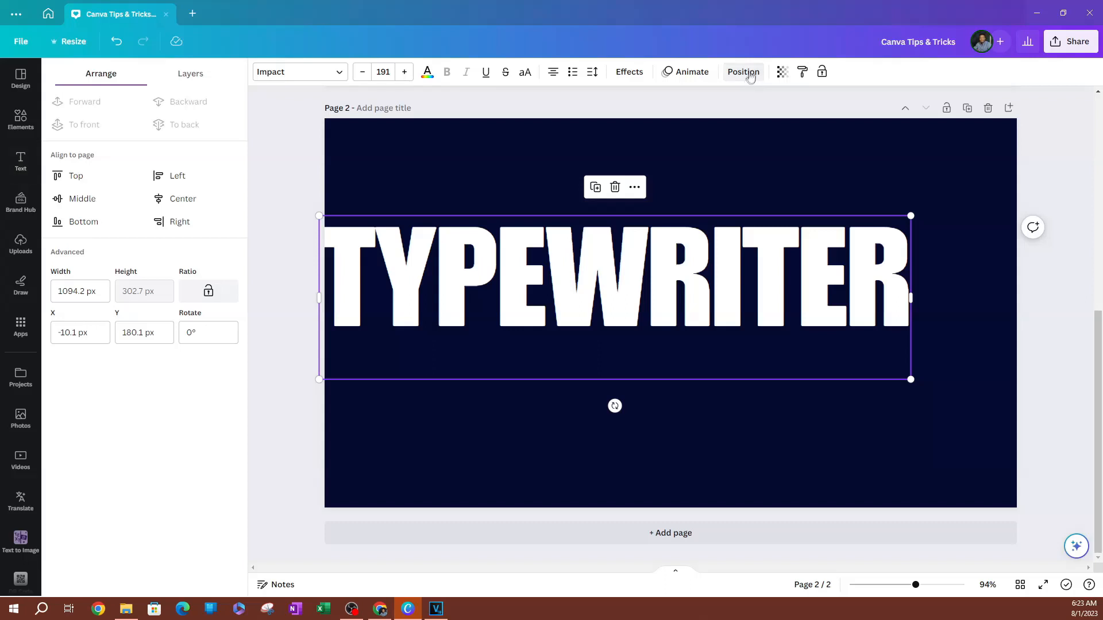
click(178, 199)
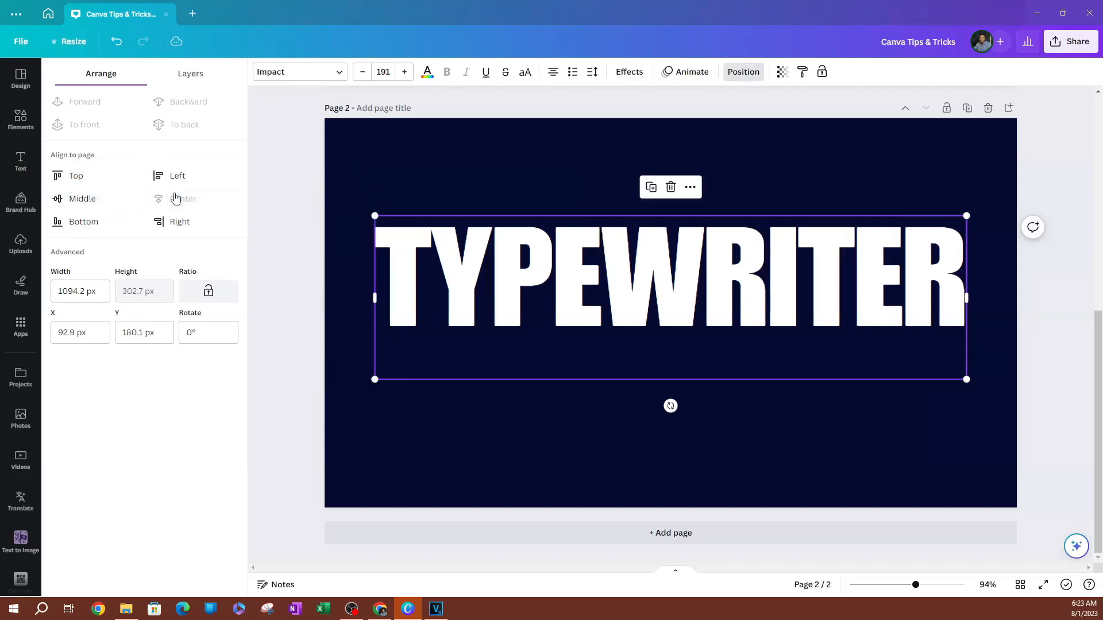
click(115, 205)
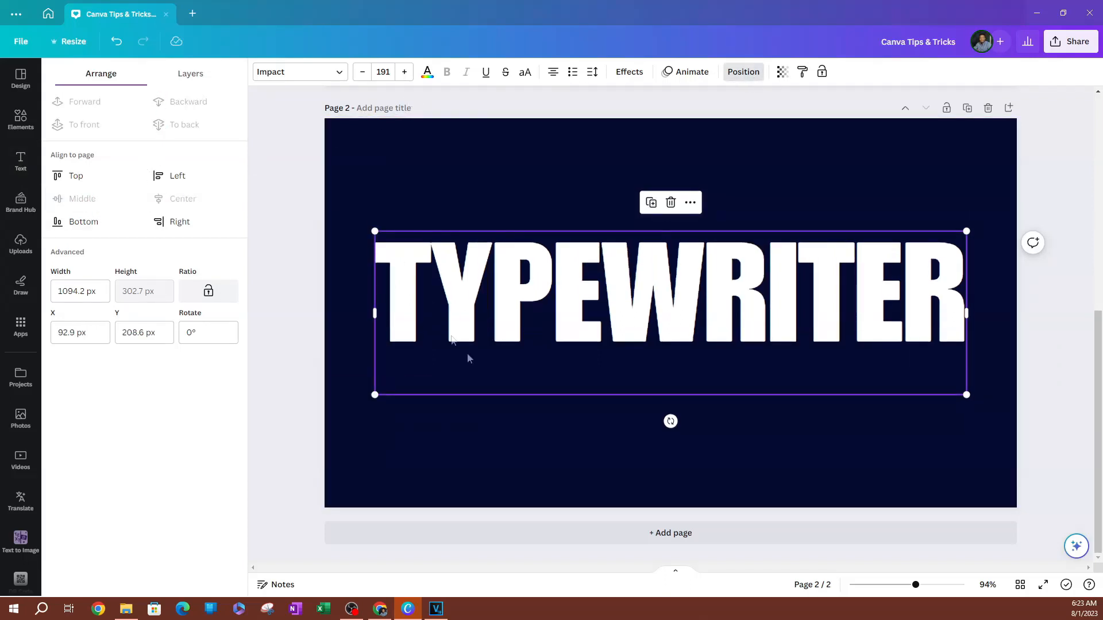
click(540, 442)
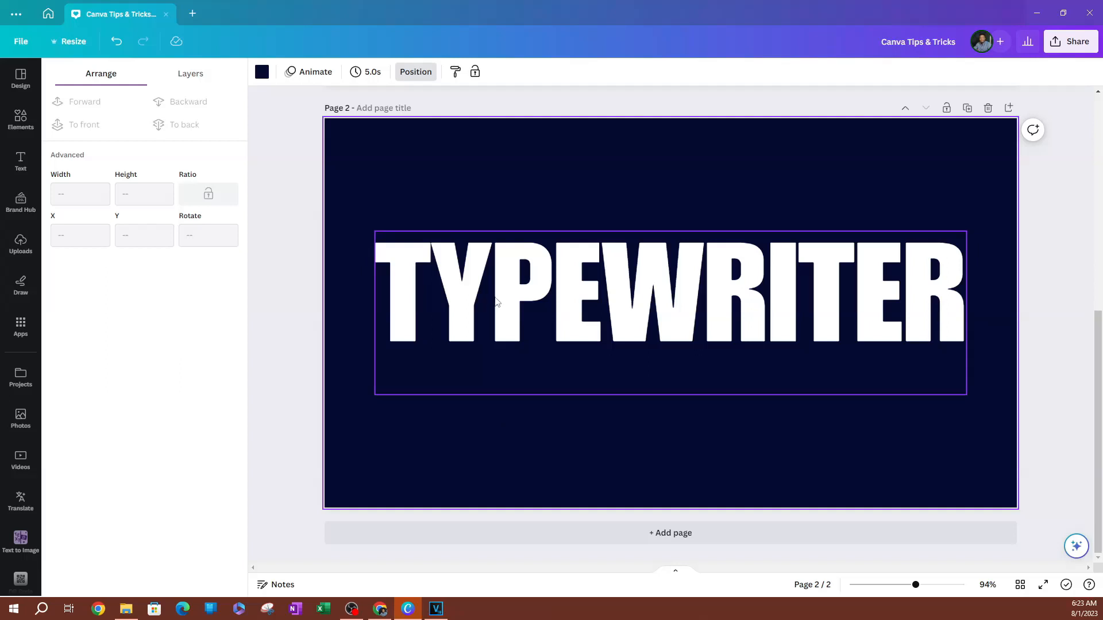
Apply the Typewriter writing animation to the TYPEWRITER text
click(661, 310)
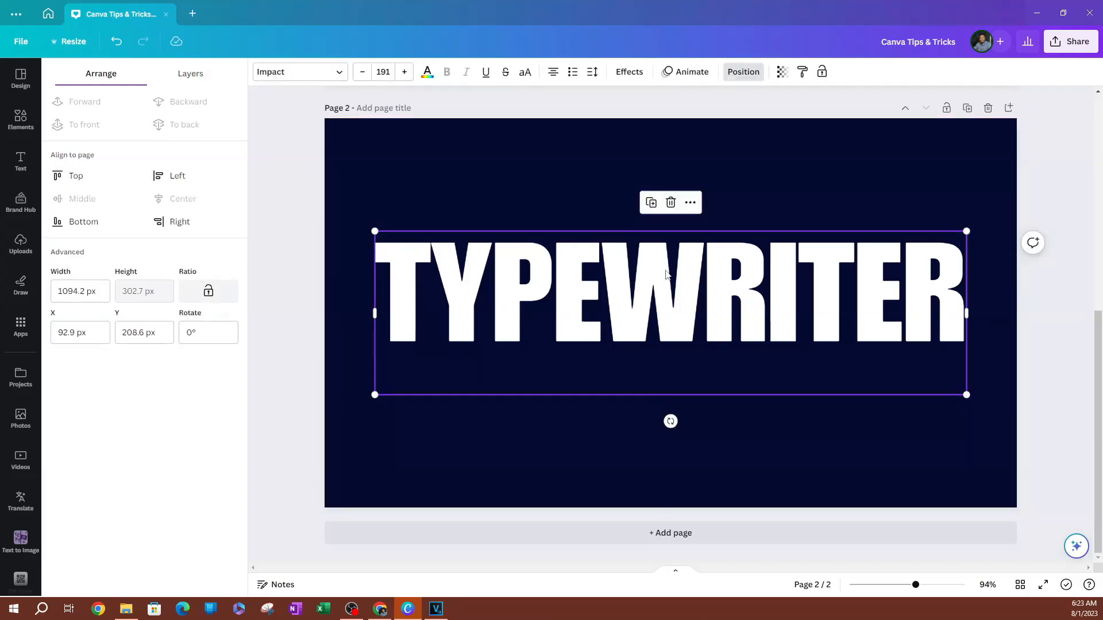
click(684, 76)
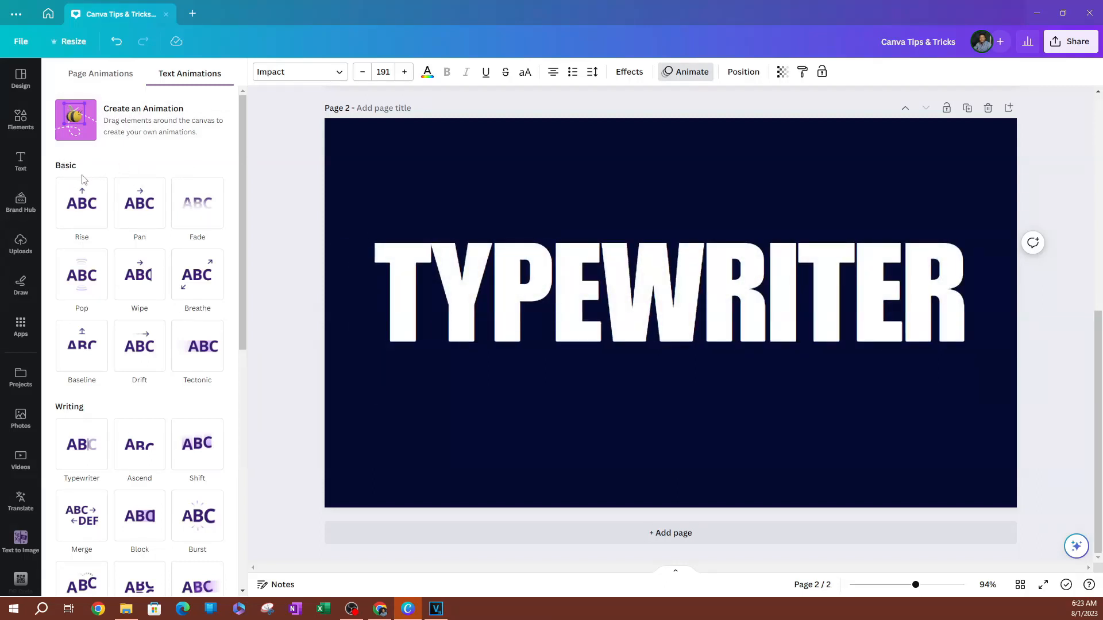
scroll(112, 172, down, 2)
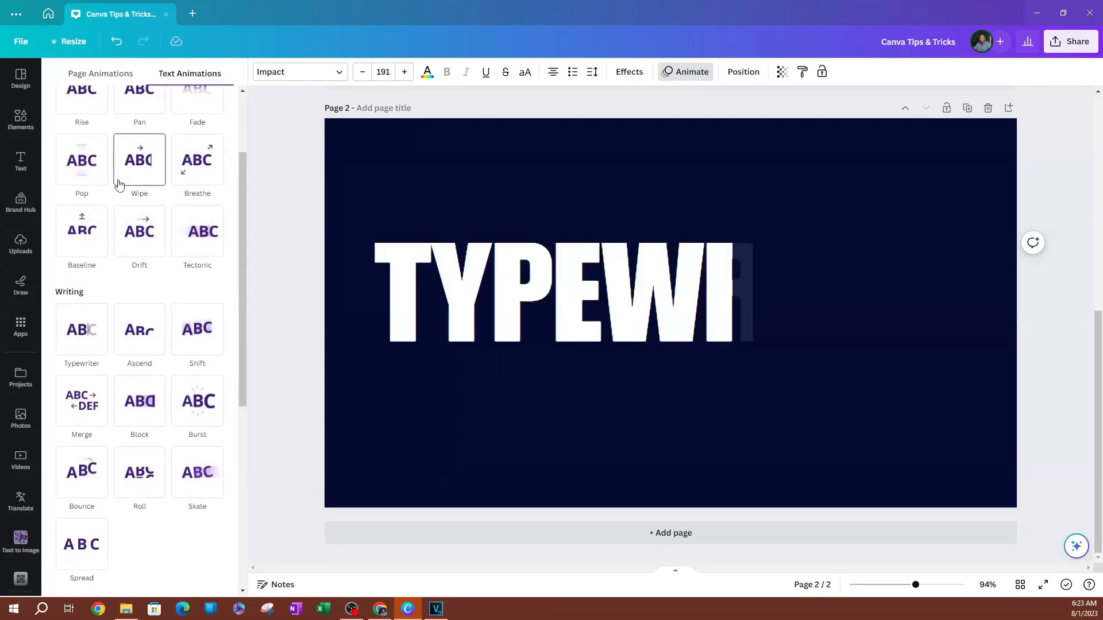
scroll(112, 253, down, 1)
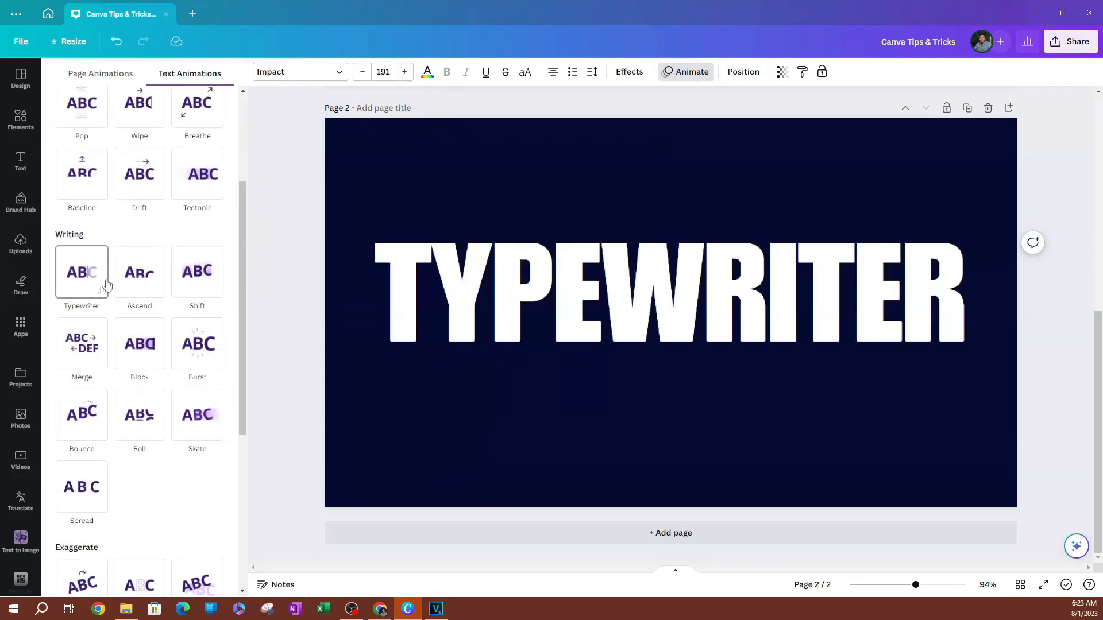
click(85, 281)
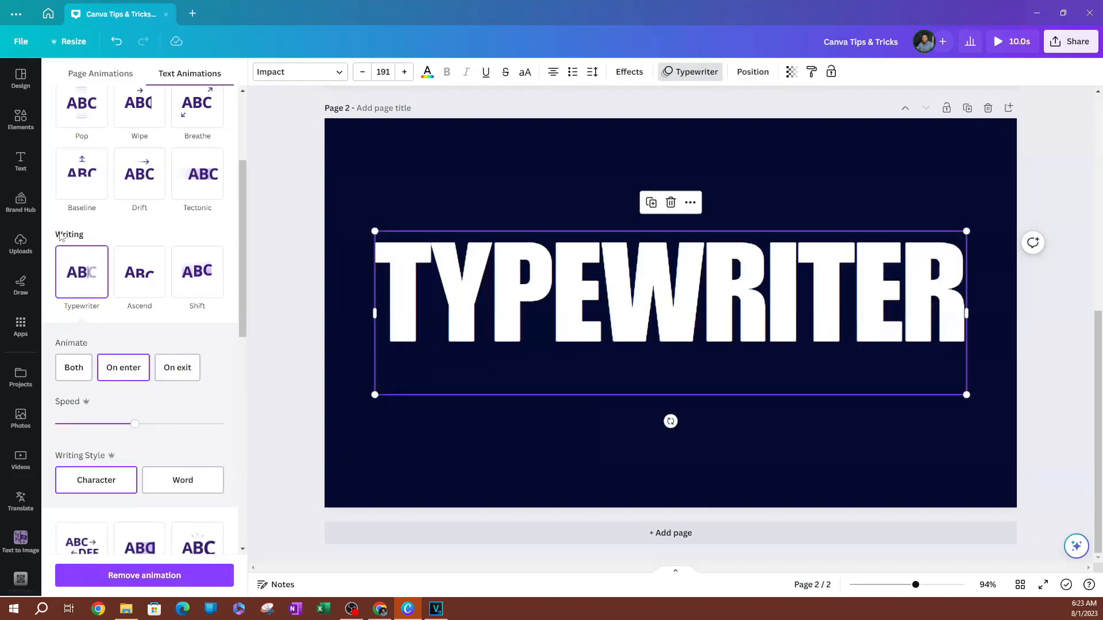
Try the Typewriter animation on exit and switch it back to On enter
scroll(209, 357, down, 1)
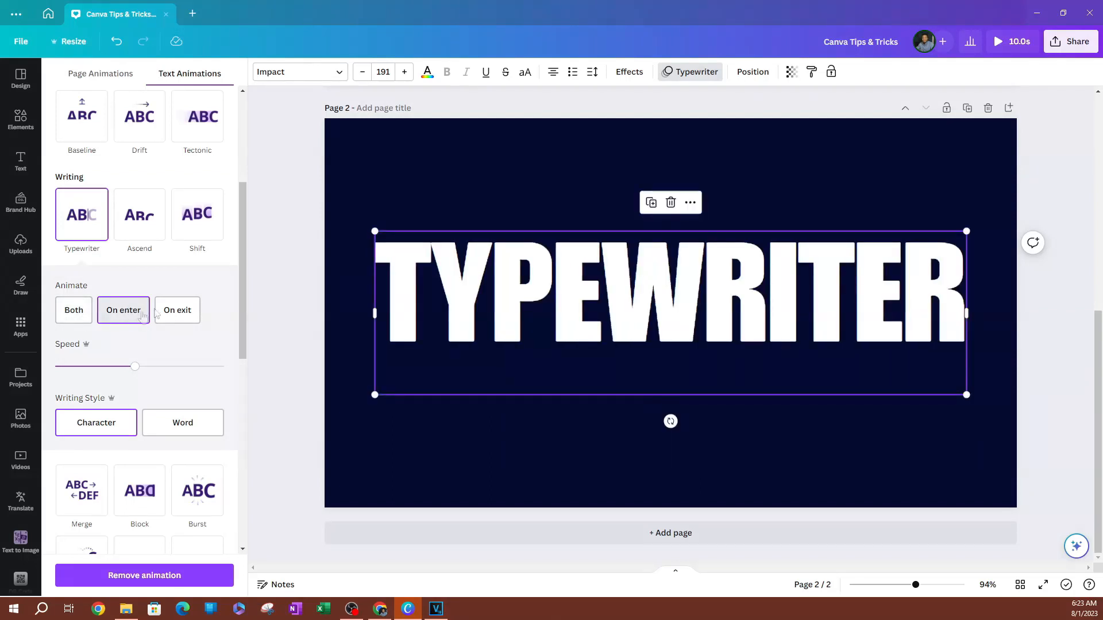
click(179, 313)
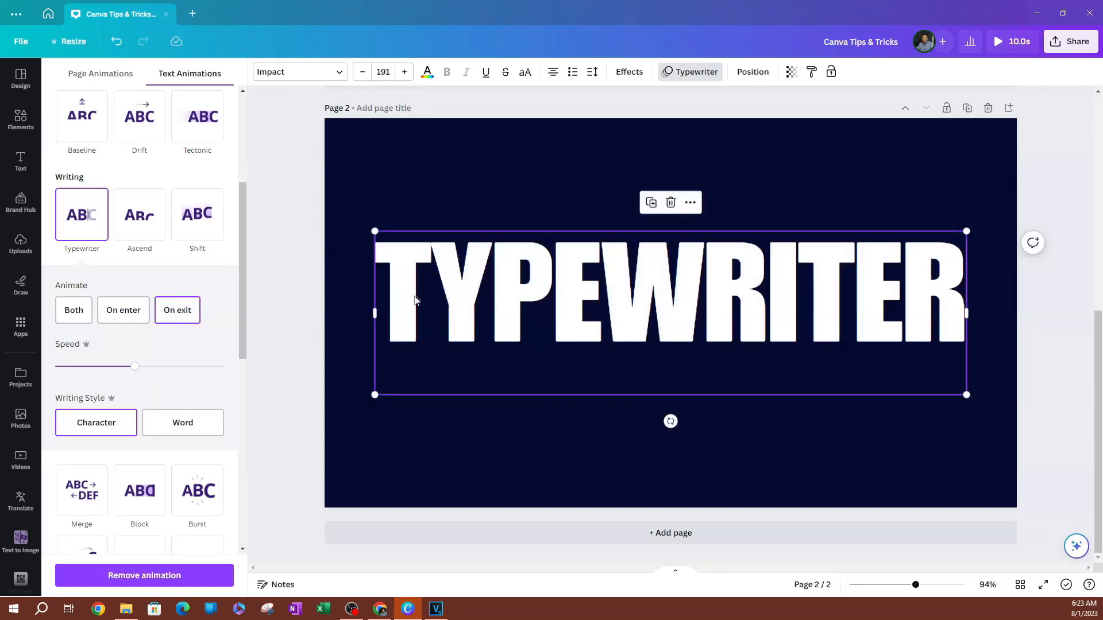
click(133, 313)
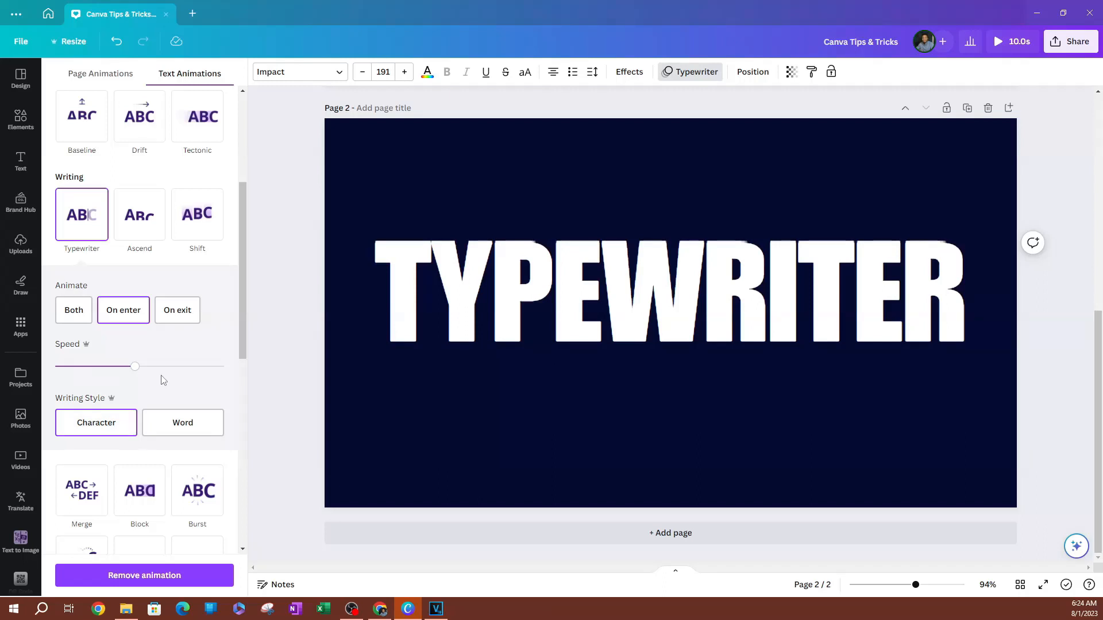
Slow the Typewriter animation down in two stages to a low speed
scroll(163, 379, down, 2)
drag(134, 257, 106, 258)
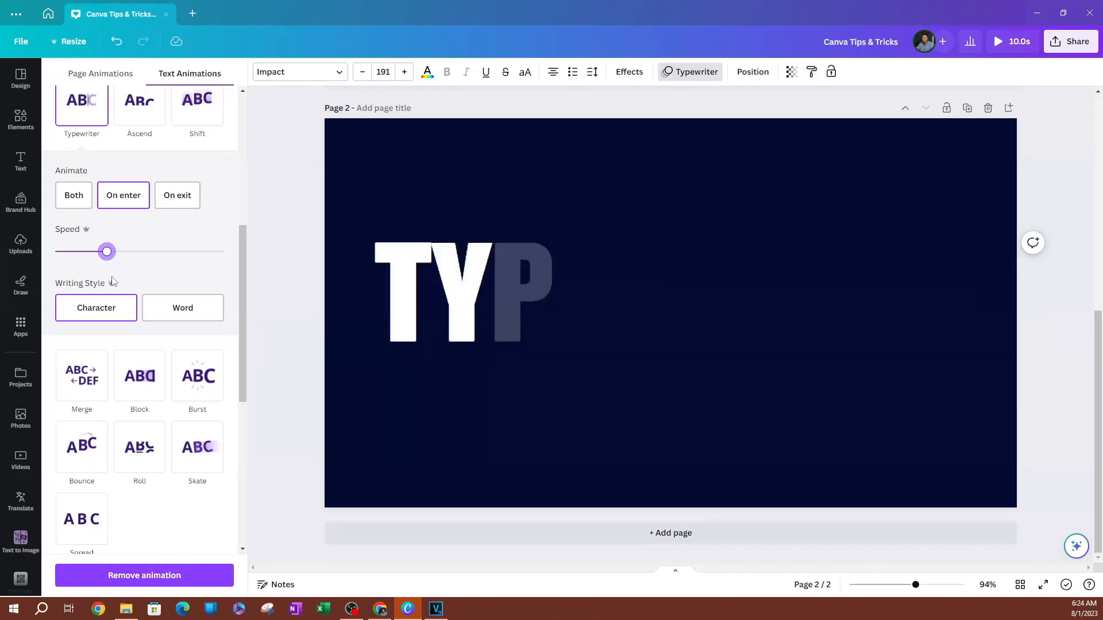
drag(107, 252, 79, 254)
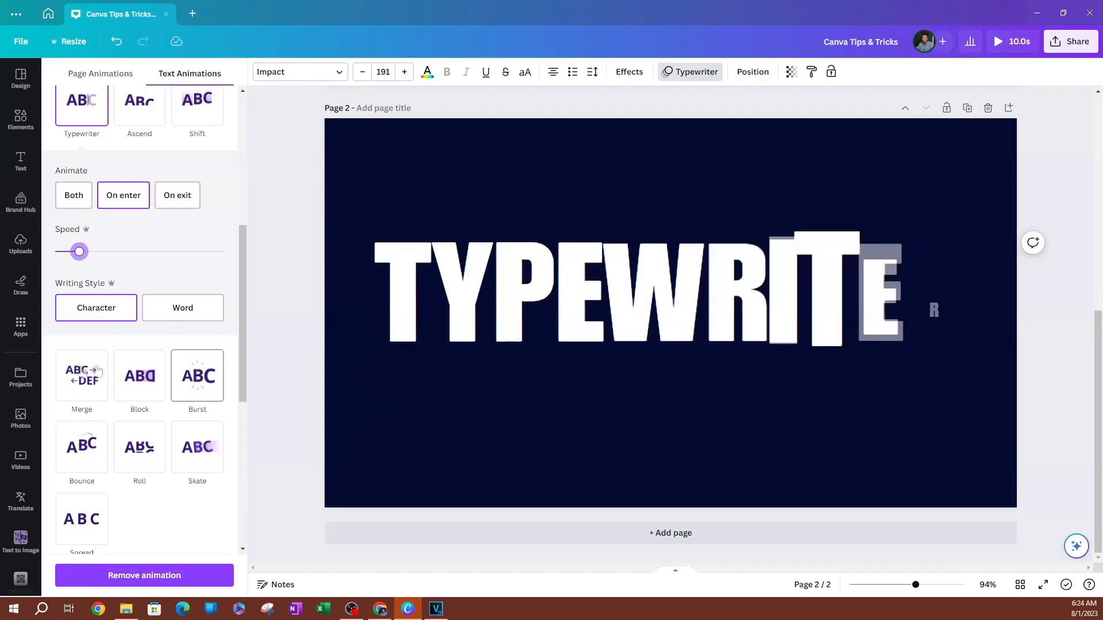
Try the Word writing style for the animation and return it to Character
click(110, 303)
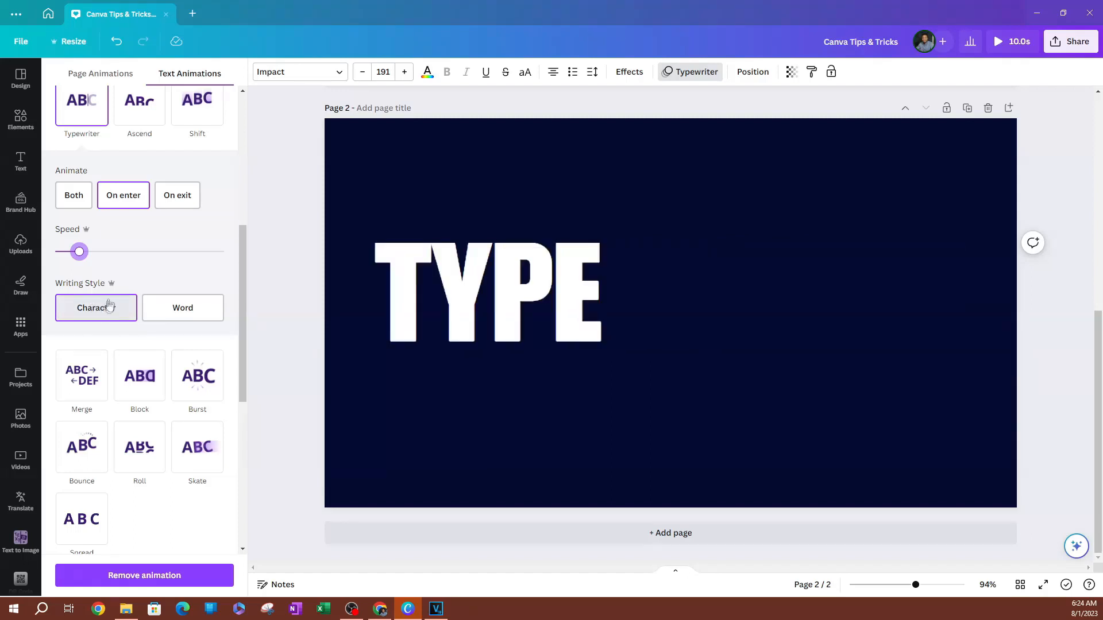
click(168, 315)
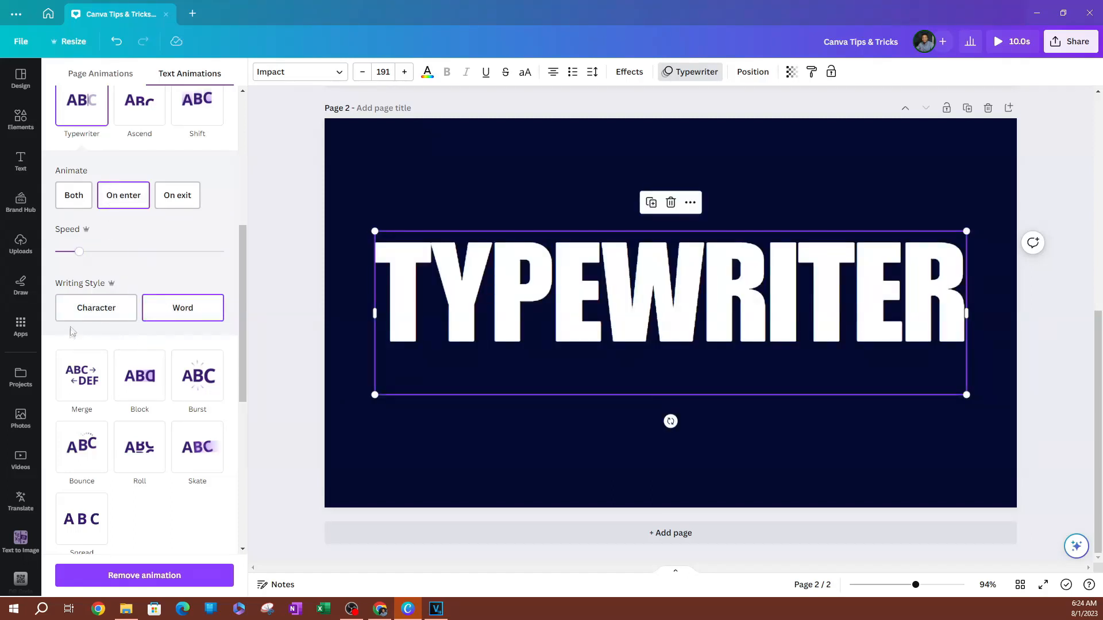
click(103, 311)
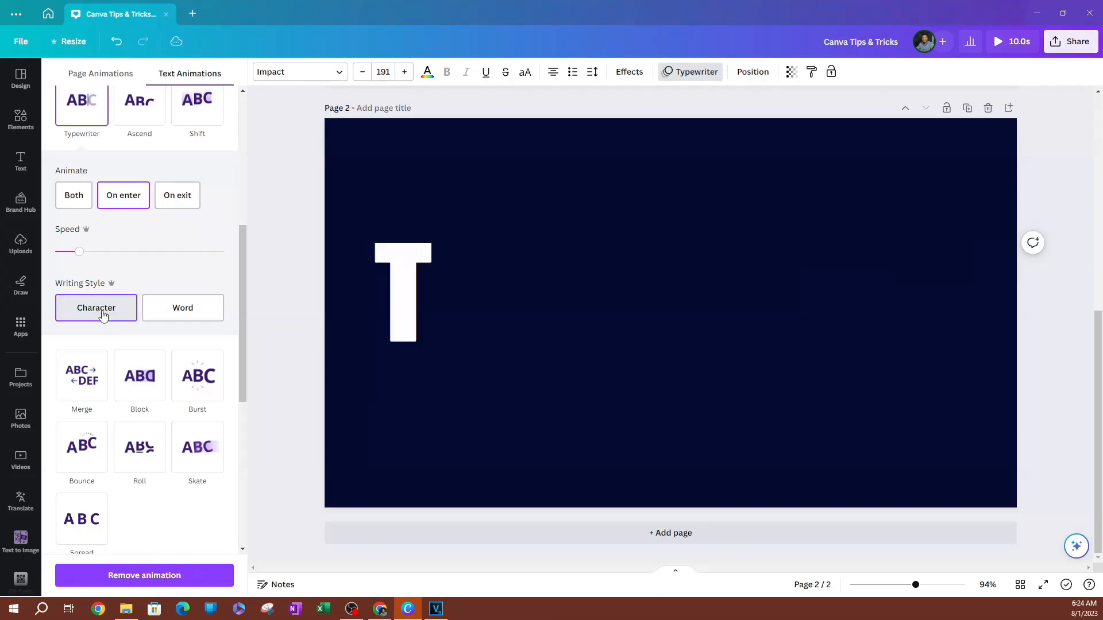
click(102, 309)
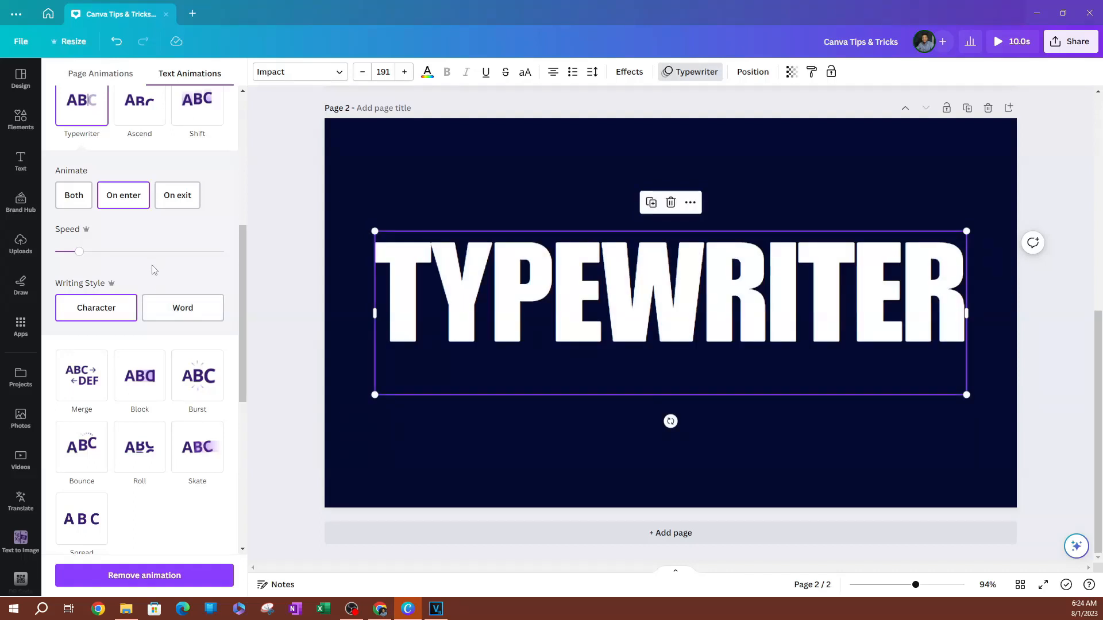
Present the TYPEWRITER page in full screen to play its text animation, and exit the presentation
scroll(162, 273, up, 5)
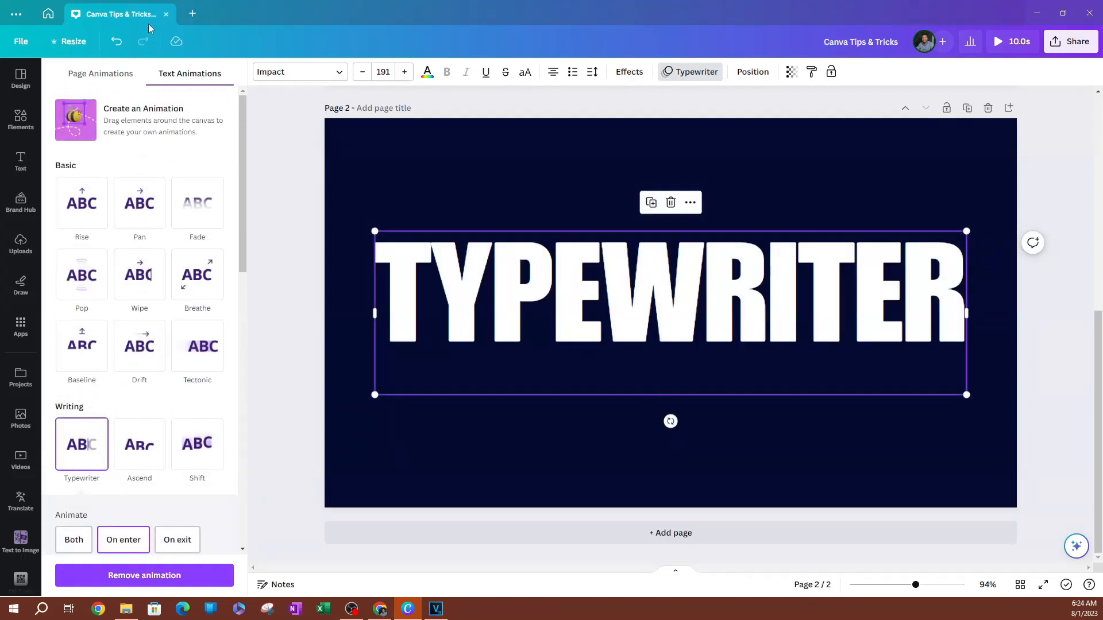
click(398, 178)
click(559, 294)
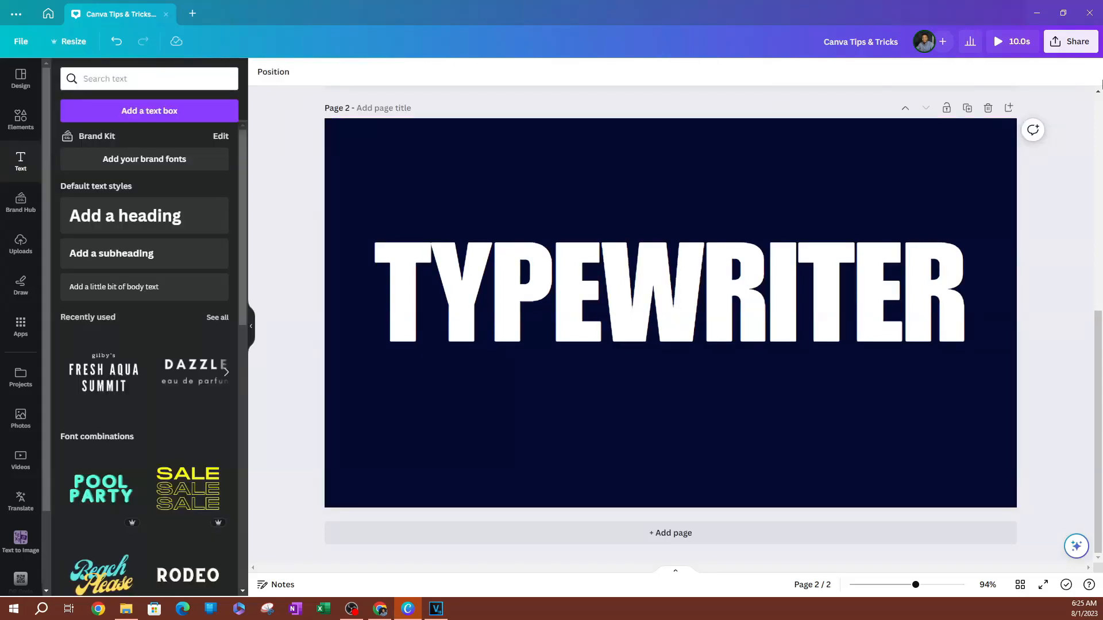
click(1070, 41)
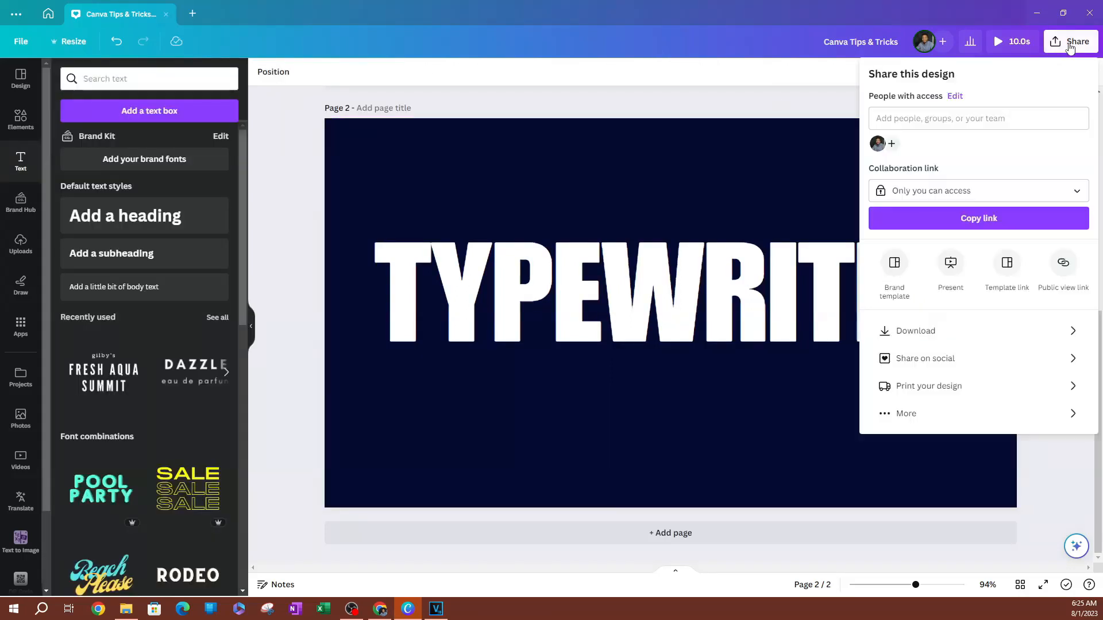
click(949, 265)
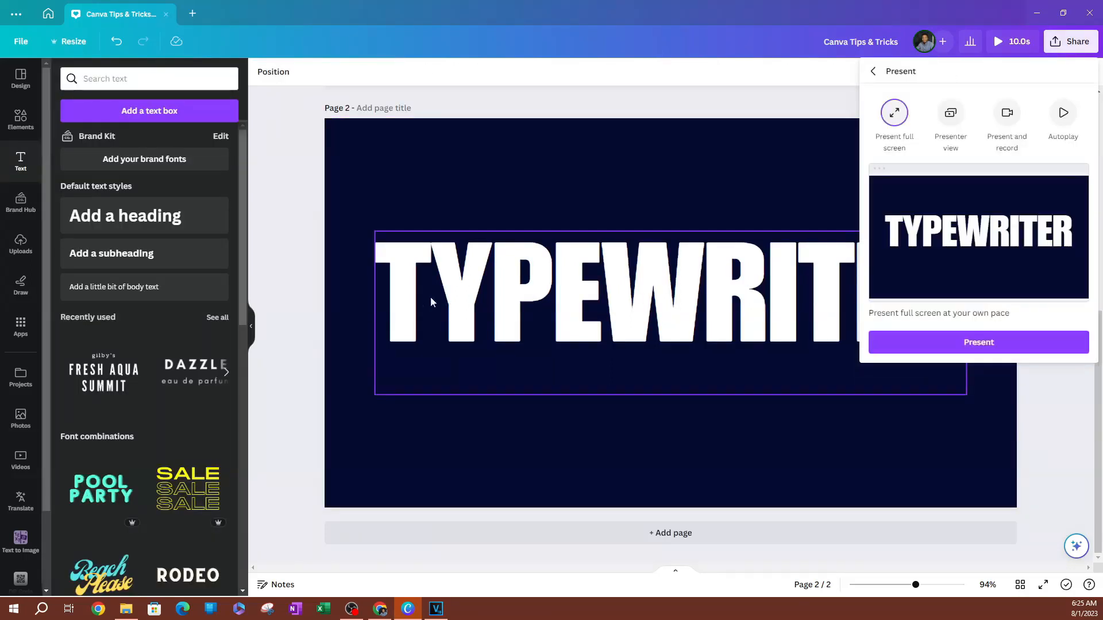
click(975, 347)
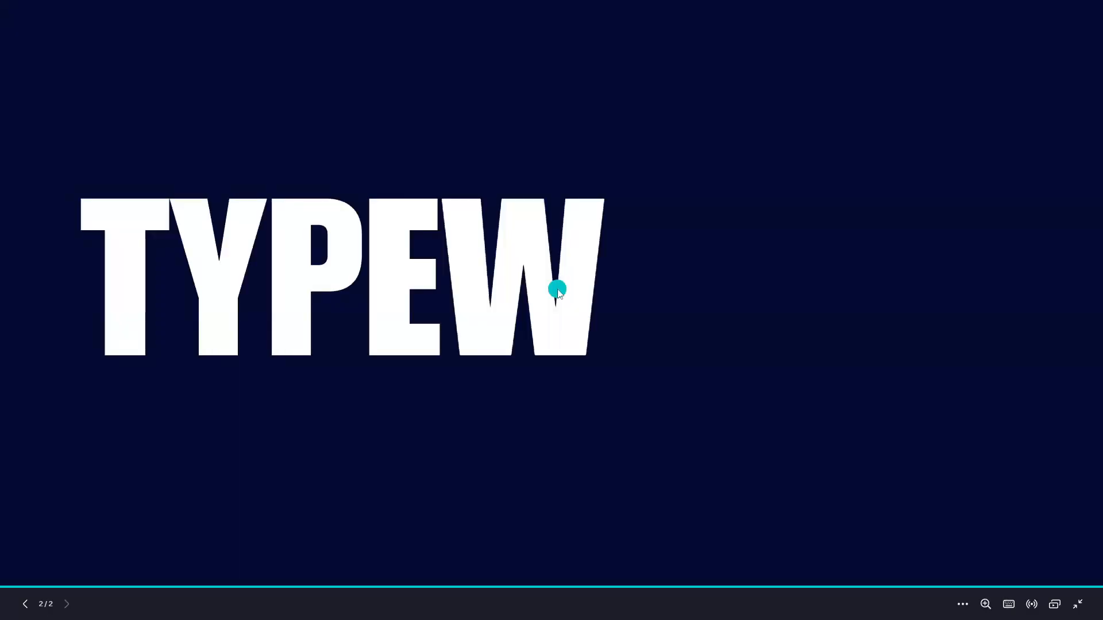
click(560, 287)
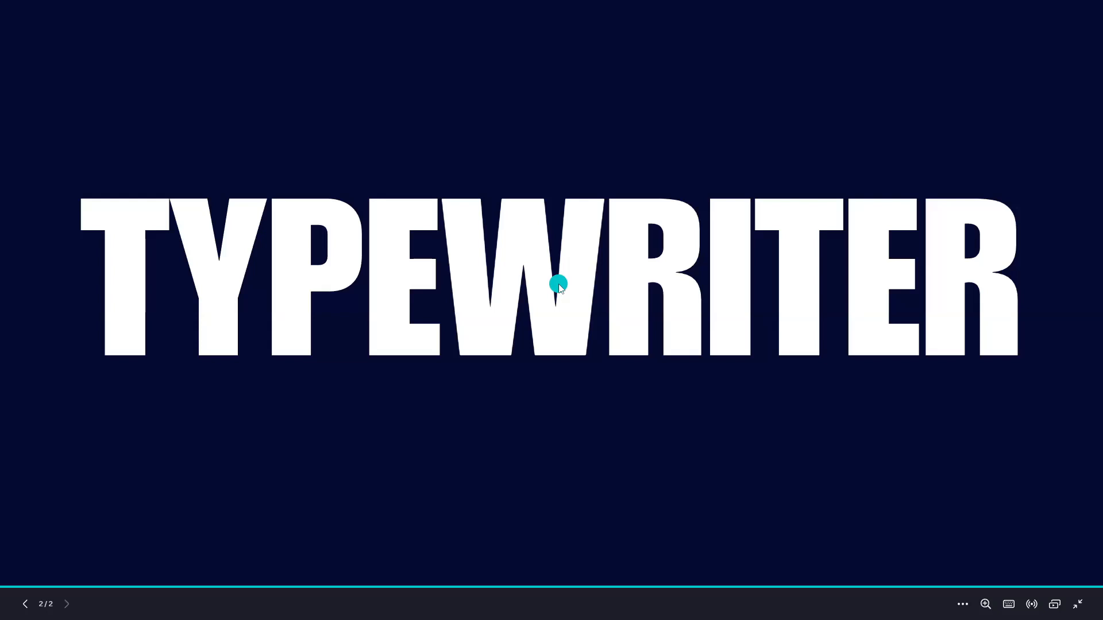
key(Escape)
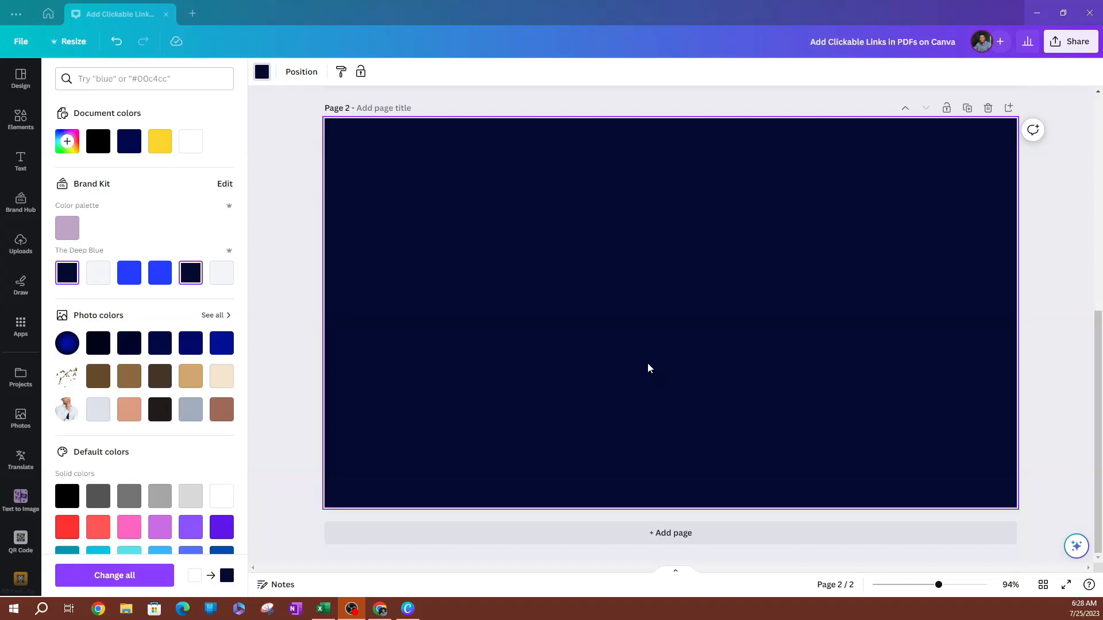
Open the Canva Assistant on the blank dark blue page and browse its recommended actions, graphics and photos
click(500, 248)
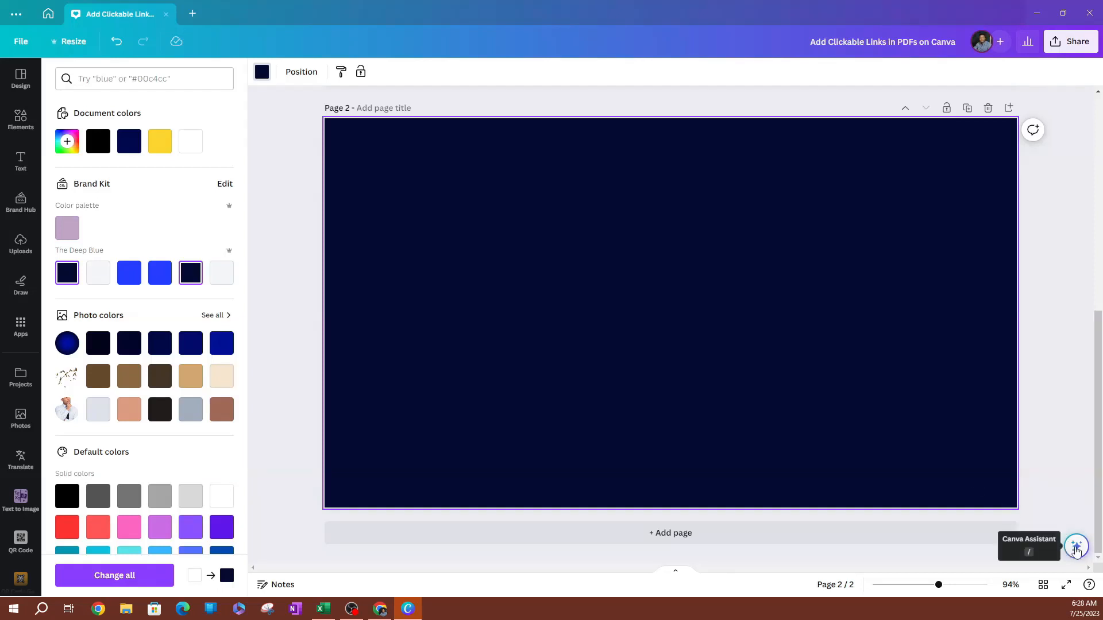
click(1076, 549)
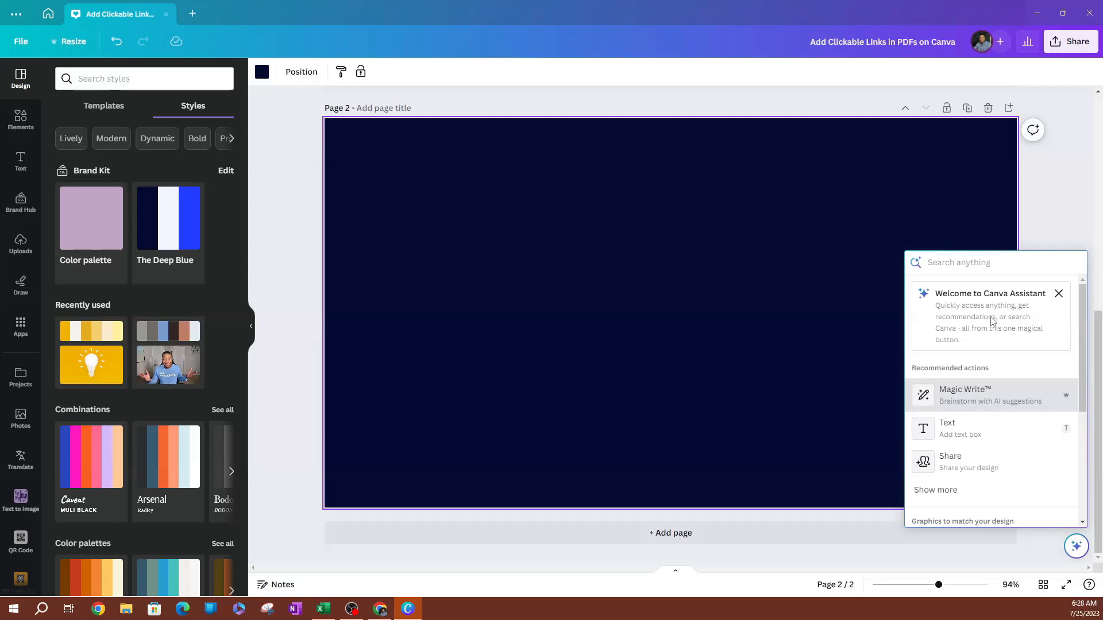
scroll(1008, 338, down, 1)
scroll(1008, 338, up, 1)
scroll(970, 343, down, 2)
scroll(970, 343, up, 1)
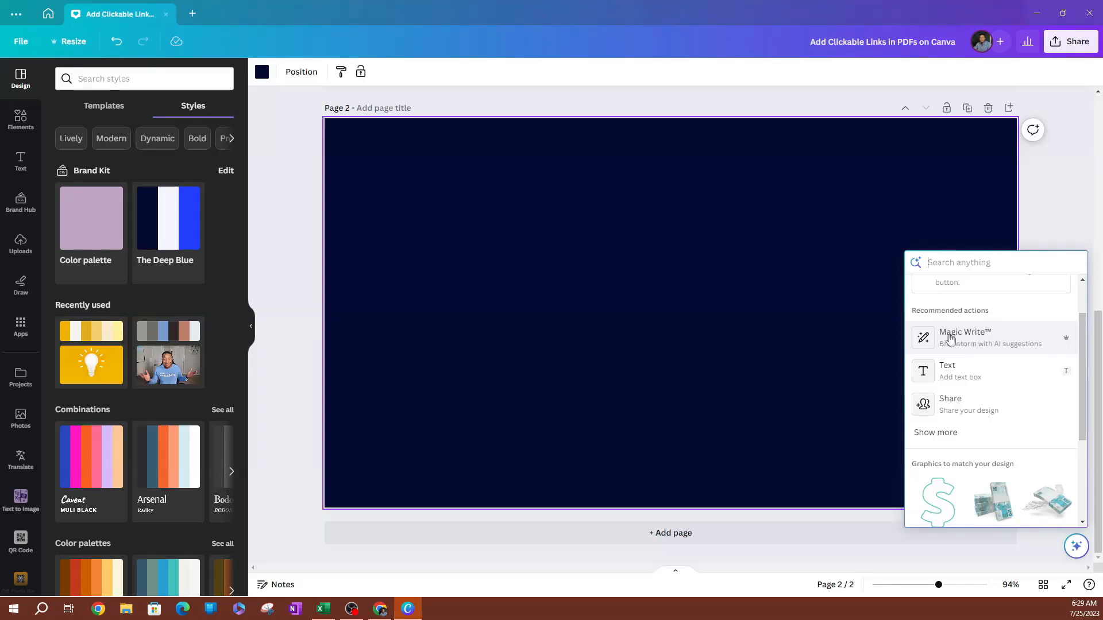
scroll(955, 384, down, 3)
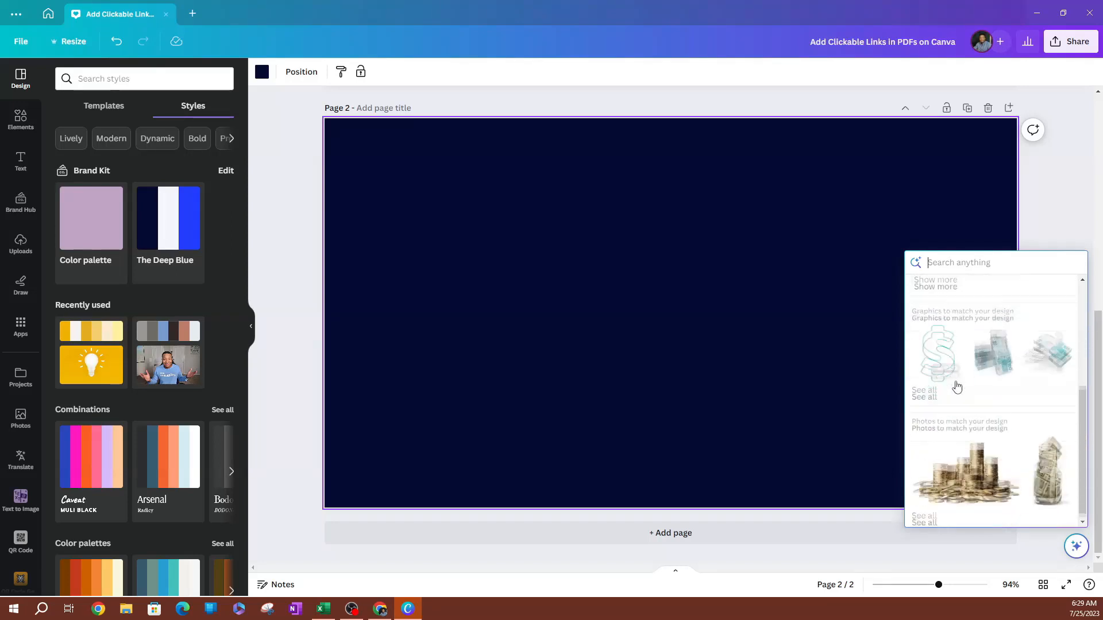
scroll(957, 385, up, 1)
scroll(957, 384, up, 3)
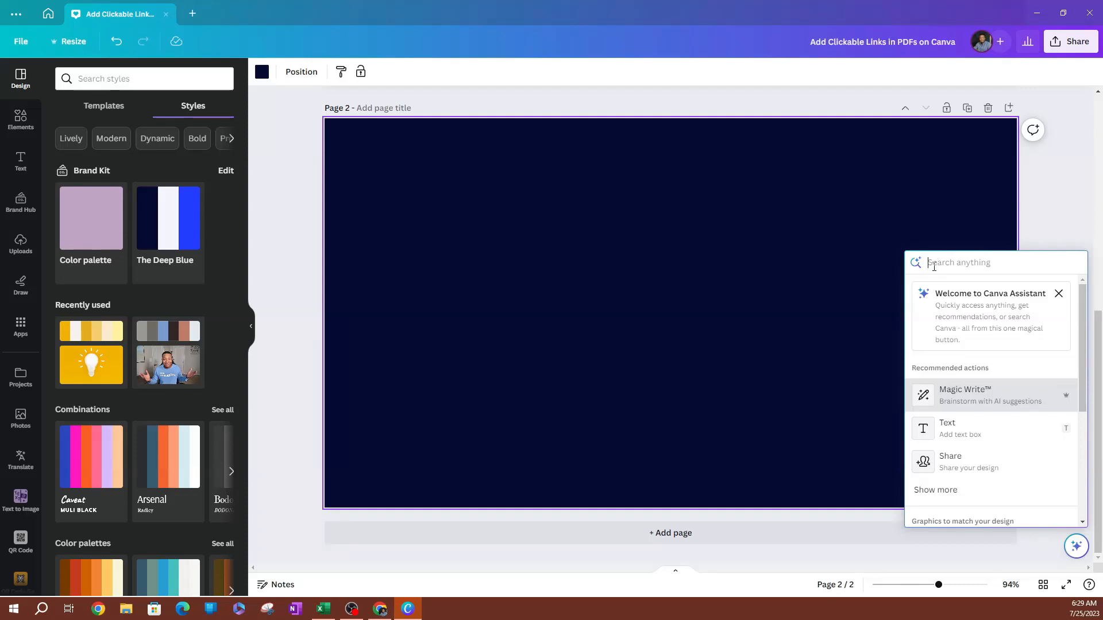
Search the Canva Assistant for "magic" and open Magic Write
text(magic)
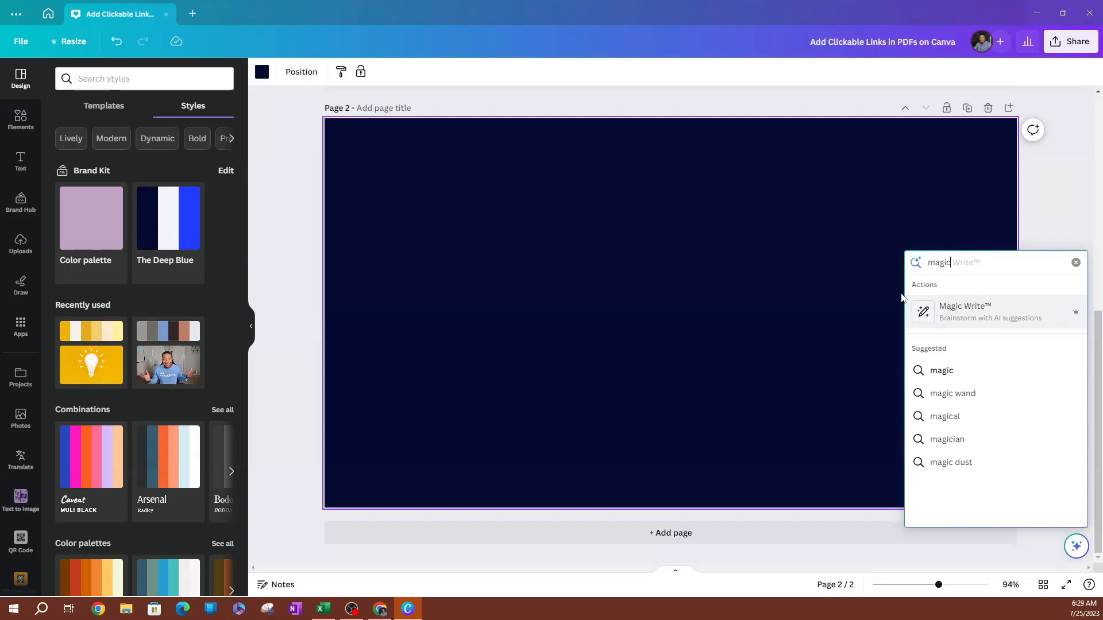
click(970, 314)
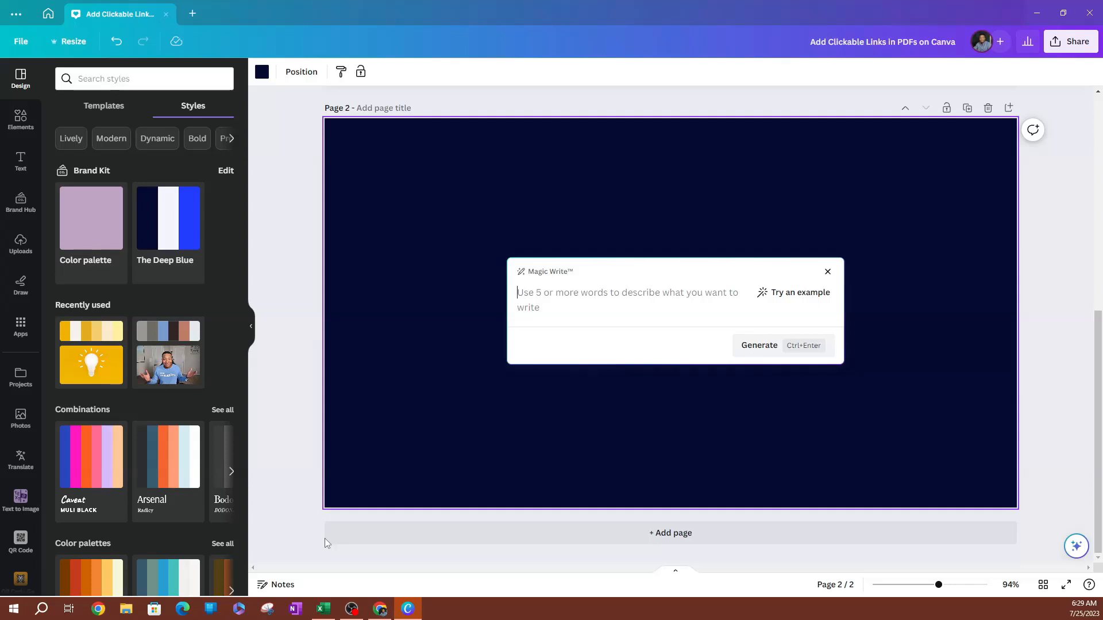
Dismiss the Magic Write prompt and remove the dark blue background from page 2
text(Ho)
key(Escape)
key(Delete)
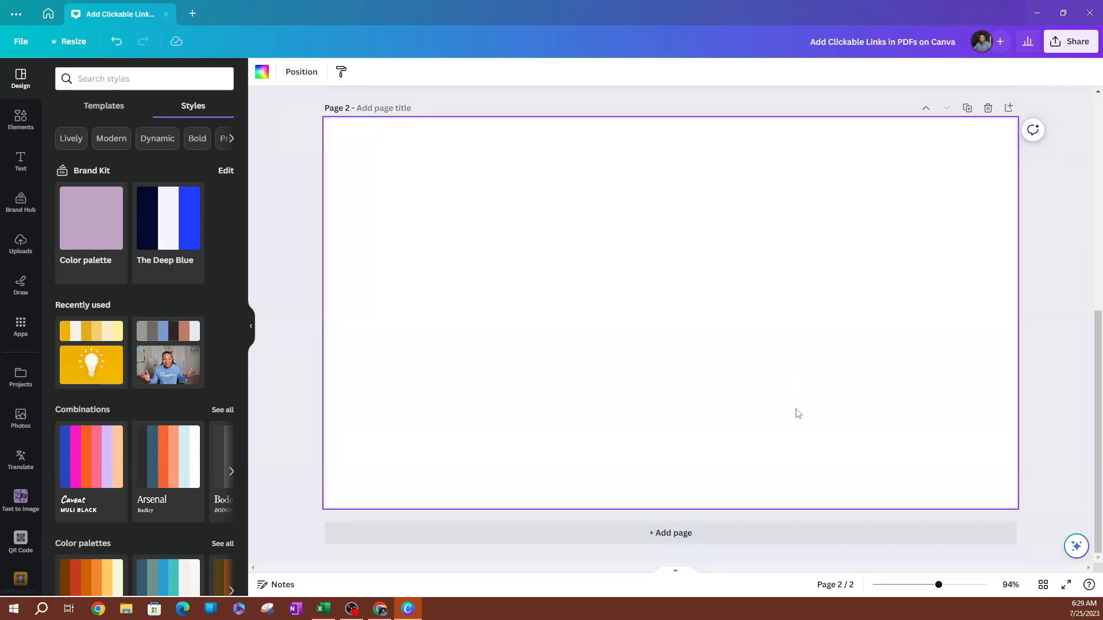
Replace page 2 with a new blank page and give it a dark navy background
key(ctrl+z)
key(Delete)
key(Delete)
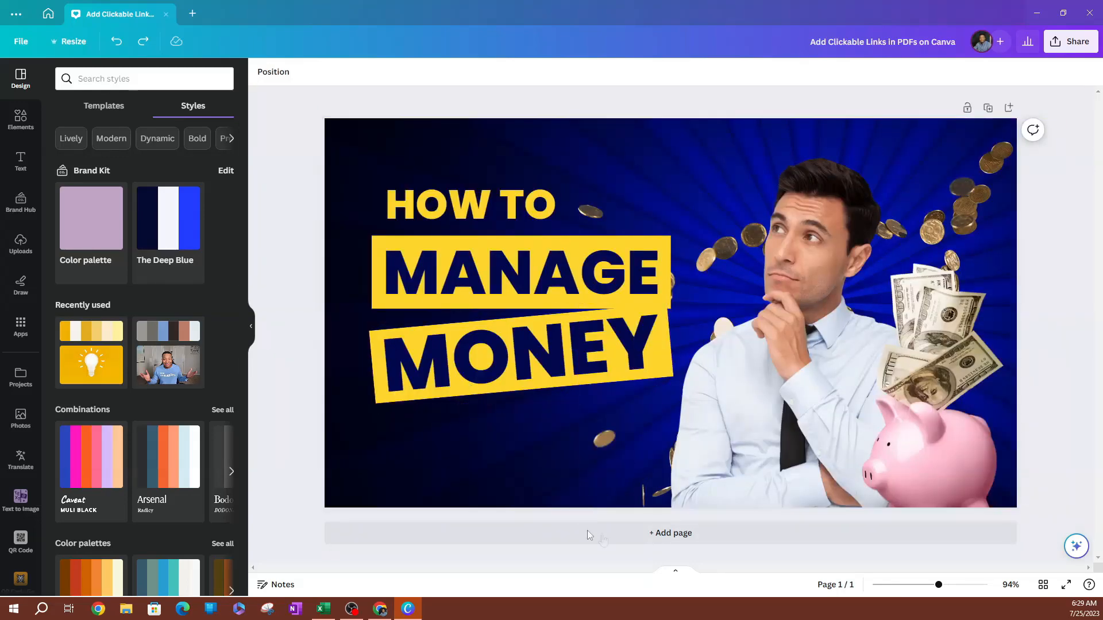
click(655, 532)
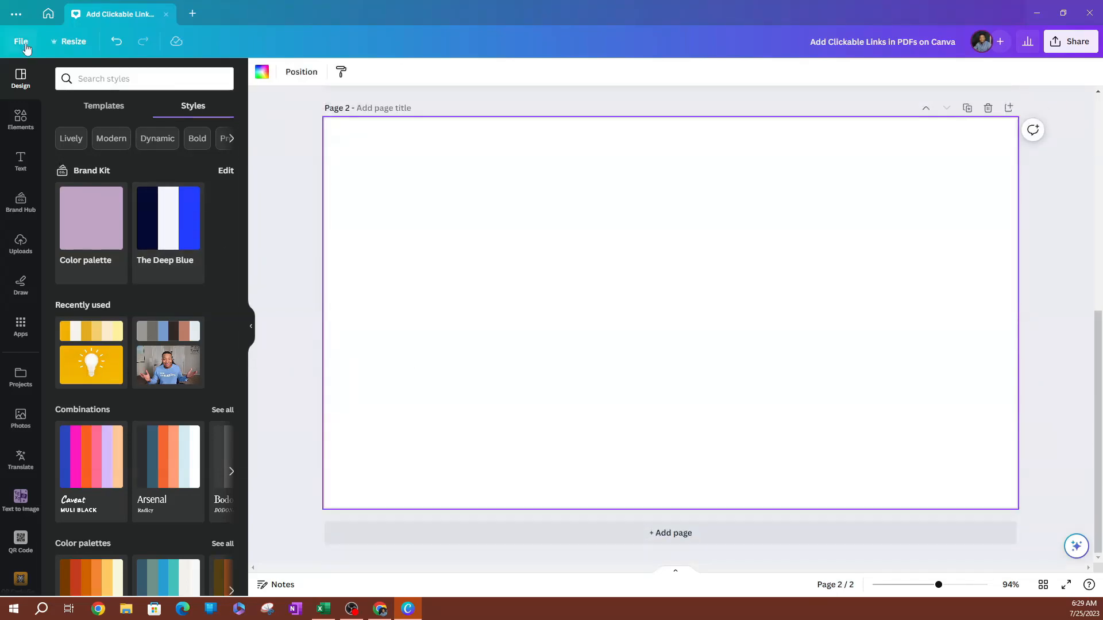
click(263, 75)
click(67, 273)
Generate text on the new page with Magic Write from the prompt "How to make money online"
click(1074, 549)
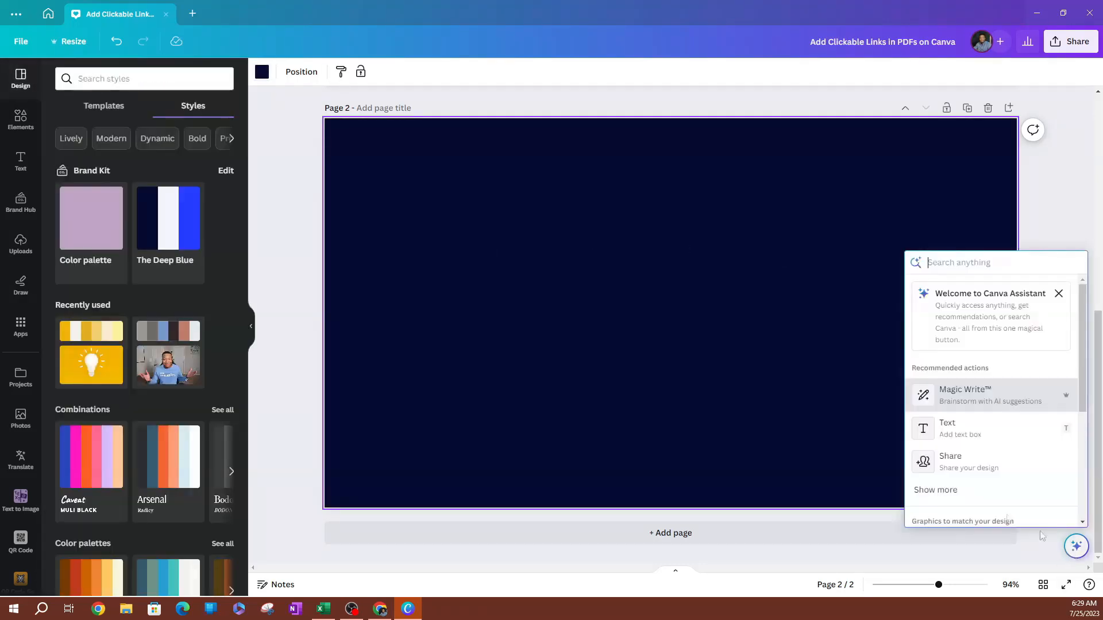
click(943, 386)
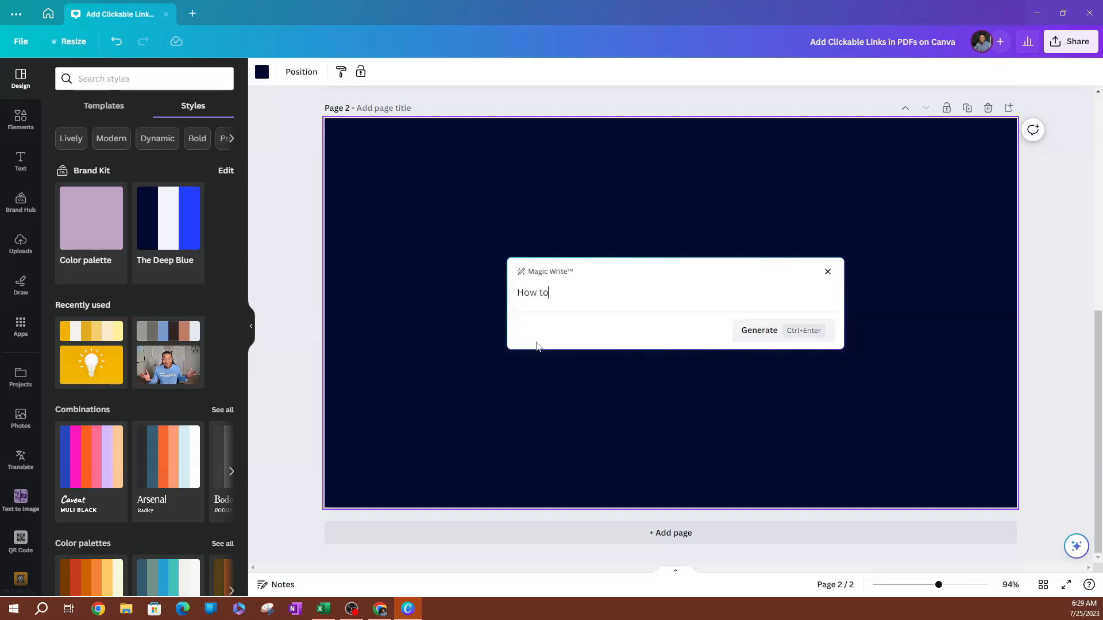
text(make money online)
click(759, 338)
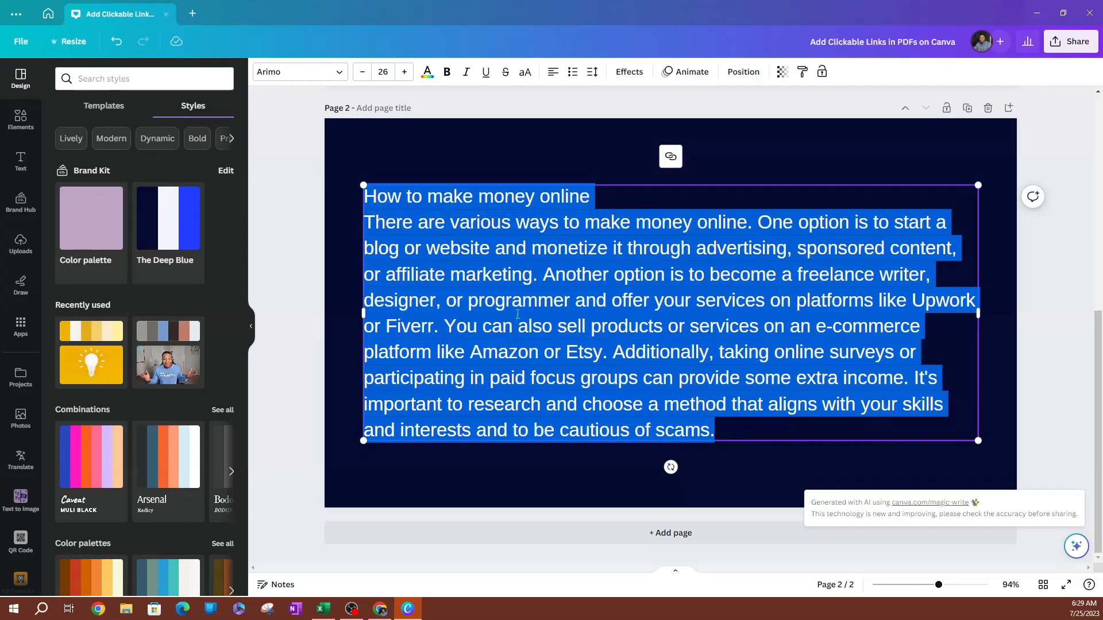
Replace the generated text after "How to" so the text box reads "How to publish a book on amazon"
click(451, 248)
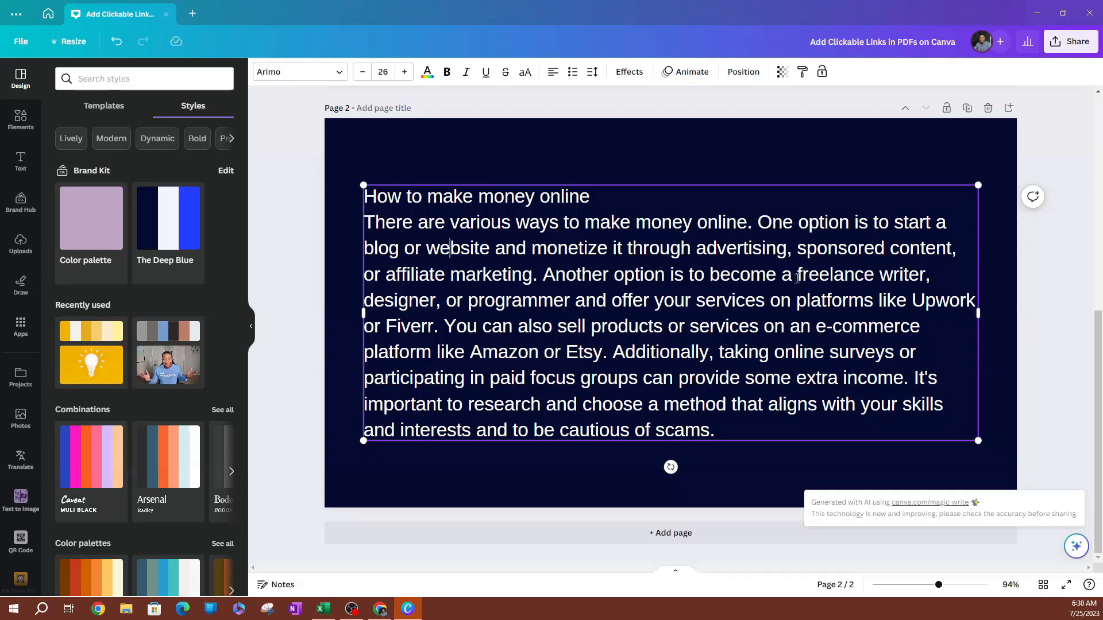
drag(718, 432, 422, 199)
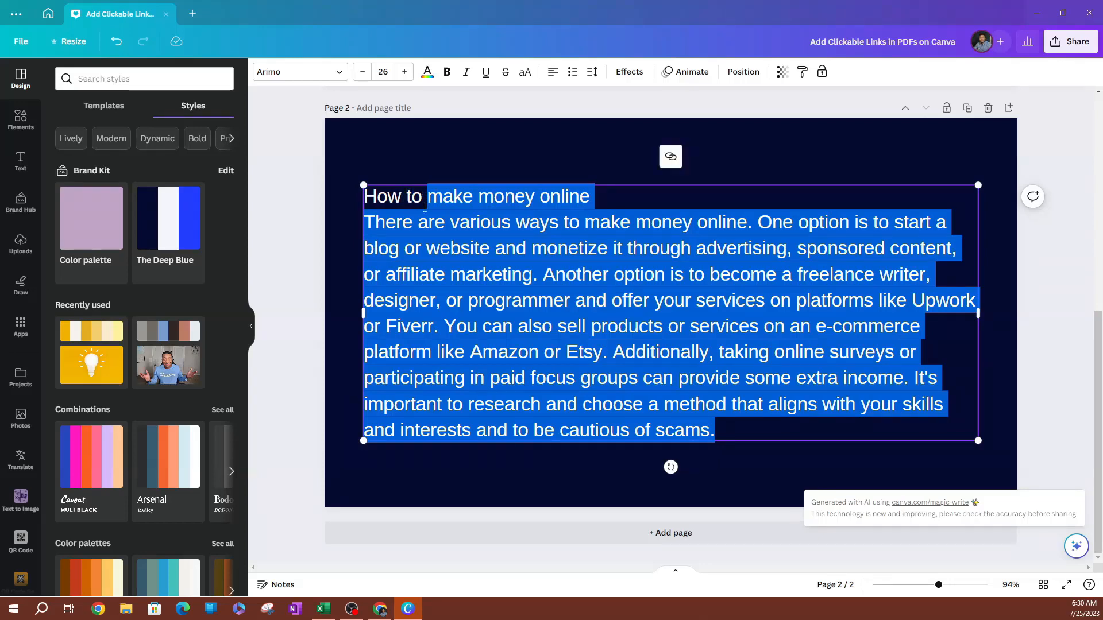
key(BackSpace)
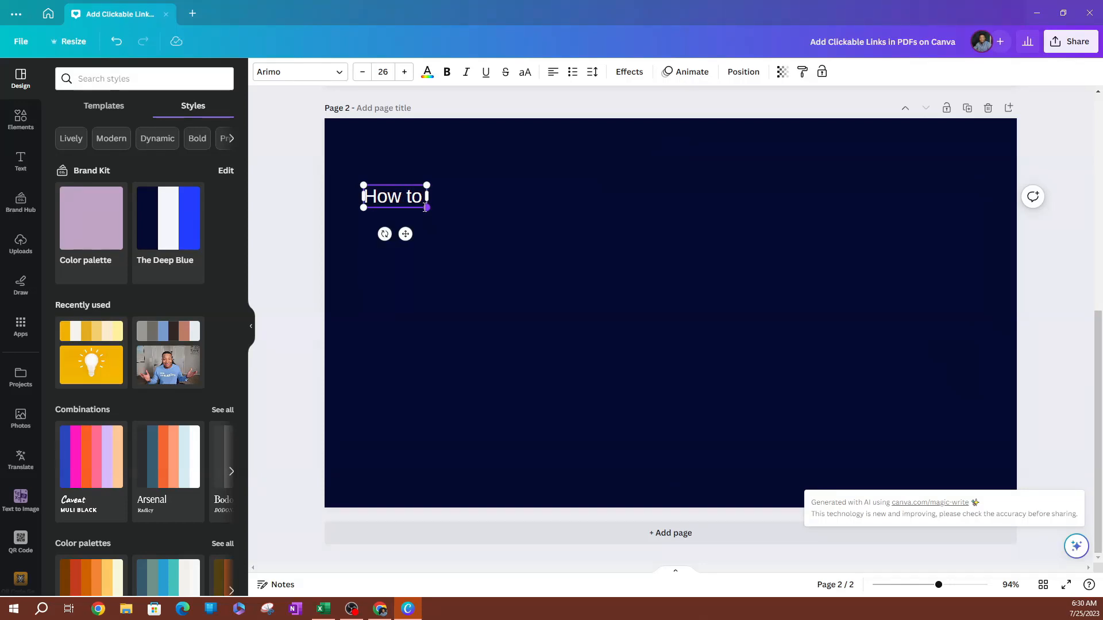
text(publish a book on amazon)
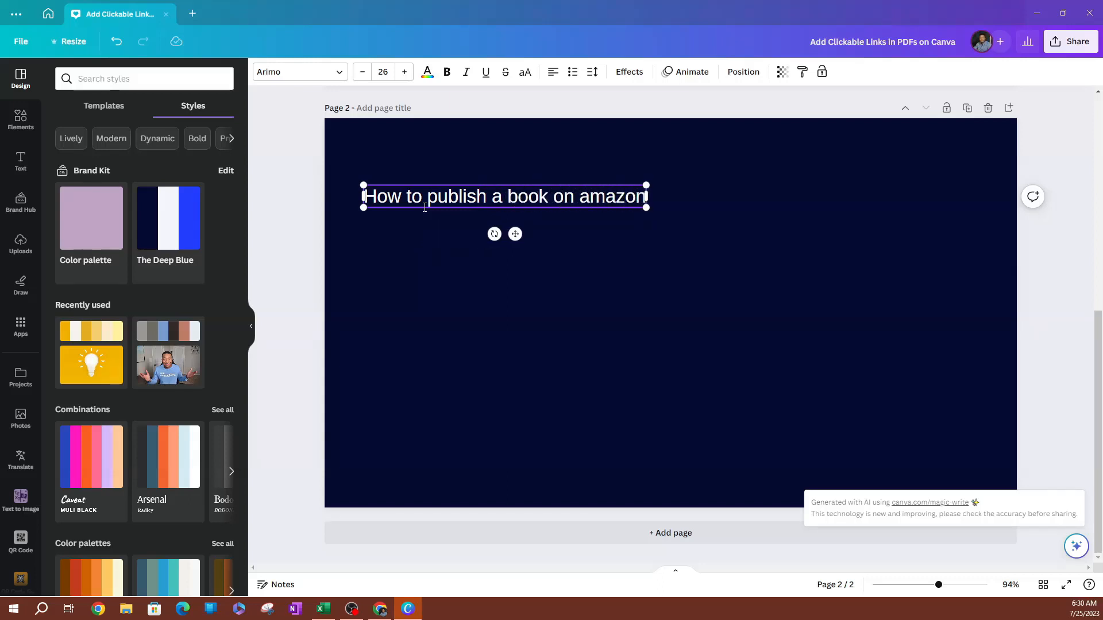
Summarize the whole "How to publish a book on amazon" line with Magic Write
triple_click(427, 193)
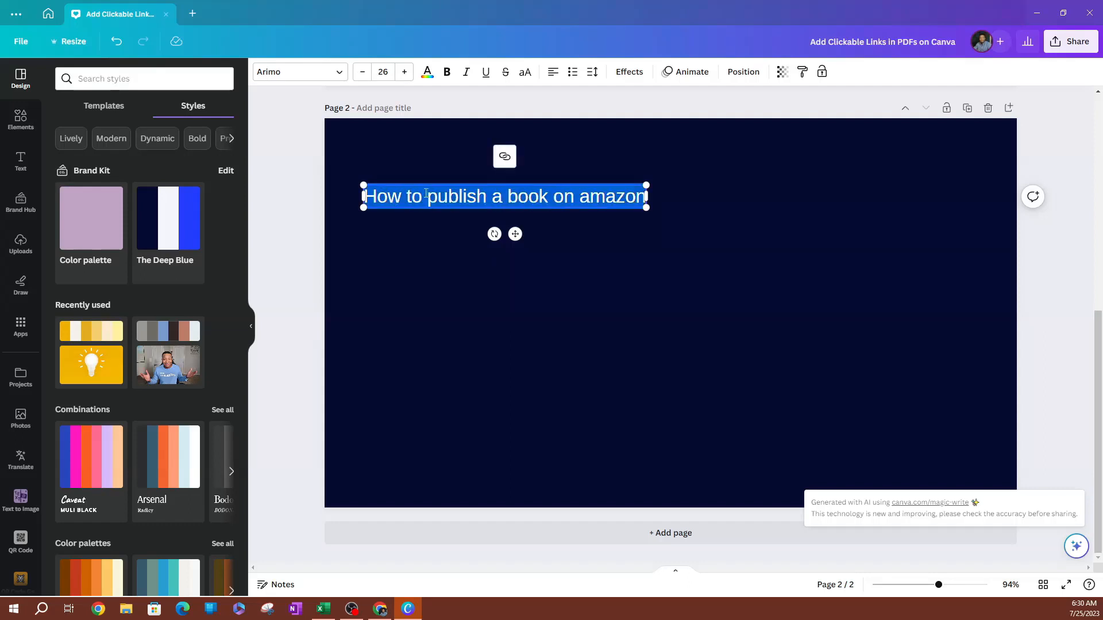
right_click(432, 196)
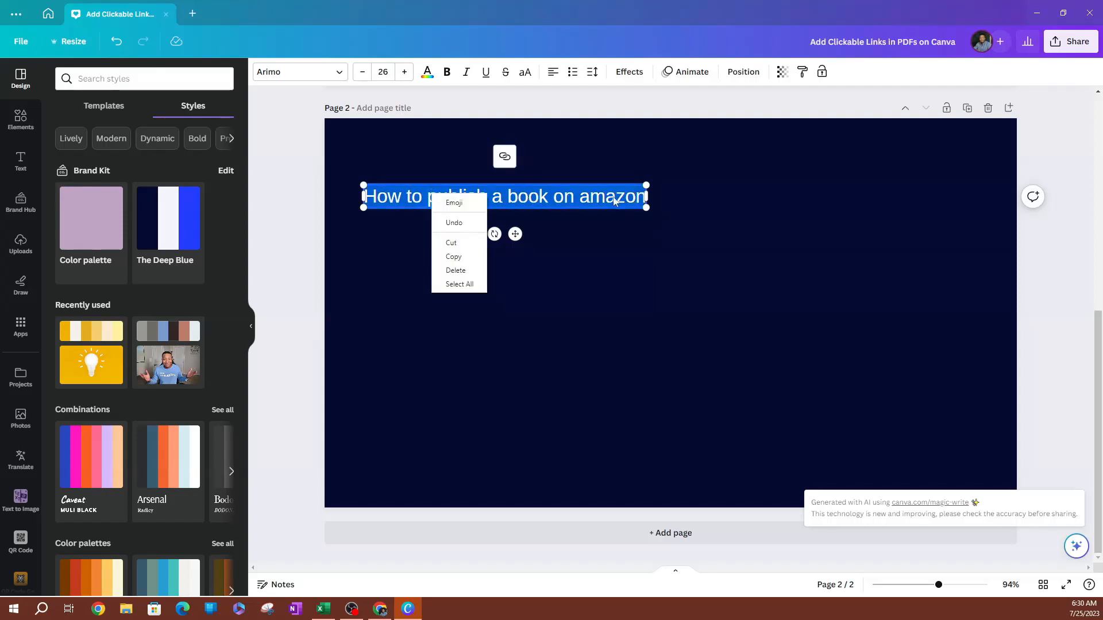
click(1074, 549)
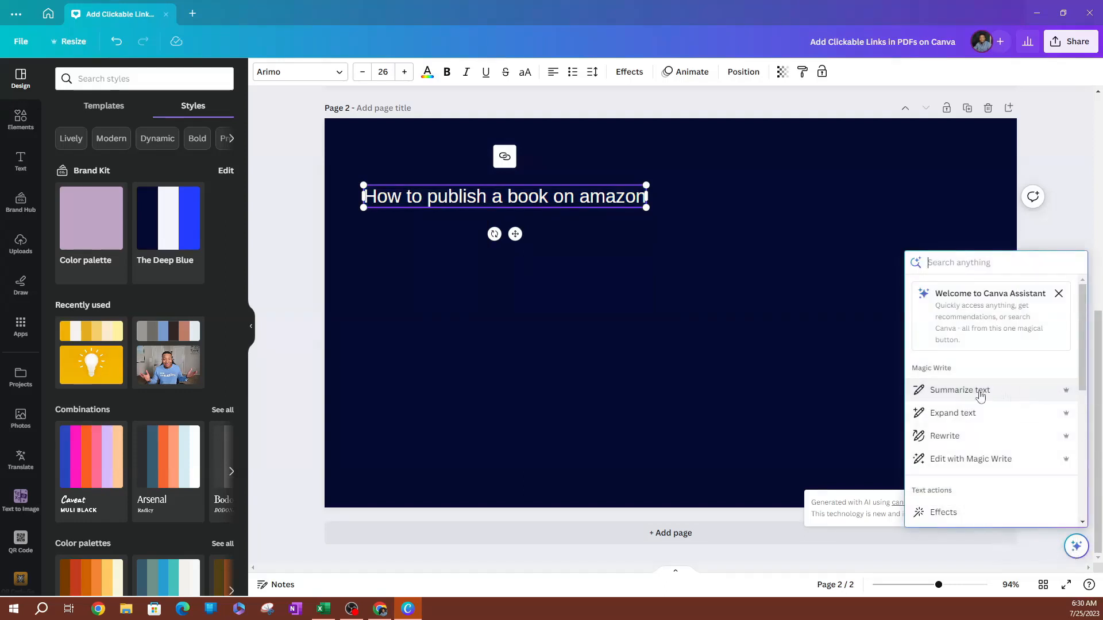
scroll(970, 428, down, 1)
scroll(942, 362, up, 1)
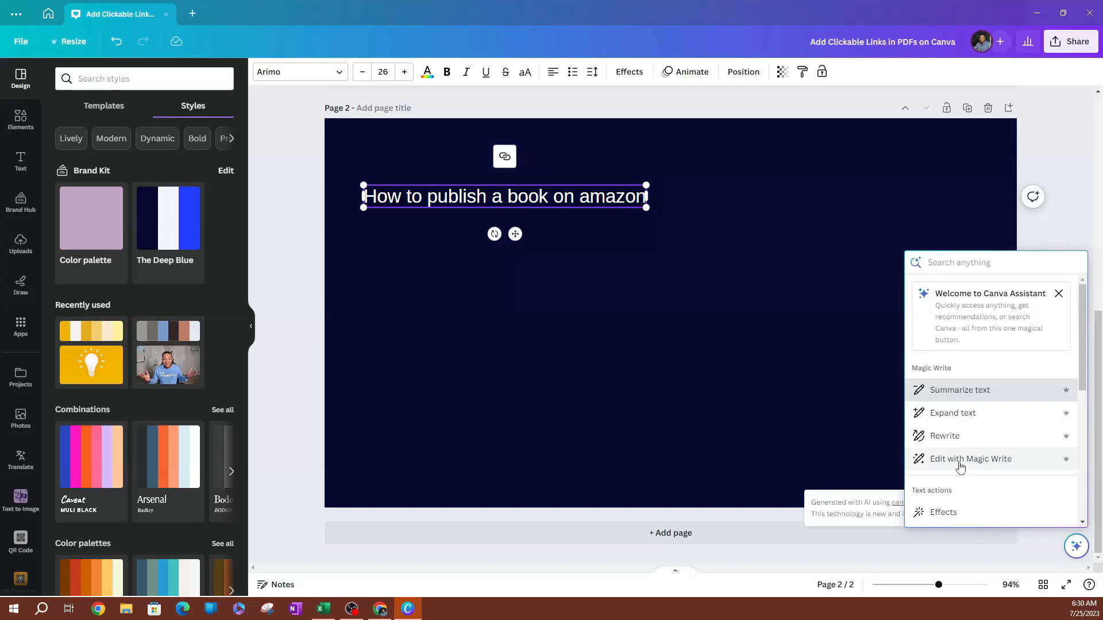
click(954, 391)
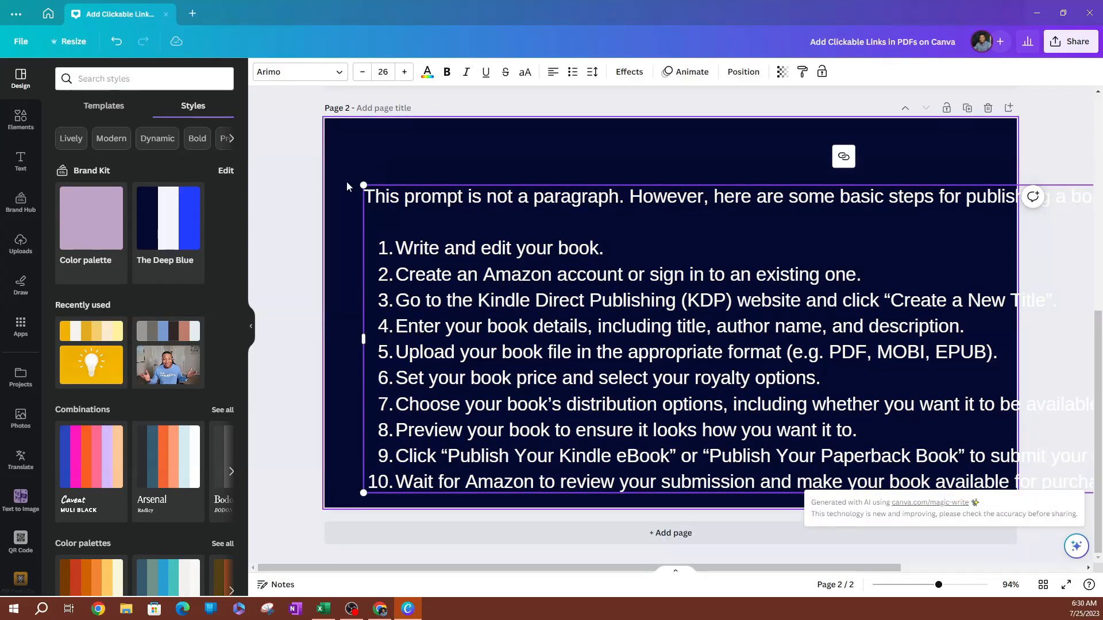
Scale the summarized text down to about size 18.3 and fit it on the page, then undo back to the original title
drag(363, 185, 628, 346)
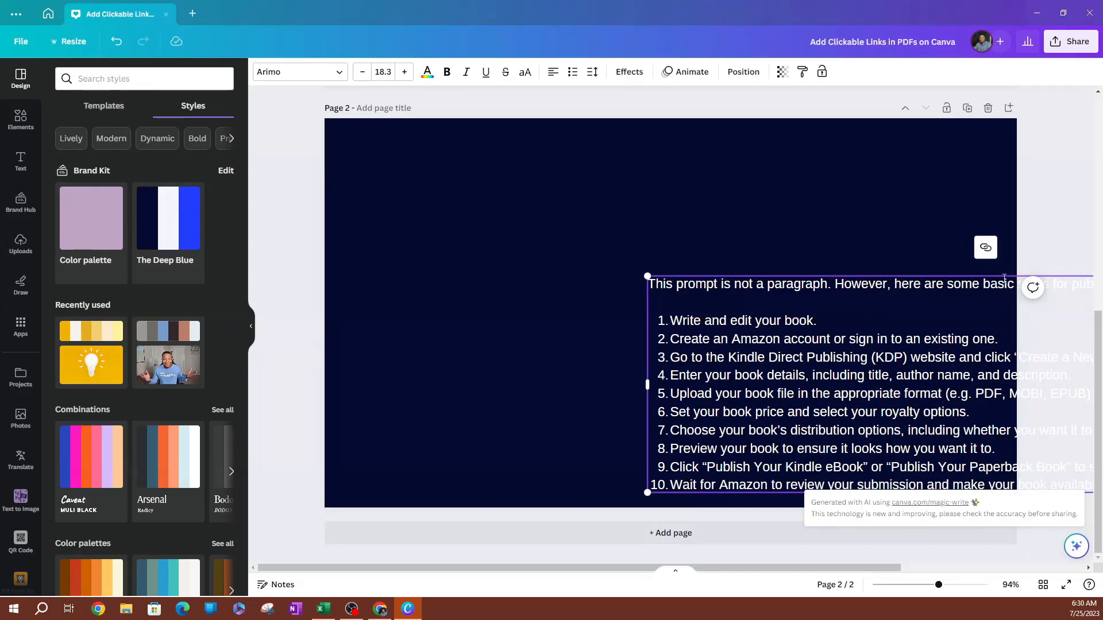
drag(1004, 275, 698, 155)
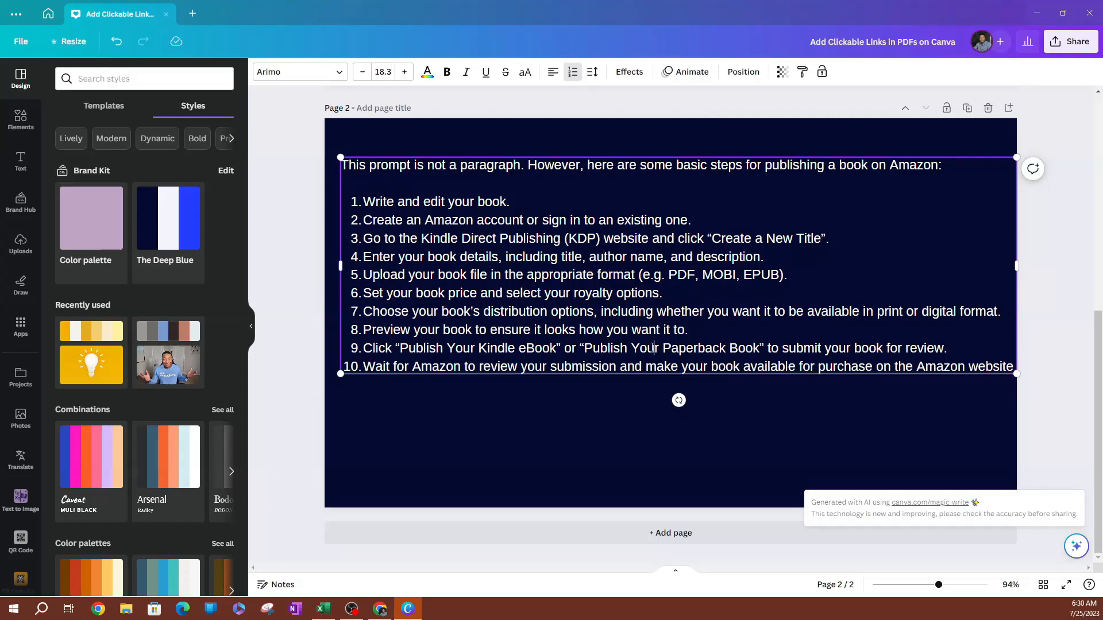
click(445, 221)
key(ctrl+z)
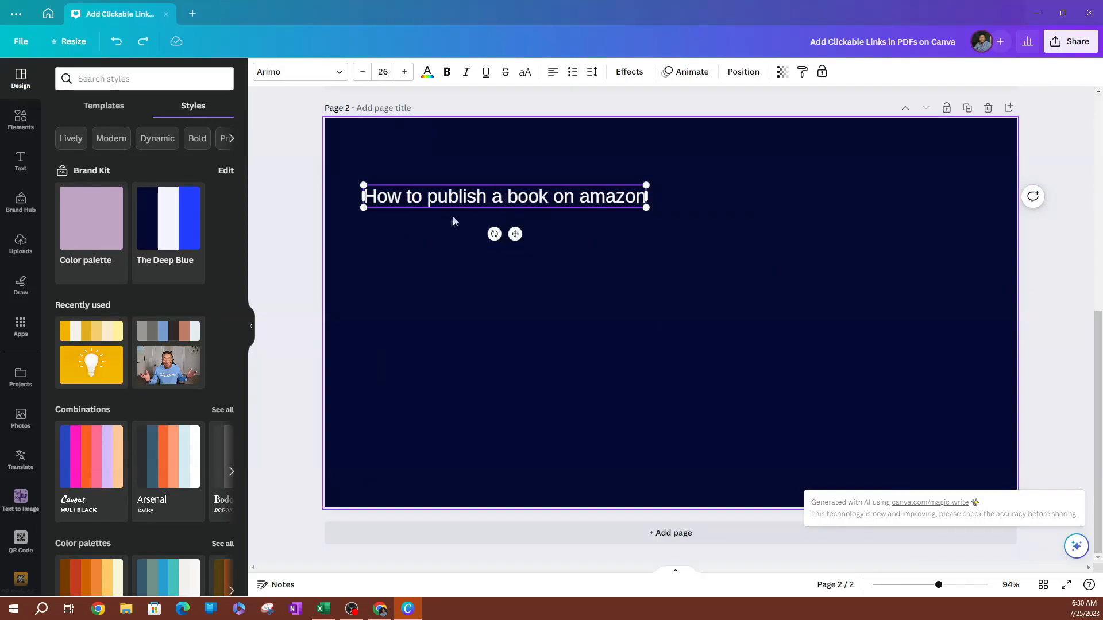
Expand the "How to publish a book on amazon" line with Magic Write
triple_click(466, 196)
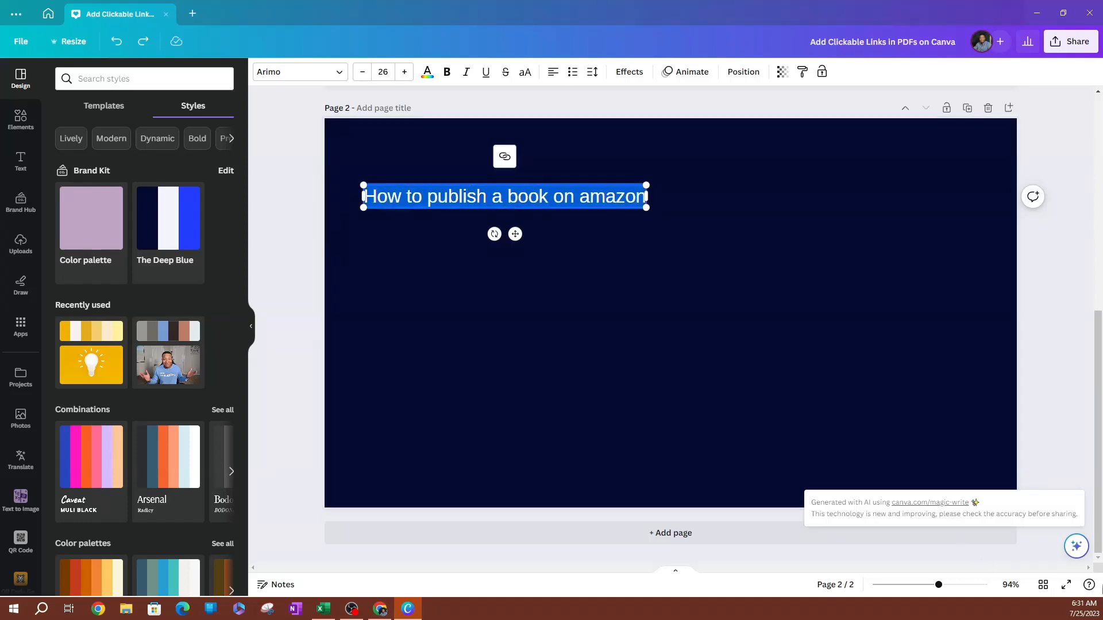
click(1074, 544)
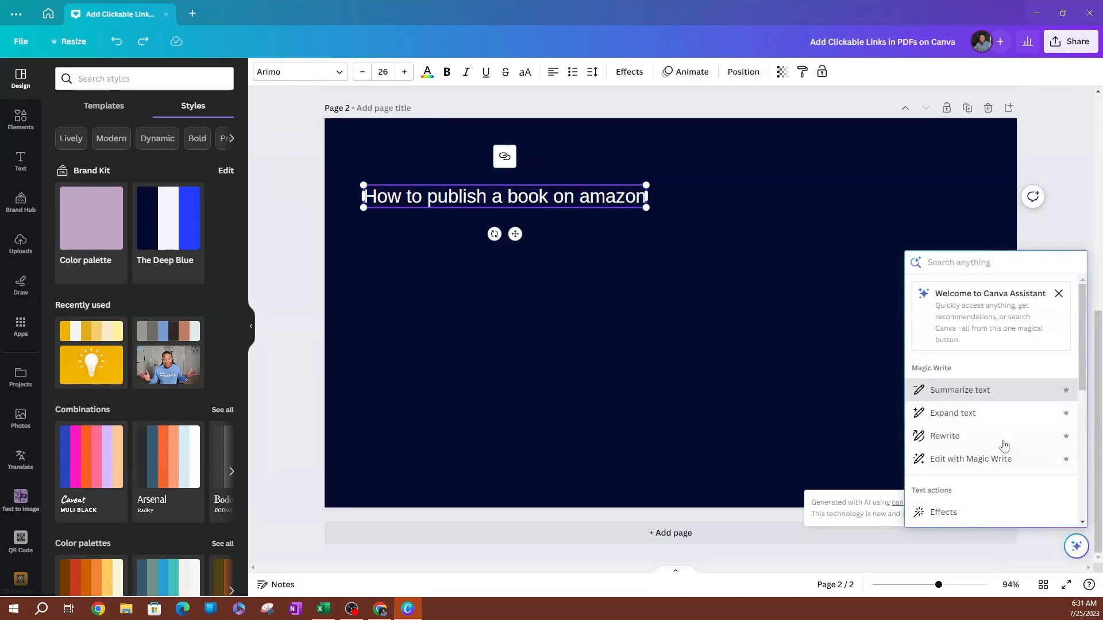
click(949, 415)
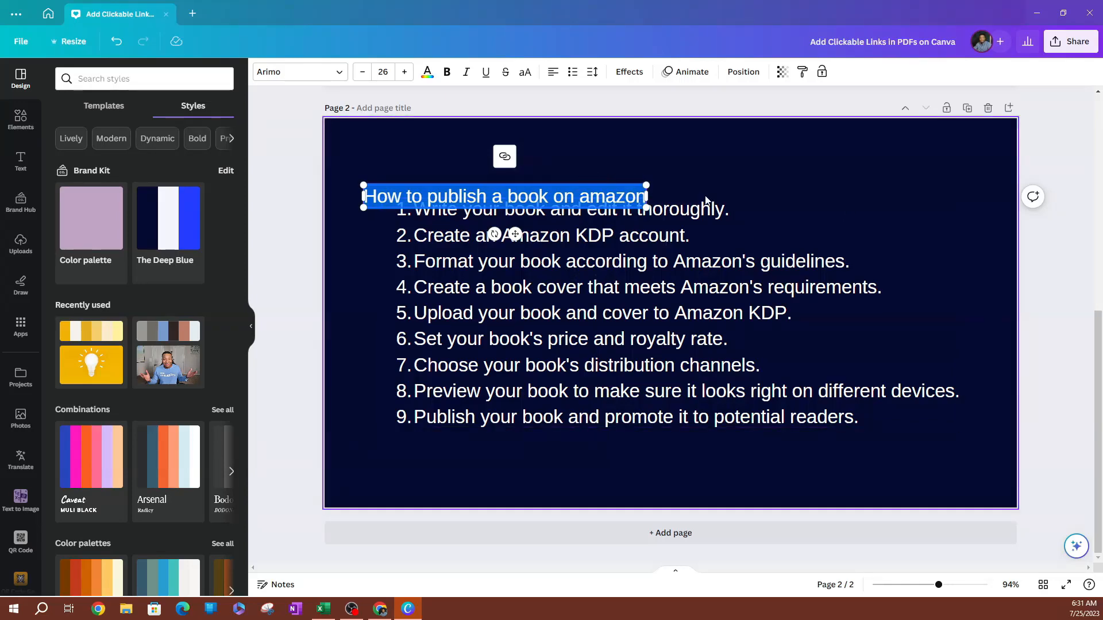
Move the generated numbered list just below the title line and delete it
click(697, 298)
drag(697, 298, 687, 318)
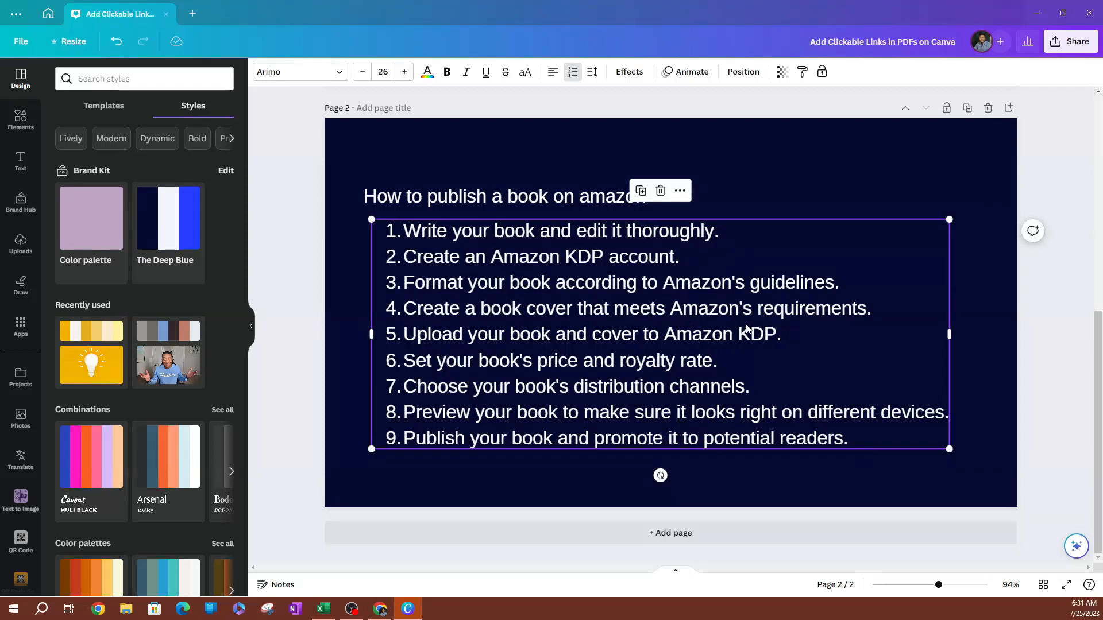
key(Delete)
Rewrite the "How to publish a book on amazon" line with Magic Write
click(465, 197)
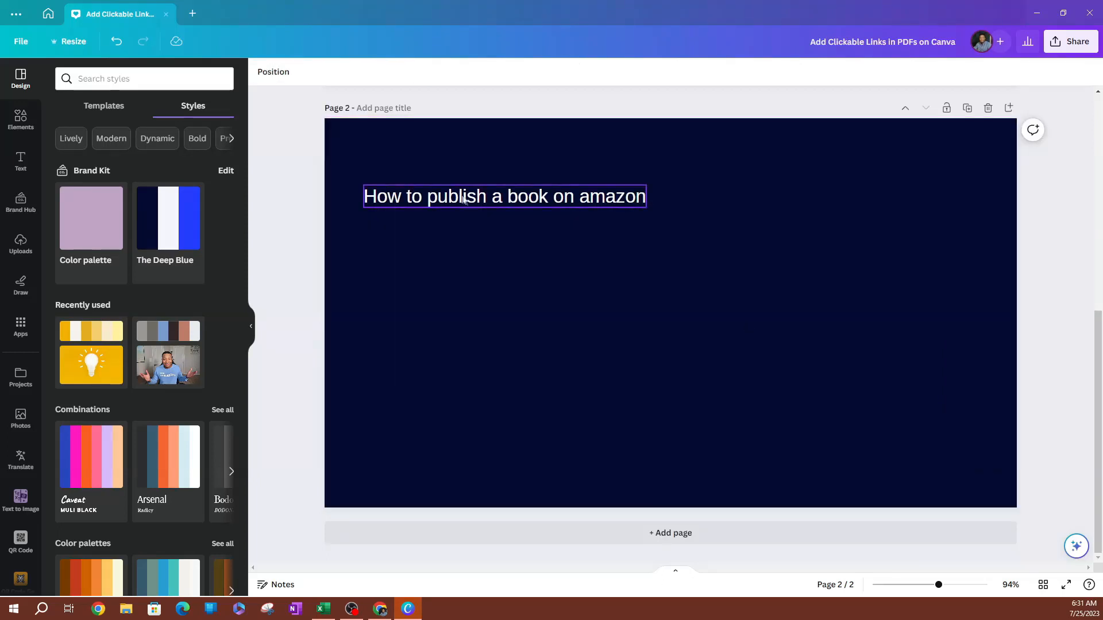
triple_click(463, 199)
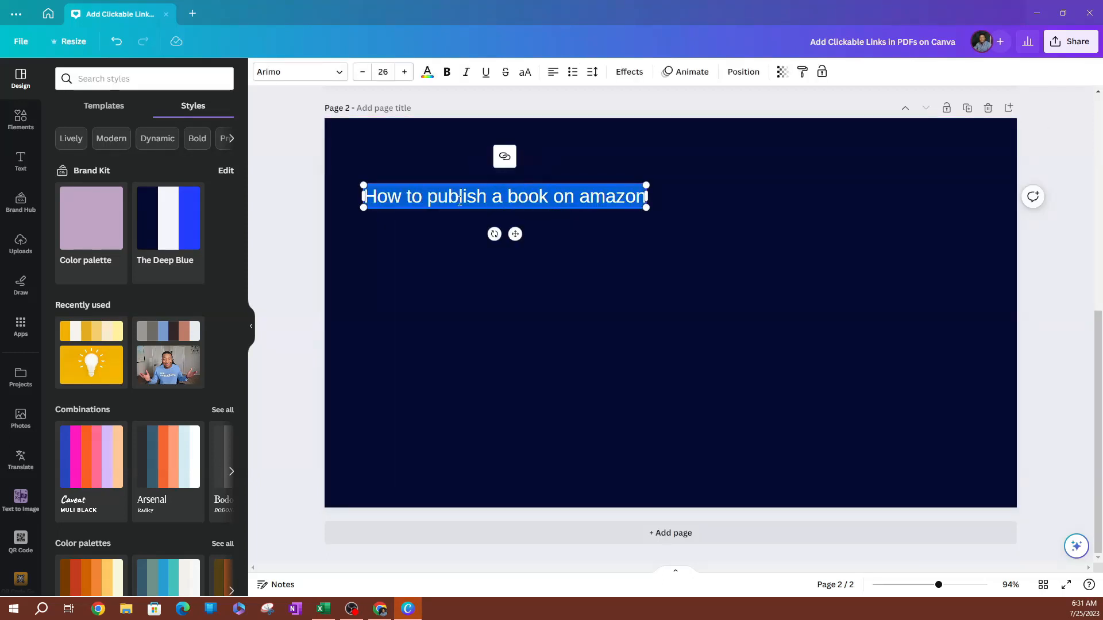
click(1075, 546)
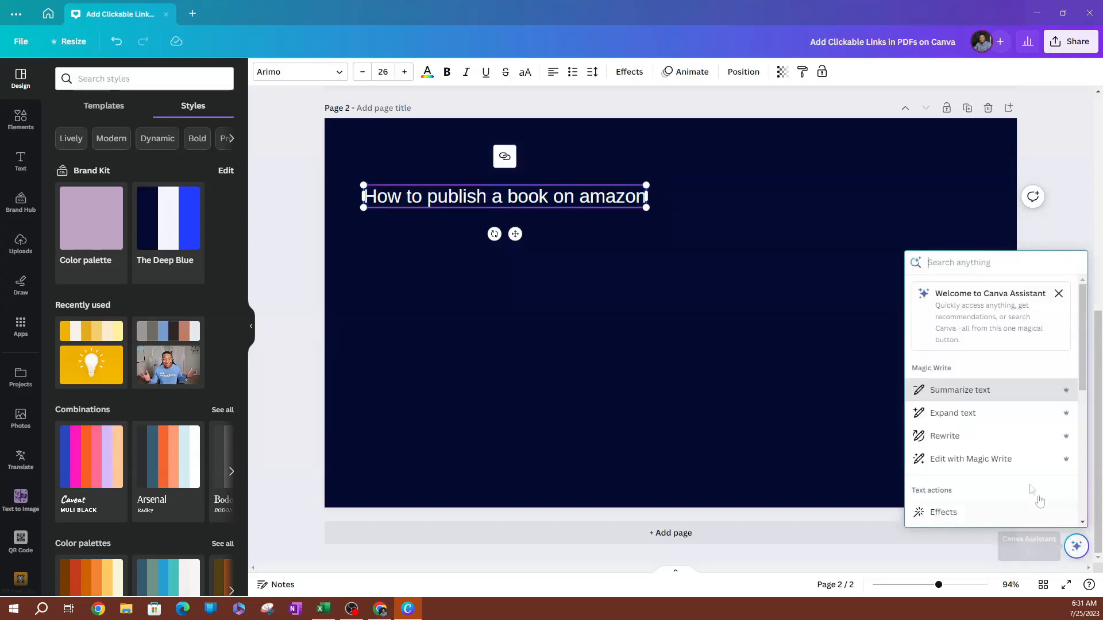
click(945, 436)
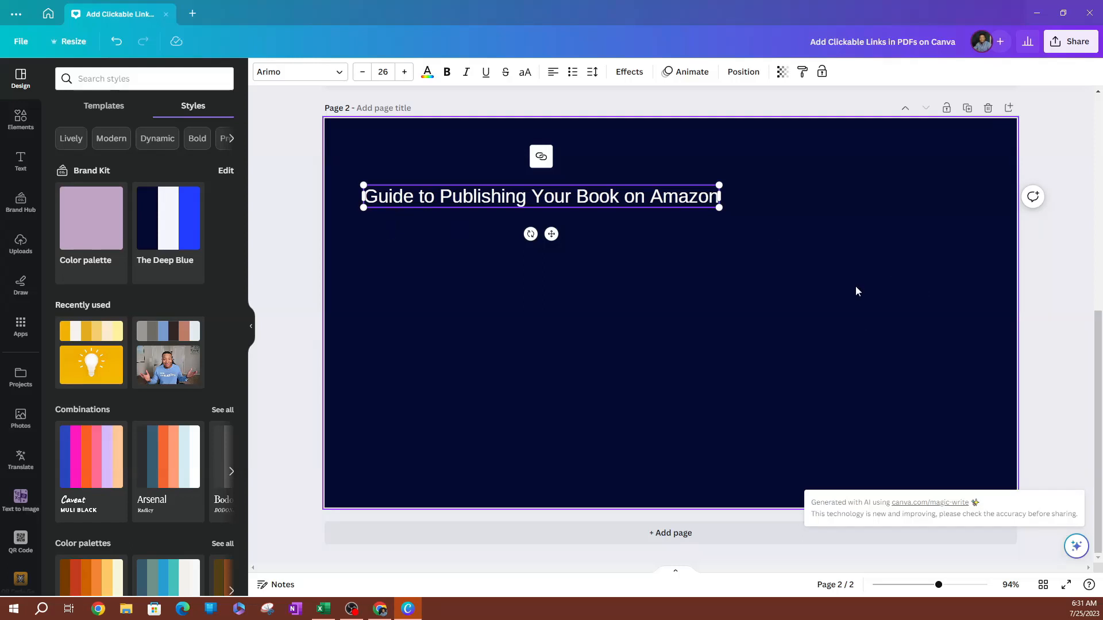
Generate new text from the rewritten title using Edit with Magic Write, and scale it to about size 17 and reposition it on the page
triple_click(553, 196)
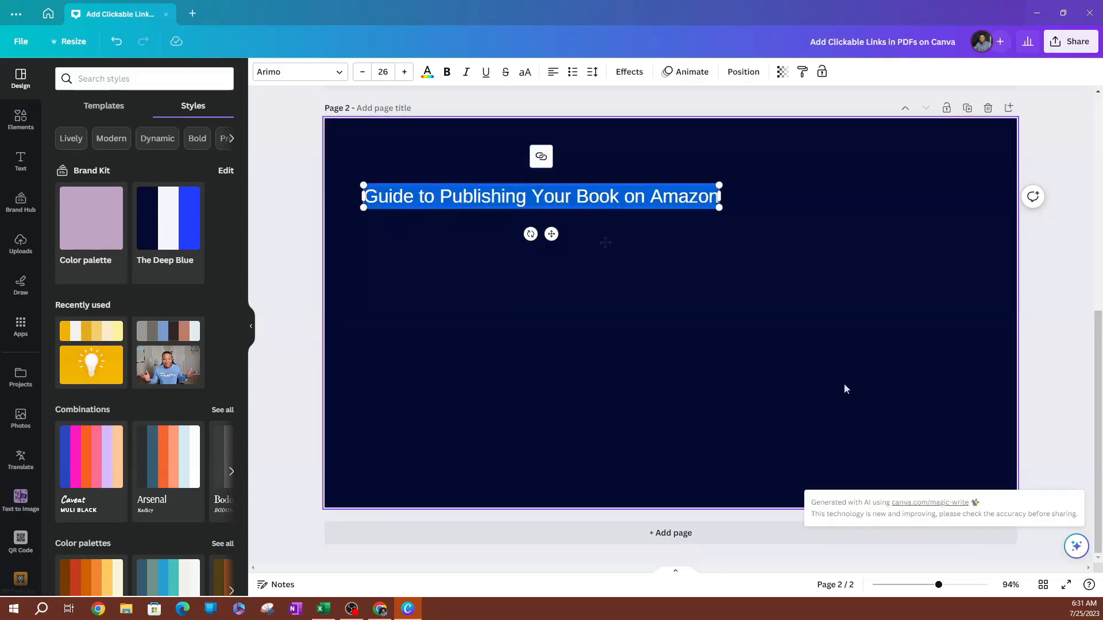
click(1075, 546)
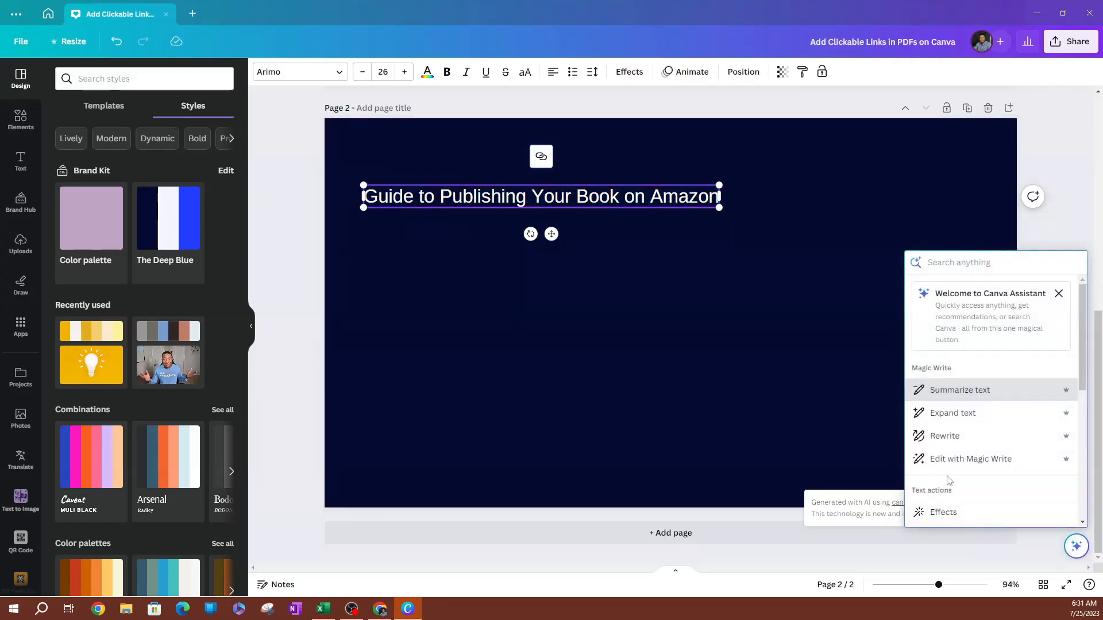
click(963, 460)
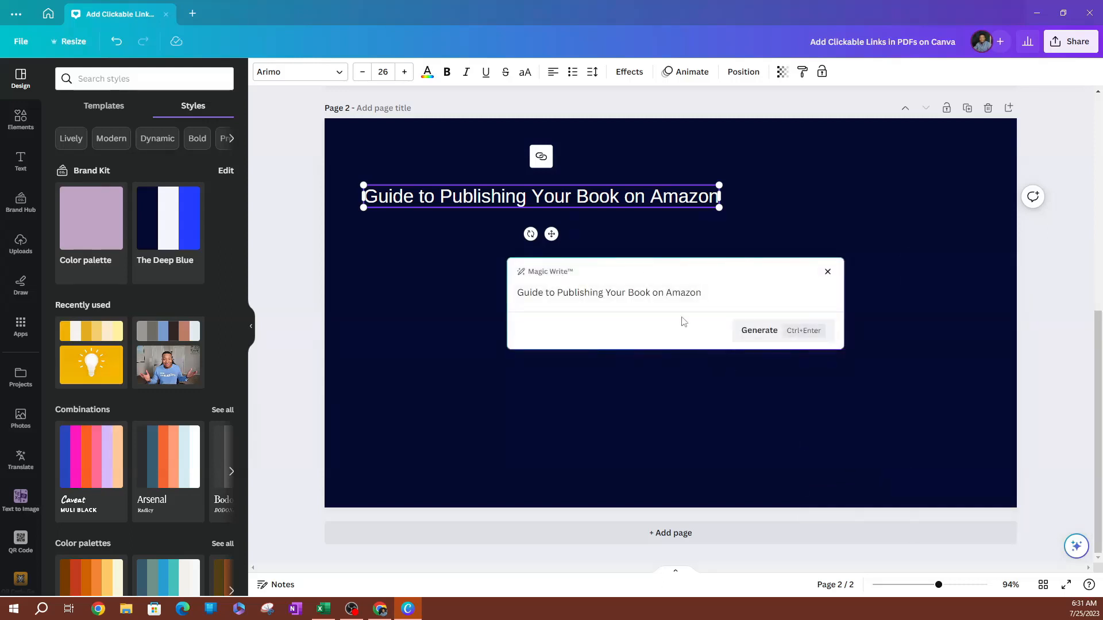
click(773, 332)
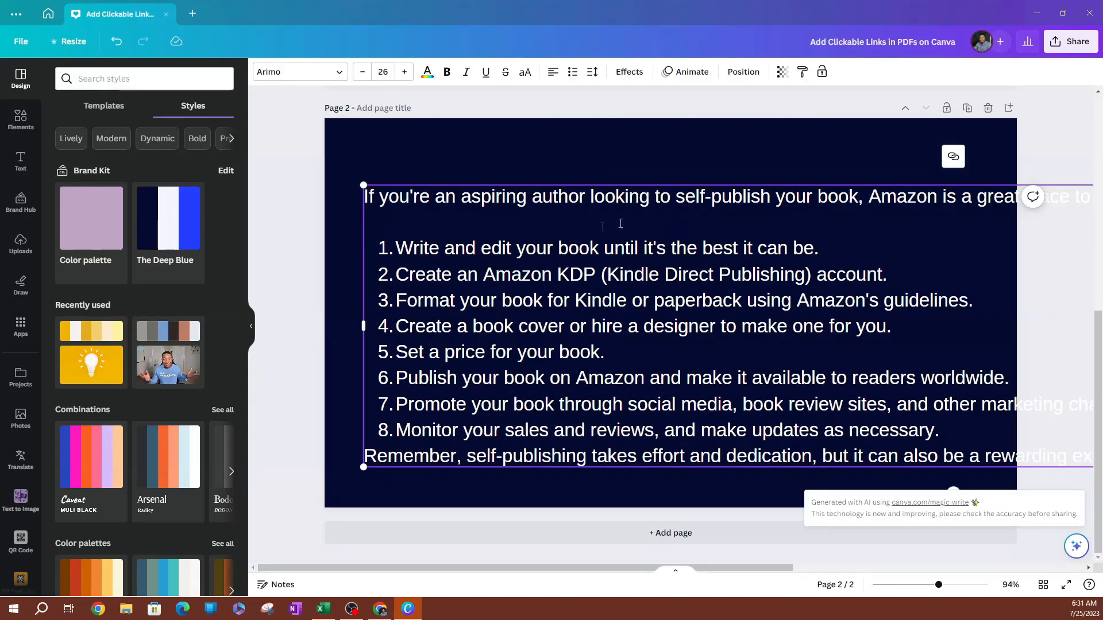
drag(363, 185, 733, 441)
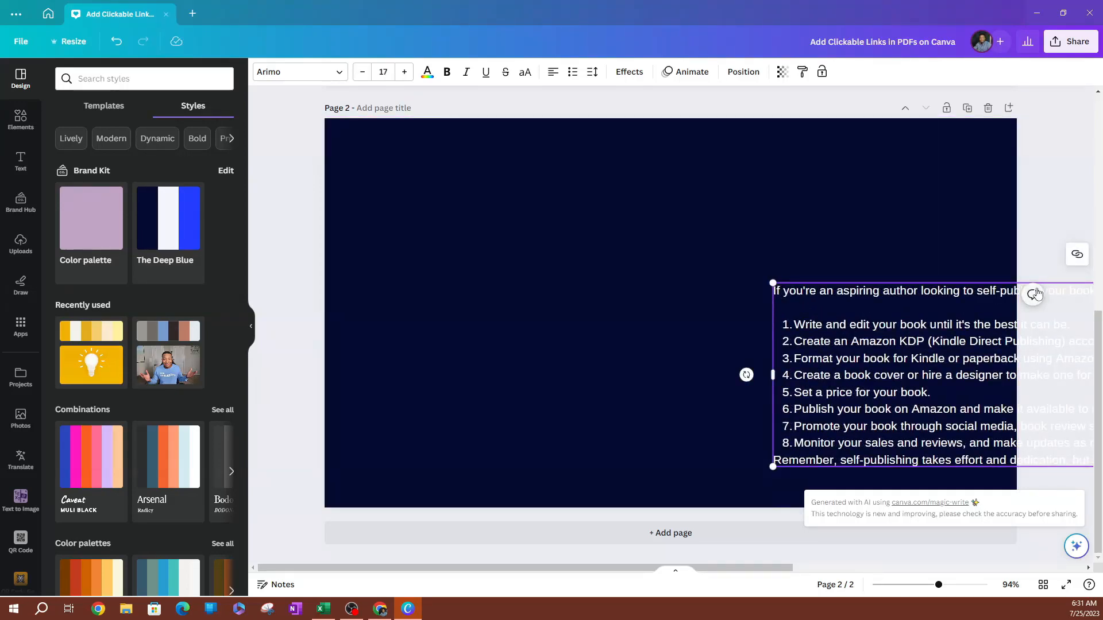
drag(1050, 280, 614, 176)
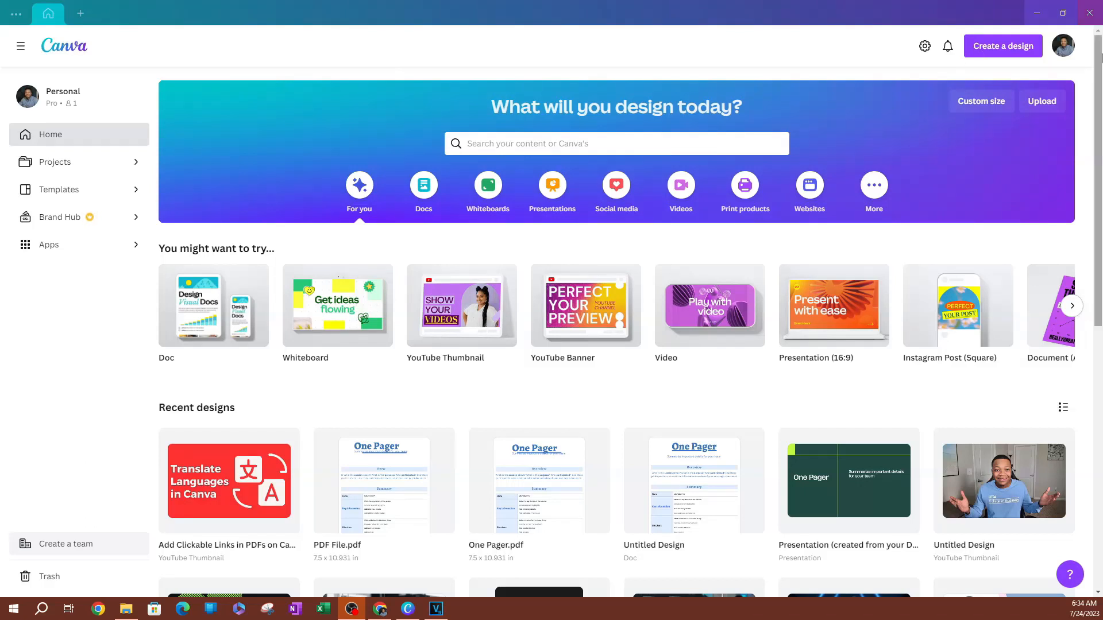
Open the apps directory from the Canva home page and search it for Text to Image
click(73, 247)
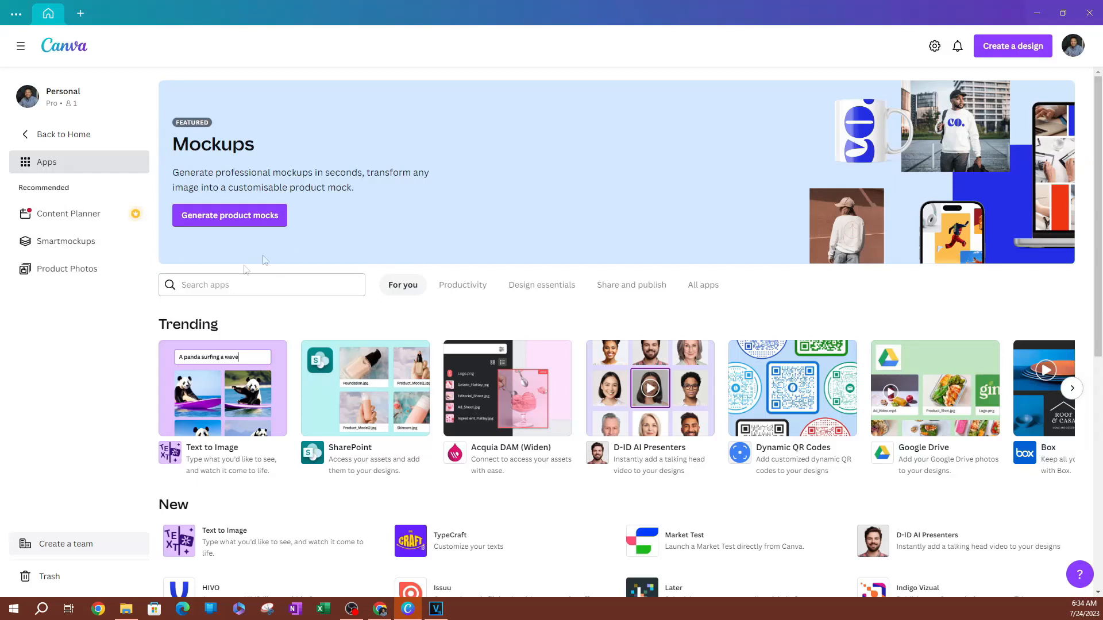
click(223, 286)
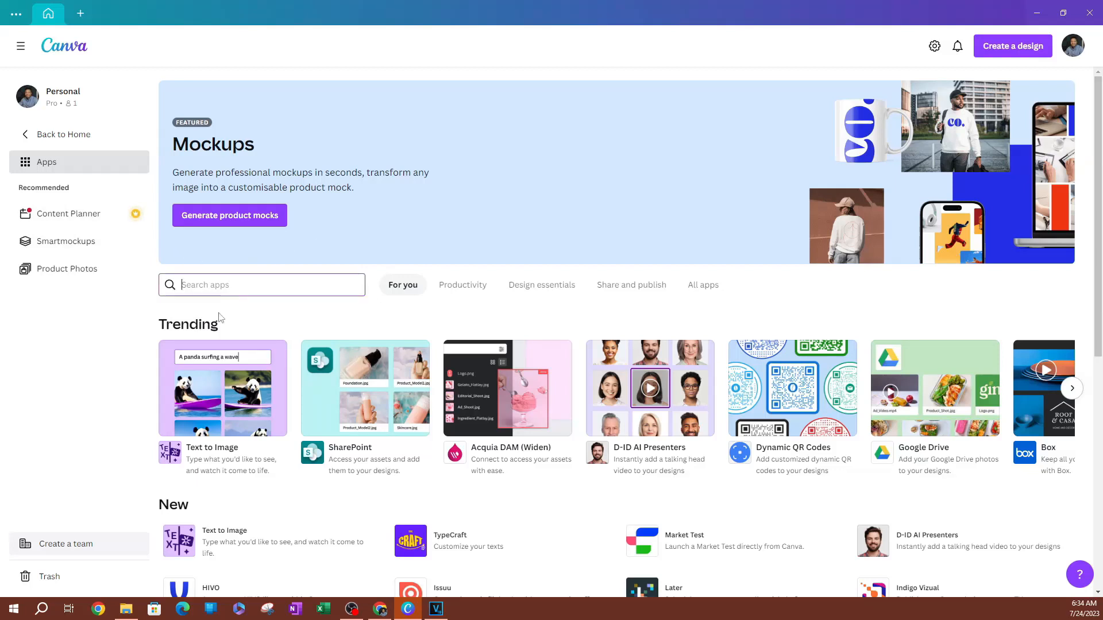
text(text to)
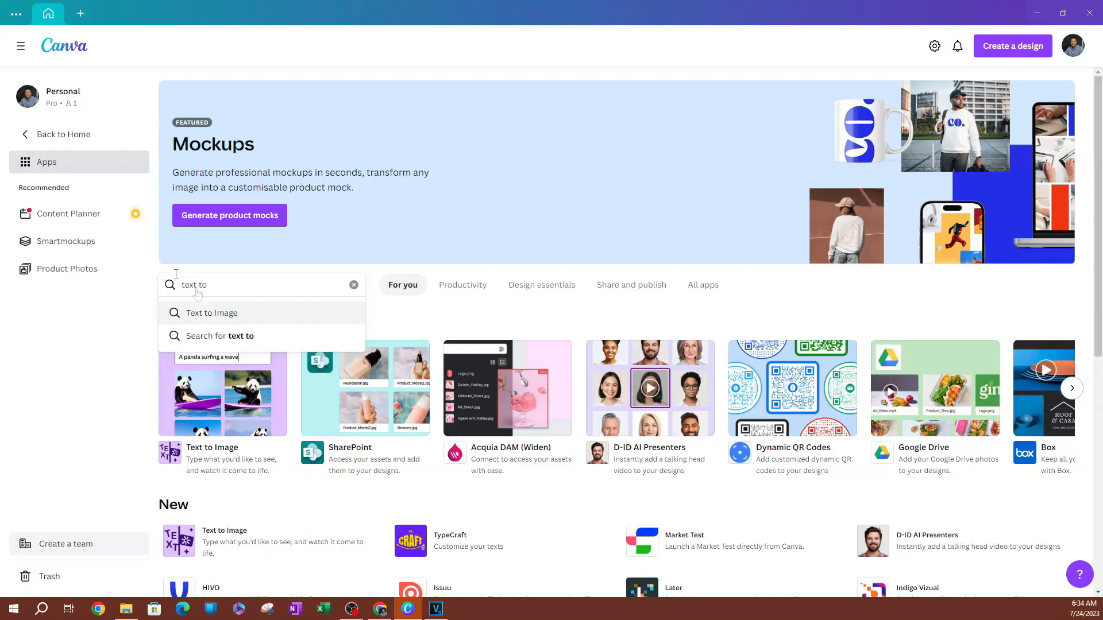
click(223, 317)
scroll(428, 431, down, 1)
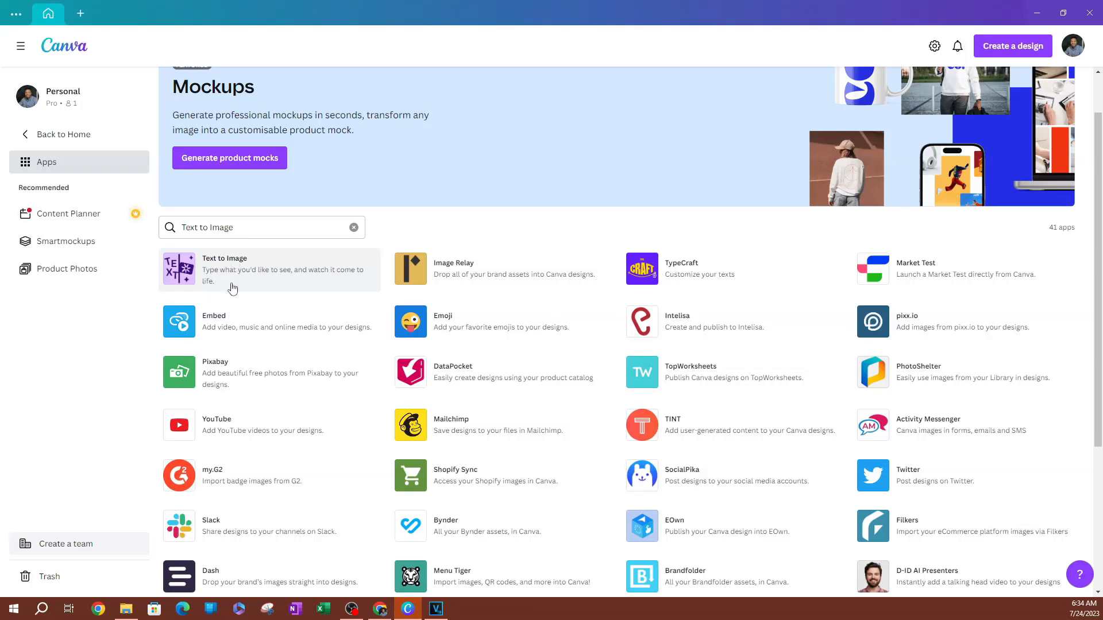
Return to the home page and open the recent "Presentation (created from your Doc)" design
click(76, 137)
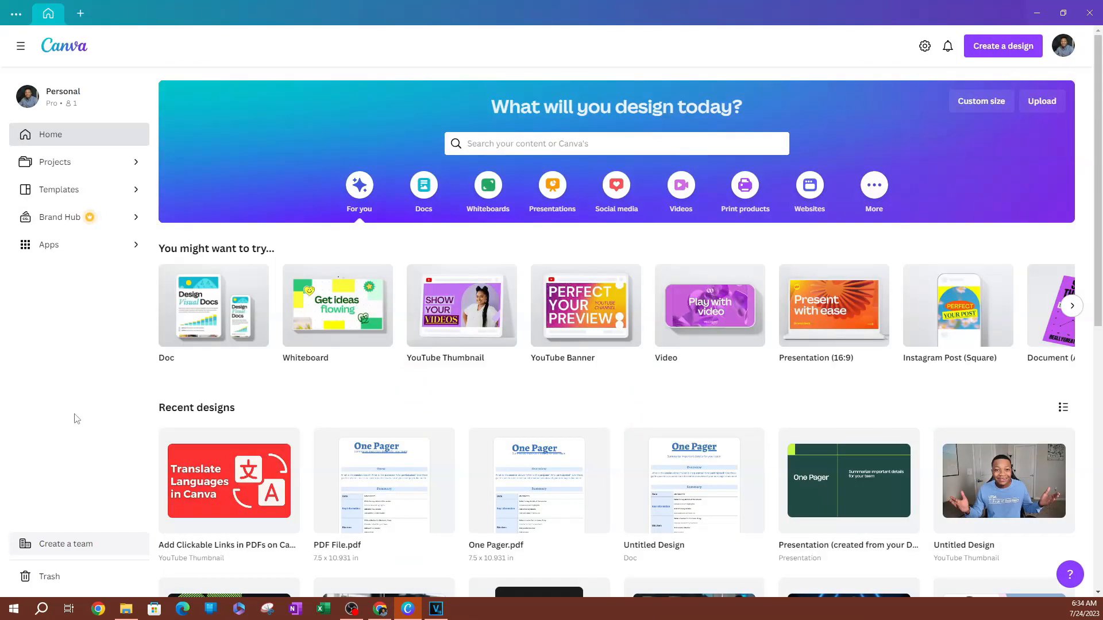
scroll(481, 440, down, 5)
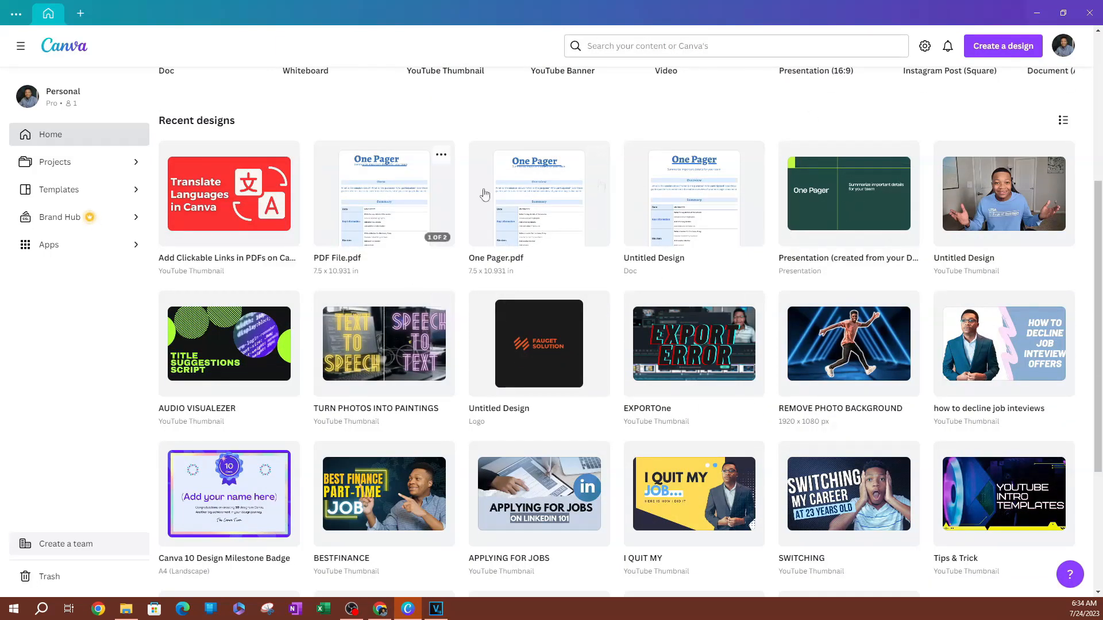
click(849, 194)
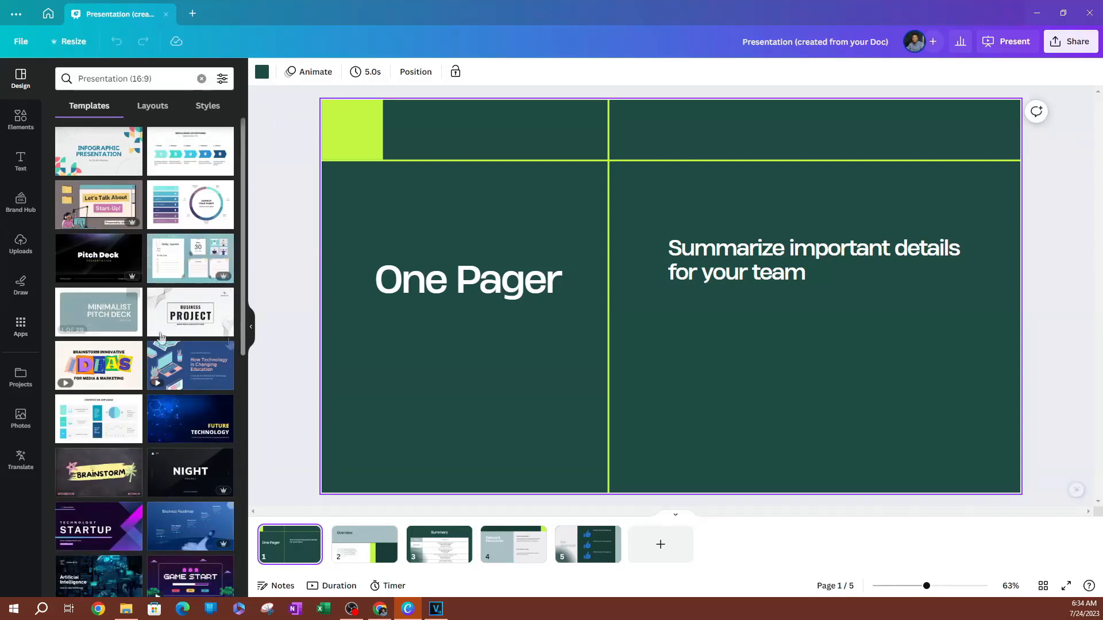
Search the editor's apps for Text to Image, and close the presentation
click(20, 326)
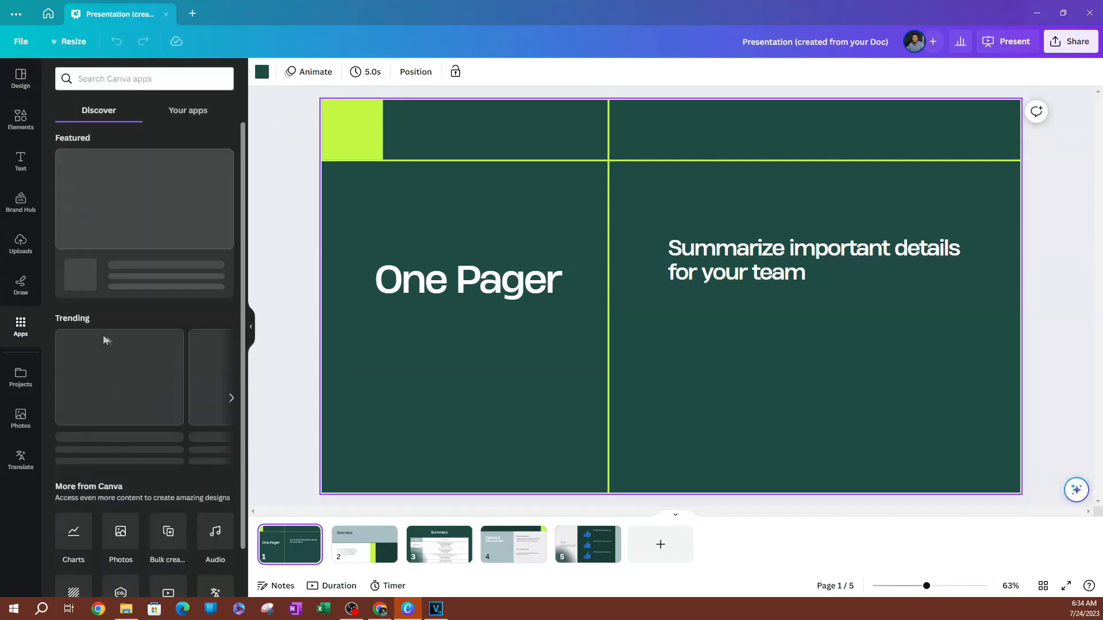
click(131, 74)
text(t)
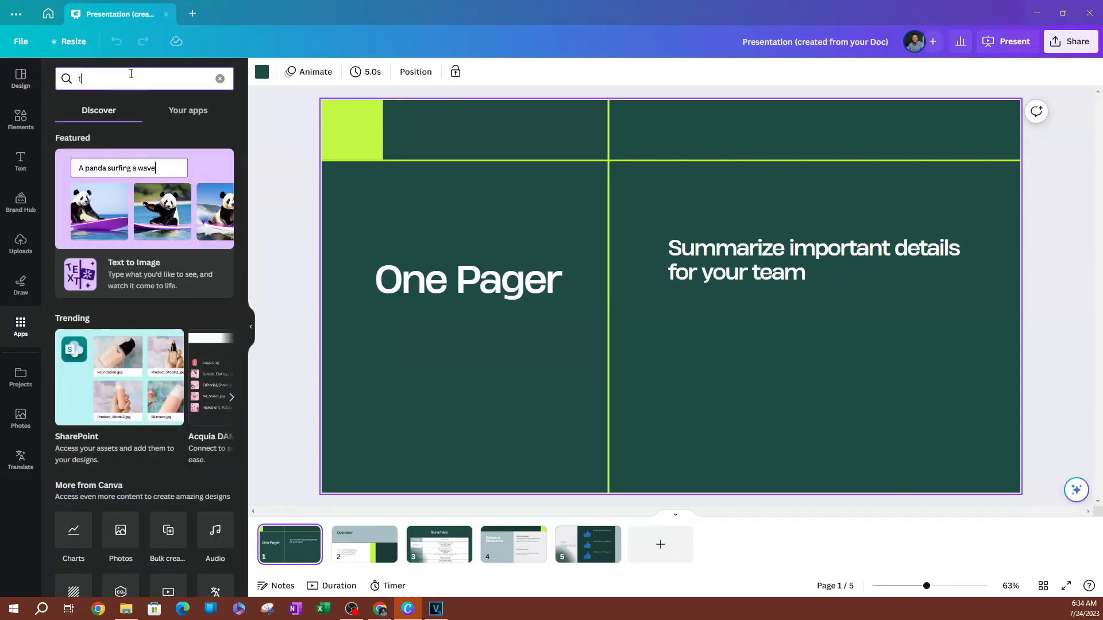
text(ext t)
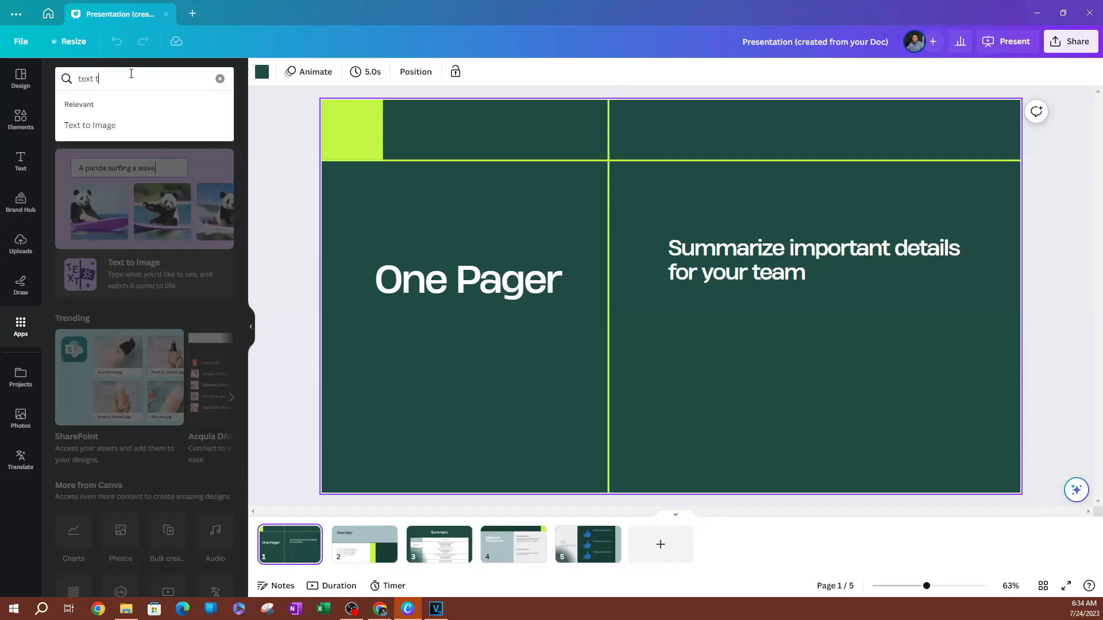
click(108, 126)
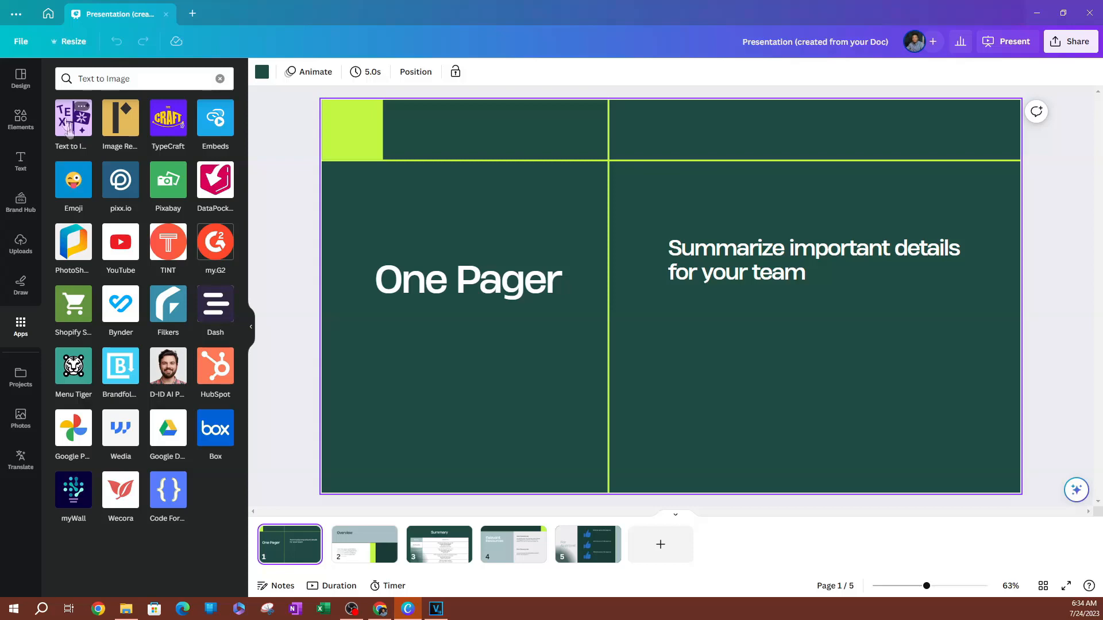
click(166, 14)
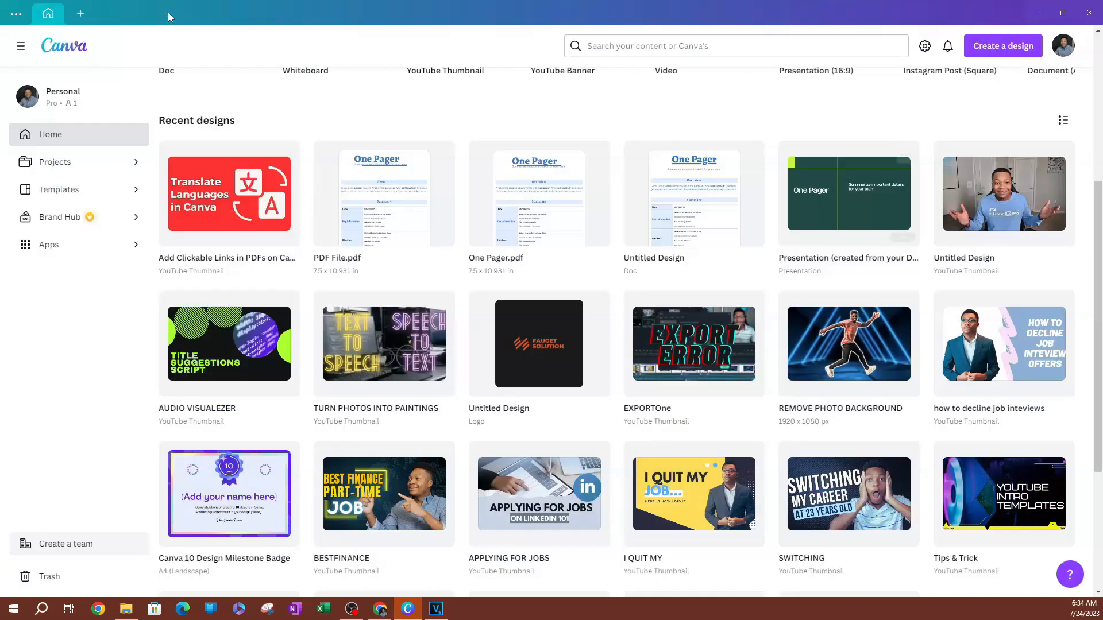
Open the apps directory from the home page and search it for Text to Image
click(32, 259)
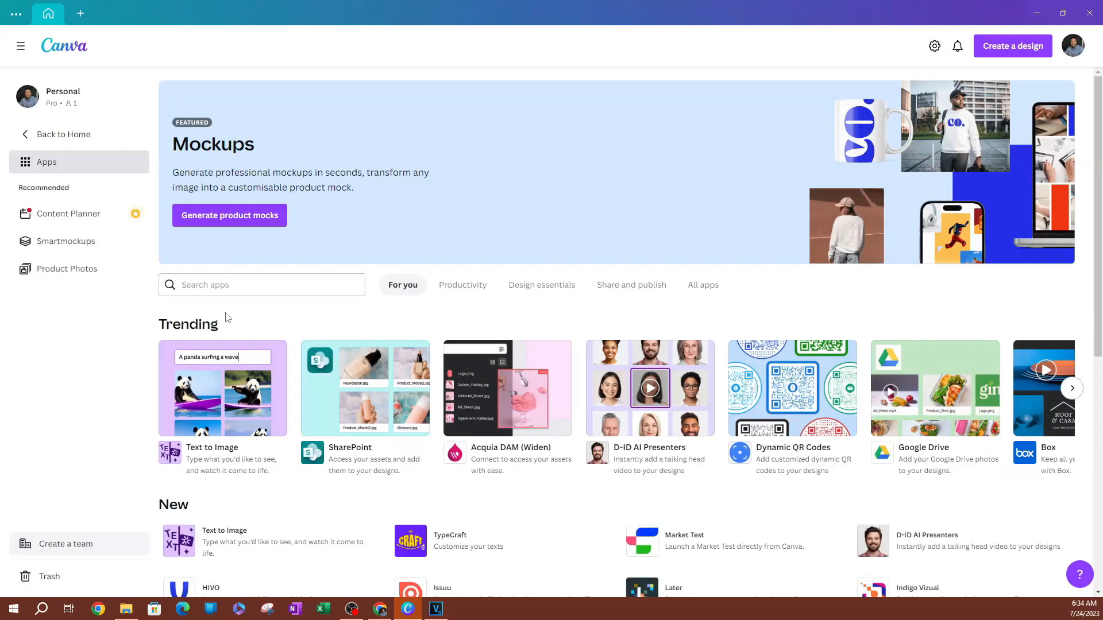
click(270, 285)
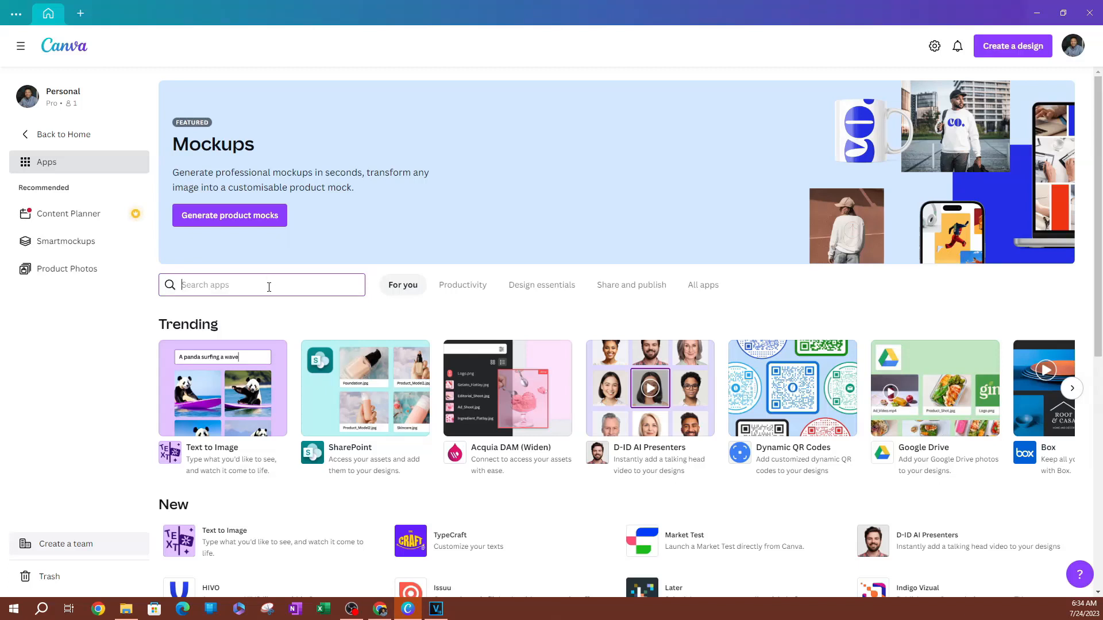
text(text)
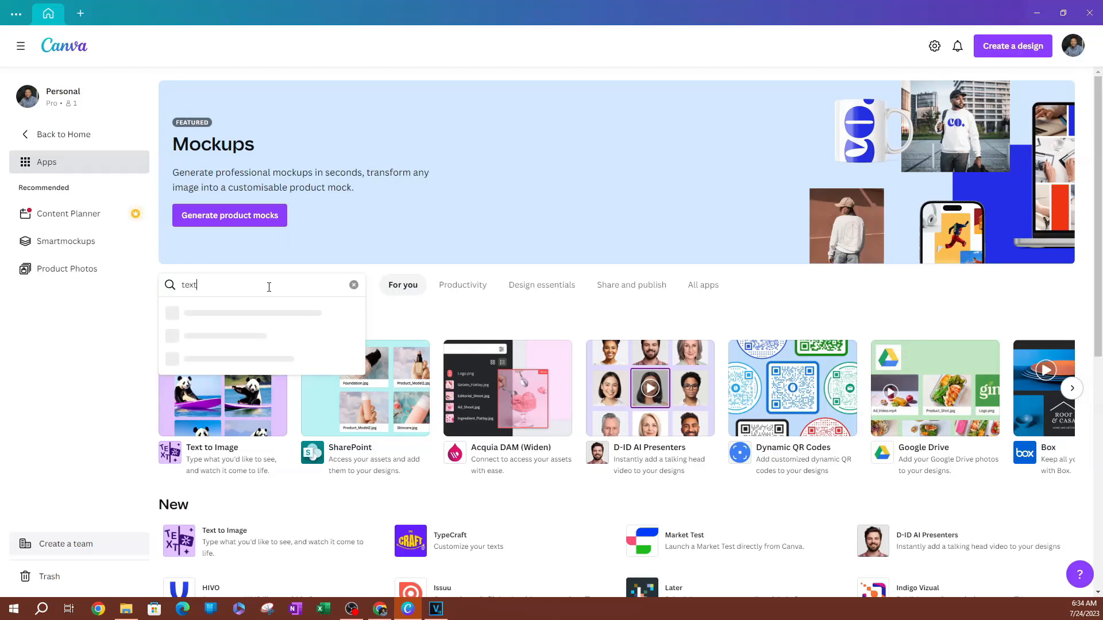
text( to)
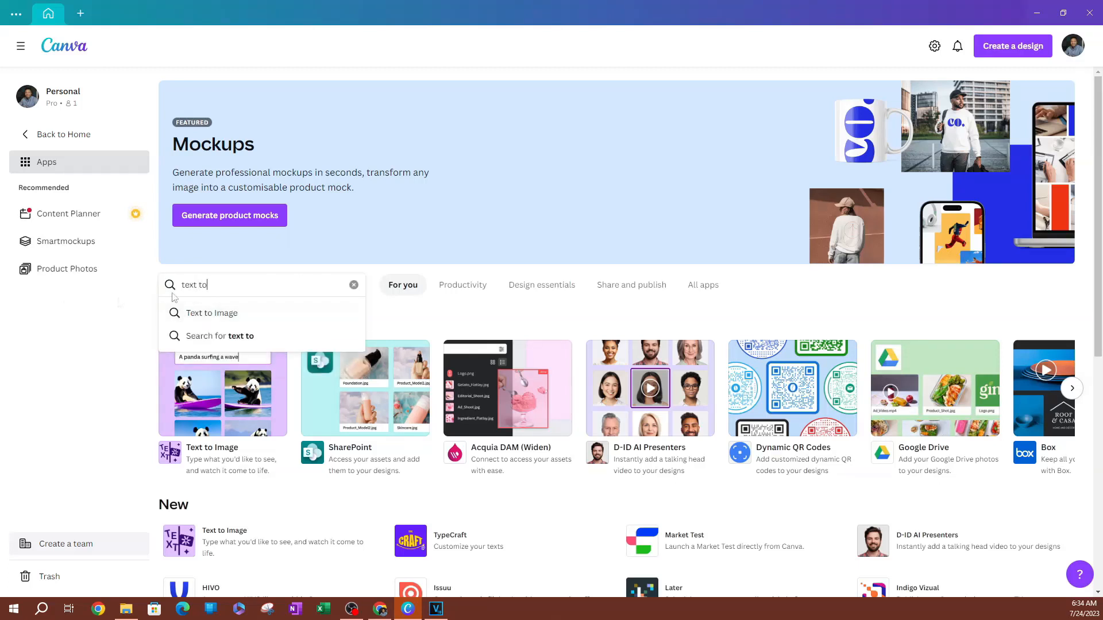
click(208, 318)
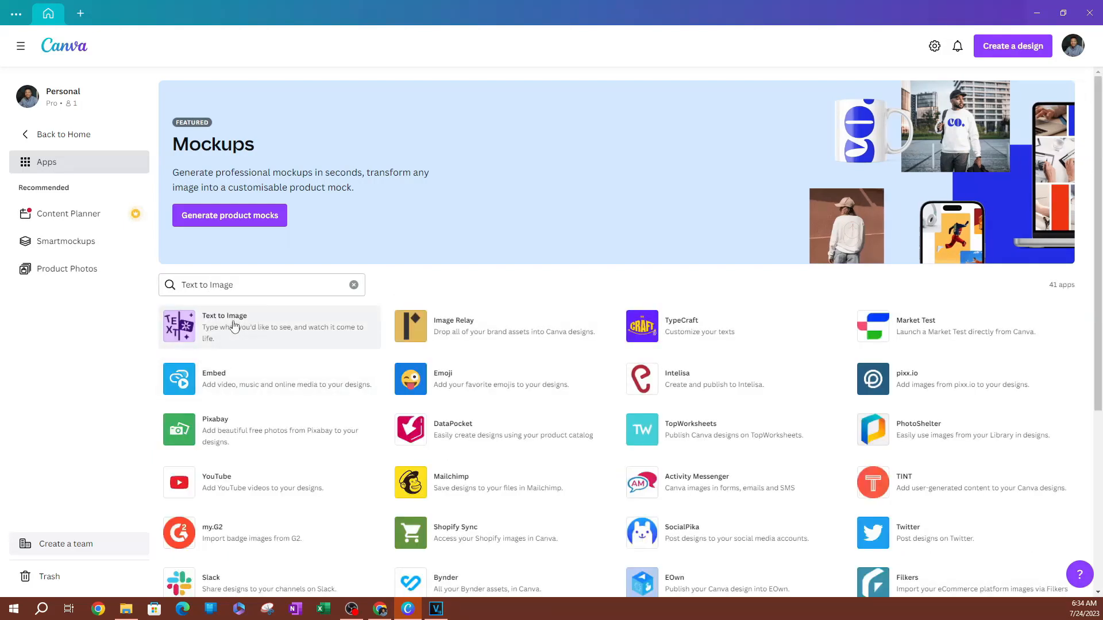
Open the Text to Image app in a new Doc design
click(233, 326)
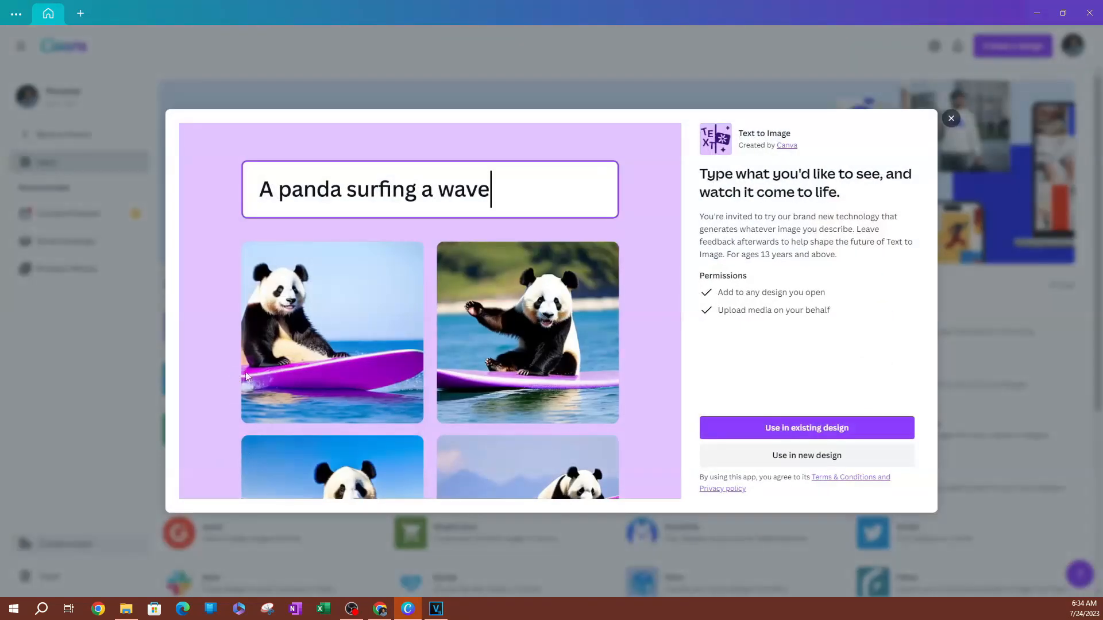
click(801, 457)
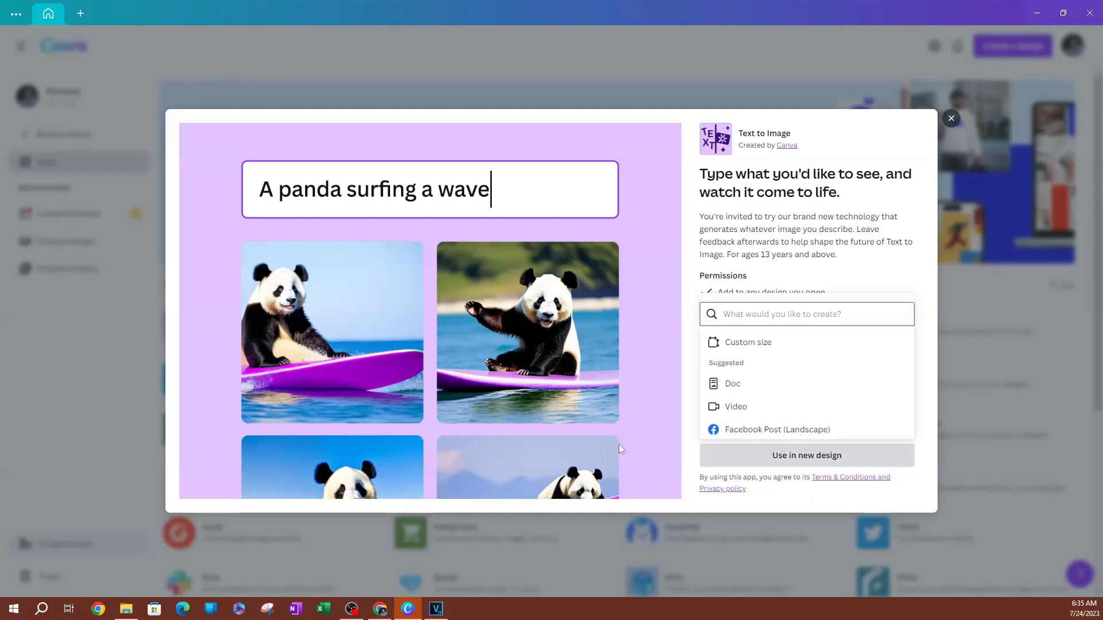
click(732, 383)
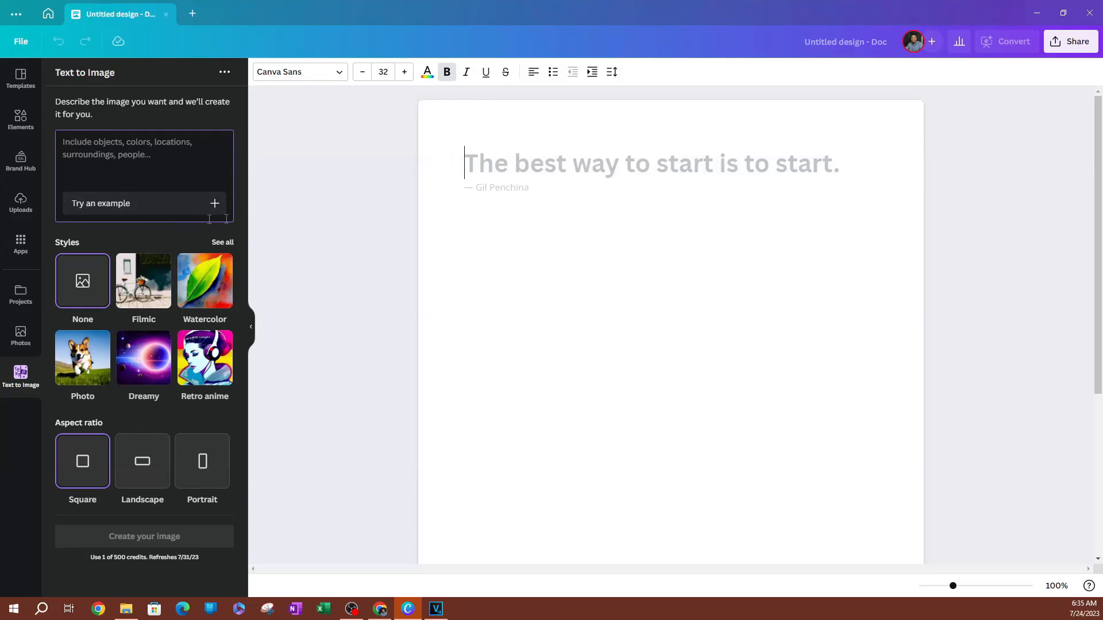
Generate Minimalist landscape images from the example prompt "A magical forest city from the future" and insert the first and fourth results into the Doc
click(214, 205)
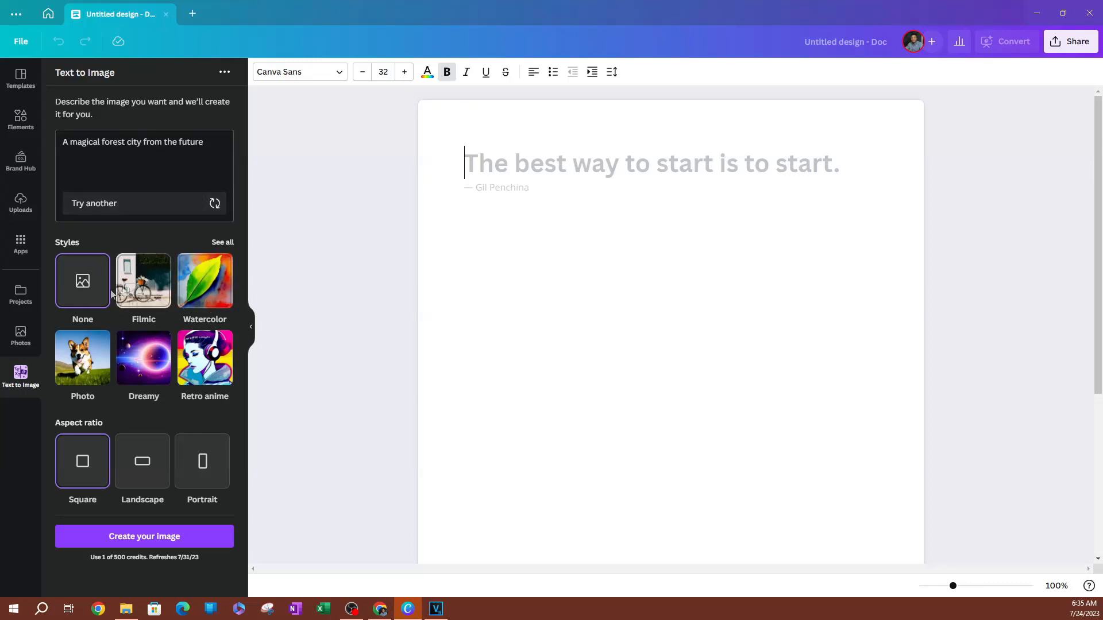
click(223, 243)
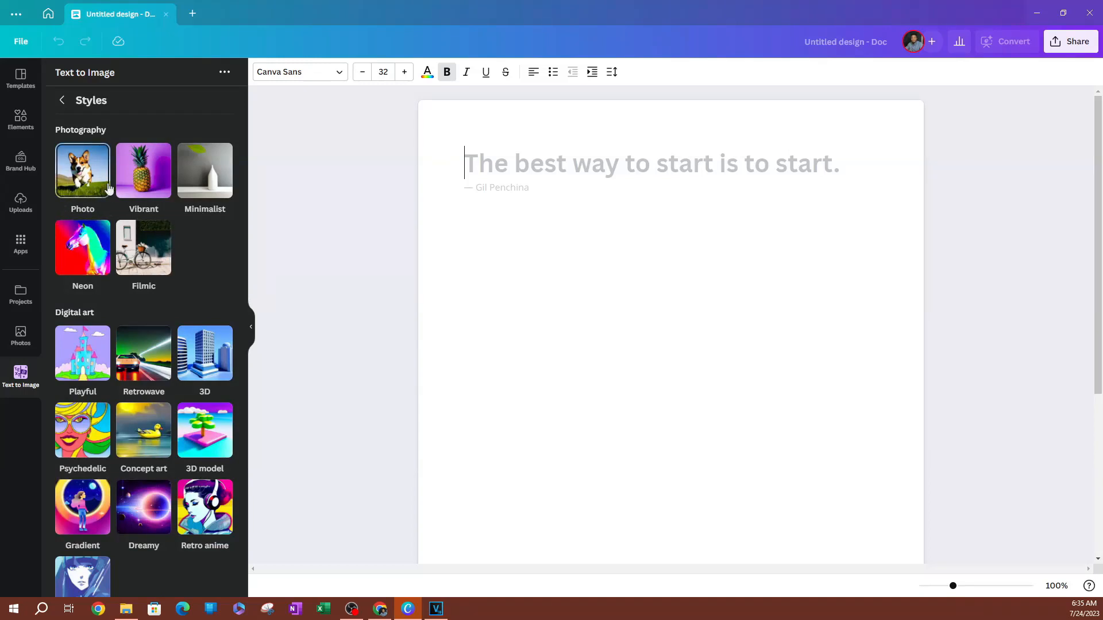
click(193, 197)
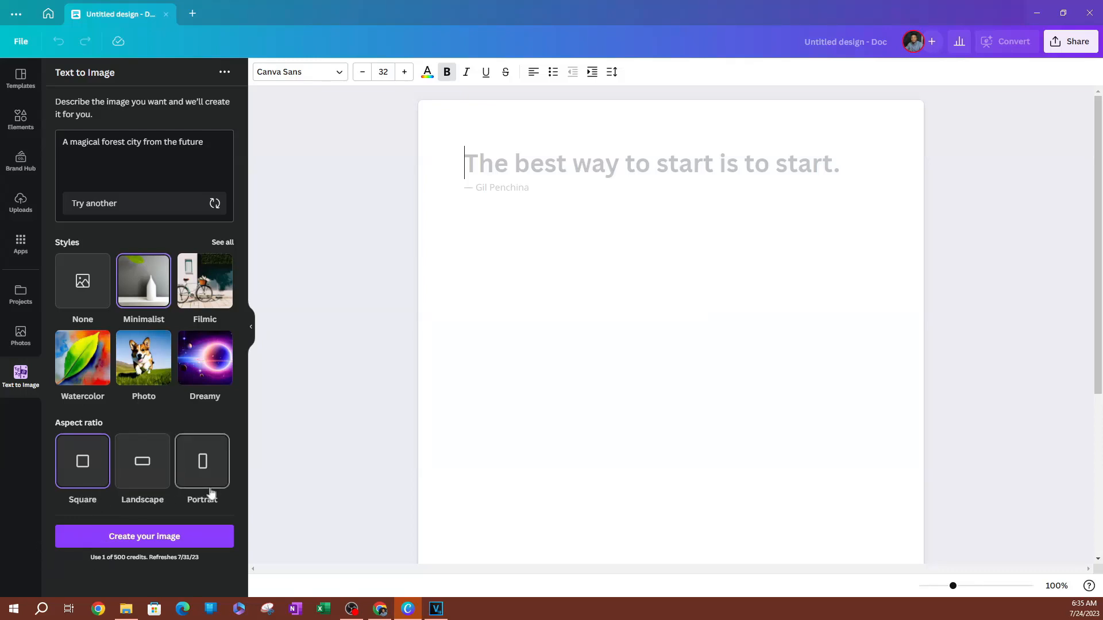
click(131, 482)
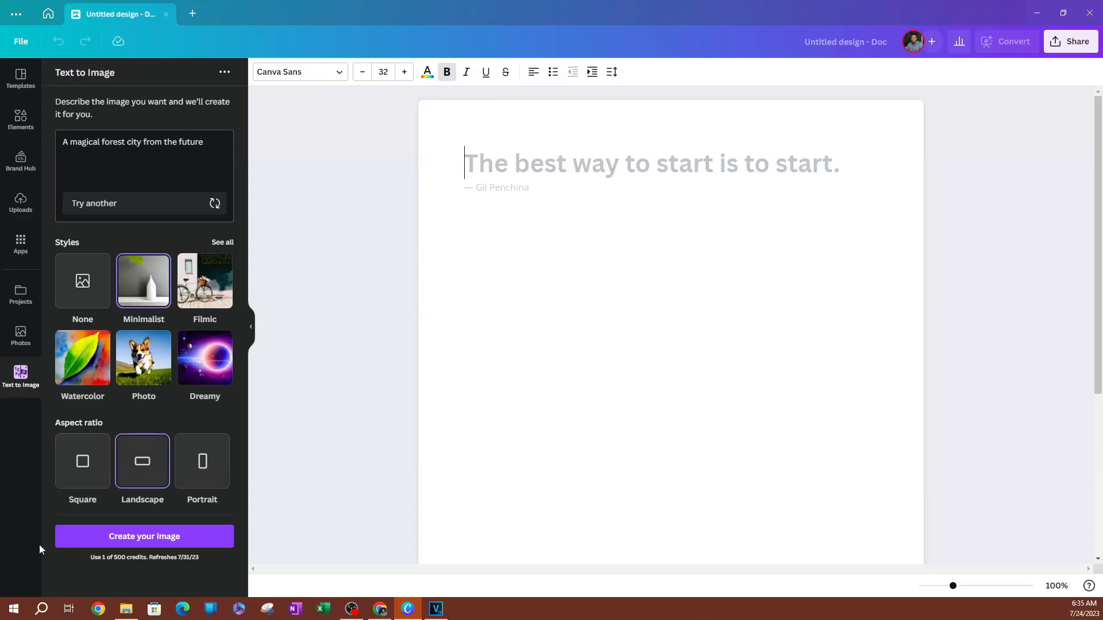
click(116, 544)
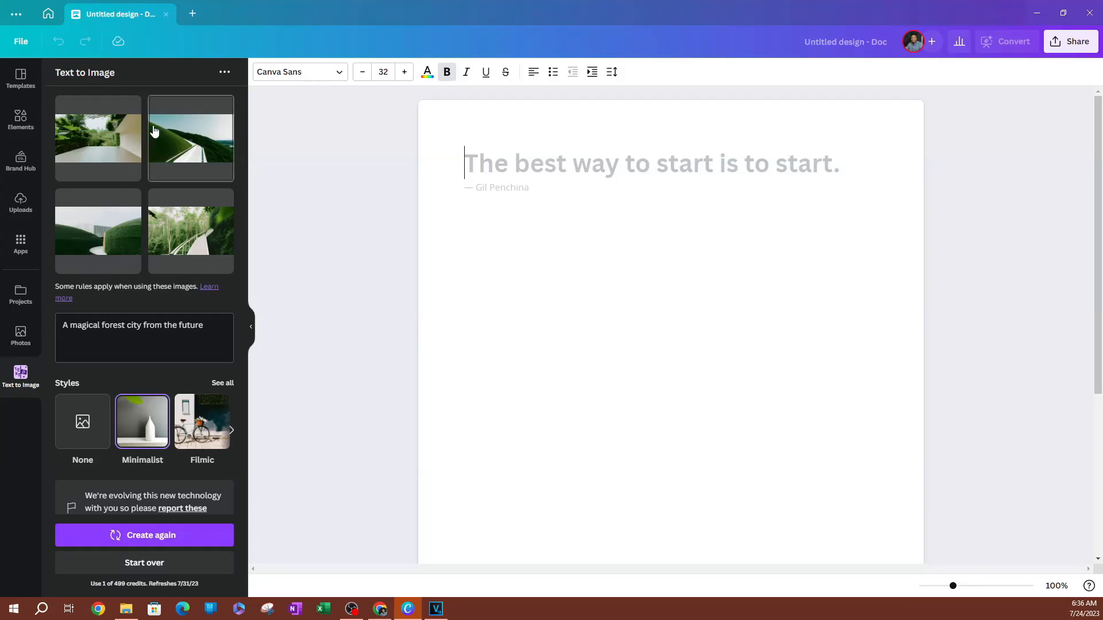
click(111, 156)
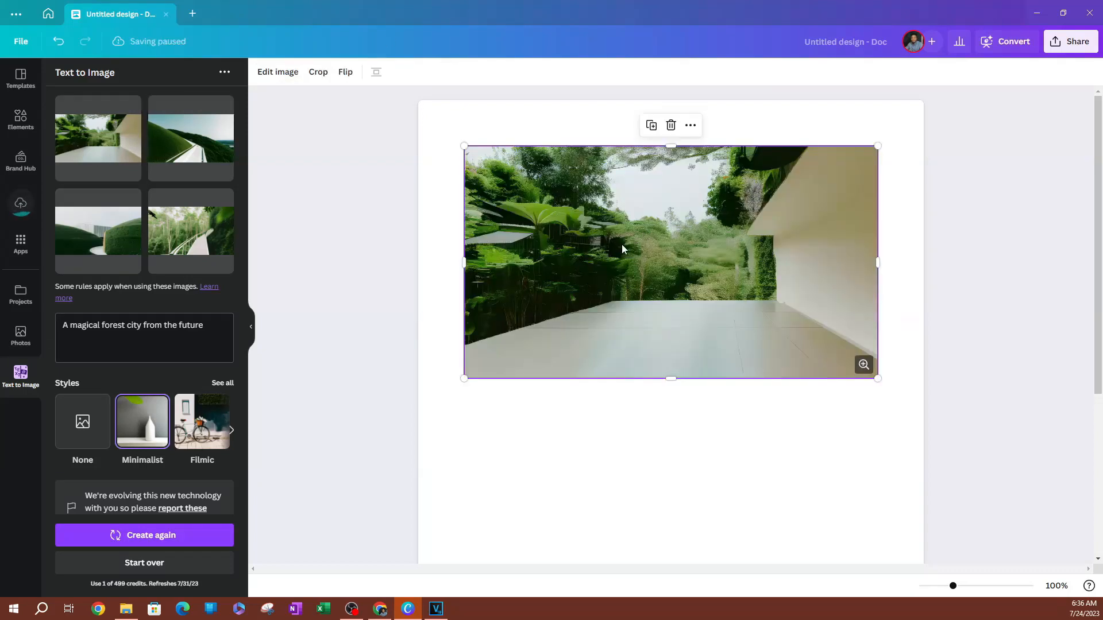
click(191, 230)
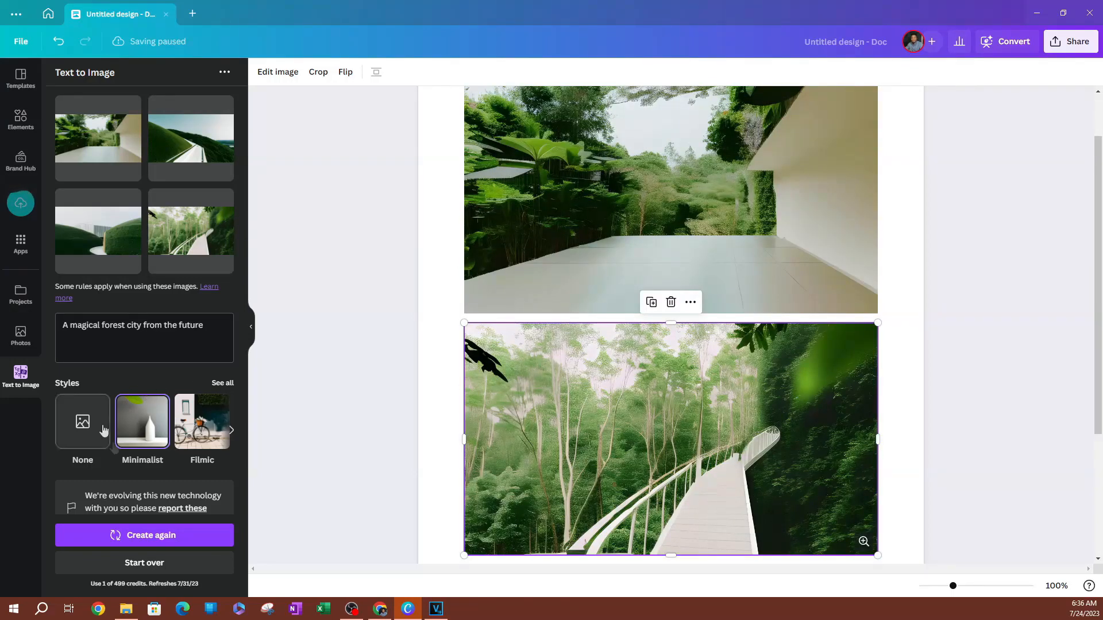
Generate the forest city images again in the Filmic style
scroll(103, 431, down, 1)
click(231, 399)
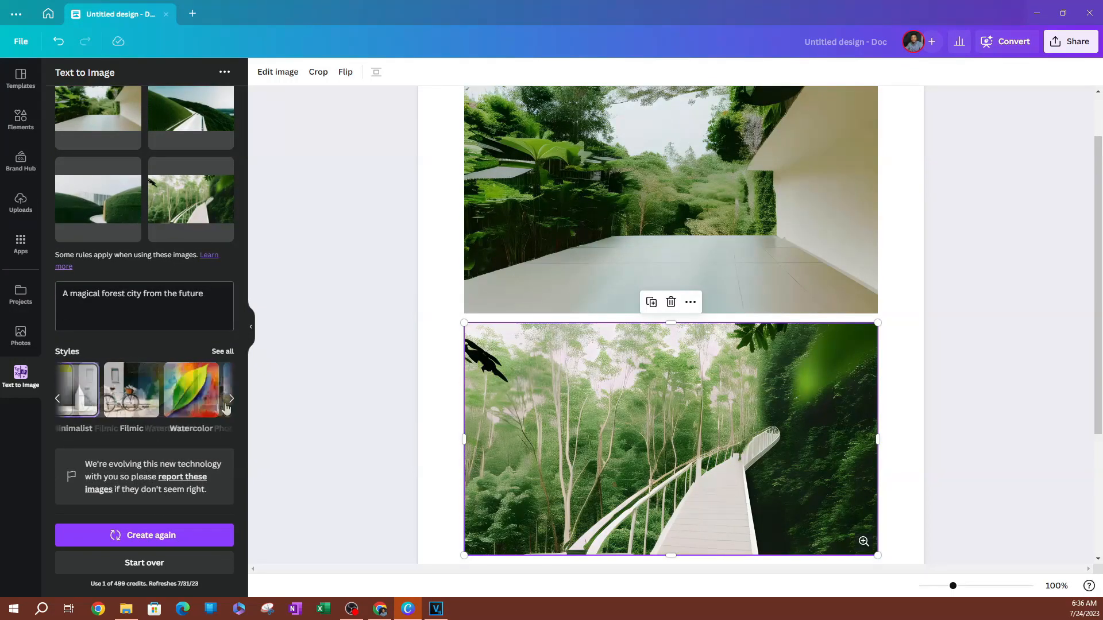
click(84, 399)
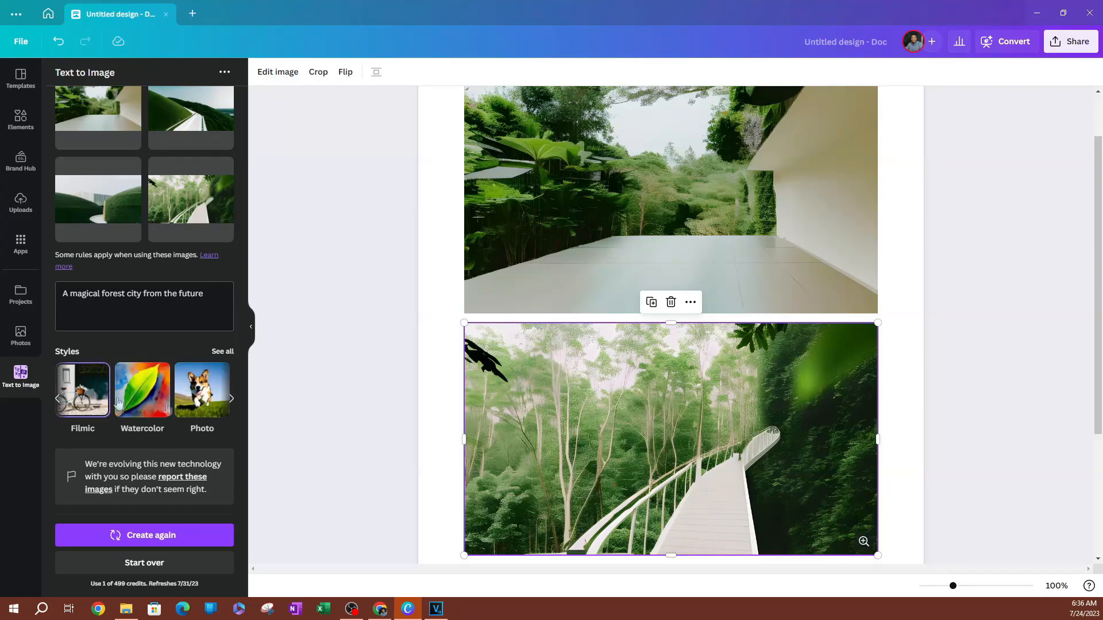
click(127, 537)
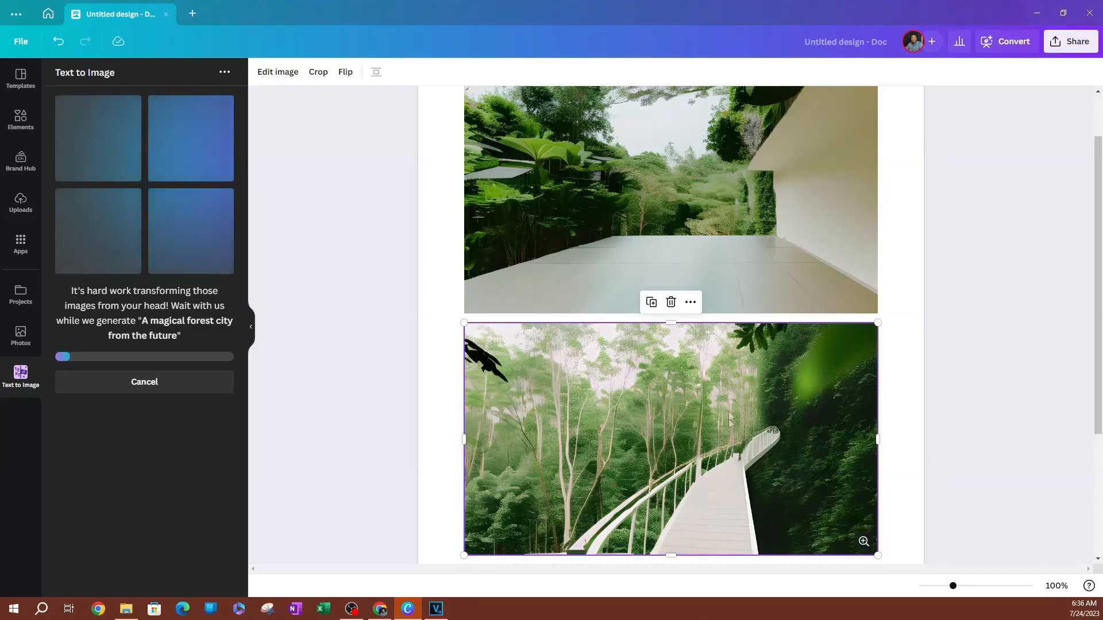
Delete both Minimalist forest images from the Doc
click(670, 302)
scroll(707, 335, up, 1)
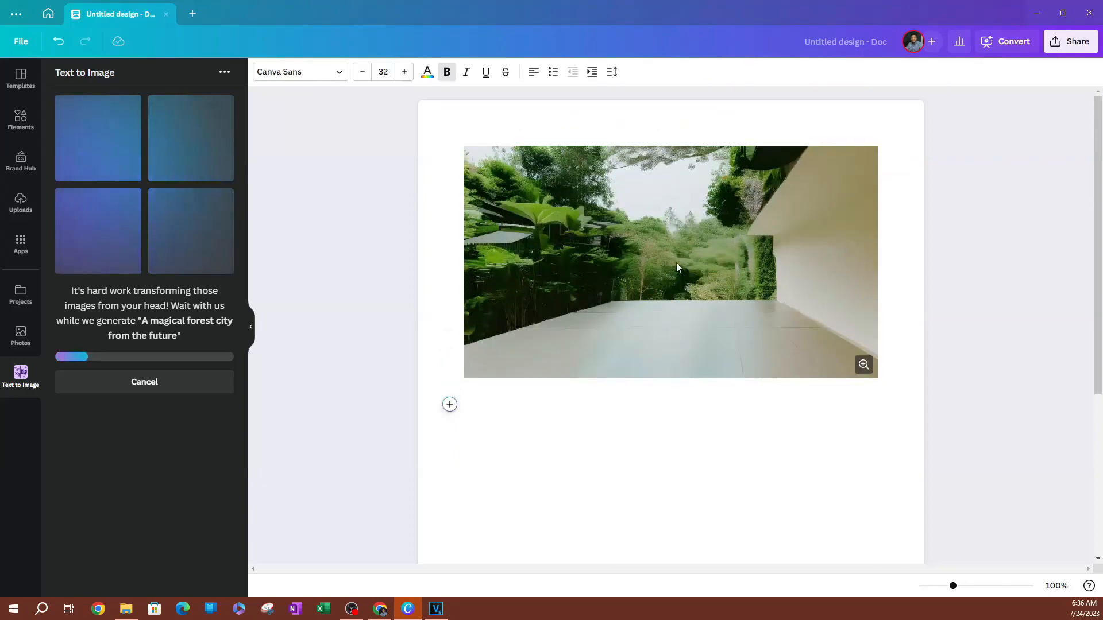
click(679, 263)
click(670, 124)
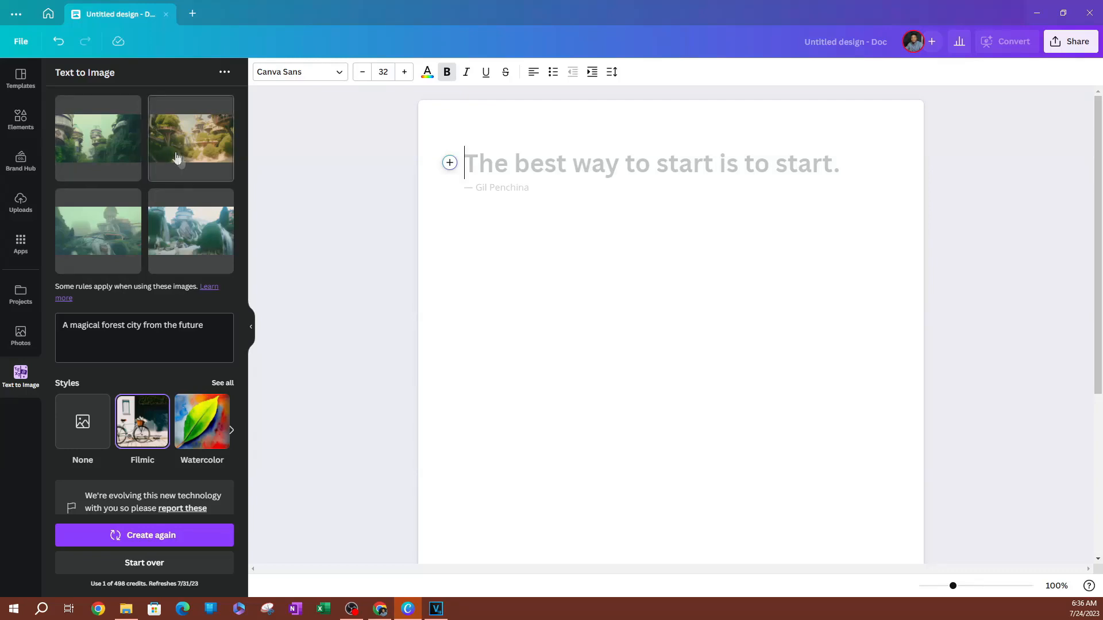
Insert the second and fourth Filmic forest city images into the Doc
click(187, 135)
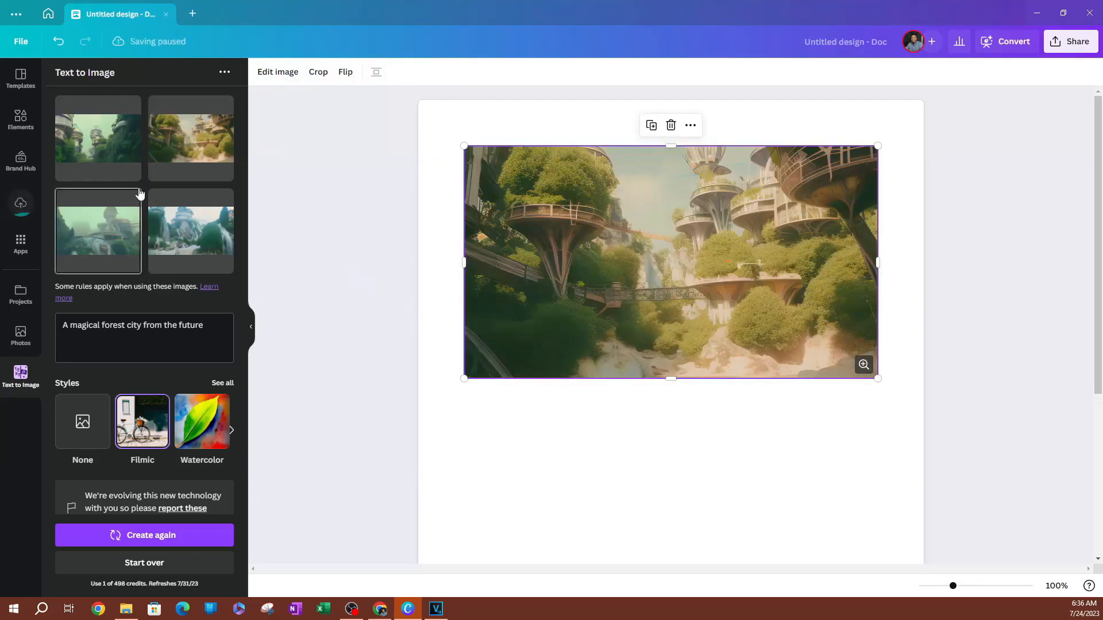
scroll(115, 263, down, 1)
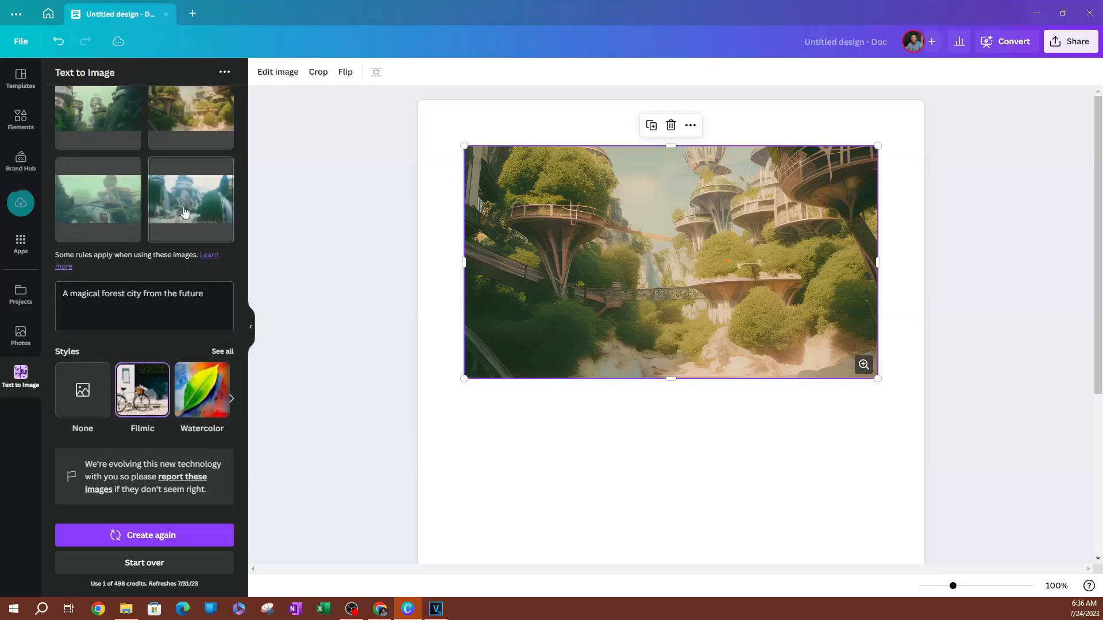
click(193, 206)
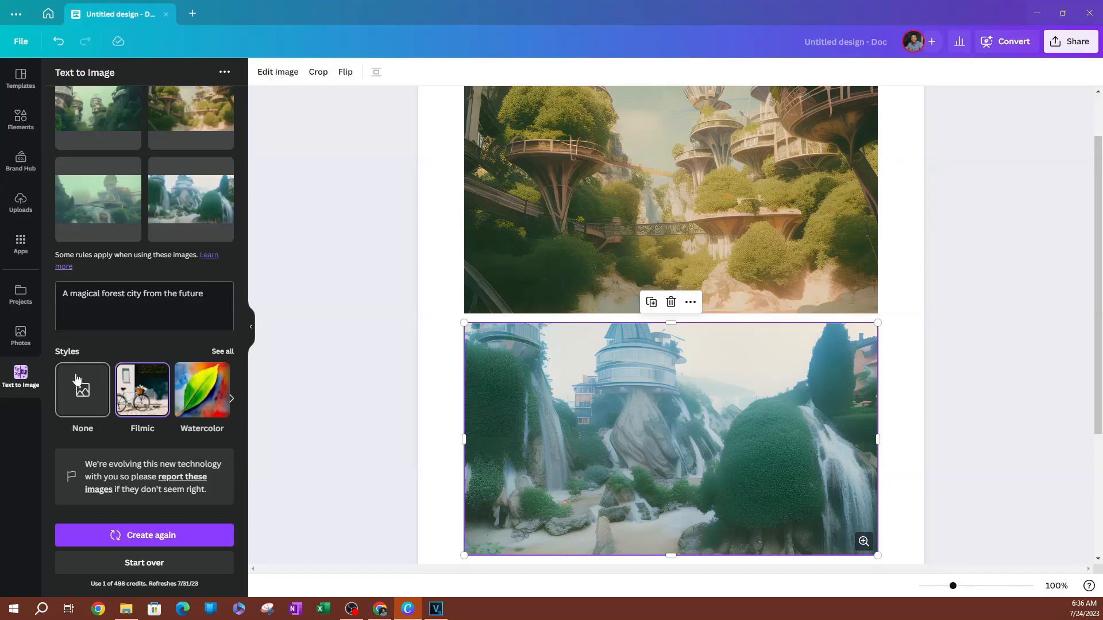
Start Text to Image over with the example prompt "Lab with computers and servers, isometric style" and look through the full list of styles
click(130, 563)
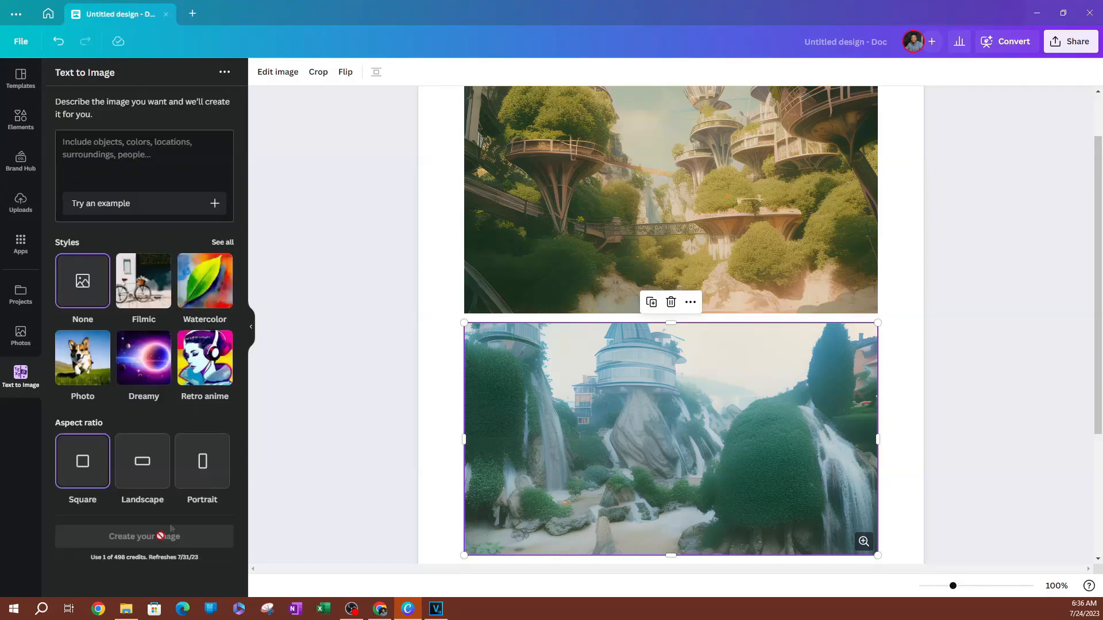
click(109, 208)
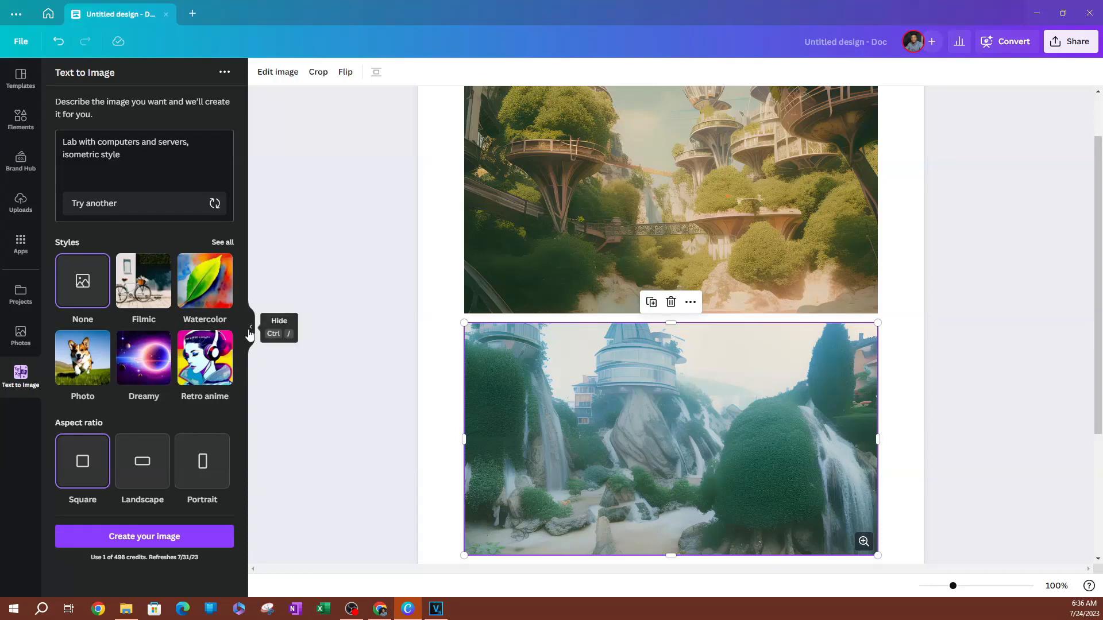
click(223, 241)
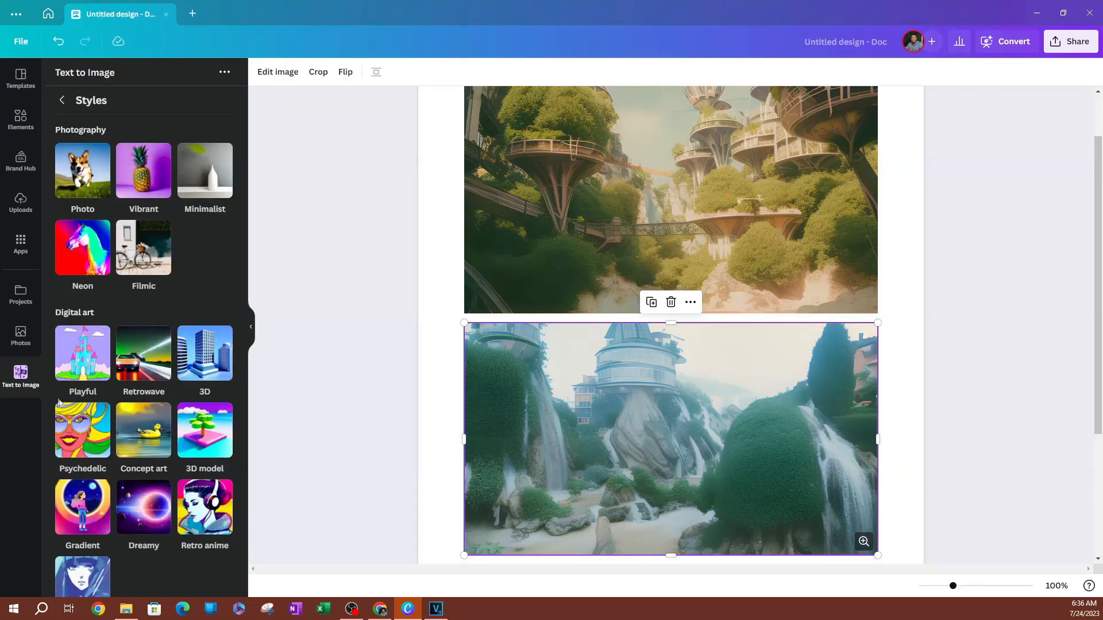
scroll(97, 439, down, 4)
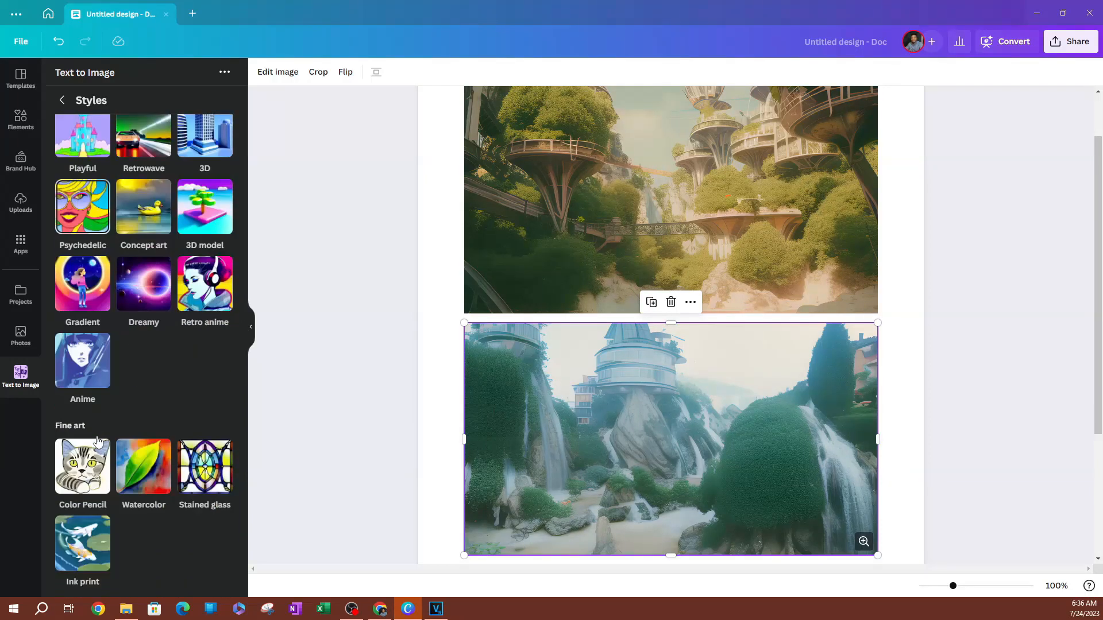
scroll(100, 440, up, 2)
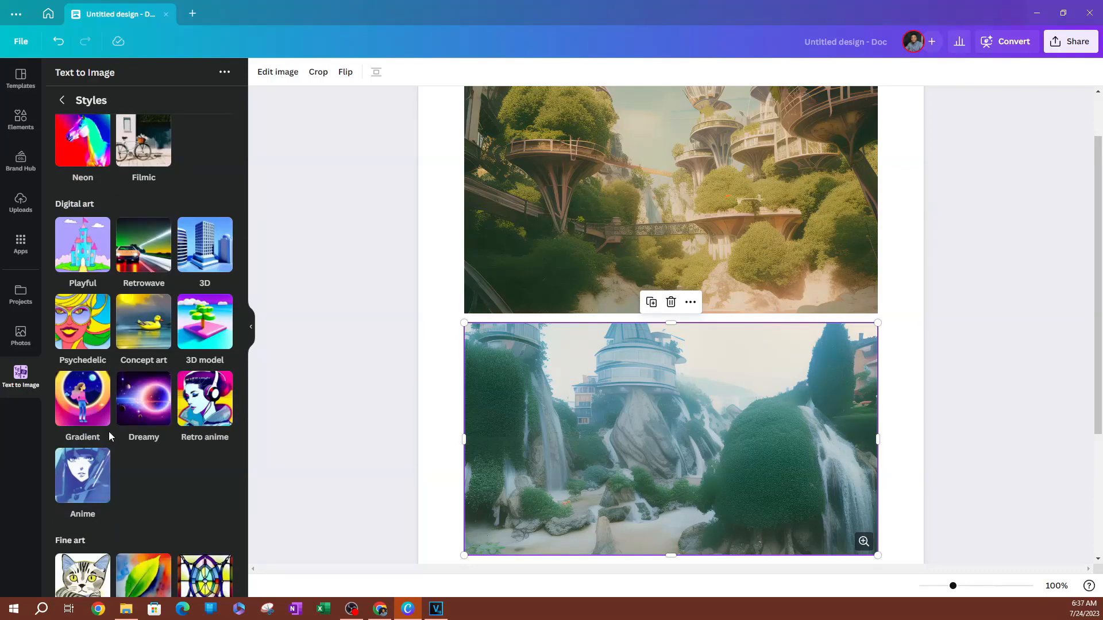
scroll(89, 345, up, 2)
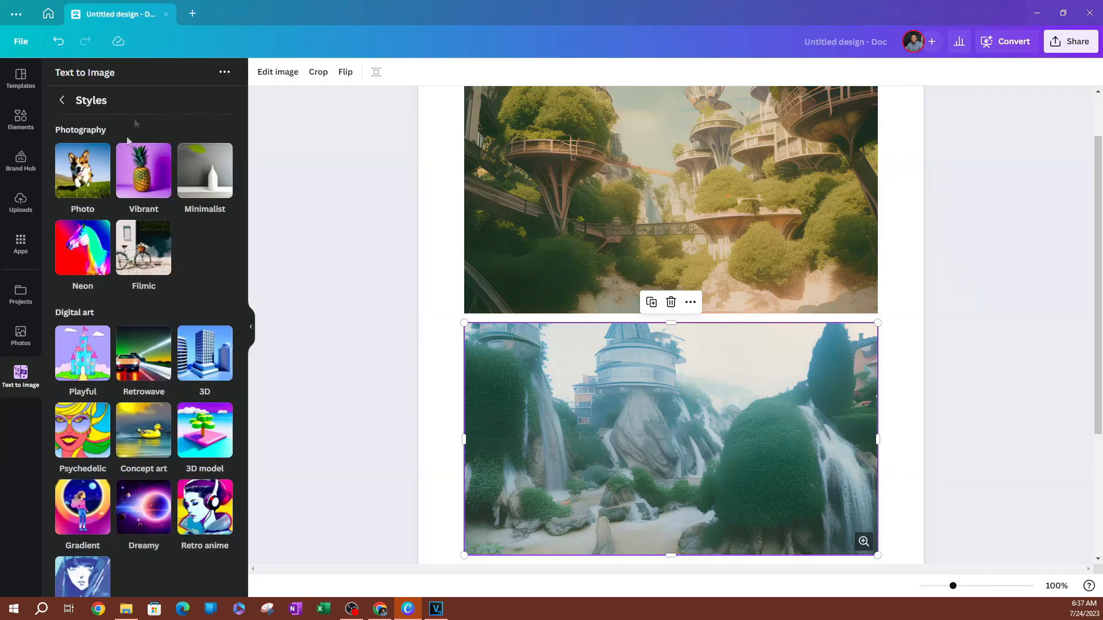
click(60, 100)
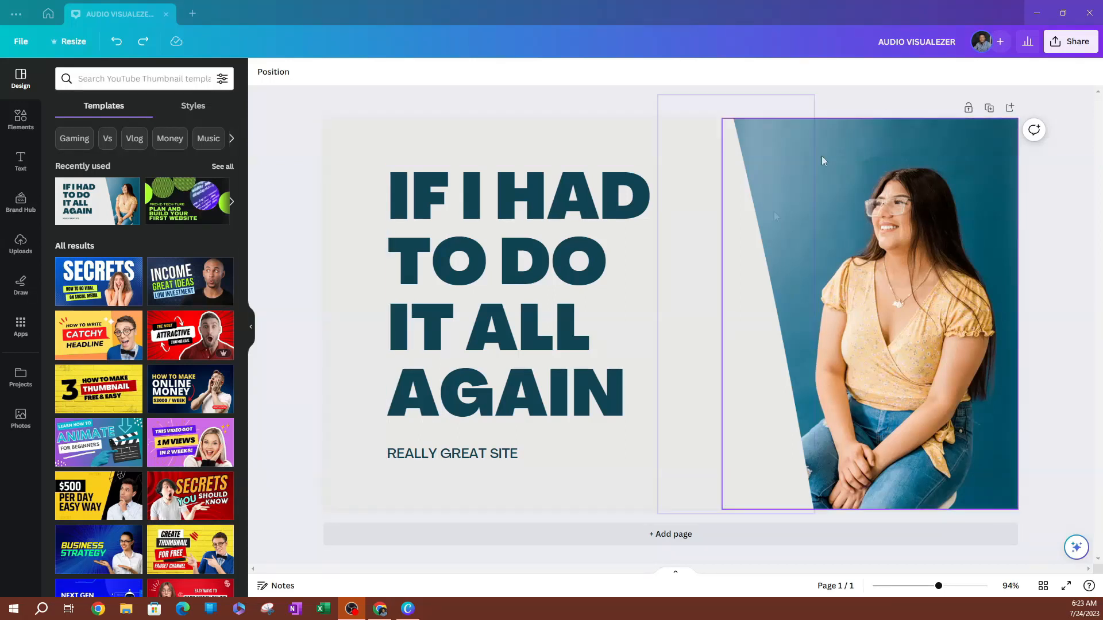
Select all of the headline text "IF I HAD TO DO IT ALL AGAIN" in the thumbnail design
click(556, 283)
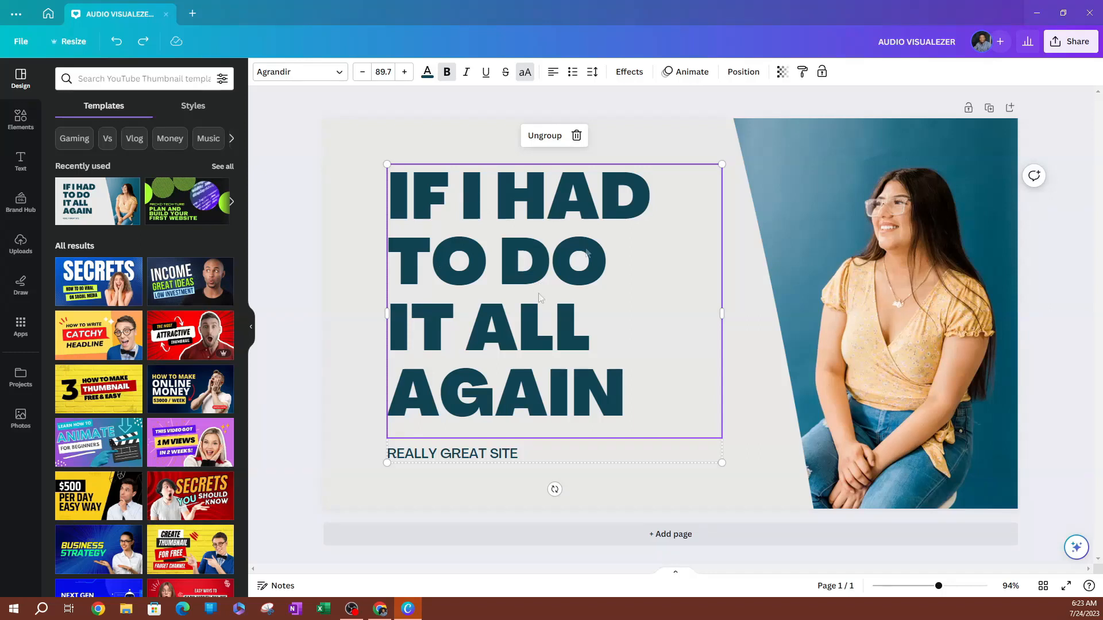
double_click(554, 303)
drag(629, 403, 399, 192)
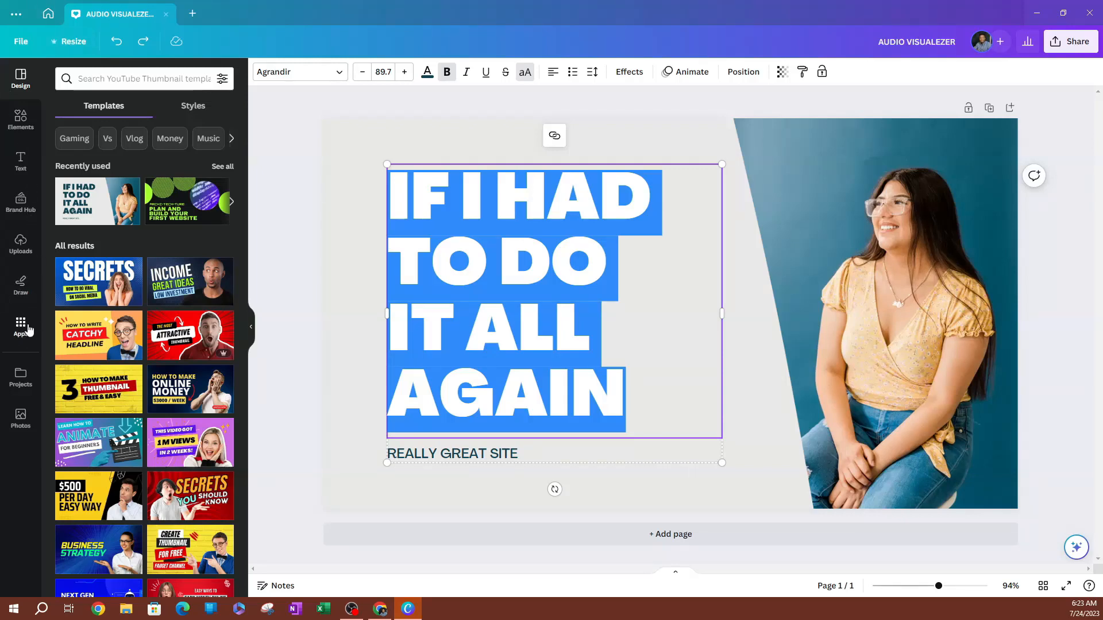
Browse the available Canva apps and search them for "translat"
click(29, 331)
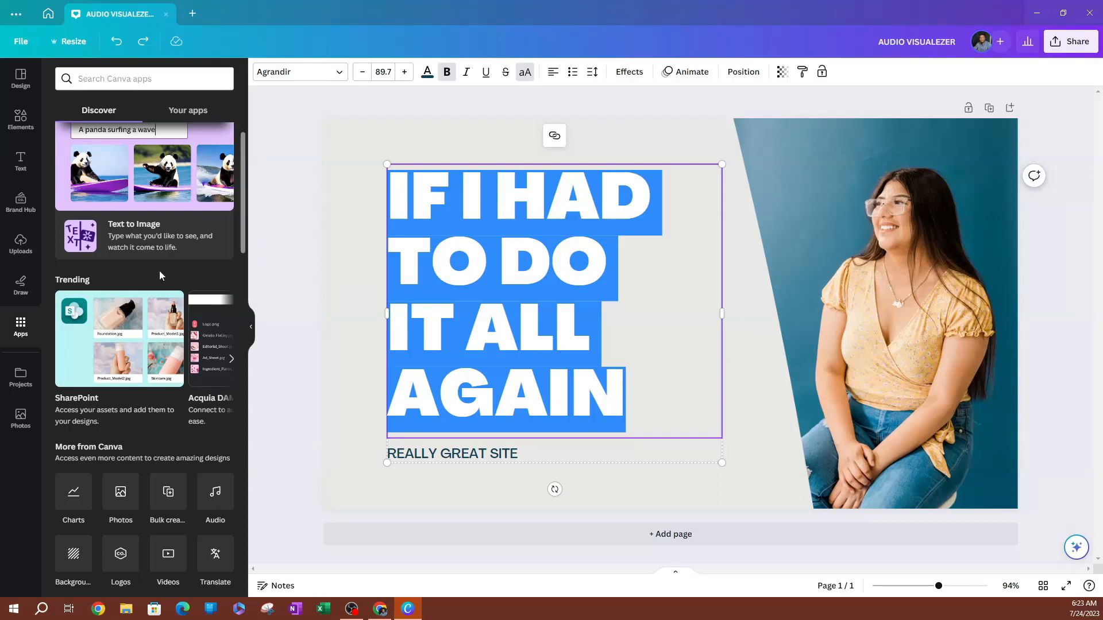
scroll(158, 276, down, 3)
scroll(156, 273, down, 5)
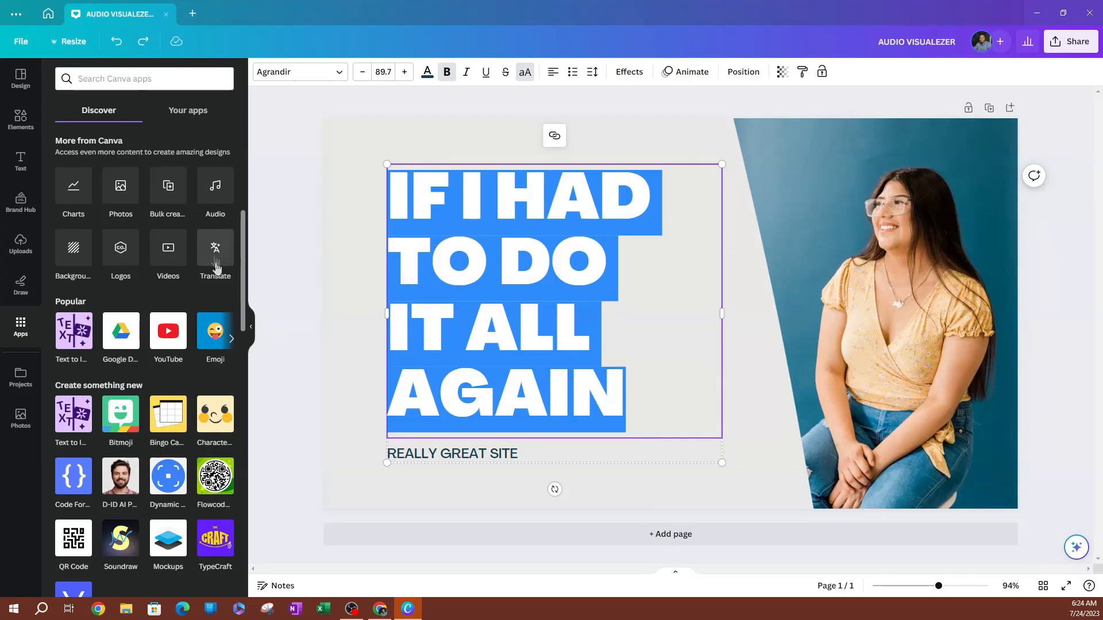
click(99, 77)
text(tr)
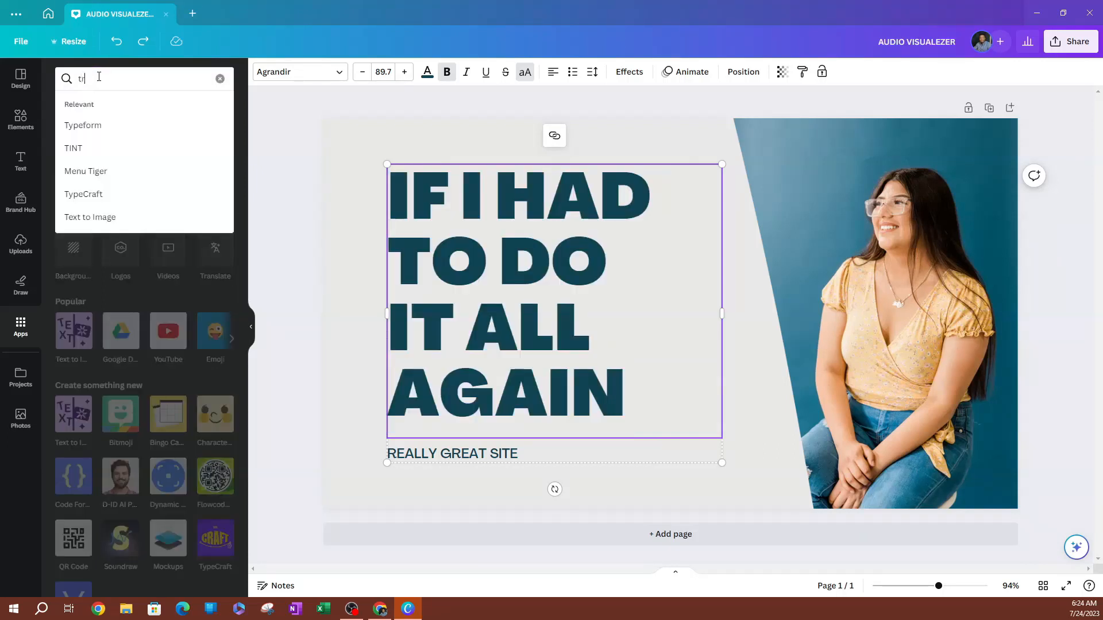
text(ans)
key(Return)
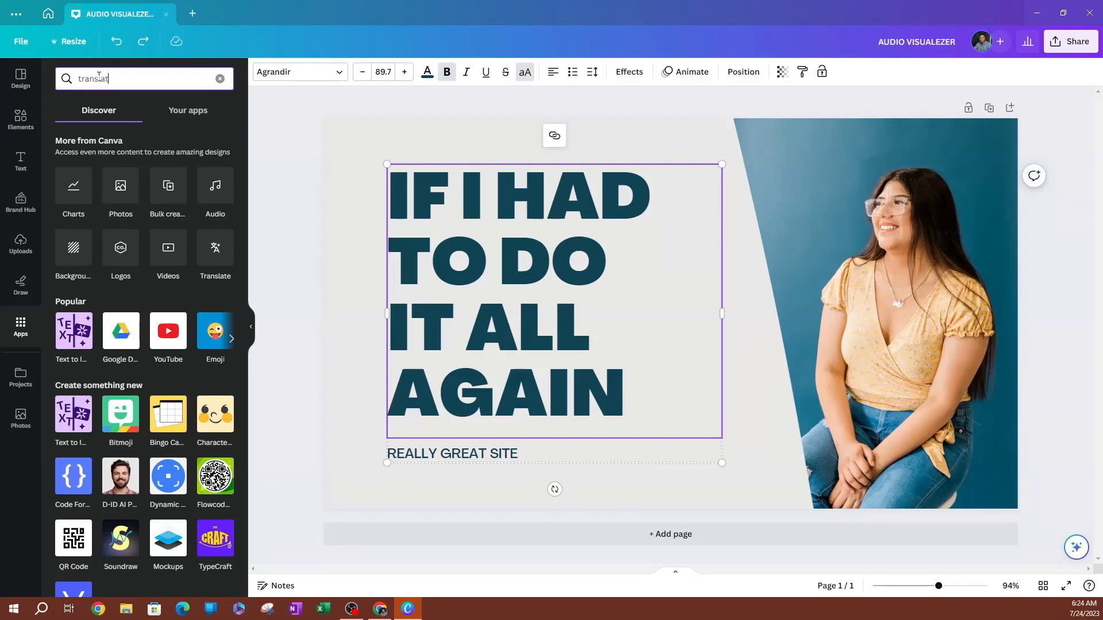
text(lat)
key(Return)
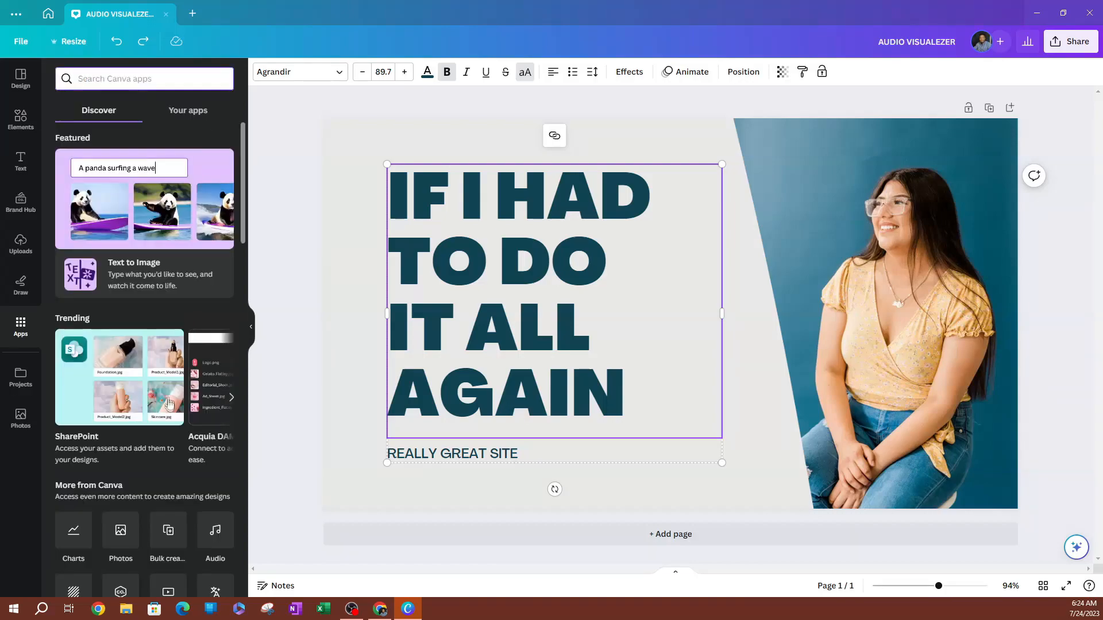
Open the Translate app from the More from Canva apps
scroll(175, 362, down, 12)
scroll(168, 378, up, 10)
scroll(173, 348, down, 3)
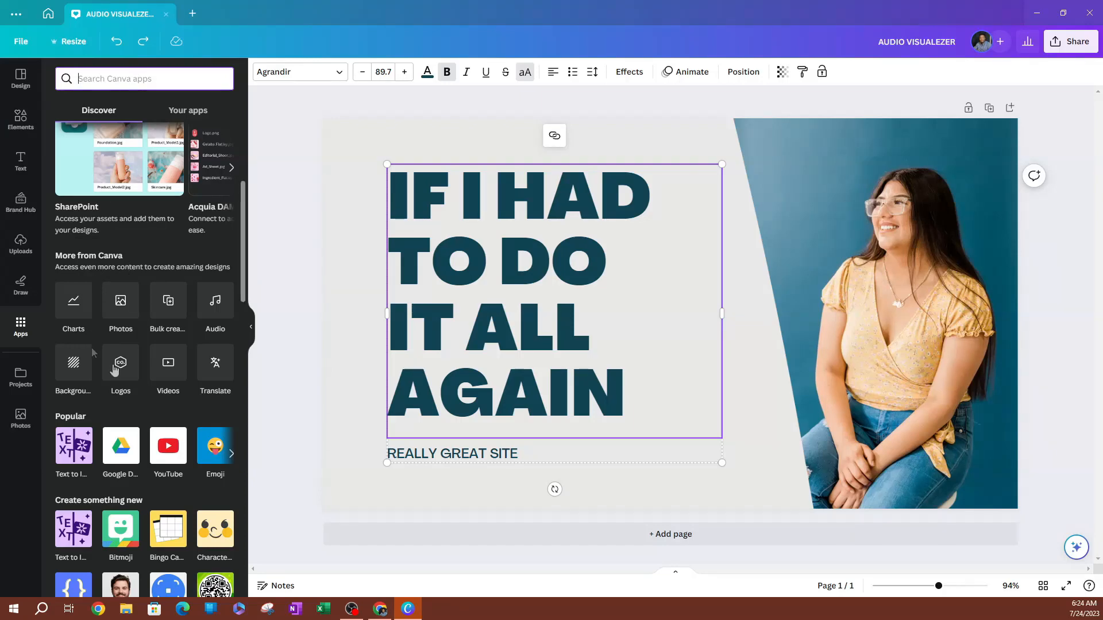
click(214, 363)
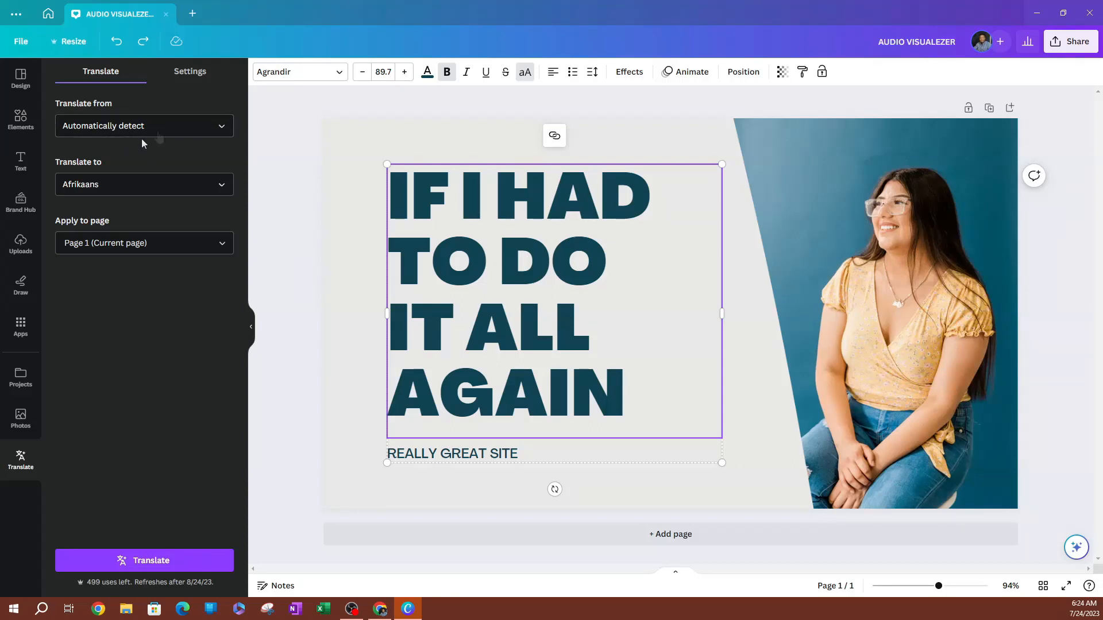
Check the source language choices, keep automatic detection and set the translation's target language to Arabic
click(192, 133)
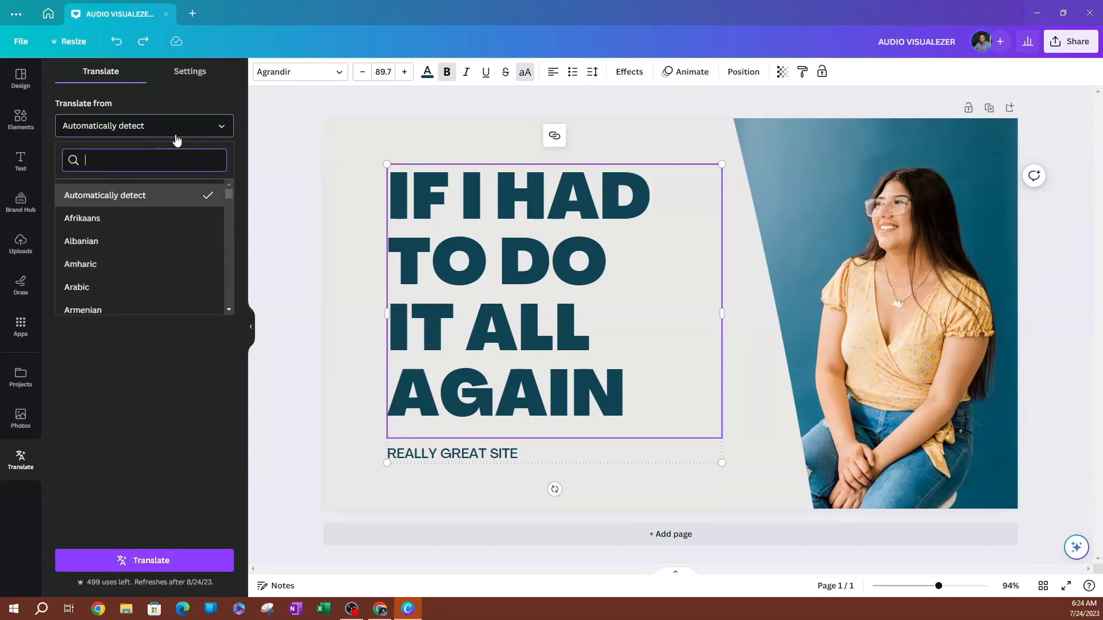
click(181, 141)
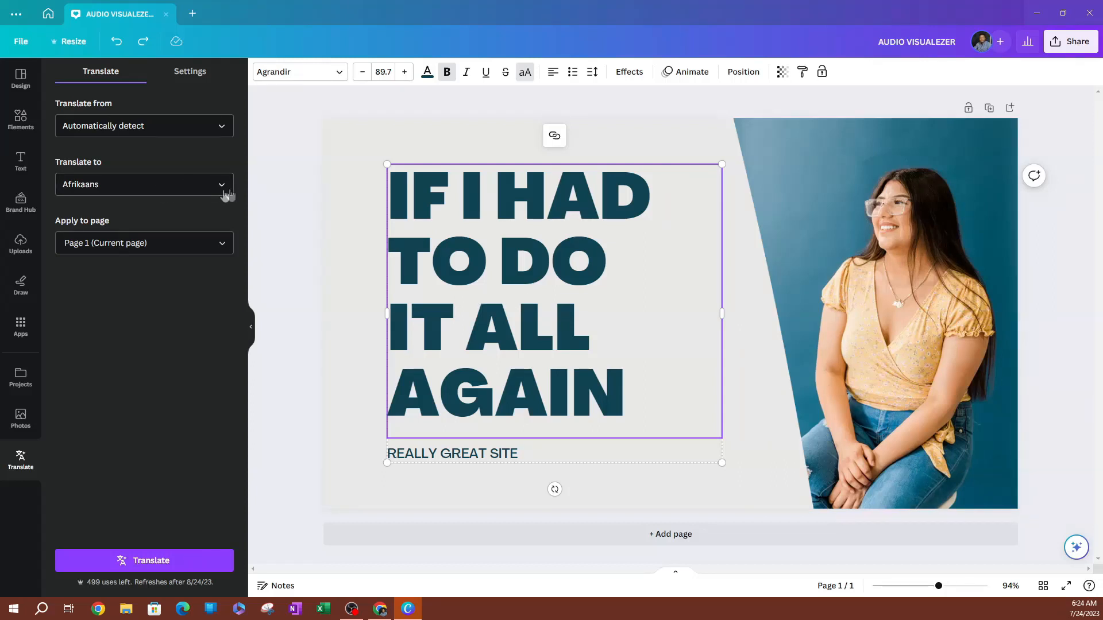
click(223, 192)
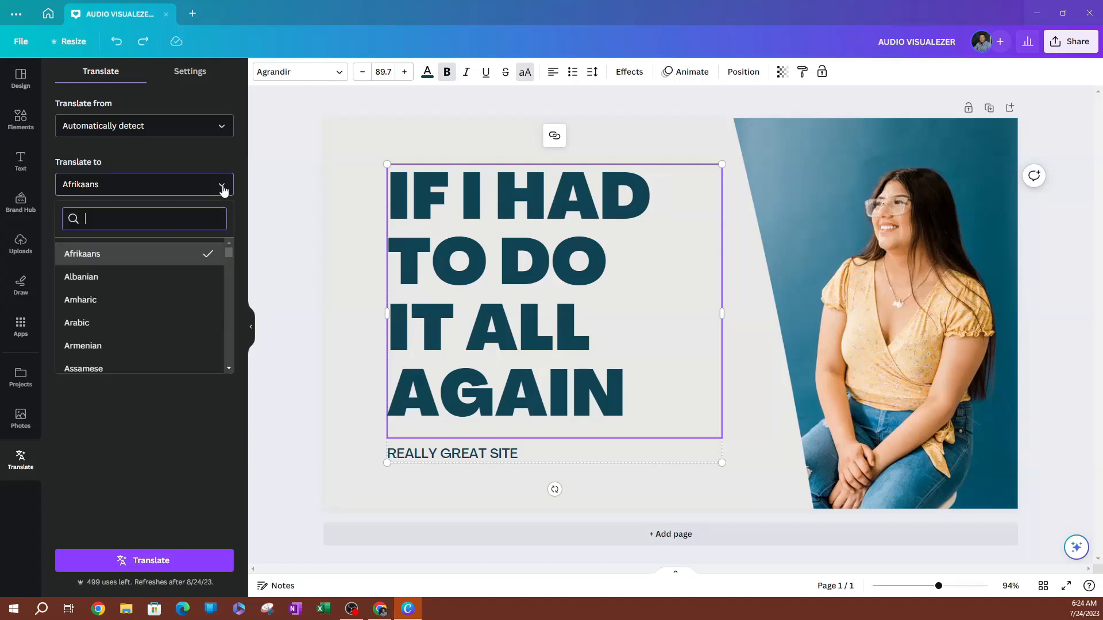
scroll(114, 342, down, 1)
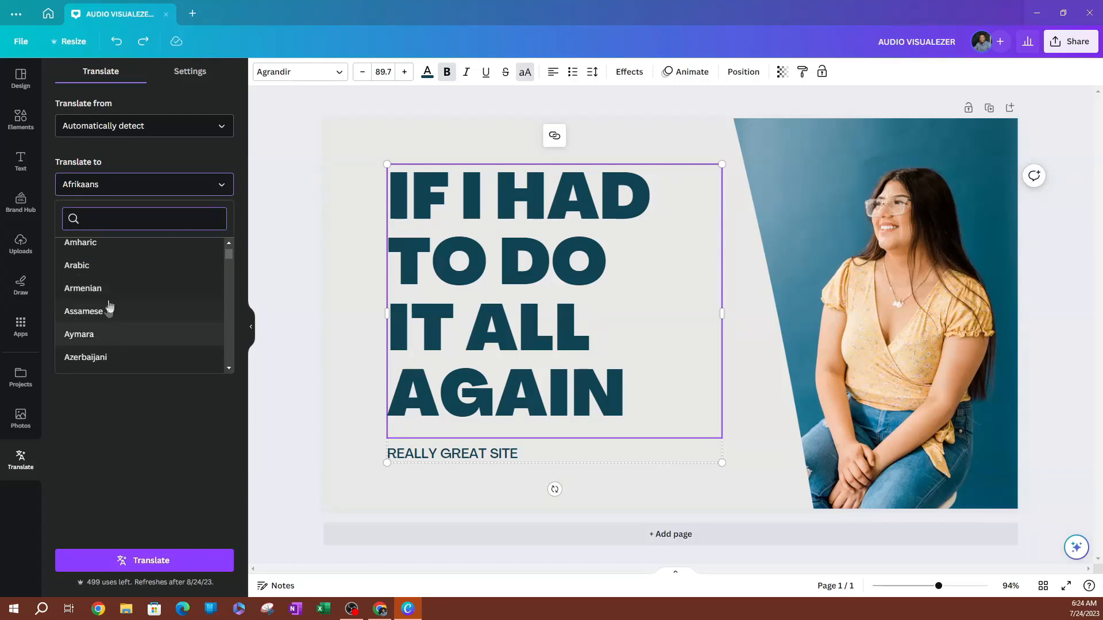
click(90, 265)
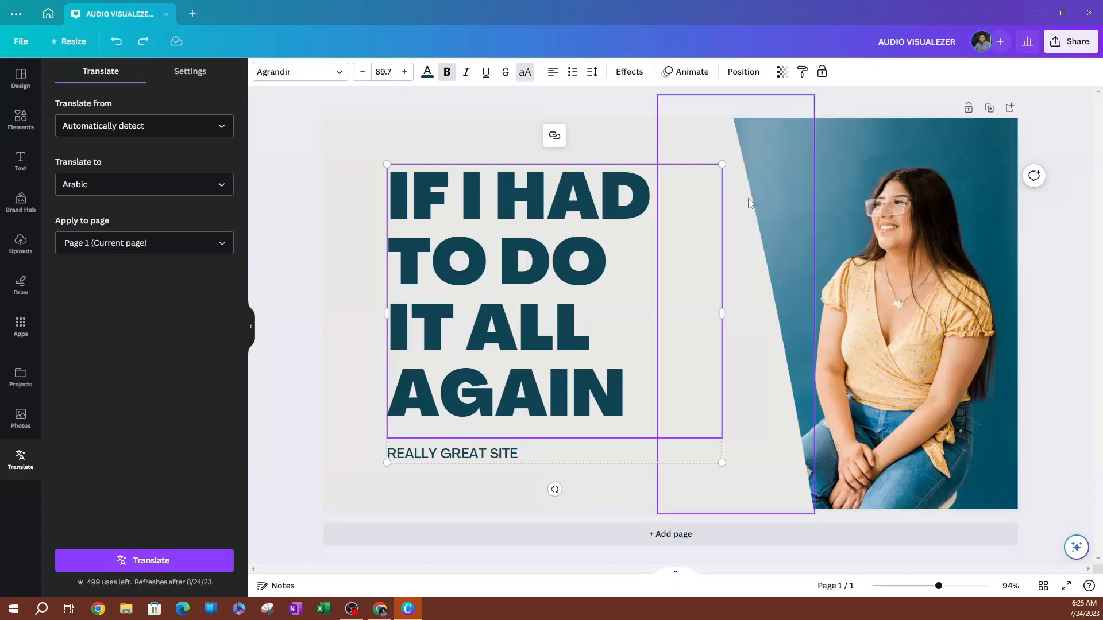
Add a blank second page to the design and apply the translation to Page 1 only
click(138, 243)
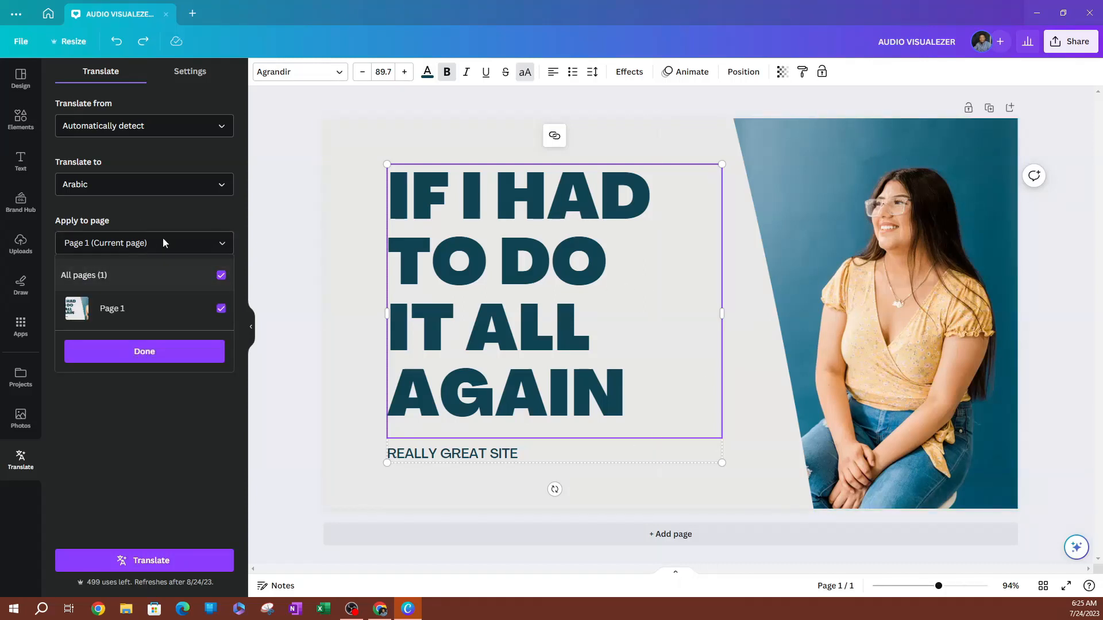
click(116, 243)
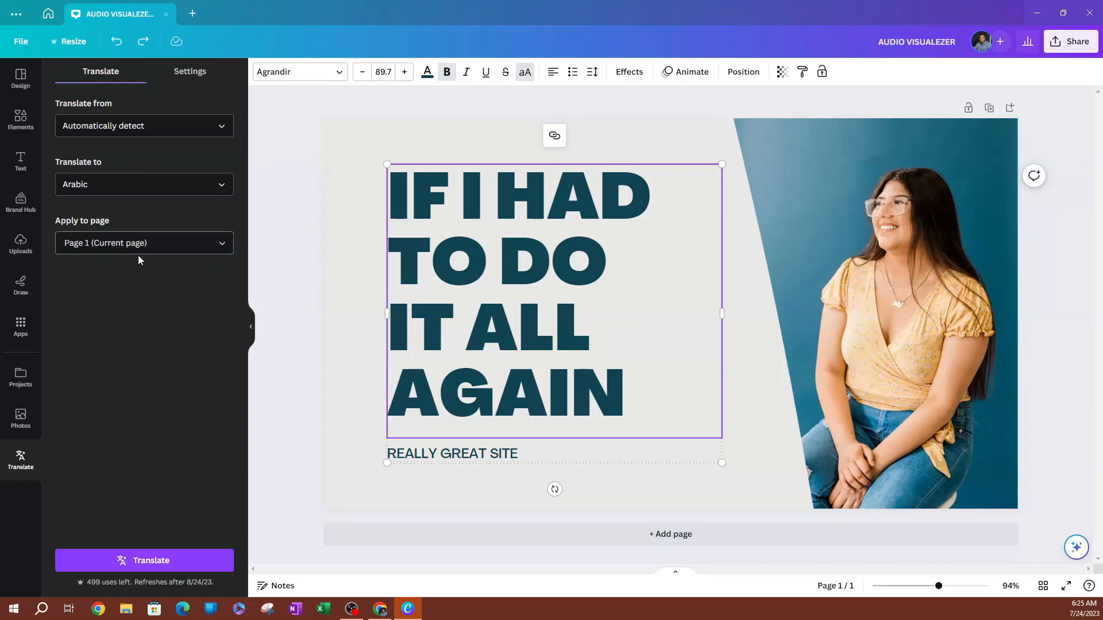
click(635, 543)
scroll(723, 399, up, 5)
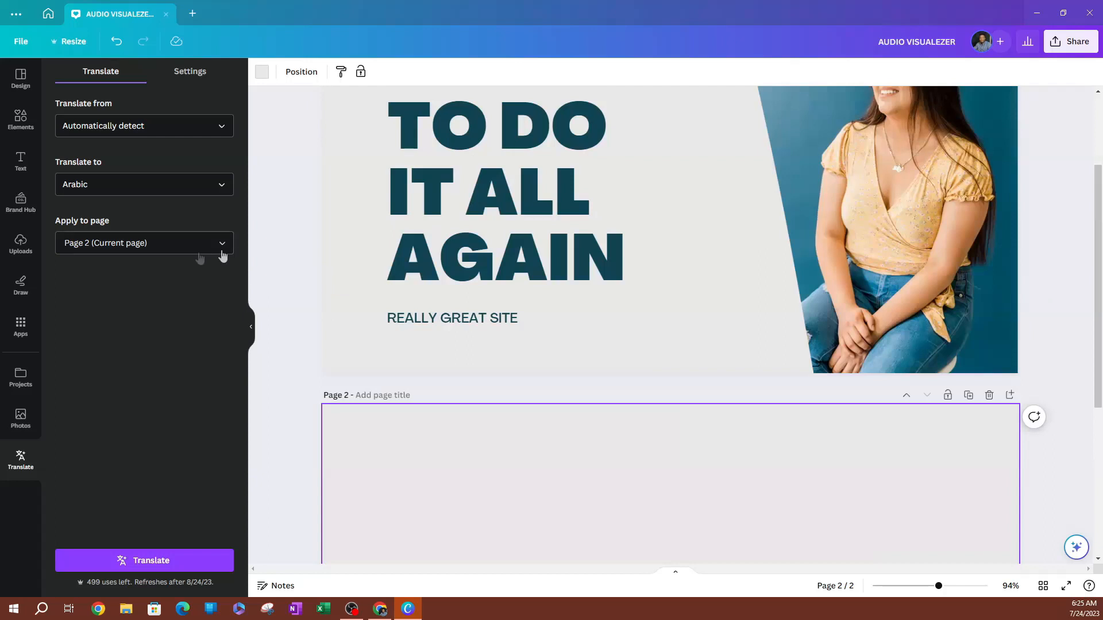
click(167, 242)
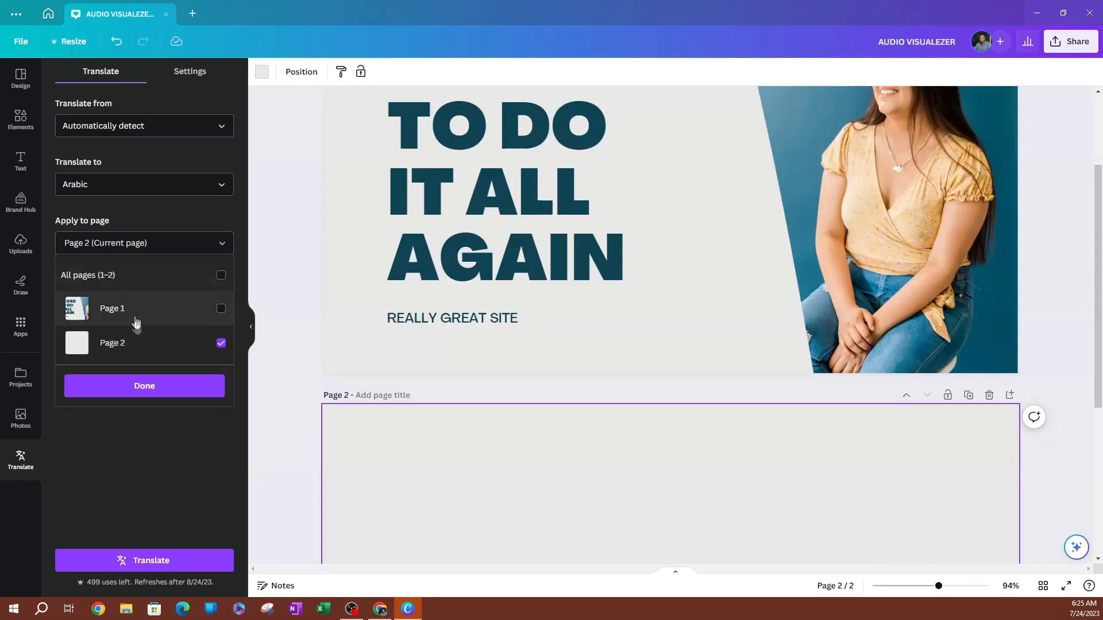
click(221, 309)
click(221, 343)
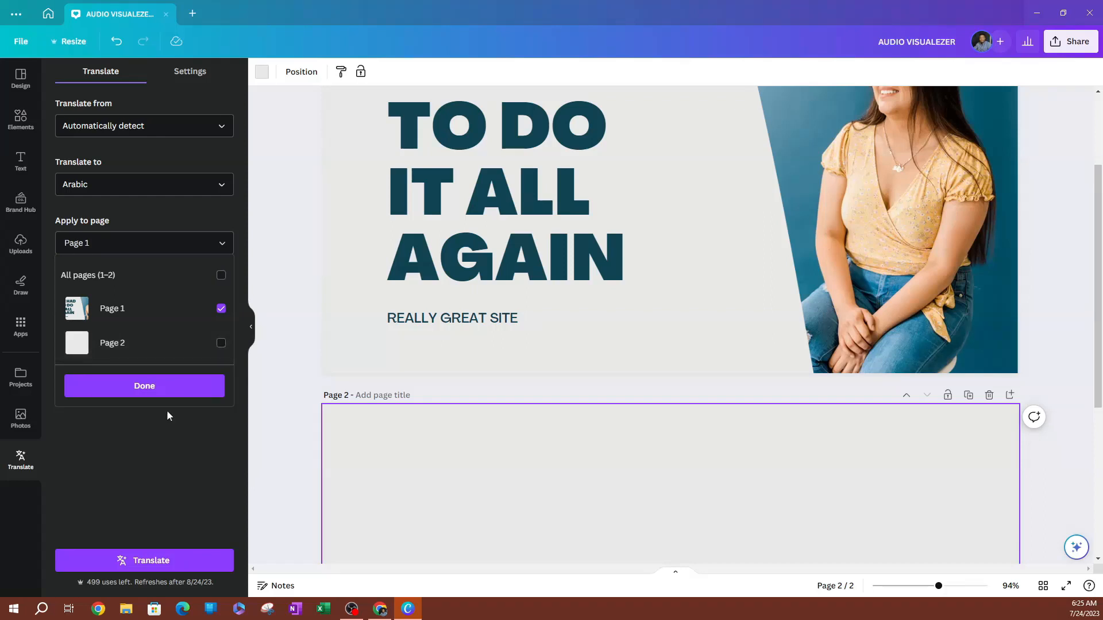
click(185, 385)
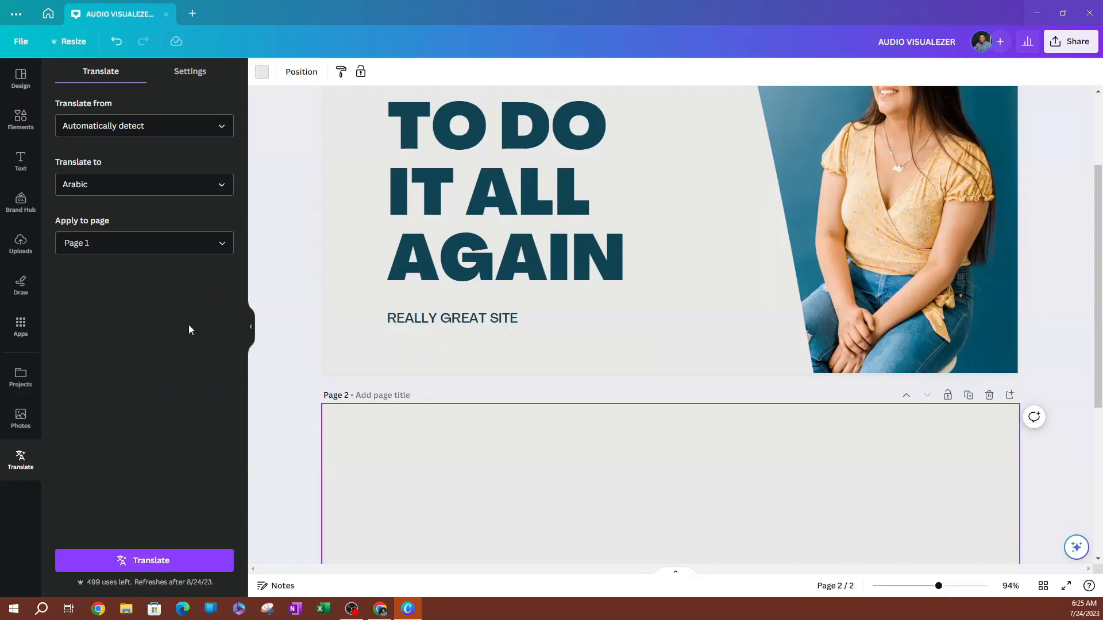
Review the translation settings for font size, page duplication, mirroring and fonts, and translate Page 1 into Arabic
click(178, 71)
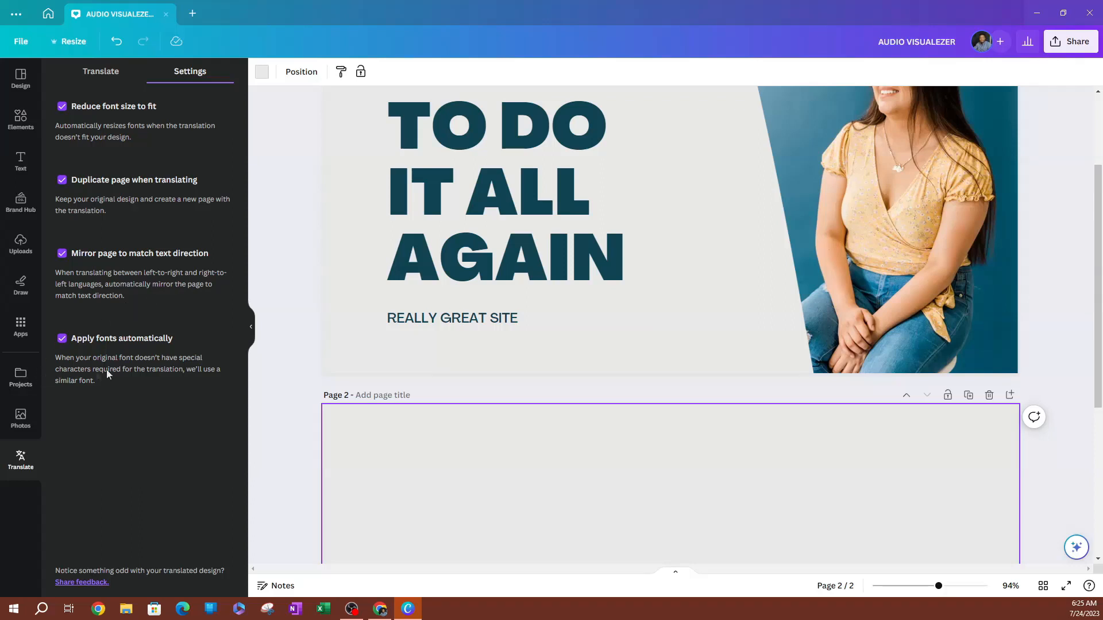
click(100, 76)
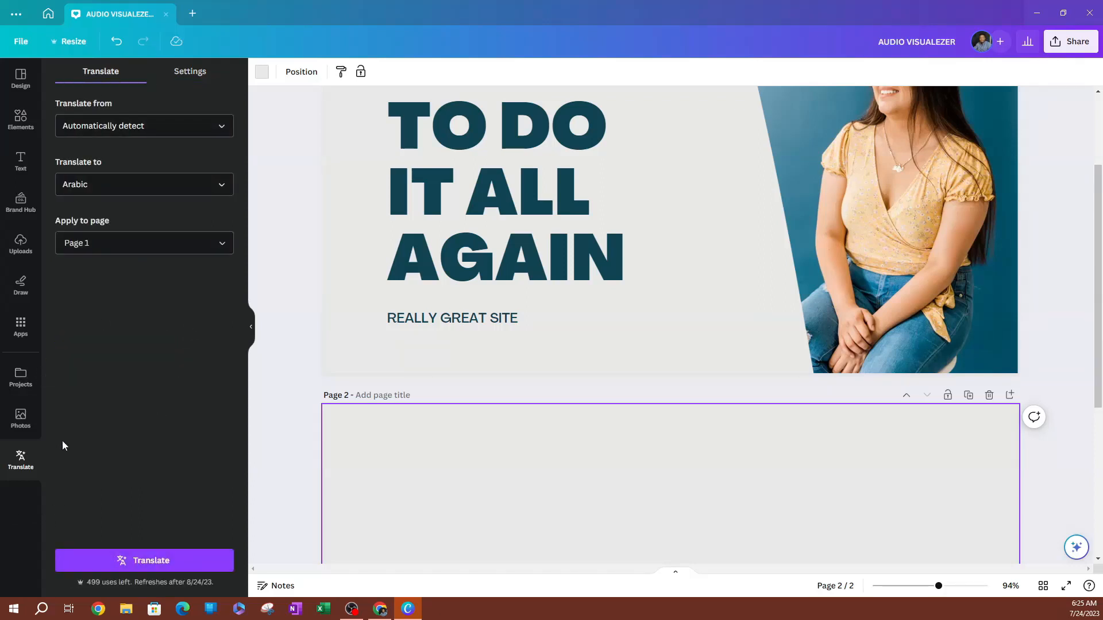
scroll(488, 436, up, 3)
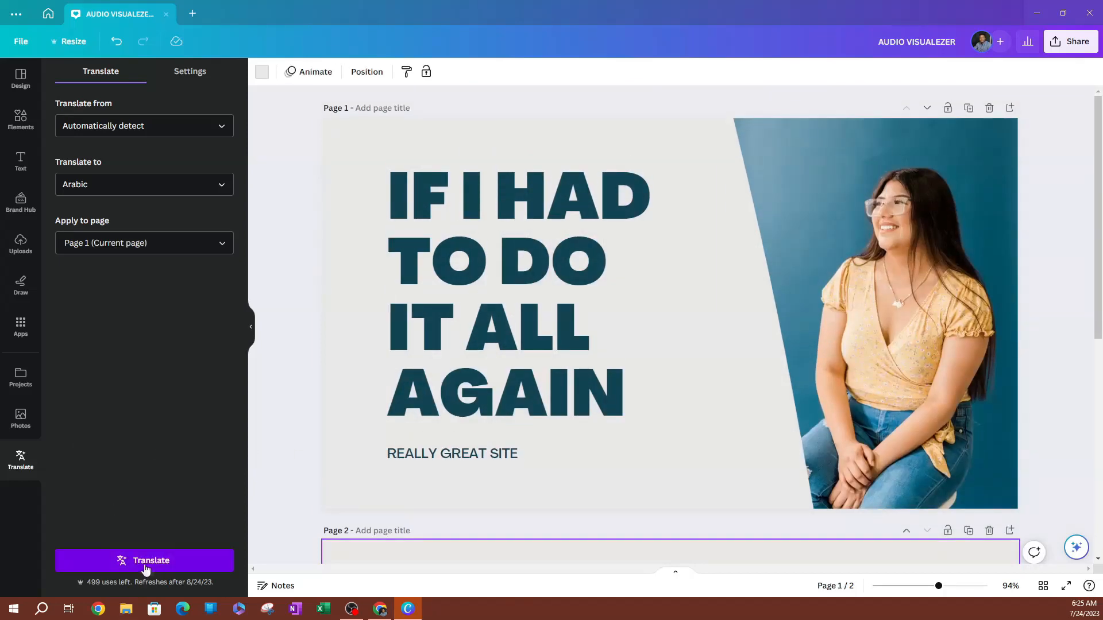
click(145, 568)
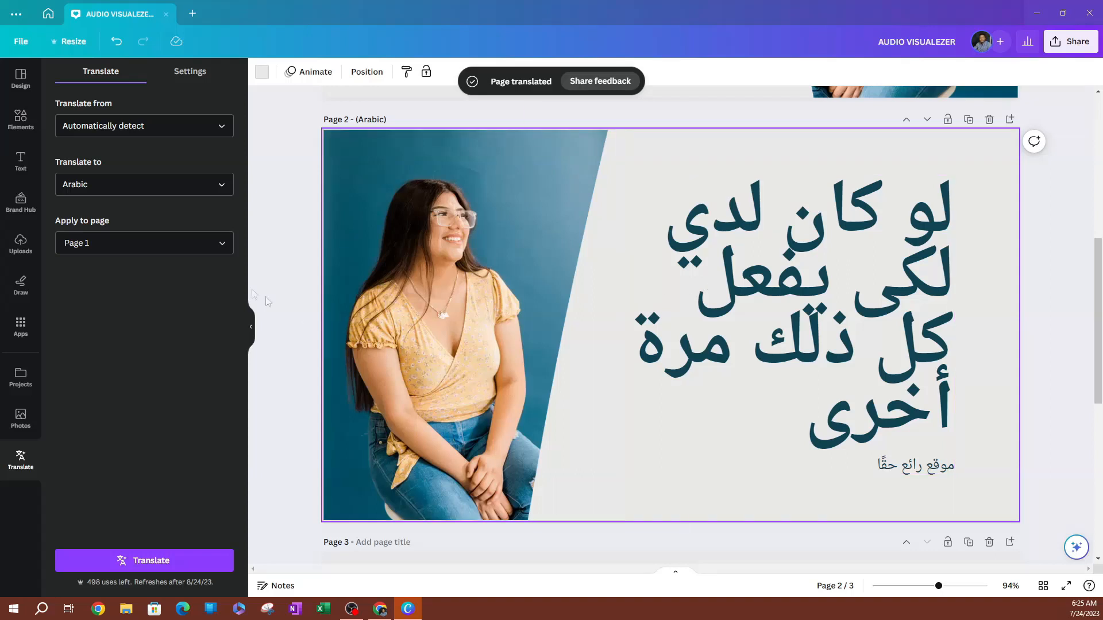
Translate Page 1 into Afrikaans as well
click(149, 183)
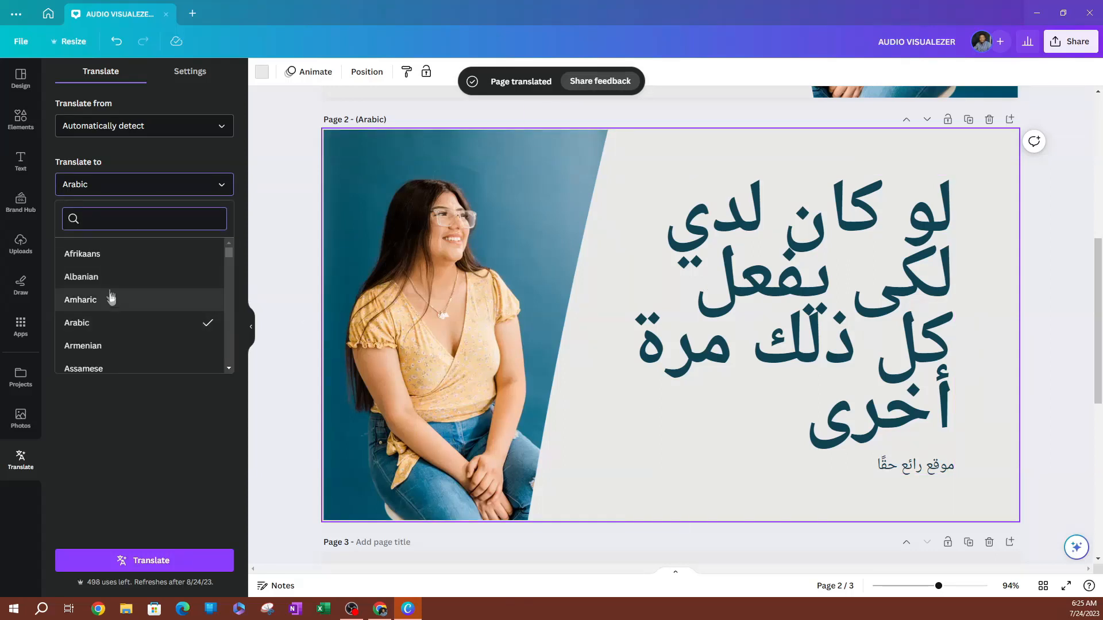
click(110, 254)
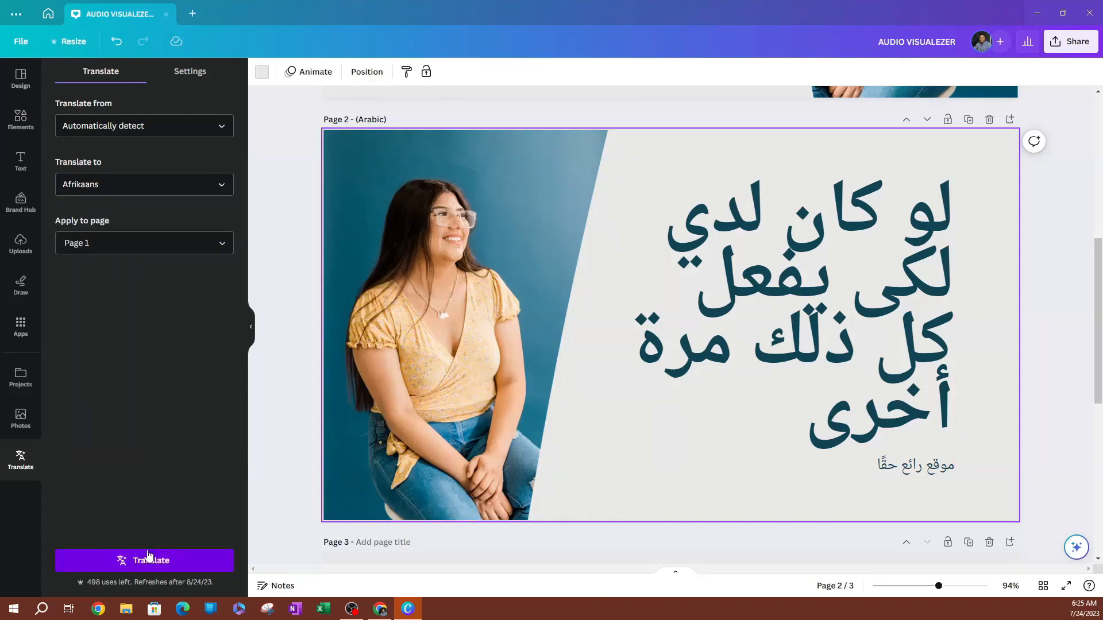
click(120, 560)
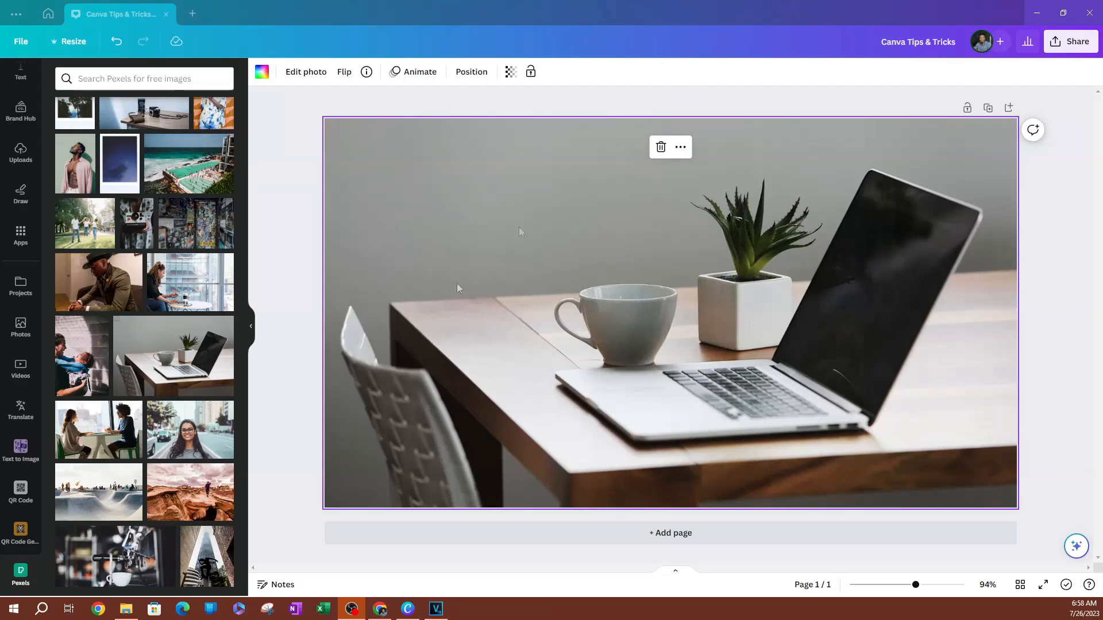
Erase the grey mug from the desk photo using Magic Eraser with a brush size of 39
click(314, 74)
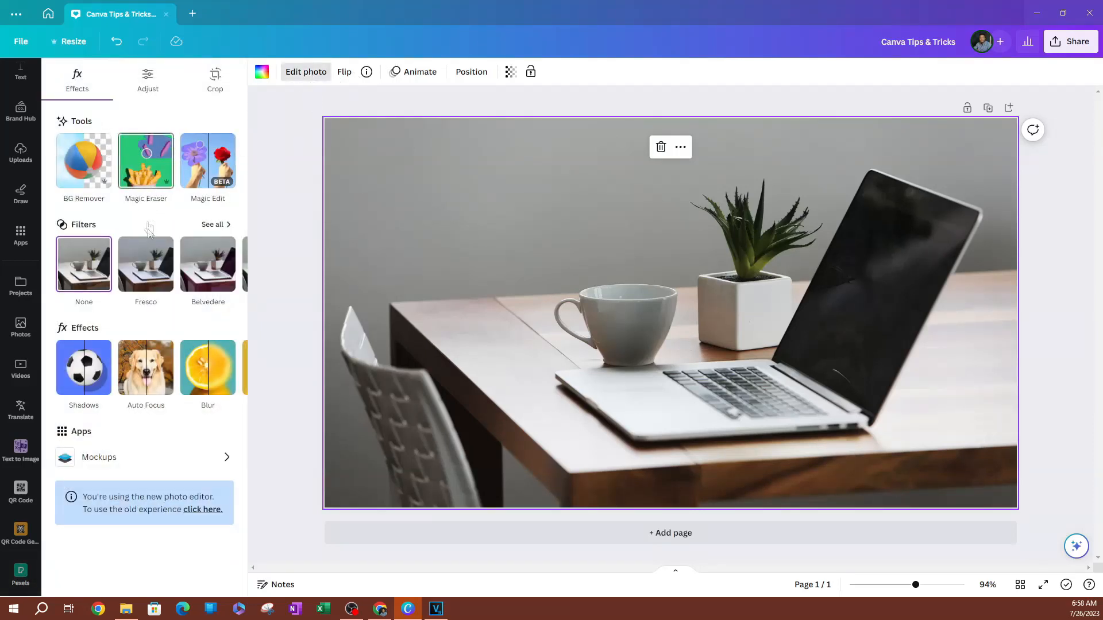
click(141, 174)
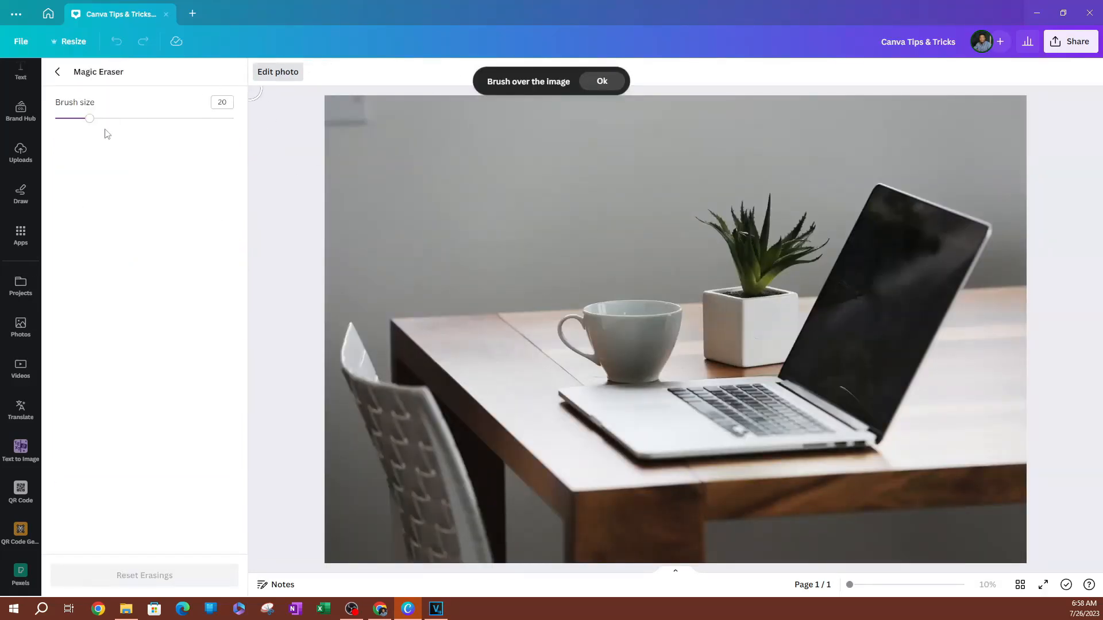
mouse_move(89, 118)
mouse_down()
mouse_move(166, 141)
mouse_move(139, 138)
mouse_move(132, 123)
mouse_move(62, 121)
mouse_move(140, 131)
mouse_move(123, 130)
mouse_up()
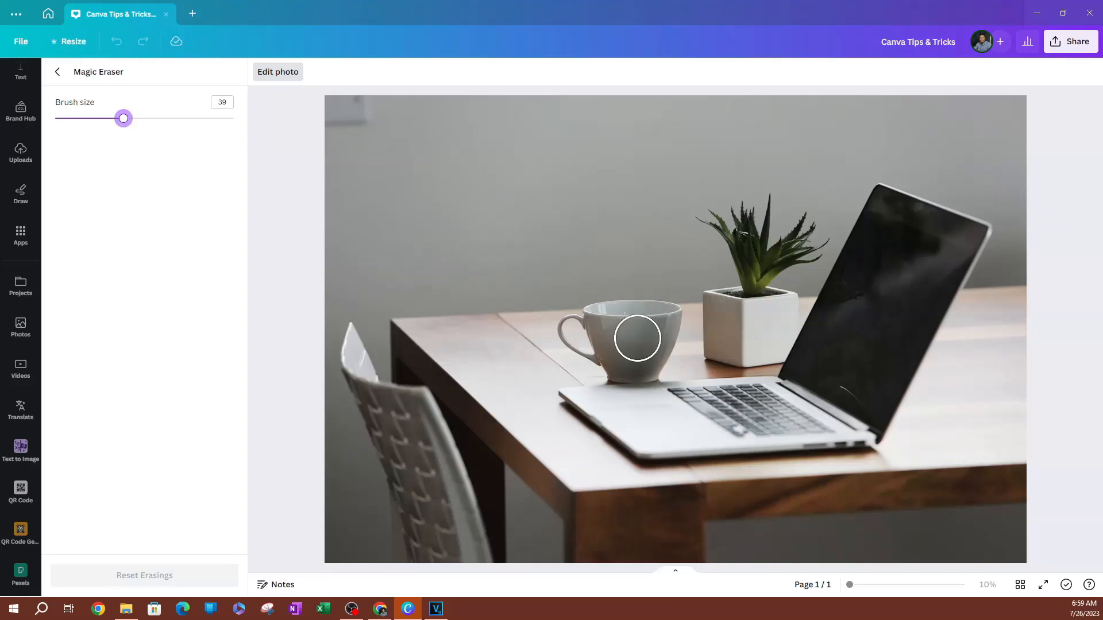
mouse_move(656, 327)
mouse_down()
mouse_move(578, 331)
mouse_move(622, 360)
mouse_move(642, 359)
mouse_move(646, 347)
mouse_move(622, 335)
mouse_move(635, 344)
mouse_up()
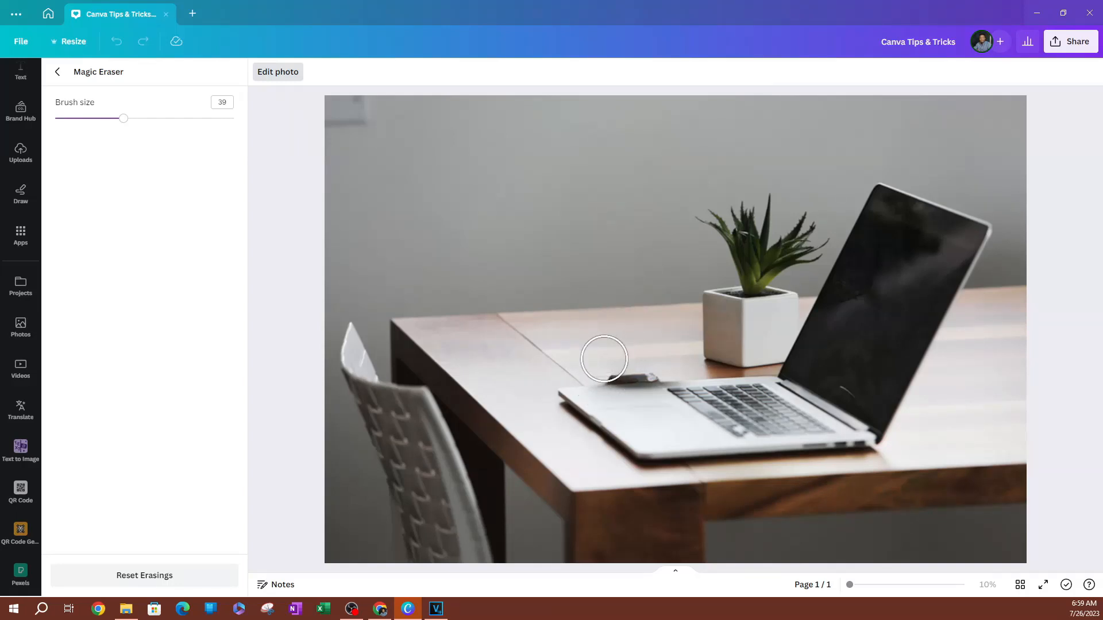
mouse_move(612, 360)
mouse_down()
mouse_move(655, 359)
mouse_move(610, 362)
mouse_up()
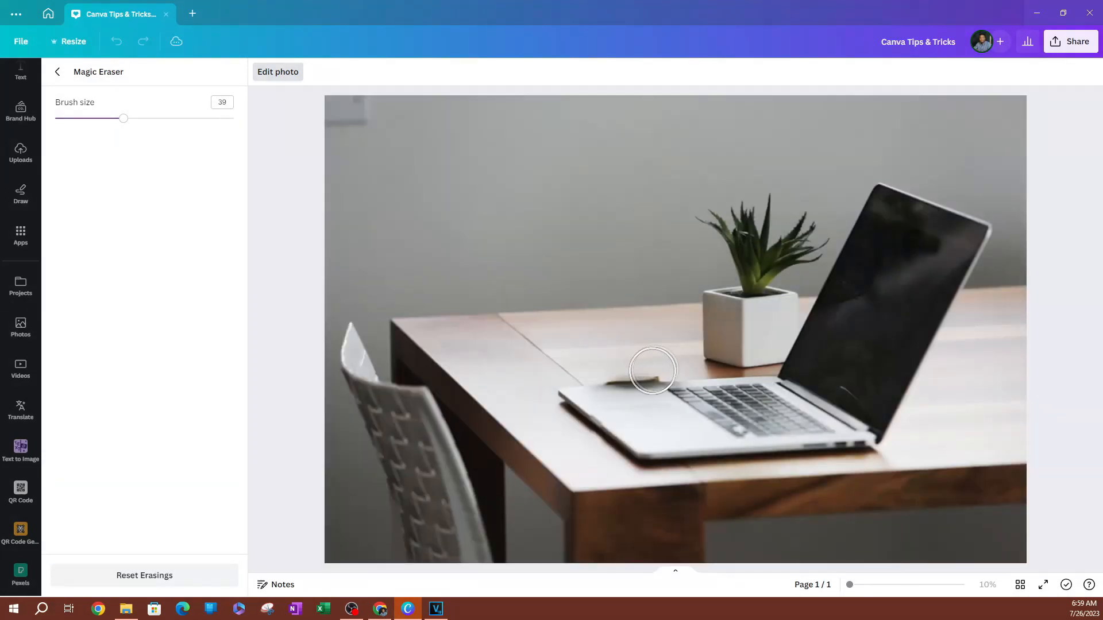
Brush over the mug's leftover base along the laptop's rear edge with Magic Eraser at brush size 9
drag(123, 120, 69, 140)
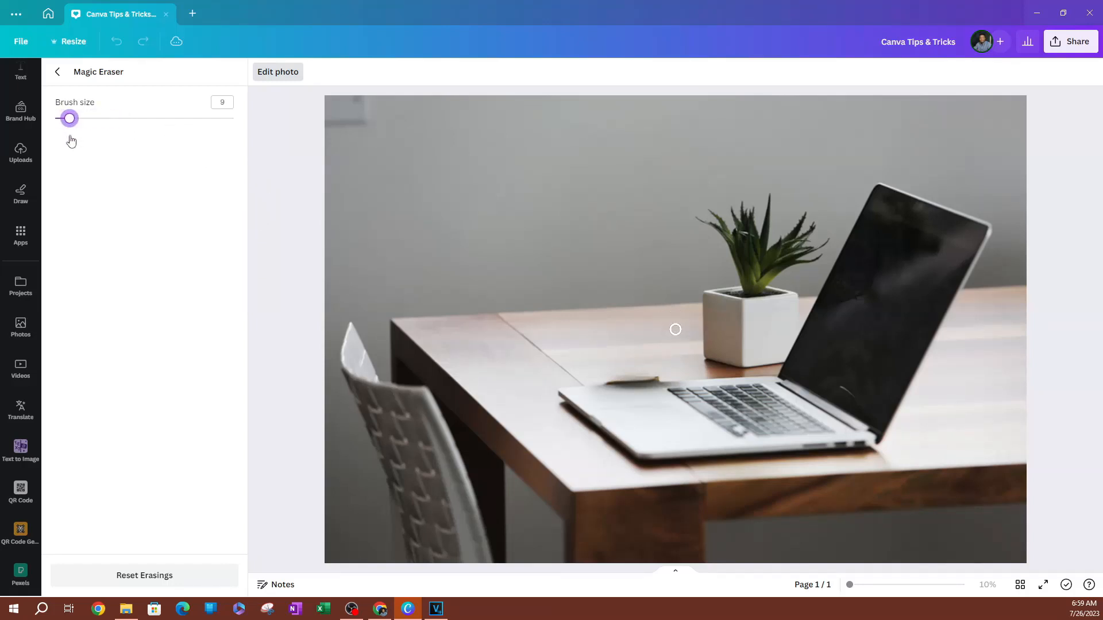
drag(657, 376, 629, 380)
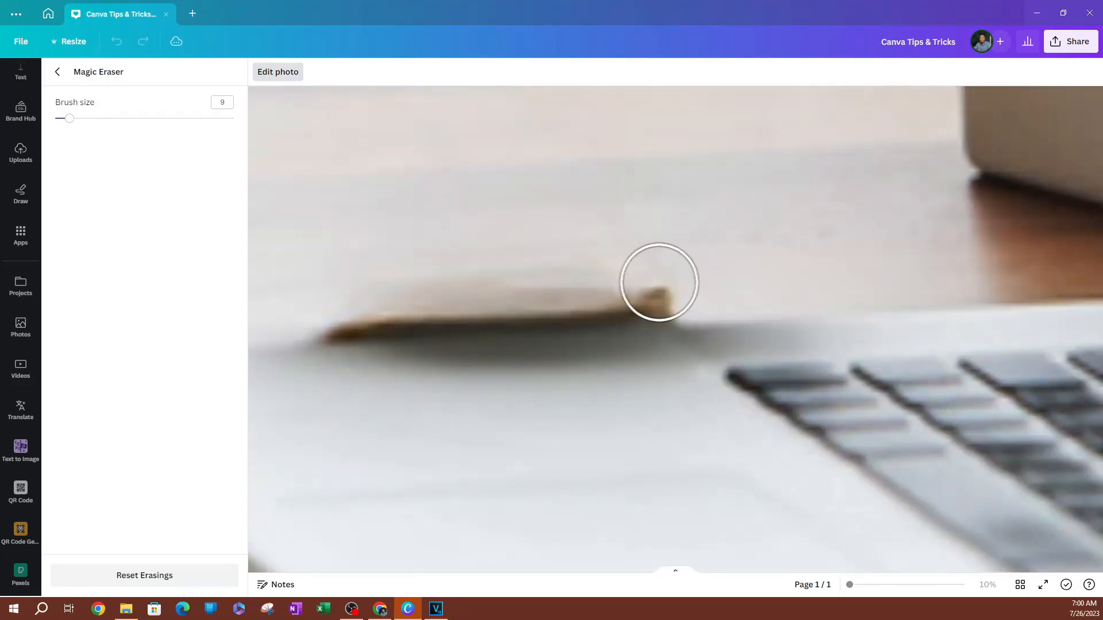
mouse_move(659, 282)
mouse_down()
mouse_move(342, 309)
mouse_move(578, 280)
mouse_move(659, 284)
mouse_move(539, 296)
mouse_move(595, 291)
mouse_move(392, 290)
mouse_move(335, 308)
mouse_up()
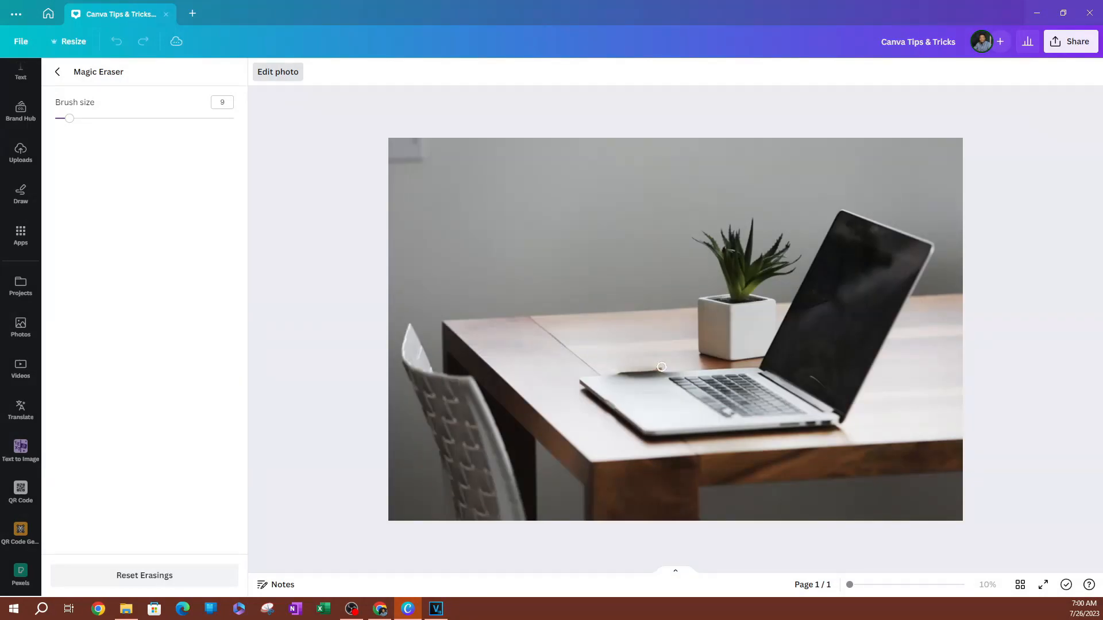
scroll(650, 377, up, 5)
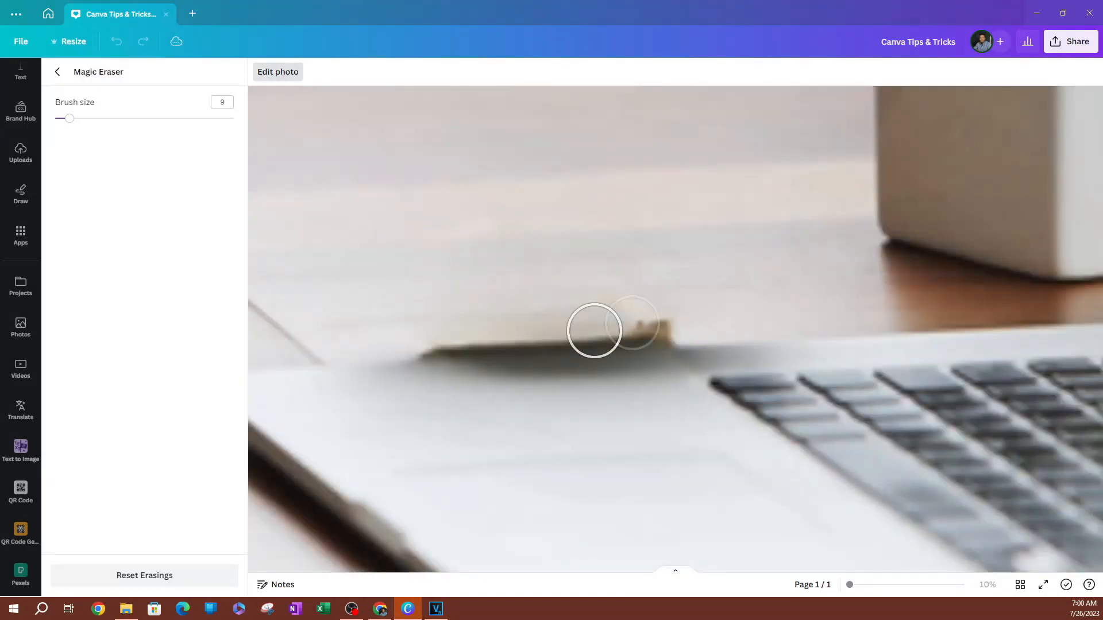
Reduce the eraser brush size to 2, reset all erasings on the desk photo and leave Magic Eraser
drag(68, 119, 58, 122)
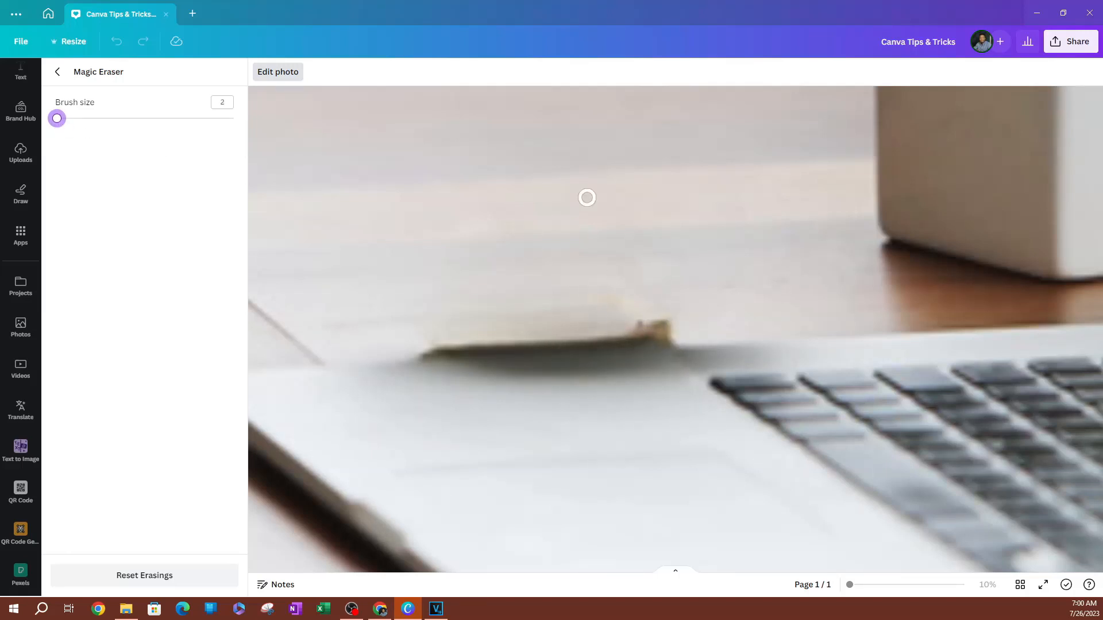
scroll(650, 400, down, 5)
scroll(649, 399, down, 3)
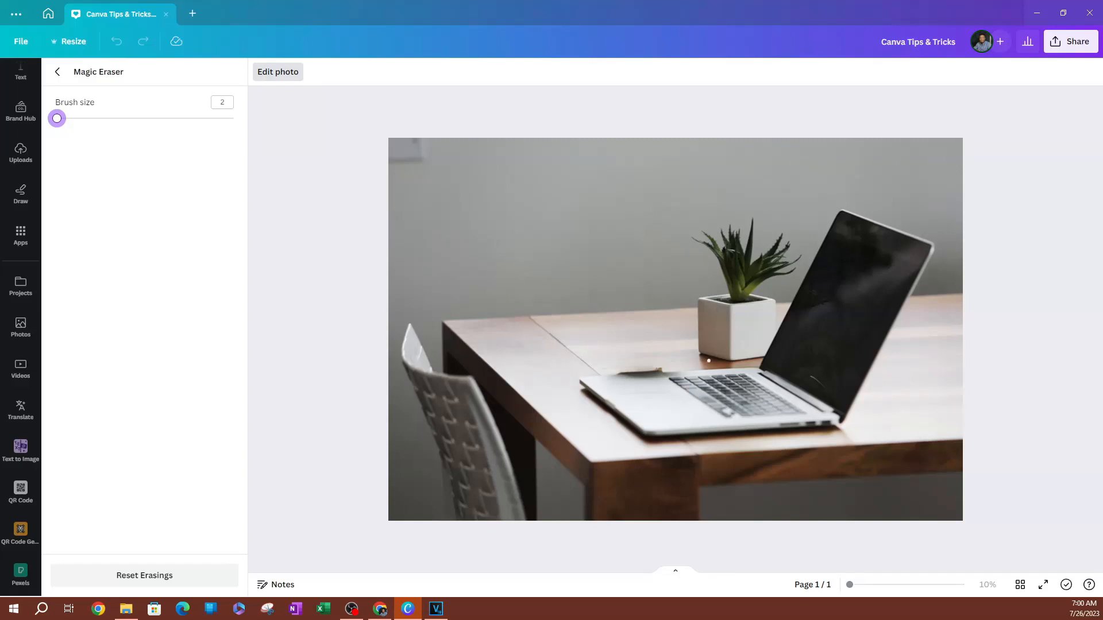
click(155, 587)
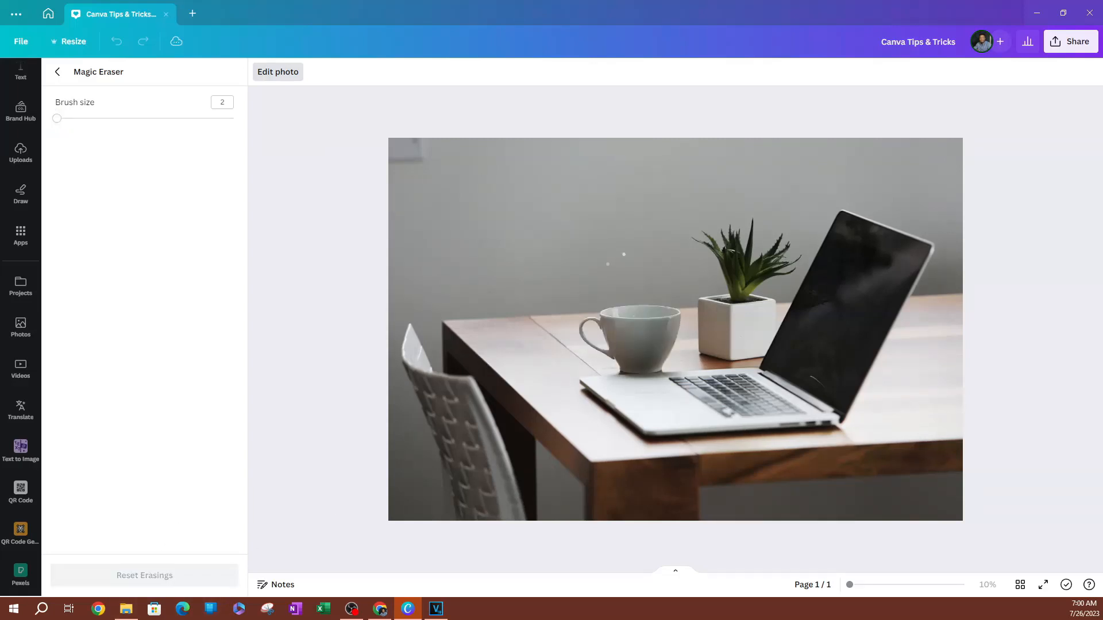
click(58, 71)
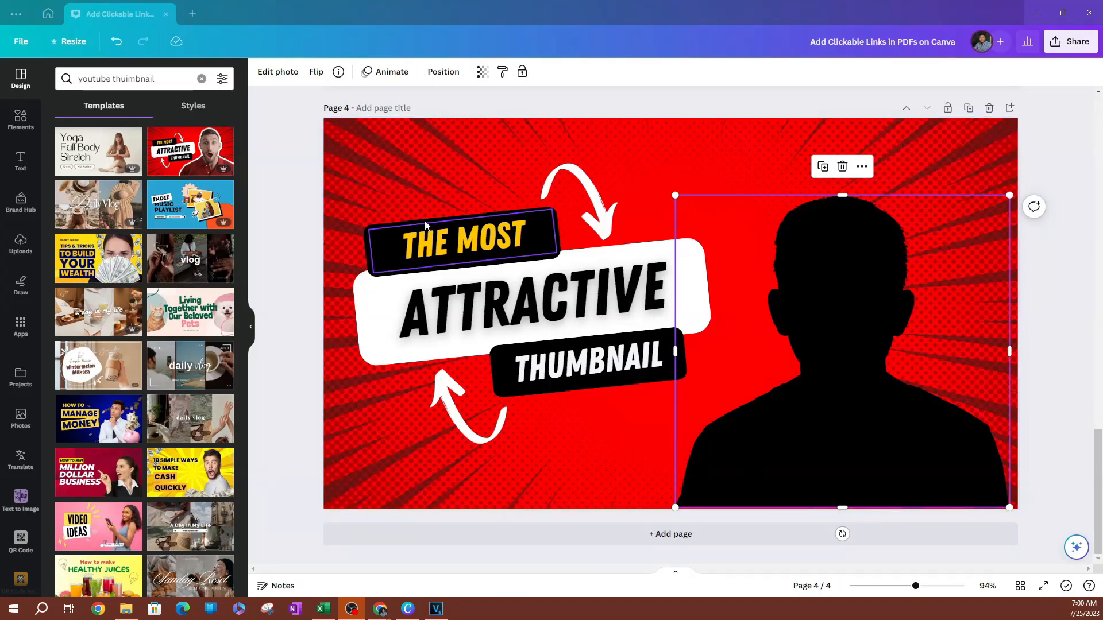
Repeat the recent template search for "youtube thuimbnail"
click(163, 78)
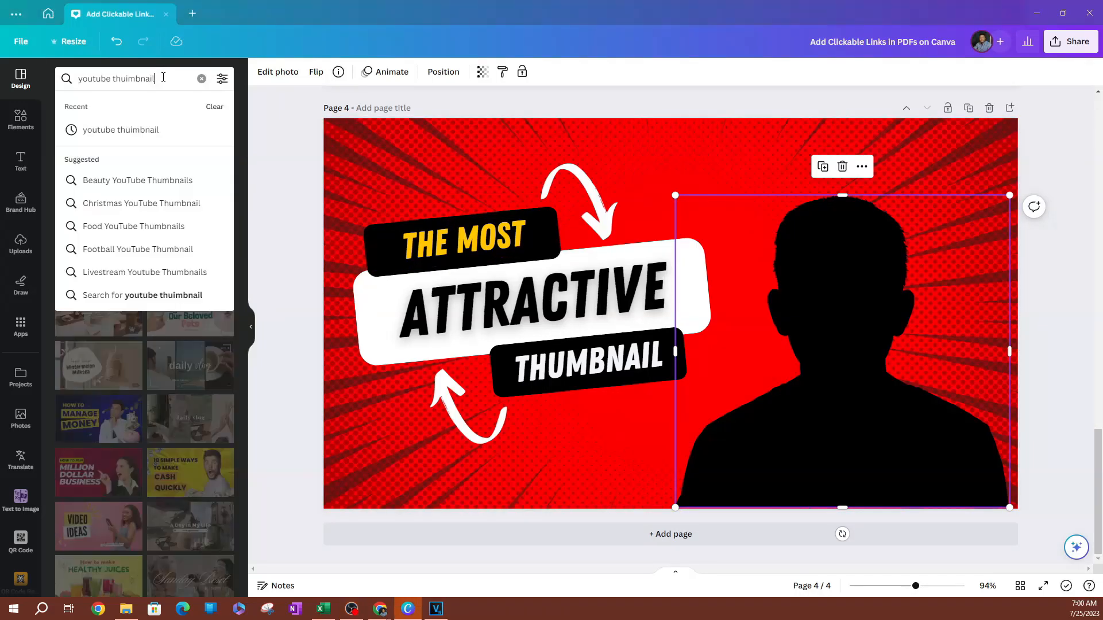
click(115, 128)
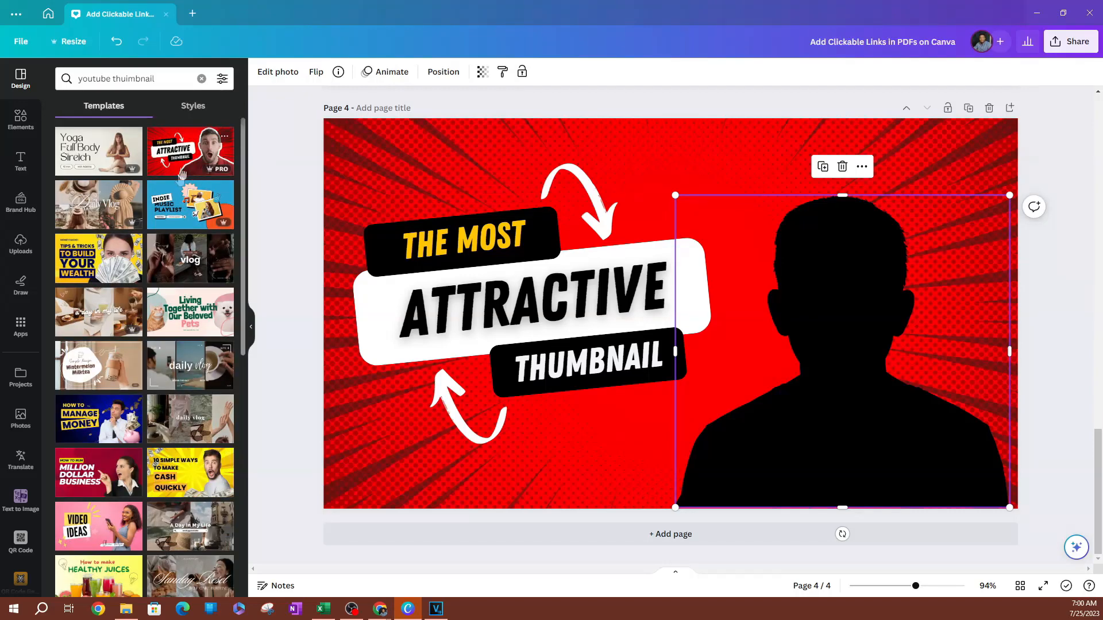
Move the black silhouette photo against the right edge of Page 4 and open its photo editing tools
drag(801, 265, 812, 274)
mouse_move(854, 313)
mouse_down()
mouse_move(847, 285)
mouse_move(846, 300)
mouse_up()
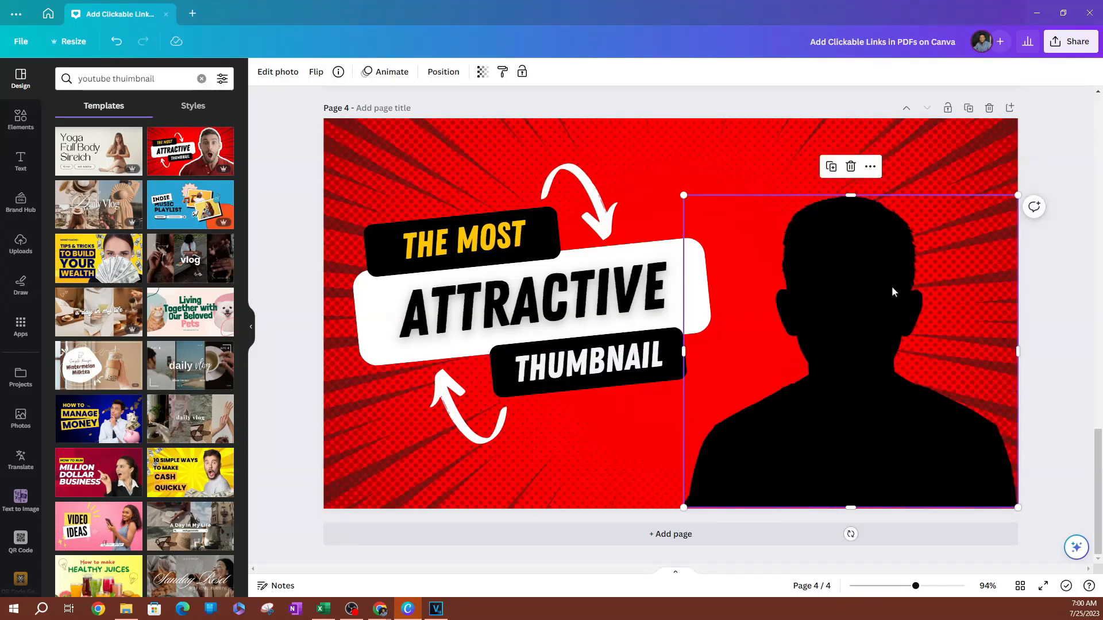
click(278, 72)
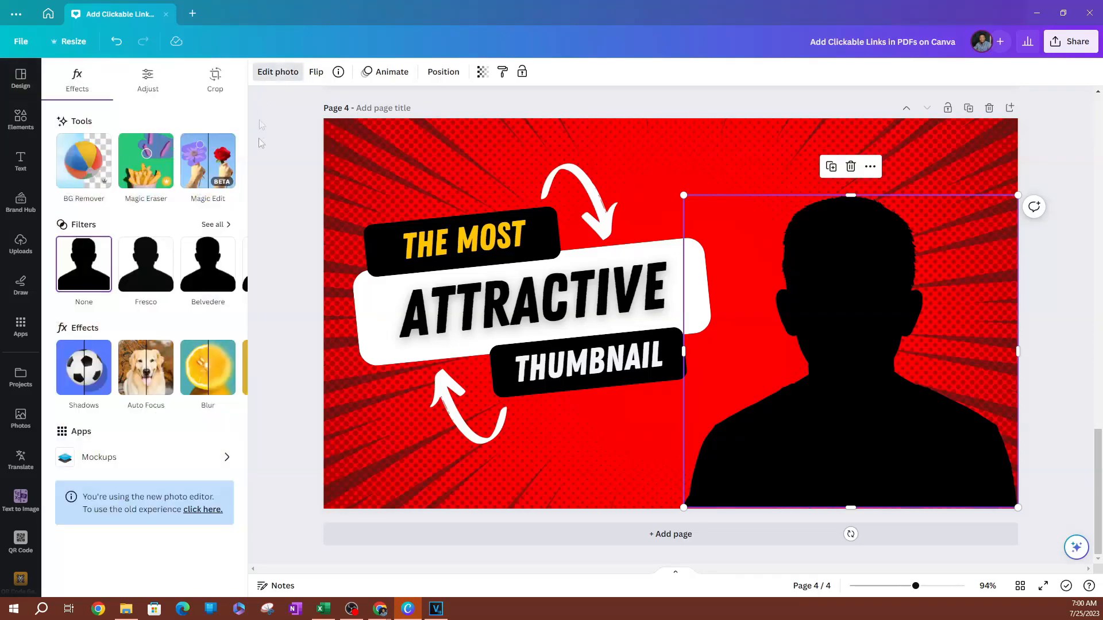
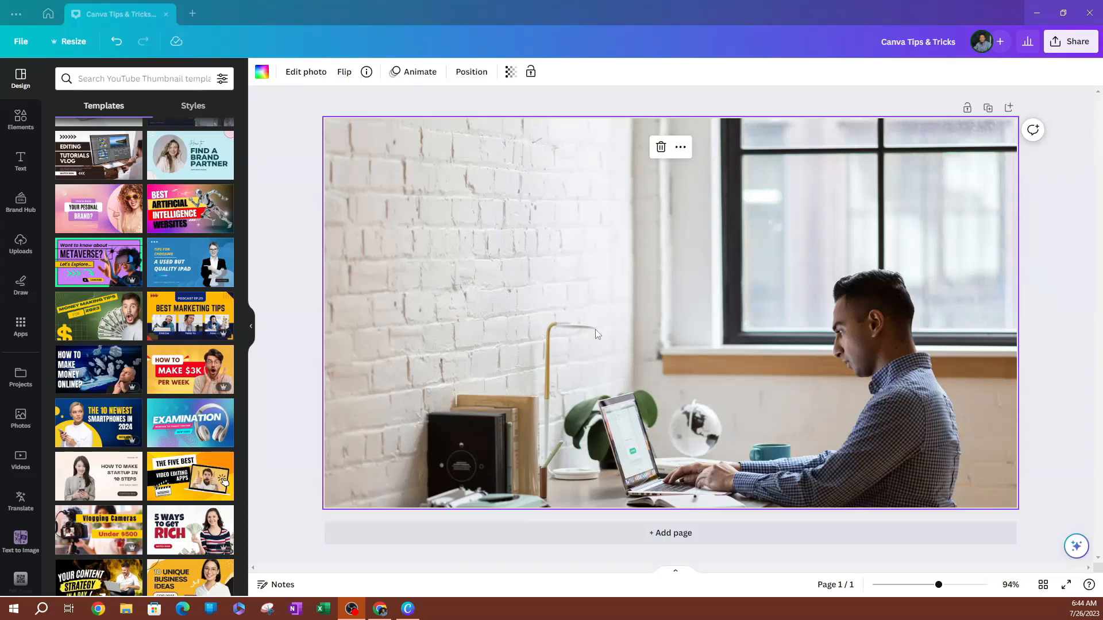
Start Magic Edit on the office photo and brush over the upper-left brick wall at brush size 58
click(591, 284)
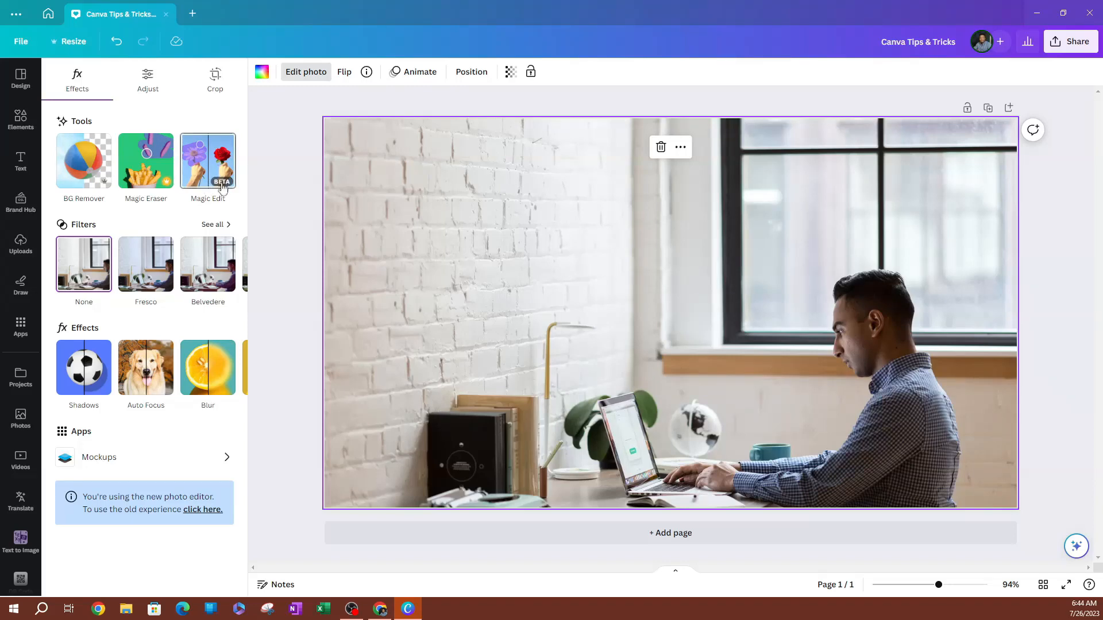
click(224, 163)
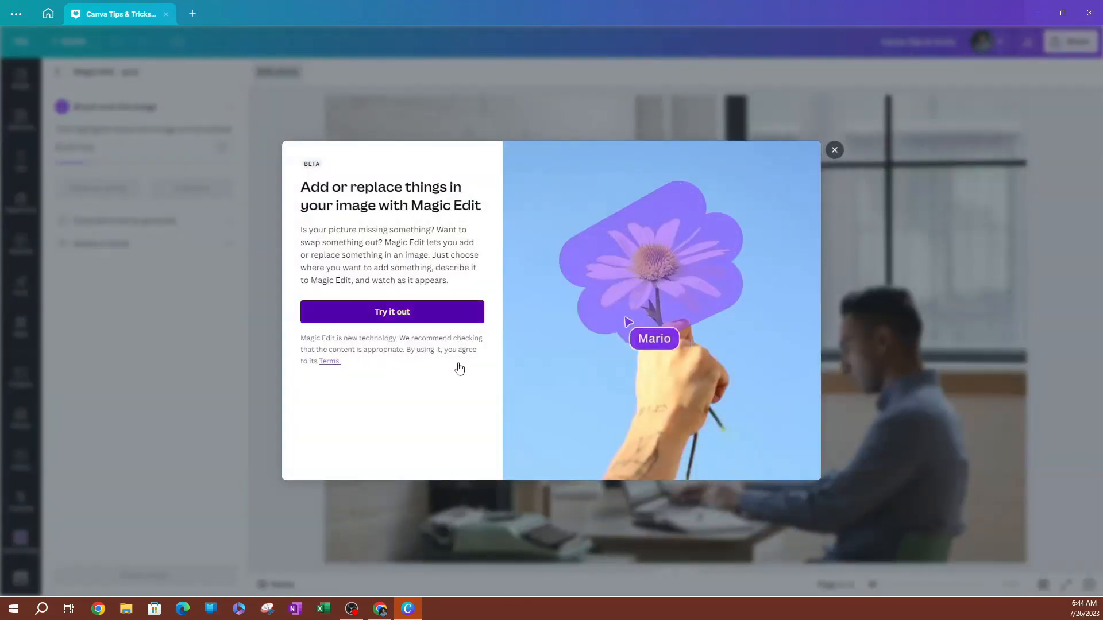
click(394, 311)
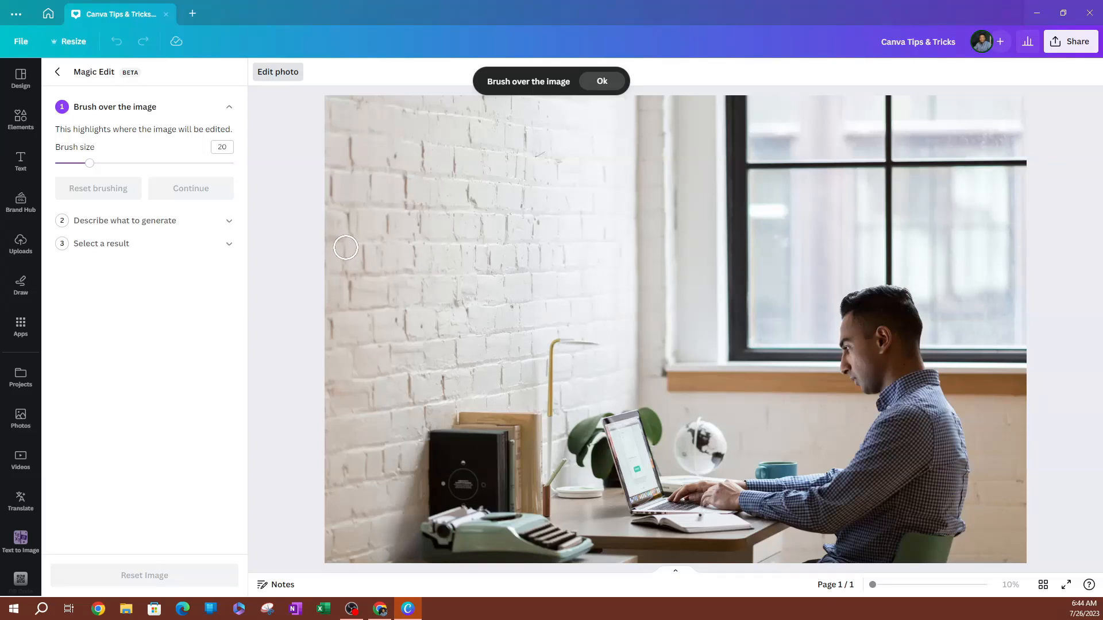
drag(90, 164, 106, 163)
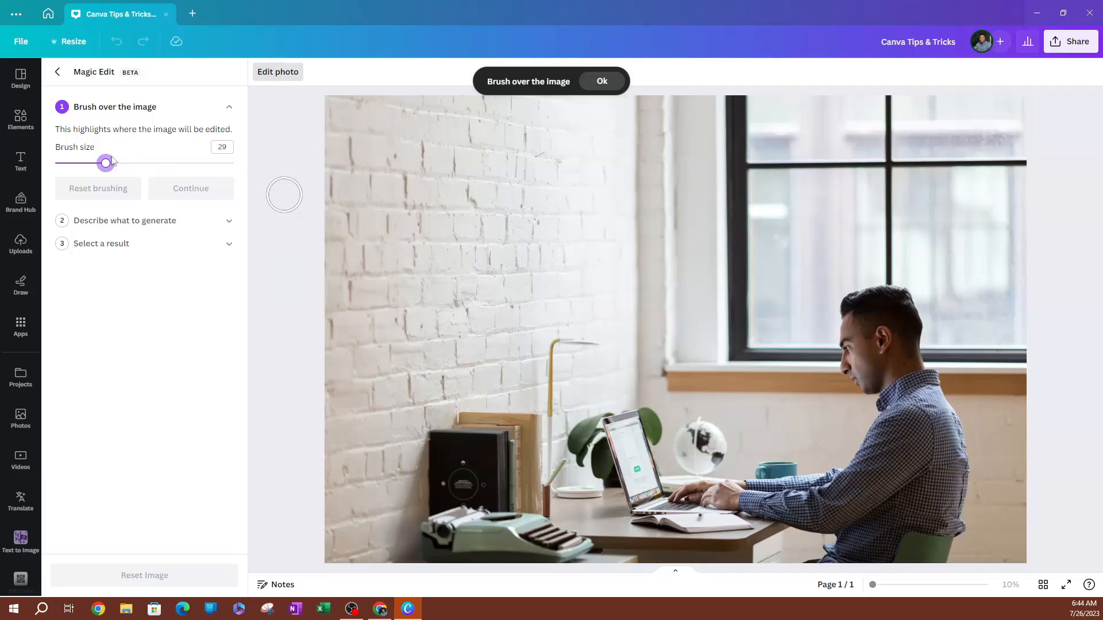
mouse_move(106, 163)
mouse_down()
mouse_move(142, 163)
mouse_move(158, 201)
mouse_up()
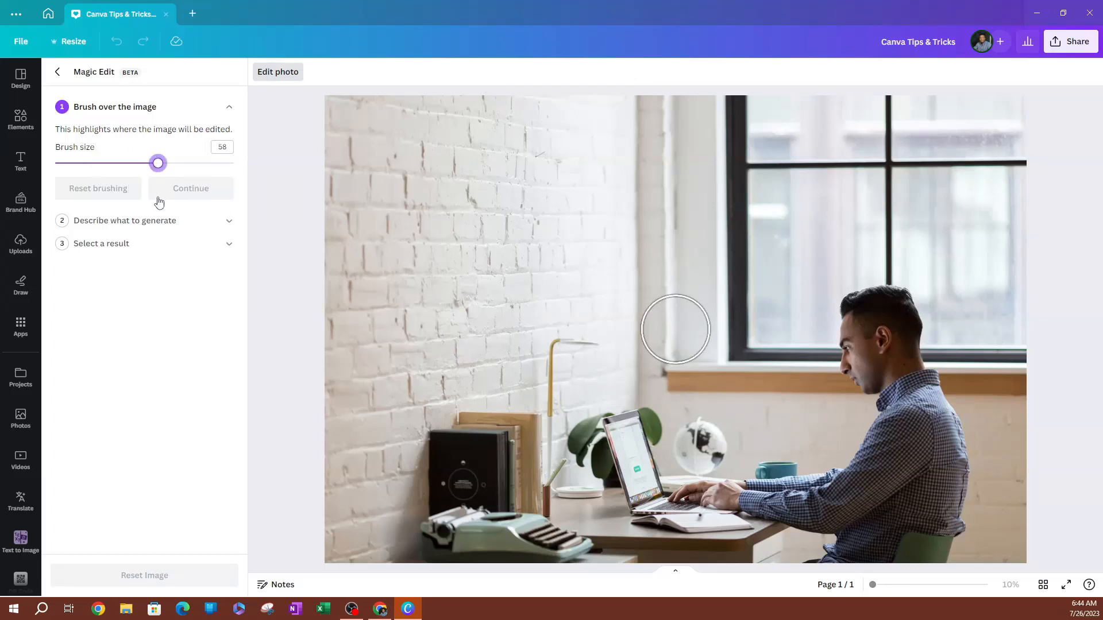
mouse_move(459, 154)
mouse_down()
mouse_move(416, 174)
mouse_move(396, 208)
mouse_move(436, 288)
mouse_move(473, 298)
mouse_move(479, 205)
mouse_move(462, 172)
mouse_move(438, 269)
mouse_move(502, 216)
mouse_move(465, 168)
mouse_move(447, 176)
mouse_move(395, 264)
mouse_move(409, 330)
mouse_move(476, 337)
mouse_move(525, 288)
mouse_move(517, 192)
mouse_move(485, 138)
mouse_move(379, 158)
mouse_move(408, 303)
mouse_up()
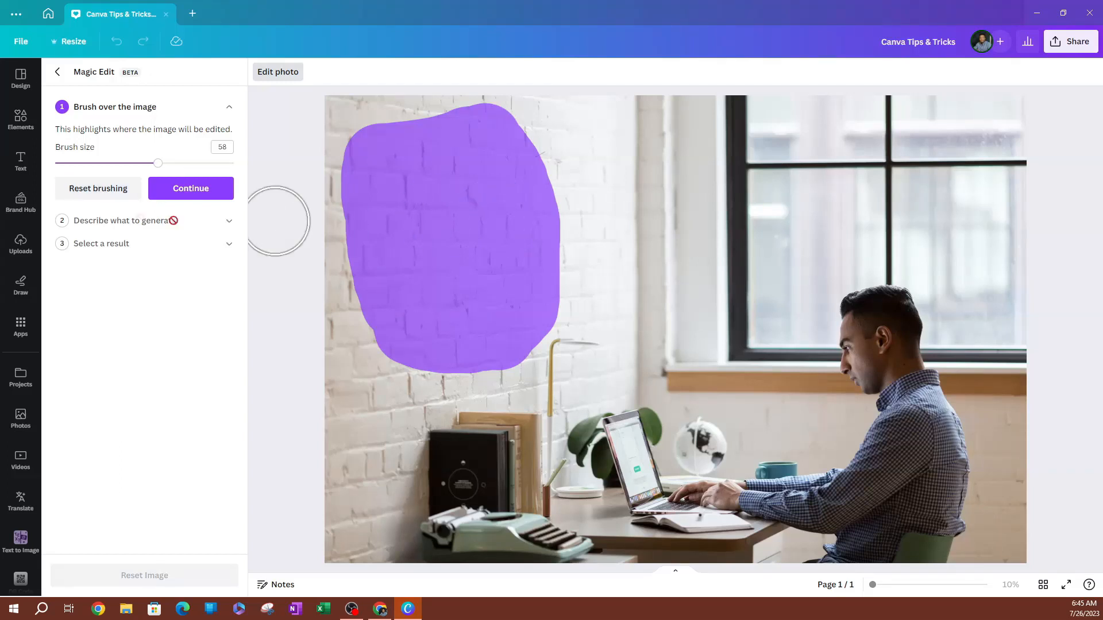
Reset the brushing and mark the brick wall area above the books and lamp, nearer the window
click(128, 190)
mouse_move(448, 168)
mouse_down()
mouse_move(457, 328)
mouse_move(579, 340)
mouse_move(591, 165)
mouse_move(450, 153)
mouse_move(559, 185)
mouse_move(467, 239)
mouse_move(441, 173)
mouse_move(442, 293)
mouse_up()
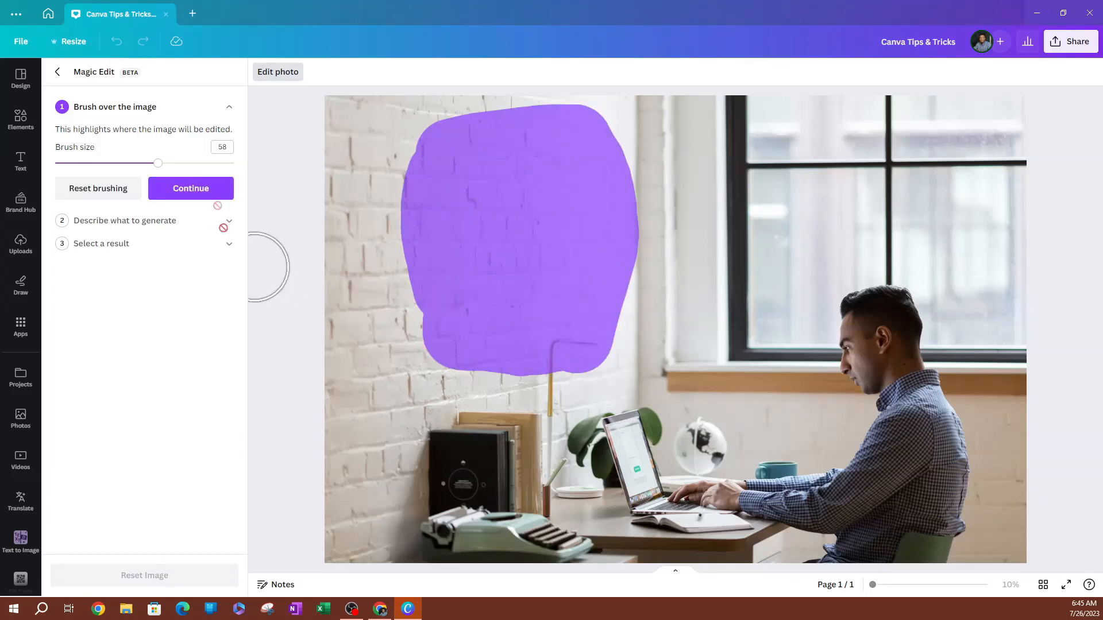
click(189, 189)
Generate Magic Edit results for the brushed wall area from the description "painting of a house"
click(145, 193)
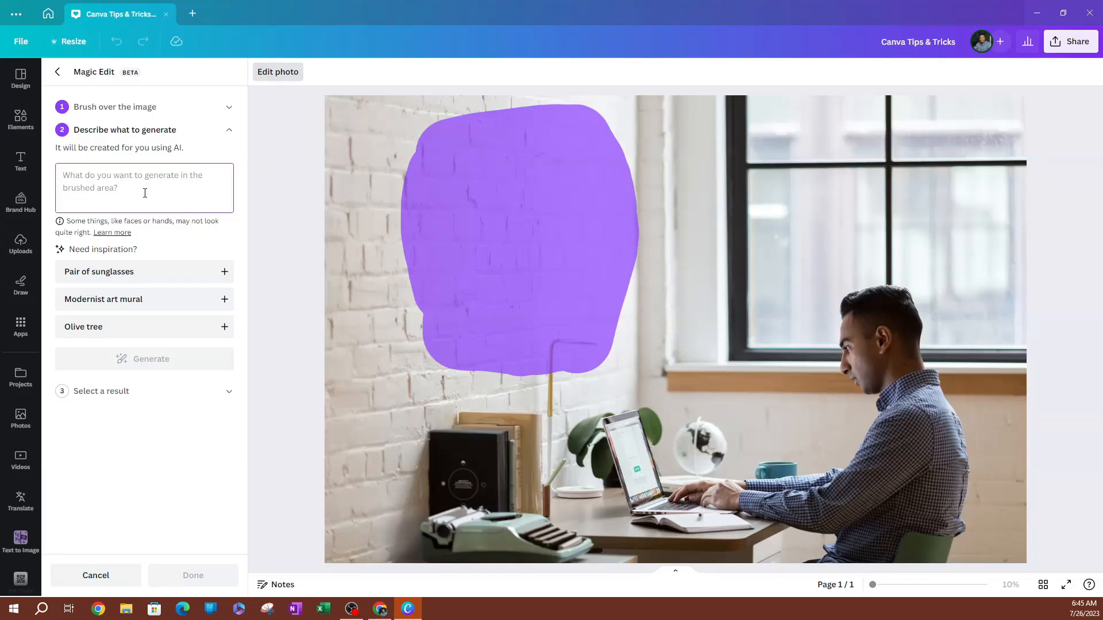
text(painting a house)
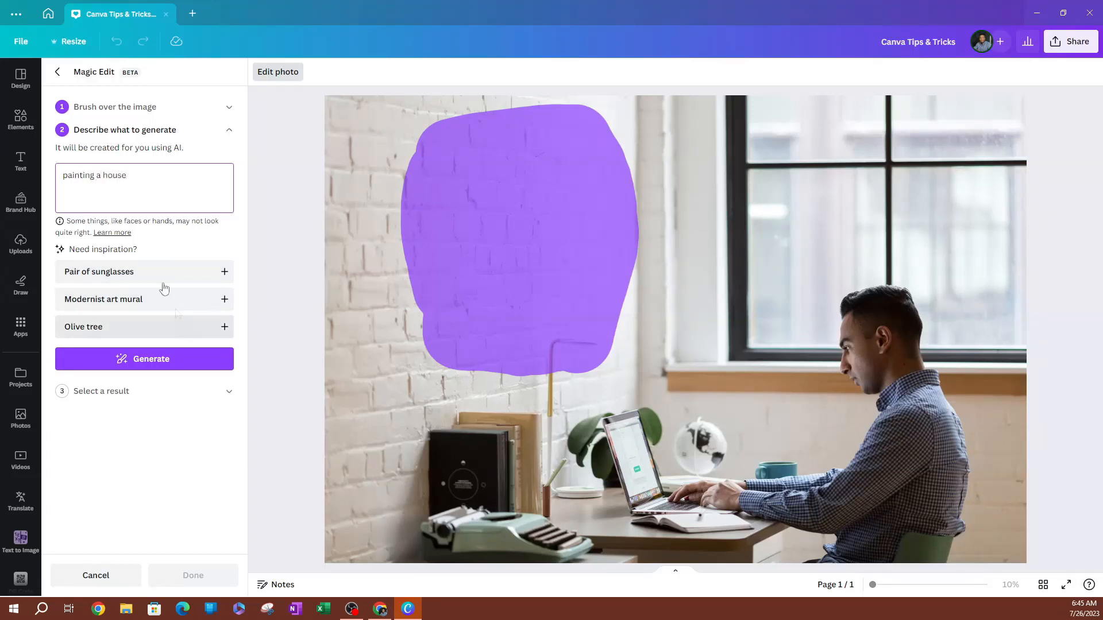
text(of)
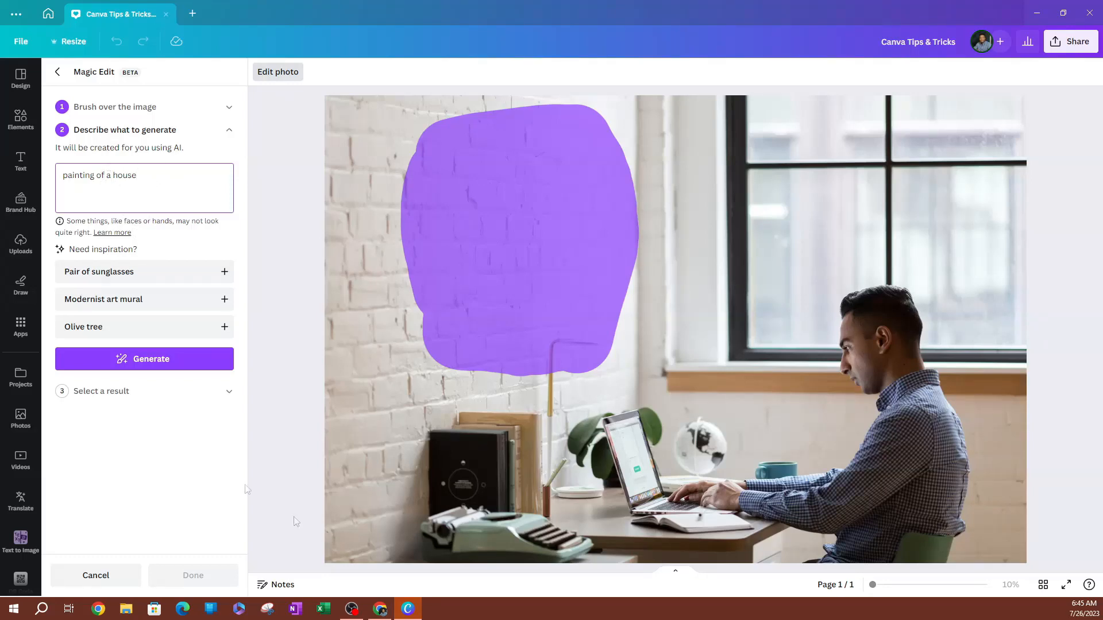
click(143, 363)
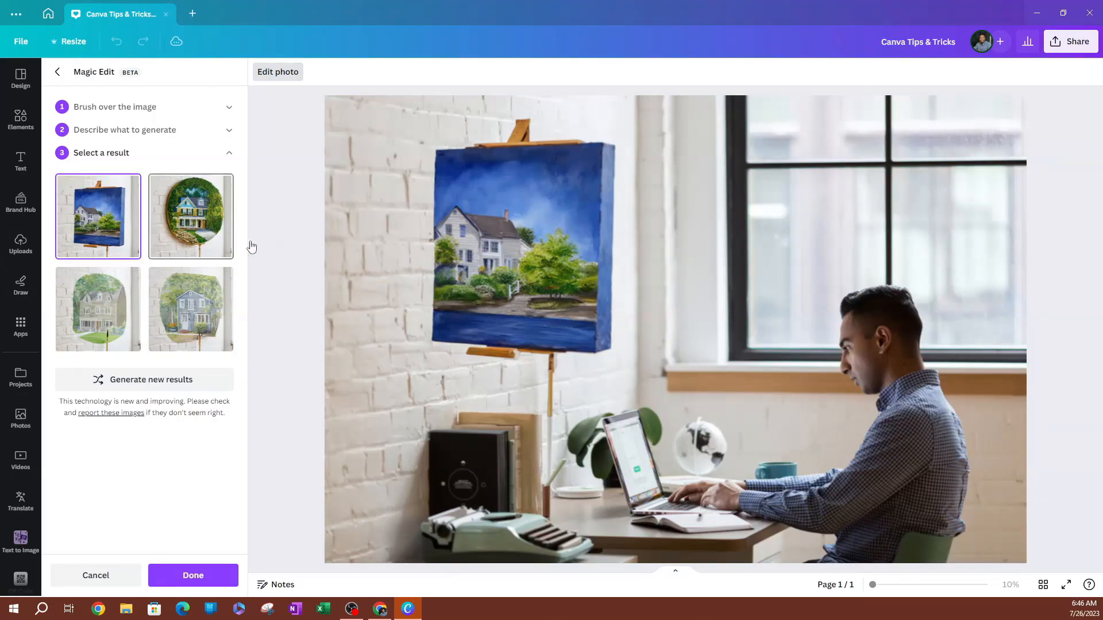
Compare the four generated house paintings on the wall and select the round one with green foliage
click(190, 216)
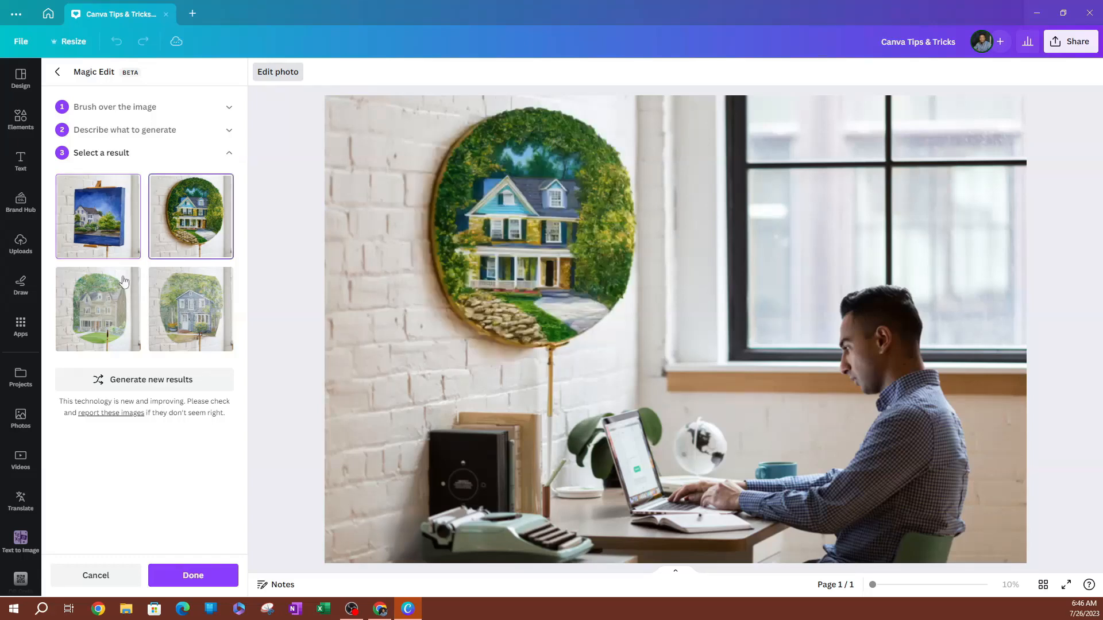
click(107, 321)
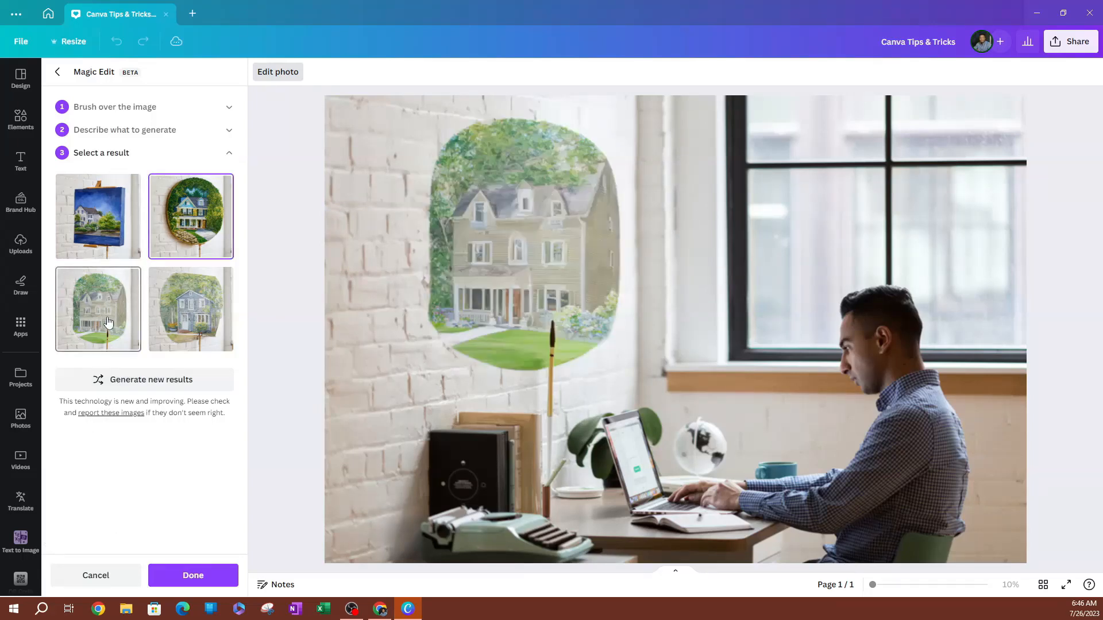
click(200, 327)
click(195, 218)
click(79, 229)
click(189, 221)
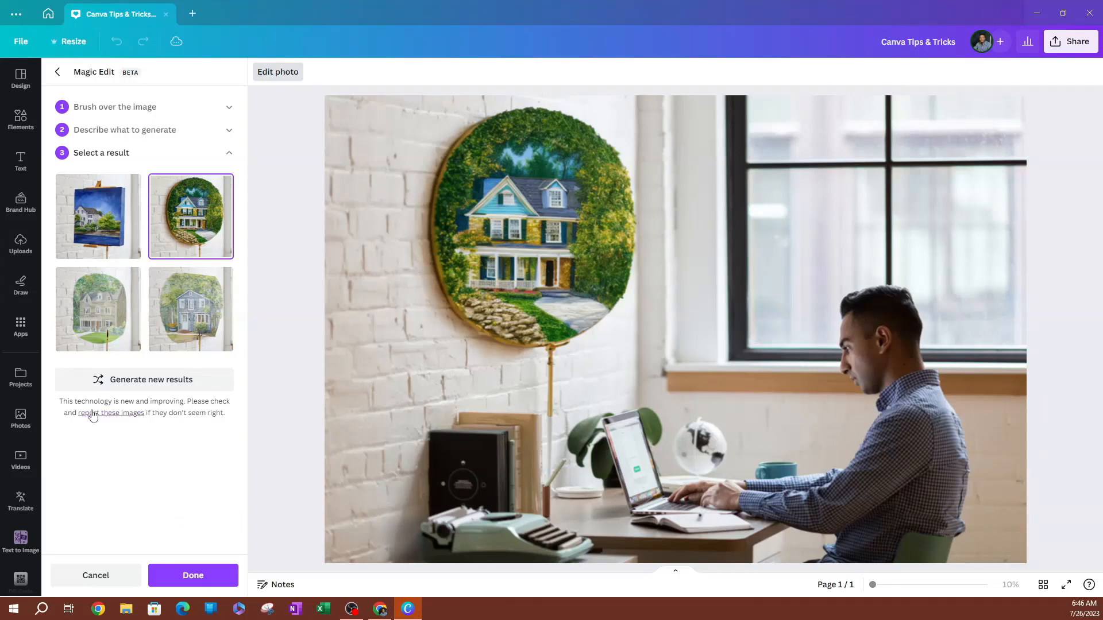
Generate new results and apply the rectangular painting of a white house among green trees
click(152, 381)
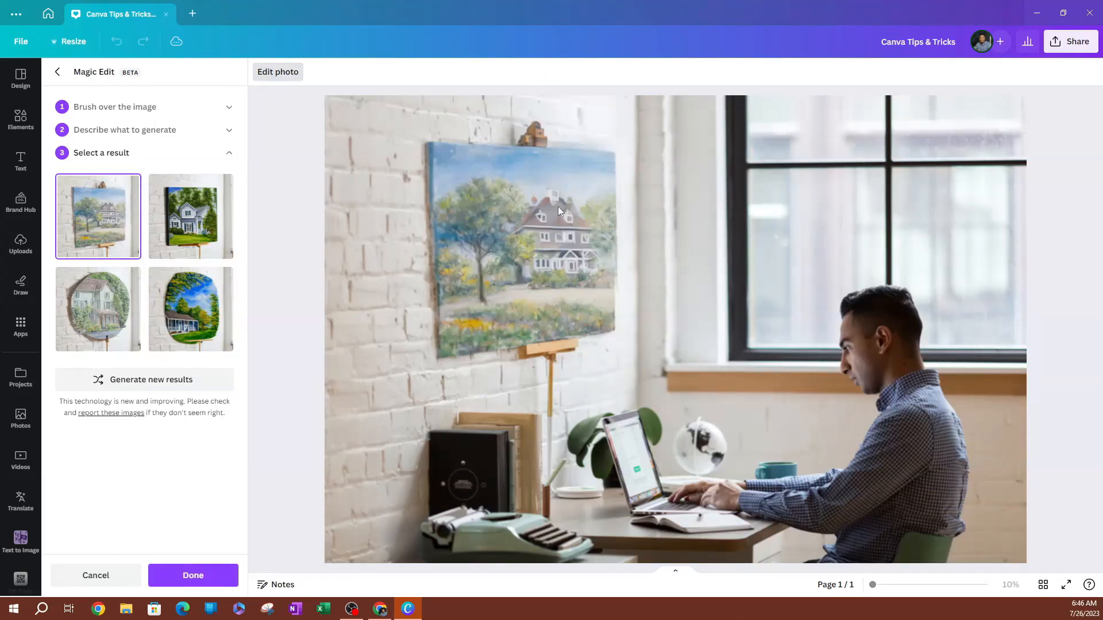
click(176, 220)
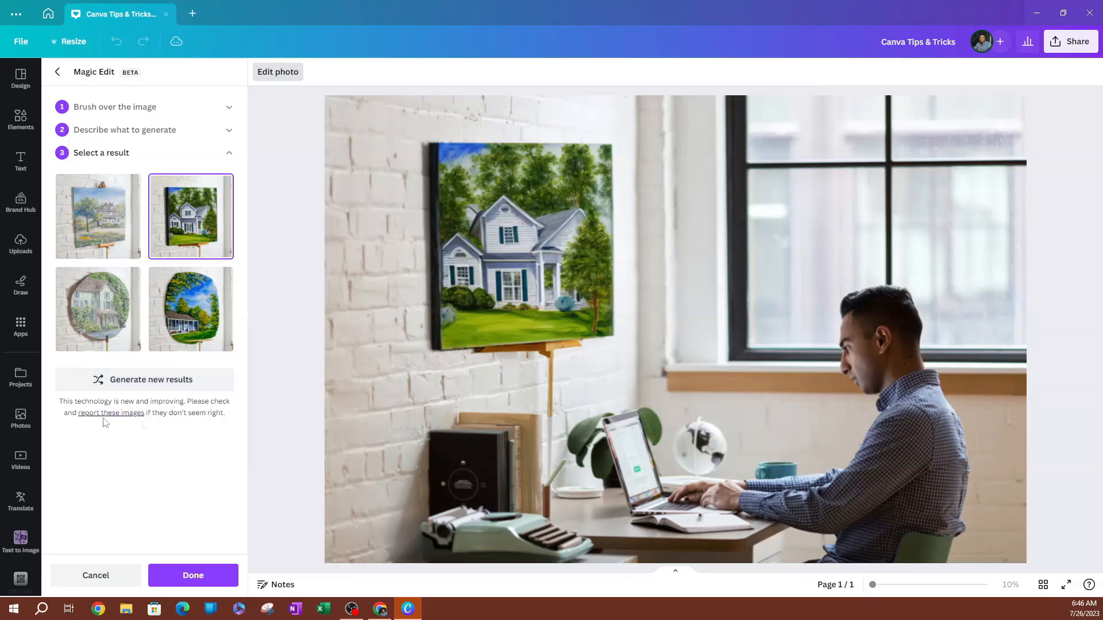
click(193, 576)
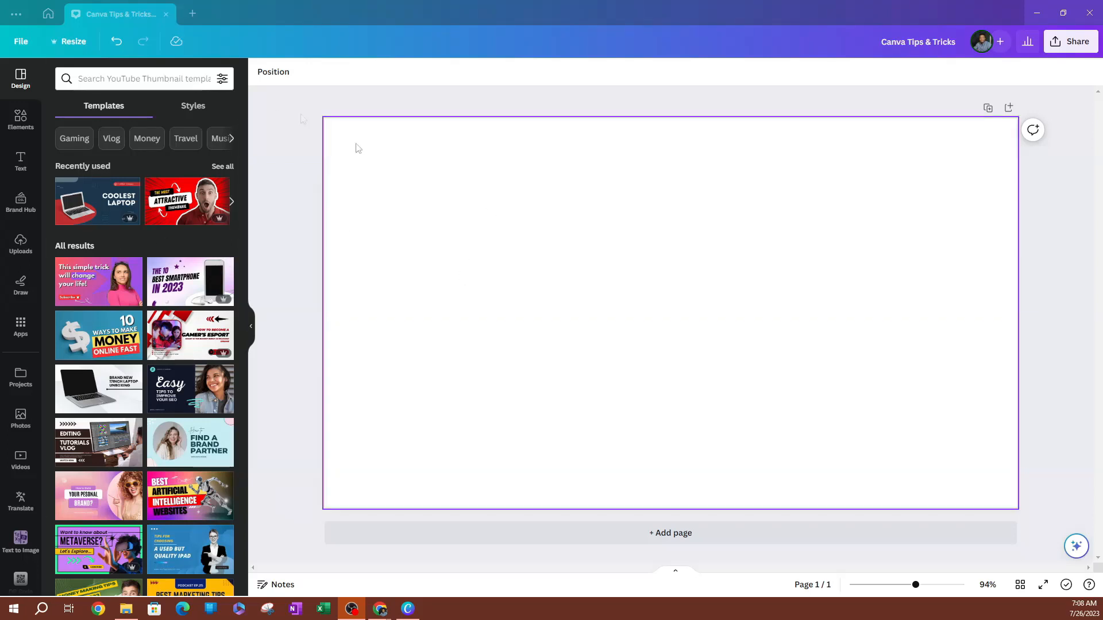
Open the drawing tools and give the pen the dark navy of The Deep Blue palette and the thickest preset weight
click(19, 290)
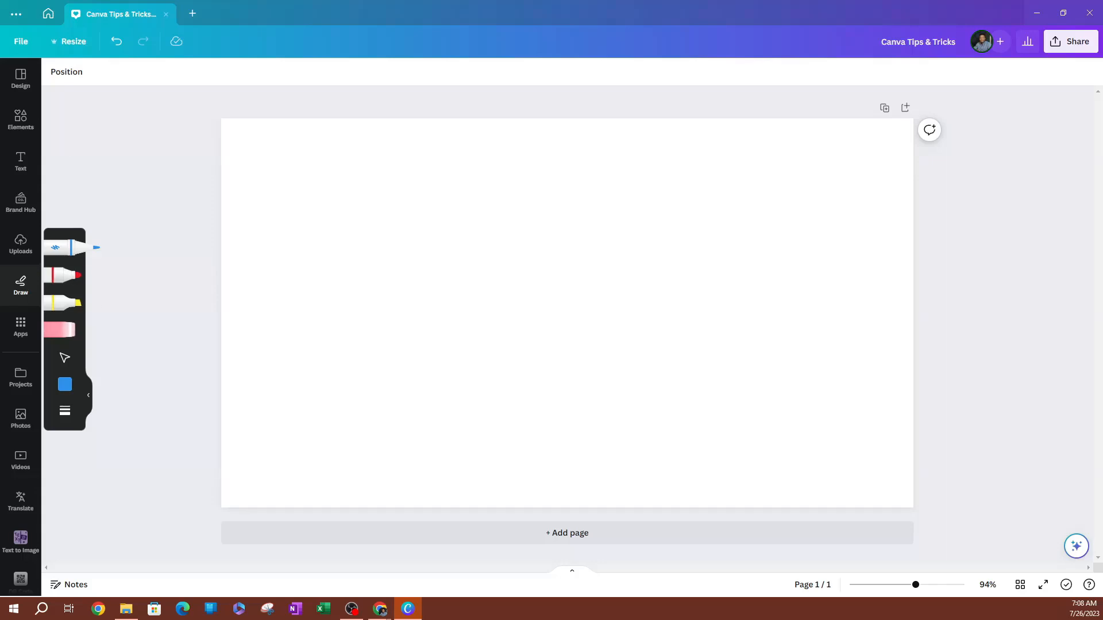
click(89, 400)
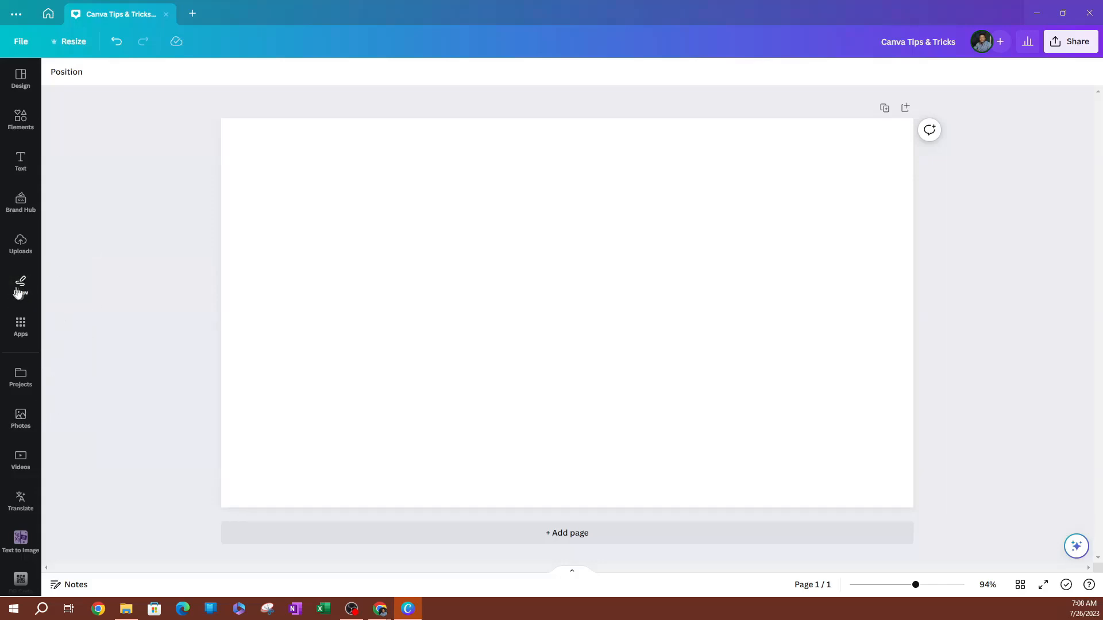
click(23, 290)
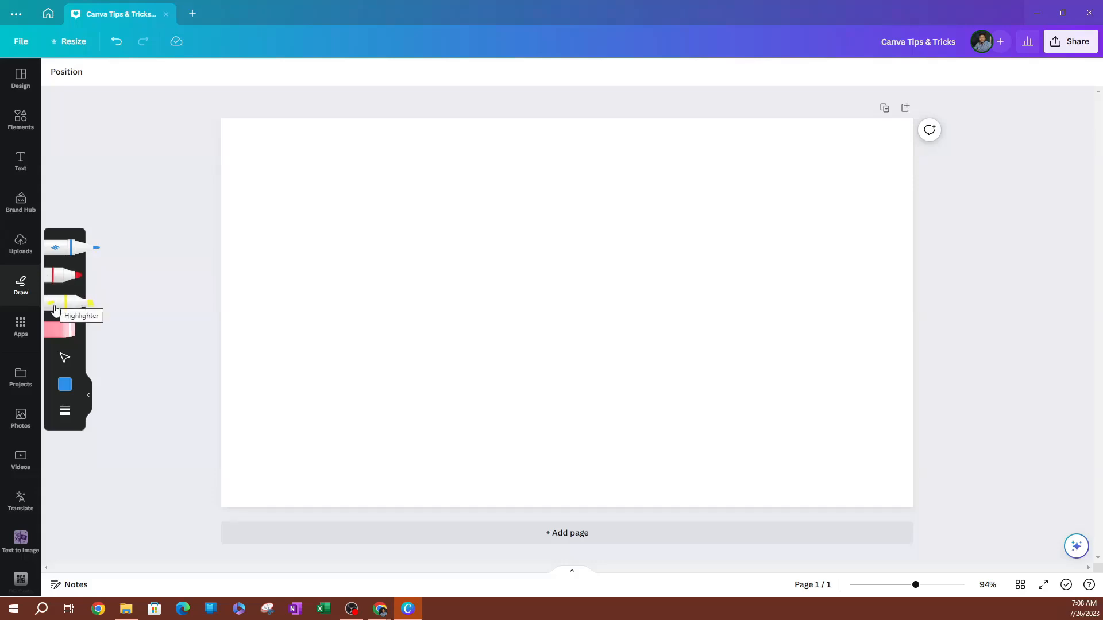
click(64, 360)
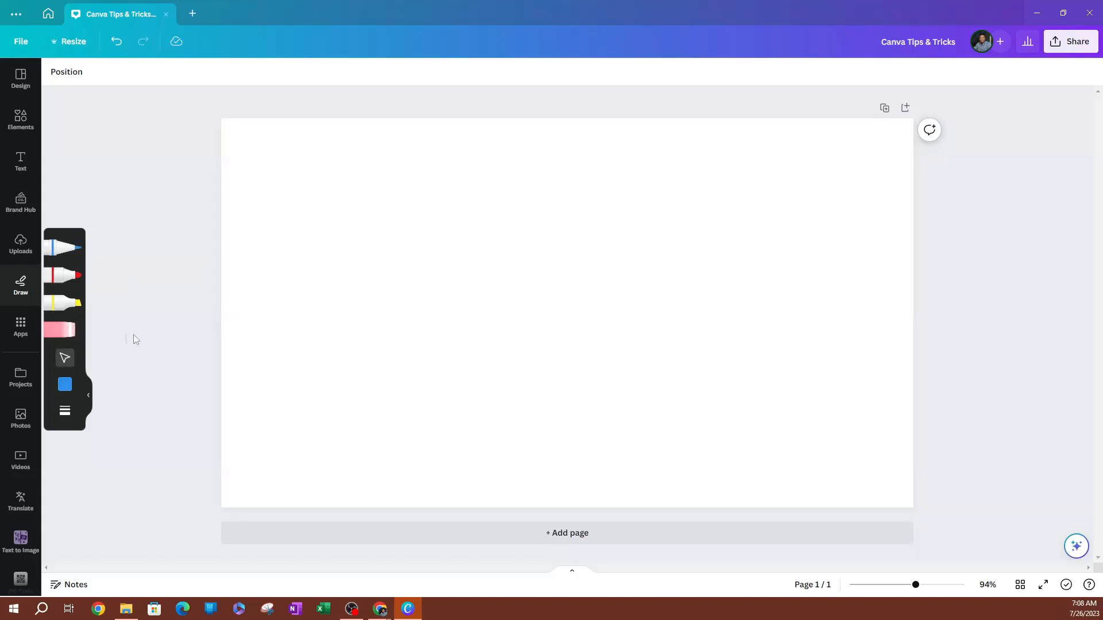
click(66, 386)
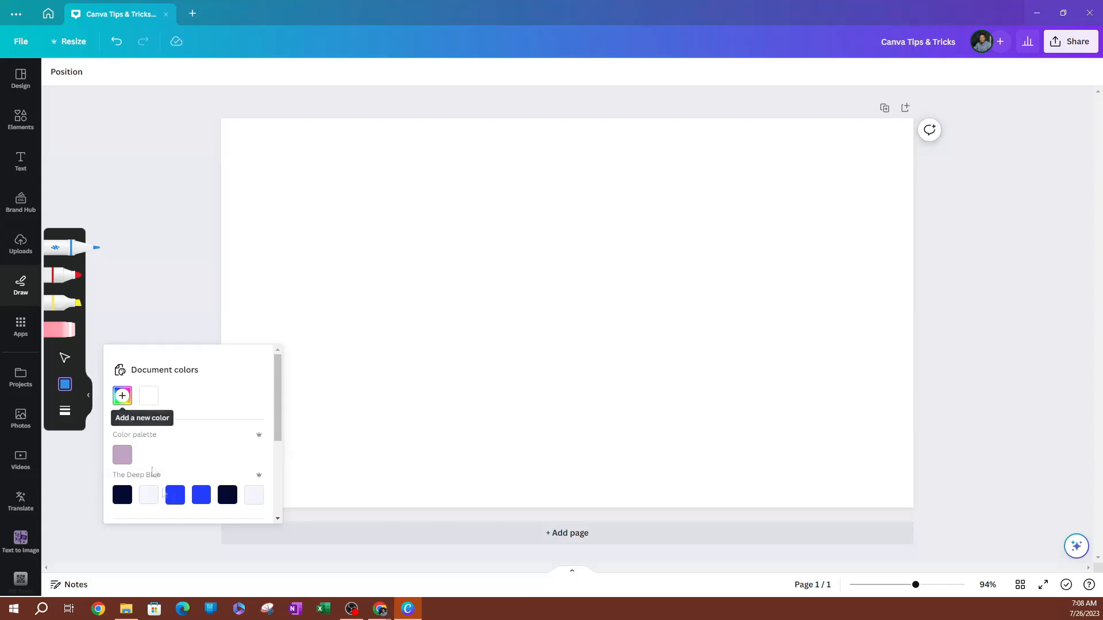
click(121, 495)
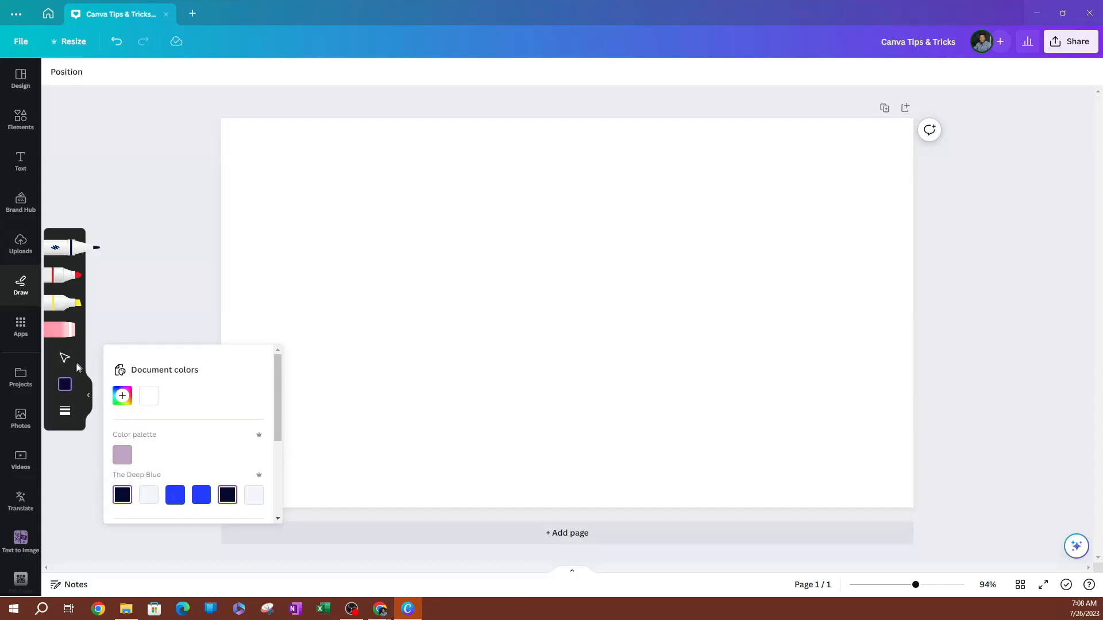
click(65, 410)
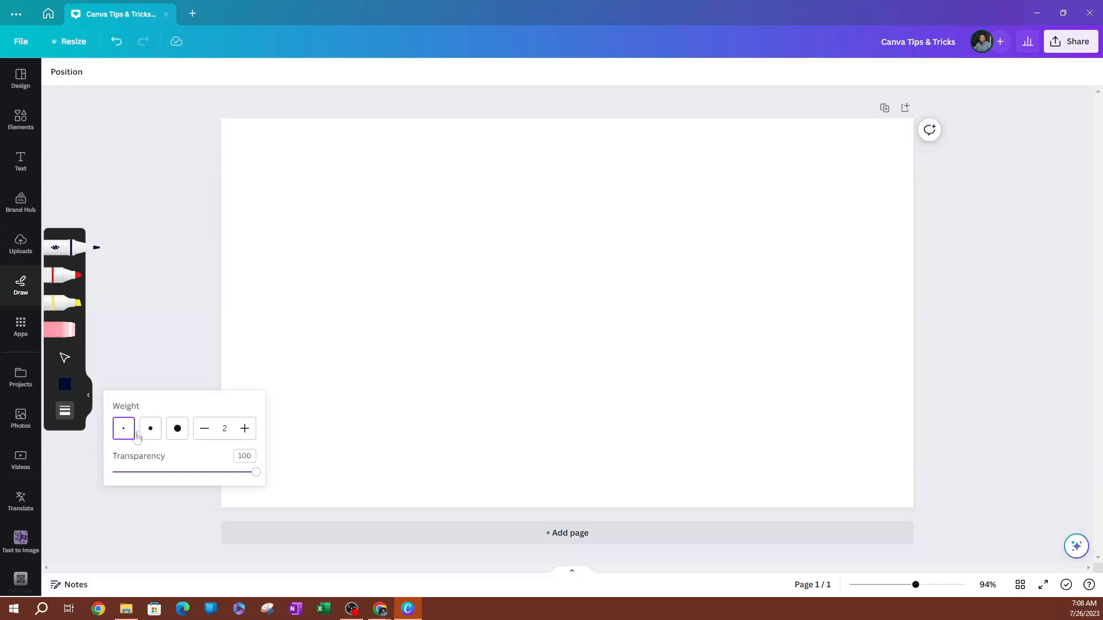
click(176, 434)
Switch to the marker and set its colour to dark navy from The Deep Blue palette
click(64, 276)
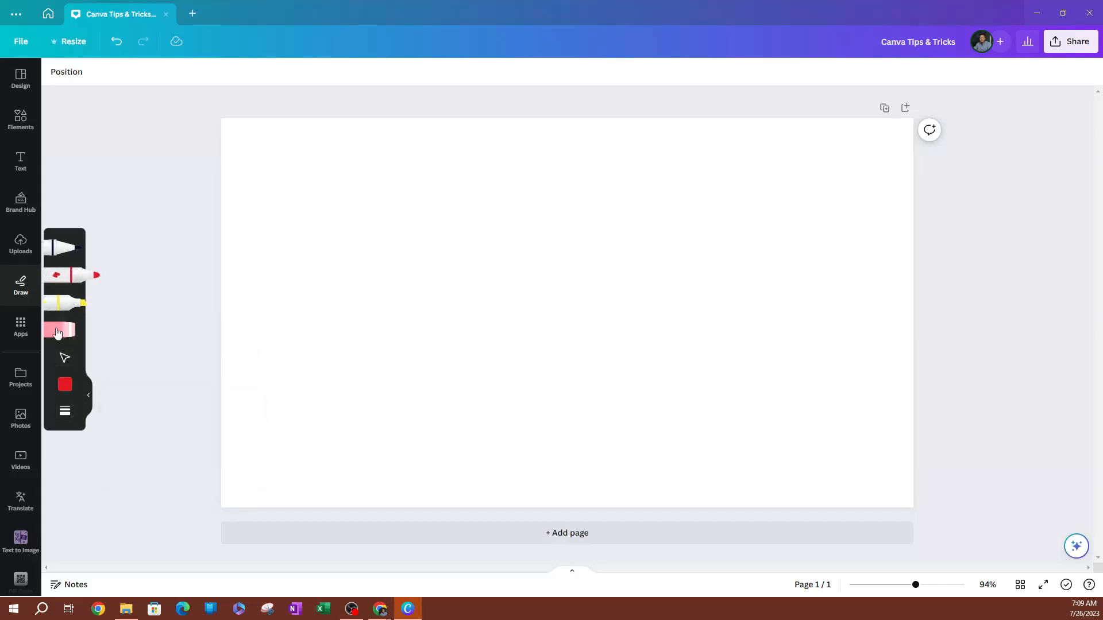
click(67, 386)
click(123, 494)
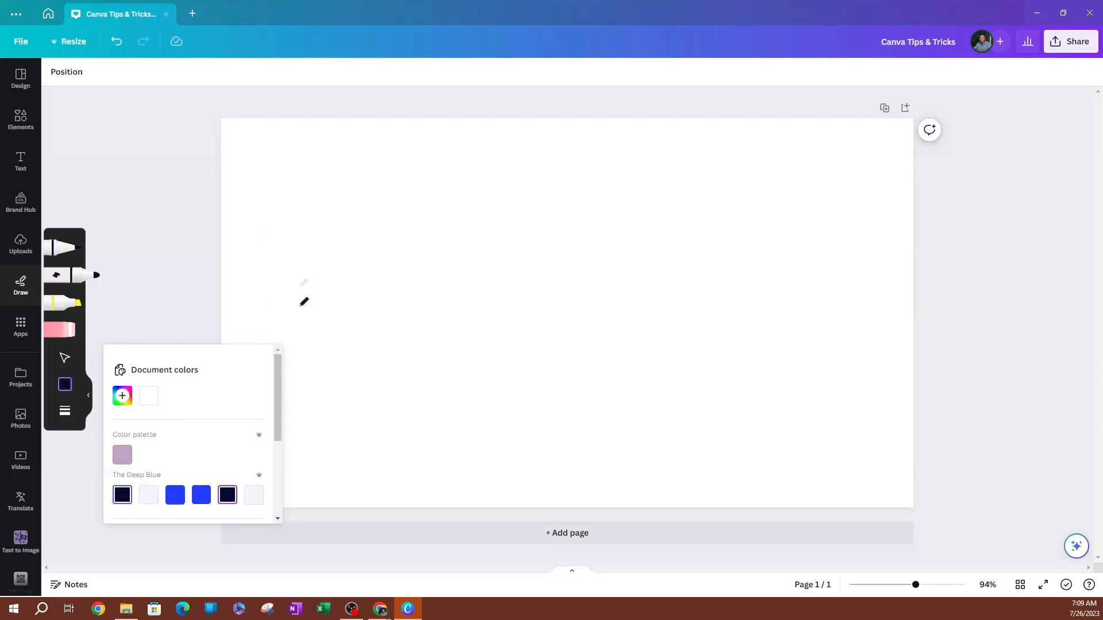
Draw a freehand oval with the marker and handwrite DRAW in capitals beside it
mouse_move(435, 229)
mouse_down()
mouse_move(417, 371)
mouse_move(396, 241)
mouse_up()
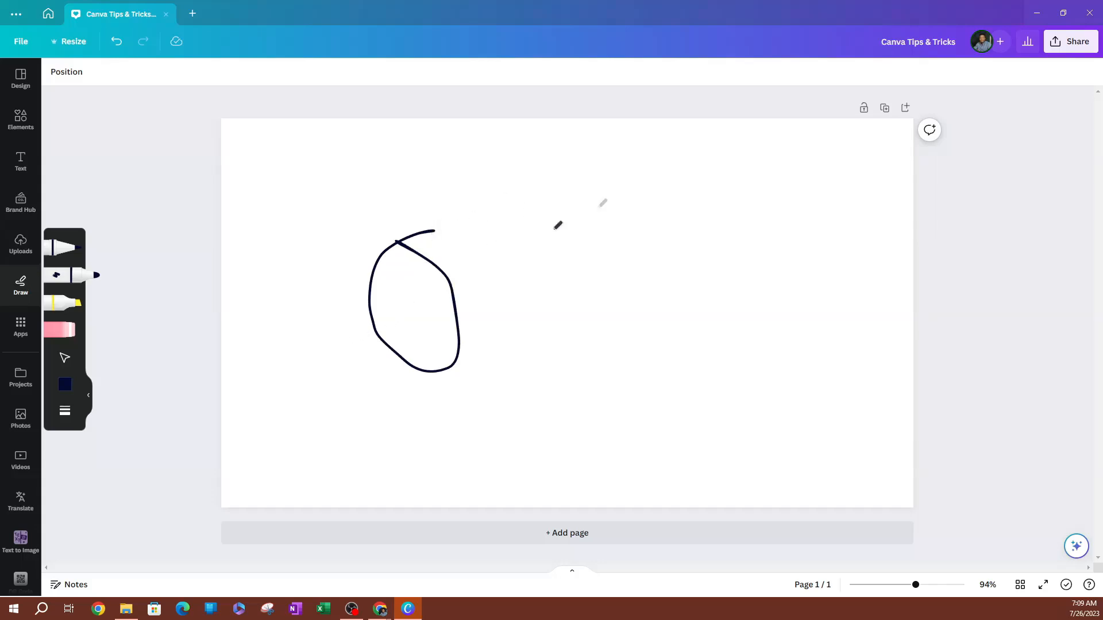
mouse_move(508, 207)
mouse_down()
mouse_move(517, 171)
mouse_move(487, 231)
mouse_up()
mouse_move(559, 220)
mouse_down()
mouse_move(598, 214)
mouse_move(611, 230)
mouse_up()
mouse_move(611, 192)
mouse_down()
mouse_move(617, 221)
mouse_move(674, 196)
mouse_up()
mouse_move(670, 153)
mouse_down()
mouse_move(712, 161)
mouse_move(800, 148)
mouse_up()
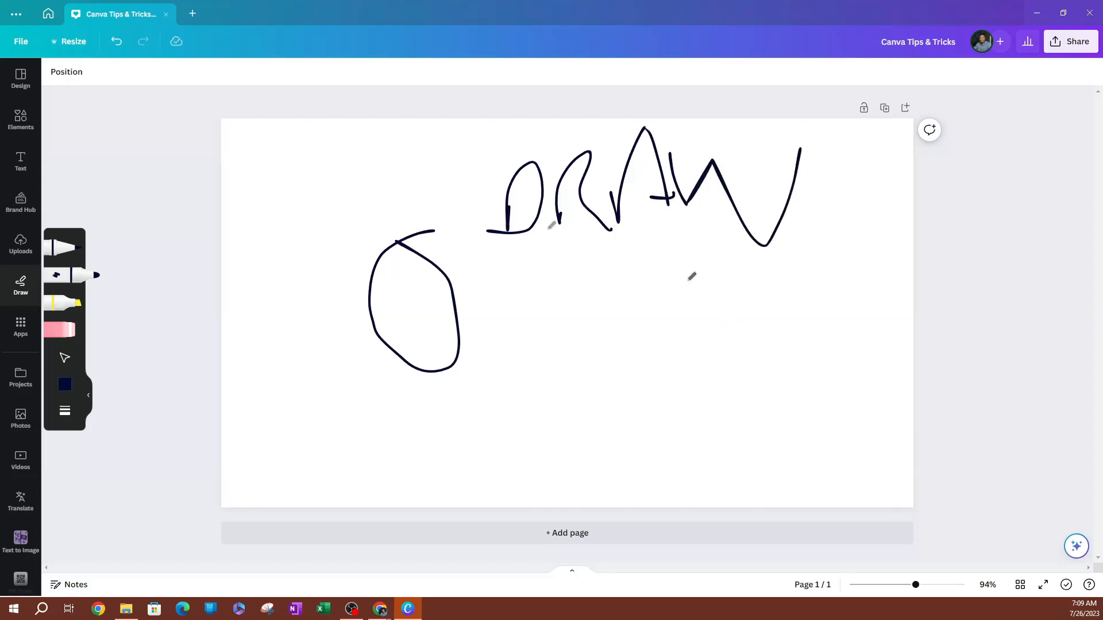
Erase the oval and the handwritten word DRAW from the page
click(62, 330)
mouse_move(645, 199)
mouse_down()
mouse_move(310, 347)
mouse_move(654, 230)
mouse_move(574, 258)
mouse_move(662, 199)
mouse_up()
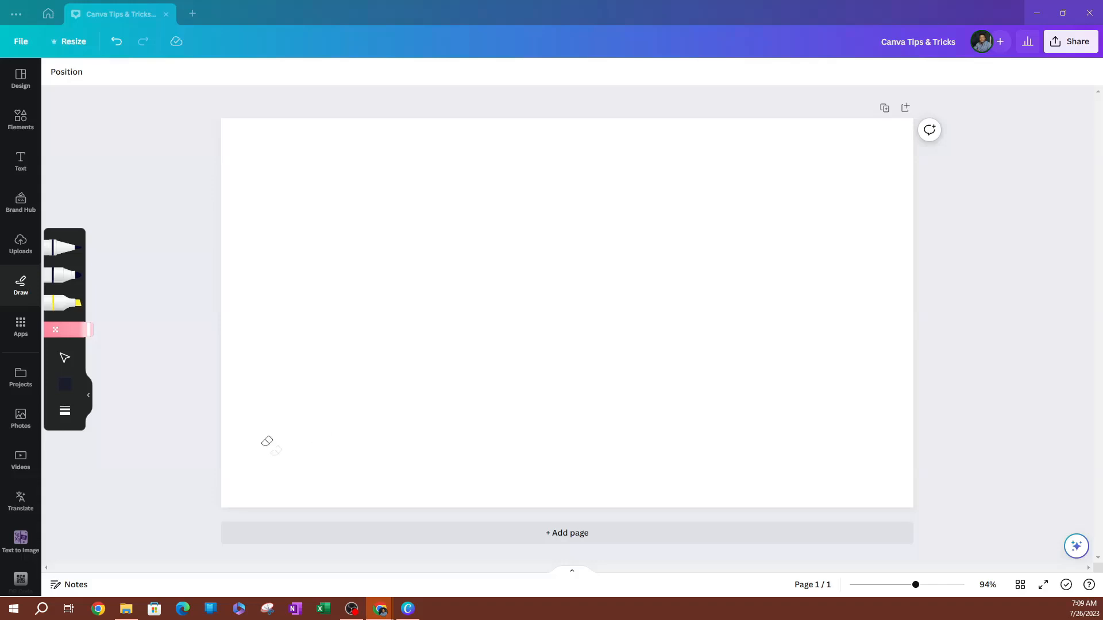
Draw a small rough oval, a larger smooth circle, a wavy vertical line and a straight vertical line with the marker
click(80, 275)
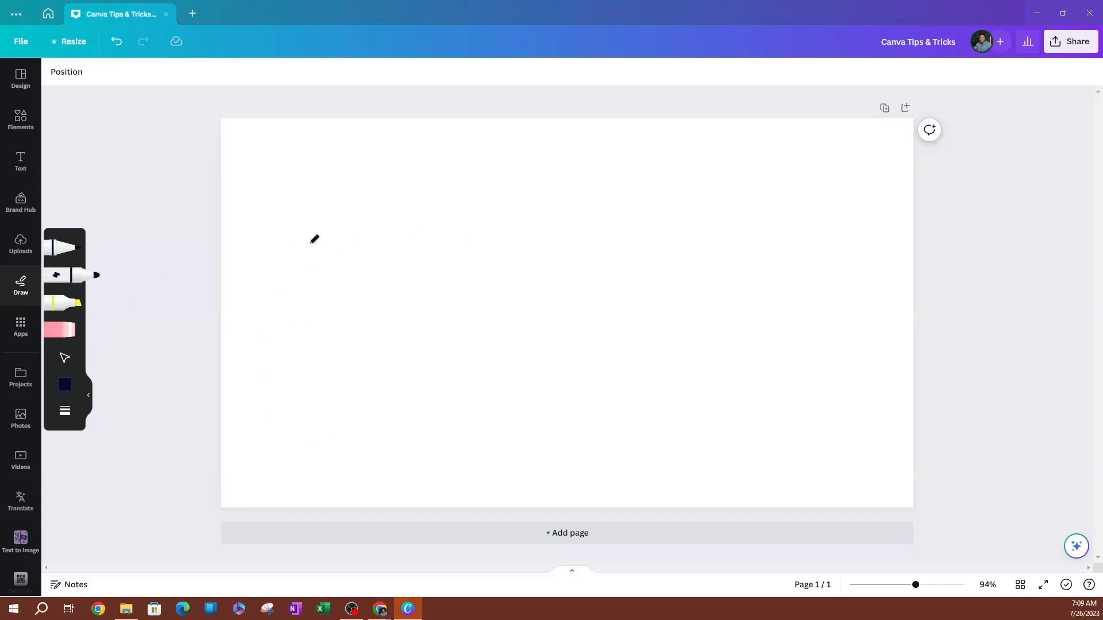
drag(313, 228, 293, 229)
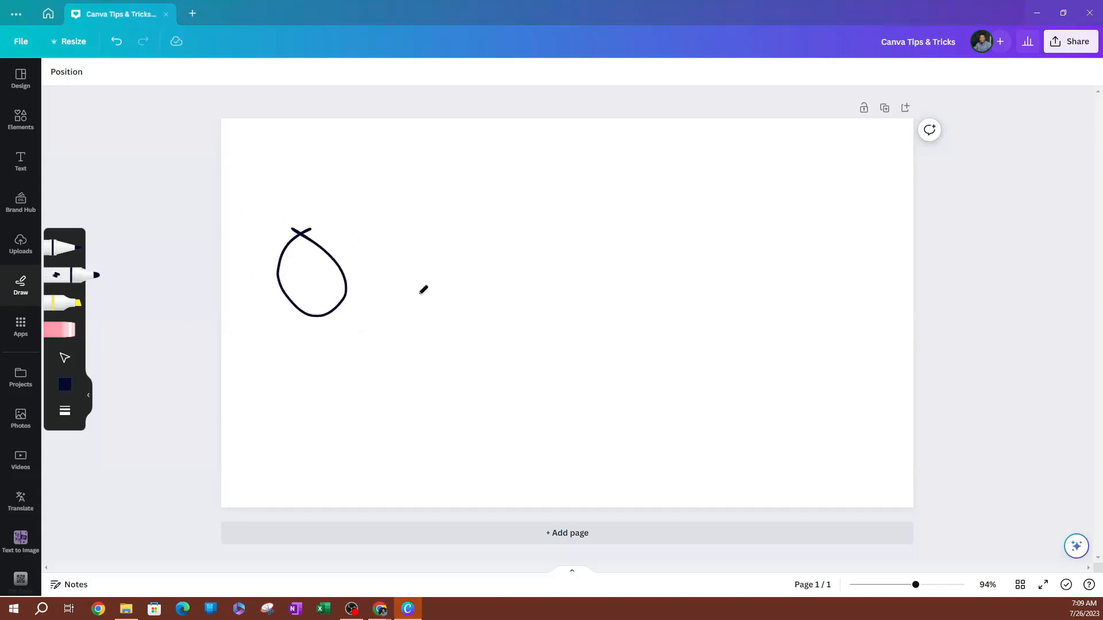
mouse_move(550, 223)
mouse_down()
mouse_move(453, 277)
mouse_move(491, 343)
mouse_move(553, 316)
mouse_move(573, 266)
mouse_move(546, 223)
mouse_up()
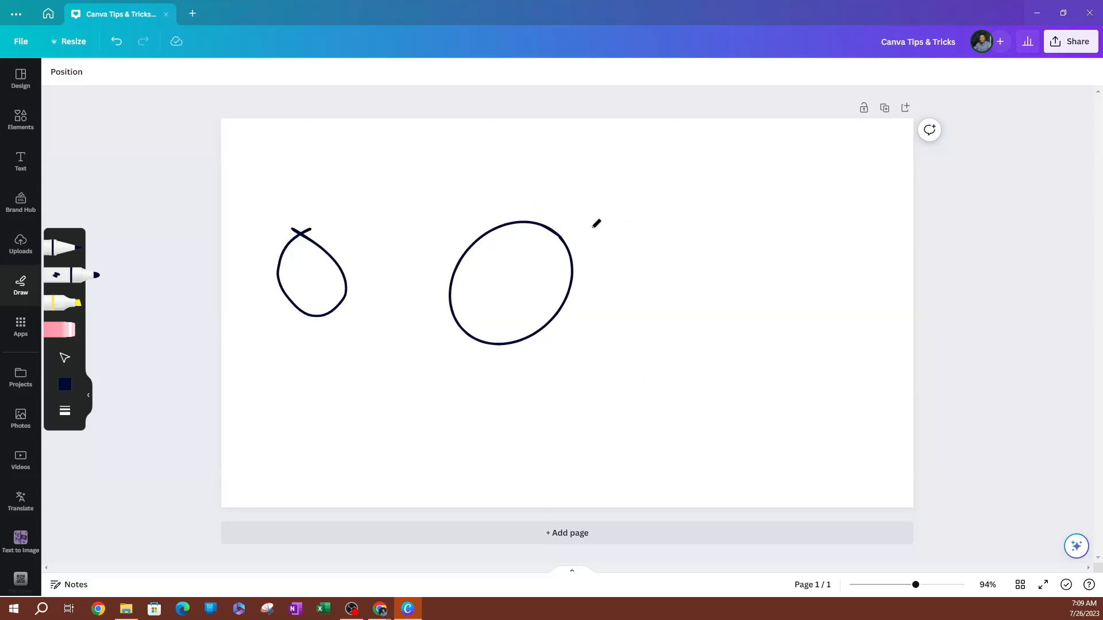
drag(393, 196, 397, 403)
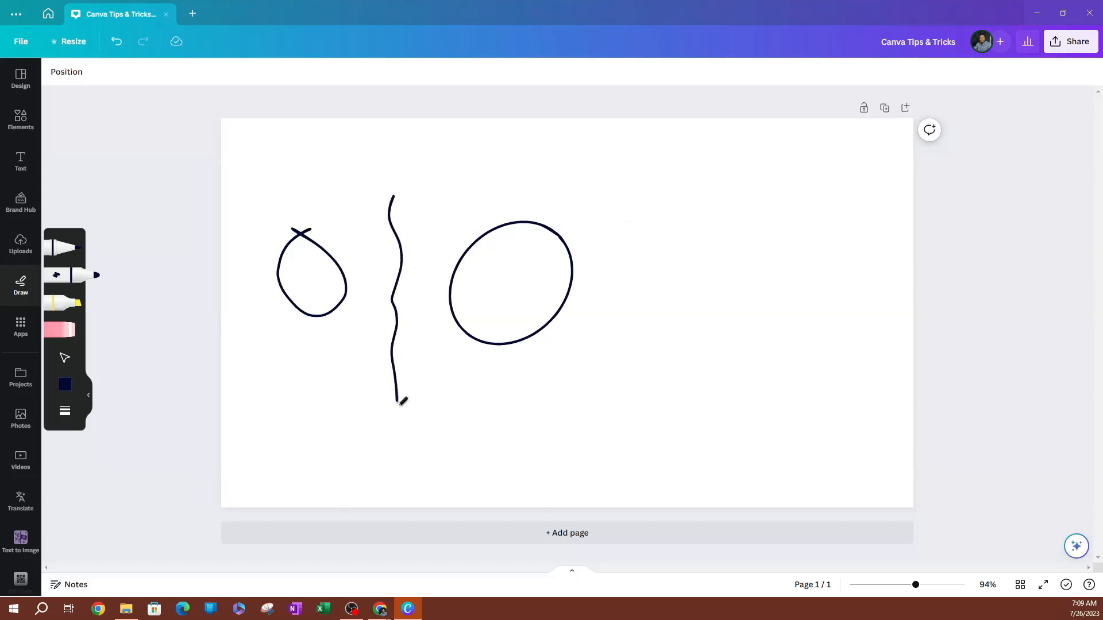
mouse_move(645, 177)
mouse_down()
mouse_move(667, 266)
mouse_move(656, 370)
mouse_up()
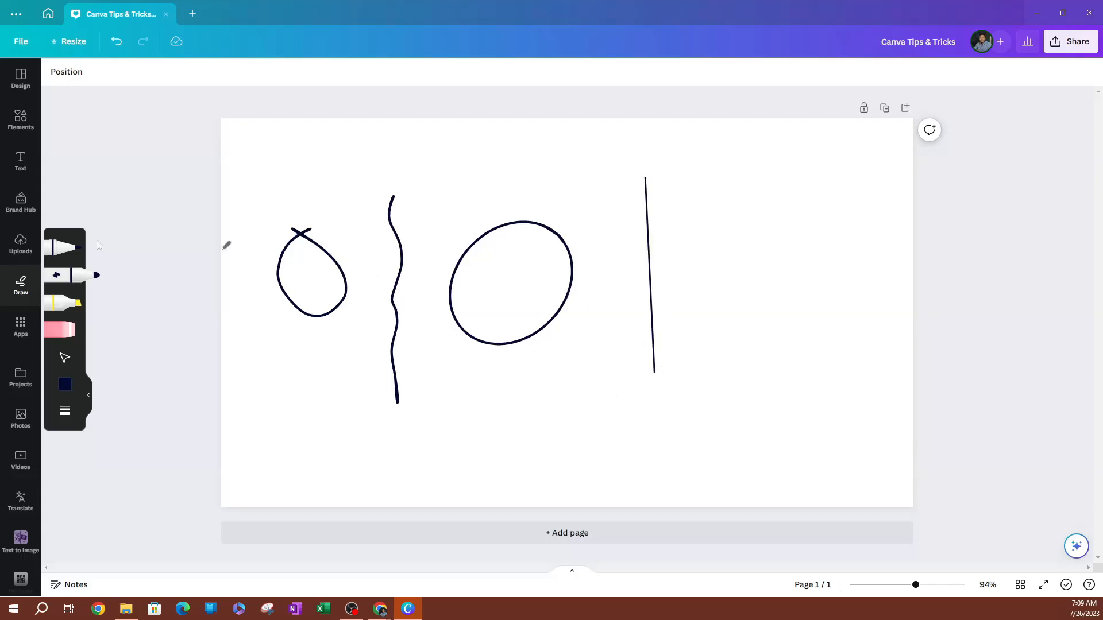
Move the straight vertical line closer to the large circle and return to the marker
click(68, 358)
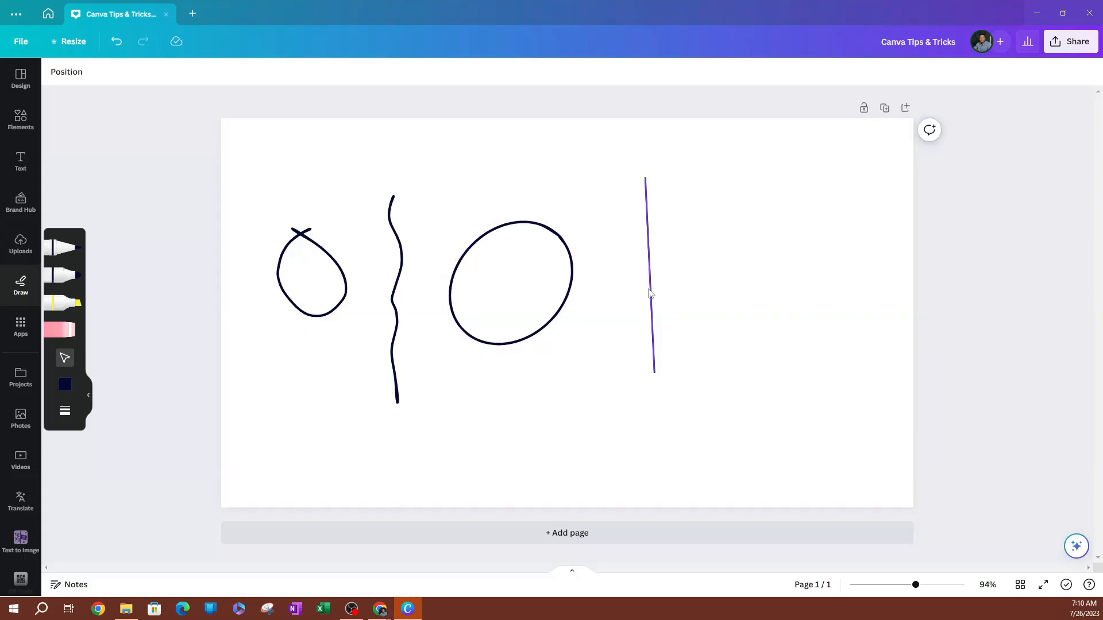
drag(650, 293, 604, 291)
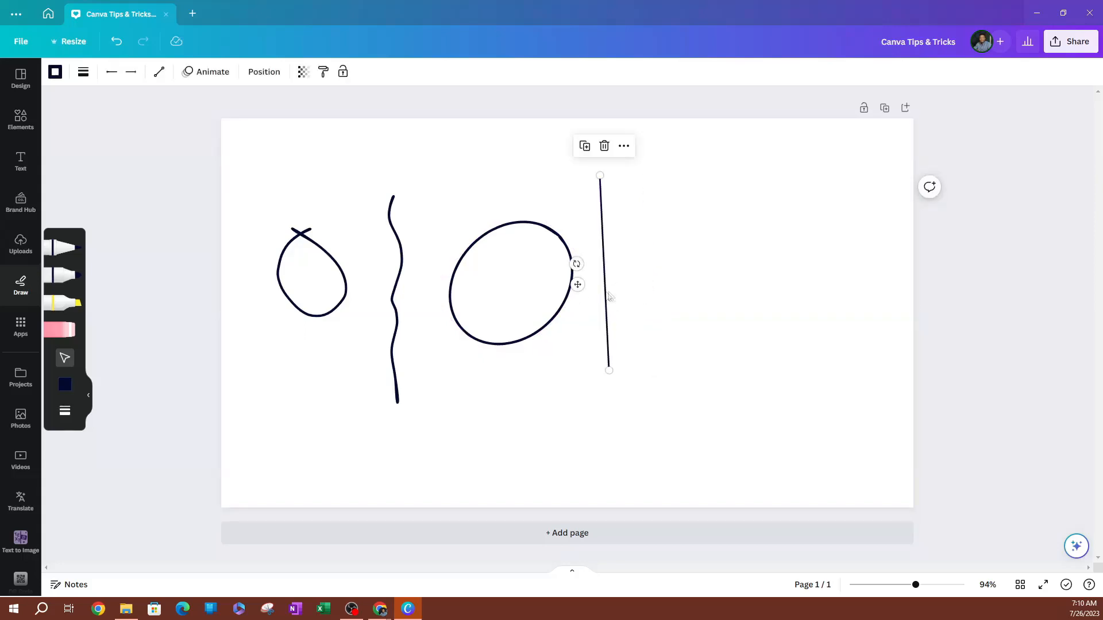
click(63, 275)
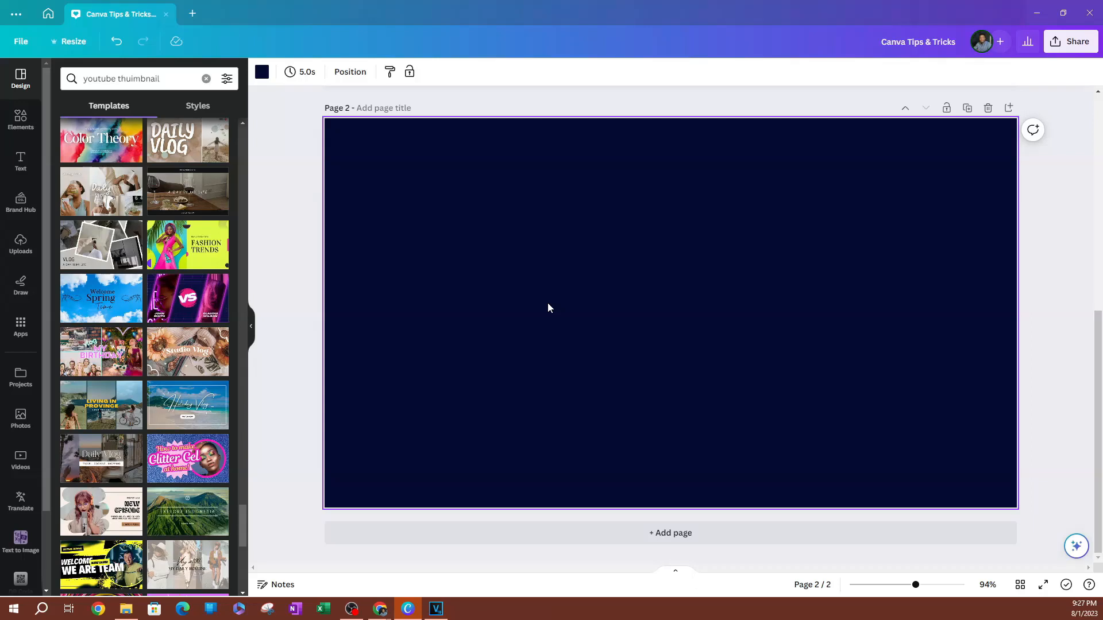
Add a straight horizontal line to the middle of the dark blue page 2
key(l)
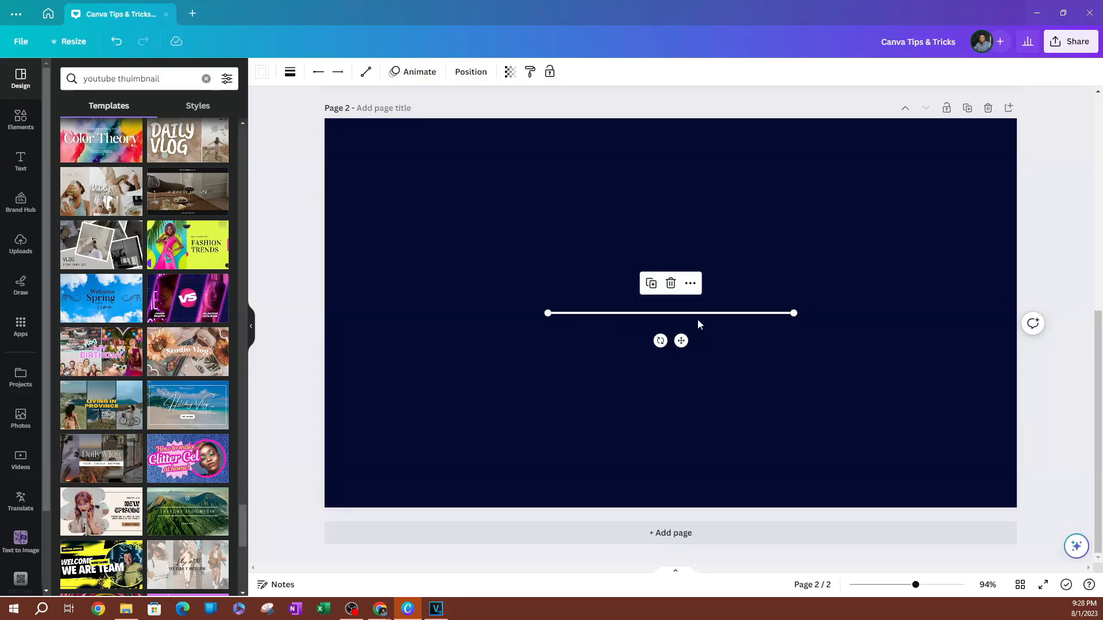
click(734, 454)
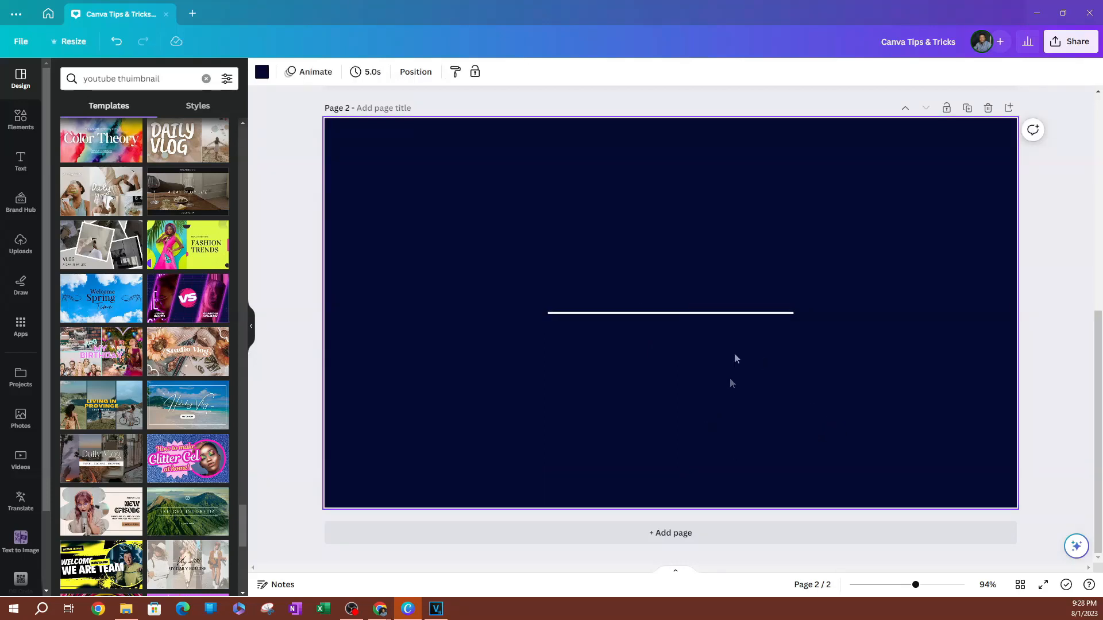
Try navy, the brand palette's mauve and black as the line's colour, ending on white
click(688, 315)
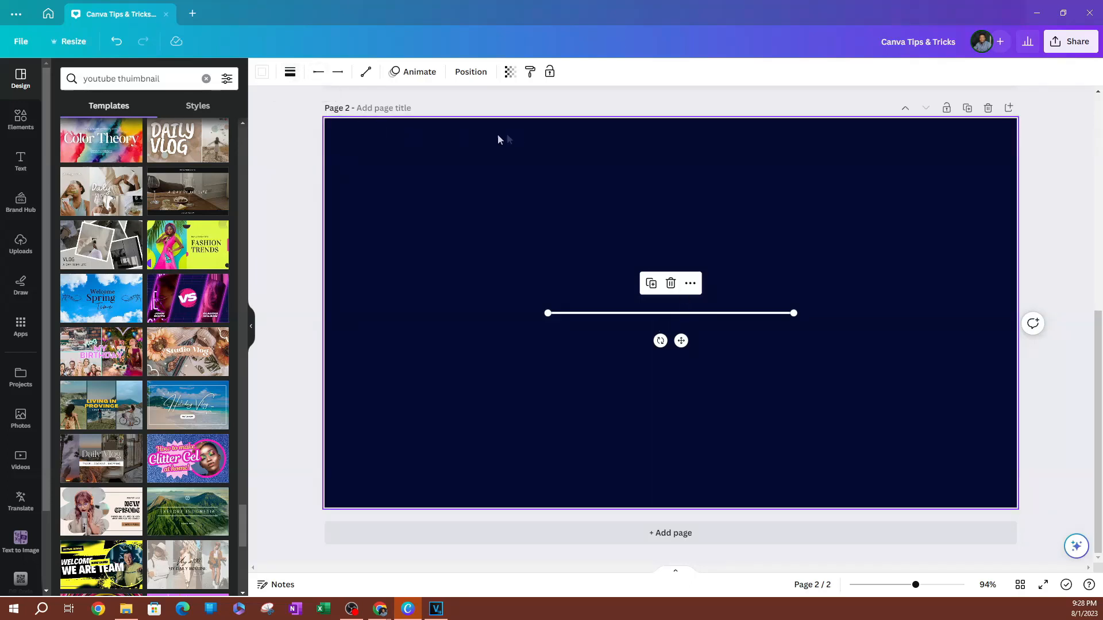
click(263, 72)
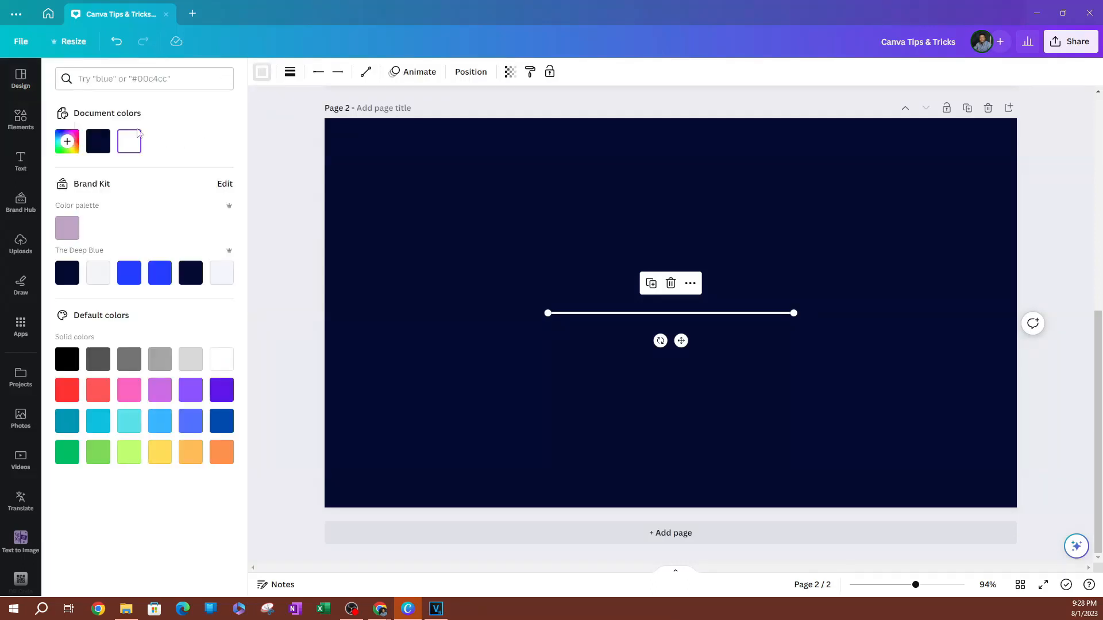
click(98, 141)
click(129, 141)
click(68, 228)
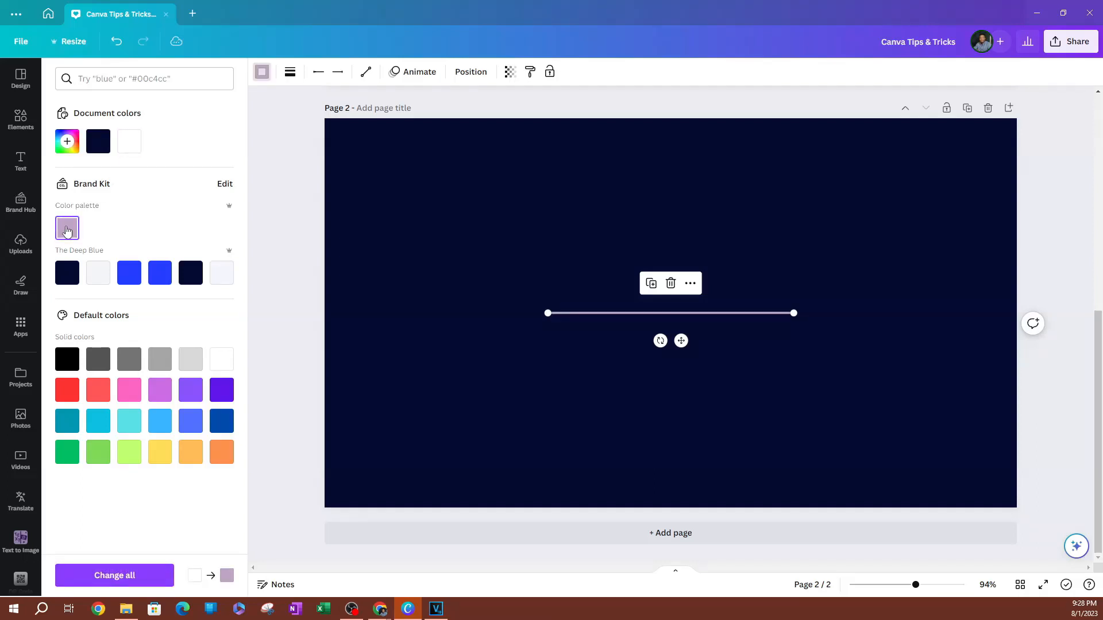
click(72, 363)
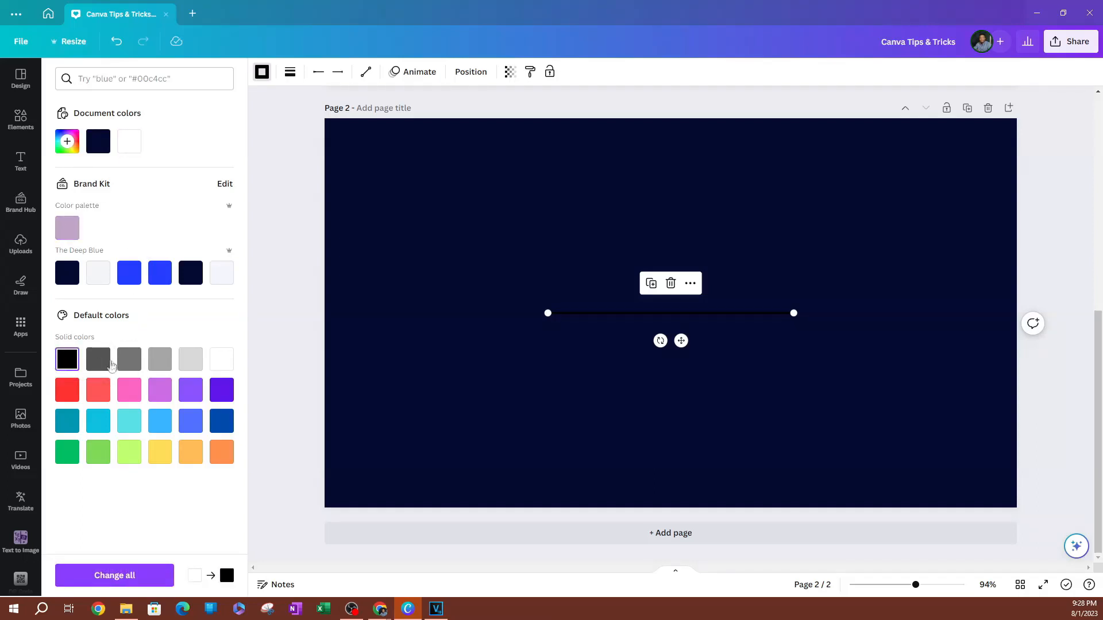
click(136, 149)
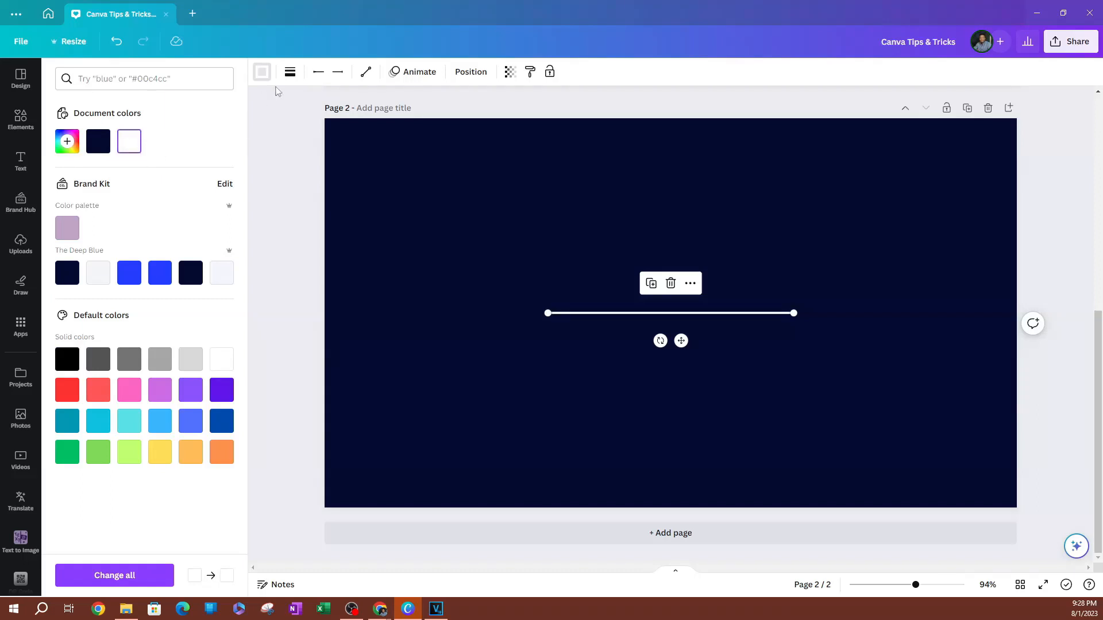
Try the two dashed styles and the dotted style on the line and return it to solid
click(290, 74)
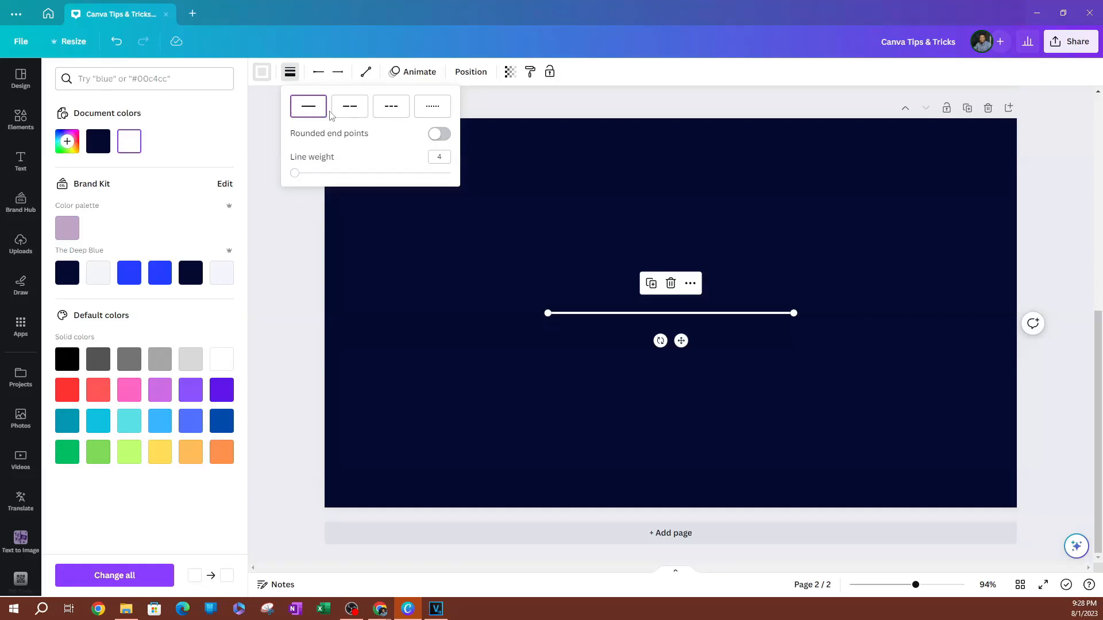
click(355, 112)
click(401, 116)
click(435, 114)
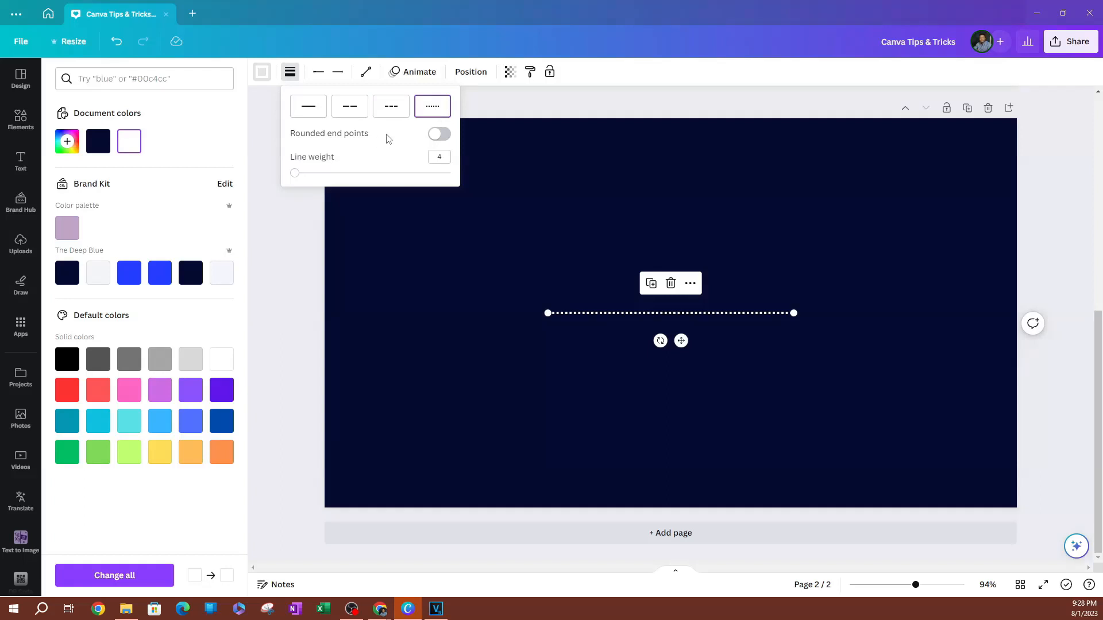
click(308, 109)
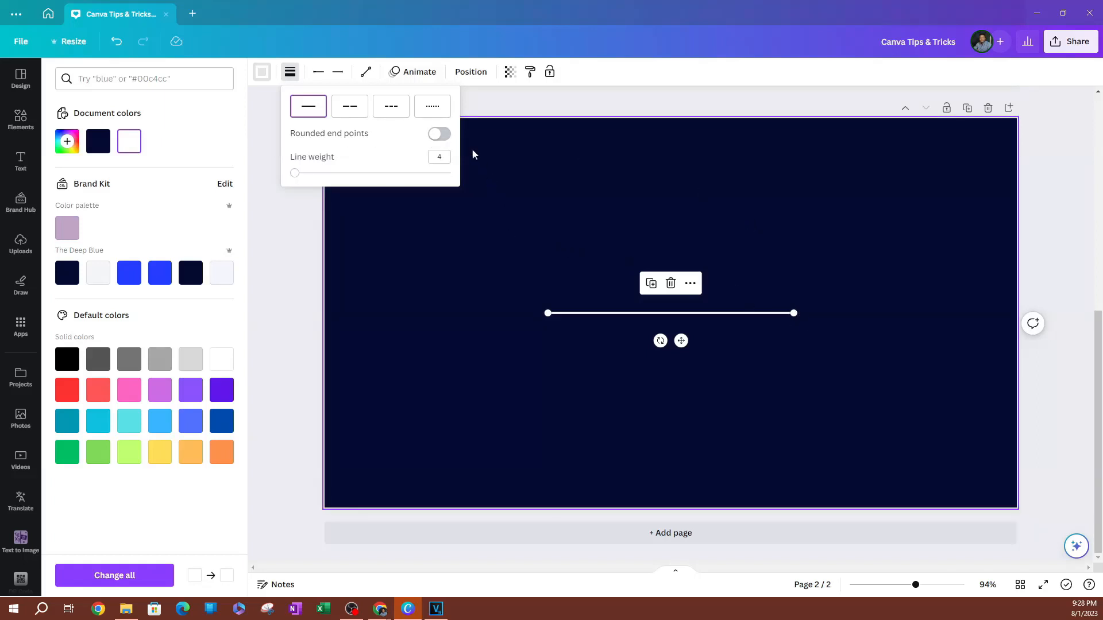
Turn on rounded end points for the line, try a line weight of 46 and reduce it to 19
click(440, 135)
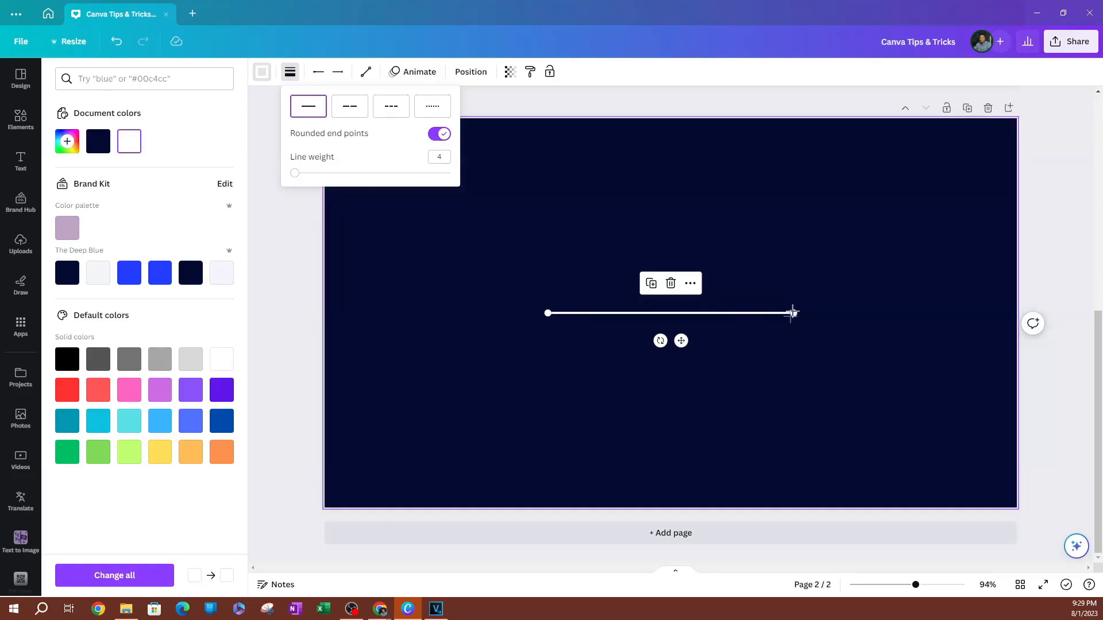
click(436, 135)
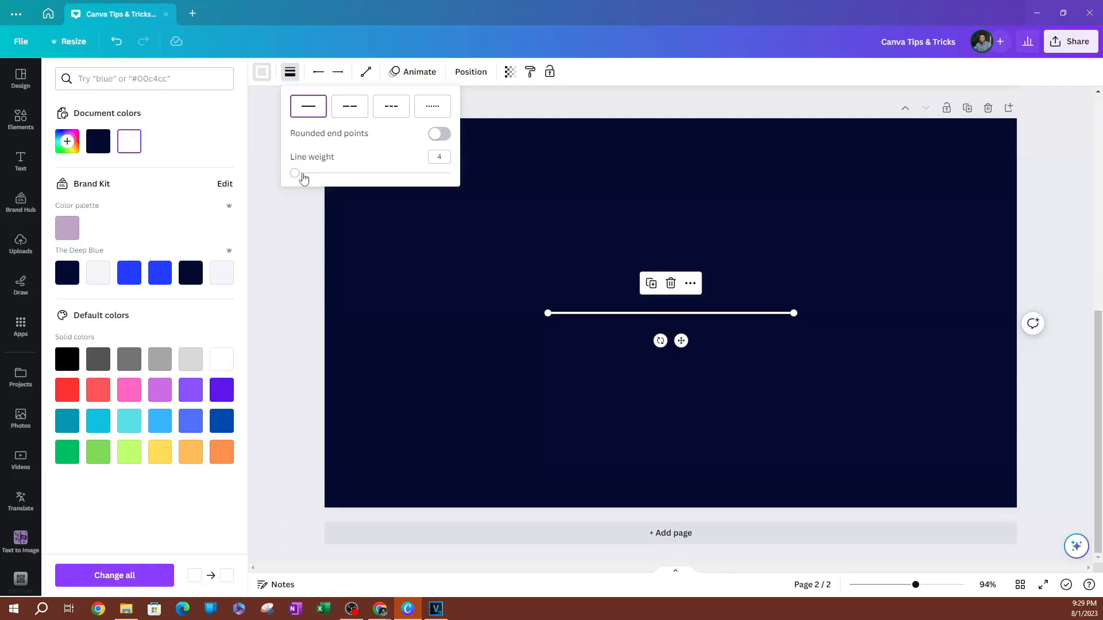
drag(294, 178, 364, 191)
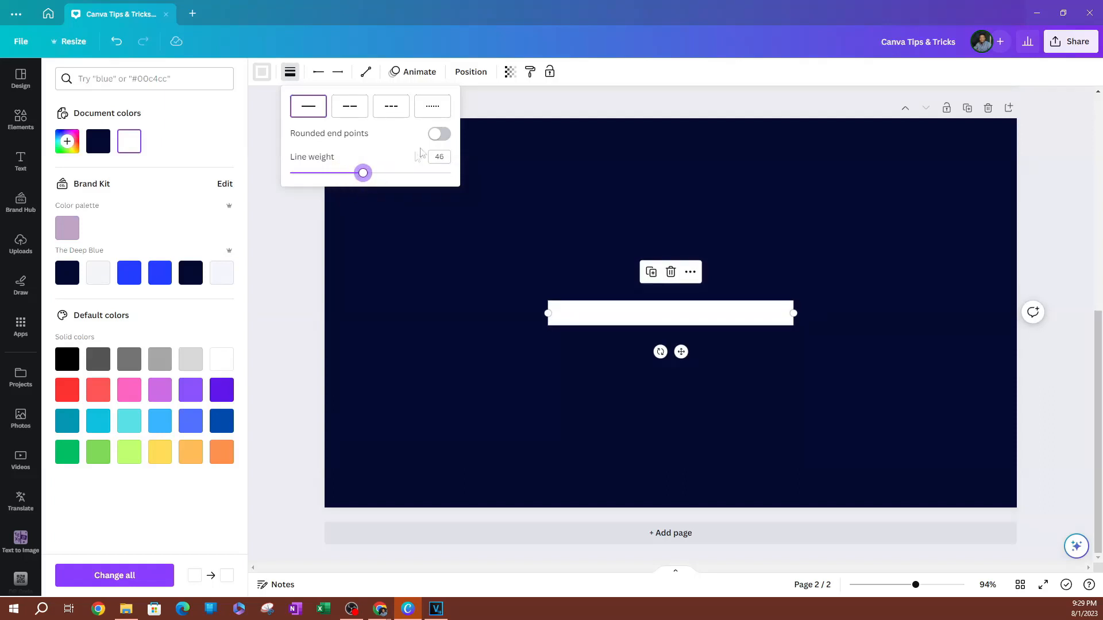
click(440, 134)
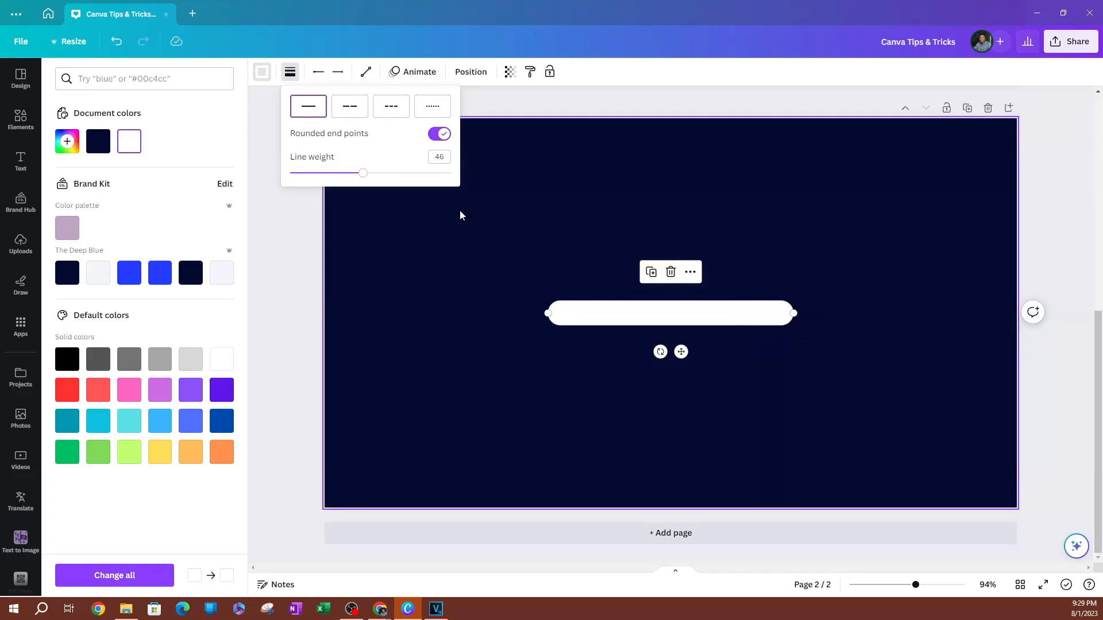
drag(365, 181, 319, 213)
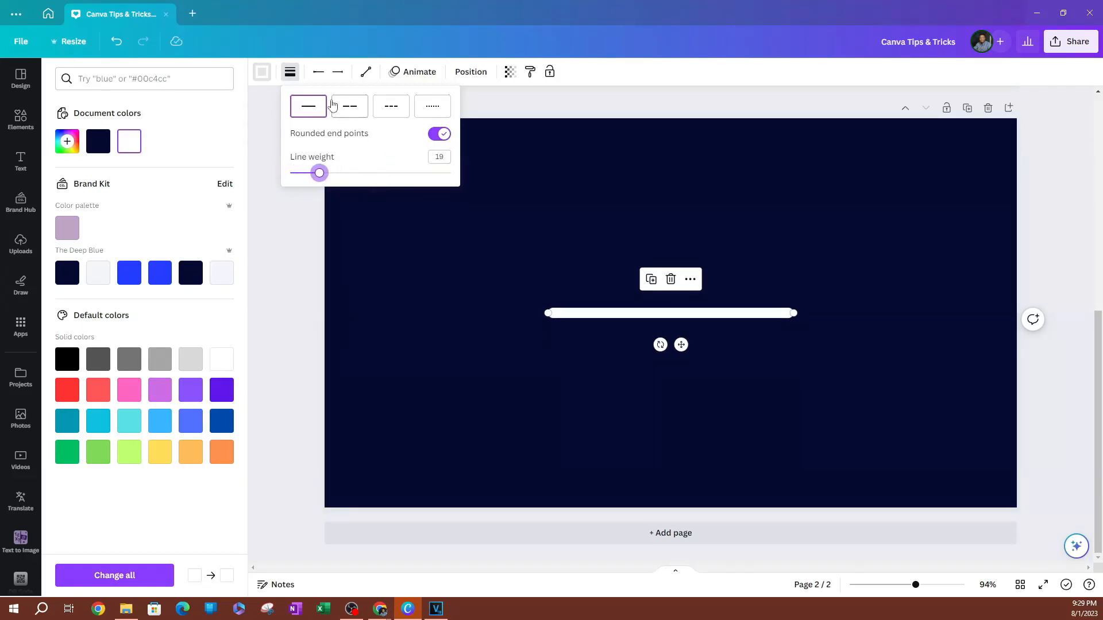
Try bar, arrow, circle and hollow diamond styles on the line's start, ending on the filled diamond
click(320, 72)
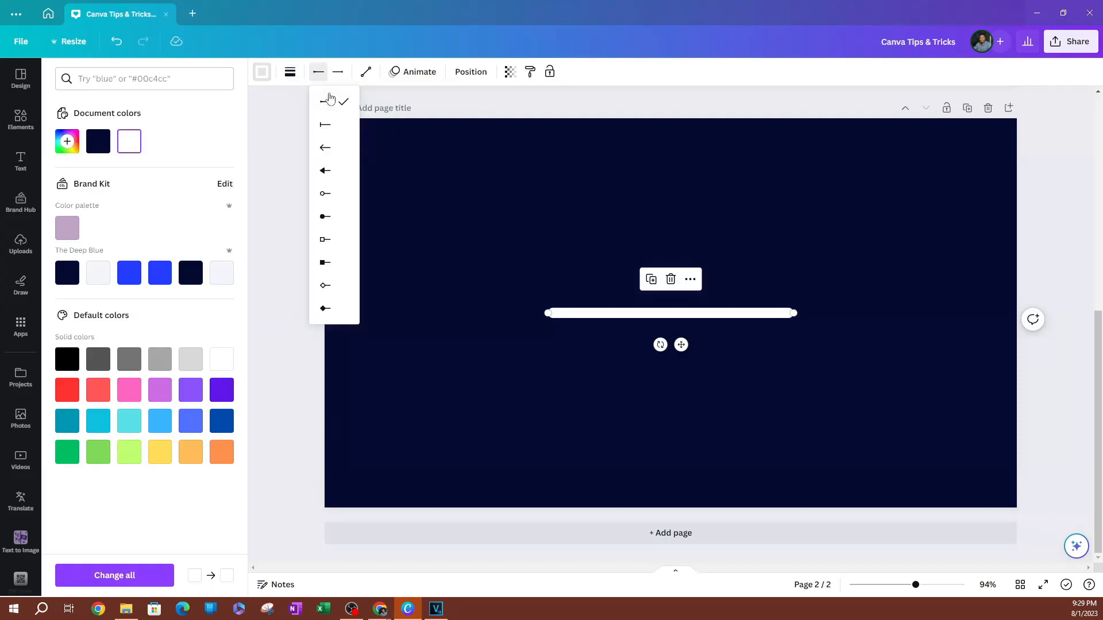
click(323, 124)
click(326, 102)
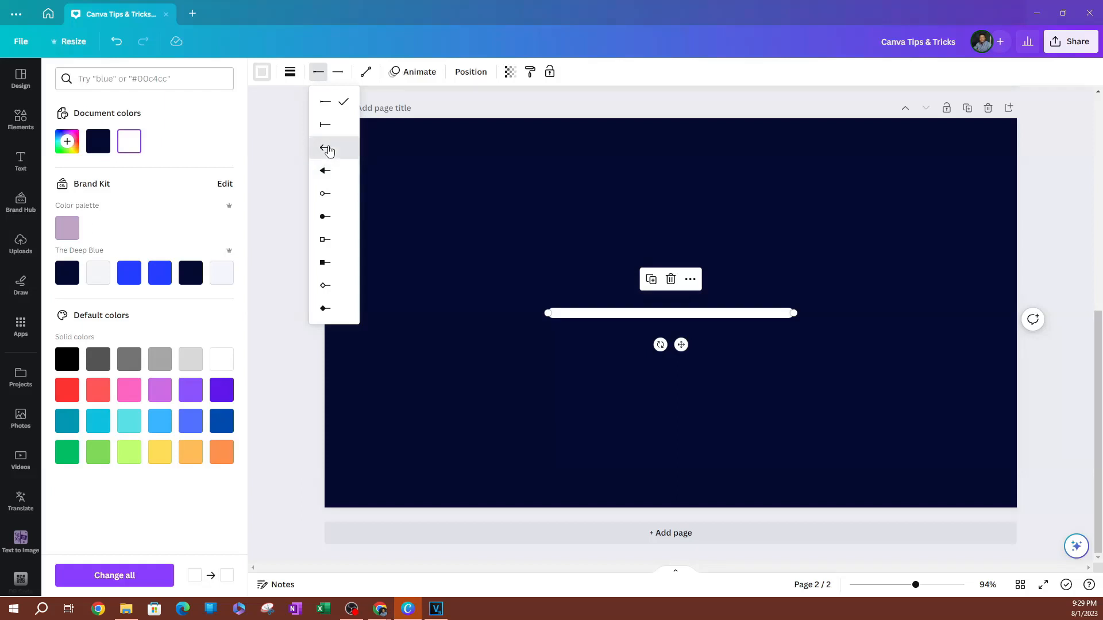
click(330, 148)
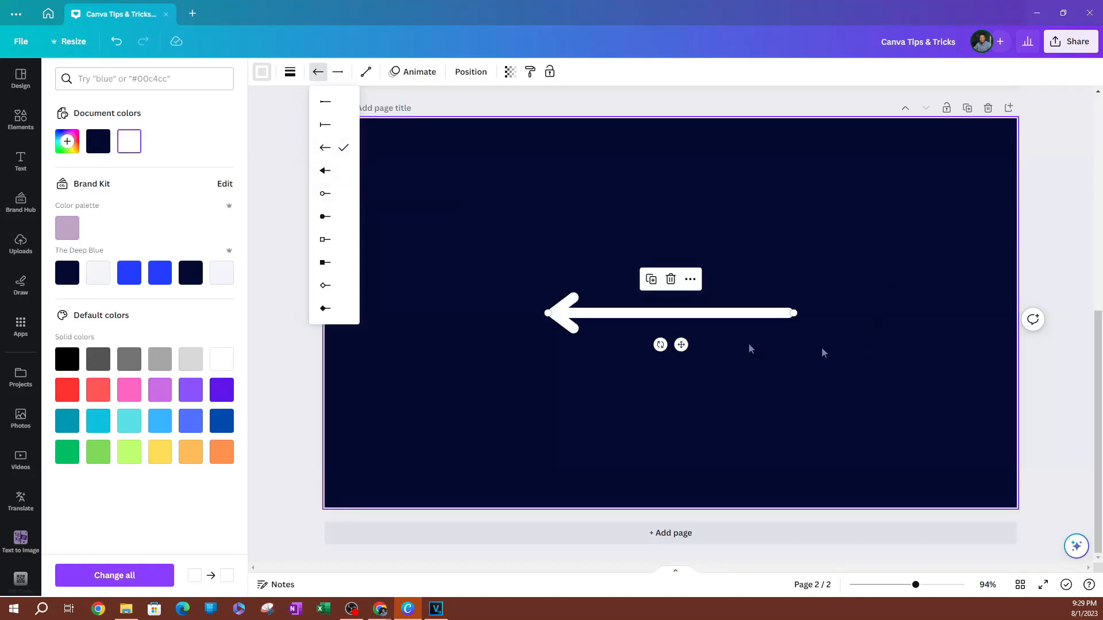
click(326, 217)
click(334, 287)
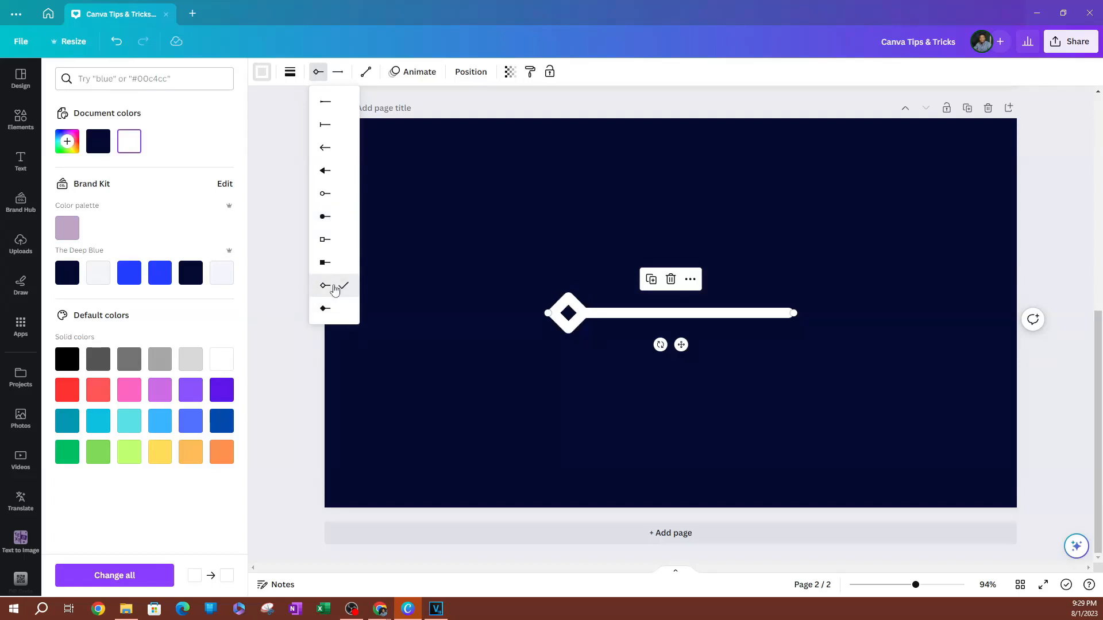
click(327, 309)
click(334, 290)
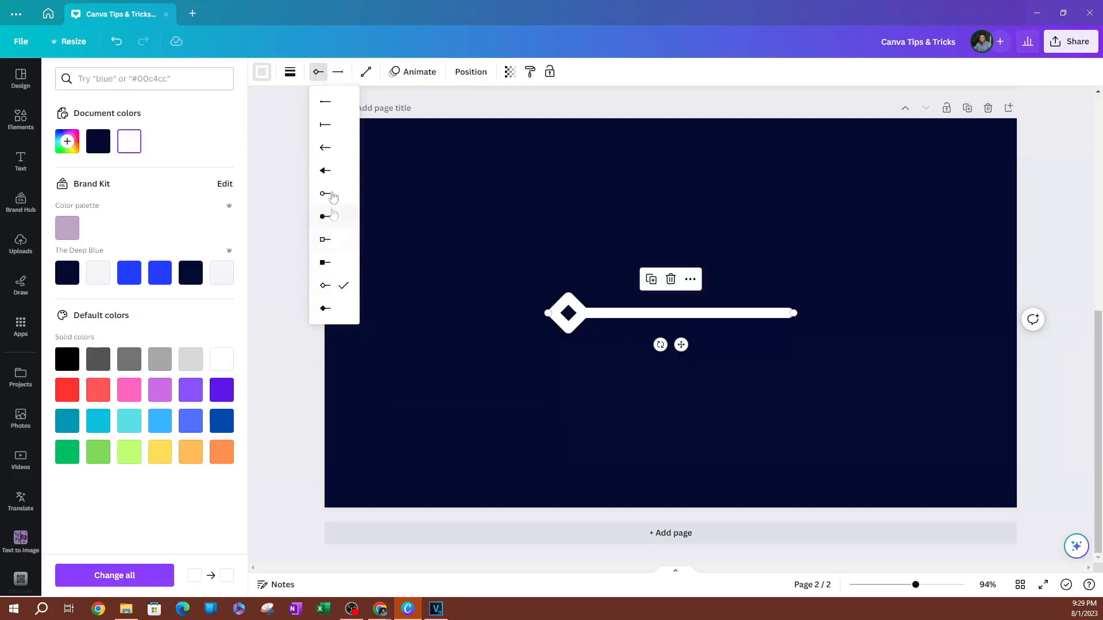
click(327, 309)
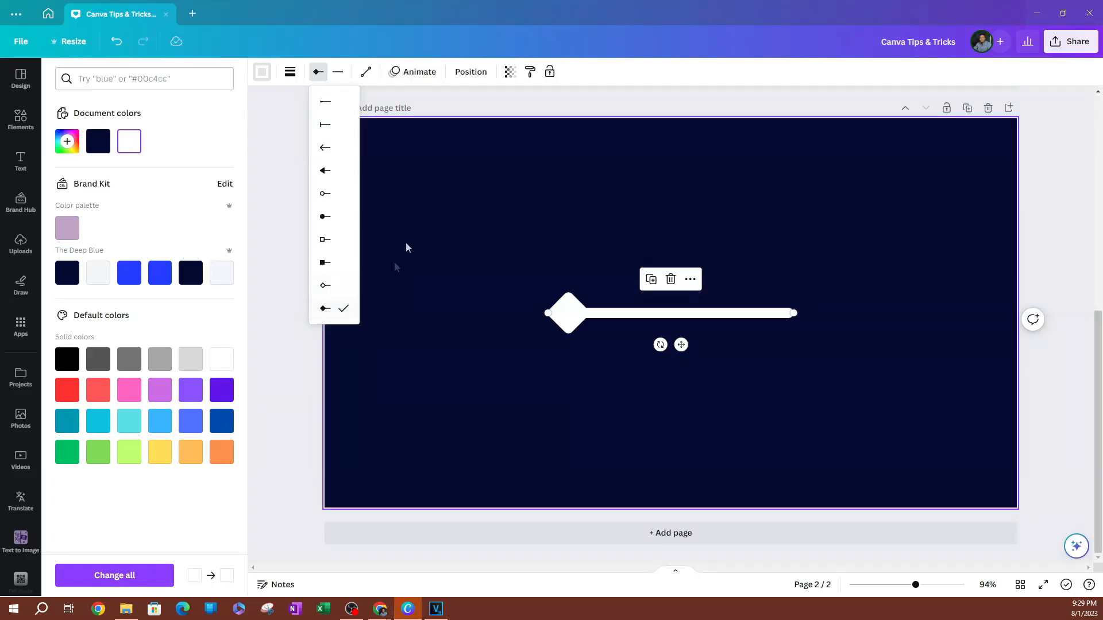
Try the hollow diamond on the line's other end and set that end to the filled diamond
click(338, 74)
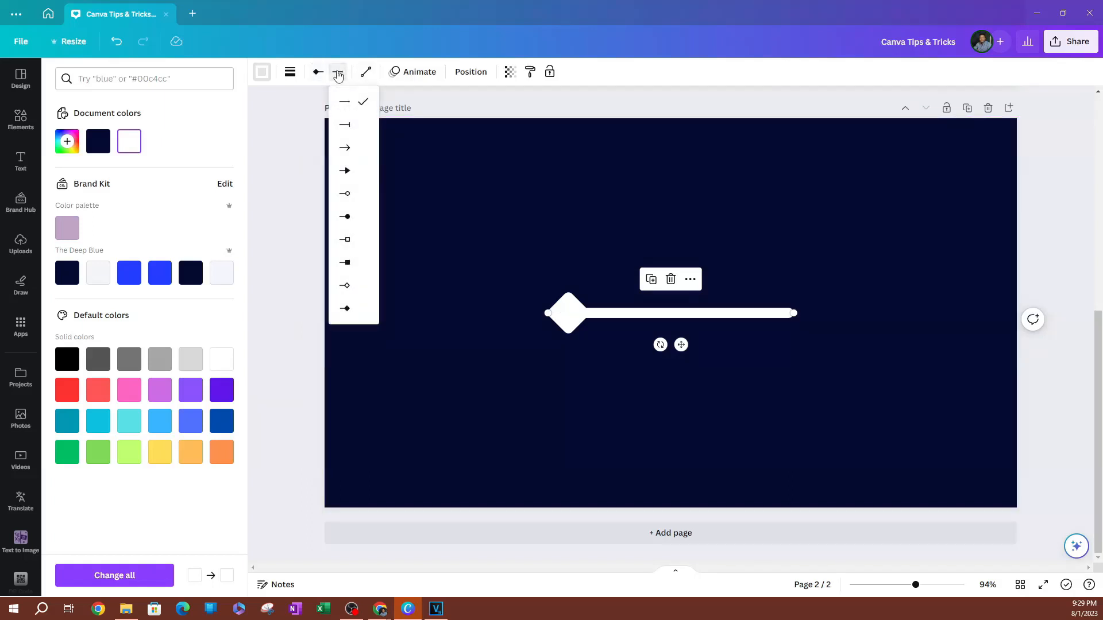
click(347, 287)
click(346, 309)
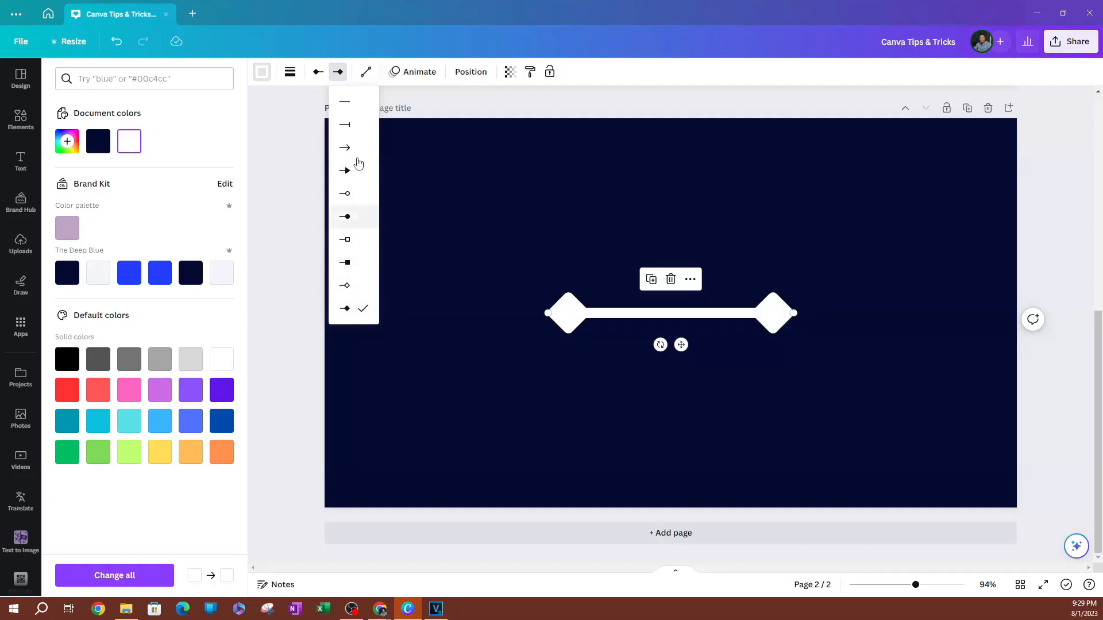
Try the Elbowed line type, reshape the line into a U with a shallower base, and return it to Straight
click(368, 74)
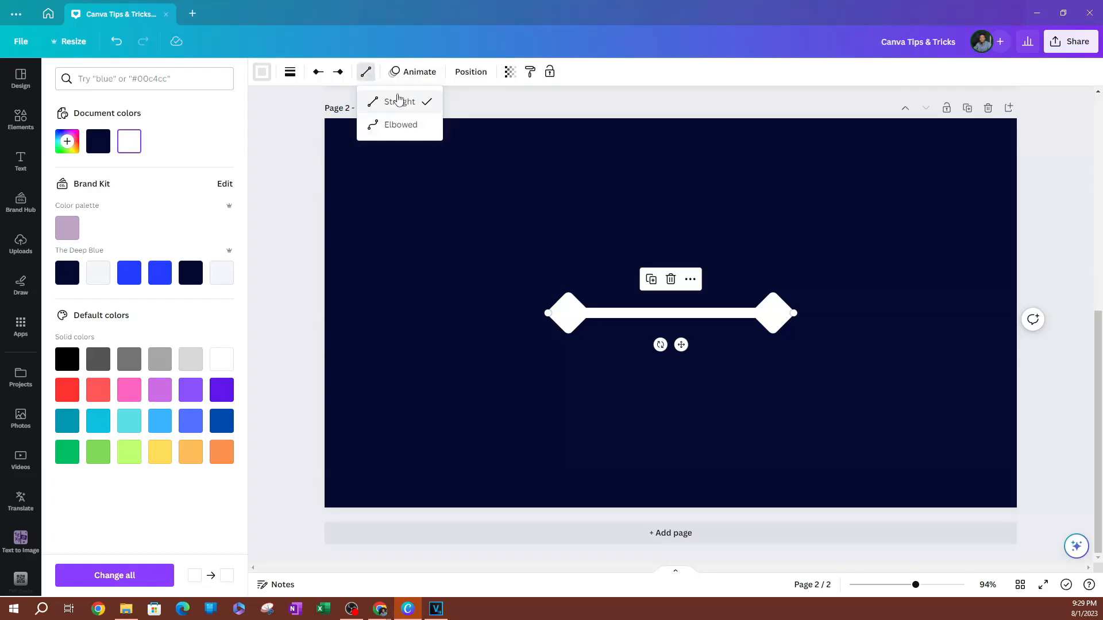
click(409, 127)
drag(671, 313, 670, 438)
drag(771, 434, 751, 360)
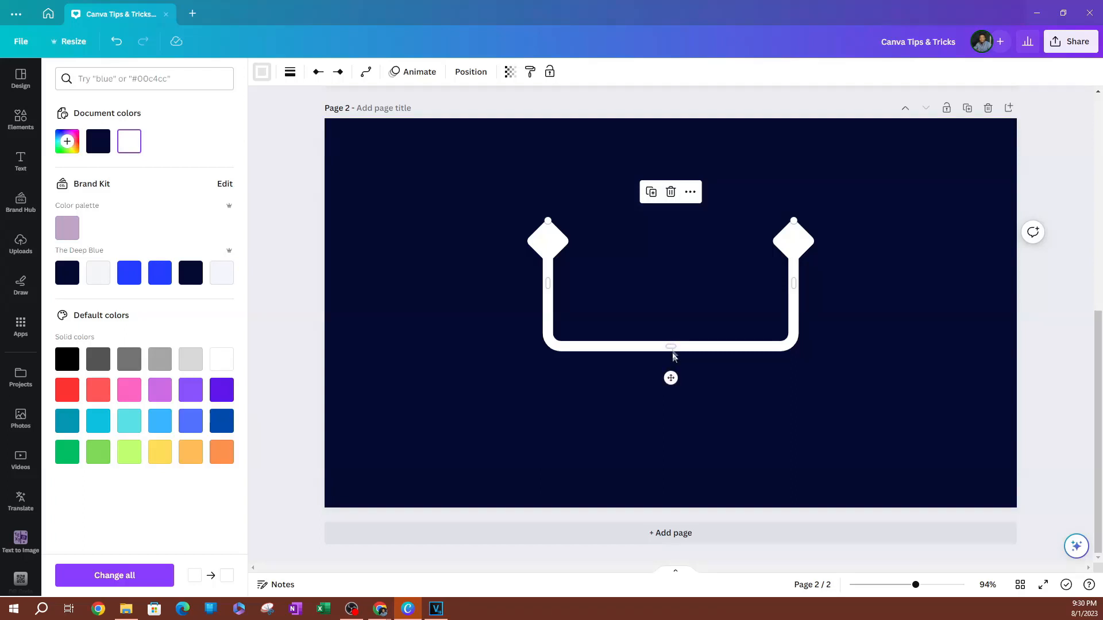
mouse_move(670, 346)
mouse_down()
mouse_move(670, 247)
mouse_move(671, 325)
mouse_up()
click(365, 72)
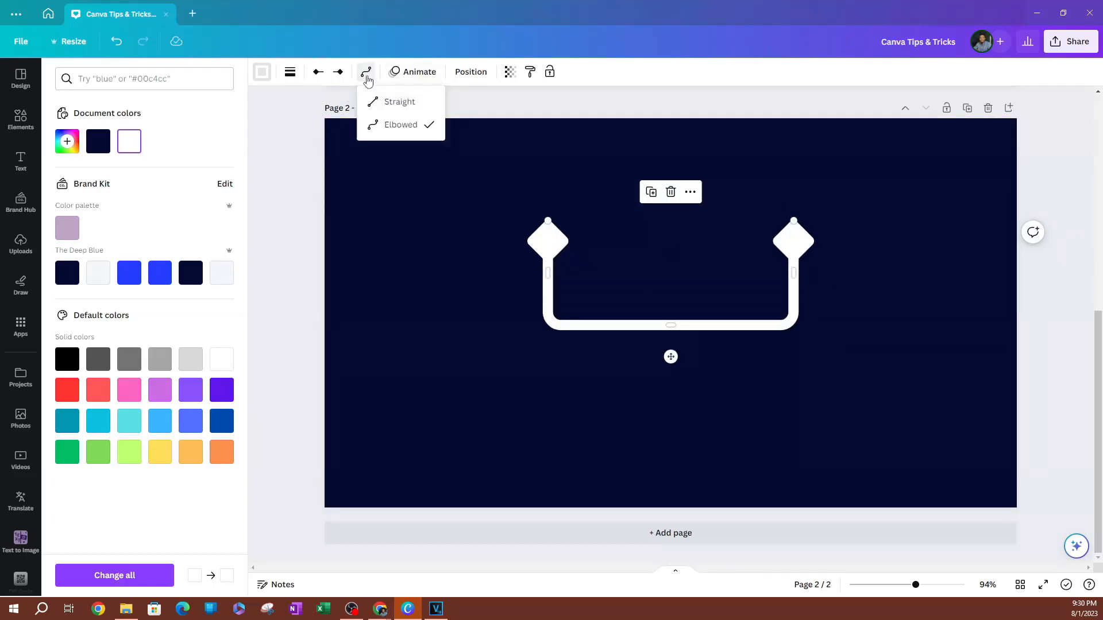
click(390, 103)
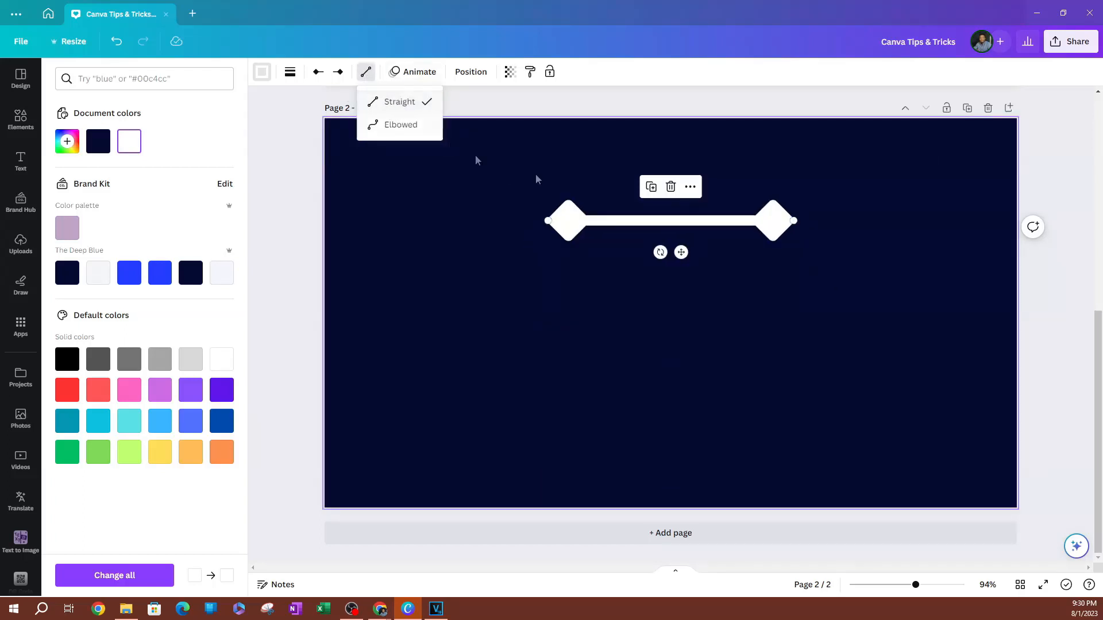
Reduce the line weight so the diamond-ended line becomes thin
click(292, 73)
drag(320, 175, 297, 179)
click(533, 305)
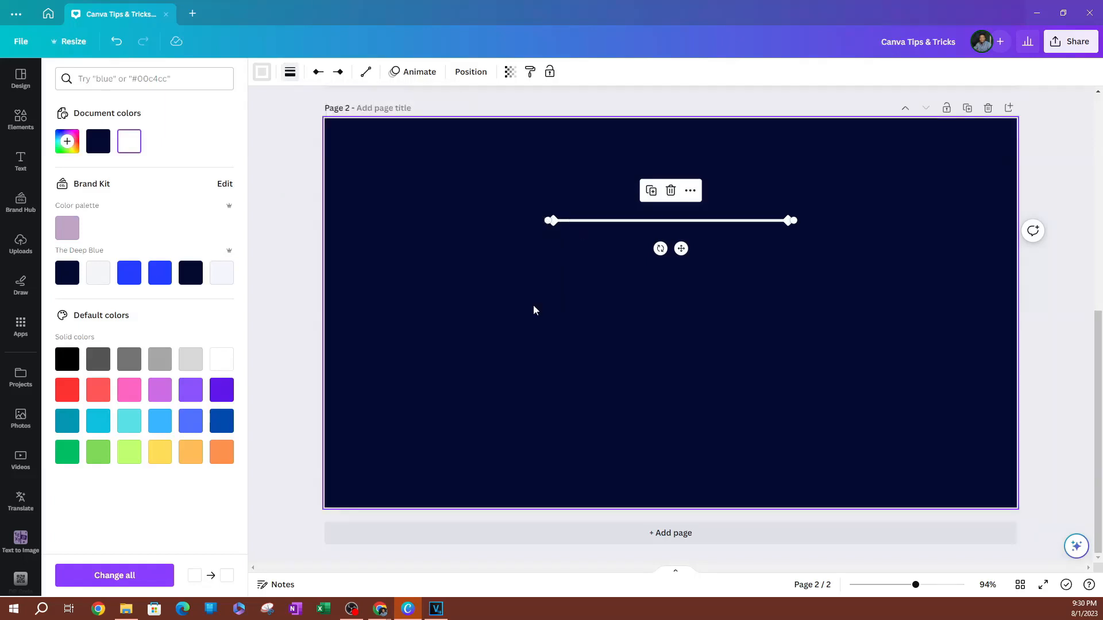
Lengthen the line to about two thirds of the page width and centre it on the page
click(634, 223)
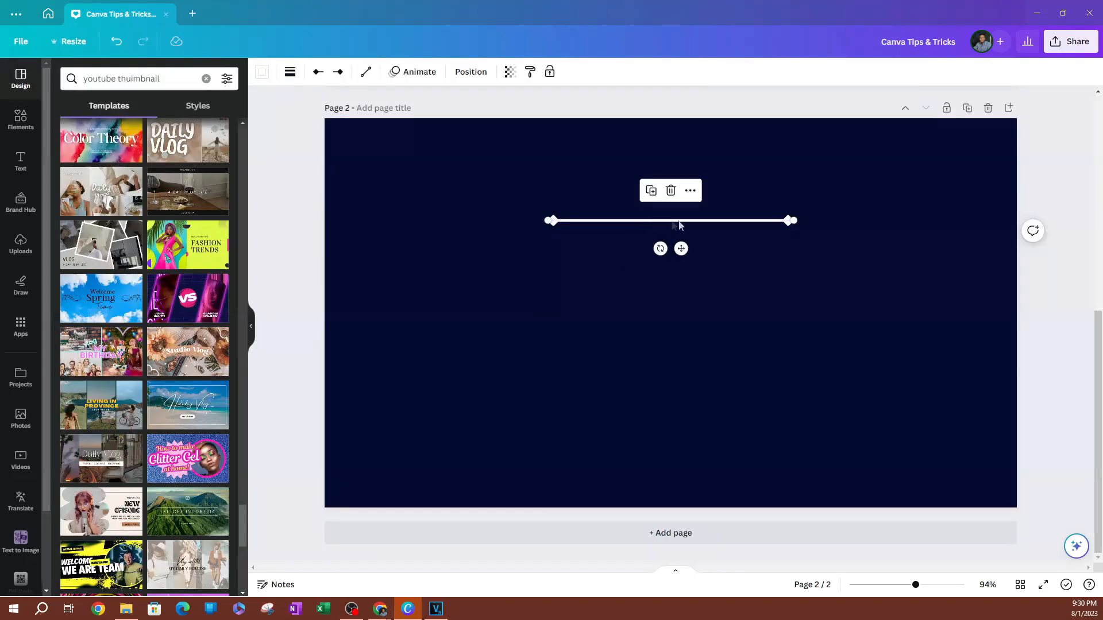
drag(795, 220, 1000, 220)
drag(834, 227, 729, 308)
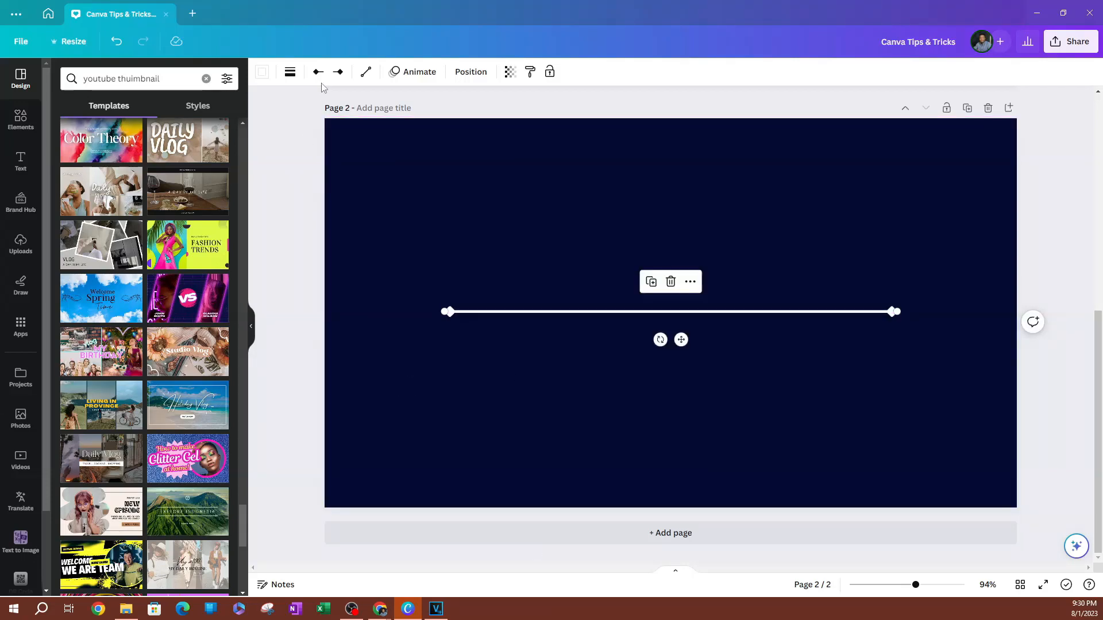
click(263, 74)
click(292, 74)
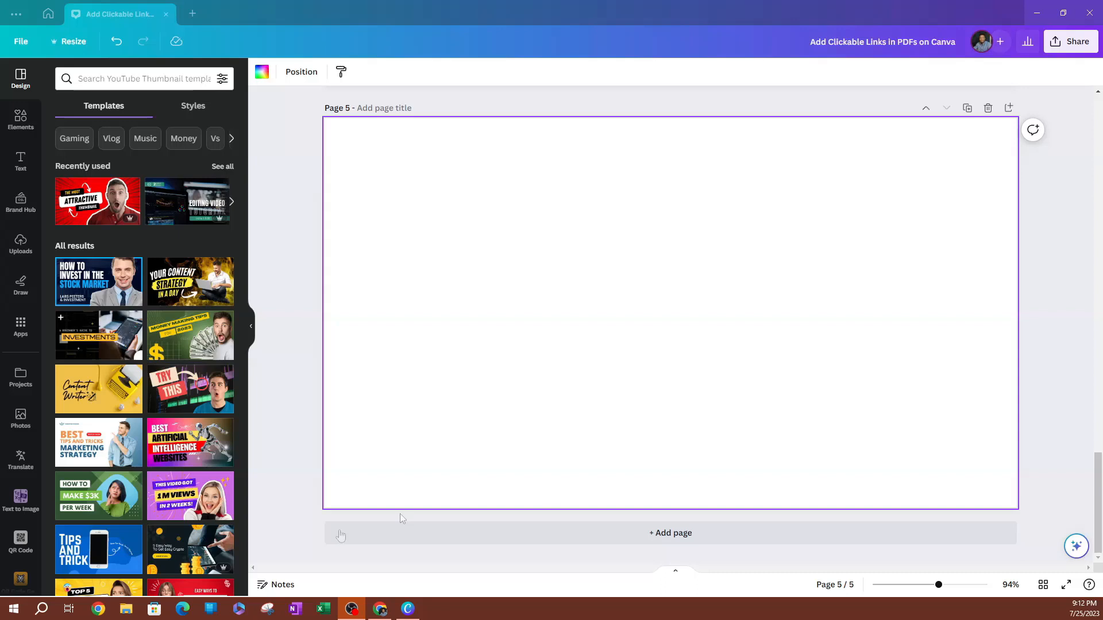
Give the white page 5 background a white-to-grey gradient in place of its solid colour
click(529, 251)
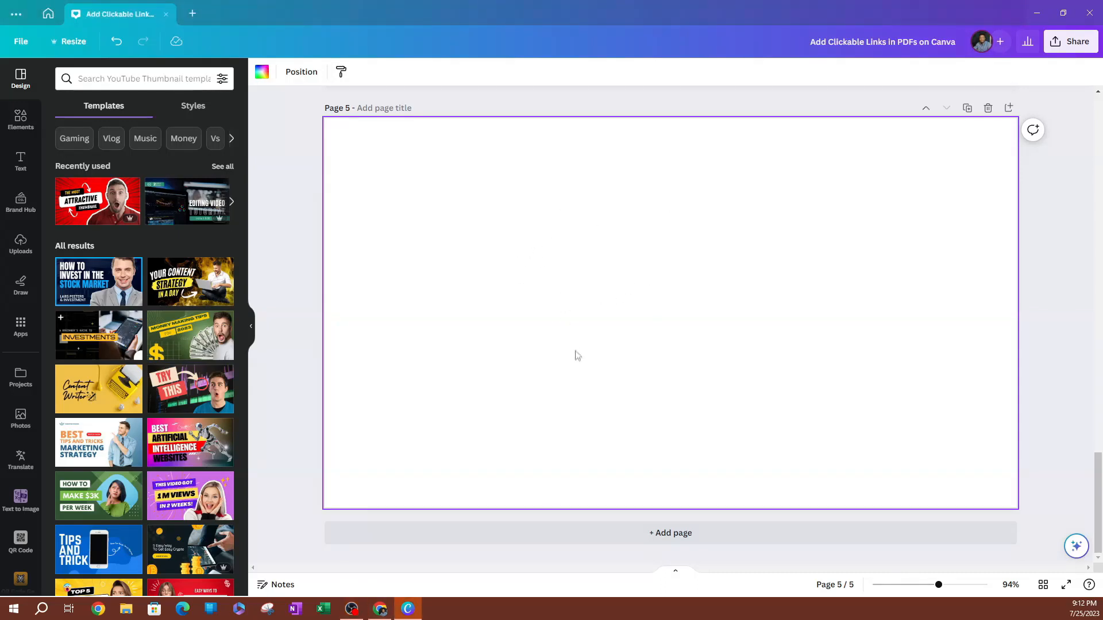
click(263, 73)
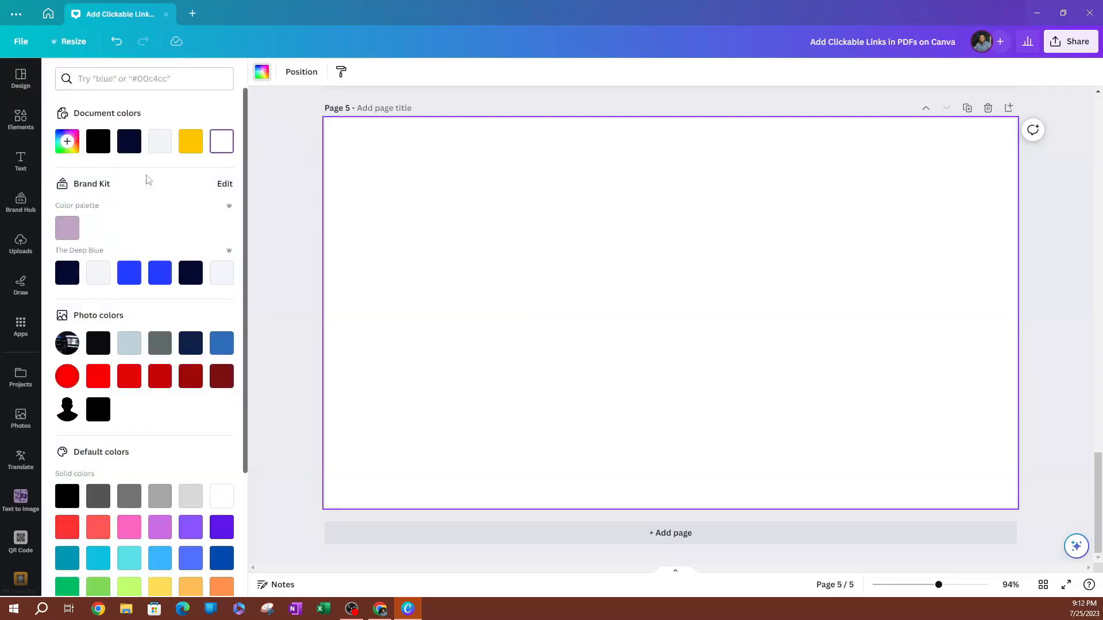
click(67, 143)
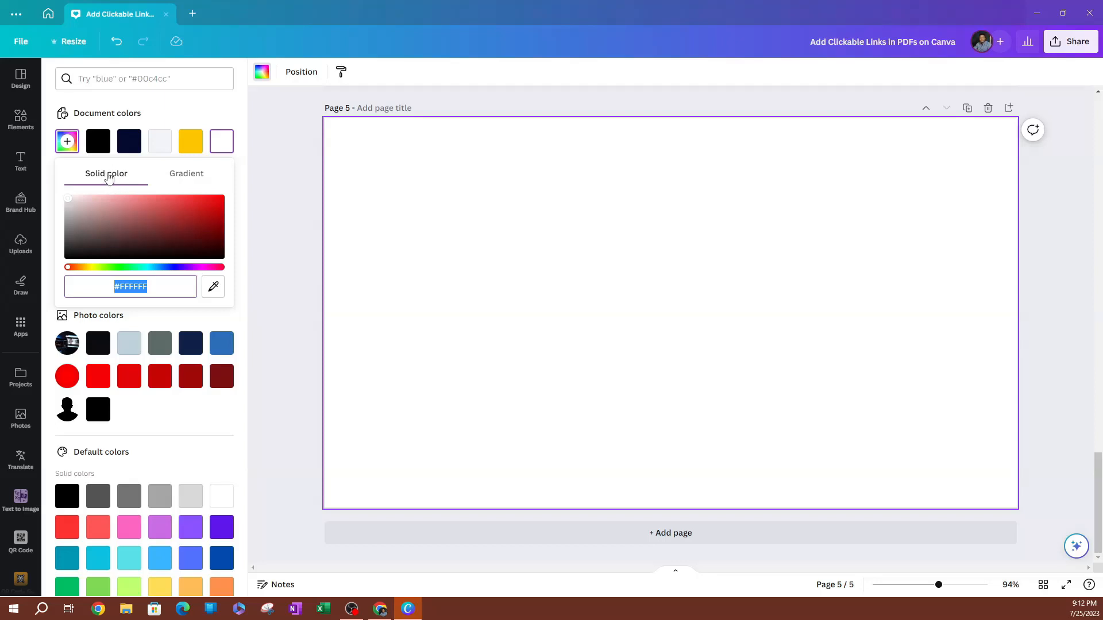
click(191, 178)
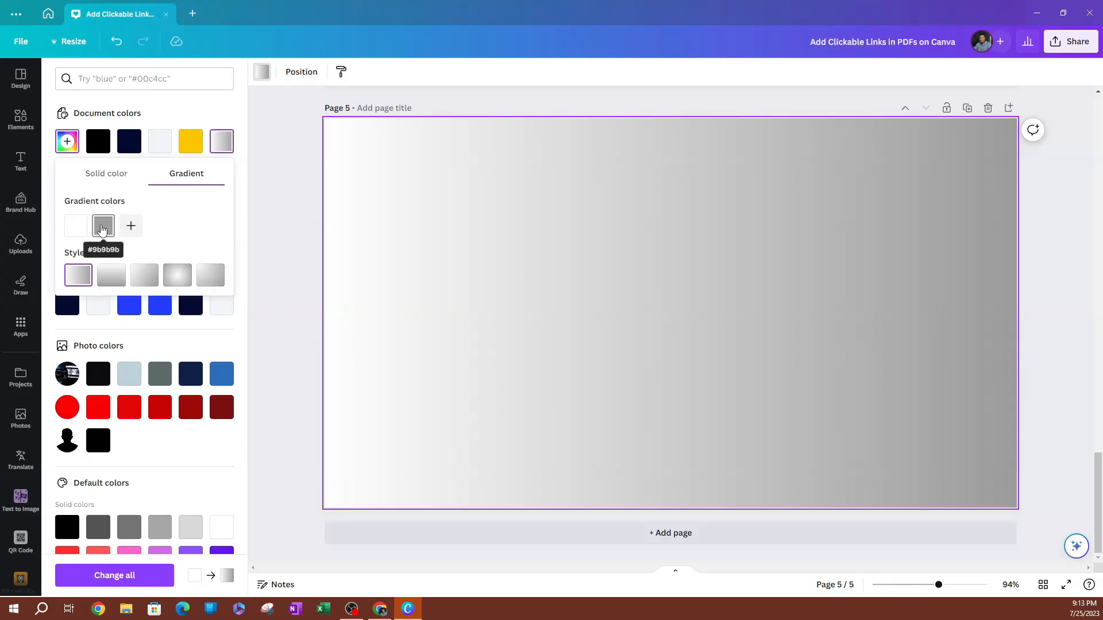
Try adding two extra grey colours to the background gradient and remove both again
click(75, 226)
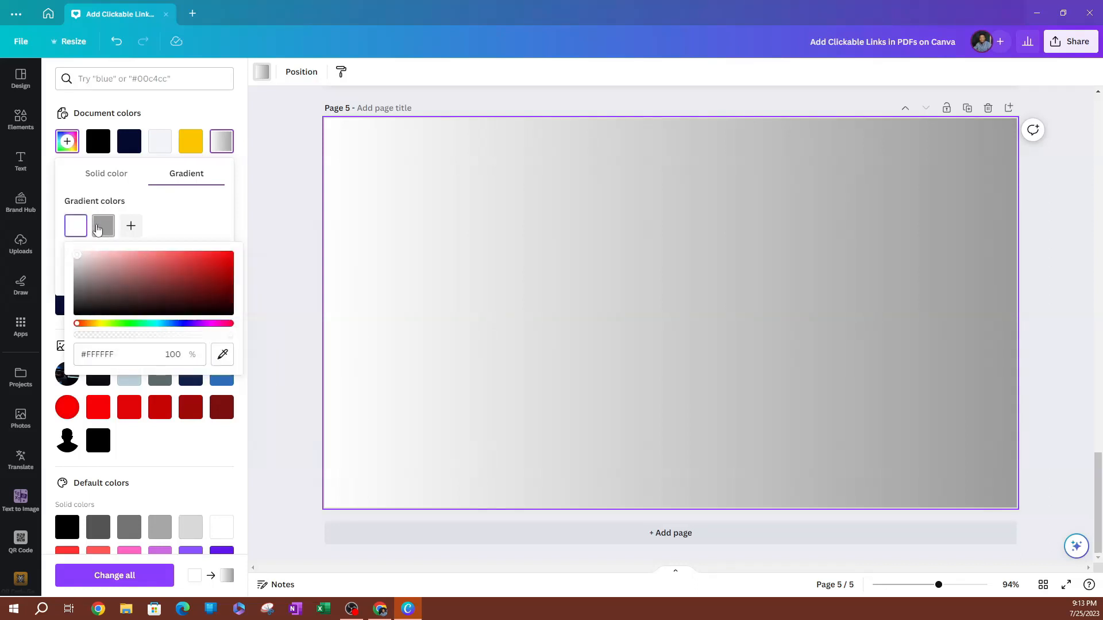
click(100, 228)
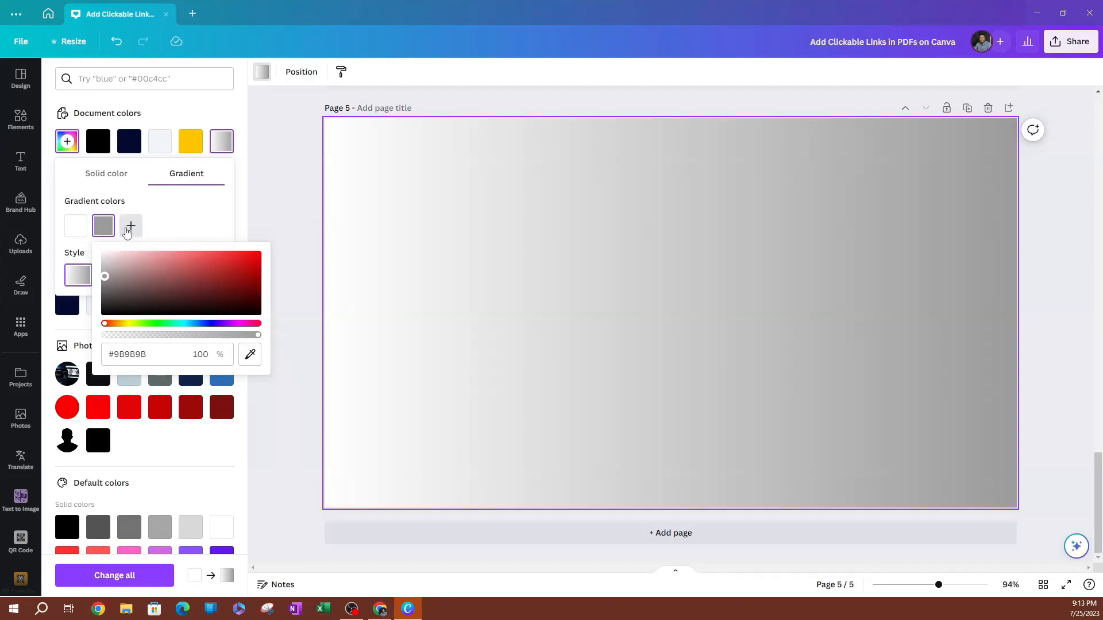
click(130, 232)
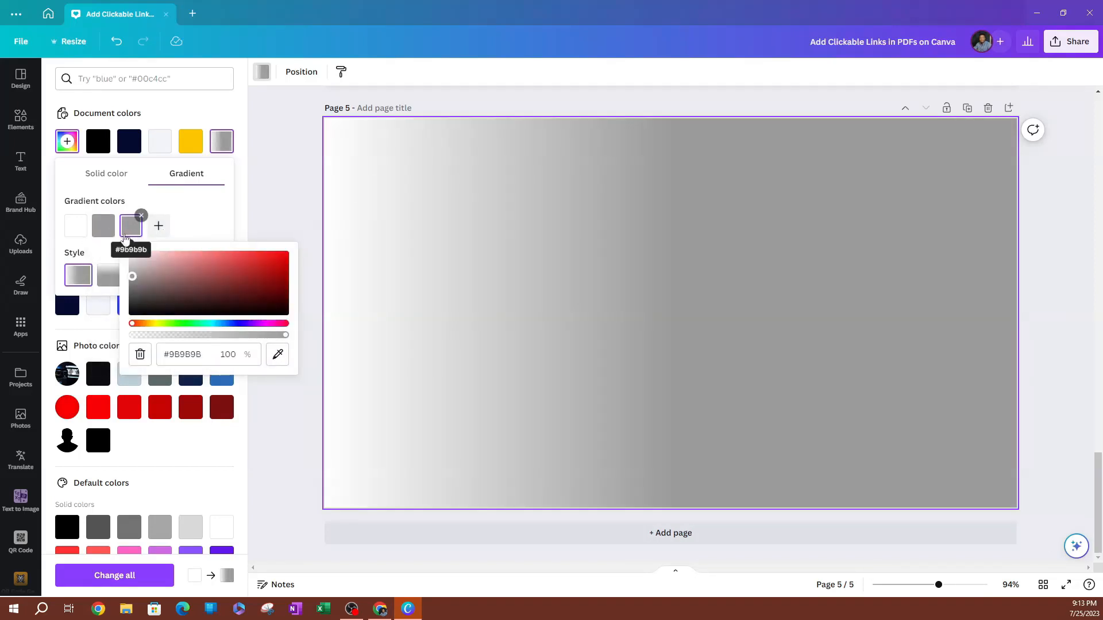
click(159, 226)
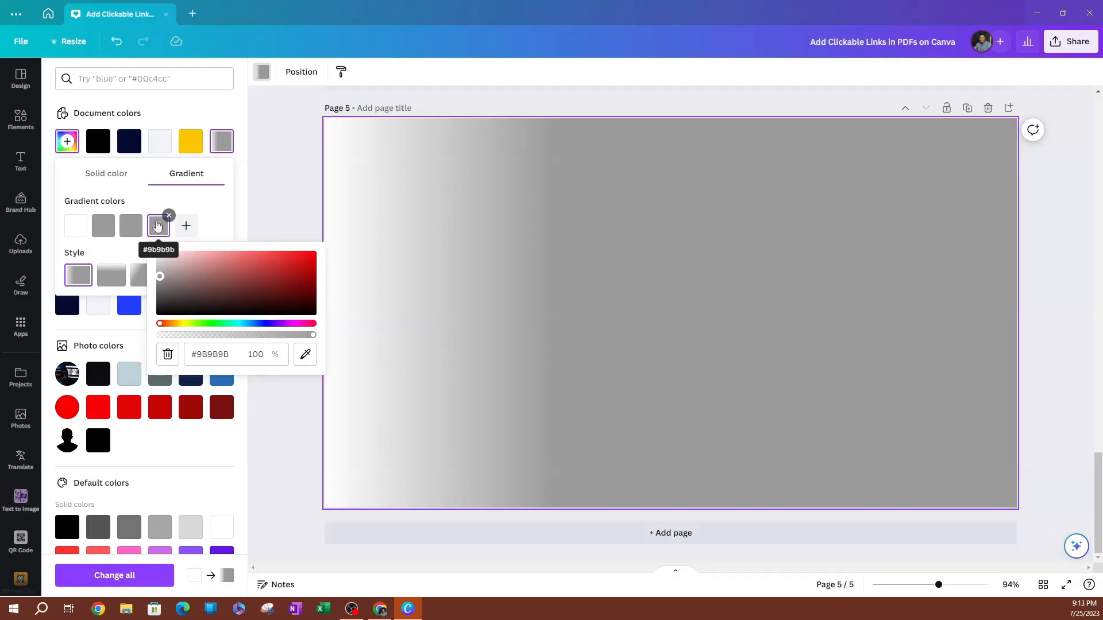
click(168, 216)
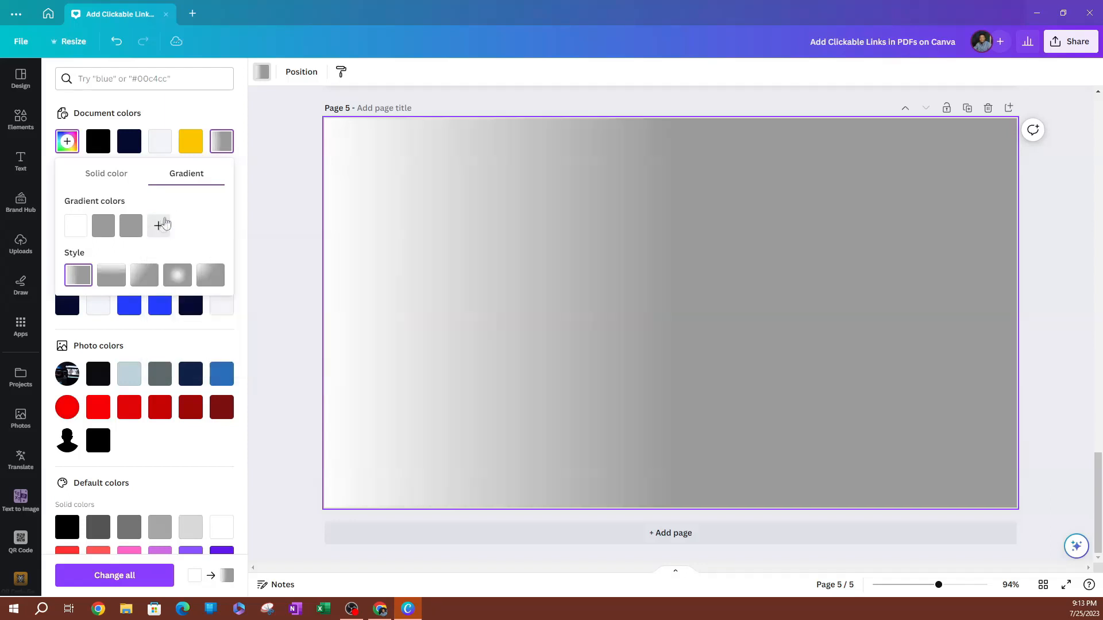
click(140, 217)
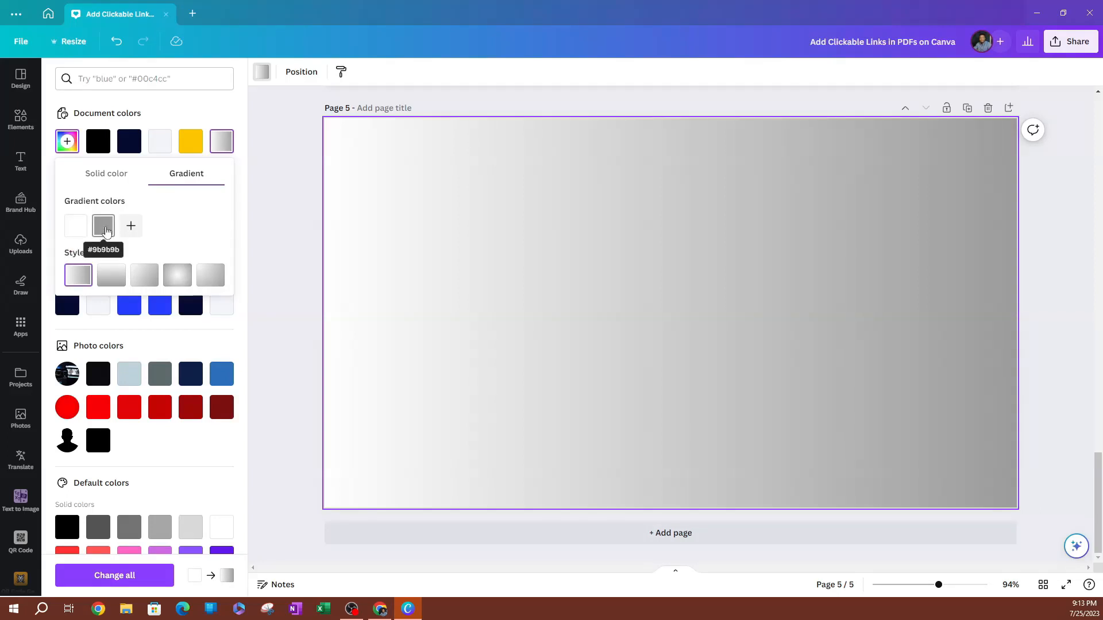
Change the gradient's grey to green #00FF12 and on to cyan #00FFF7, trying 0% opacity and restoring 100%
click(103, 225)
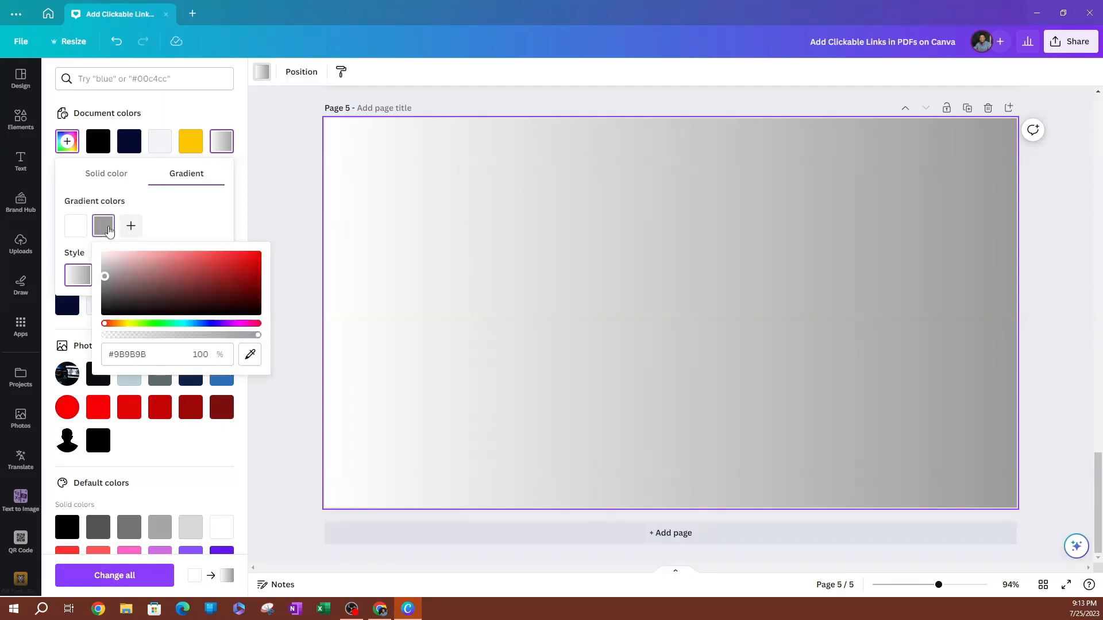
drag(146, 325, 283, 245)
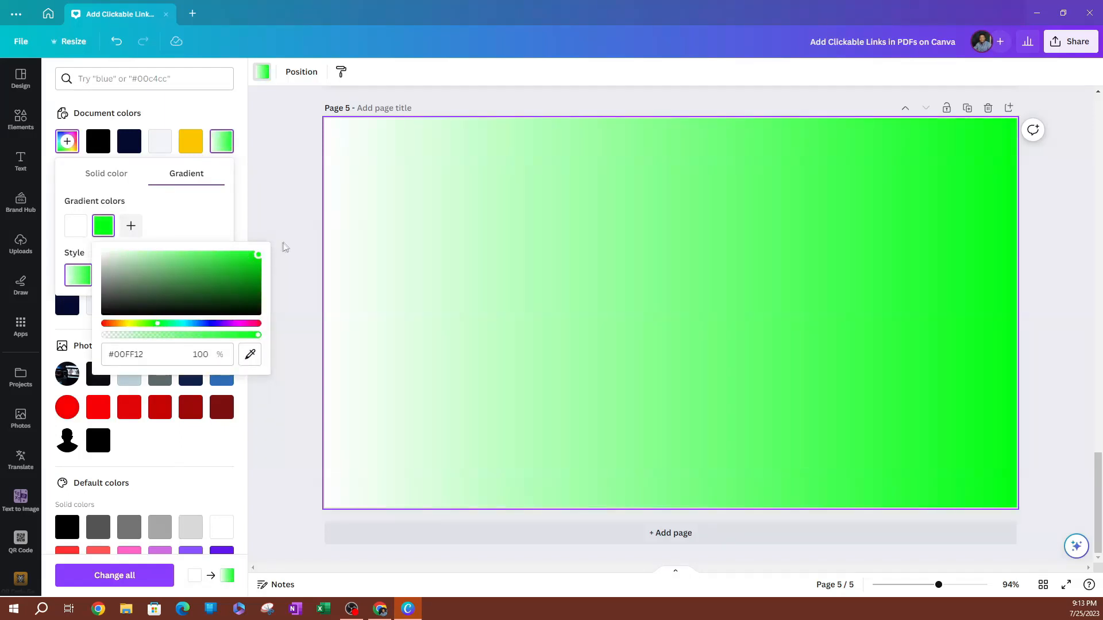
drag(158, 323, 183, 318)
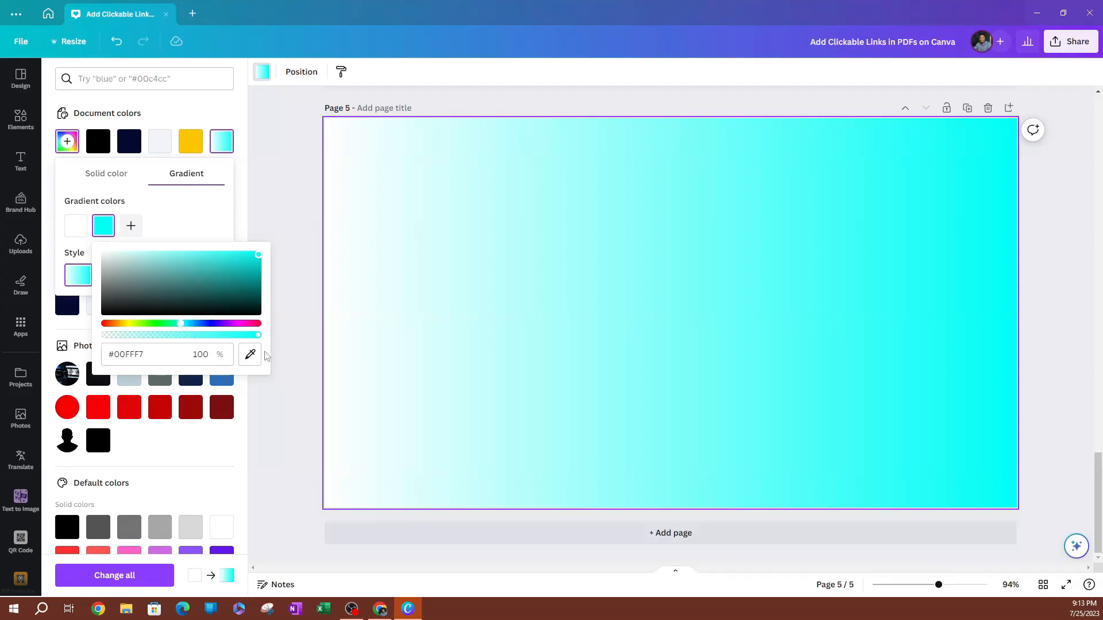
drag(258, 335, 106, 341)
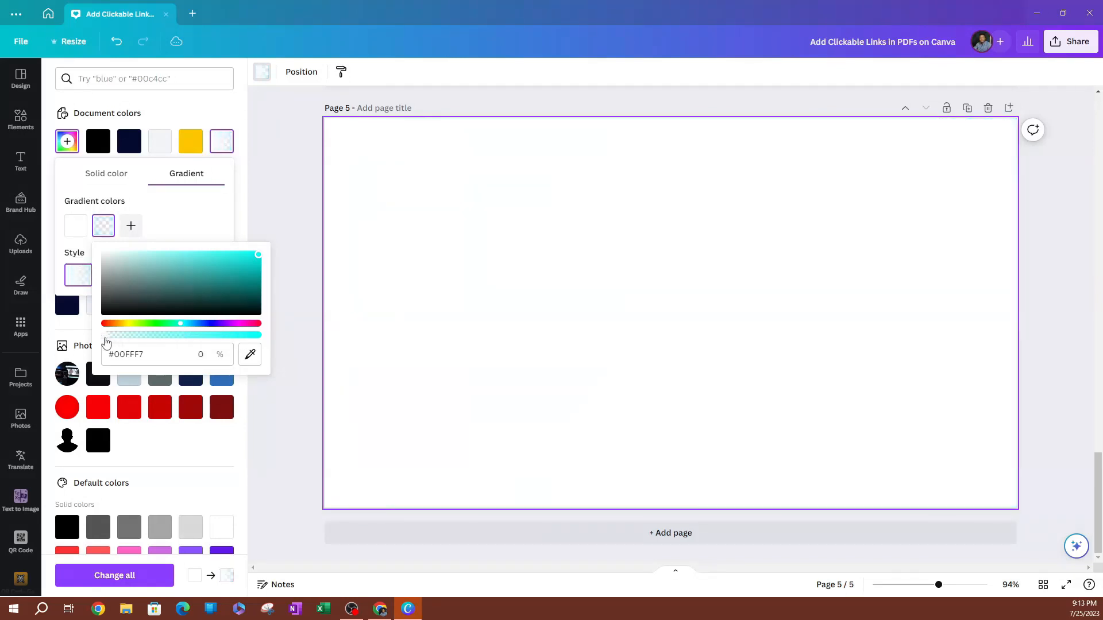
drag(157, 342, 270, 347)
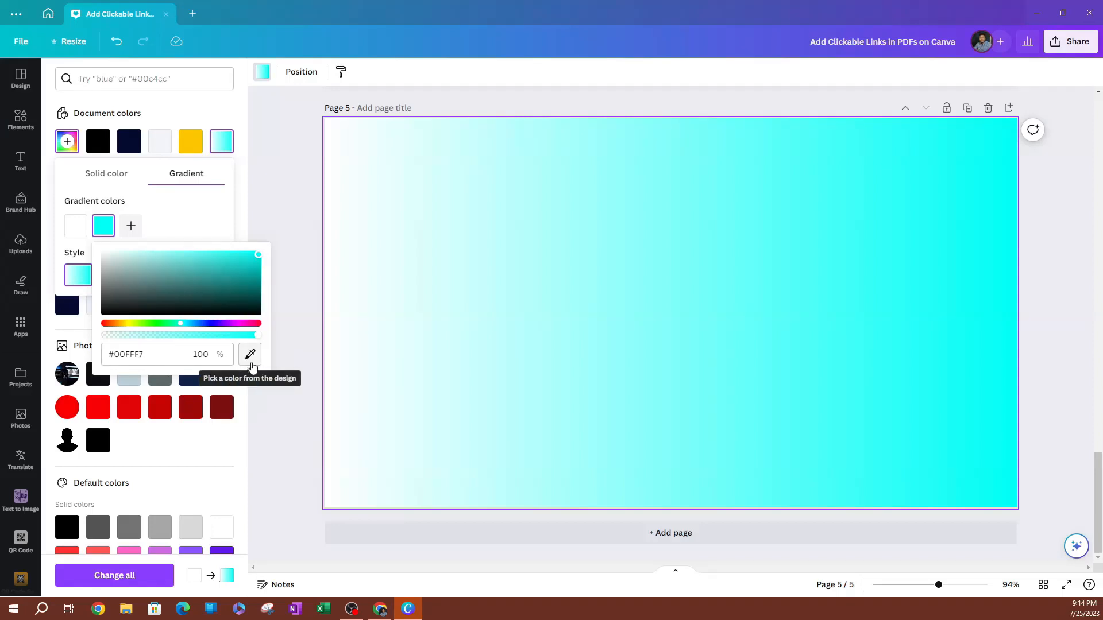
click(167, 210)
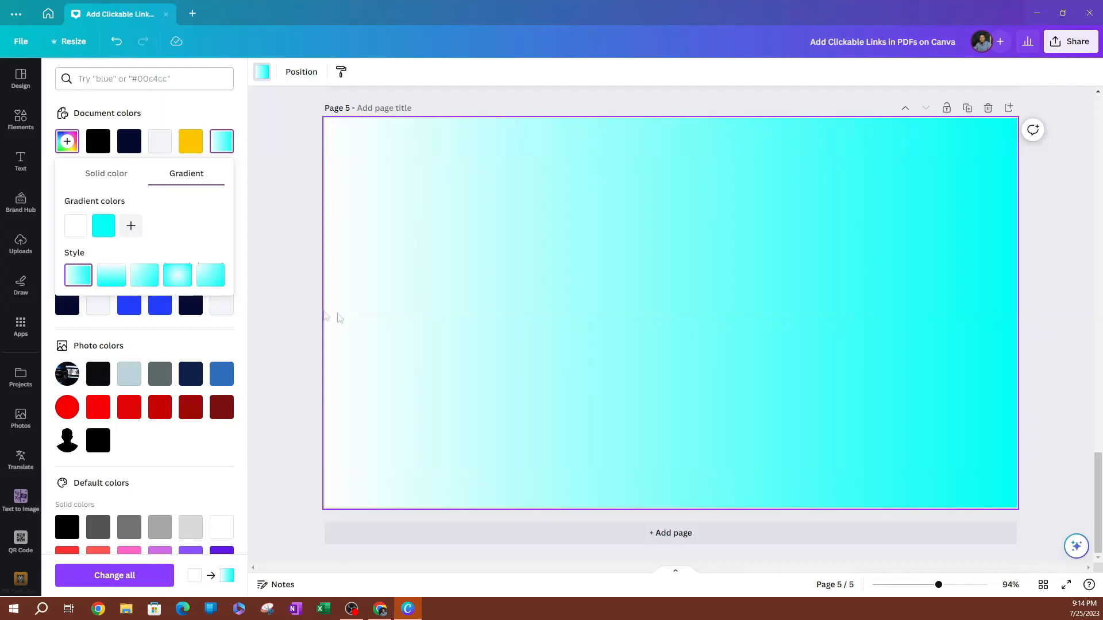
Try the vertical, diagonal and both circular gradient styles on the white-to-cyan background and return to the horizontal linear style
click(111, 277)
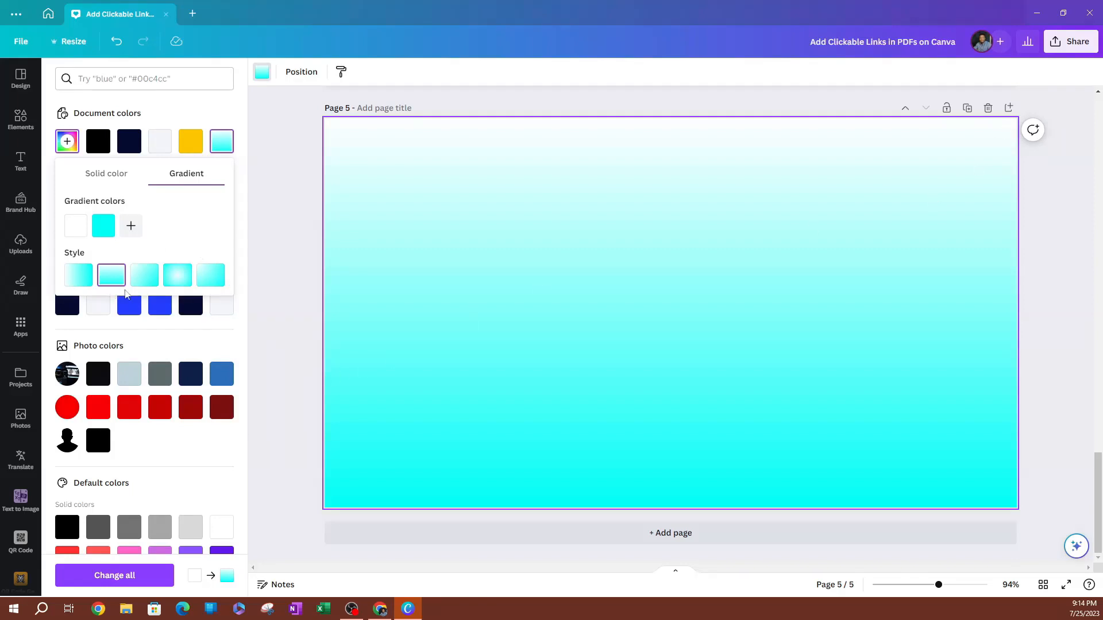
click(144, 275)
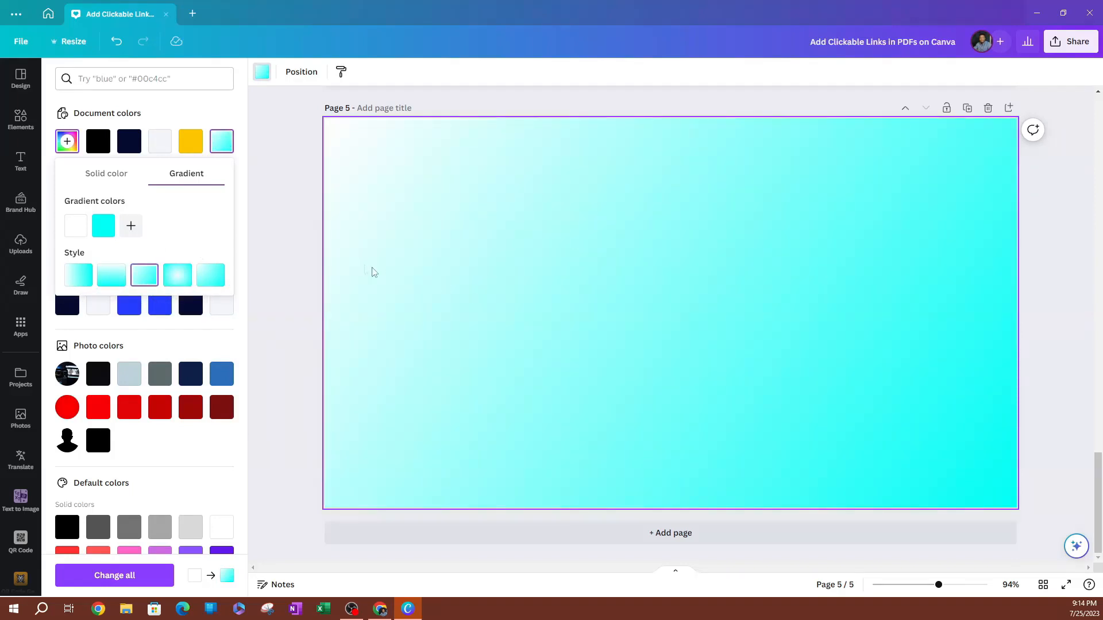
click(178, 278)
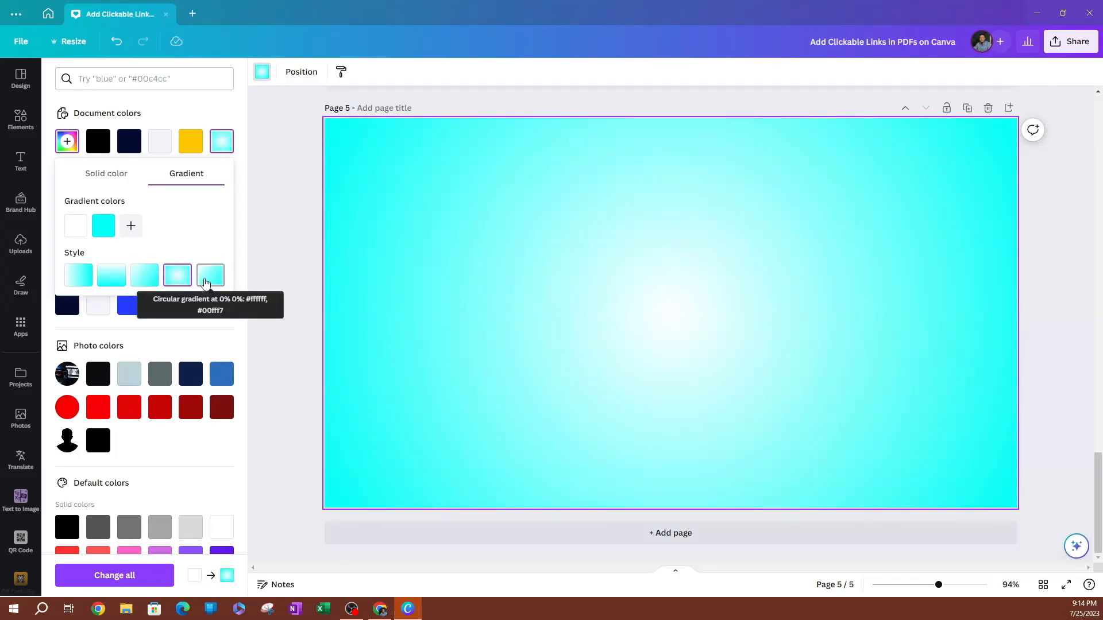
click(207, 282)
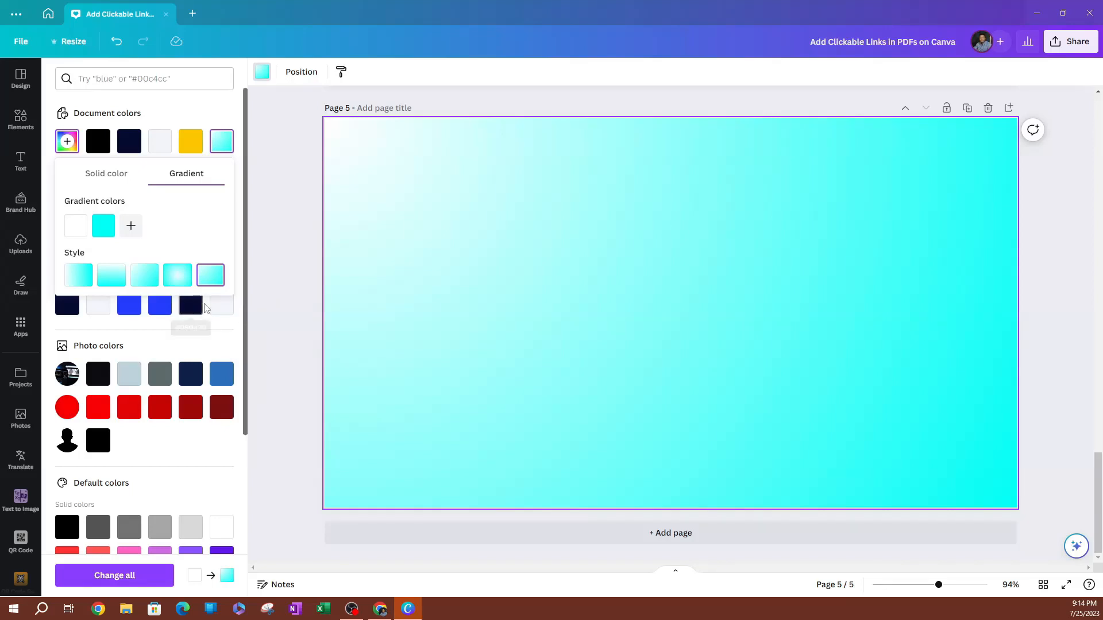
click(174, 278)
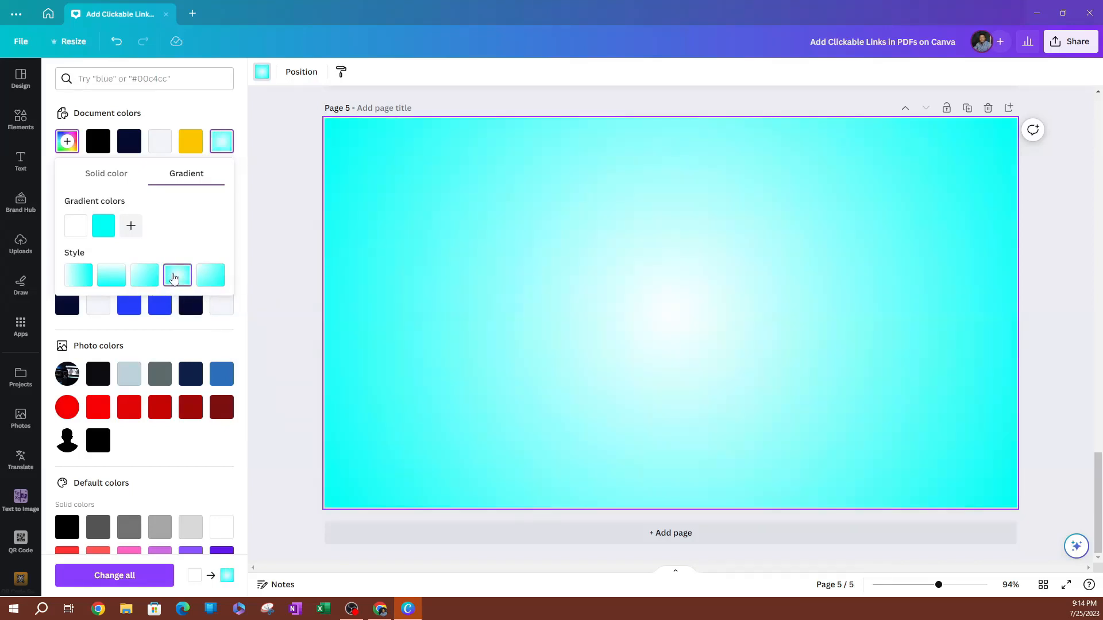
click(209, 277)
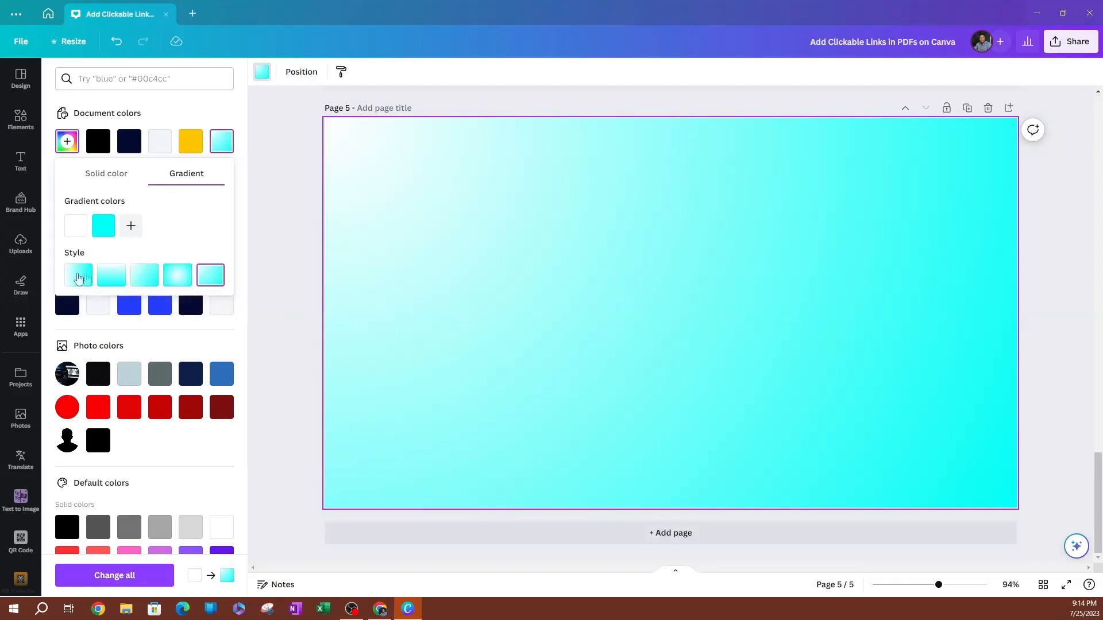
click(111, 278)
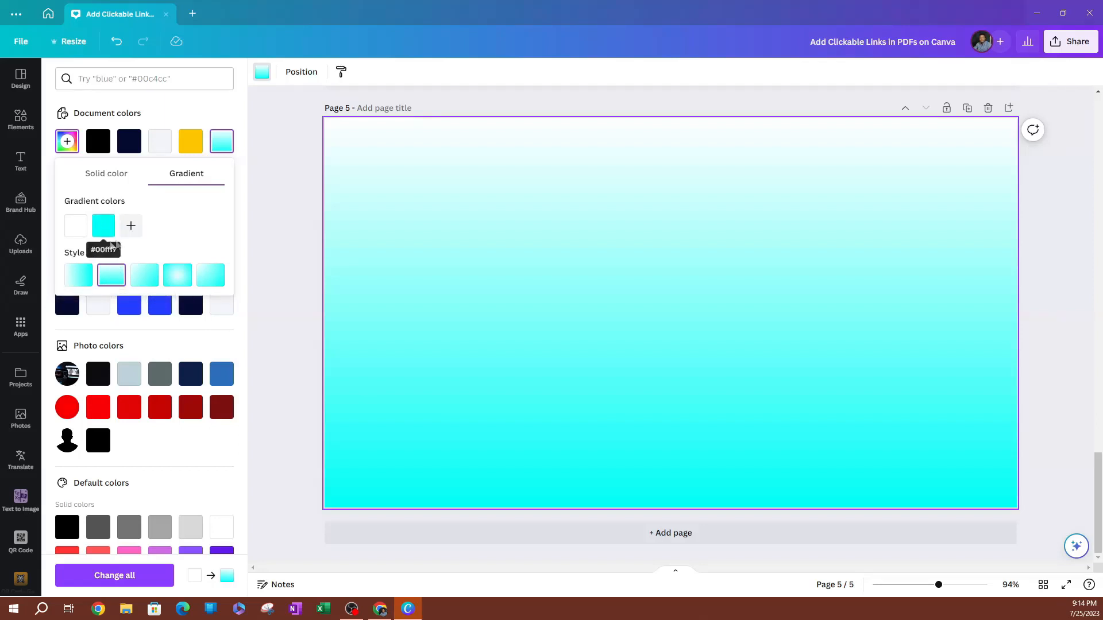
click(79, 278)
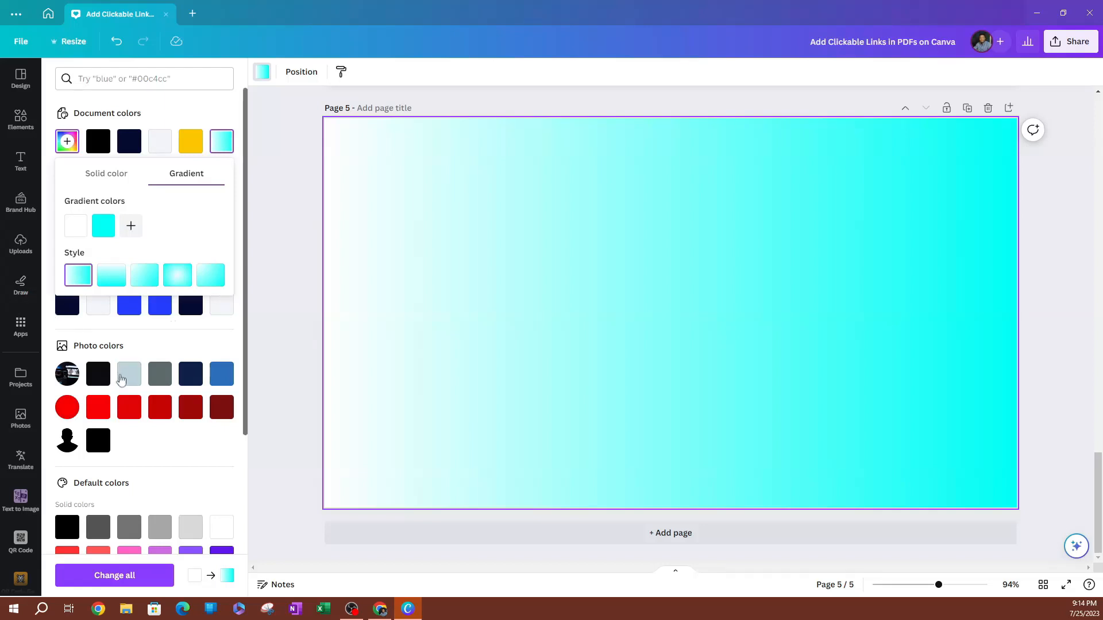
Add a third colour to the background gradient and set it to yellow-green #DBFF00
scroll(103, 313, down, 1)
scroll(111, 315, up, 1)
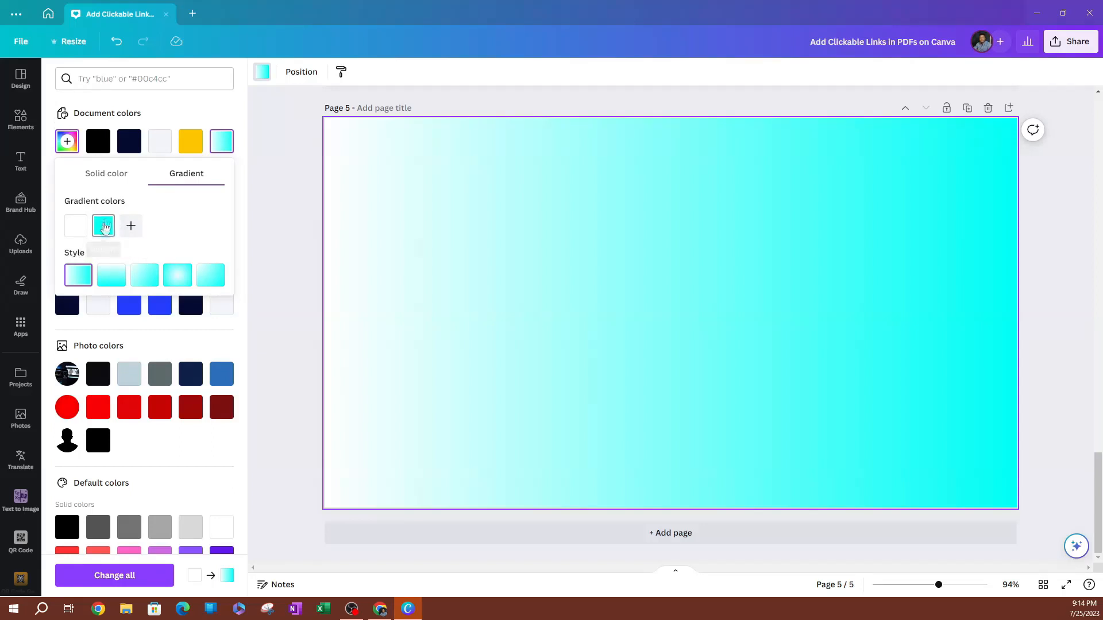
click(129, 227)
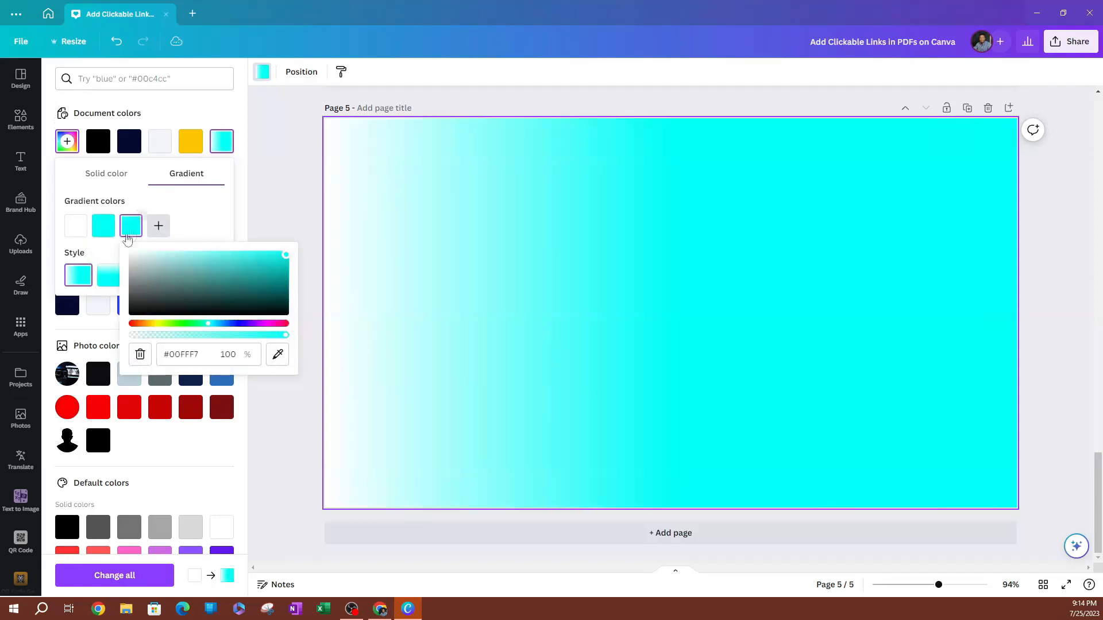
click(130, 225)
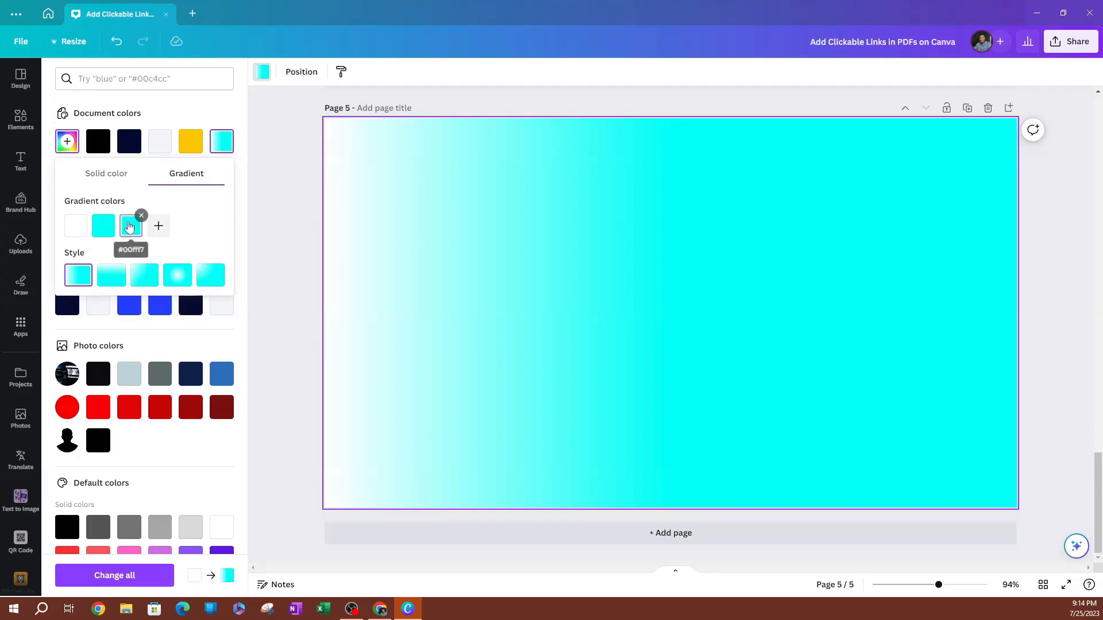
click(130, 227)
drag(175, 324, 163, 324)
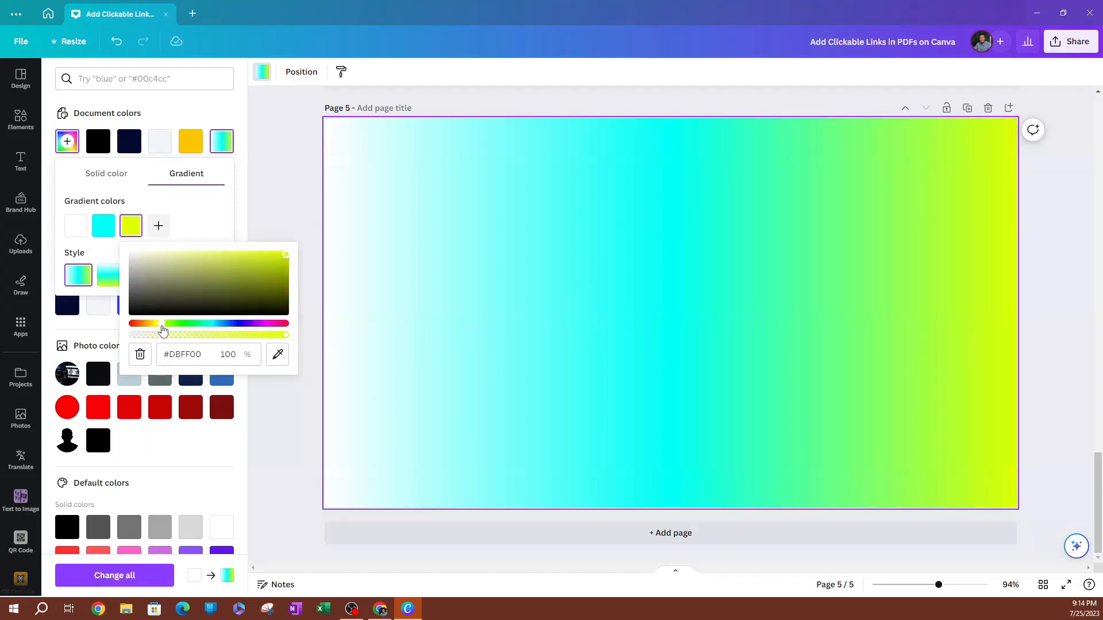
click(243, 218)
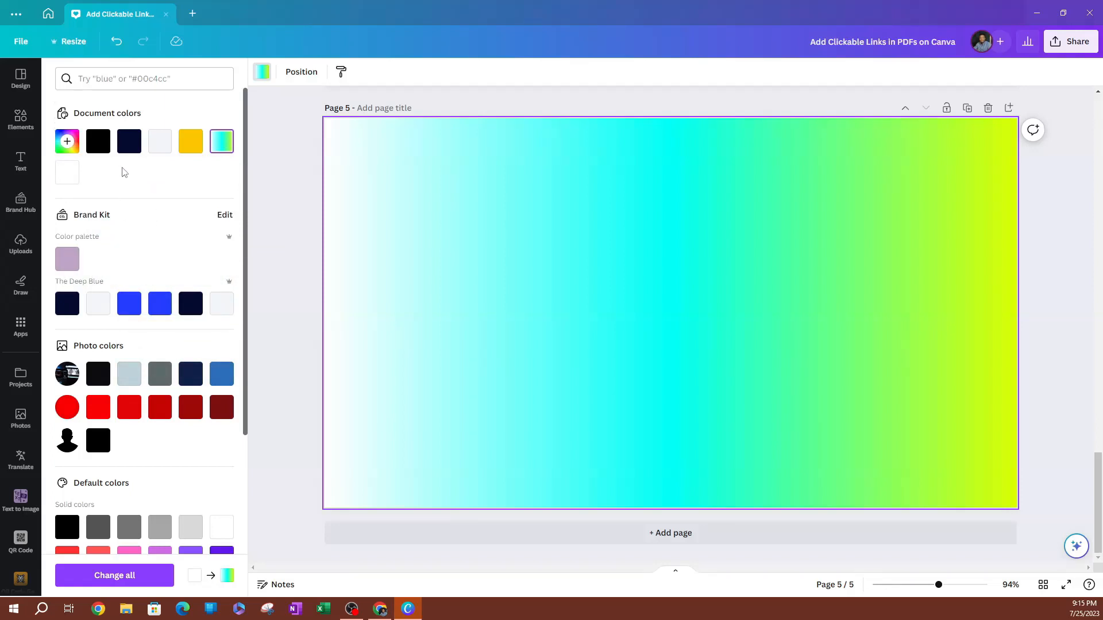
Try the vertical, diagonal and centred circular styles on the three-colour background gradient
click(223, 144)
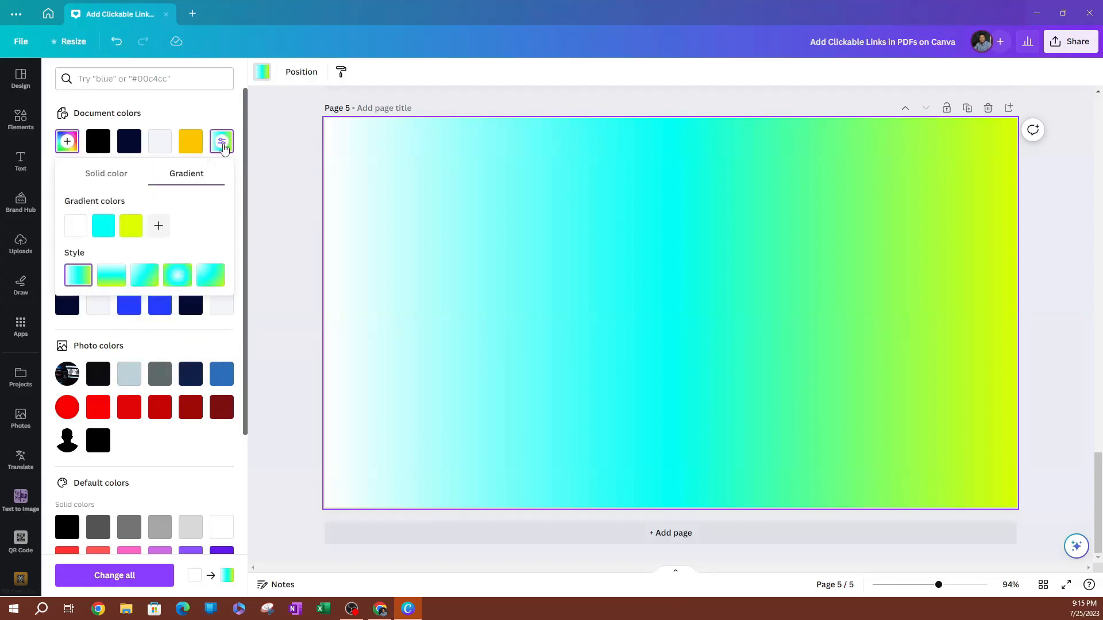
click(115, 277)
click(144, 276)
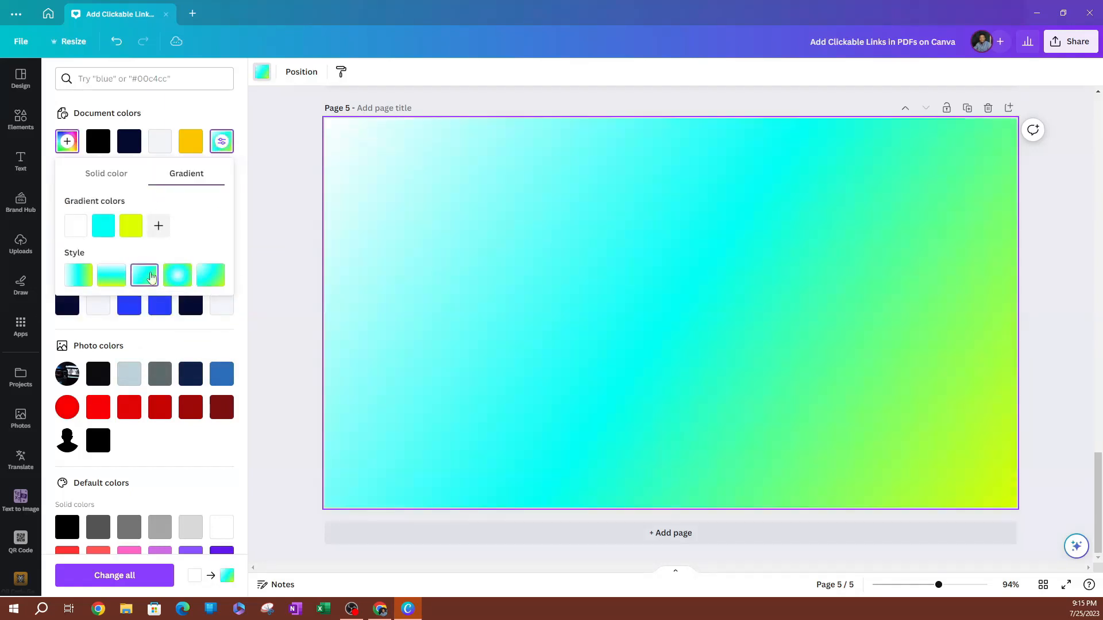
click(177, 276)
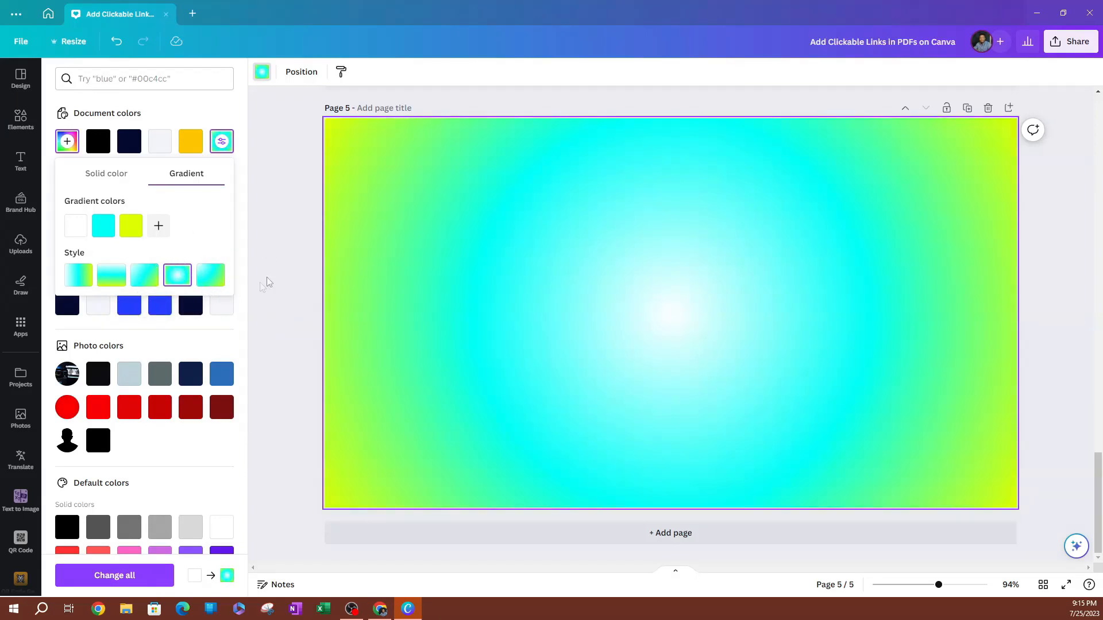
Add red-orange #FF3D00 as a fourth gradient colour and cycle through the styles, ending on the circular gradient at 0% 0%
click(166, 234)
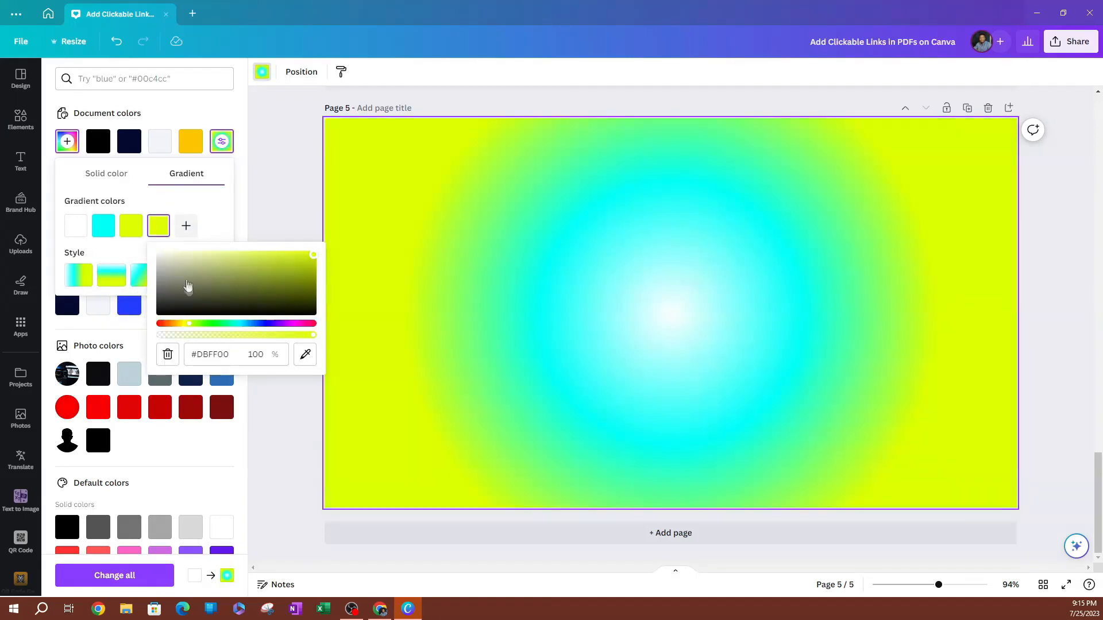
drag(193, 324, 166, 328)
click(78, 278)
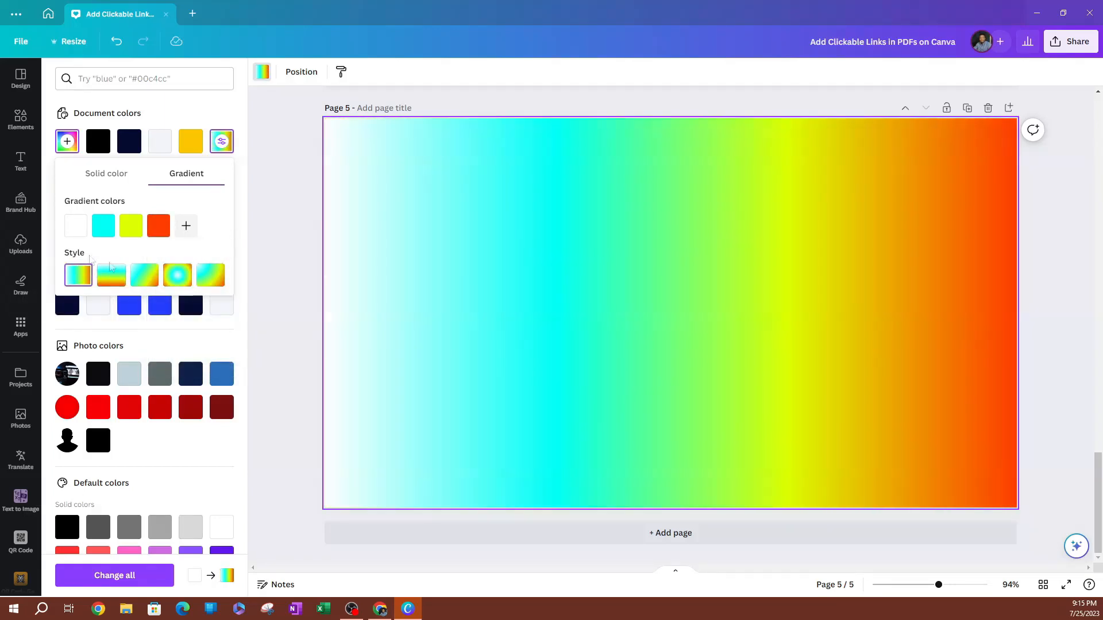
click(113, 280)
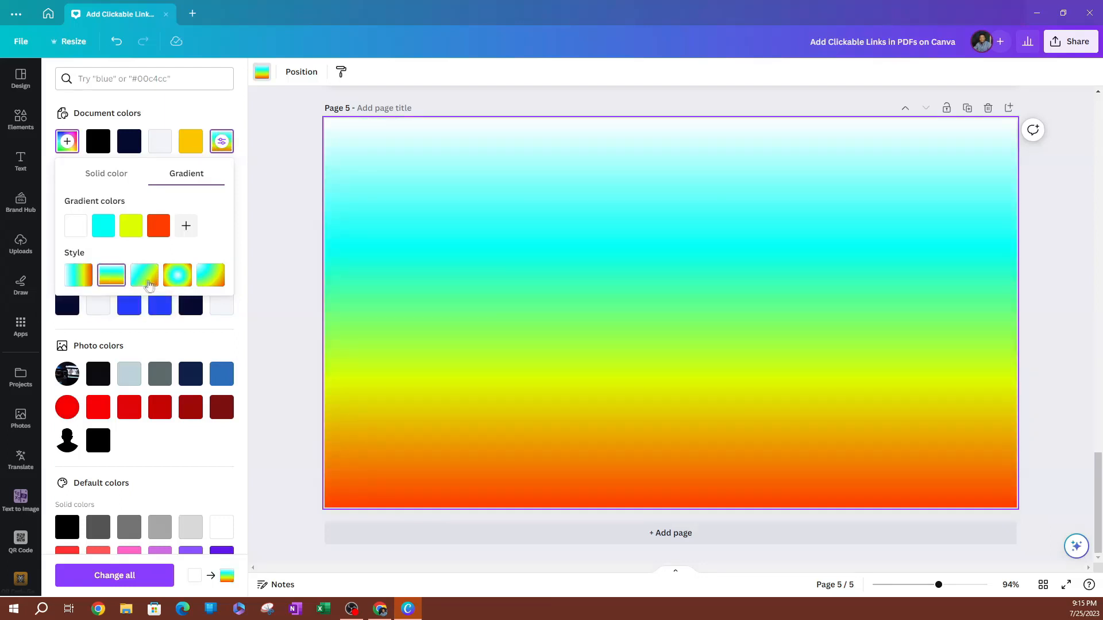
click(144, 276)
click(181, 277)
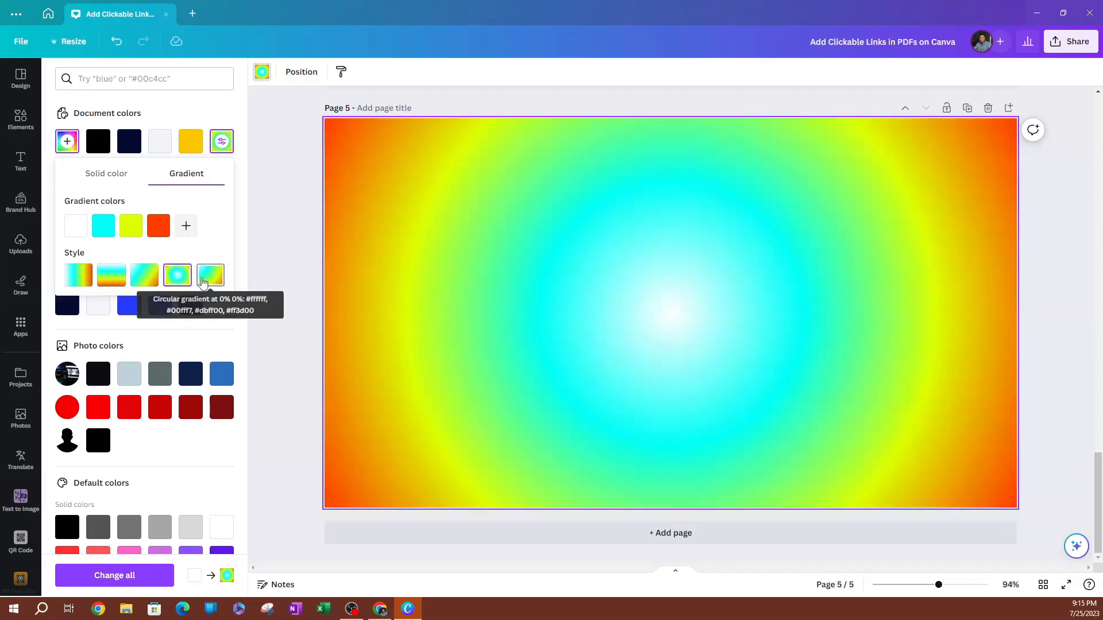
click(211, 276)
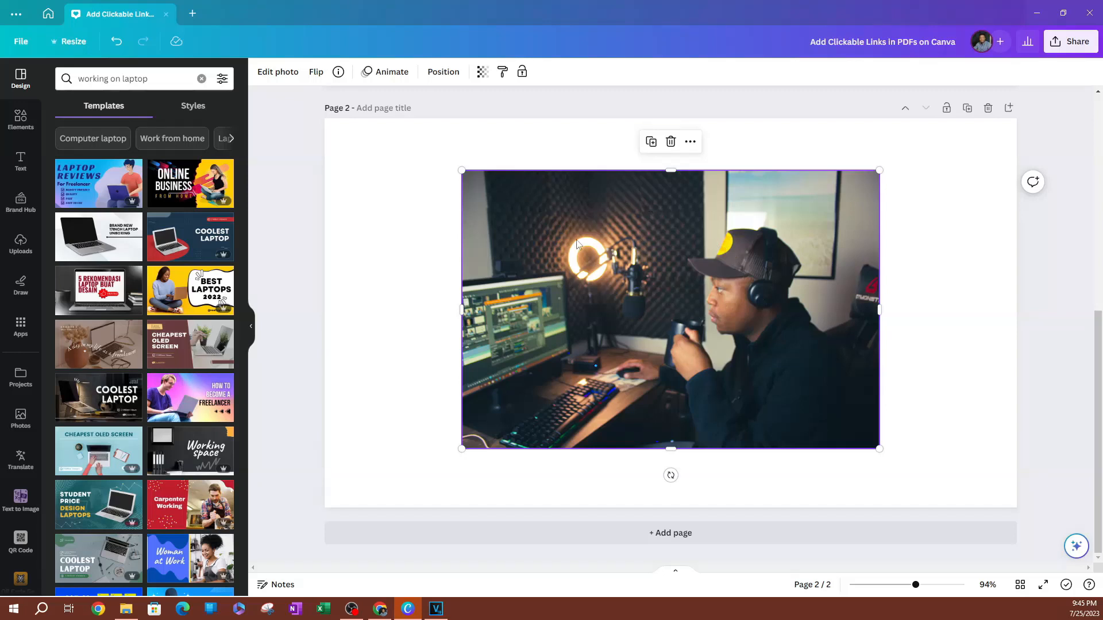
Remove the background of the studio photo on page 2 with BG Remover and undo the removal
click(287, 79)
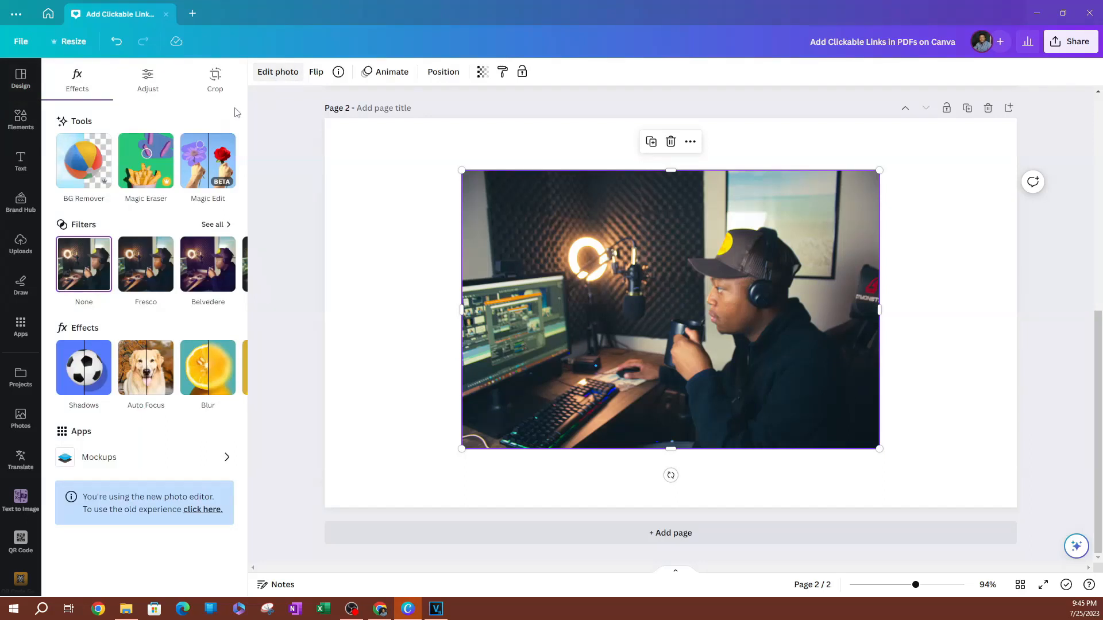
click(87, 166)
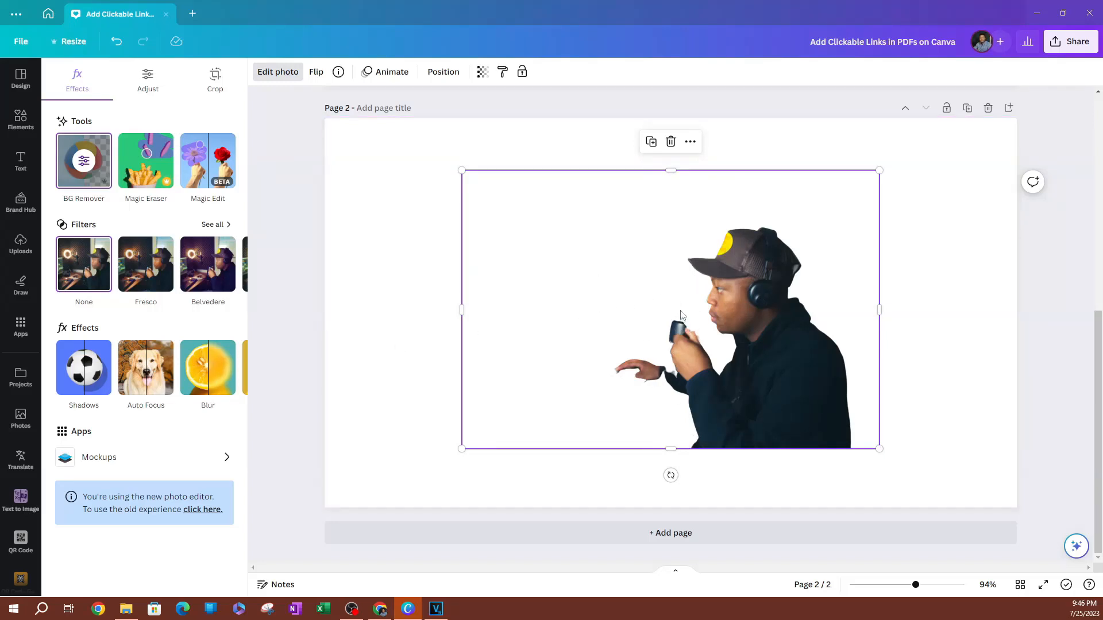
key(ctrl+z)
key(ctrl+z)
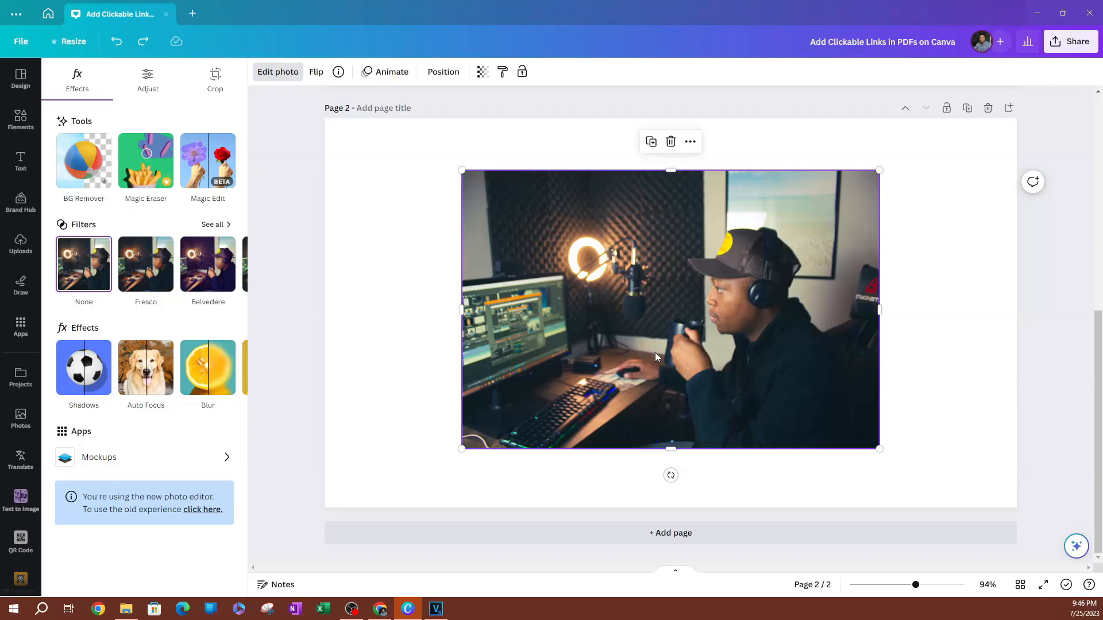
Replace the page 2 photo with the uploaded portrait of the man with crossed arms and apply BG Remover to it
key(Delete)
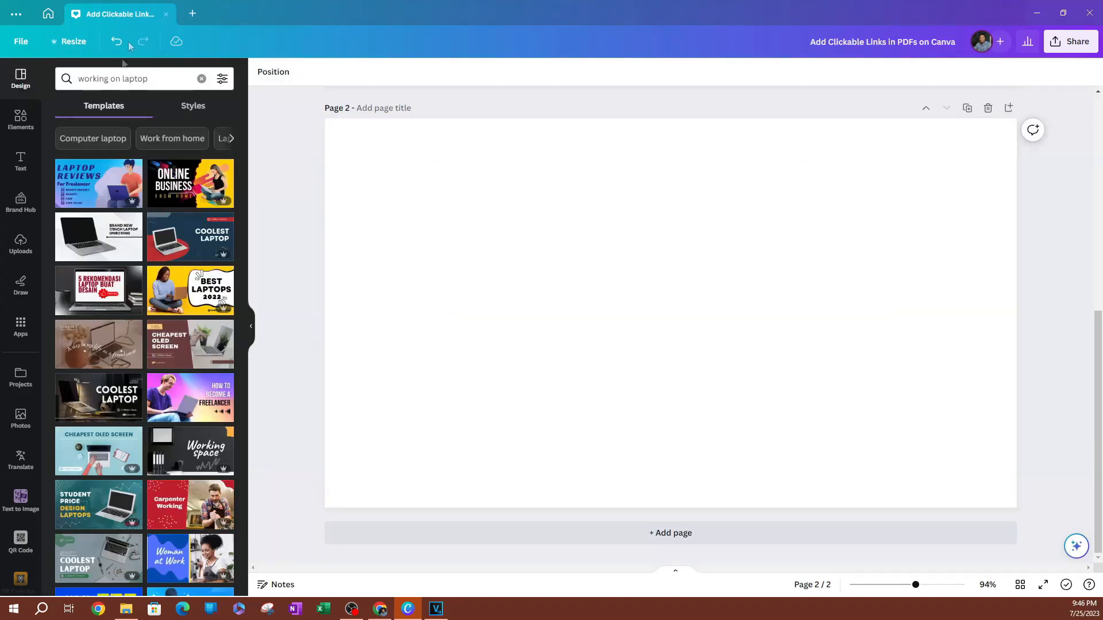
click(20, 129)
click(22, 246)
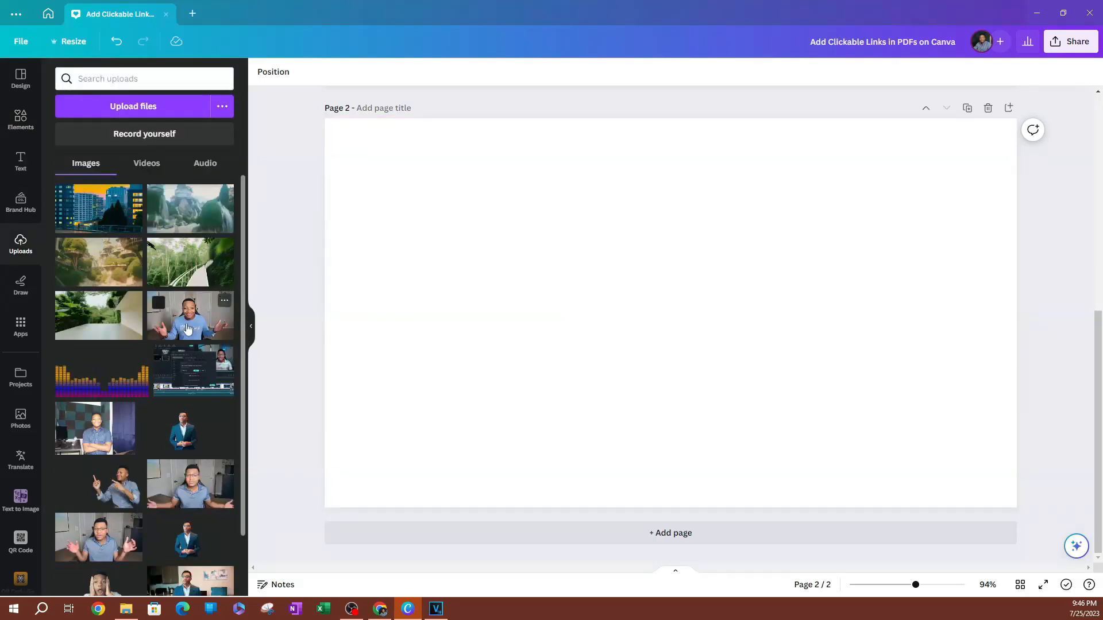
click(94, 428)
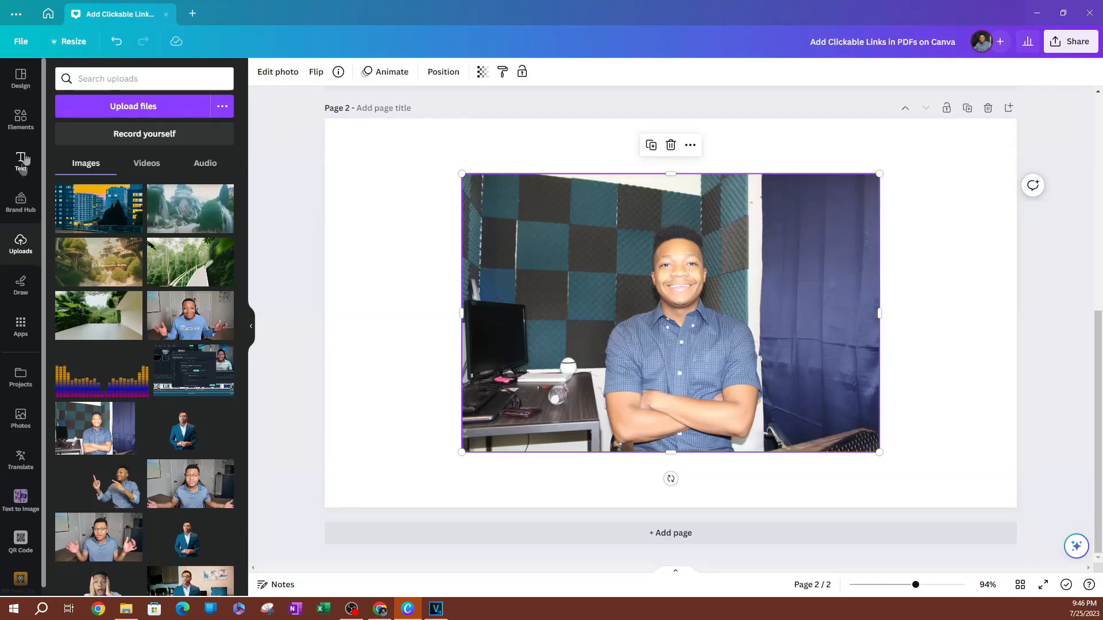
click(277, 74)
click(72, 179)
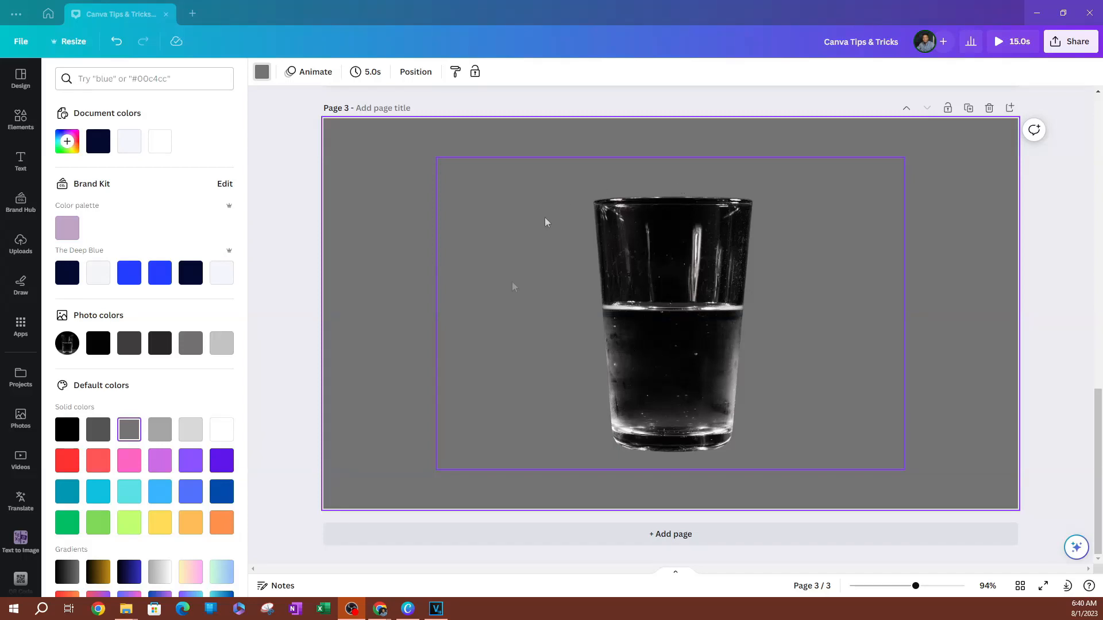
Apply the Glow shadow effect to the glass photo on page 3, comparing it with the Drop and Outline shadows
click(661, 300)
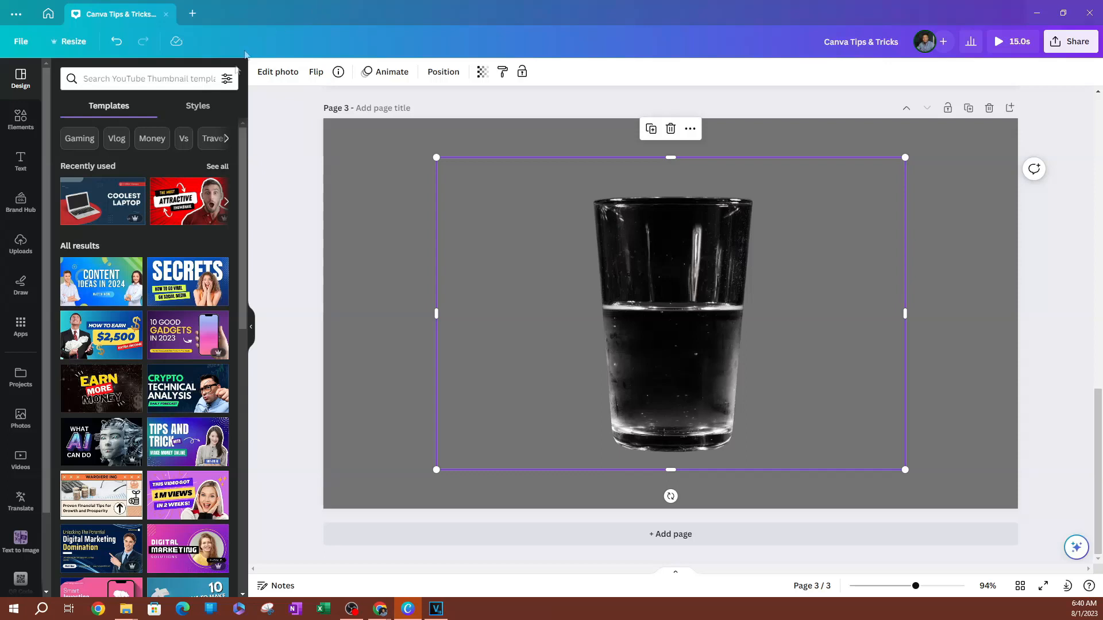
click(278, 71)
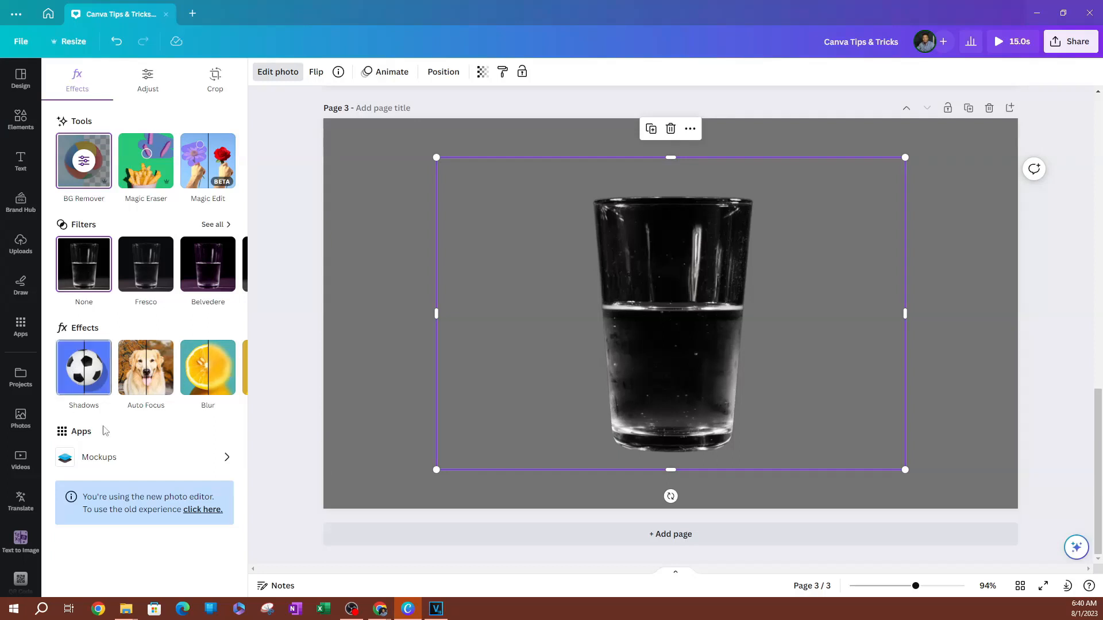
click(84, 381)
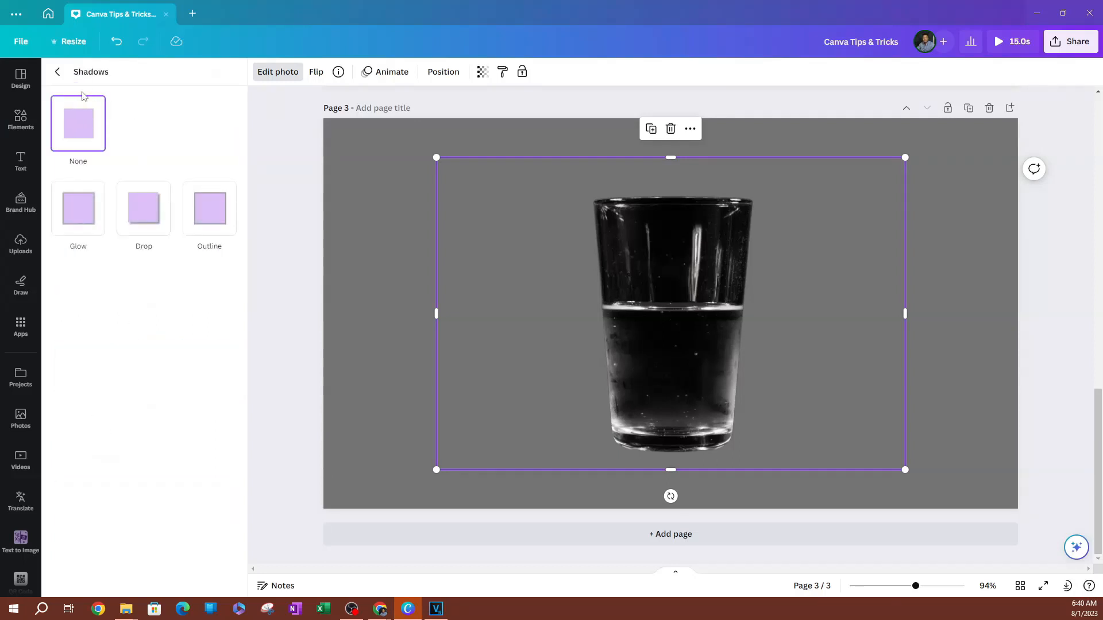
click(79, 211)
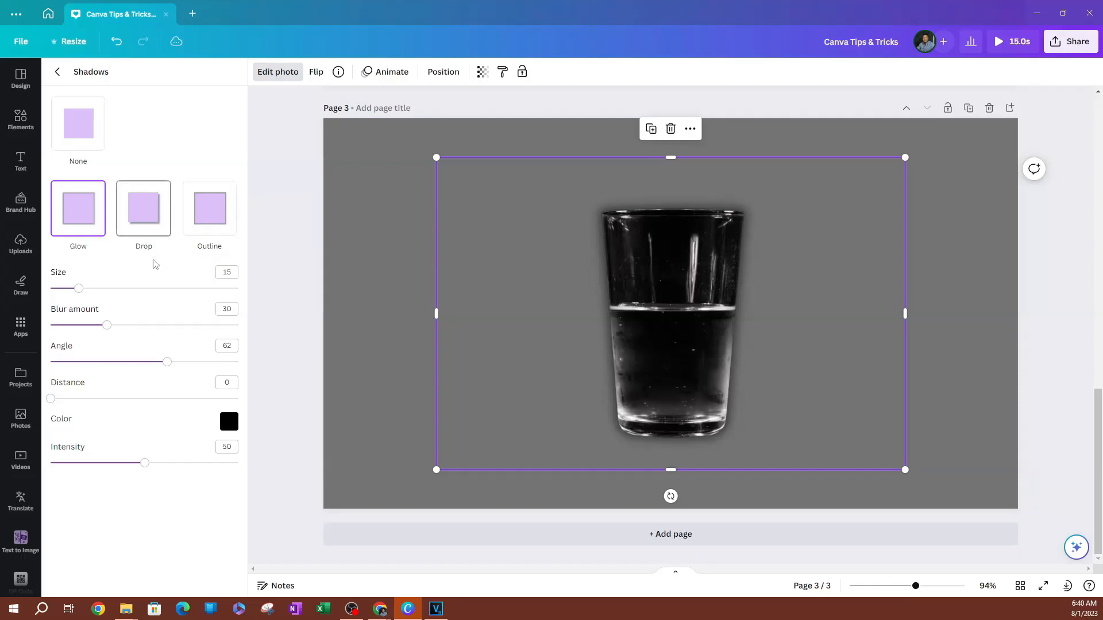
click(141, 216)
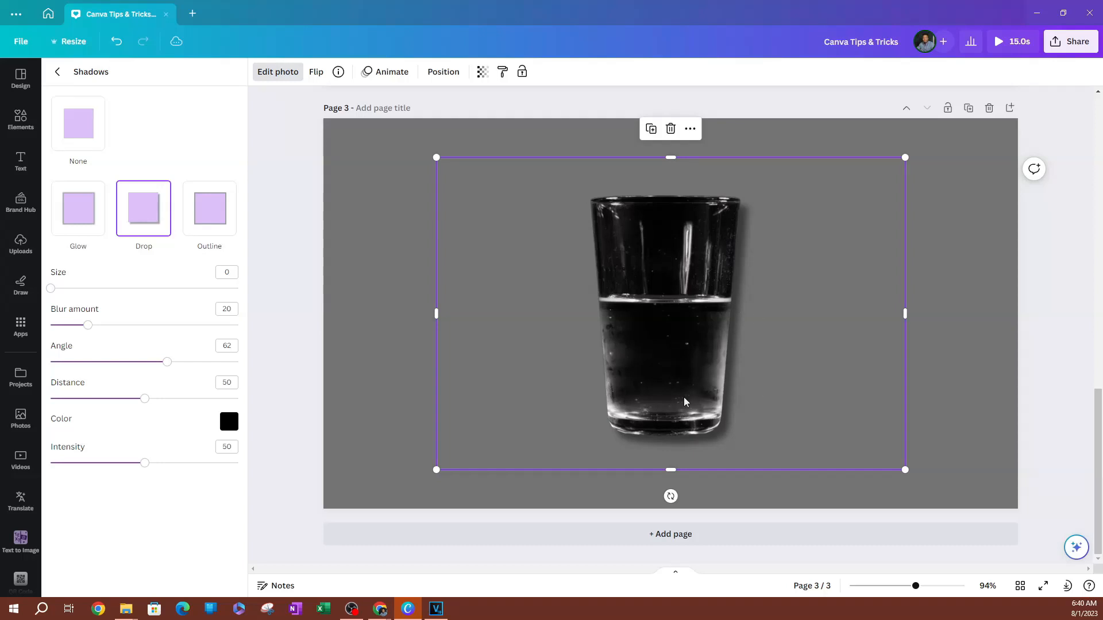
click(209, 210)
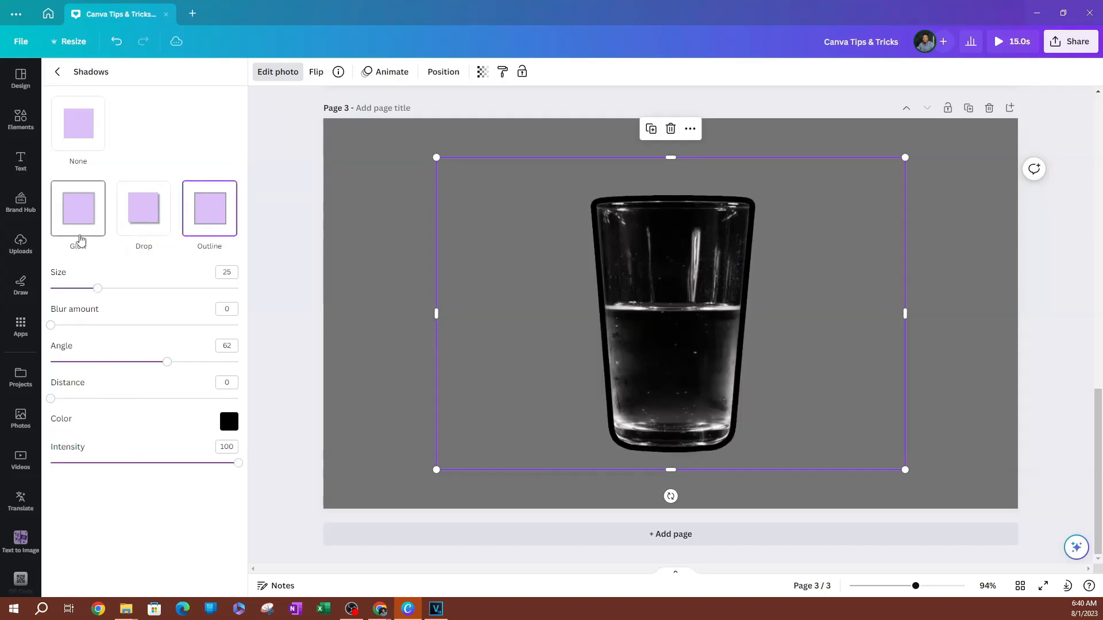
click(81, 240)
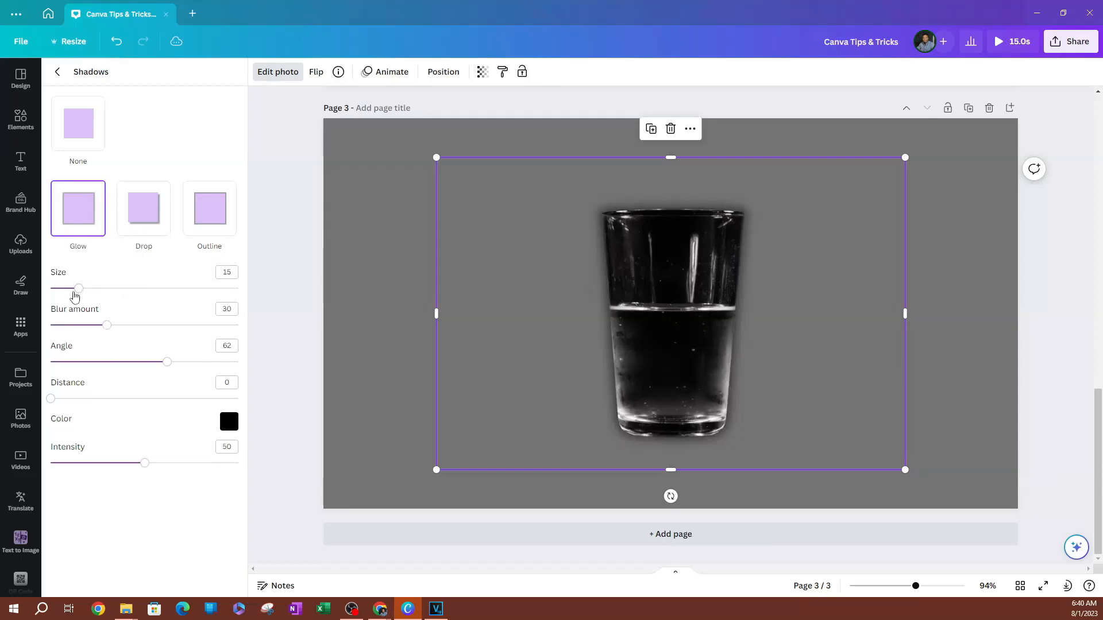
Set the glass photo's Glow shadow to size 35 and blur amount 32 after trying size 100 and blur 0
drag(79, 289, 276, 337)
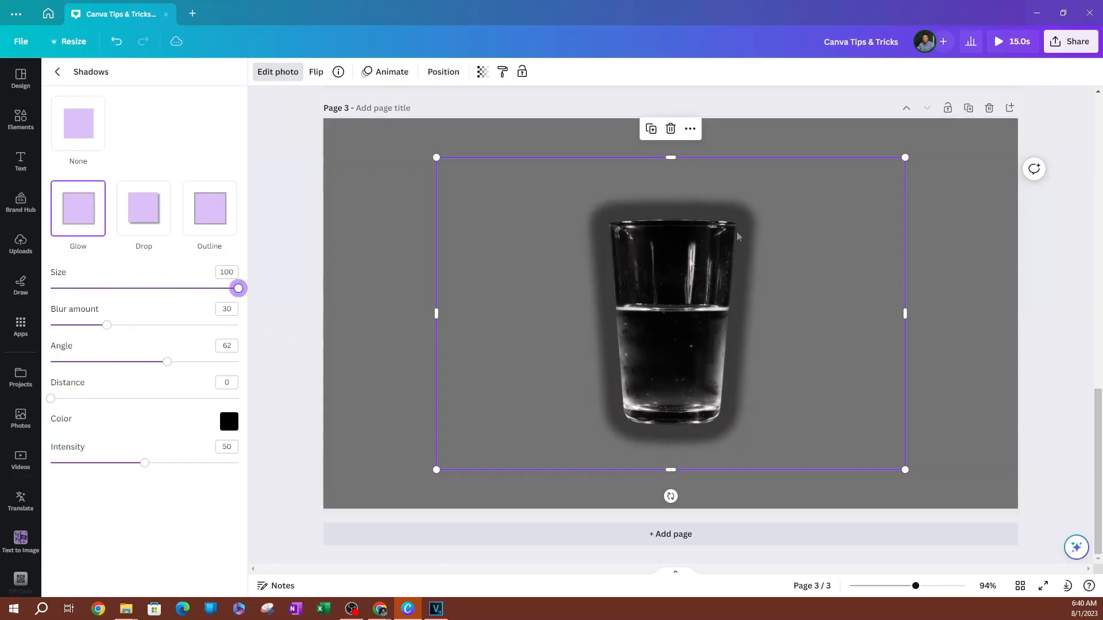
drag(238, 288, 118, 326)
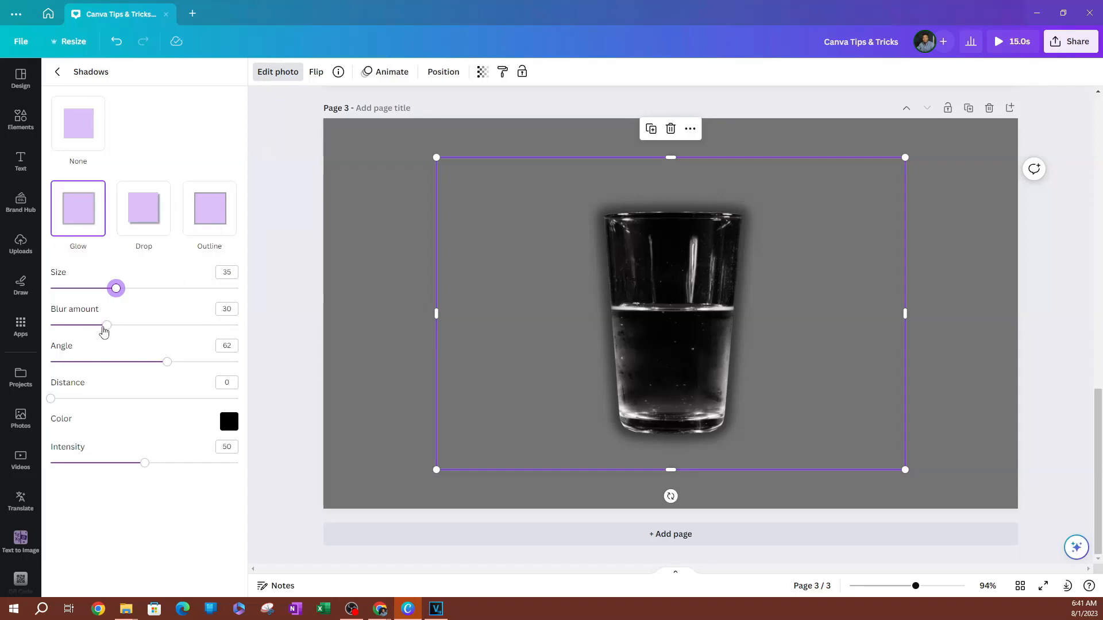
drag(107, 325, 50, 325)
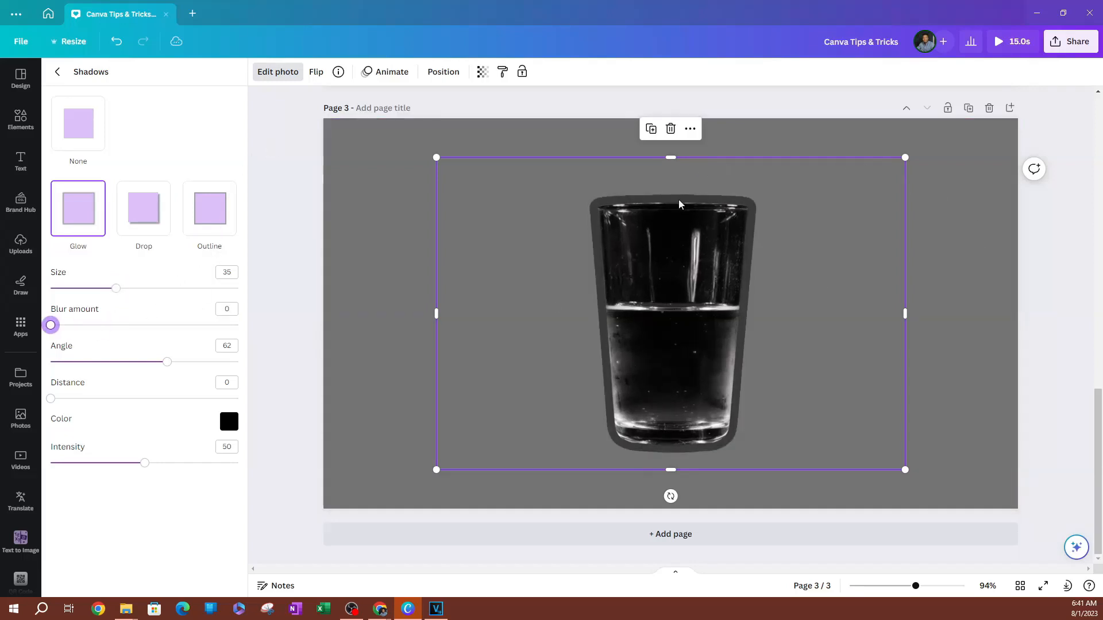
drag(51, 325, 112, 328)
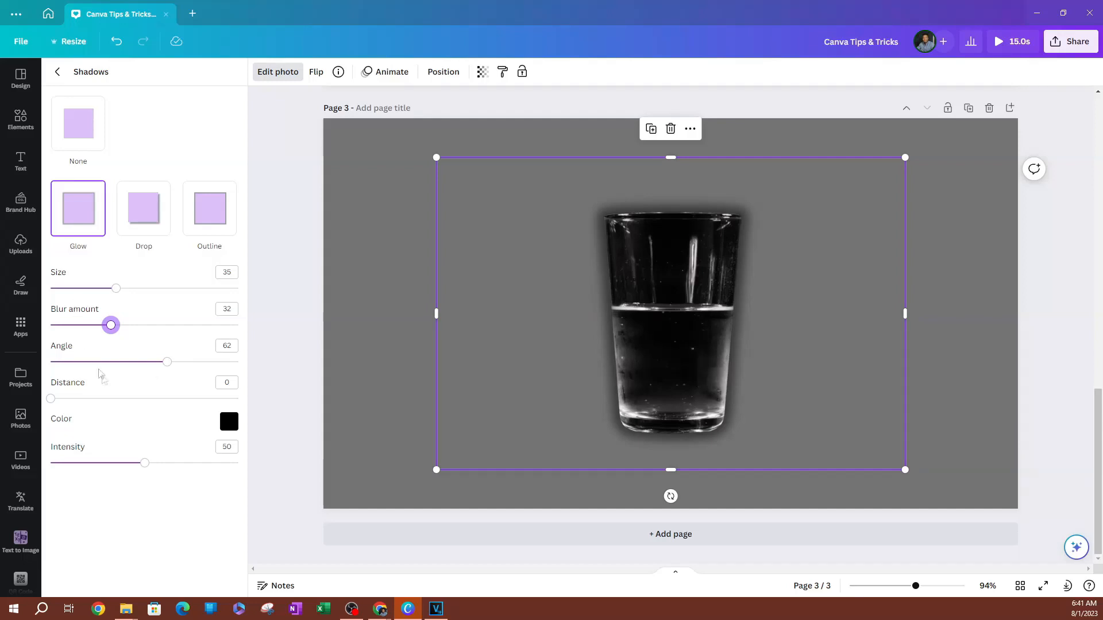
Try a smaller Glow shadow angle, set it back to 62, and test the distance, ending at 0
drag(169, 368, 141, 361)
click(235, 348)
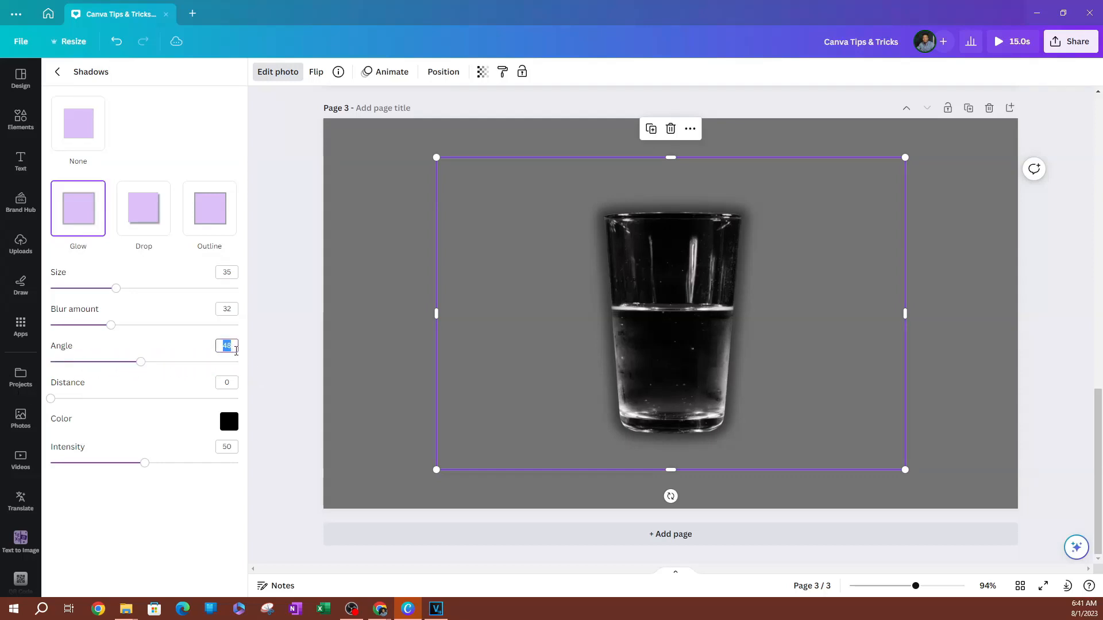
text(62)
key(Return)
drag(51, 399, 15, 413)
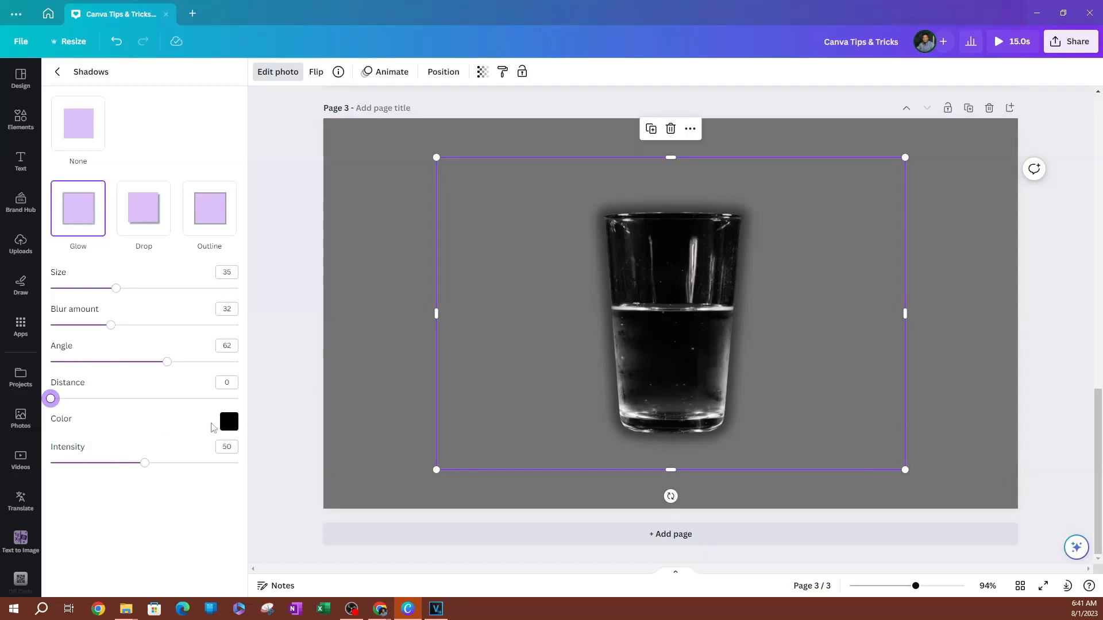
Try red #FF0000 as the Glow shadow colour, return it to black, and set the intensity to 73
click(229, 421)
drag(333, 484, 508, 430)
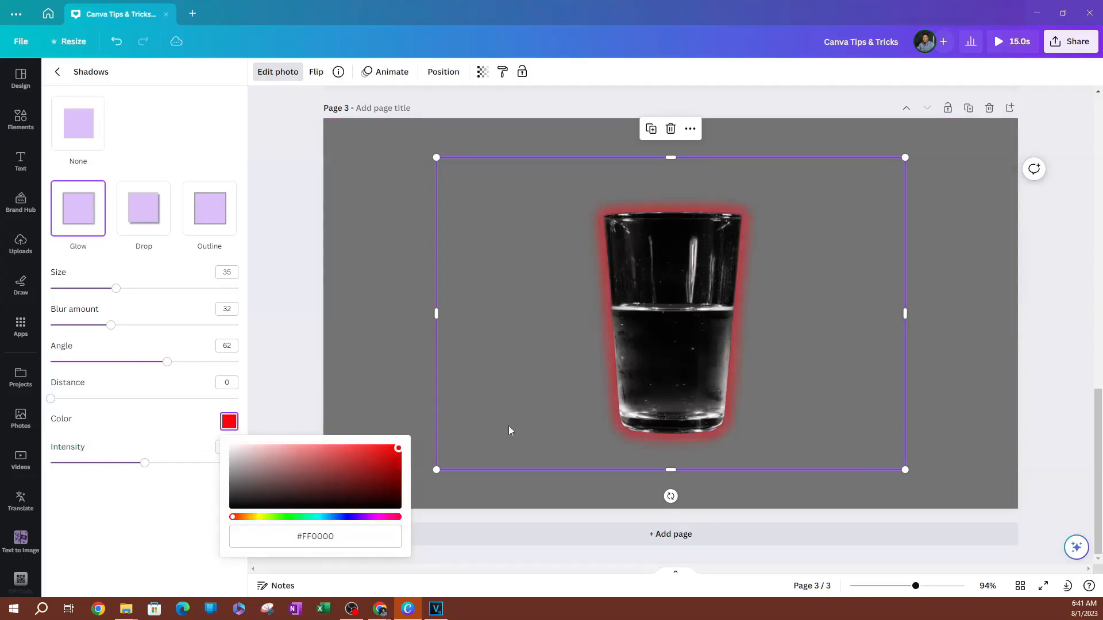
drag(276, 485, 169, 553)
click(136, 521)
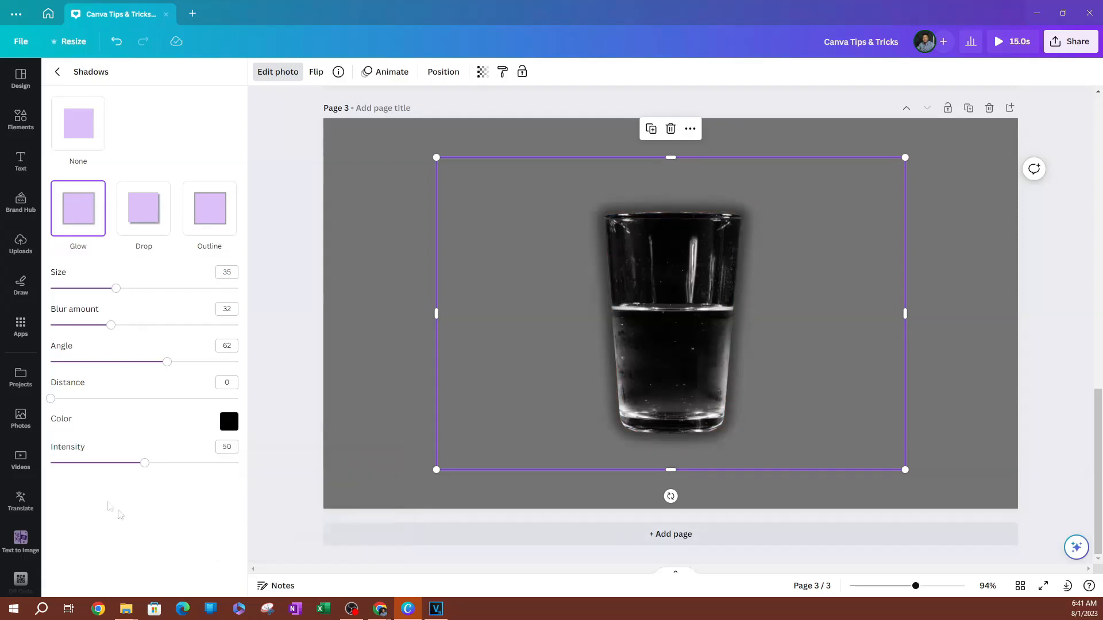
drag(147, 470, 188, 490)
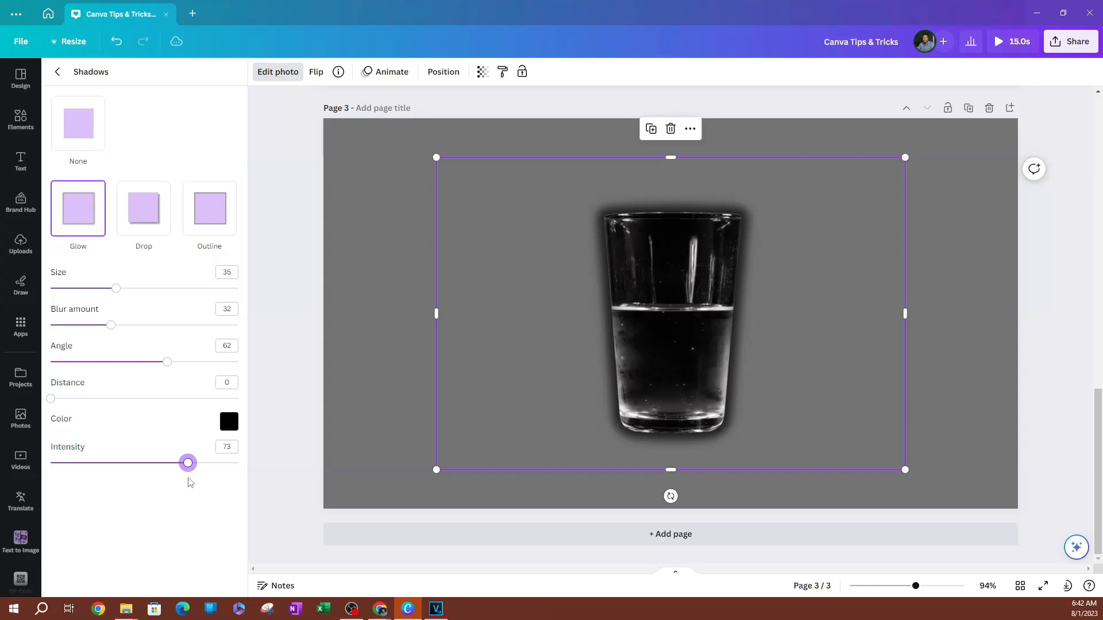
Try the Drop shadow on the glass photo with distance 43 and angle 54, and switch back to Glow
click(148, 230)
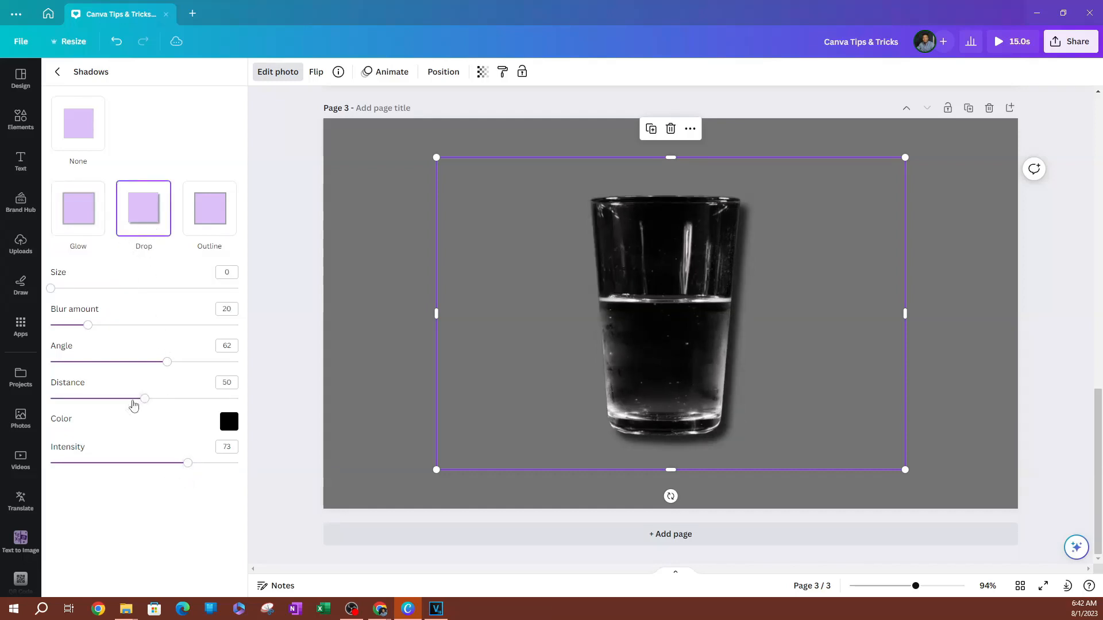
drag(144, 398, 134, 419)
mouse_move(164, 366)
mouse_down()
mouse_move(46, 363)
mouse_move(246, 364)
mouse_move(152, 361)
mouse_up()
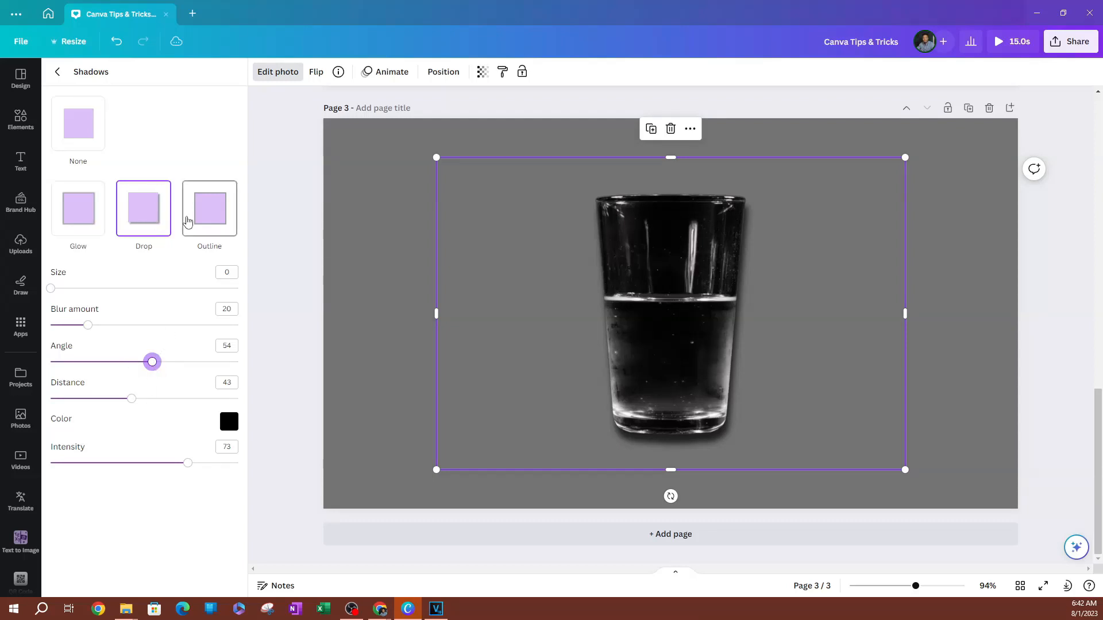
click(86, 229)
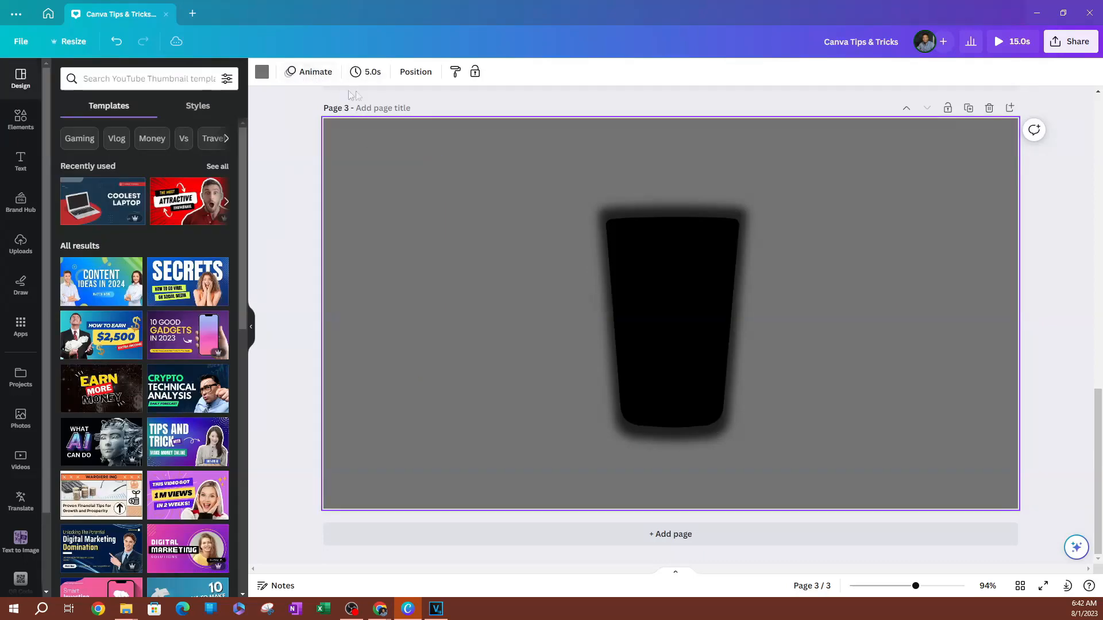
Set page 3's background to the off-white second colour of The Deep Blue palette, undoing and redoing the change
click(261, 73)
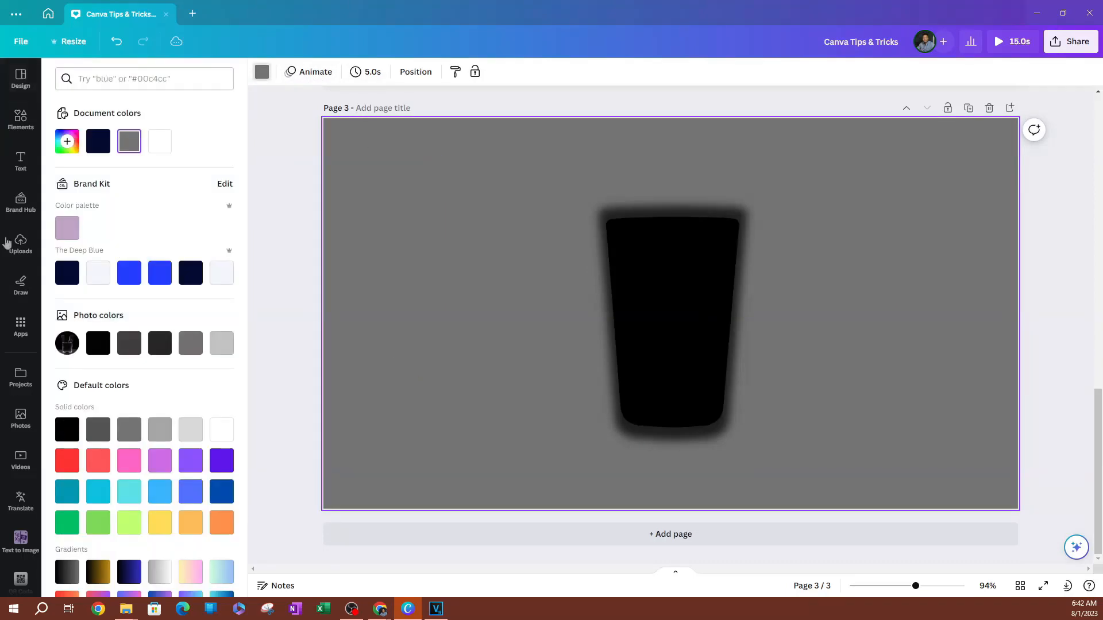
click(99, 273)
click(646, 345)
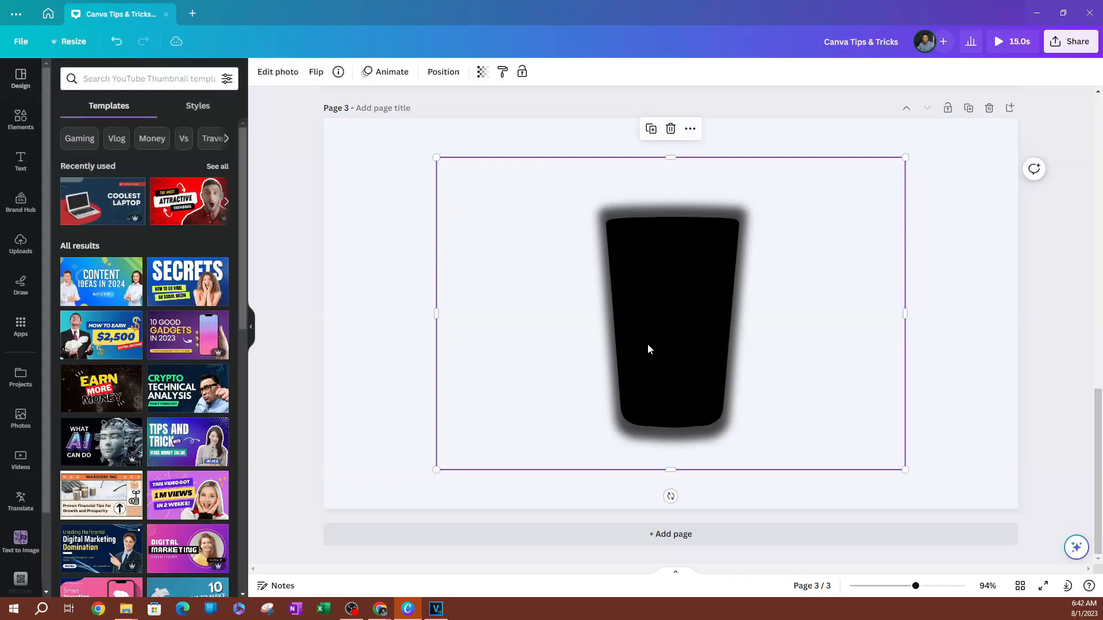
key(ctrl+z)
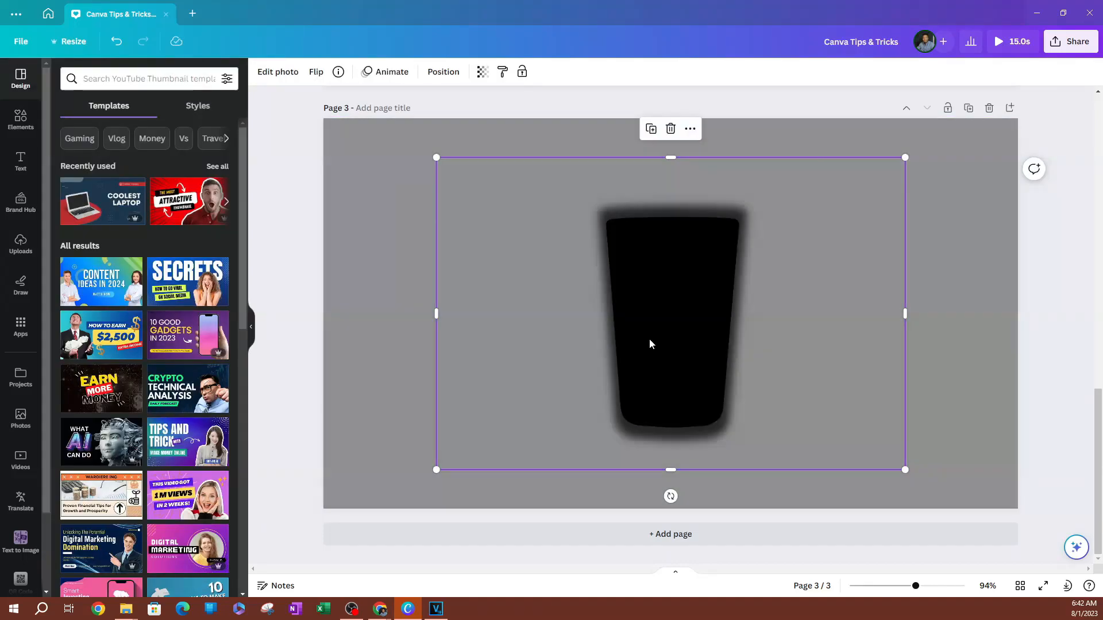
key(ctrl+y)
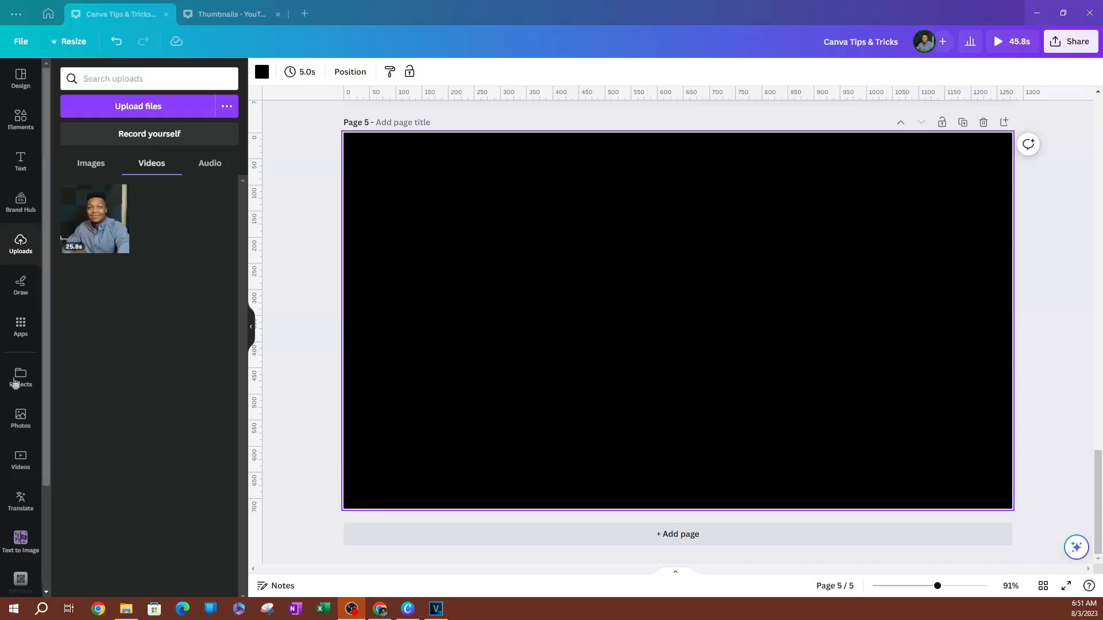
Search the Canva apps for Google Photos and open the app's description page
click(20, 327)
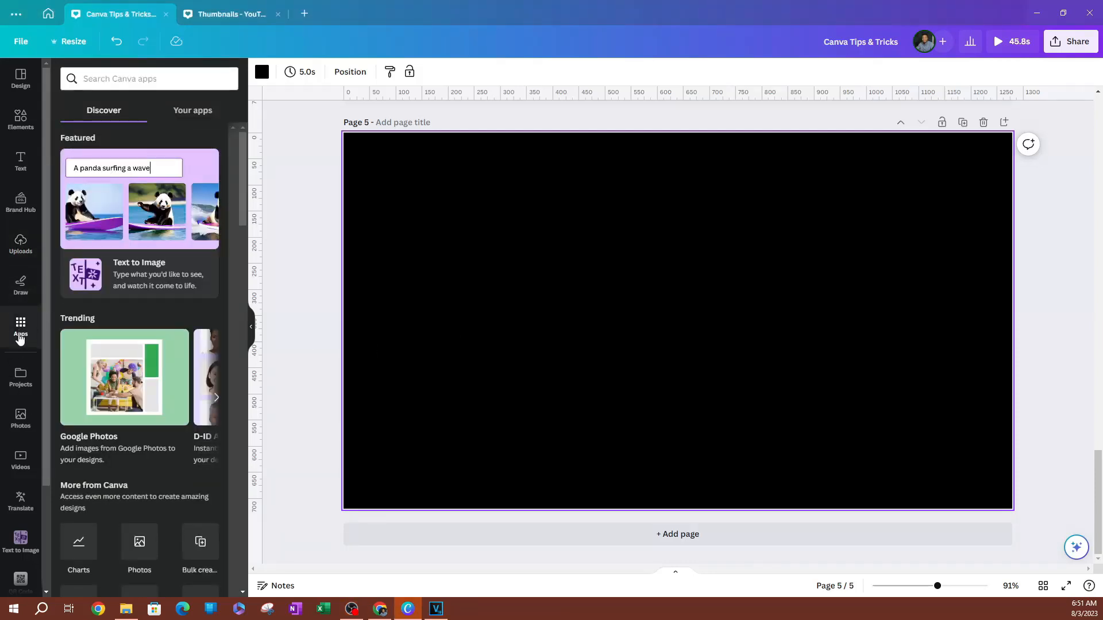
click(126, 74)
text(GOOGLE PH)
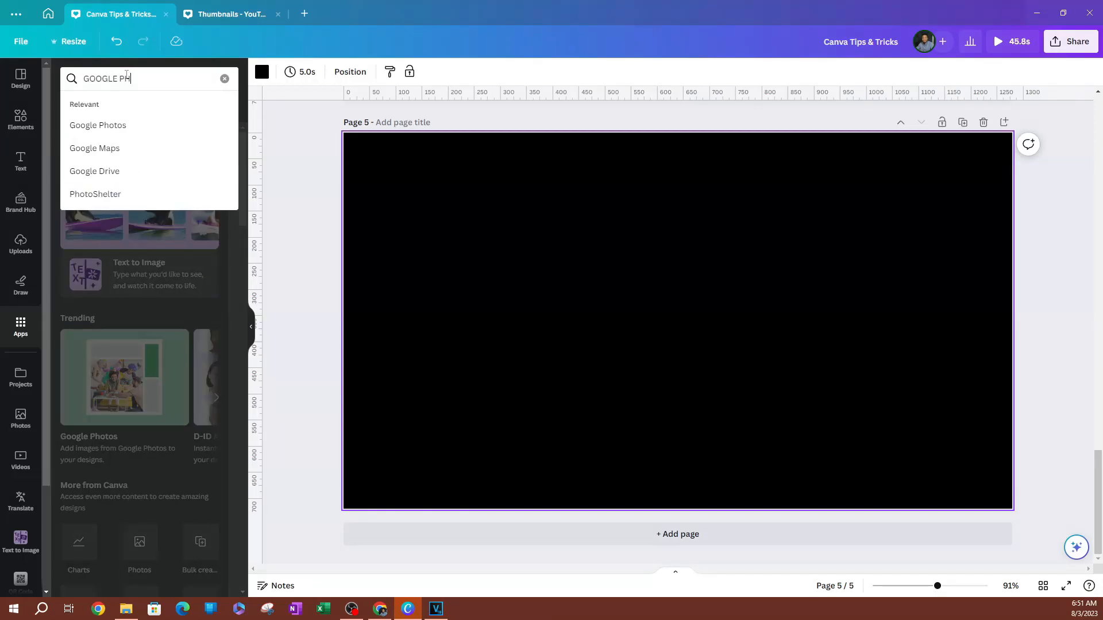
click(123, 125)
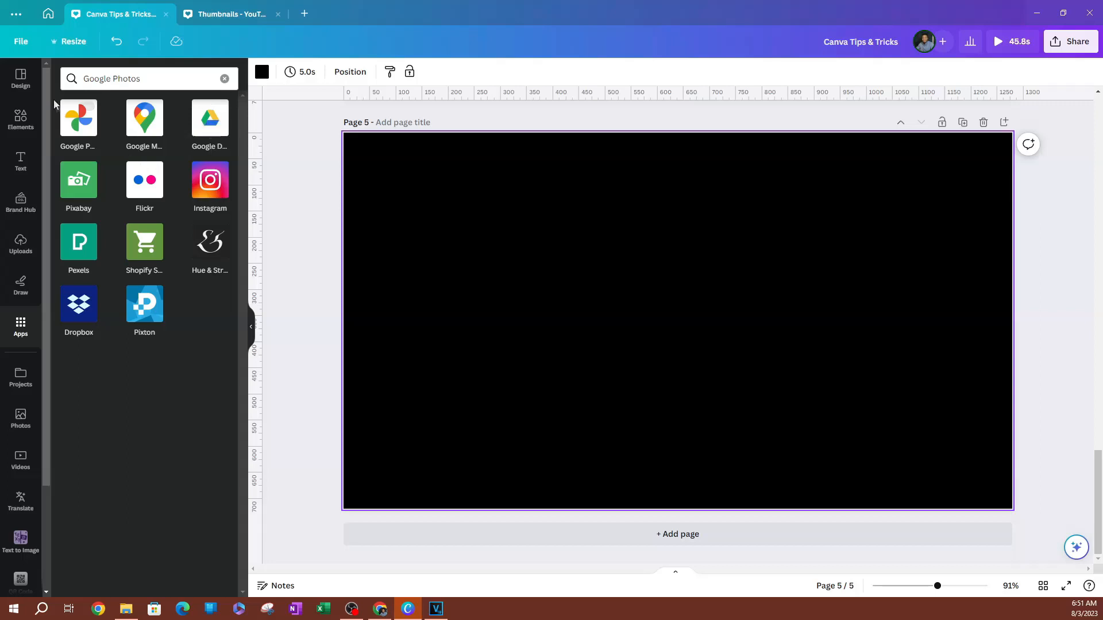
click(84, 128)
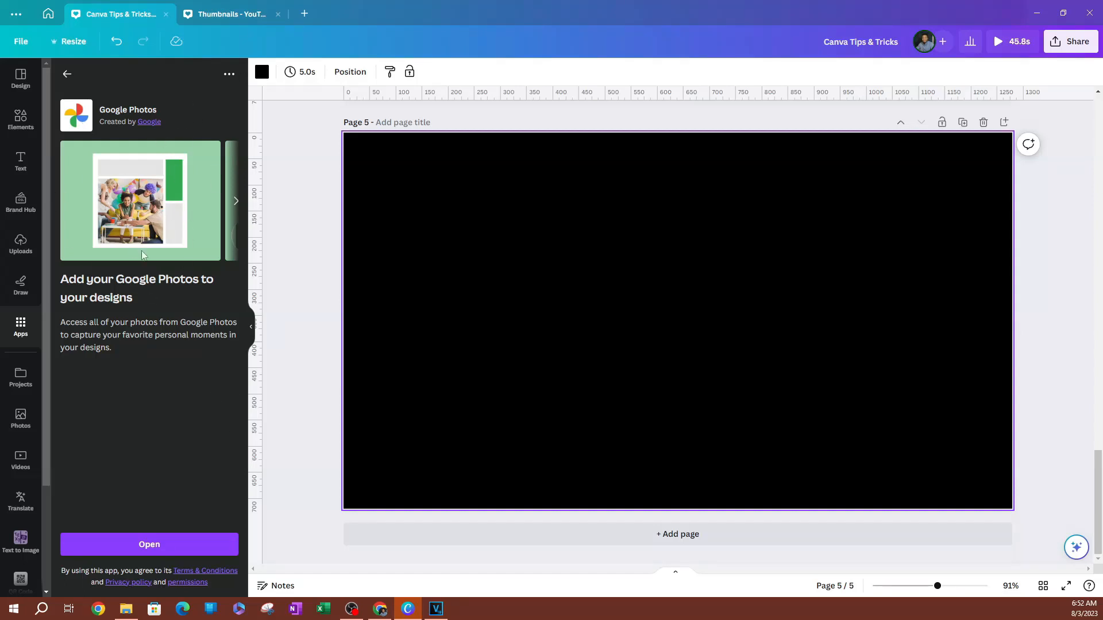
Look through the Google Photos preview images, open the app, and browse its contents
click(237, 206)
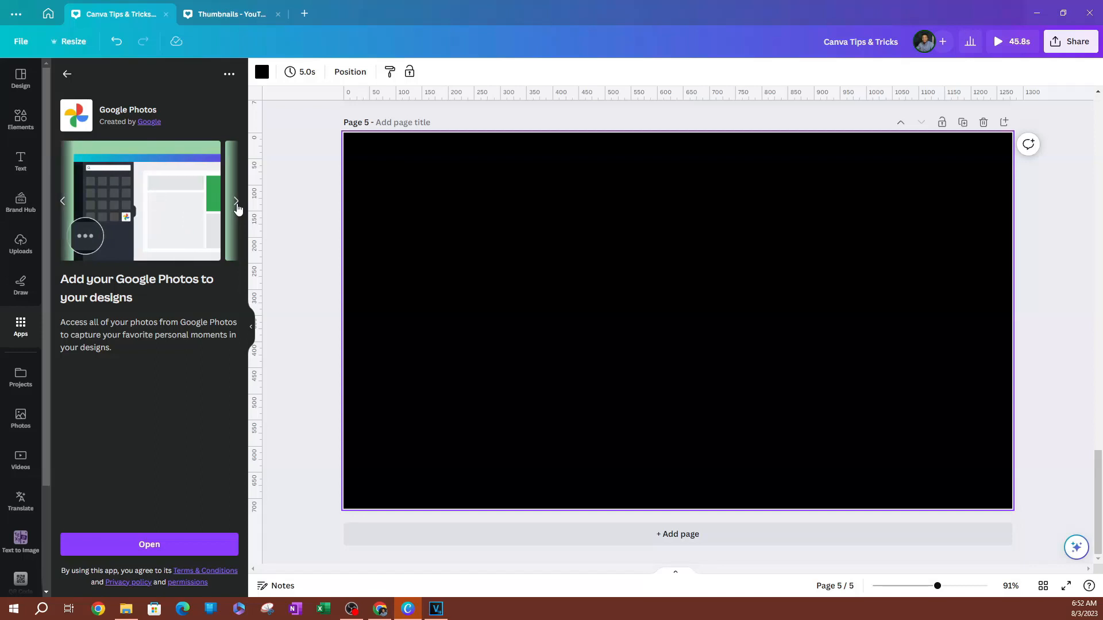
click(236, 204)
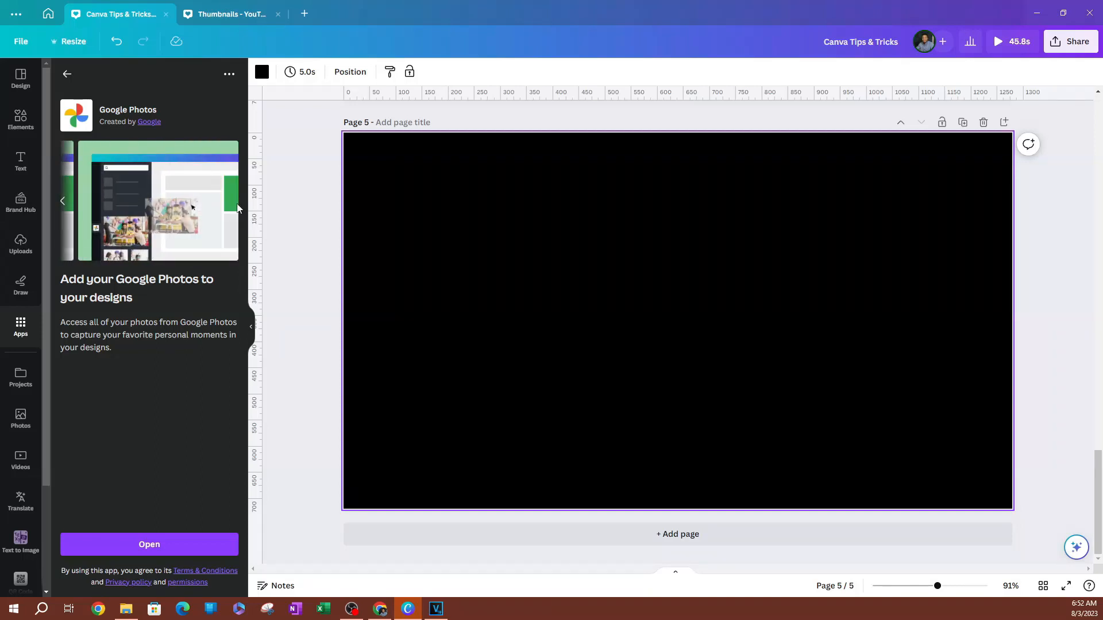
click(110, 545)
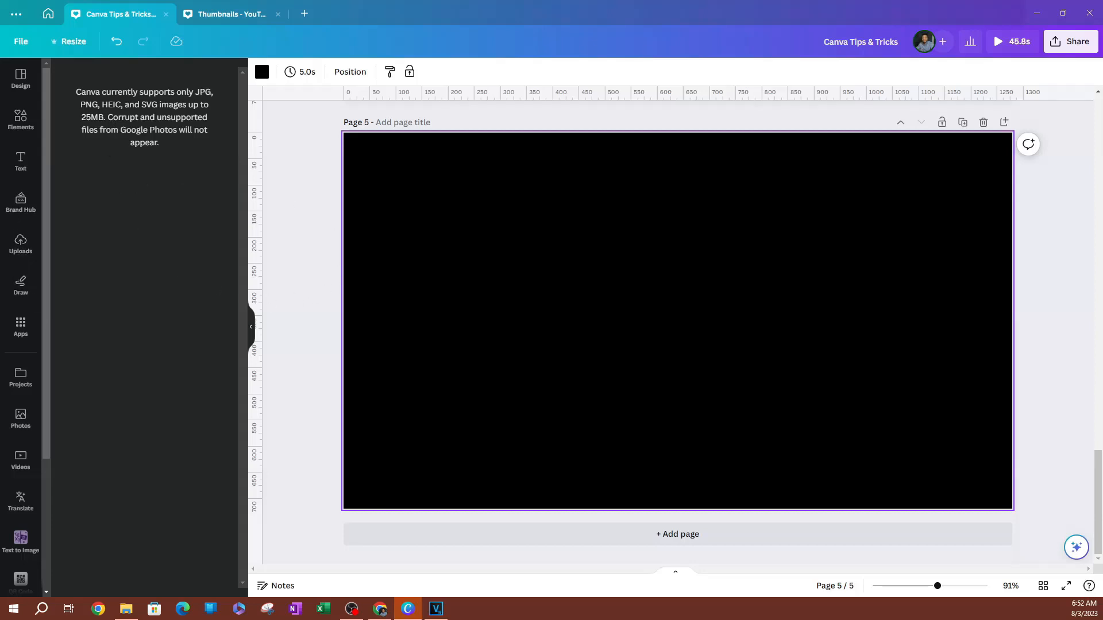
scroll(25, 401, down, 3)
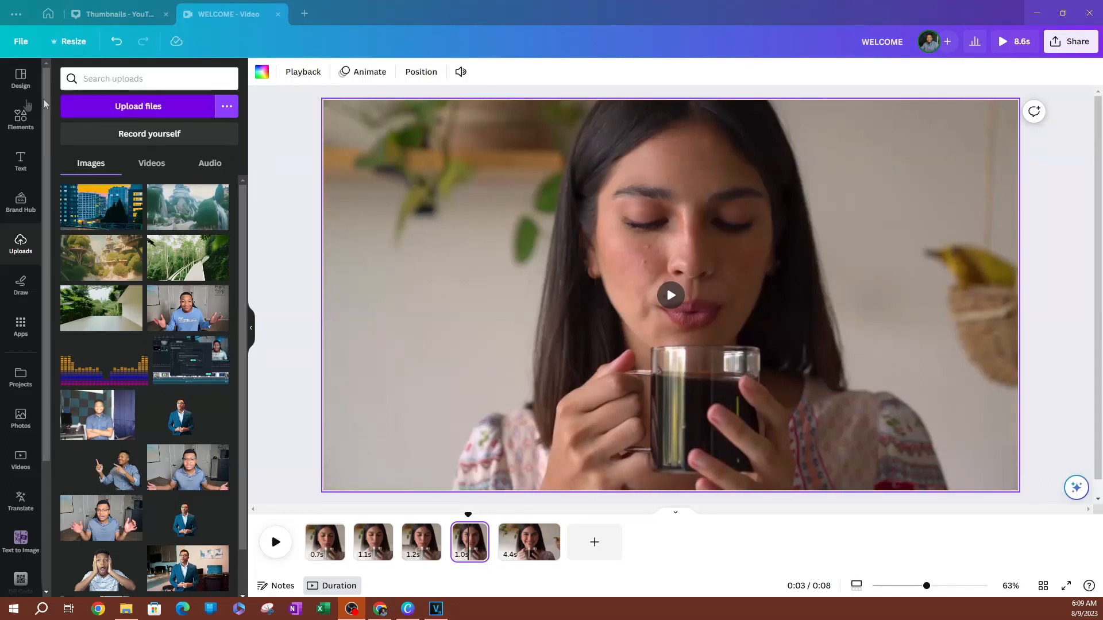
Add a Flow transition between the fourth and fifth clips of the WELCOME video with a duration of 0.53 seconds
click(21, 77)
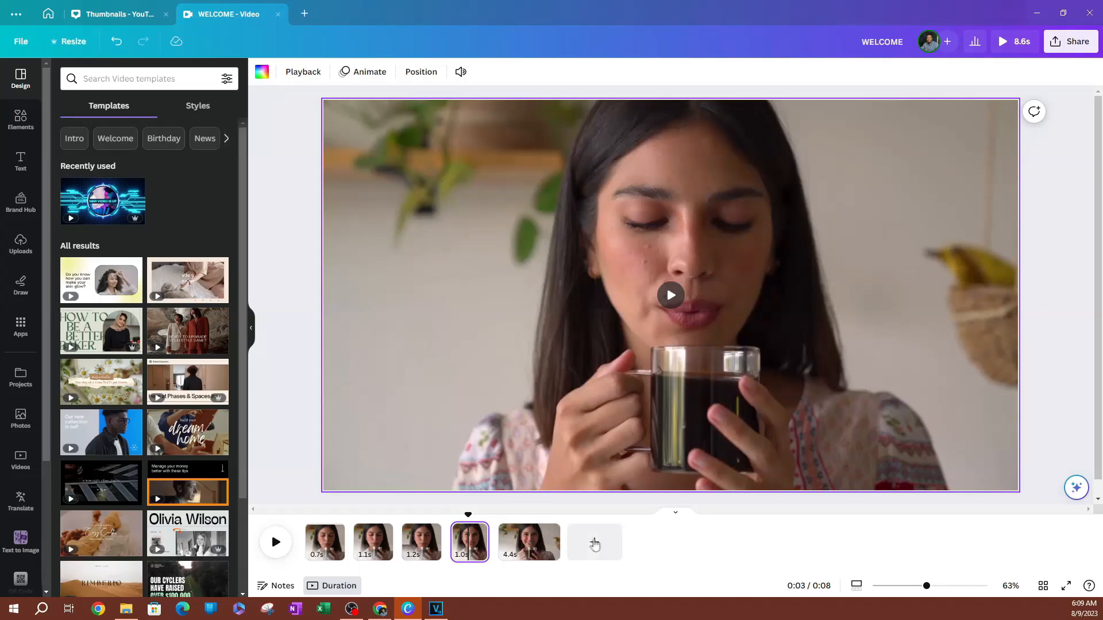
mouse_move(506, 543)
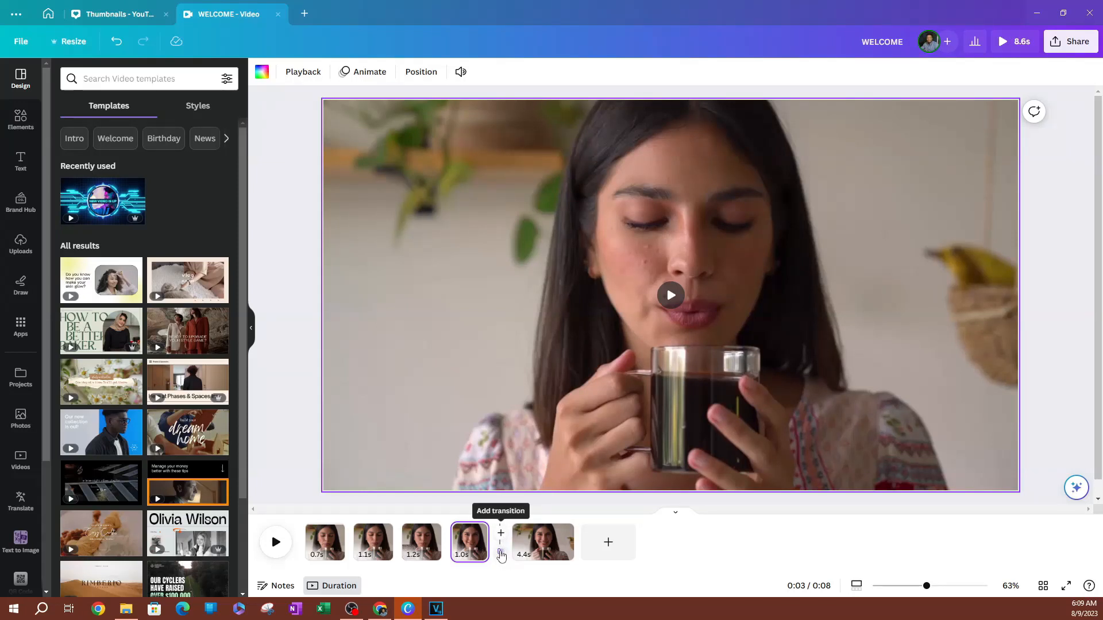
click(501, 553)
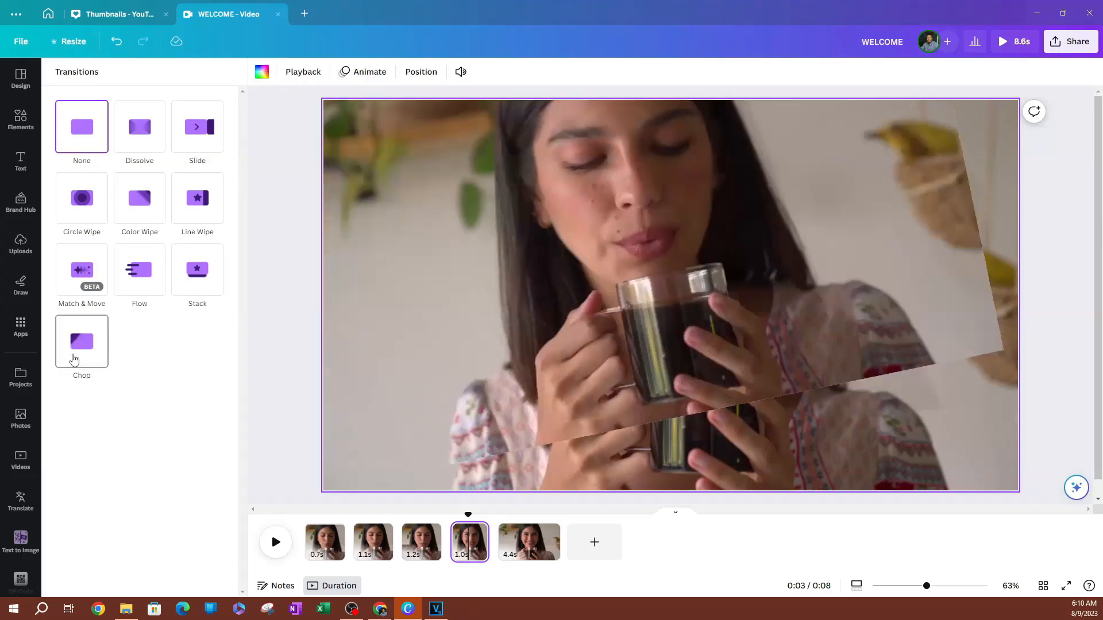
click(144, 284)
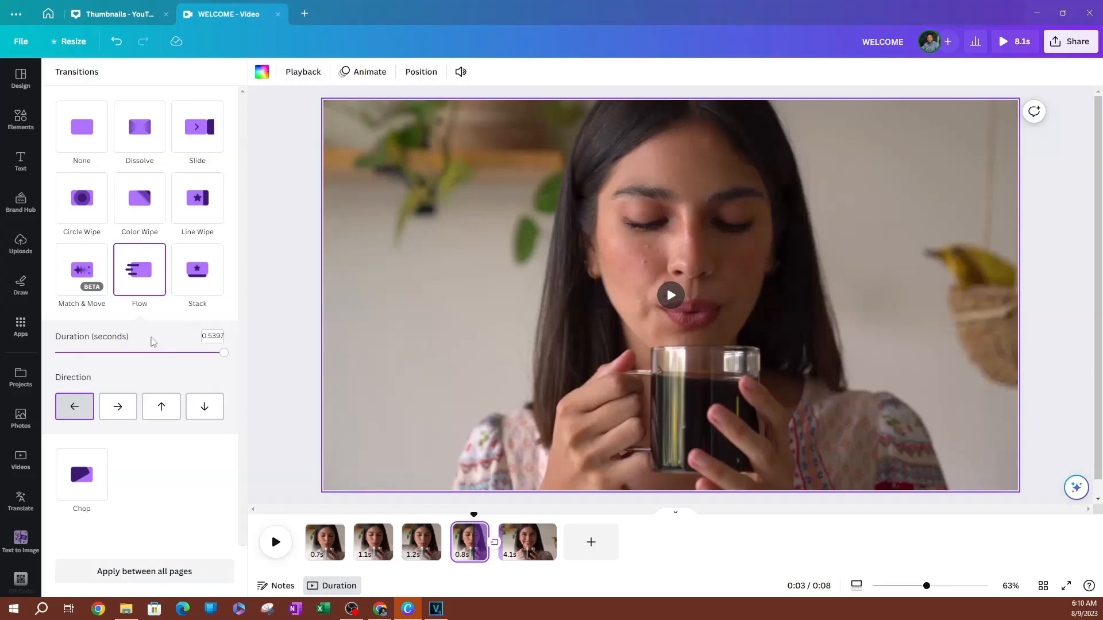
mouse_move(223, 357)
mouse_down()
mouse_move(239, 365)
mouse_move(122, 371)
mouse_move(239, 369)
mouse_up()
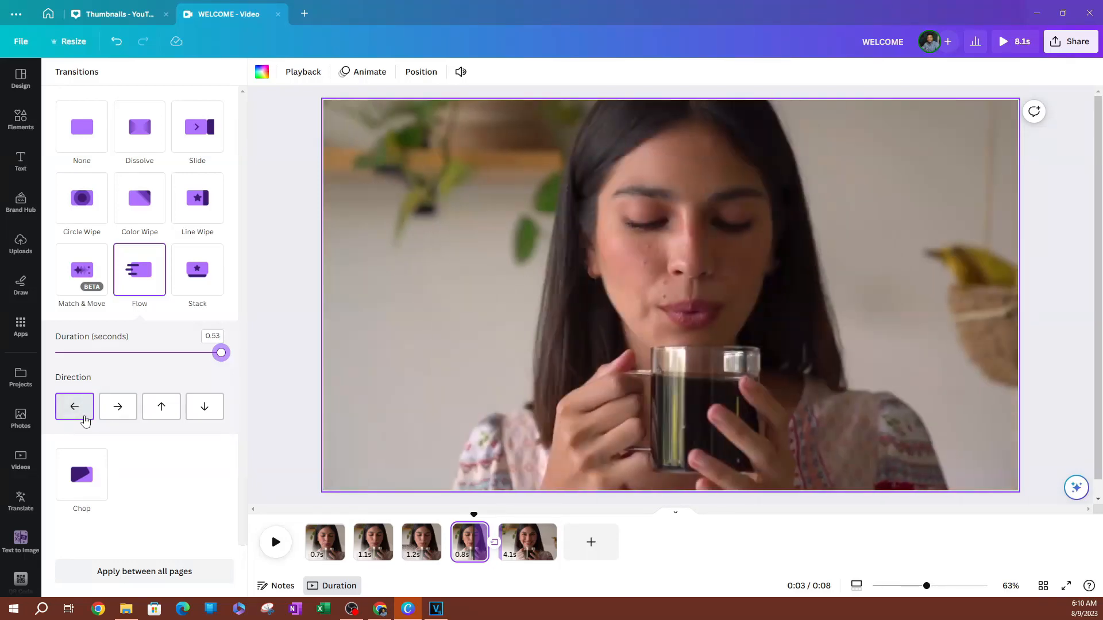
Compare the rightward, upward and downward directions of the Flow transition, ending on downward
click(123, 412)
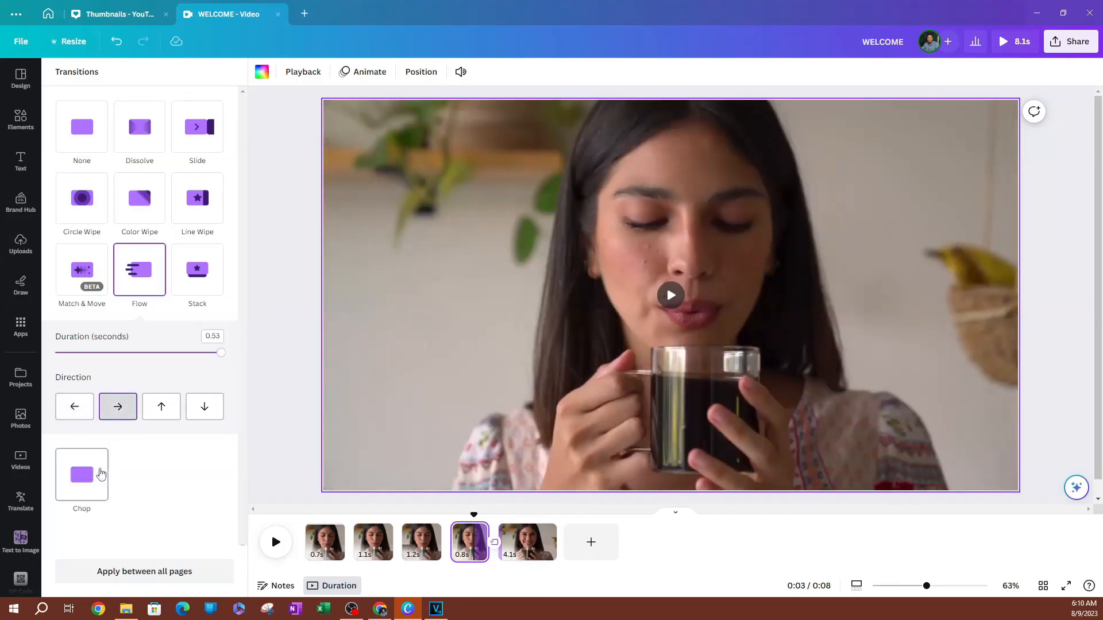
click(164, 411)
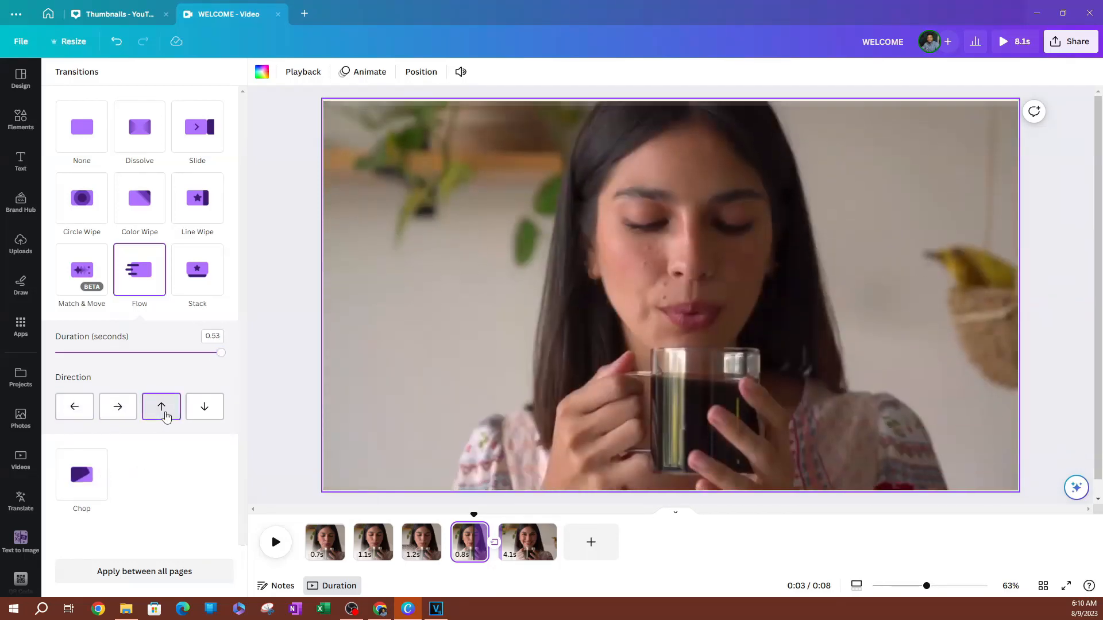
click(197, 409)
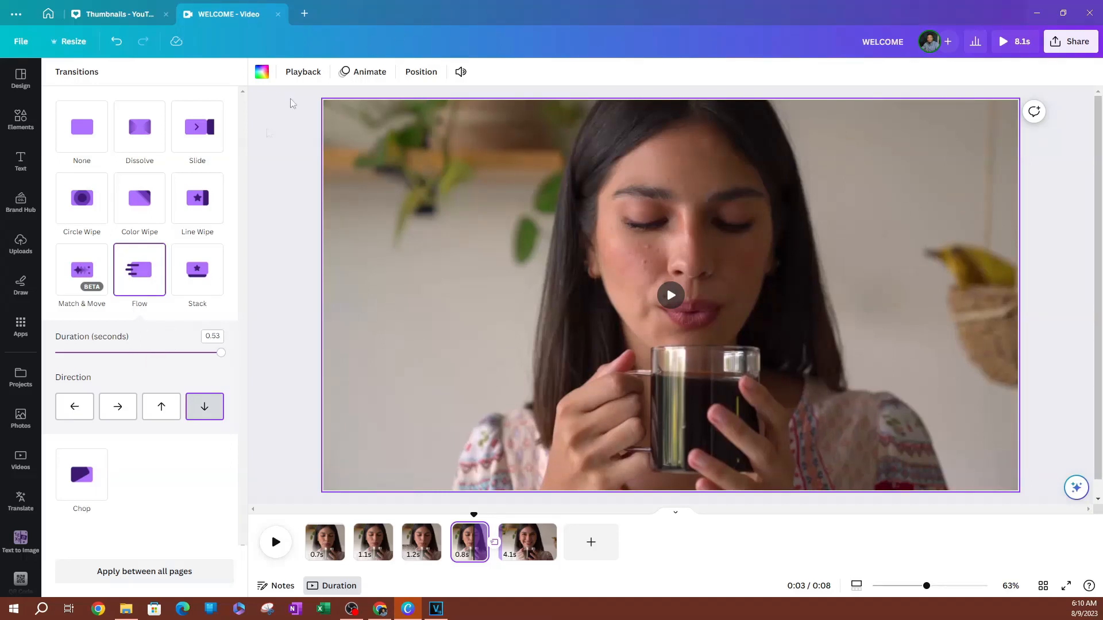
Apply the Chop transition between the fourth and fifth clips, after trying Line Wipe, Flow and Stack
click(207, 209)
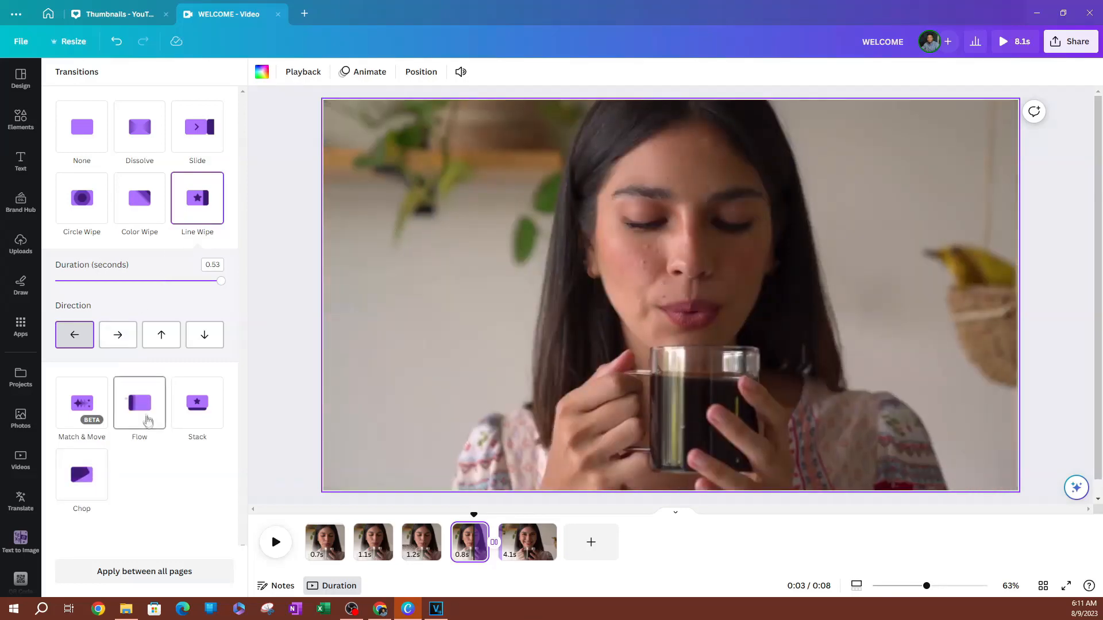
click(148, 423)
click(193, 270)
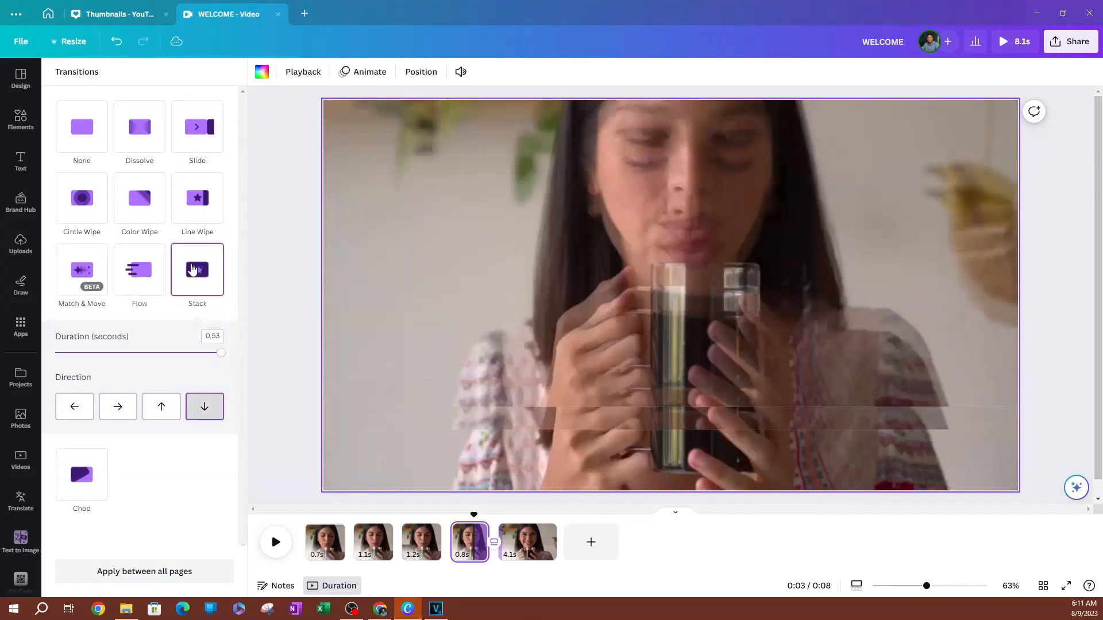
click(88, 493)
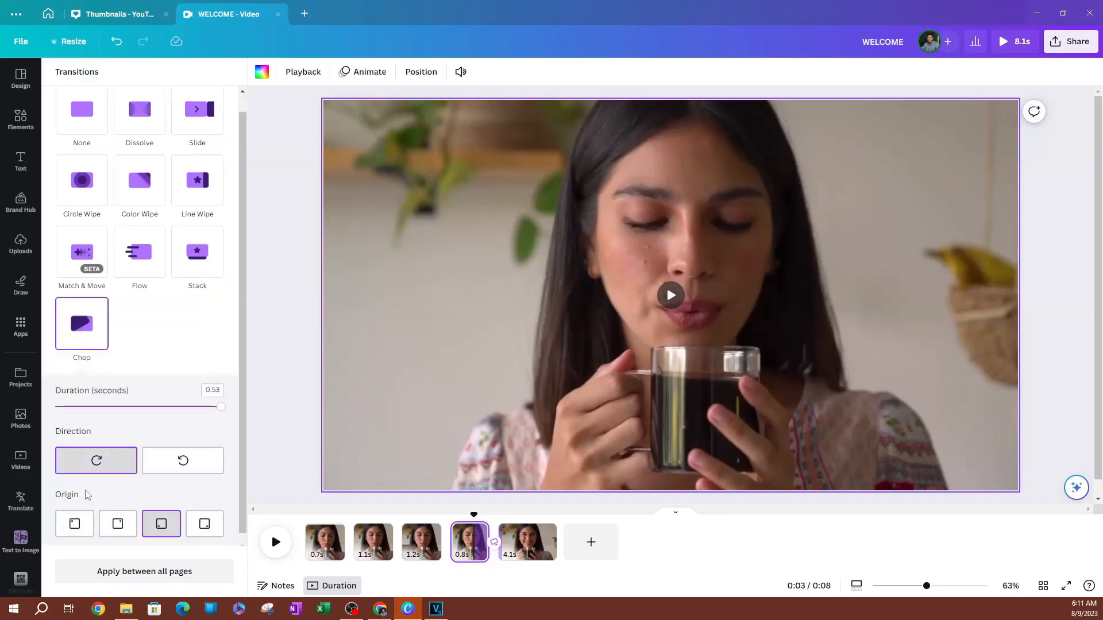
Try the upper-right and lower-right origins for the clockwise Chop transition between the fourth and fifth clips
scroll(123, 394, down, 1)
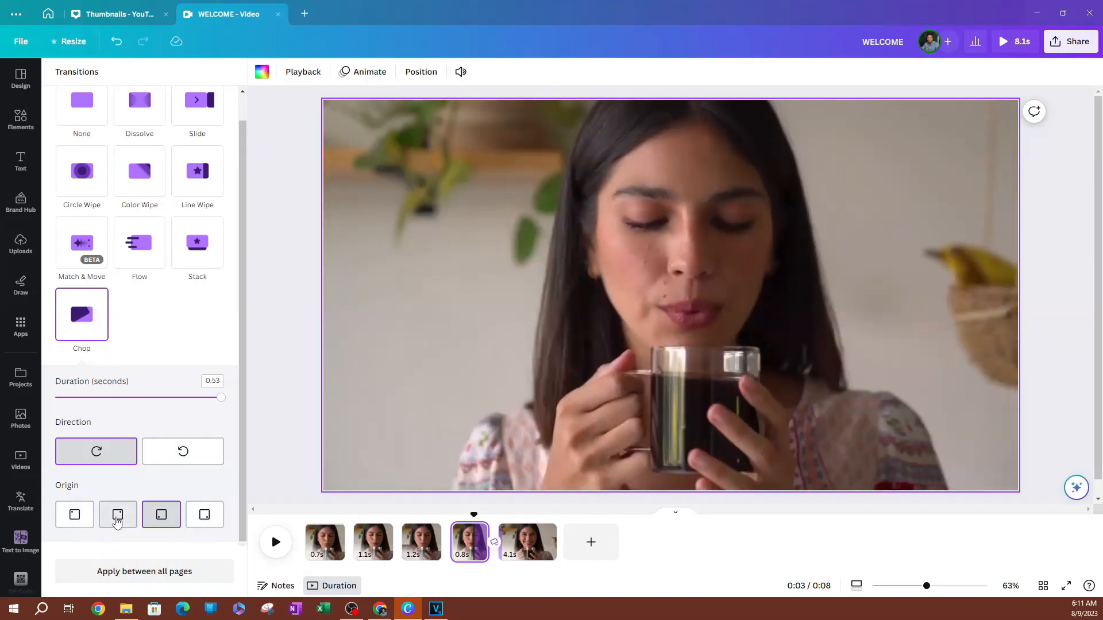
click(117, 520)
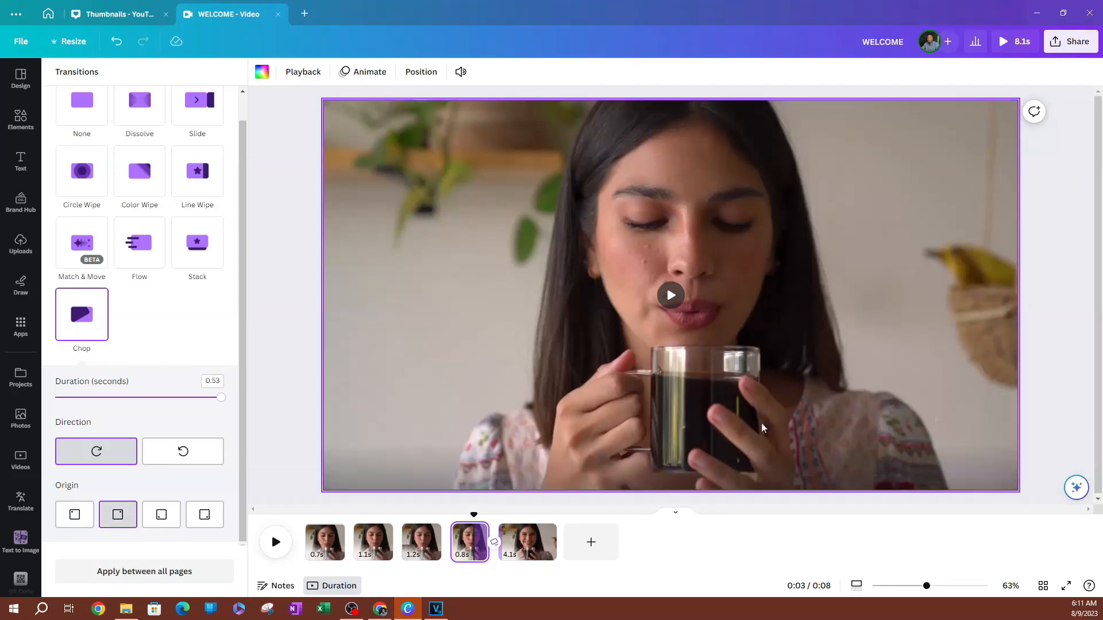
click(217, 527)
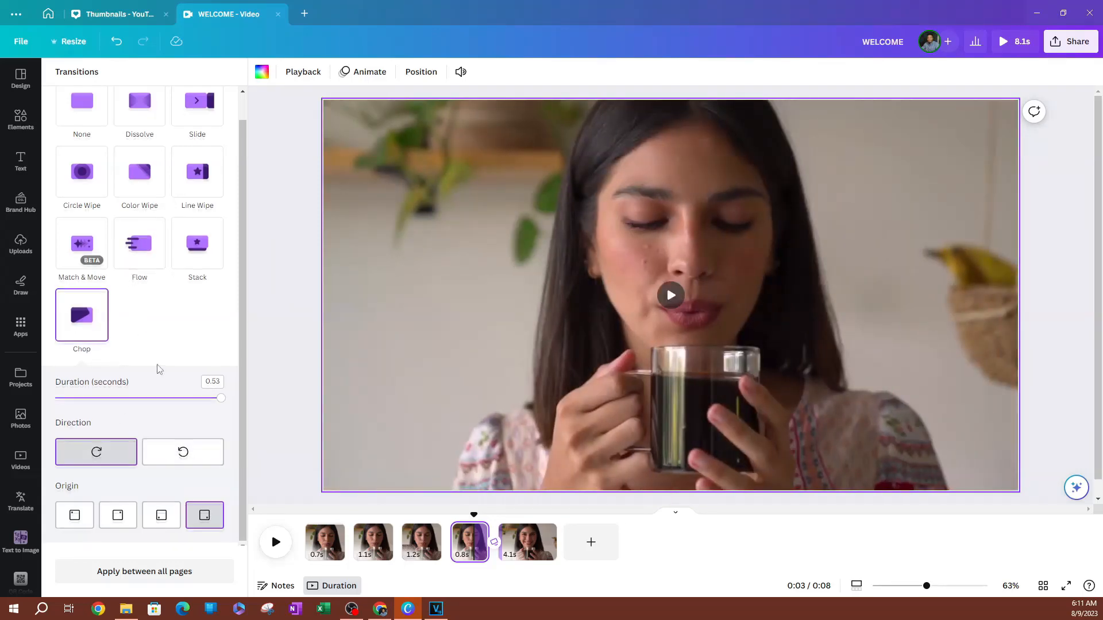
Try the Match & Move transition between the fourth and fifth clips and preview it
scroll(153, 366, up, 1)
click(90, 284)
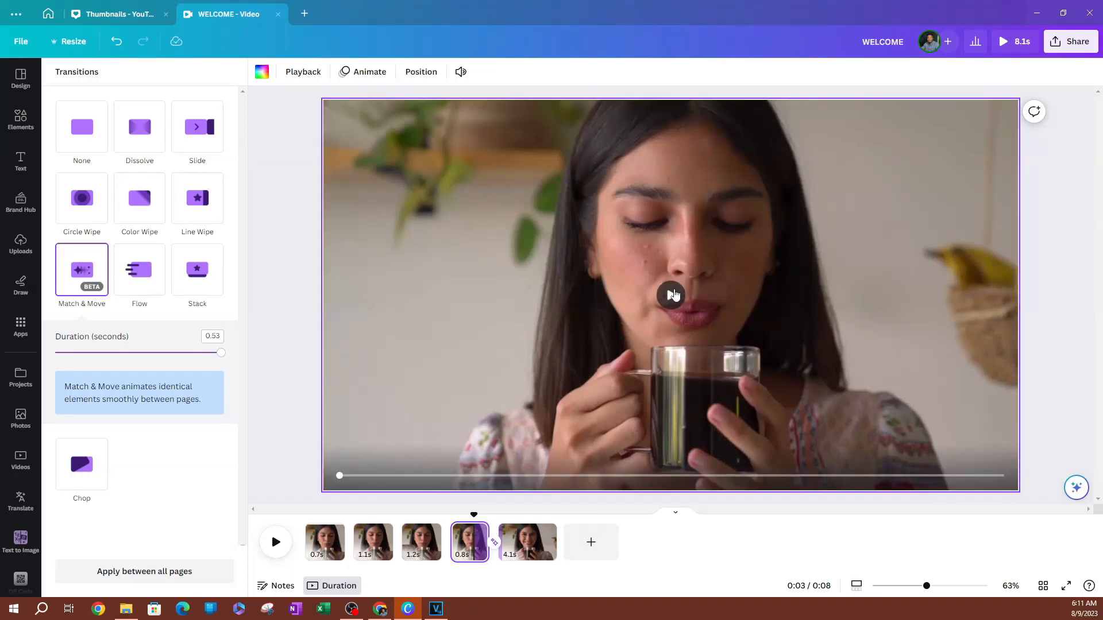
click(671, 294)
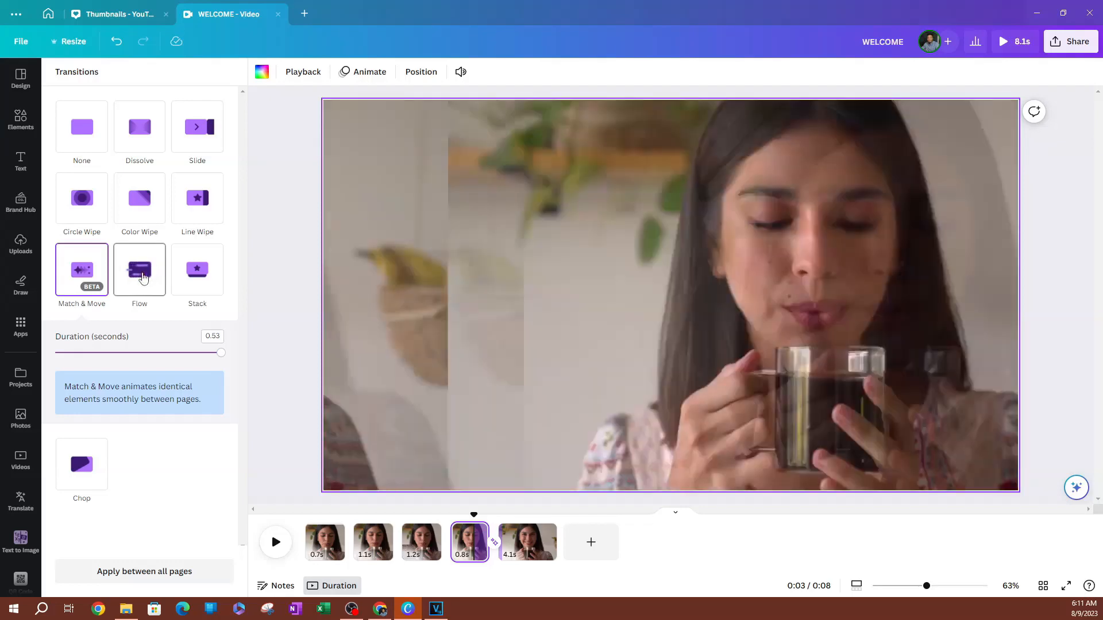
Apply the leftward Flow transition with a duration of 0.53 seconds between all pages of the video
click(161, 262)
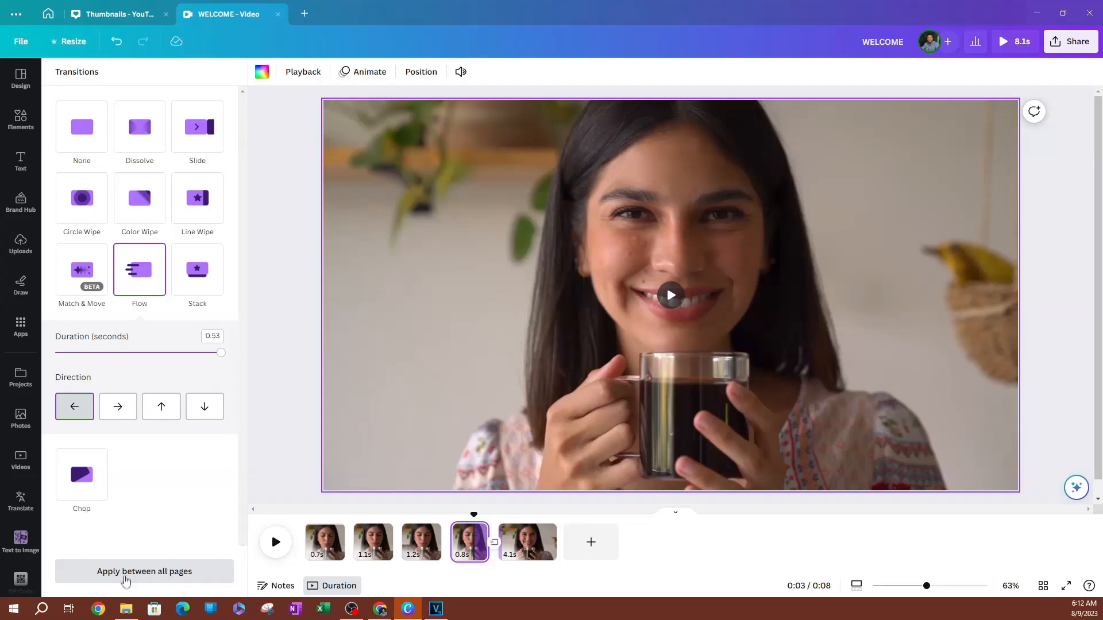
click(130, 579)
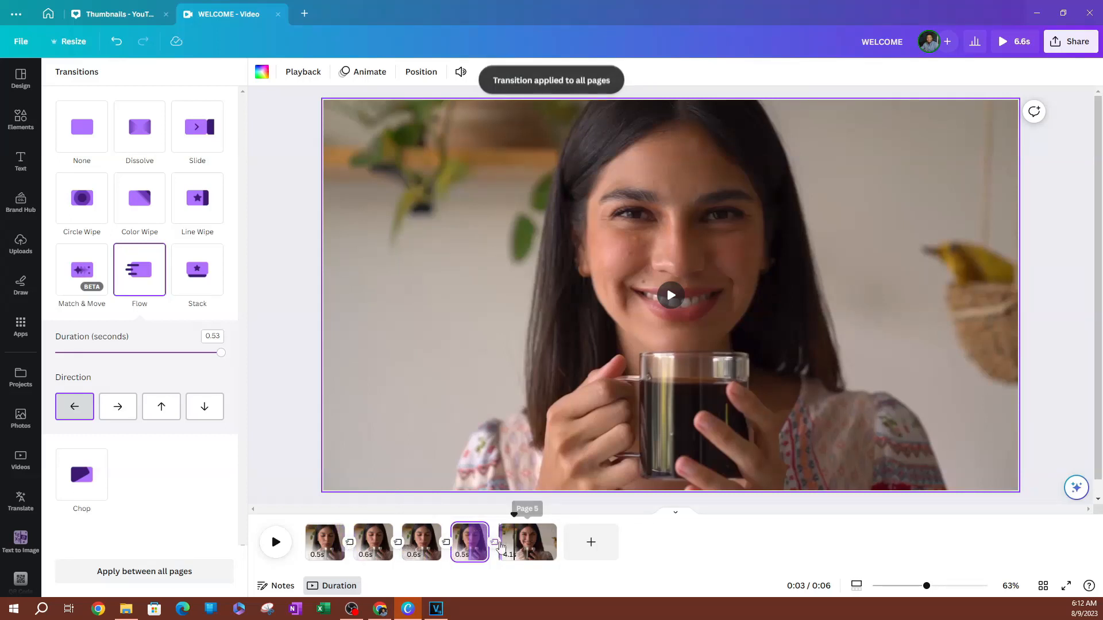
click(447, 547)
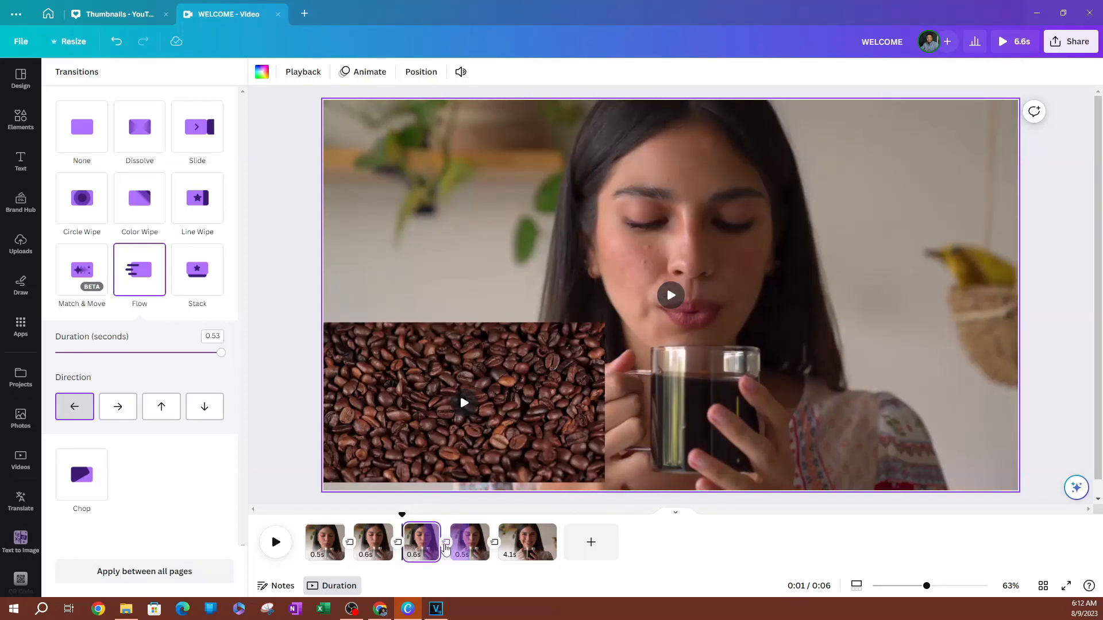
Shorten the Flow transition between the first and second clips to 0.21 seconds, and extend it back to its maximum duration
click(373, 545)
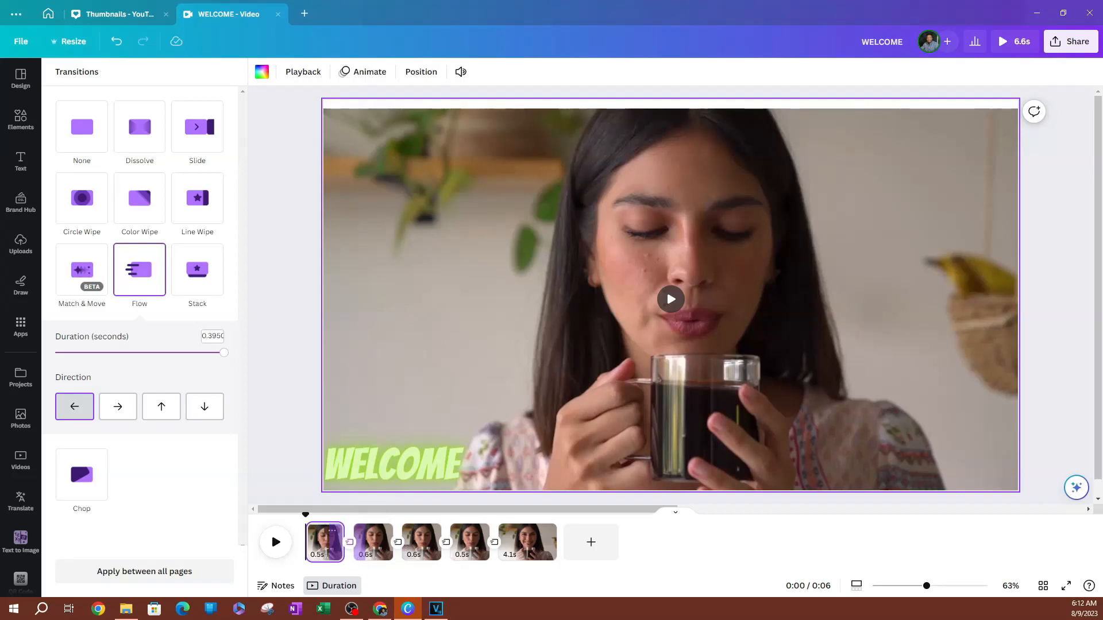
click(328, 547)
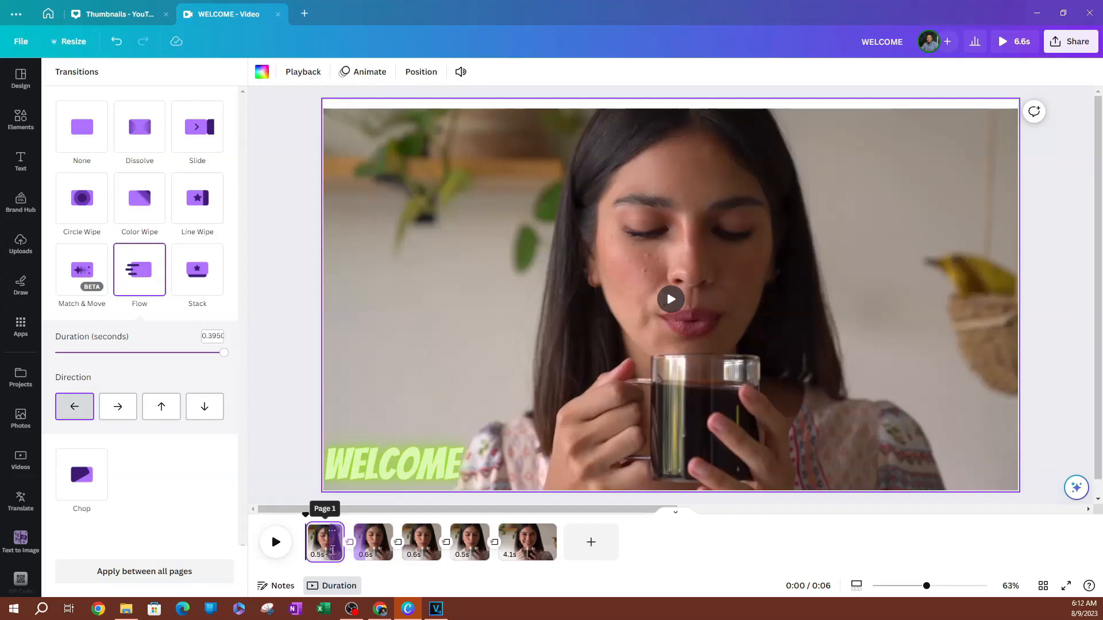
drag(330, 551, 327, 547)
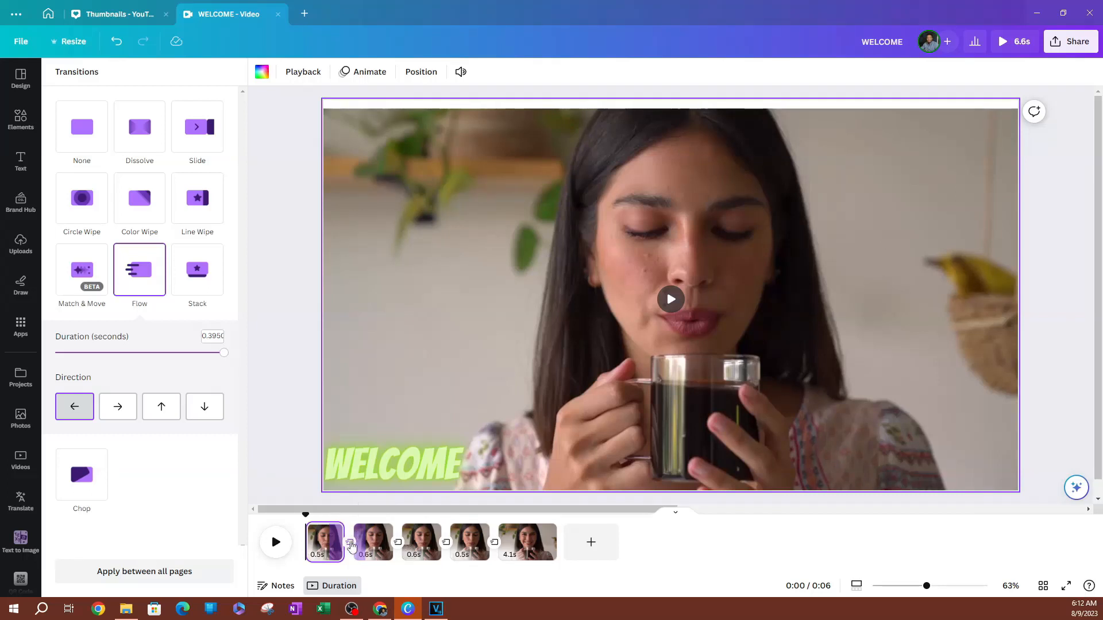
drag(223, 352, 143, 353)
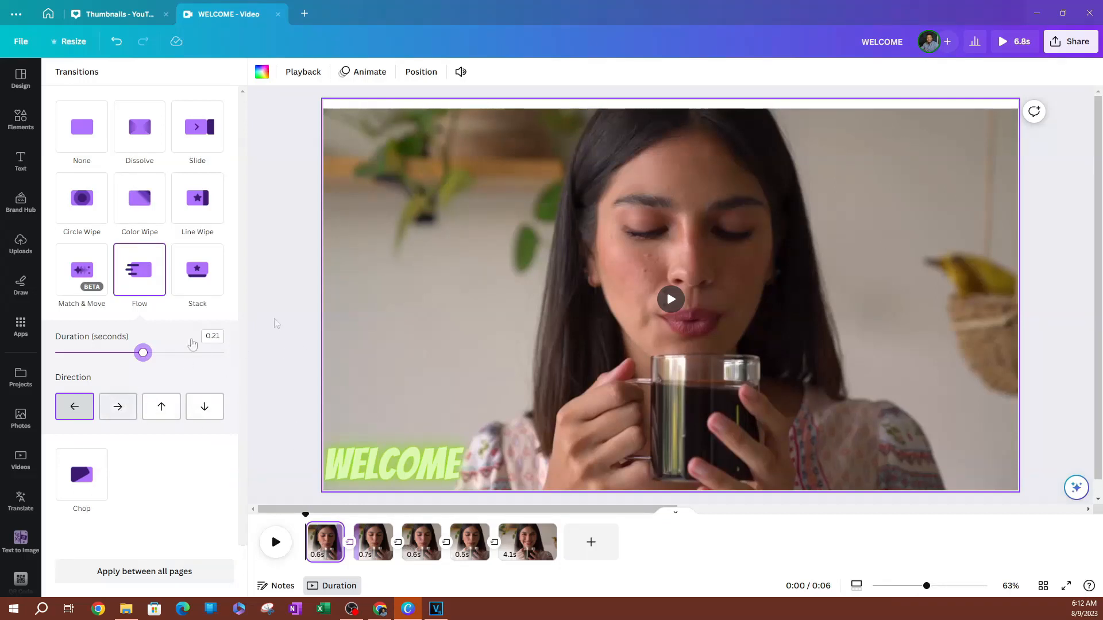
drag(143, 353, 313, 374)
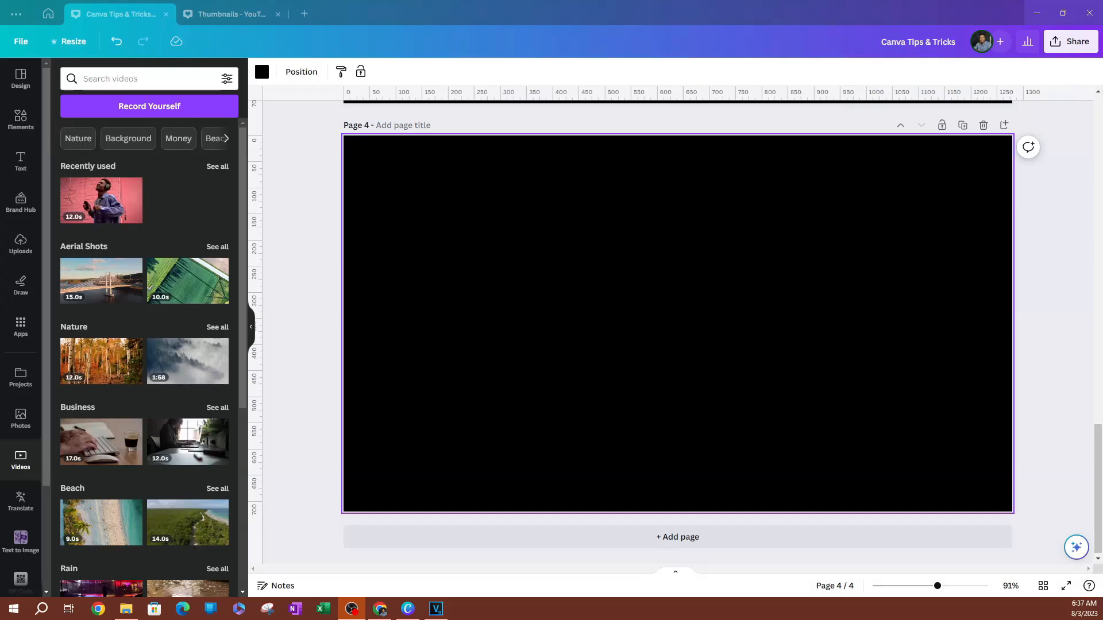
Open the Record Yourself studio for the blank page 4 of the Canva Tips & Tricks design
click(21, 77)
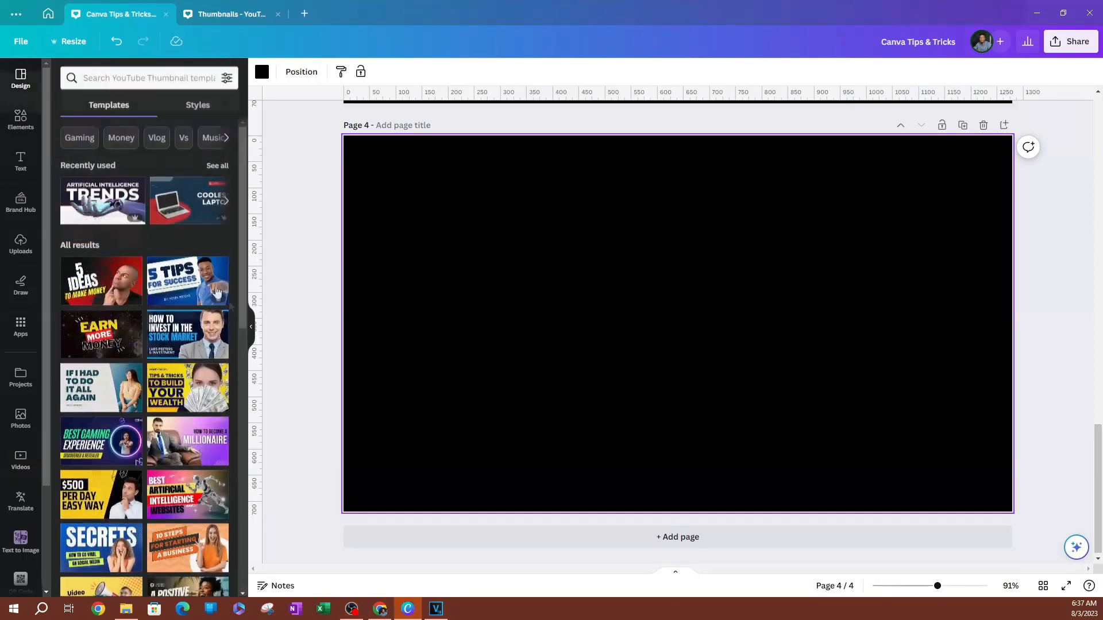
click(250, 329)
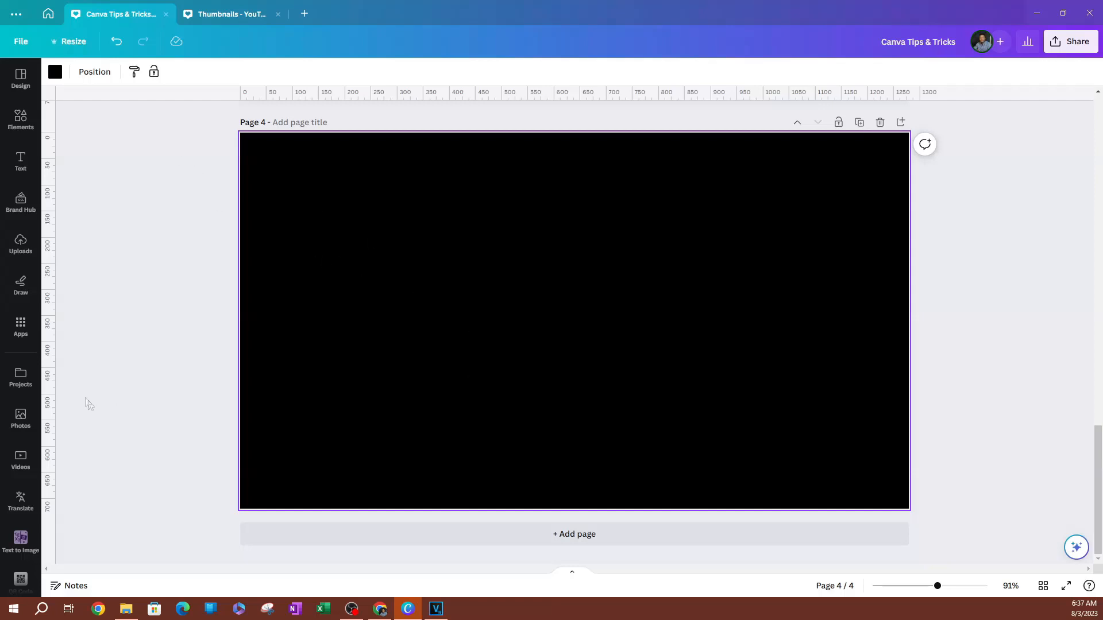
click(20, 460)
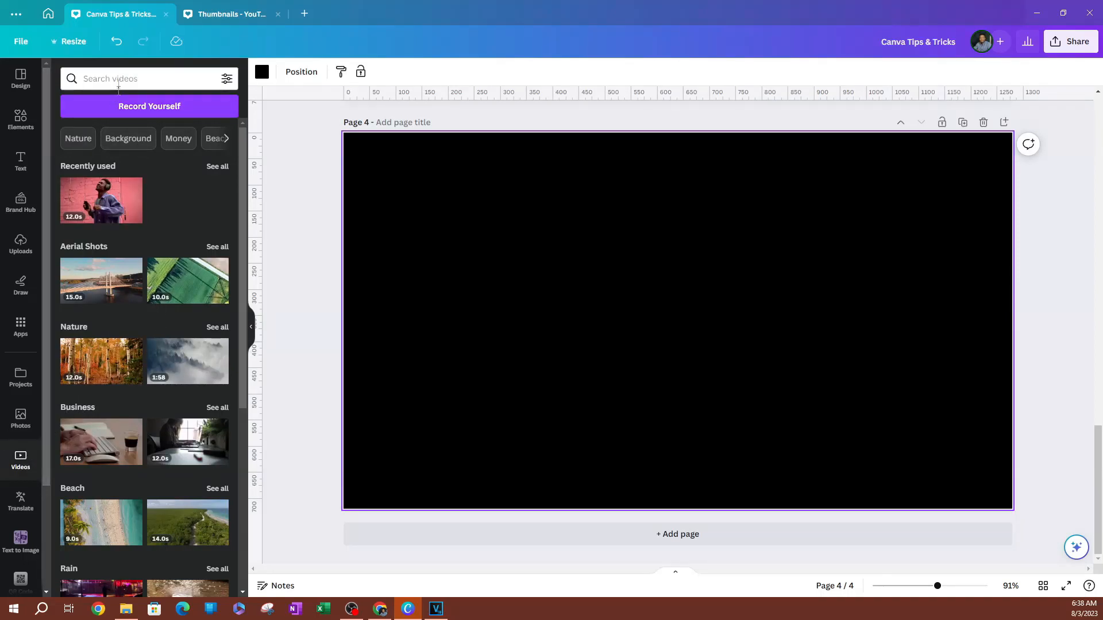
click(130, 107)
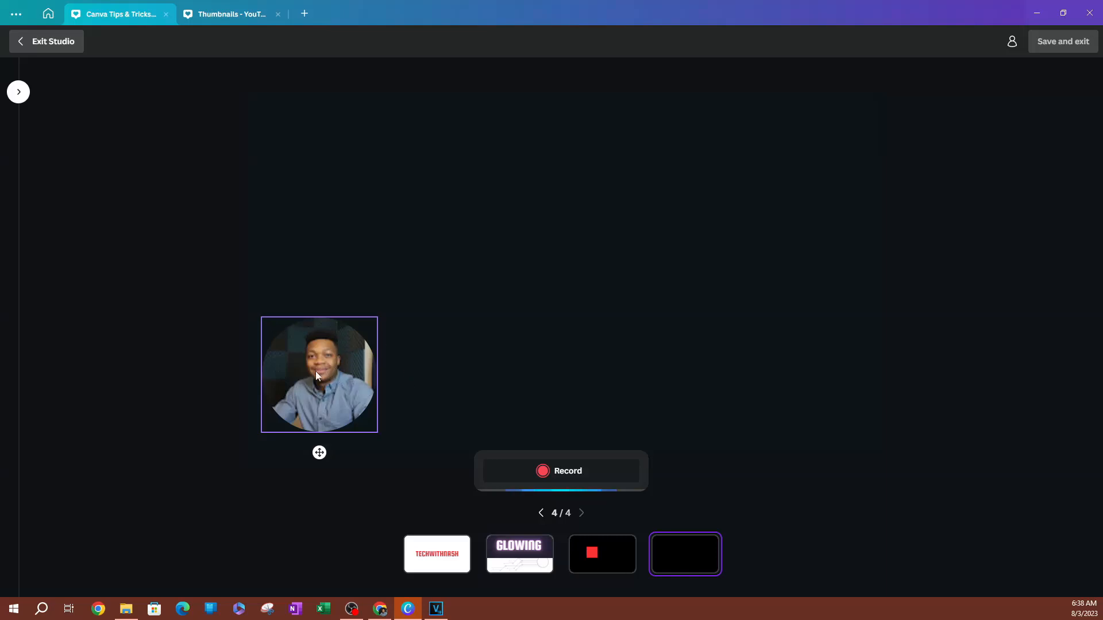
Examine the available camera and microphone sources in the recording studio
click(1011, 45)
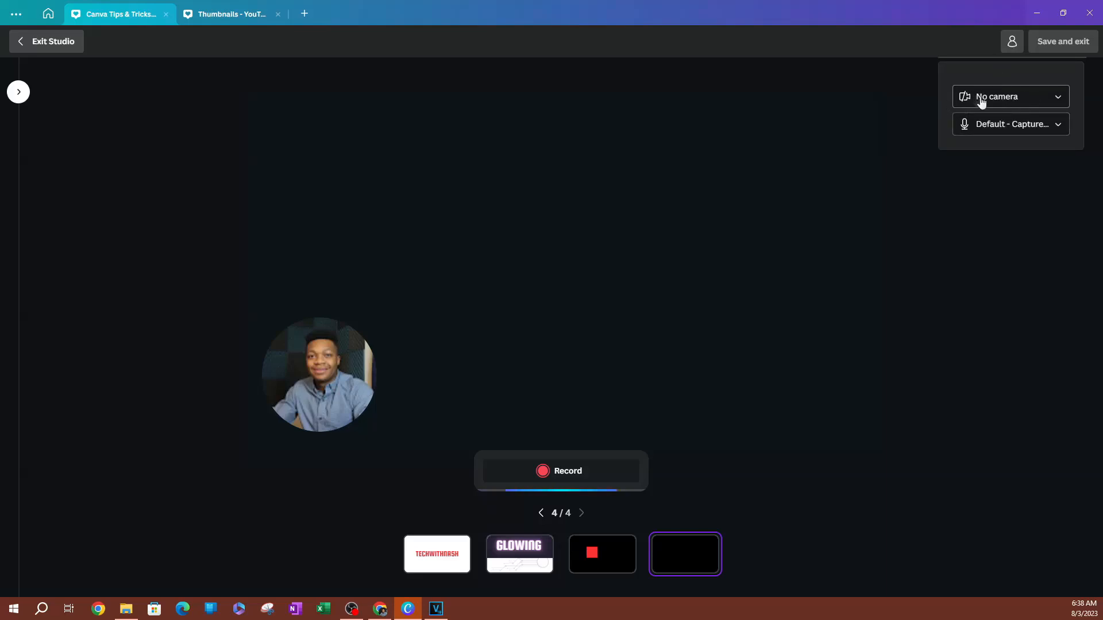
click(1017, 98)
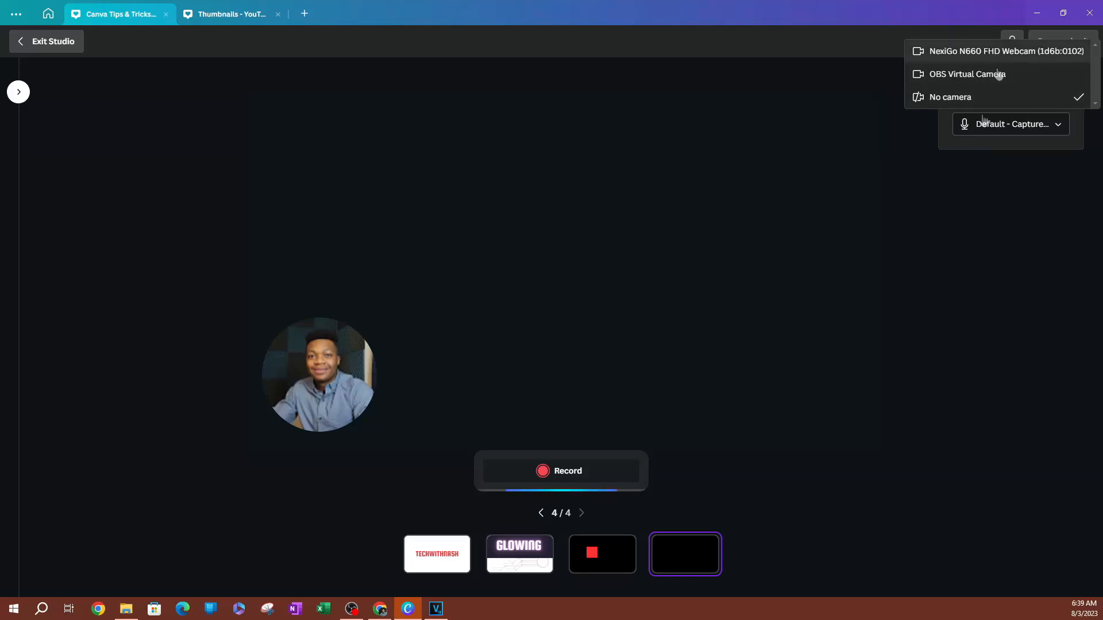
click(990, 151)
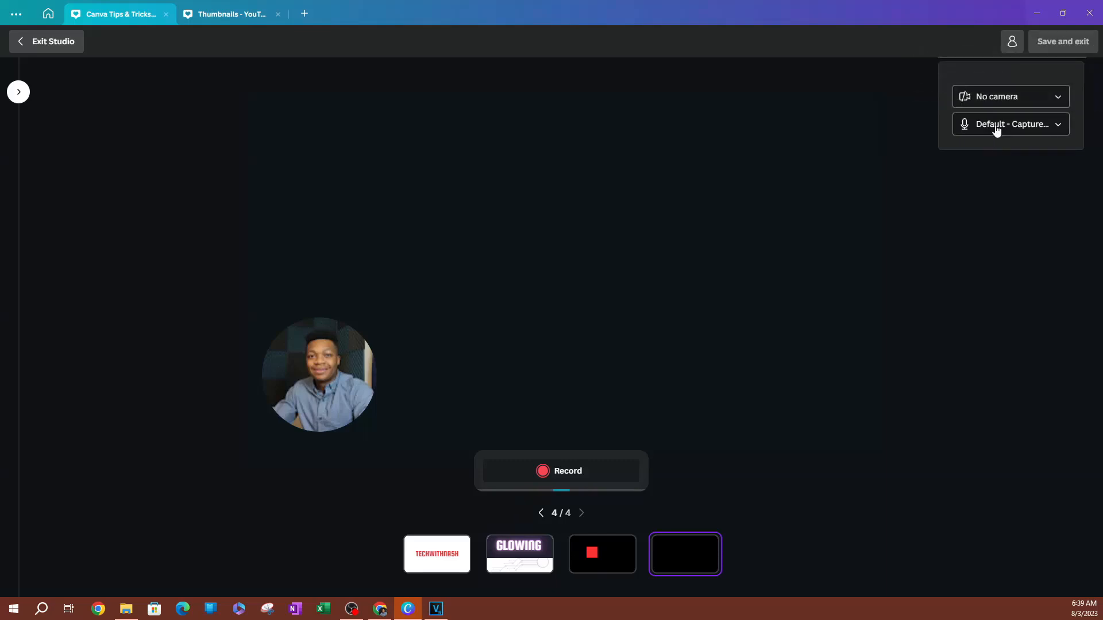
click(993, 127)
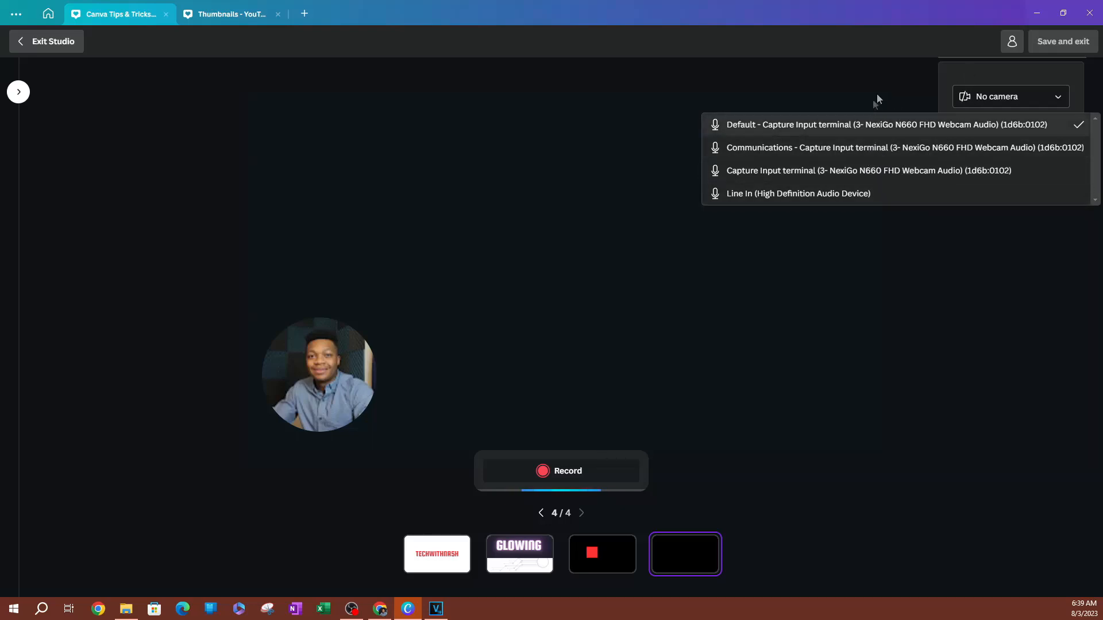
click(977, 78)
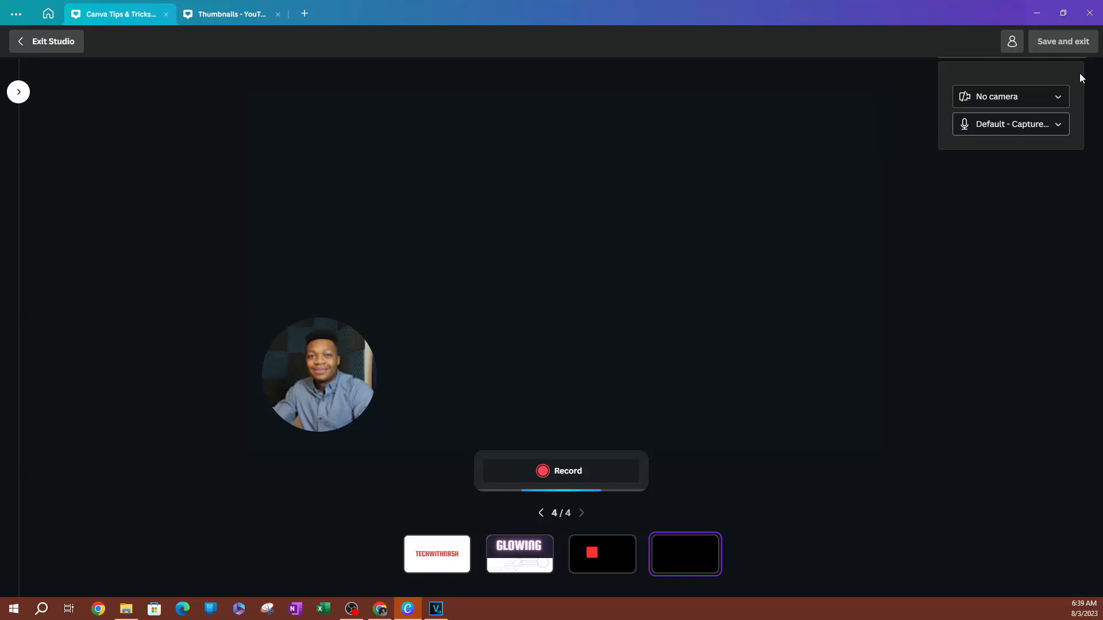
Record a webcam video on page 4, pausing and resuming it once, and save it to the design
click(570, 475)
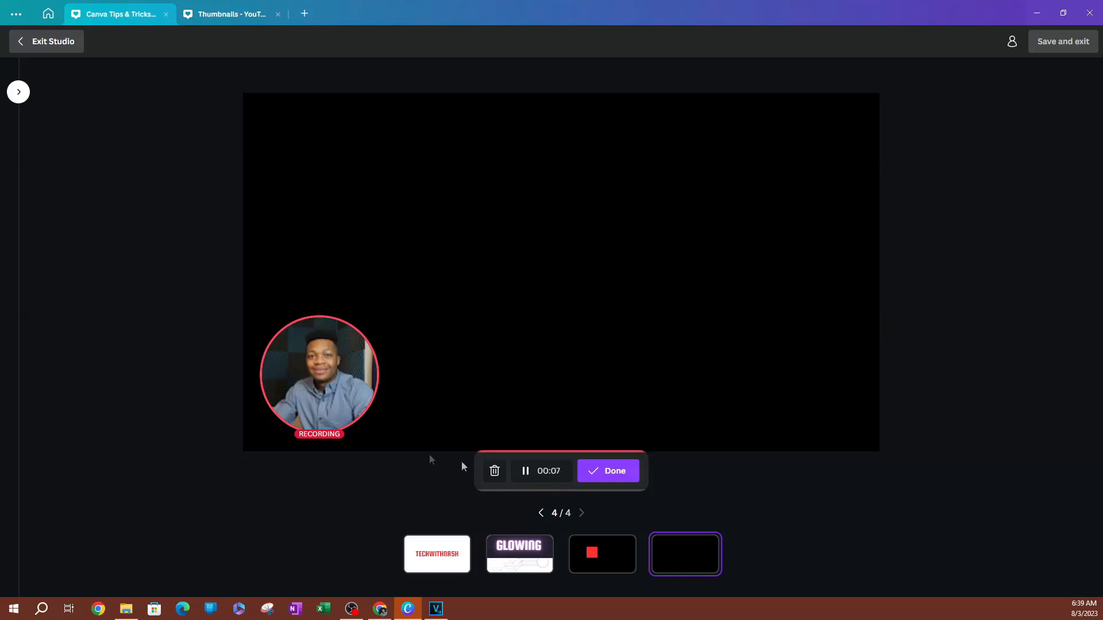
click(534, 475)
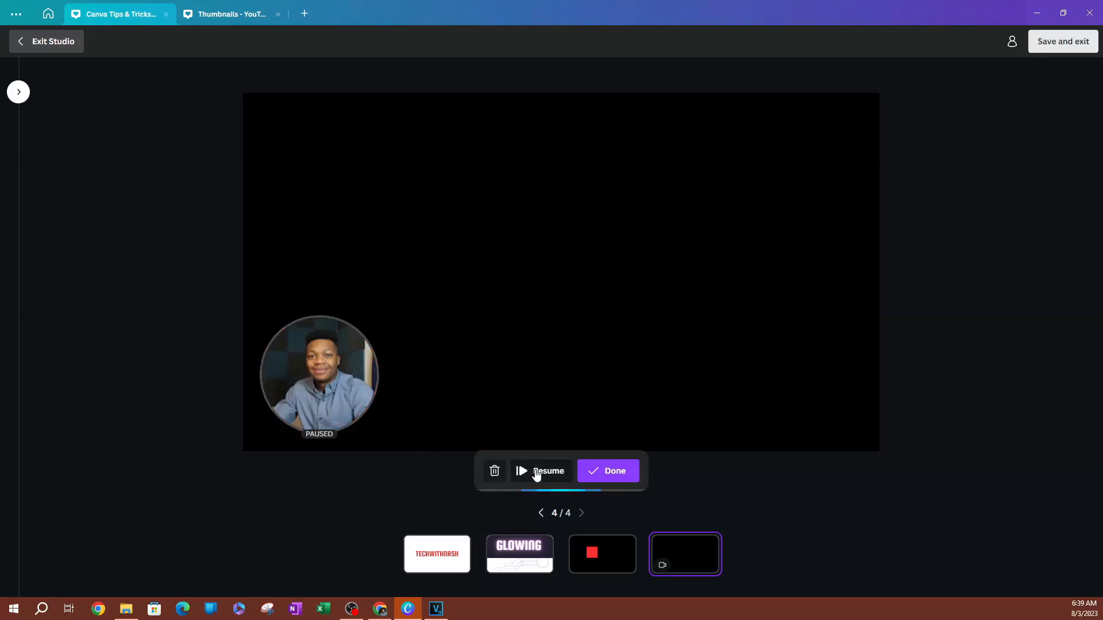
click(535, 474)
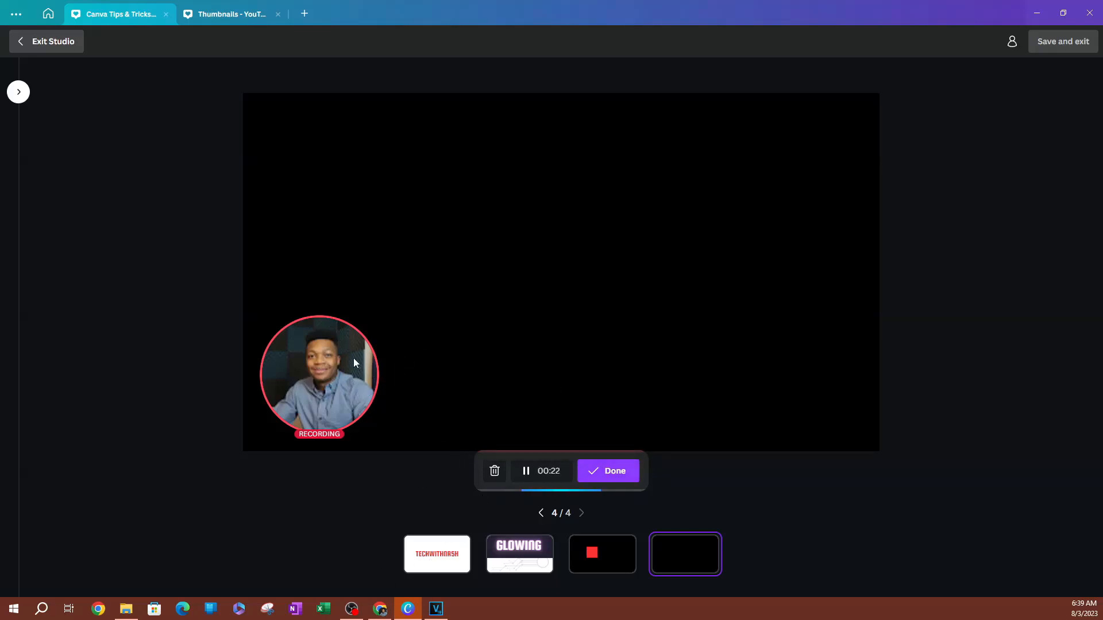
click(628, 476)
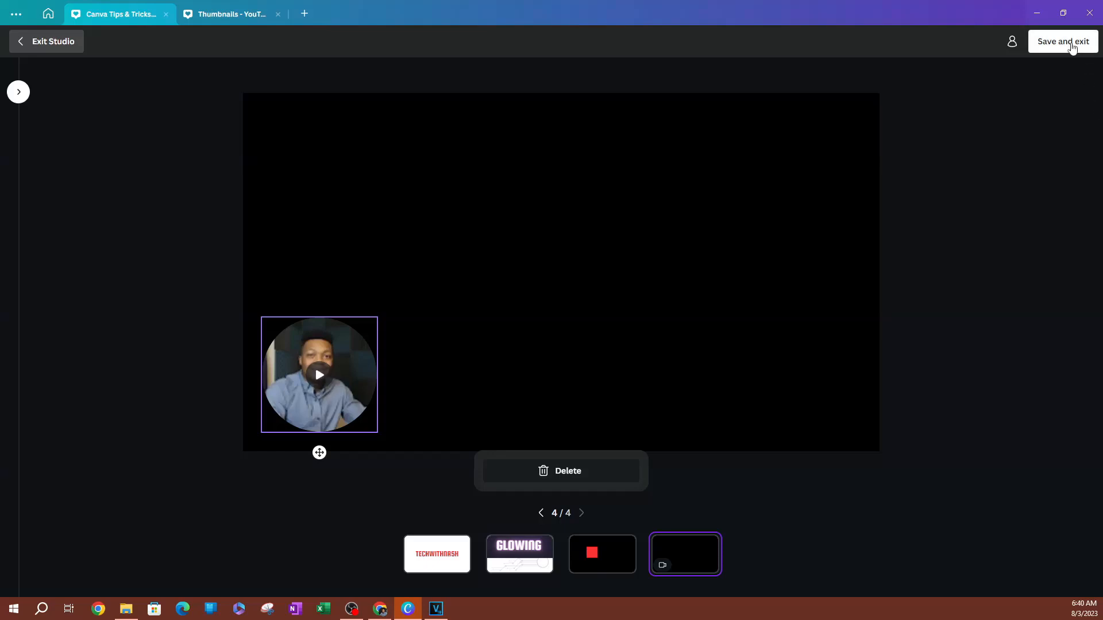
click(1056, 46)
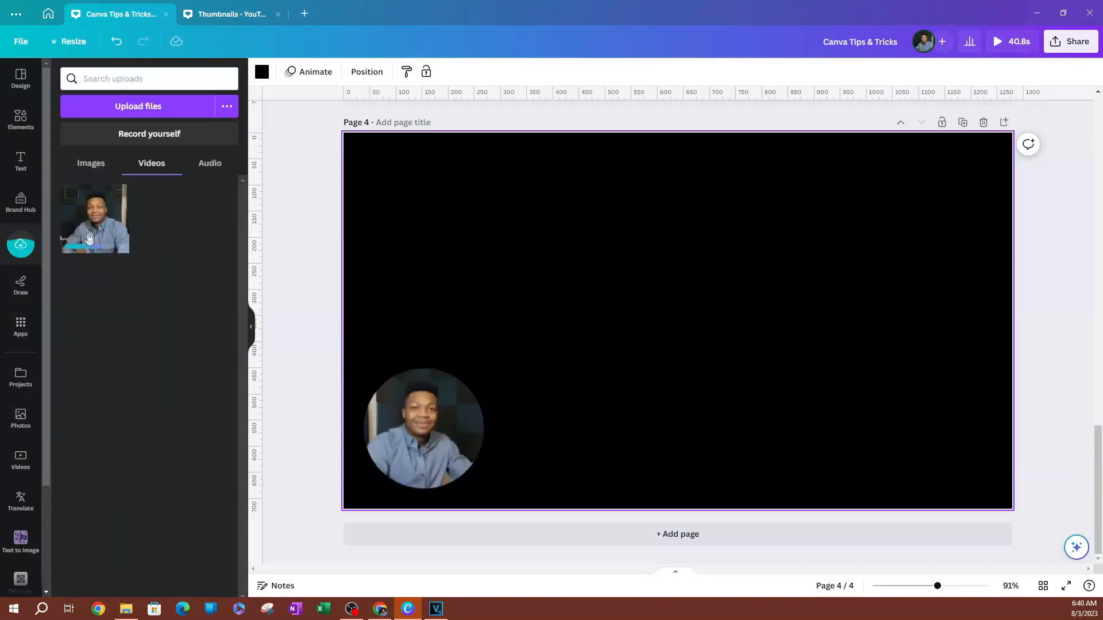
Preview the circular webcam recording on page 4 and shrink it to about half its size
click(393, 433)
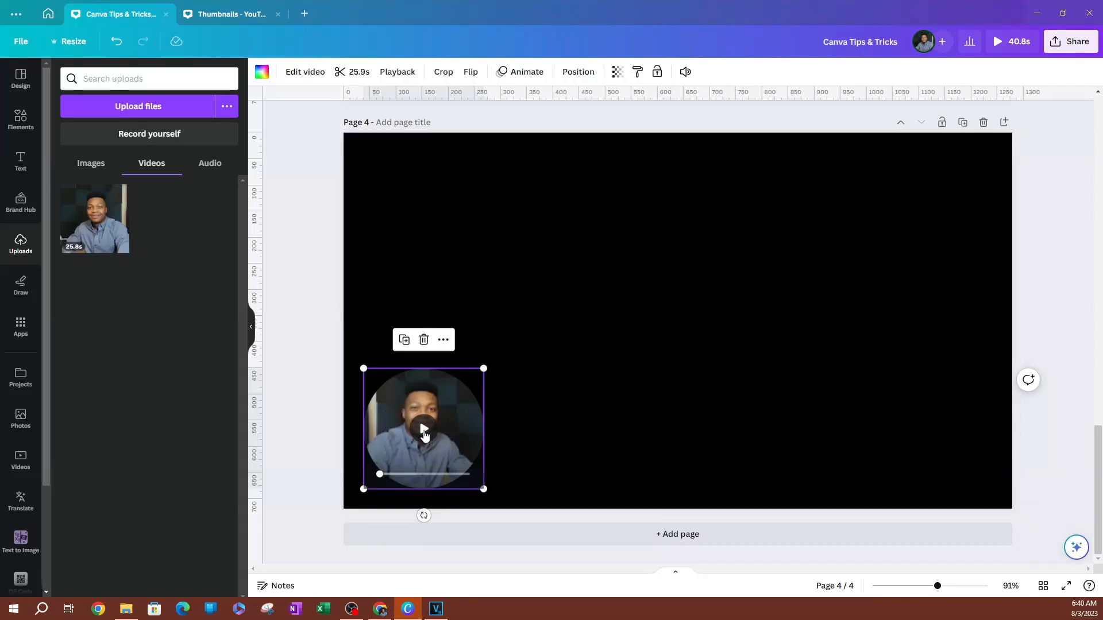
click(424, 432)
click(424, 430)
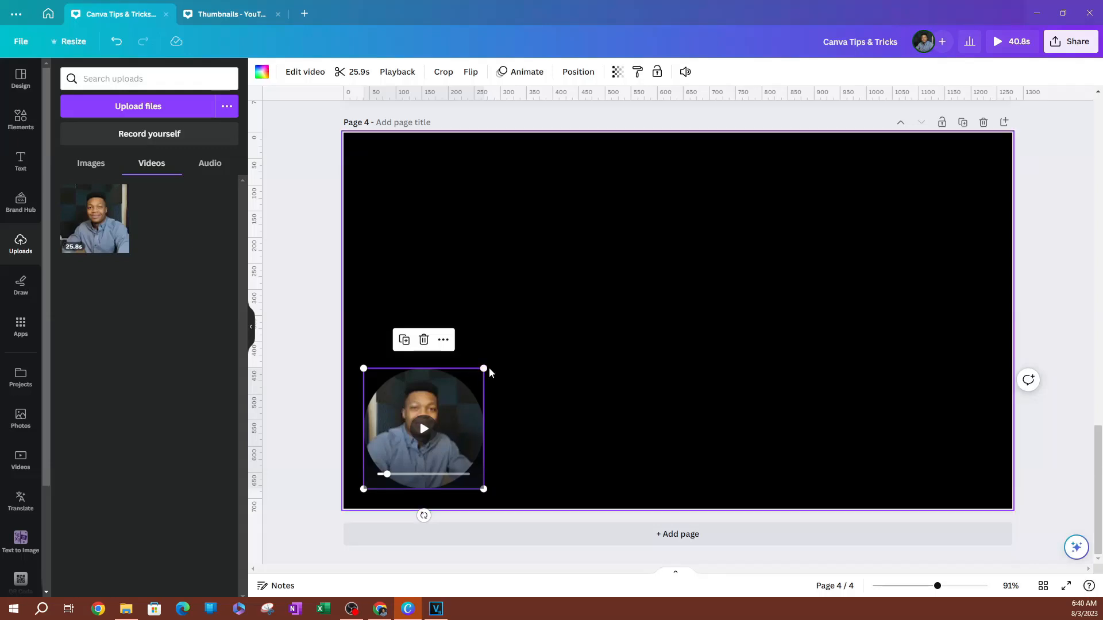
drag(485, 368, 428, 415)
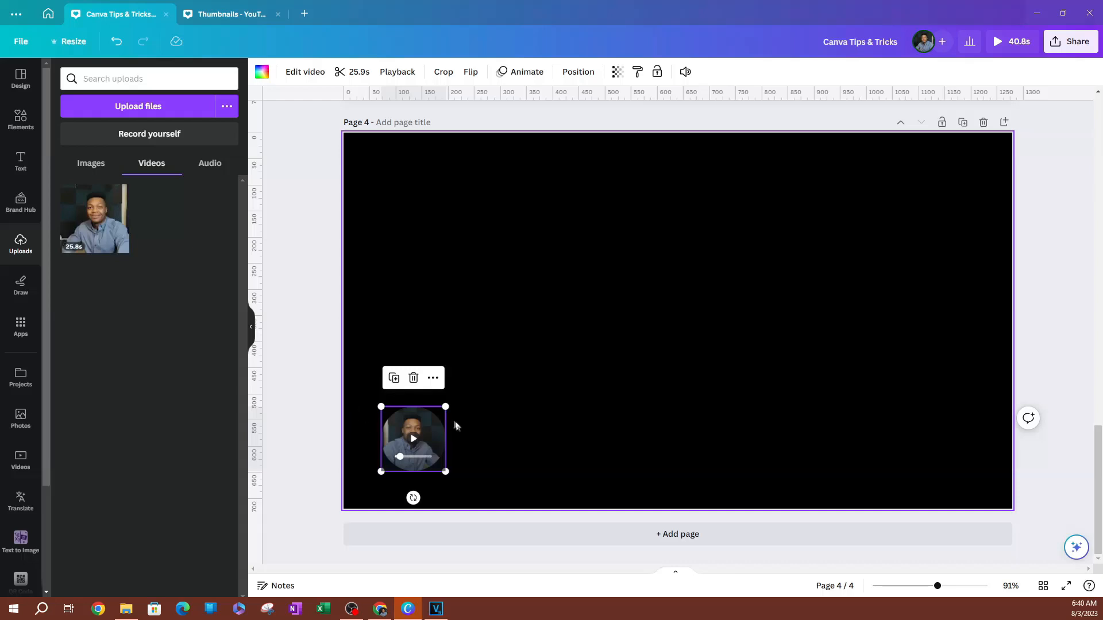
Look through the webcam recording's object commands, crop options and video playback settings
right_click(420, 412)
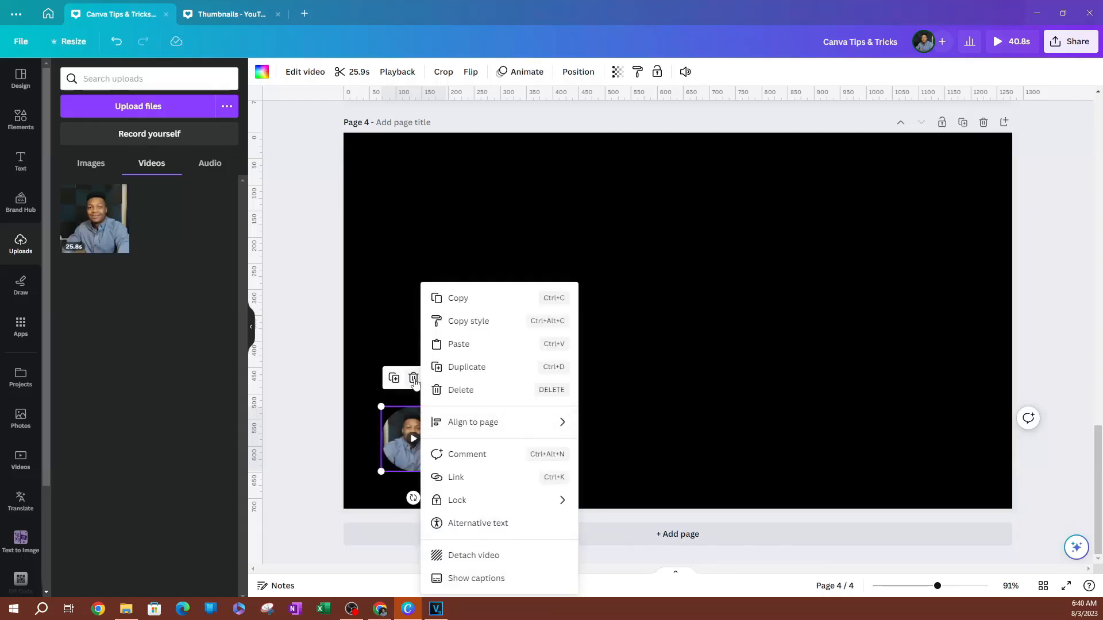
mouse_move(458, 505)
click(405, 441)
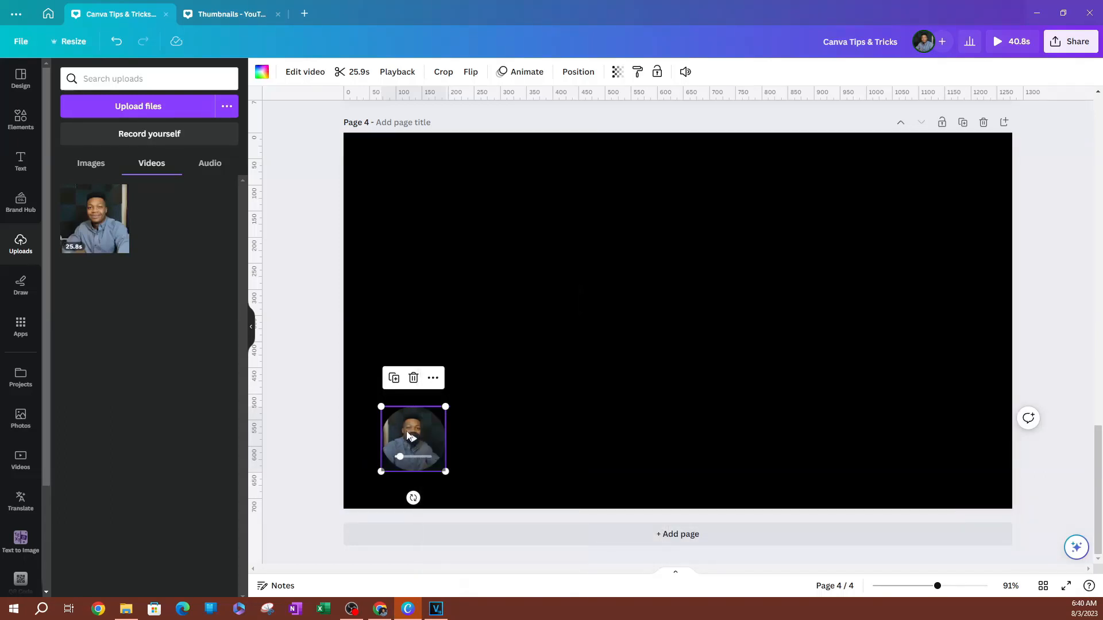
click(443, 71)
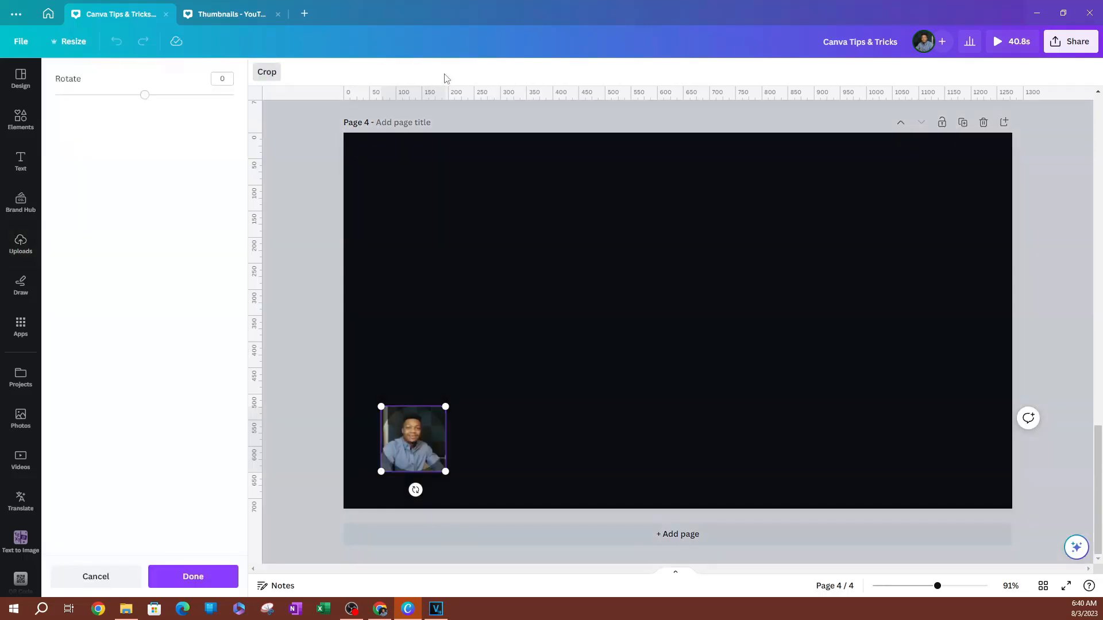
click(519, 396)
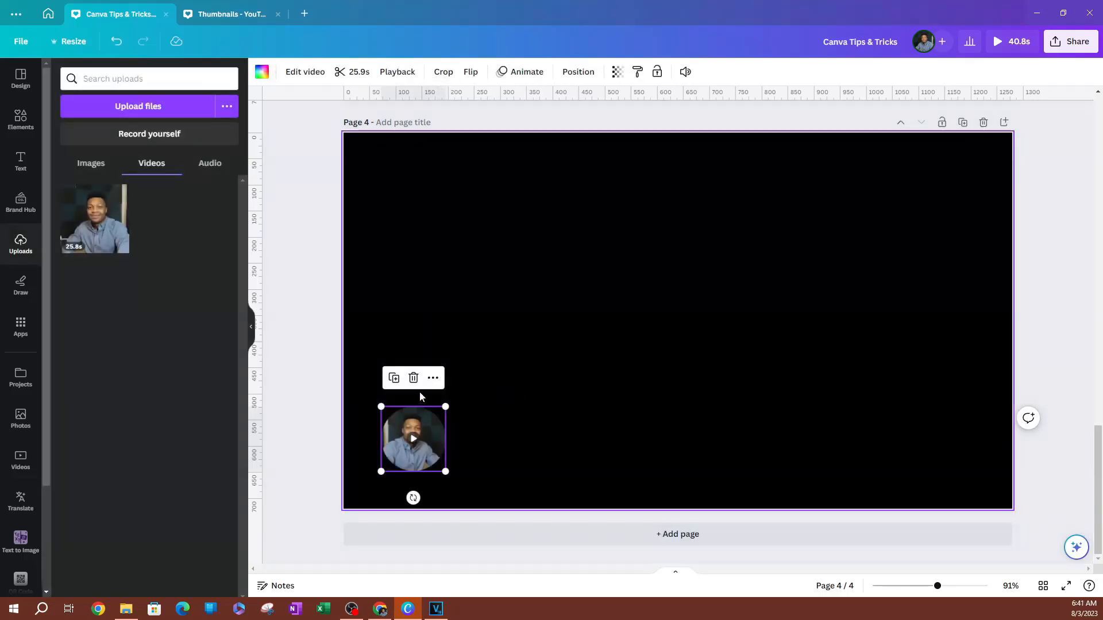
click(398, 74)
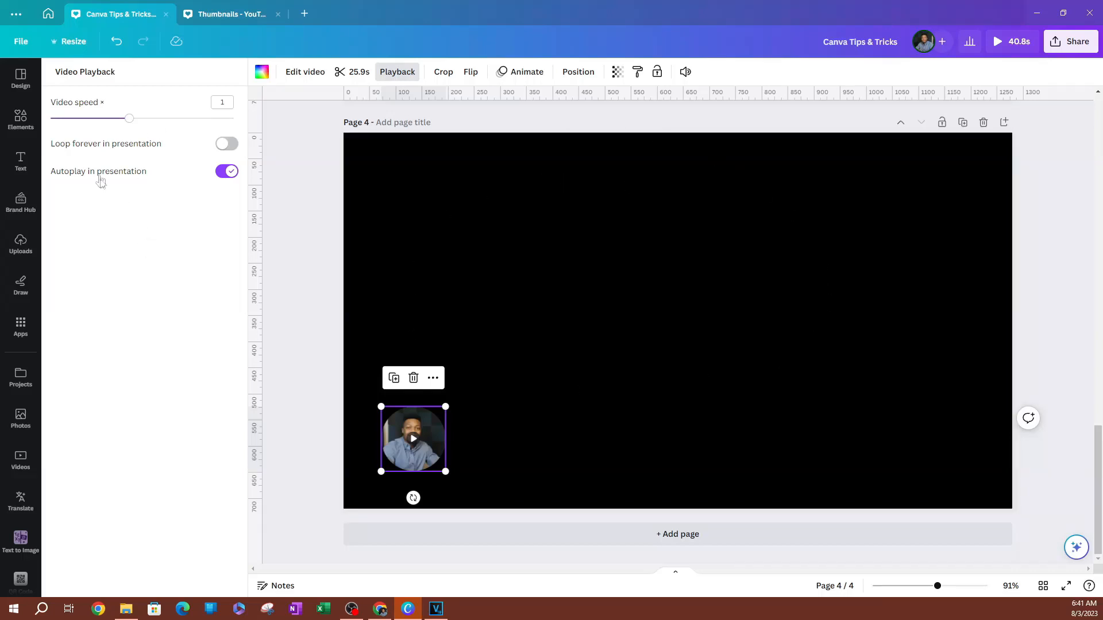
Look through the webcam recording's autoplay setting, Background Remover, filters, and white balance, light and color adjustments
click(227, 172)
click(291, 74)
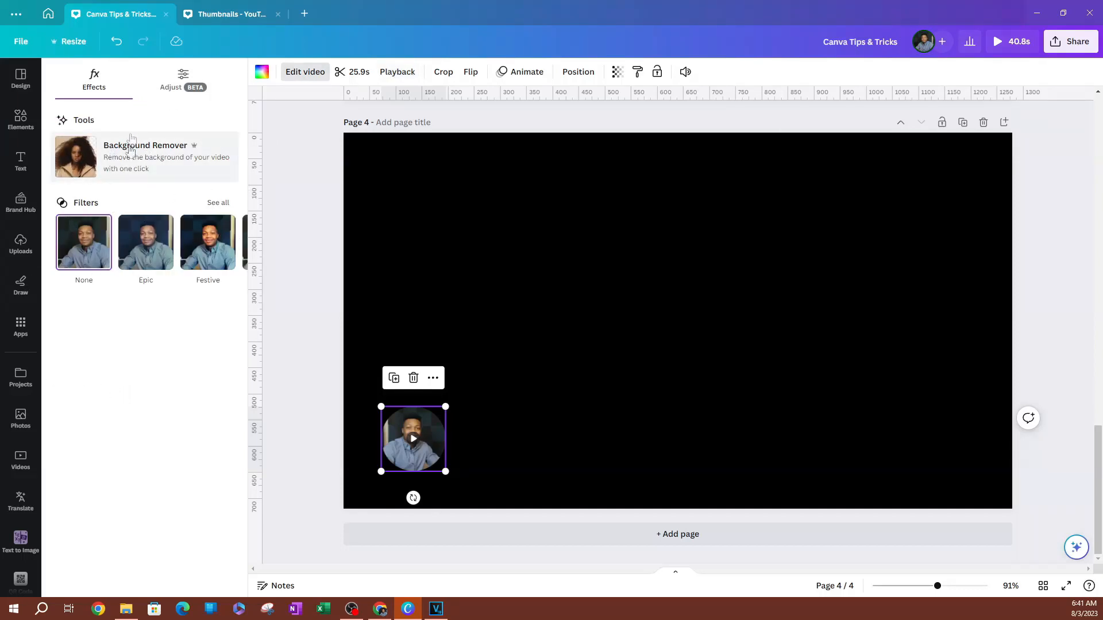
mouse_move(417, 462)
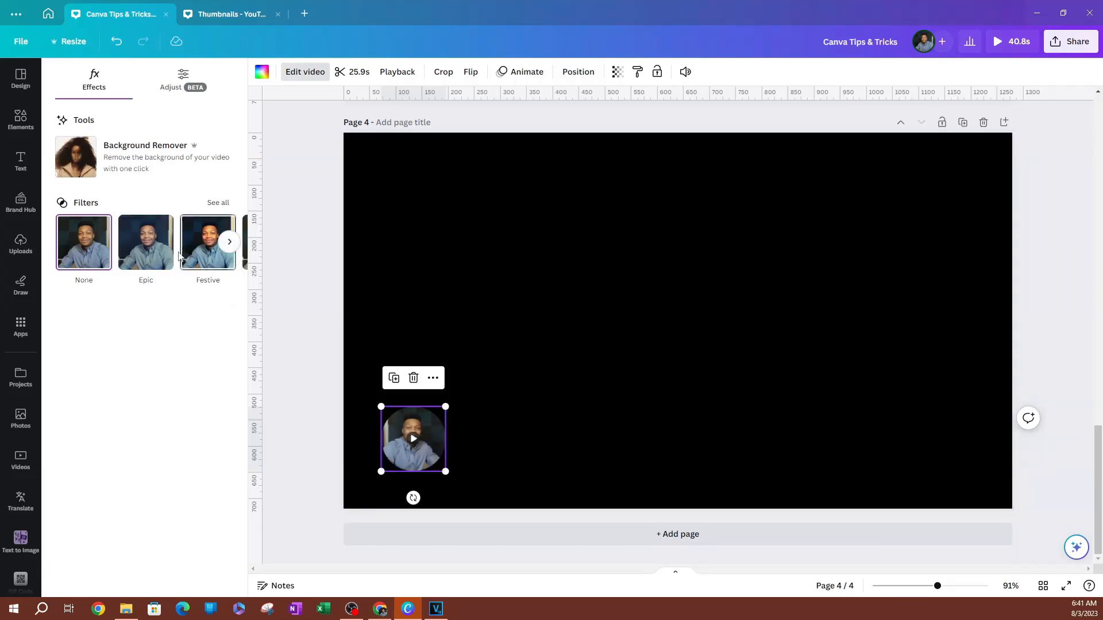
click(181, 90)
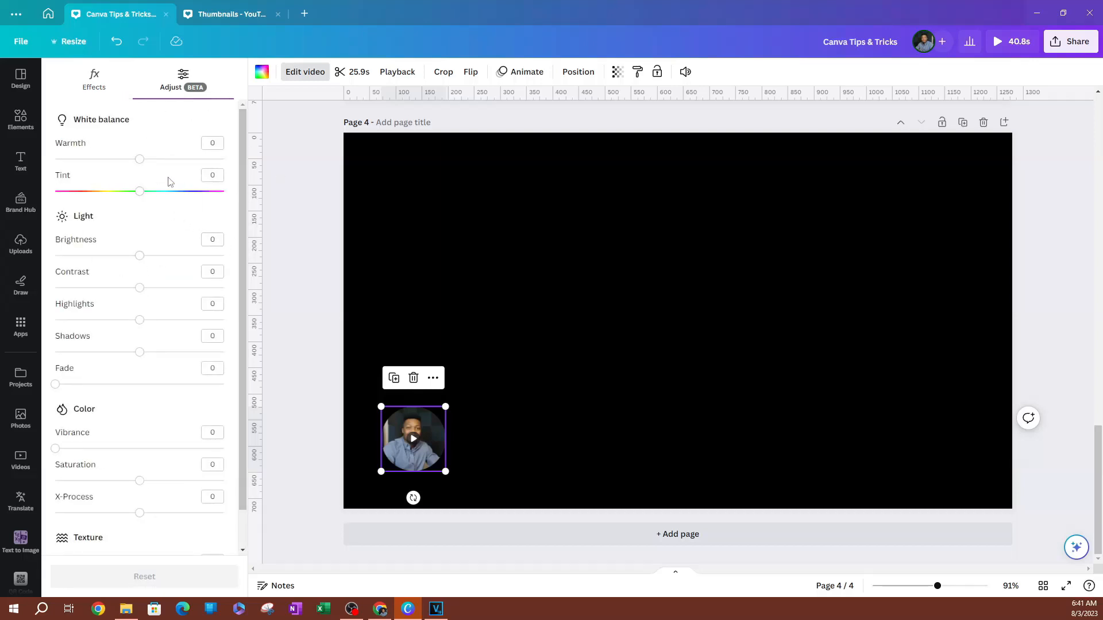
click(104, 91)
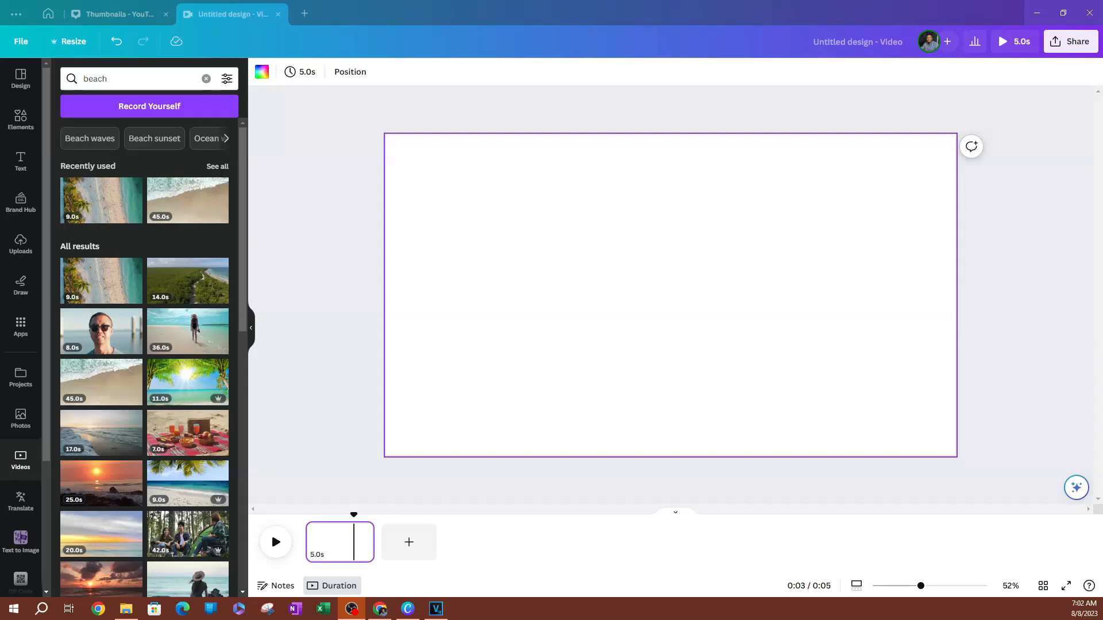
Search the stock videos for coffee and add the 9-second clip of the woman holding a coffee cup to the blank page
scroll(138, 241, down, 5)
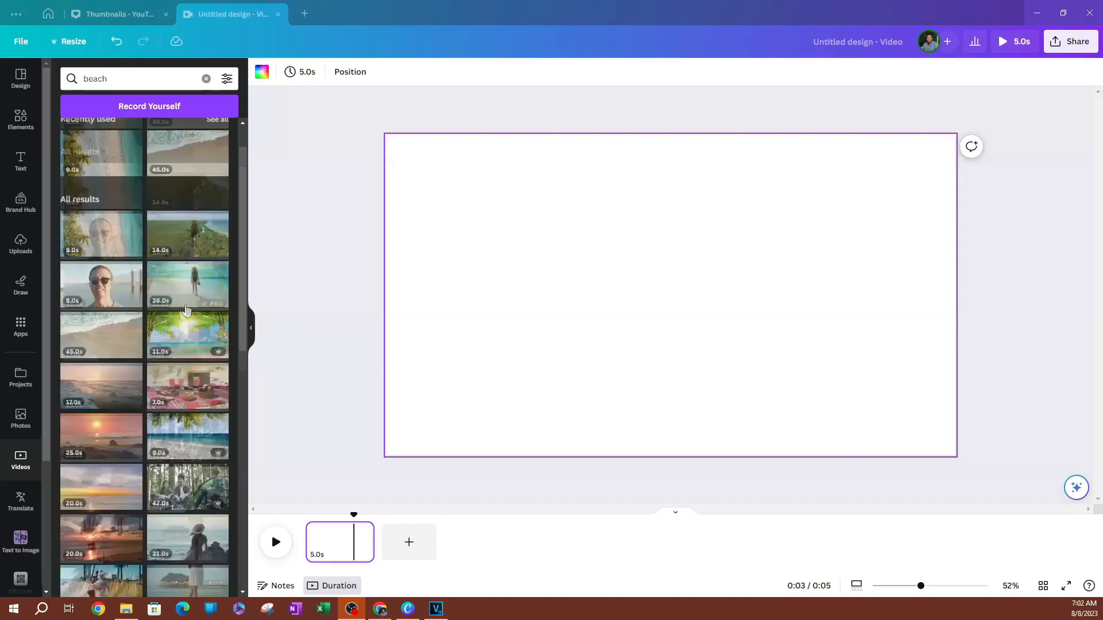
scroll(138, 241, up, 5)
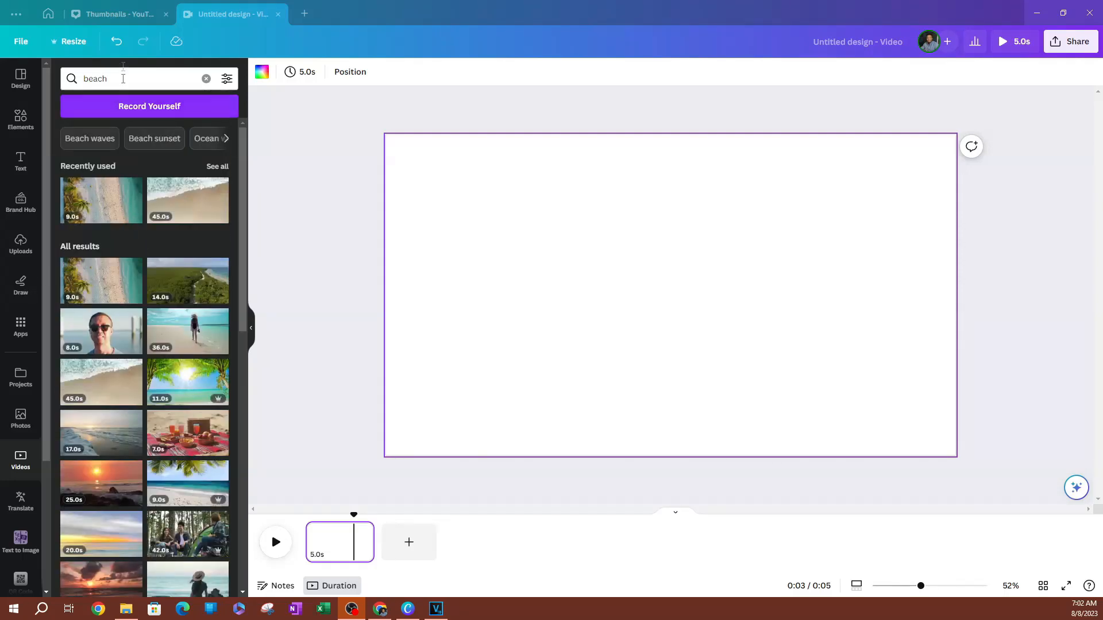
click(128, 79)
text(cofee)
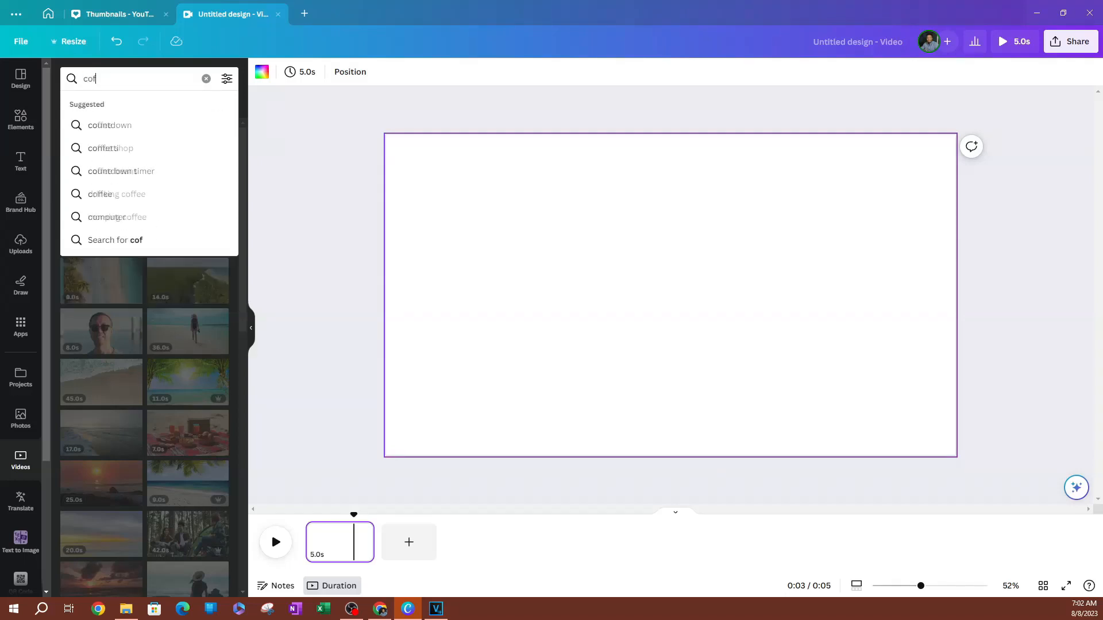
key(BackSpace)
key(BackSpace)
text(fee)
key(Return)
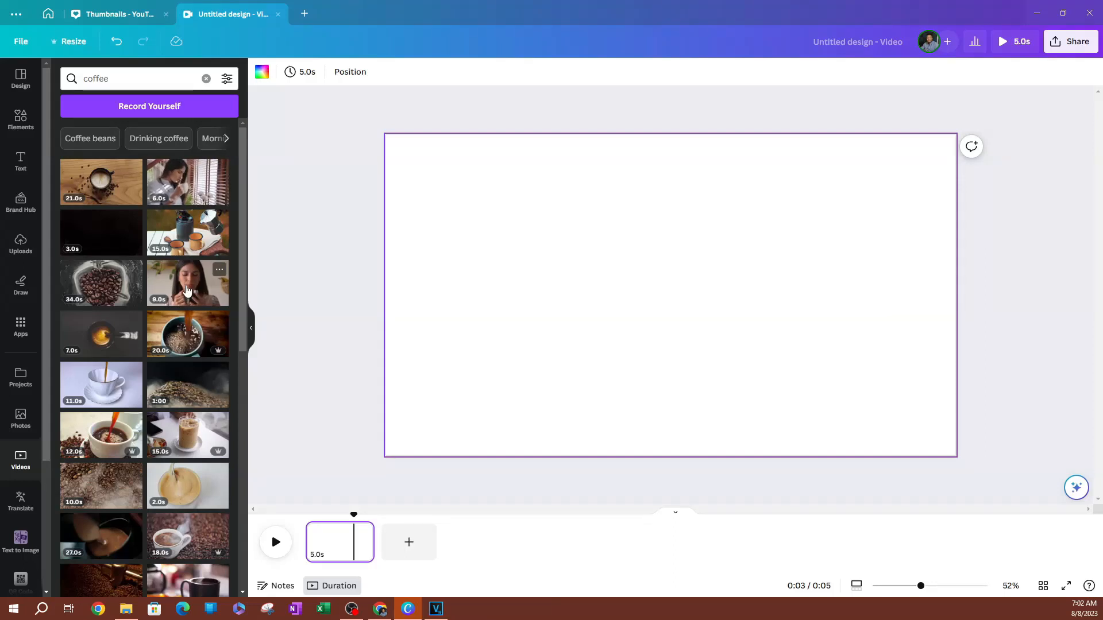
click(179, 291)
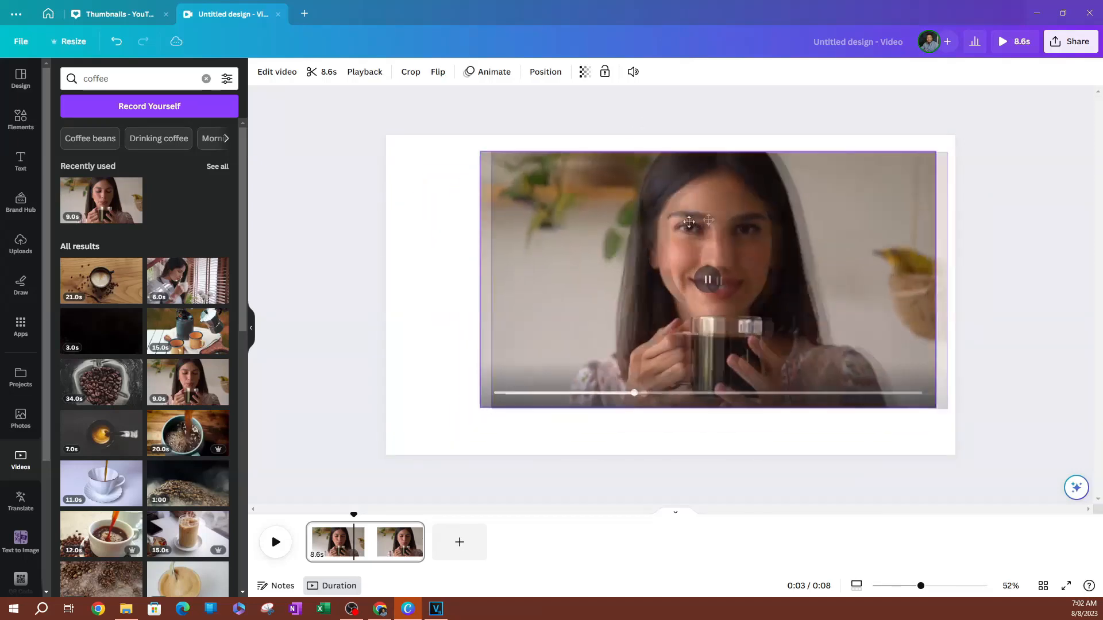
Enlarge the video of the woman drinking coffee to fill the page, and split the page 1.9 s in
drag(852, 199, 955, 135)
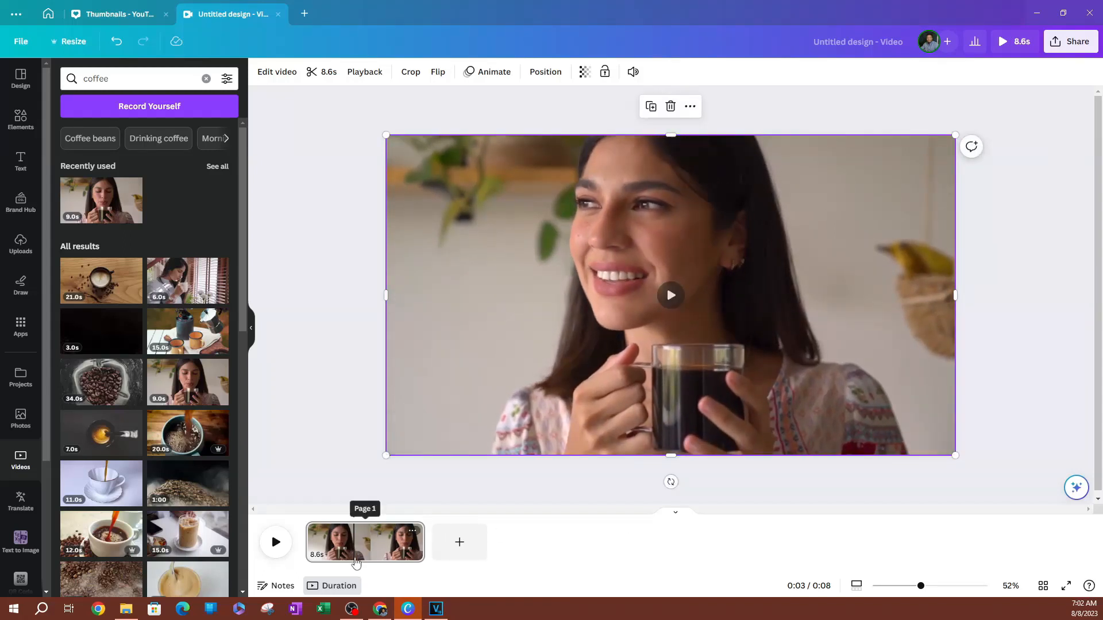
click(344, 550)
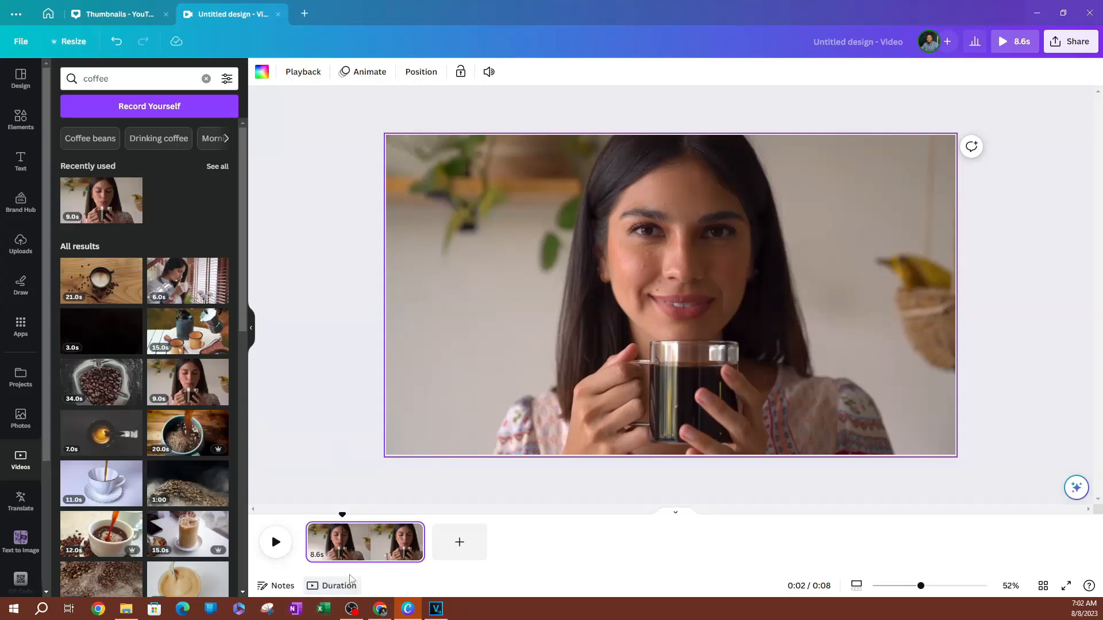
drag(336, 513, 332, 515)
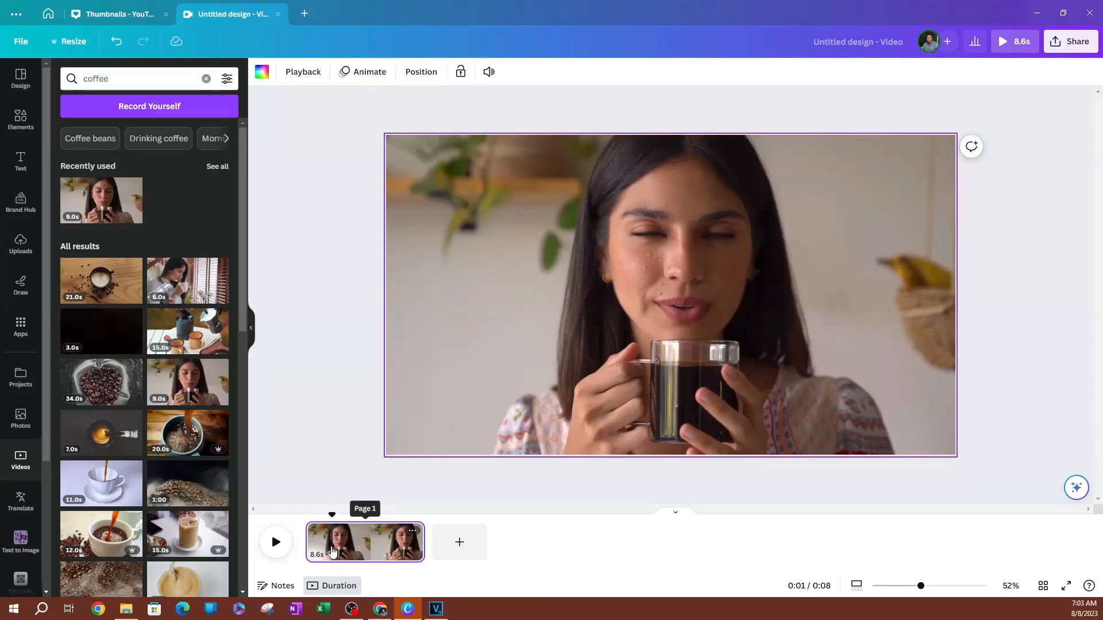
right_click(332, 552)
click(361, 513)
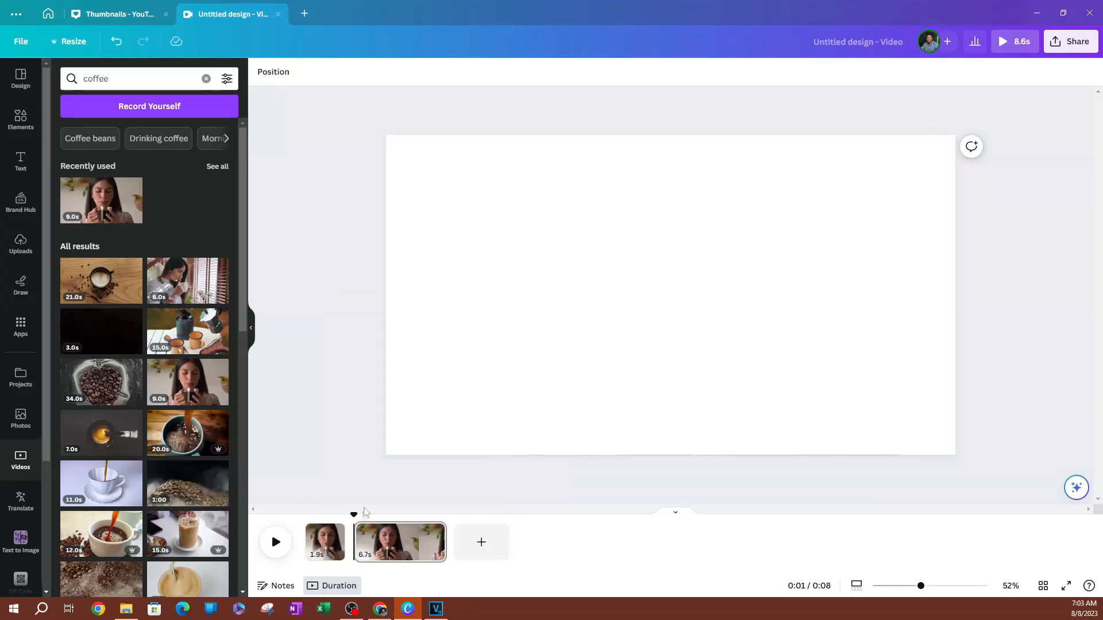
Split the second page to leave a 2.2 s middle page, and select that middle page
drag(372, 523, 385, 525)
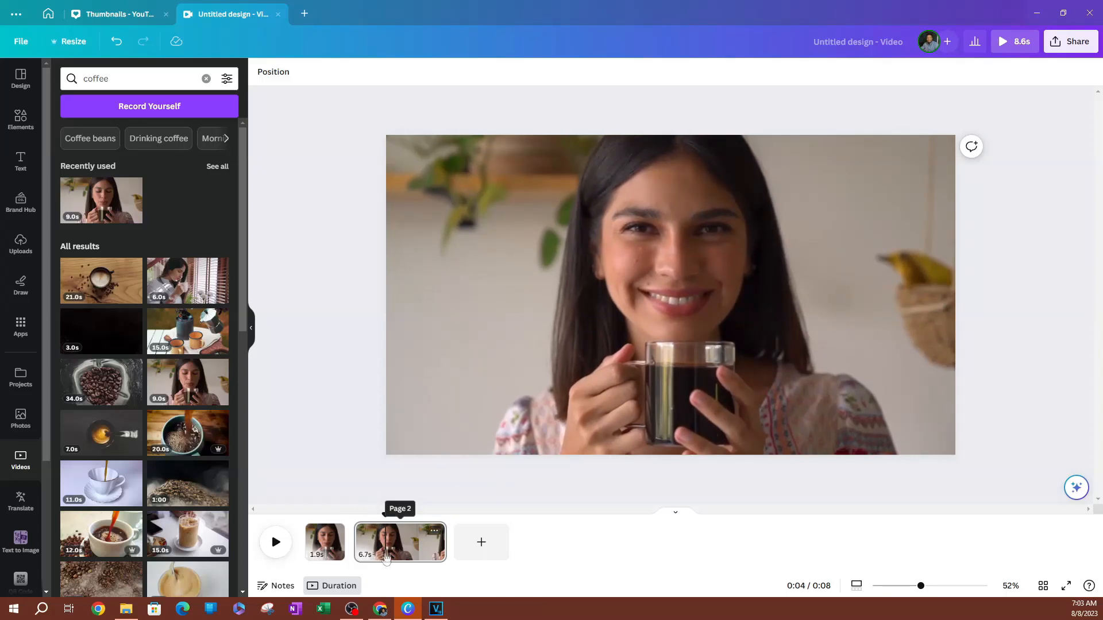
right_click(386, 543)
click(442, 499)
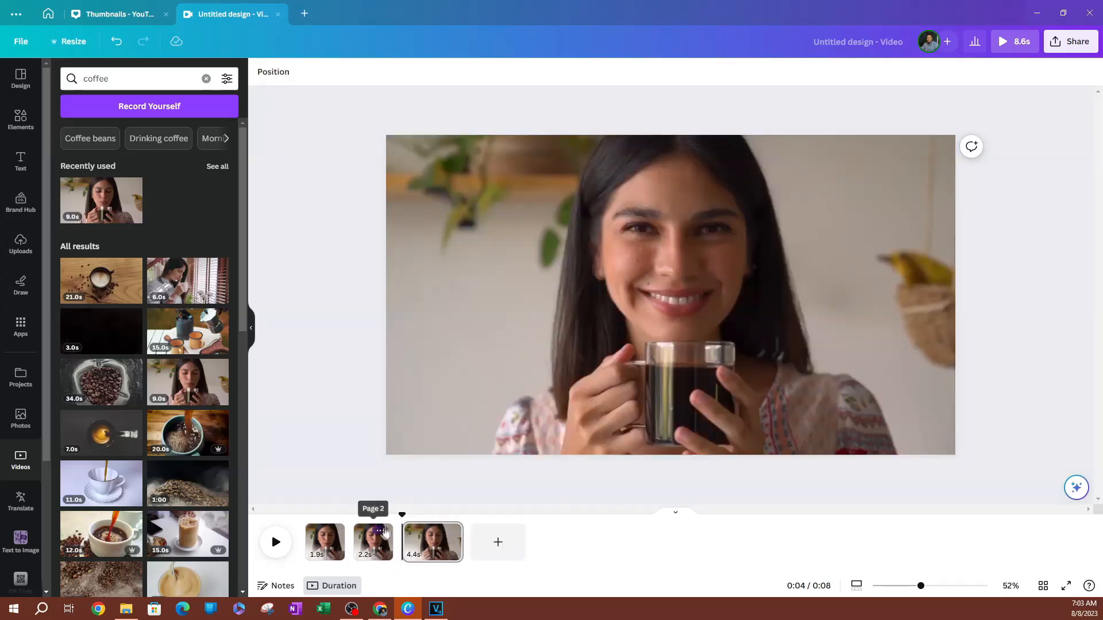
click(374, 551)
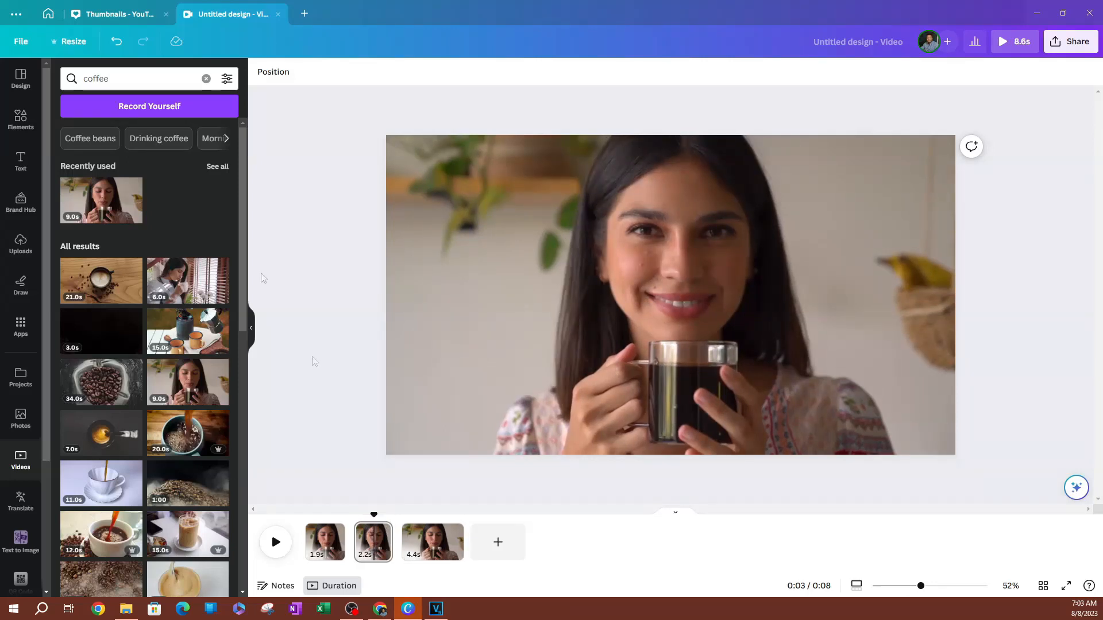
Search the stock video library for "coffee beans"
click(123, 80)
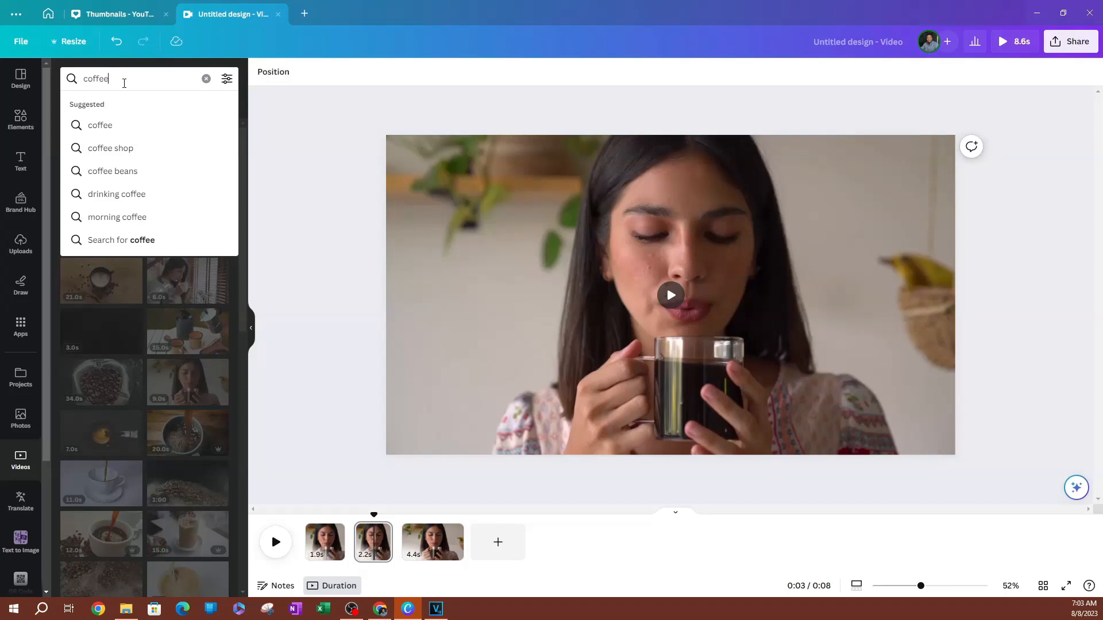
text(beans)
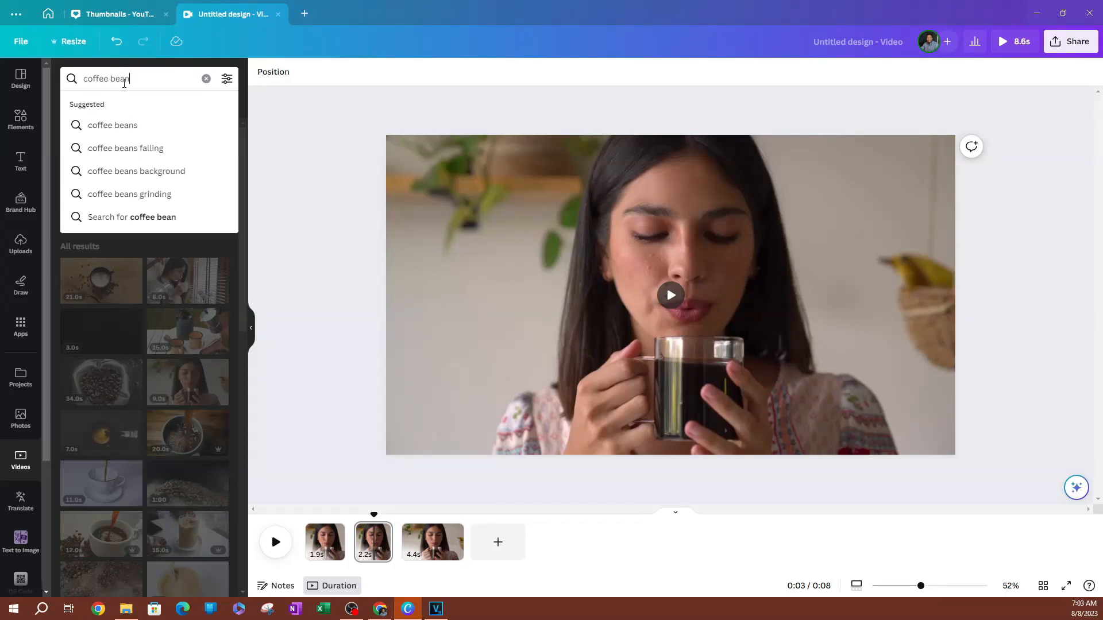
key(Return)
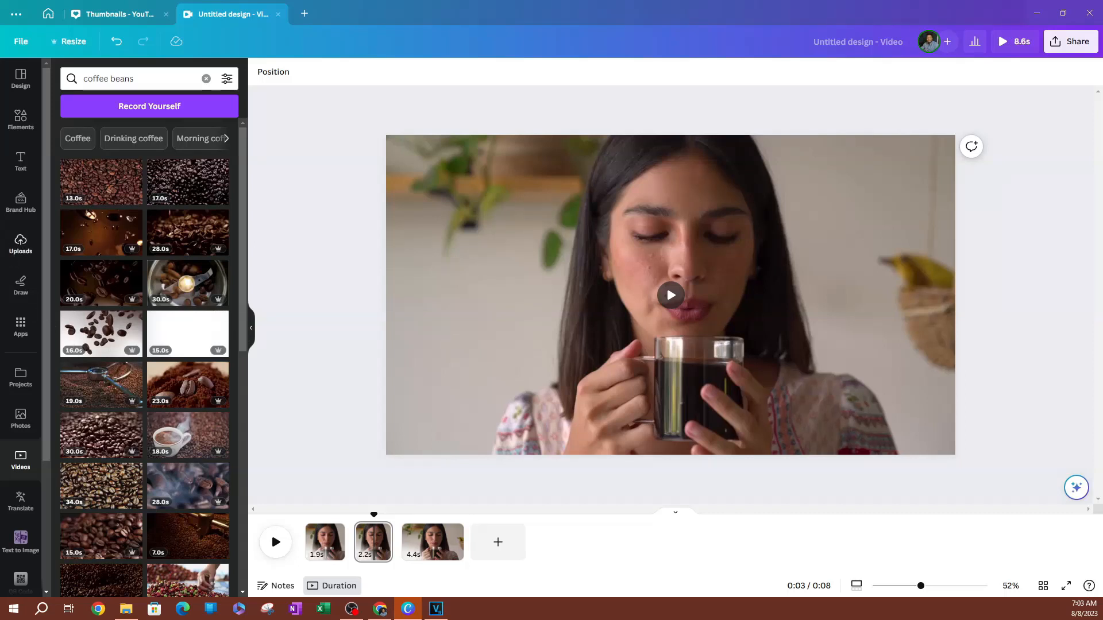
click(19, 247)
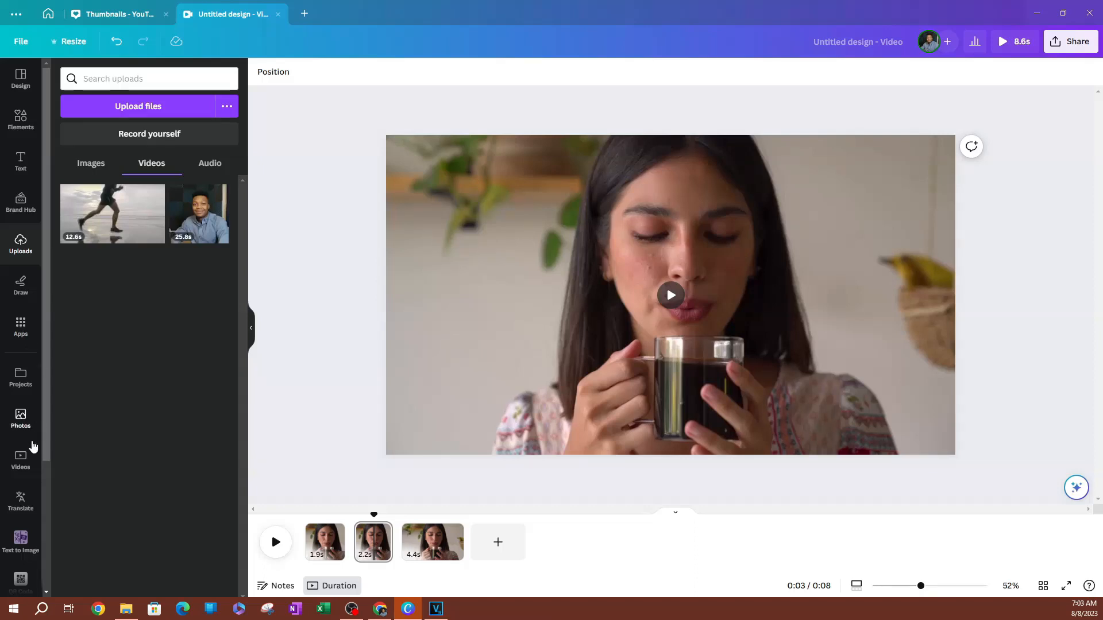
click(26, 461)
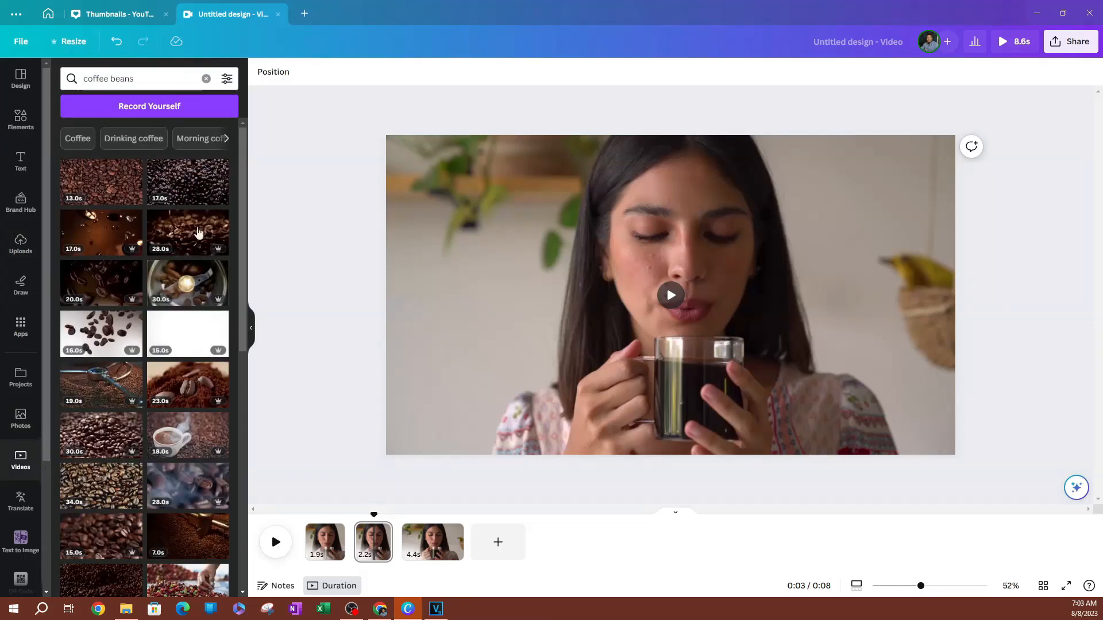
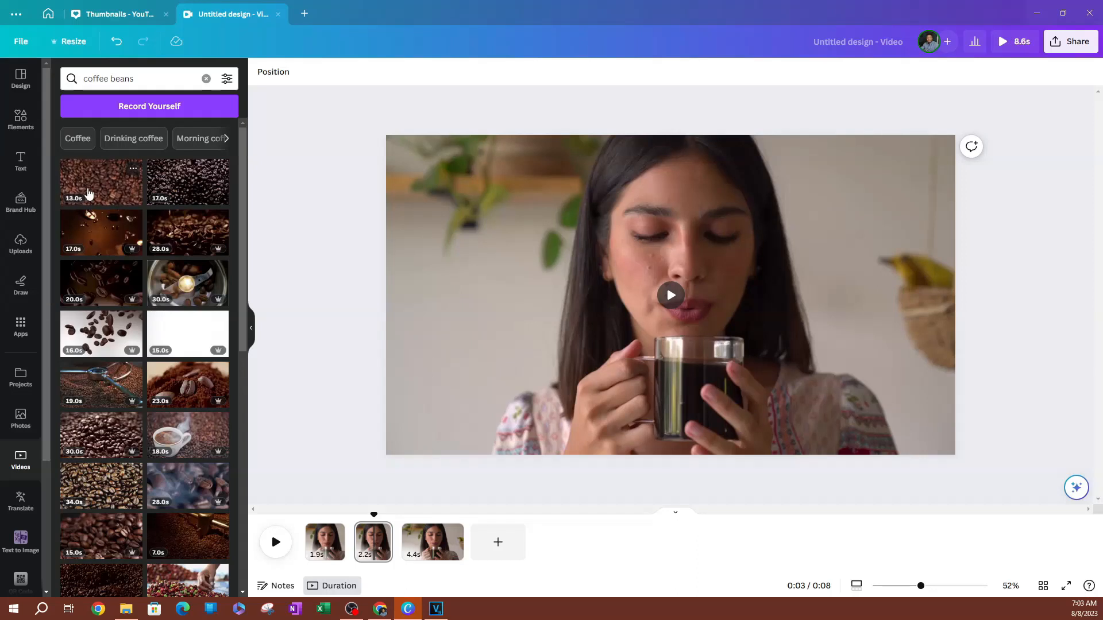
Place the 13.0 s coffee beans video on the middle page over the woman's clip and pause it
click(369, 549)
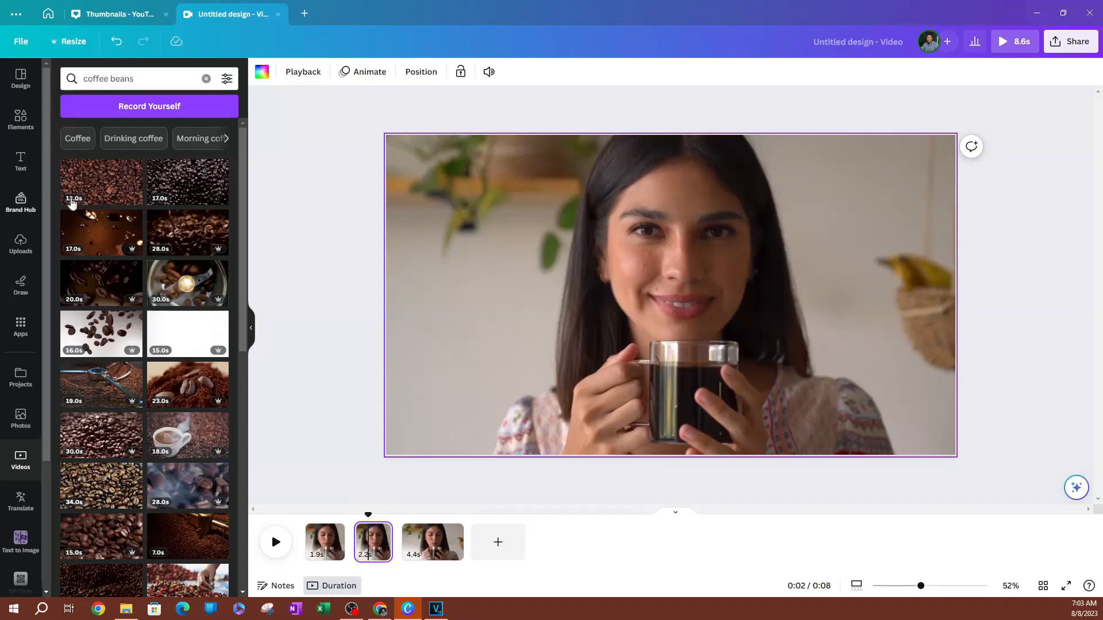
drag(96, 188, 518, 216)
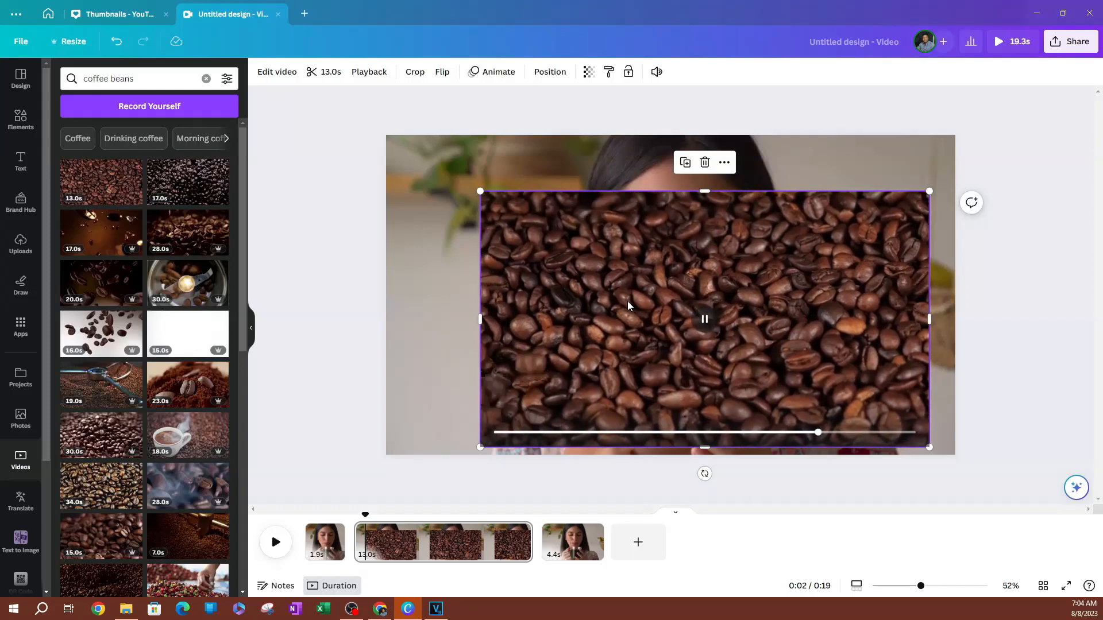
click(703, 318)
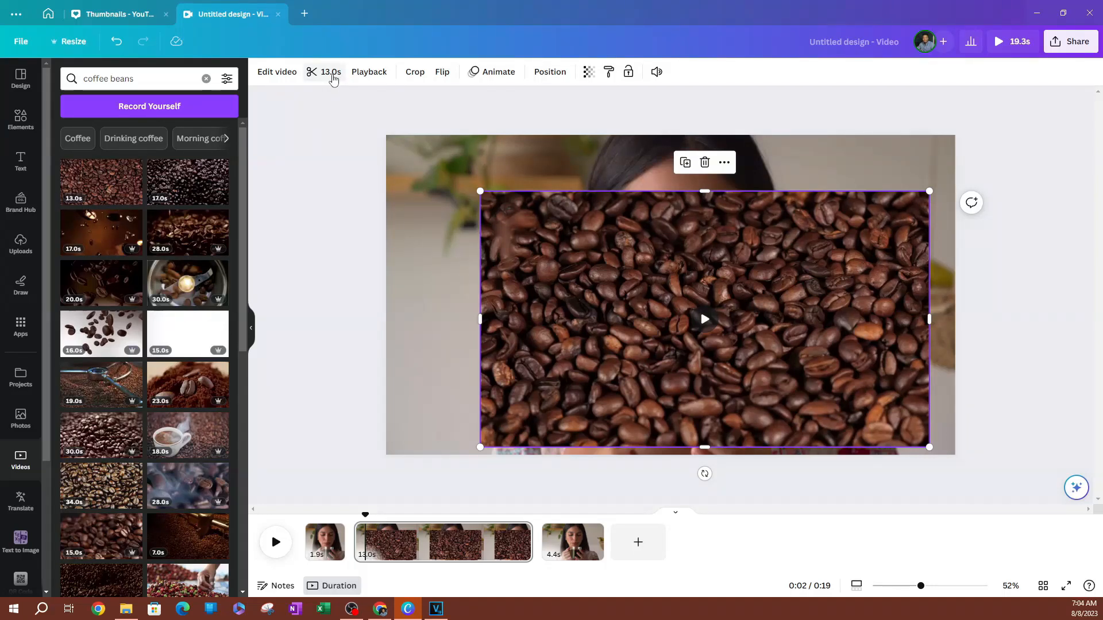
Trim the coffee beans video to 2.2 s to match the middle page's duration
click(332, 75)
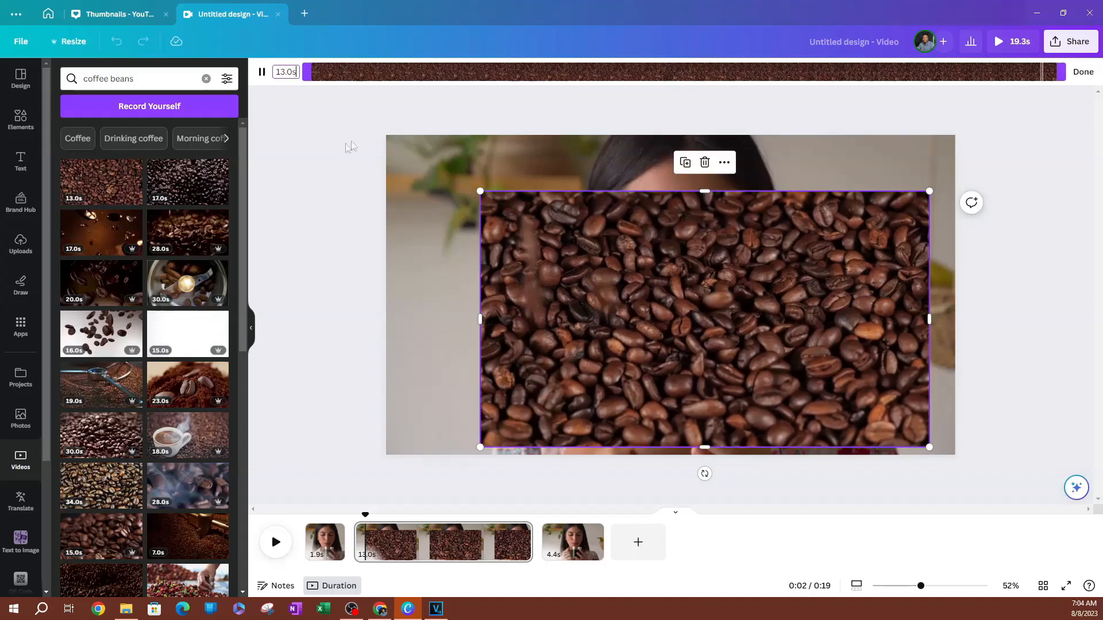
click(285, 73)
text(2.)
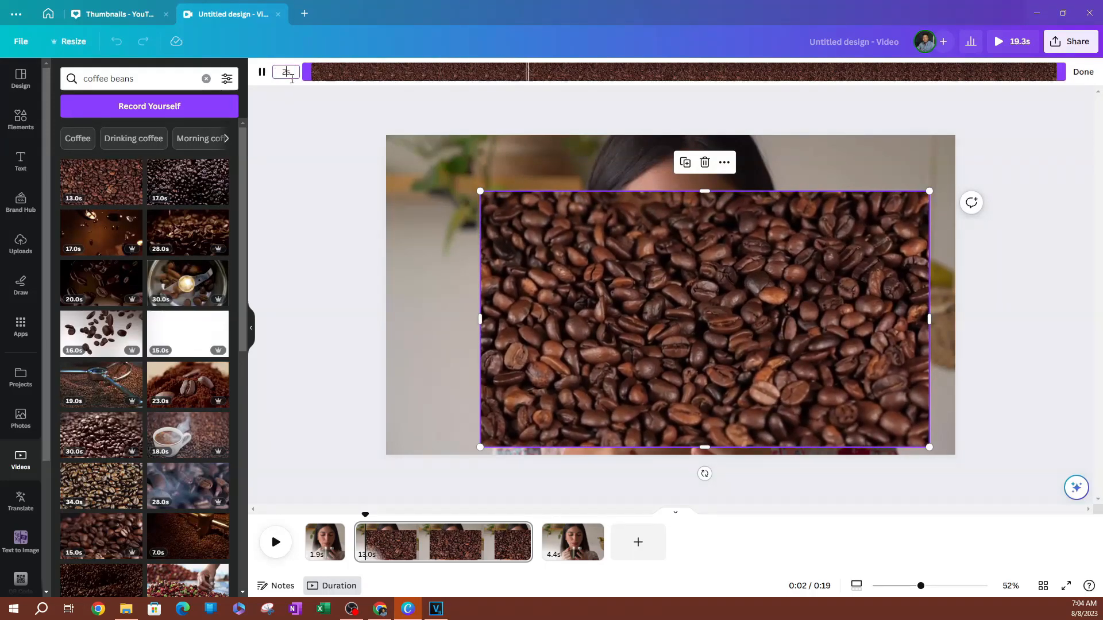
text(2s)
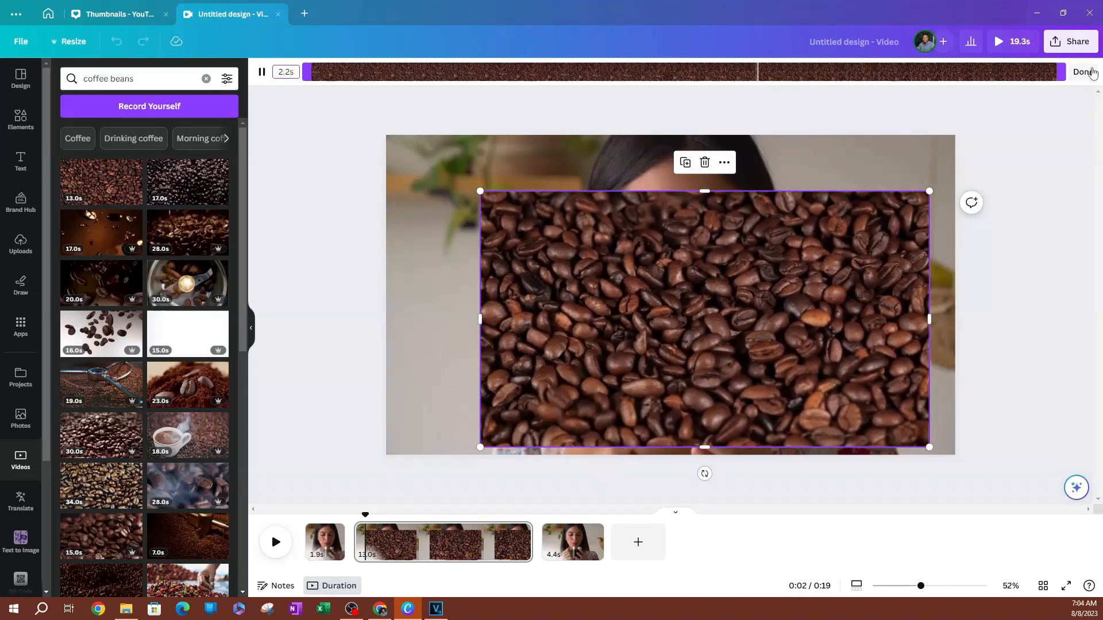
key(Return)
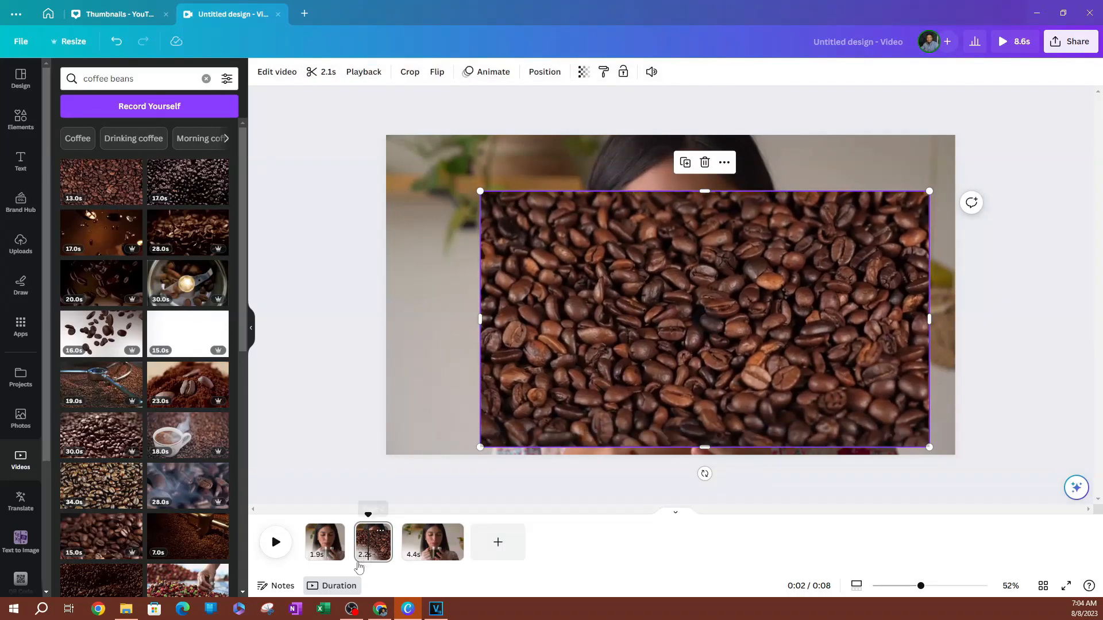
Enlarge the coffee beans video to cover the whole page and play back the sequence across the cuts
drag(633, 343, 539, 351)
drag(834, 200, 970, 157)
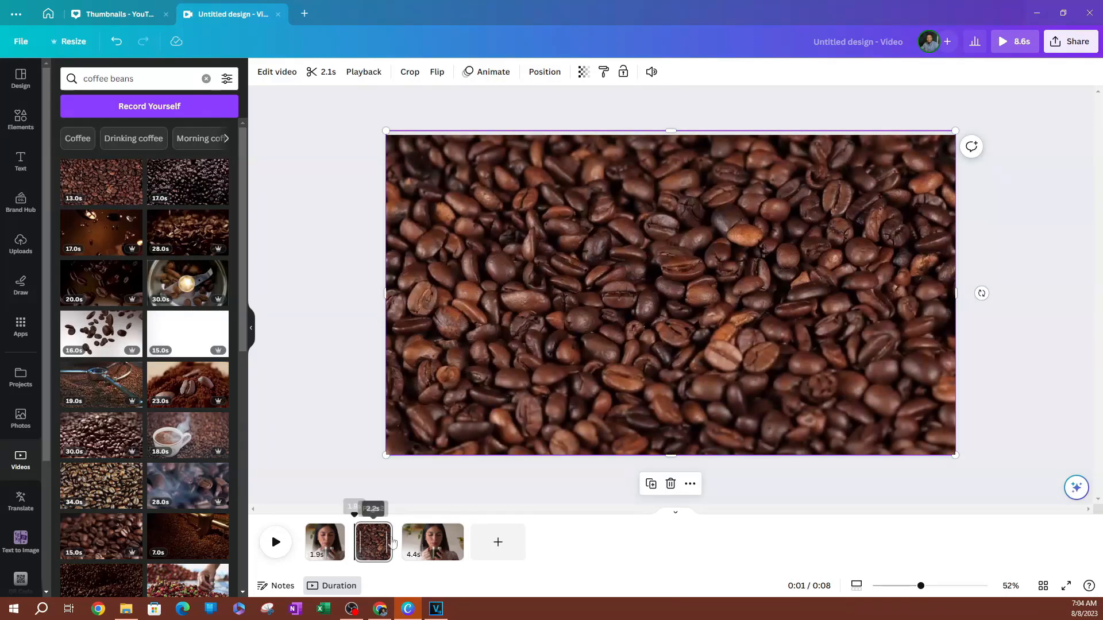
key(space)
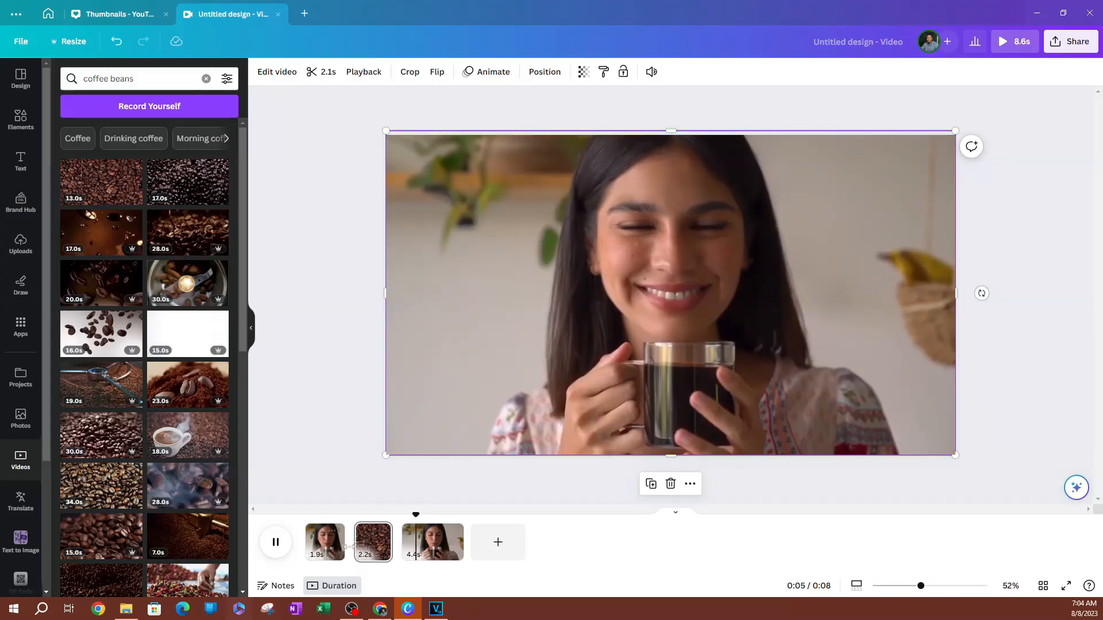
click(419, 531)
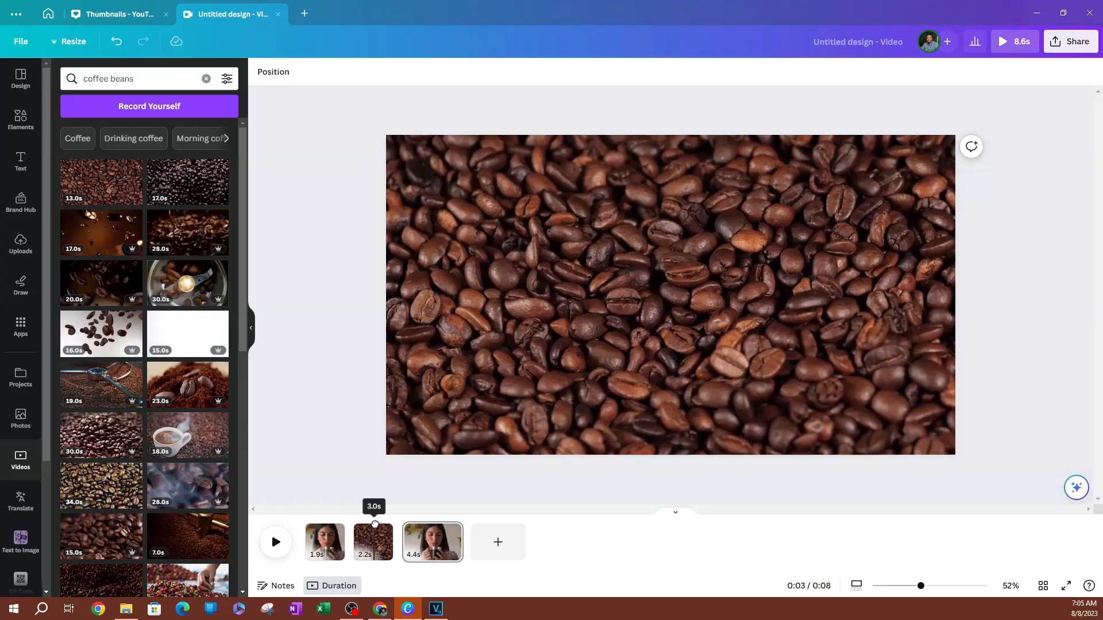
Split the coffee beans page at about 3.0 s on the timeline
click(375, 547)
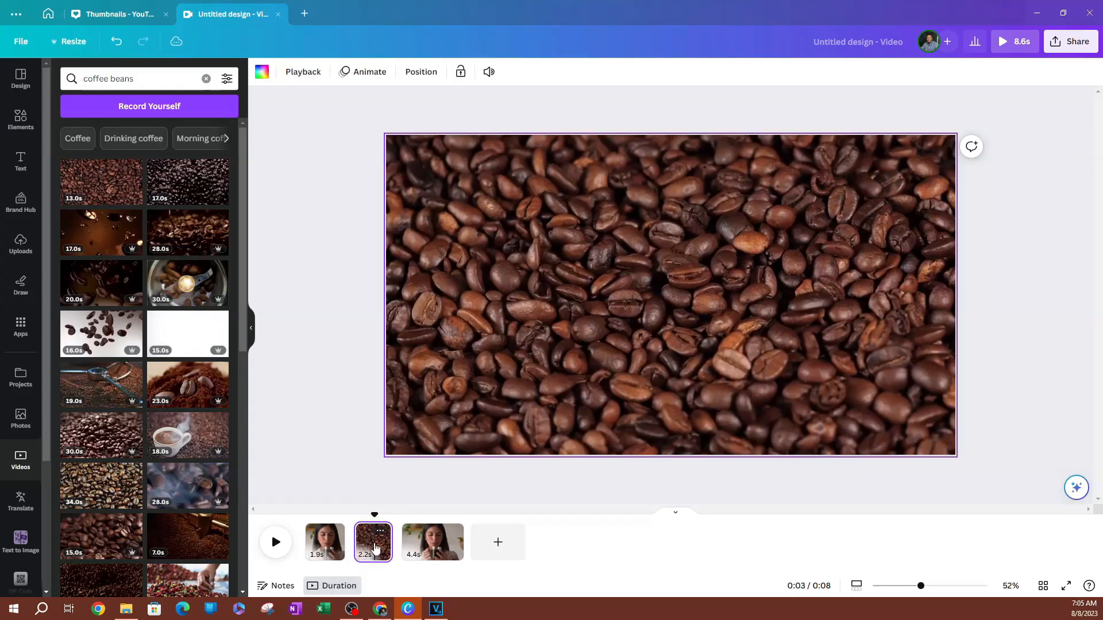
click(376, 529)
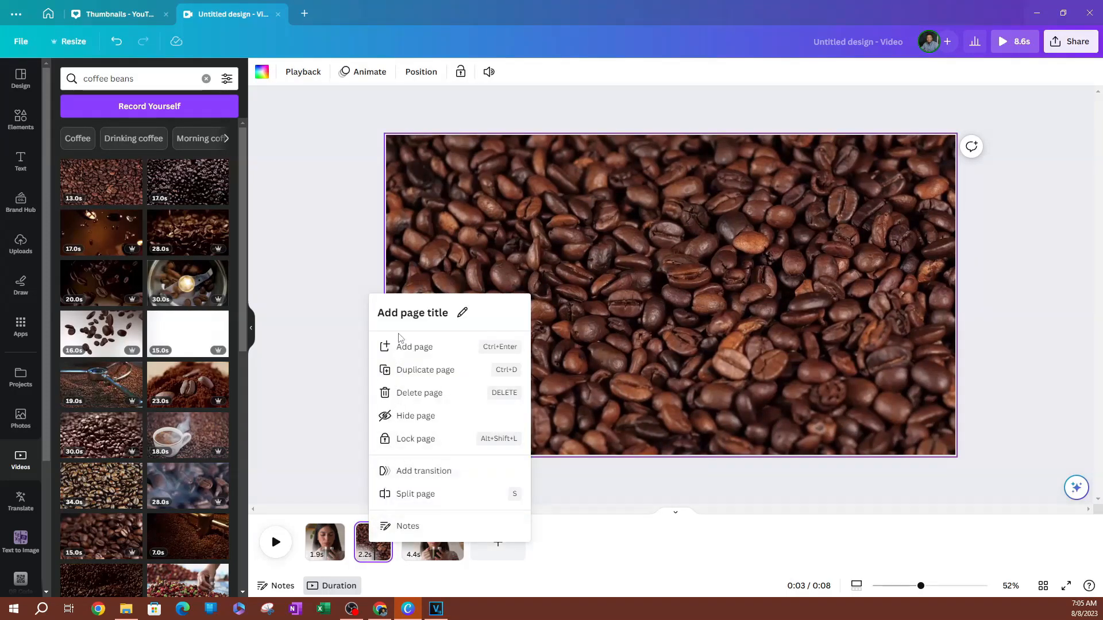
click(416, 494)
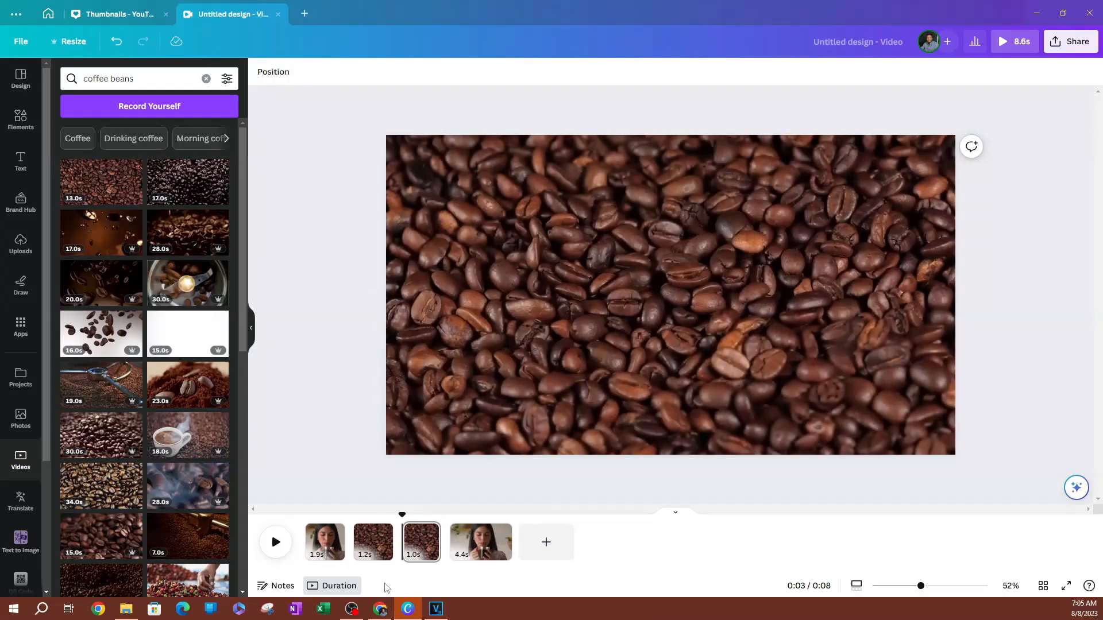
Delete the coffee beans video from the 1.0 s page, leaving the woman's clip underneath
click(420, 550)
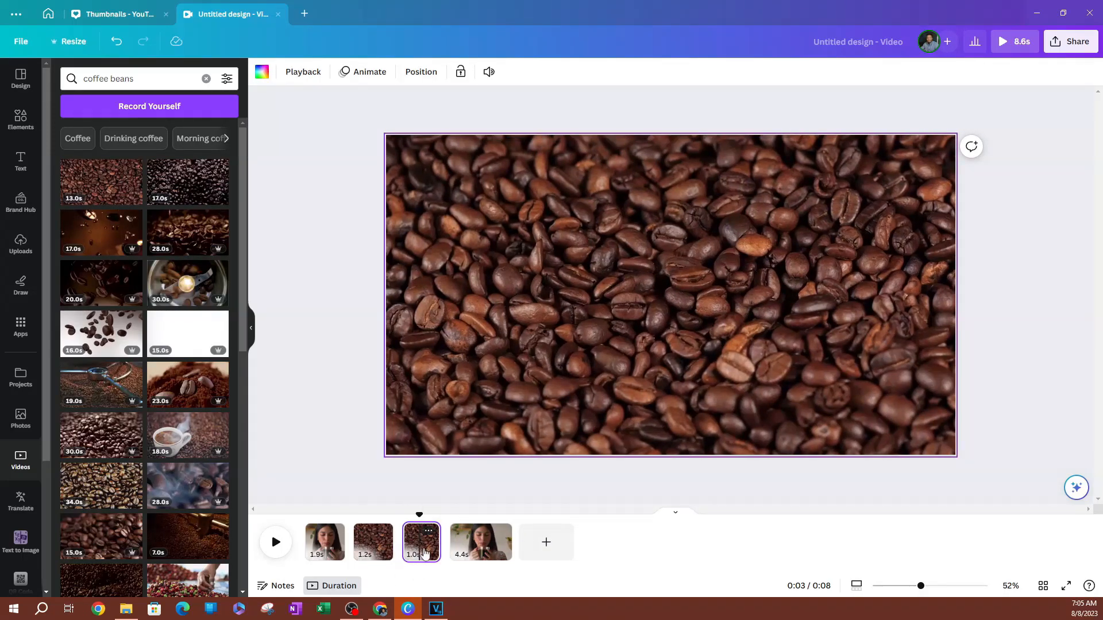
click(555, 302)
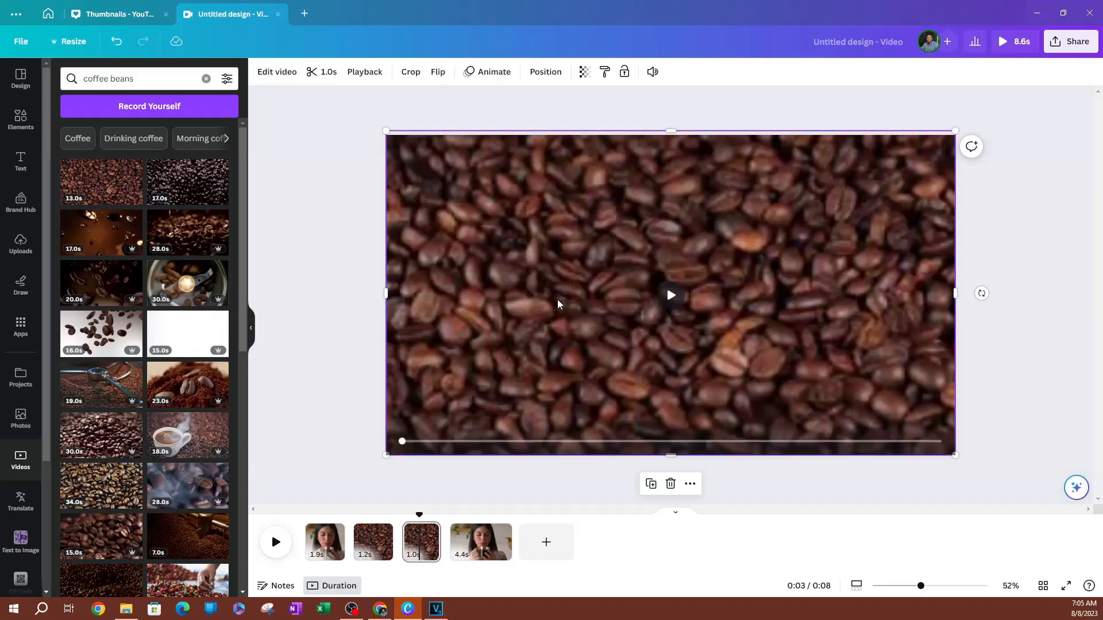
right_click(776, 321)
click(826, 366)
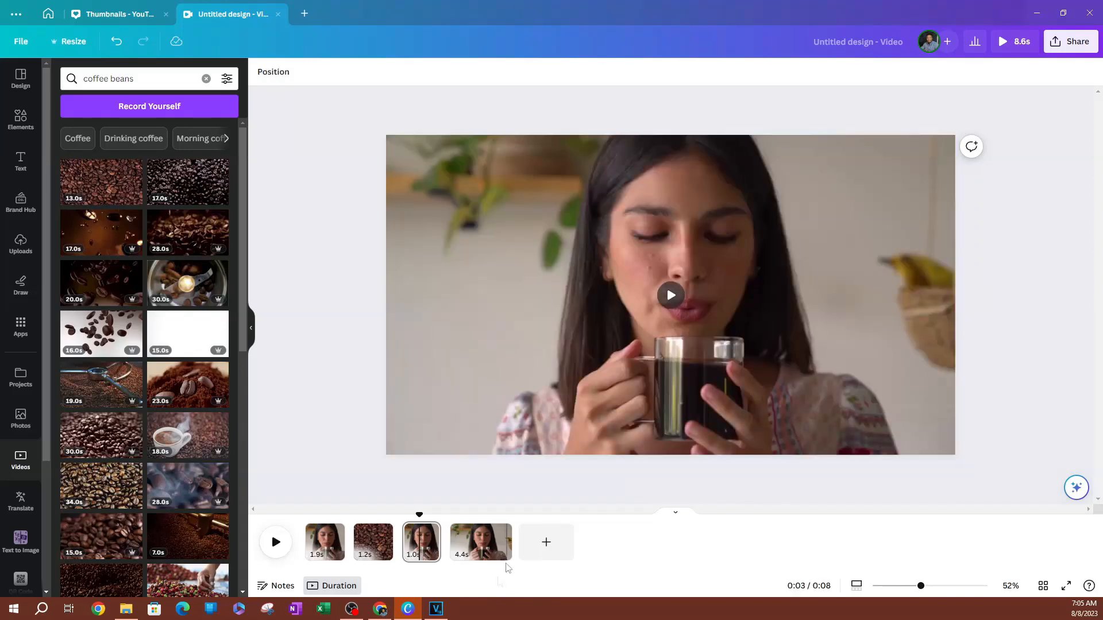
Play back the sequence to check the cutaway to coffee beans and the return to the woman
click(372, 552)
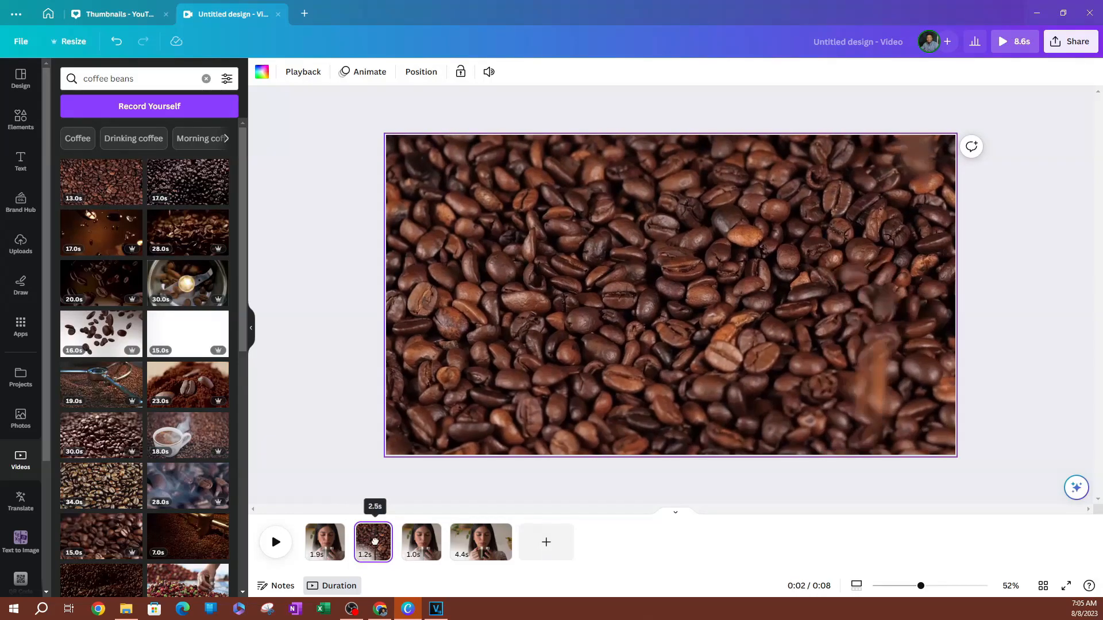
key(space)
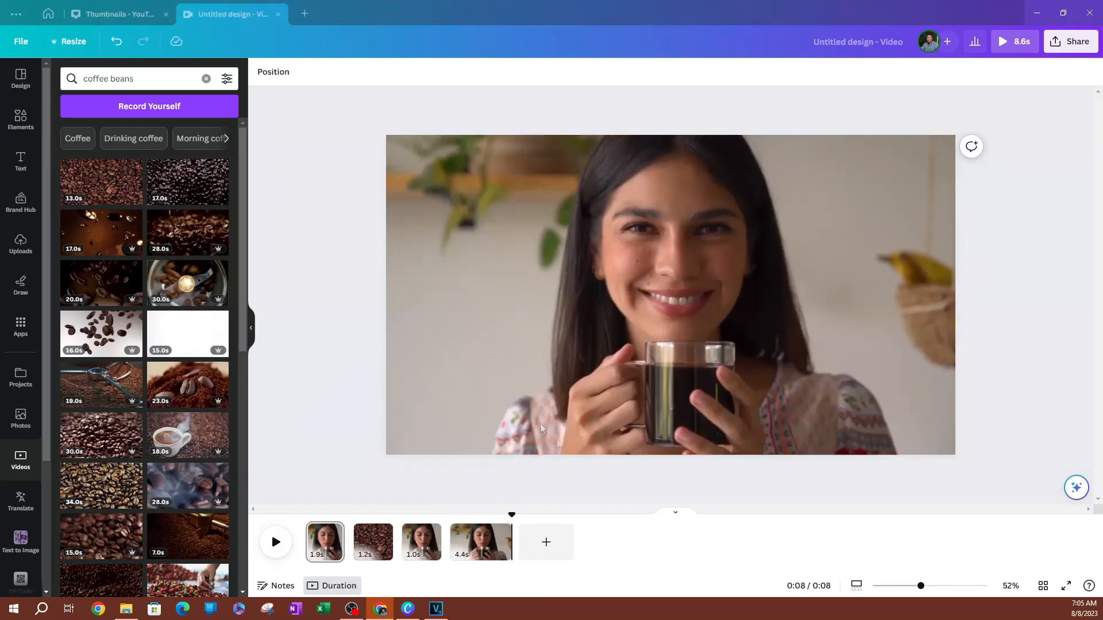
click(488, 299)
Shrink the coffee beans video on the 1.2 s page and move it towards the page's lower-left corner
click(373, 541)
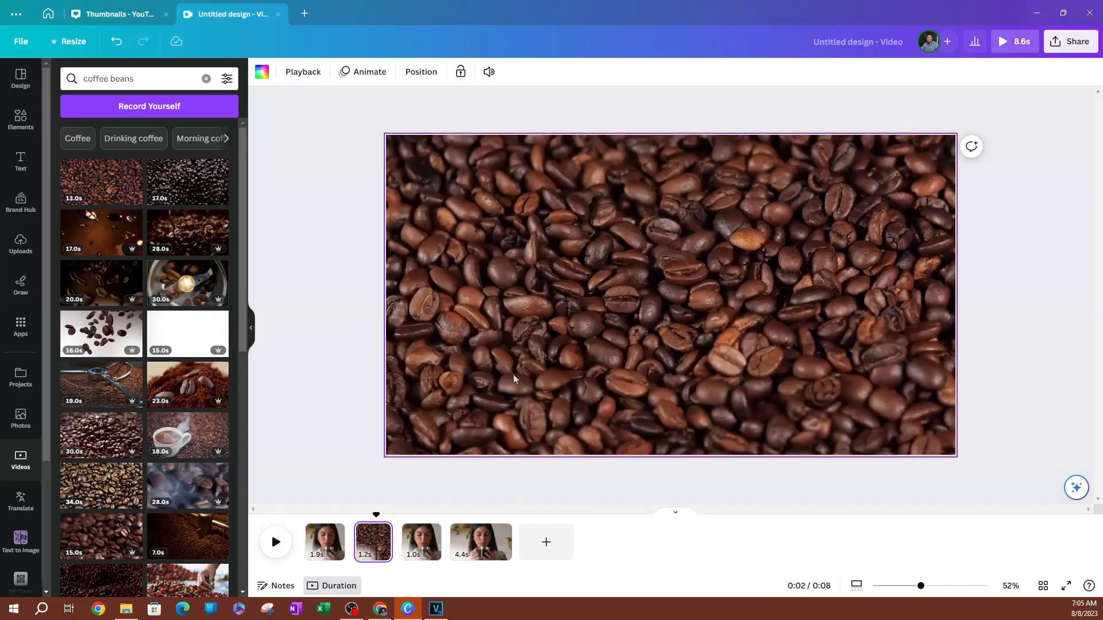
click(386, 454)
drag(384, 456, 722, 260)
drag(887, 169, 555, 351)
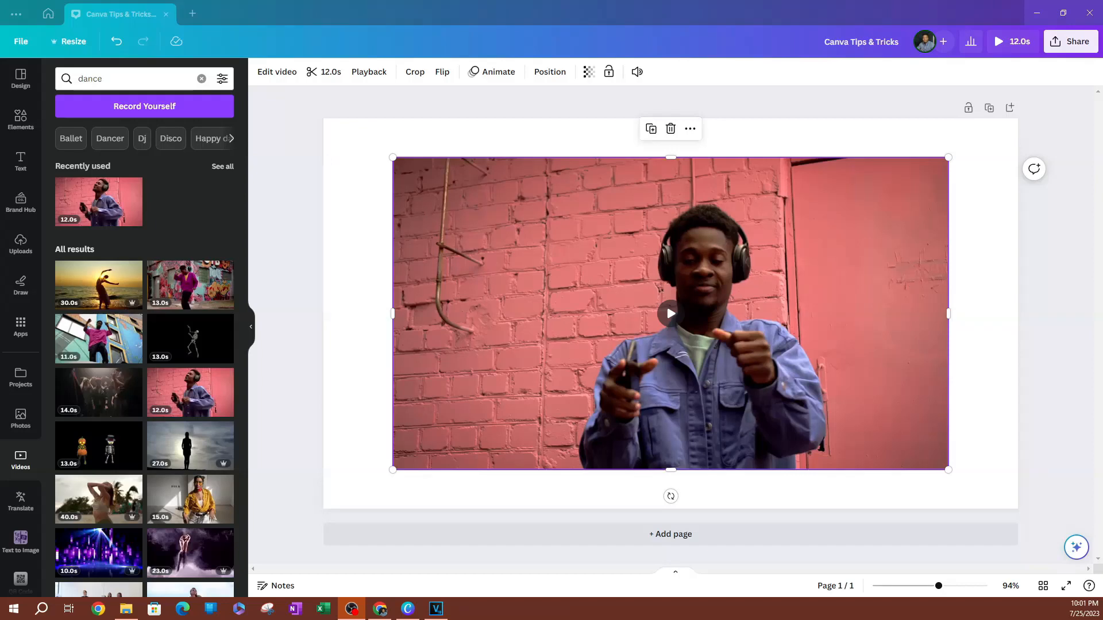
Preview the video of the dancing man with headphones and remove its background with Background Remover
click(673, 311)
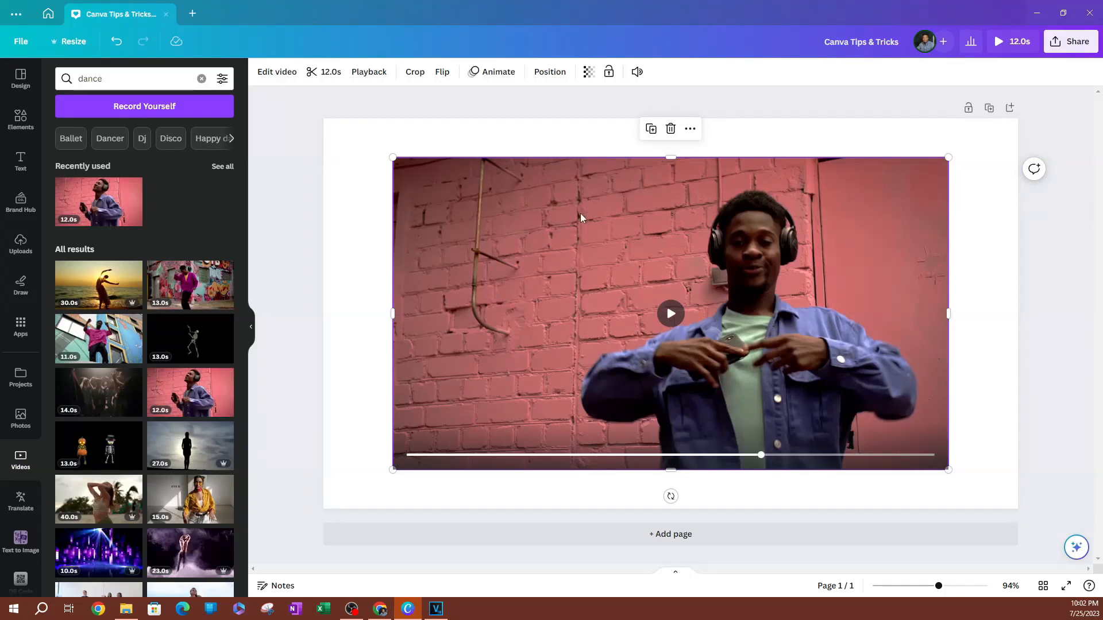
click(273, 77)
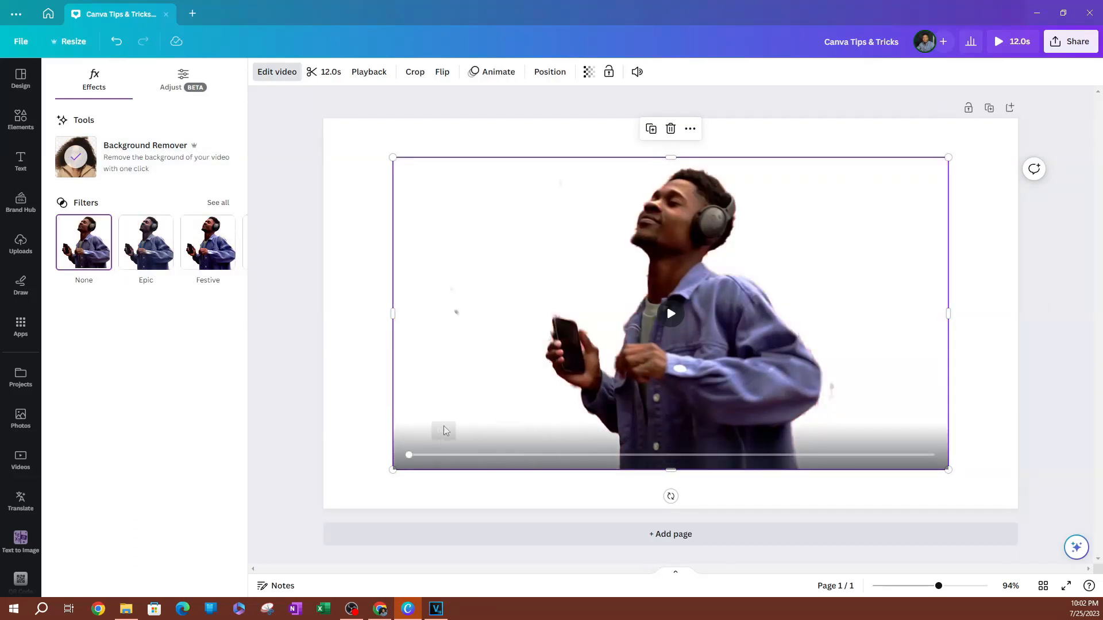
Play the cut-out video of the dancing man to check the background removal, and pause it
click(669, 312)
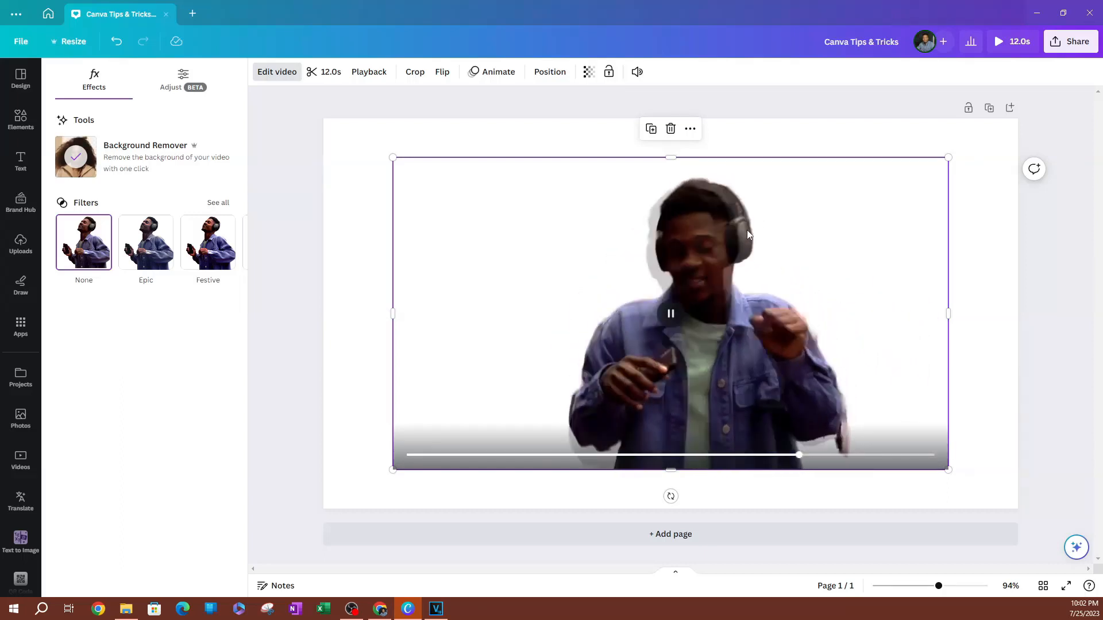
click(681, 312)
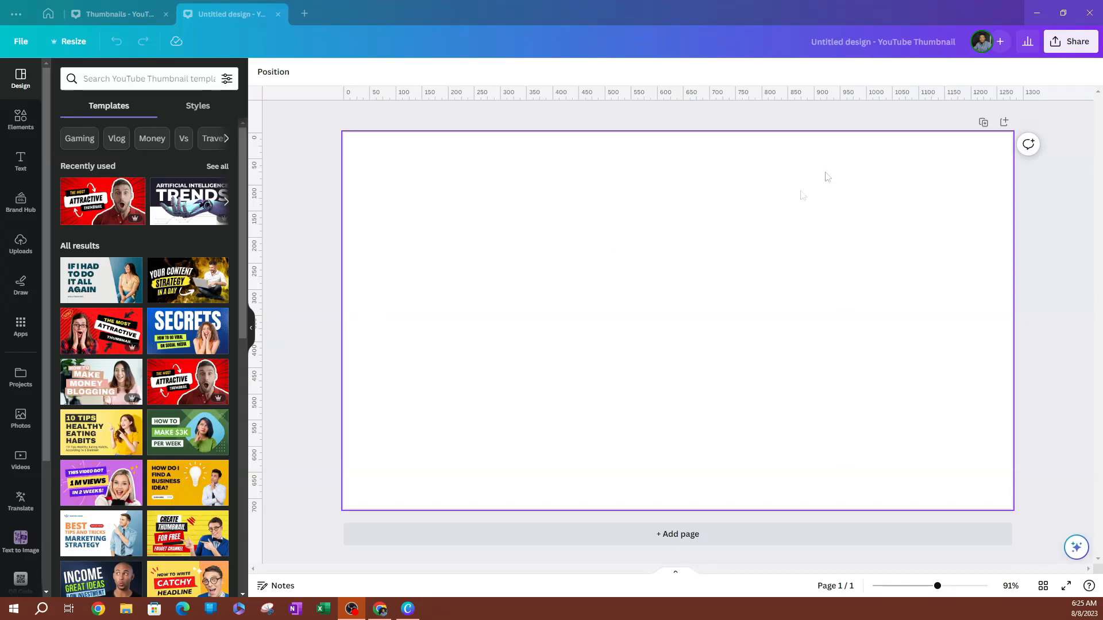
Start uploading a file to the uploaded videos and browse to the Example Videos folder
click(32, 253)
click(90, 167)
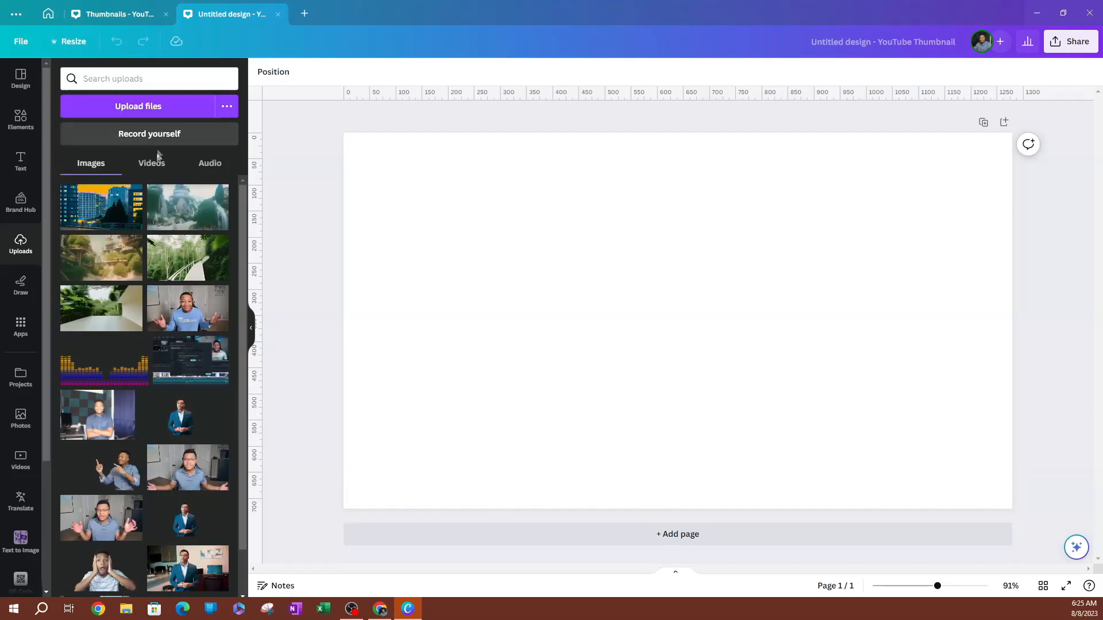
click(152, 166)
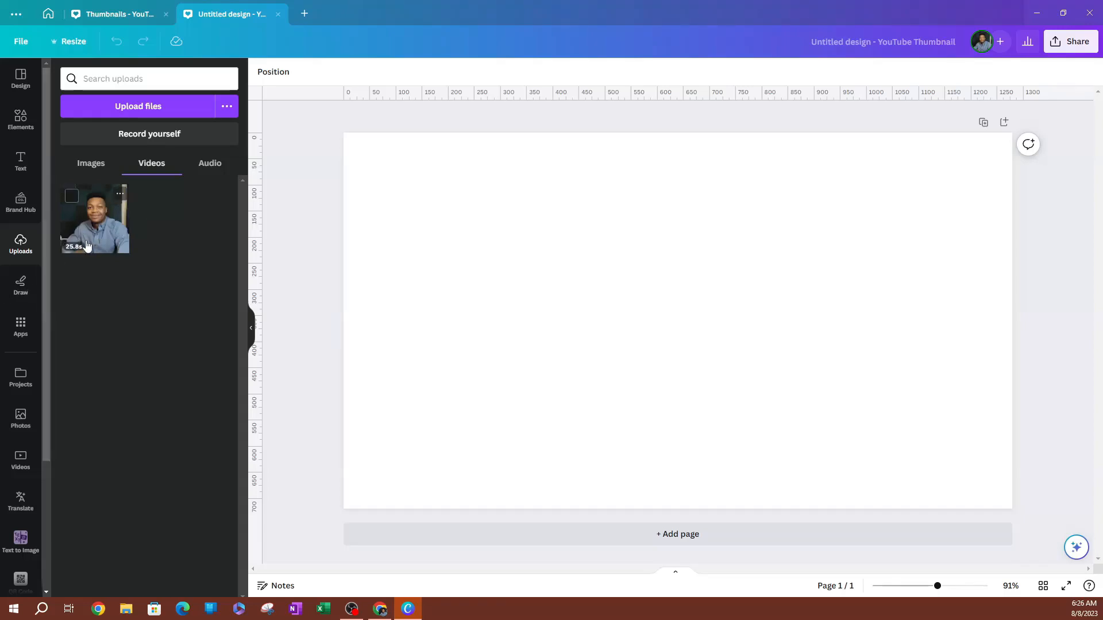
click(130, 106)
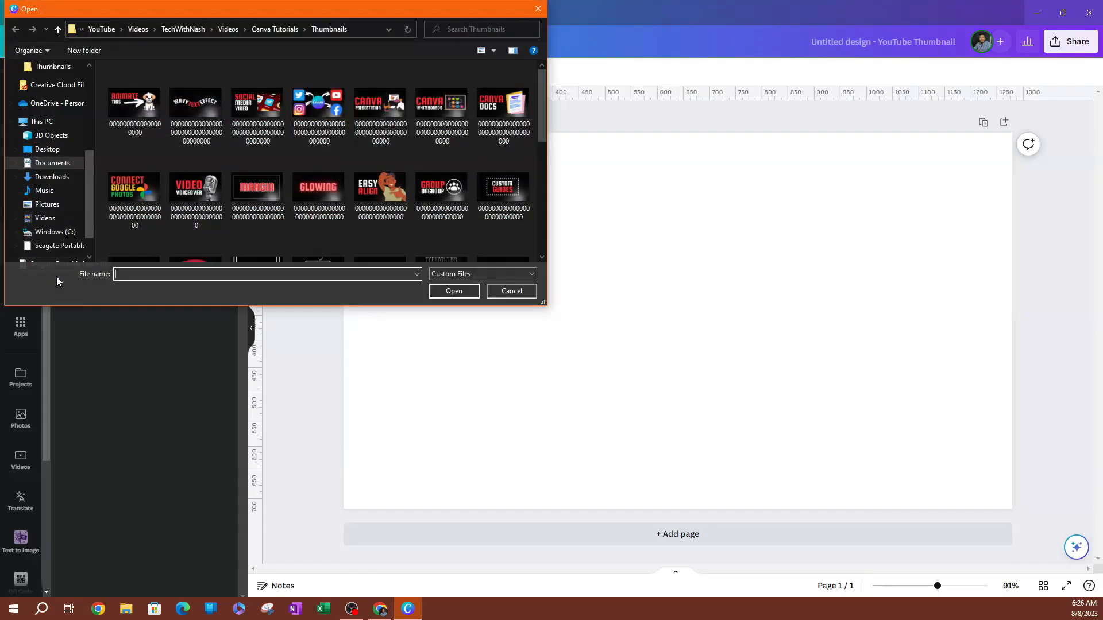
click(358, 28)
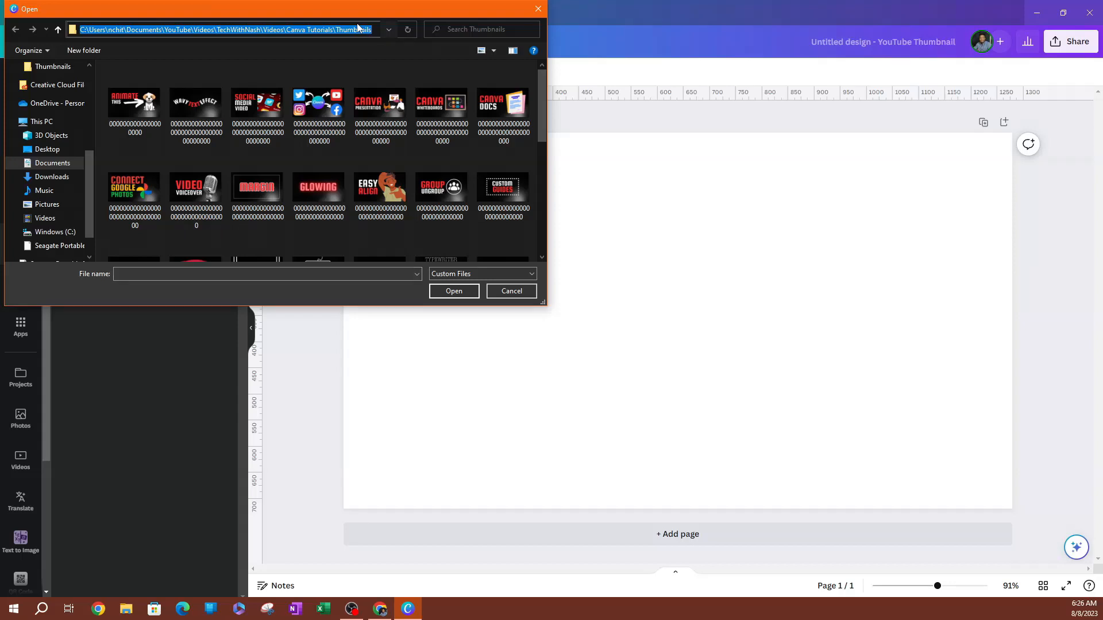
text(C:\Users\nchit\Documents\YouTube\Videos\User Nash\Example Videos)
key(Return)
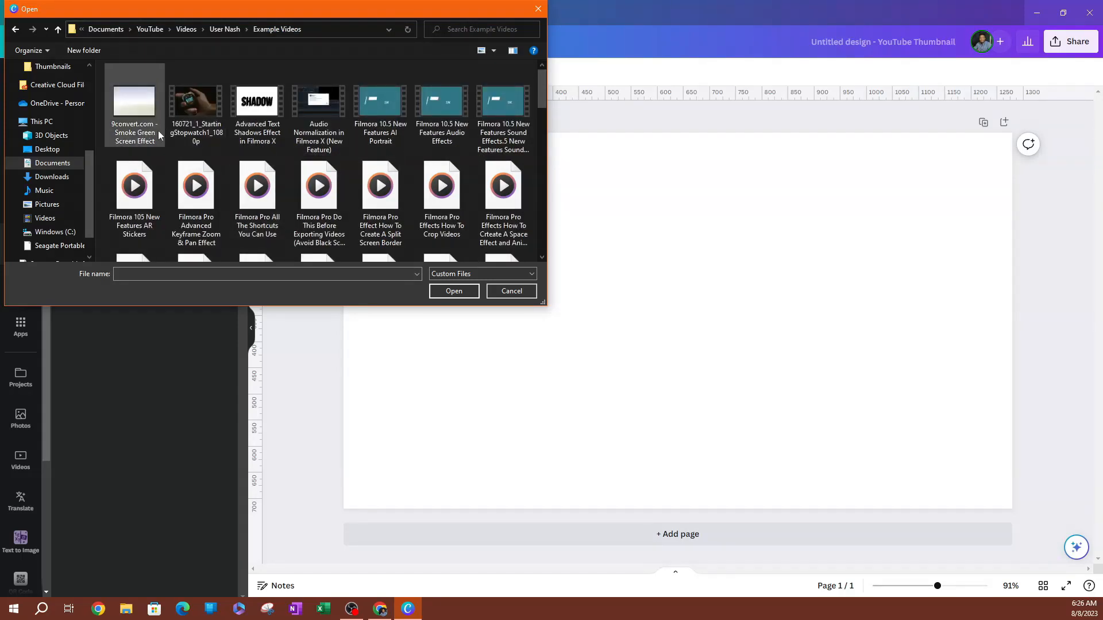
Find the file video (3) in the folder and upload it
click(198, 130)
scroll(246, 155, down, 3)
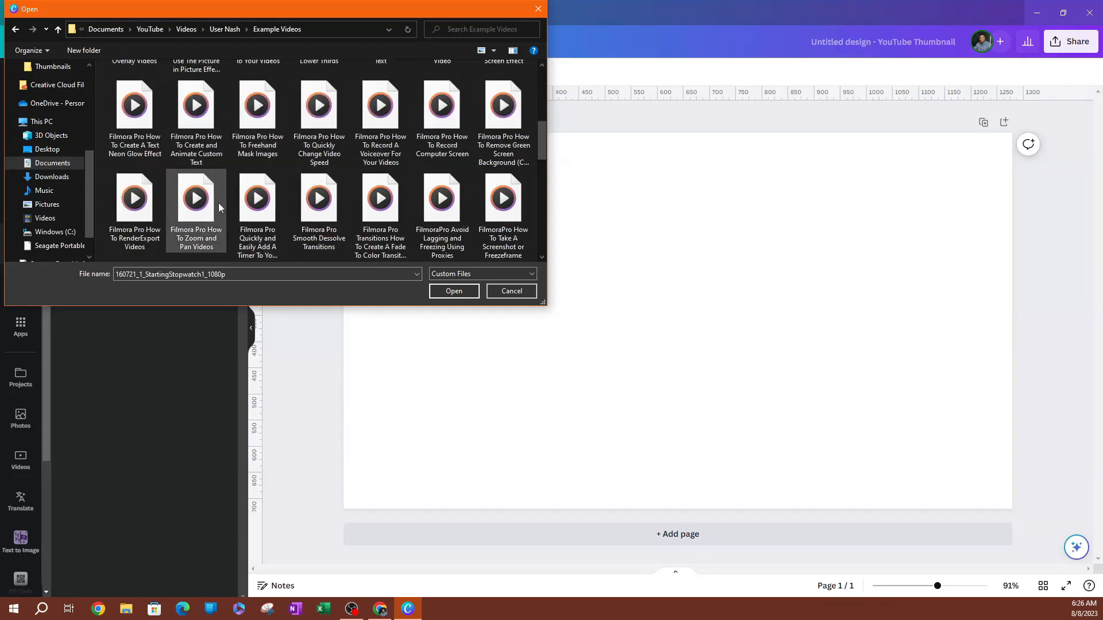
scroll(233, 177, down, 6)
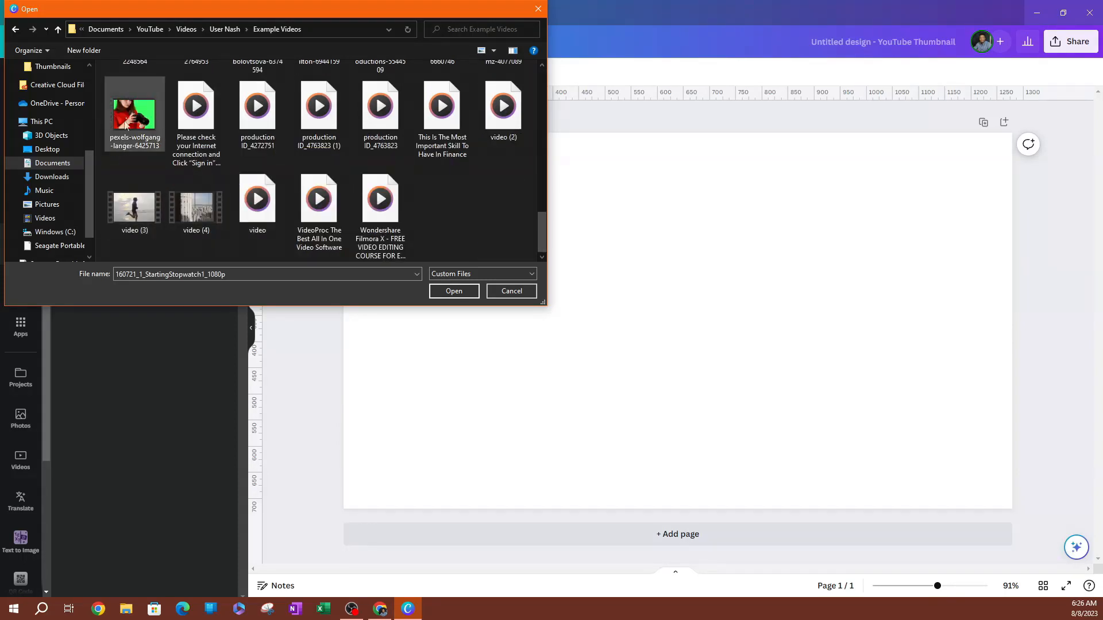
click(132, 208)
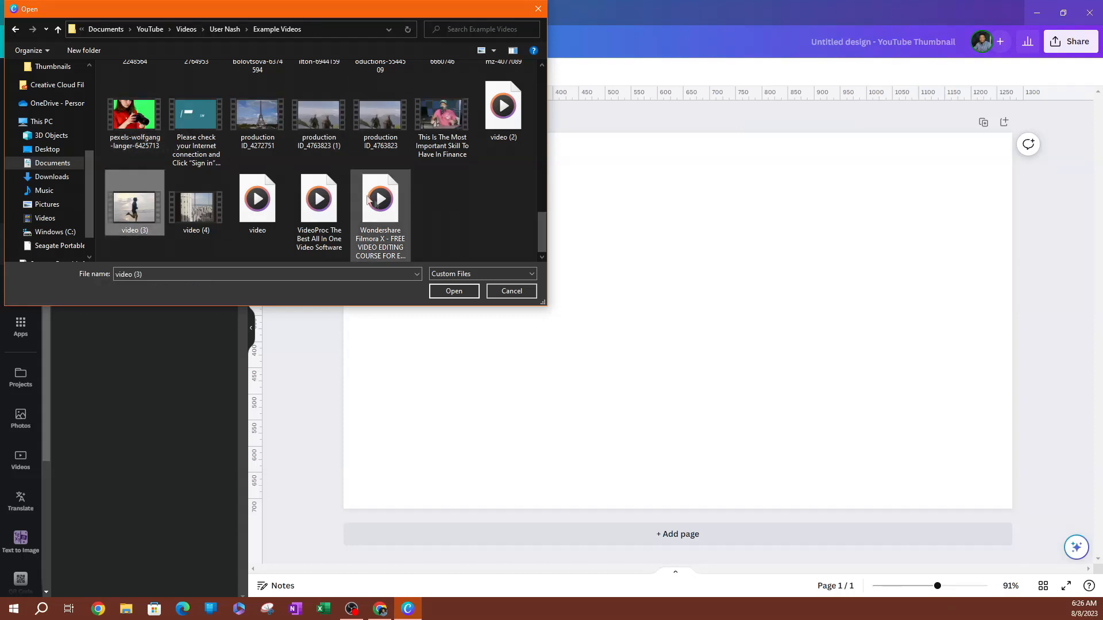
click(453, 291)
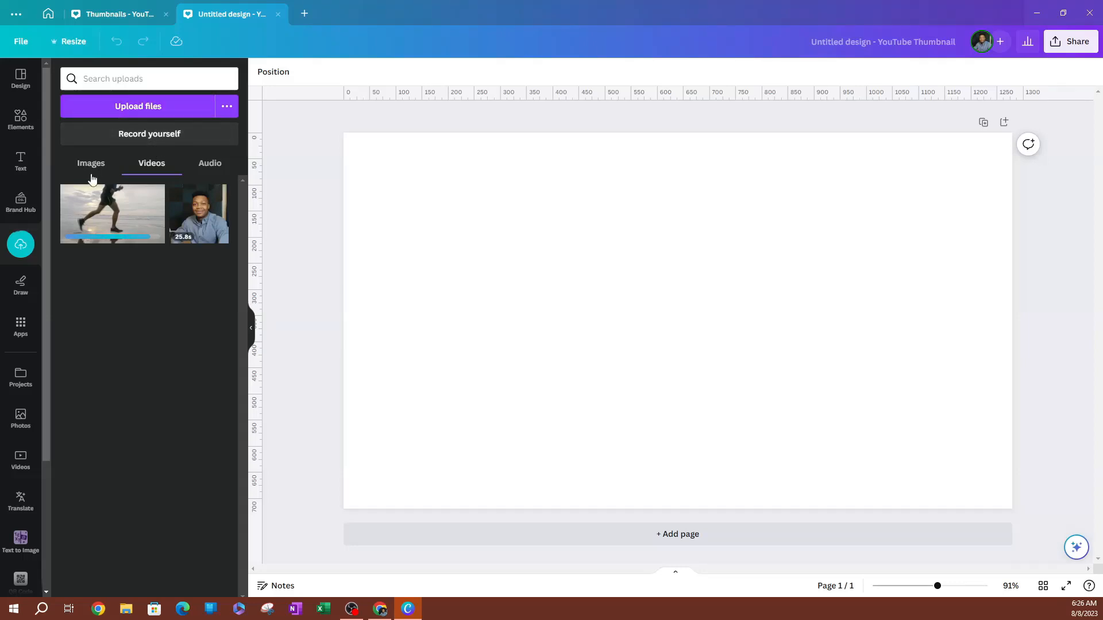
Look through the stock video library's categories, from Aerial Shots down to Backgrounds
click(18, 462)
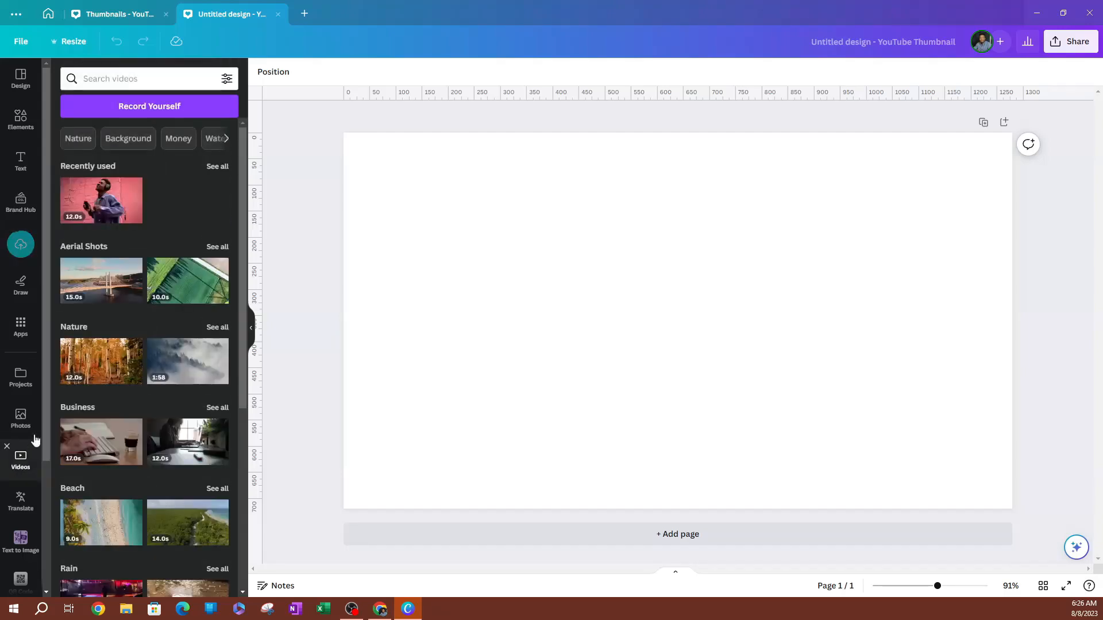
scroll(161, 246, down, 5)
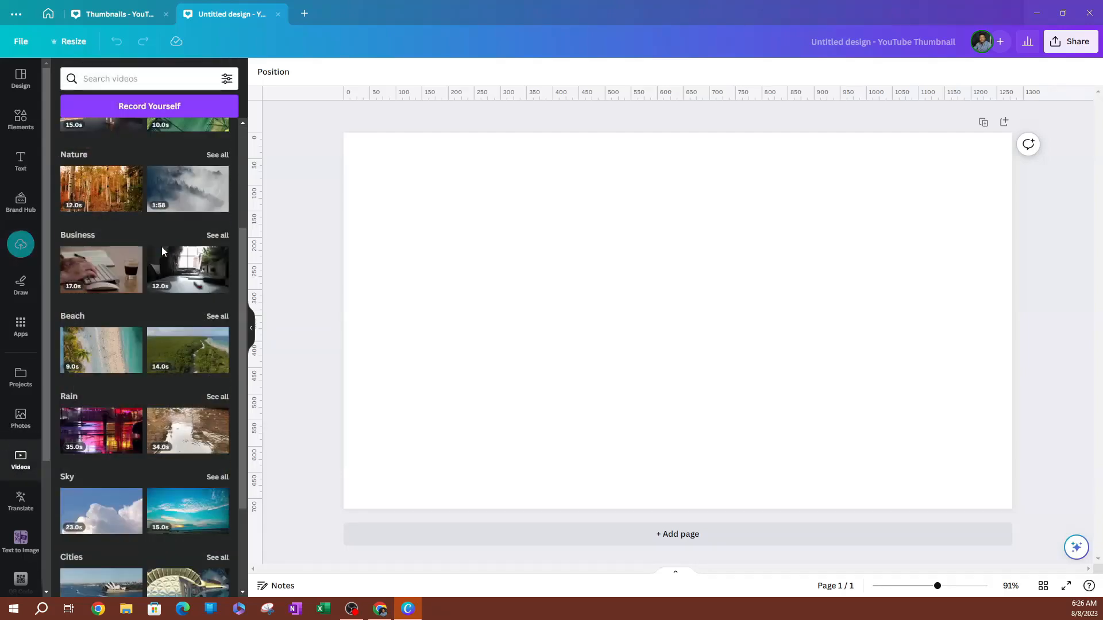
scroll(156, 252, down, 2)
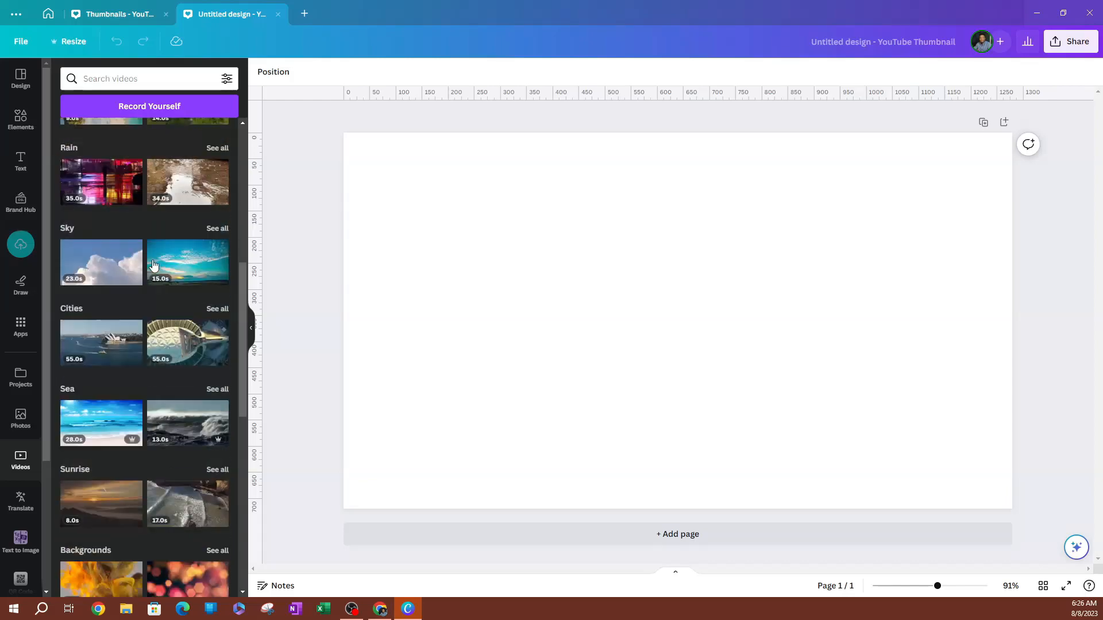
scroll(154, 254, up, 6)
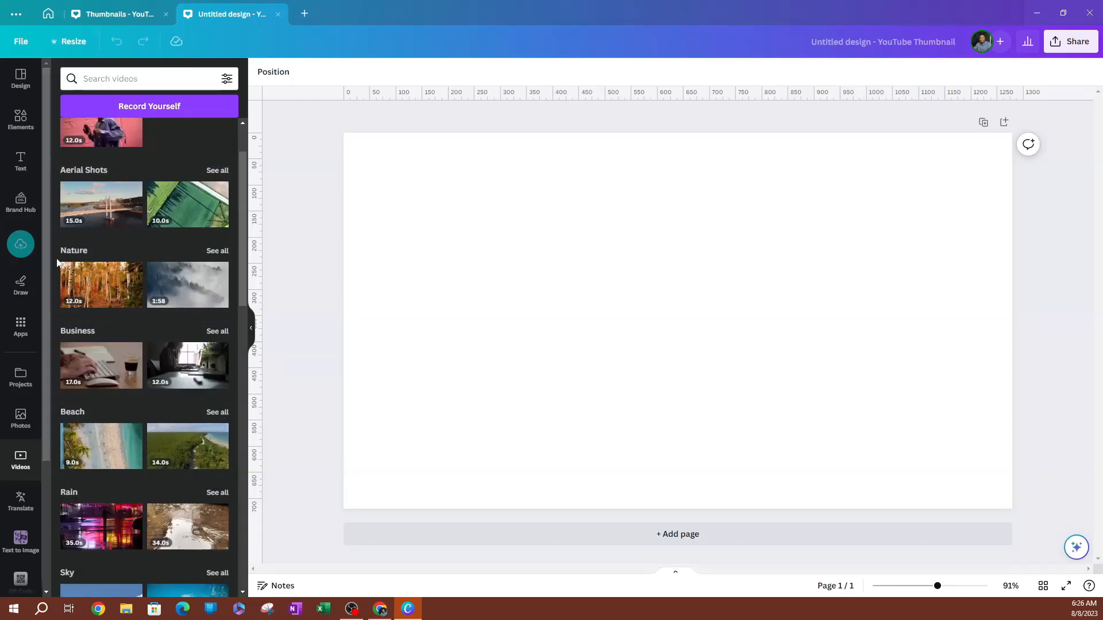
Add the uploaded video of the beach runner to the page and enlarge it to fill the whole page
click(17, 249)
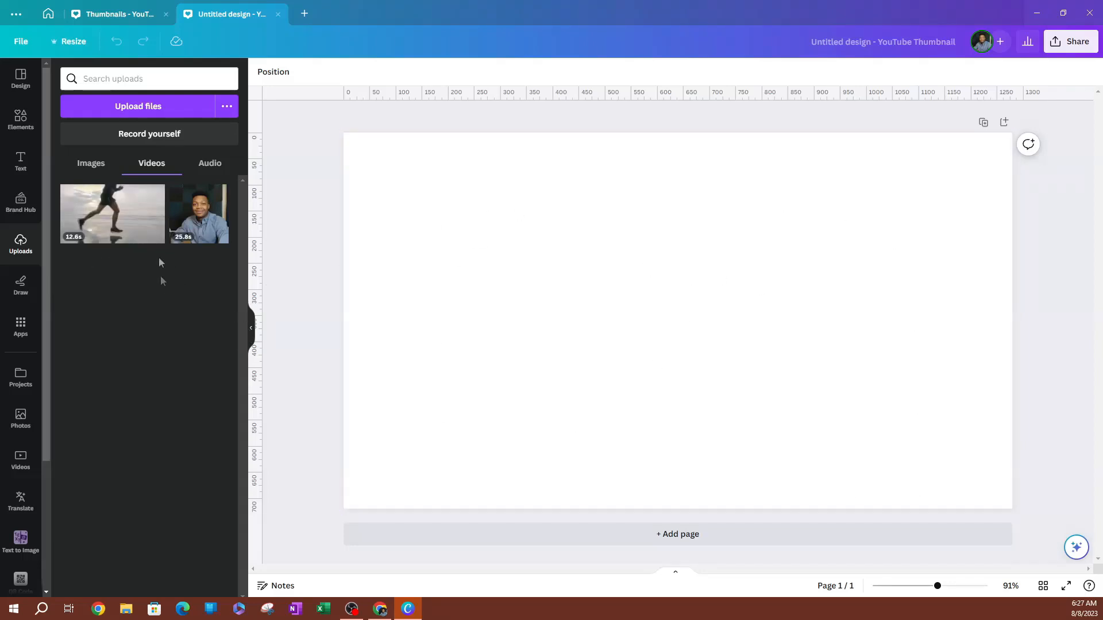
click(109, 217)
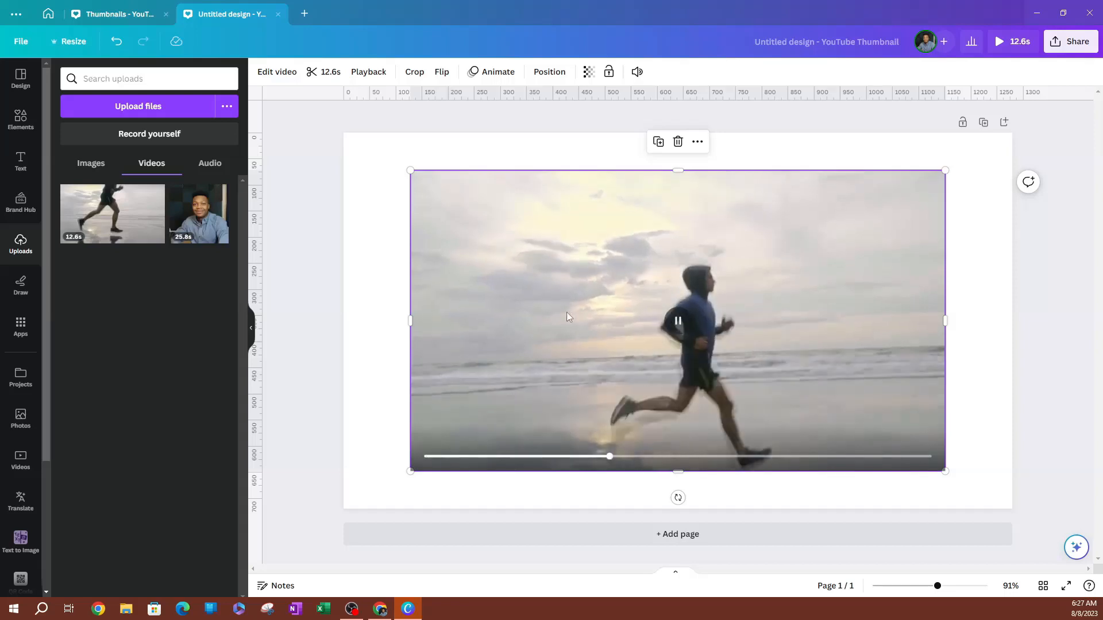
drag(515, 335, 448, 372)
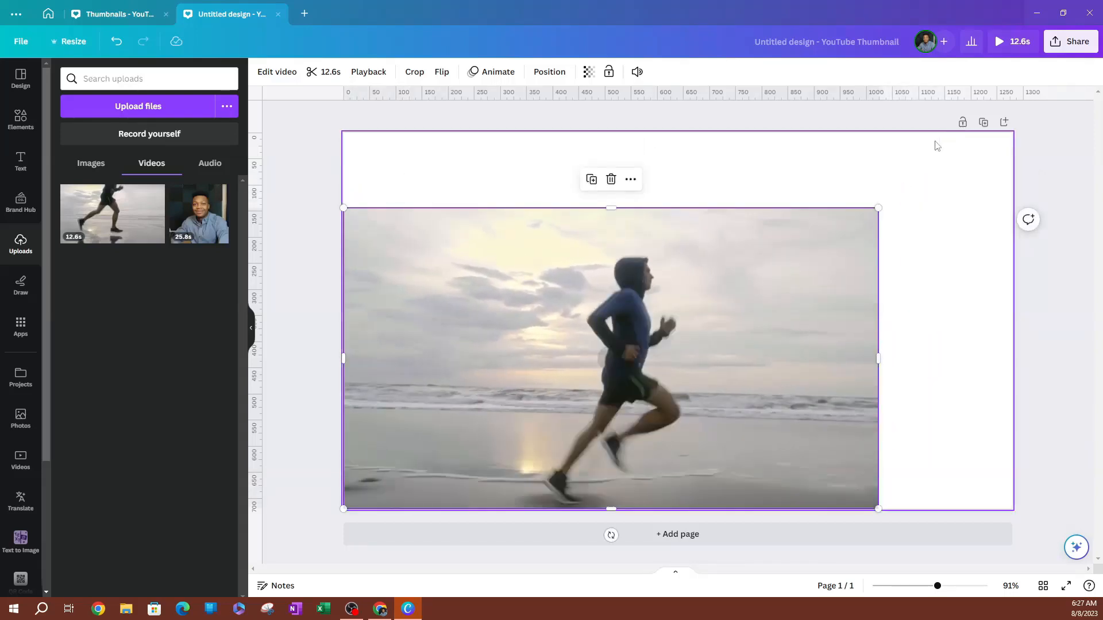
drag(879, 208, 1019, 142)
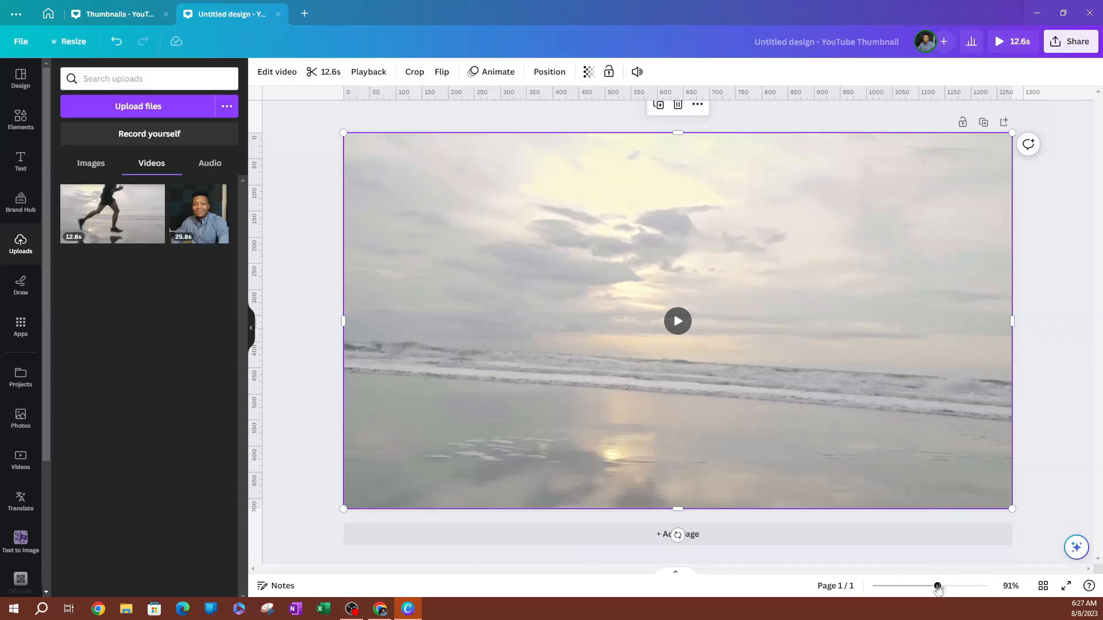
Zoom the canvas out to 83% and check the page in grid view
mouse_move(937, 585)
mouse_down()
mouse_move(911, 586)
mouse_move(938, 586)
mouse_move(937, 596)
mouse_up()
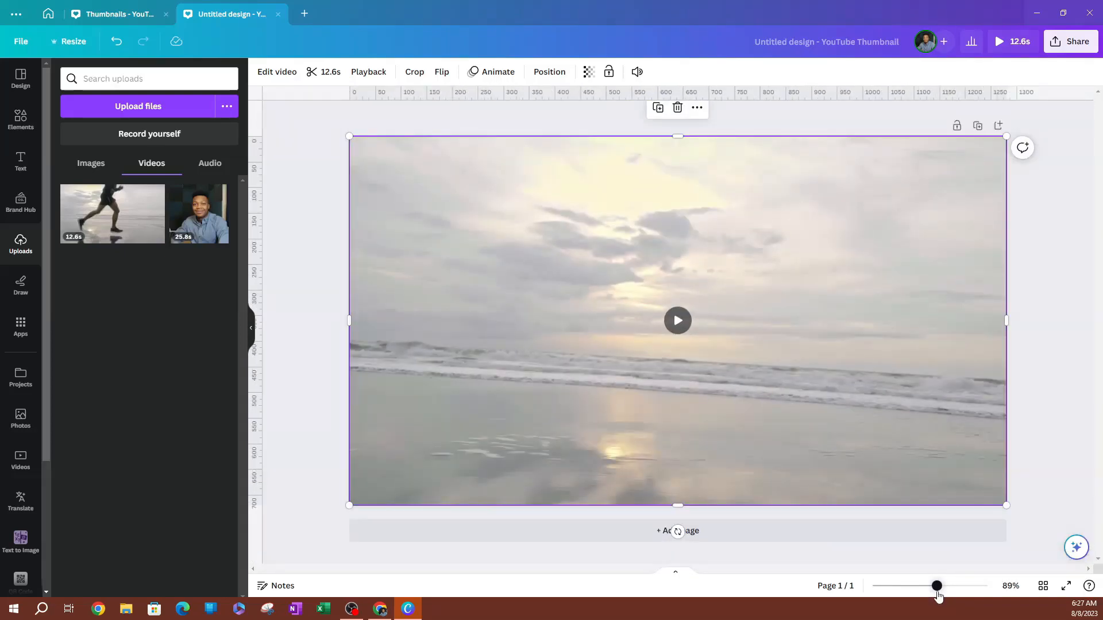
mouse_move(938, 596)
mouse_down()
mouse_move(875, 587)
mouse_move(949, 586)
mouse_move(934, 586)
mouse_up()
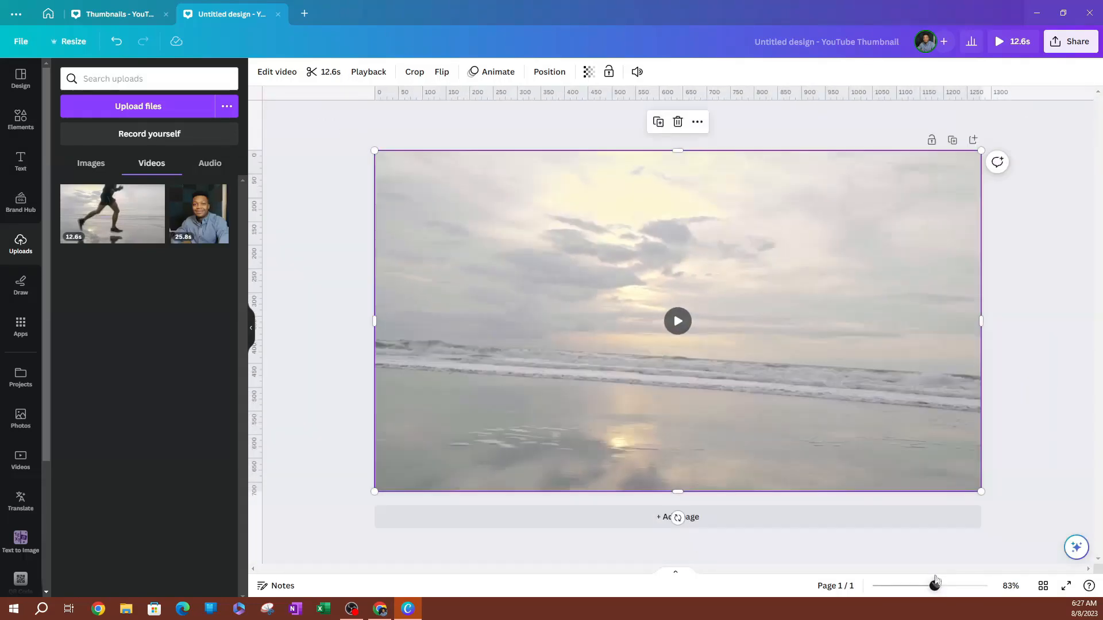
click(1043, 586)
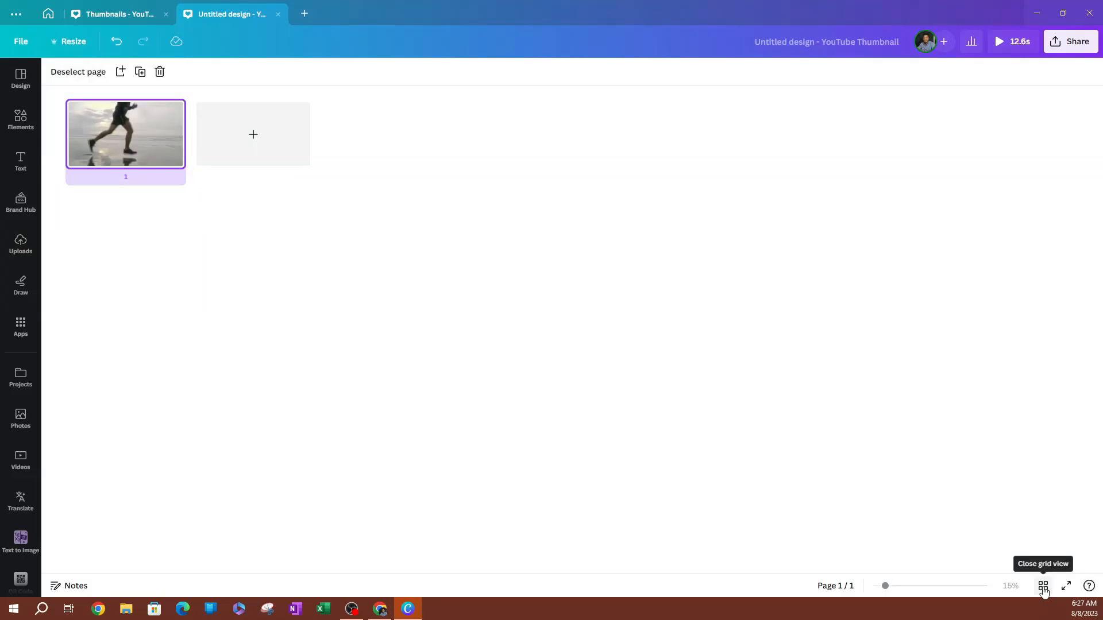
click(1044, 586)
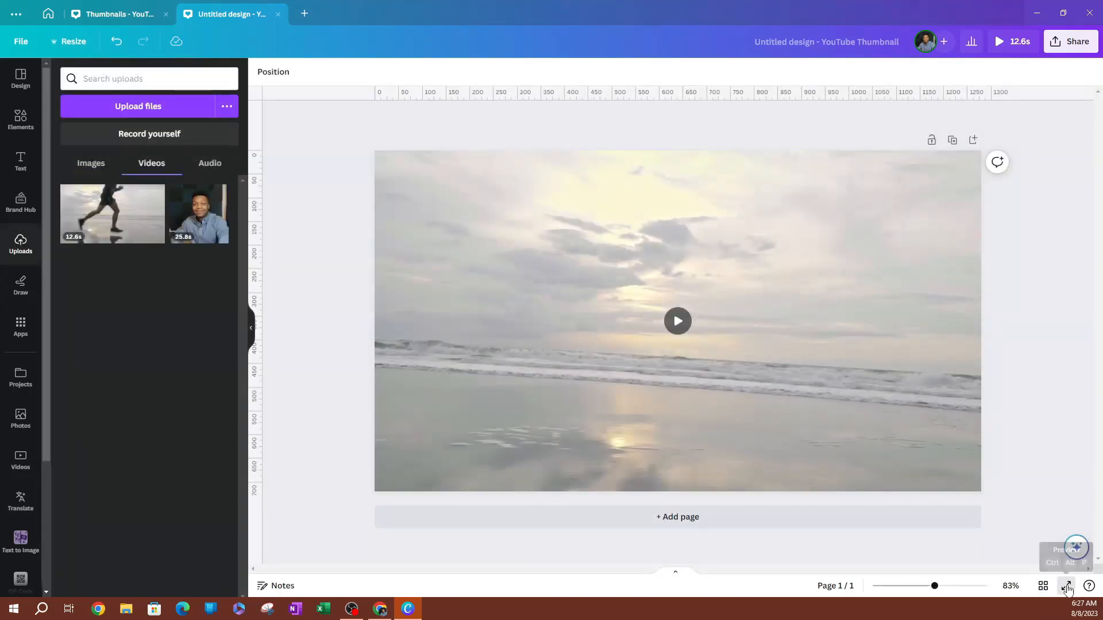
Preview the design full screen and return to the editor
click(1066, 586)
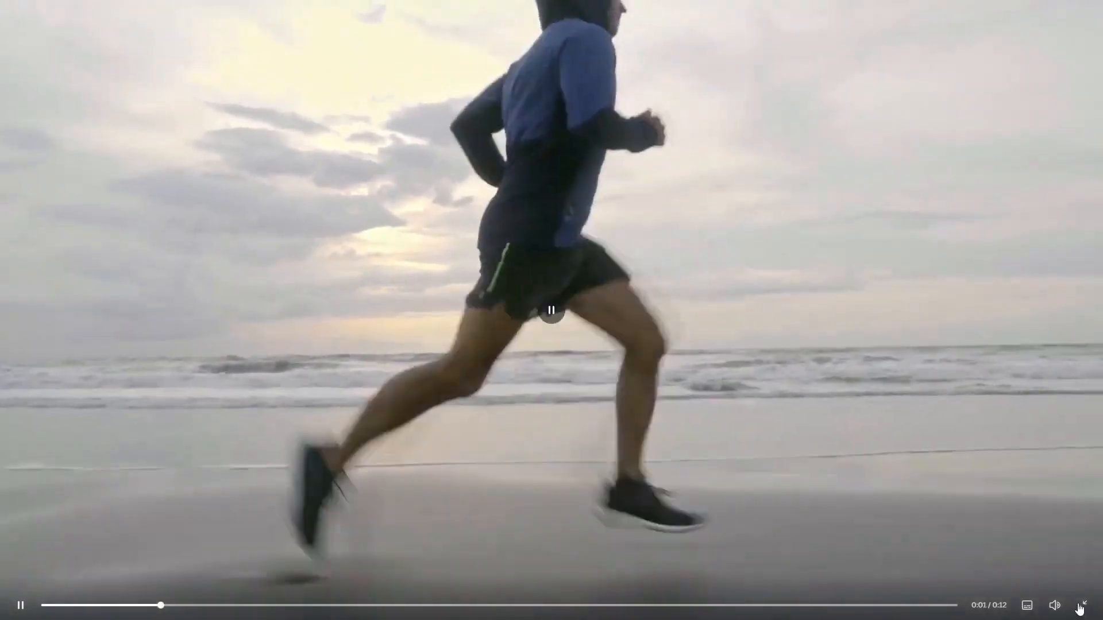
key(Escape)
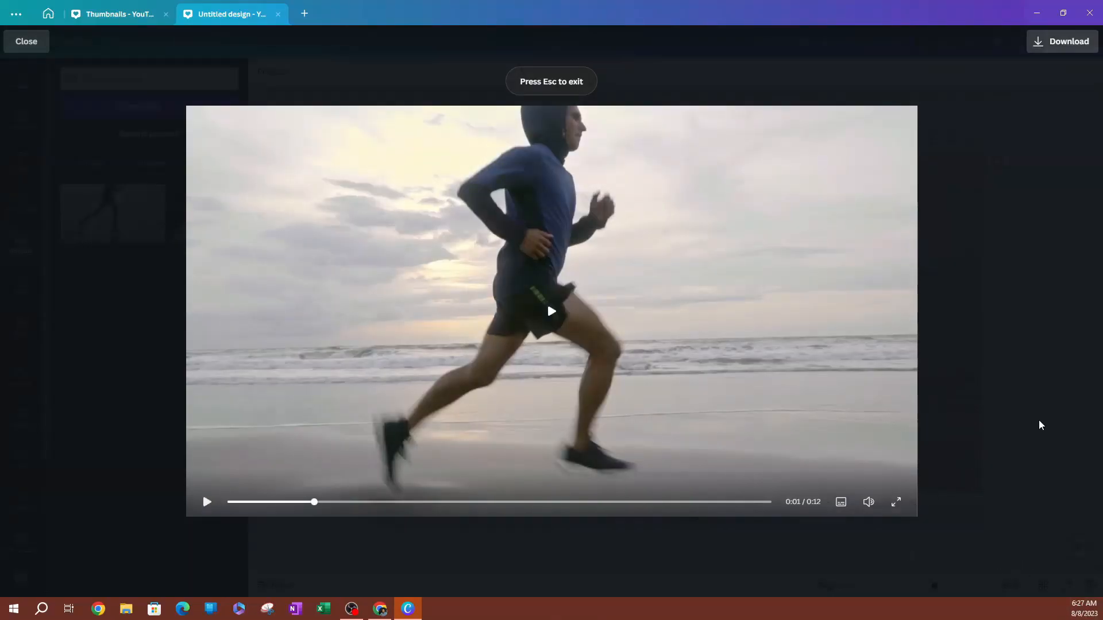
key(Escape)
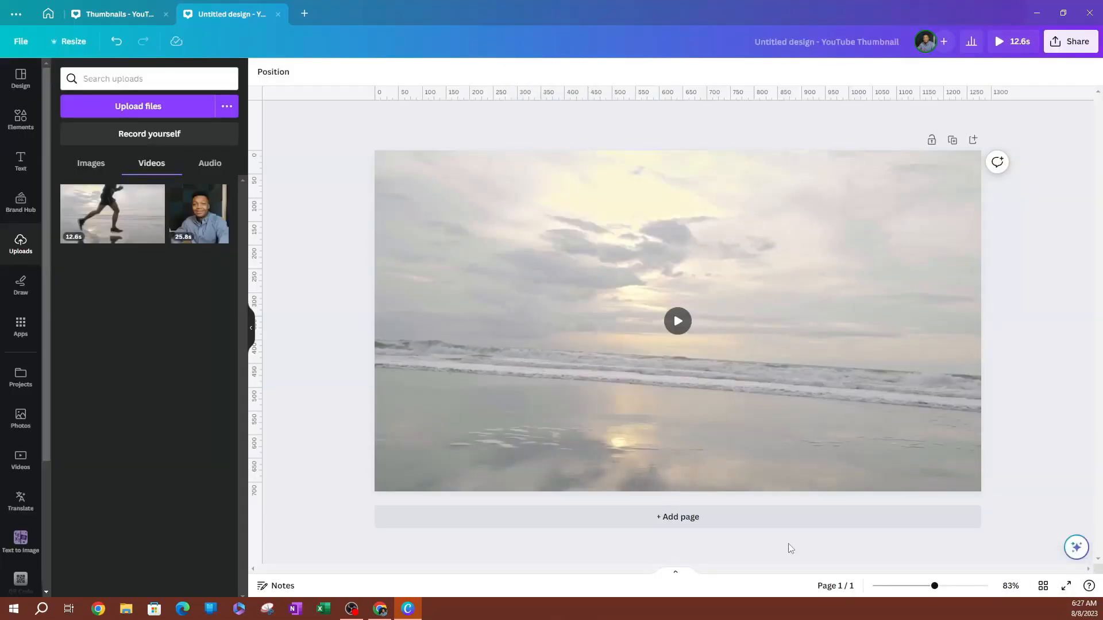
click(554, 273)
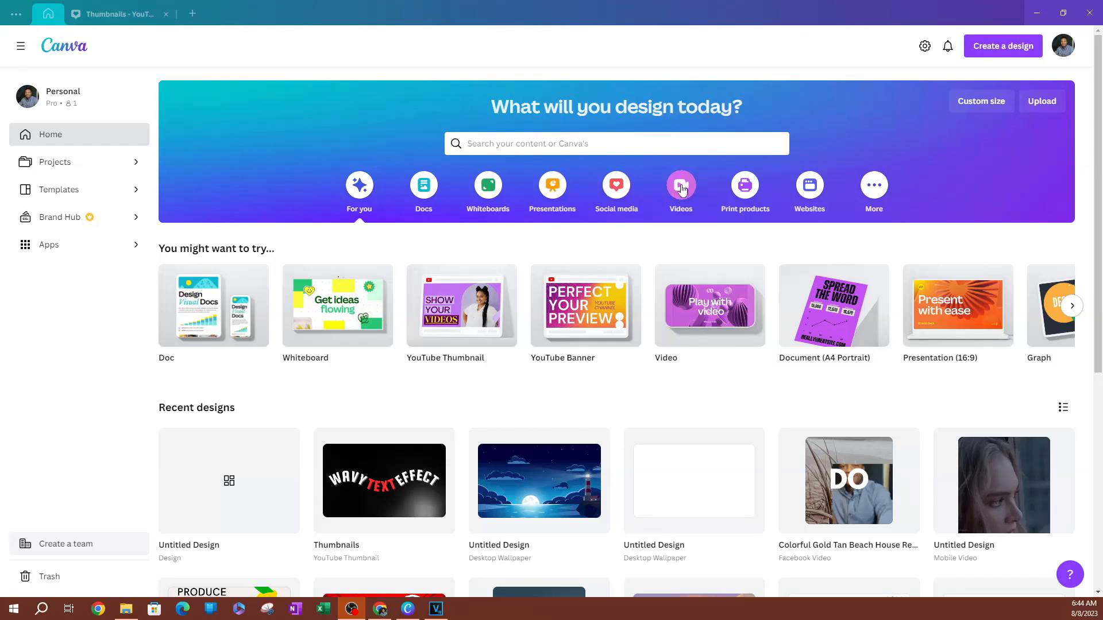
Create a blank Video design of 1920 × 1080 px from the Canva home page
click(681, 190)
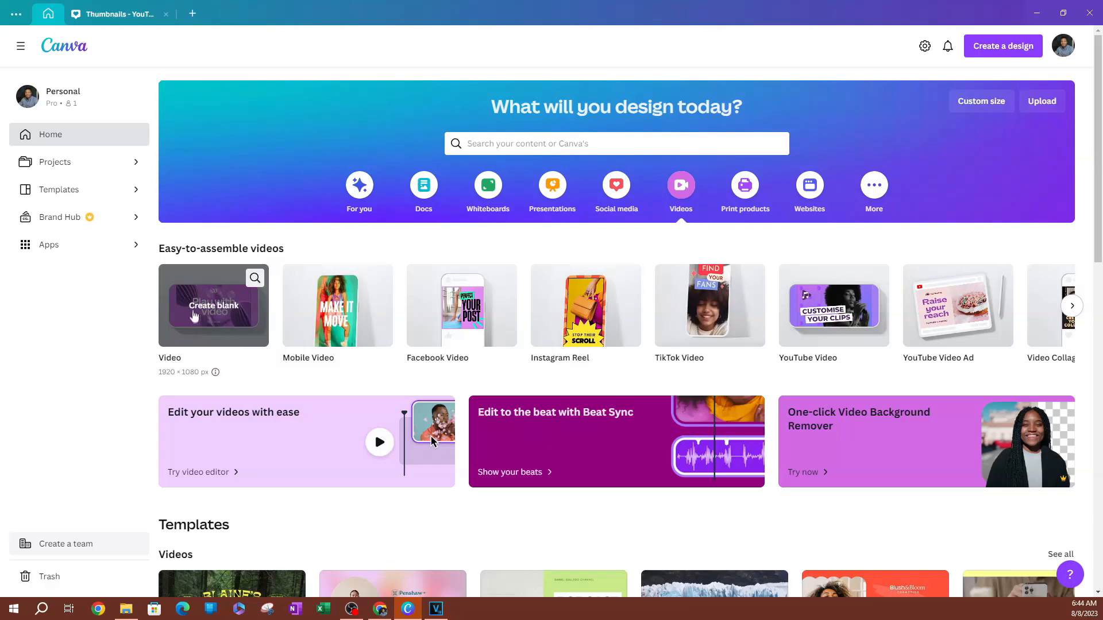
click(195, 314)
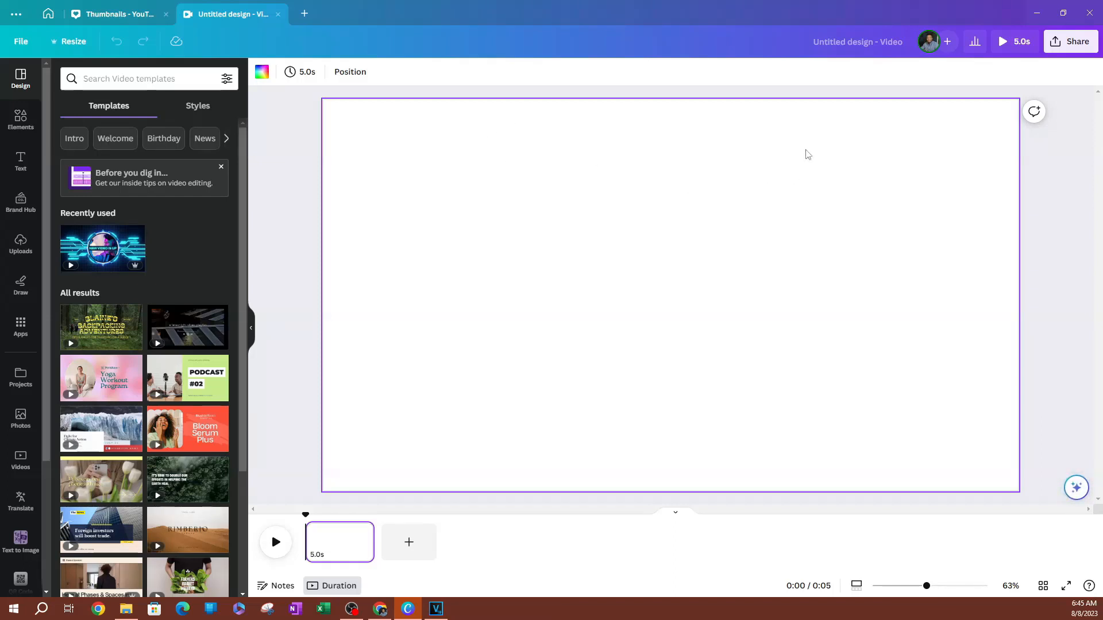
Add the uploaded beach runner video to the blank video page and enlarge it to cover the full page
click(11, 248)
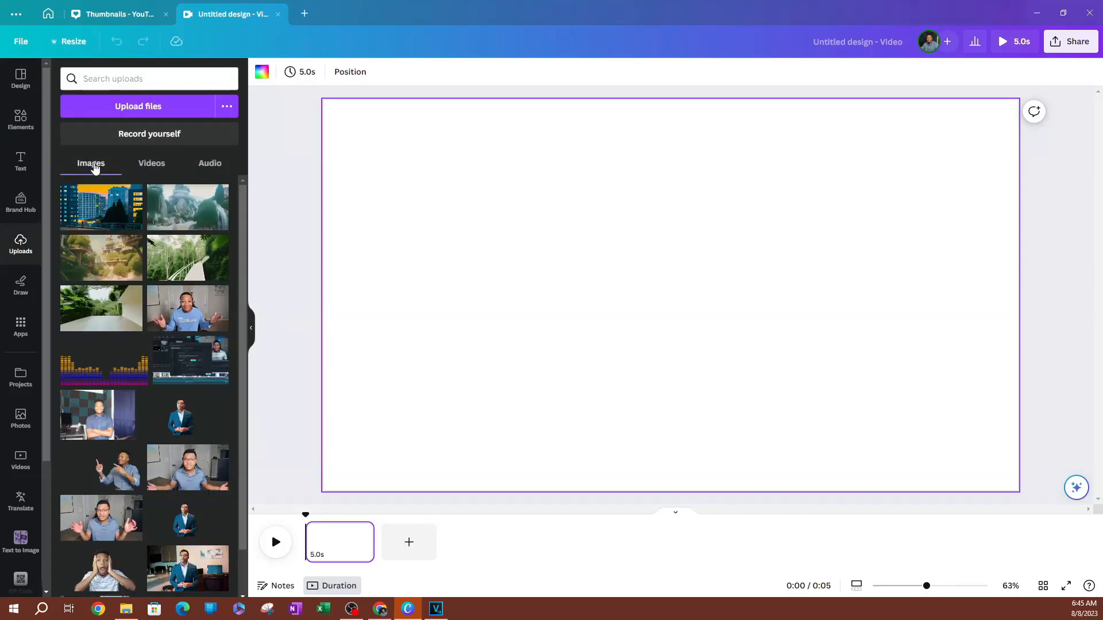
click(150, 166)
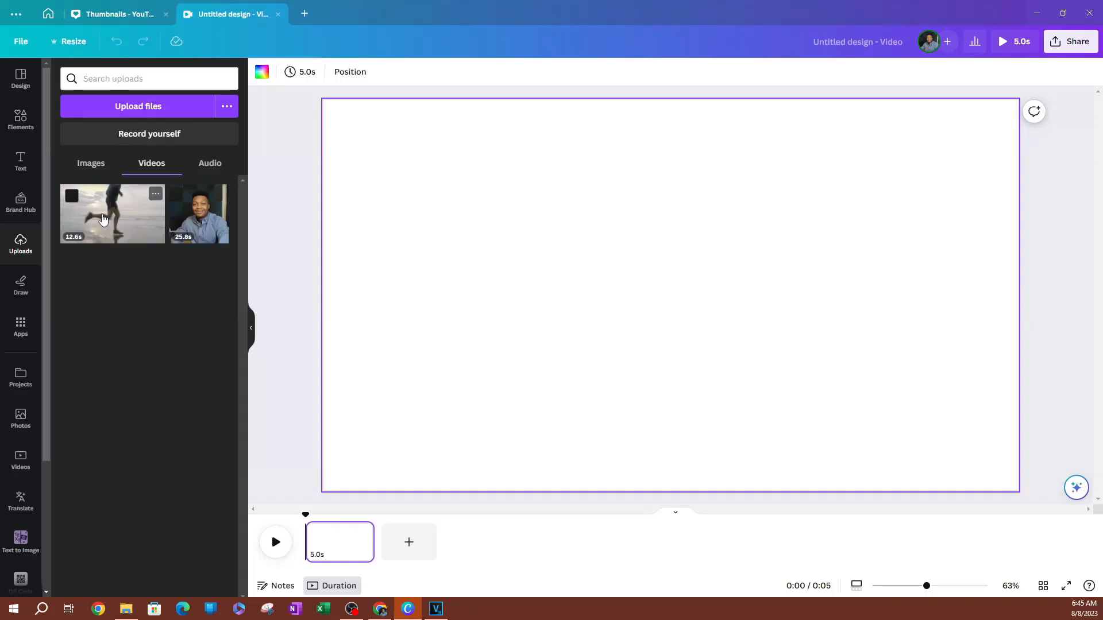
click(137, 238)
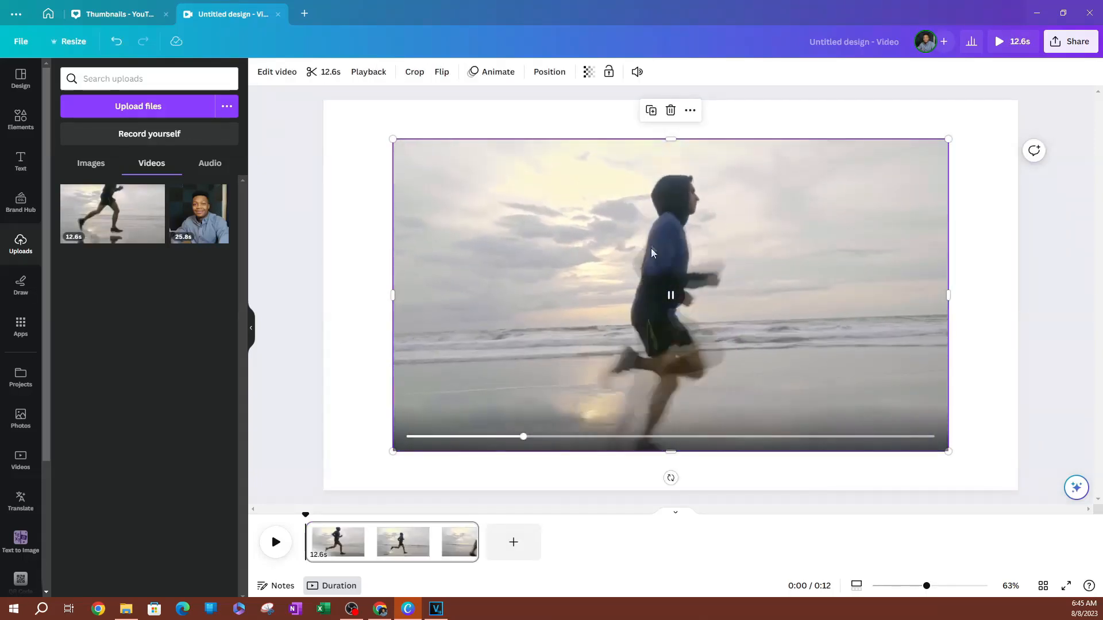
drag(579, 268, 509, 306)
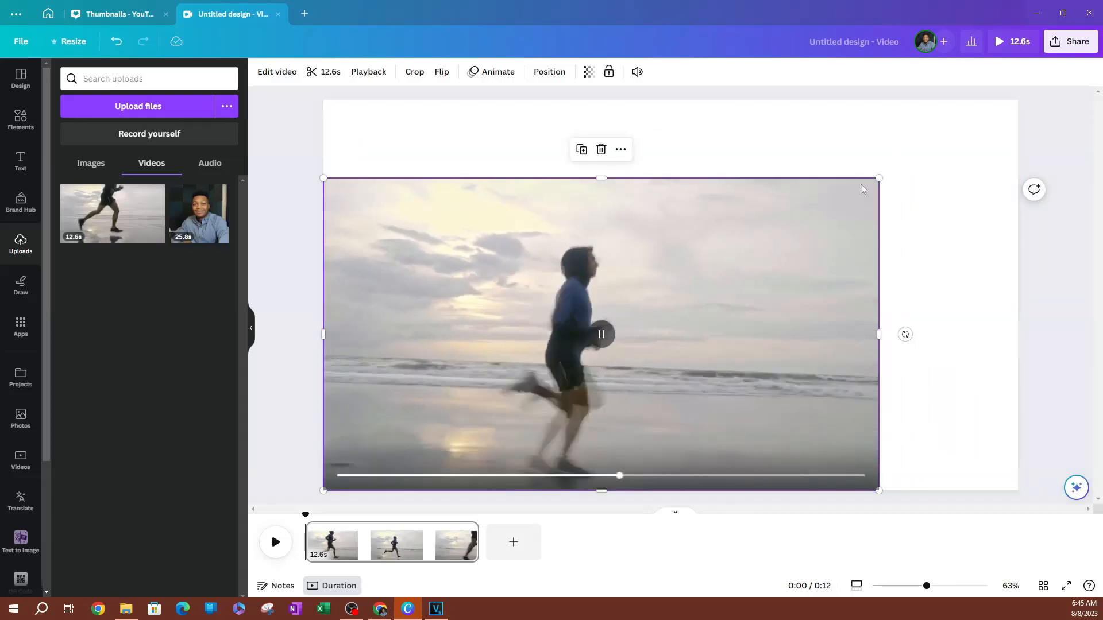
drag(878, 178, 1025, 118)
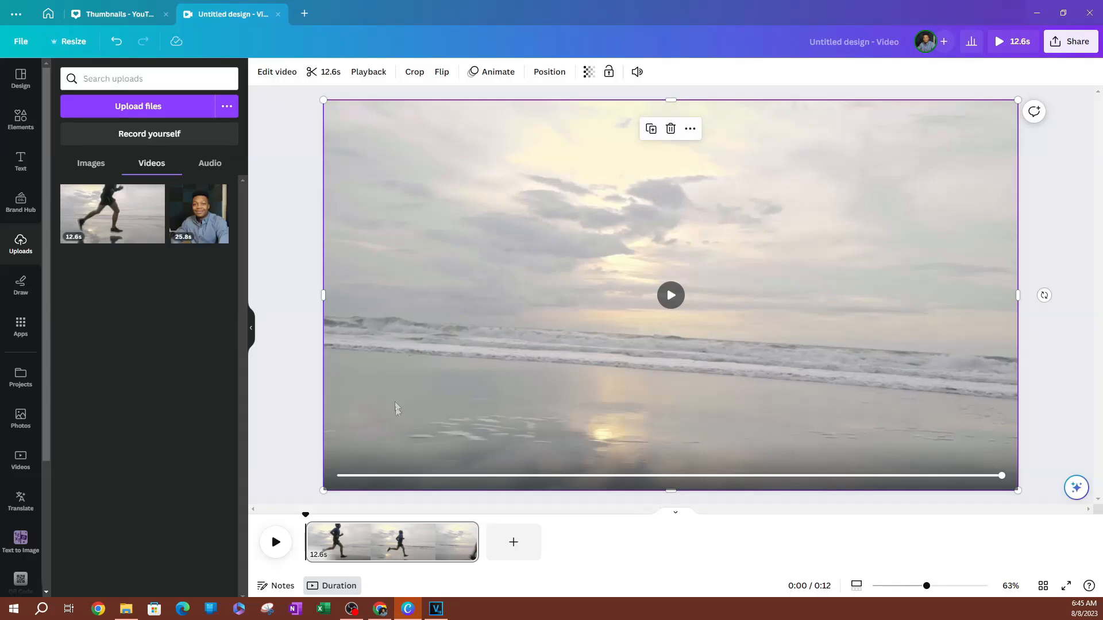
Select the runner clip in the timeline and scrub the playhead to 0:01
click(342, 542)
click(330, 544)
mouse_move(331, 545)
mouse_down()
mouse_move(304, 519)
mouse_move(327, 521)
mouse_move(320, 549)
mouse_up()
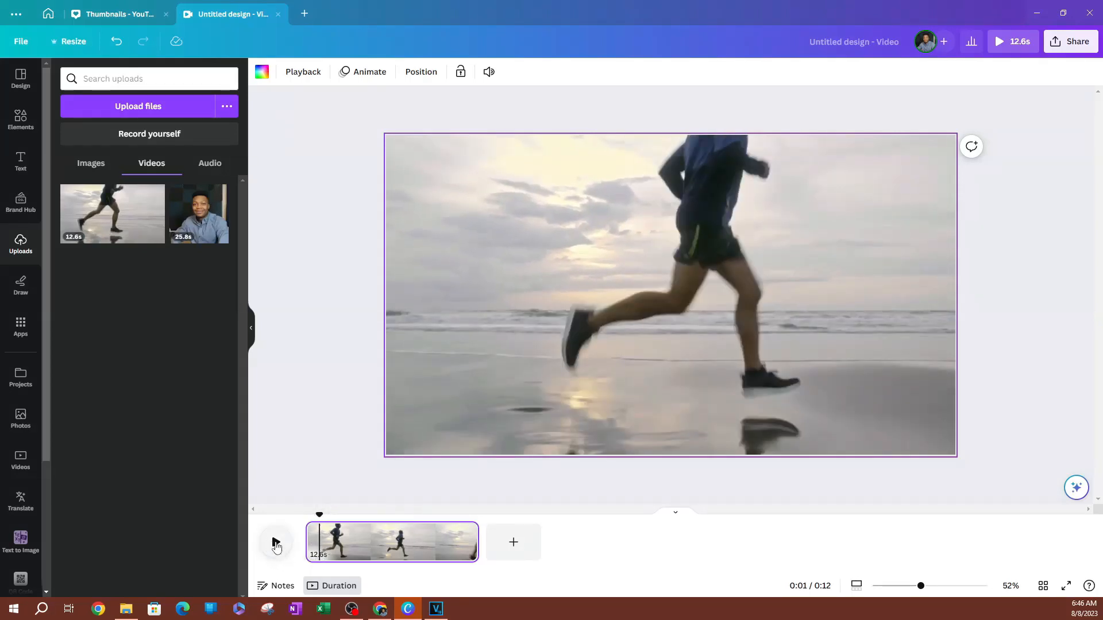
Play the runner clip briefly, move the playhead back to about 0.9 s, and split the clip there
click(276, 543)
click(276, 543)
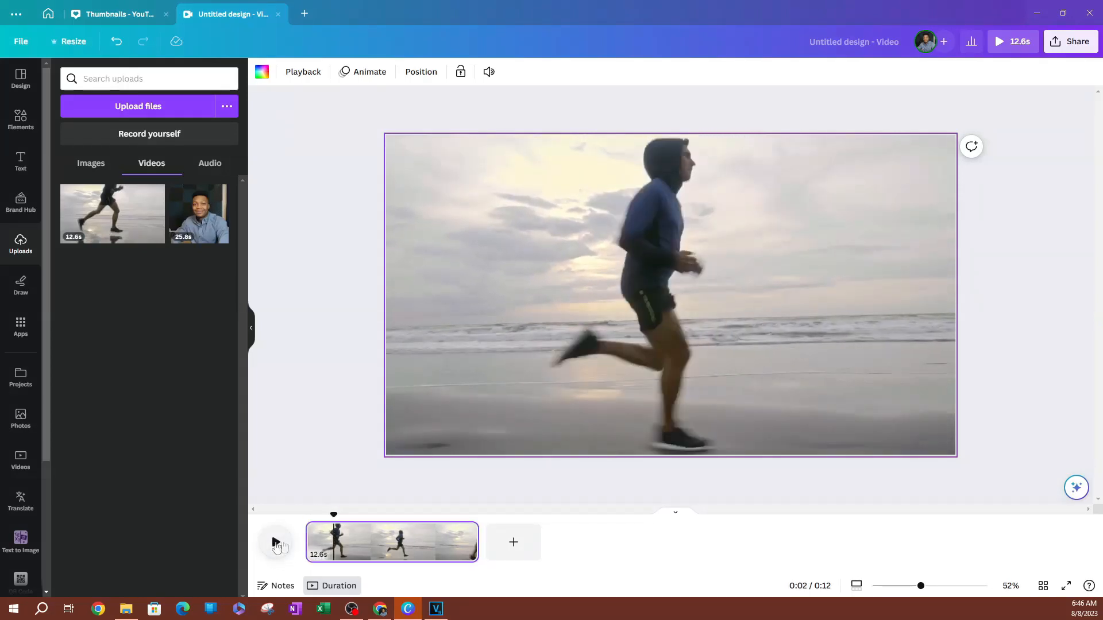
mouse_move(332, 519)
mouse_down()
mouse_move(306, 526)
mouse_move(320, 523)
mouse_move(318, 532)
mouse_up()
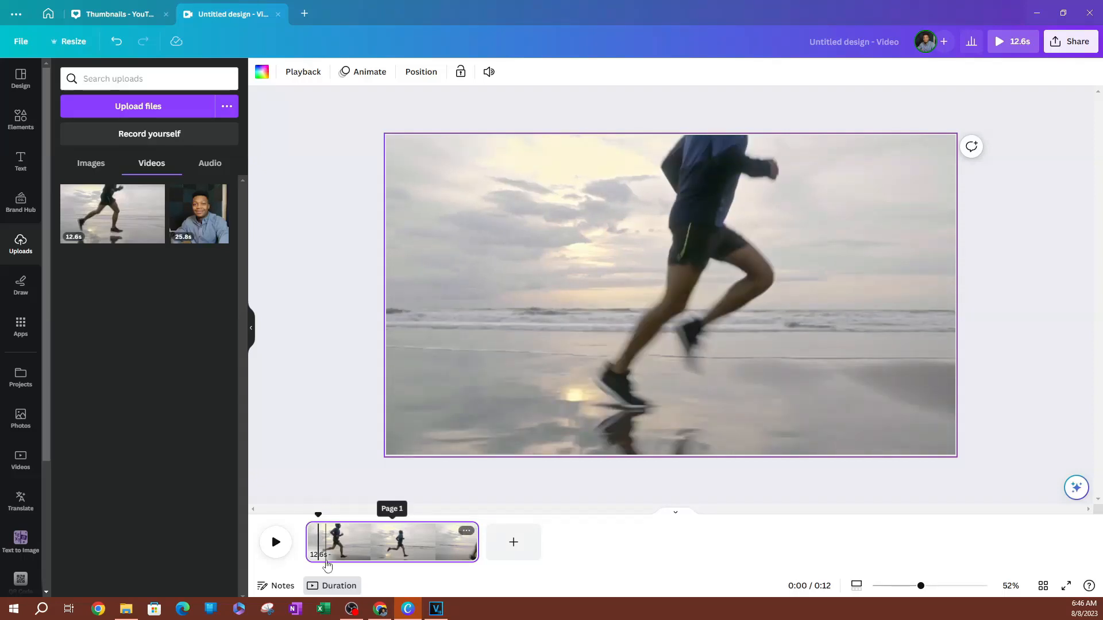
right_click(328, 546)
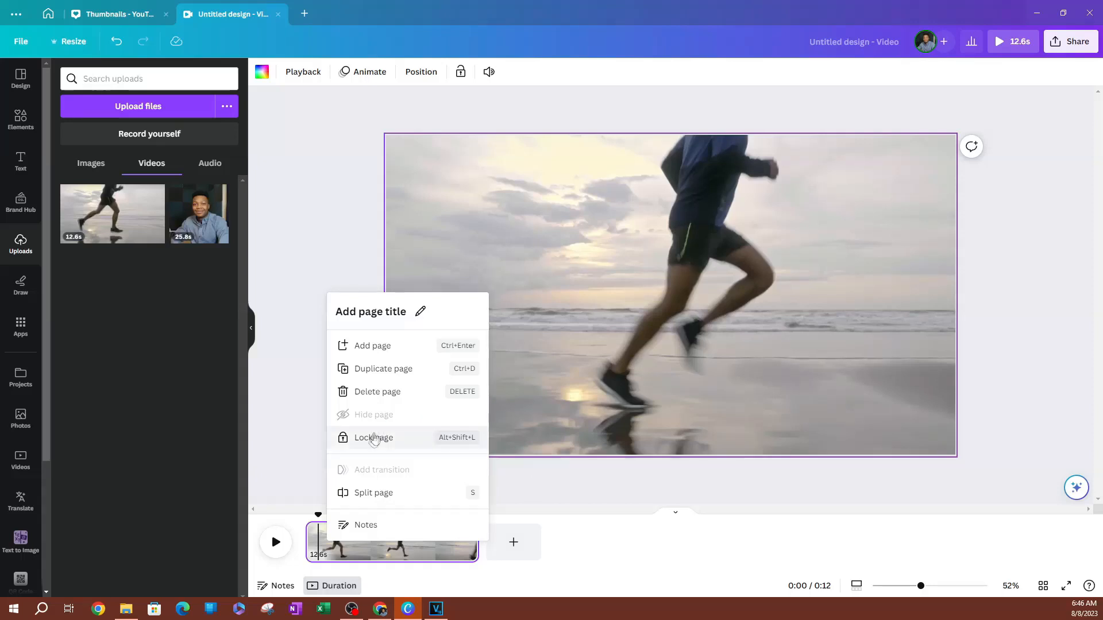
click(459, 493)
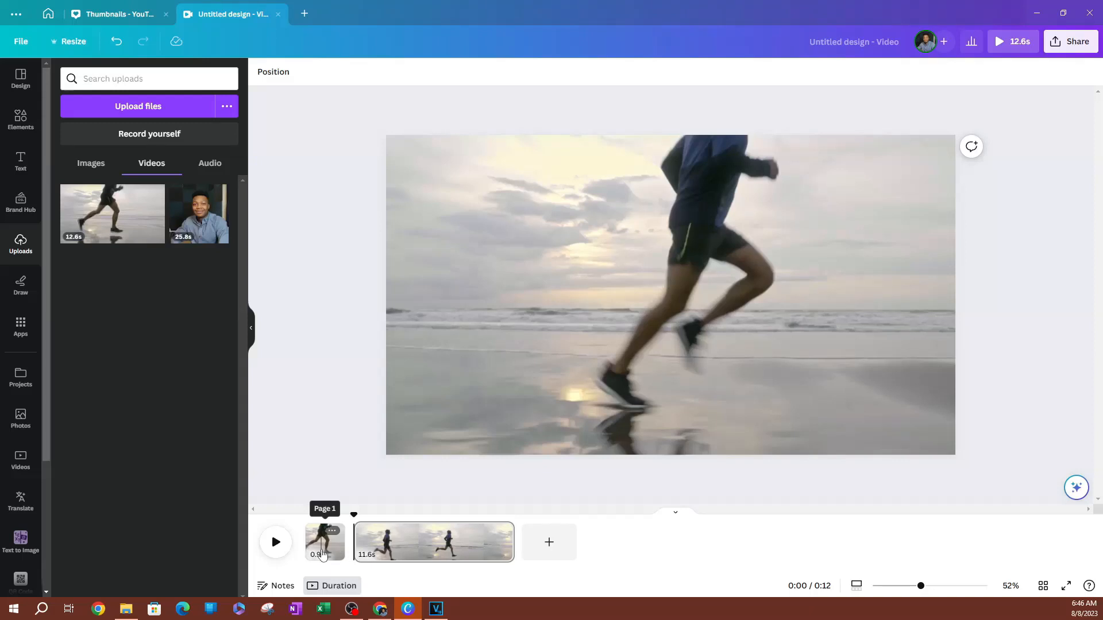
Delete the short first segment of the split runner clip, keeping the longer second segment
click(322, 555)
click(404, 548)
click(314, 546)
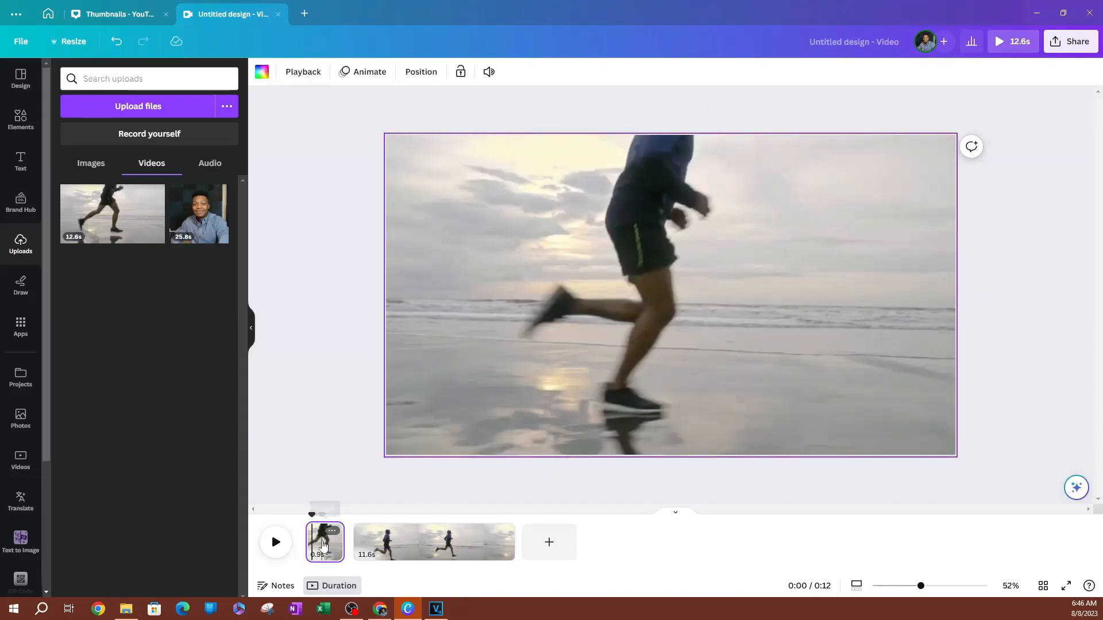
right_click(322, 546)
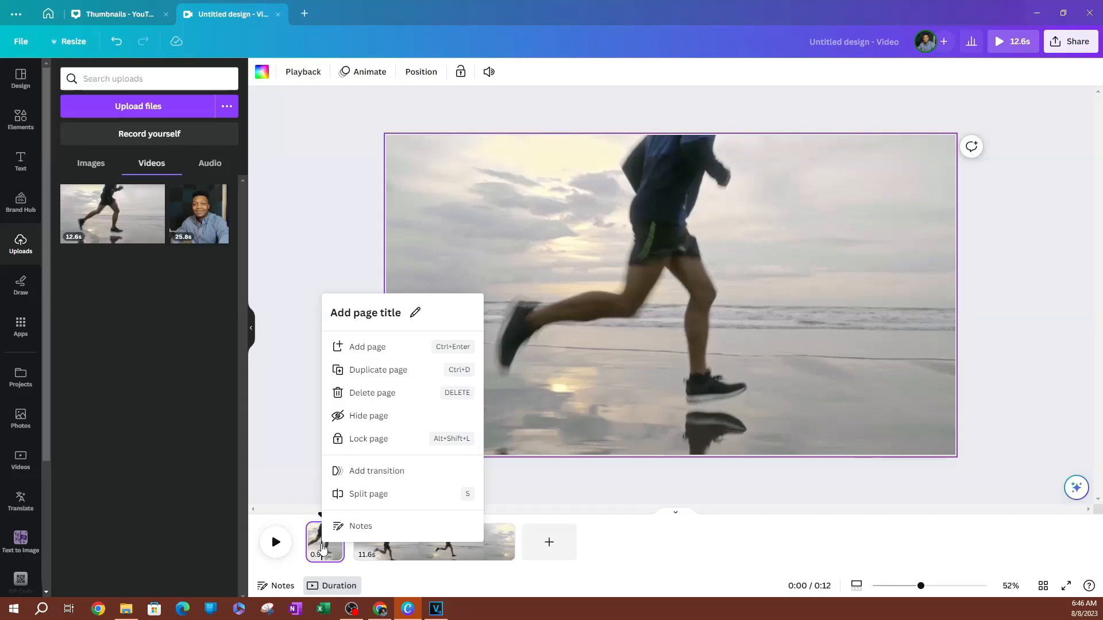
click(379, 394)
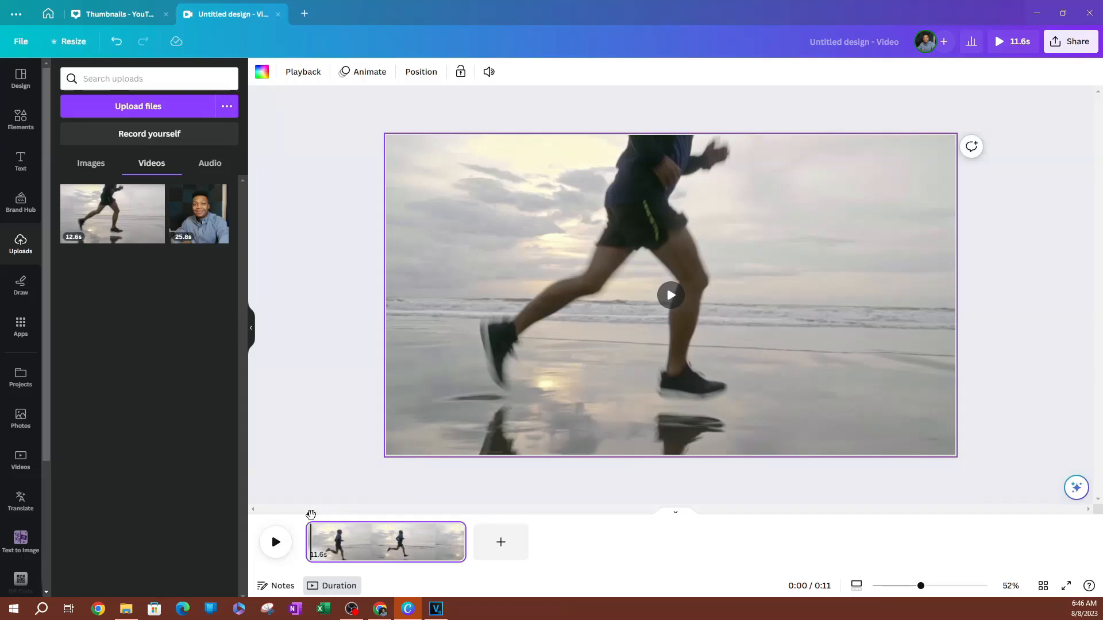
Play the remaining runner clip, place the playhead at about 4.5 s, and split the clip there
key(space)
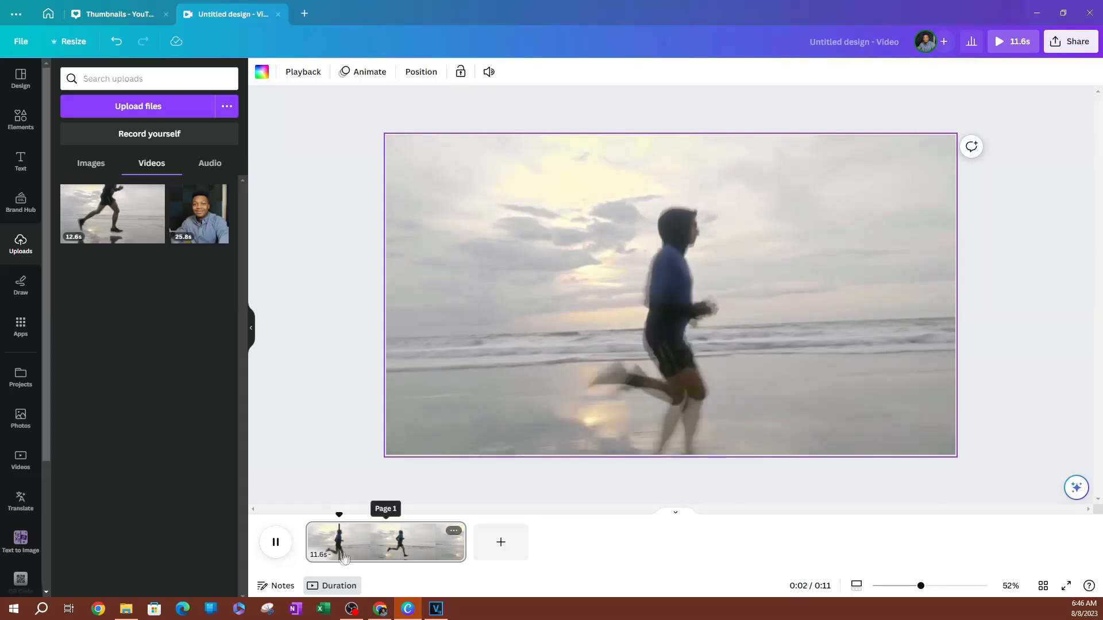
key(space)
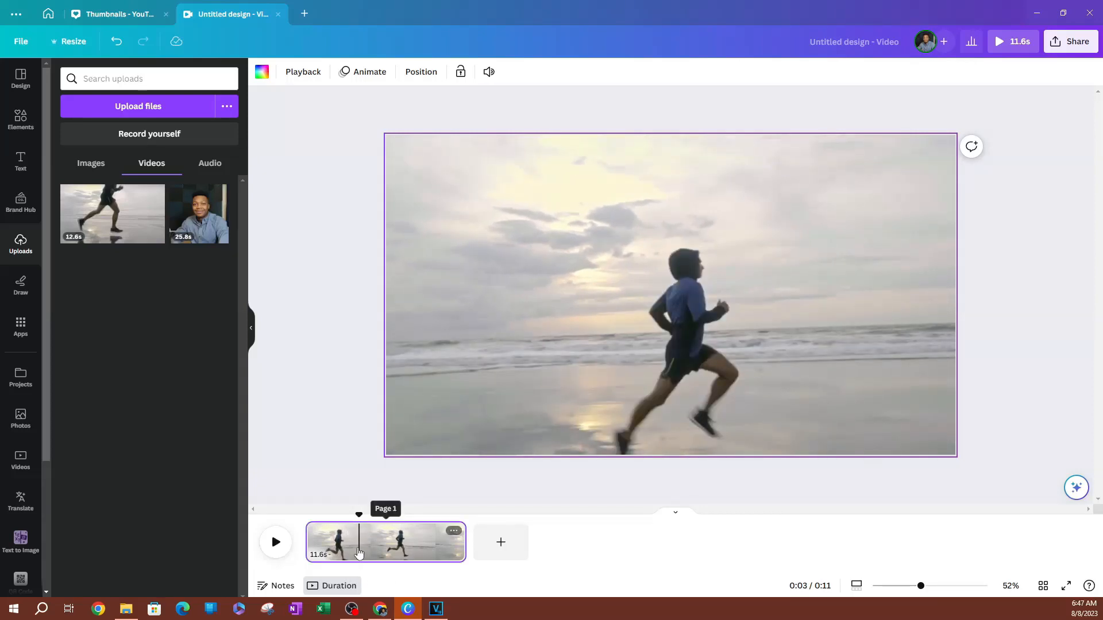
click(357, 550)
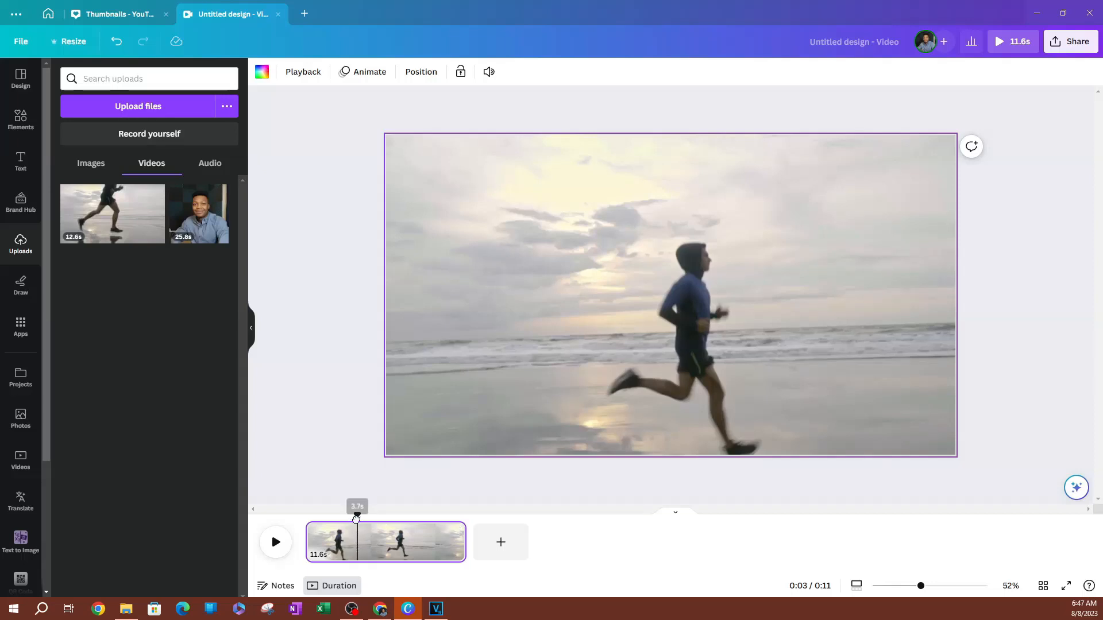
click(368, 537)
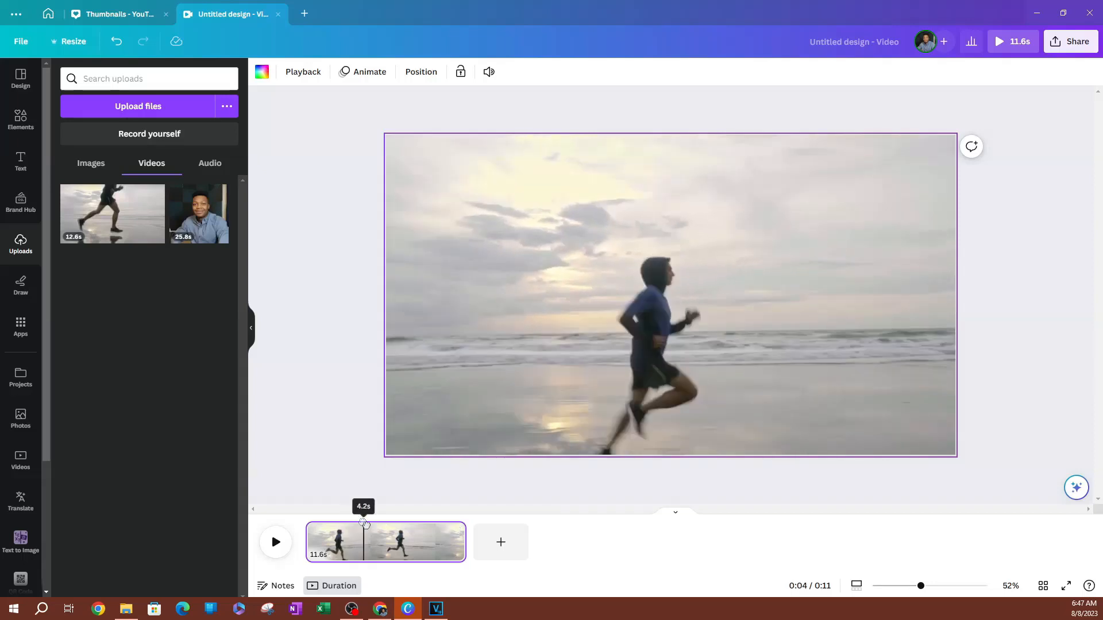
right_click(369, 553)
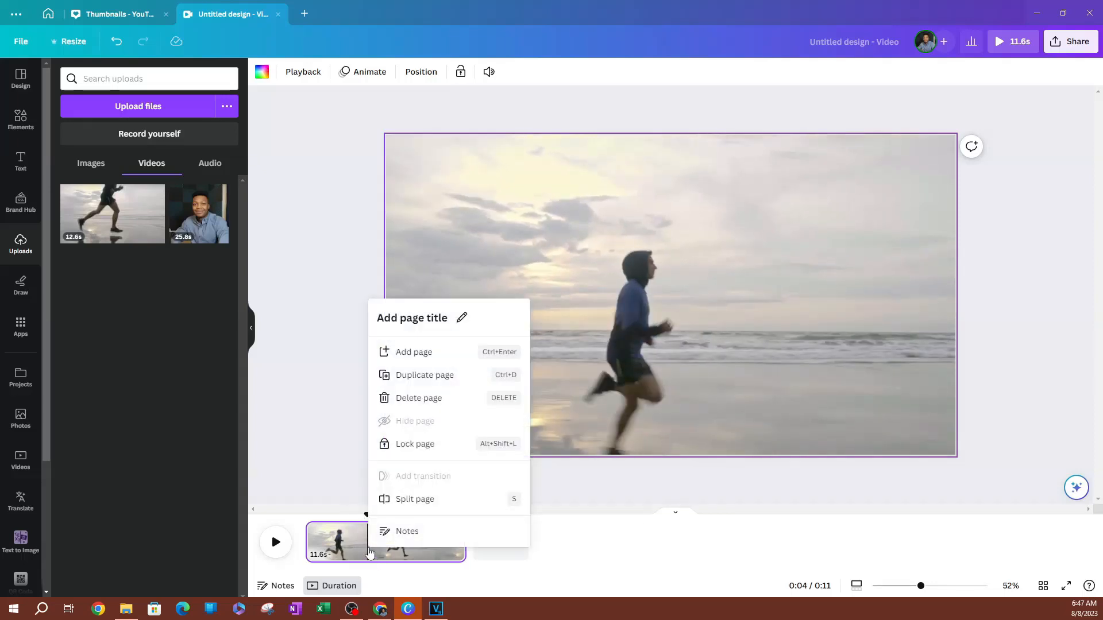
click(422, 499)
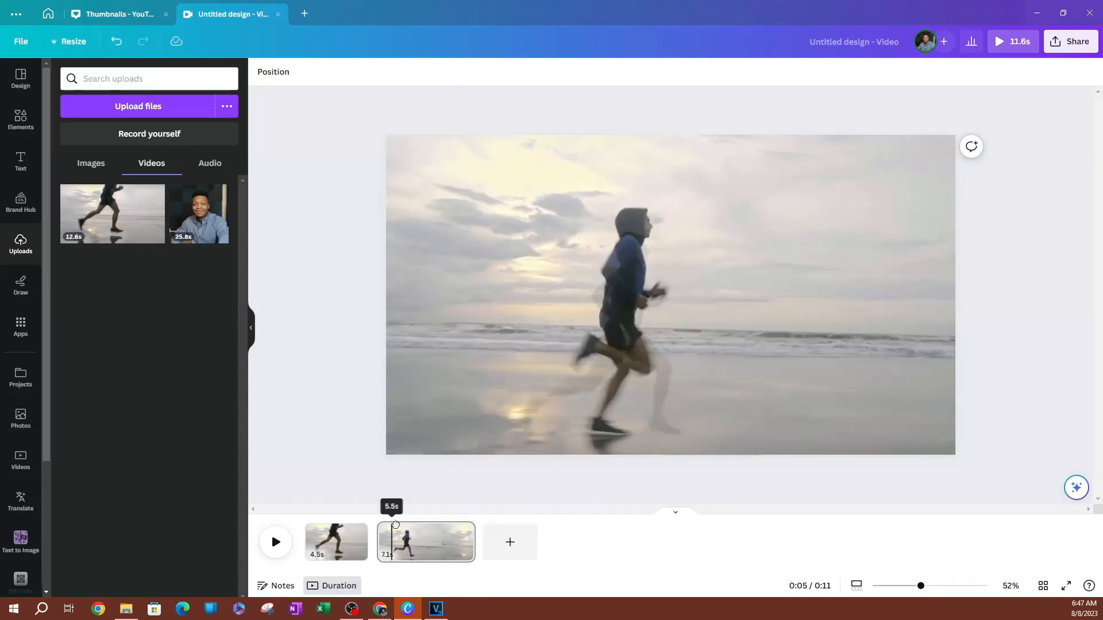
Split the second runner clip about 1.2 s after its start and delete the short middle segment
right_click(394, 543)
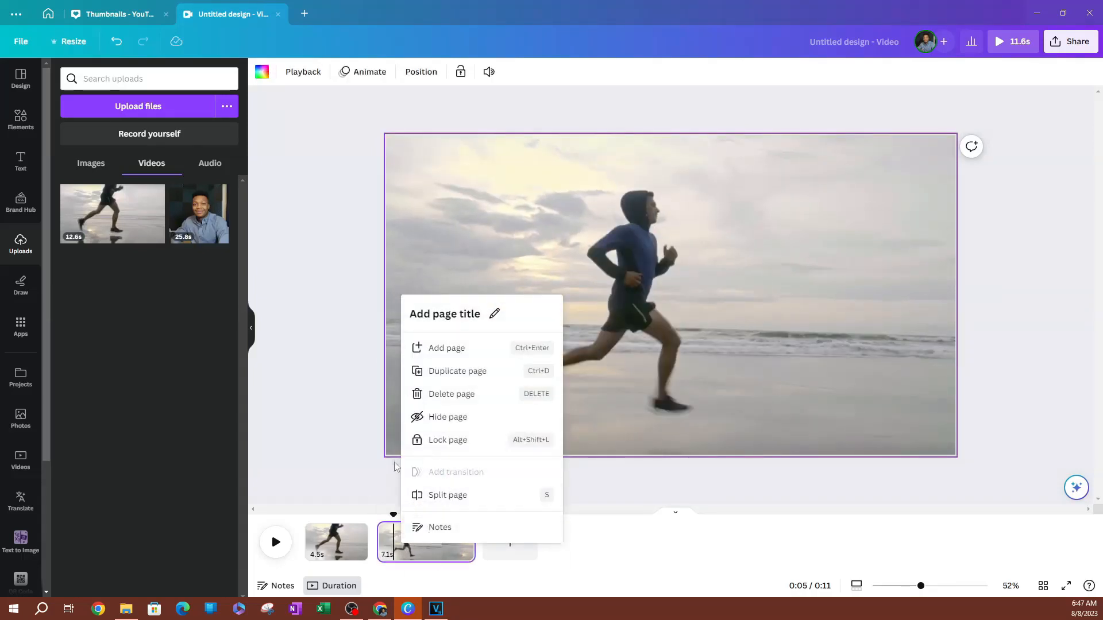
click(435, 495)
click(399, 551)
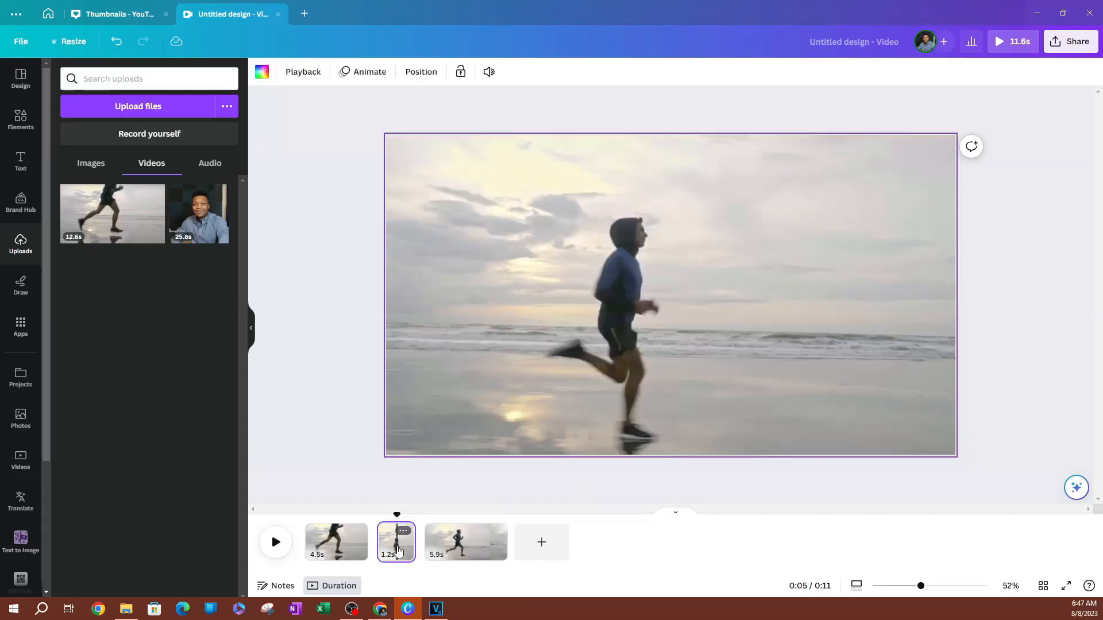
click(404, 532)
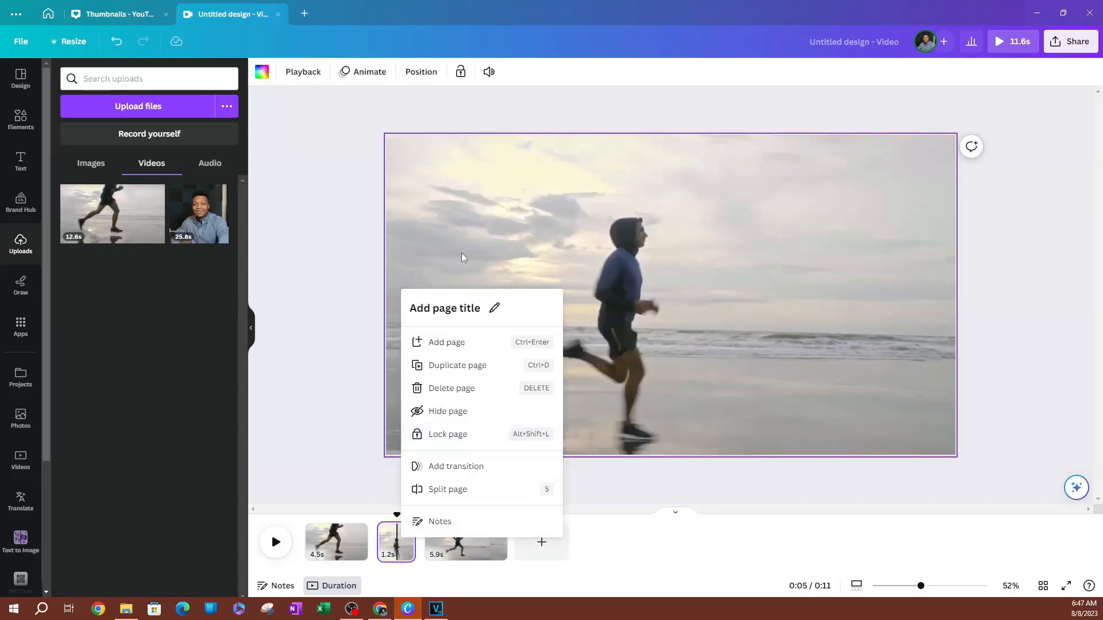
click(446, 388)
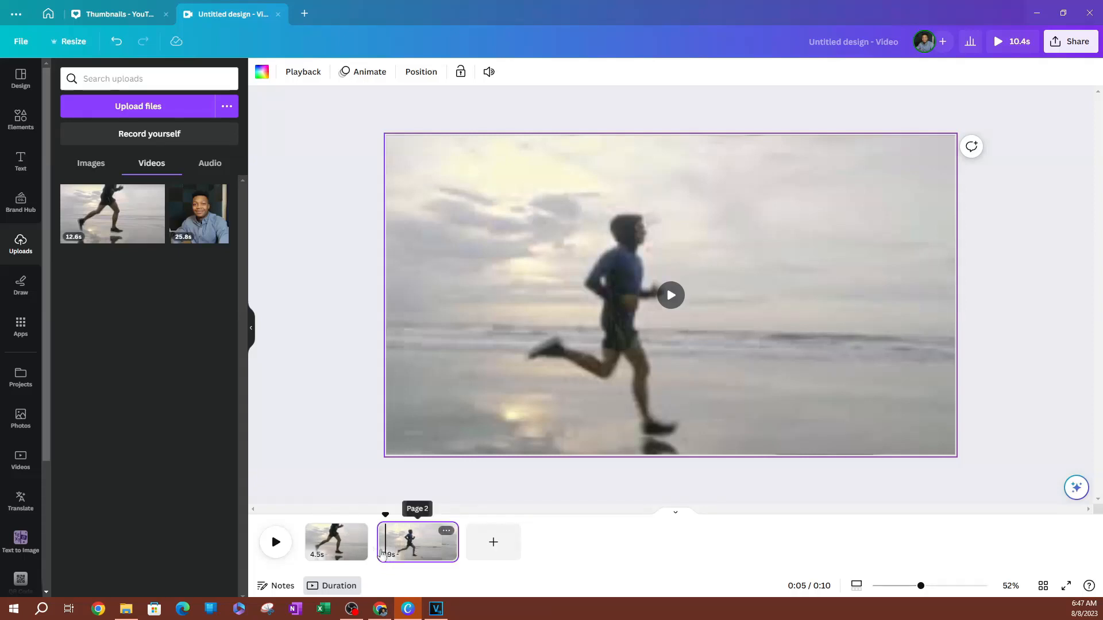
Undo the middle segment's deletion and the last two splits of the runner clip
key(ctrl+z)
key(ctrl+z)
key(ctrl+z)
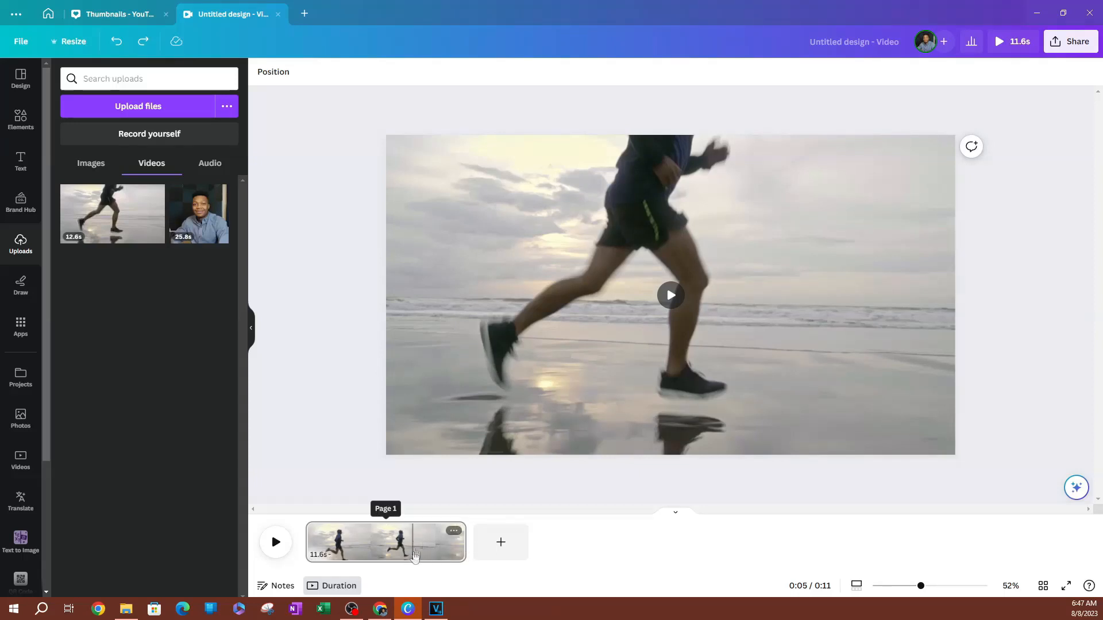
Trim the end of the runner clip in the timeline to a duration of 10.8 s
click(462, 547)
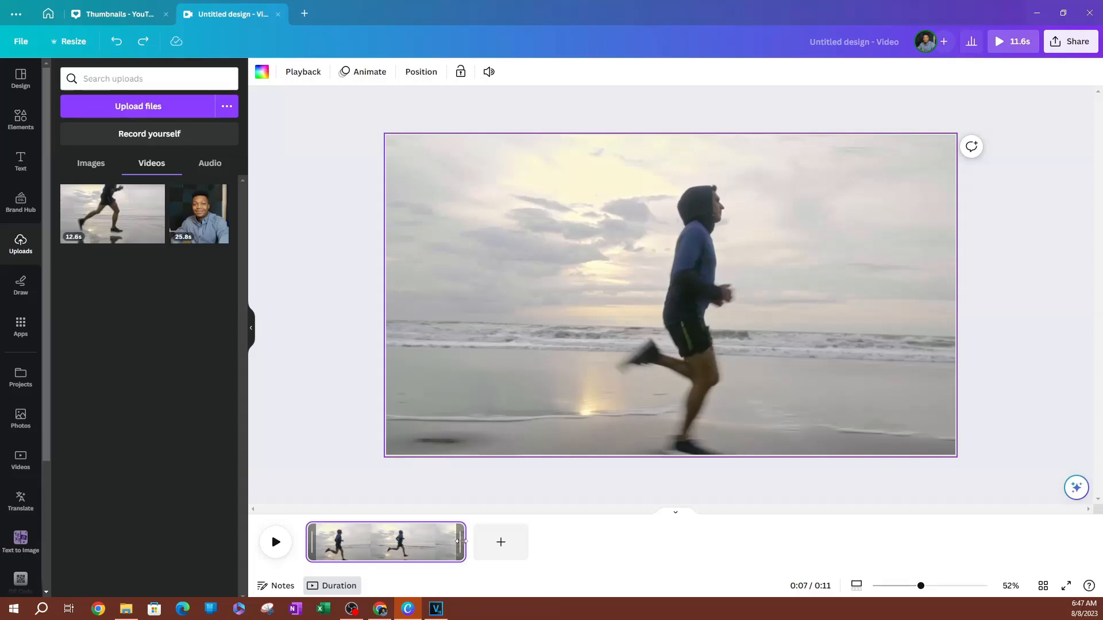
drag(461, 541, 552, 544)
drag(467, 546, 546, 543)
mouse_move(466, 549)
mouse_down()
mouse_move(453, 545)
mouse_move(487, 545)
mouse_move(453, 543)
mouse_up()
drag(314, 543, 316, 546)
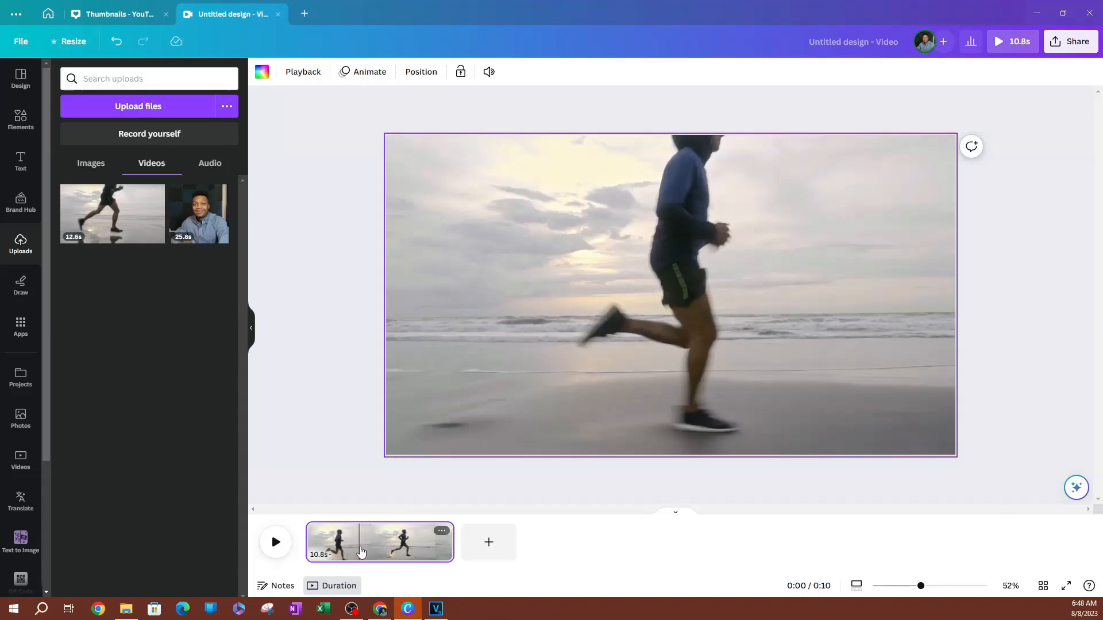
click(441, 531)
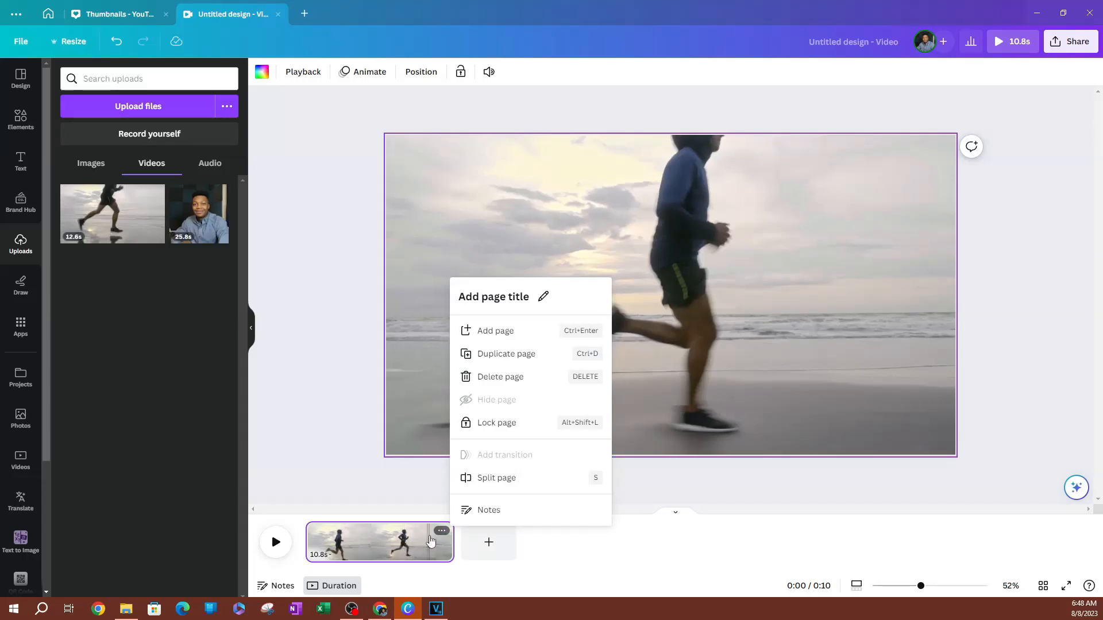
click(397, 545)
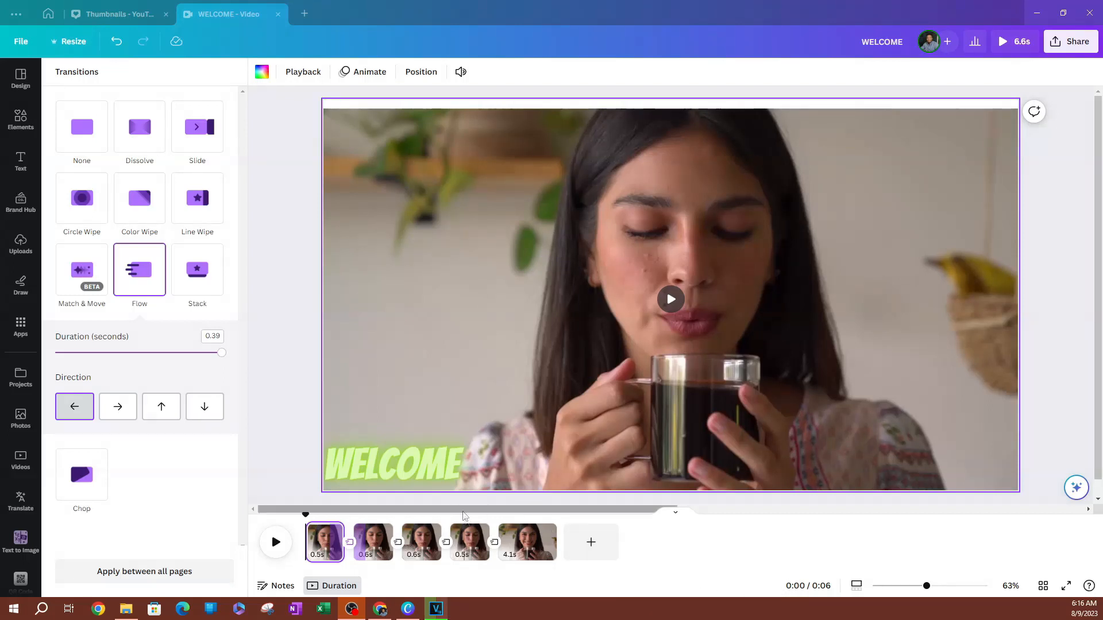
Slow the last clip in the WELCOME video's timeline to a video speed of 0.5
click(470, 542)
click(460, 539)
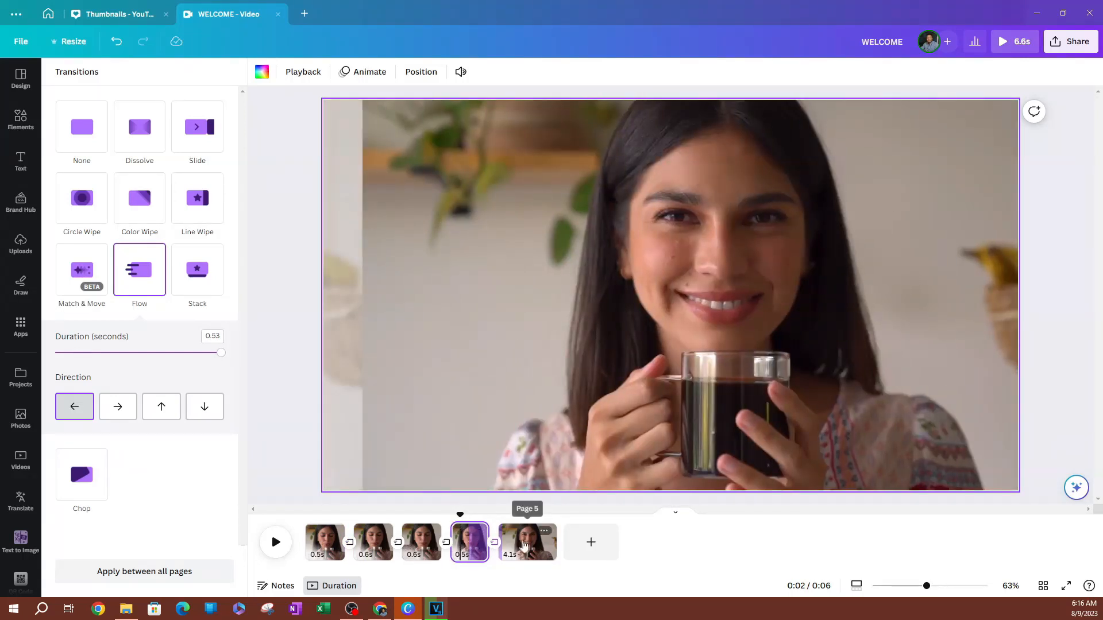
click(529, 550)
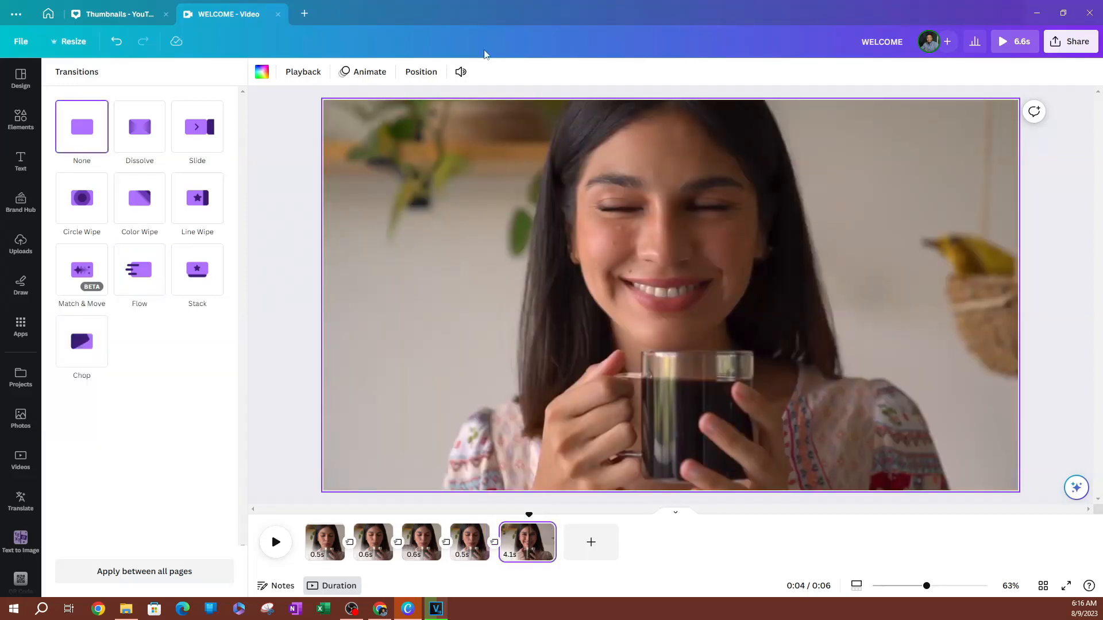
click(303, 72)
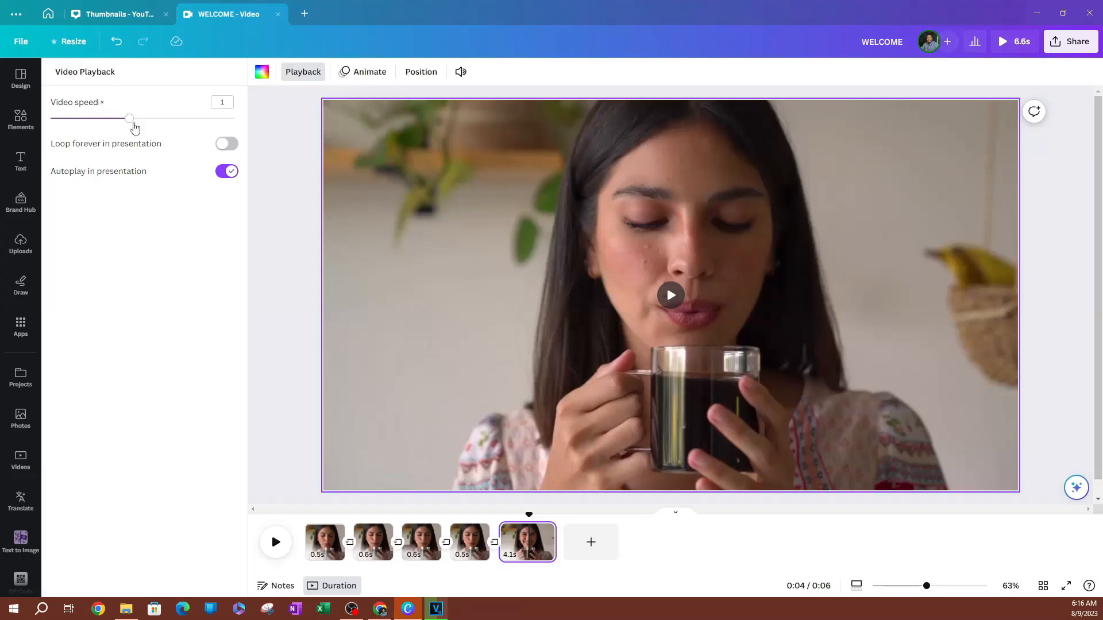
drag(131, 119, 76, 119)
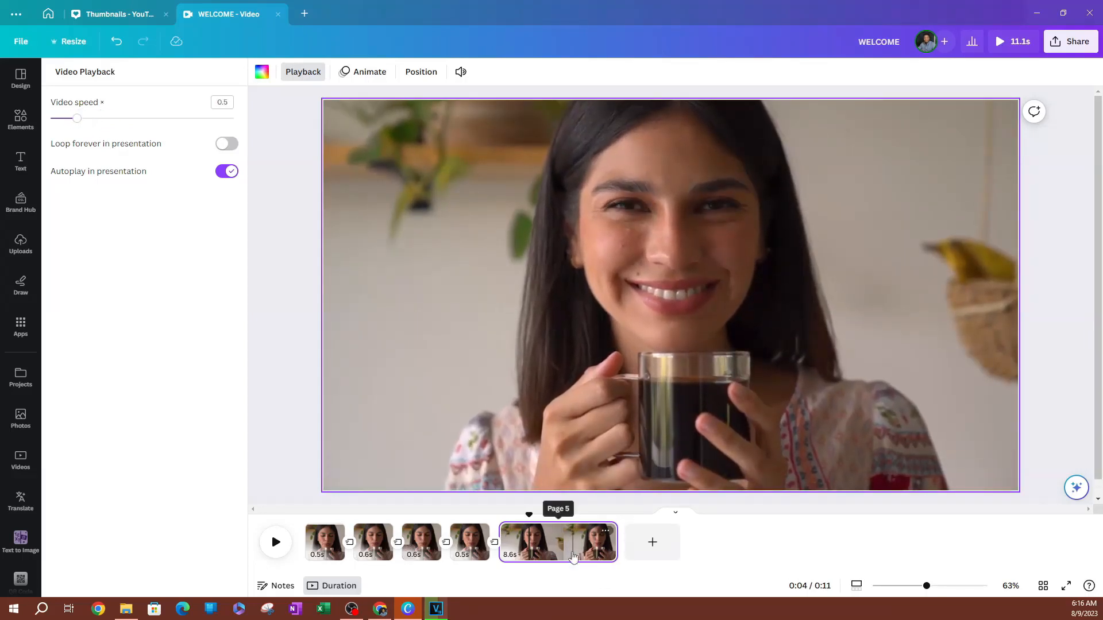
Try a video speed of 2 on the last clip, reset it to 1, and turn off autoplay in presentation
drag(77, 119, 256, 167)
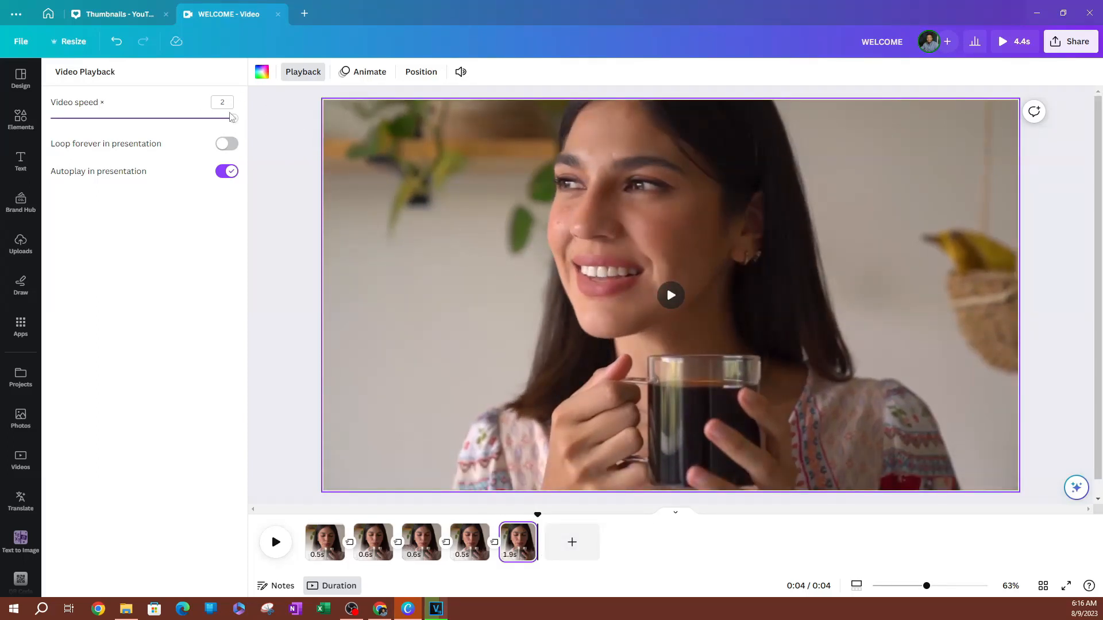
drag(236, 123, 131, 121)
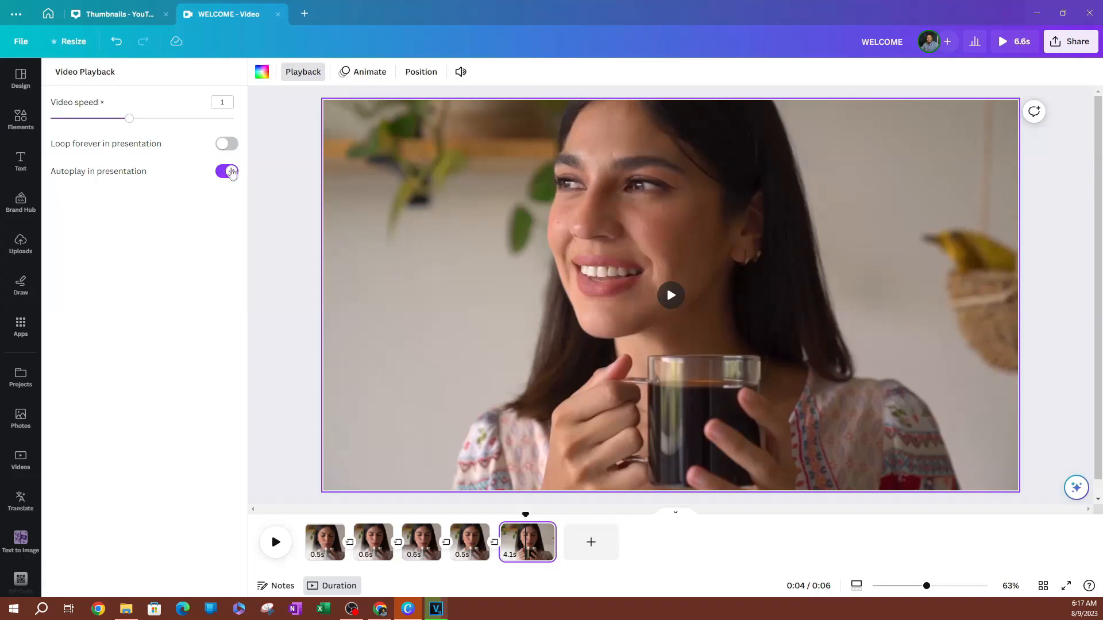
click(227, 171)
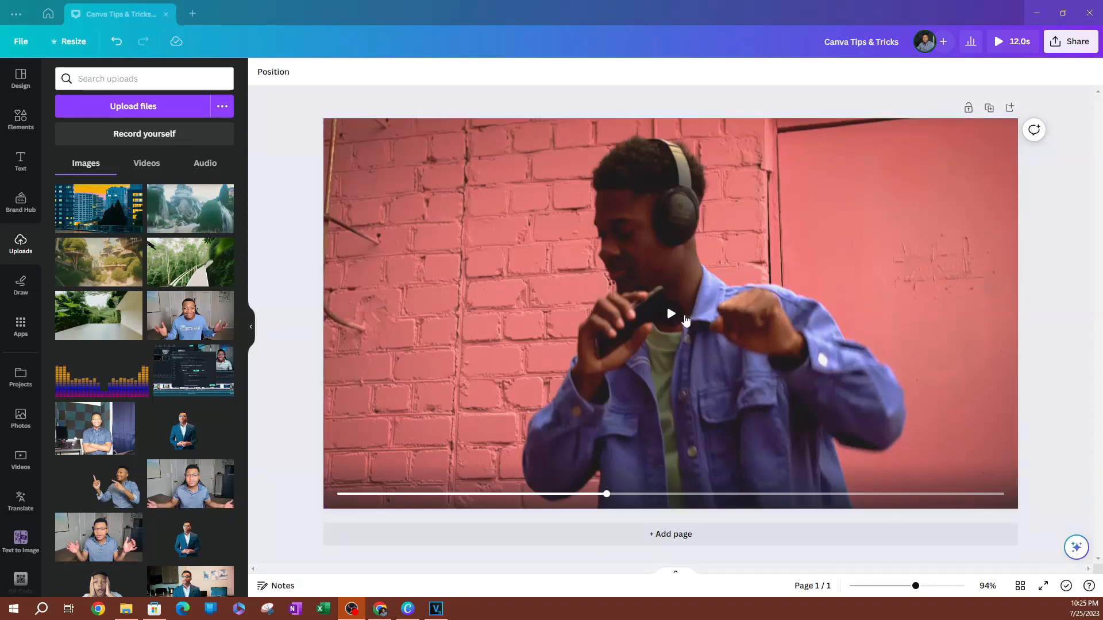
Play the video of the man with headphones on the Canva Tips & Tricks page and pause it
click(671, 314)
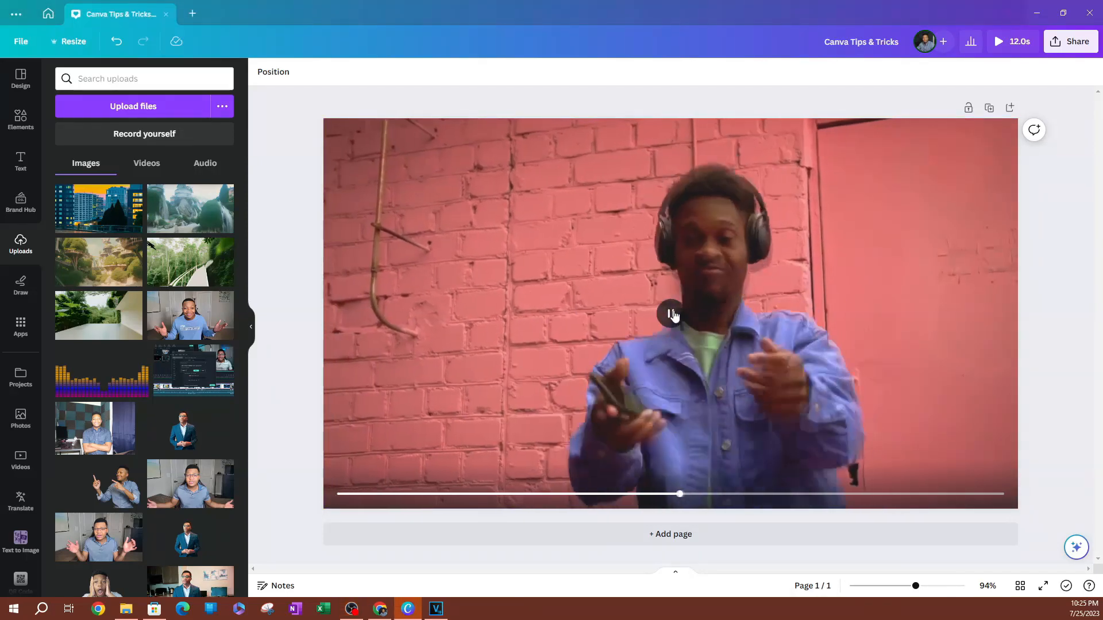
click(672, 314)
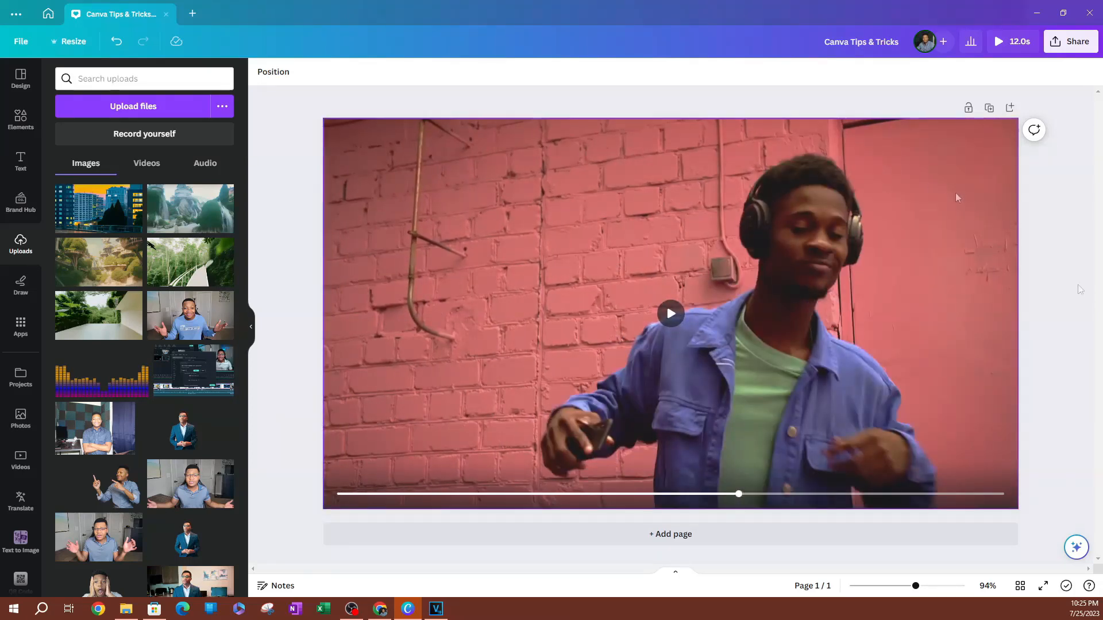
Open the design's download settings, review the available file types, and keep MP4 Video
click(1071, 50)
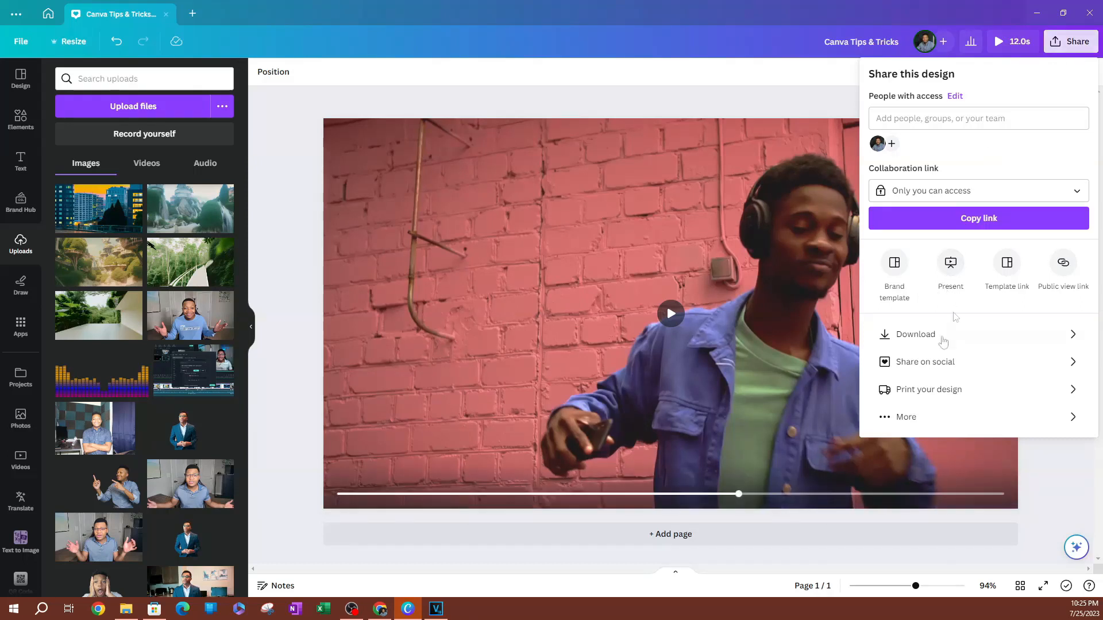
click(917, 339)
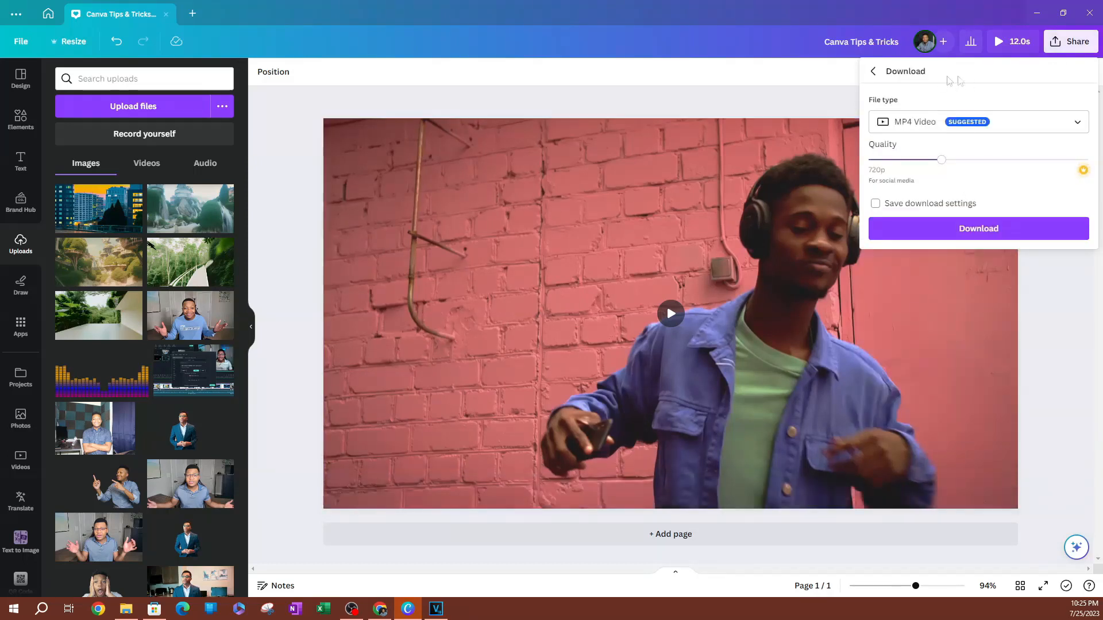
click(921, 126)
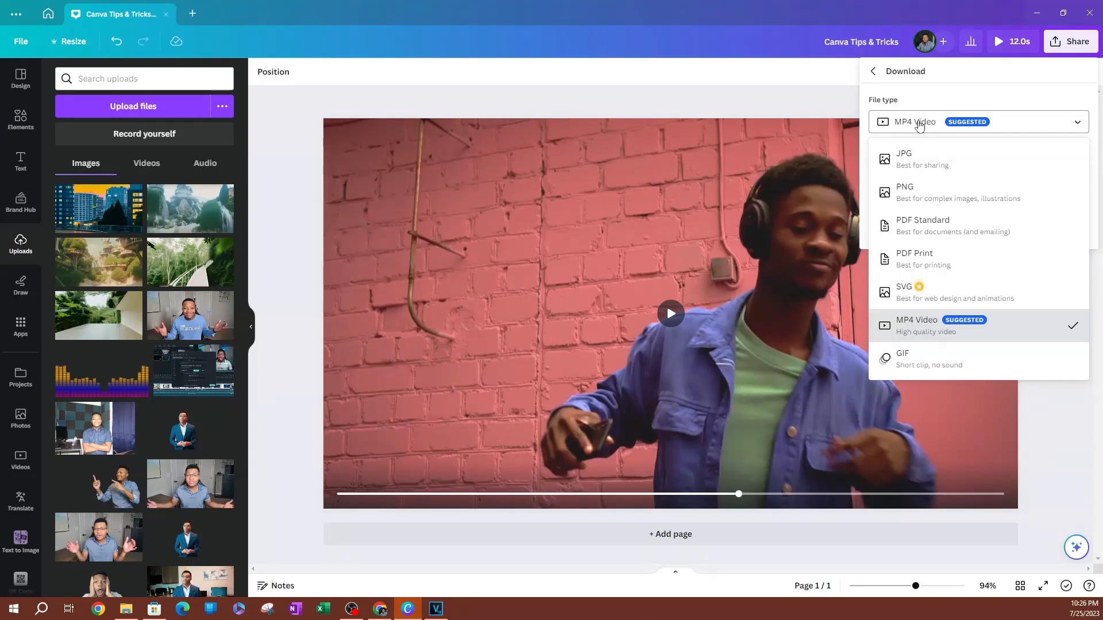
click(919, 125)
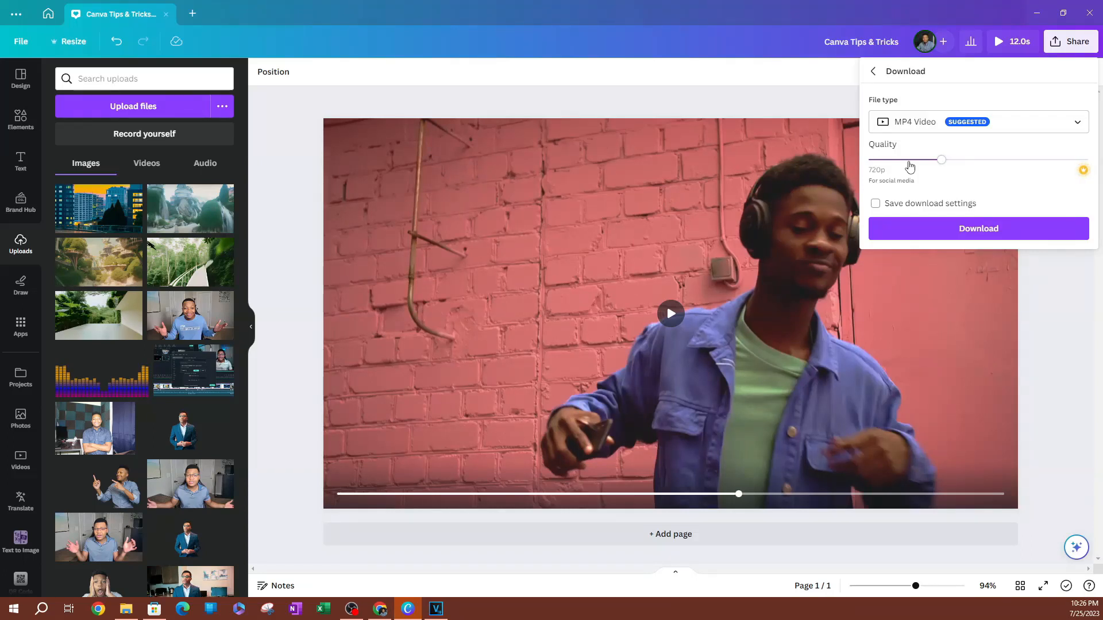
Raise the MP4 video quality to 4K (UHD) and download the design
drag(943, 163, 1014, 161)
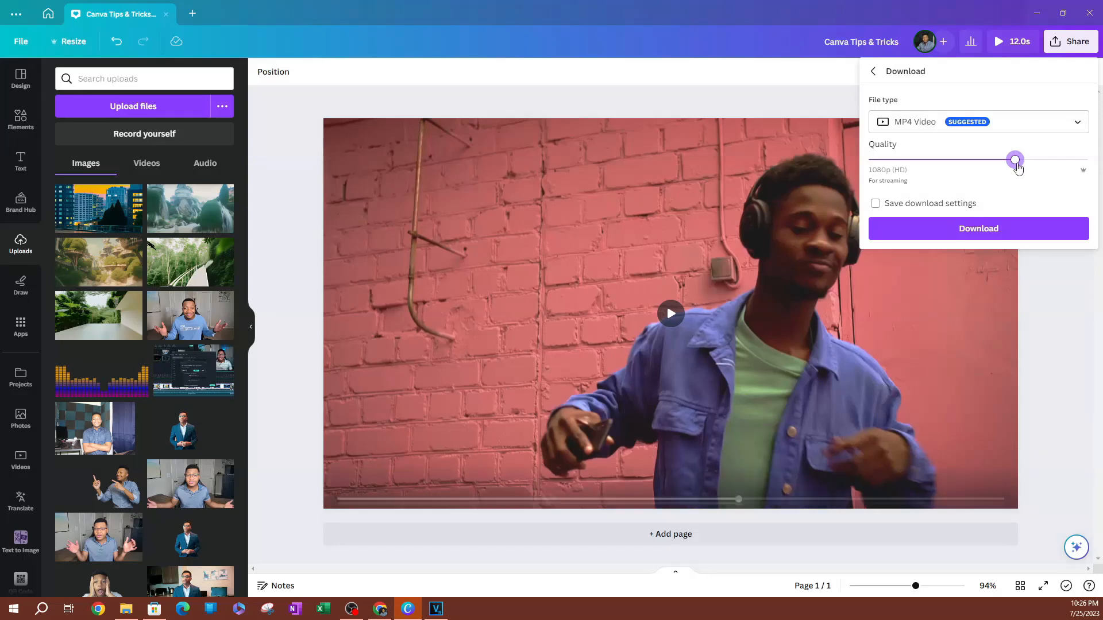
click(1060, 161)
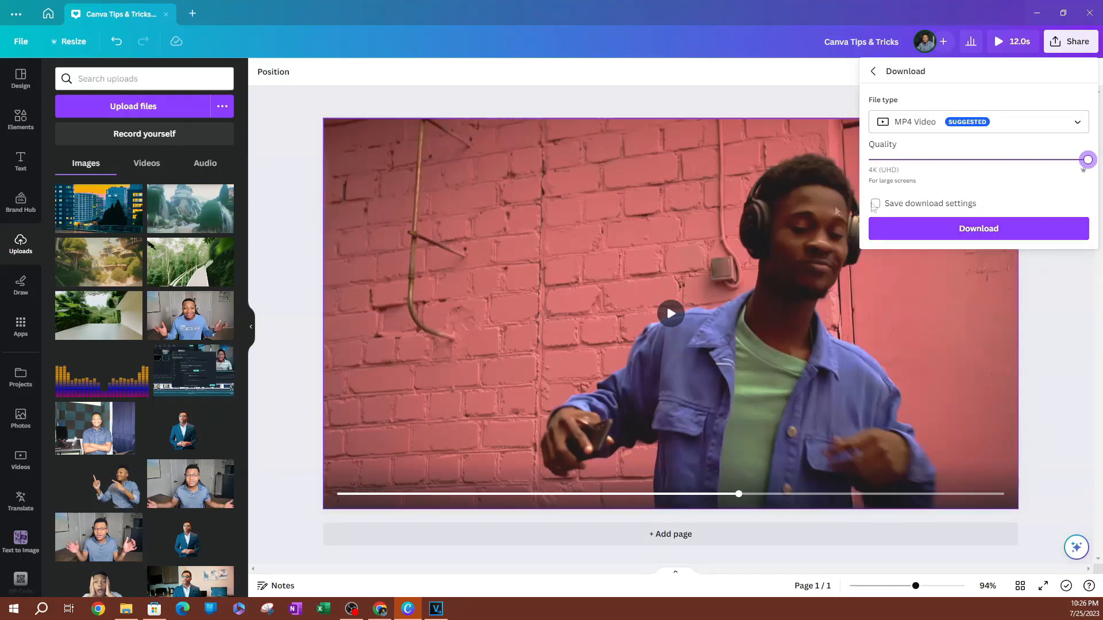
click(936, 232)
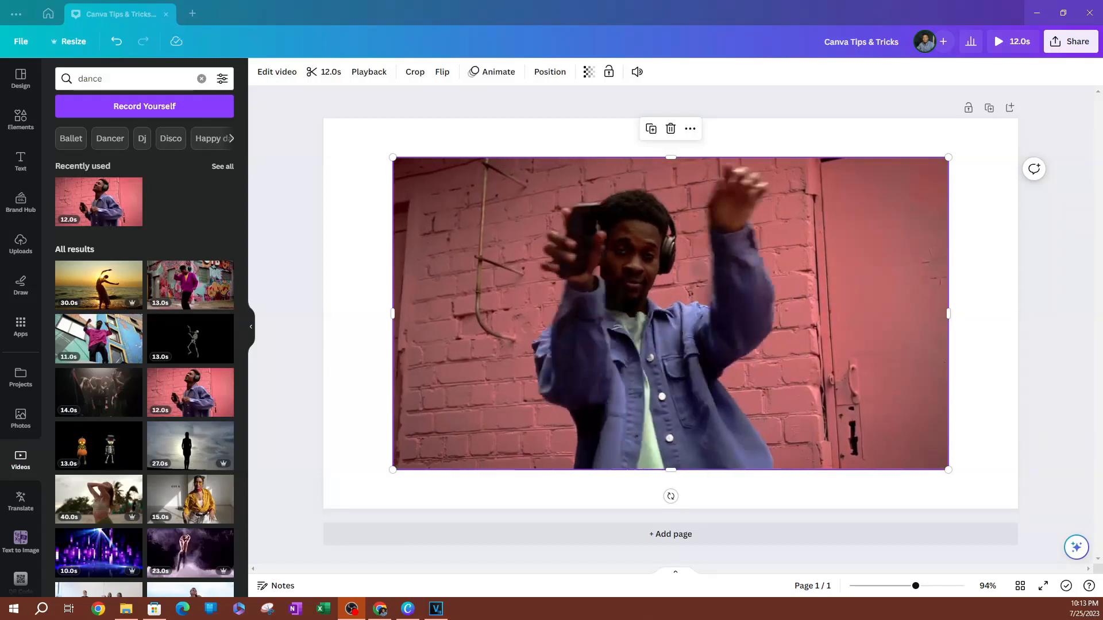
Pause the video of the man with headphones and browse the filters available for editing it
key(space)
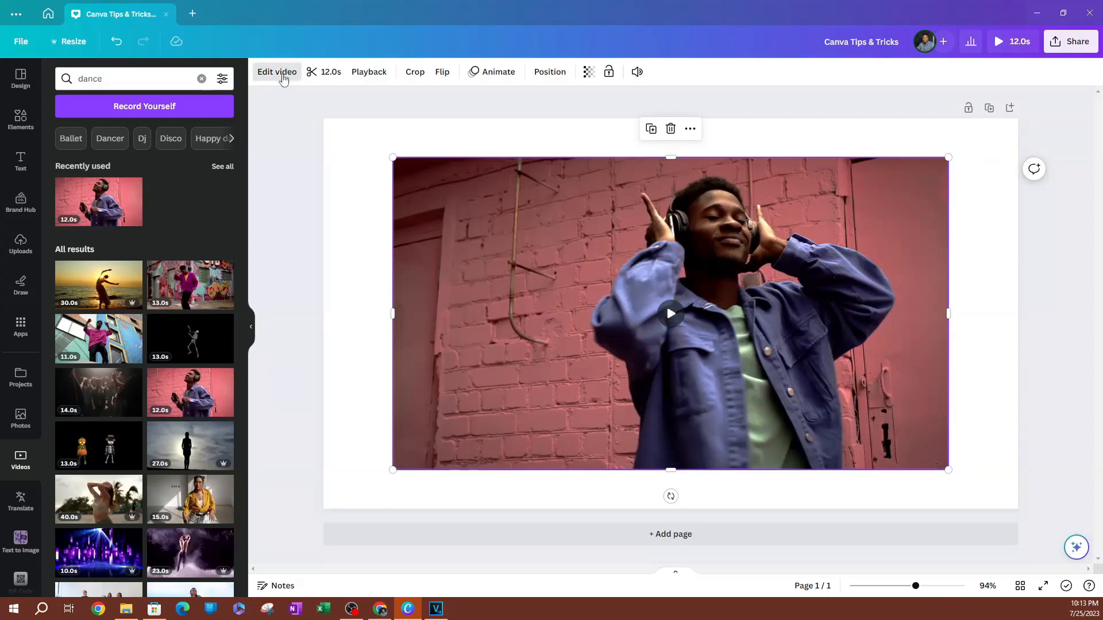
click(276, 72)
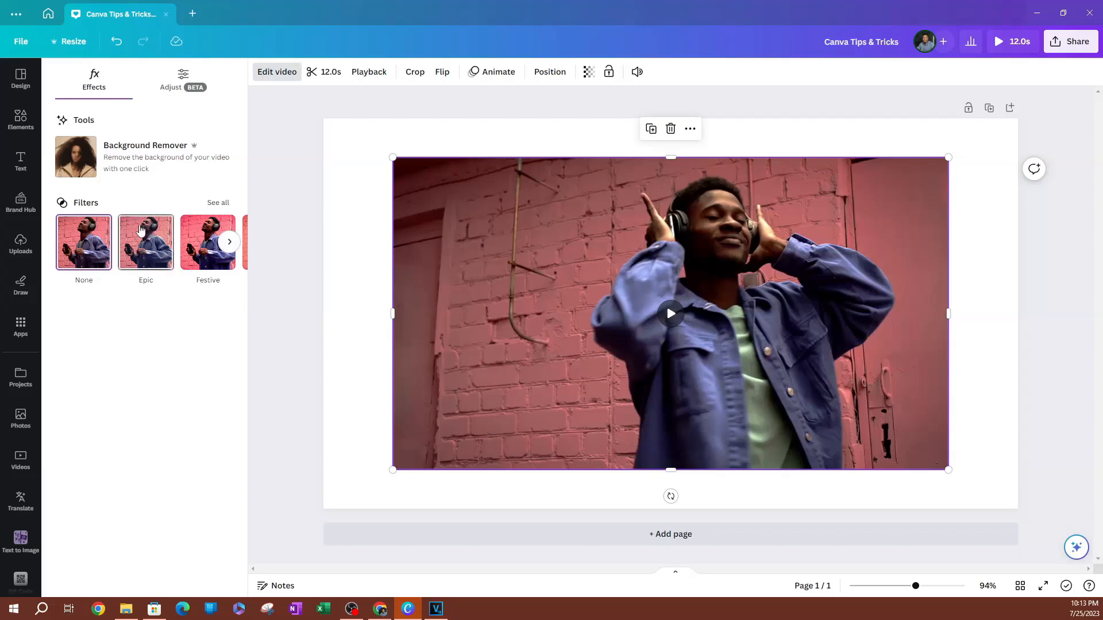
click(228, 245)
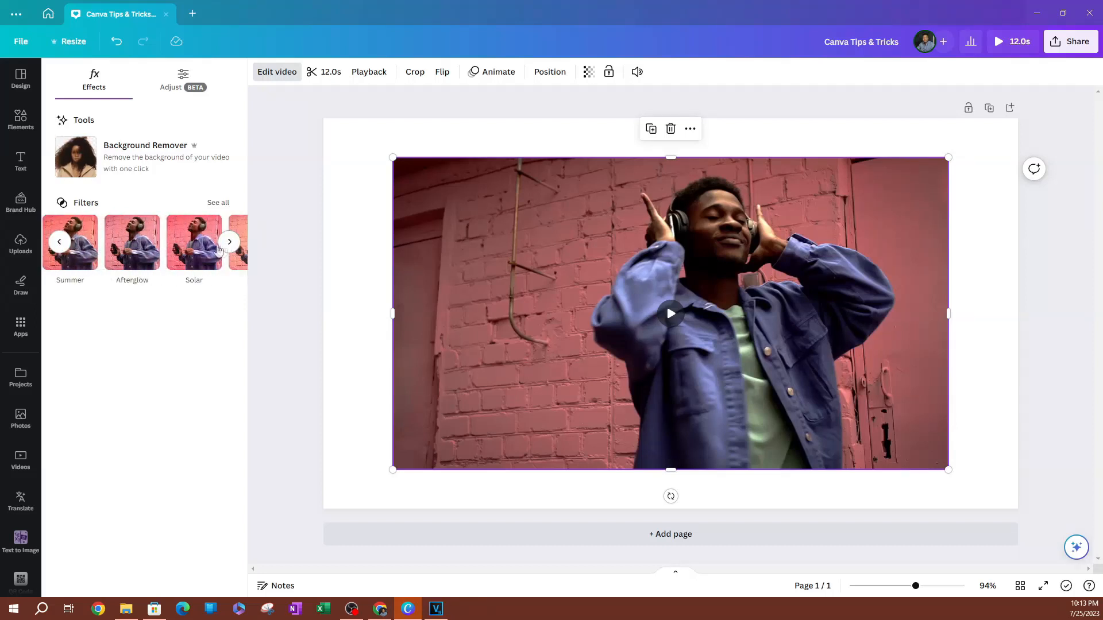
click(229, 242)
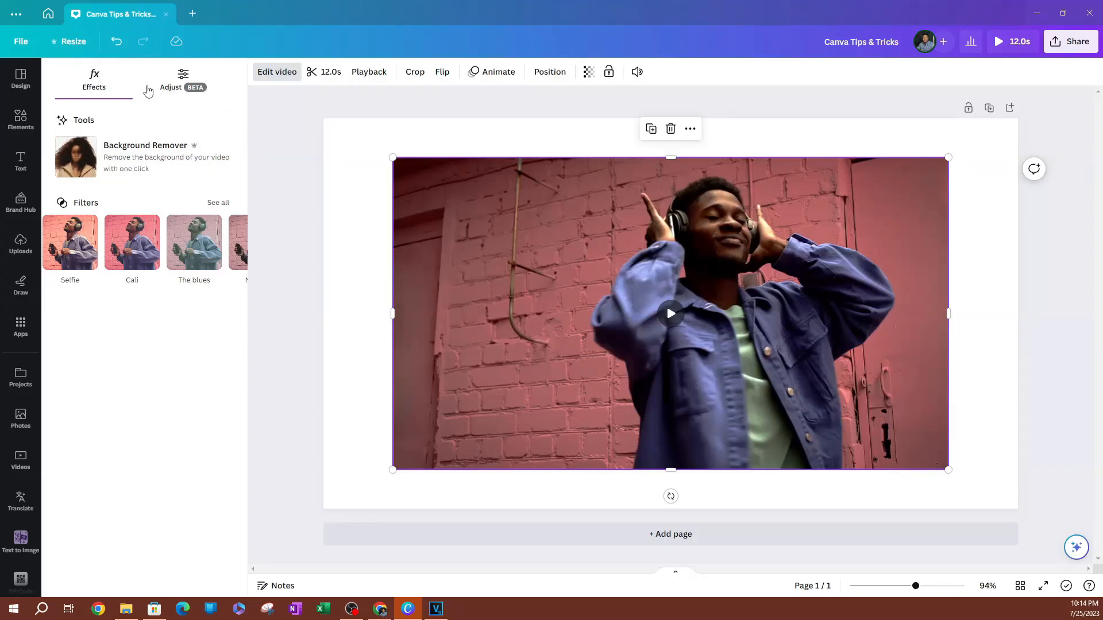
Adjust the headphones video's warmth to 18, brightness to 16 and contrast to 10
click(181, 83)
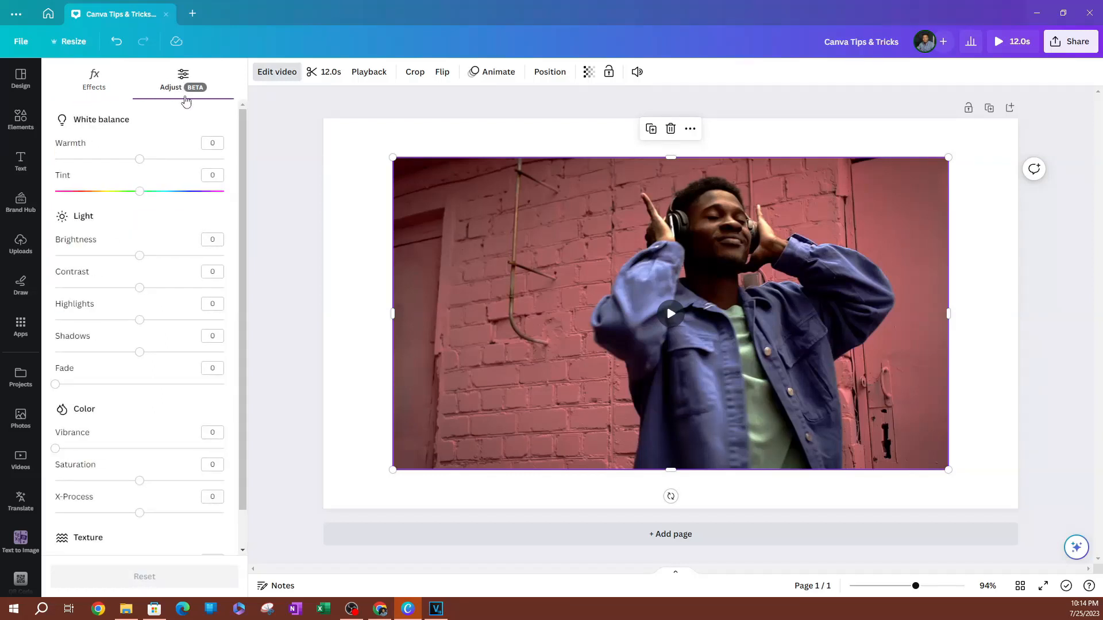
scroll(147, 353, down, 1)
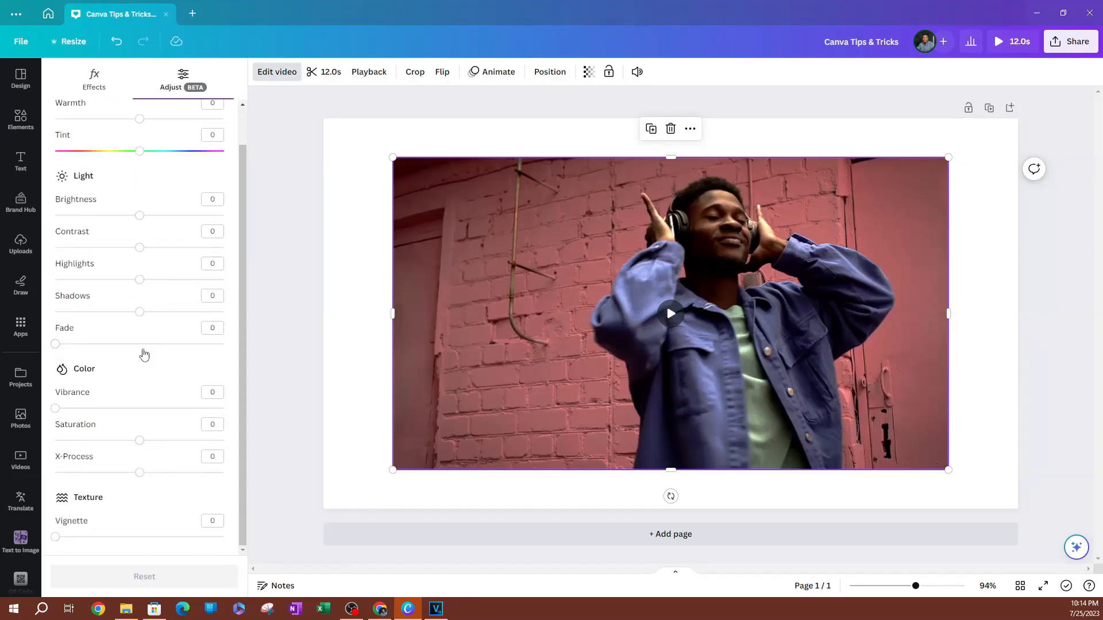
scroll(144, 354, up, 1)
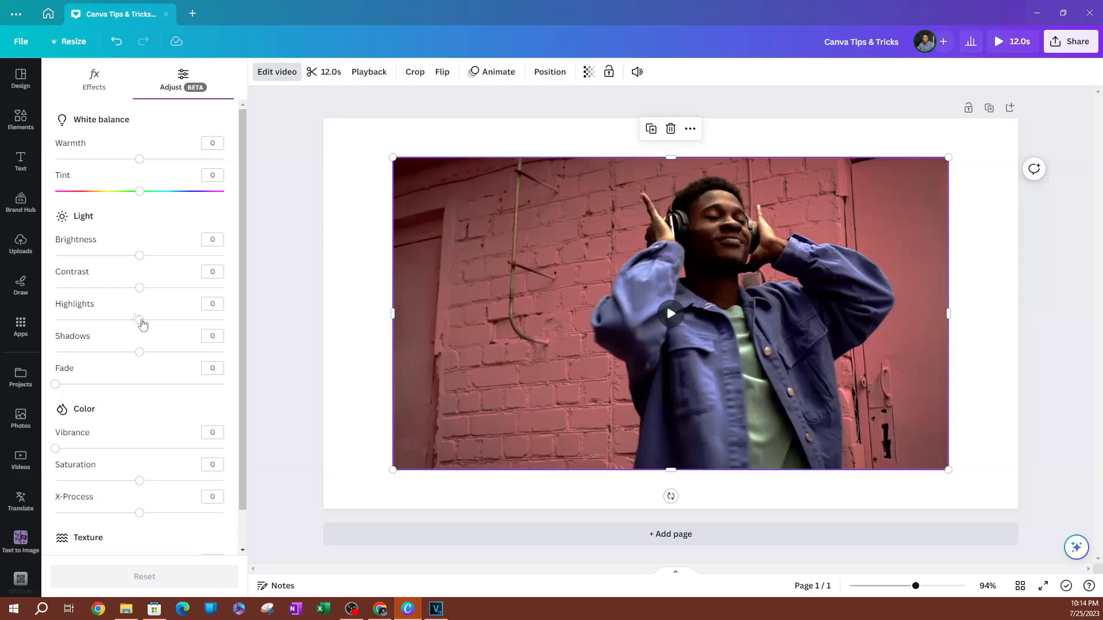
mouse_move(144, 164)
mouse_down()
mouse_move(160, 163)
mouse_move(126, 162)
mouse_move(156, 167)
mouse_up()
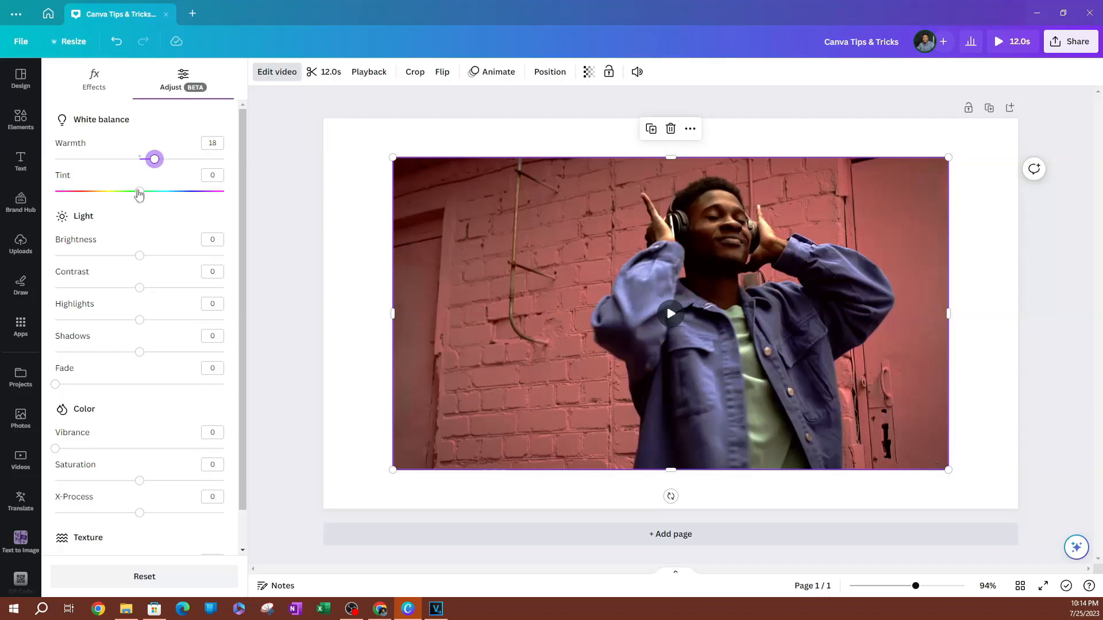
drag(139, 256, 148, 300)
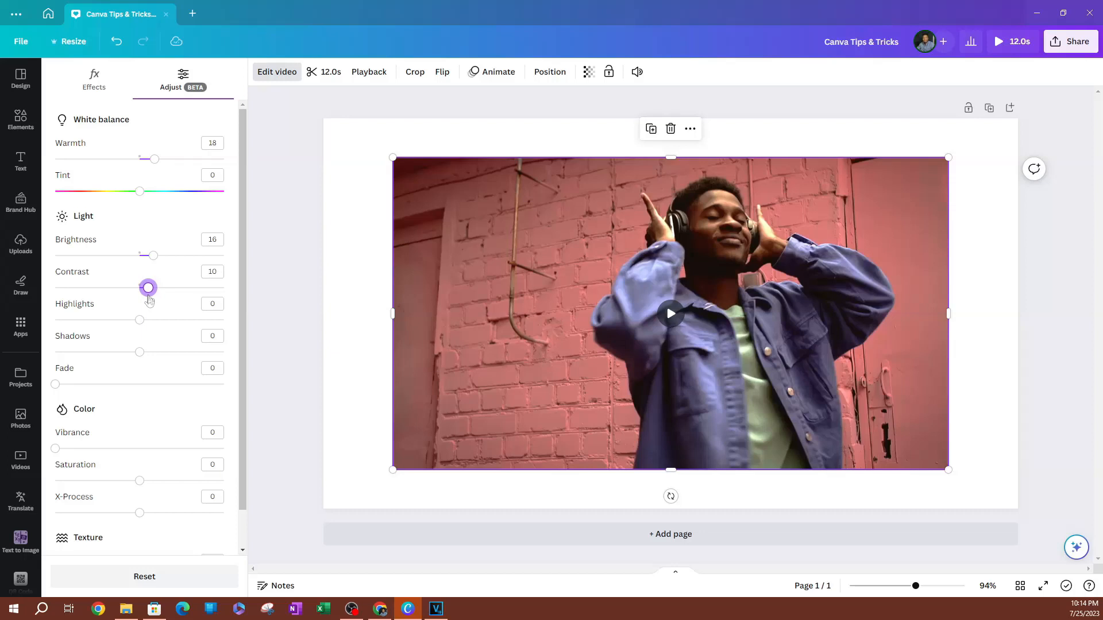
Set the headphones video's fade to 38, vibrance to 24 and vignette to 100
scroll(148, 407, down, 1)
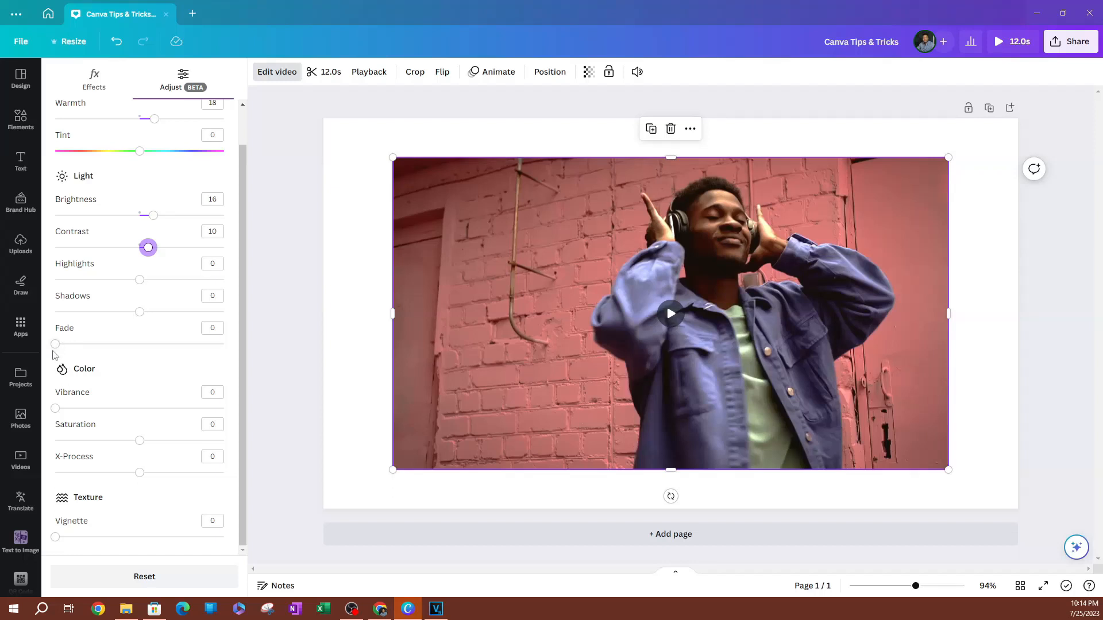
drag(58, 350, 121, 357)
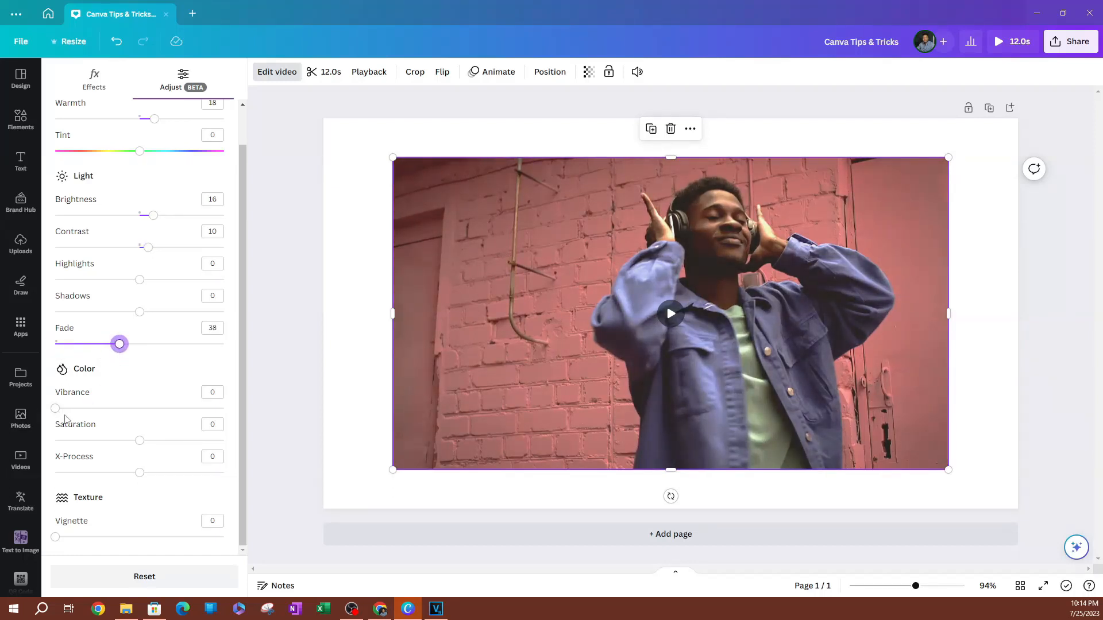
drag(55, 409, 97, 409)
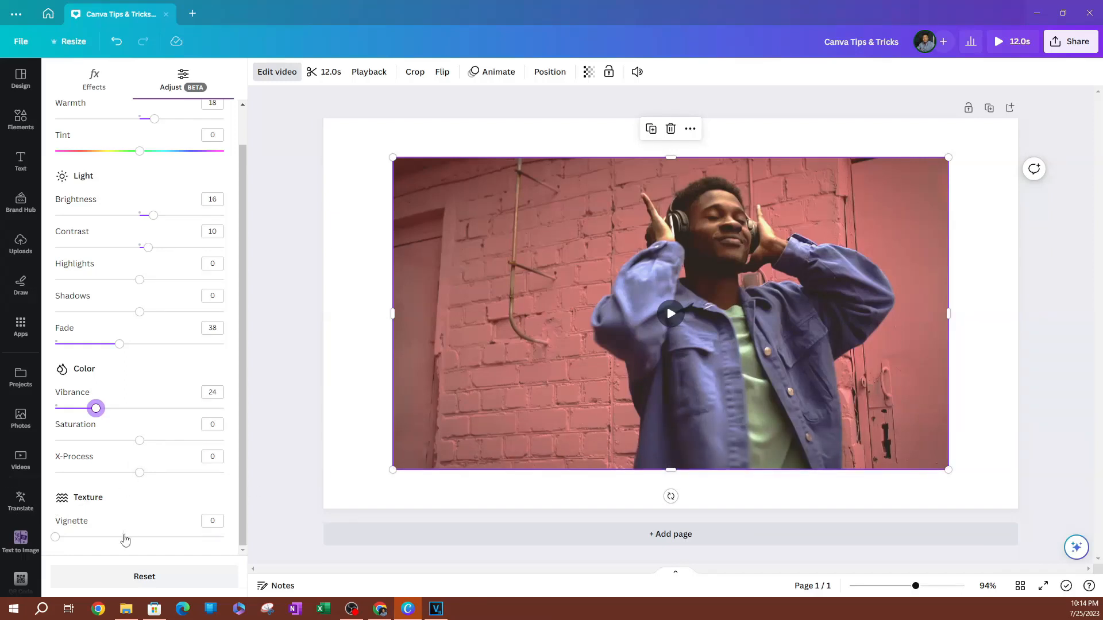
drag(55, 537, 363, 571)
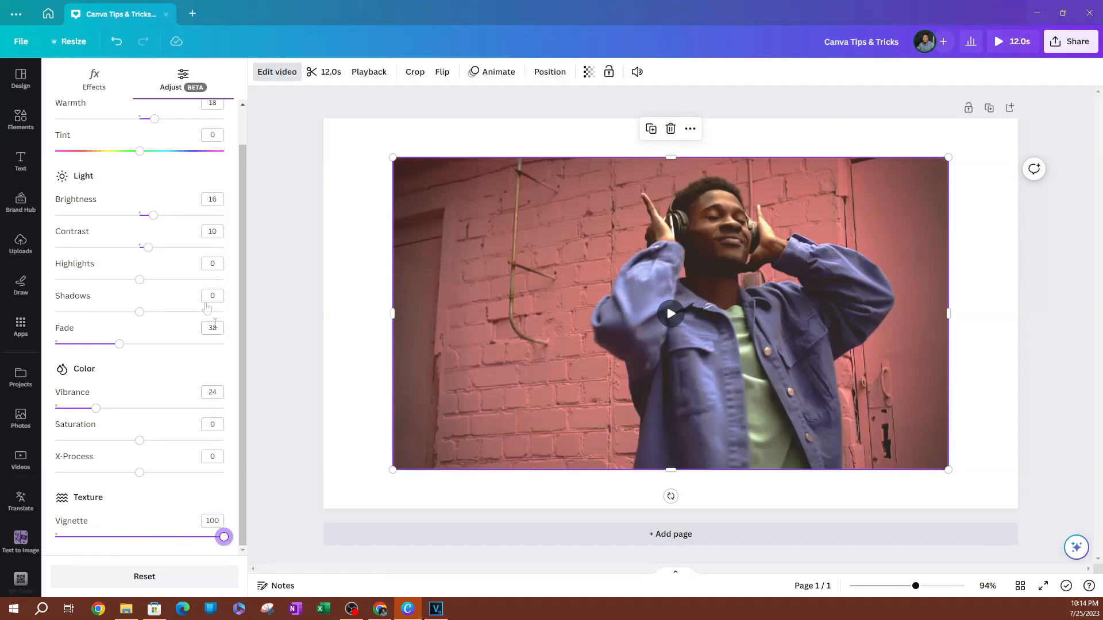
scroll(155, 350, up, 1)
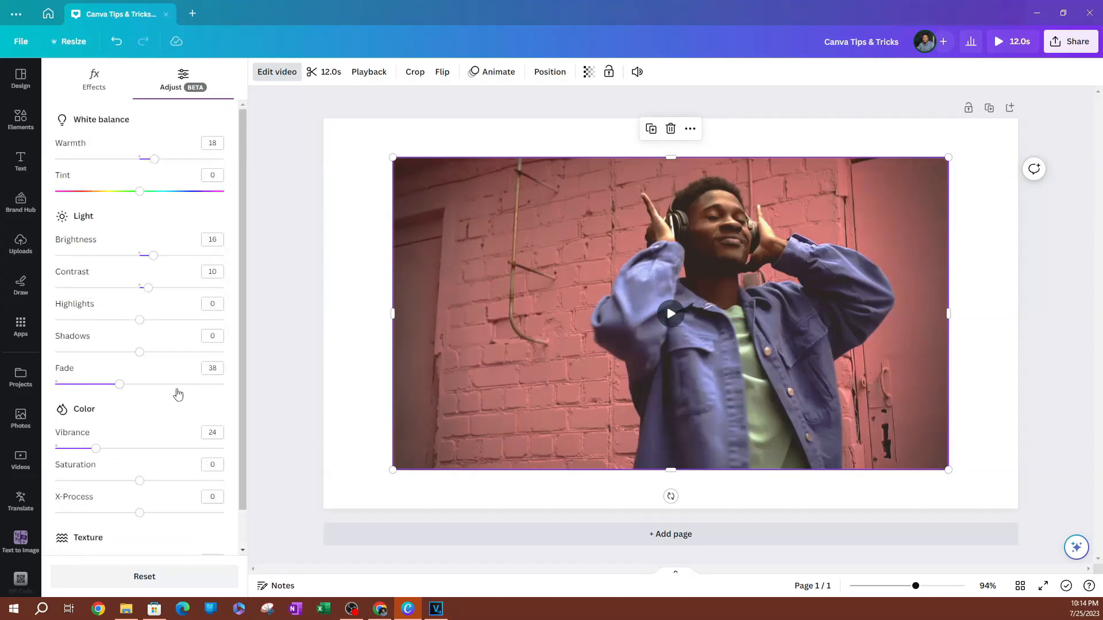
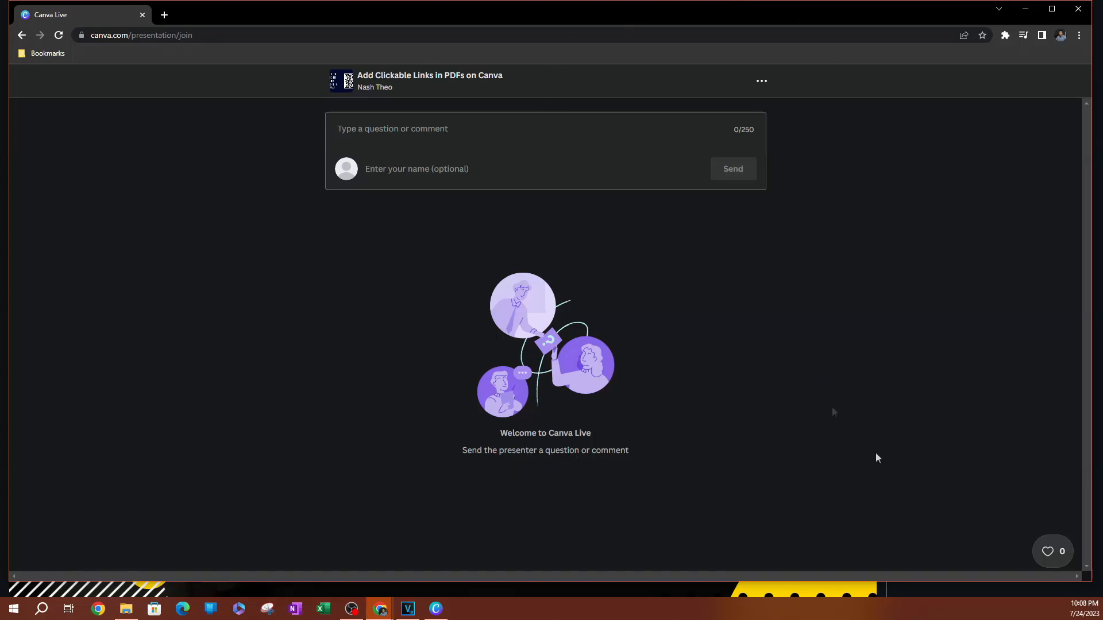
Leave the Canva Live session on the audience page, then end the live session in the business presentation
click(761, 85)
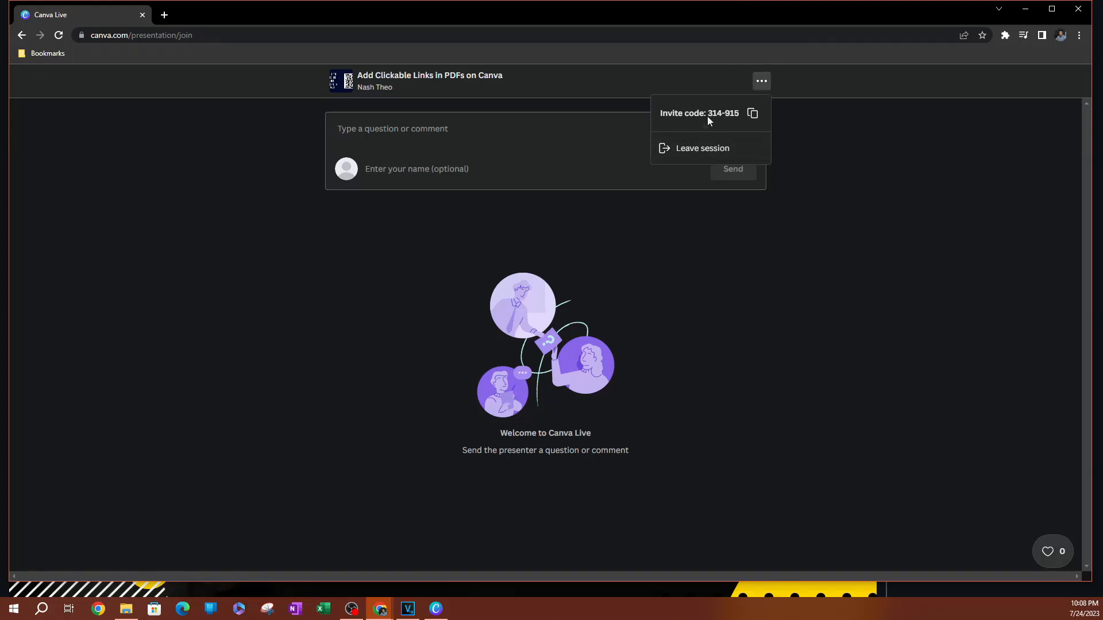
click(701, 151)
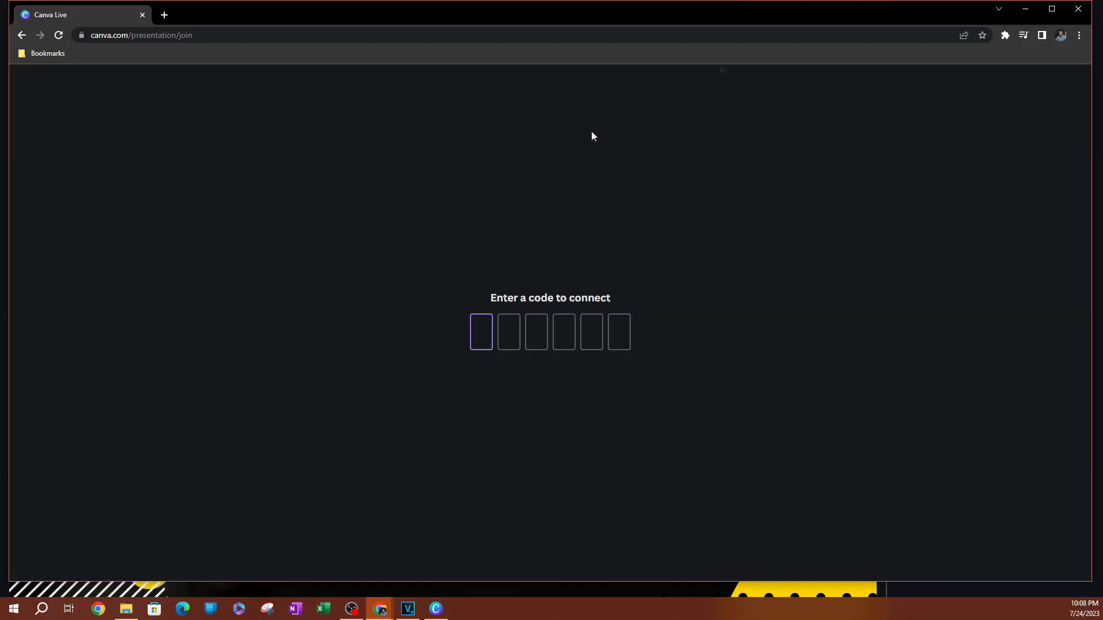
click(1078, 10)
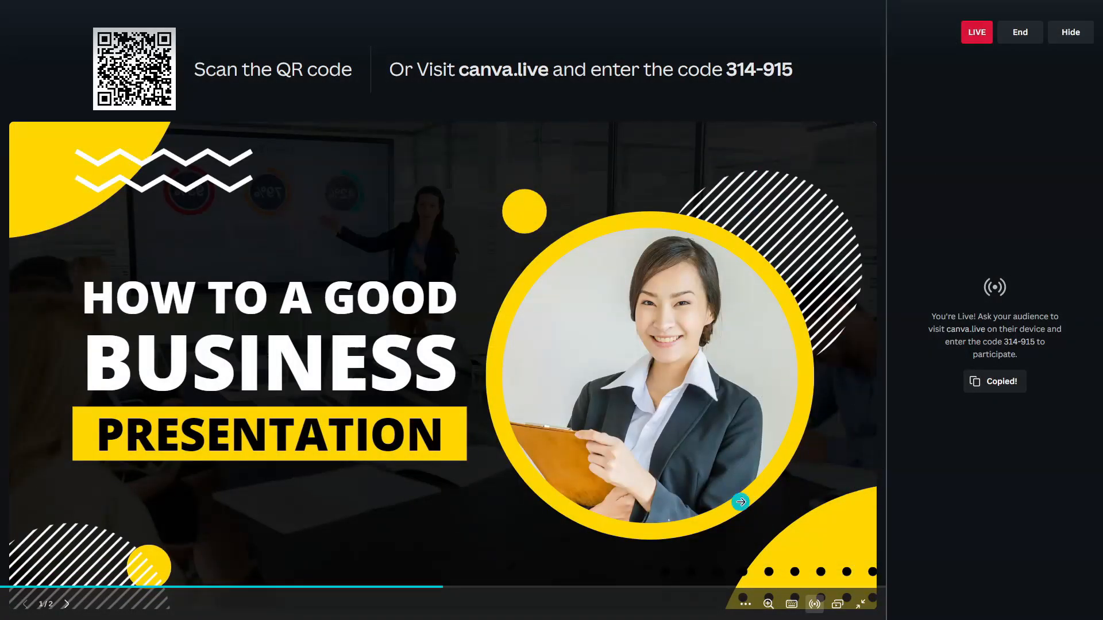
click(1019, 33)
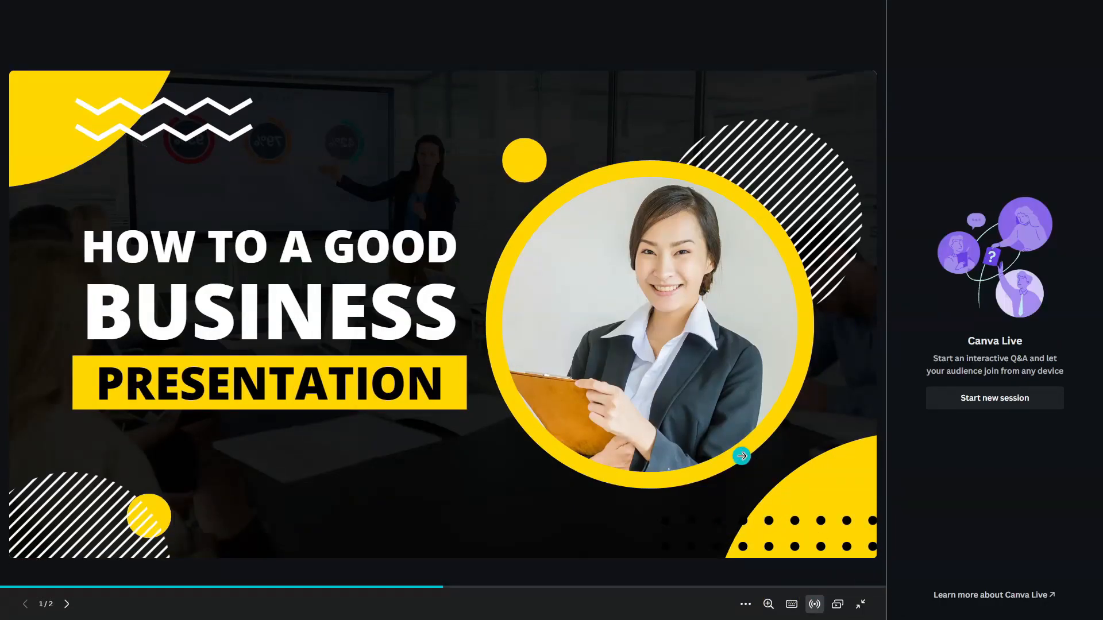
key(Escape)
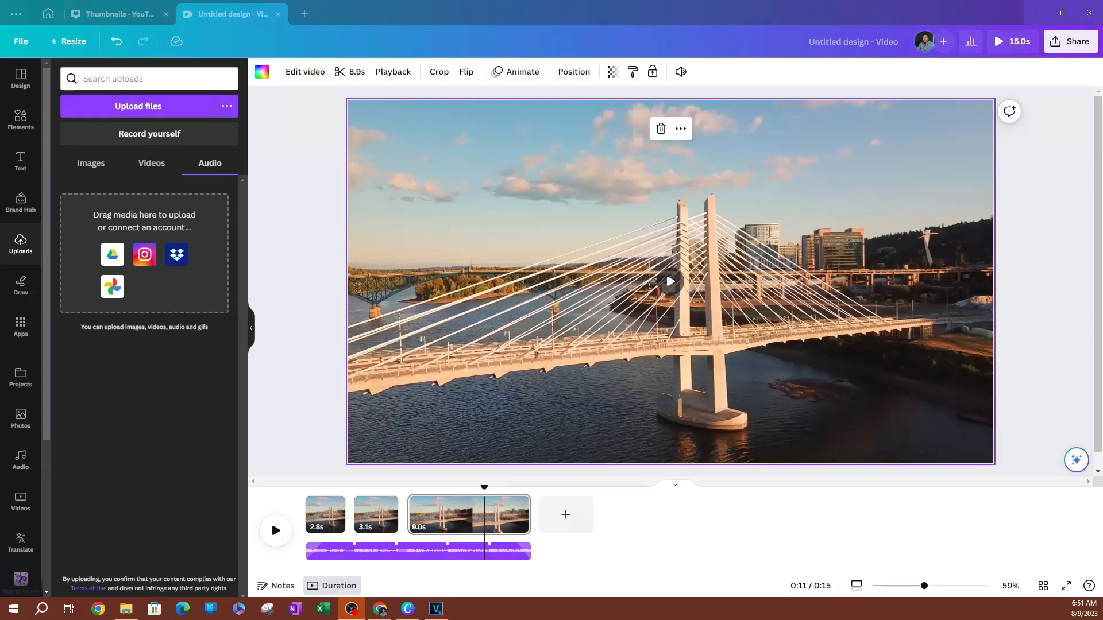
Preview the bridge video and place the playhead at 0:10 within the 9.0-second clip
click(669, 282)
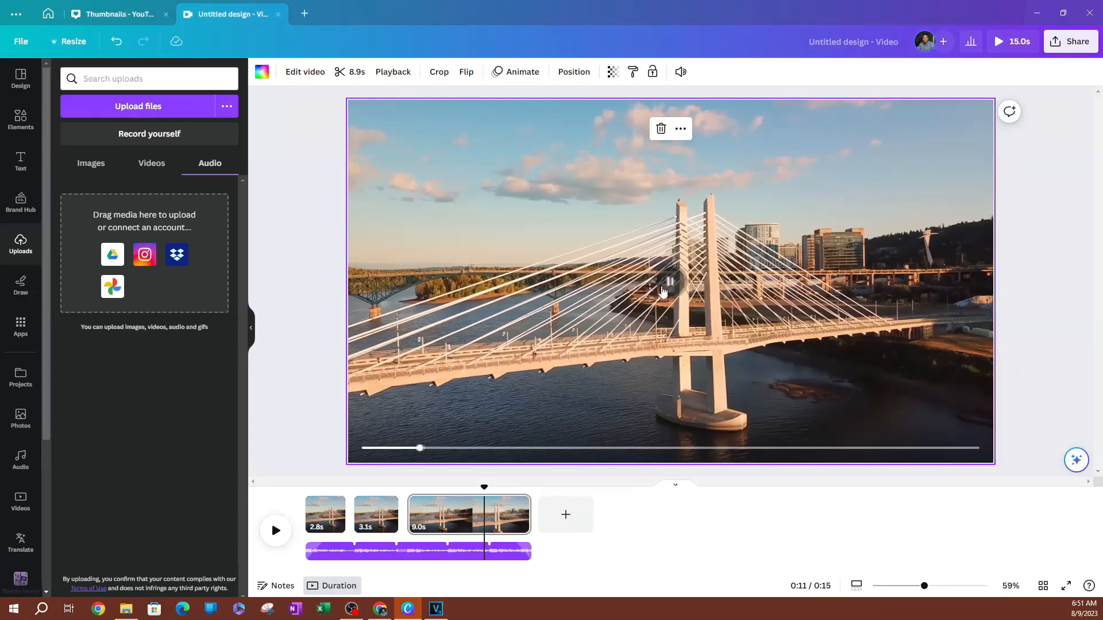
click(673, 291)
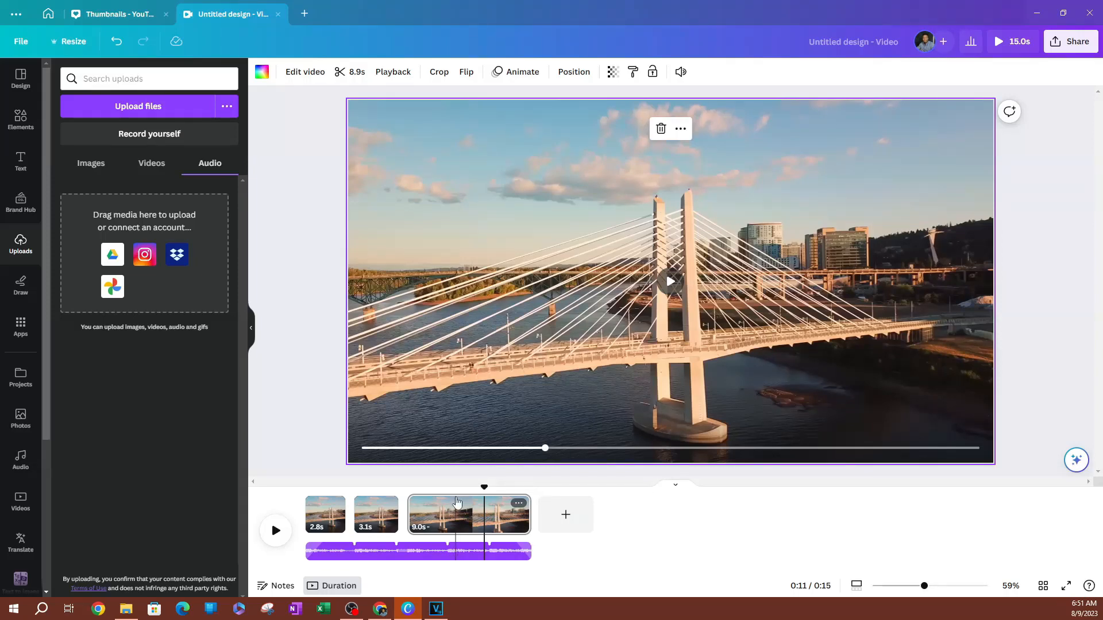
click(446, 514)
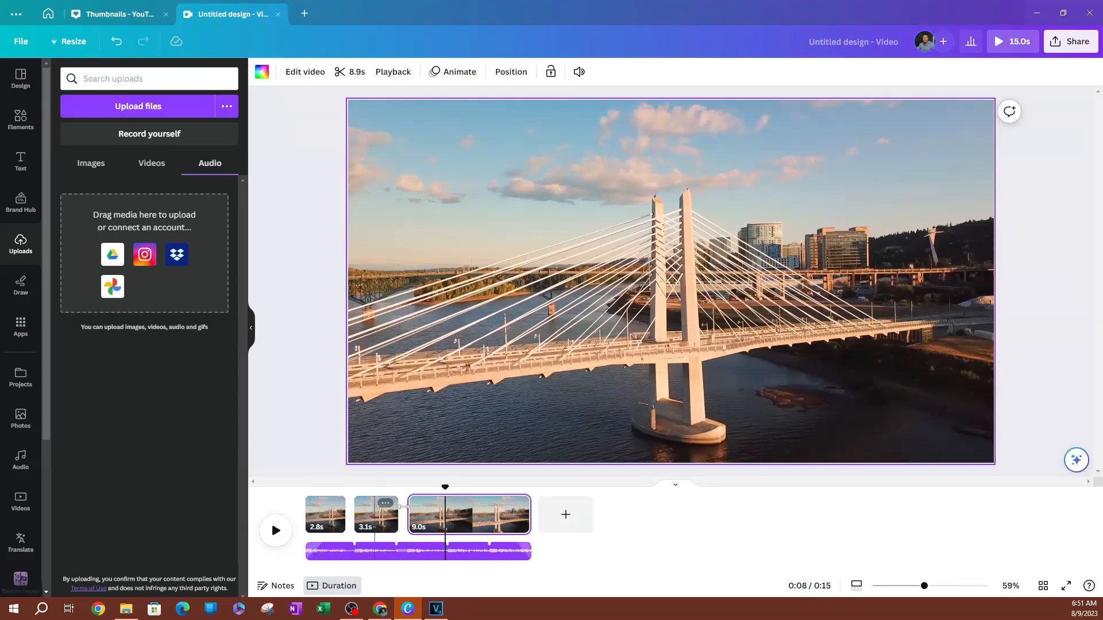
click(468, 522)
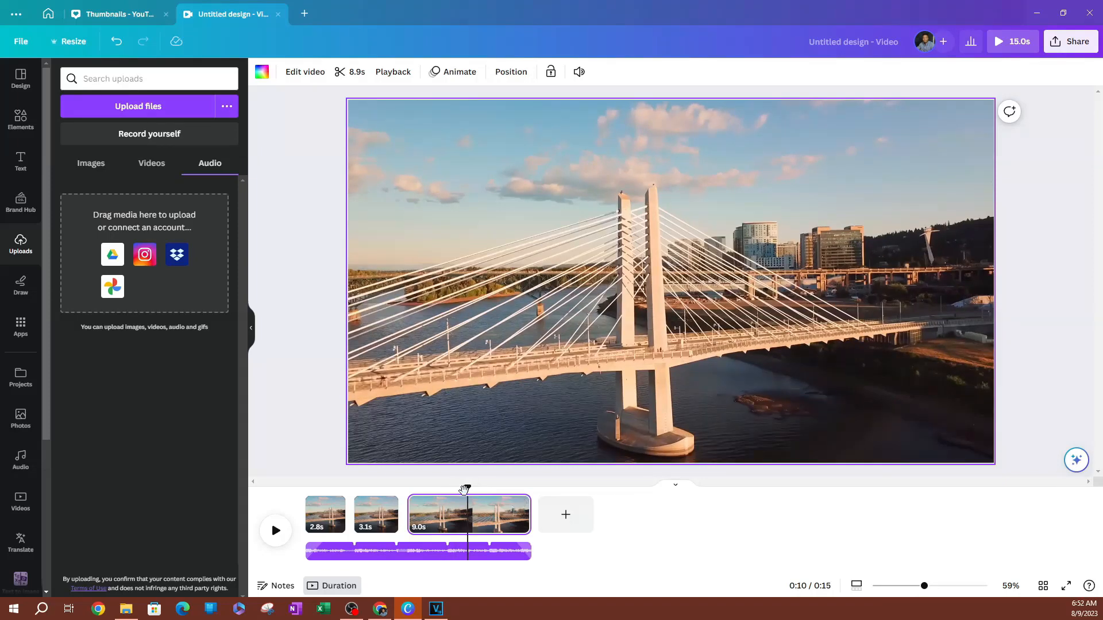
Adjust the 9.0-second bridge clip's warmth to -33, tint to -51 and brightness to 1
click(299, 76)
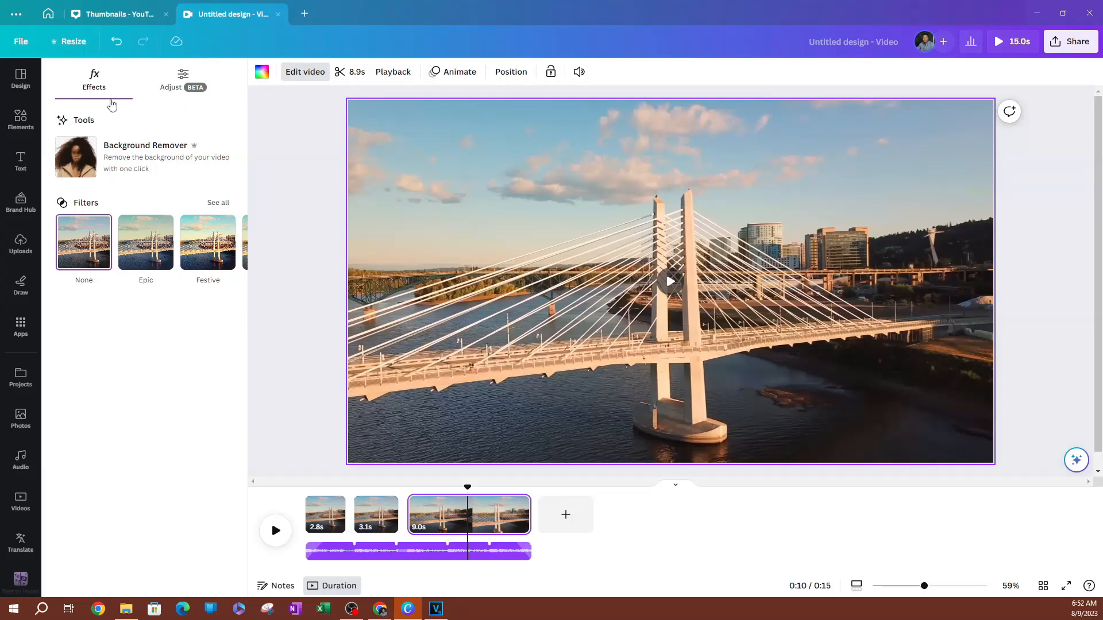
click(183, 75)
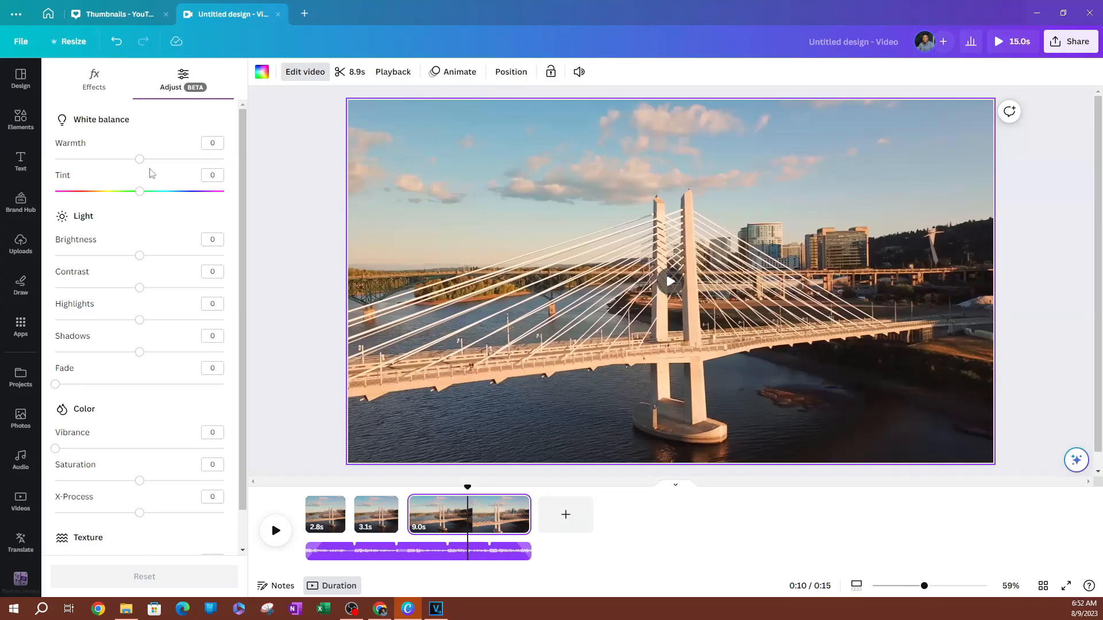
drag(141, 160, 113, 163)
drag(140, 193, 98, 207)
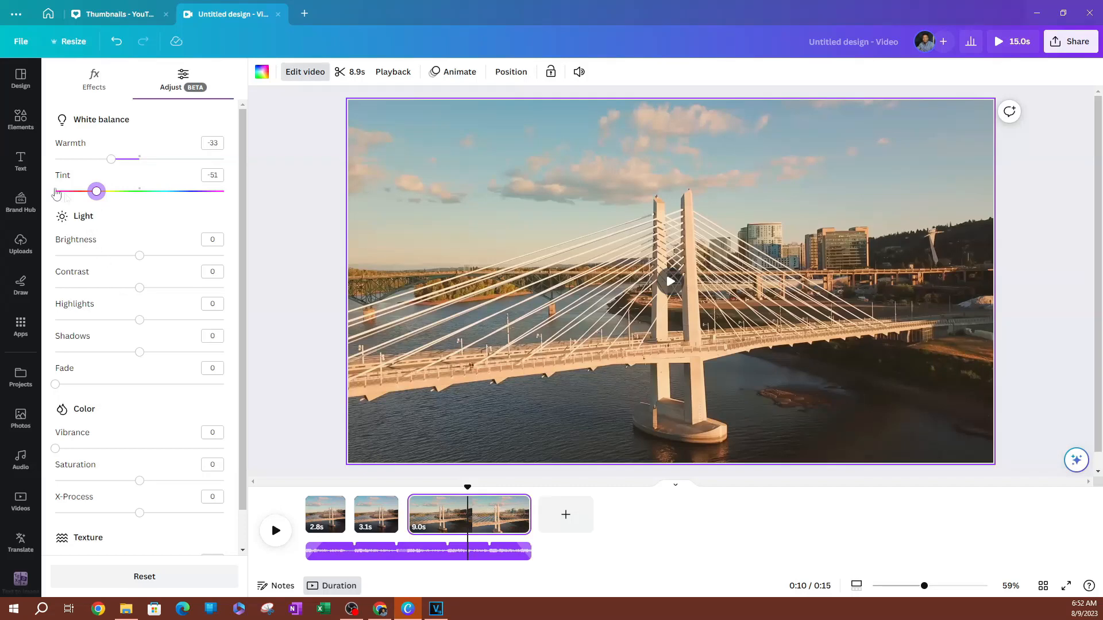
mouse_move(140, 258)
mouse_down()
mouse_move(115, 257)
mouse_move(141, 268)
mouse_up()
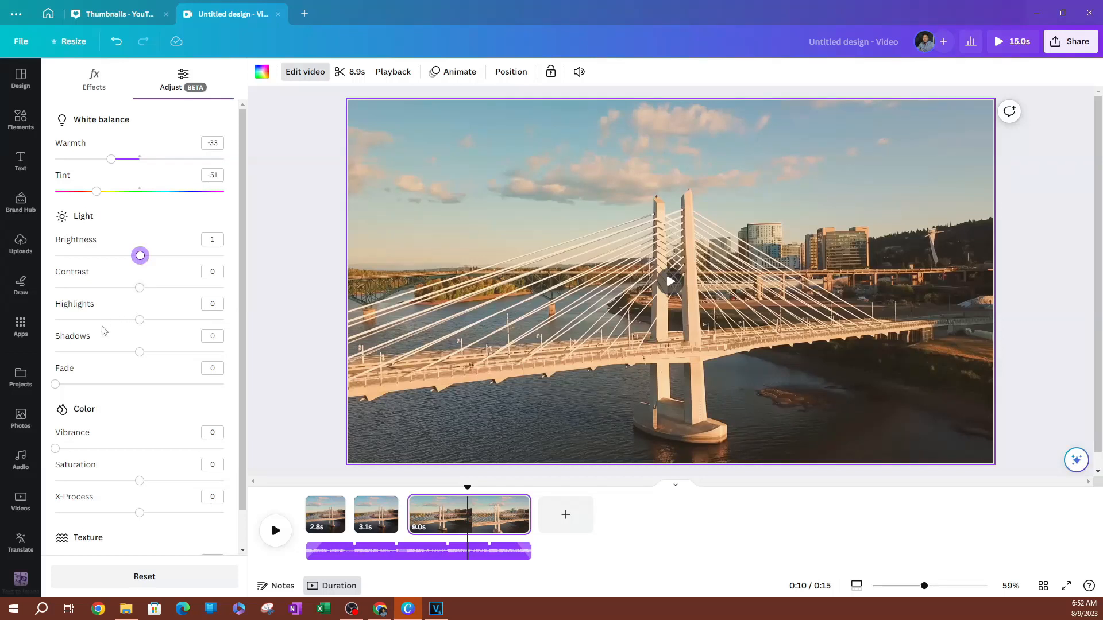
Try the saturation adjustment on the bridge clip and set its vignette to 49
scroll(108, 375, down, 1)
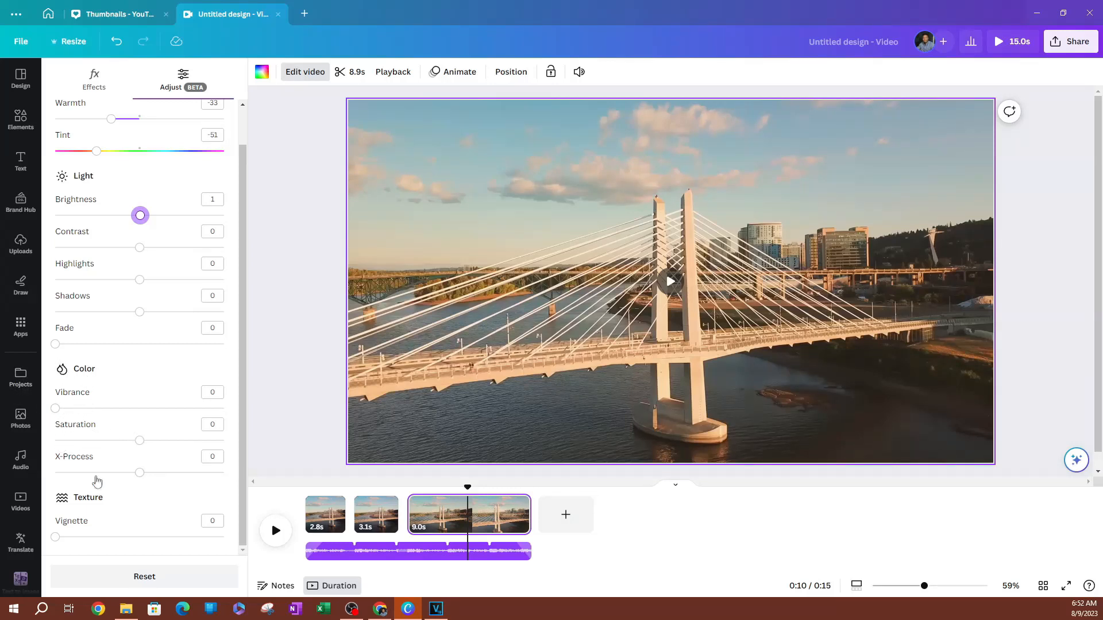
mouse_move(138, 440)
mouse_down()
mouse_move(88, 440)
mouse_move(141, 449)
mouse_up()
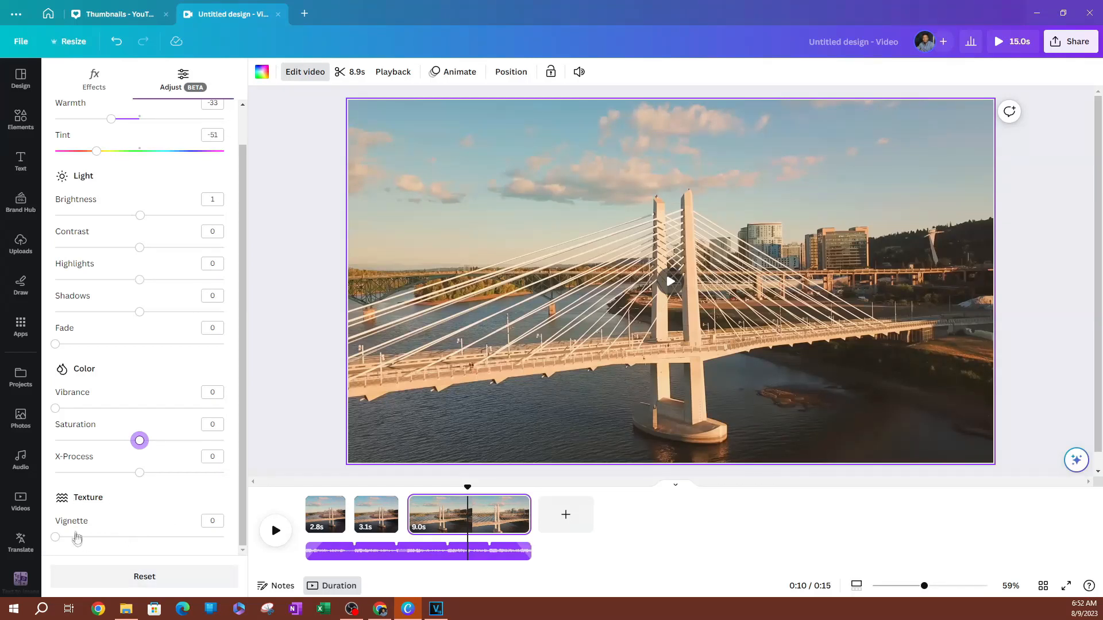
drag(58, 537, 140, 556)
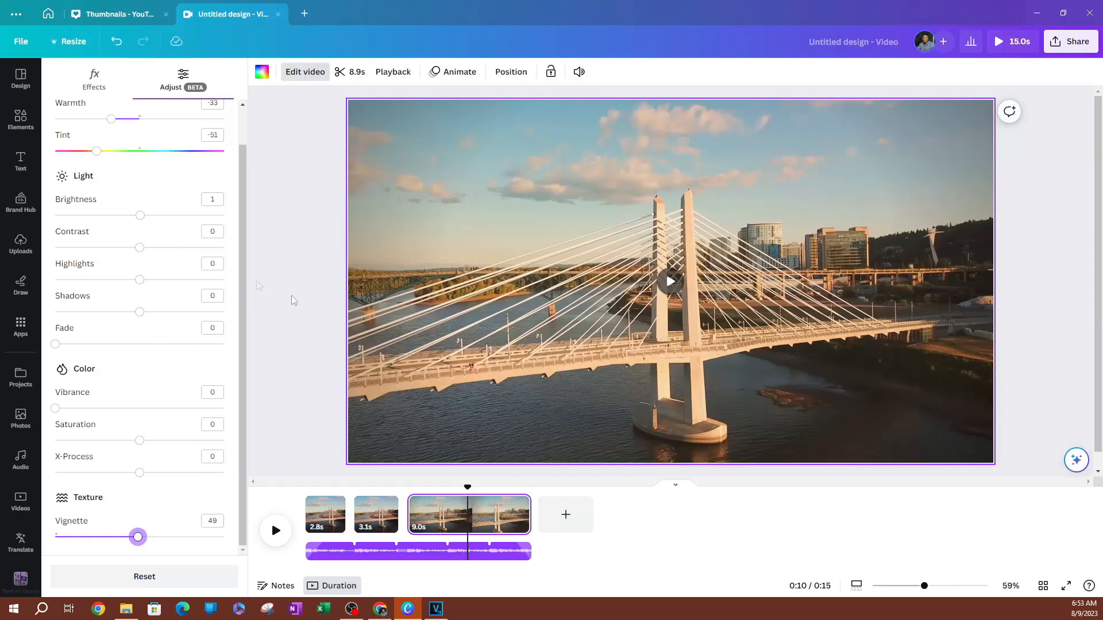
scroll(154, 345, up, 2)
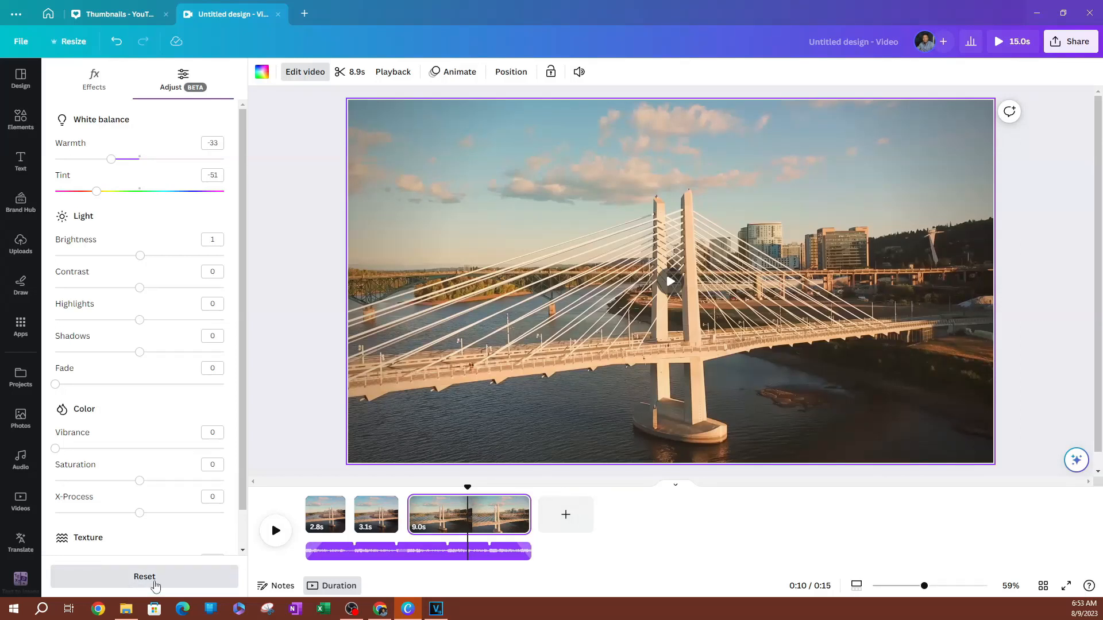
Reset the 9.0-second bridge clip's color adjustments and apply the Afterglow filter at intensity 47
click(178, 591)
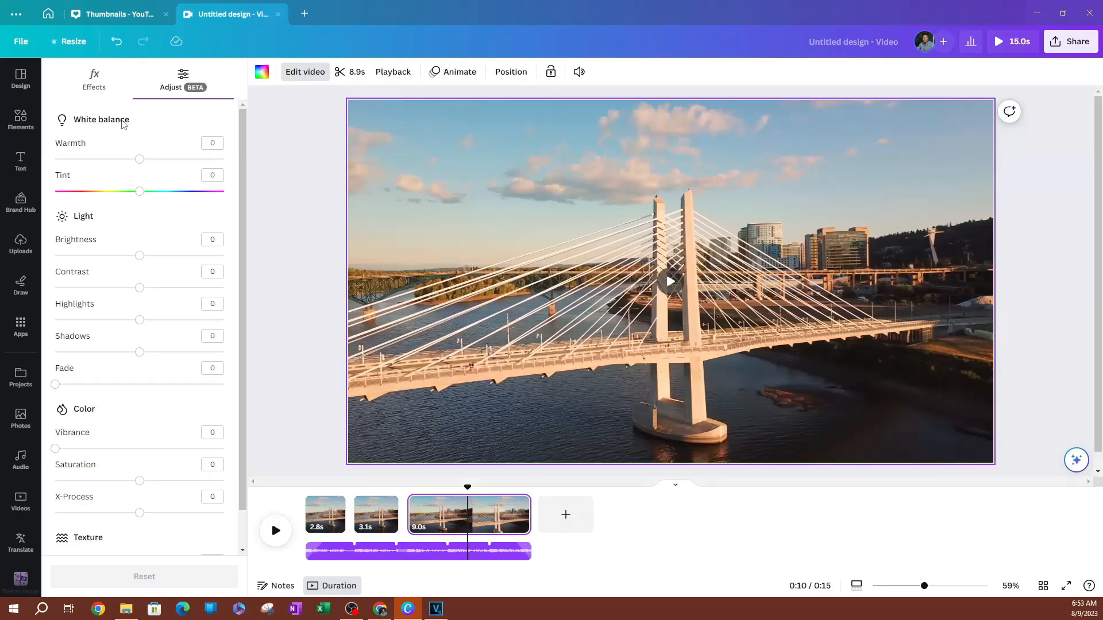
click(95, 80)
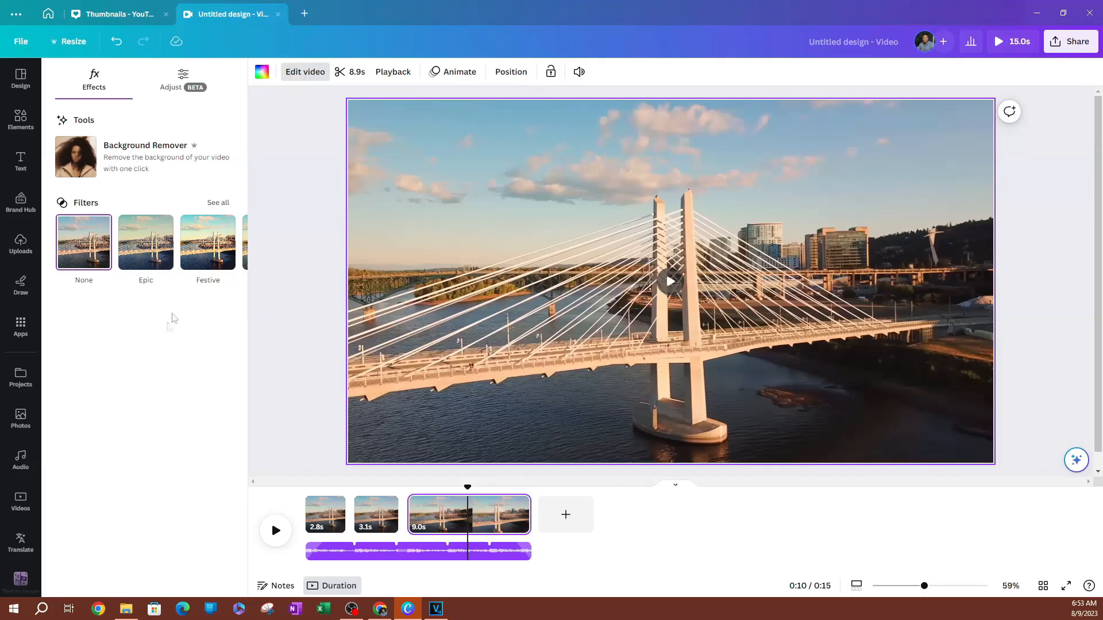
click(224, 211)
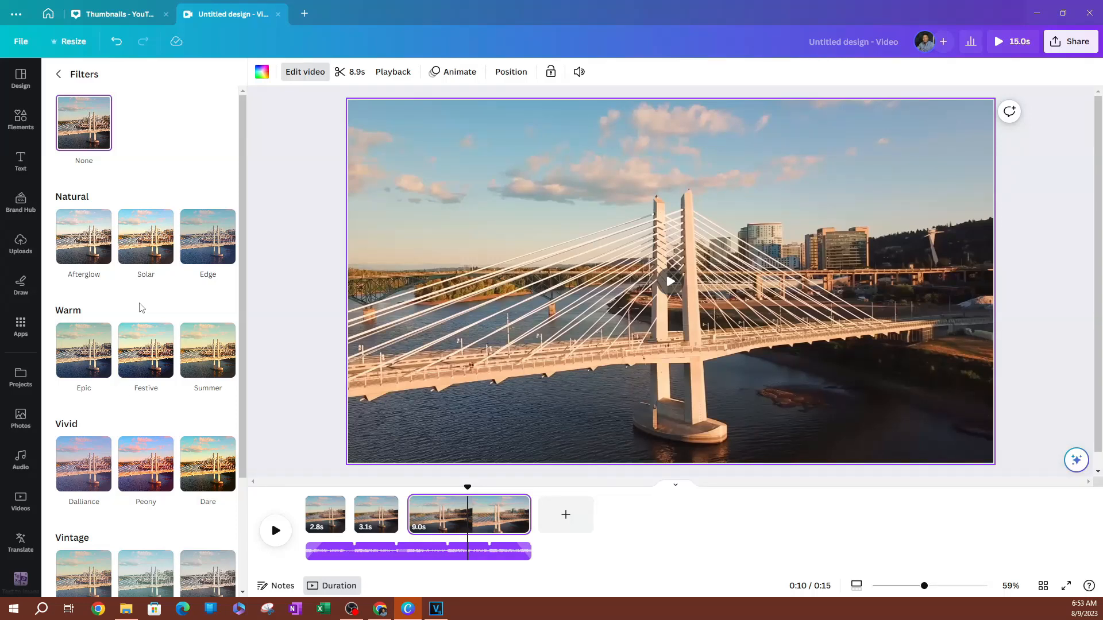
click(89, 235)
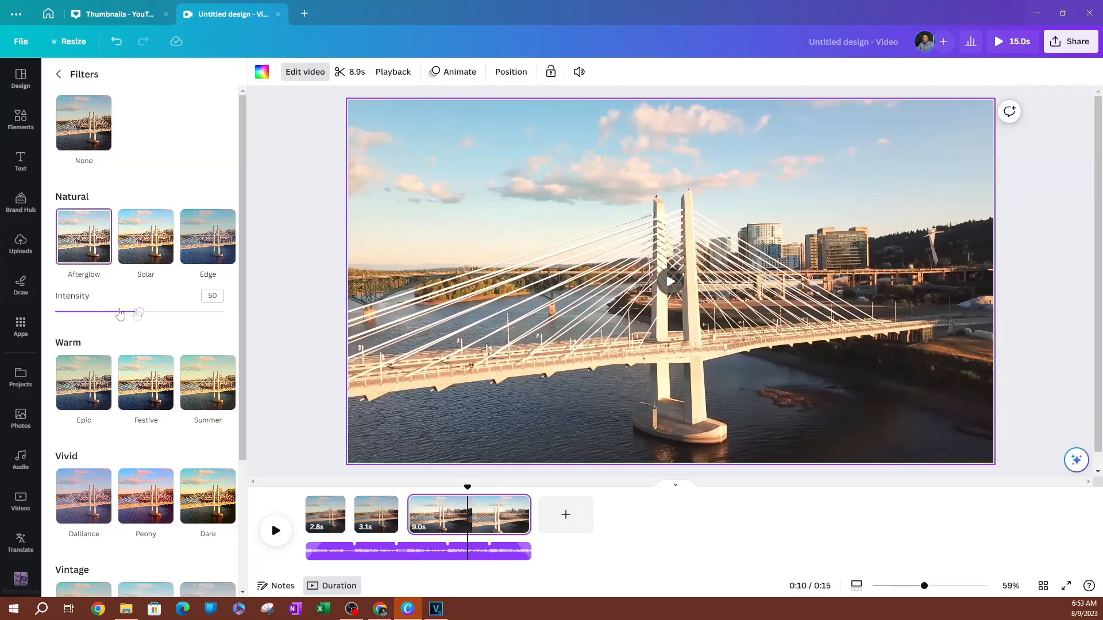
mouse_move(139, 313)
mouse_down()
mouse_move(194, 313)
mouse_move(102, 334)
mouse_move(136, 315)
mouse_move(81, 325)
mouse_move(136, 323)
mouse_up()
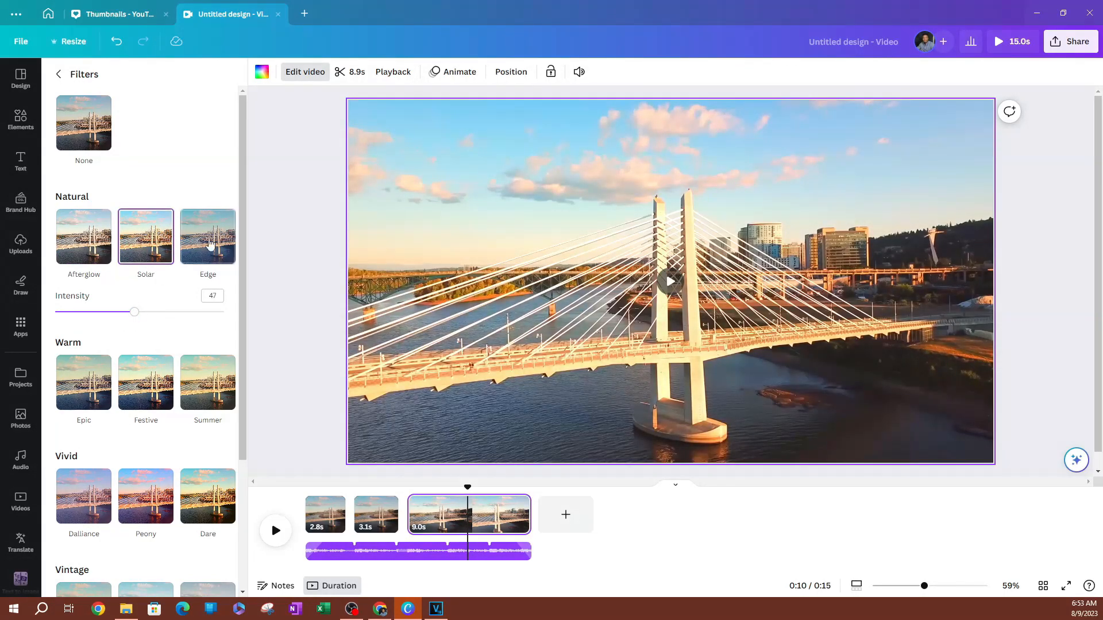
Try the other Natural filters, Edge and Solar, on the bridge clip and compare them with Afterglow
click(210, 244)
click(132, 250)
click(196, 238)
click(135, 239)
click(70, 238)
click(148, 238)
Try the Warm filters Epic, Festive and Summer on the bridge clip
scroll(71, 279, down, 2)
click(70, 279)
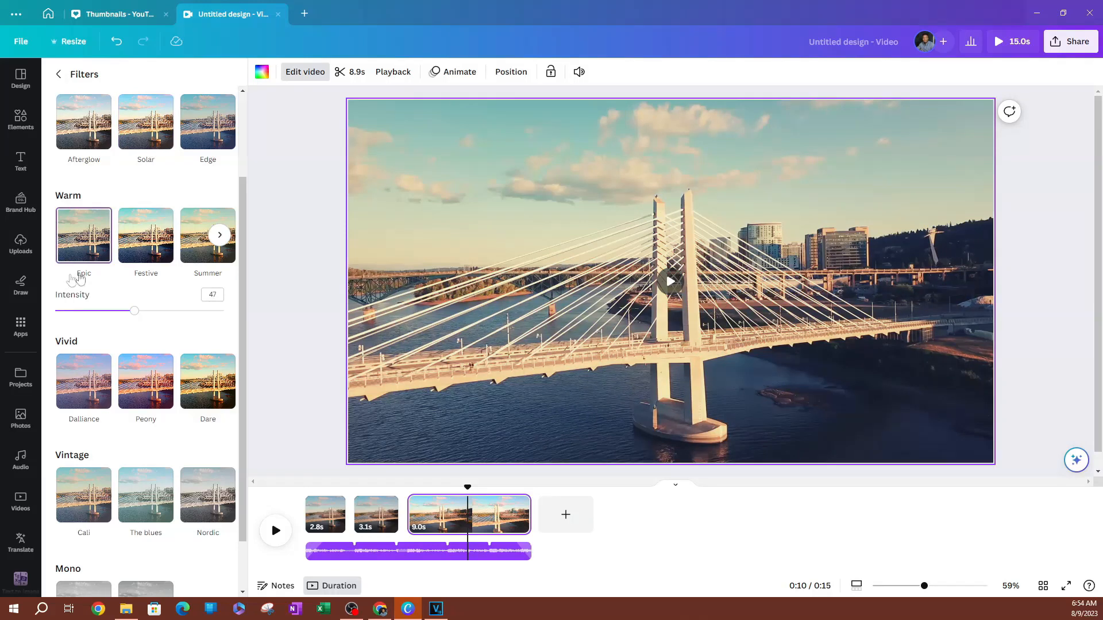
click(143, 241)
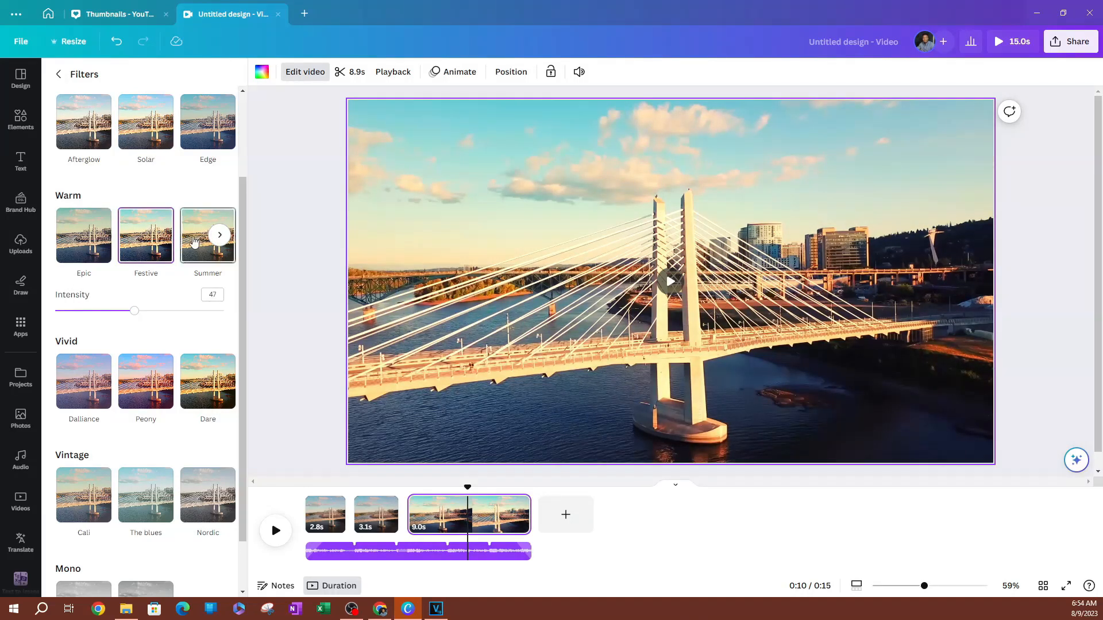
click(213, 237)
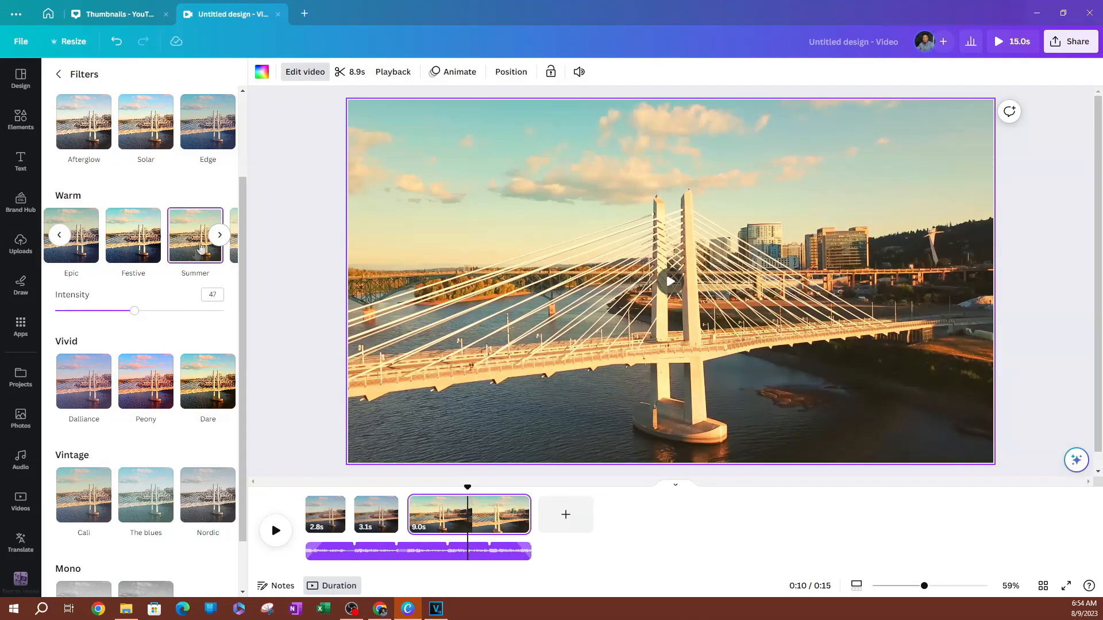
Try the Dalliance, Cali, The blues, Nordic, Greyscale and Street filters on the bridge clip
click(83, 393)
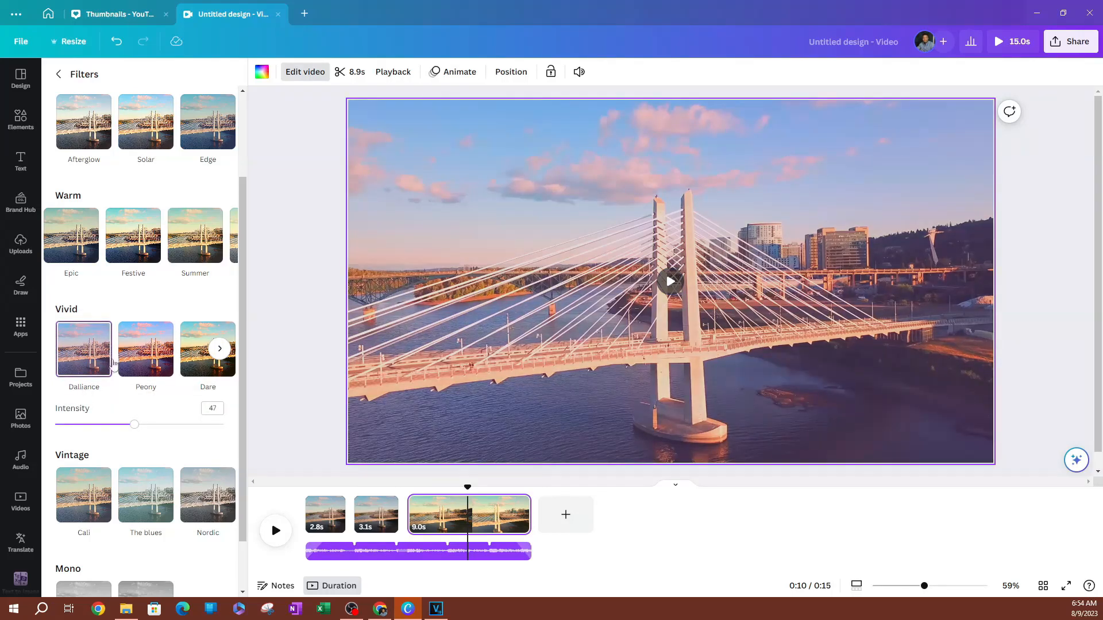
scroll(65, 410, down, 1)
click(64, 448)
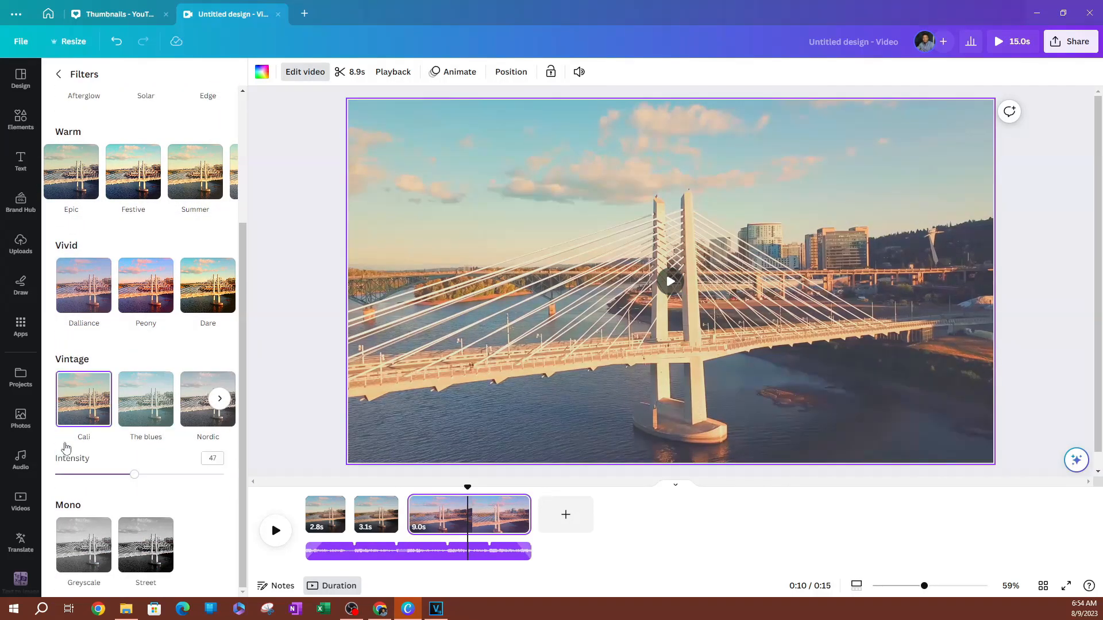
click(143, 421)
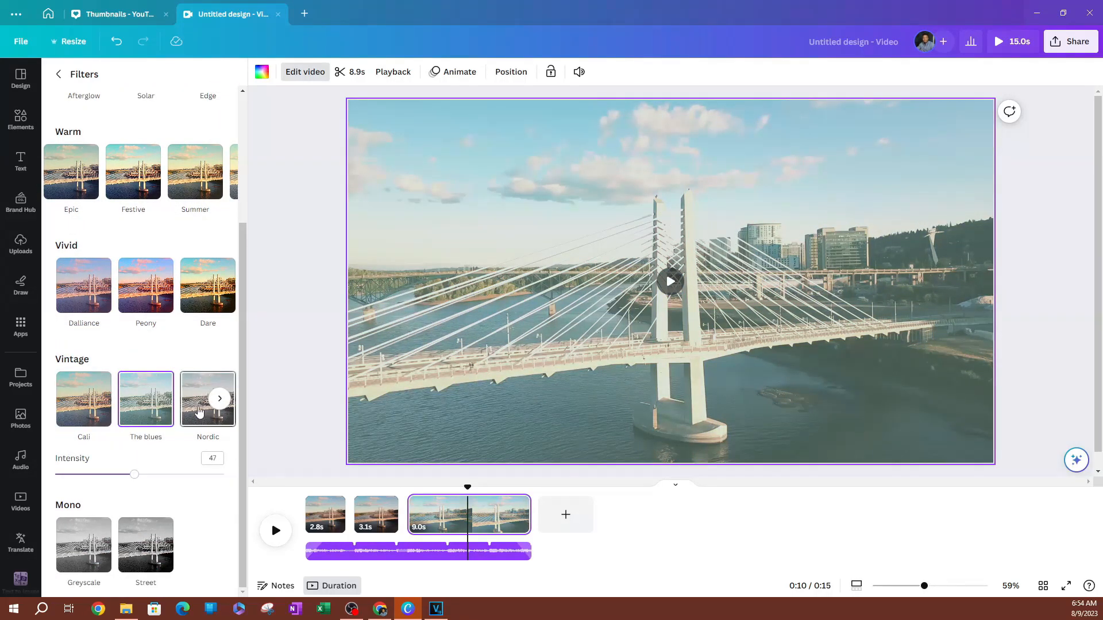
click(199, 410)
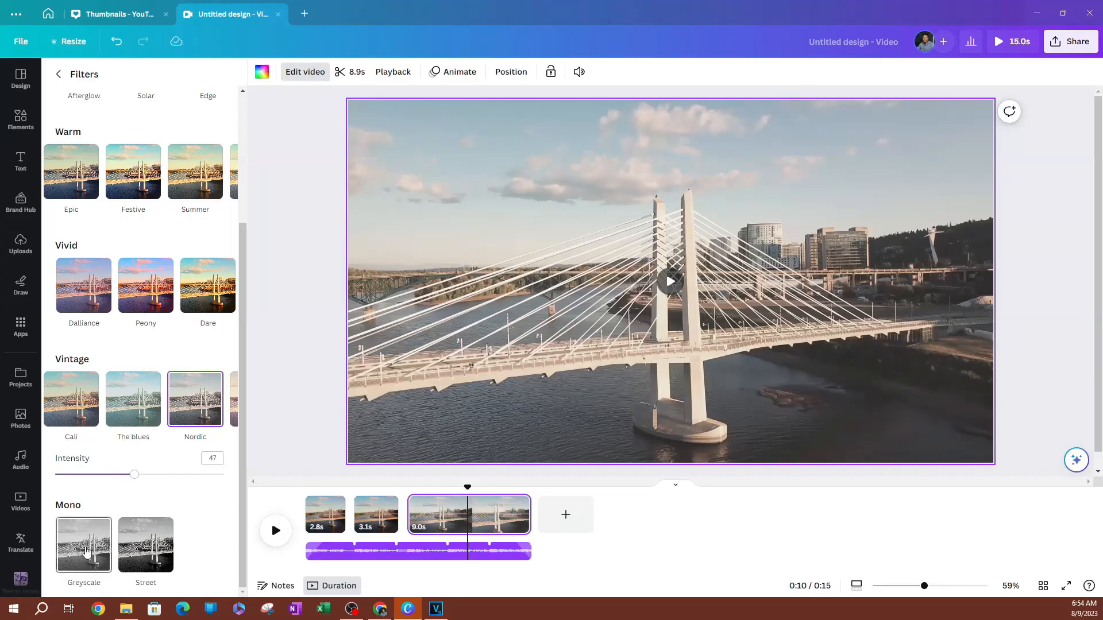
click(85, 556)
click(151, 514)
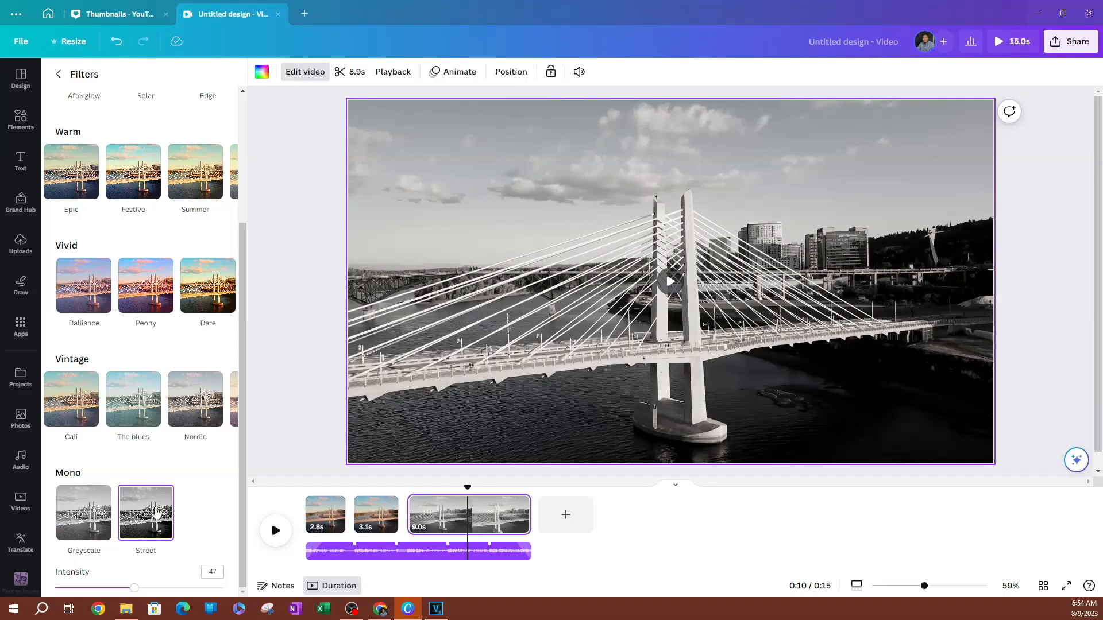
Apply the Solar filter to the bridge clip at intensity 59 and review the filter's underlying adjustment values
scroll(144, 462, up, 3)
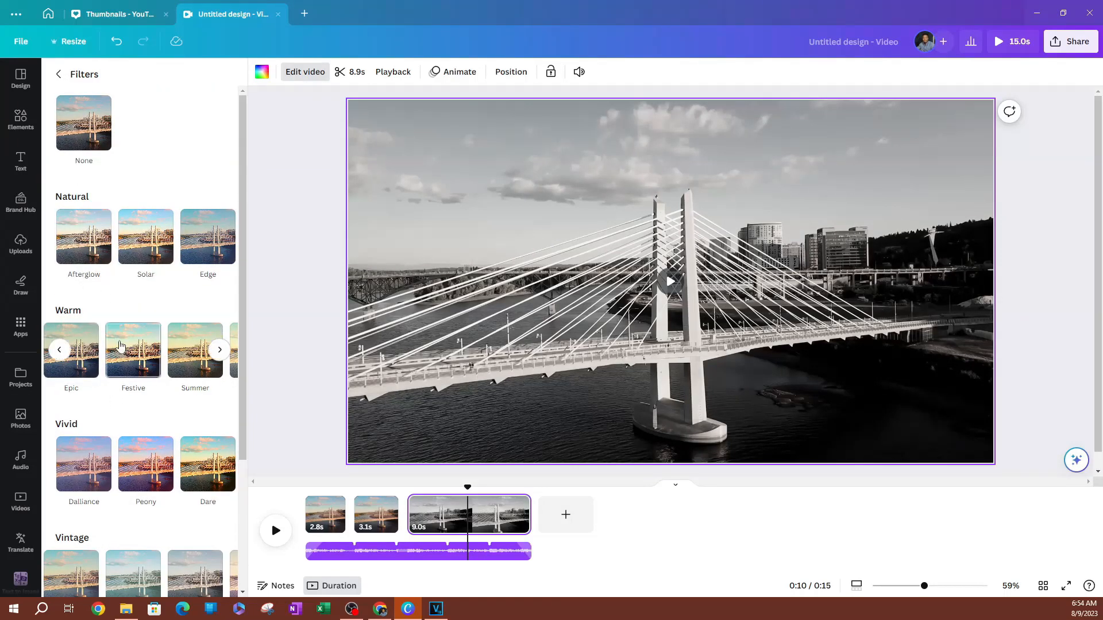
click(138, 247)
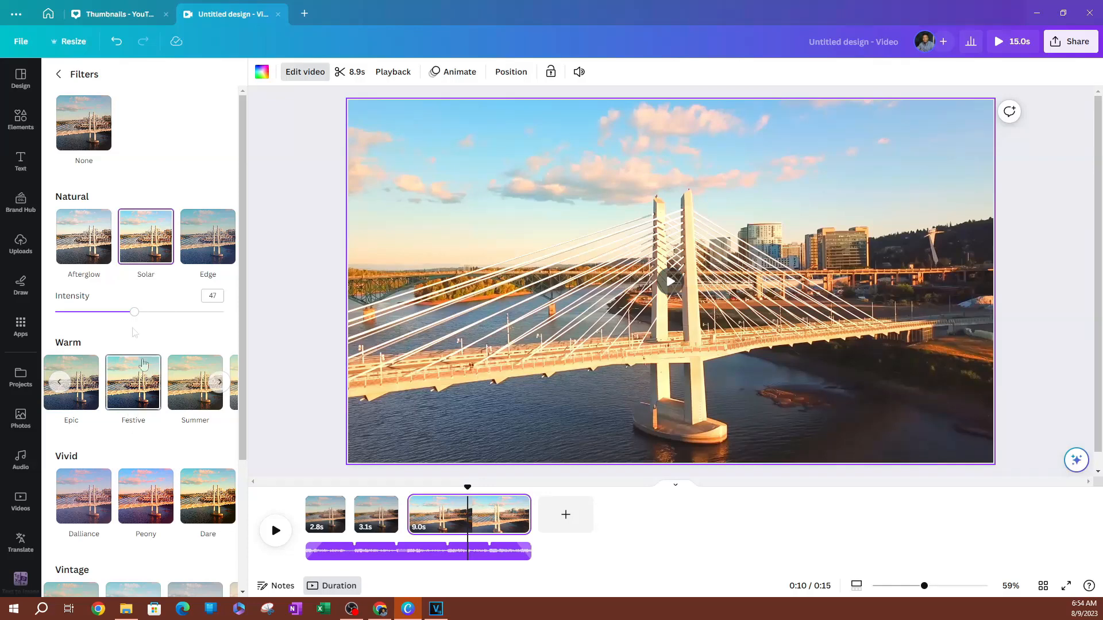
click(57, 75)
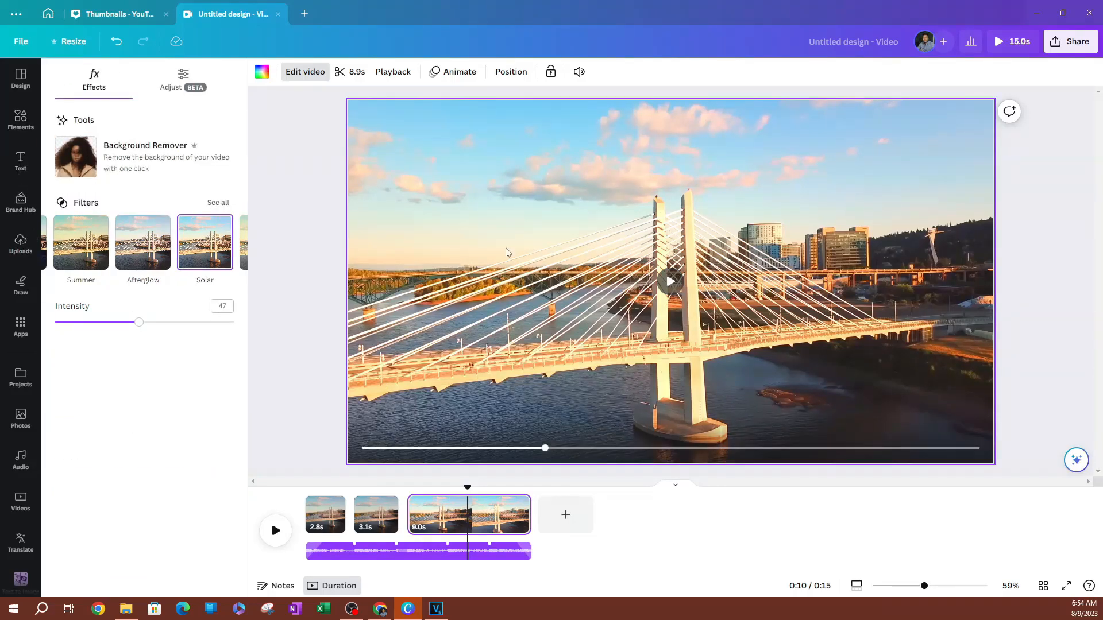
drag(139, 328, 162, 343)
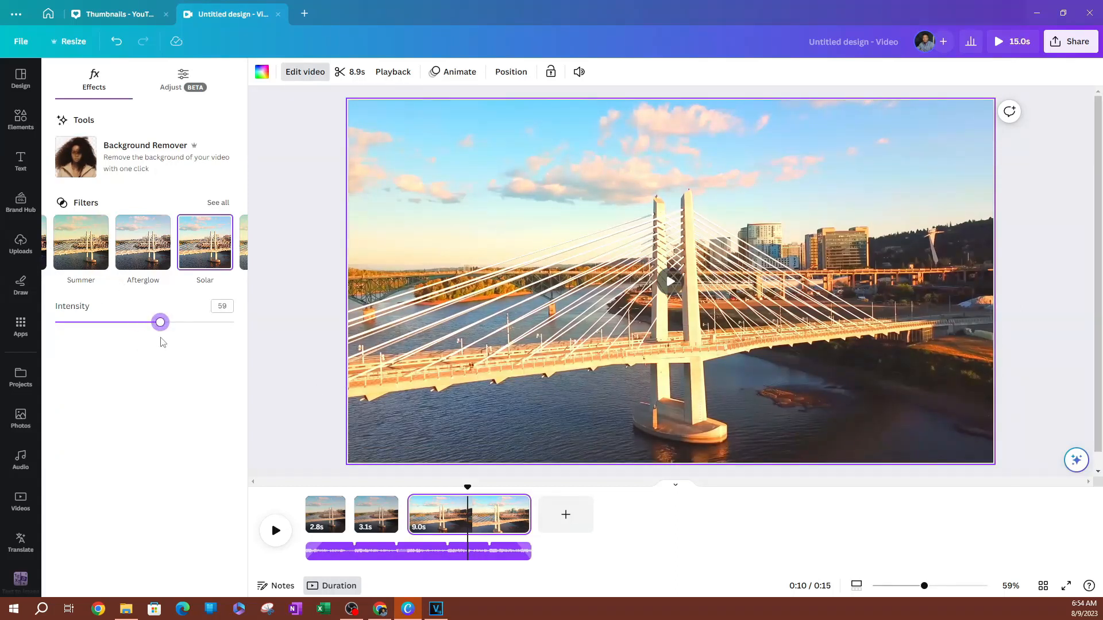
click(183, 79)
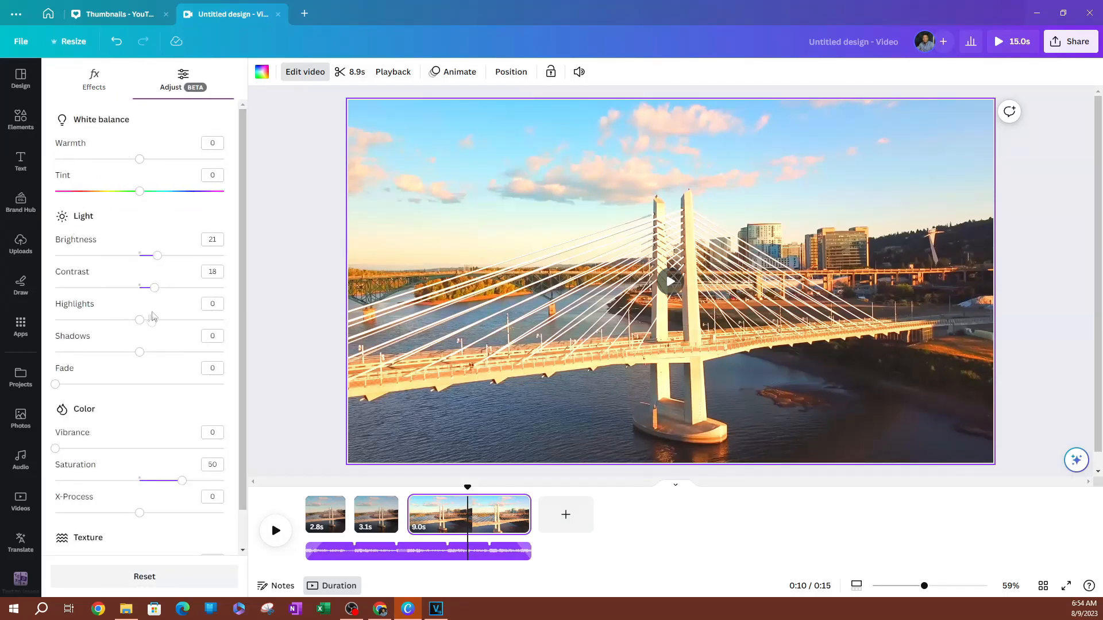
click(94, 79)
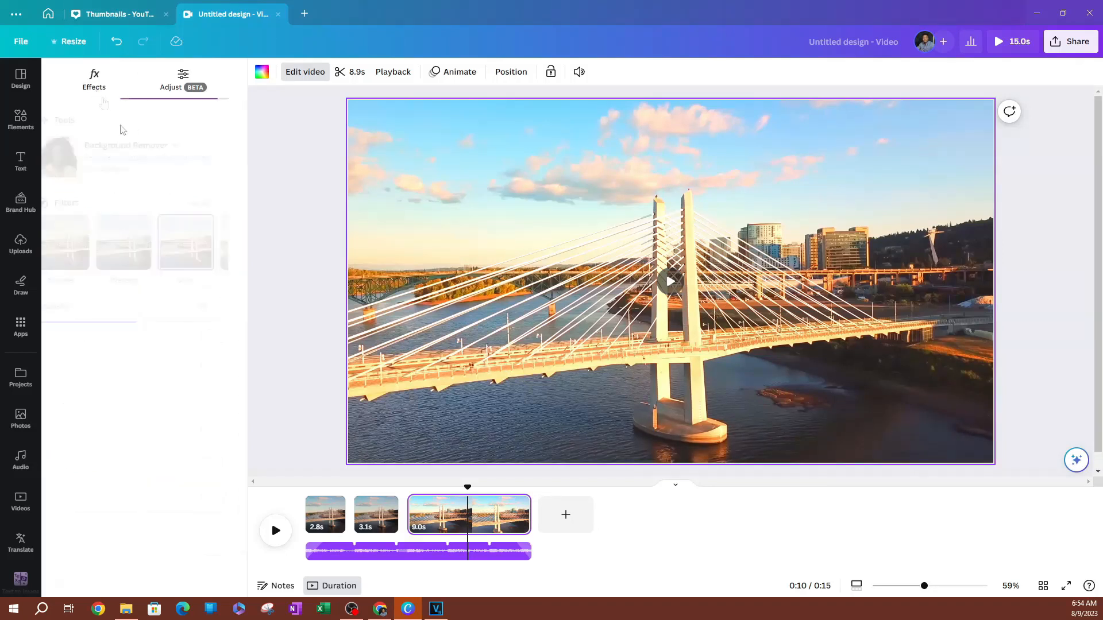
click(171, 89)
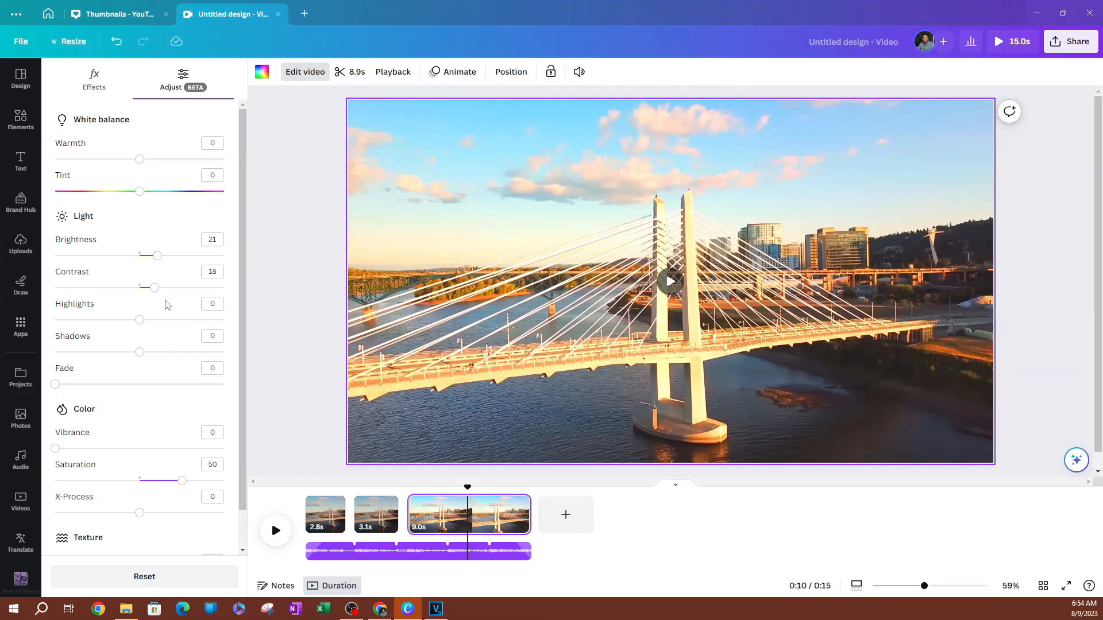
scroll(166, 306, down, 1)
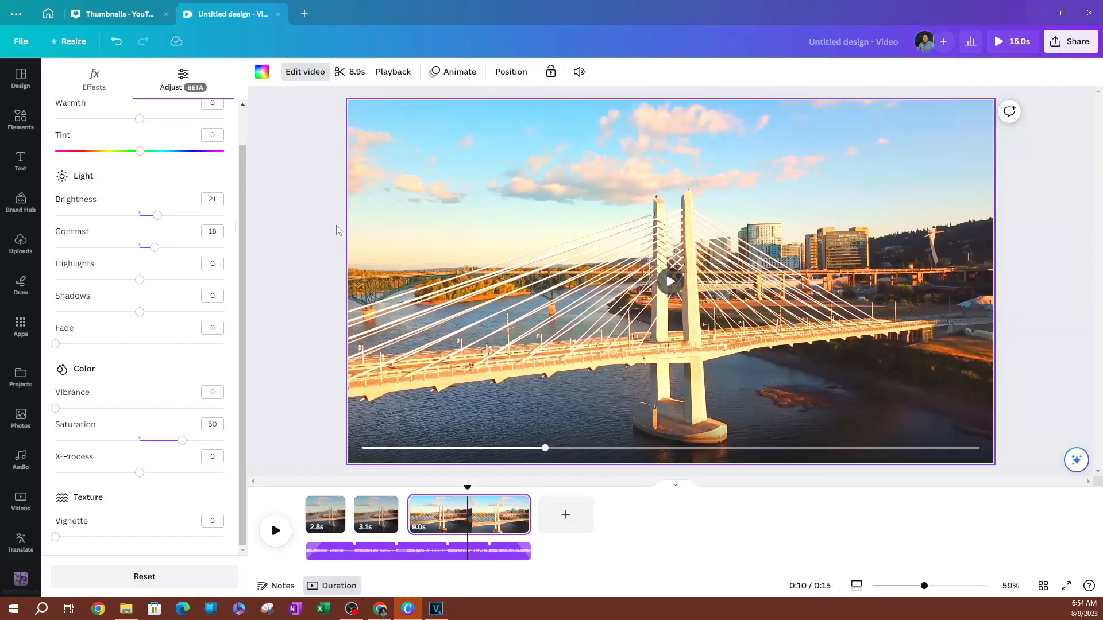
Switch the bridge clip to the Afterglow filter and examine its light and color adjustment values
click(94, 86)
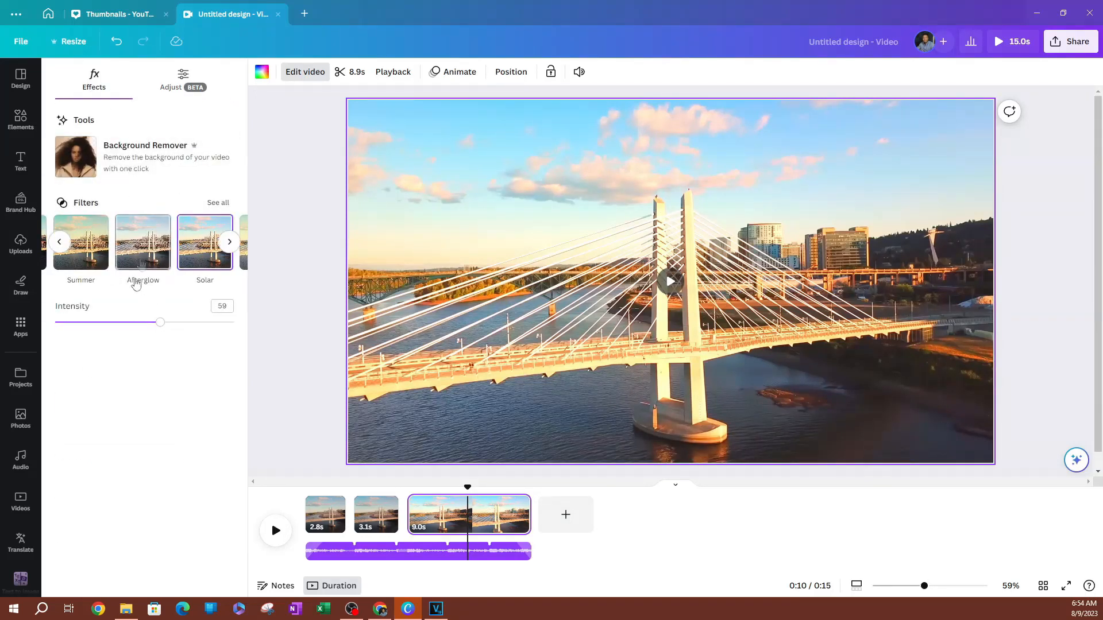
click(143, 247)
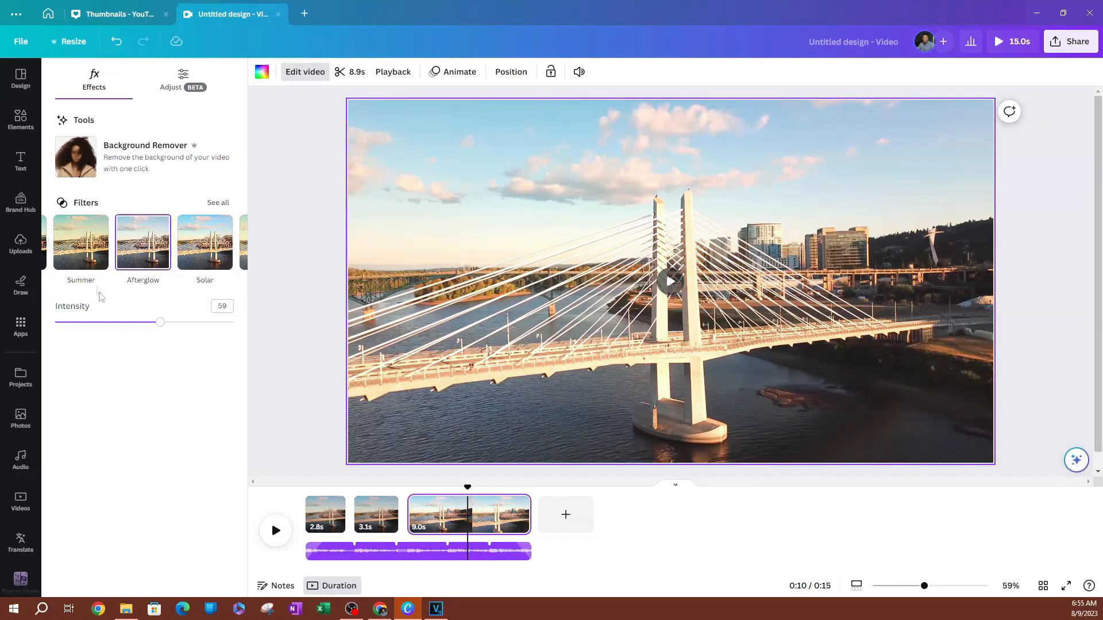
click(197, 91)
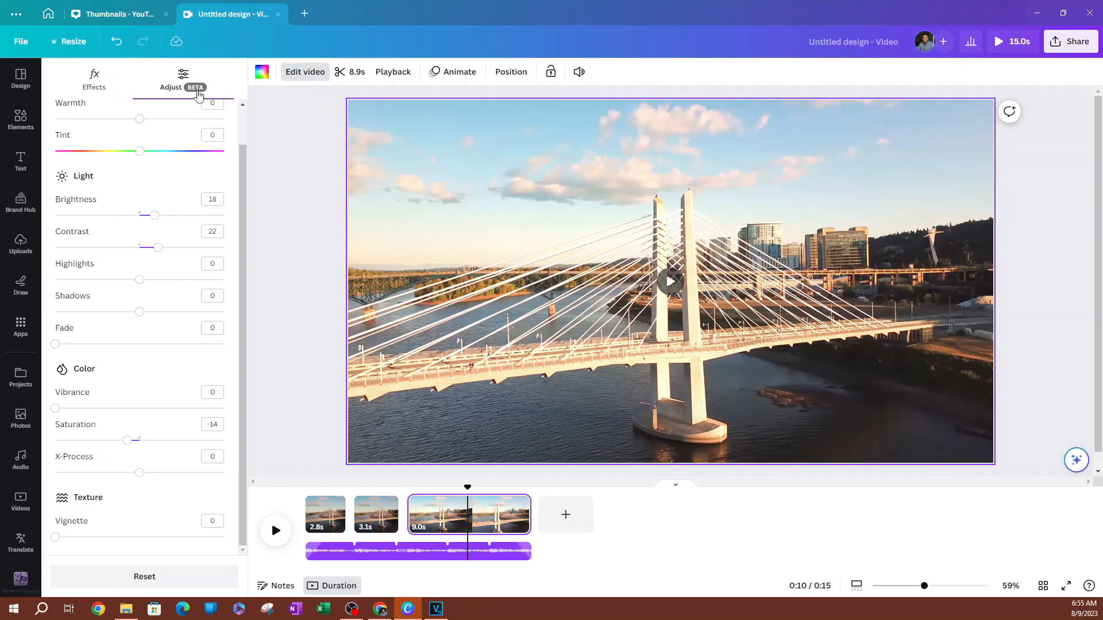
scroll(140, 315, up, 1)
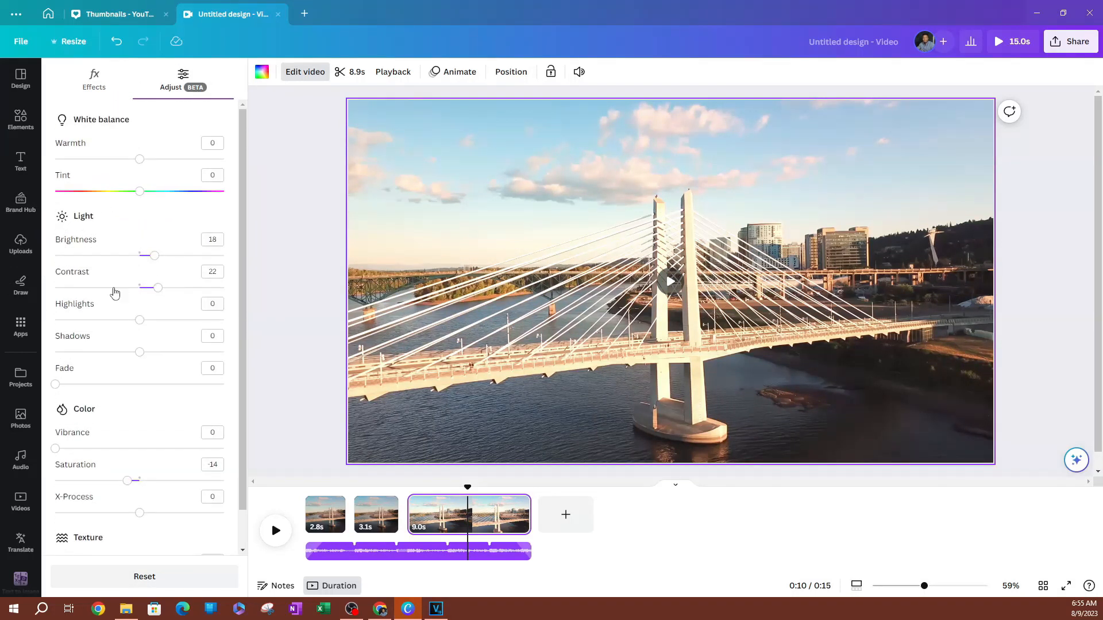
scroll(143, 313, down, 1)
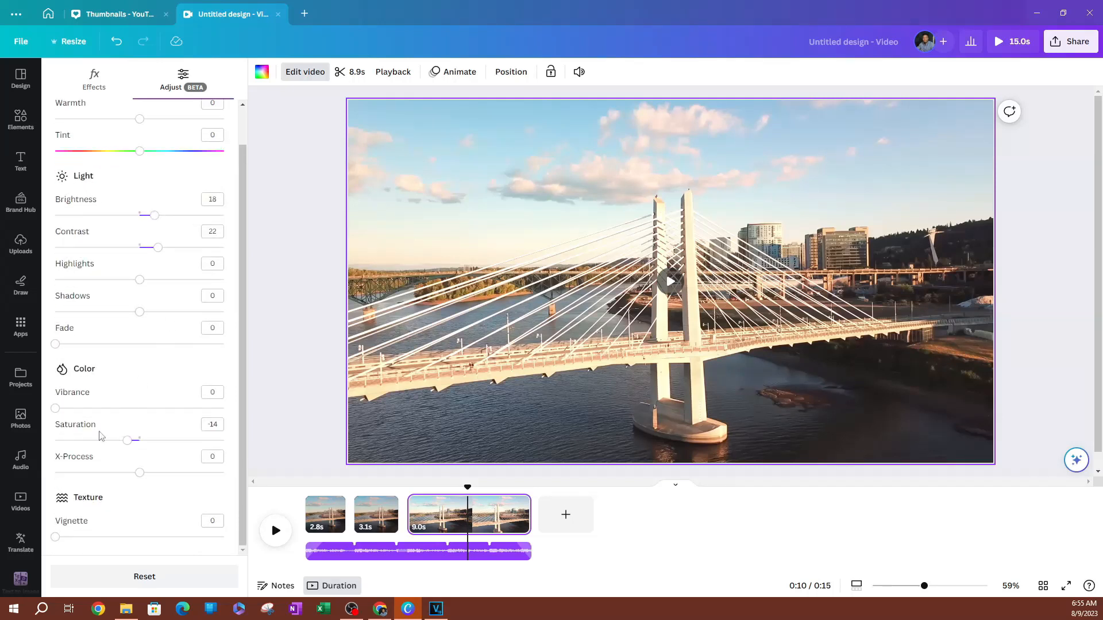
Switch the bridge clip to the Summer filter and examine its white balance, light and color adjustments
click(95, 82)
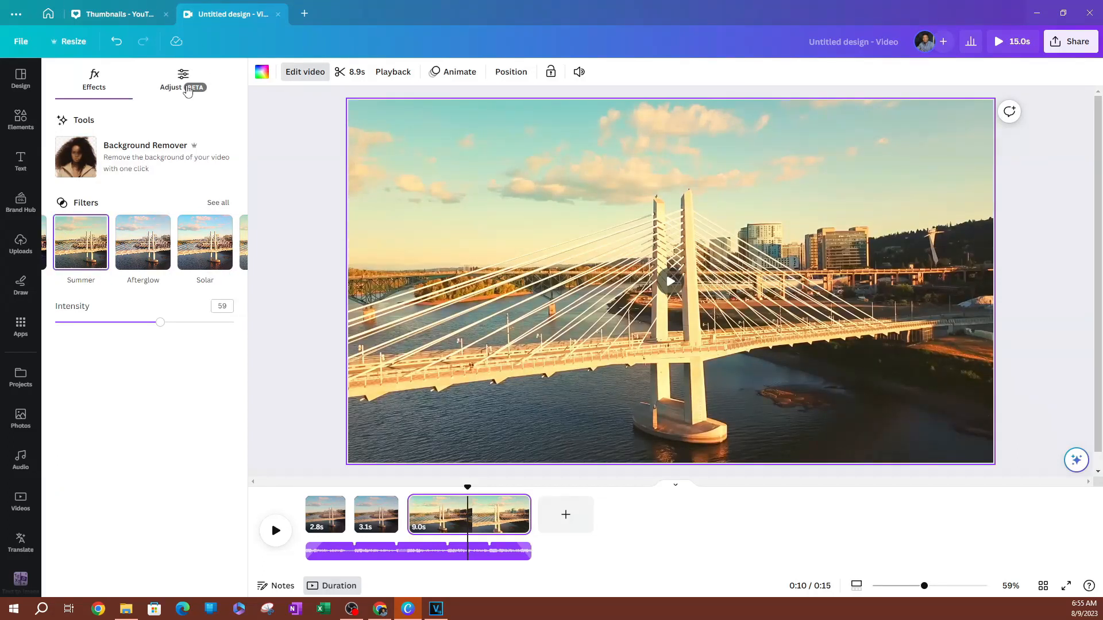
click(184, 86)
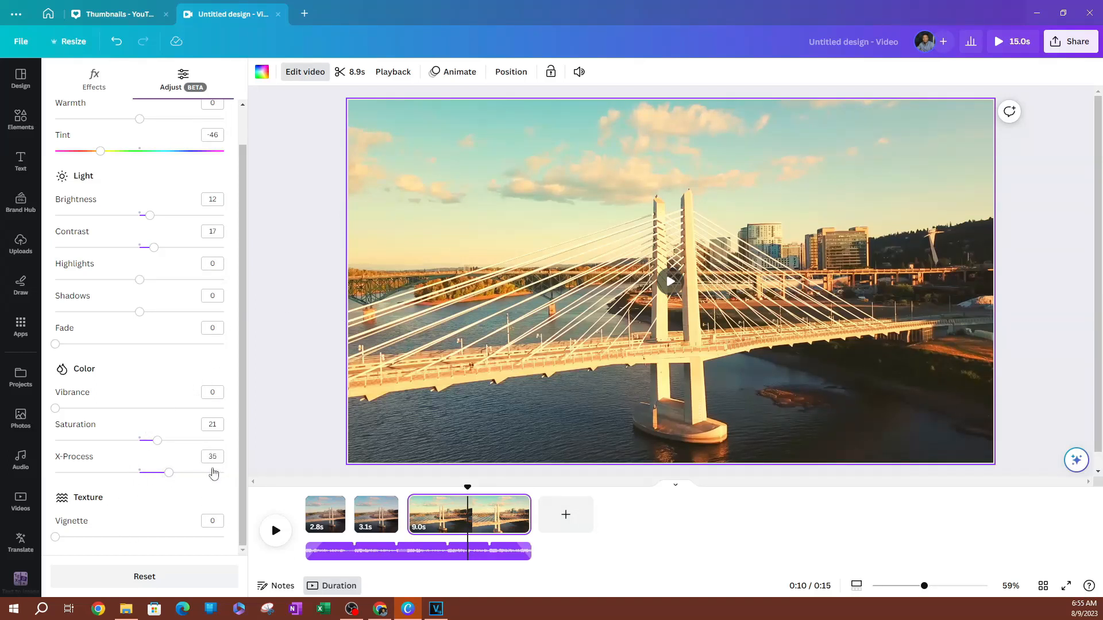
scroll(118, 216, up, 1)
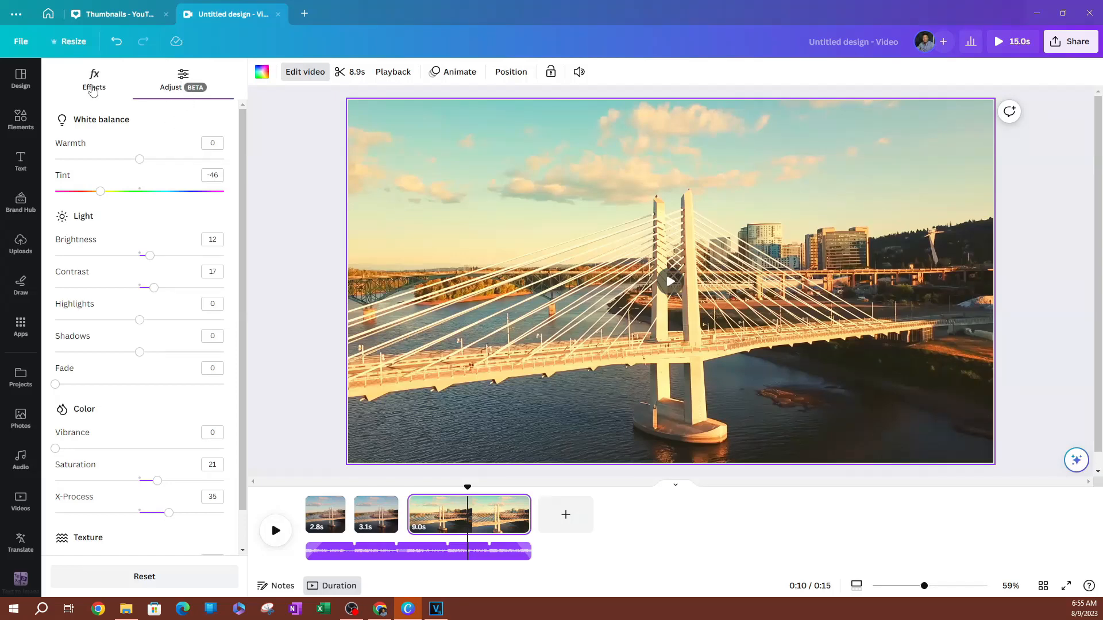
Apply the Vintage filter Cali to the bridge clip at intensity 43 and review its adjustment values
click(92, 88)
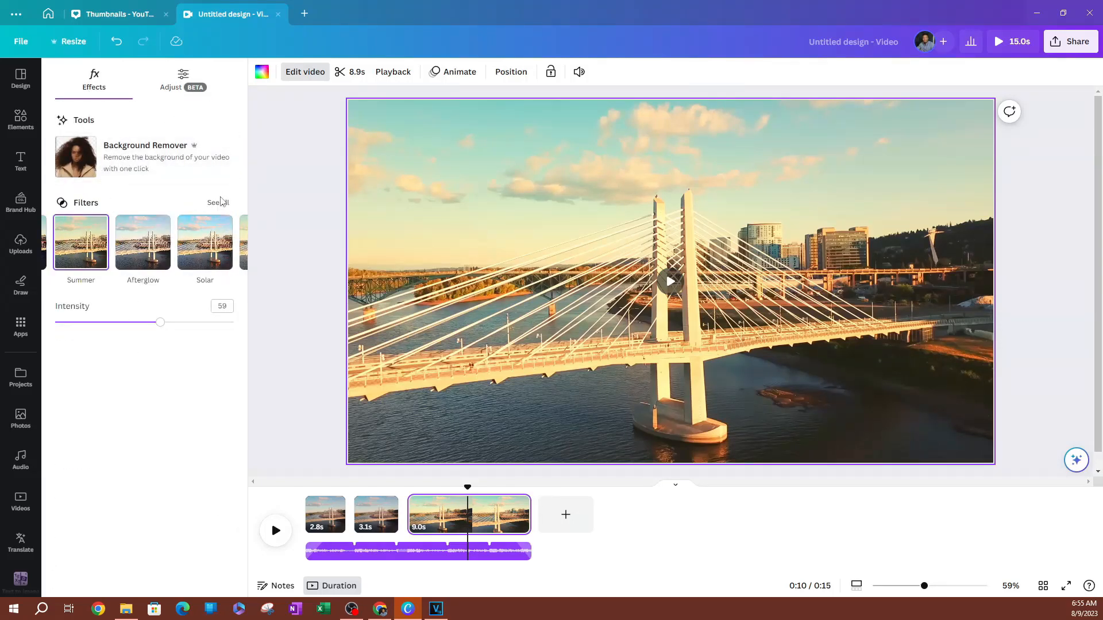
click(218, 202)
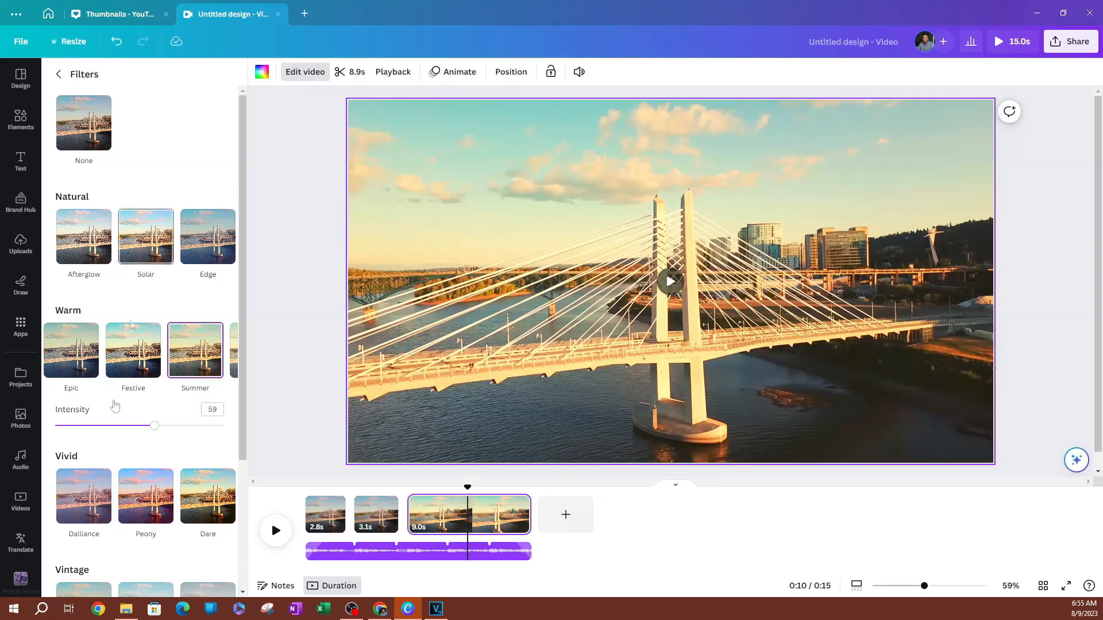
scroll(121, 410, down, 3)
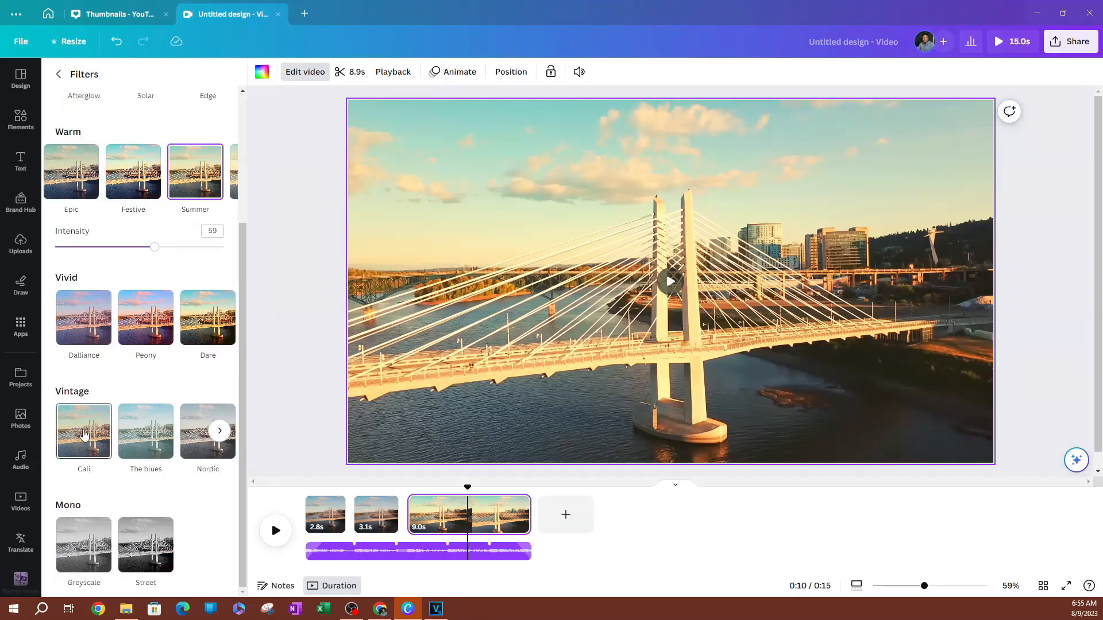
click(81, 433)
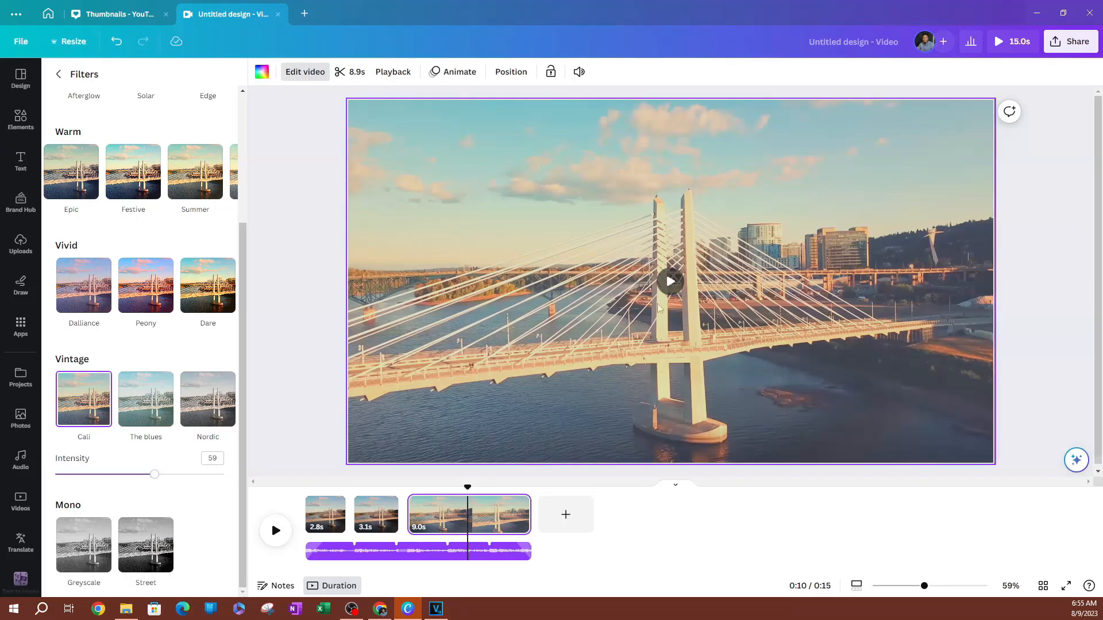
drag(153, 475, 128, 476)
click(61, 76)
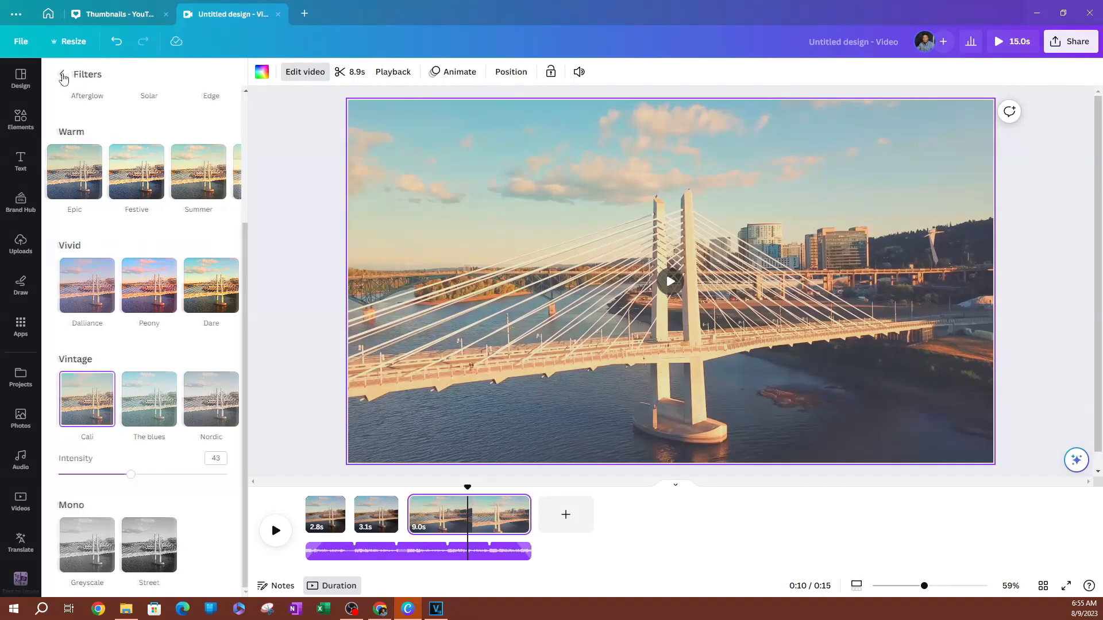
click(171, 98)
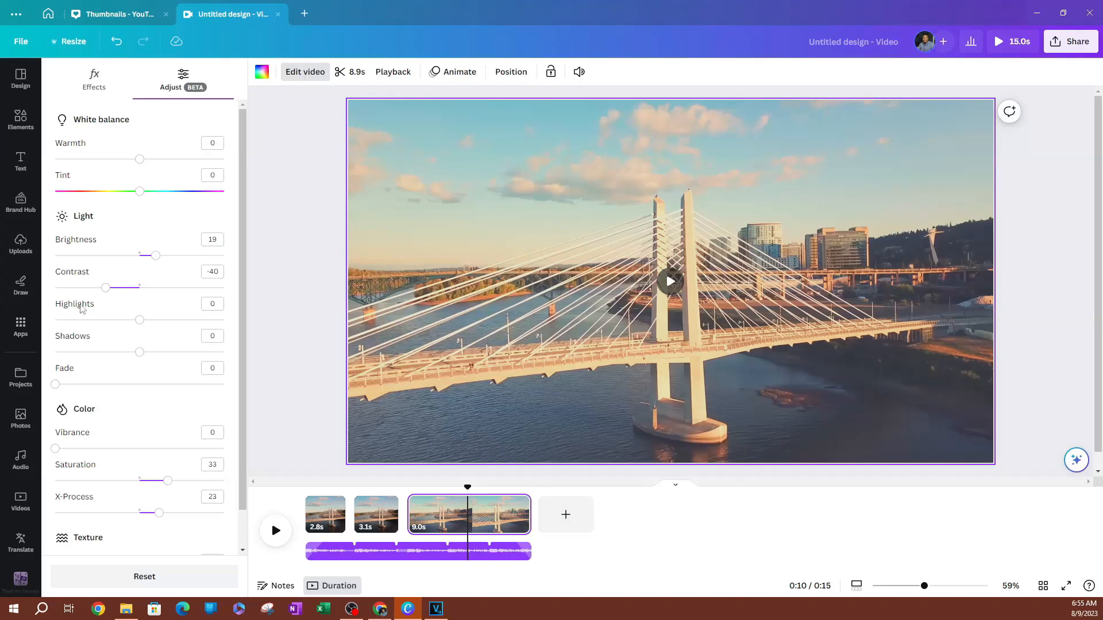
Set the bridge clip's contrast to -15 and its saturation to 12
drag(108, 289, 128, 305)
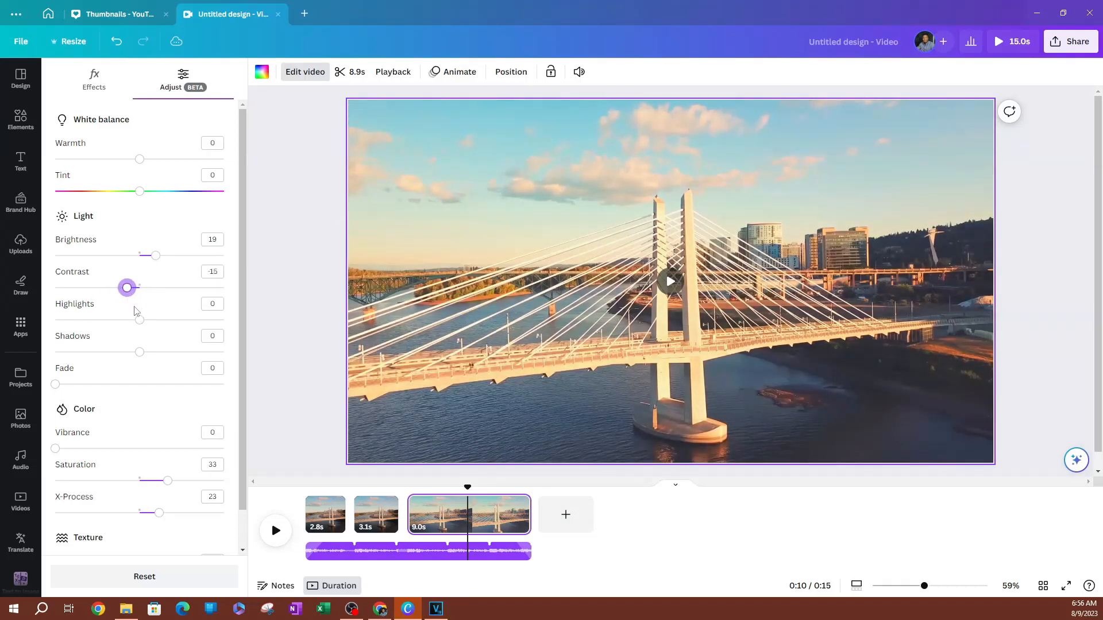
scroll(150, 437, down, 1)
click(166, 446)
drag(165, 446, 149, 441)
scroll(137, 437, up, 1)
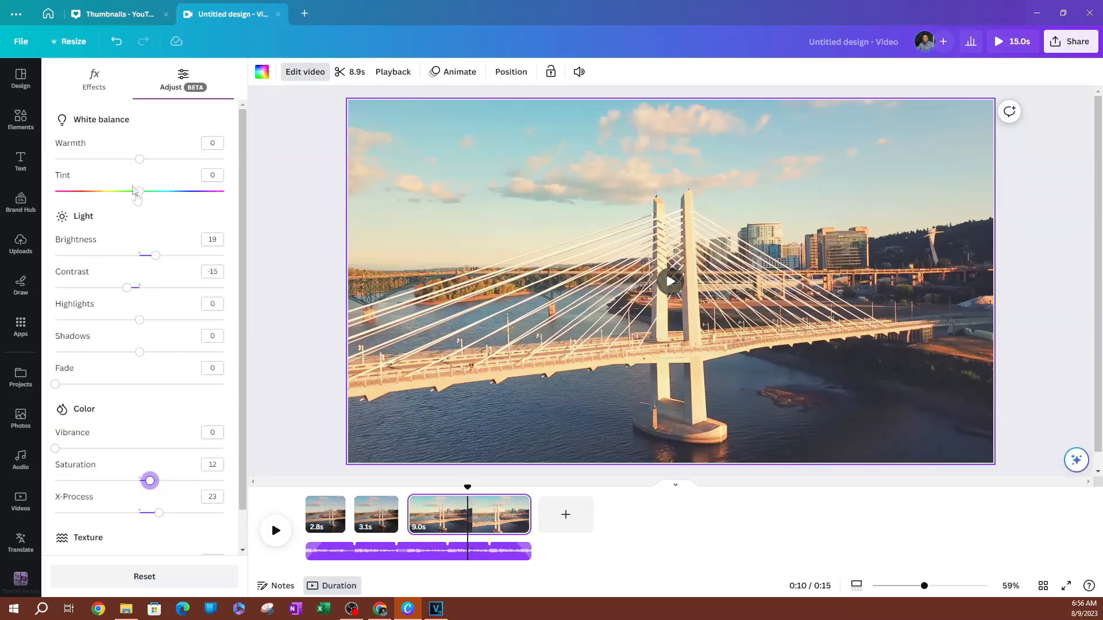
Set the bridge clip's white balance tint to -74
drag(140, 200, 77, 198)
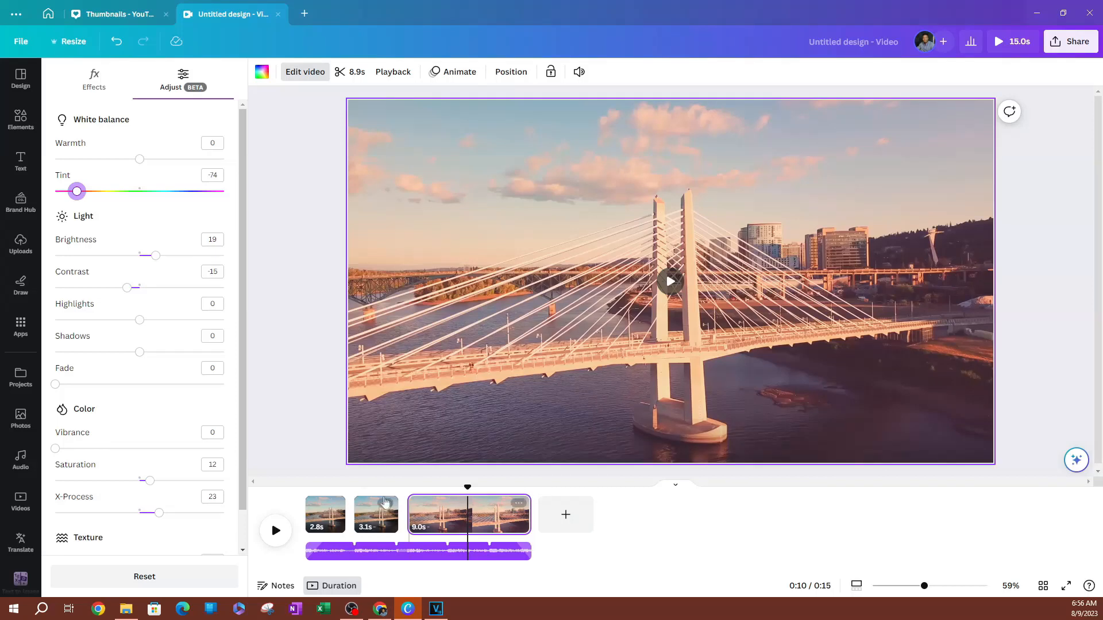
right_click(488, 509)
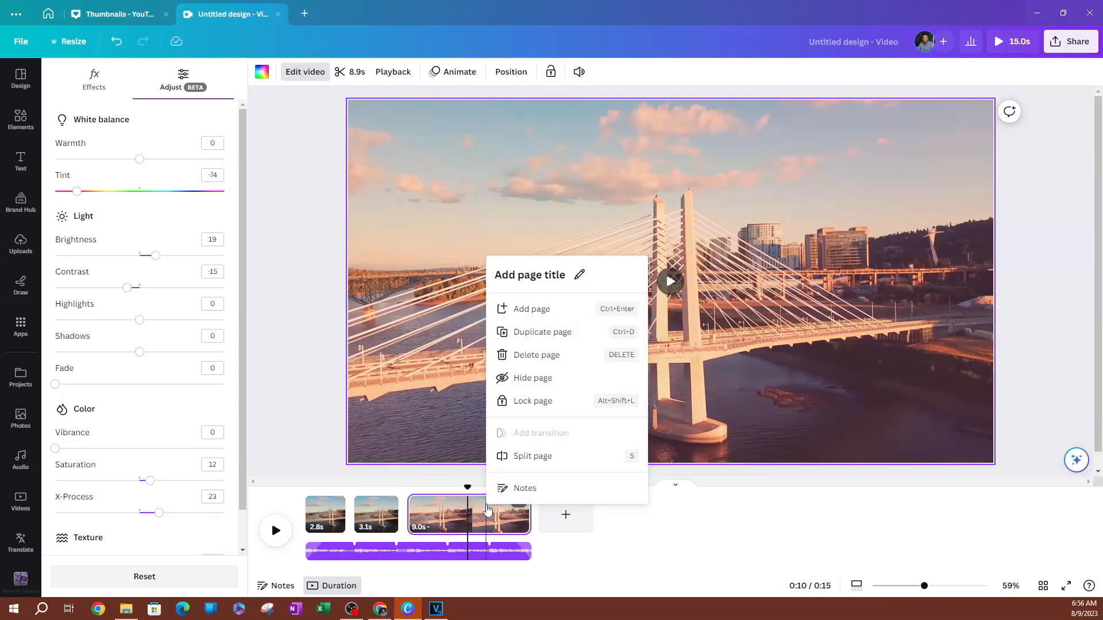
click(477, 522)
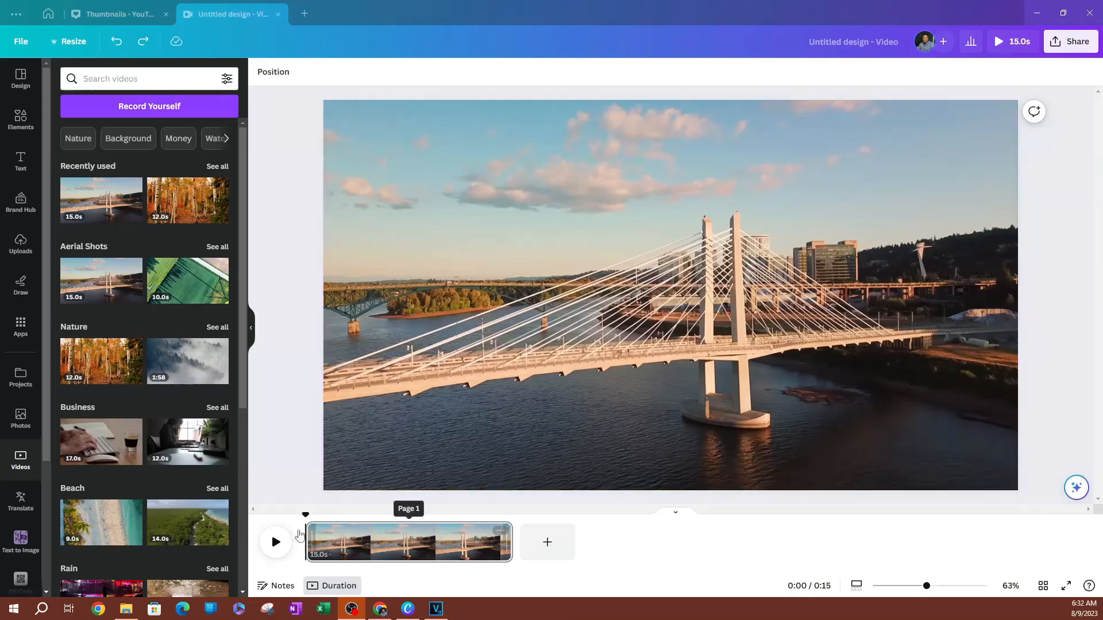
Play a few seconds of the unsplit 15-second bridge video, return the playhead to the start and select the clip
click(277, 542)
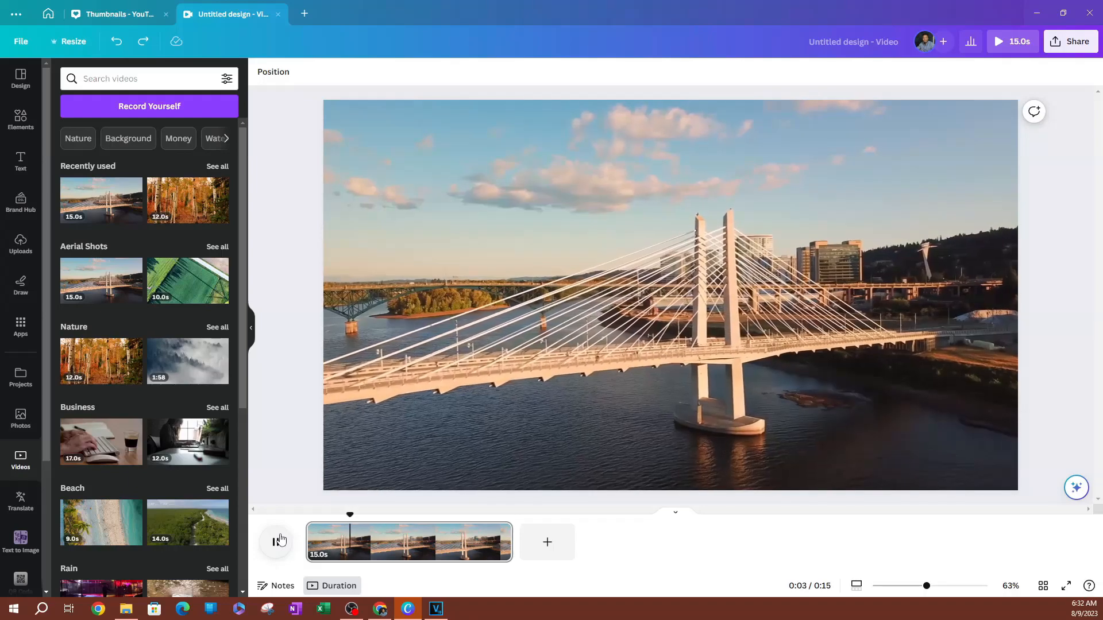
click(278, 540)
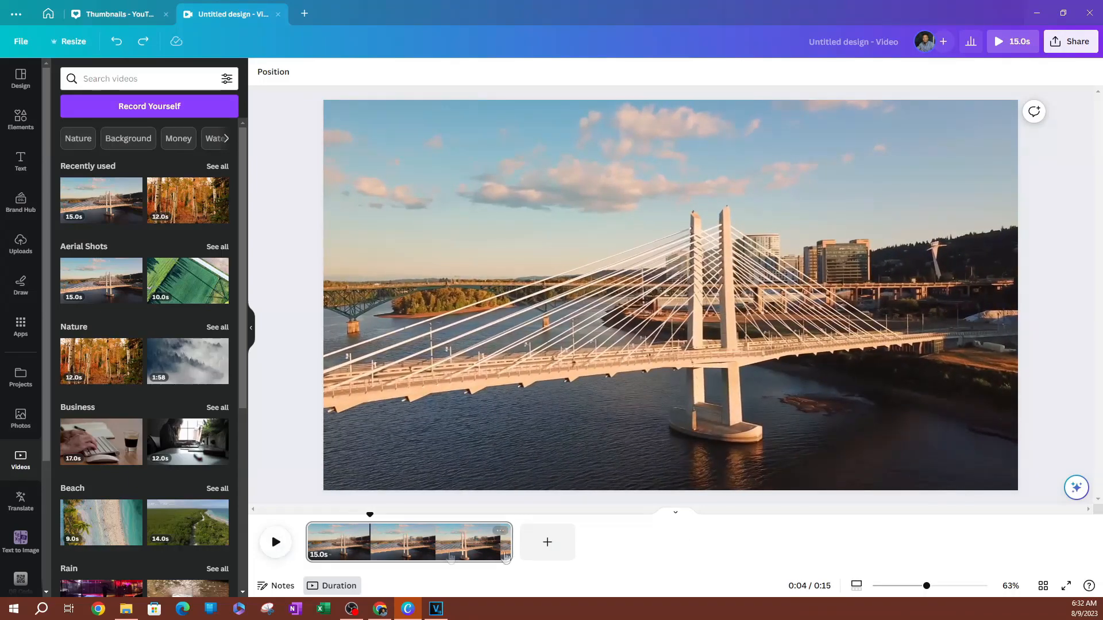
drag(367, 518, 305, 515)
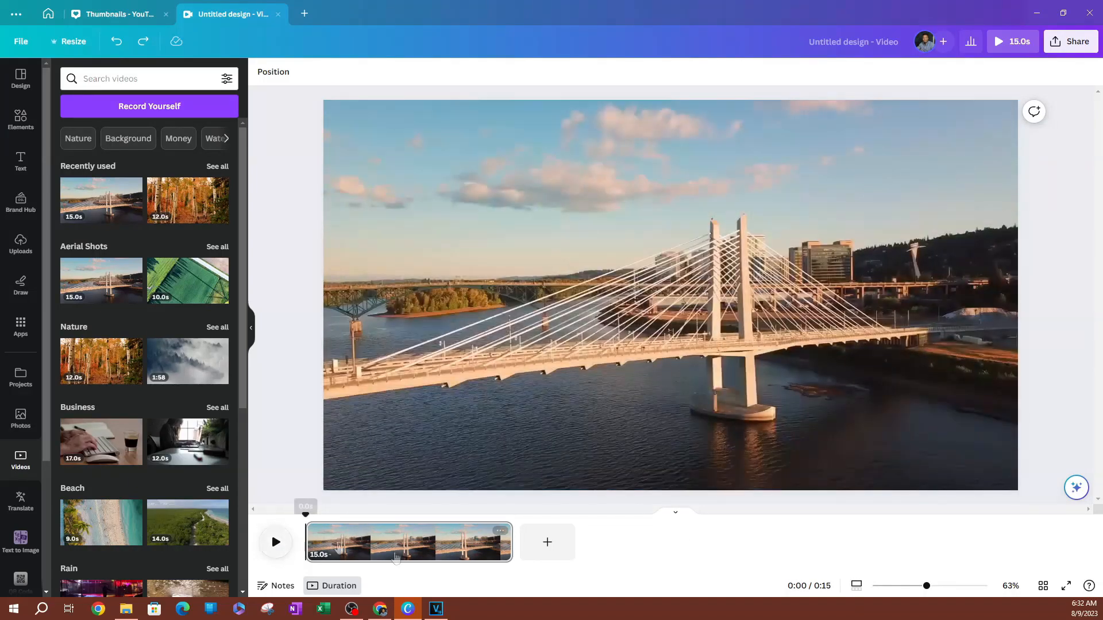
click(418, 553)
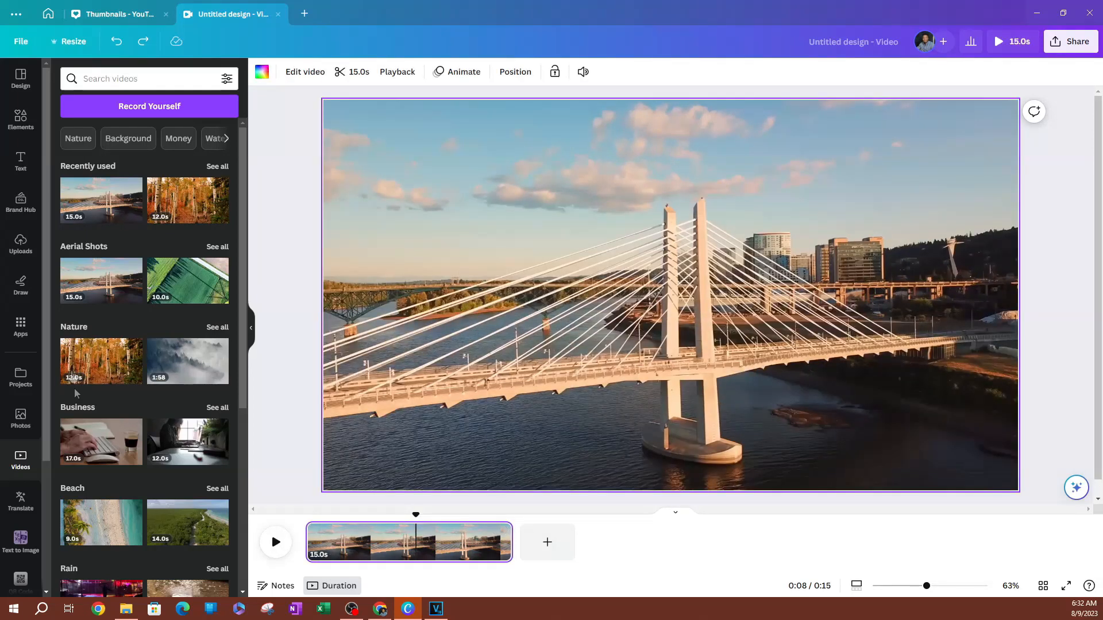
Check the uploaded audio, then search the apps for AUDIO and open the Audio library to browse its tracks
click(22, 244)
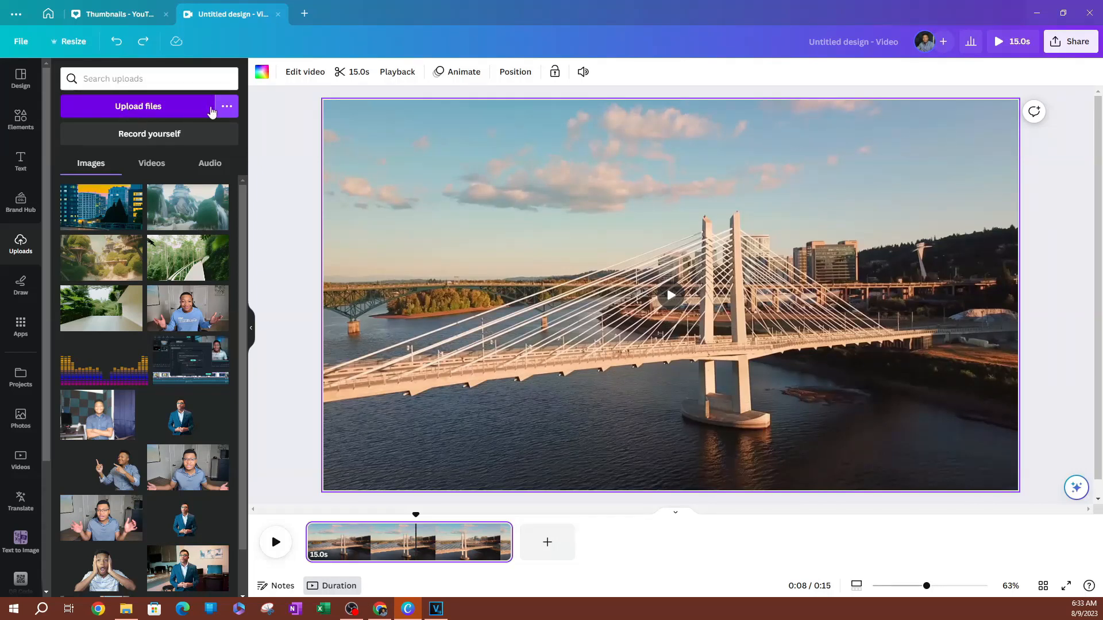
click(204, 165)
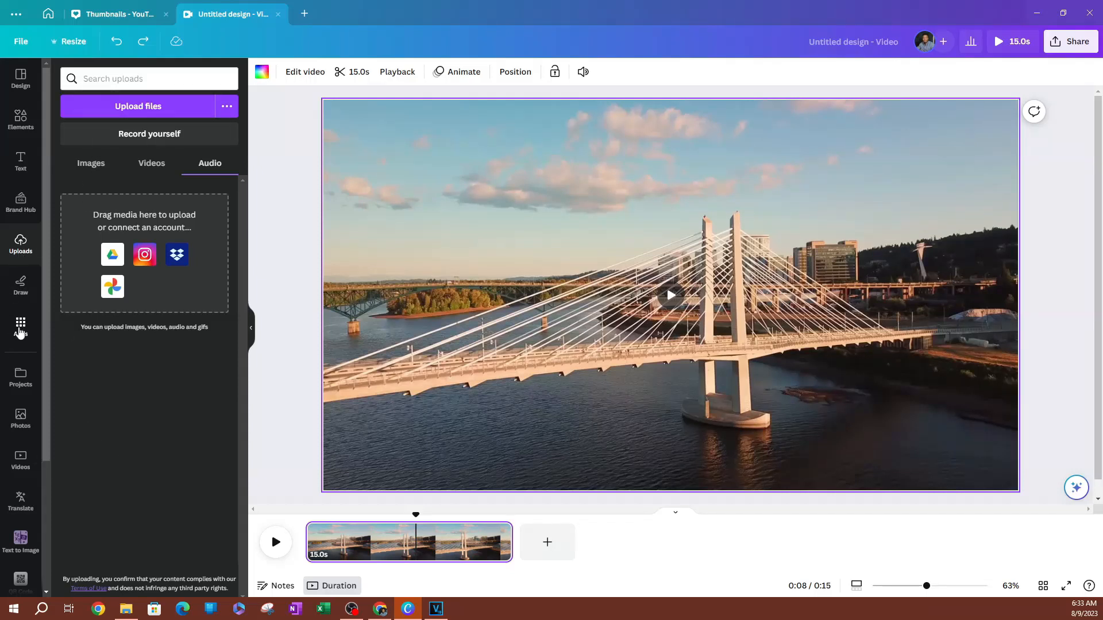
click(20, 325)
click(109, 74)
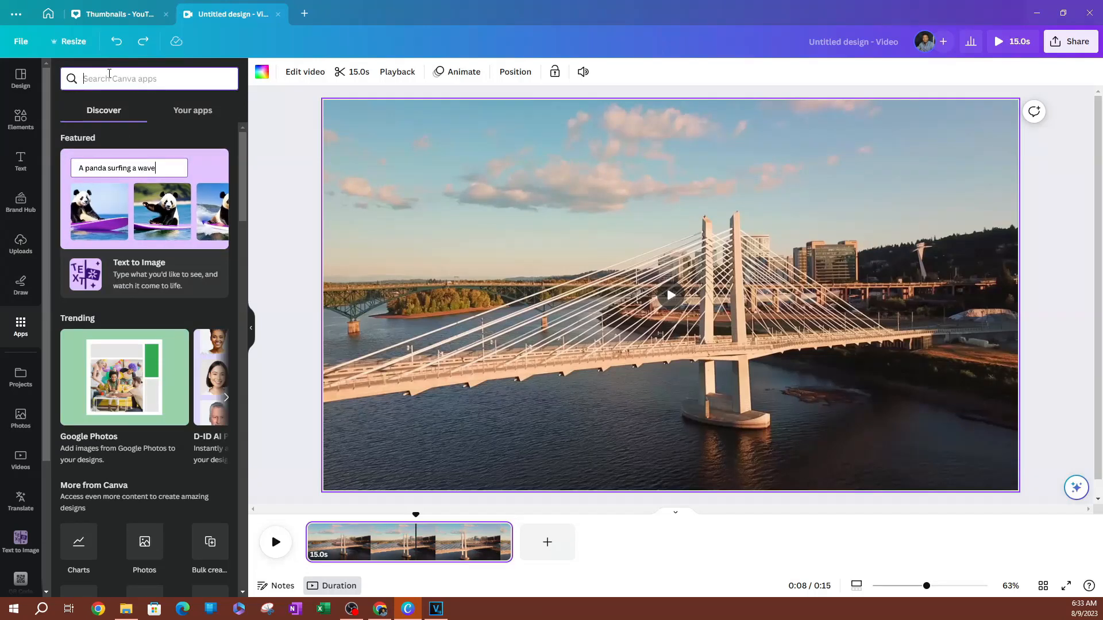
text(AUDIO)
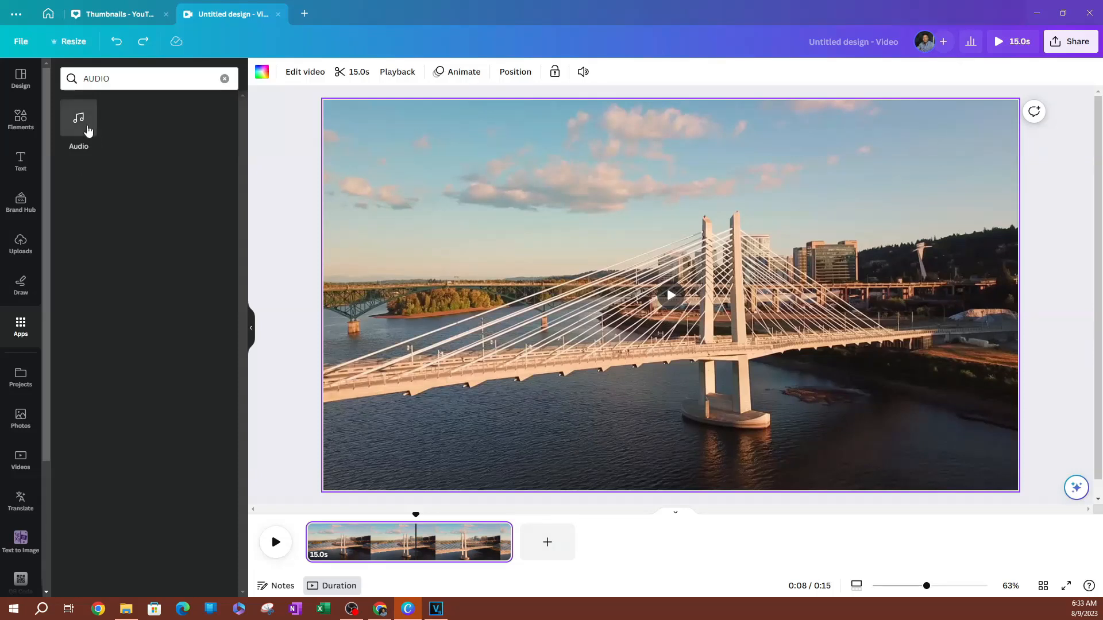
click(86, 130)
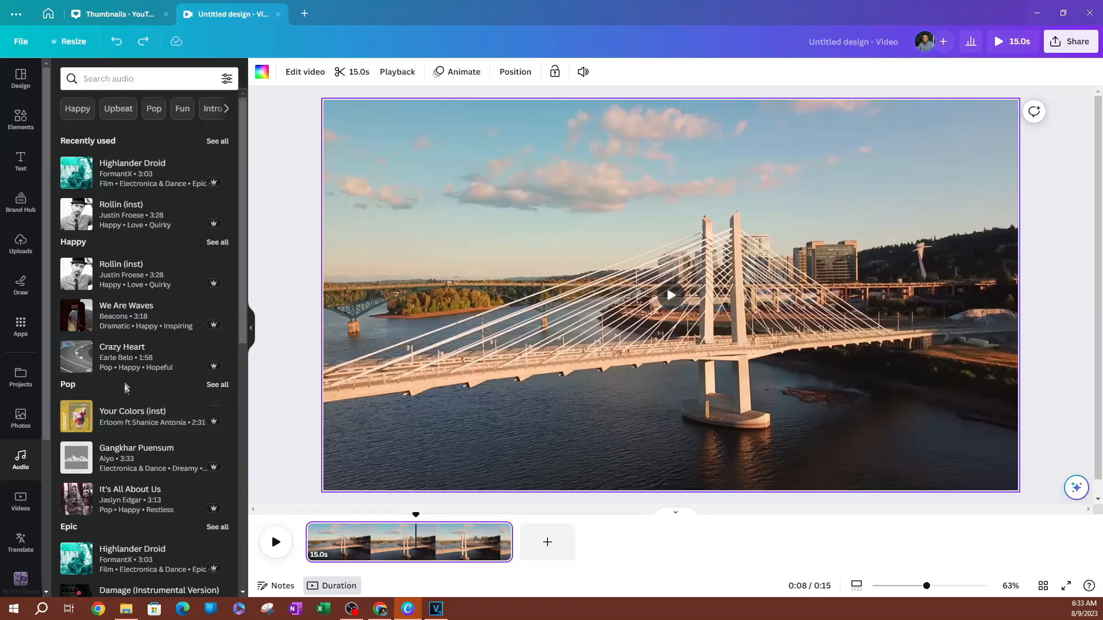
scroll(143, 356, down, 1)
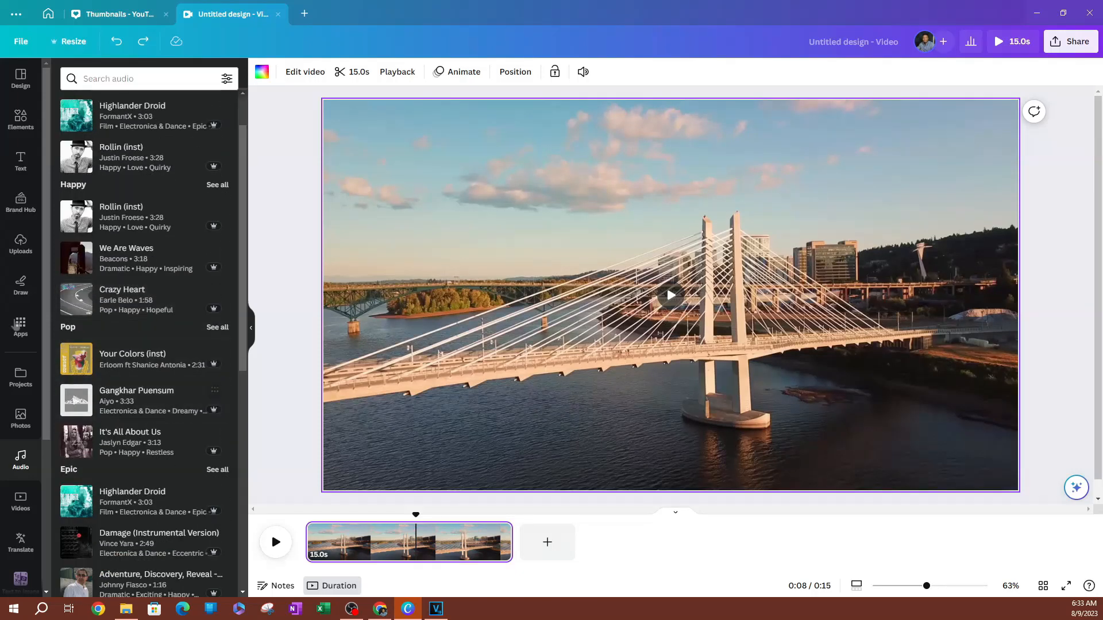
scroll(118, 196, up, 1)
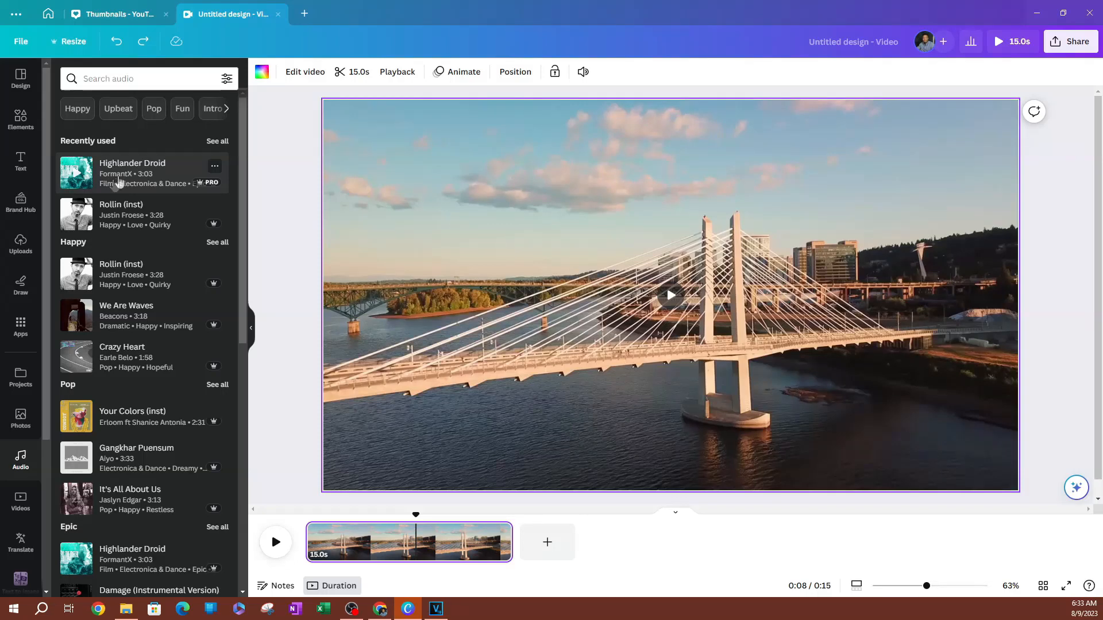
Add the Highlander Droid track so it starts at 0:00 under the bridge video, and preview the result
click(127, 182)
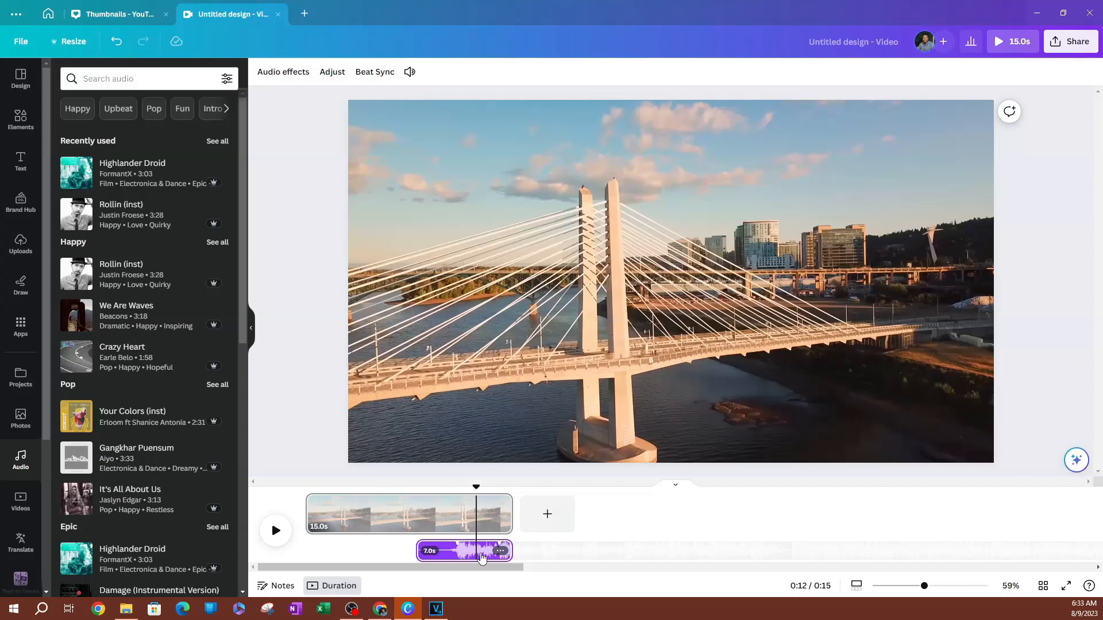
key(Delete)
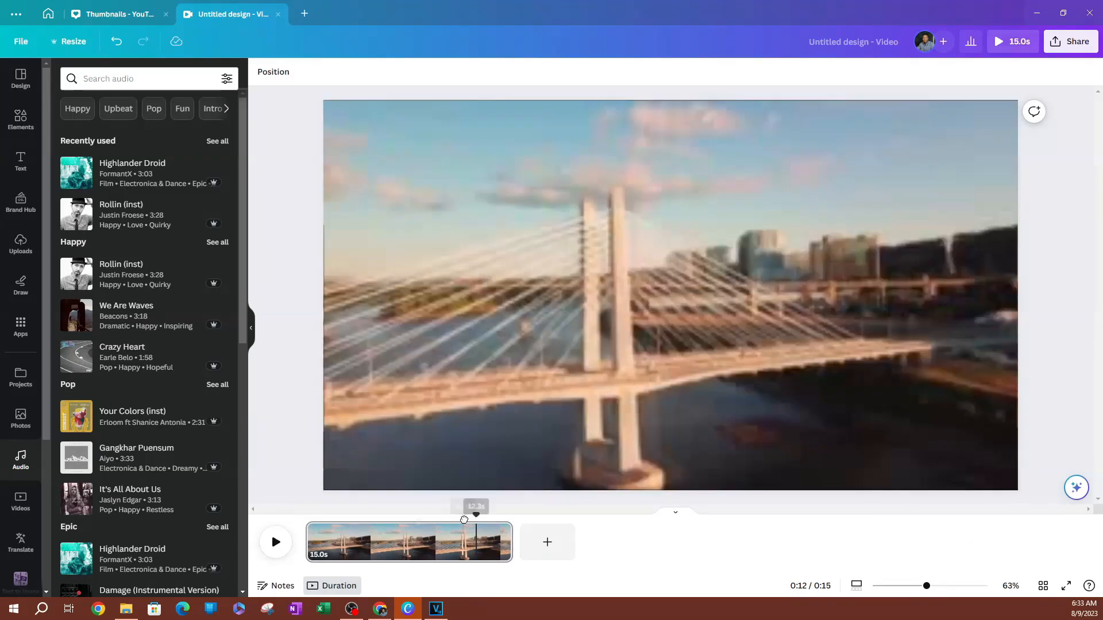
drag(475, 514, 306, 526)
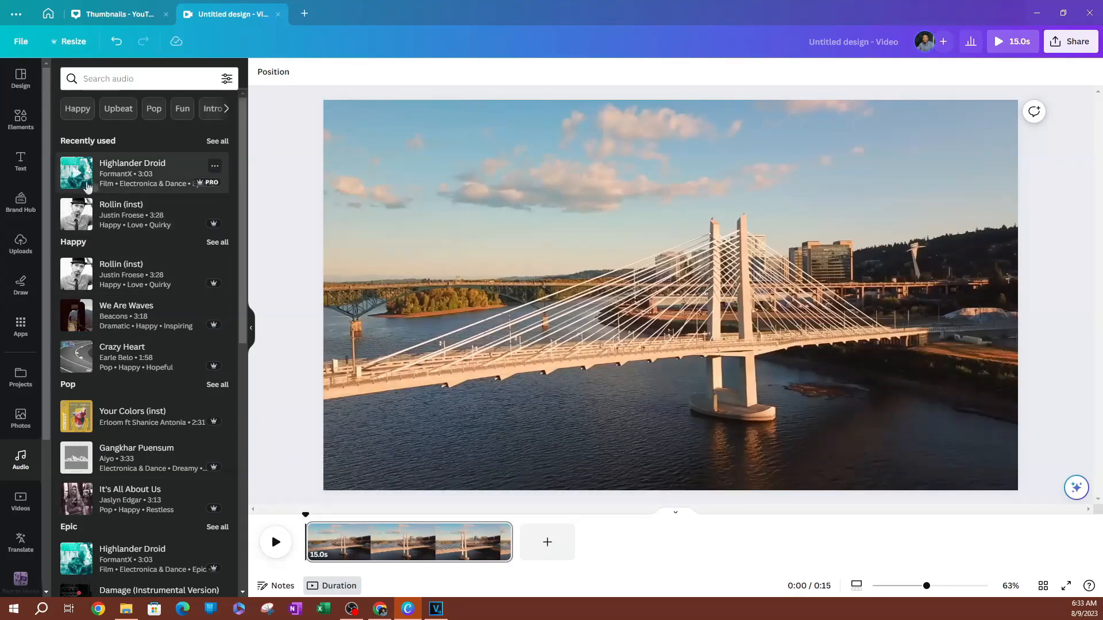
click(111, 182)
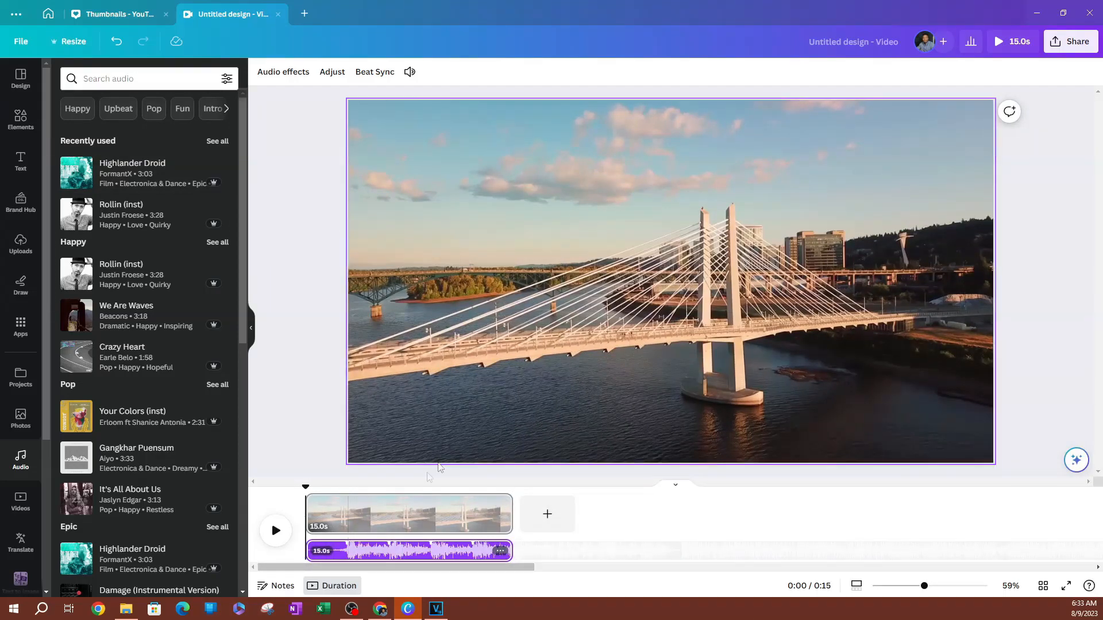
click(279, 535)
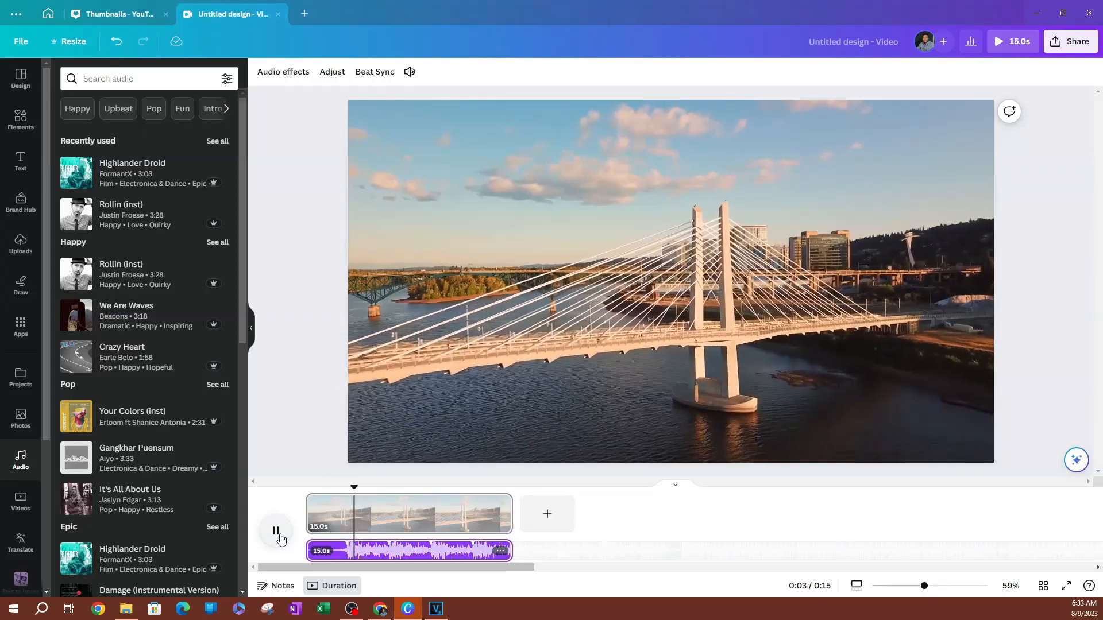
click(276, 531)
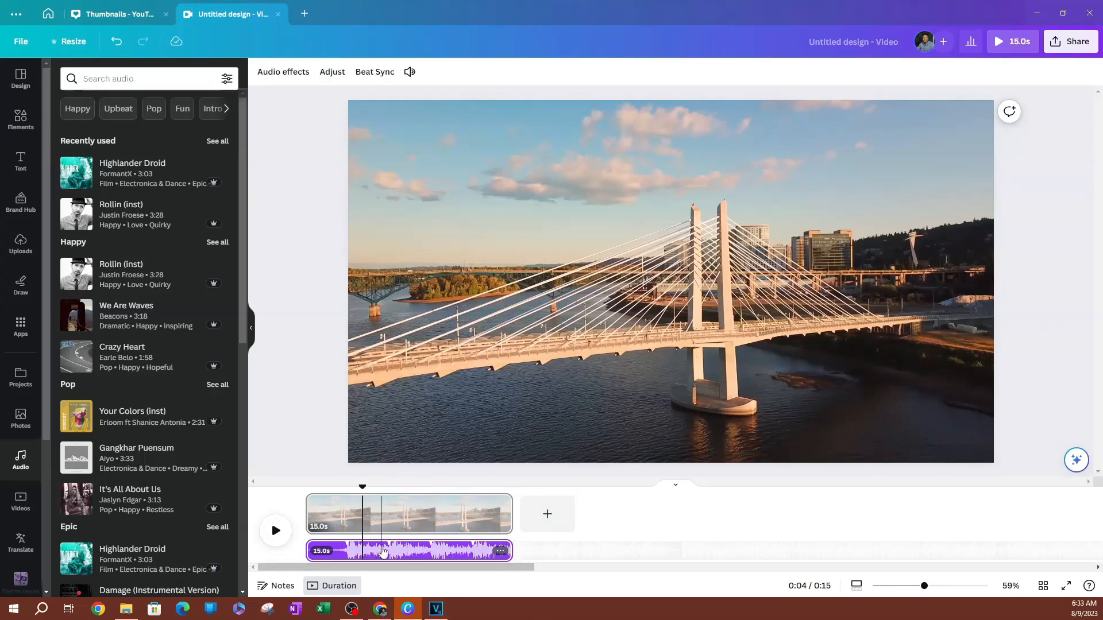
Split the bridge video twice along the music track into pages of 2.8, 3.1 and 9.0 seconds
click(402, 514)
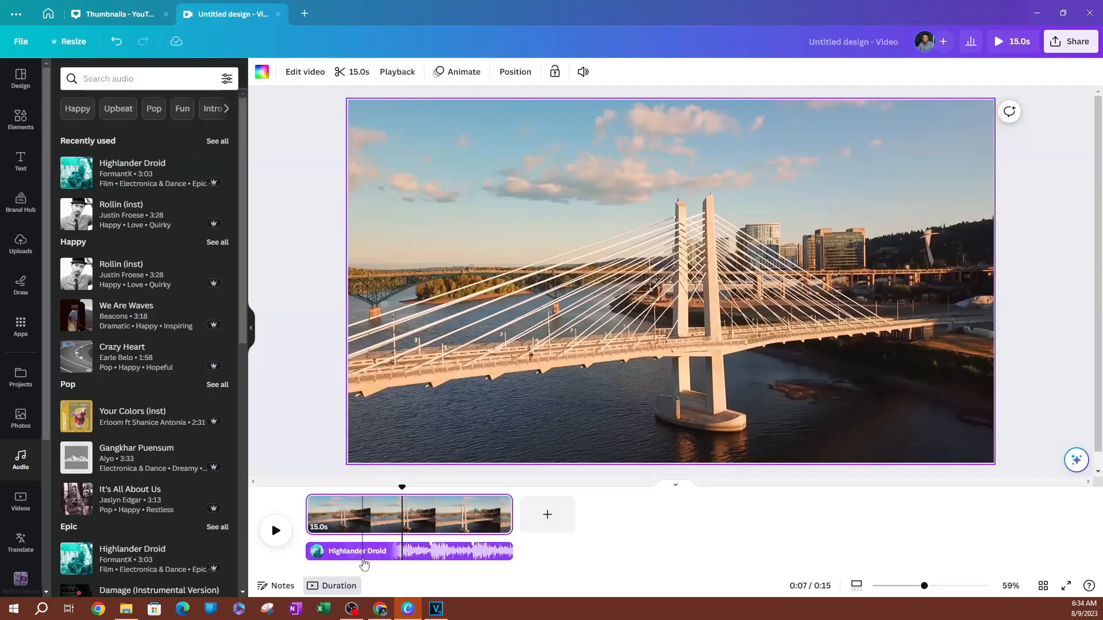
right_click(346, 526)
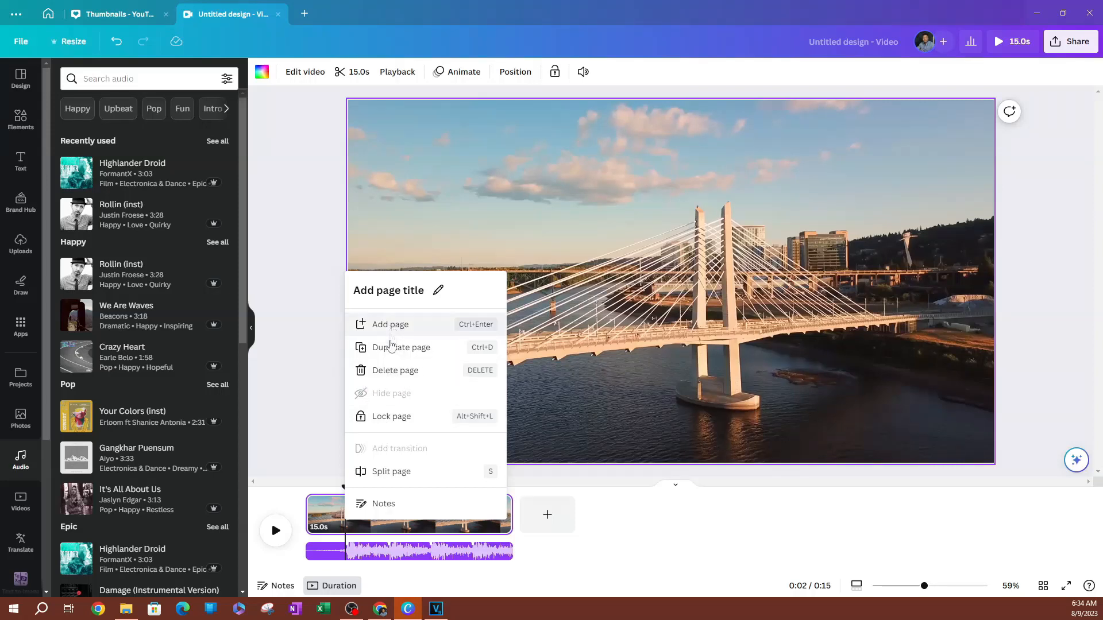
click(386, 476)
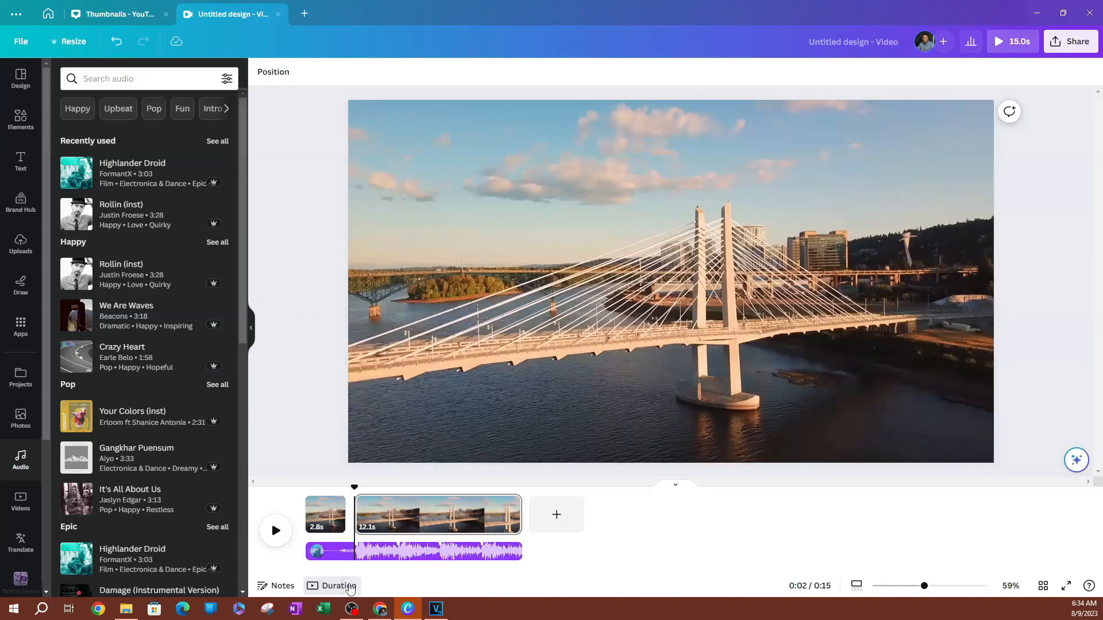
click(399, 508)
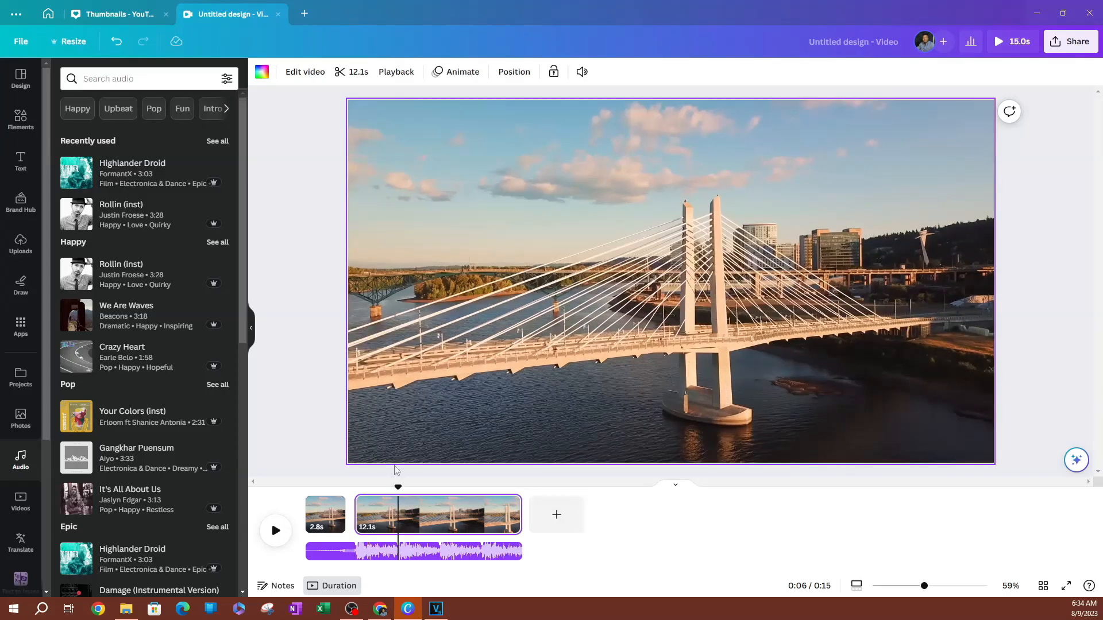
right_click(400, 517)
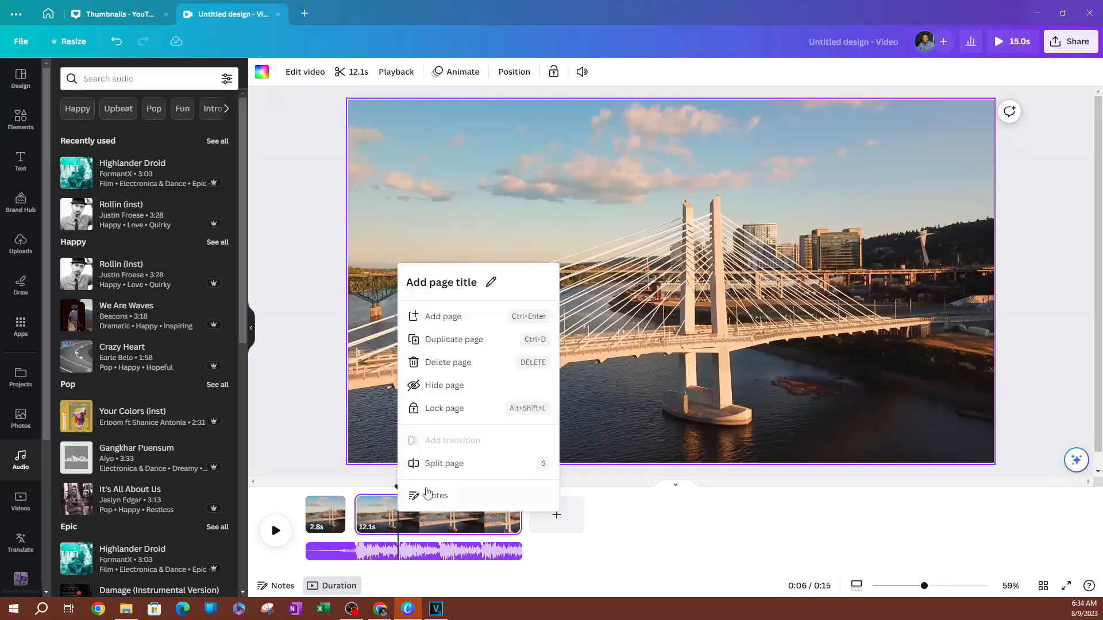
click(451, 472)
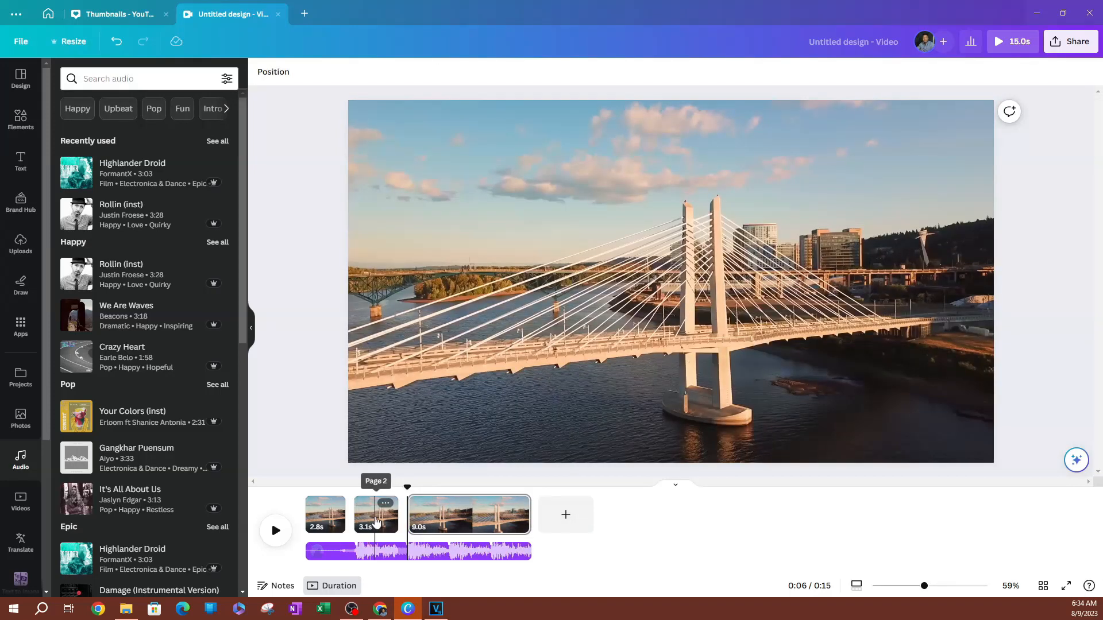
Try volume 76 and muting on the 3.1-second second clip, then set its volume to 43
click(376, 513)
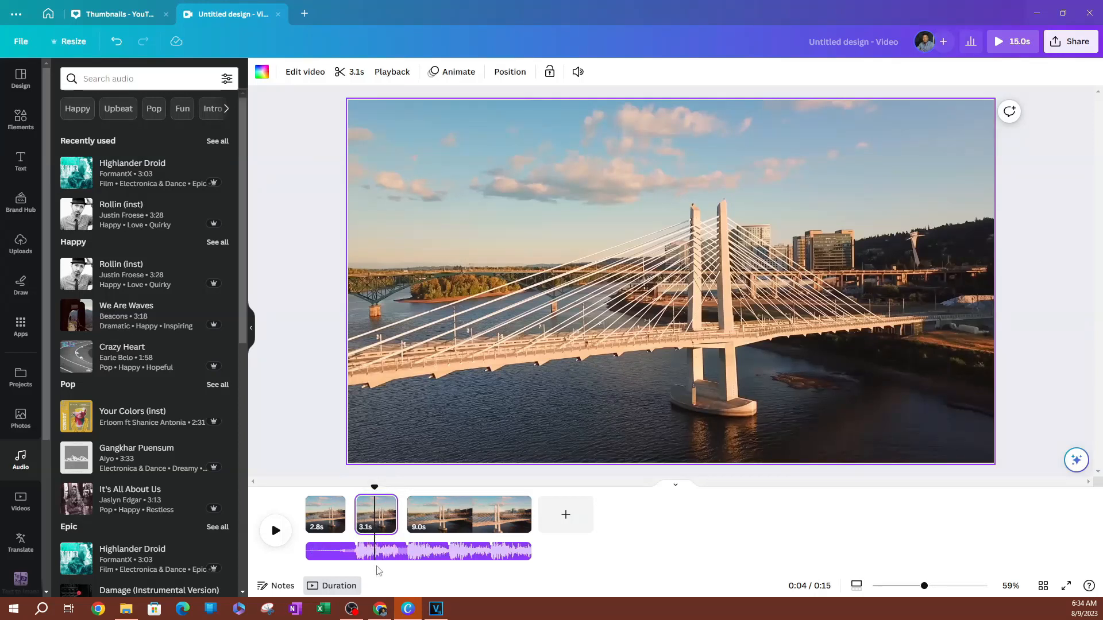
click(382, 519)
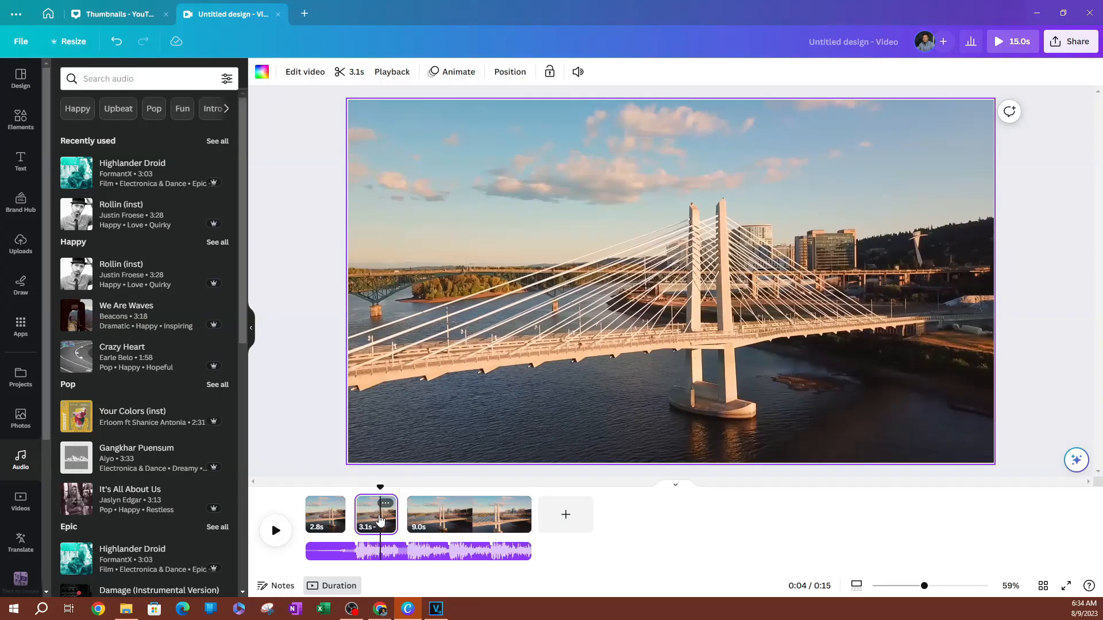
click(577, 74)
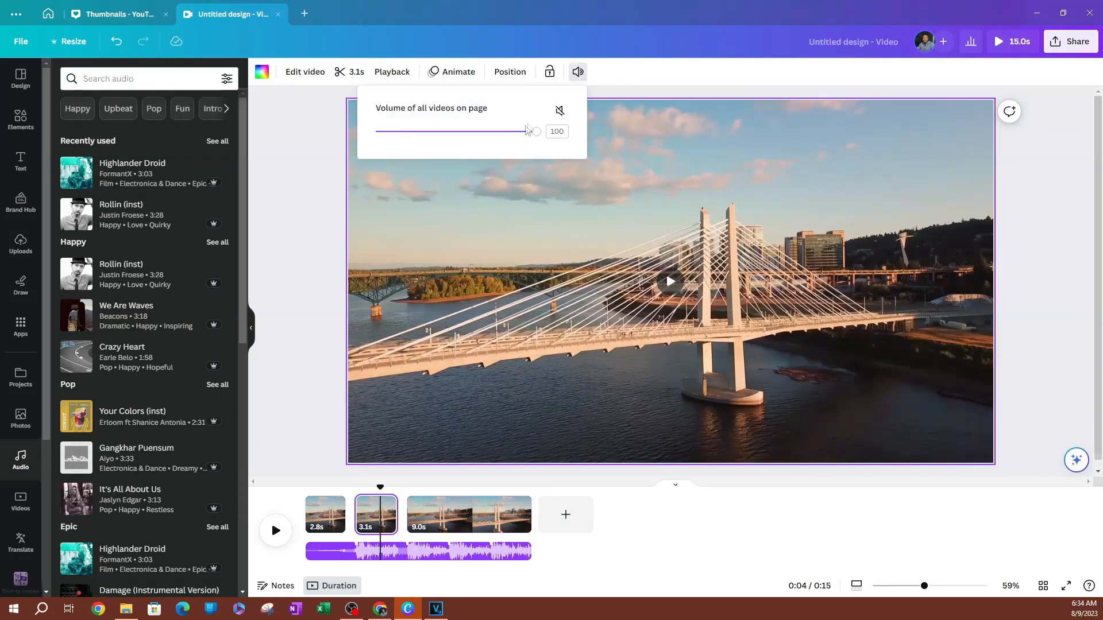
drag(534, 135, 500, 143)
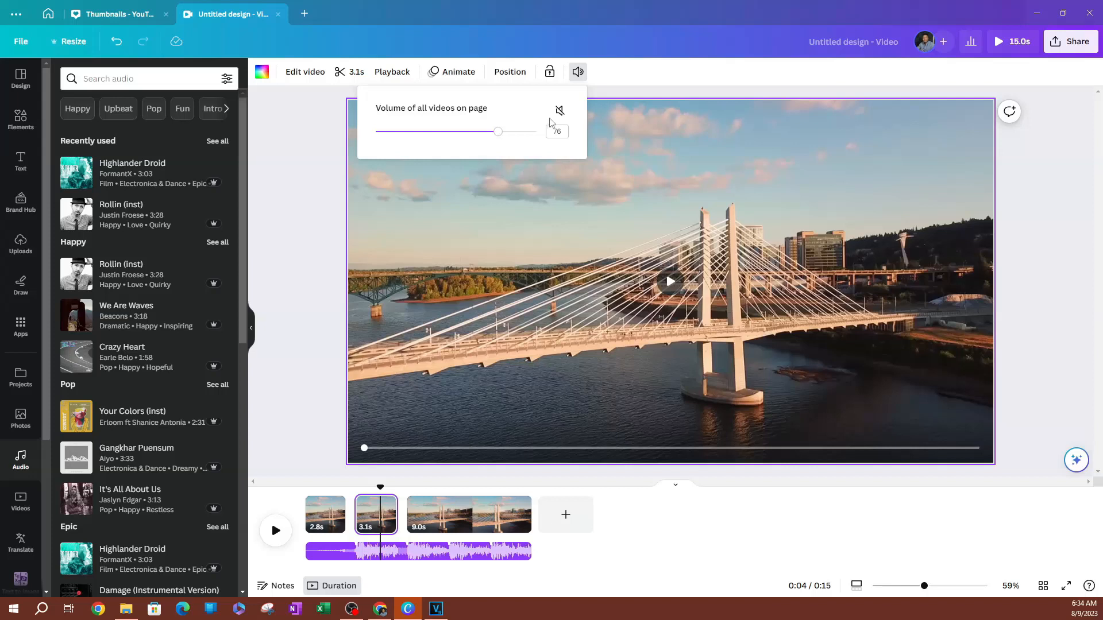
click(560, 111)
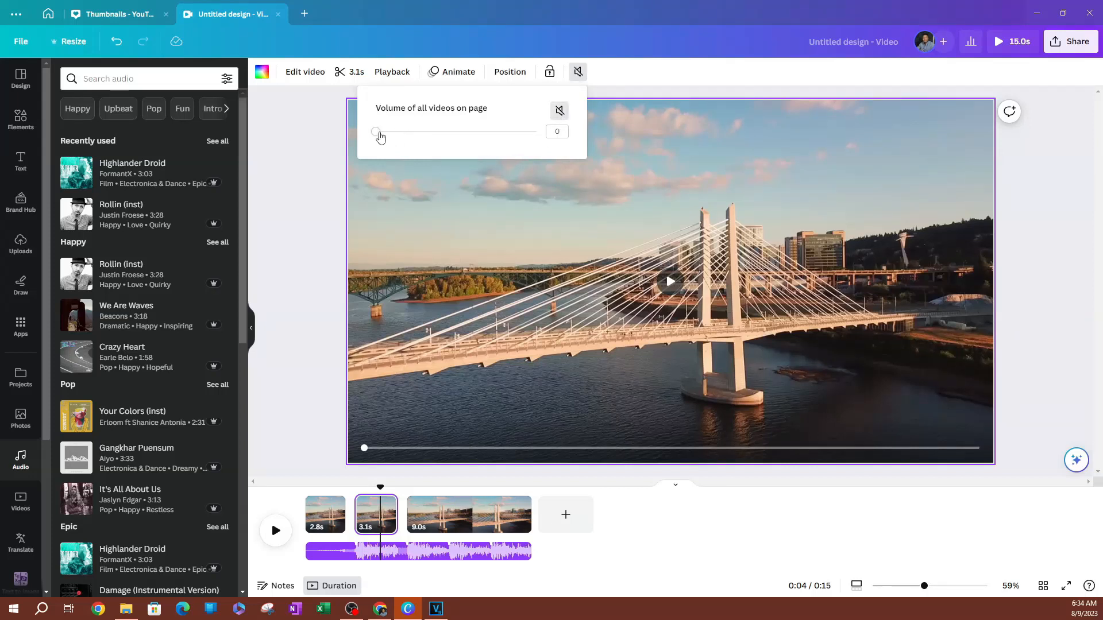
drag(380, 137, 445, 132)
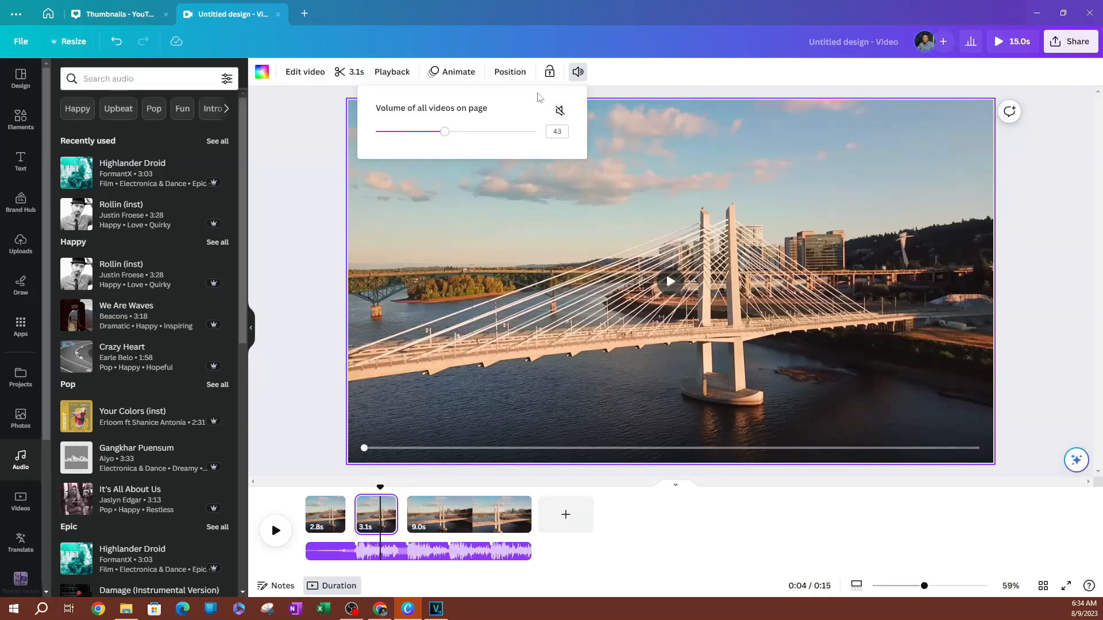
click(645, 81)
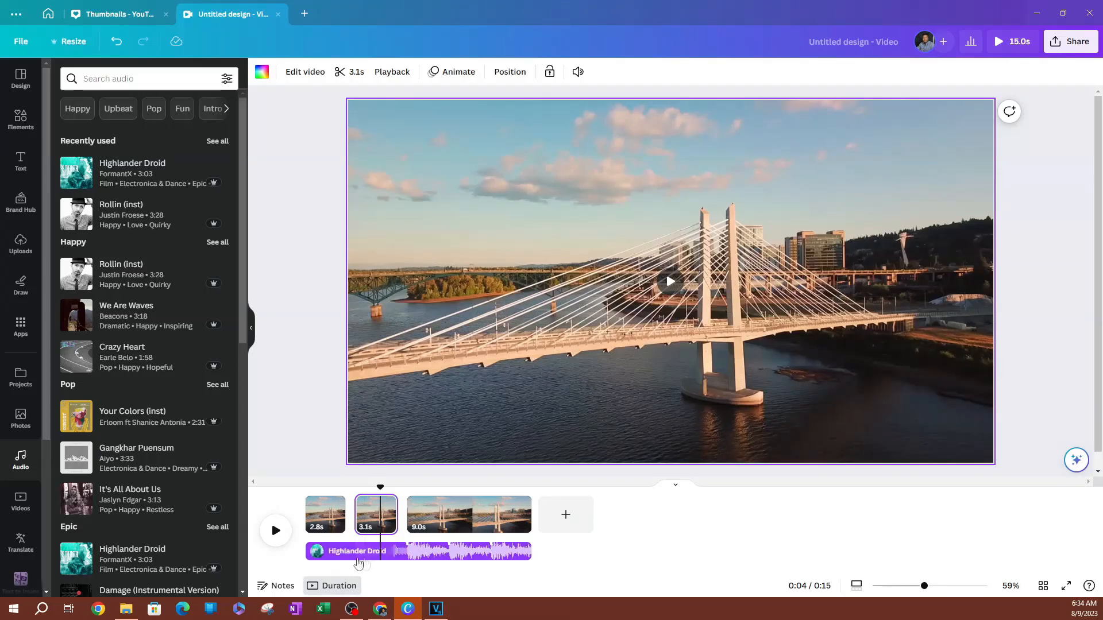
Split the Highlander Droid track twice under the second page, leaving audio segments of 3.0, 2.9 and 9.1 seconds
click(370, 560)
click(357, 559)
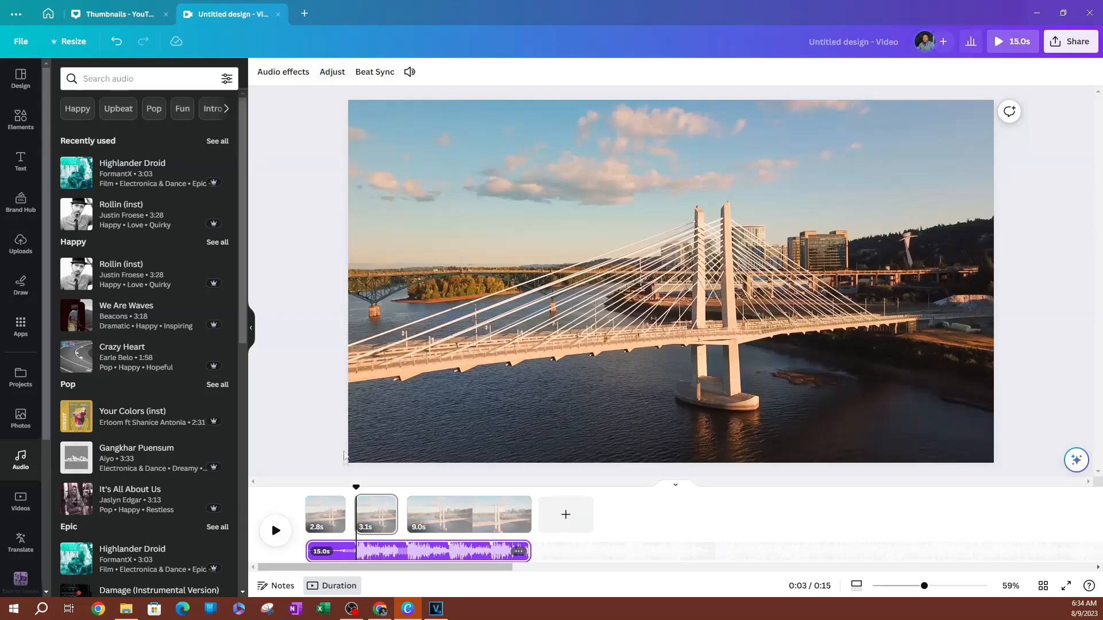
right_click(361, 550)
click(419, 497)
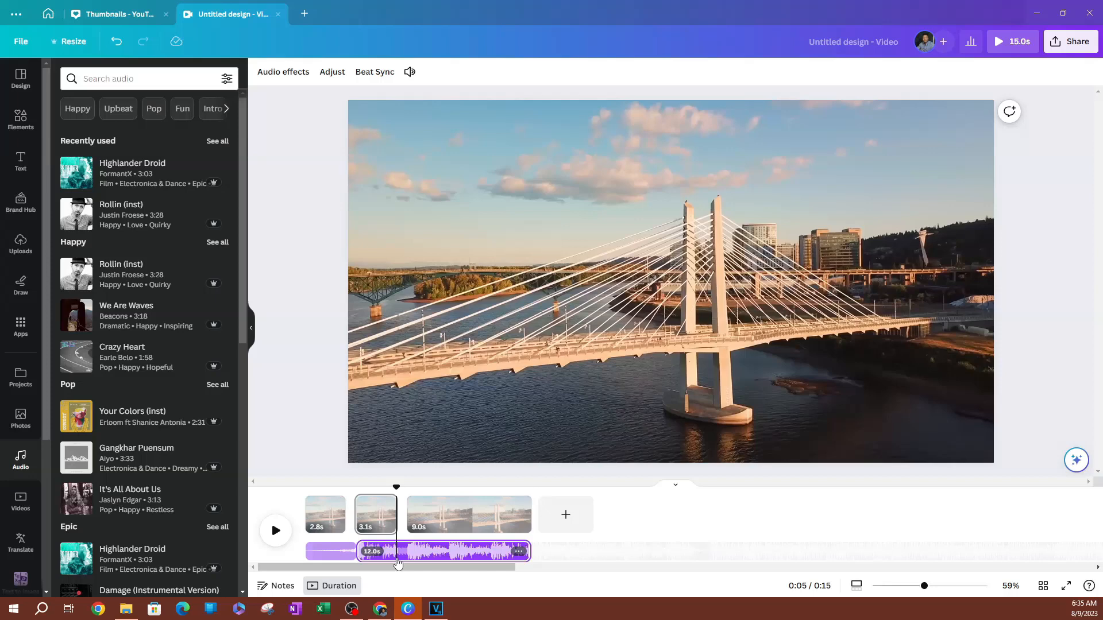
right_click(397, 558)
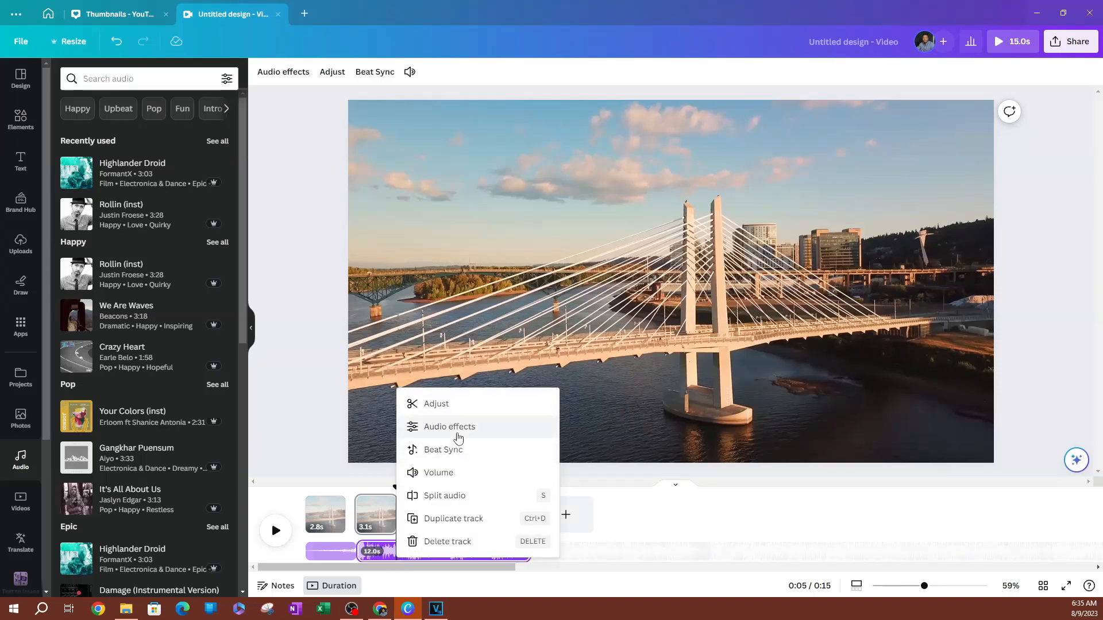
click(444, 495)
Lower the 2.9-second middle audio segment to volume 0, then set it to 79 and try applying it to all audio tracks
click(379, 555)
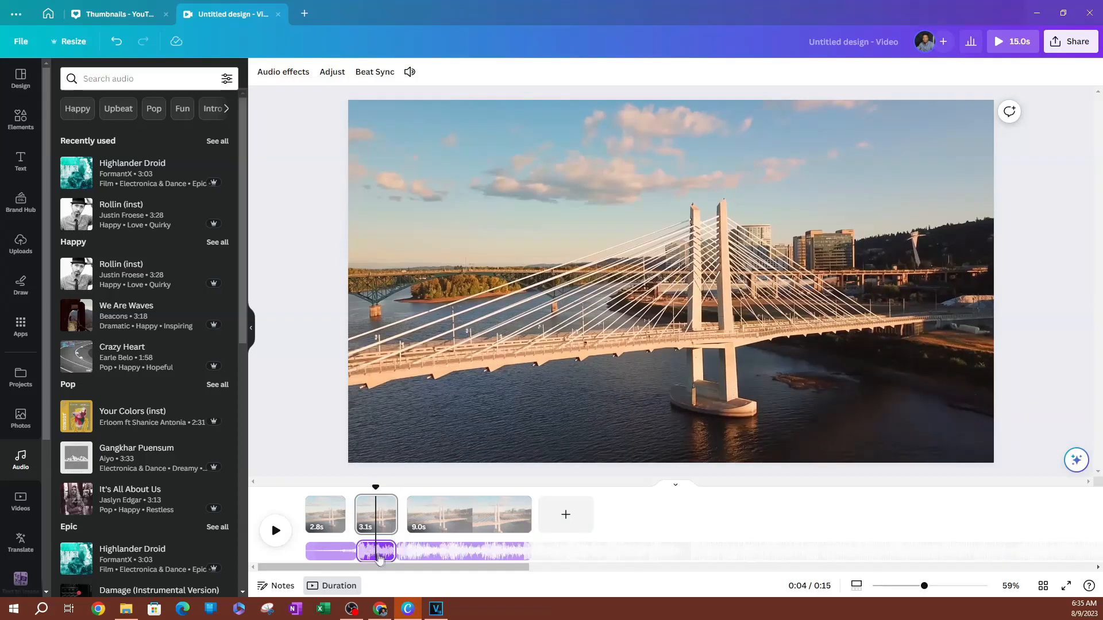
right_click(379, 557)
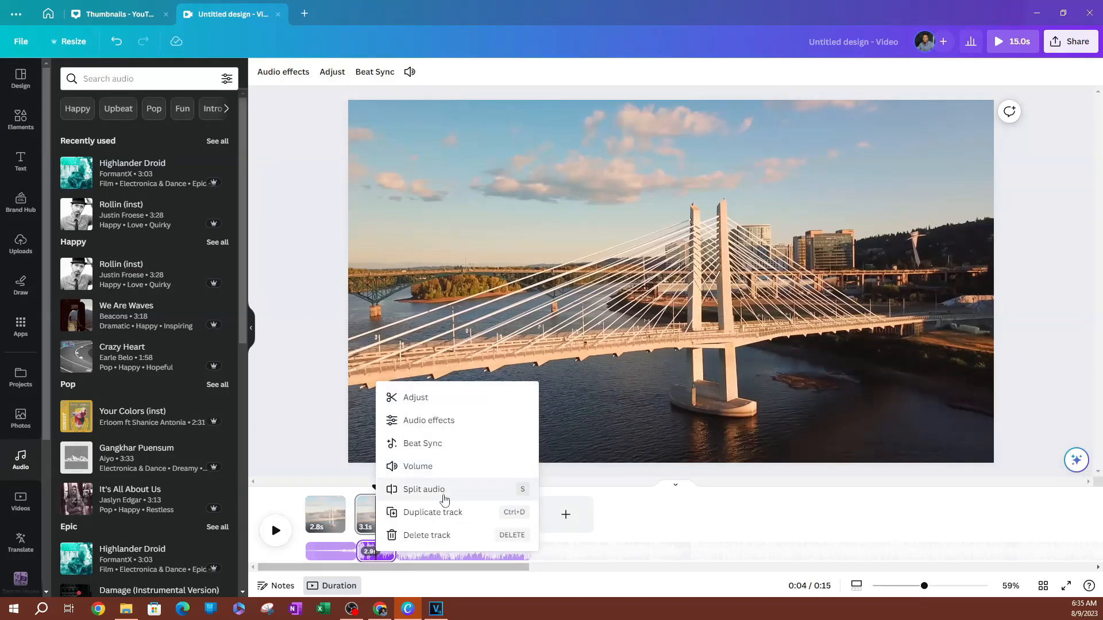
click(423, 466)
drag(450, 138, 369, 139)
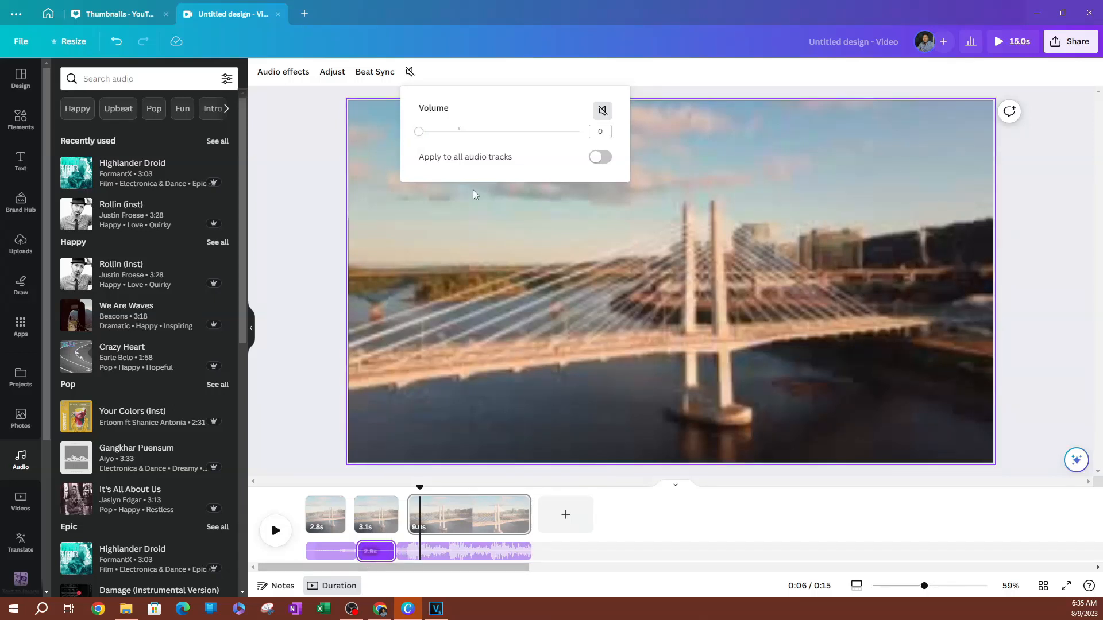
drag(421, 136, 452, 161)
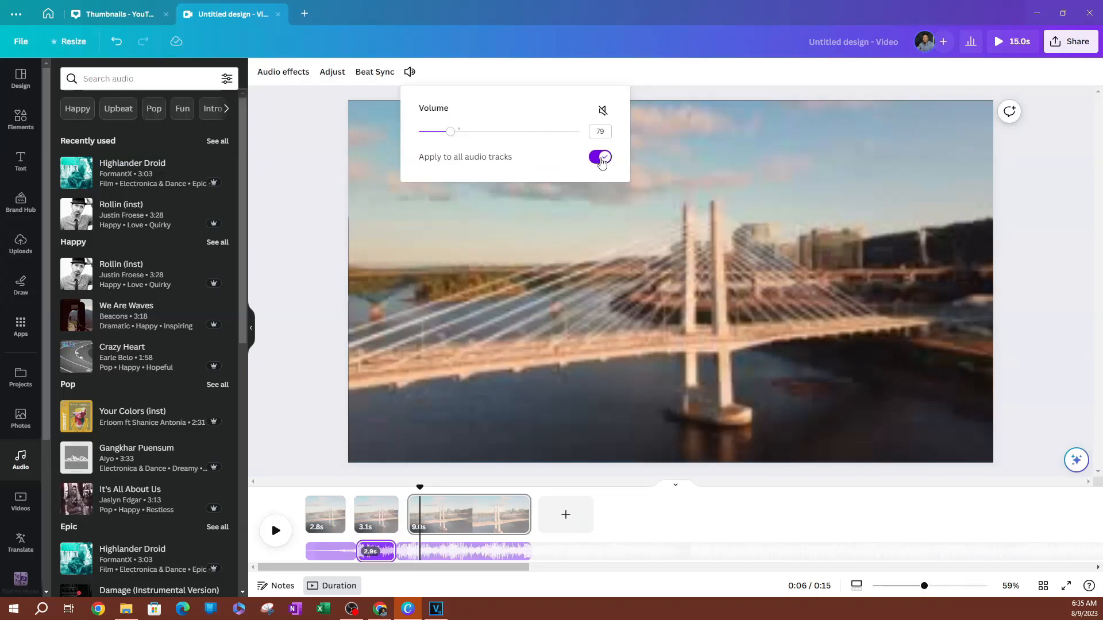
click(632, 62)
Open and close the trim adjustment for the 9.1-second audio segment, then set its volume to 101
click(495, 552)
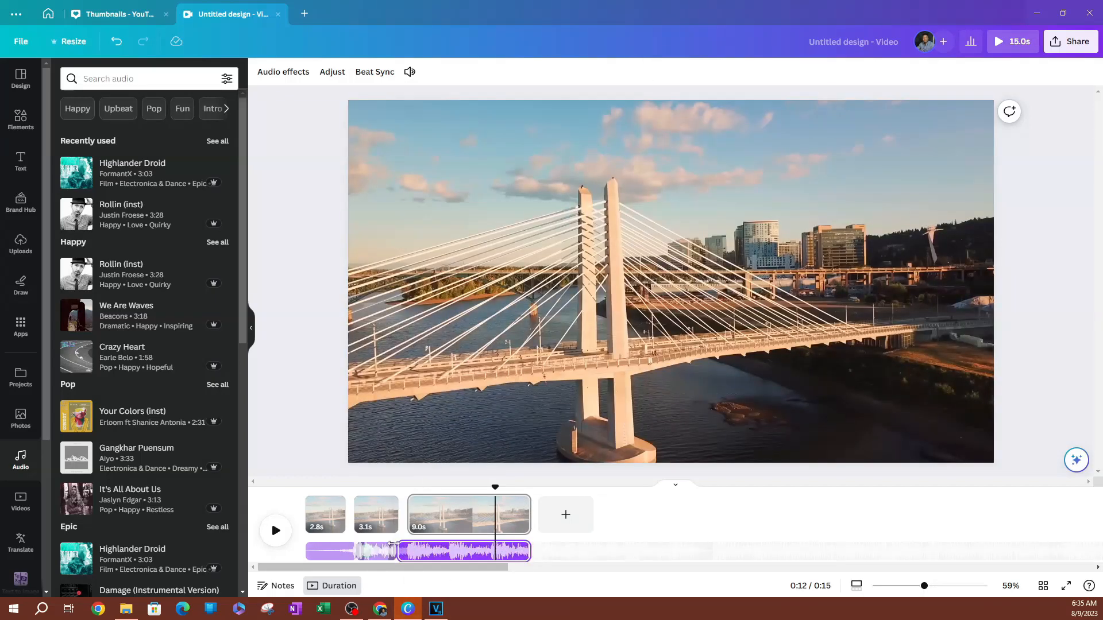
click(376, 551)
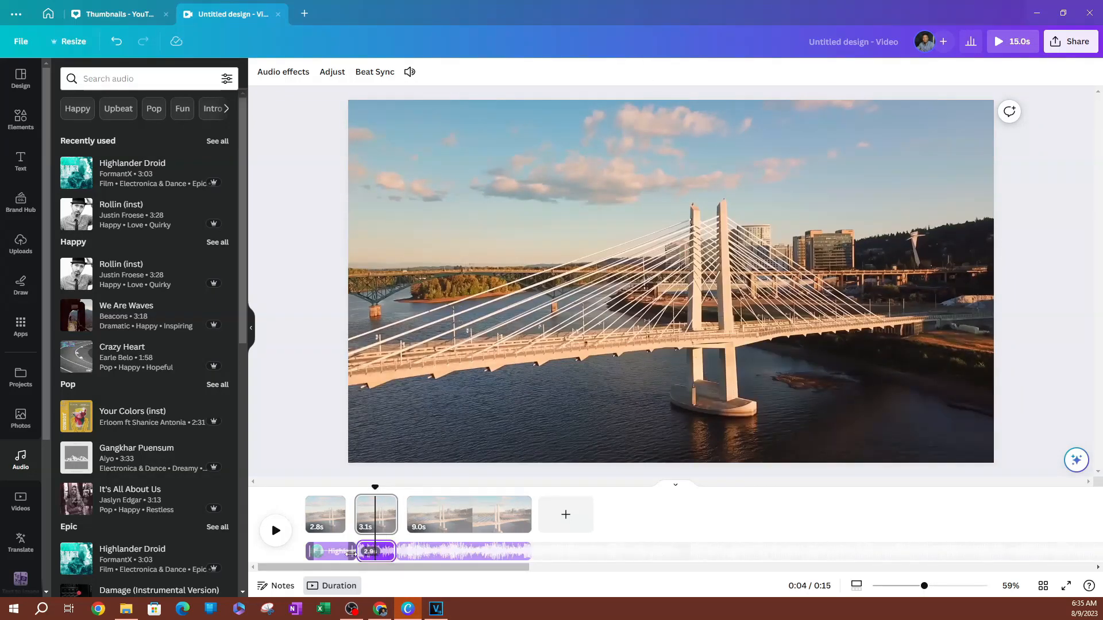
click(412, 553)
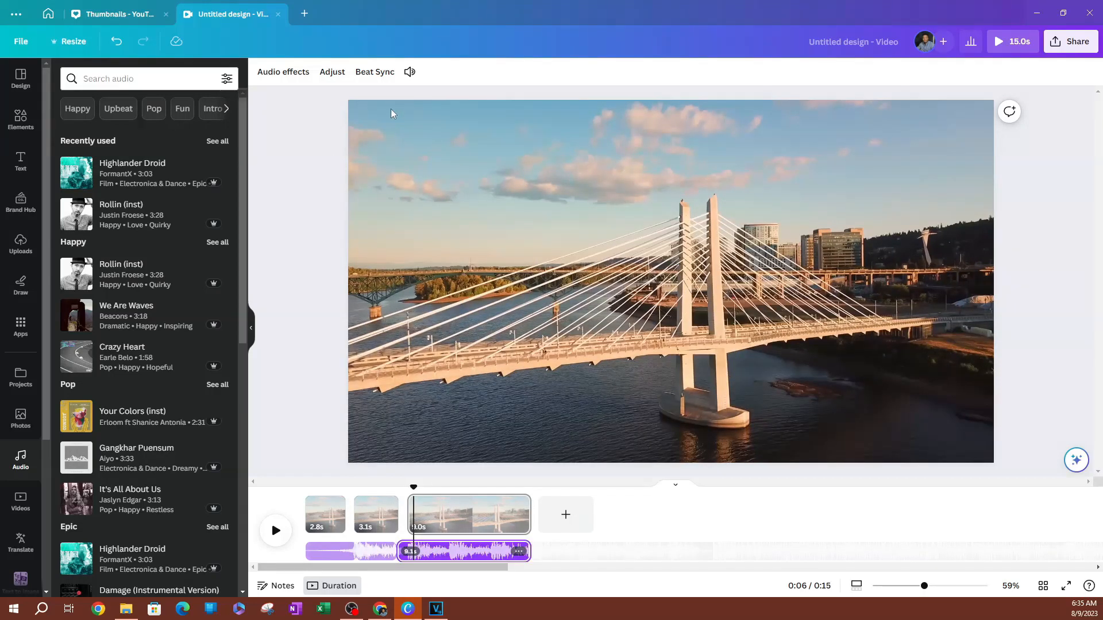
click(327, 77)
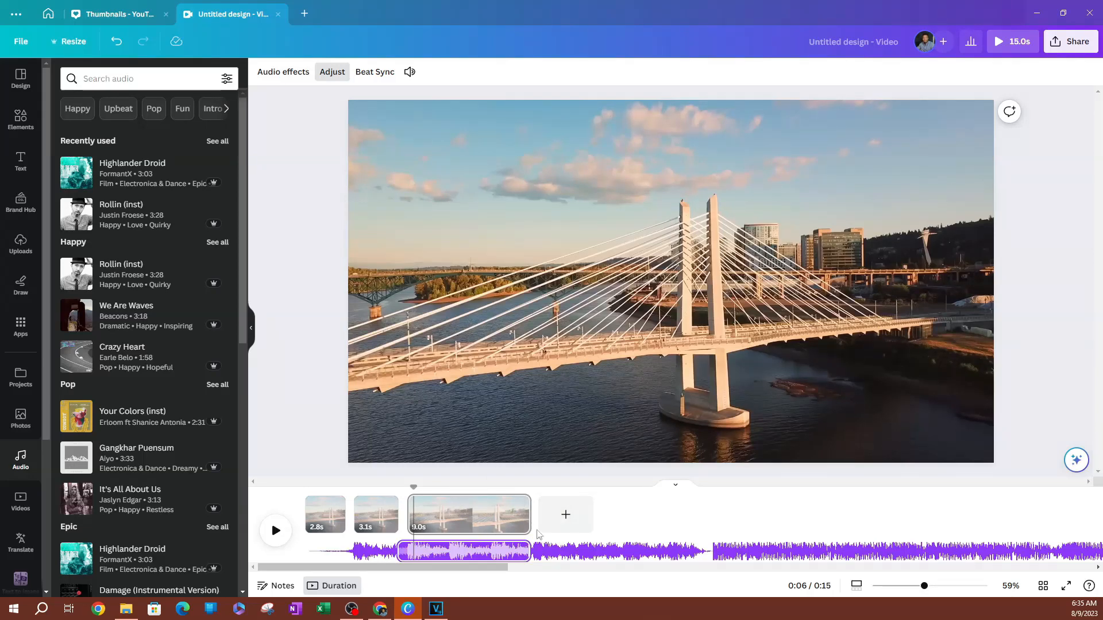
click(334, 78)
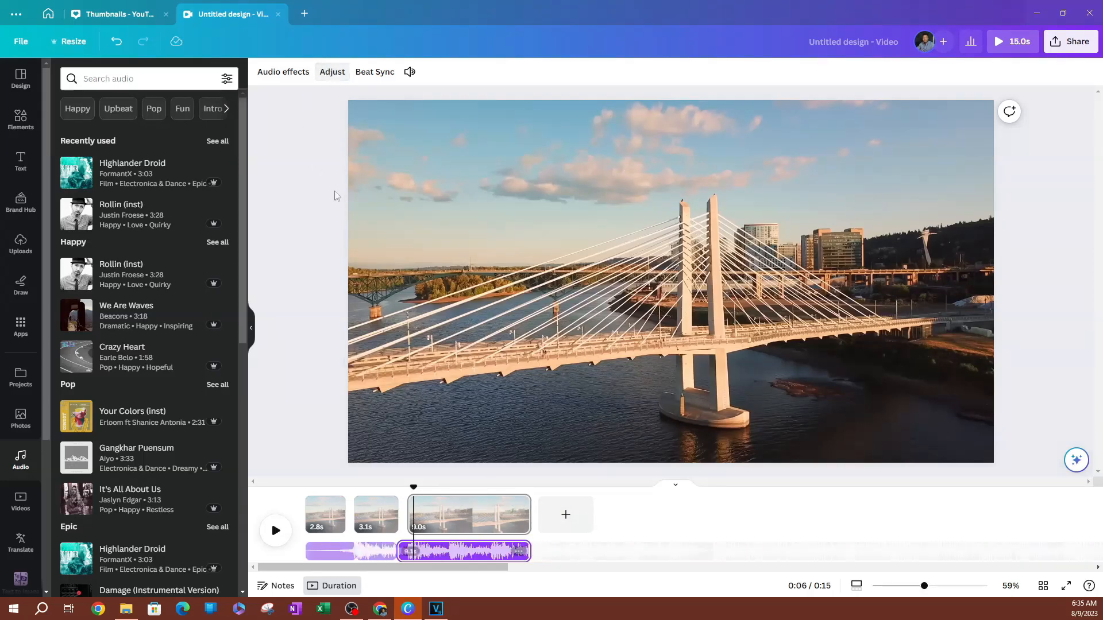
click(409, 71)
mouse_move(460, 131)
mouse_down()
mouse_move(554, 131)
mouse_move(433, 131)
mouse_move(463, 129)
mouse_up()
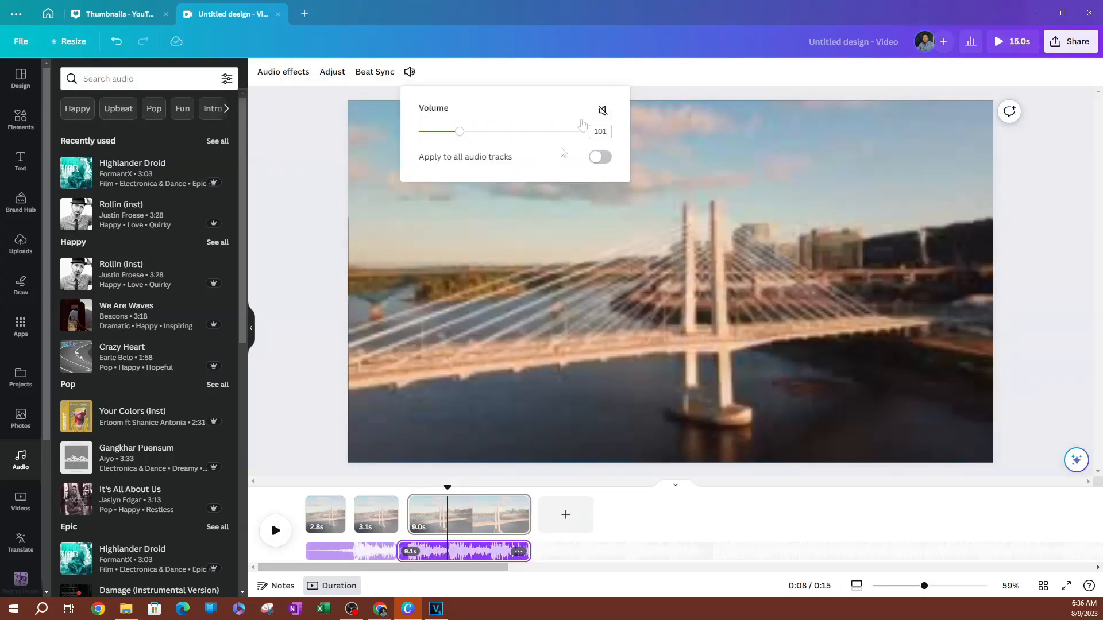
click(696, 76)
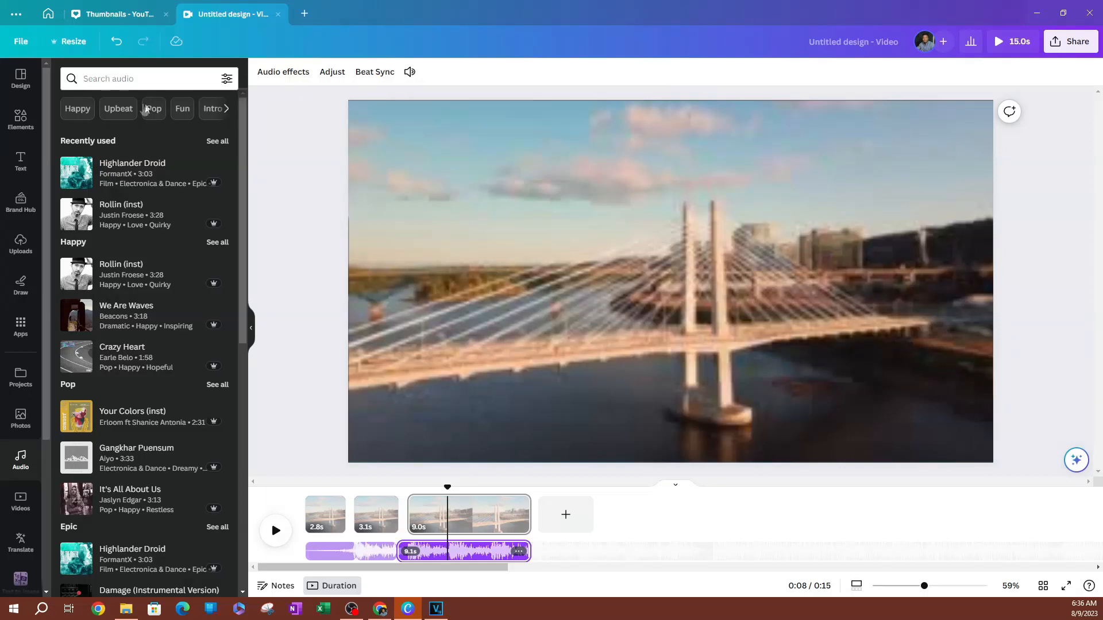
Apply a 0.9-second fade-in to the 9.1-second audio segment and check where the segments meet along the timeline
click(290, 73)
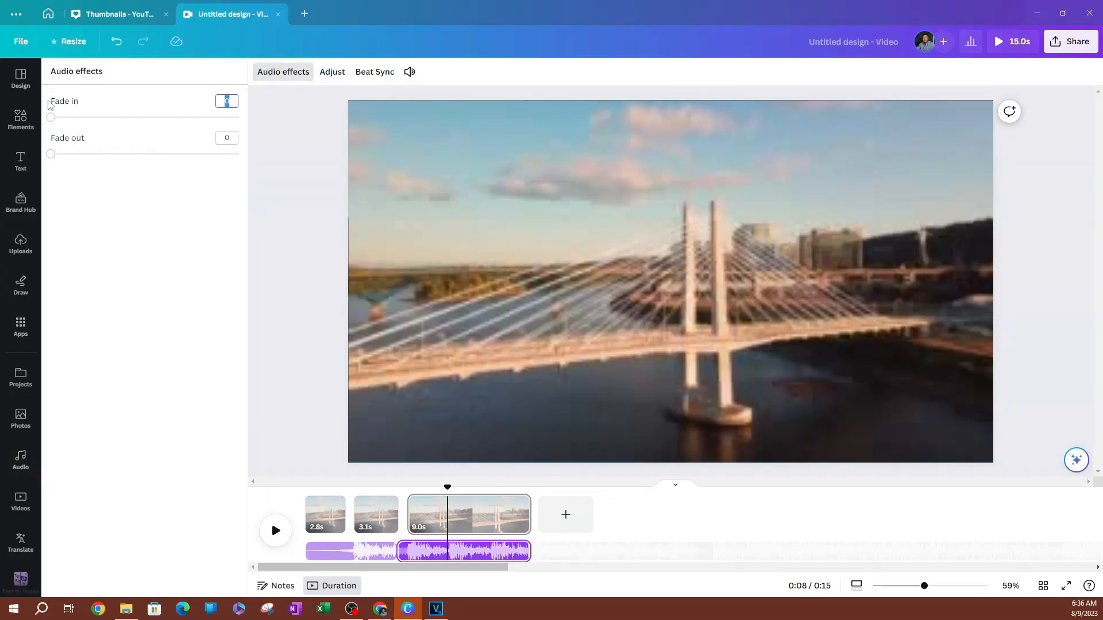
drag(57, 124, 88, 118)
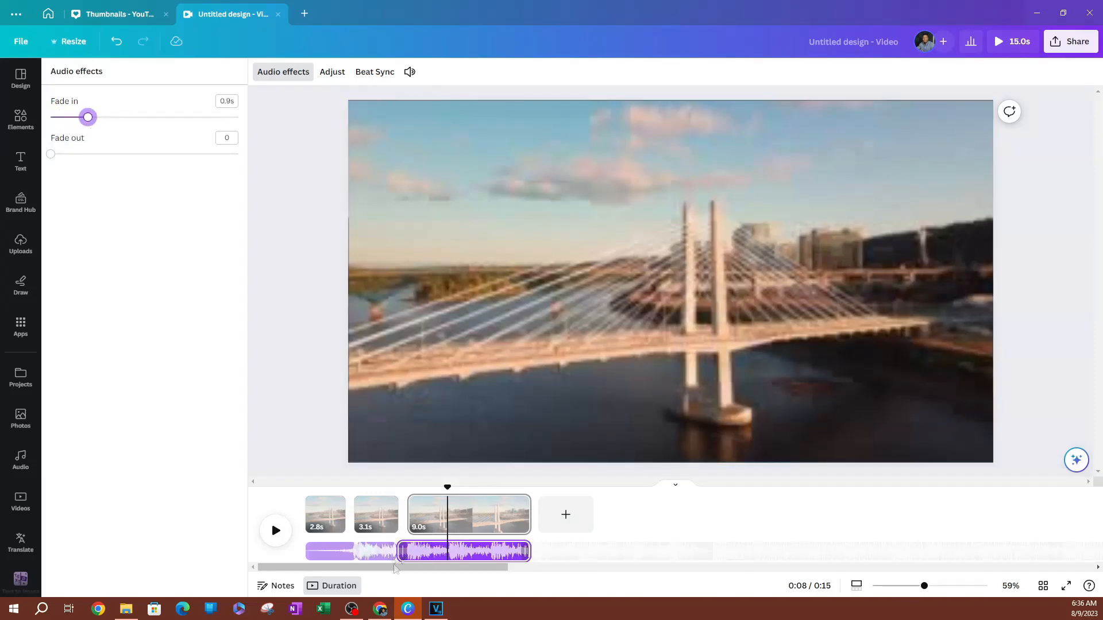
click(362, 552)
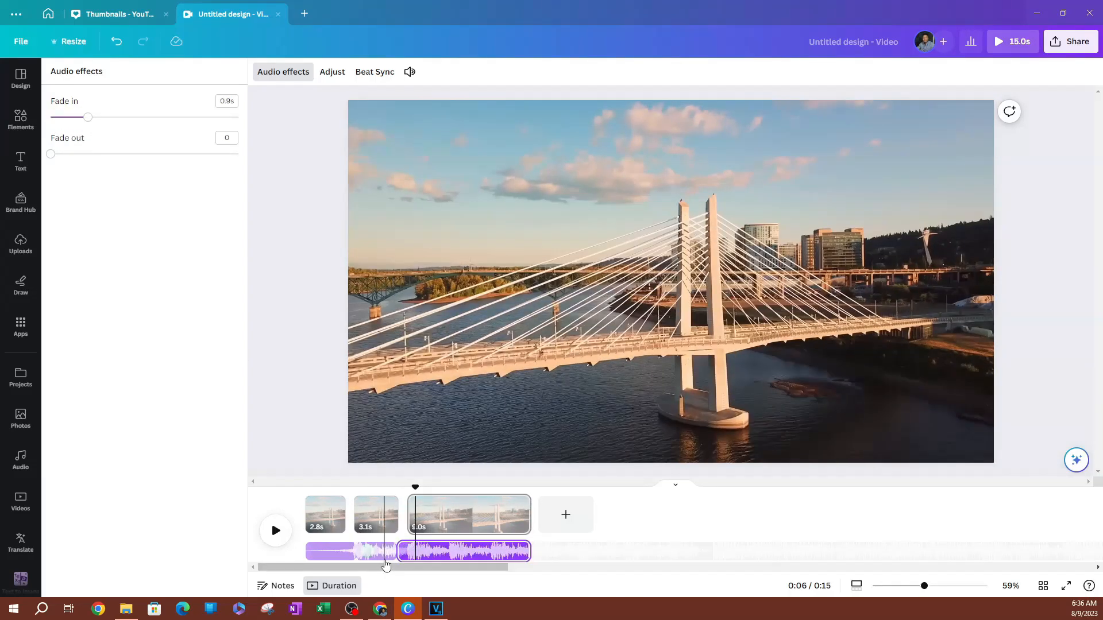
click(431, 560)
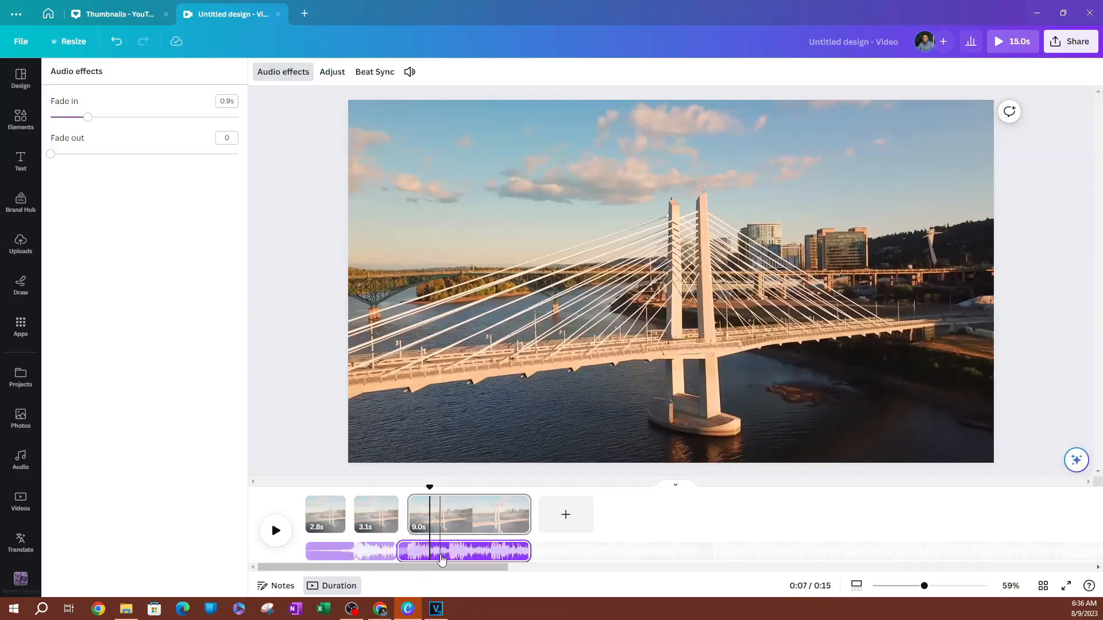
click(361, 556)
click(409, 558)
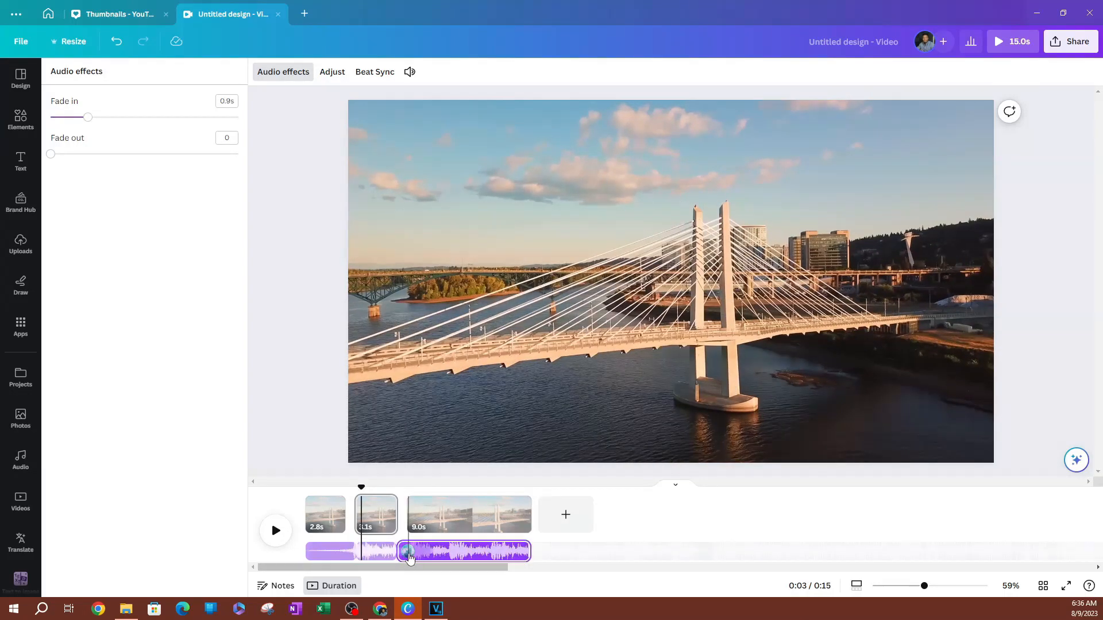
click(338, 555)
click(572, 564)
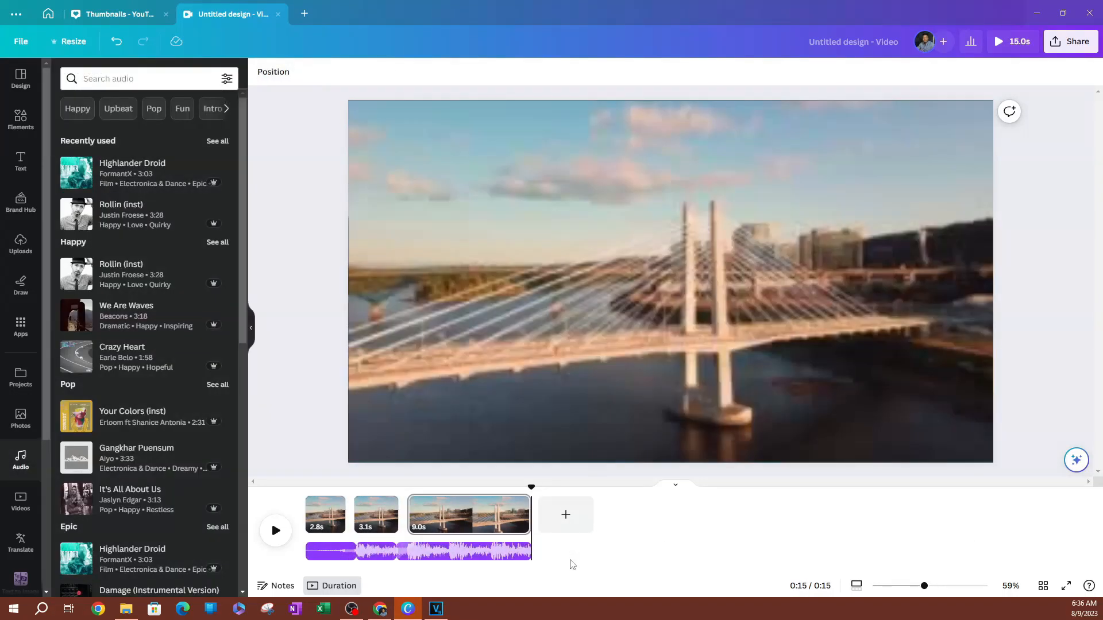
Delete all three audio segments from the timeline together
click(328, 551)
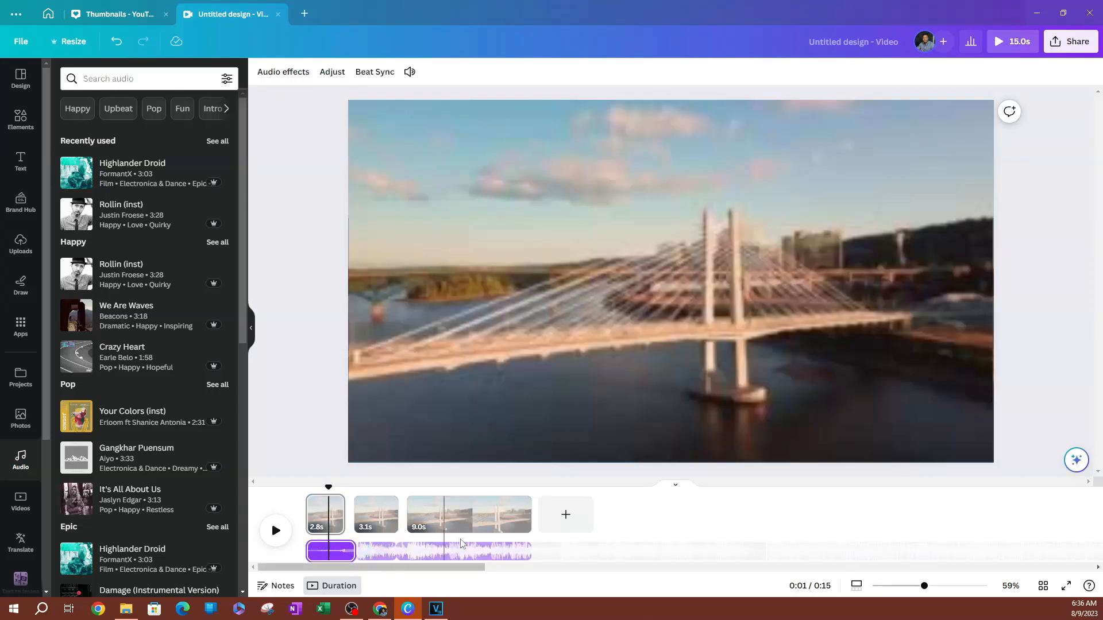
shift+click(506, 559)
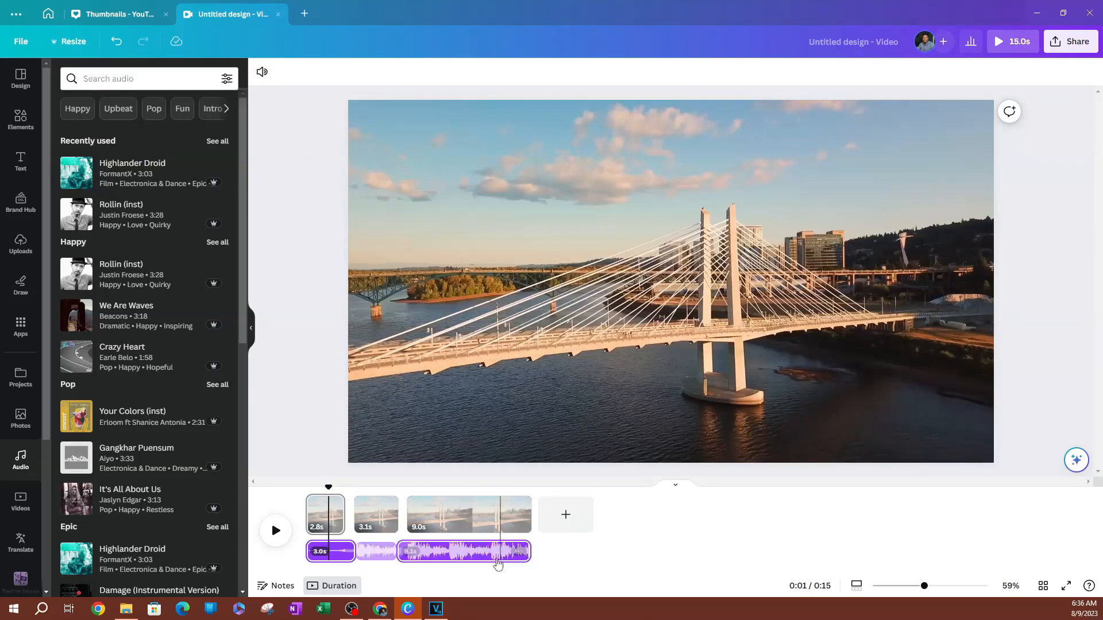
shift+click(387, 558)
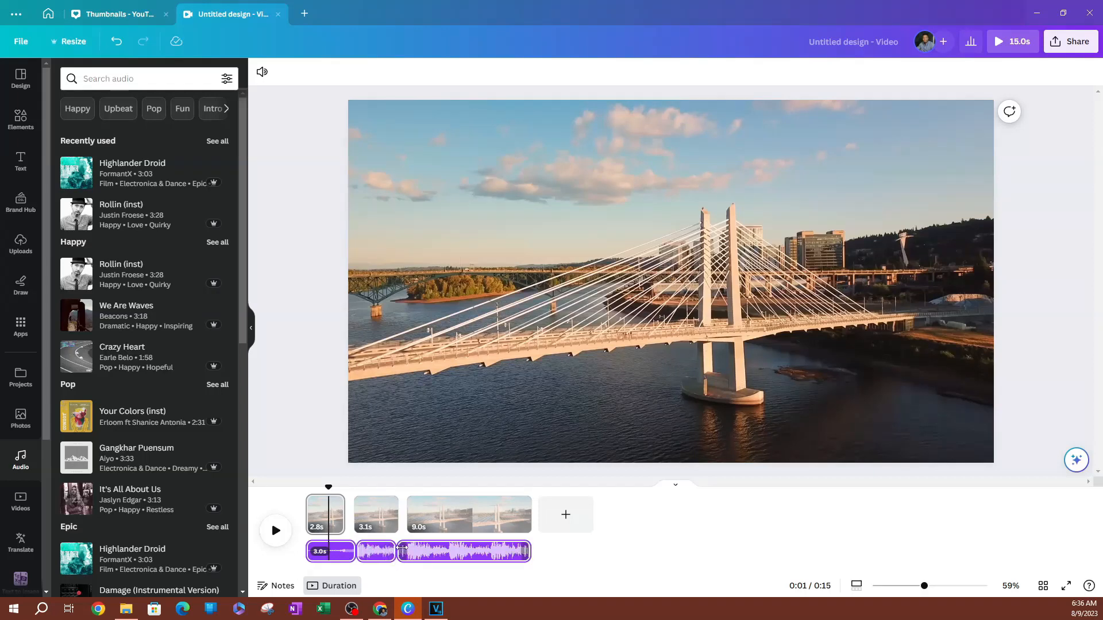
key(Delete)
Add the Highlander Droid track again and position it to run from 0:00 for the full 15.0 seconds
click(130, 185)
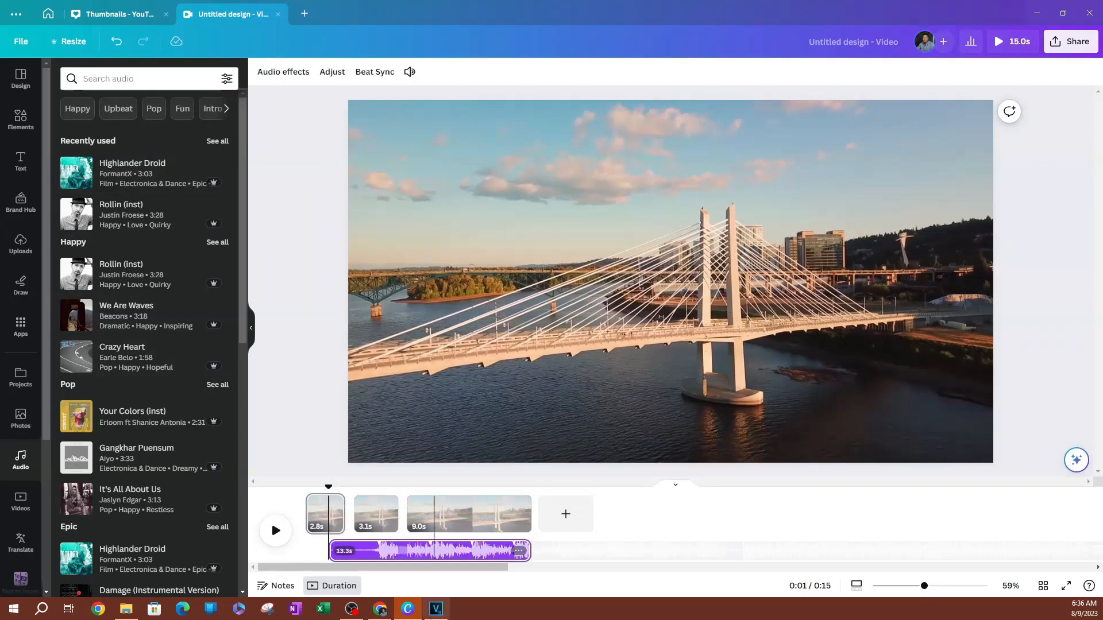
drag(369, 555, 354, 565)
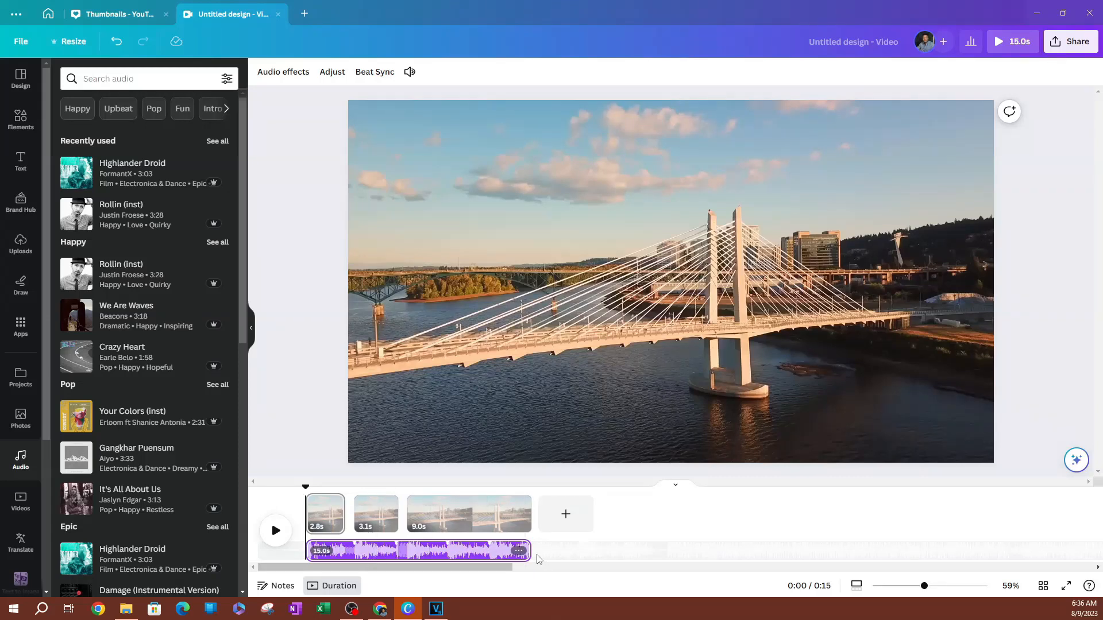
mouse_move(529, 555)
mouse_down()
mouse_move(545, 564)
mouse_move(516, 557)
mouse_move(531, 557)
mouse_up()
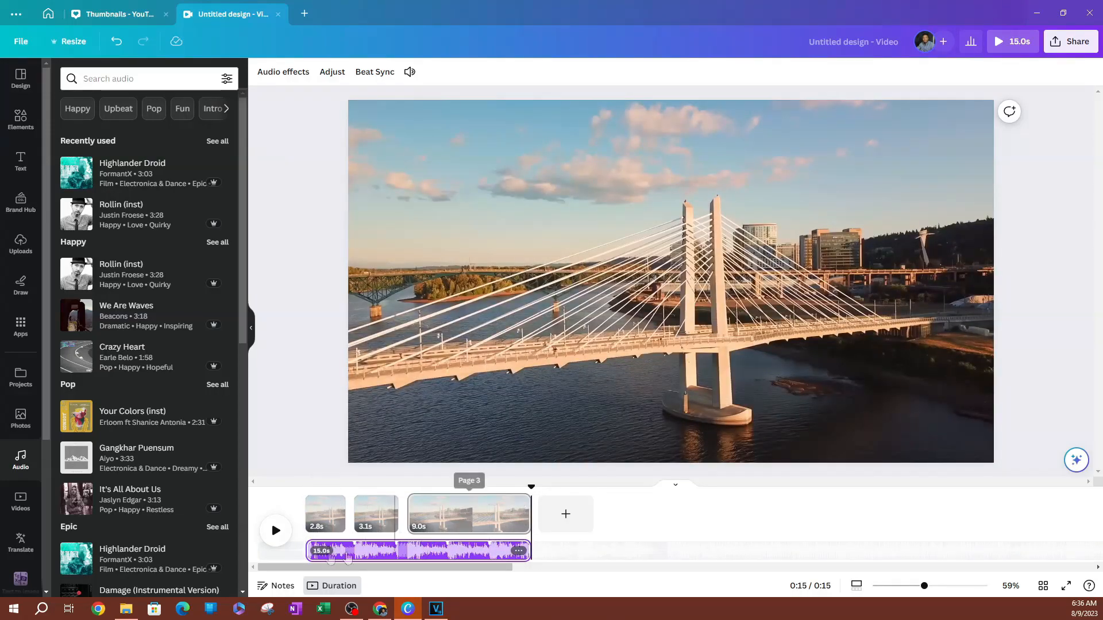
Give the 15-second music track a 1.2-second fade-in and a 1.1-second fade-out
click(345, 558)
click(273, 73)
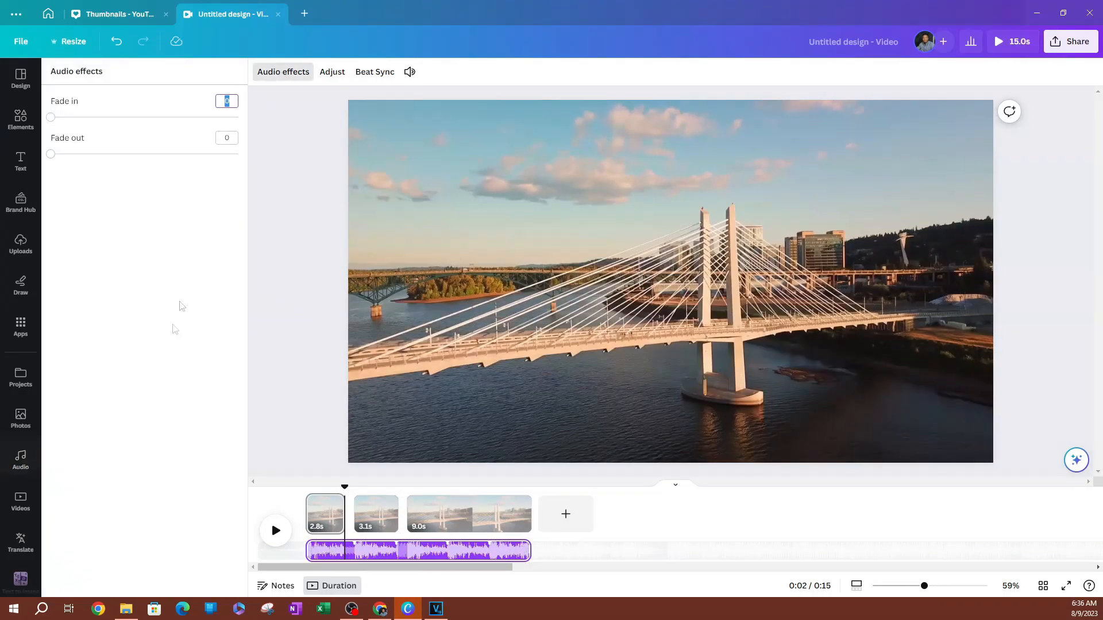
drag(51, 120, 95, 146)
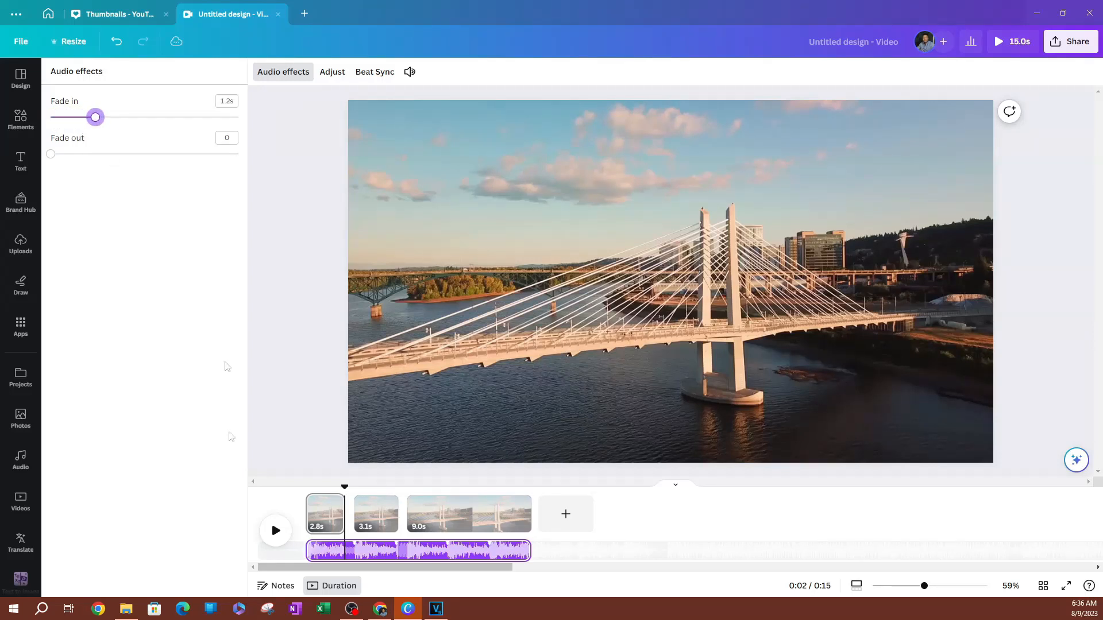
drag(57, 163, 94, 190)
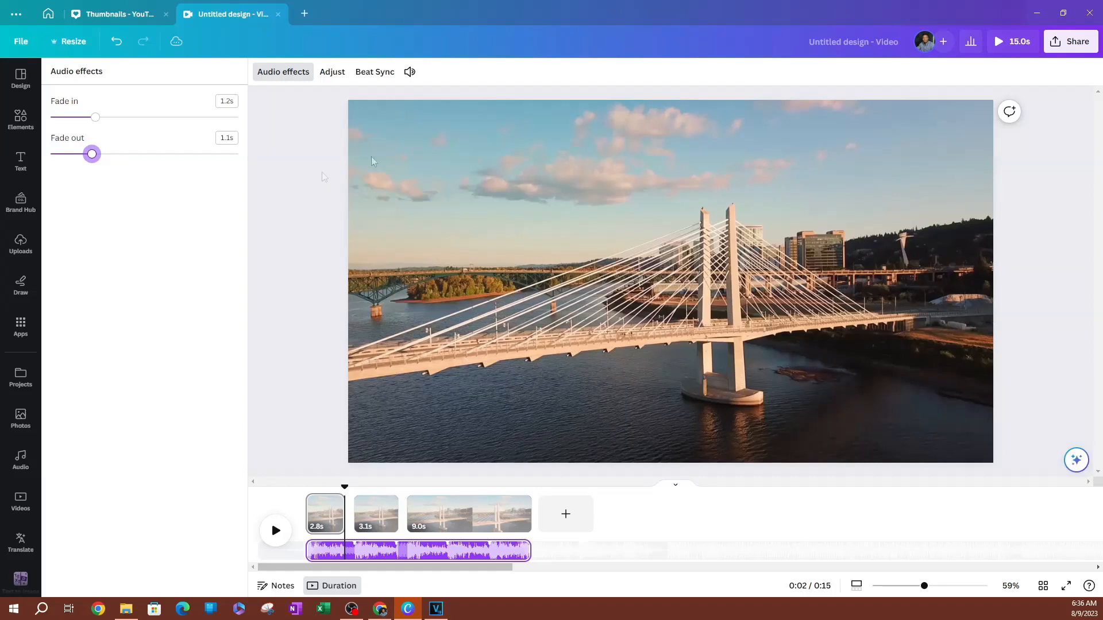
Set the volume of the Highlander Droid track to 20
click(411, 73)
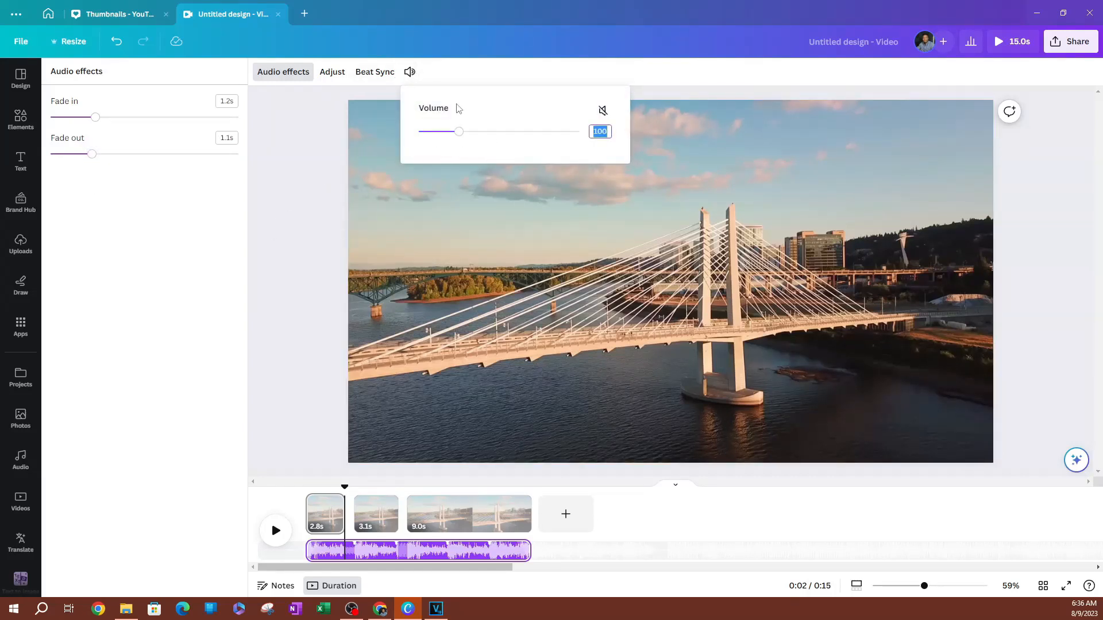
key(Return)
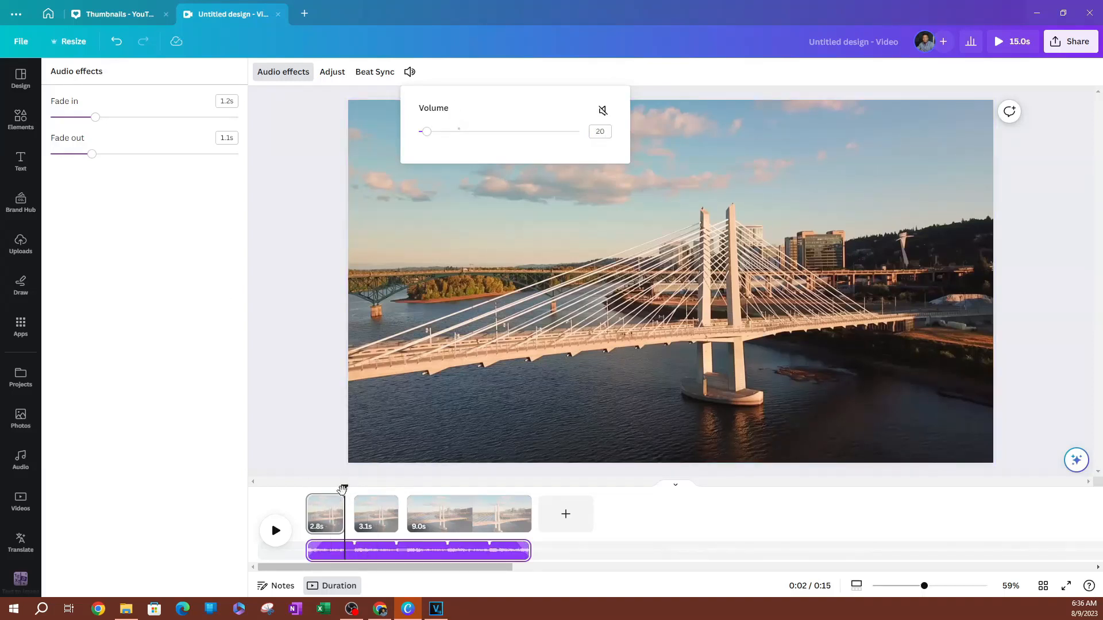
click(749, 67)
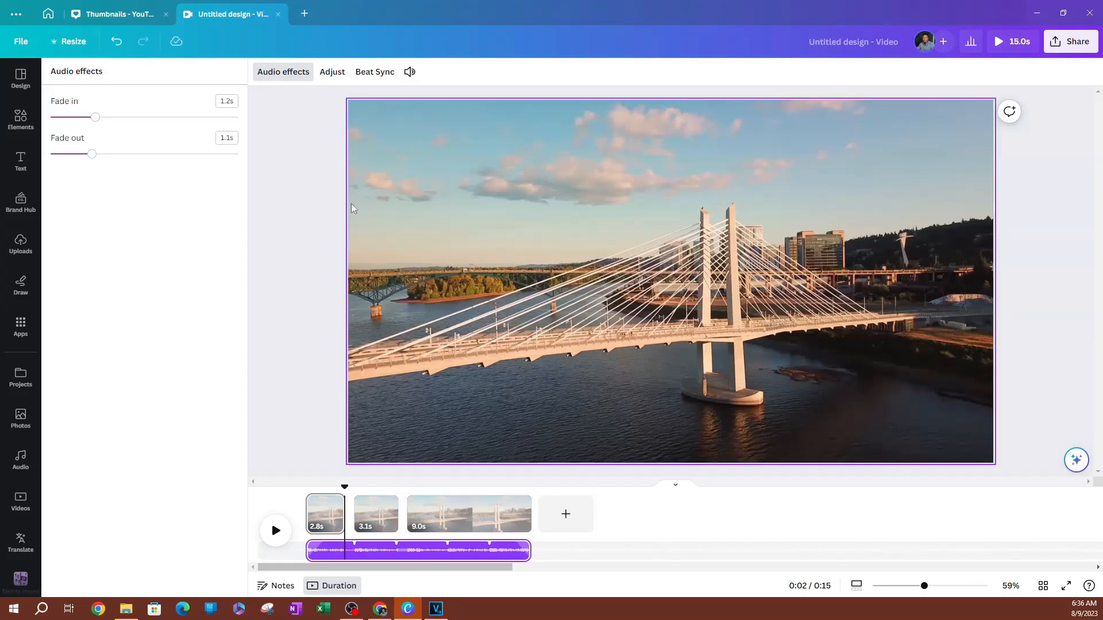
Return to 0:00, check the track's trim adjustment, and play the video to preview the faded, quieter music
drag(344, 487, 305, 488)
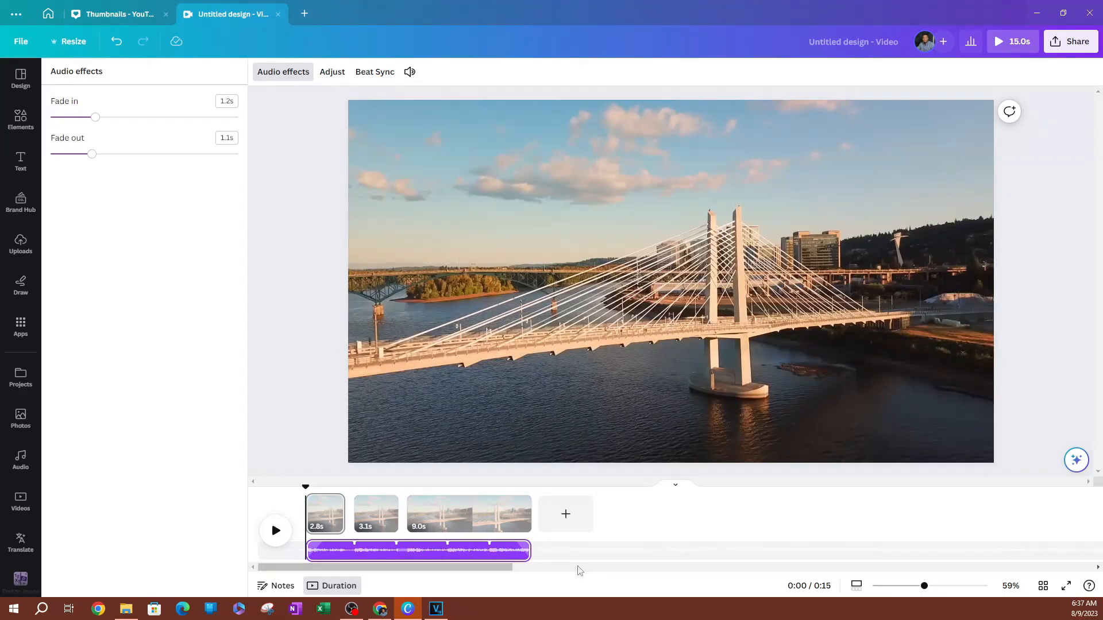
click(333, 72)
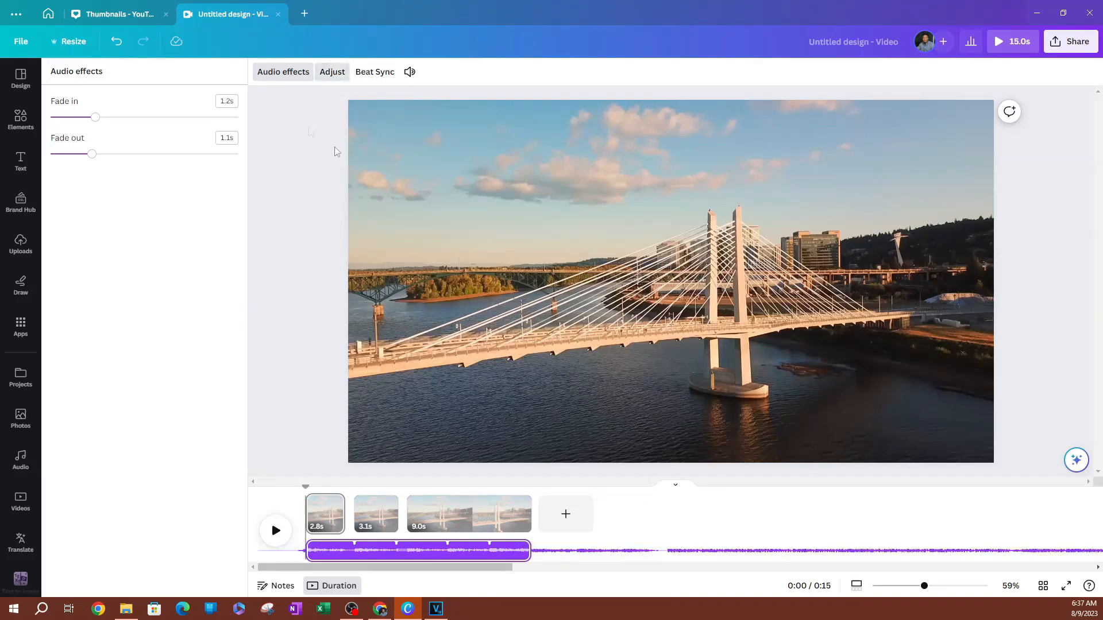
click(332, 72)
click(276, 530)
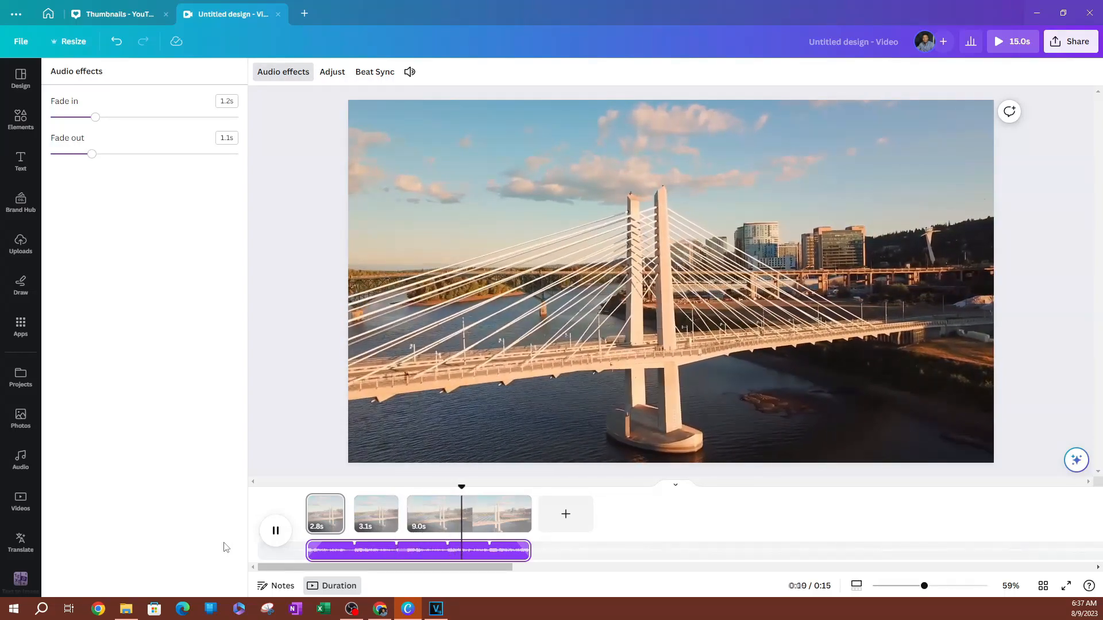
Pause the preview, open the Videos category on the home page, and examine the sizes and types of the easy-to-assemble video formats
key(space)
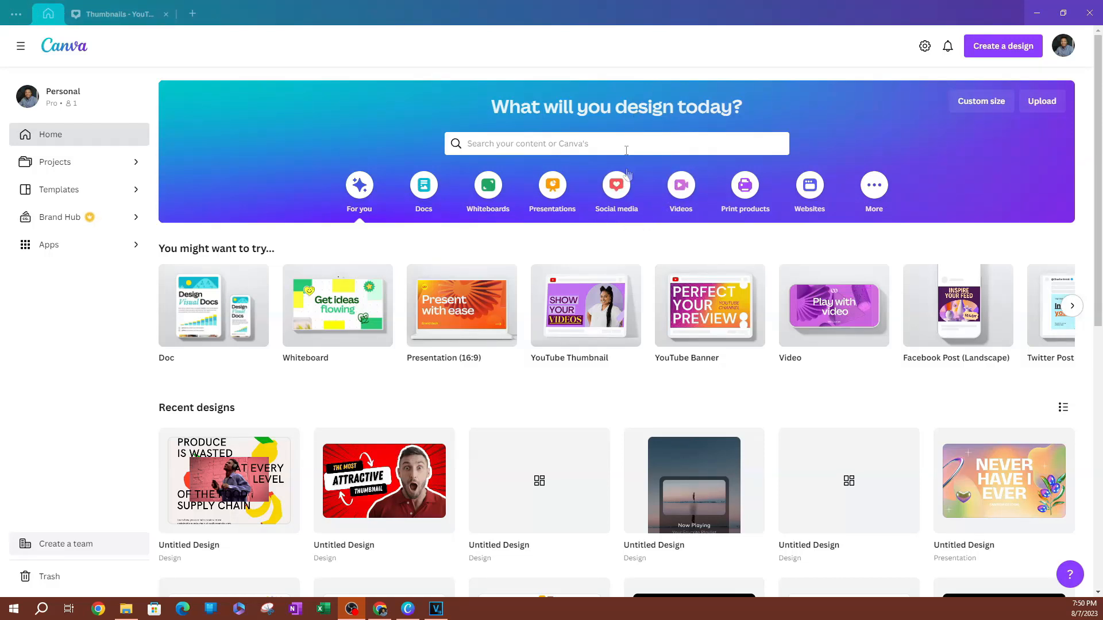
click(681, 184)
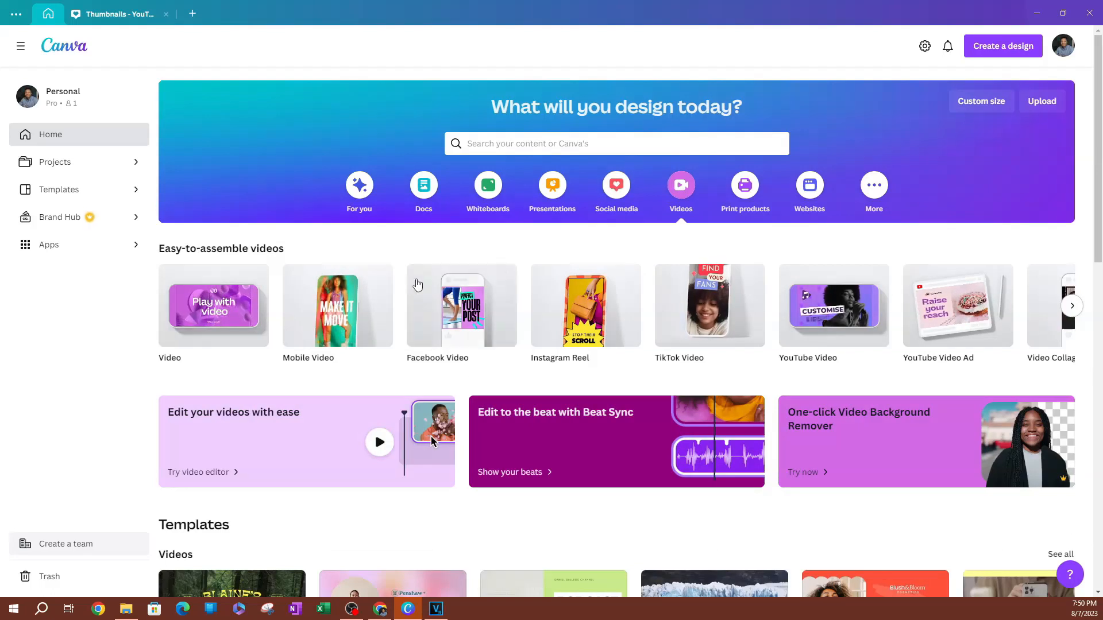
mouse_move(221, 315)
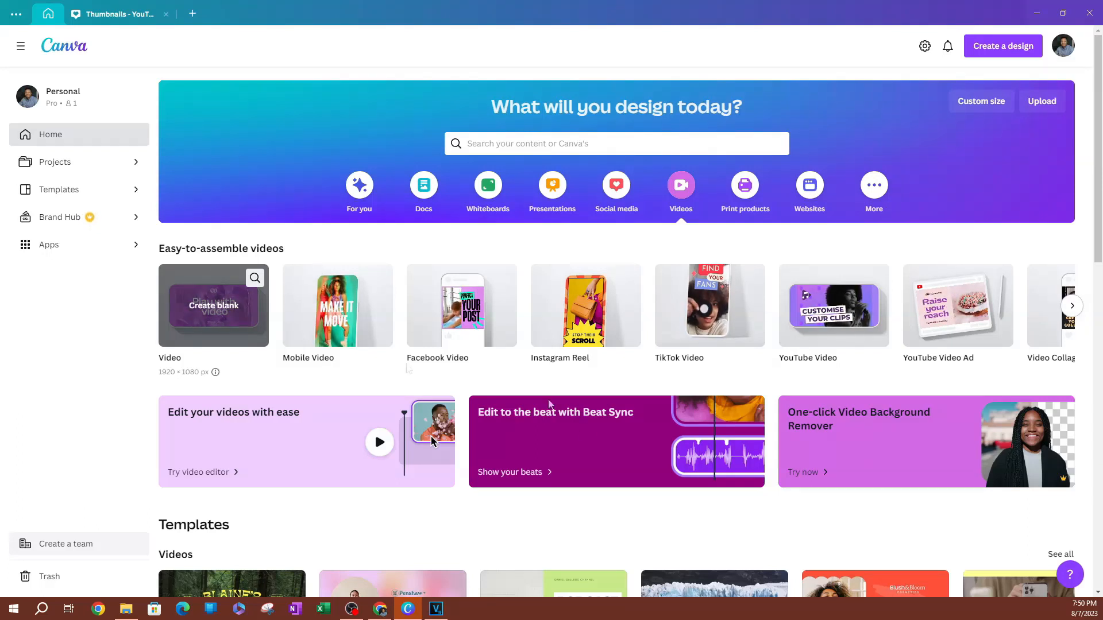
mouse_move(337, 323)
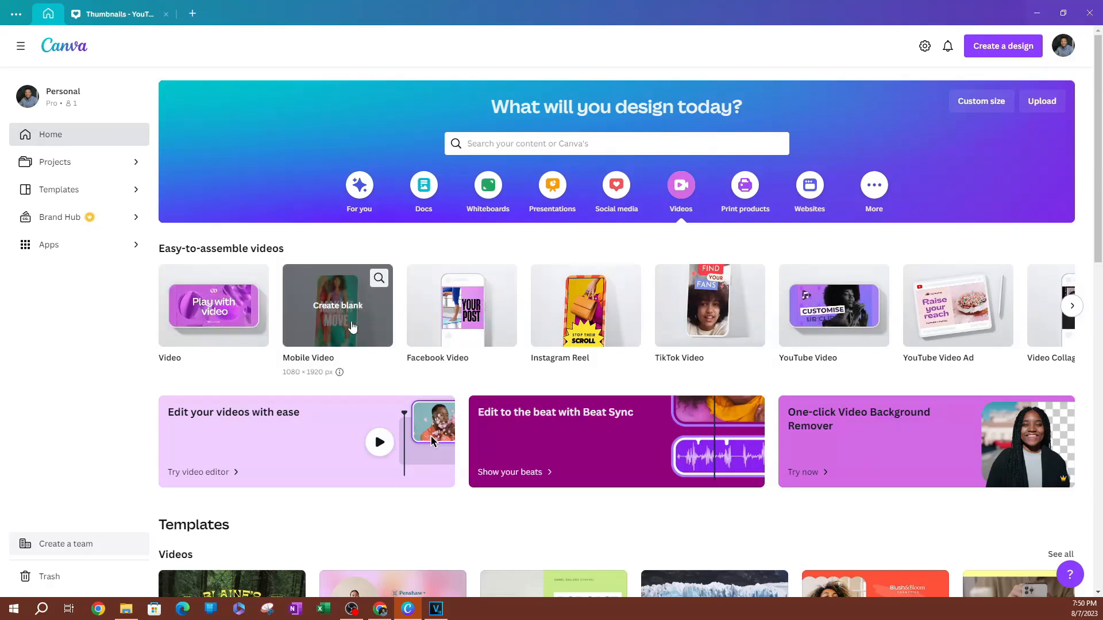
mouse_move(409, 324)
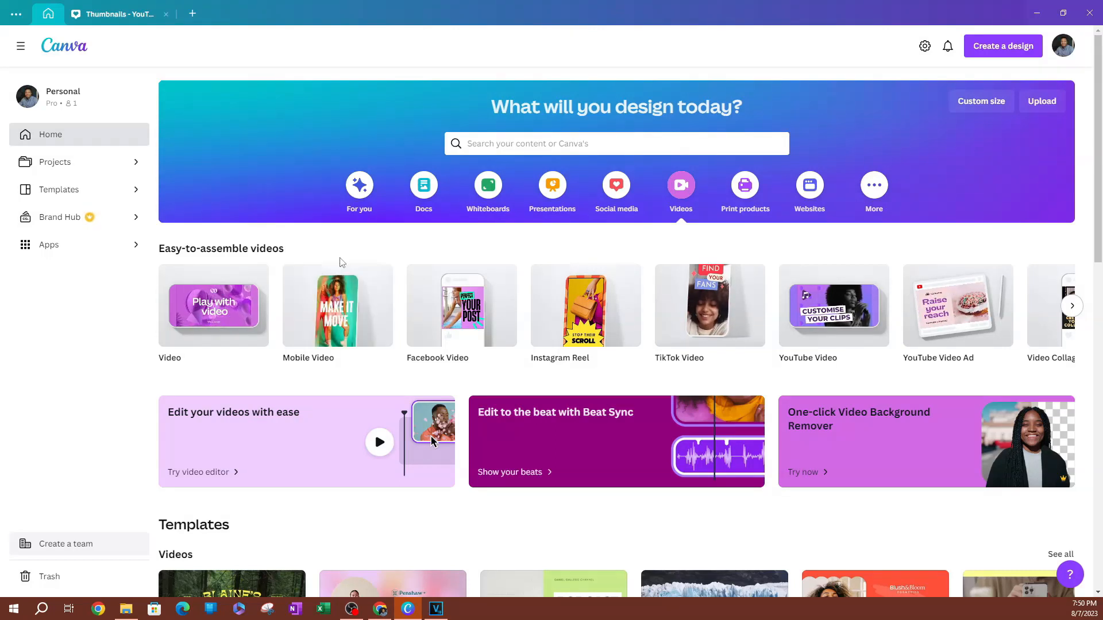
mouse_move(469, 355)
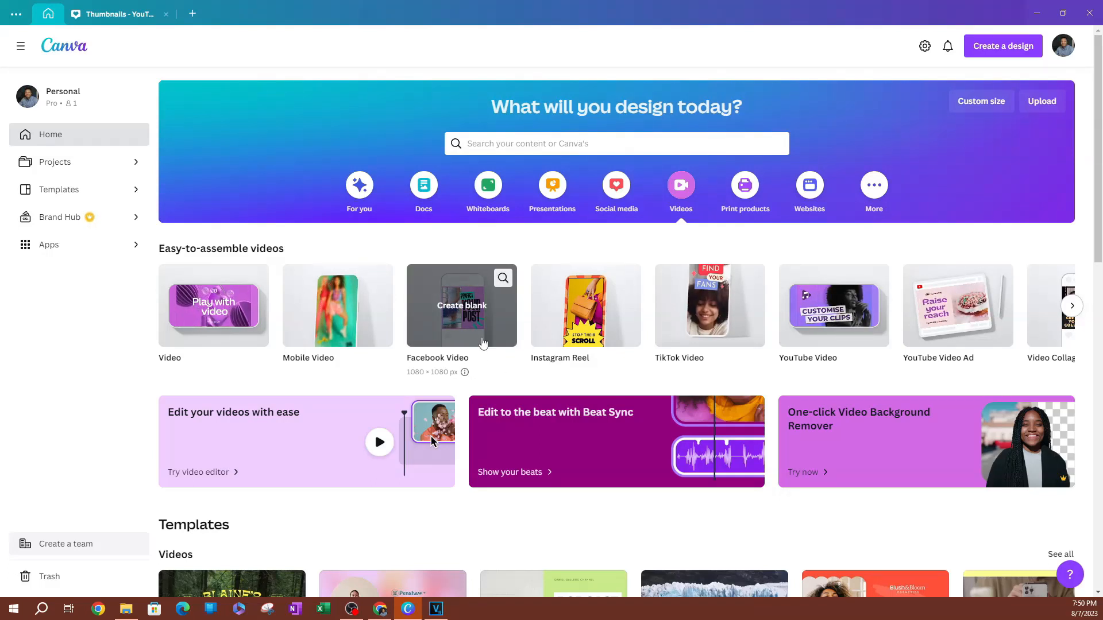
mouse_move(580, 347)
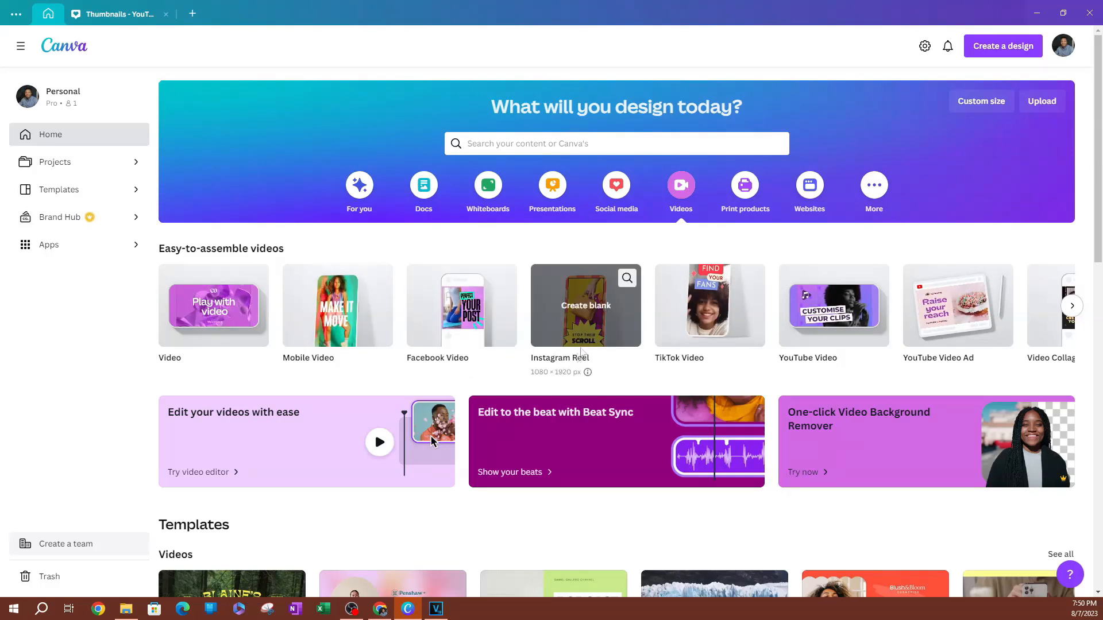
mouse_move(833, 325)
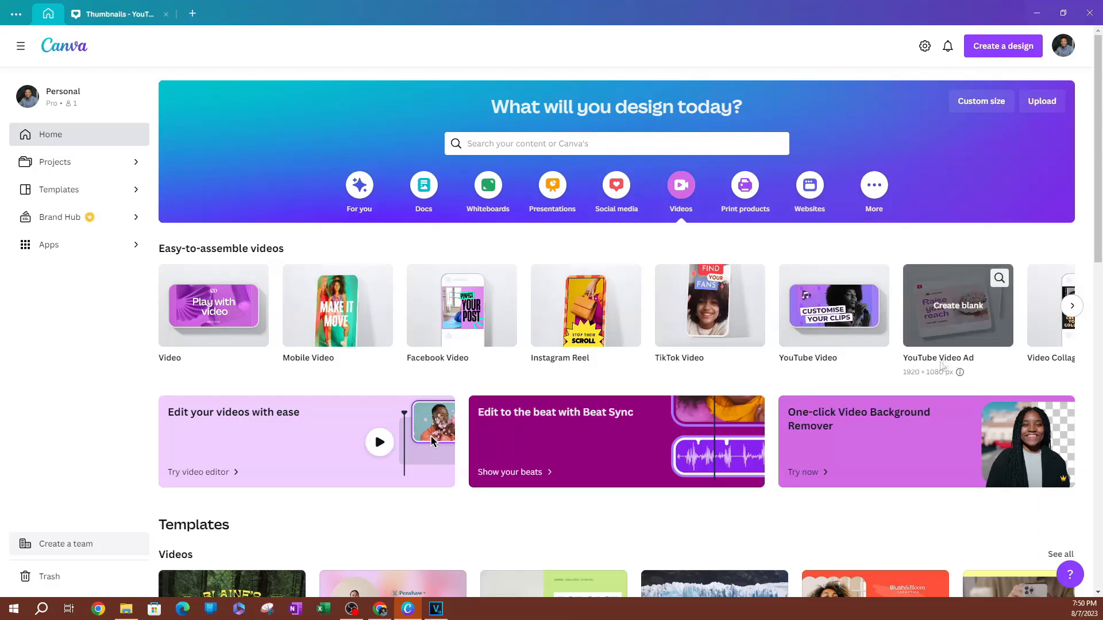
click(1073, 309)
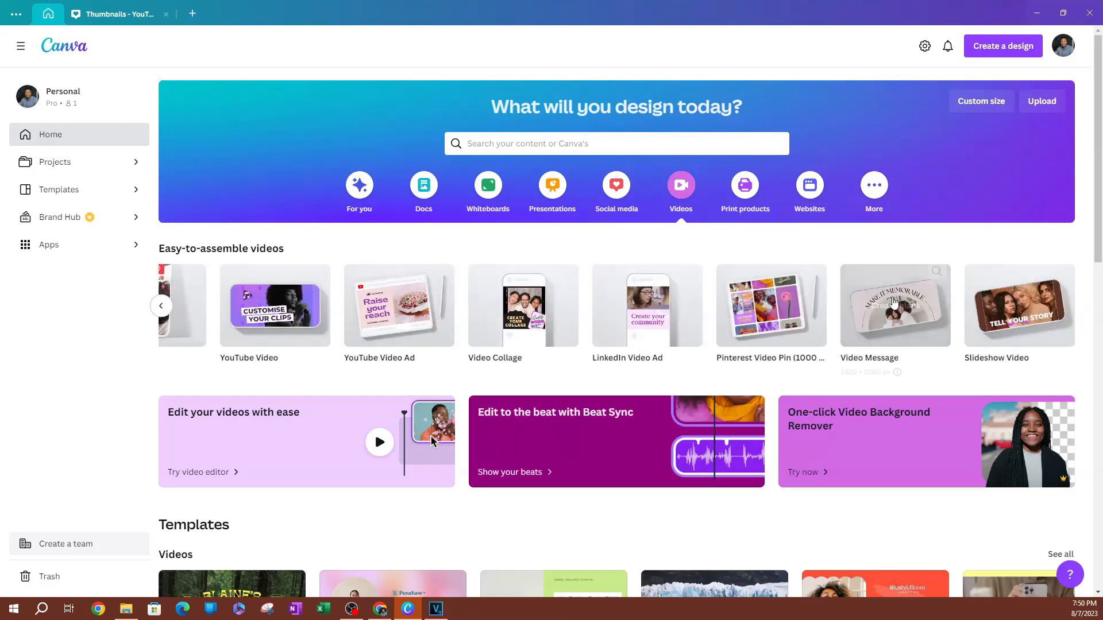
Browse the video templates for Videos, Mobile Videos, Facebook Videos, Instagram Reels and TikTok Videos on the home page
scroll(299, 423, down, 4)
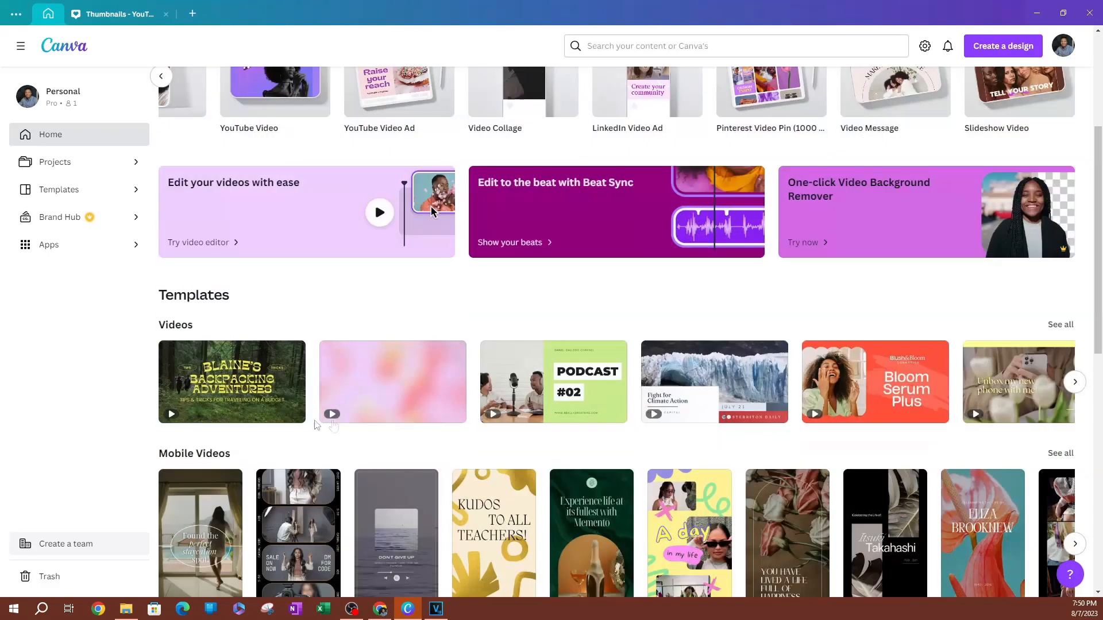
scroll(320, 401, down, 1)
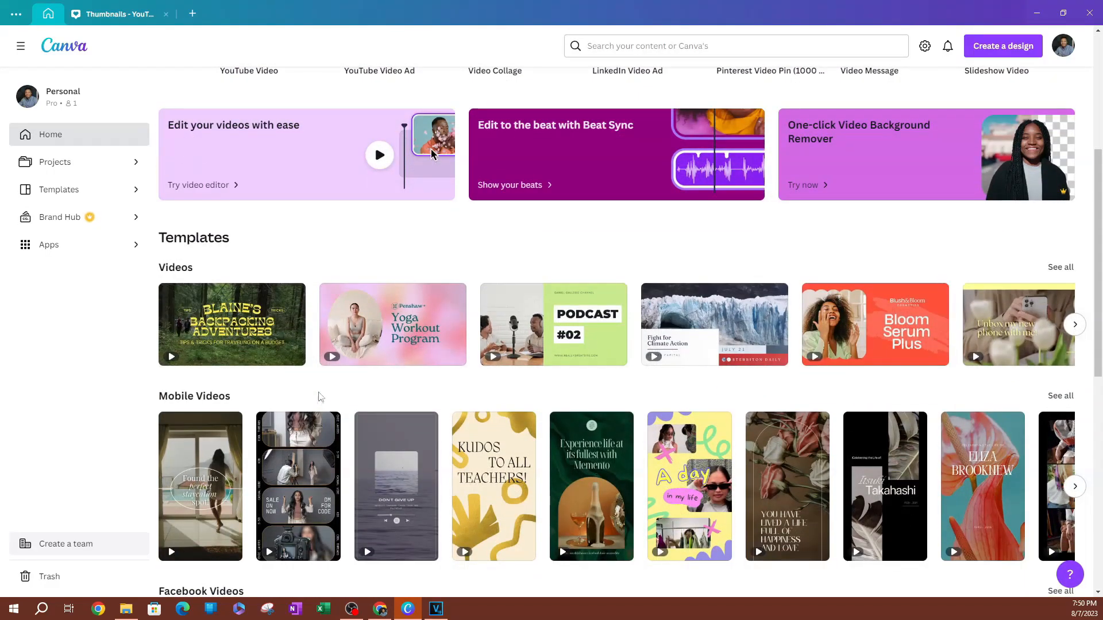
scroll(308, 324, down, 1)
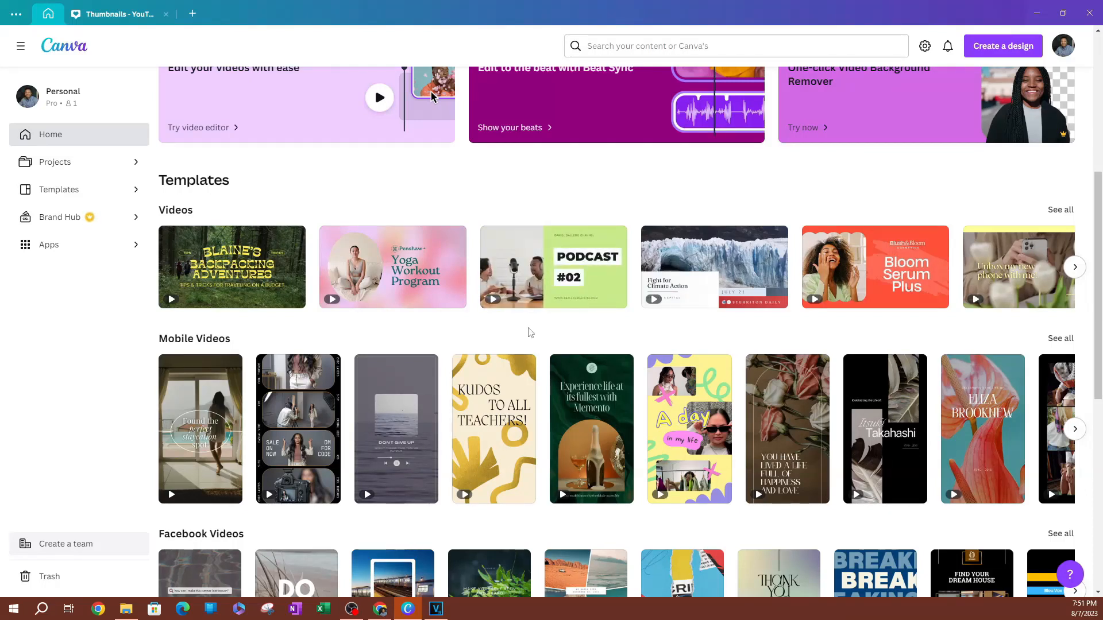
scroll(528, 330, down, 1)
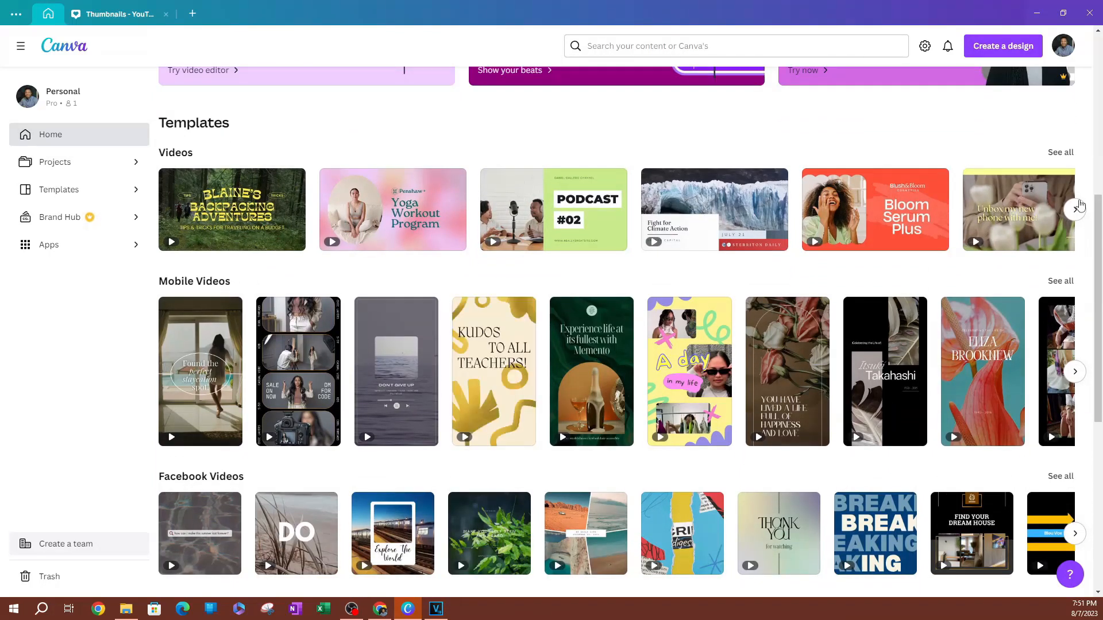
click(1073, 211)
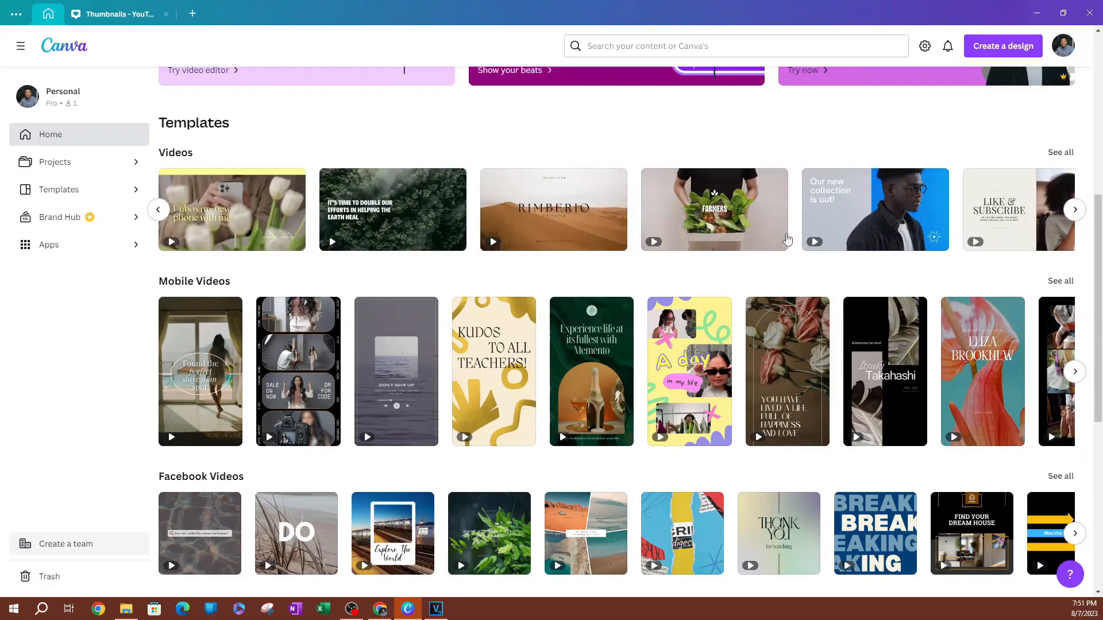
scroll(788, 239, down, 2)
scroll(258, 358, down, 2)
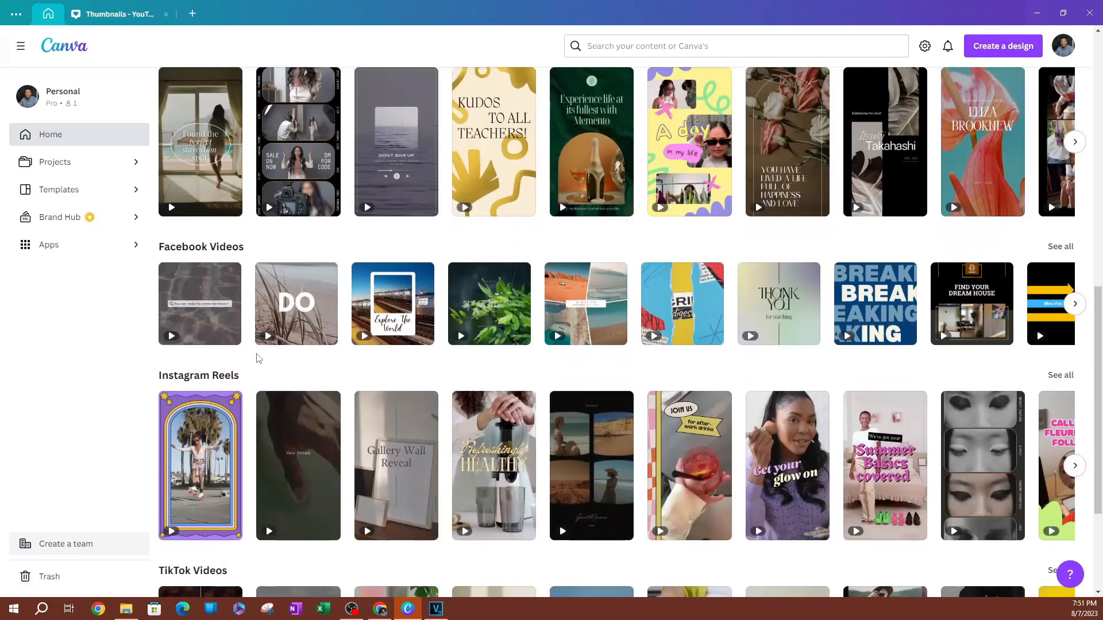
scroll(257, 358, down, 3)
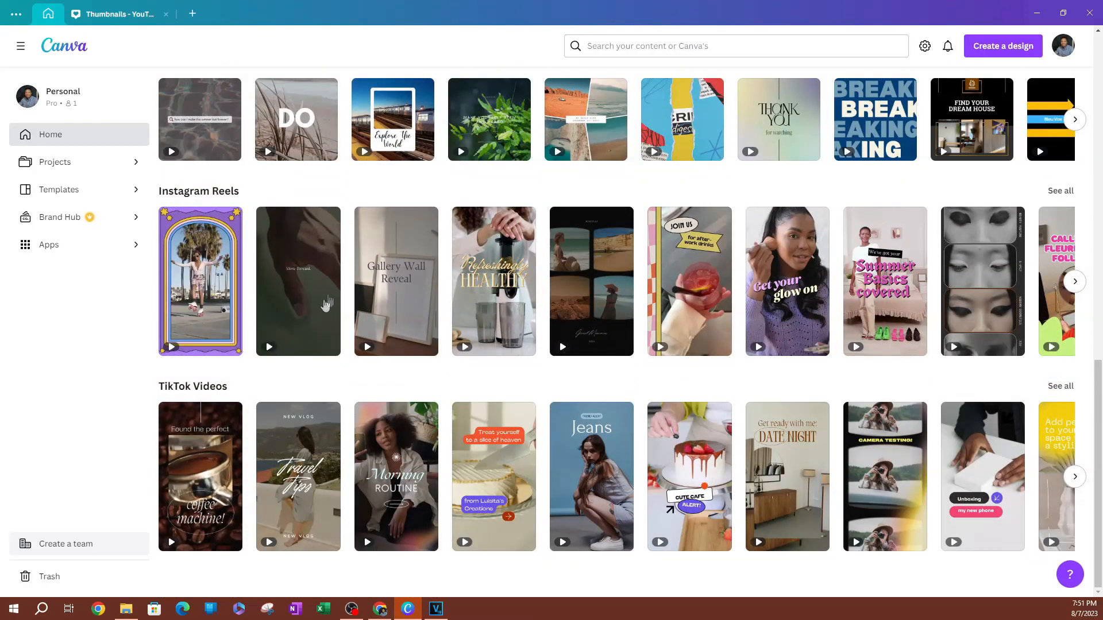
Go back to the easy-to-assemble video formats and create a blank Mobile Video design
scroll(312, 322, up, 10)
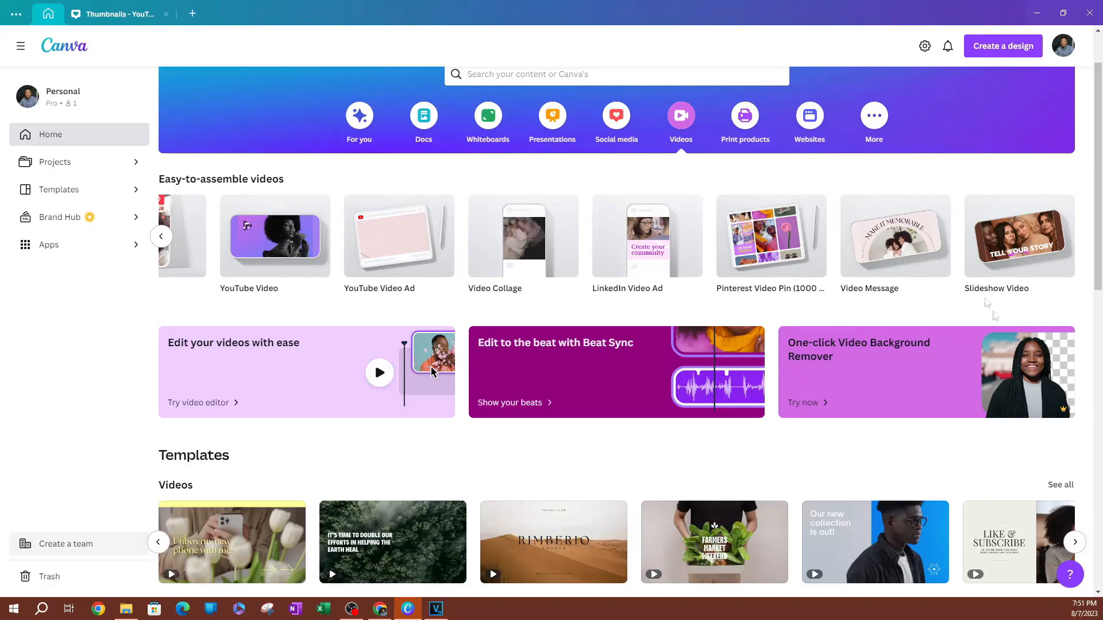
click(161, 236)
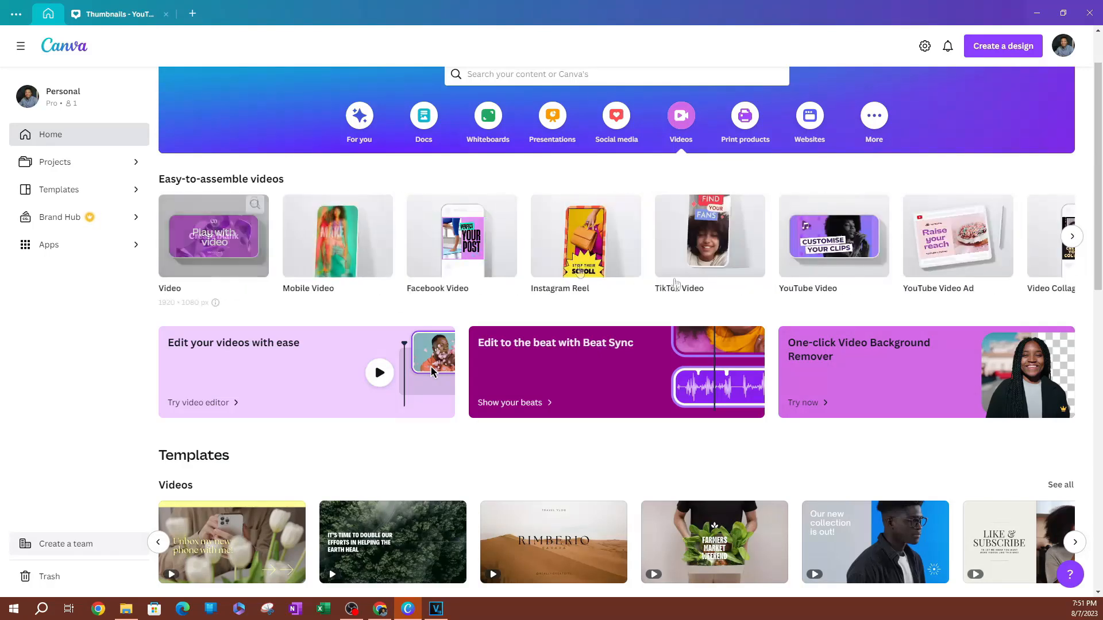
click(431, 366)
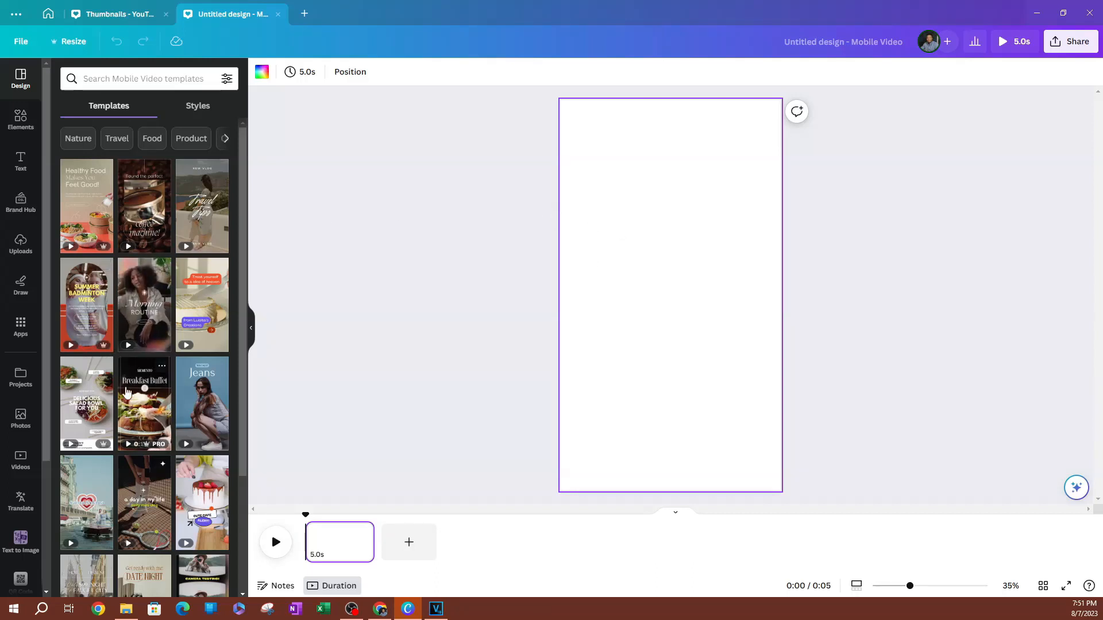
Apply the first page of the Neutral Dark Dreamy Moody life quote TikTok template and extend its clip to 7.5 seconds
scroll(127, 396, down, 4)
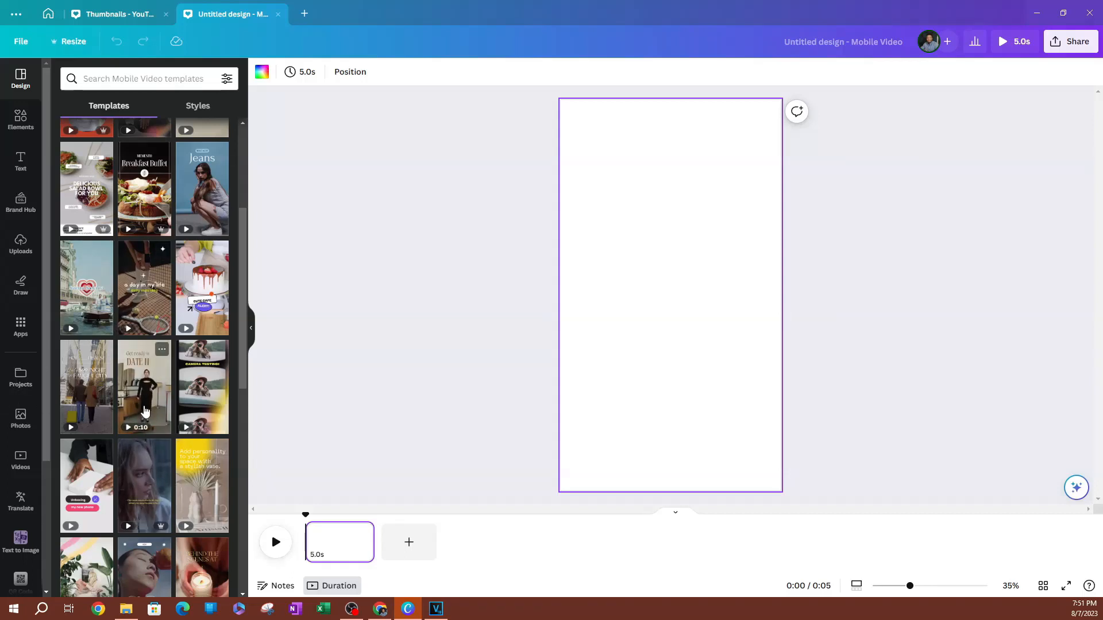
click(148, 487)
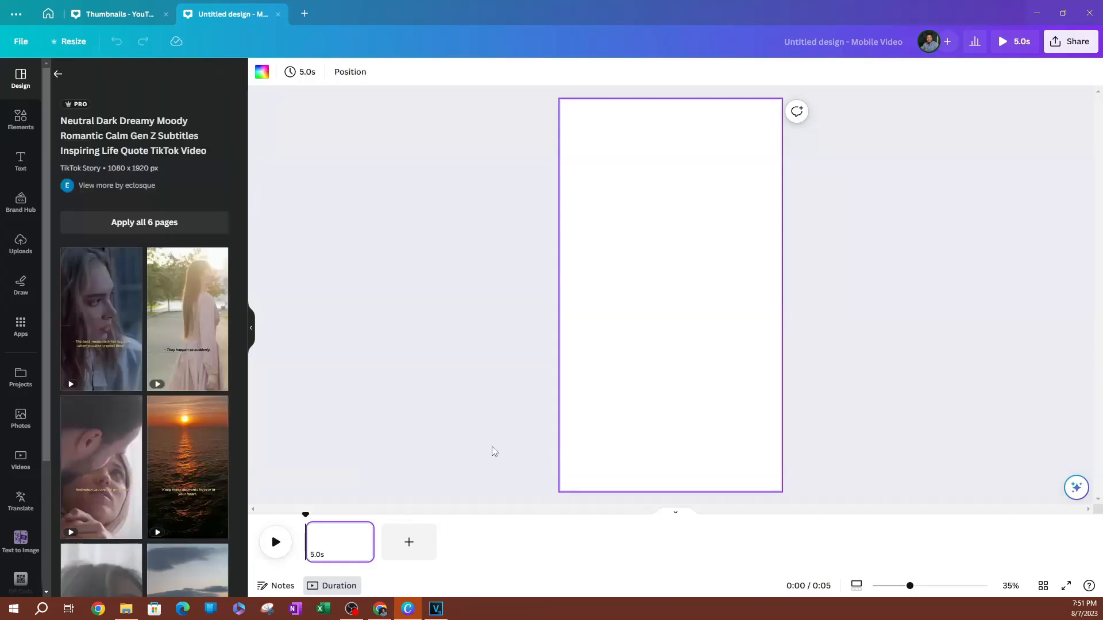
click(96, 322)
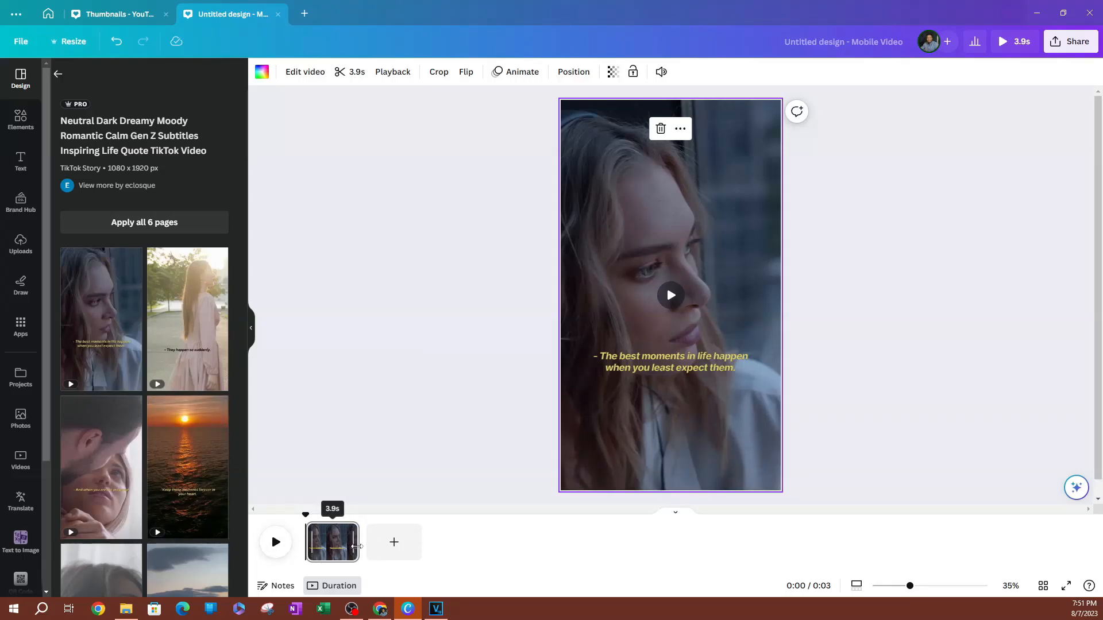
drag(356, 546, 408, 554)
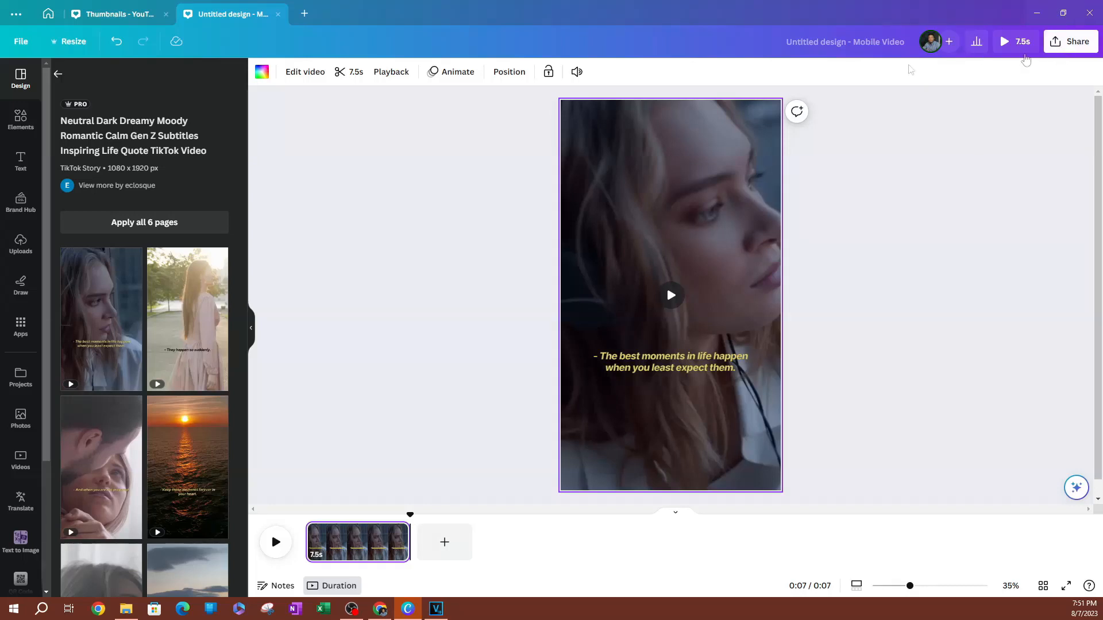
Examine the social platforms for publishing the design and the file types offered for download, keeping MP4 Video
click(1051, 51)
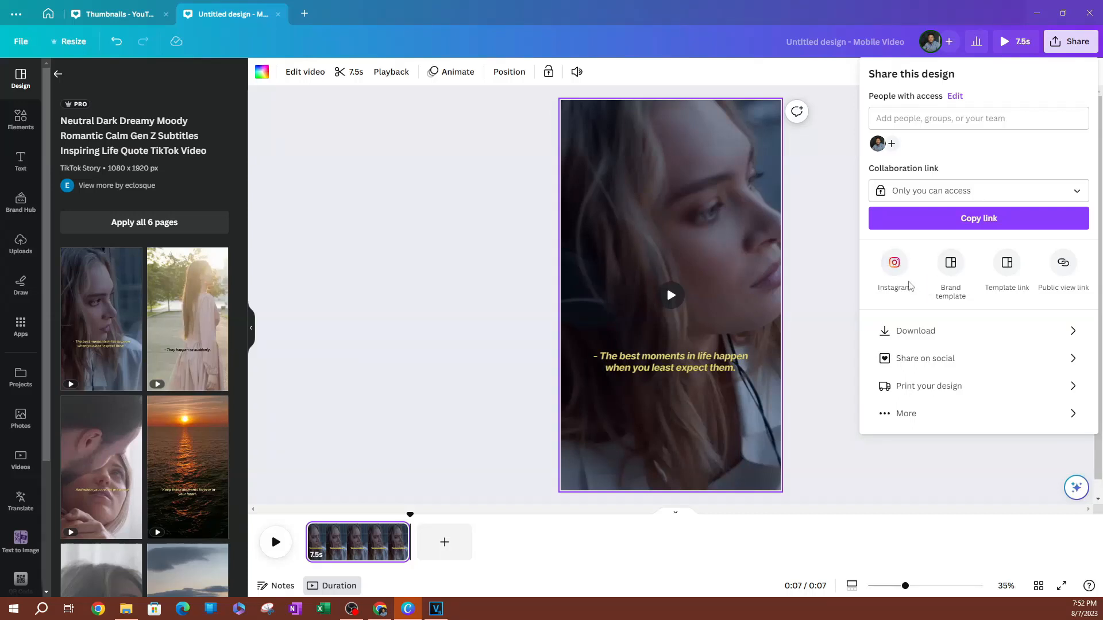
click(997, 359)
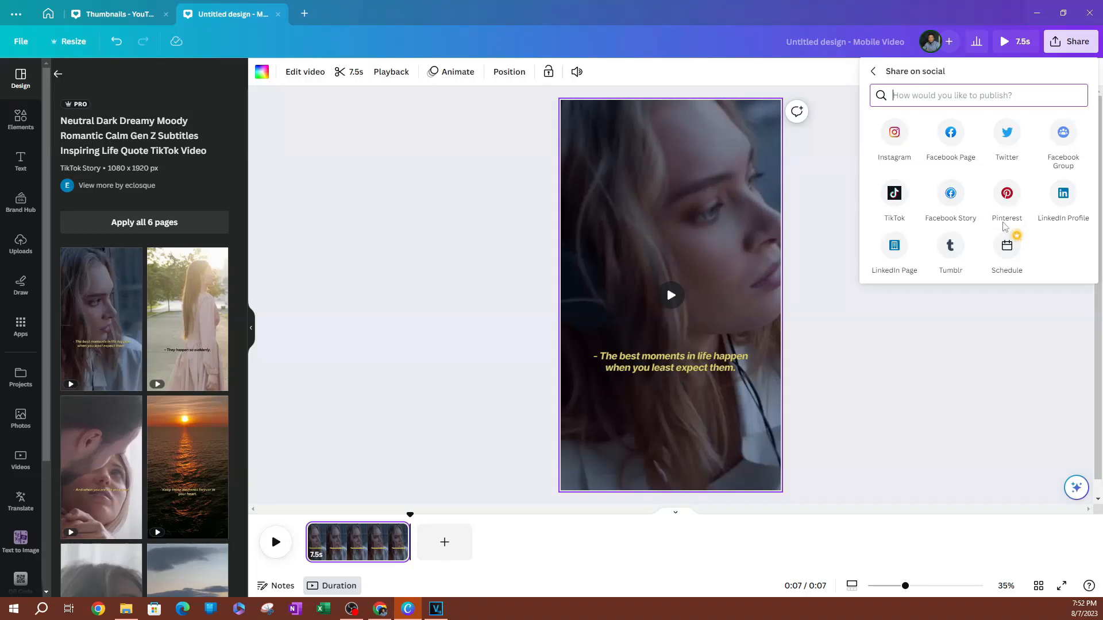
click(873, 72)
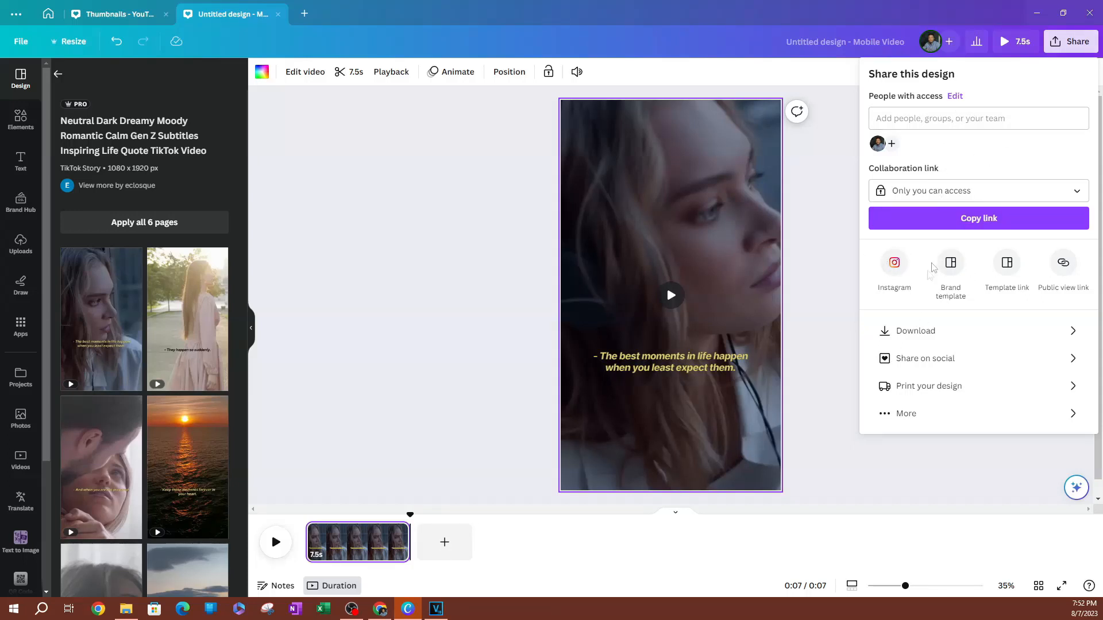
click(919, 331)
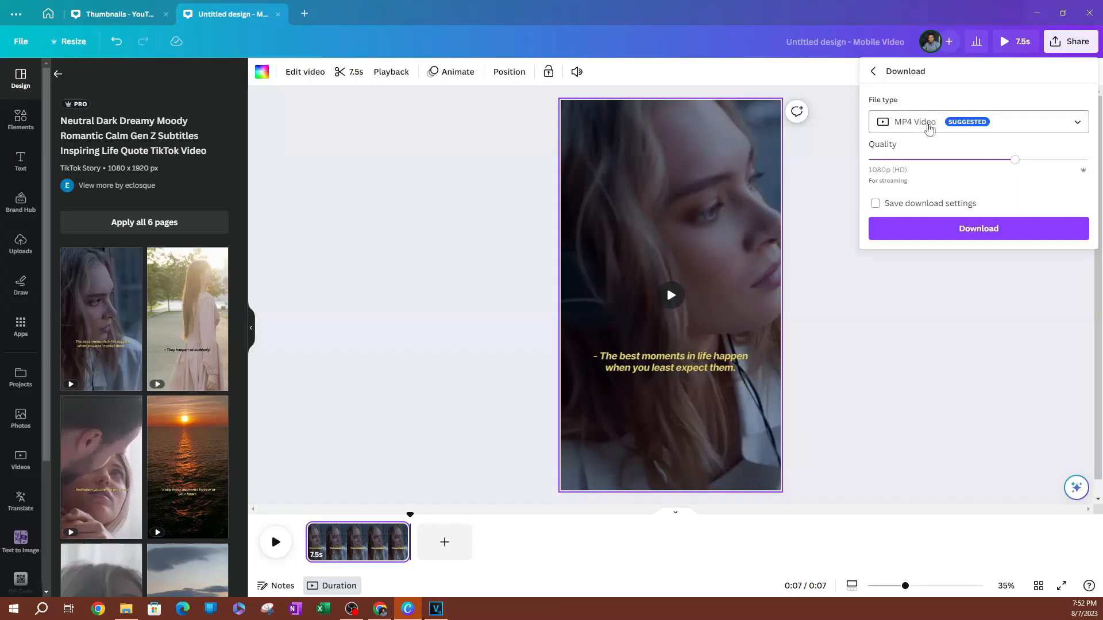
click(931, 127)
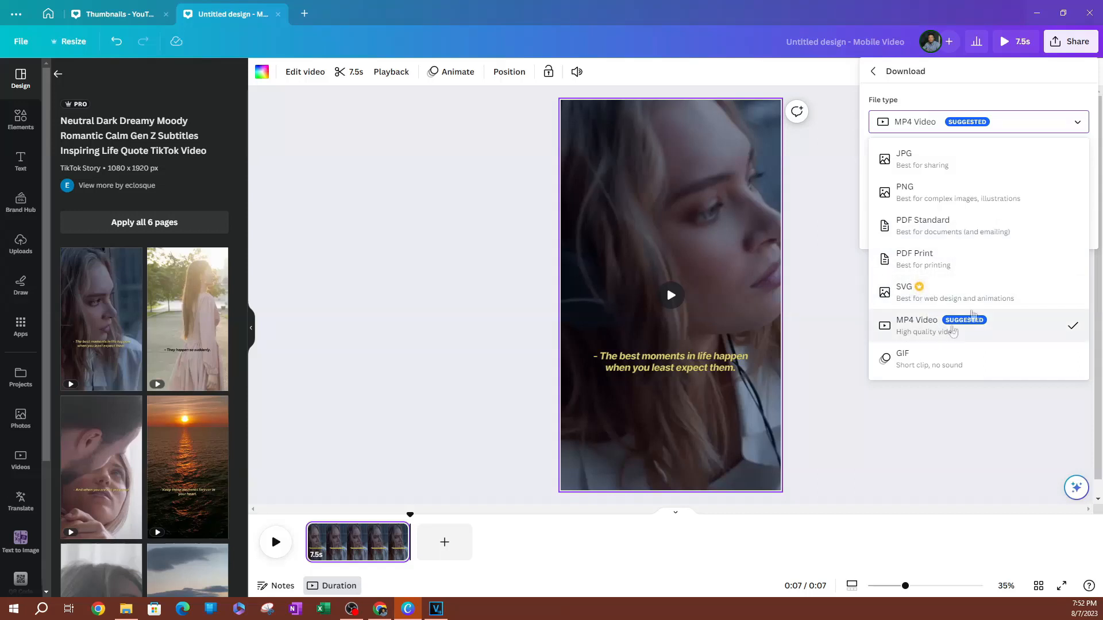
click(939, 121)
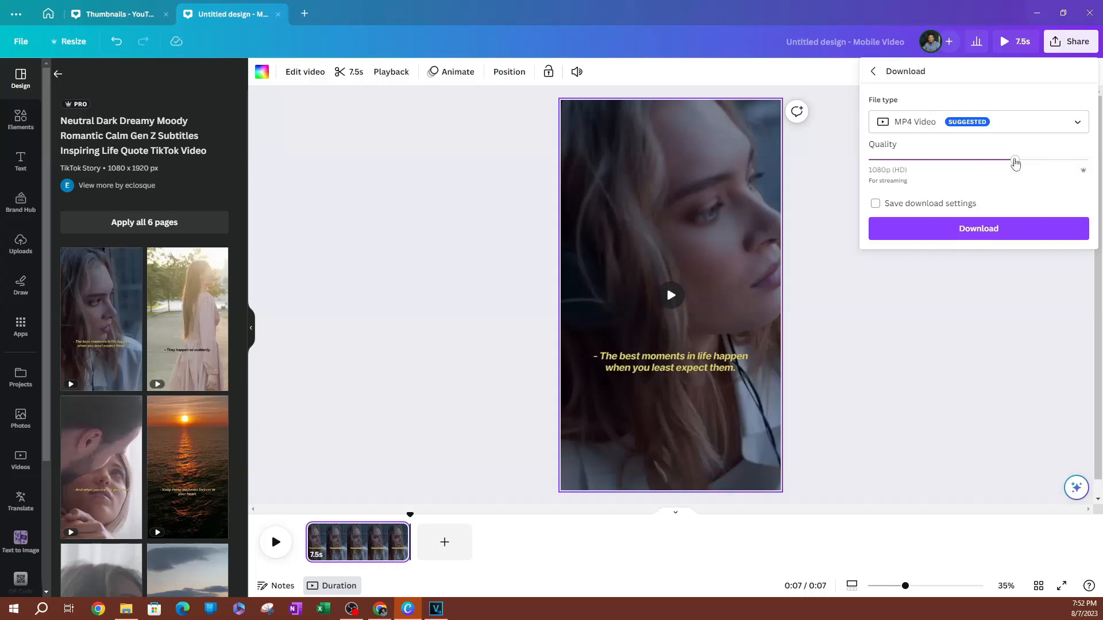
Try the 4K (UHD) download quality, set it back to 1080p (HD), and leave the download settings
drag(1026, 164, 1078, 161)
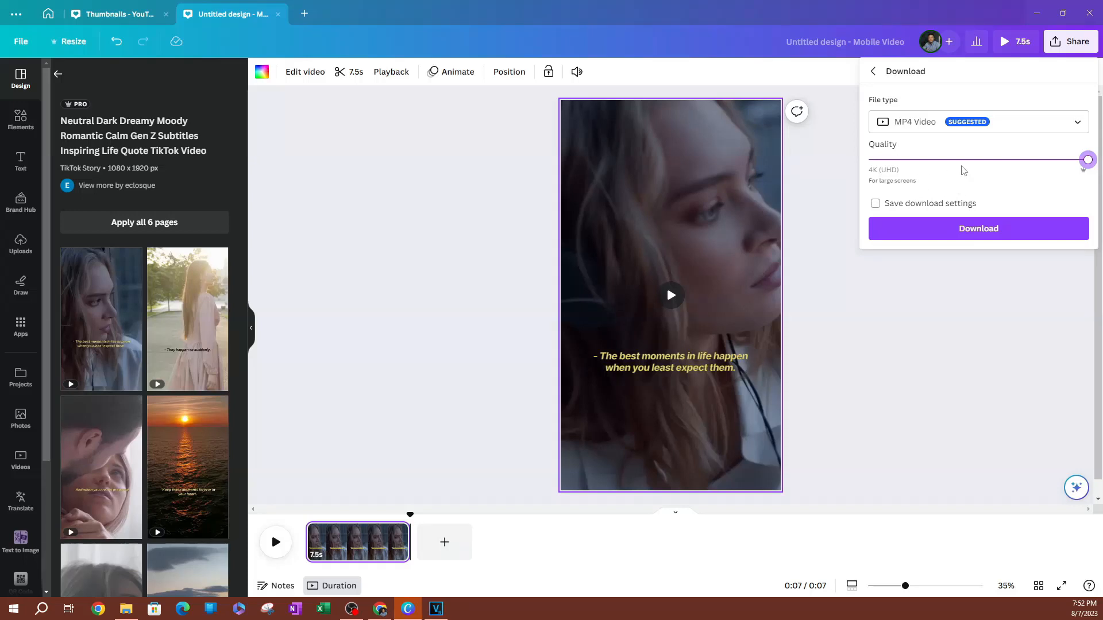
drag(1060, 164, 1034, 164)
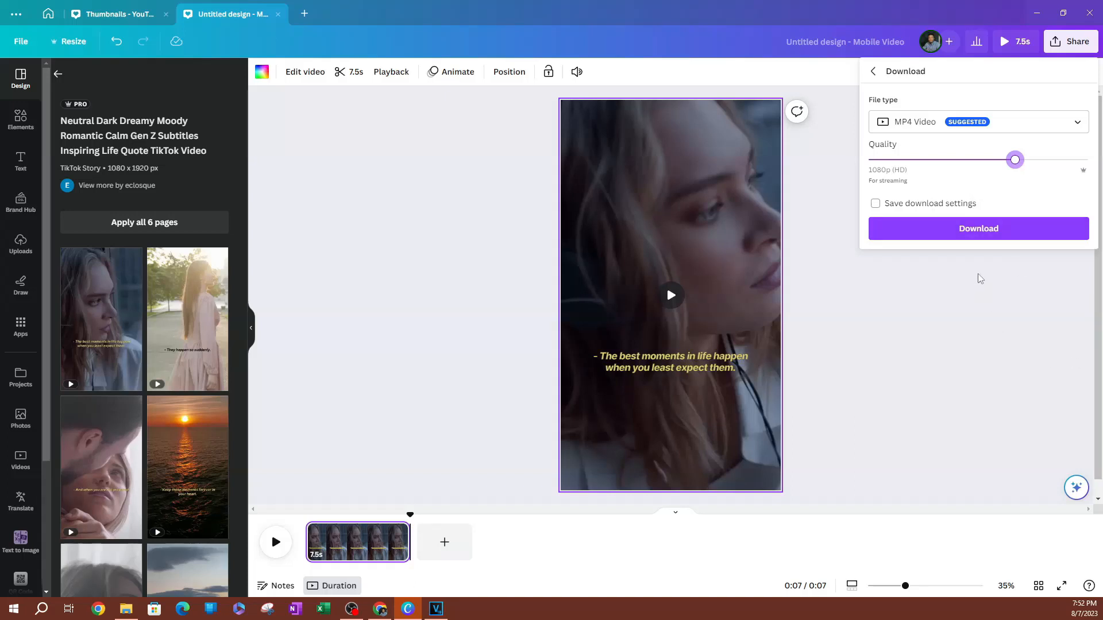
click(948, 319)
click(670, 153)
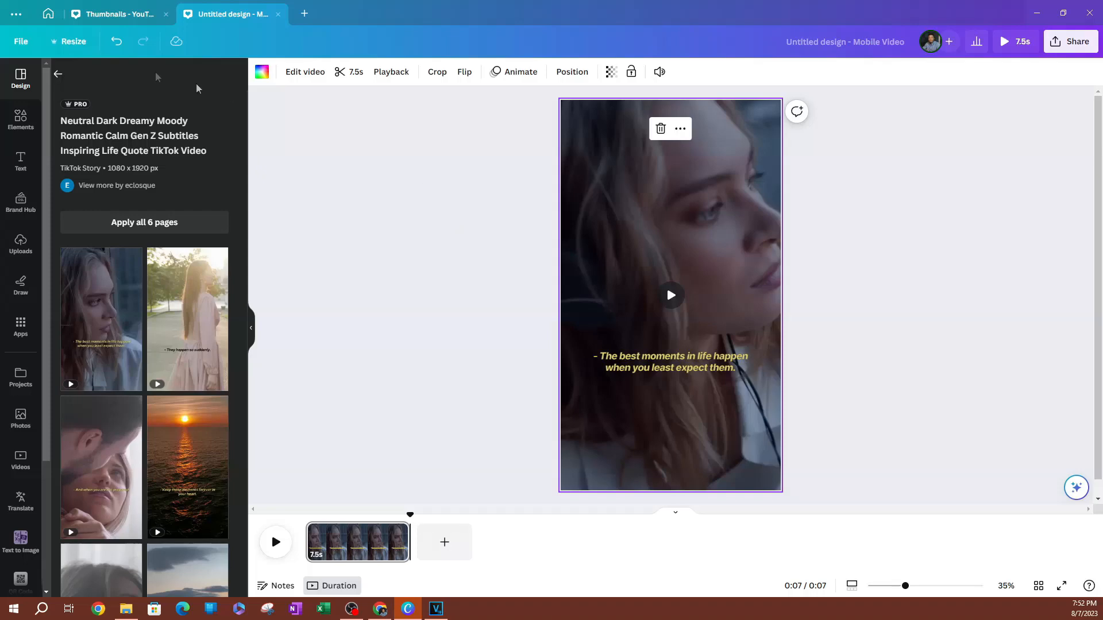
Return to the home page and browse the remaining video formats and the video templates
click(48, 13)
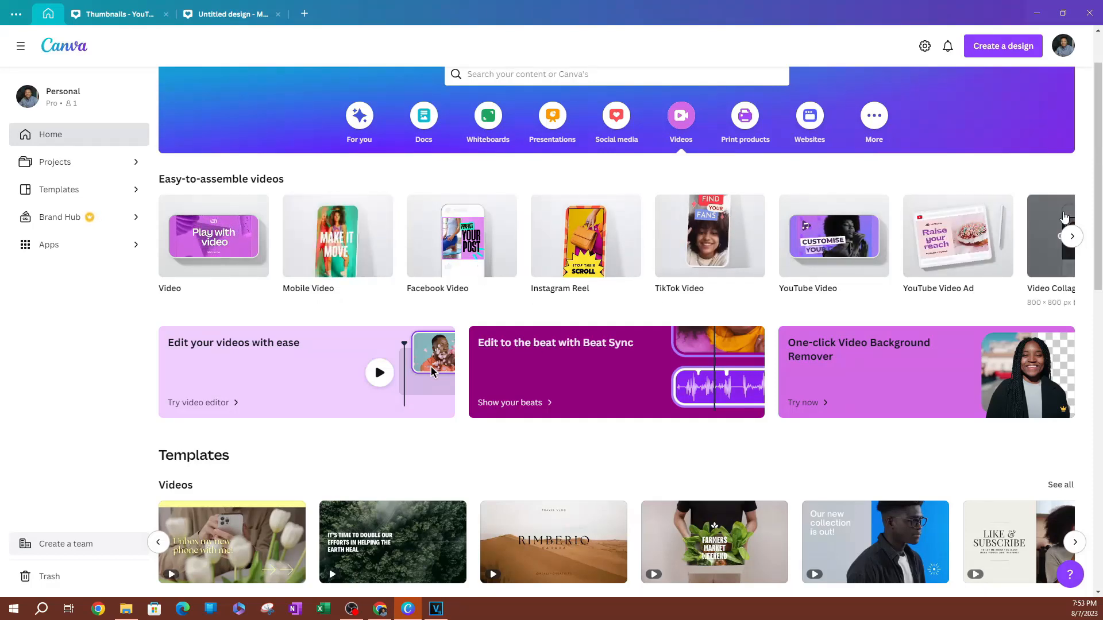
click(1072, 236)
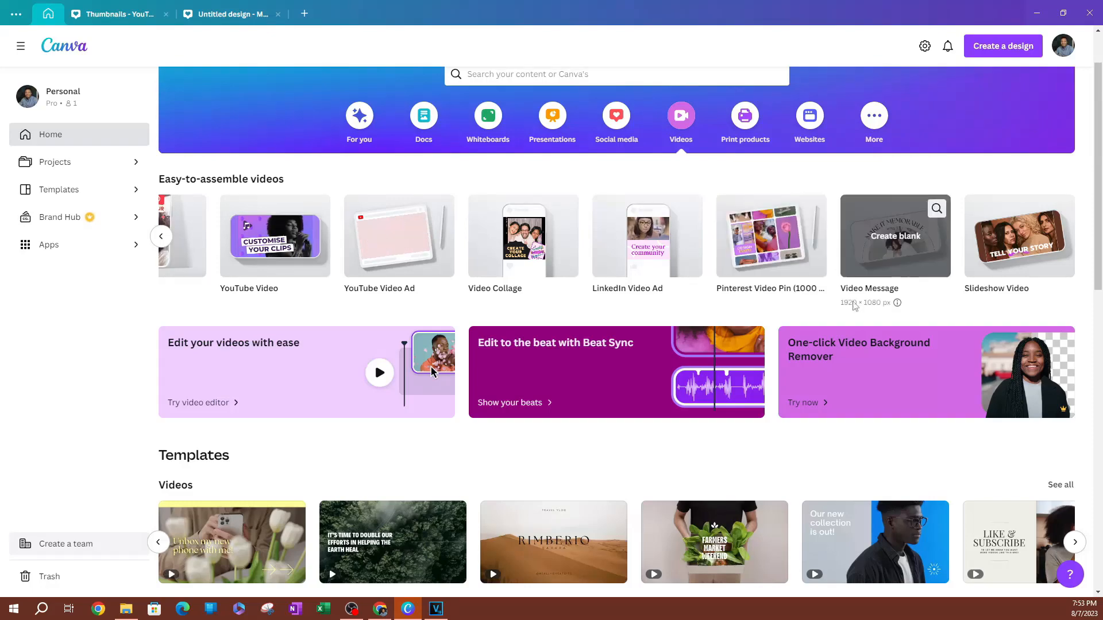
scroll(854, 306, down, 5)
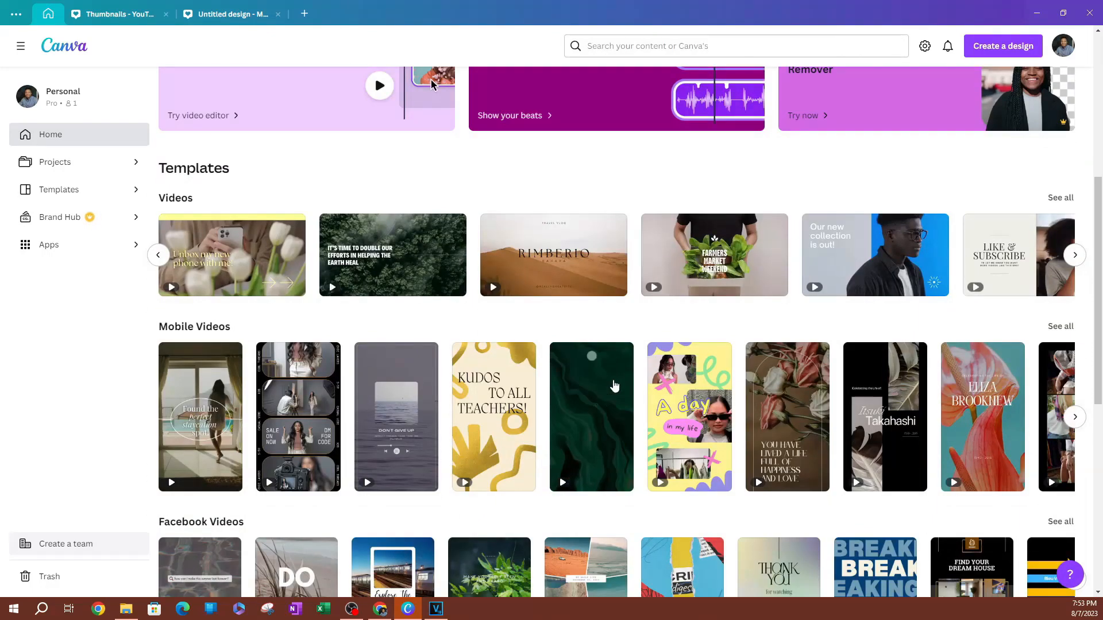
Open the Facebook video template with the word DO over beach grass and add the uploaded 25.8-second video to its first page
scroll(613, 386, down, 3)
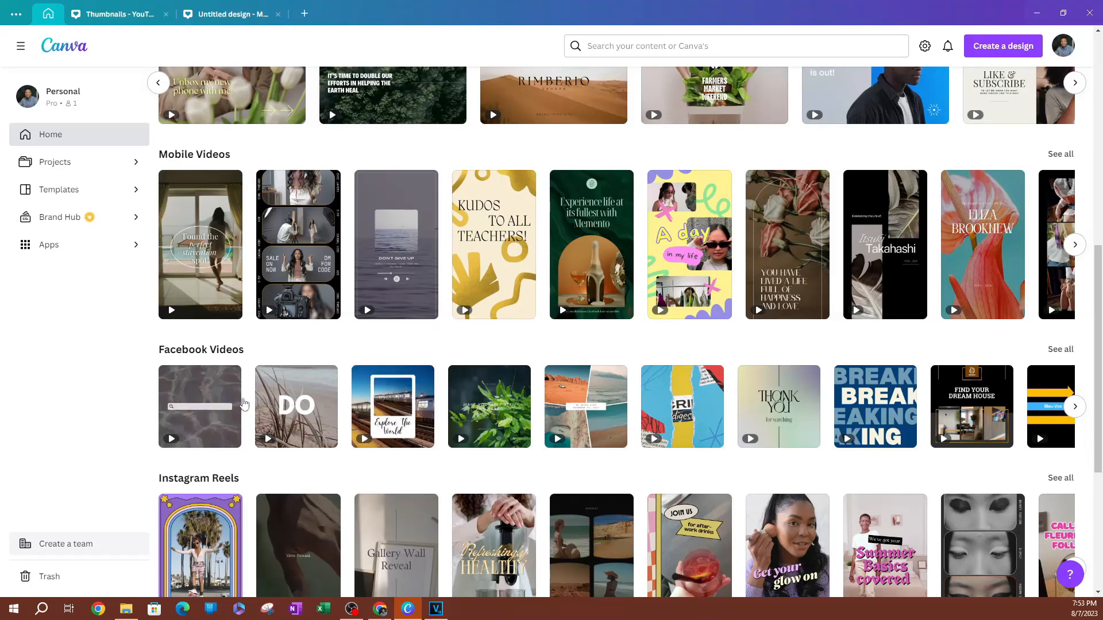
click(321, 422)
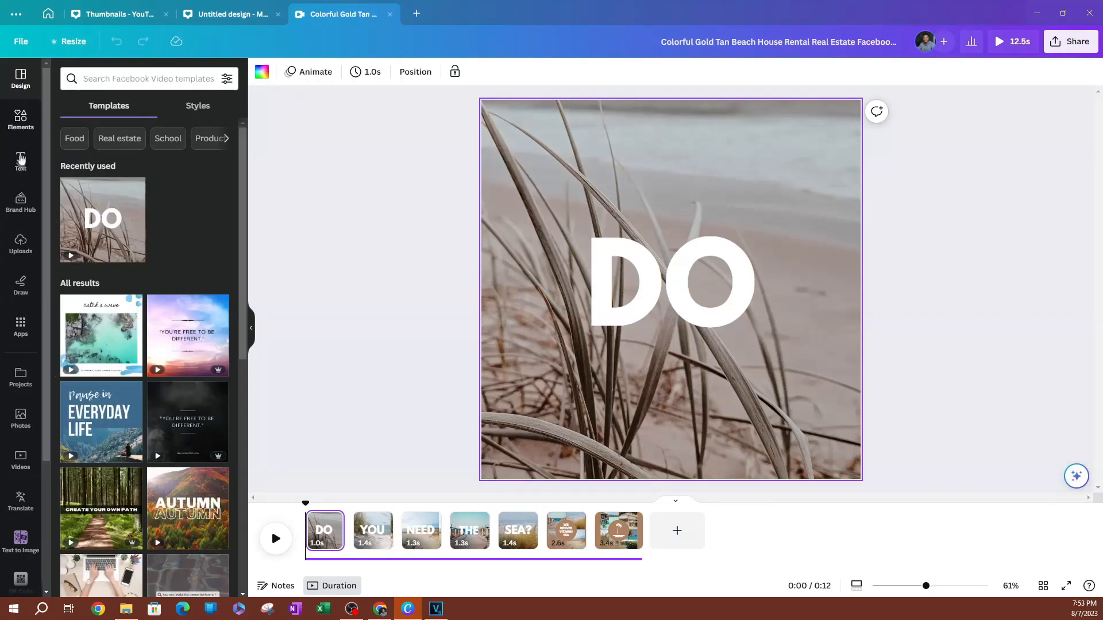
click(28, 249)
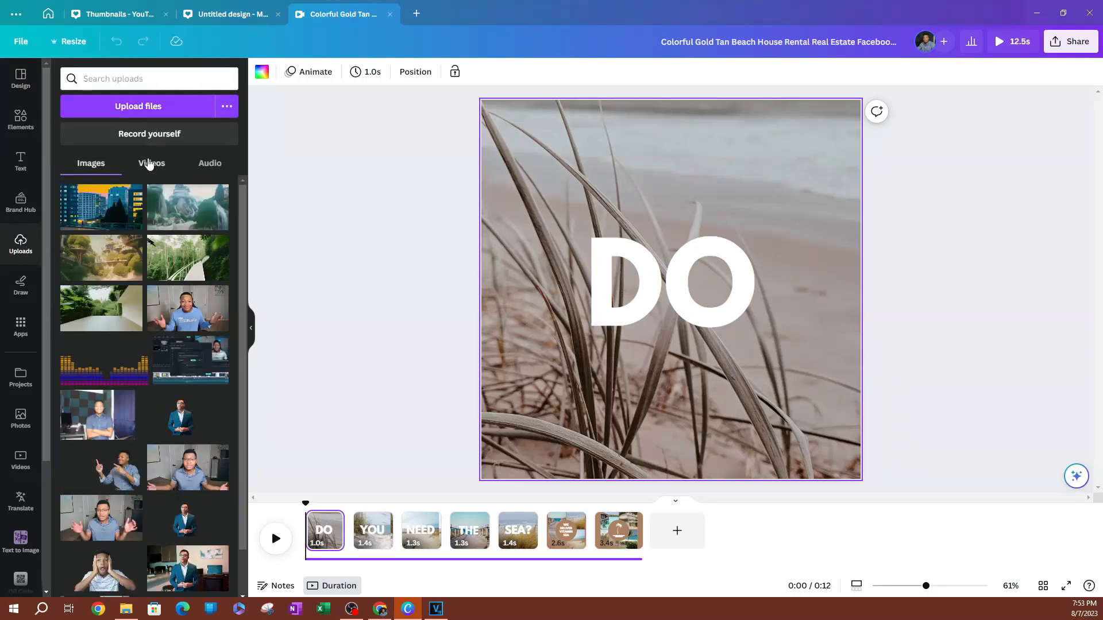
click(150, 164)
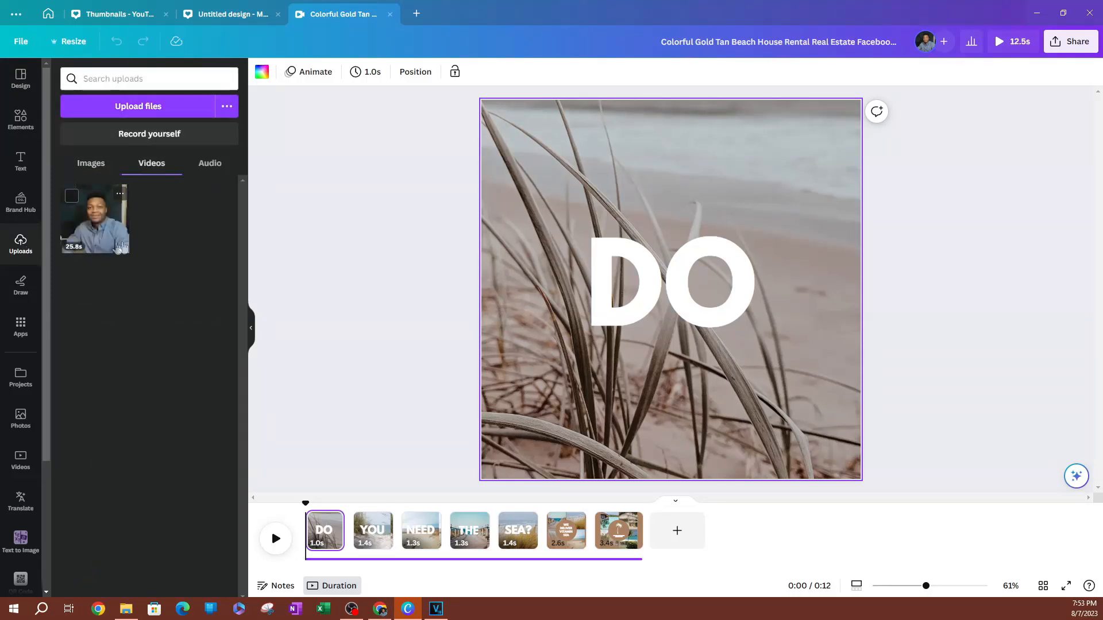
click(103, 246)
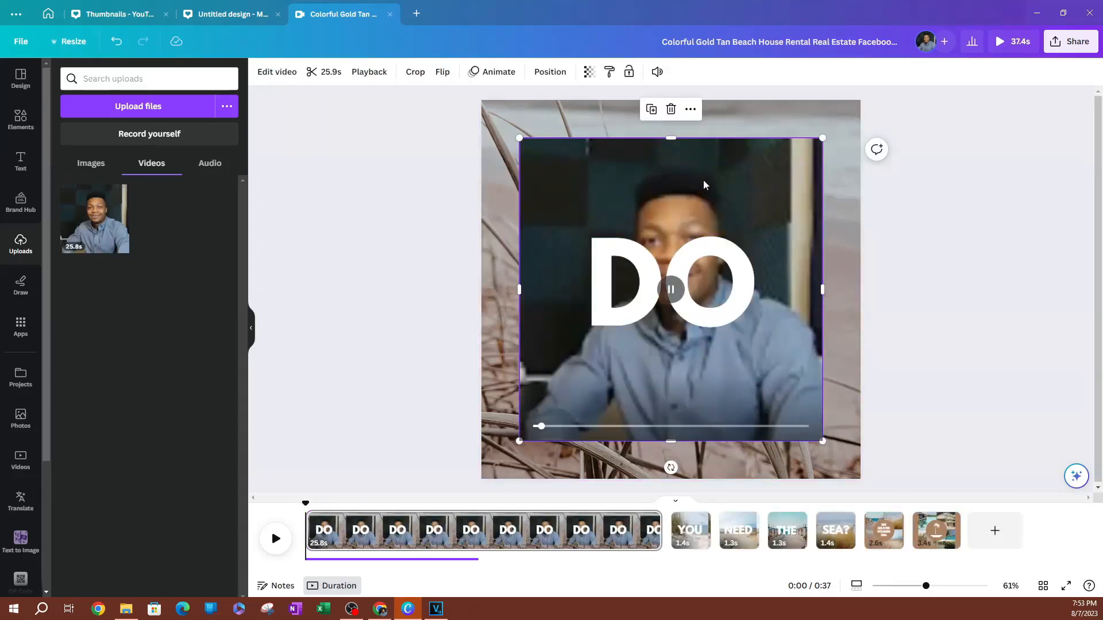
Look through the uploaded images and the Facebook video templates available for the design
click(660, 331)
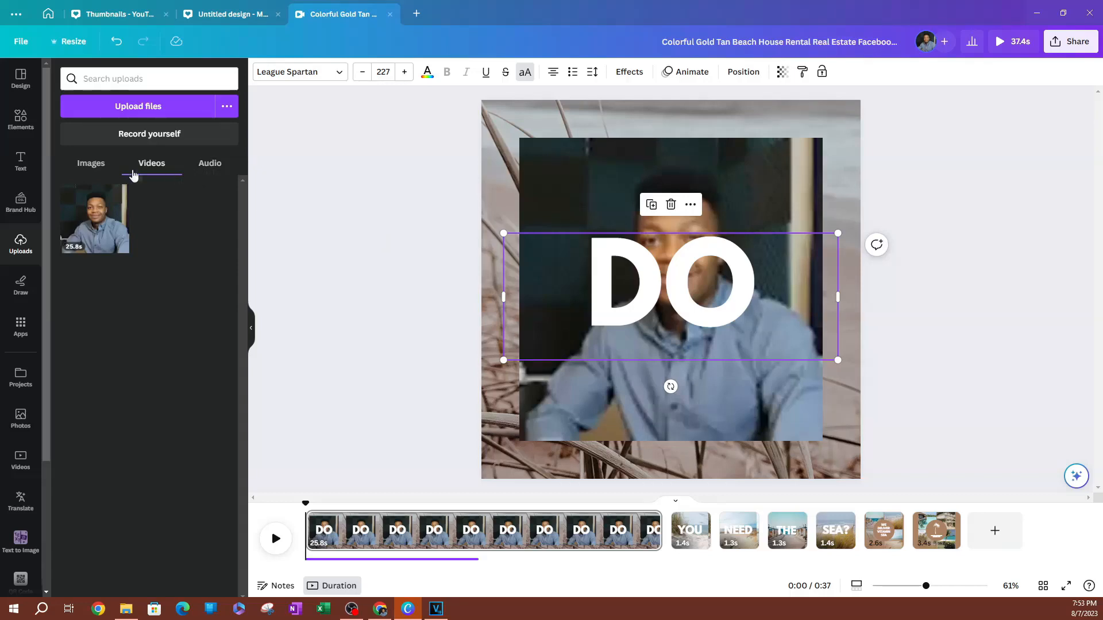
click(91, 163)
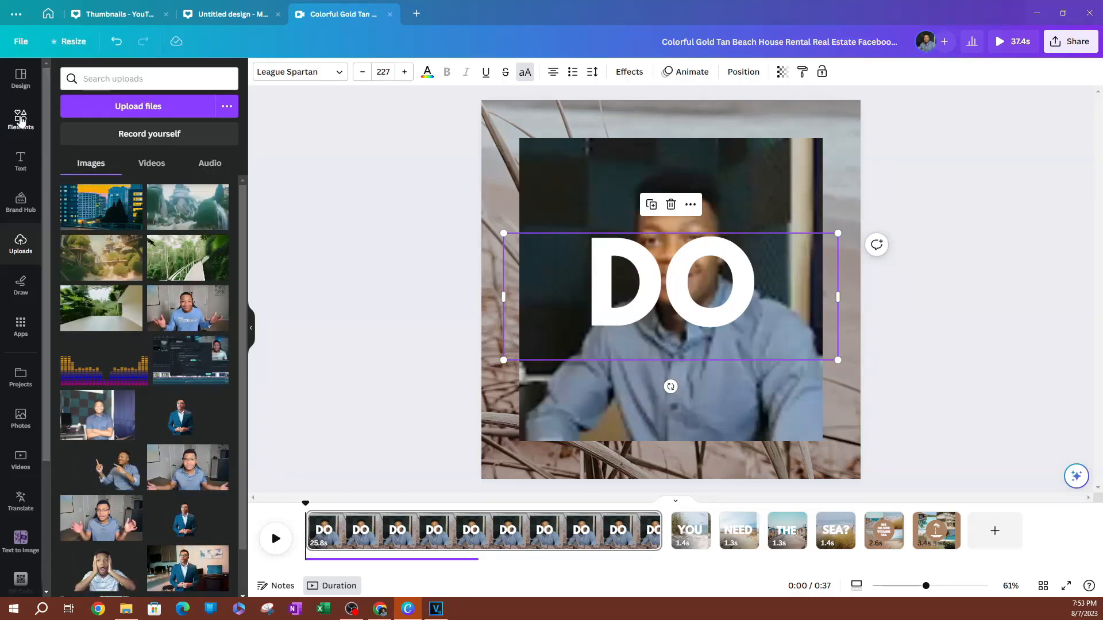
click(20, 78)
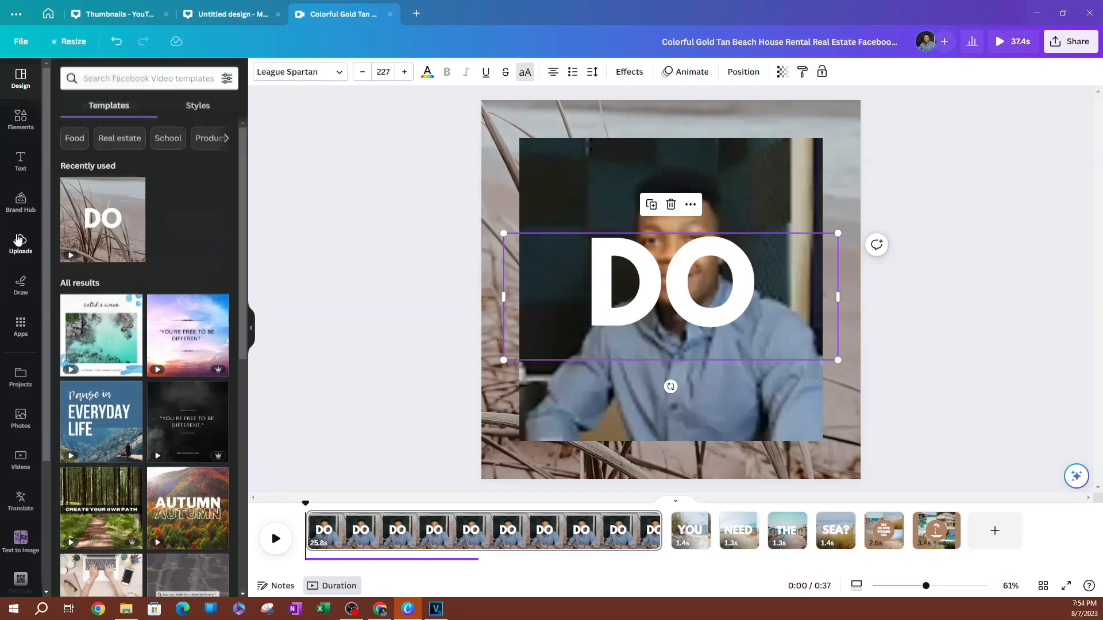
click(19, 240)
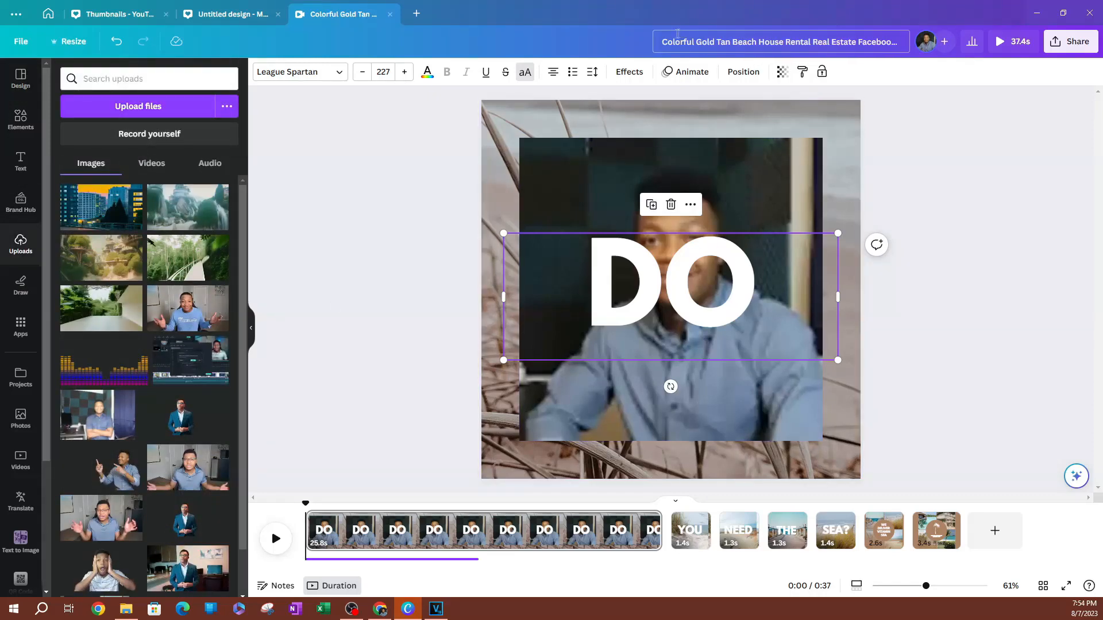
Enlarge the added video on the first page until it fills the whole page
click(616, 186)
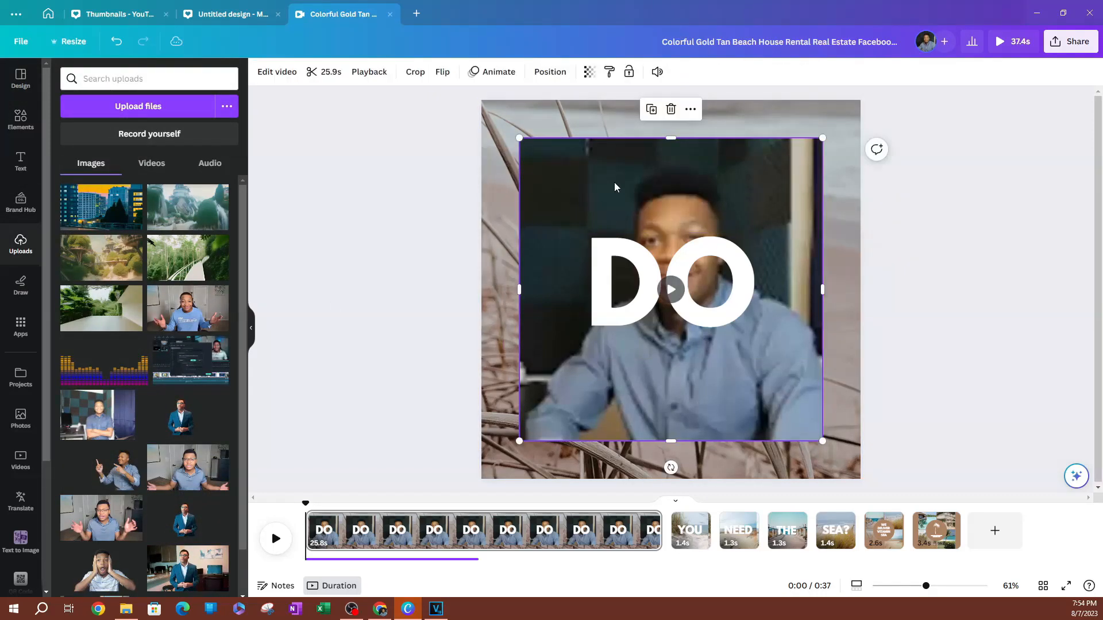
drag(519, 138, 465, 118)
drag(827, 446, 861, 477)
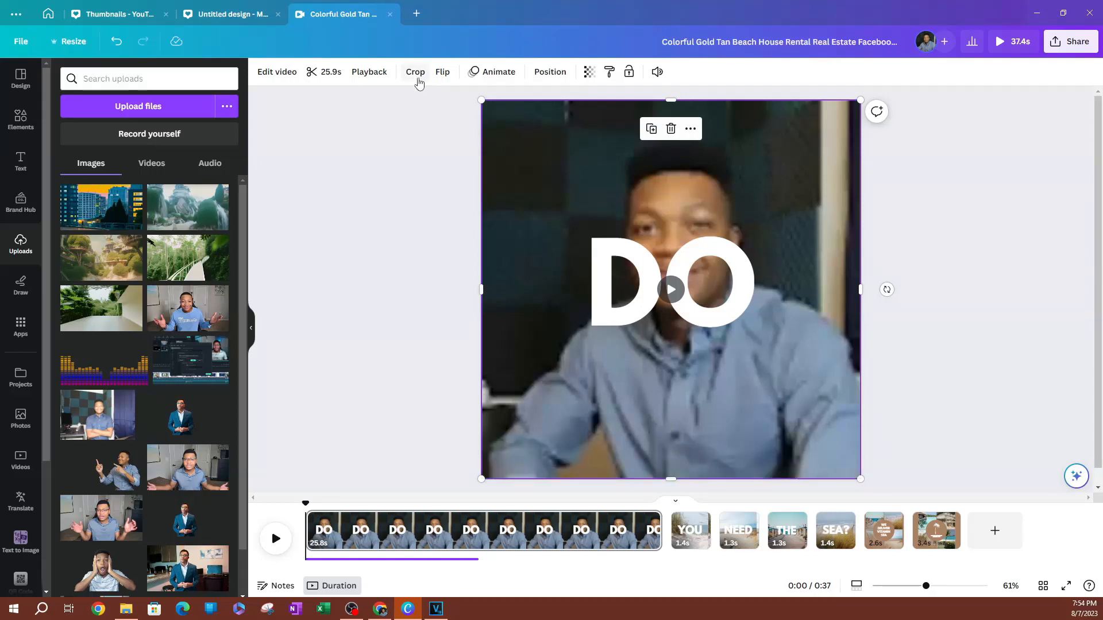
Crop the video with a 1:1 aspect ratio to a smaller square at its lower-right corner
click(415, 72)
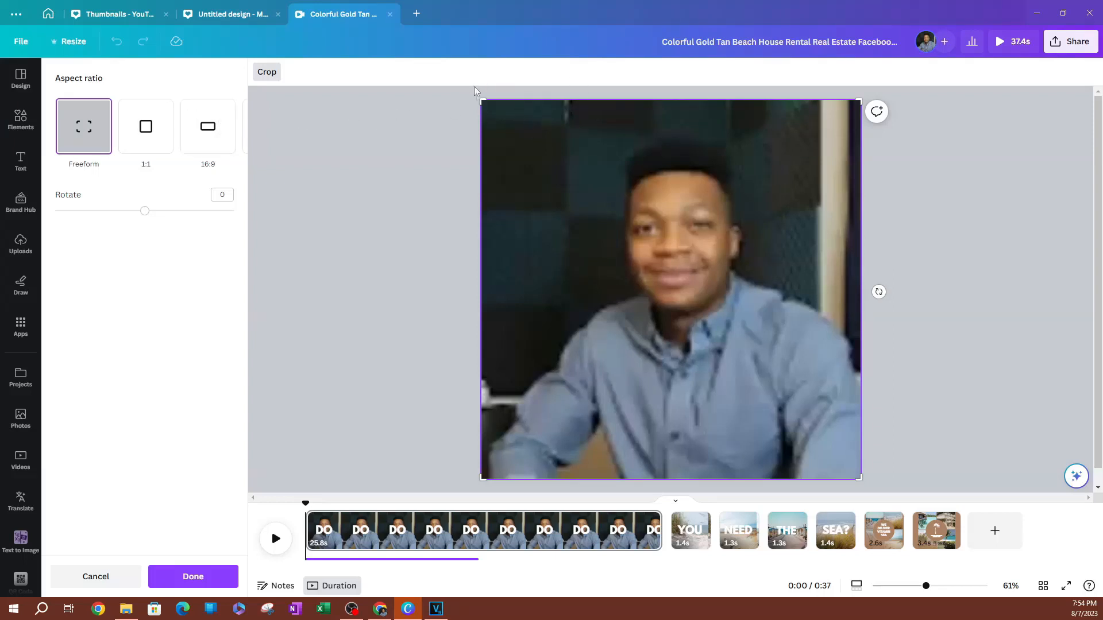
drag(478, 103, 481, 115)
drag(854, 114, 922, 90)
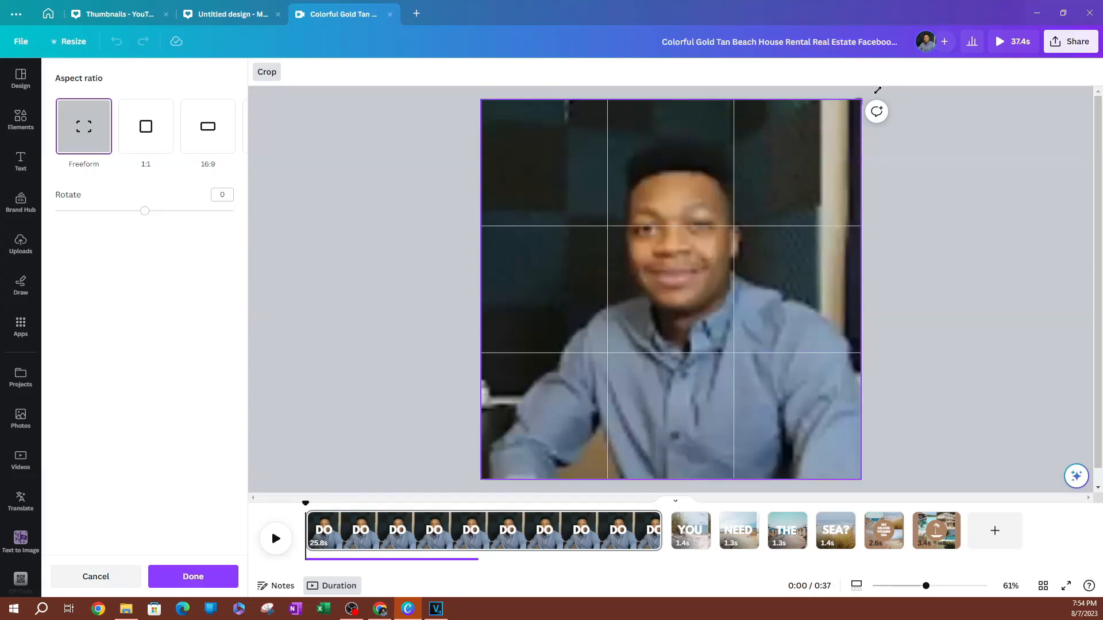
click(166, 141)
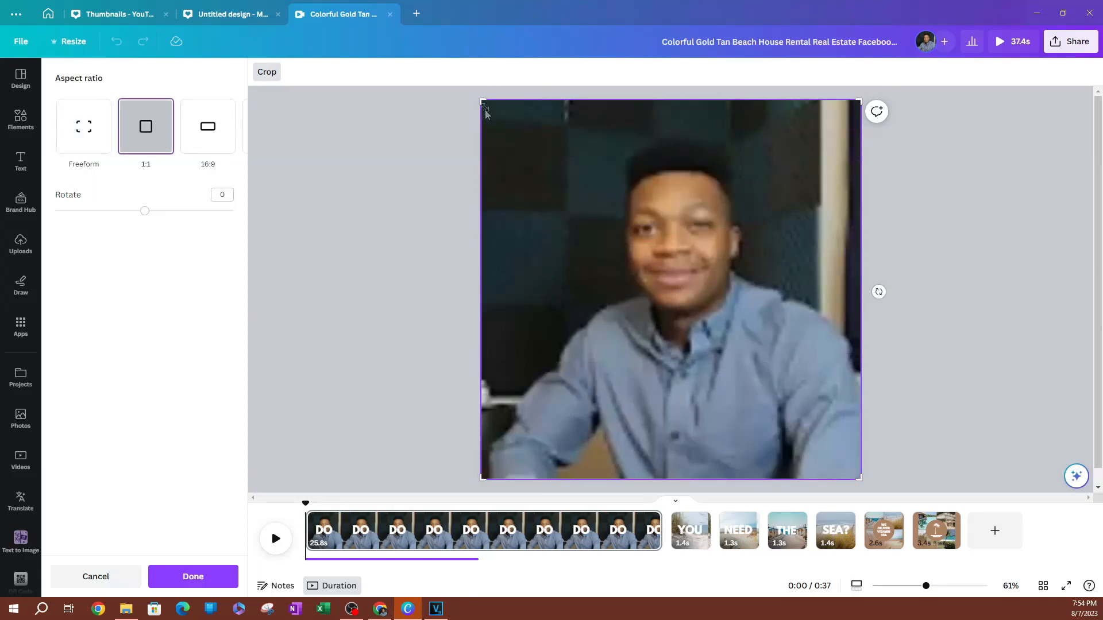
drag(482, 103, 571, 241)
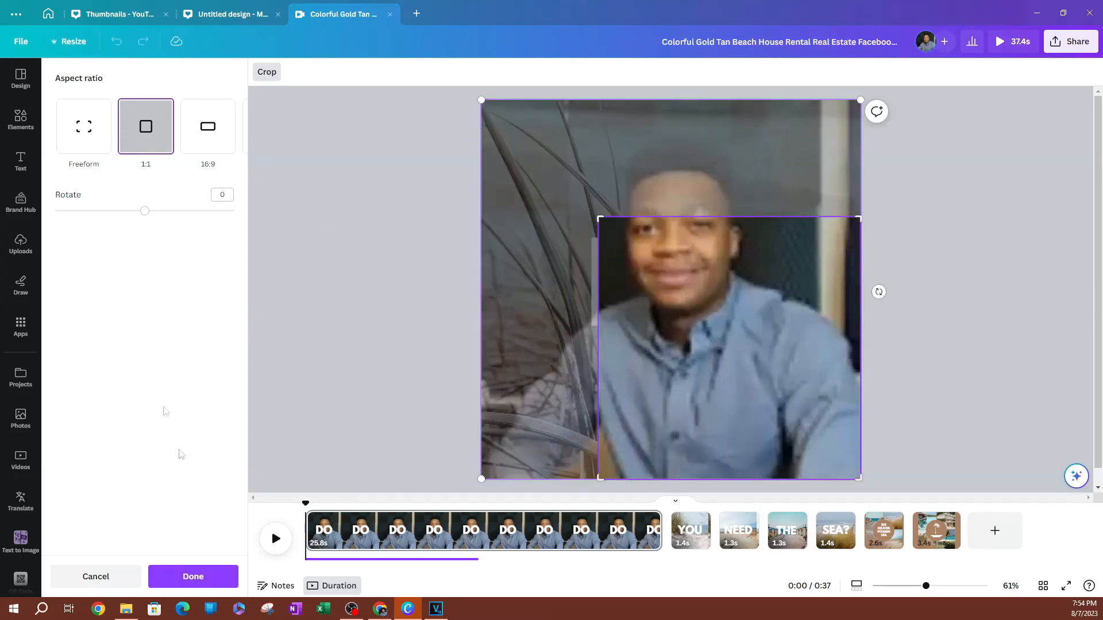
click(172, 581)
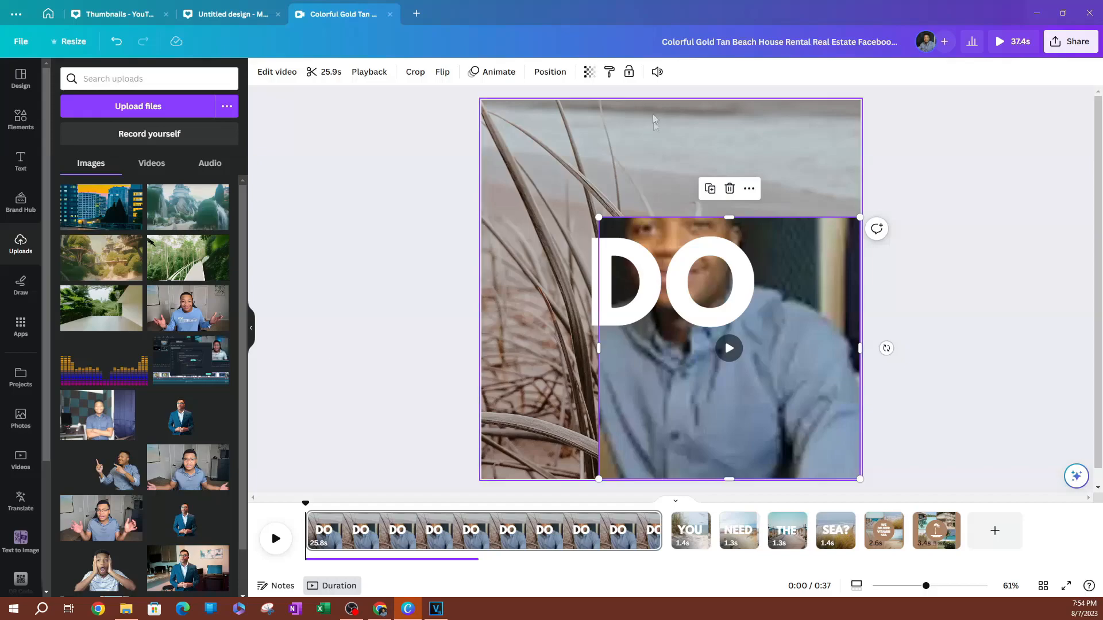
Return to the home page and browse the whiteboard formats and the whiteboard template categories
click(48, 14)
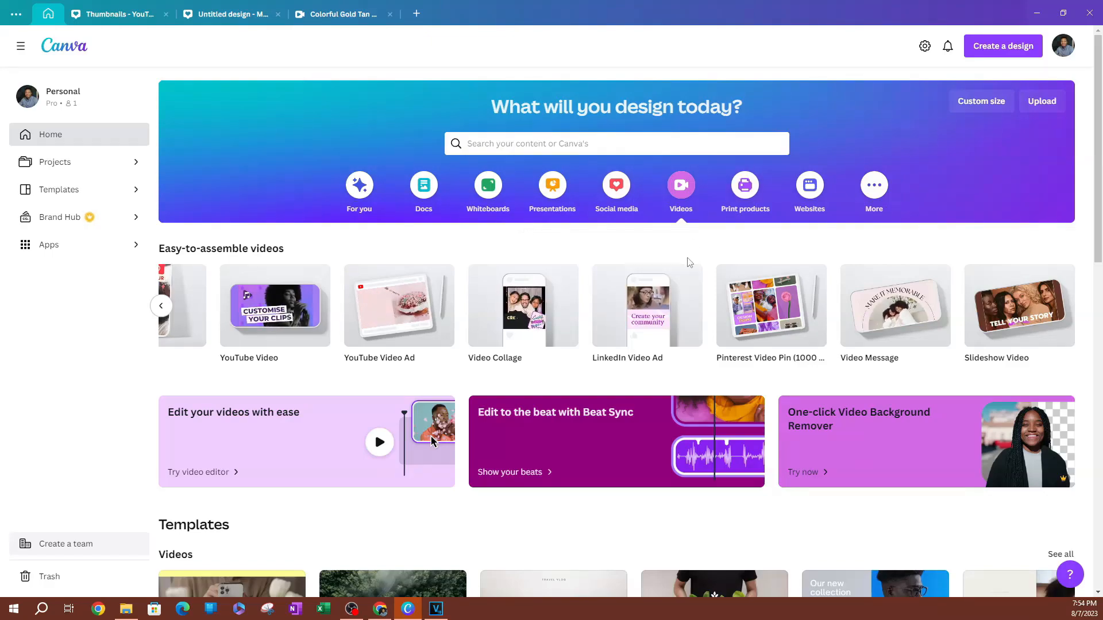
scroll(659, 297, down, 12)
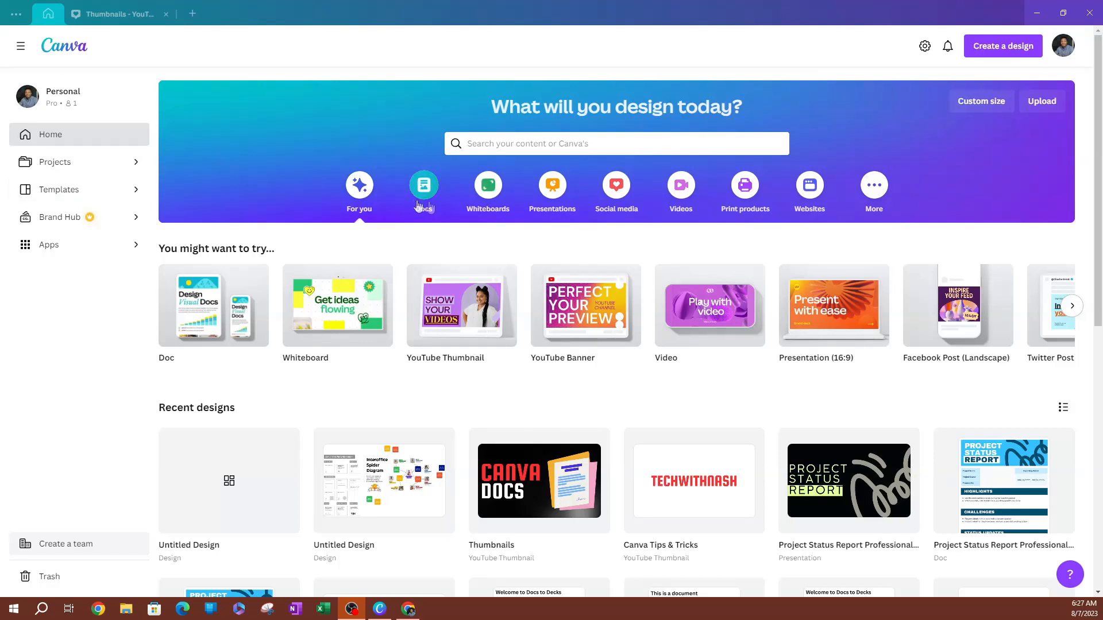
click(476, 189)
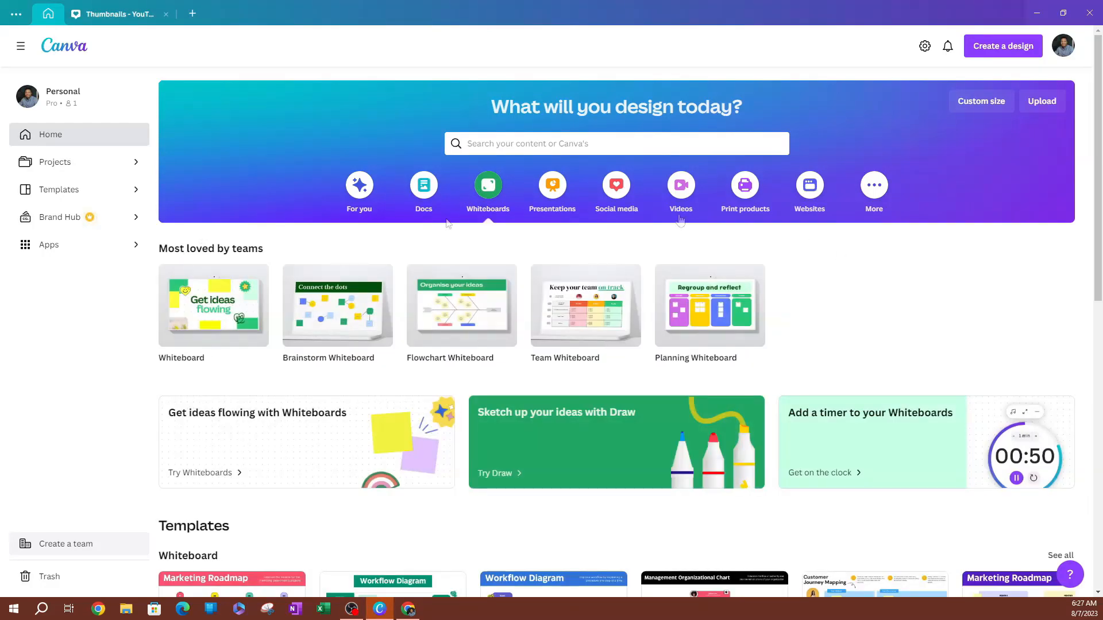
scroll(660, 322, down, 2)
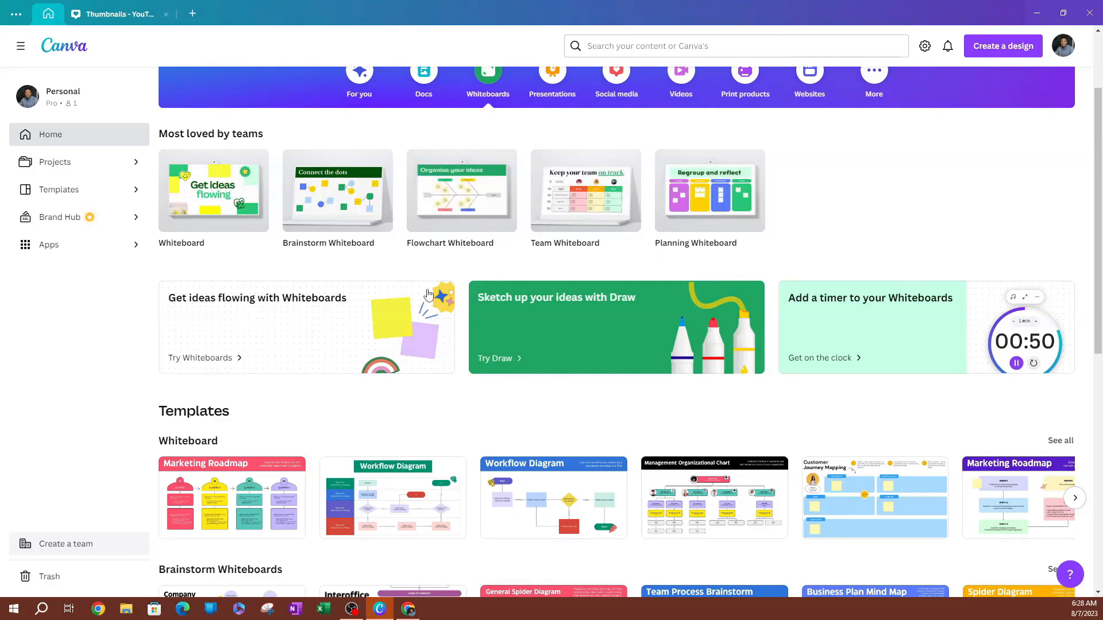
scroll(500, 269, down, 6)
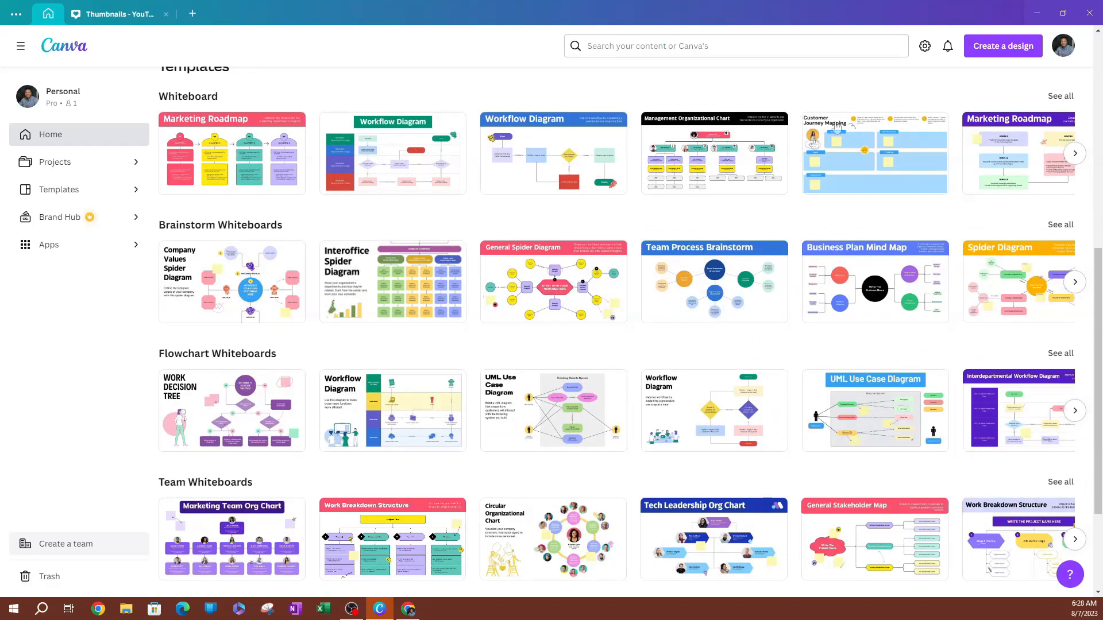
Examine the full collection of whiteboard templates and the Social Media and Business template categories
click(1054, 98)
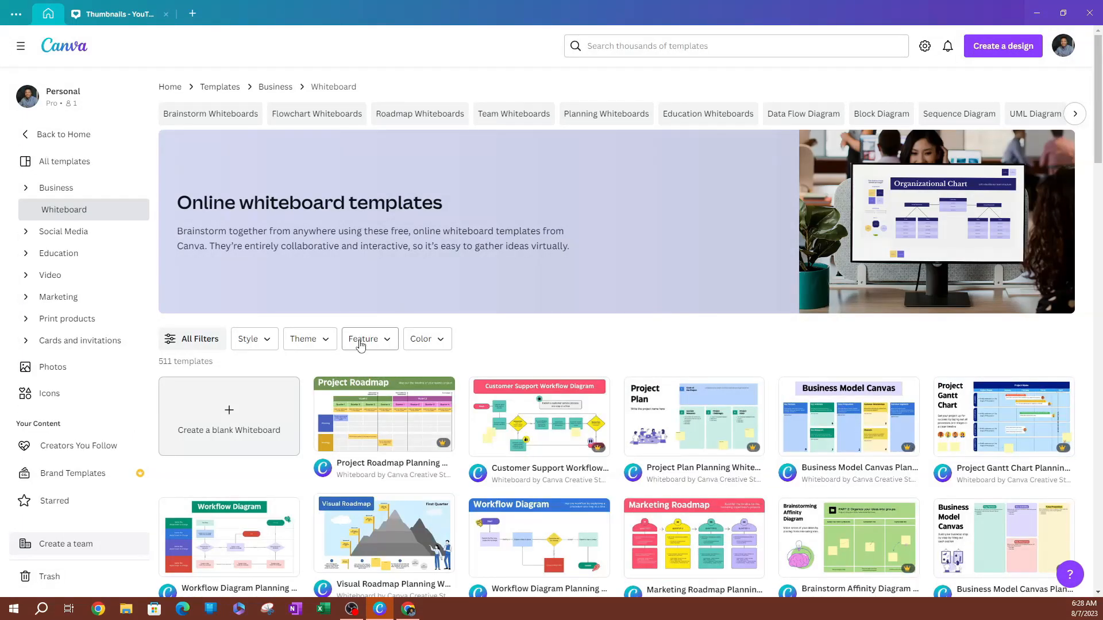
scroll(360, 345, down, 3)
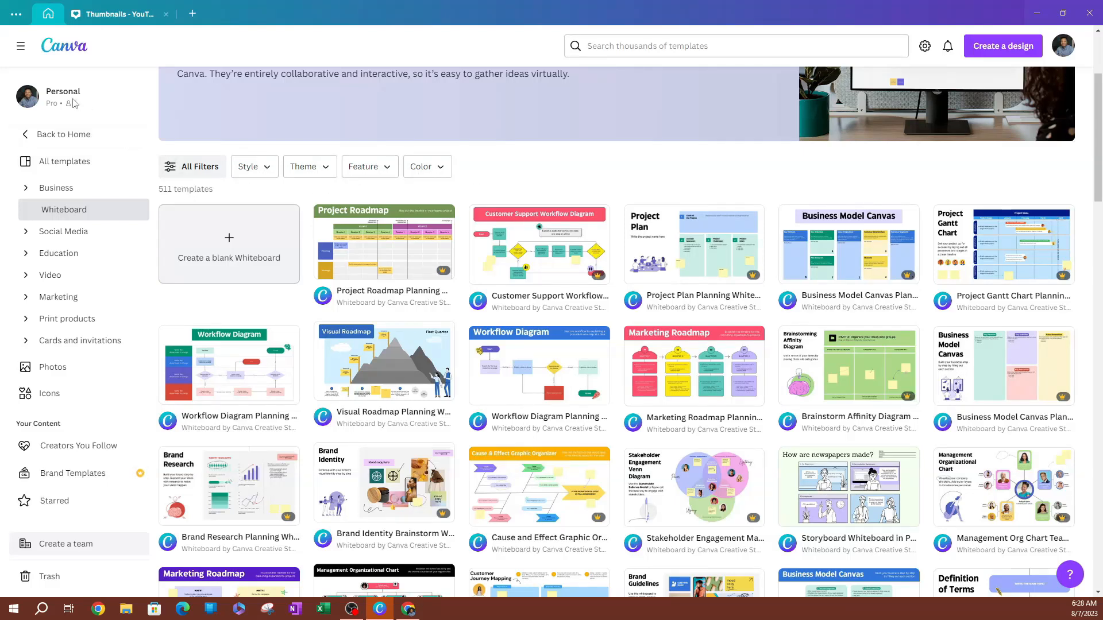
click(39, 232)
scroll(339, 356, down, 3)
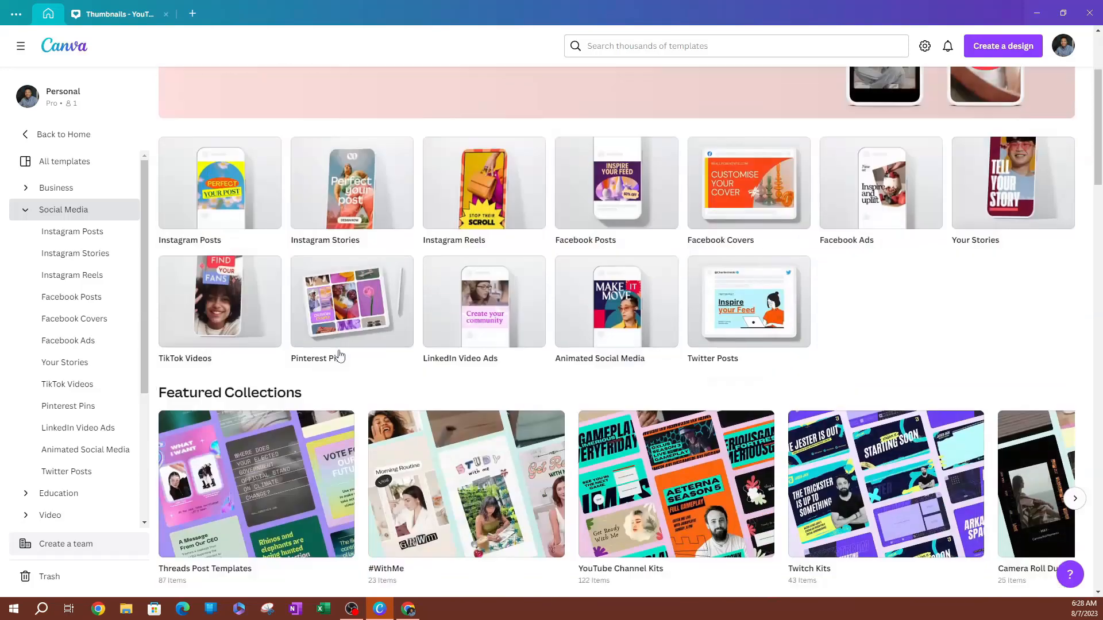
scroll(368, 325, down, 2)
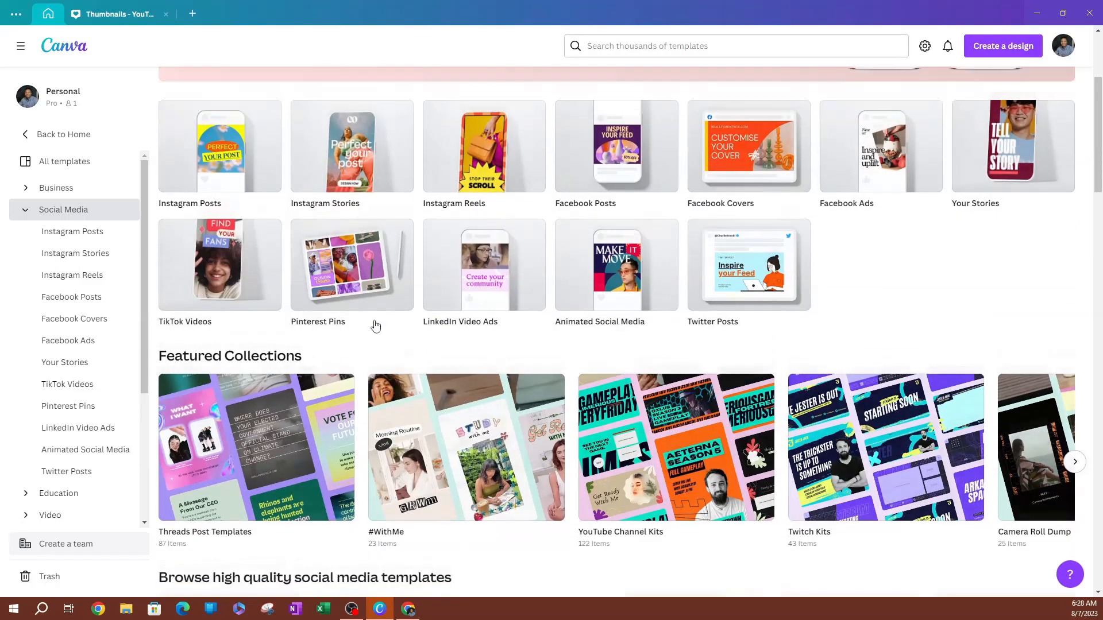
scroll(287, 339, up, 4)
click(63, 194)
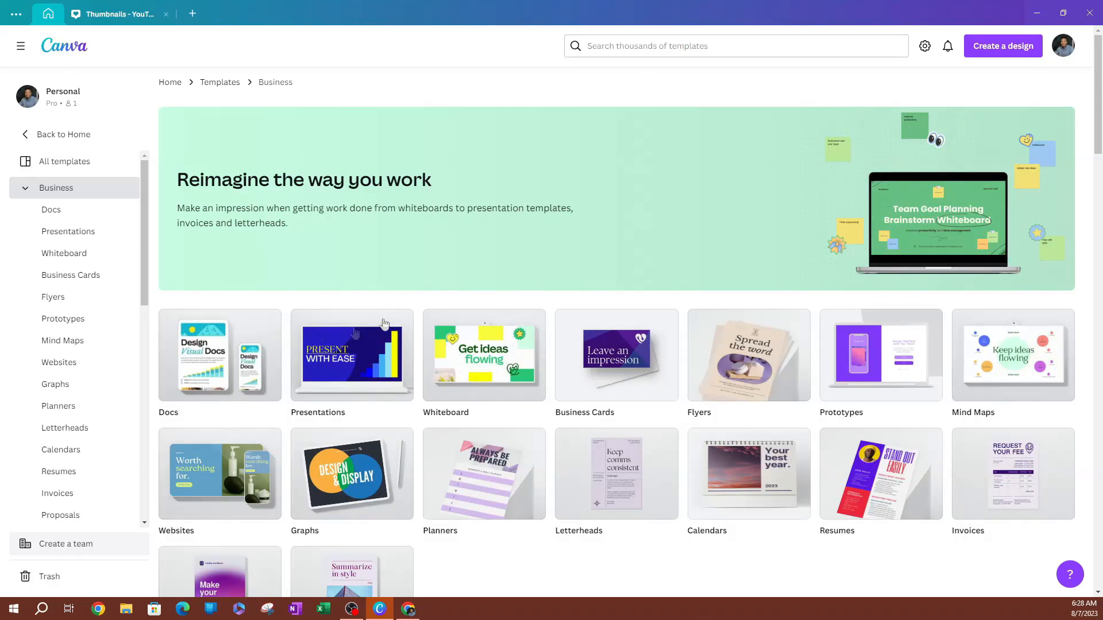
Go back to the home page and create a blank Flowchart Whiteboard
click(63, 134)
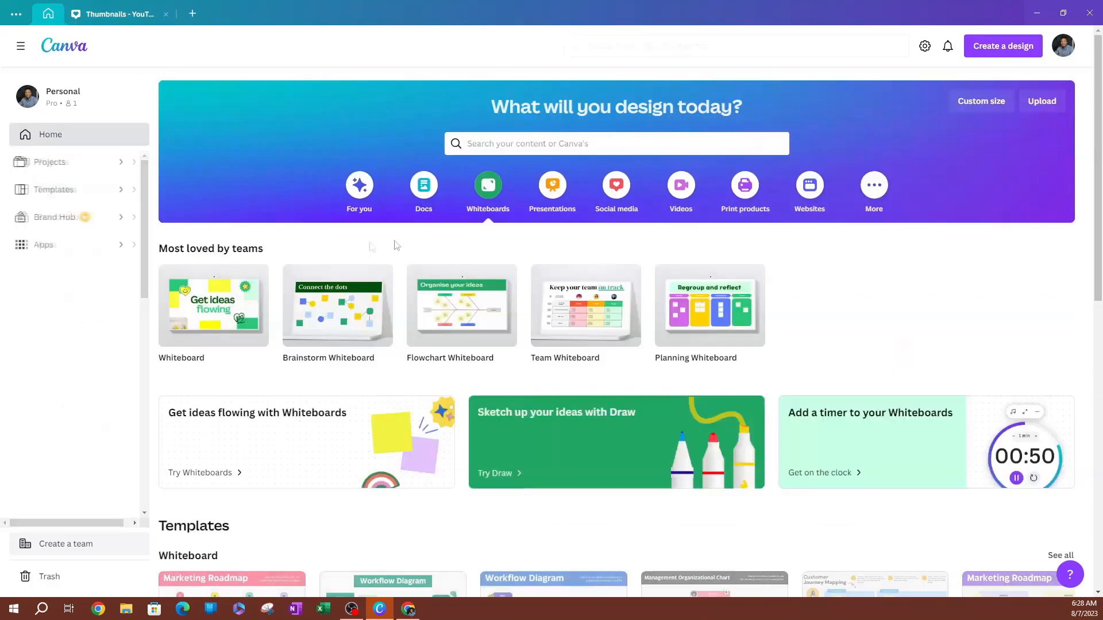
scroll(460, 288, down, 1)
scroll(460, 288, down, 3)
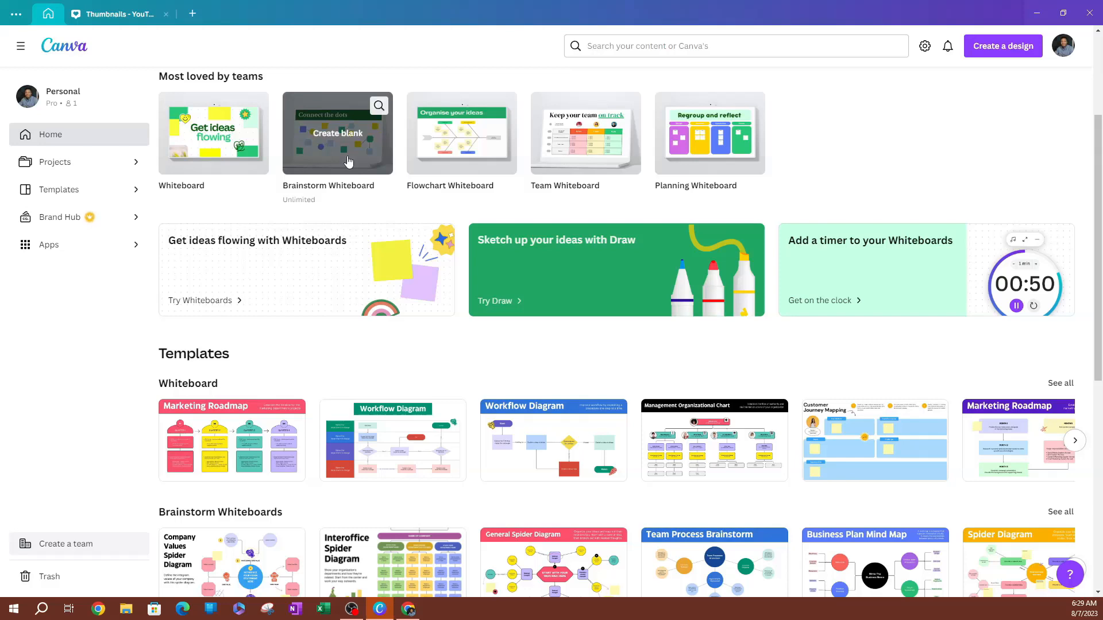
click(448, 151)
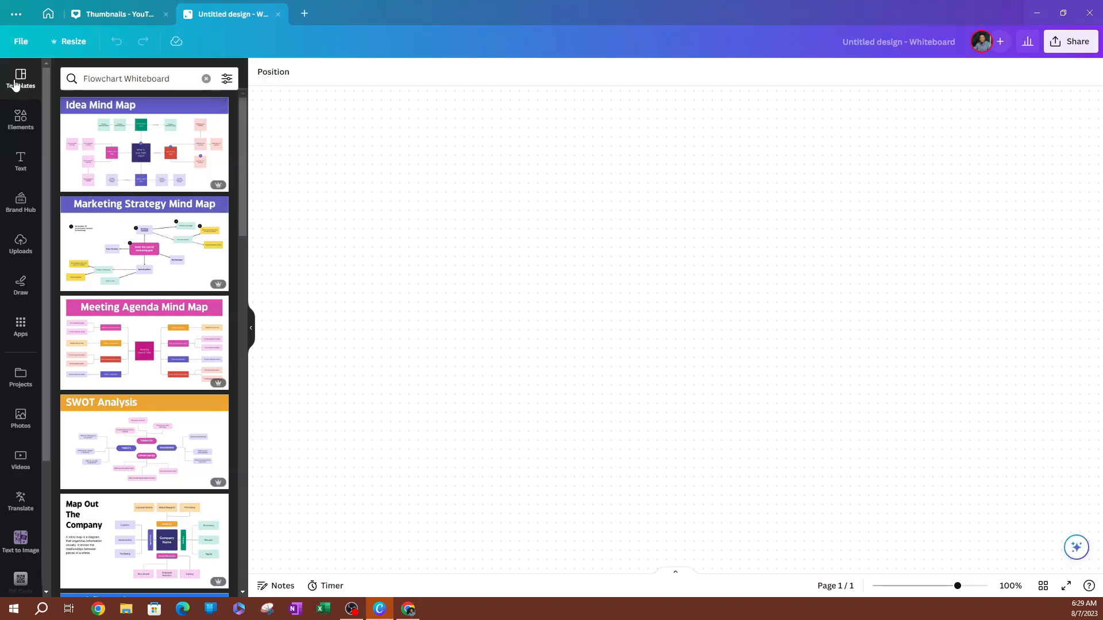
Apply the Workflow Diagram template in purple blue modern professional style to the blank whiteboard
scroll(122, 272, down, 2)
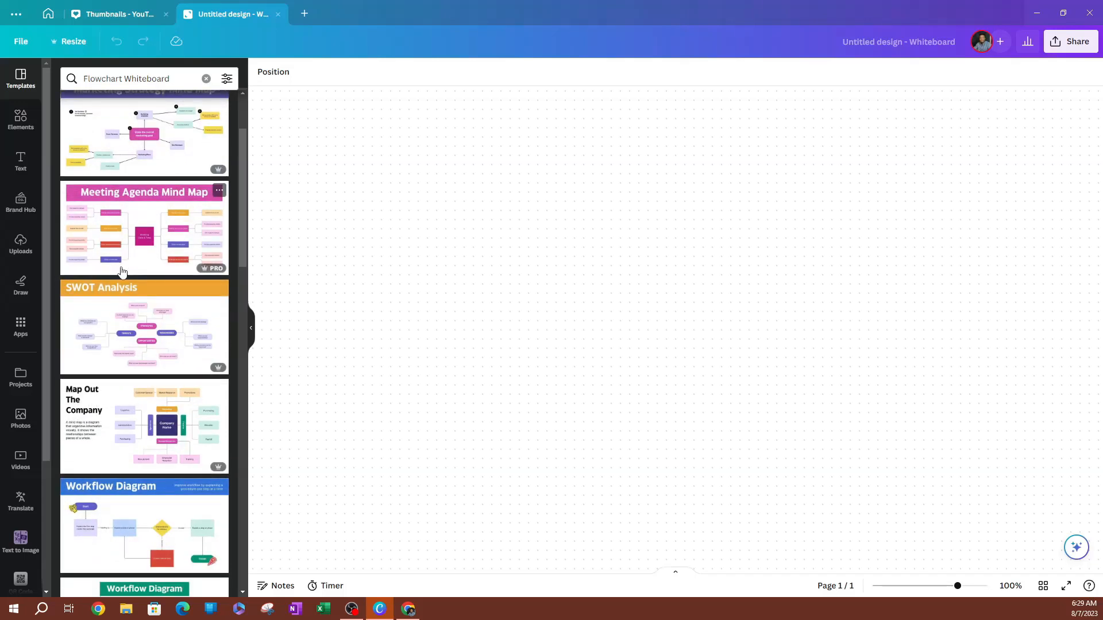
scroll(122, 272, down, 2)
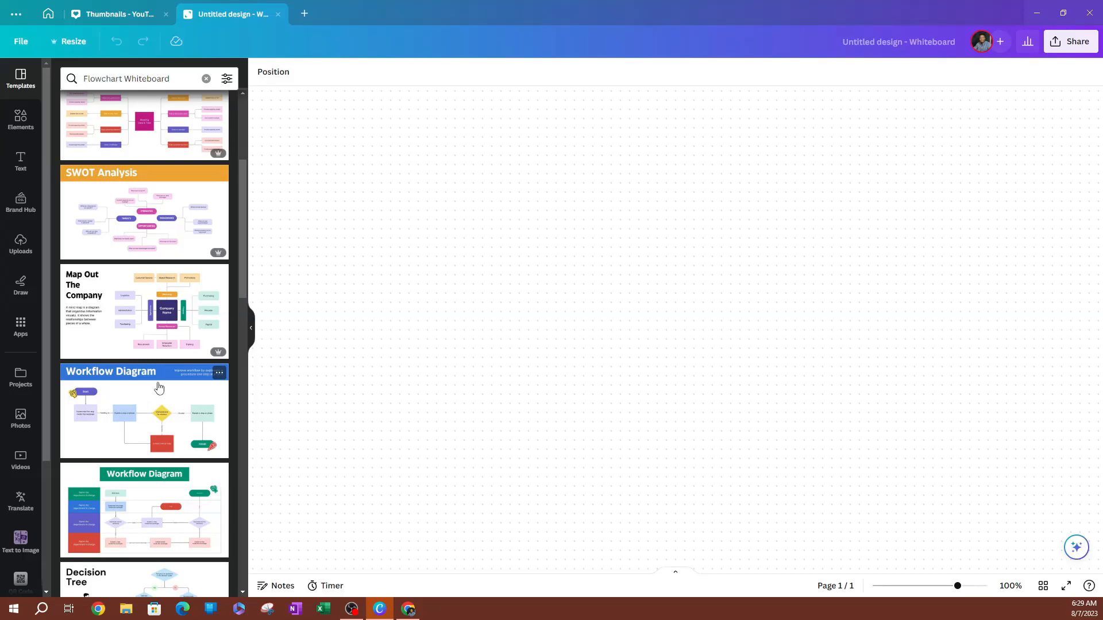
click(159, 389)
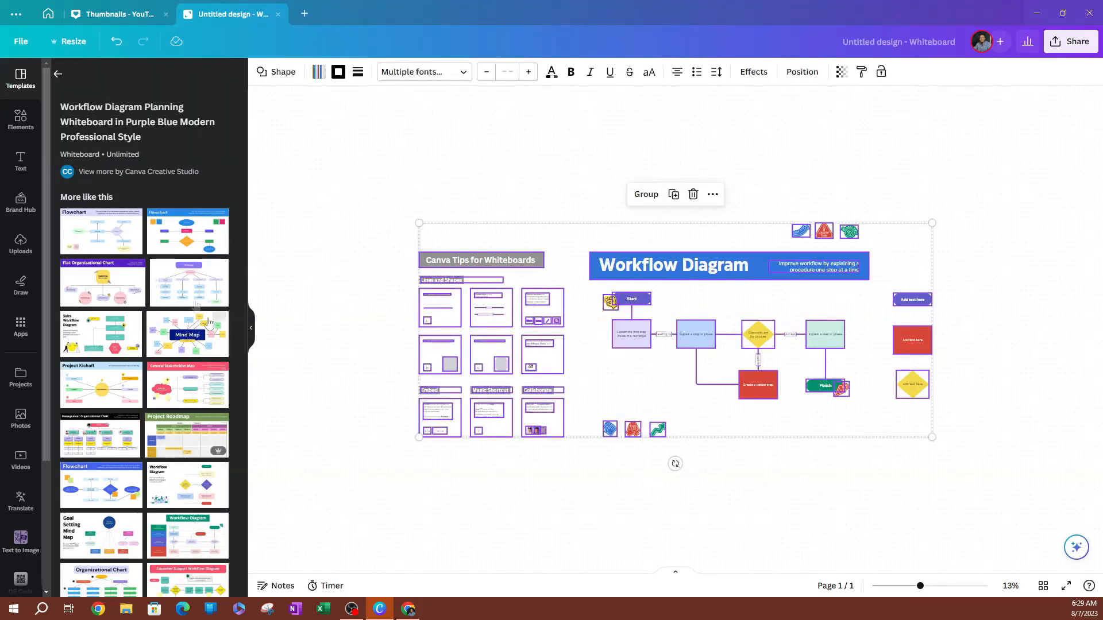
Examine the templates similar to the Workflow Diagram and the layout inserted on the whiteboard
scroll(176, 310, down, 1)
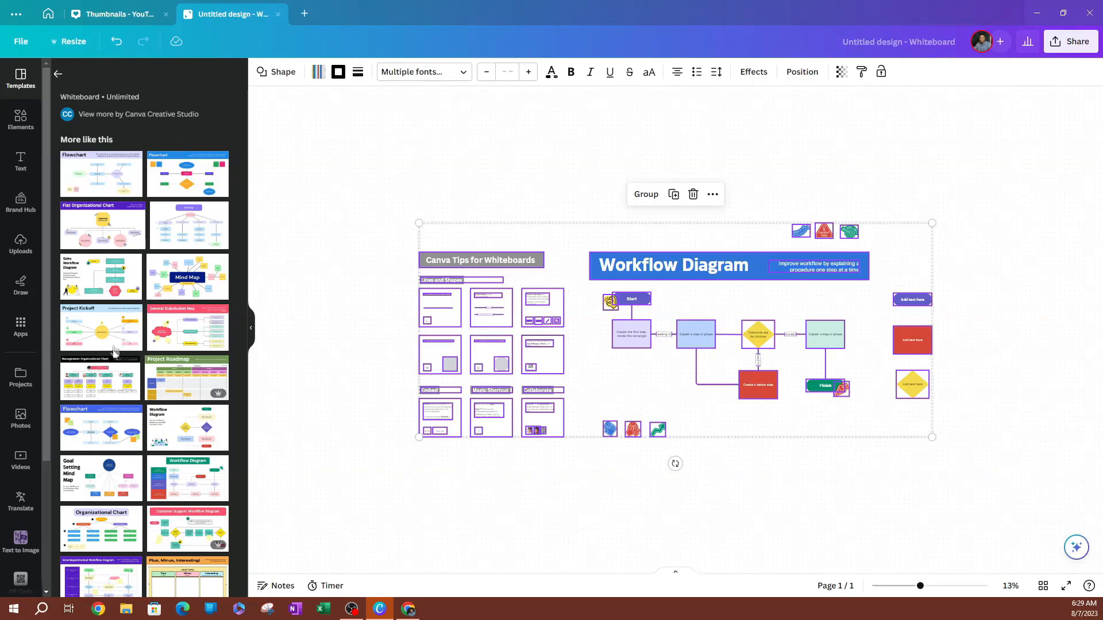
scroll(172, 315, down, 4)
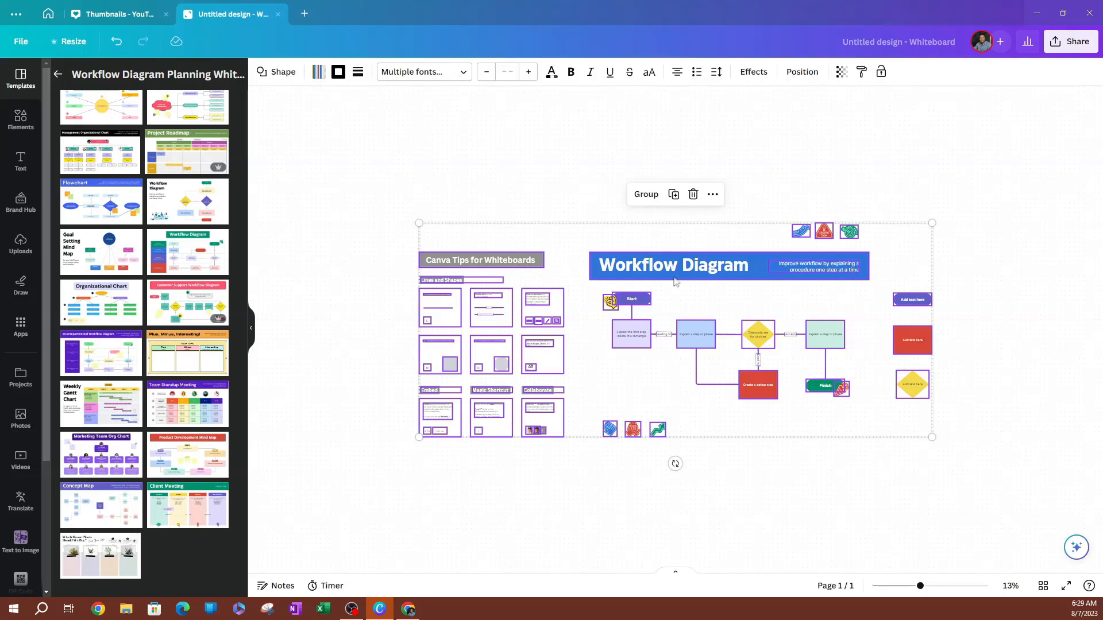
scroll(697, 287, up, 2)
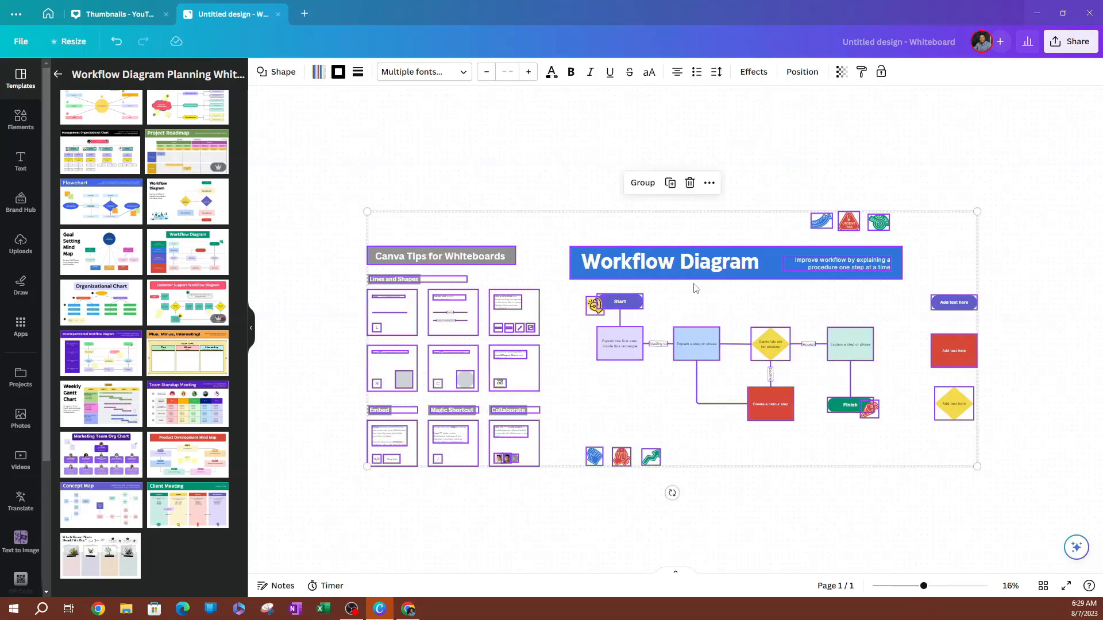
scroll(696, 288, down, 2)
scroll(692, 285, up, 1)
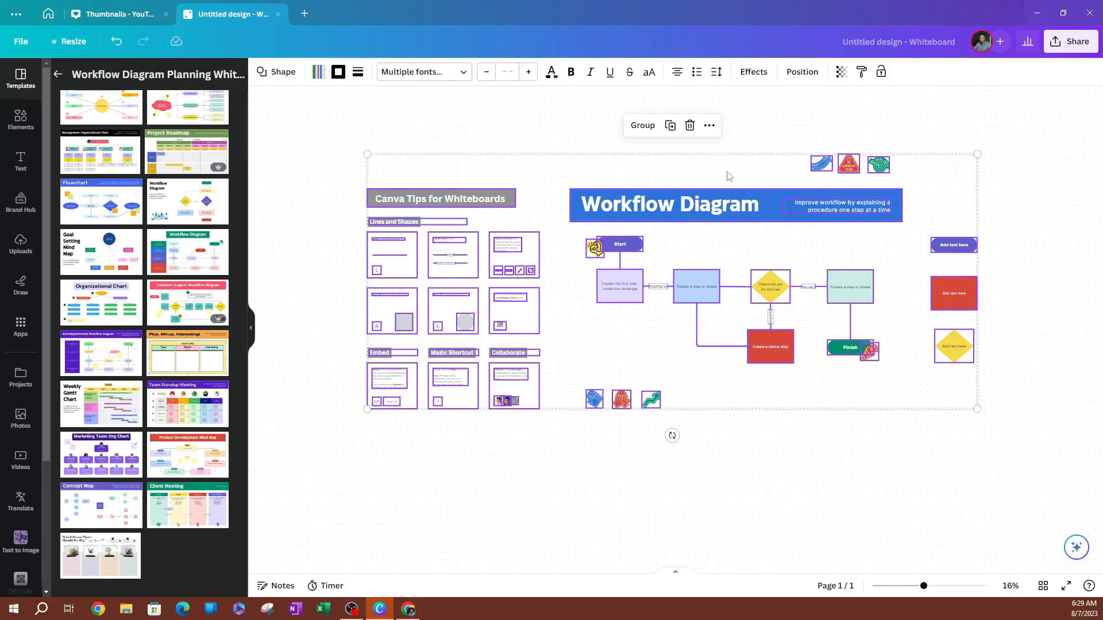
Inspect the image-editing and position options for the blue and red stickers above the Workflow Diagram header
click(807, 166)
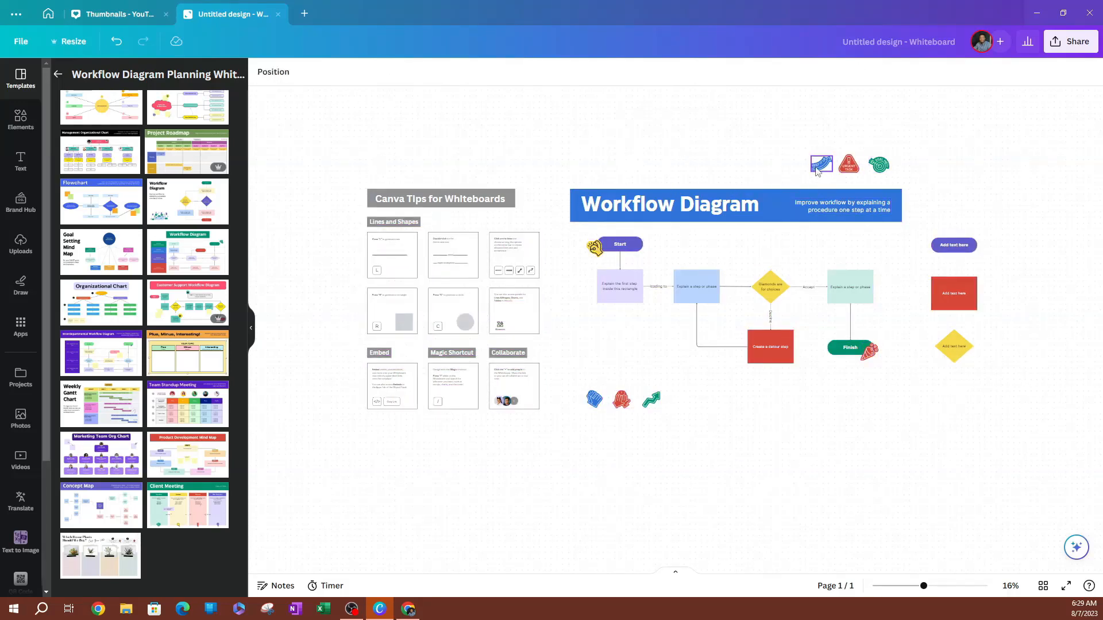
click(815, 166)
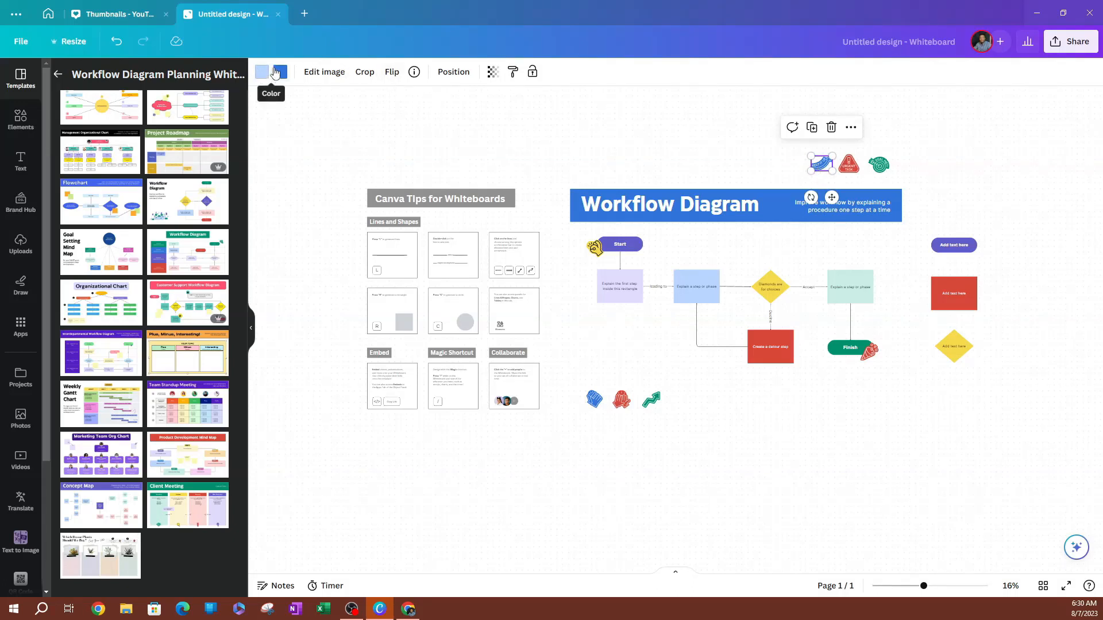
click(329, 73)
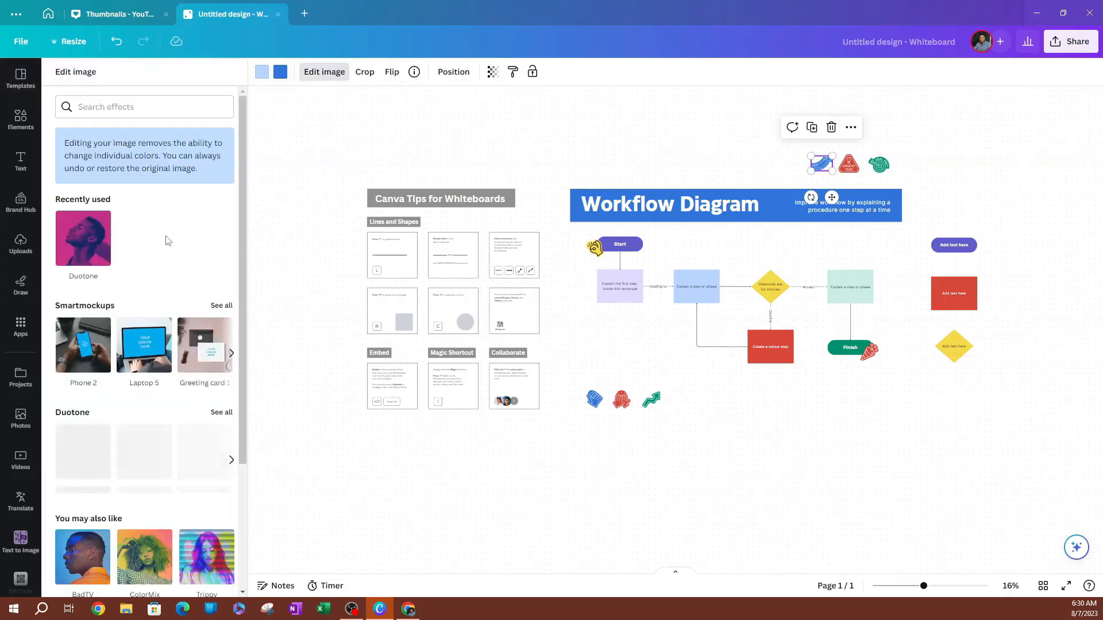
click(372, 76)
click(441, 76)
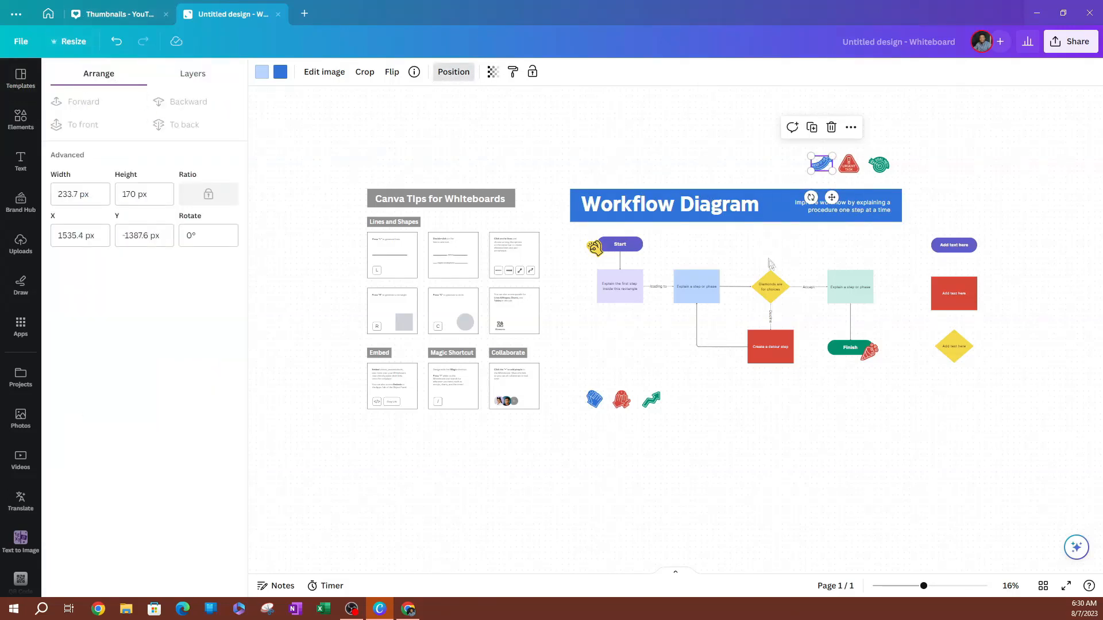
click(842, 167)
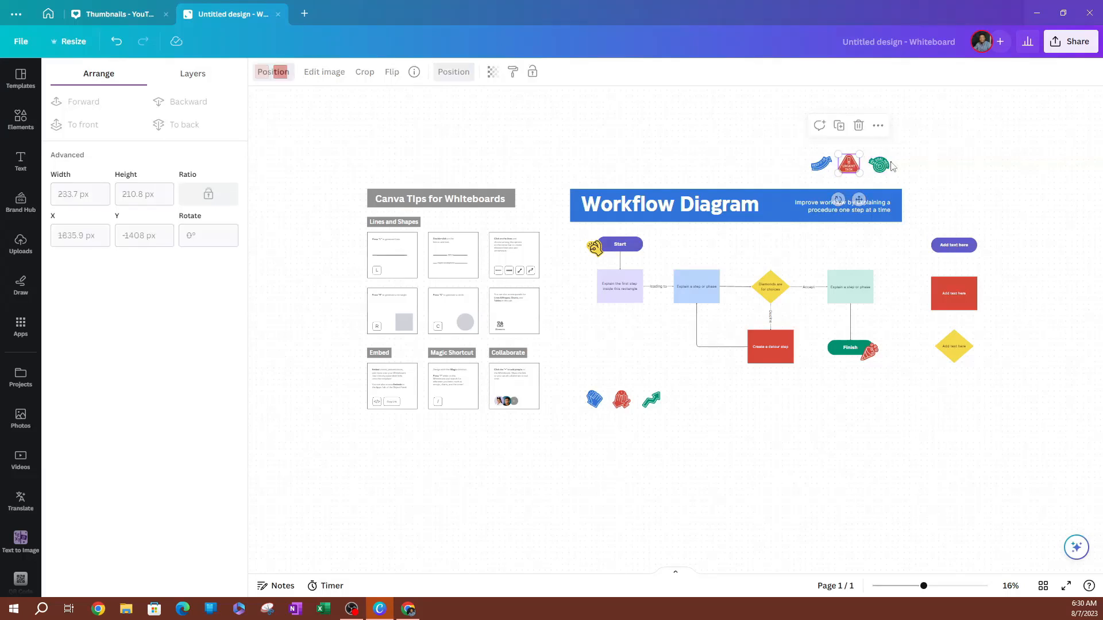
Examine the formatting options of the whiteboard tips title, the Workflow Diagram header, its subtitle and a connector label
click(451, 207)
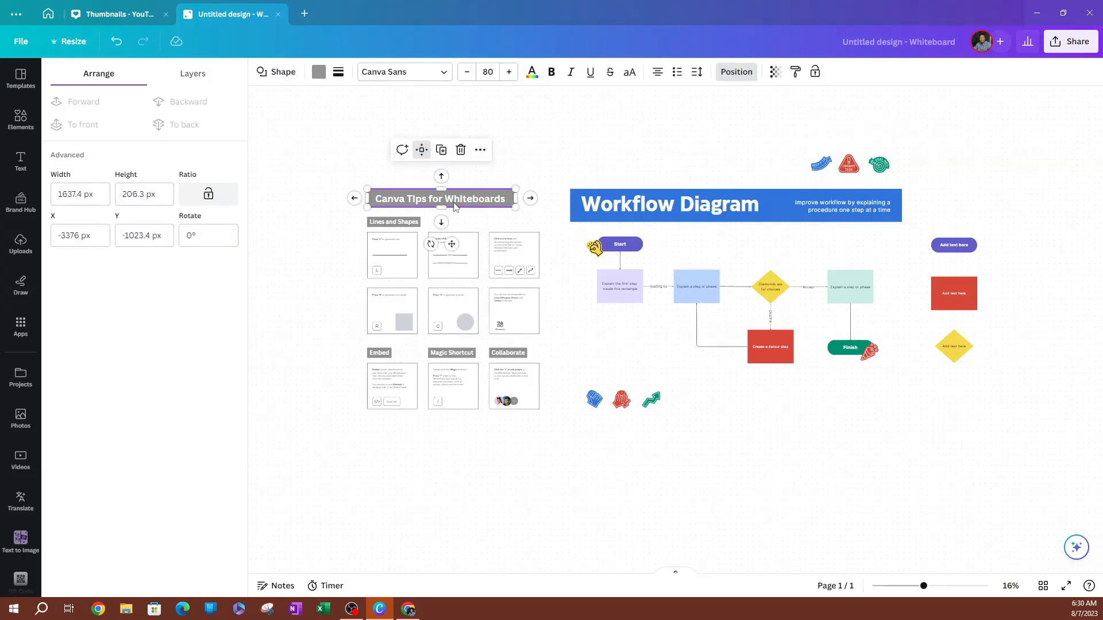
double_click(454, 204)
click(491, 198)
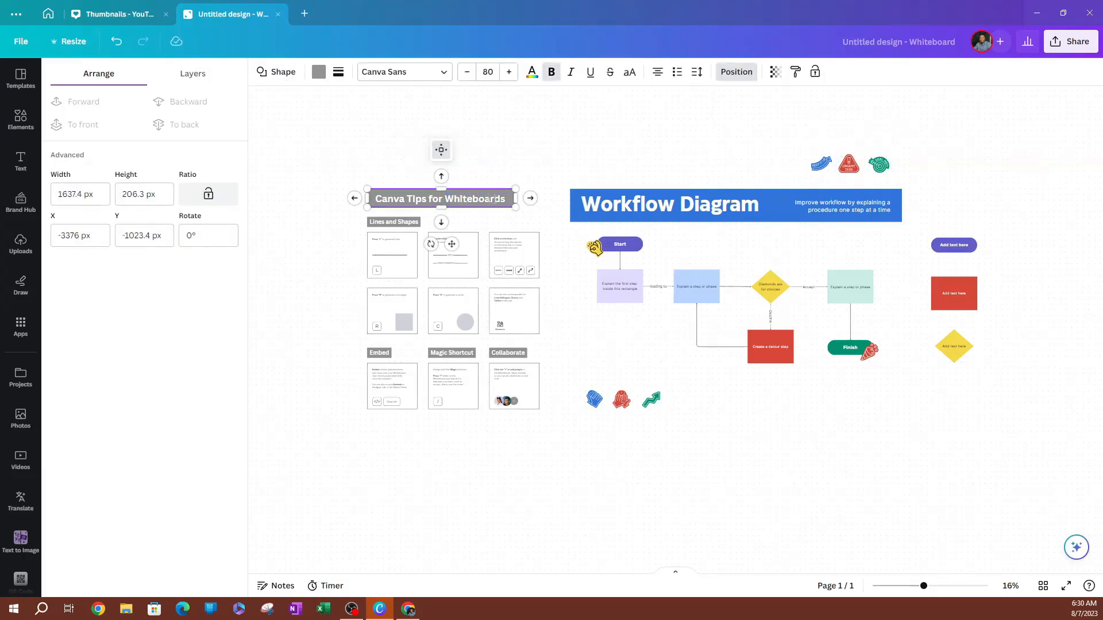
click(708, 207)
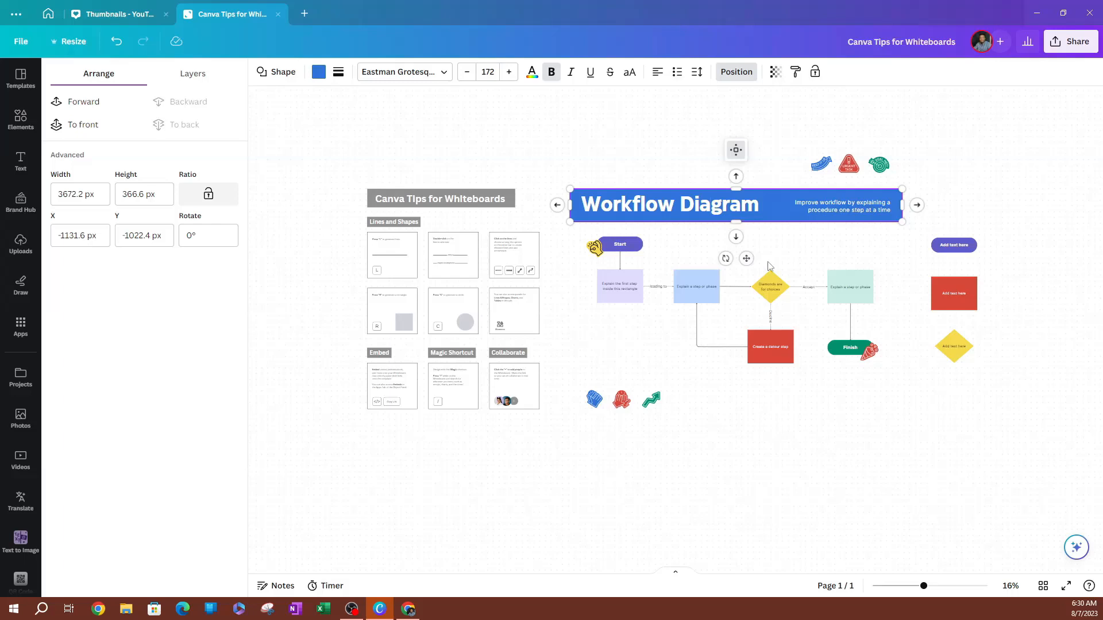
click(838, 251)
click(840, 210)
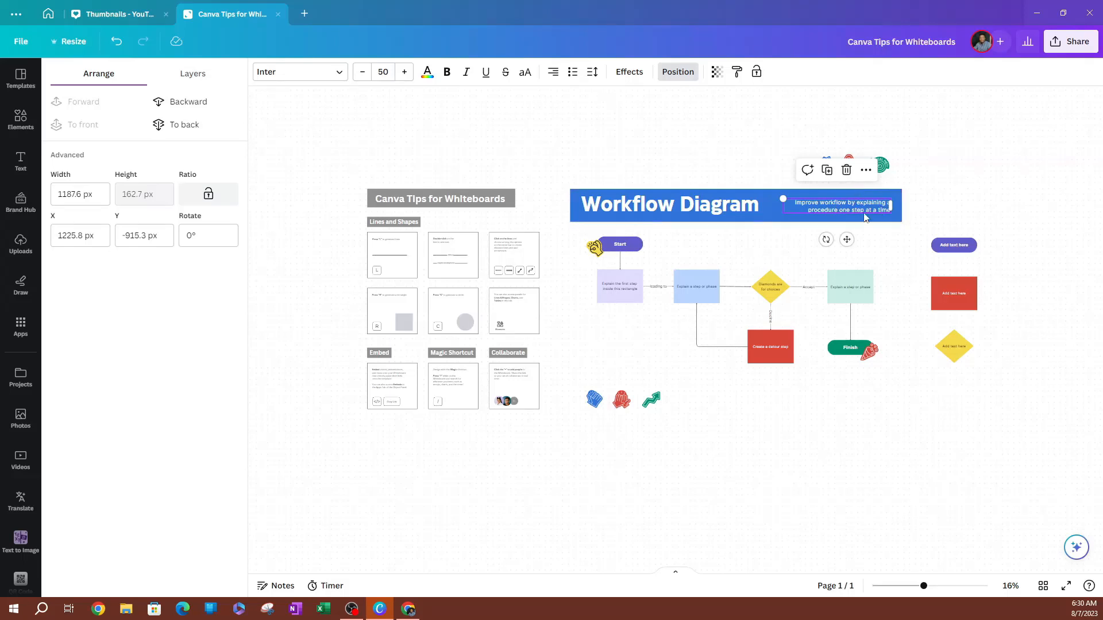
drag(829, 210, 830, 210)
click(807, 296)
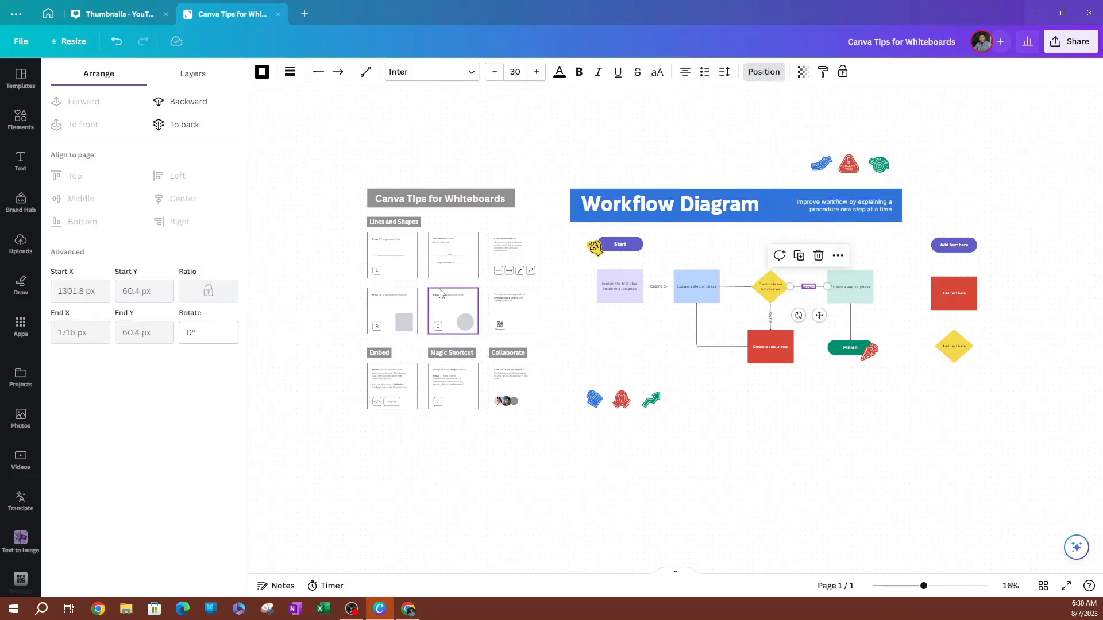
Examine the Lines and Shapes tip cards on generating lines and adding text to them
scroll(441, 278, up, 1)
scroll(441, 277, down, 1)
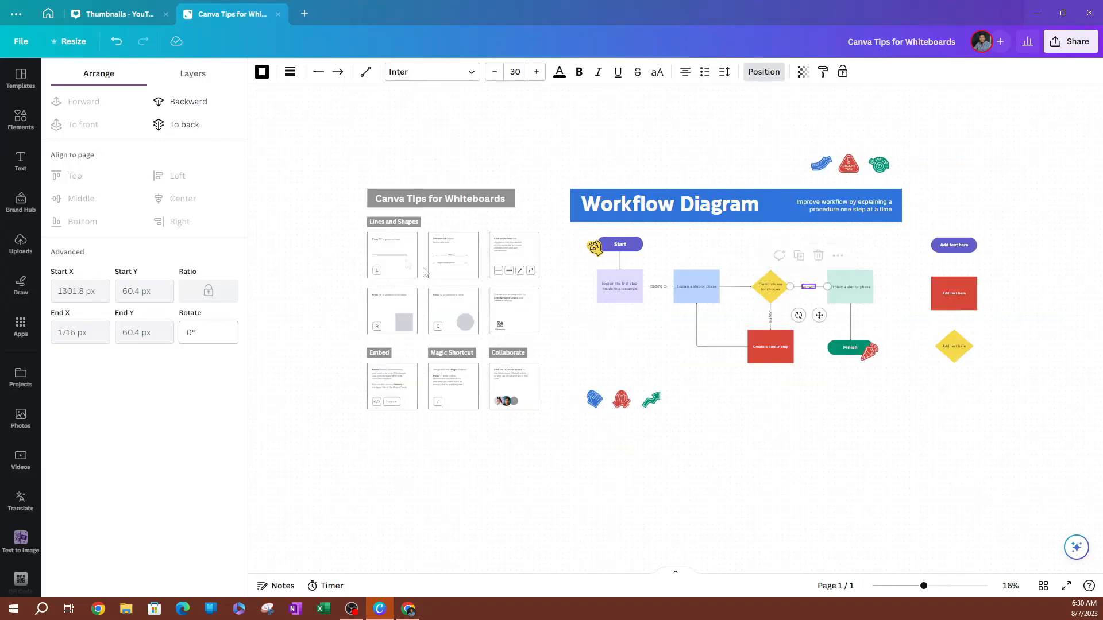
scroll(389, 258, up, 2)
scroll(389, 258, up, 3)
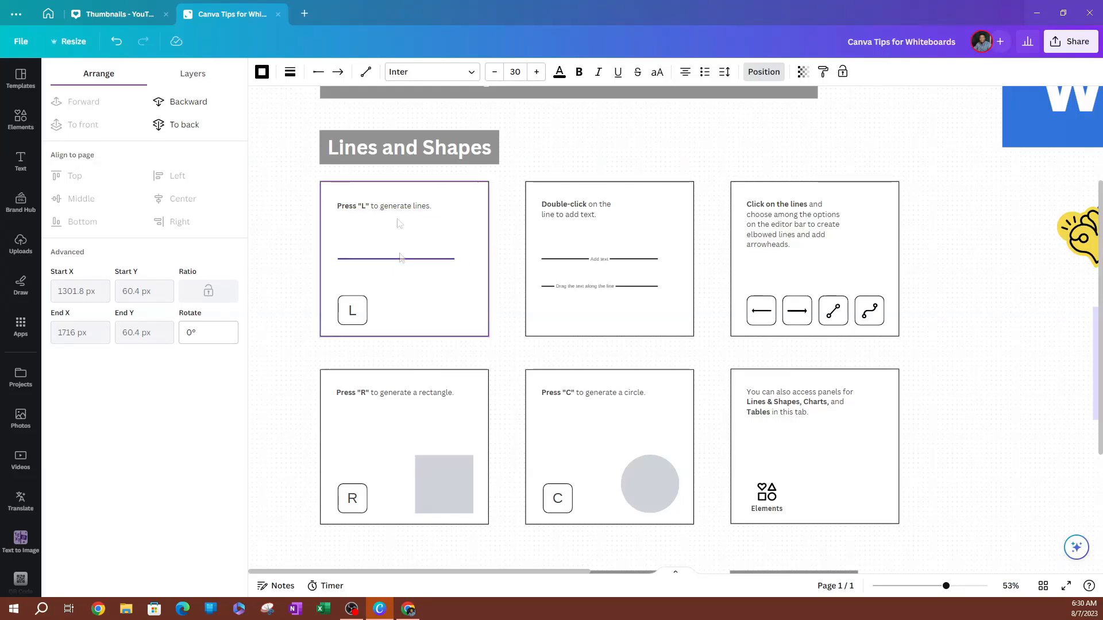
click(396, 206)
click(353, 311)
click(354, 313)
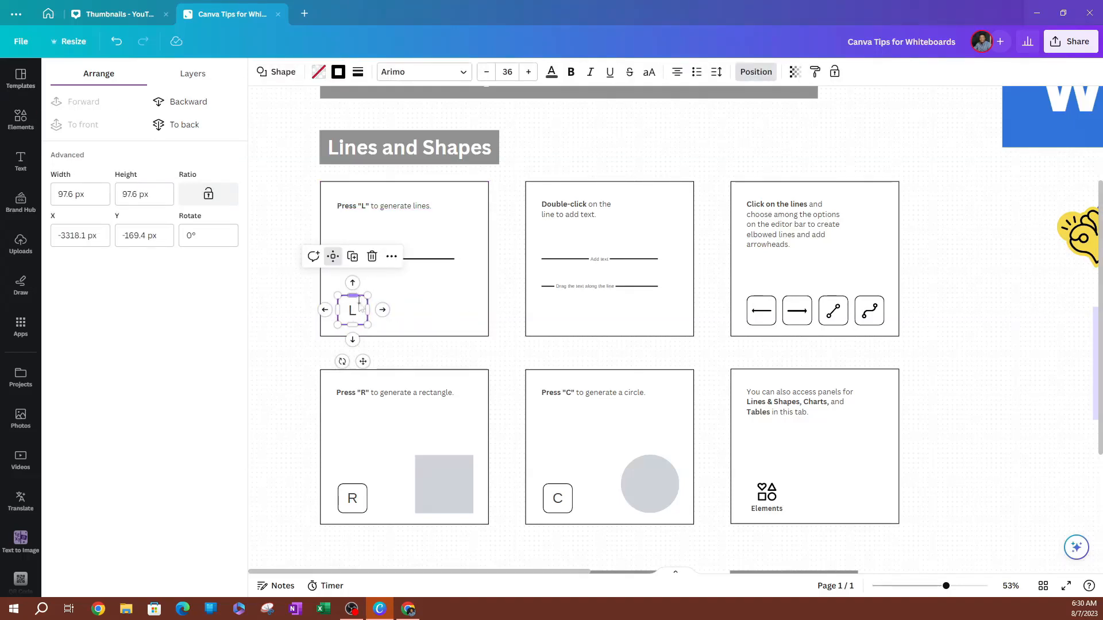
click(601, 210)
click(602, 209)
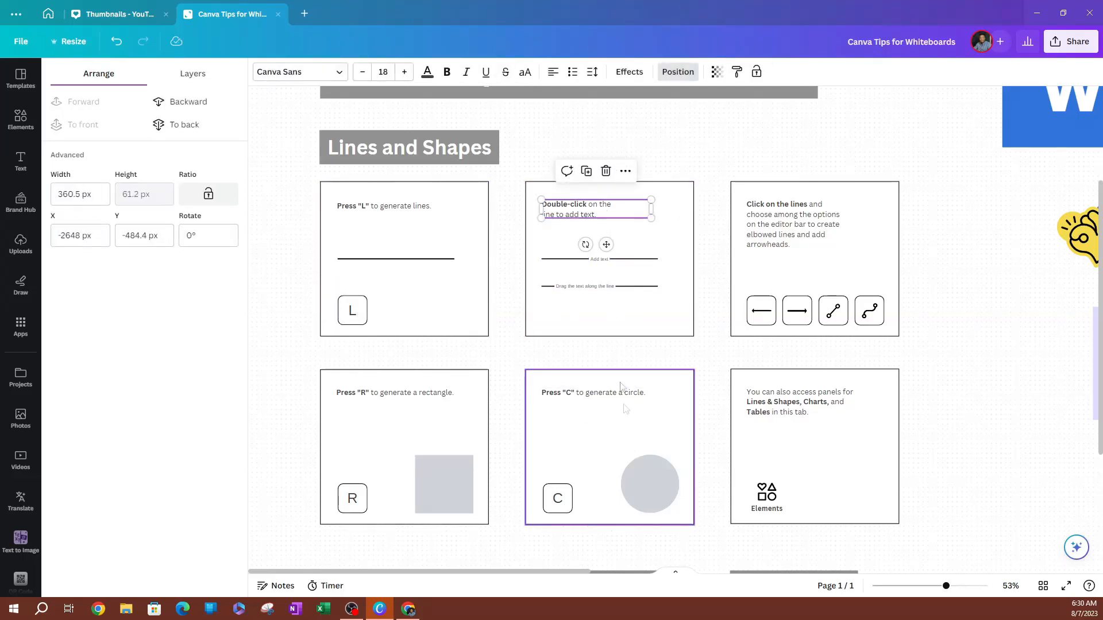
Nudge the outline of the "Press C" circle tip card slightly to the right
mouse_move(638, 380)
mouse_down()
mouse_move(609, 379)
mouse_move(650, 379)
mouse_up()
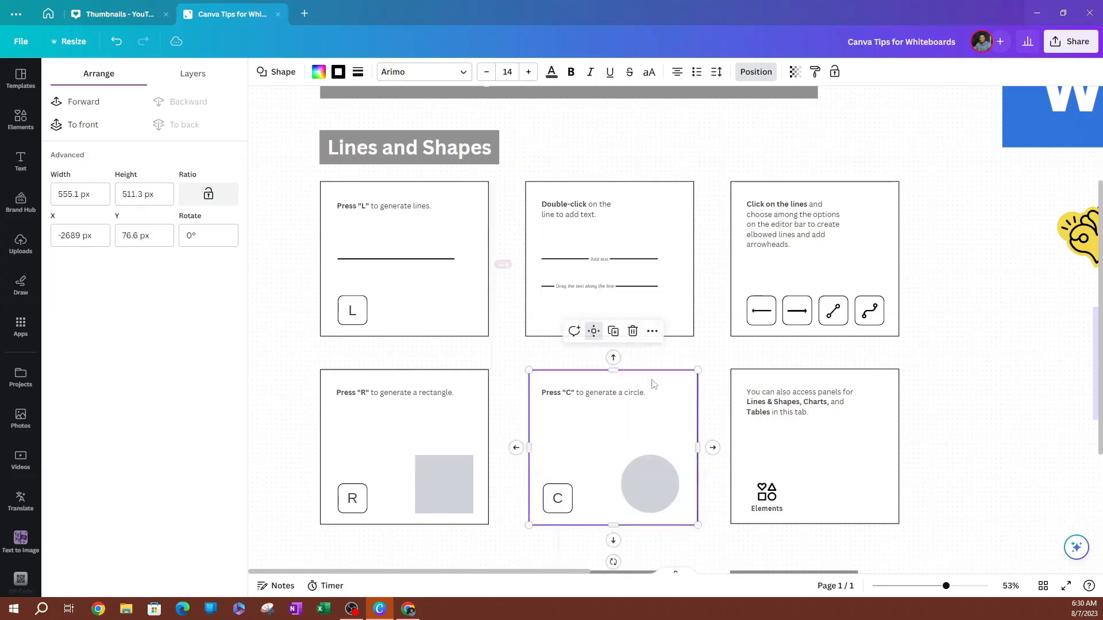
click(871, 382)
scroll(833, 440, down, 6)
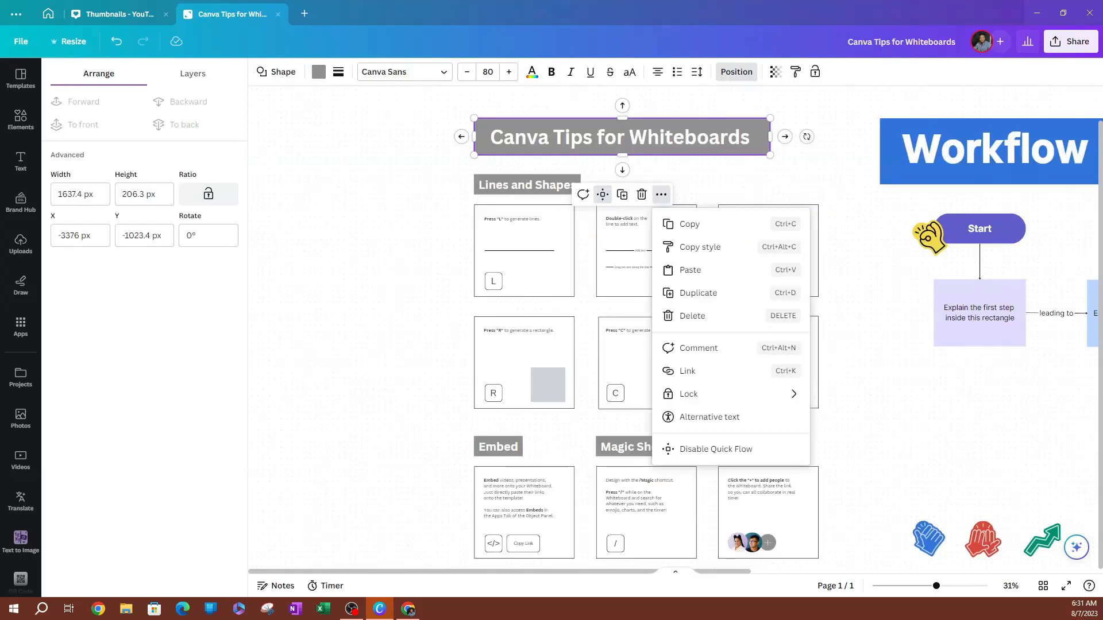
Return to the home page and open the Circular Organizational Chart template from the Team Whiteboards templates
click(49, 15)
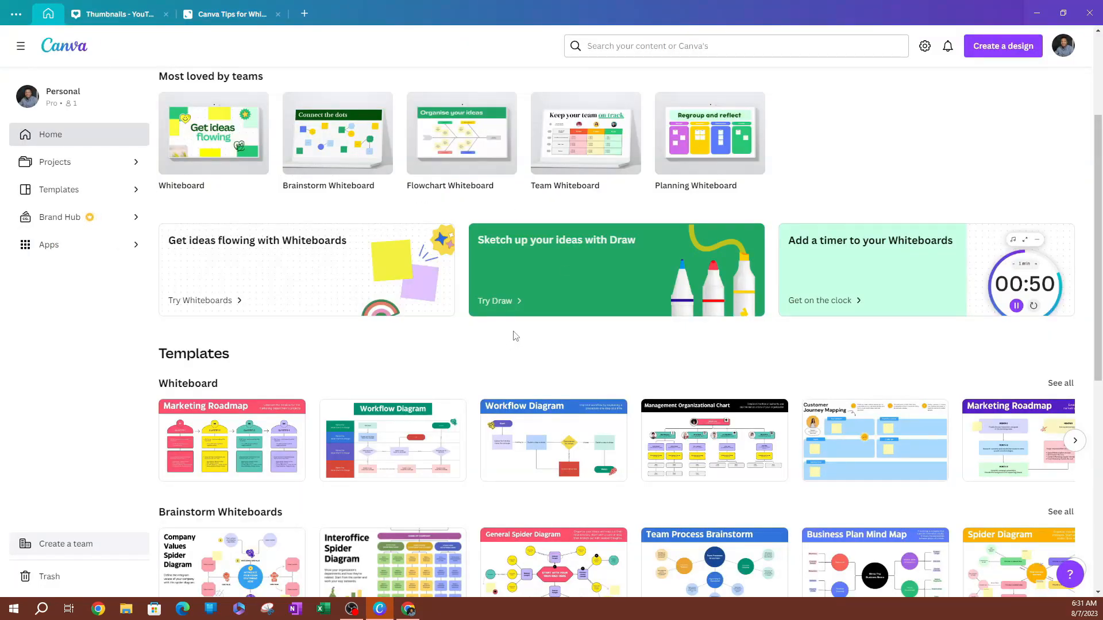
scroll(490, 319, down, 5)
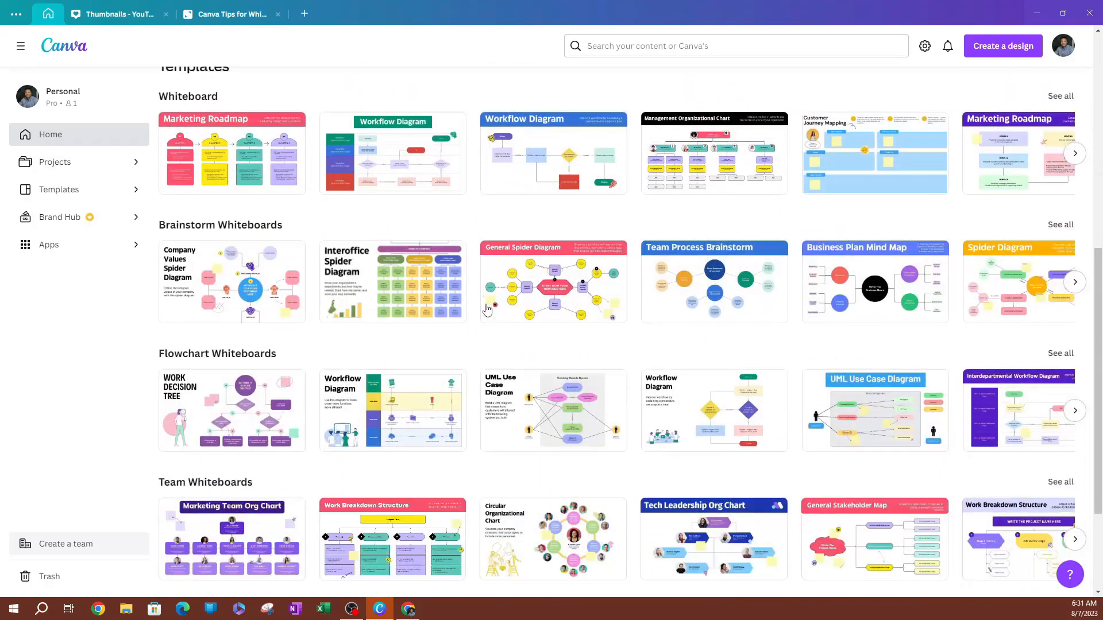
scroll(487, 310, down, 3)
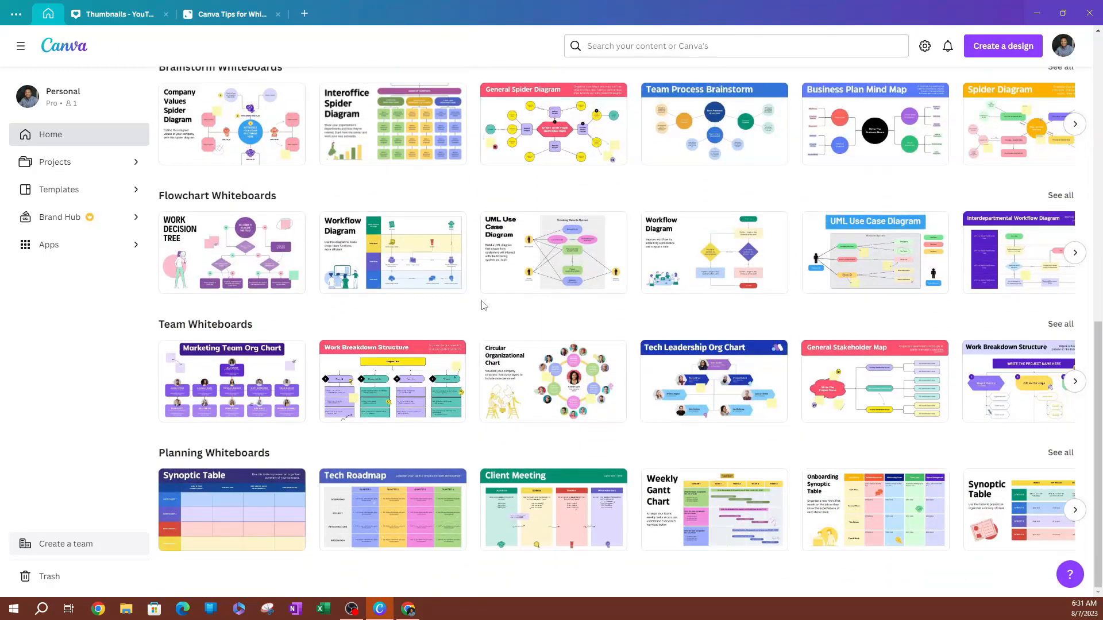
click(562, 391)
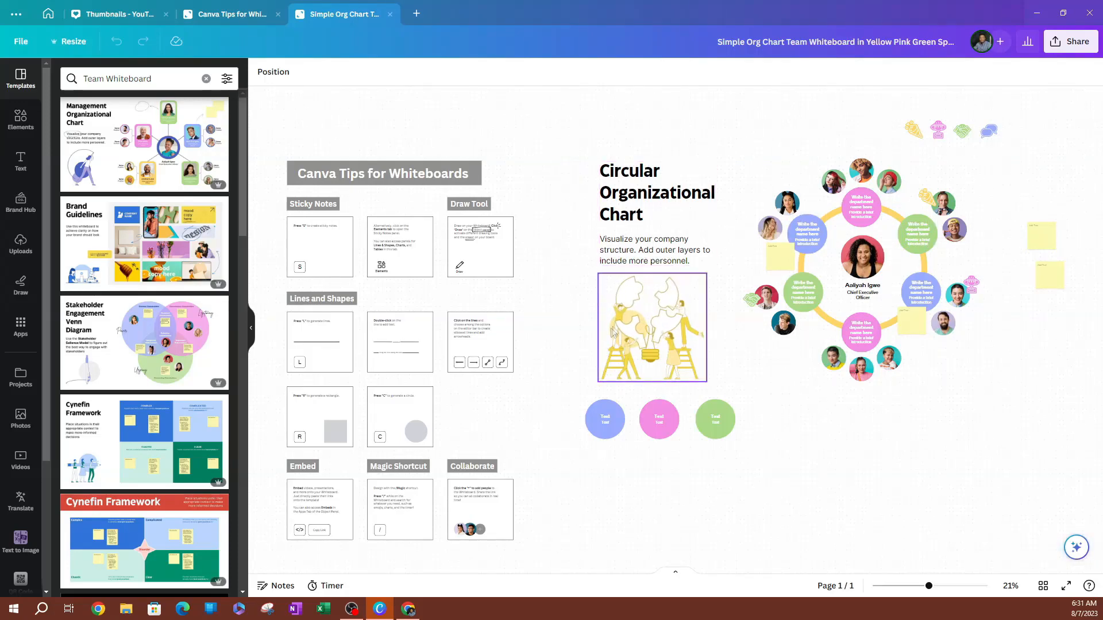
Place the blue checkmark whiteboard graphic over the red-haired portrait at the upper left of the organizational ring
scroll(896, 197, up, 5)
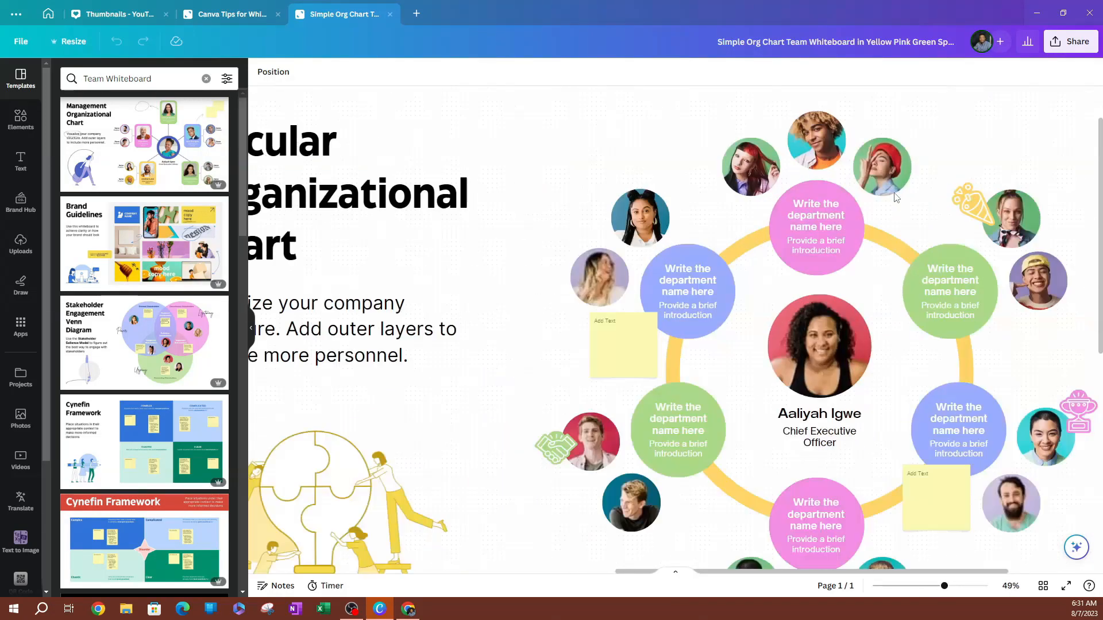
scroll(894, 197, up, 2)
click(730, 160)
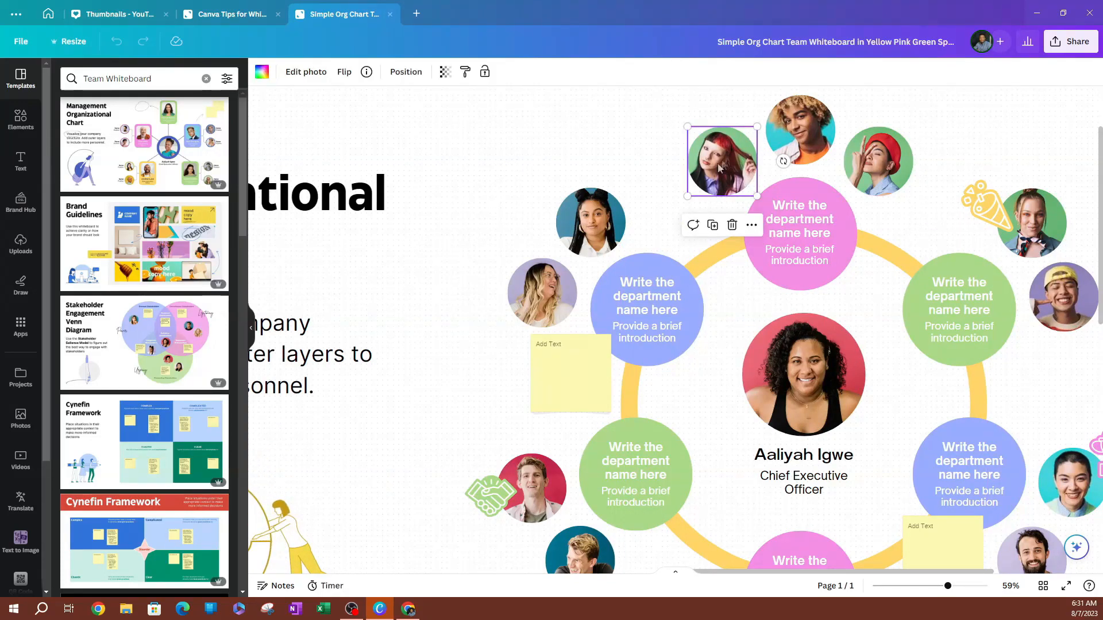
click(21, 121)
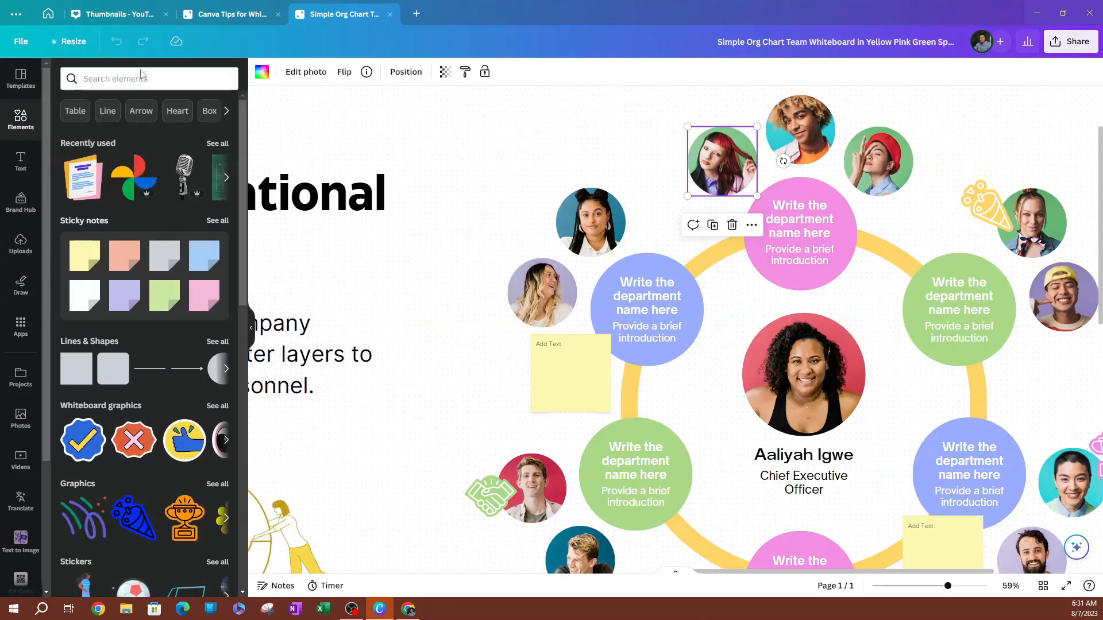
scroll(92, 402, down, 3)
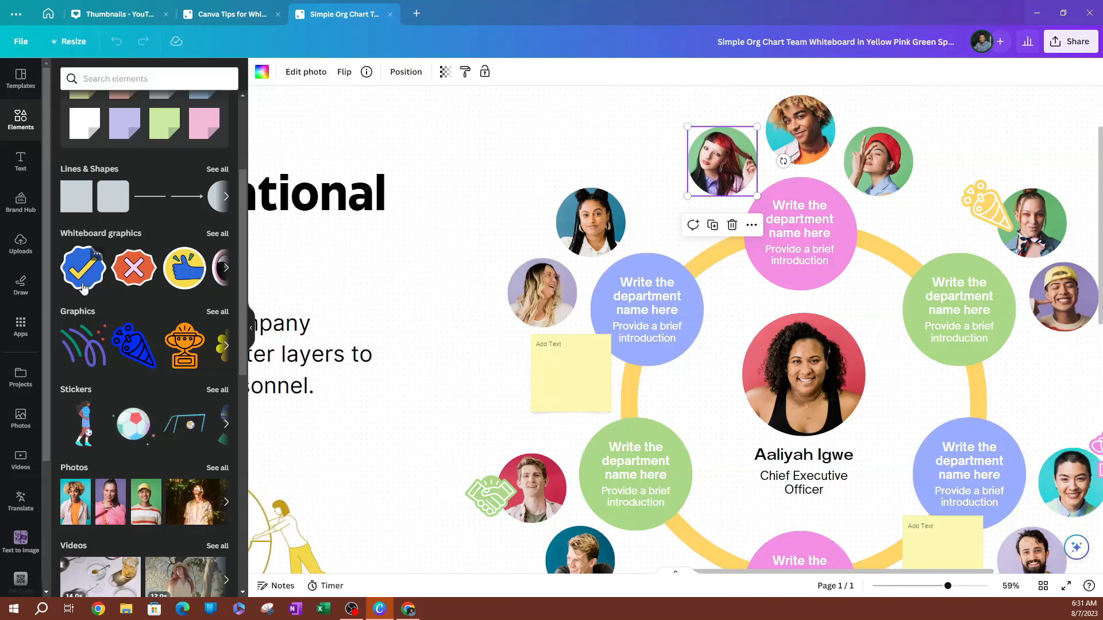
drag(85, 274, 713, 159)
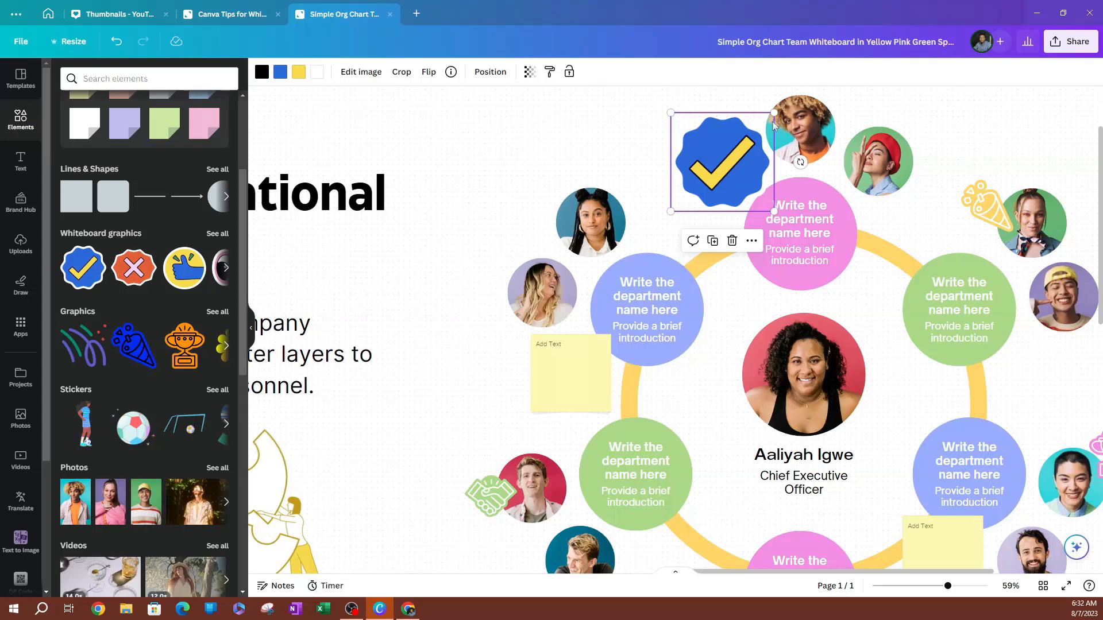
Remove the red-haired portrait and its frame, and fit the slightly reduced checkmark graphic into their place
drag(773, 113, 766, 121)
drag(692, 178, 715, 174)
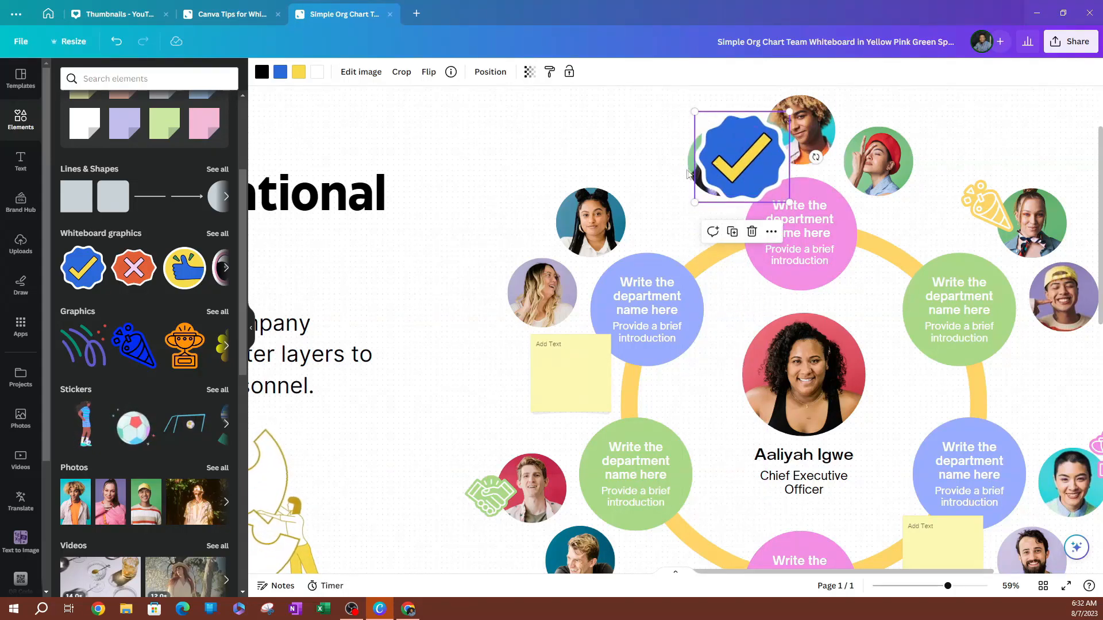
click(697, 185)
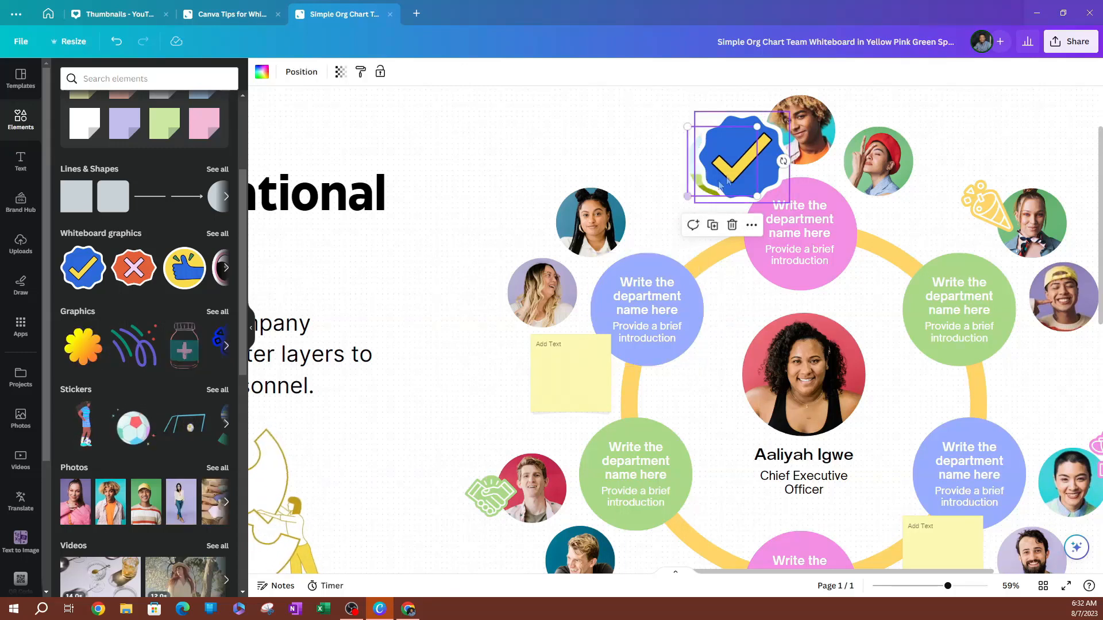
drag(748, 161, 590, 118)
click(742, 185)
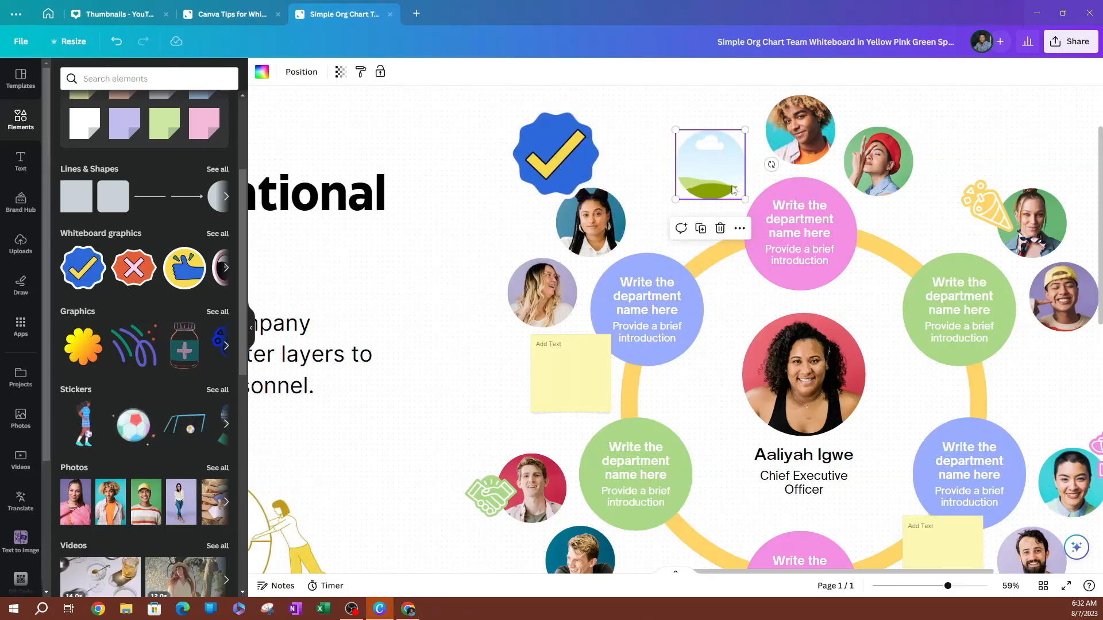
drag(549, 154, 691, 162)
drag(744, 116, 742, 119)
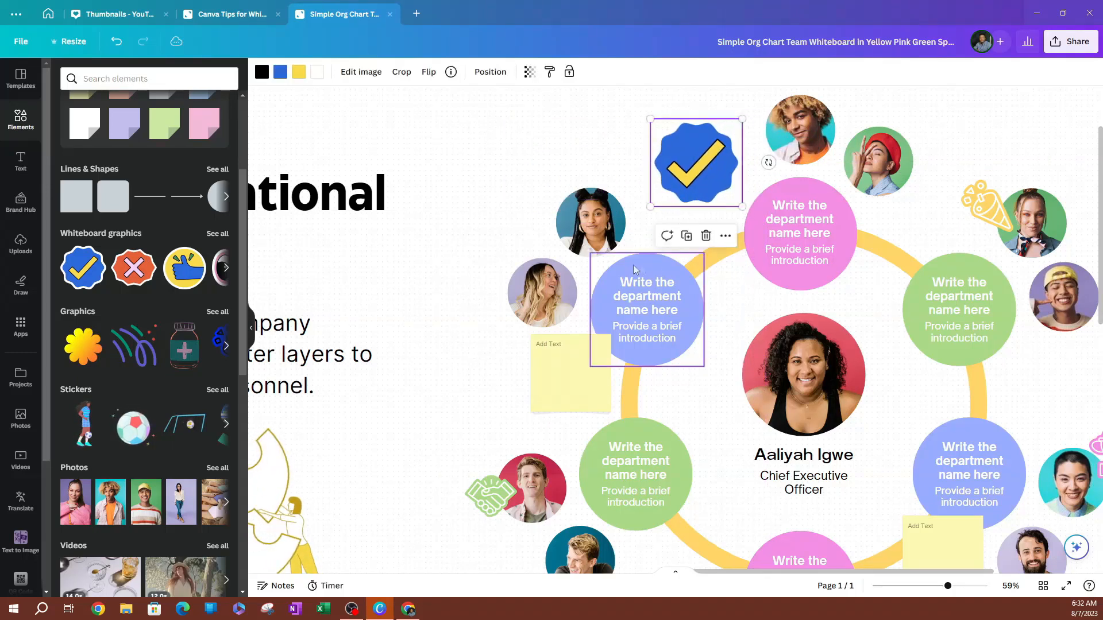
View the available actions for the Chief Executive Officer portrait at the chart's center, and dismiss them
click(818, 373)
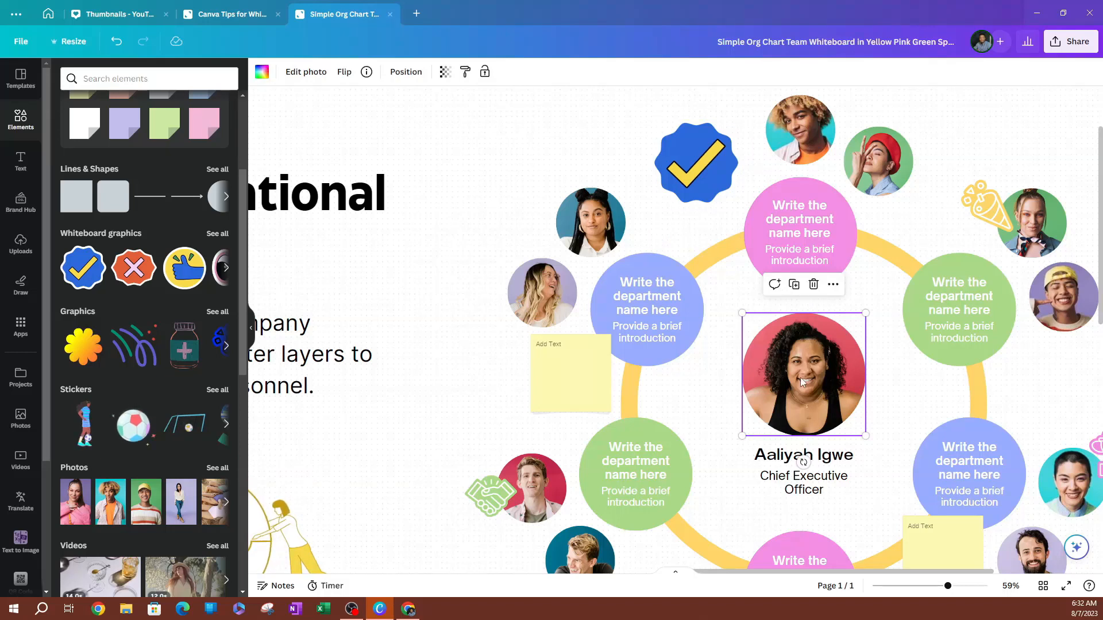
right_click(800, 377)
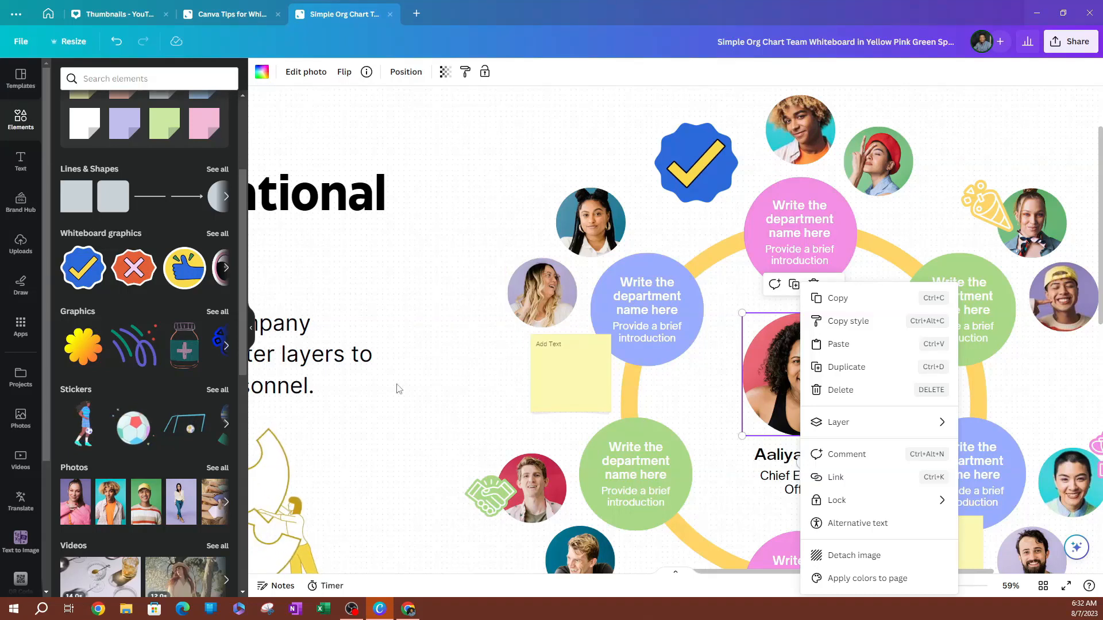
click(385, 406)
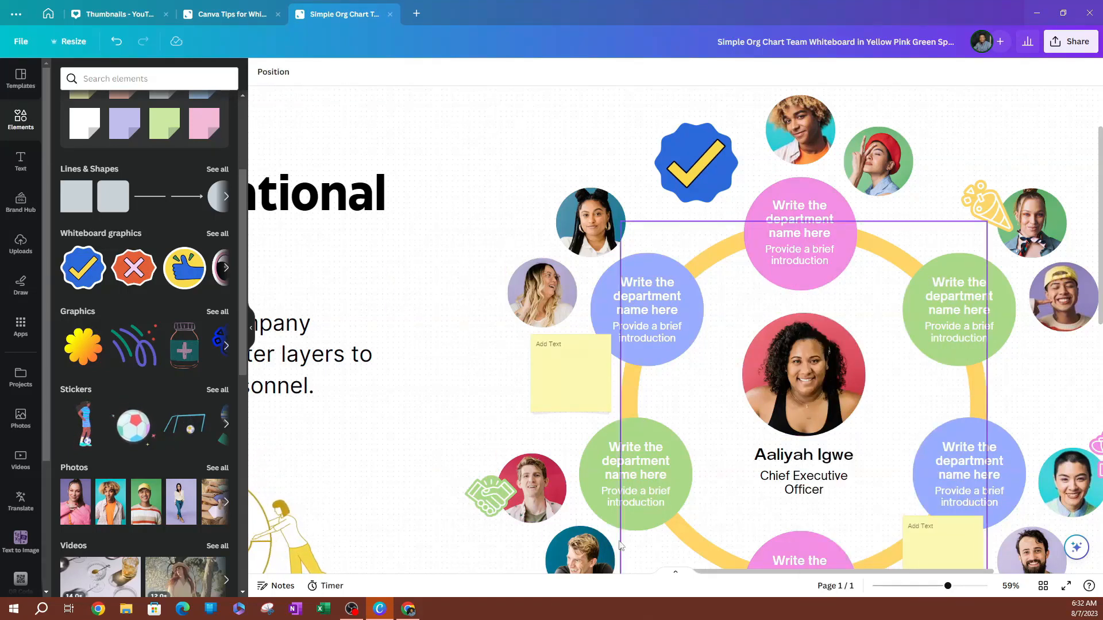
Select the Lines and Shapes tip cards beside the circular chart and collapse the elements panel to reveal them
scroll(457, 303, down, 6)
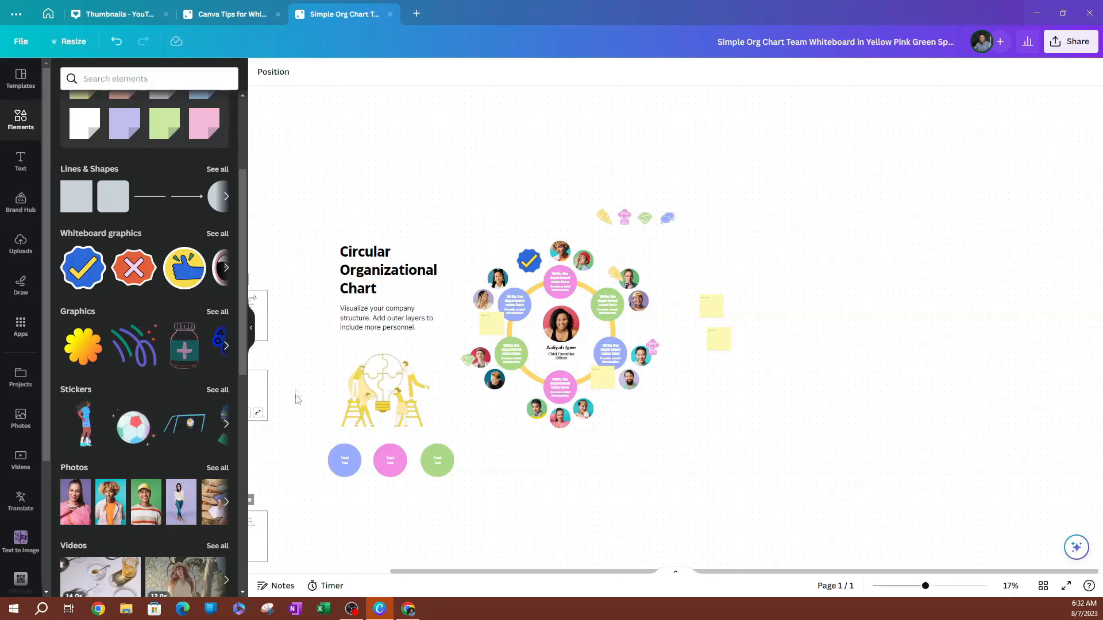
drag(308, 372, 255, 424)
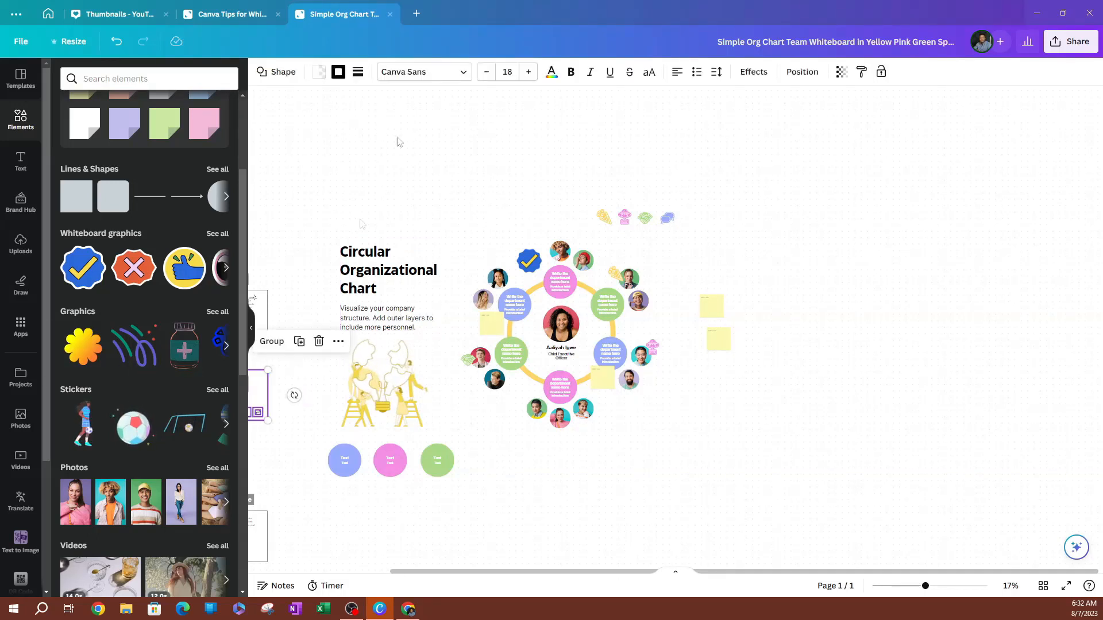
click(251, 328)
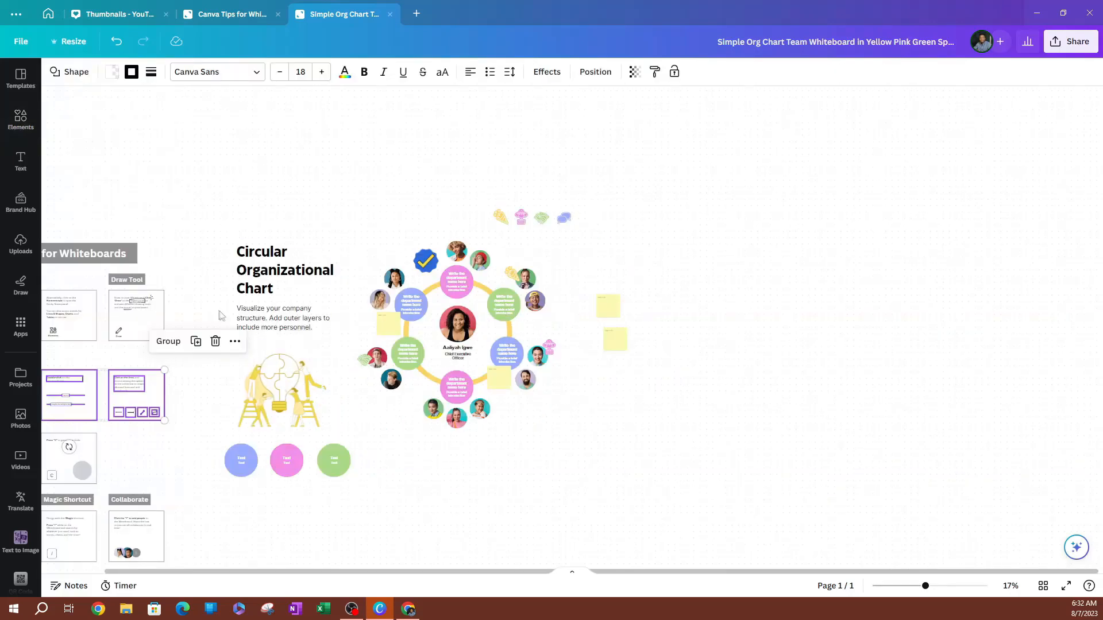
Examine the Canva Tips for Whiteboards cards beside the circular chart, from Sticky Notes and Draw Tool to Lines and Shapes
drag(305, 185, 617, 202)
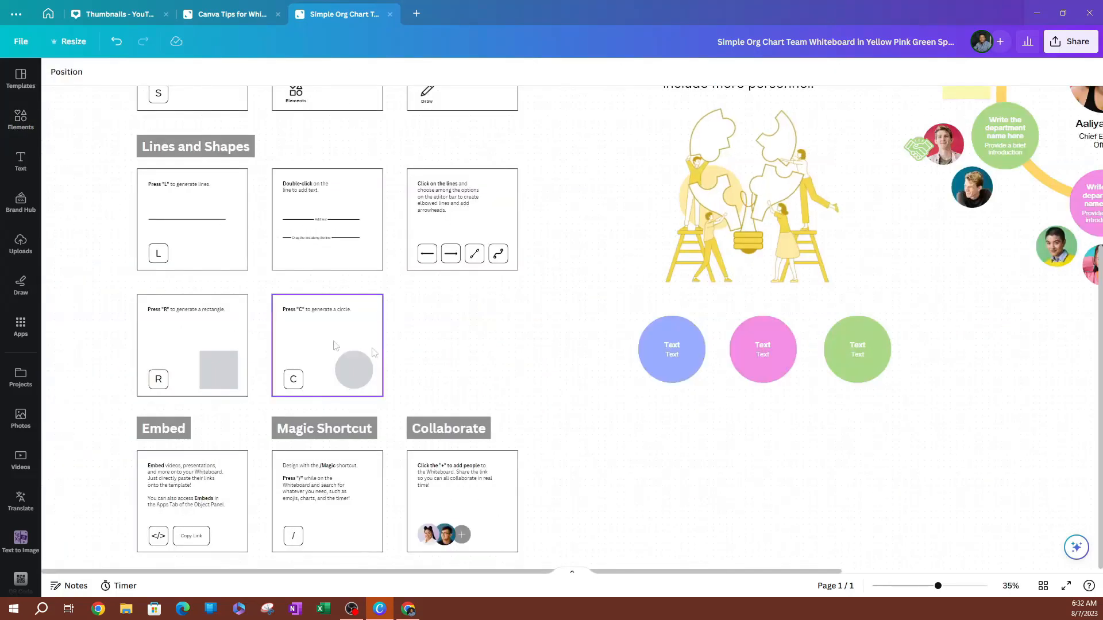
click(193, 153)
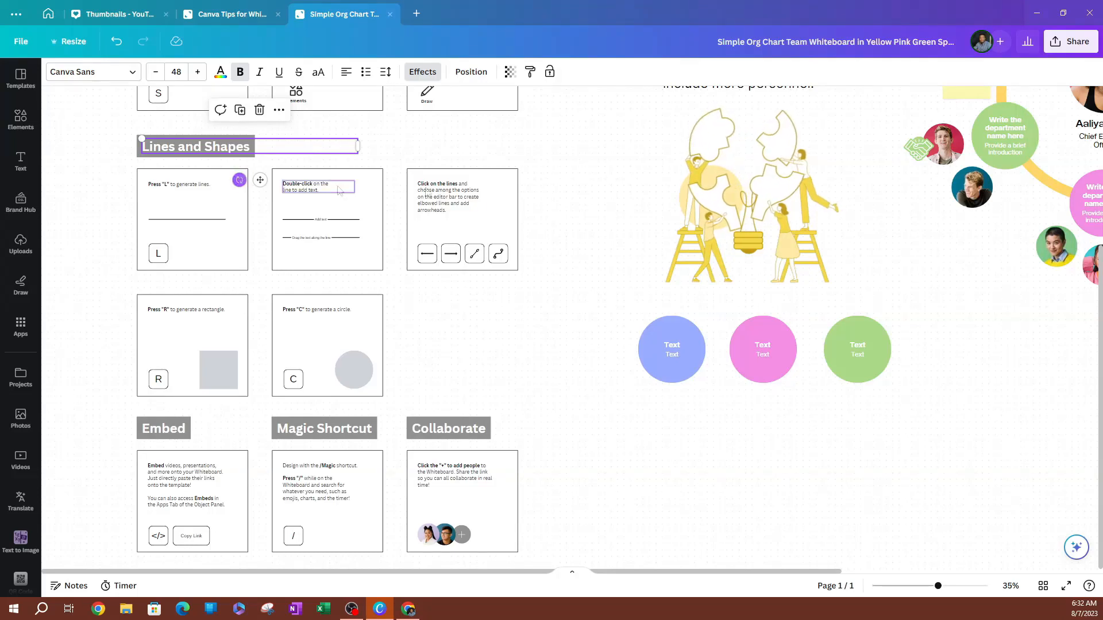
scroll(413, 190, up, 3)
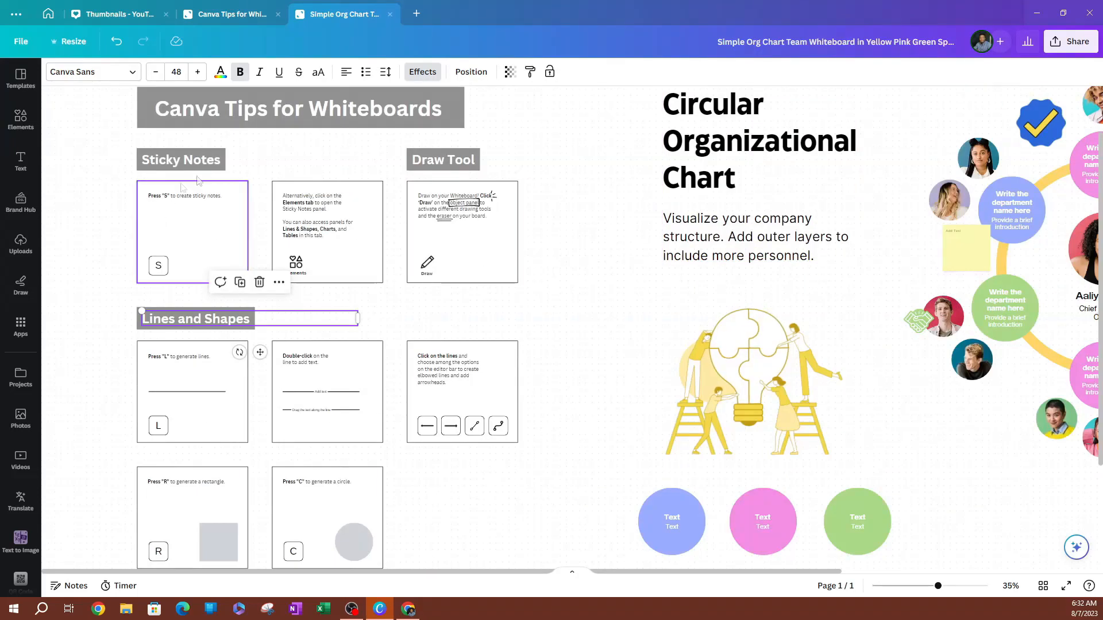
scroll(411, 174, up, 5)
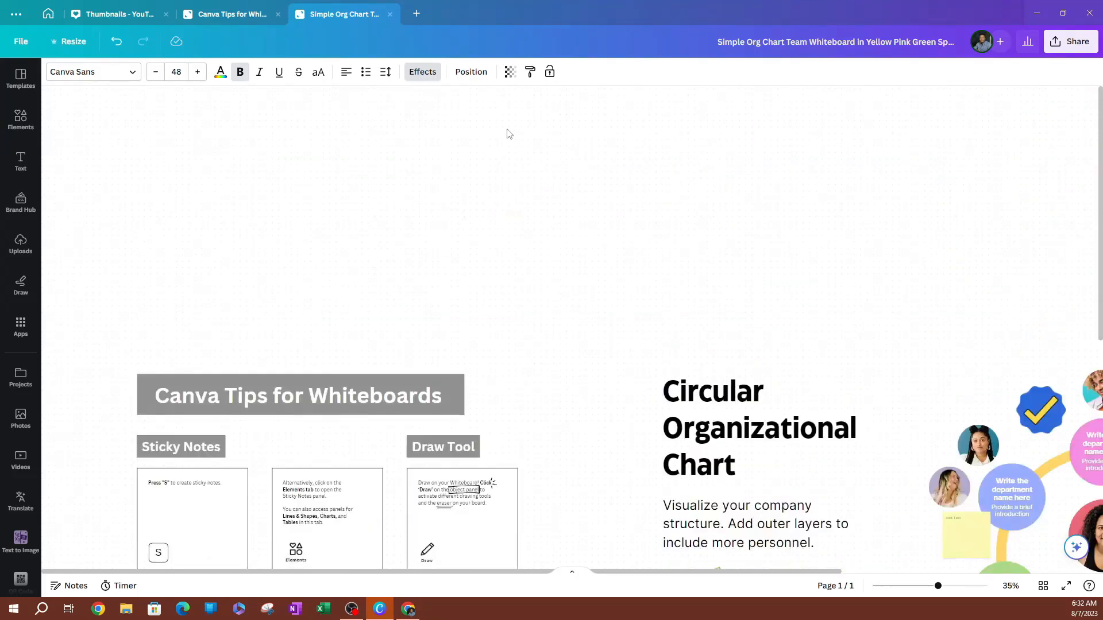
scroll(506, 134, down, 5)
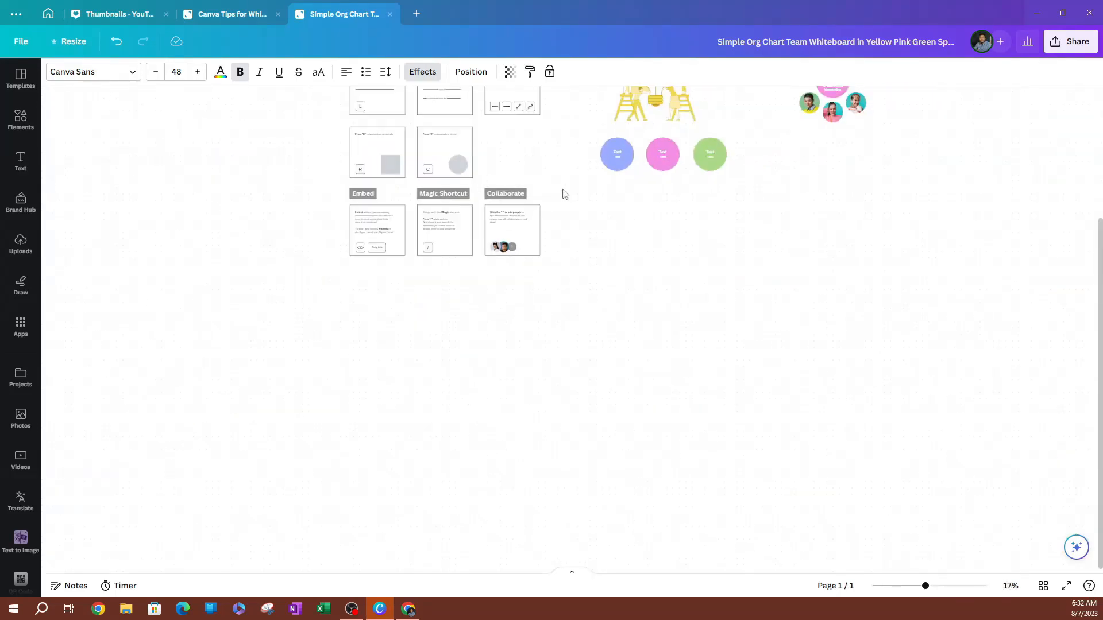
scroll(565, 195, up, 4)
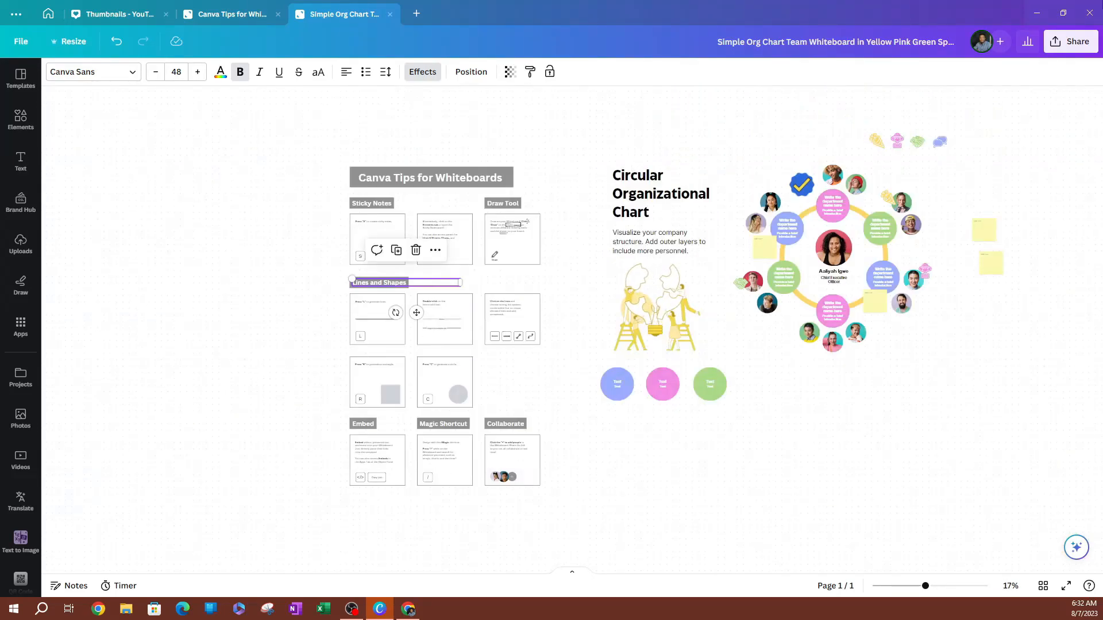
View the file types available for downloading the whiteboard, and leave PNG as the chosen format without downloading
click(1059, 42)
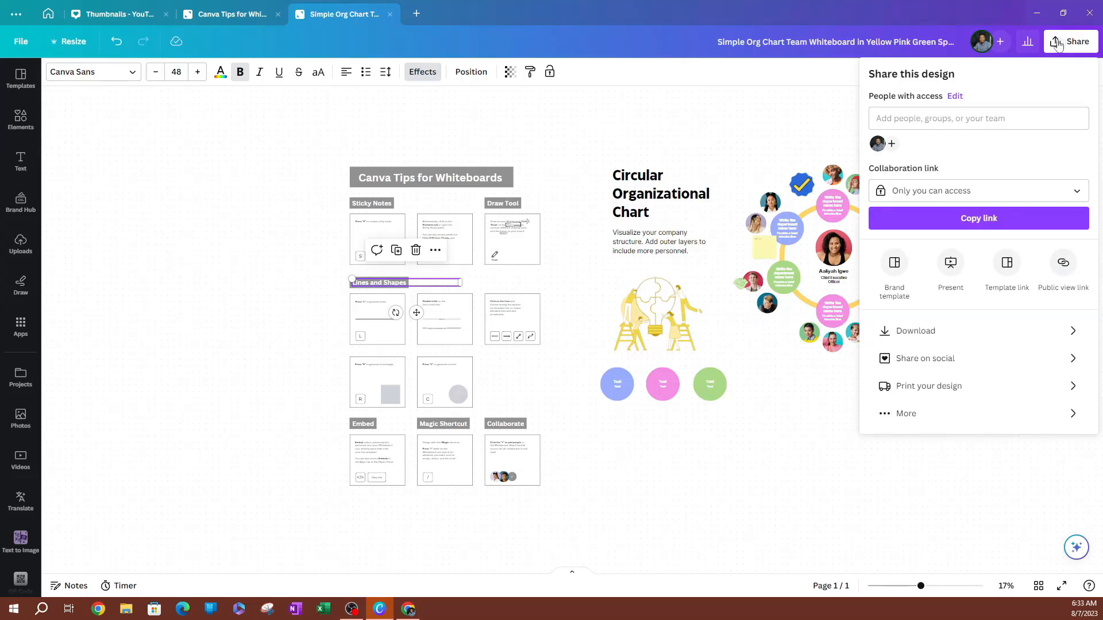
click(943, 334)
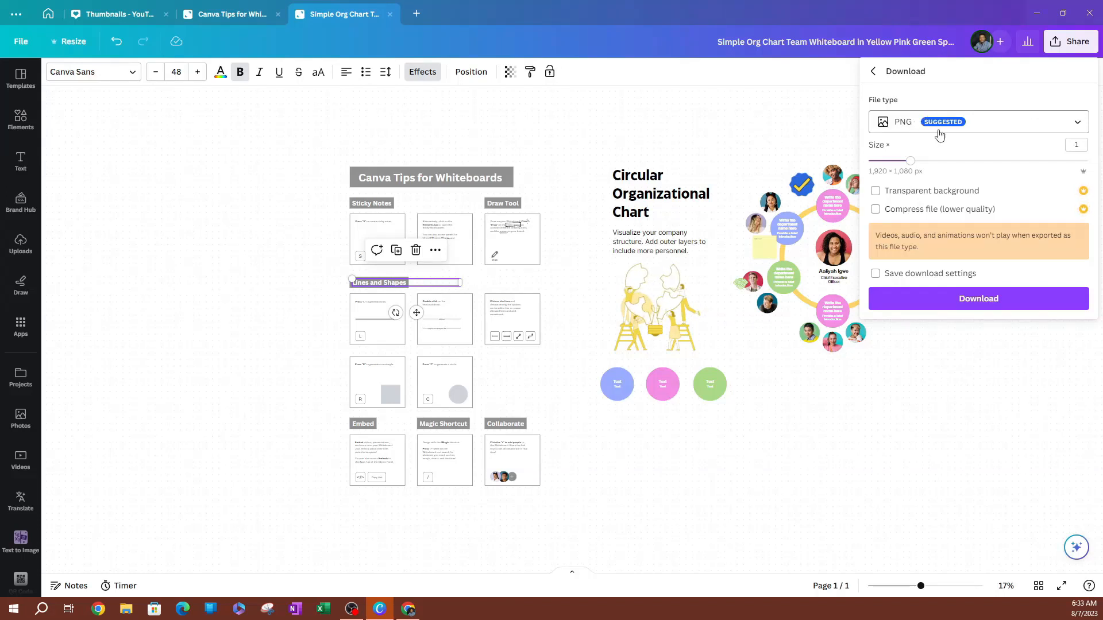
click(1047, 126)
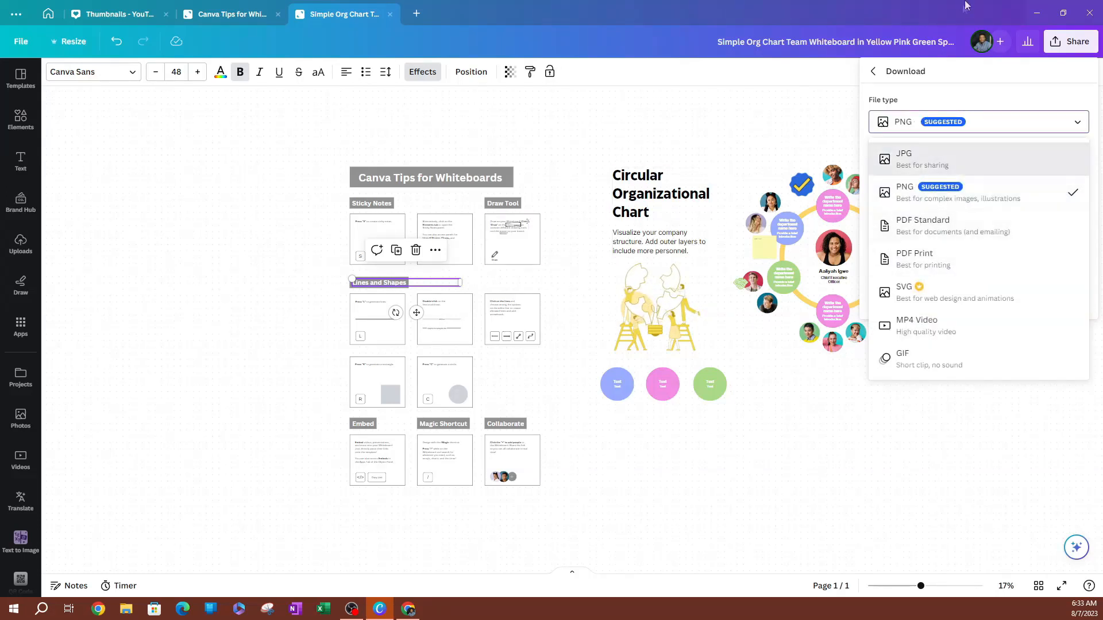
click(930, 99)
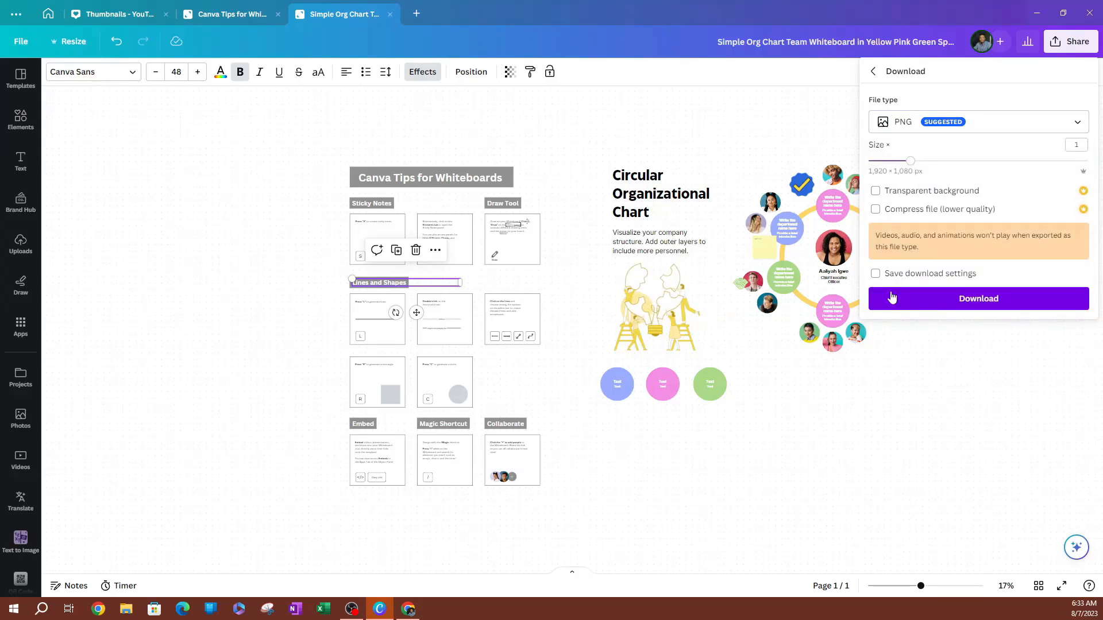
click(215, 137)
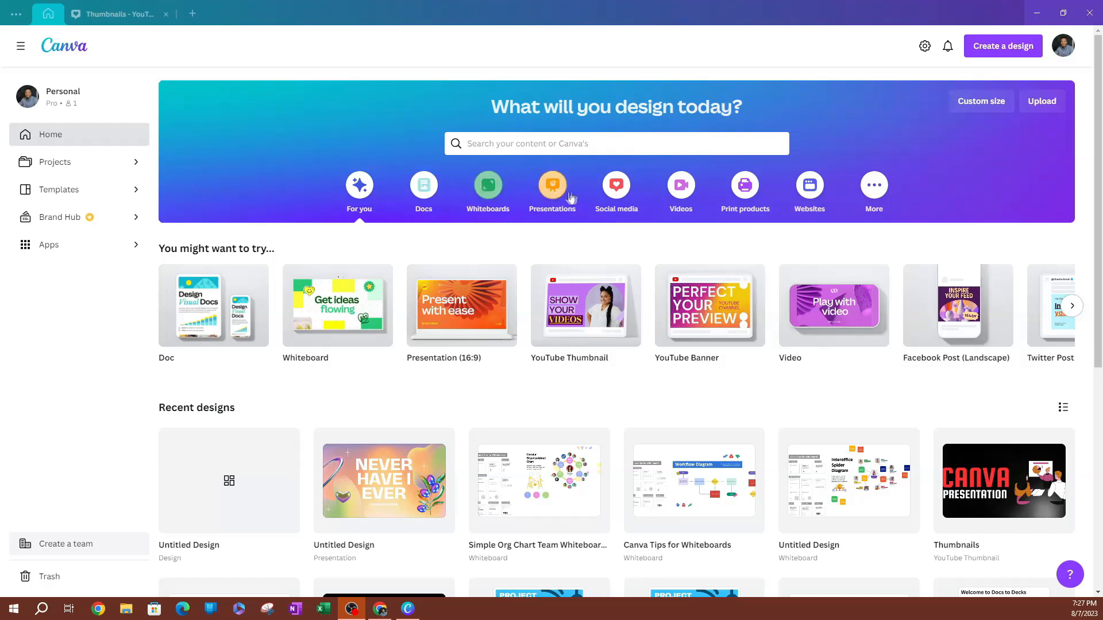
Browse the Popular social media design formats on the home page, from Instagram Post (Square) through to LinkedIn Background Photo
click(613, 191)
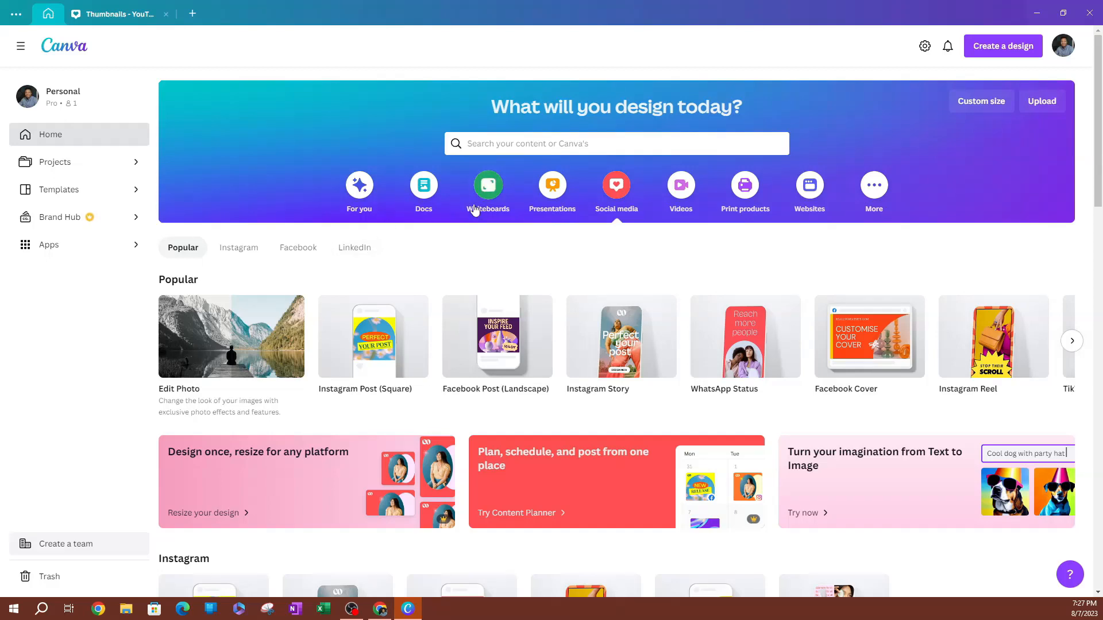
scroll(471, 212, down, 2)
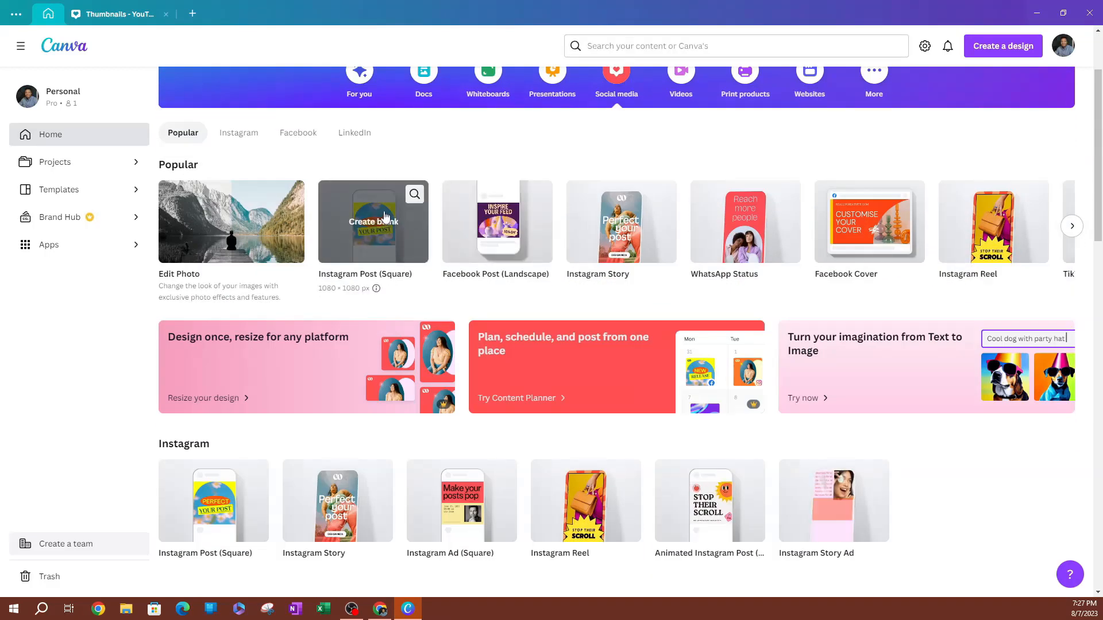
scroll(321, 213, up, 1)
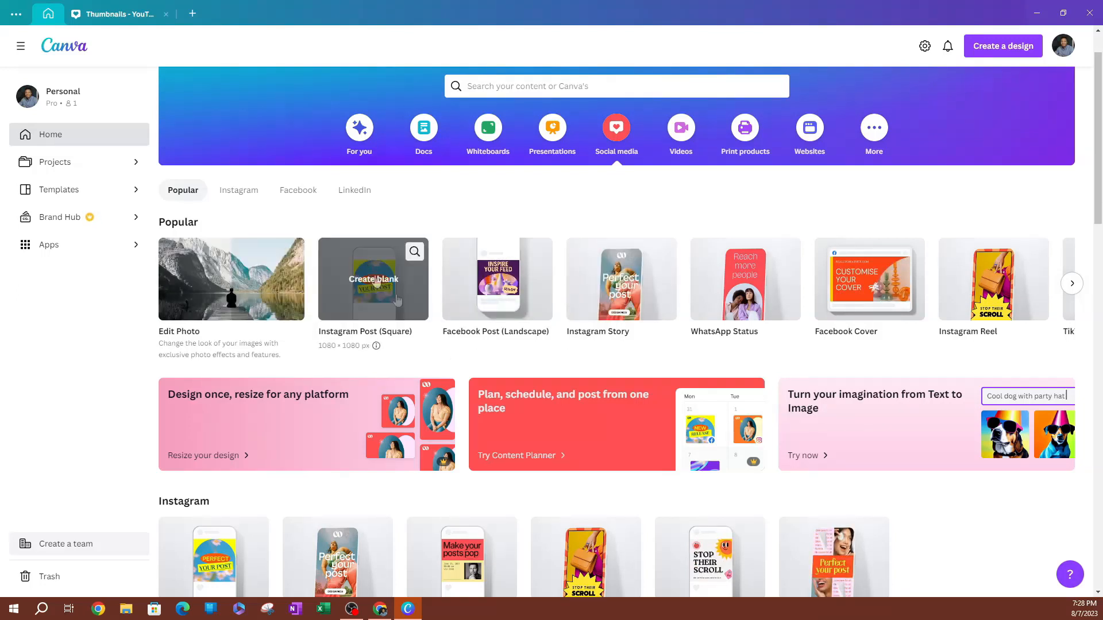
mouse_move(402, 328)
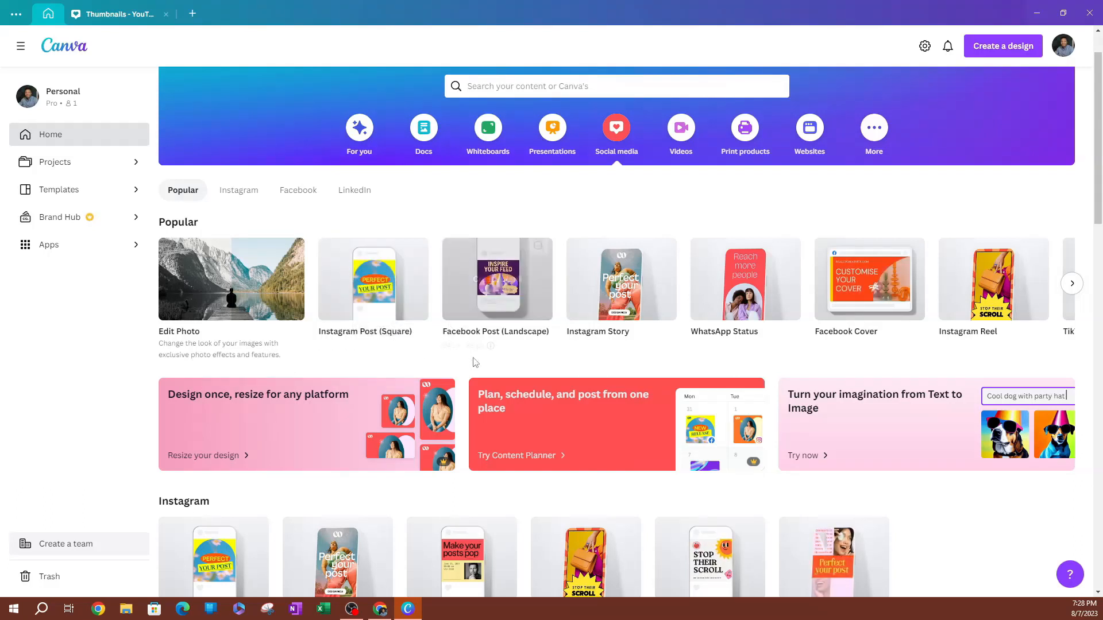
mouse_move(531, 309)
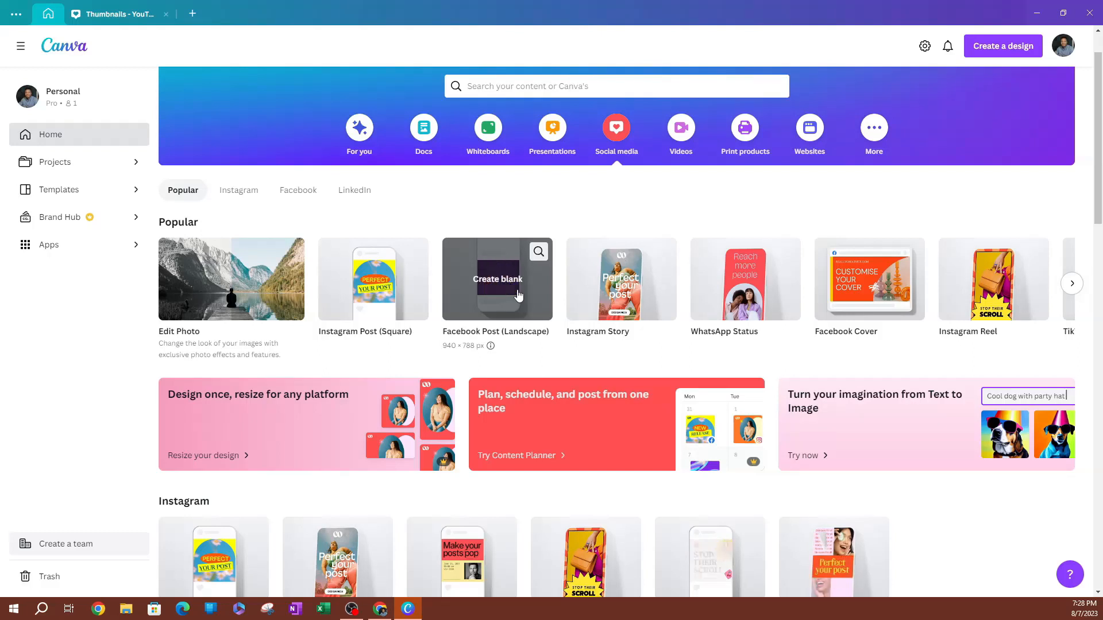
mouse_move(639, 307)
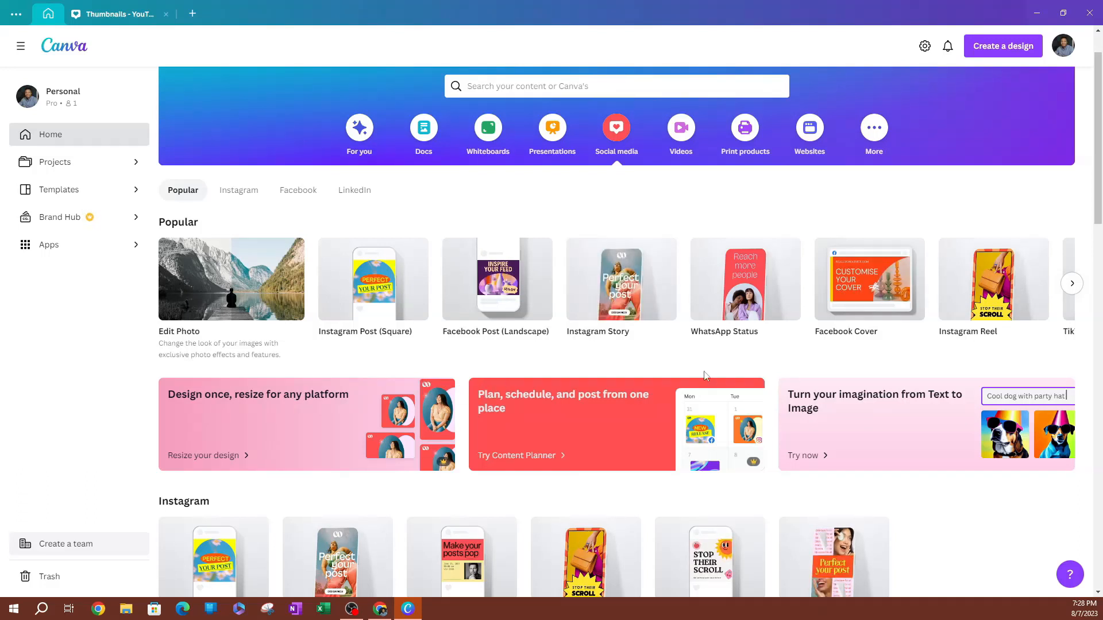
click(1071, 285)
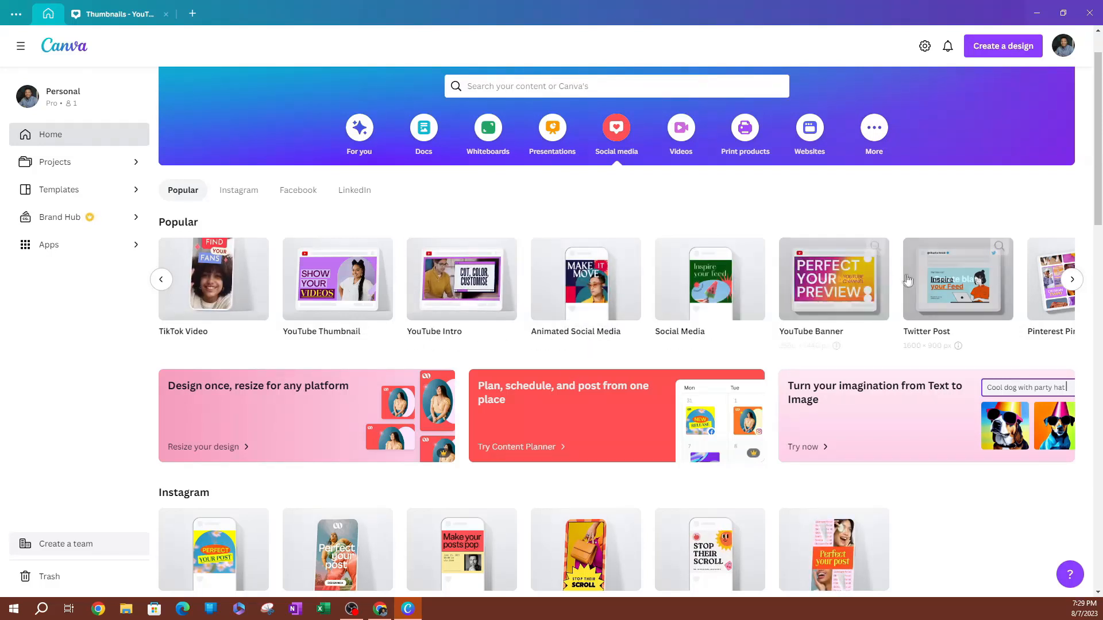
click(1072, 280)
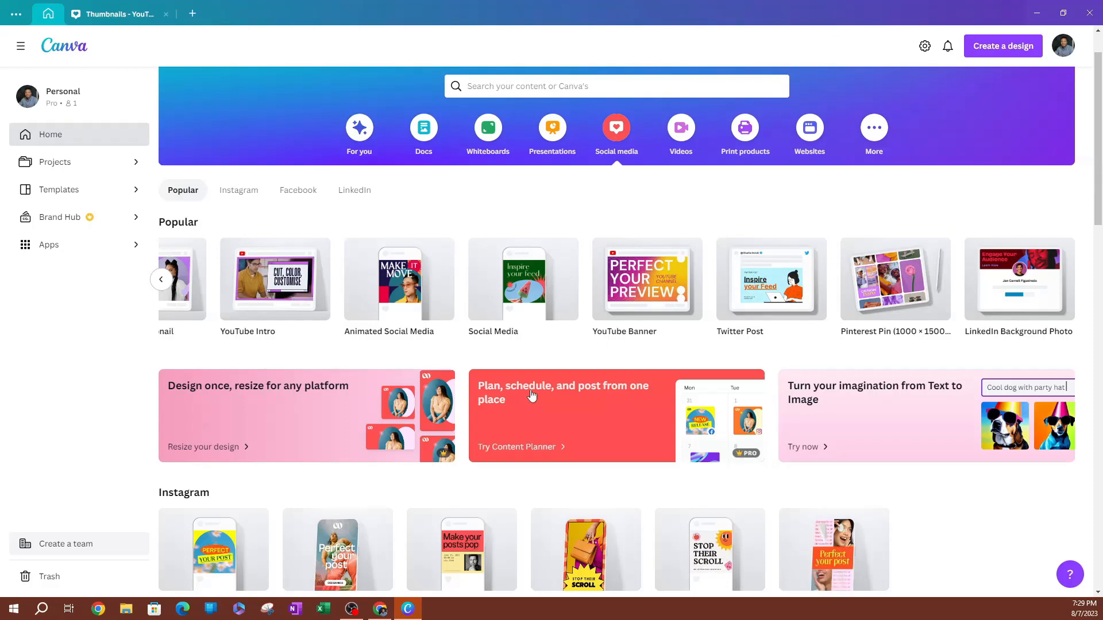
Look through the Instagram, Facebook and LinkedIn formats and the social media template collections down to Facebook Covers
scroll(532, 395, down, 1)
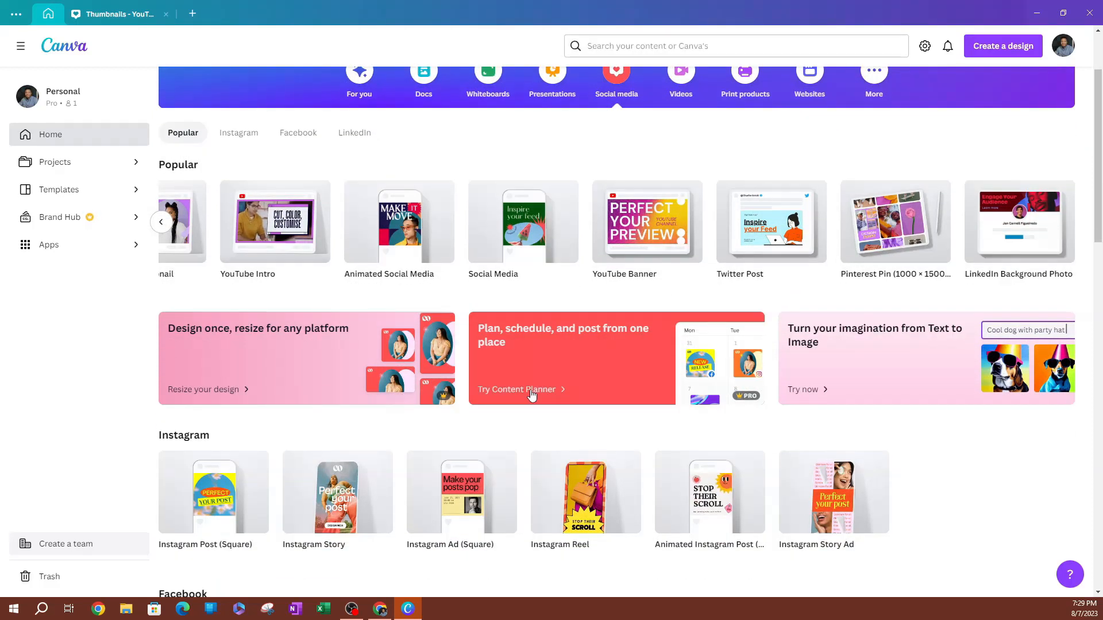
scroll(531, 395, down, 5)
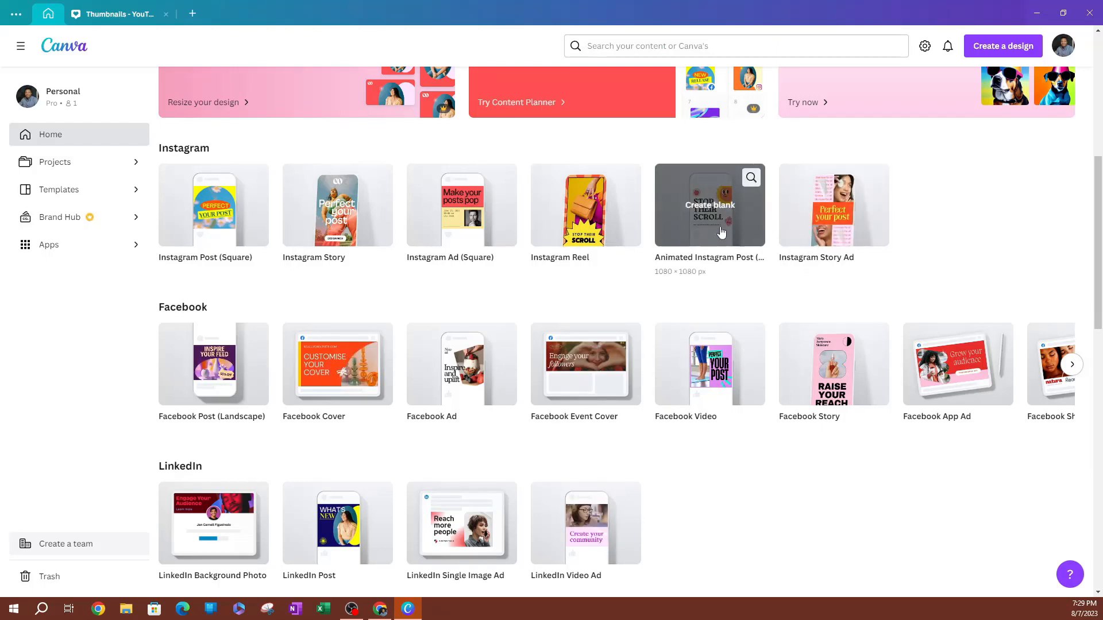
scroll(402, 291, down, 1)
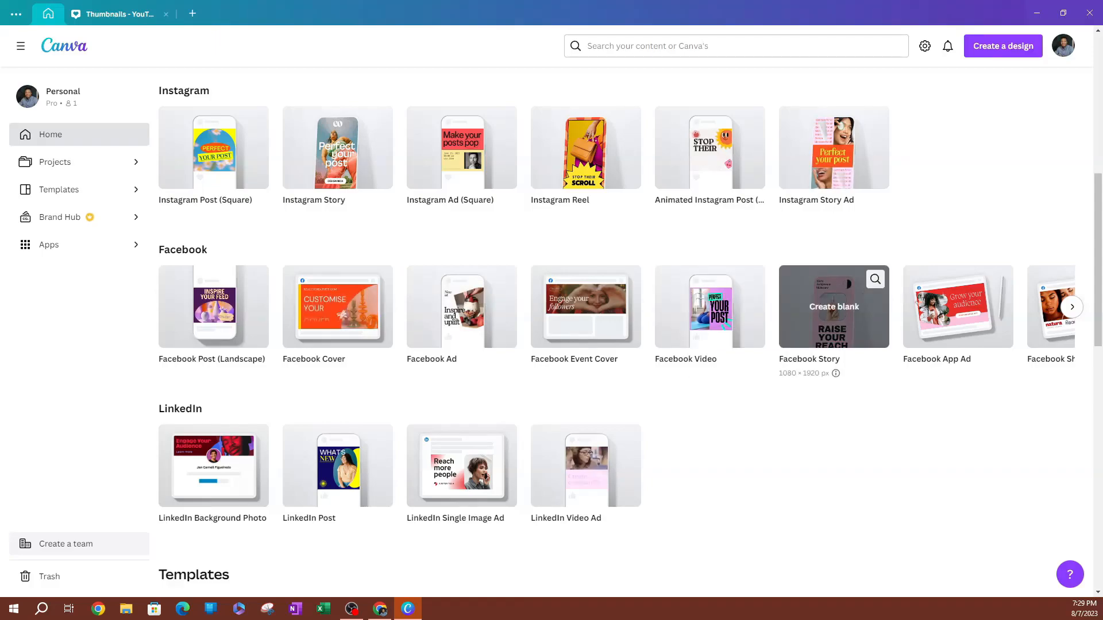
scroll(285, 331, down, 3)
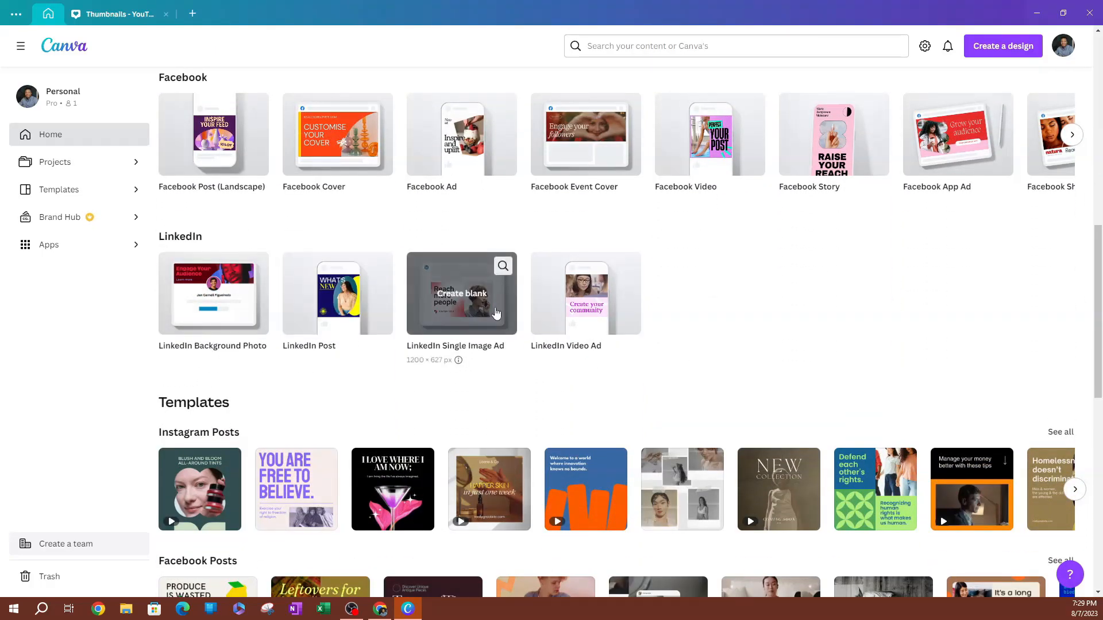
scroll(402, 313, down, 3)
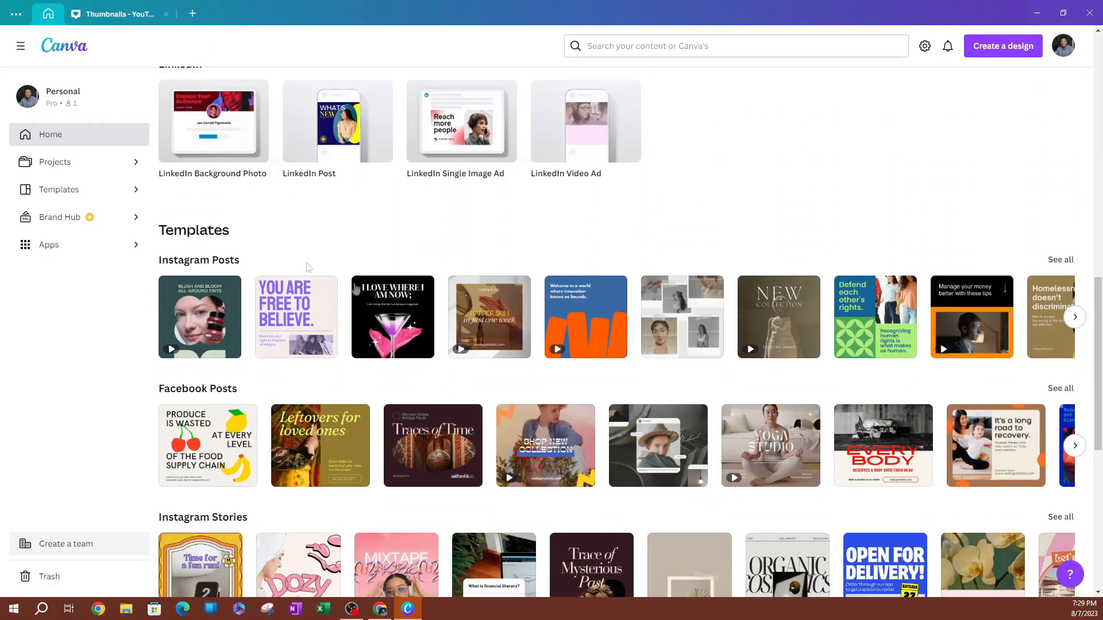
scroll(356, 267, down, 3)
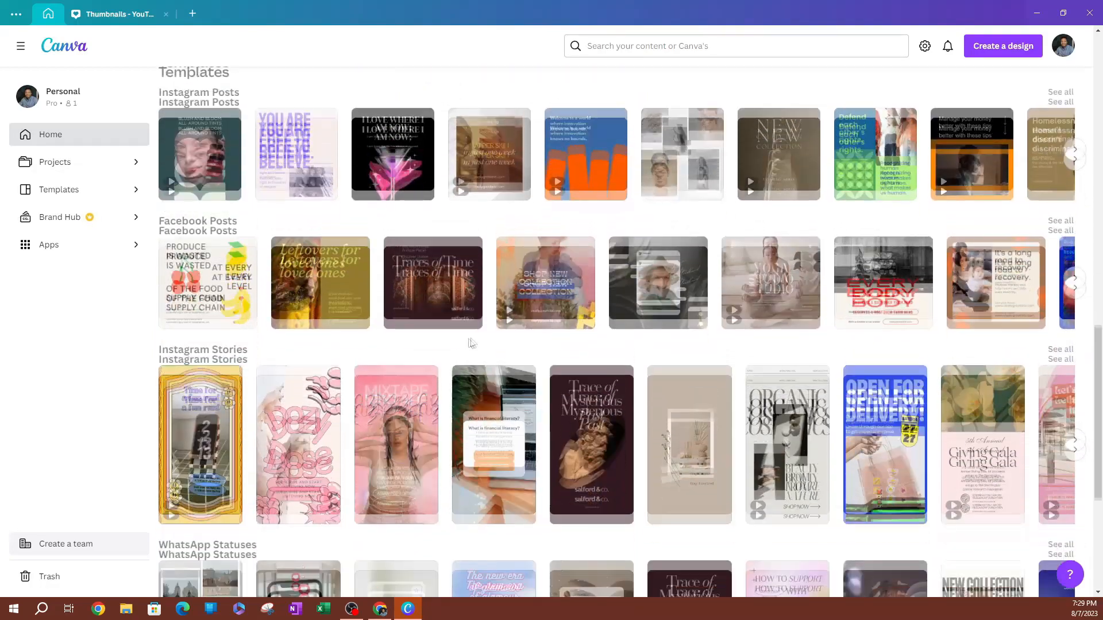
scroll(236, 328, down, 5)
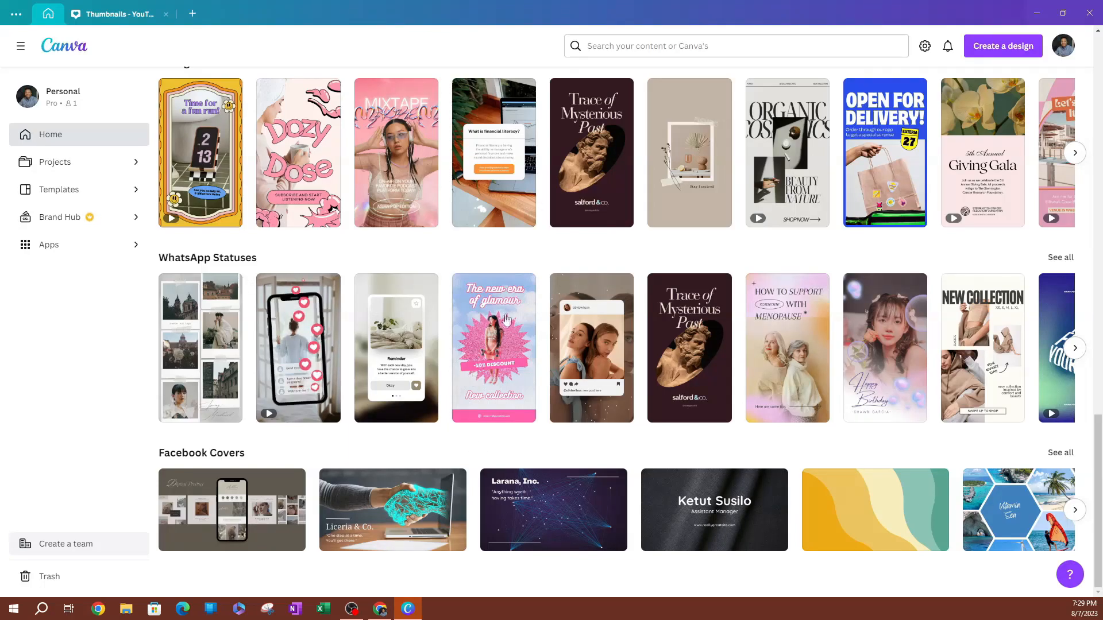
scroll(505, 321, up, 15)
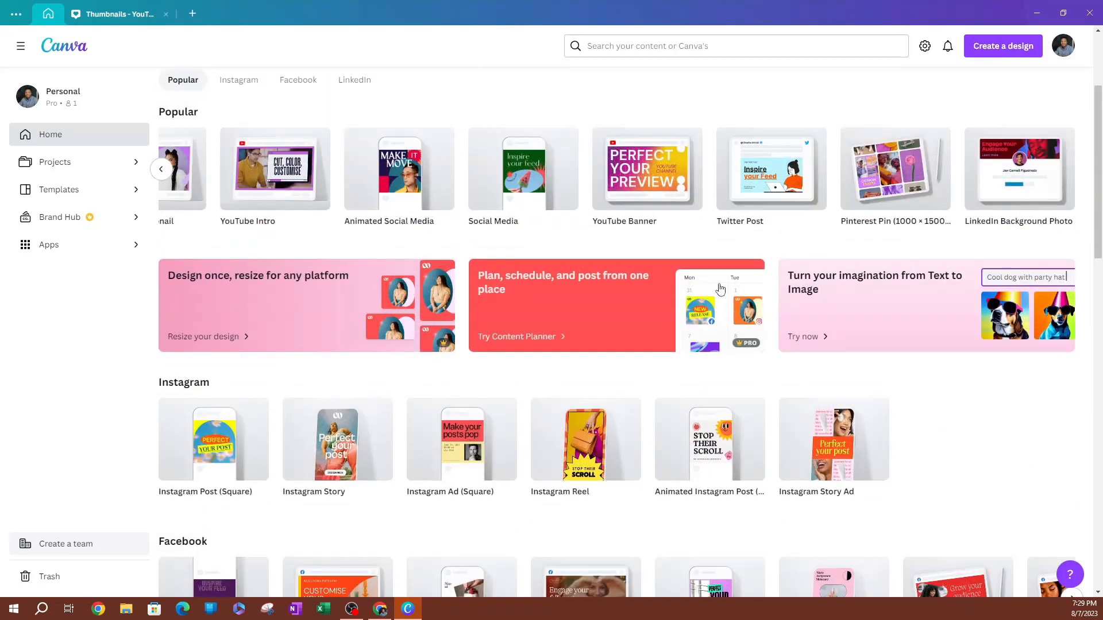
Create a blank Twitter Post design, return to the home page, and create a blank Instagram Story from the Popular formats
click(770, 189)
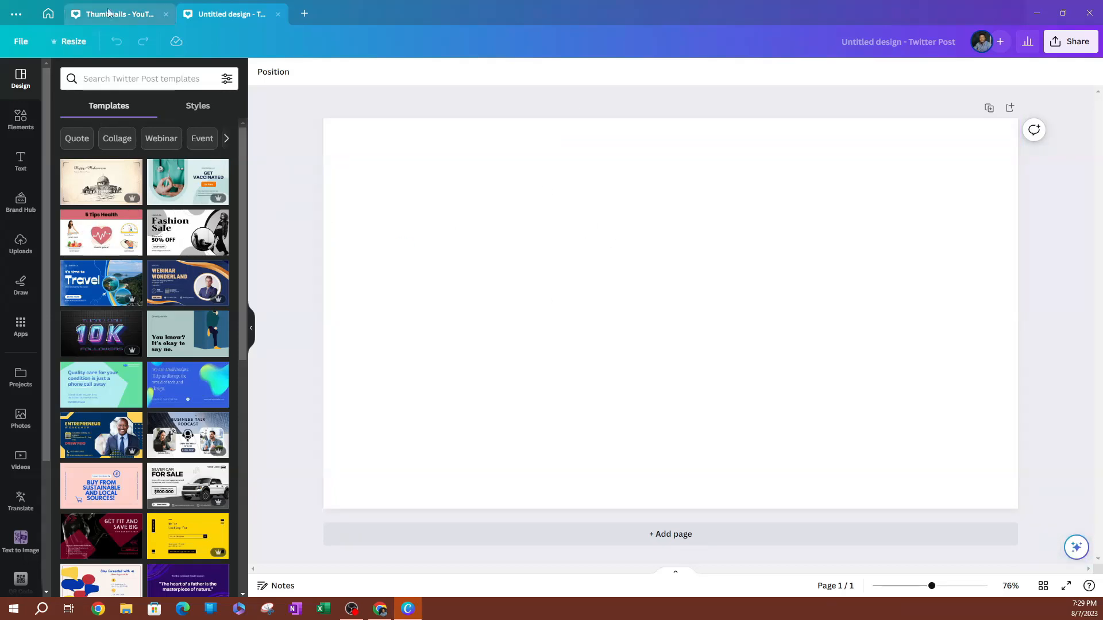
click(49, 16)
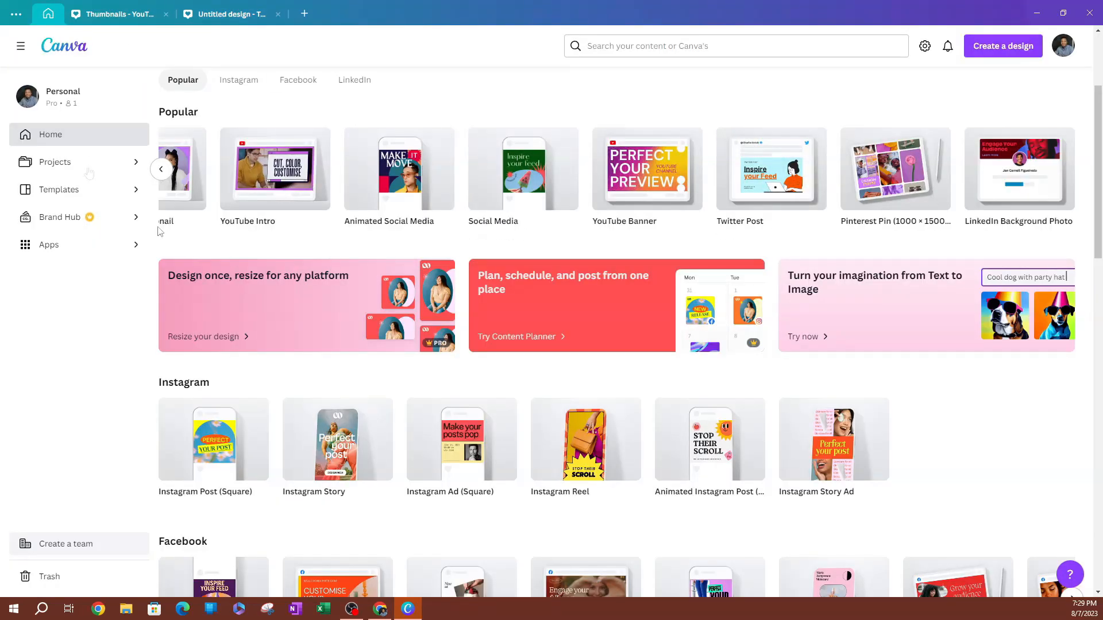
click(162, 169)
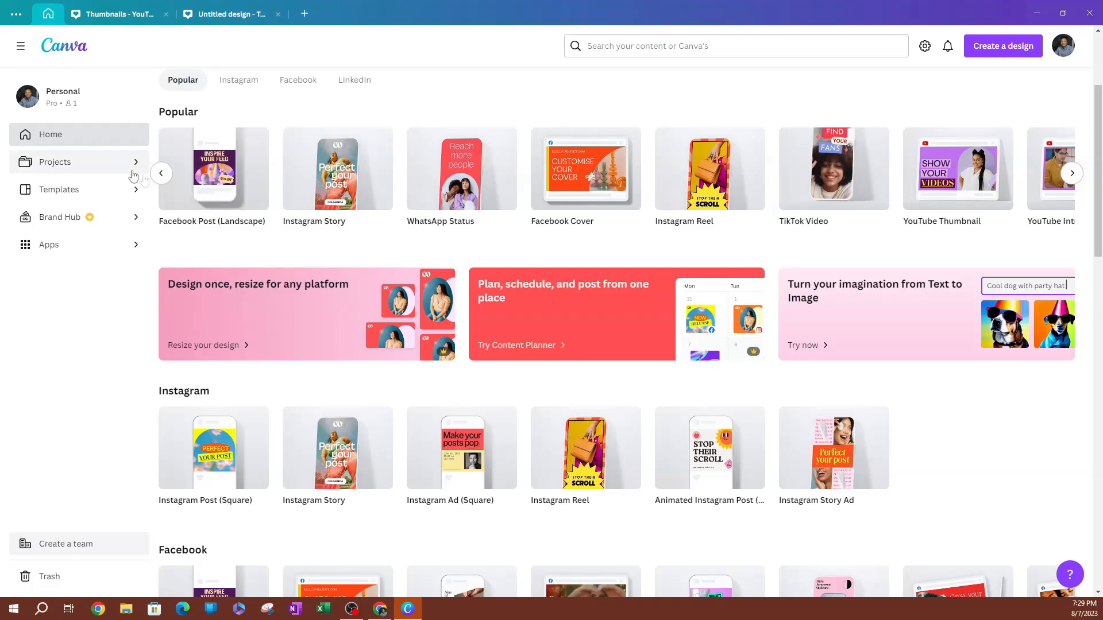
click(332, 192)
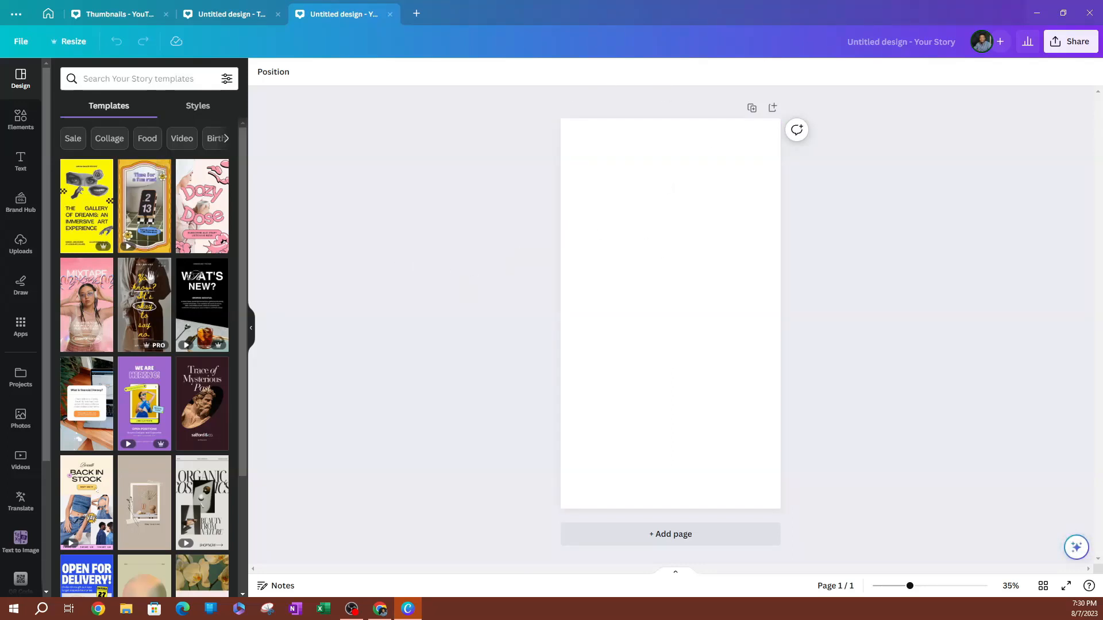
Search the story templates for "music" and apply the Blue Pink Modern Dark Music Player Instagram Story template to the blank page
scroll(145, 253, down, 3)
scroll(149, 277, up, 3)
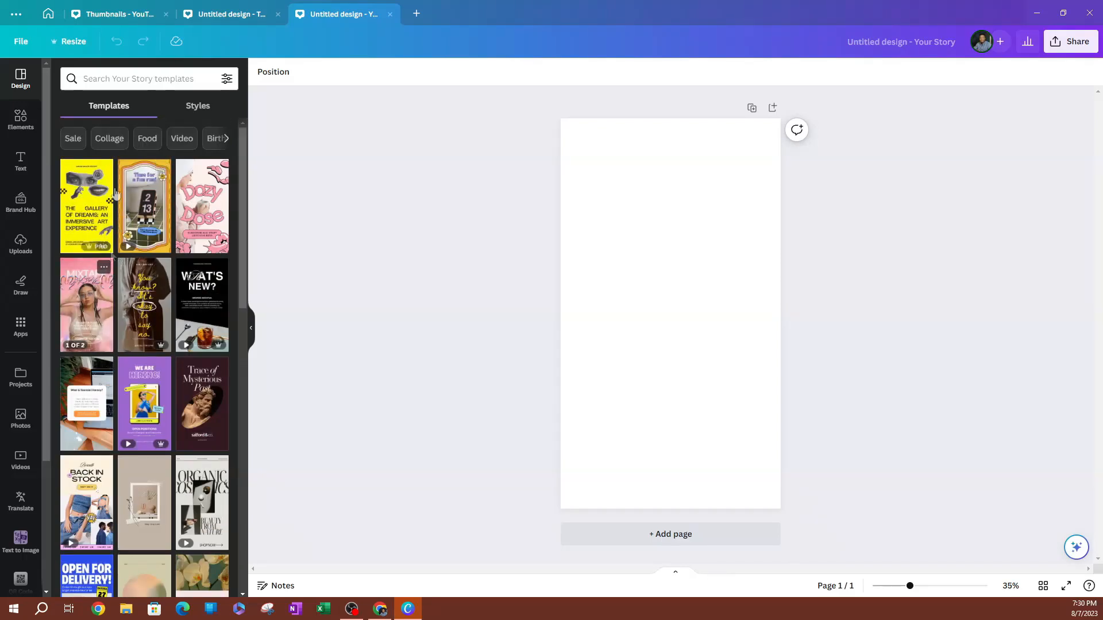
click(118, 83)
text(music)
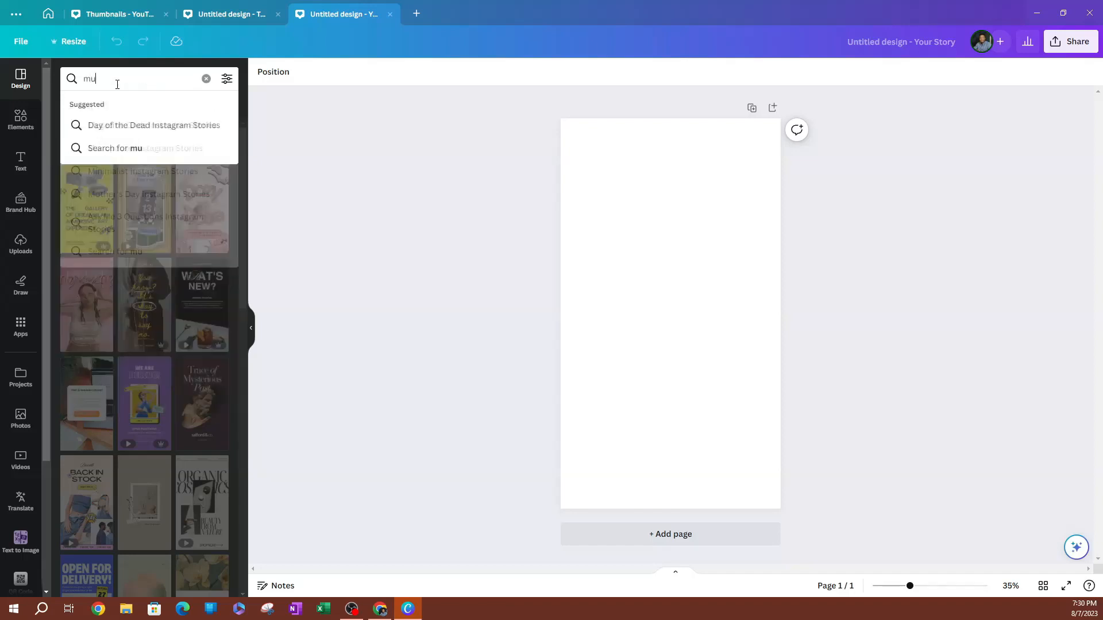
key(Return)
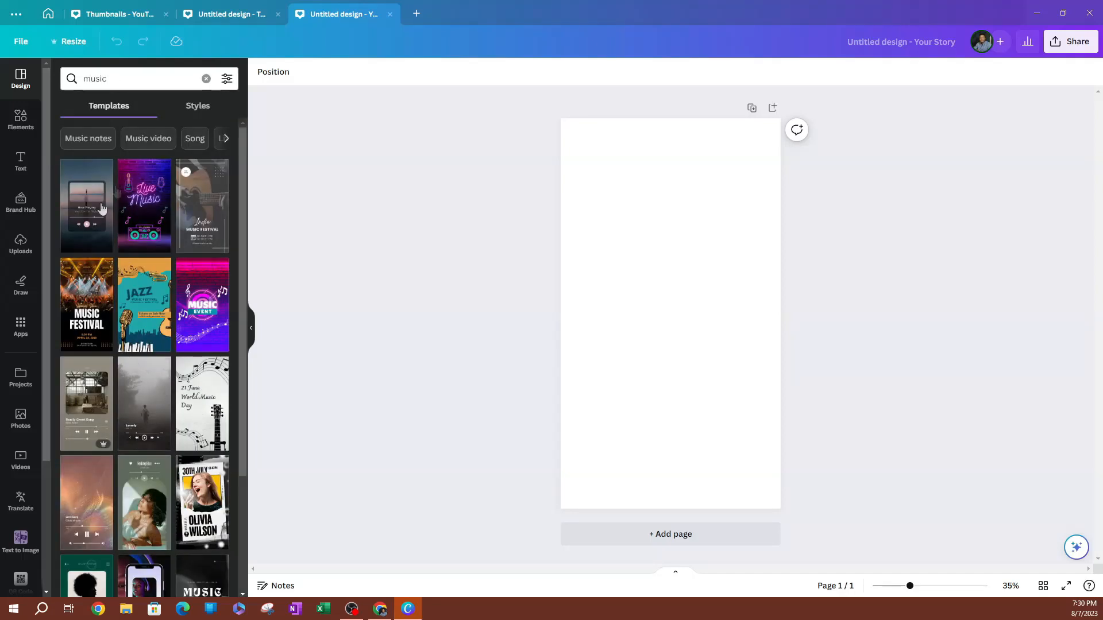
click(102, 208)
click(634, 189)
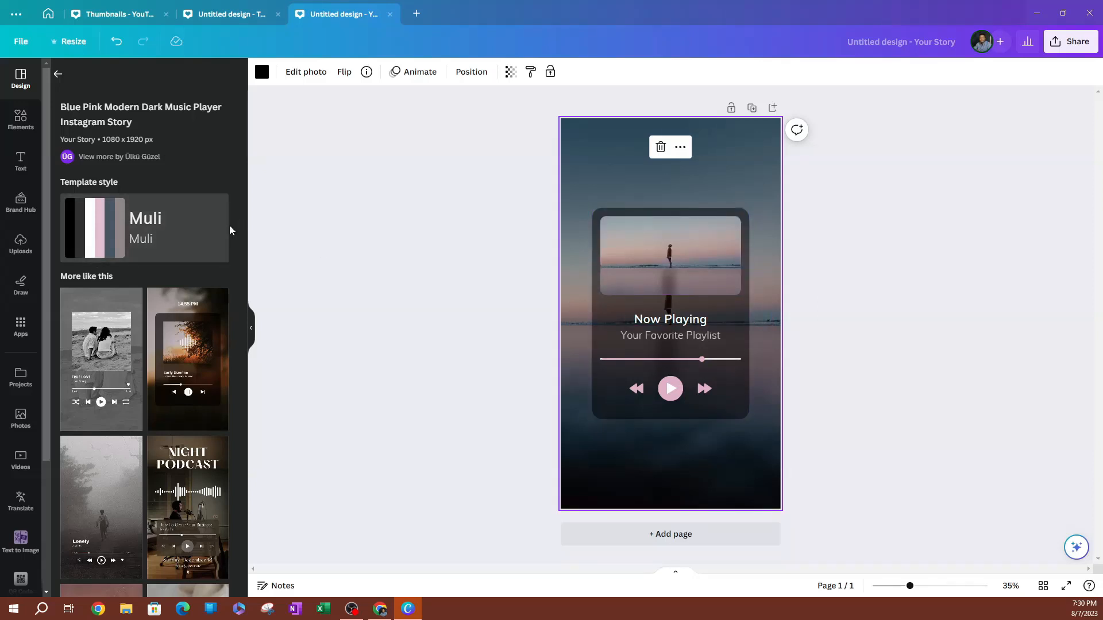
Inspect the music player template's separate elements: the cover photo, the Now Playing title and the pink play button
click(666, 270)
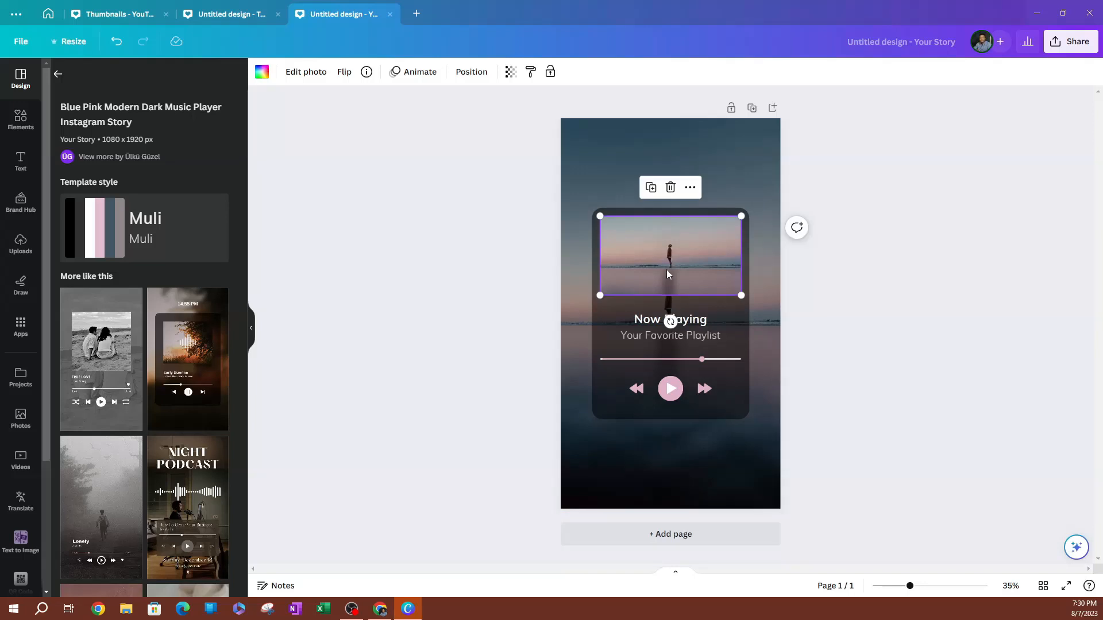
click(667, 319)
click(670, 385)
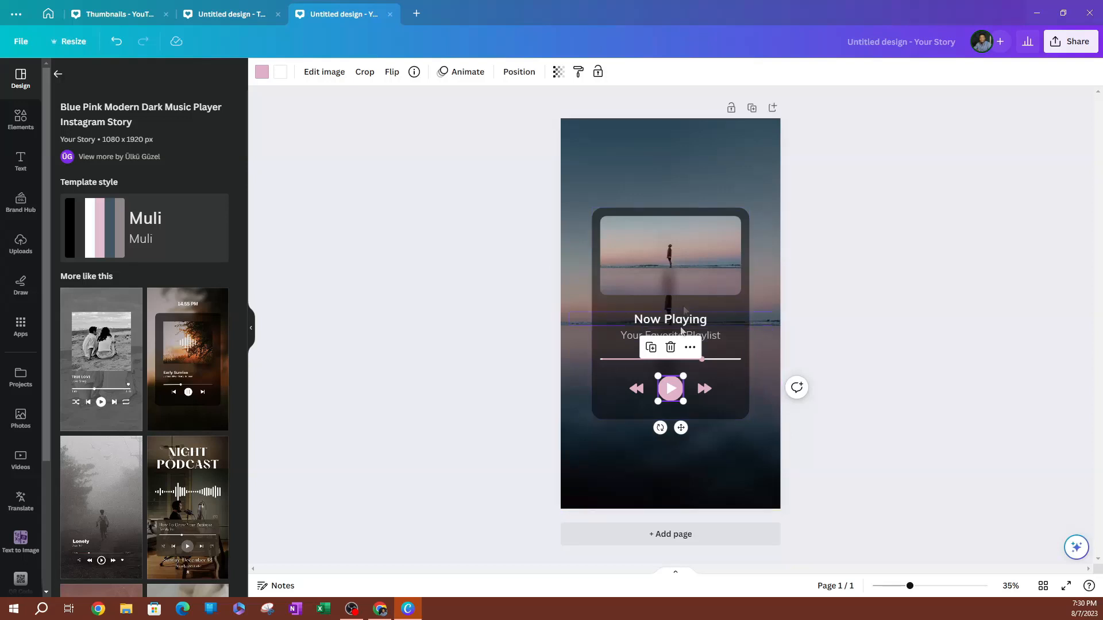
Search the elements library for "play button" and place the red round play graphic just below the story's pink play button
click(27, 127)
click(118, 79)
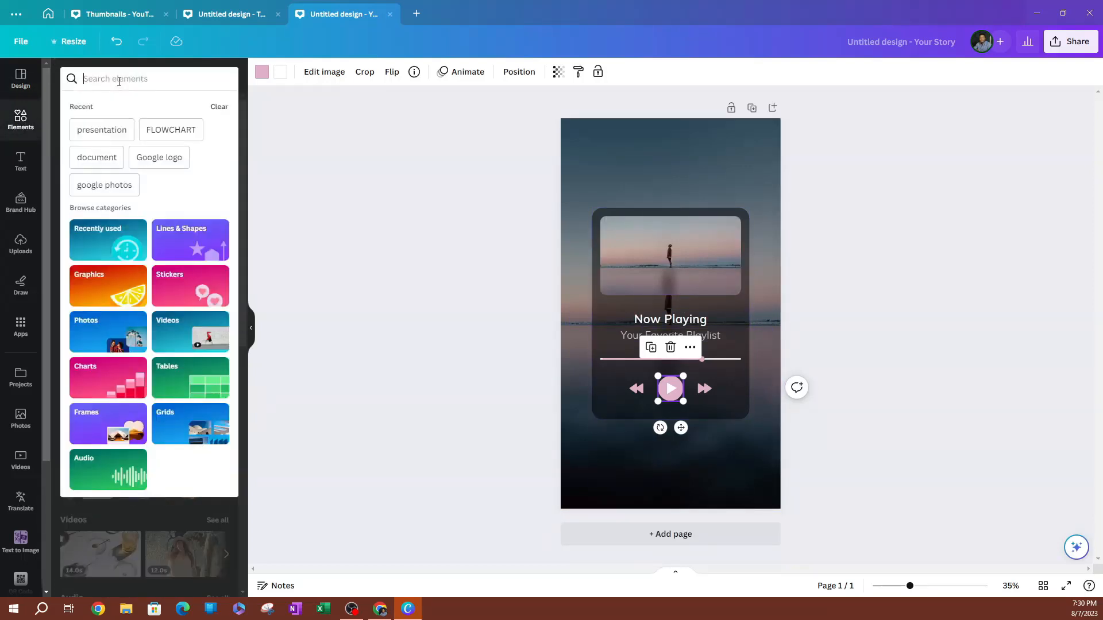
text(play butto)
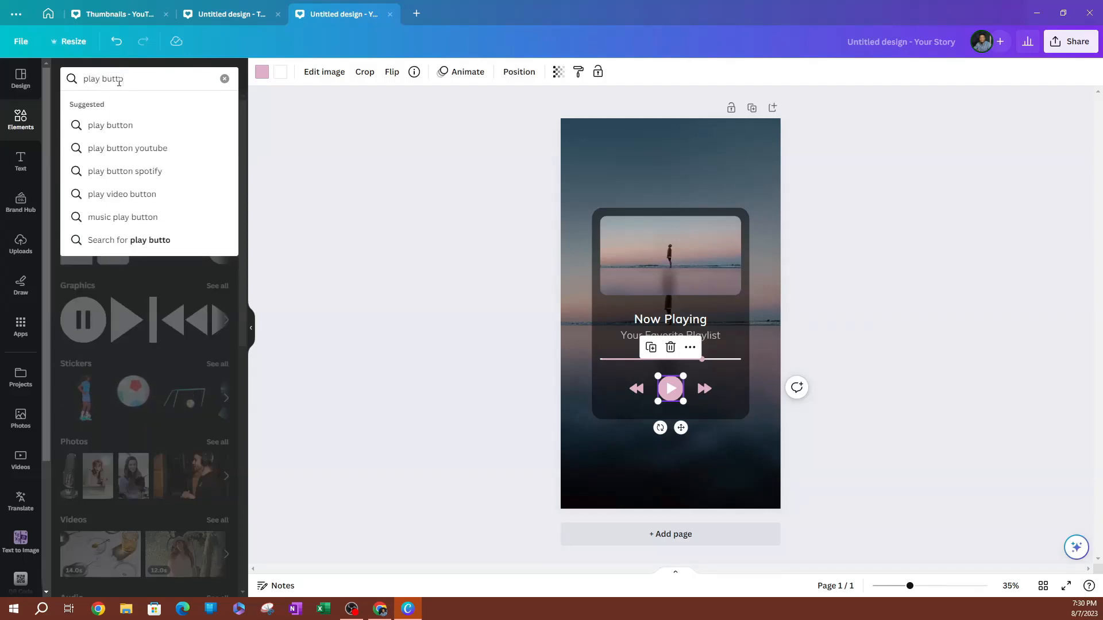
text(n)
key(Return)
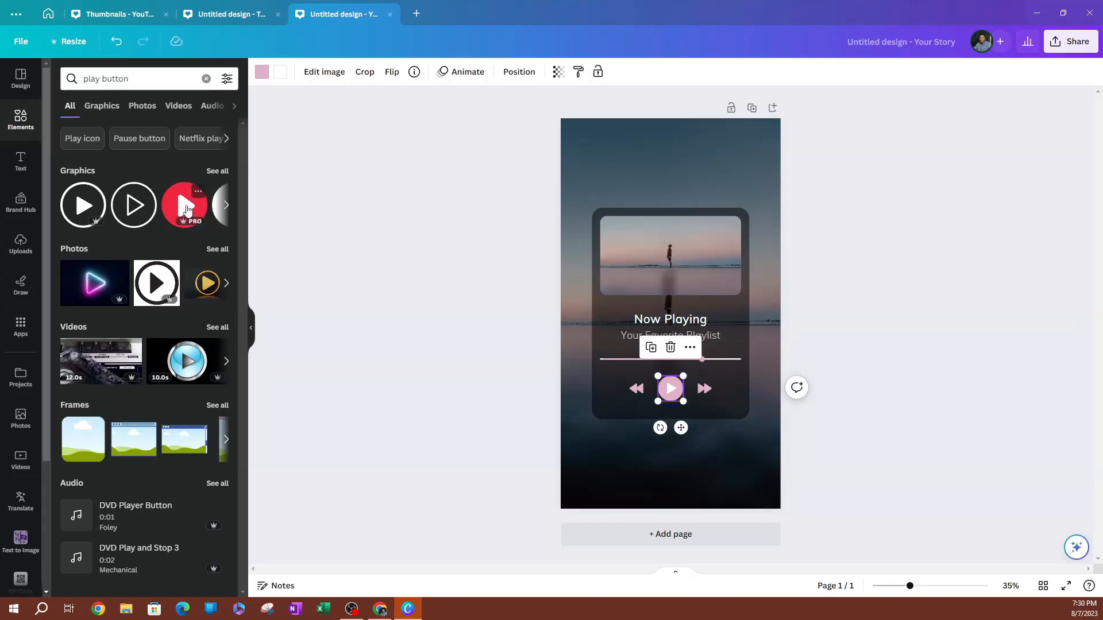
click(184, 205)
drag(663, 296, 677, 405)
Delete the pink circle and its white triangle, and move the red play graphic into their place between the skip icons
click(671, 388)
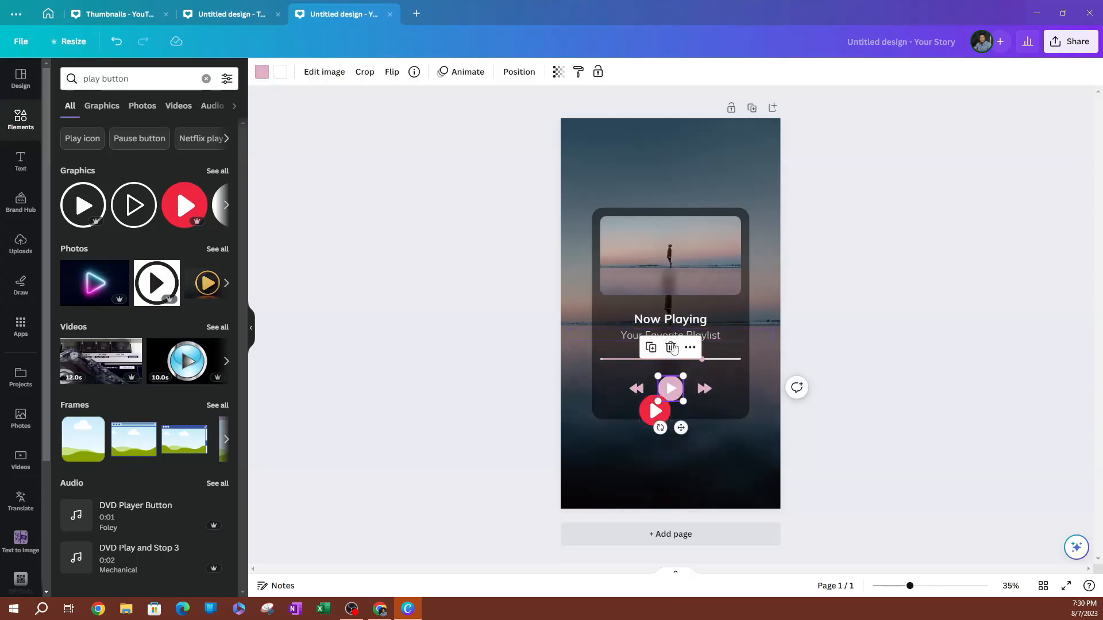
click(675, 353)
click(671, 388)
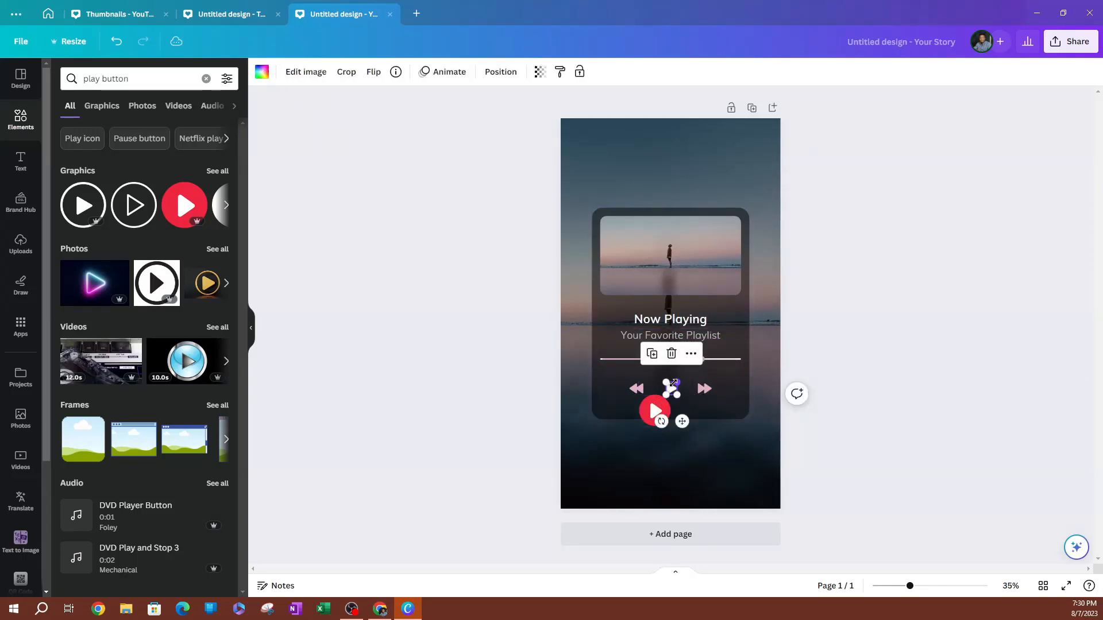
click(673, 353)
mouse_move(662, 404)
mouse_down()
mouse_move(676, 380)
mouse_move(673, 388)
mouse_up()
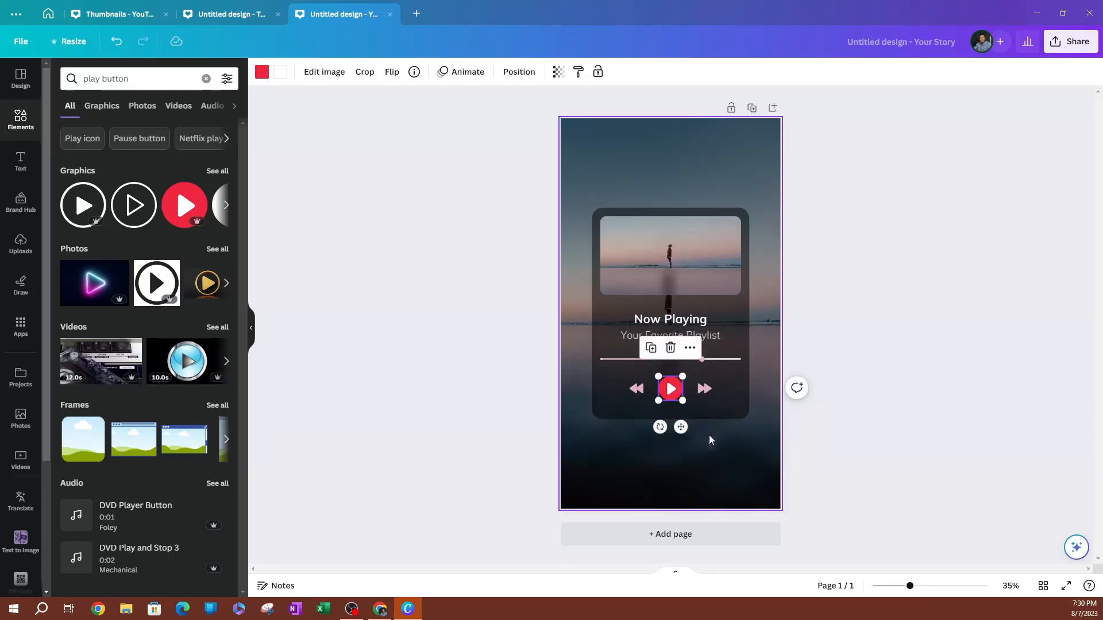
click(717, 467)
Search the elements library for "progress bar" and look over the matching graphics and the available text styles
click(161, 79)
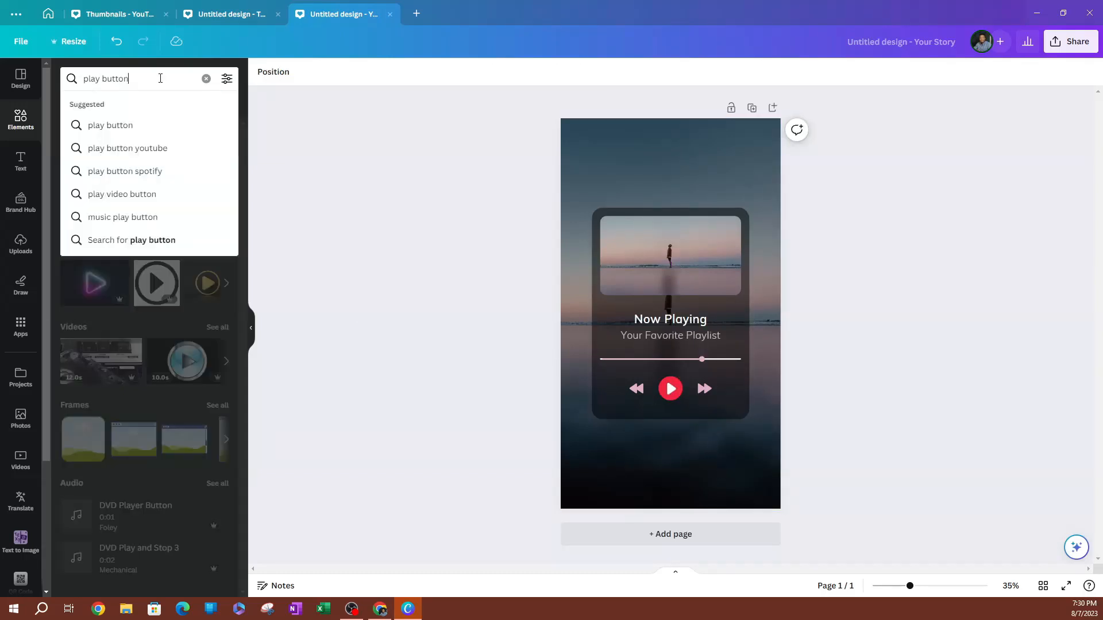
drag(160, 78, 63, 80)
text(pr)
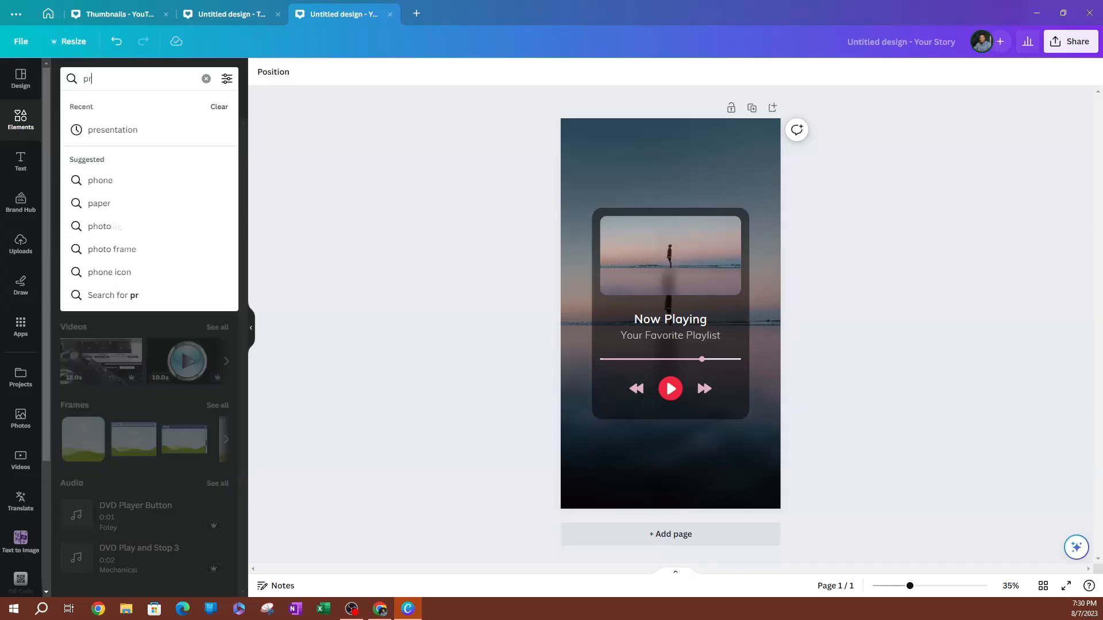
text(ogress bar)
key(Return)
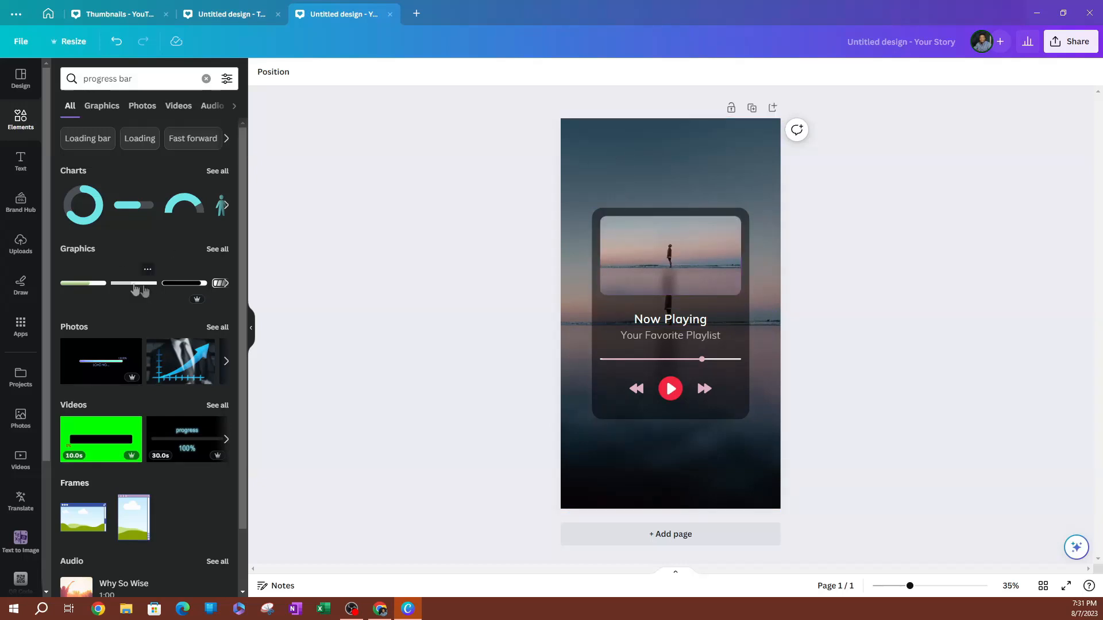
click(19, 155)
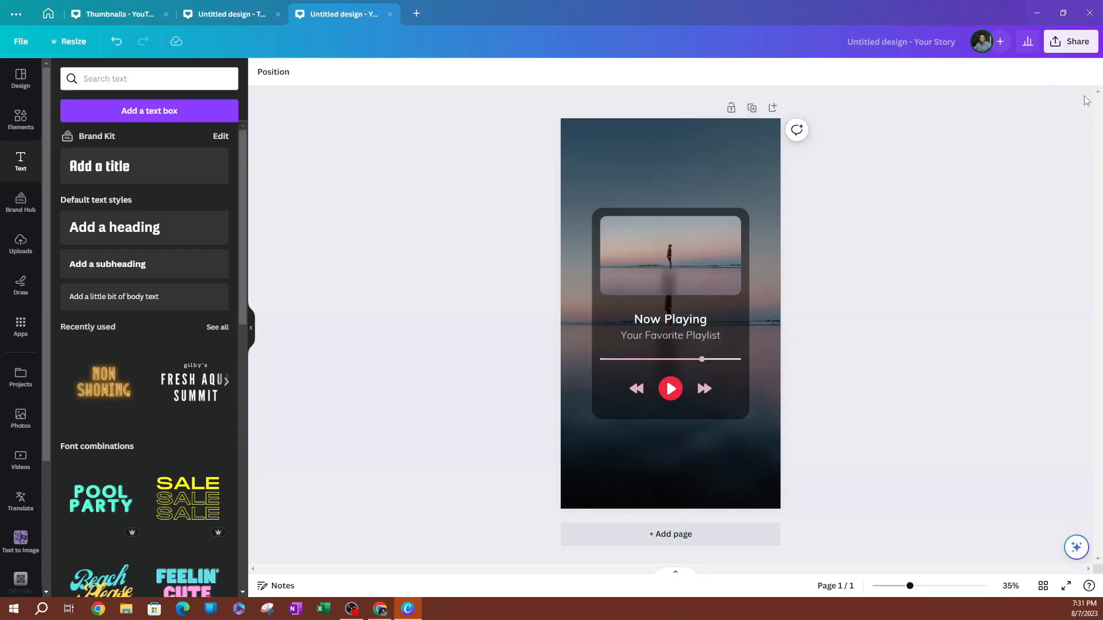
Review the story's sharing options and its download settings with the PNG file type, without downloading it
click(1061, 49)
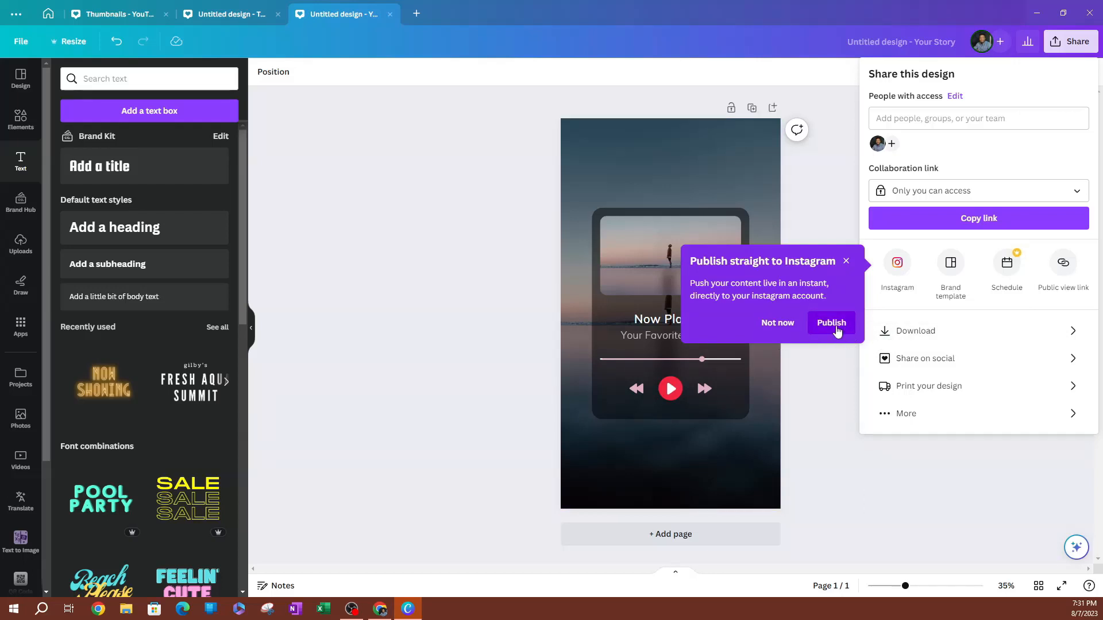
click(939, 337)
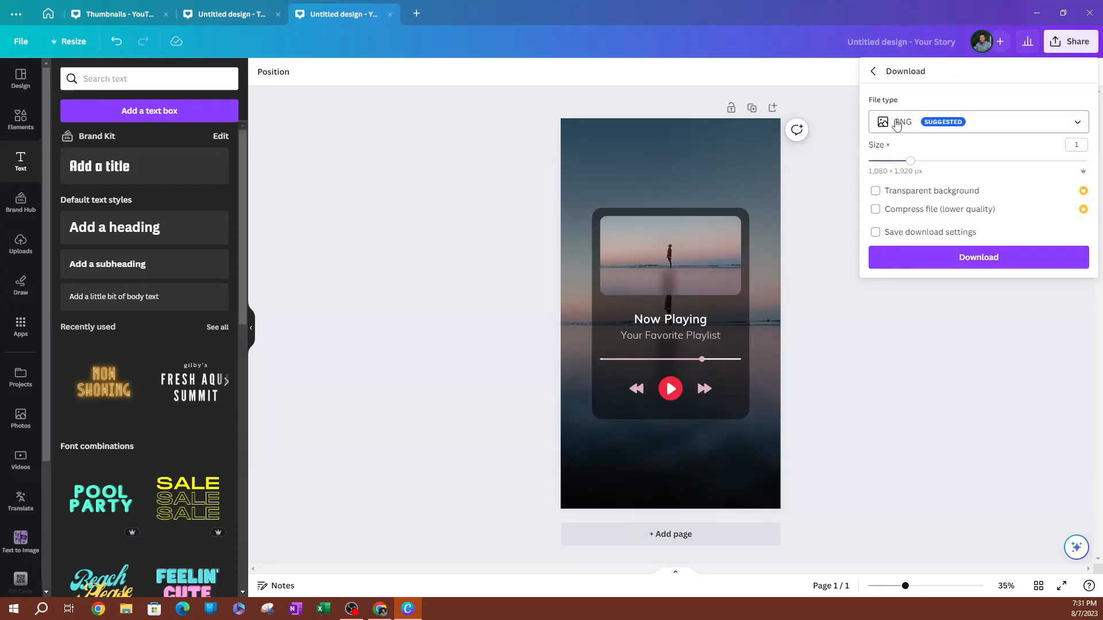
click(941, 400)
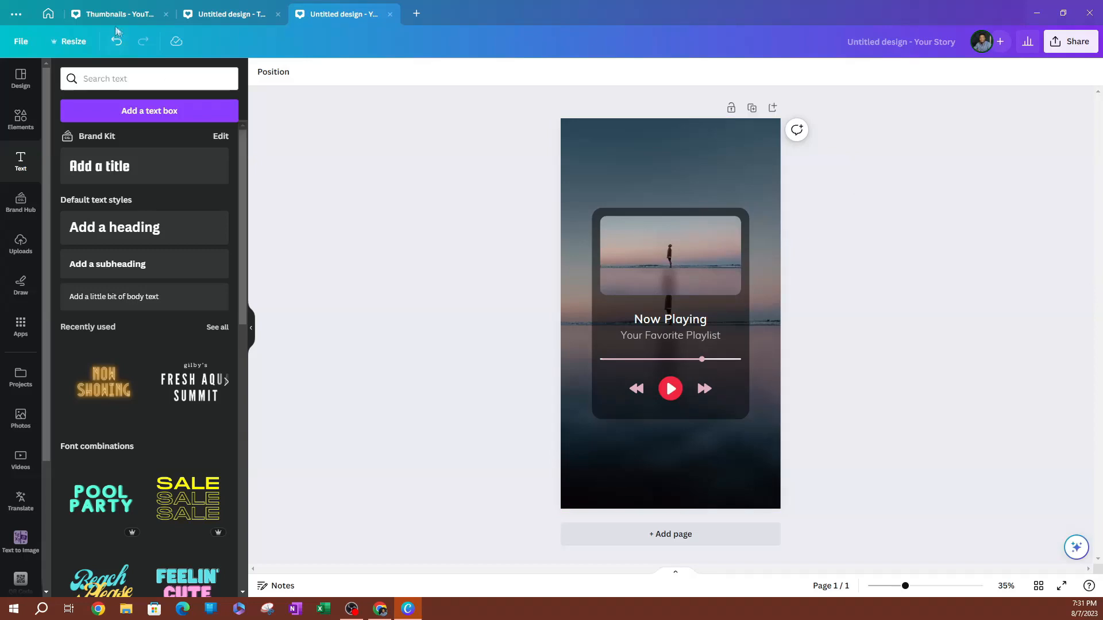
Return to the home page and create a blank YouTube Thumbnail design from the Popular social media formats
click(48, 15)
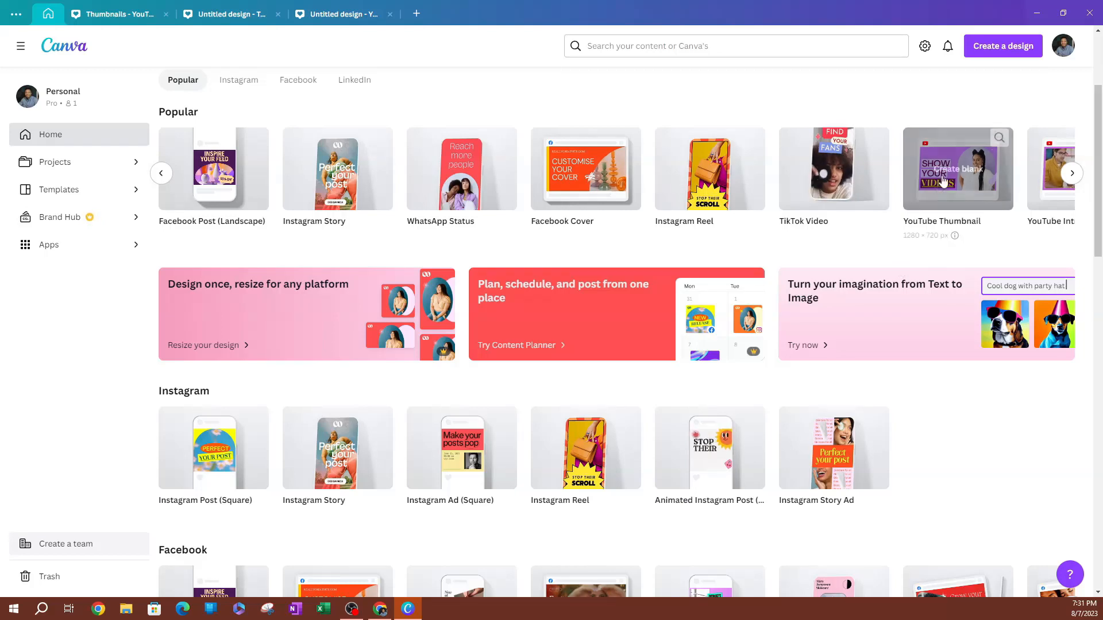
click(1072, 172)
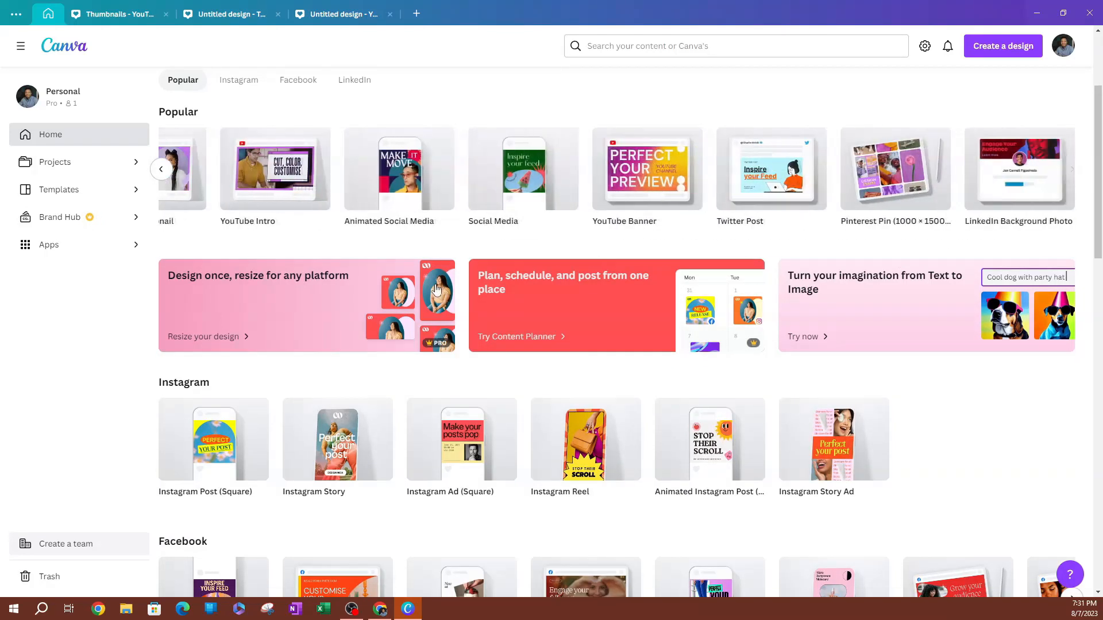
click(175, 195)
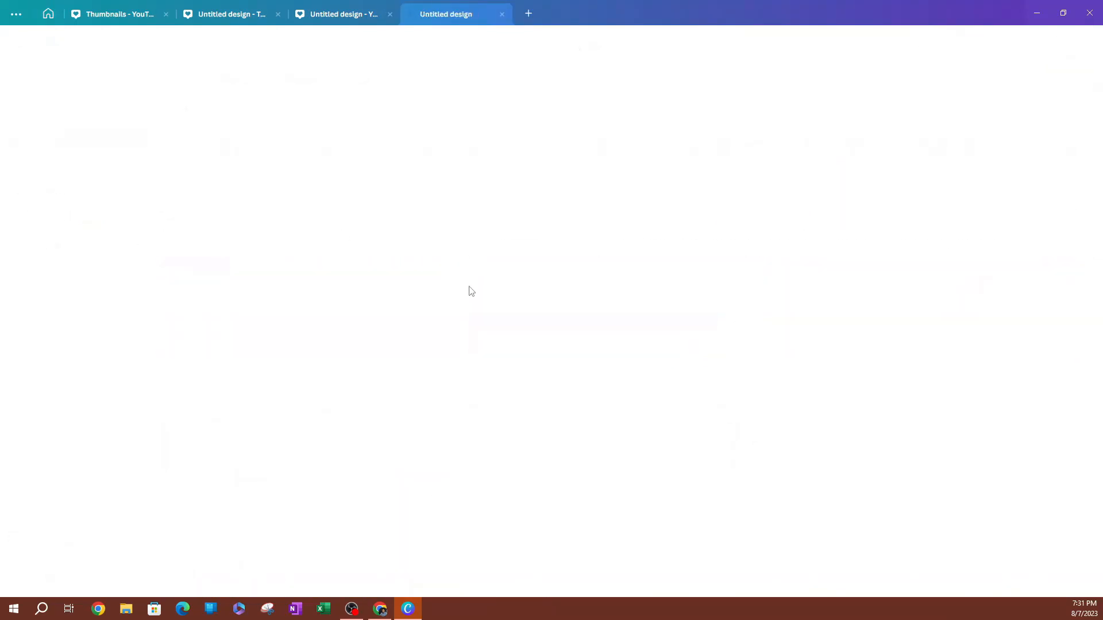
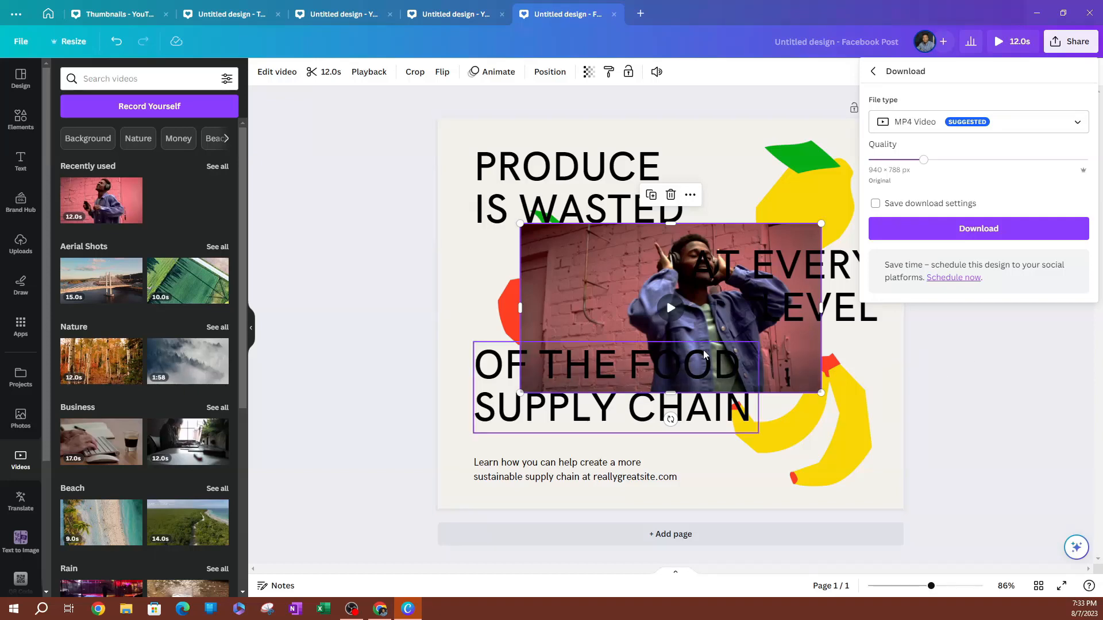
Return to the home page and look through the social media formats and template collections down to Facebook Covers
click(47, 14)
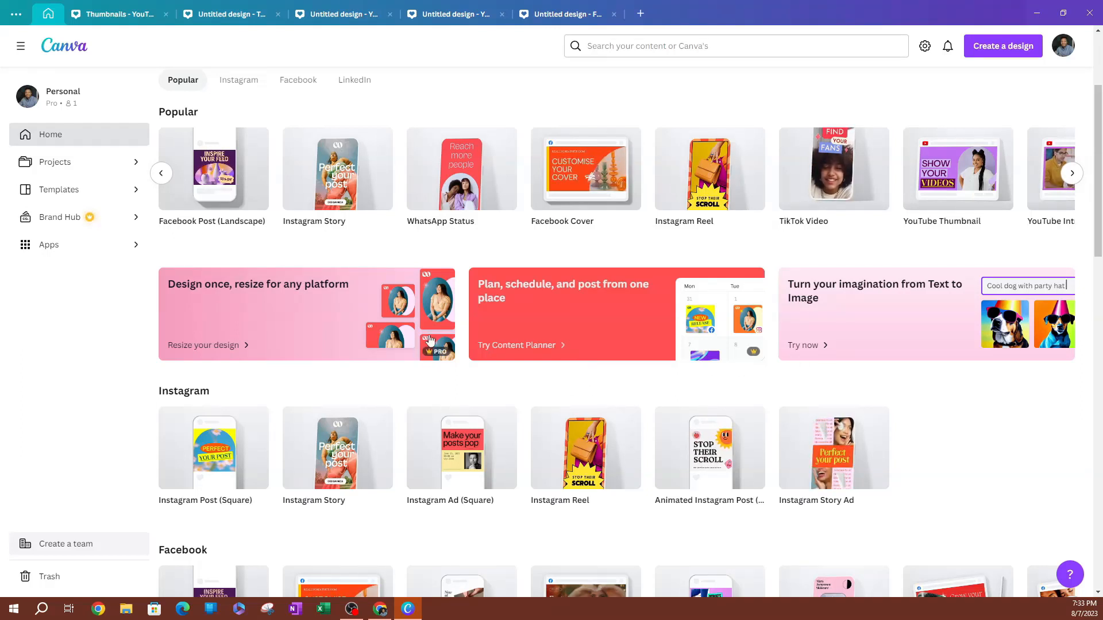
scroll(422, 385, down, 5)
scroll(422, 385, down, 8)
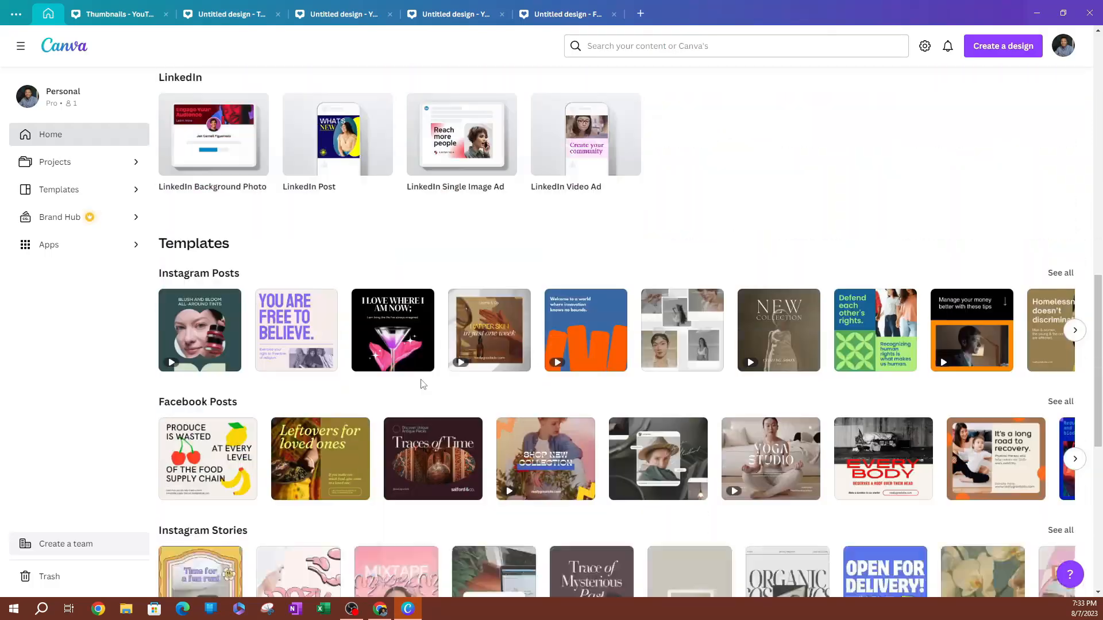
scroll(425, 381, down, 3)
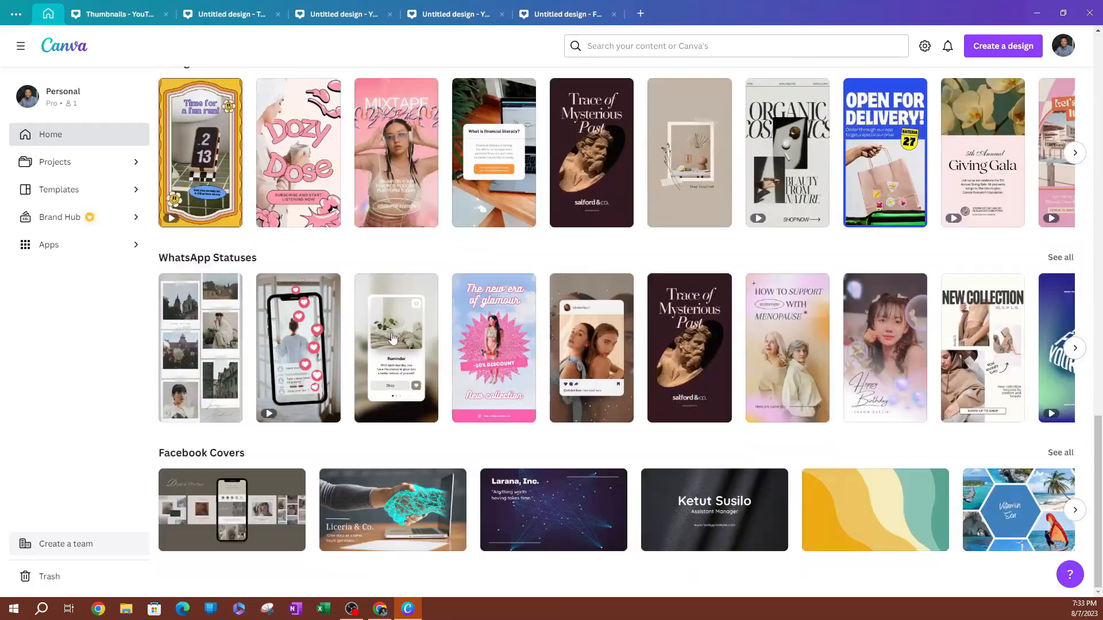
scroll(402, 367, up, 11)
scroll(402, 357, up, 4)
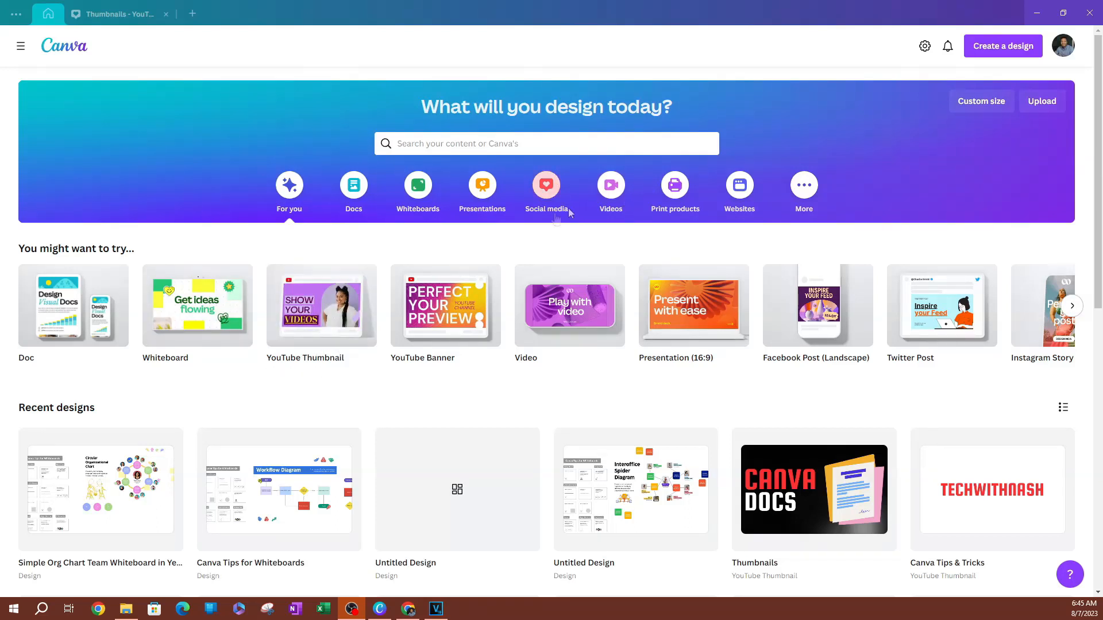
Show the Presentations category and look through its formats and its presentation, brainstorm and game template collections
click(481, 189)
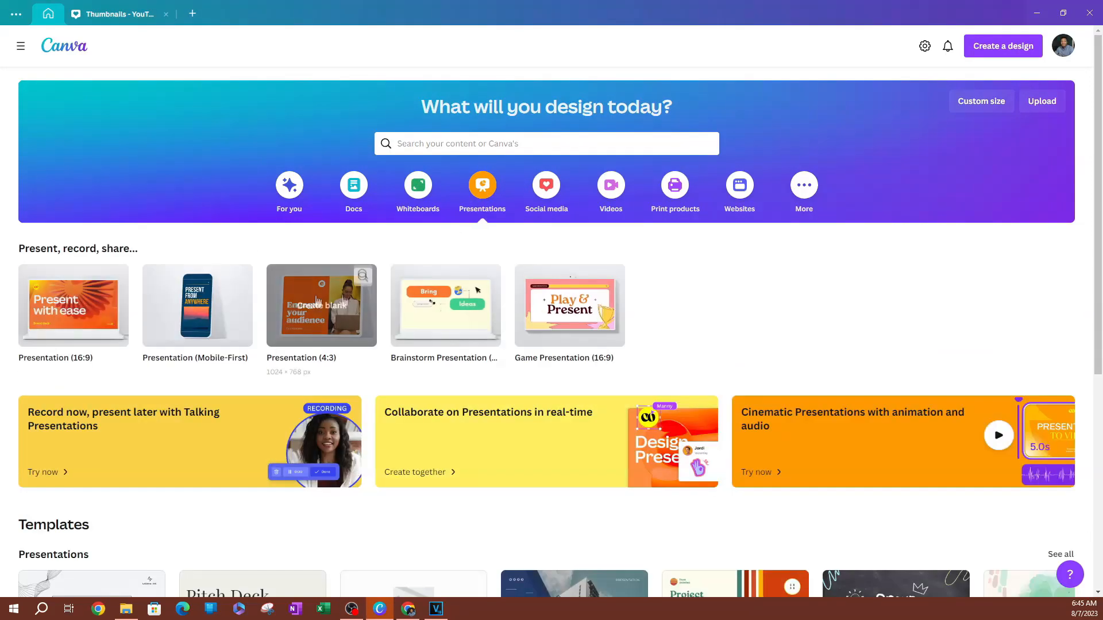
scroll(832, 283, down, 1)
scroll(833, 282, down, 4)
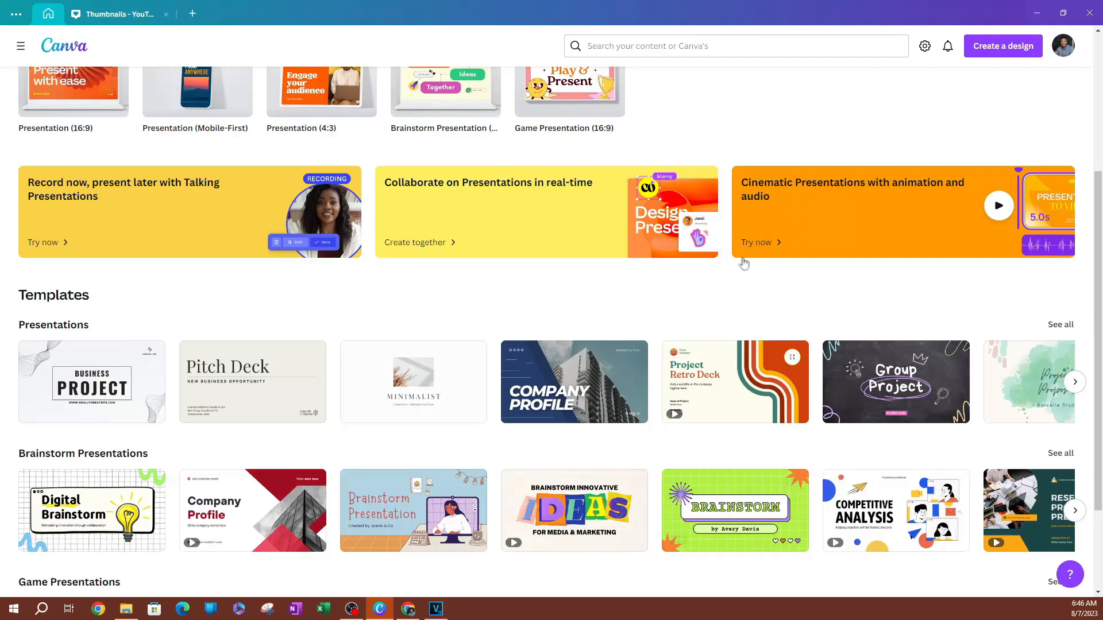
scroll(745, 264, down, 3)
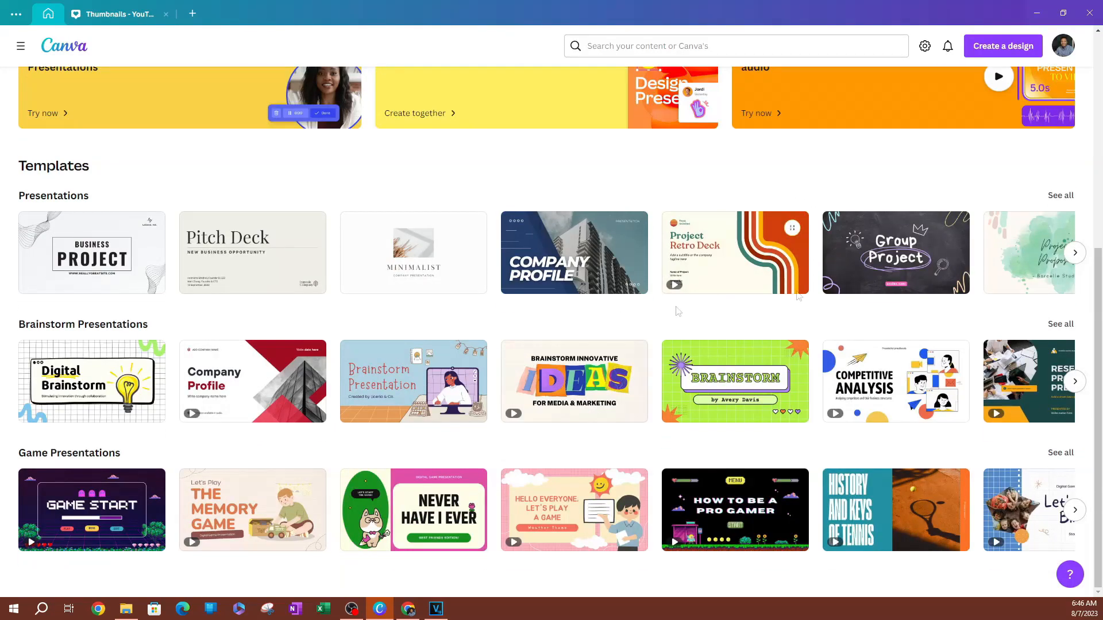
Show all templates of the Presentations collection and look through the Presentation (16:9) designs
click(1058, 196)
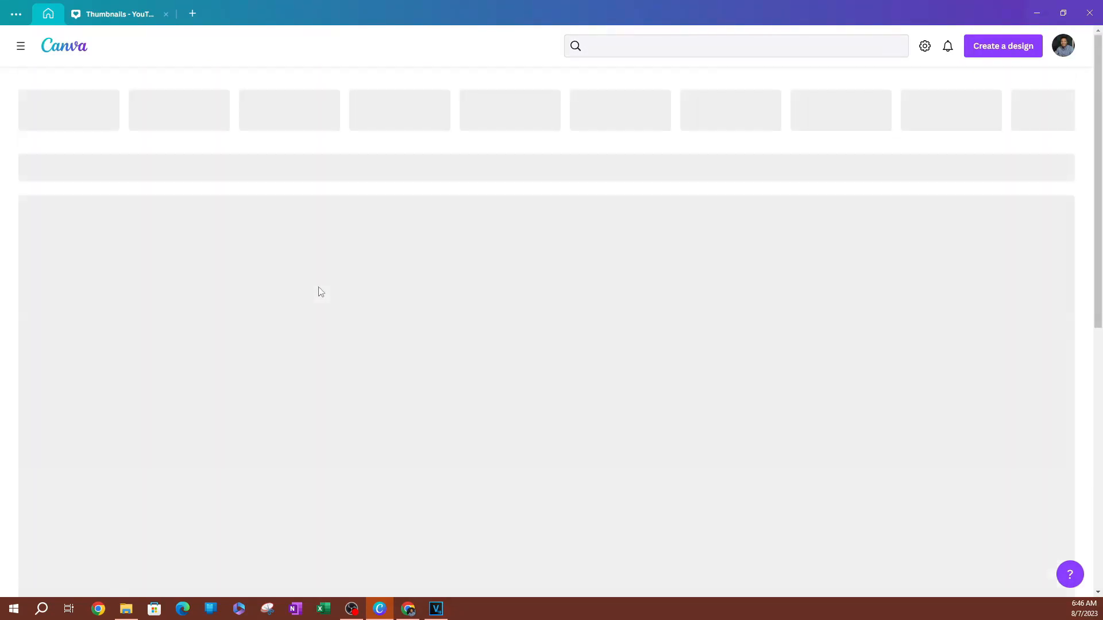
scroll(85, 326, down, 9)
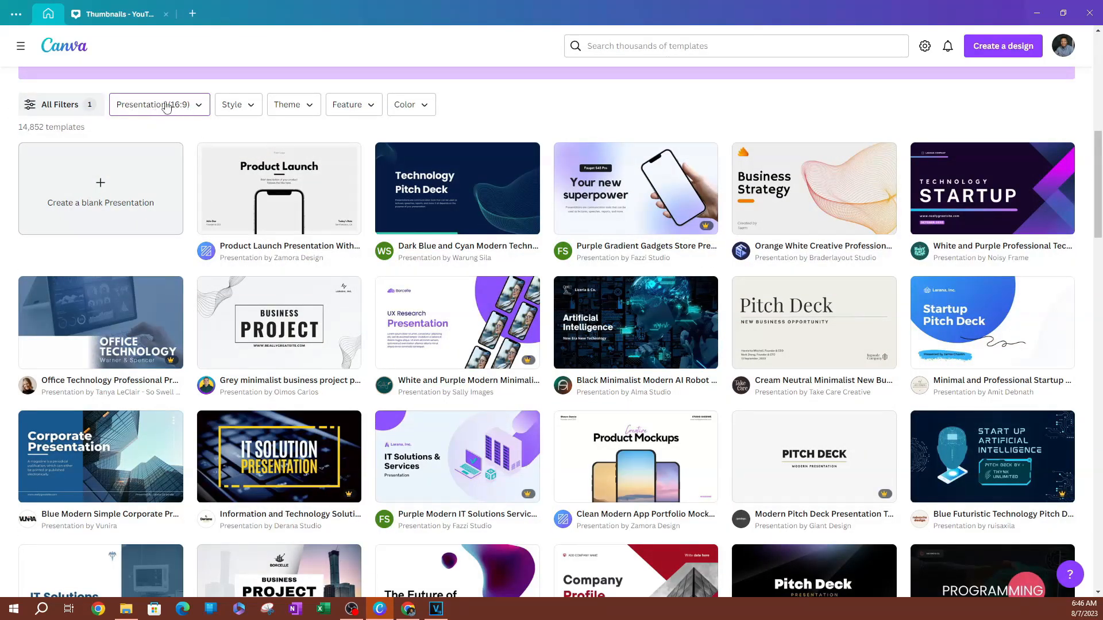
scroll(287, 322, down, 4)
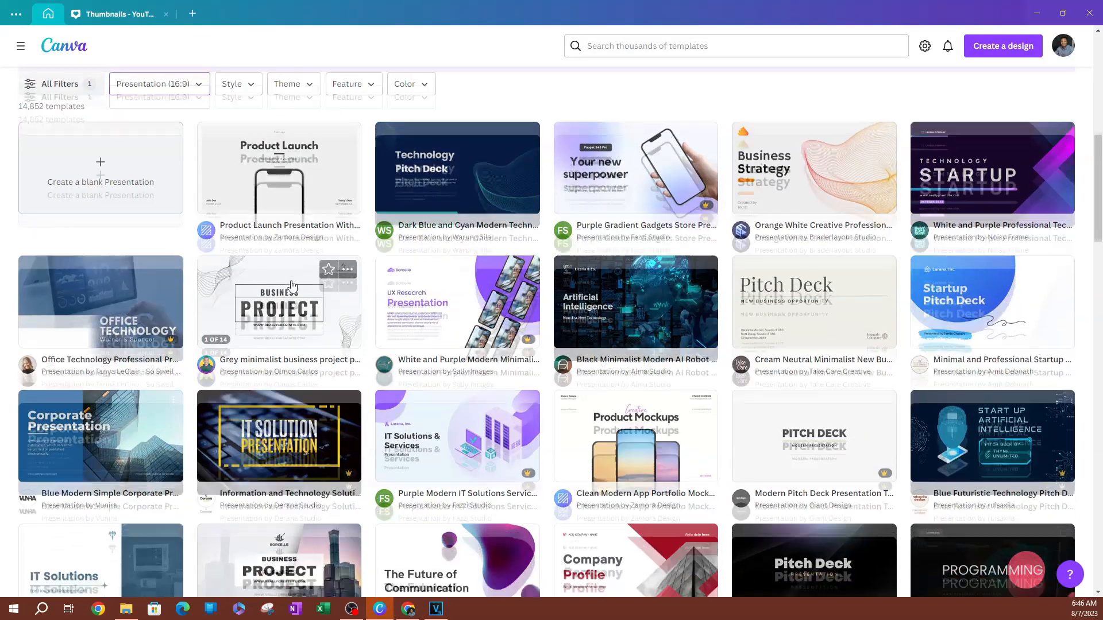
scroll(293, 276, up, 5)
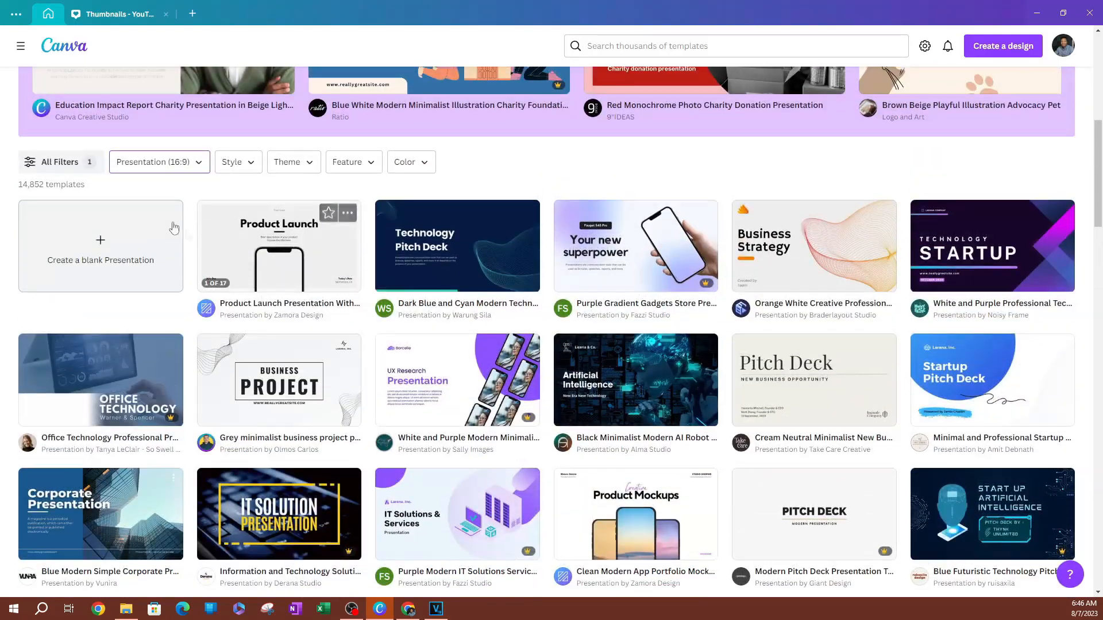
Examine the presentation templates' filter choices for format, style, theme, feature and color
click(161, 168)
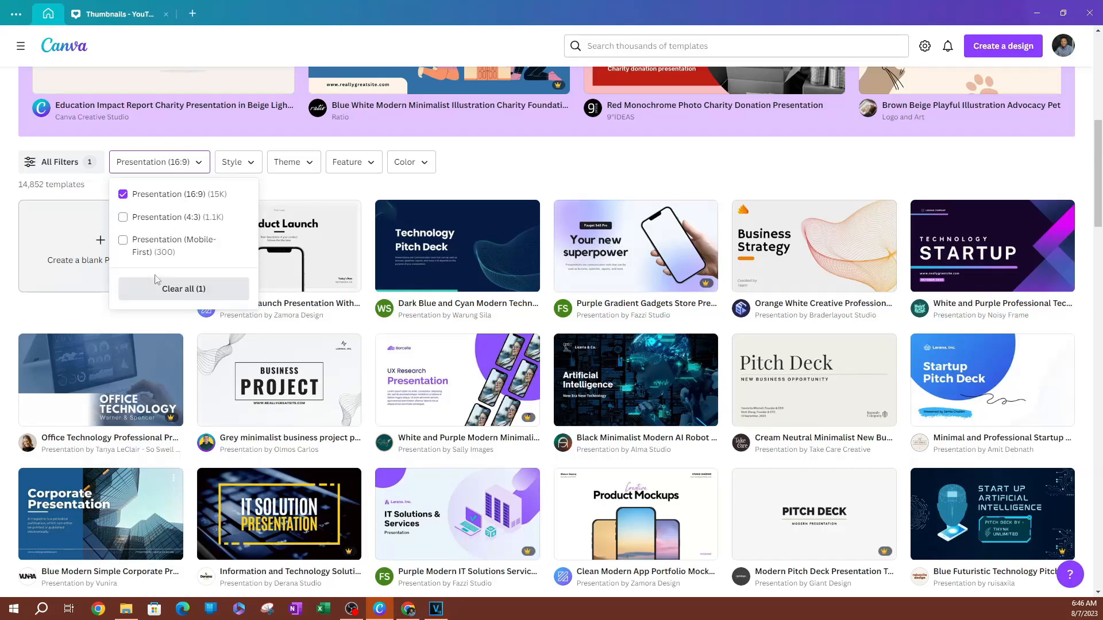
click(240, 166)
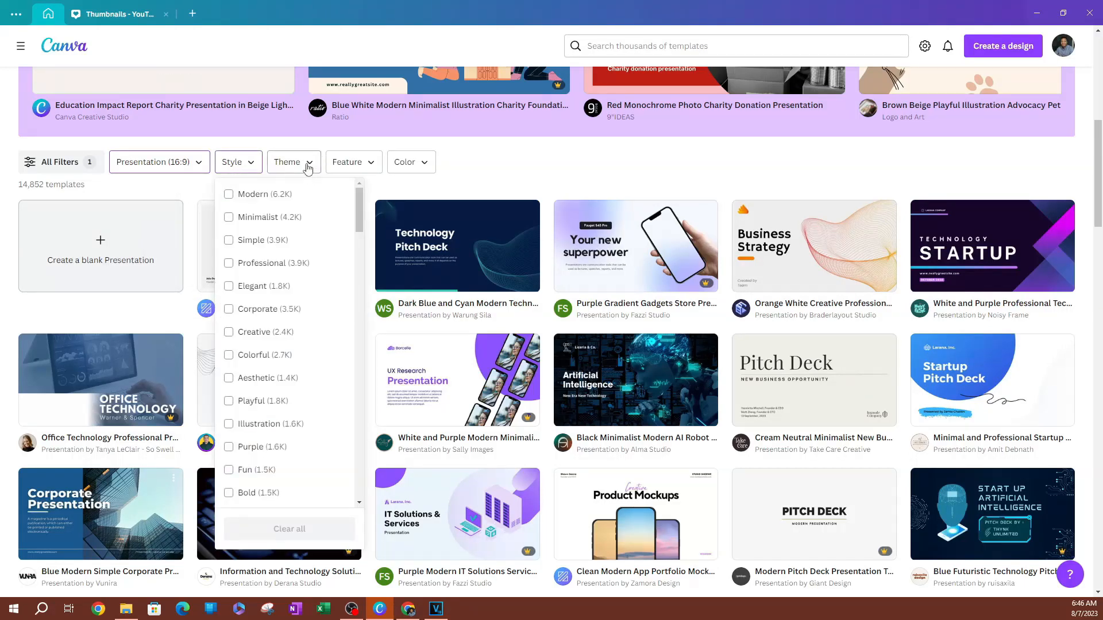
click(309, 167)
click(369, 167)
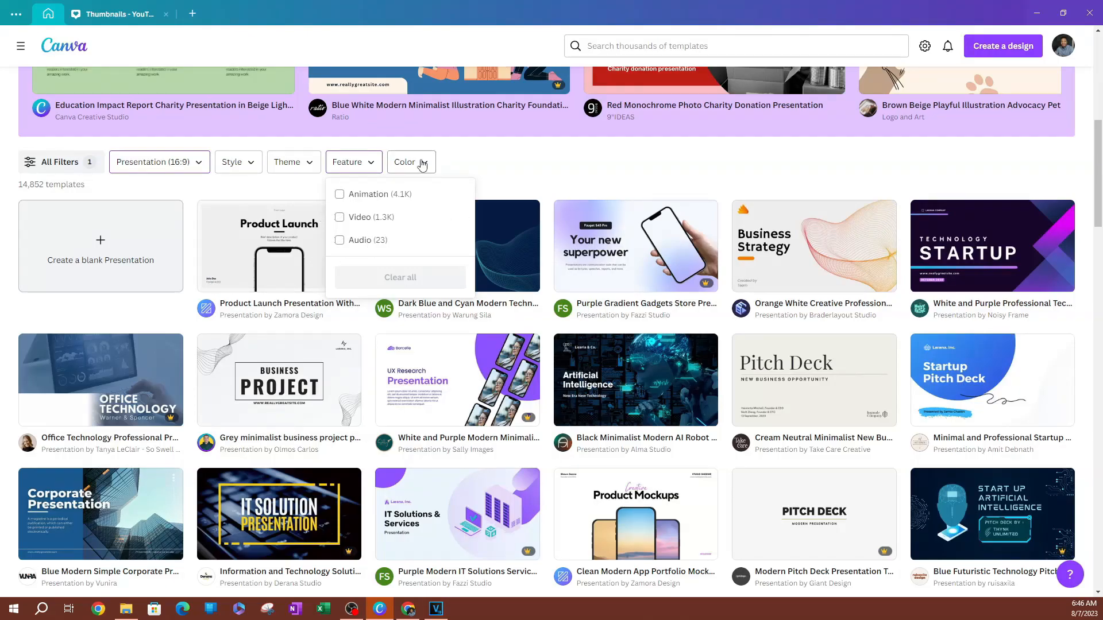
click(422, 165)
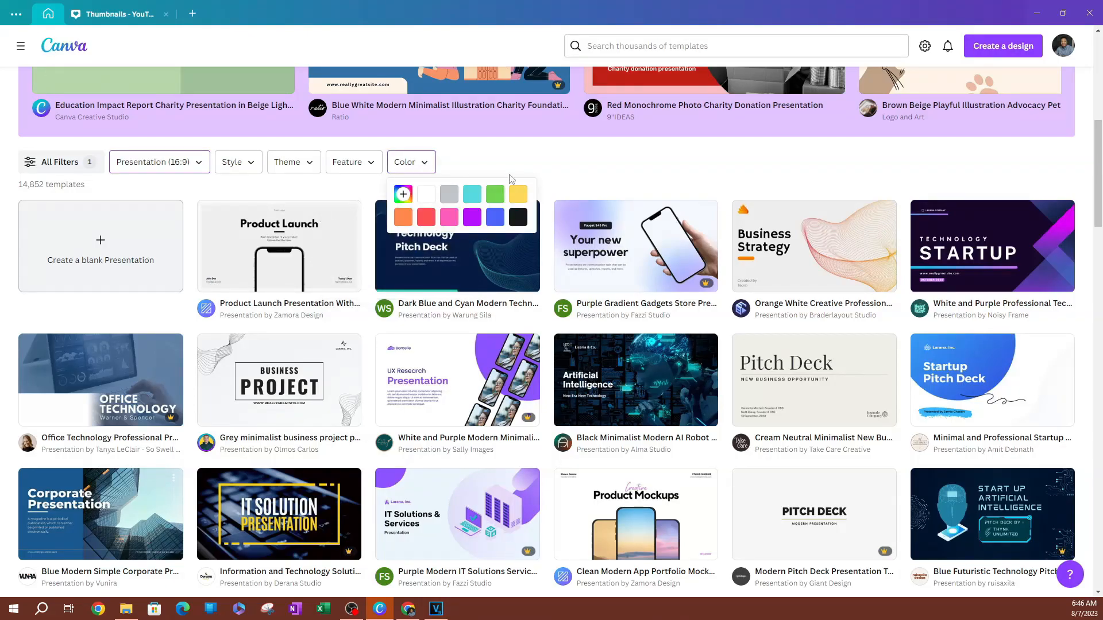
scroll(204, 130, up, 8)
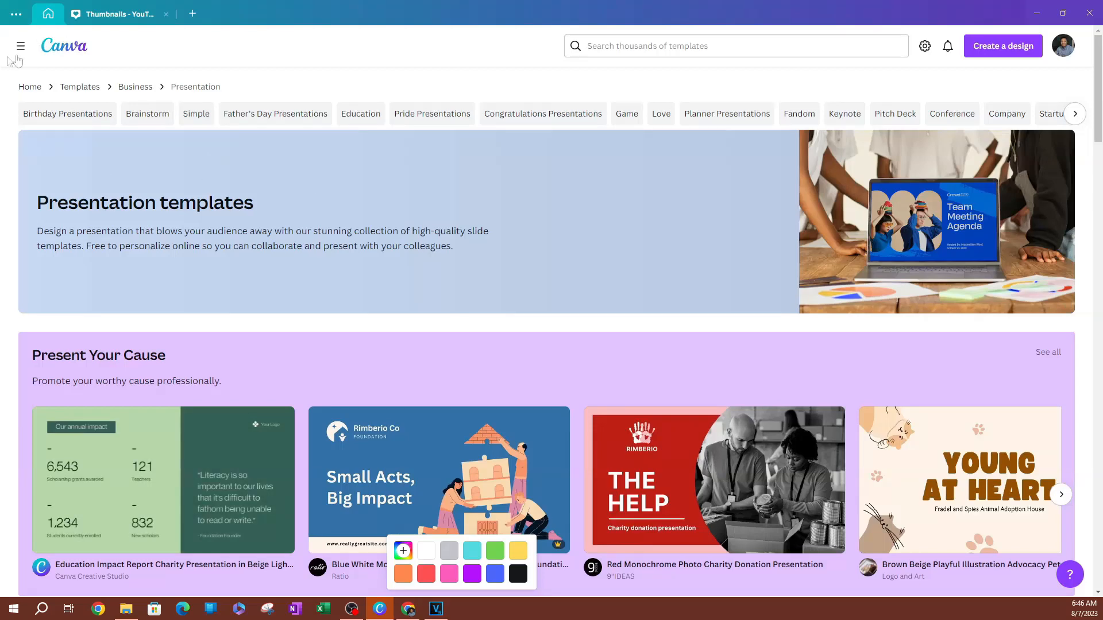
Return to the home page and create a blank Game Presentation (16:9) from the presentation formats
click(22, 47)
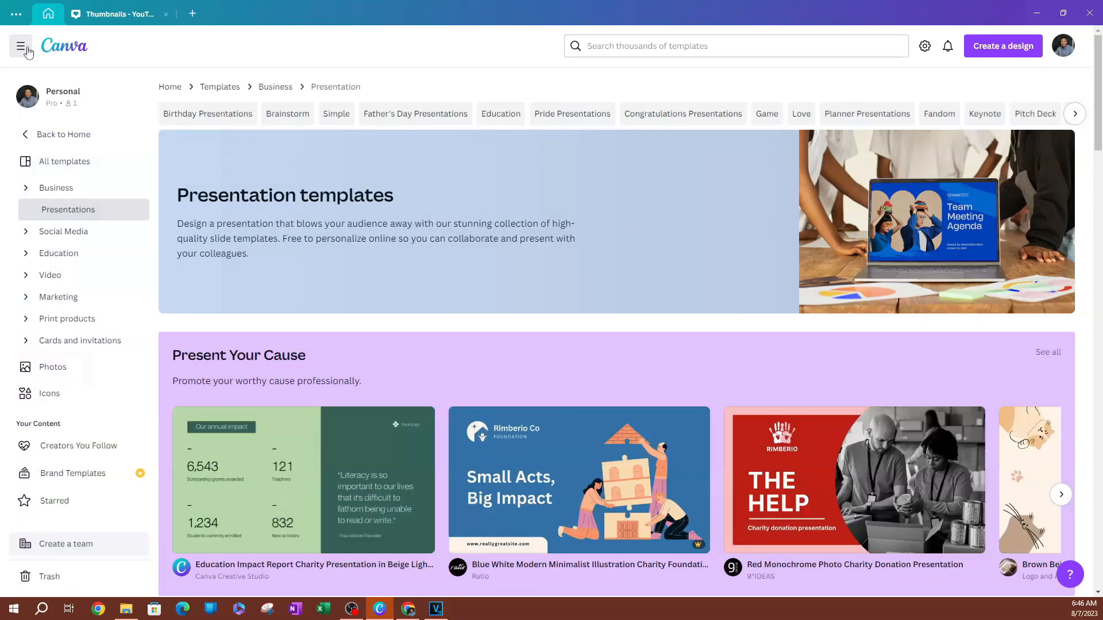
click(64, 56)
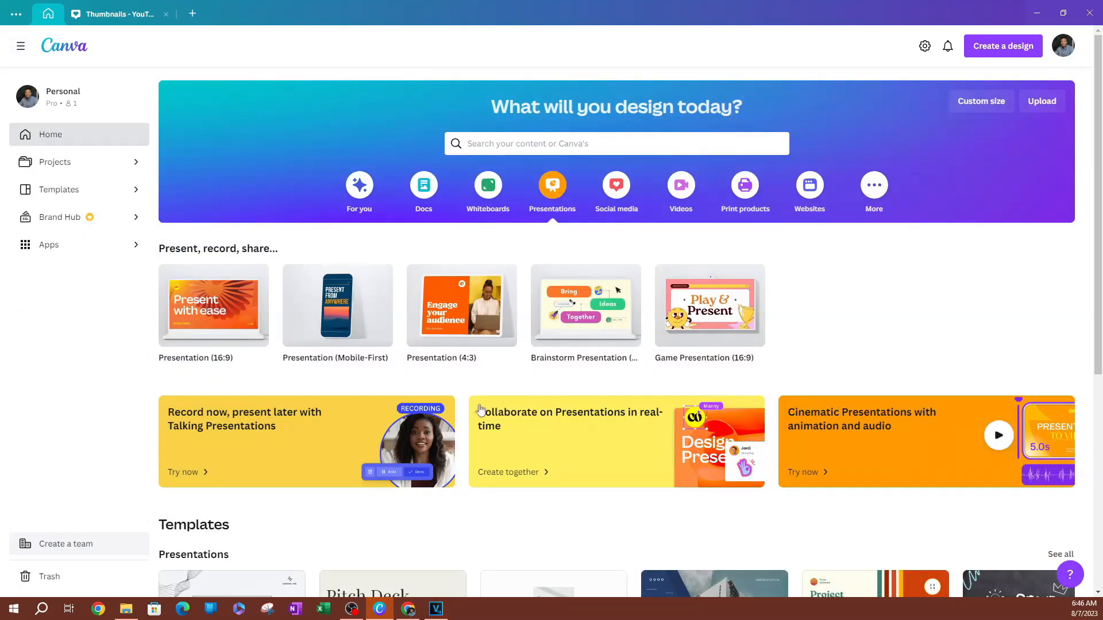
scroll(481, 410, down, 3)
scroll(402, 258, up, 1)
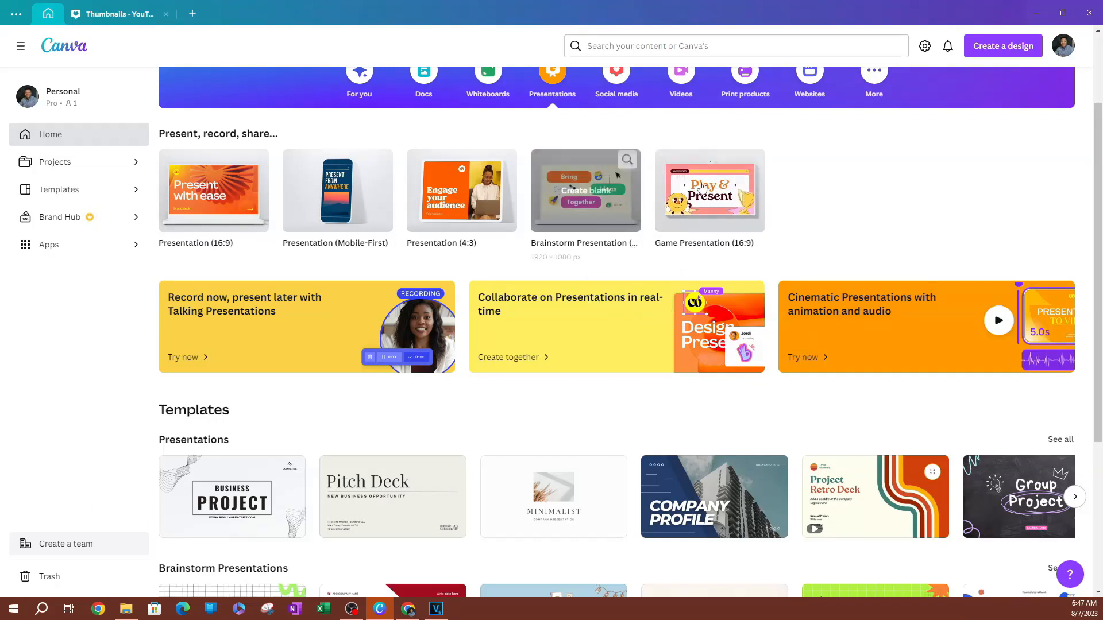
click(726, 217)
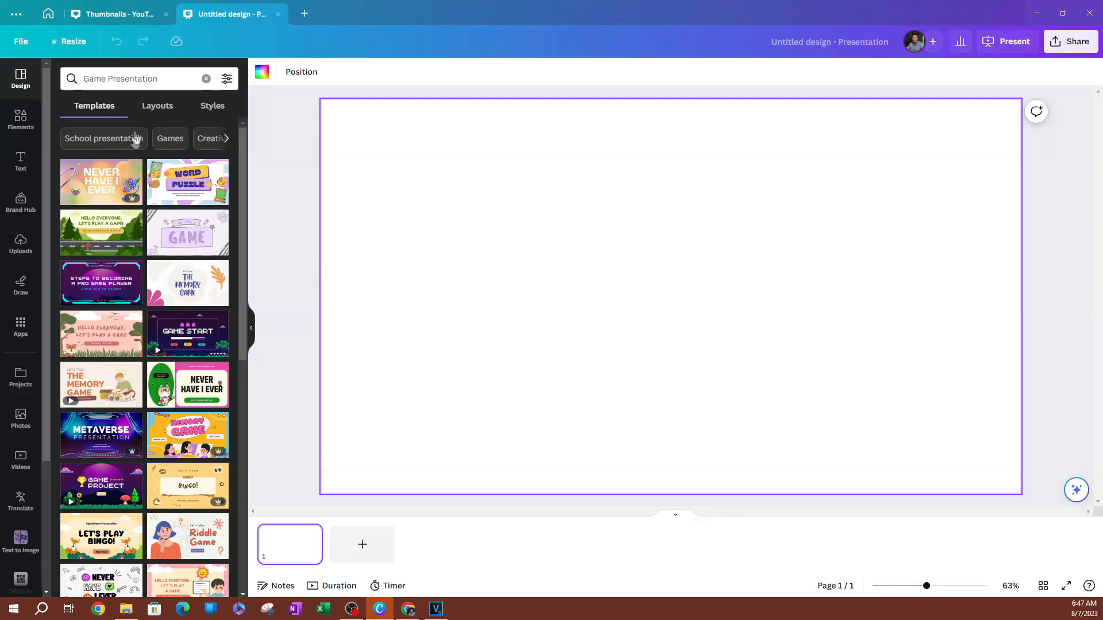
Apply the "Never Have I Ever" cover page of the gradient holographic template to page 1 and return to the template list
click(103, 184)
click(97, 273)
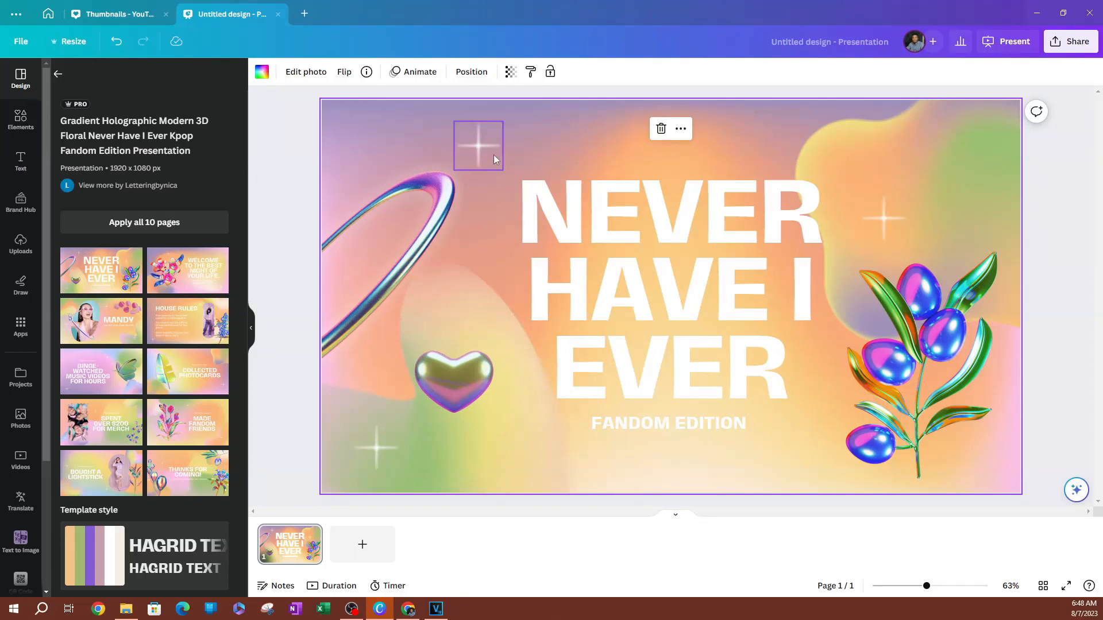
click(56, 75)
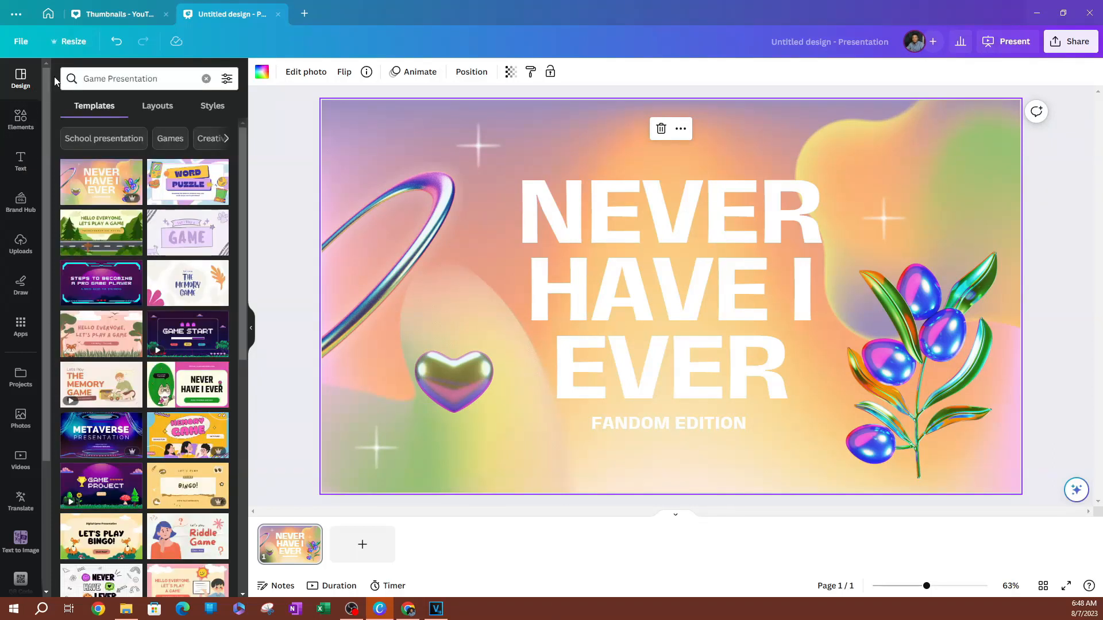
Add a second page and apply the 1 to 8 number grid page of the blue and orange Memory Game template
click(362, 549)
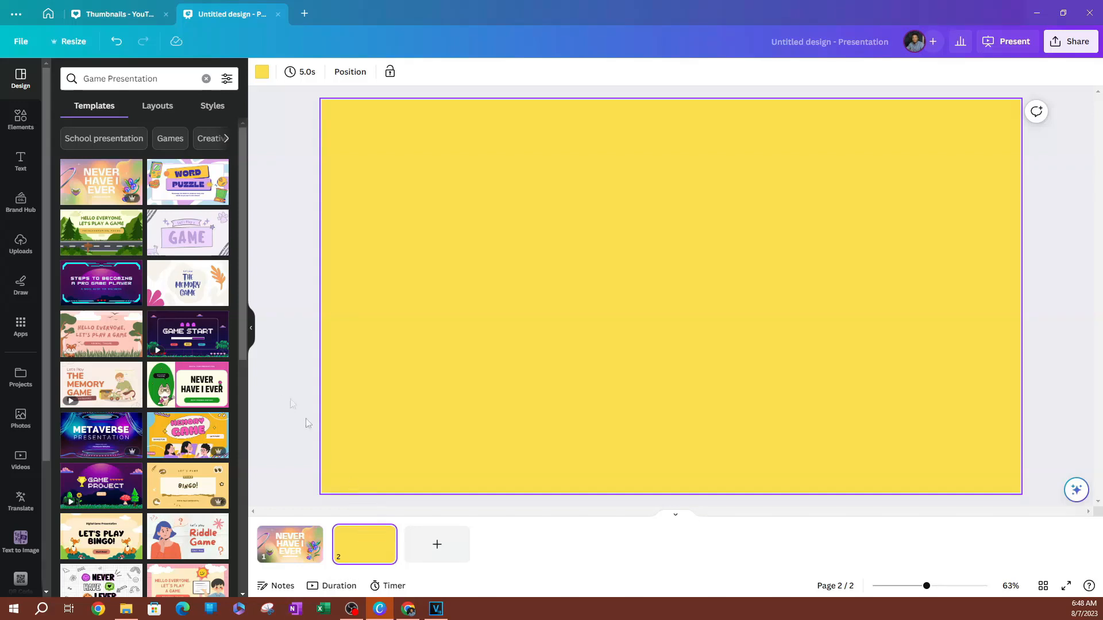
click(193, 279)
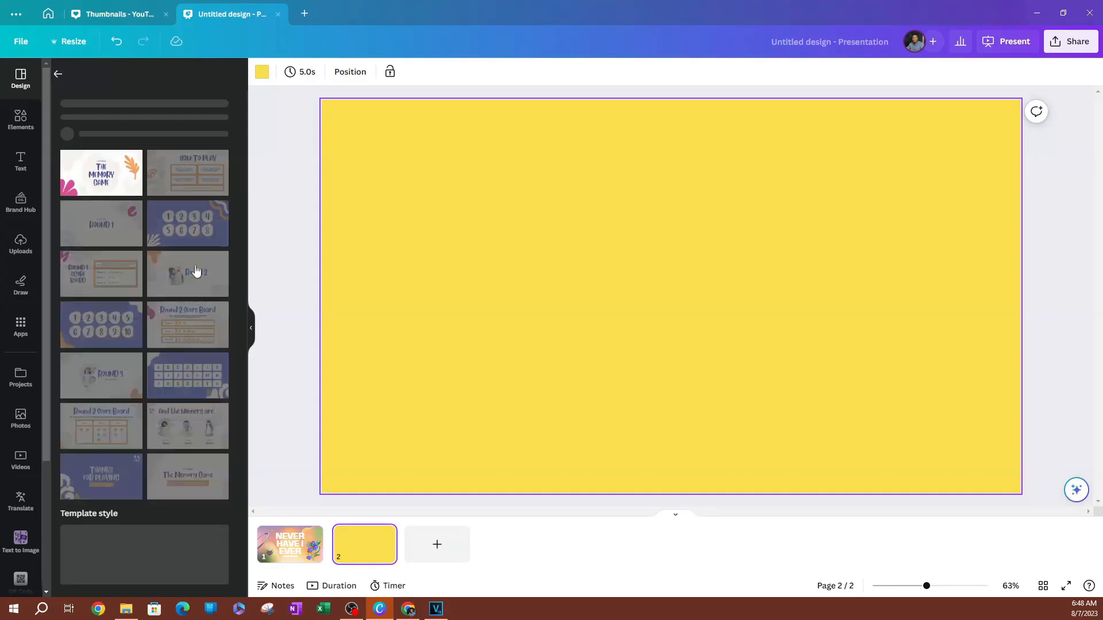
click(178, 299)
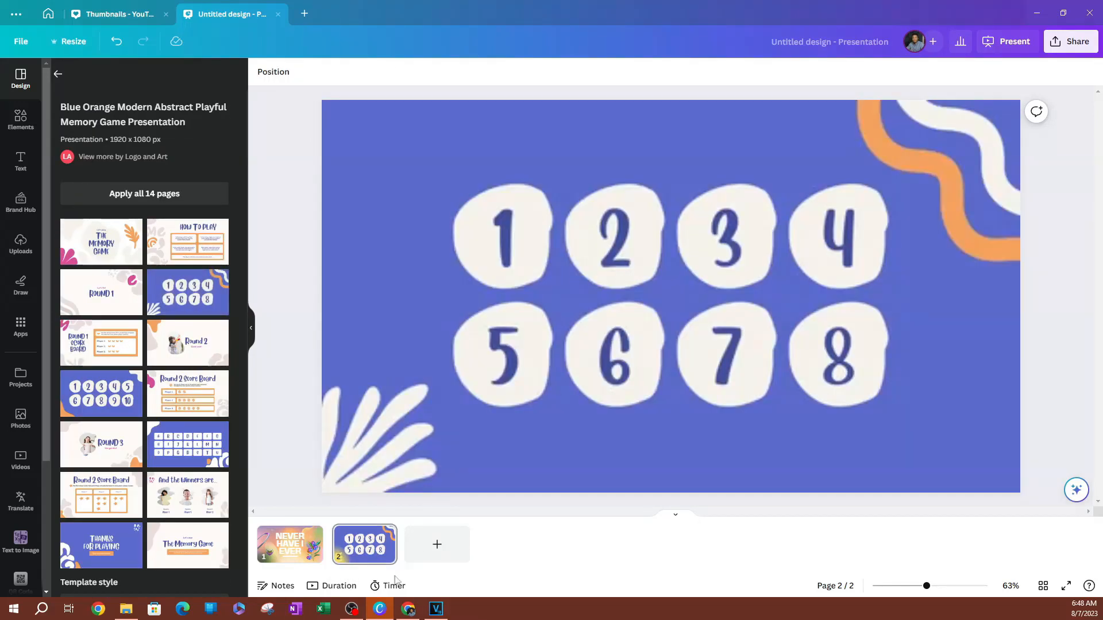
Add pages 3 and 4, using the Memory Game template's cover page and its How to Play page
click(442, 546)
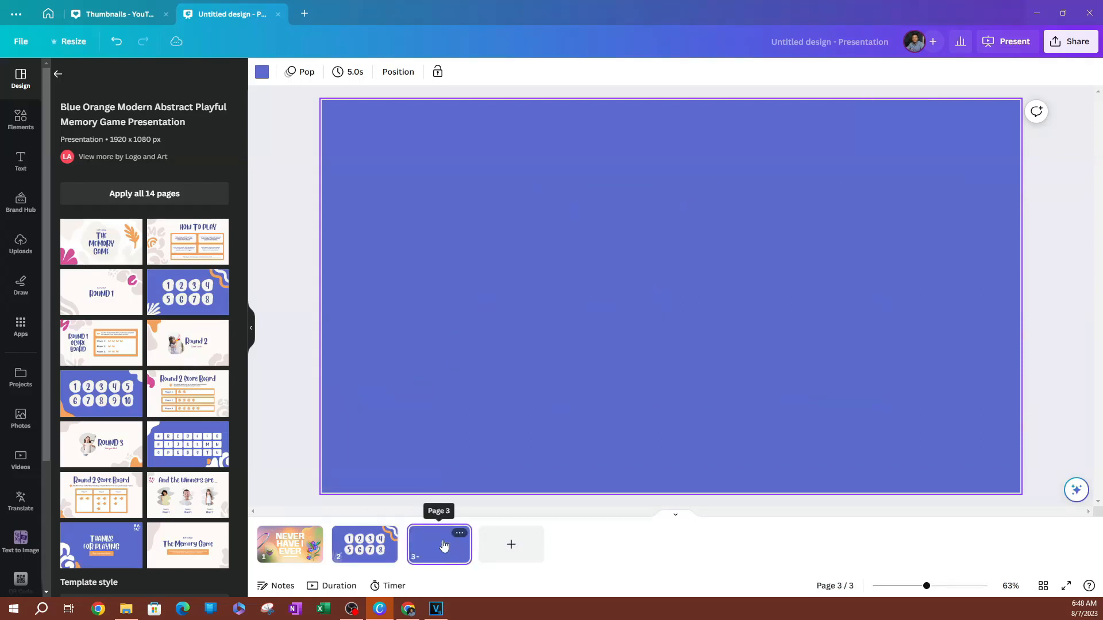
click(103, 244)
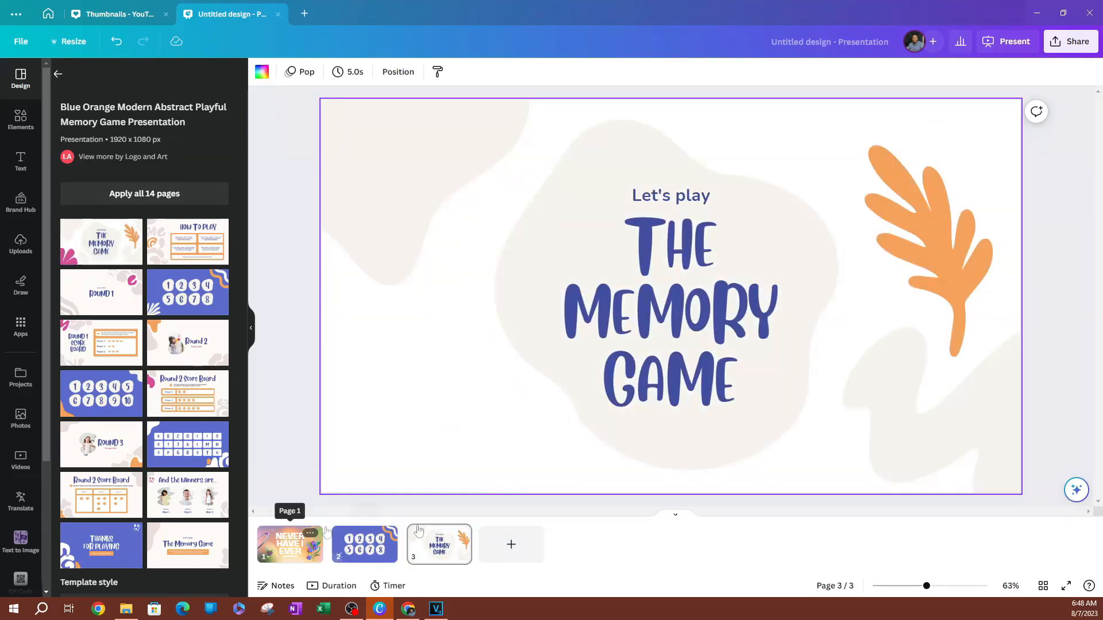
click(511, 544)
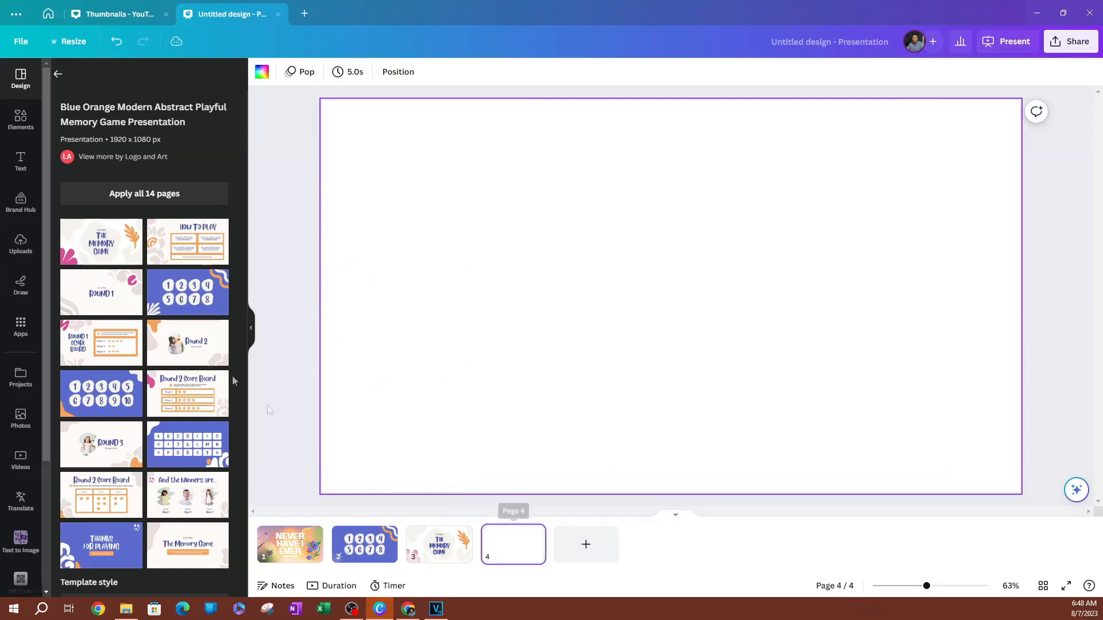
click(188, 242)
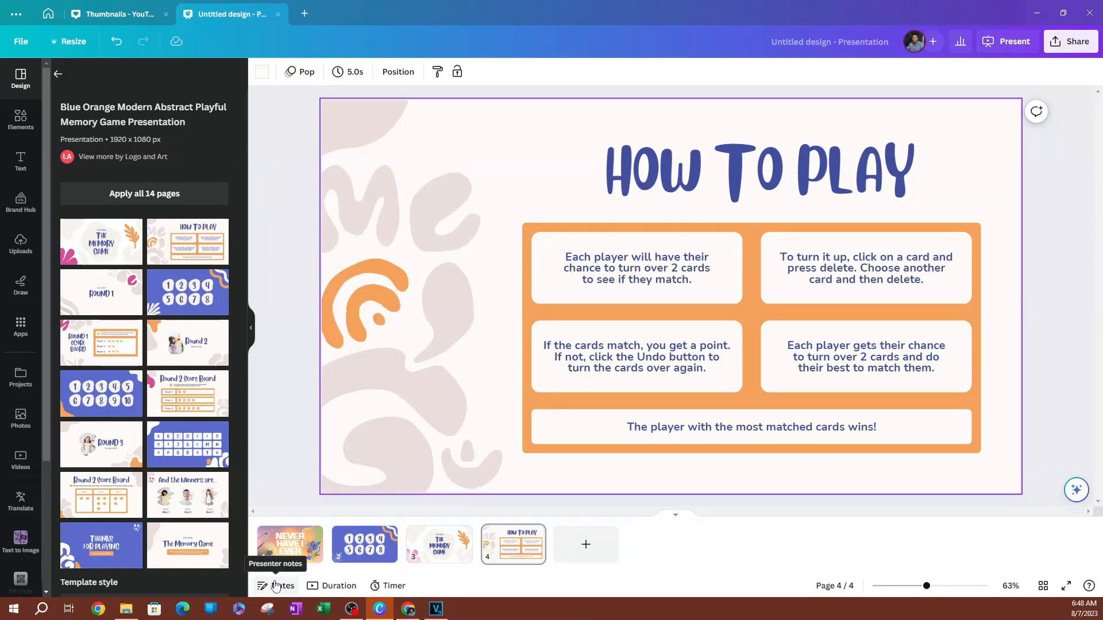
Open the presenter notes of page 4 and start a note with the word "These"
click(276, 586)
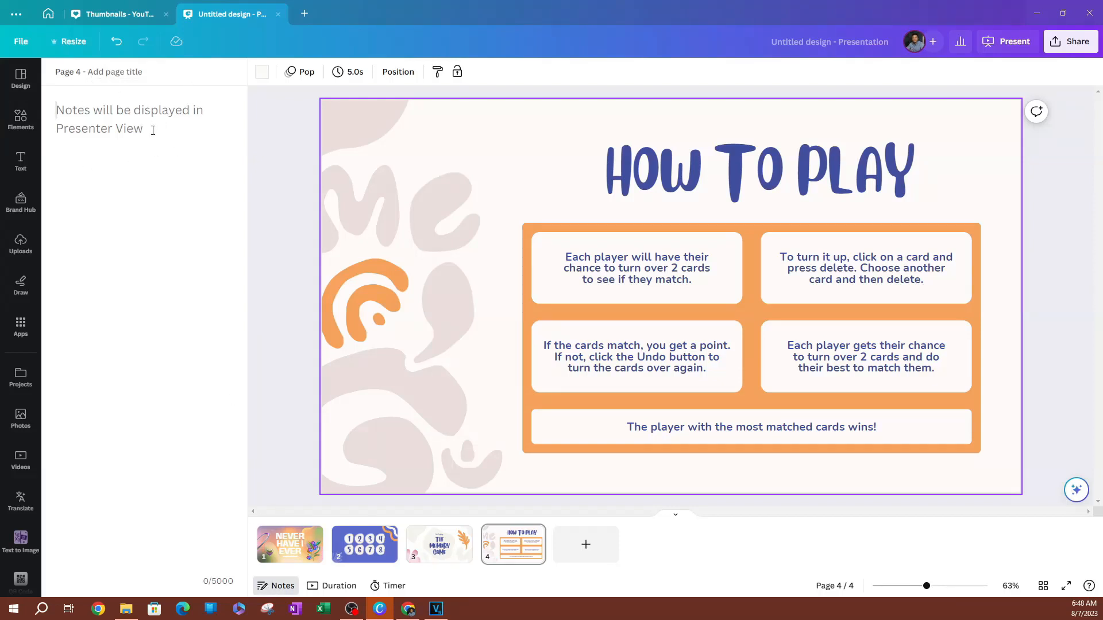
text(Then)
key(BackSpace)
text(se)
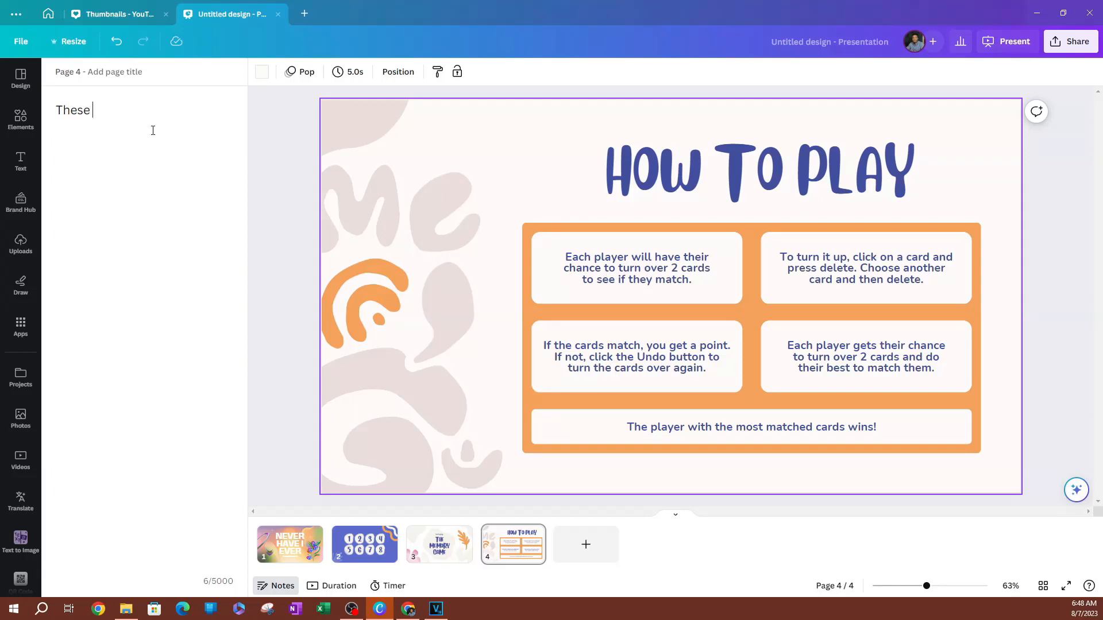
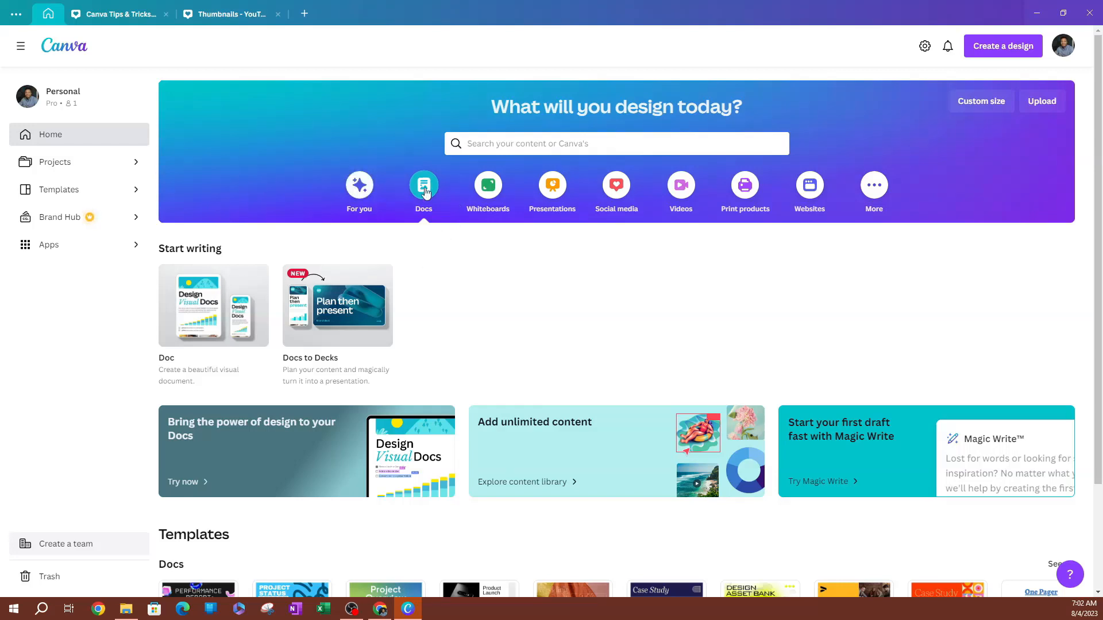
Show the For you category on the home page and look through its suggested formats and recent designs
click(363, 182)
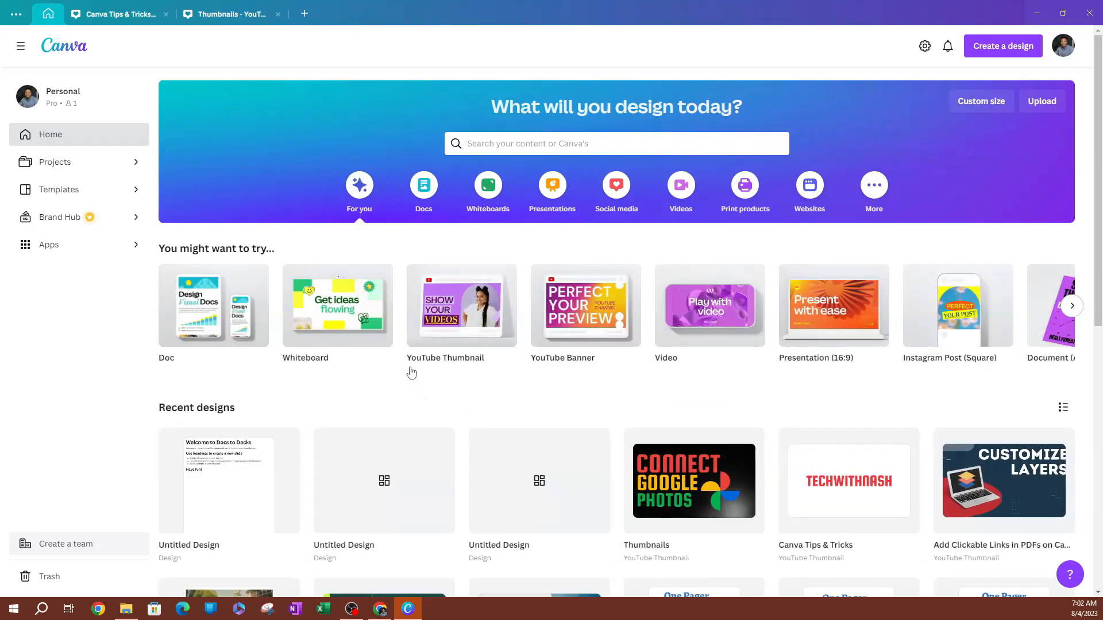
scroll(276, 379, down, 4)
scroll(542, 394, up, 3)
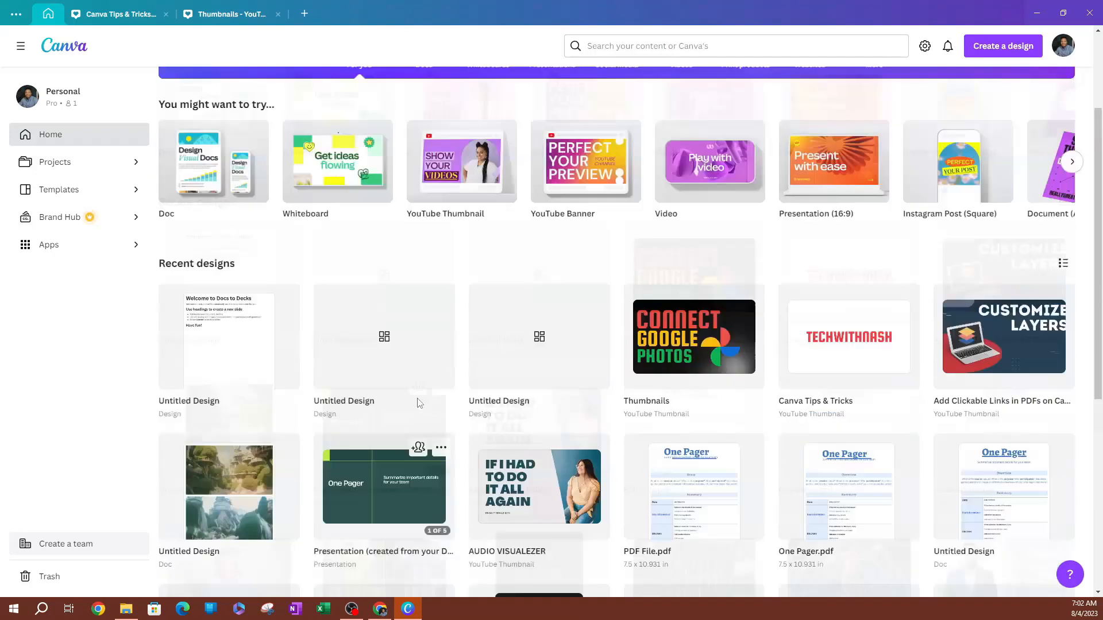
scroll(341, 336, down, 4)
scroll(341, 336, up, 3)
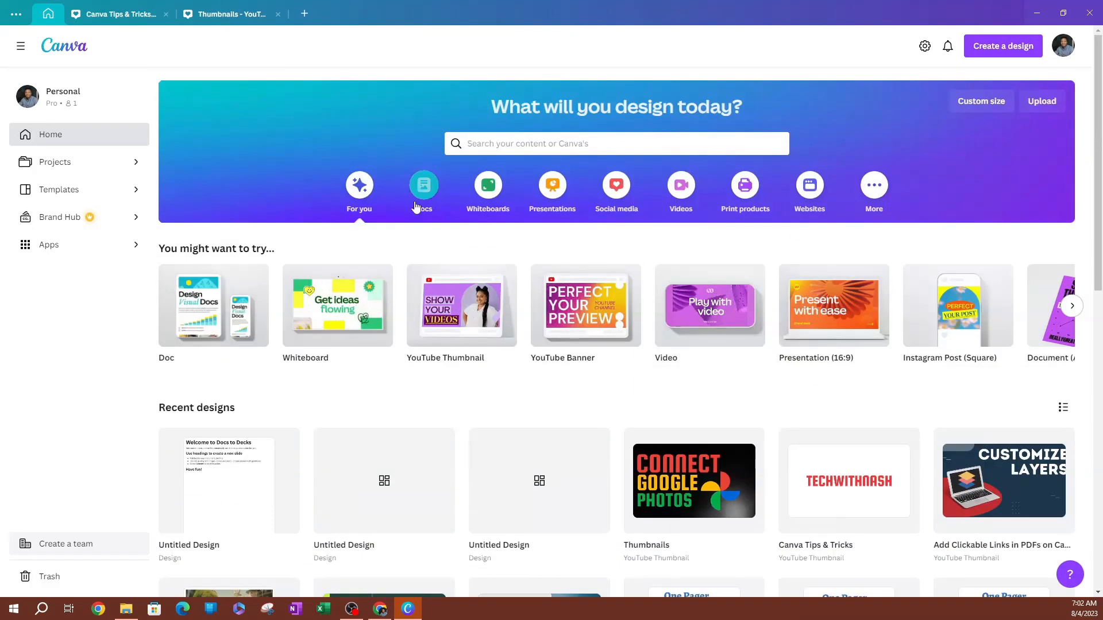
Create a blank Doc from the Docs category and enter the heading "This is a document"
click(423, 185)
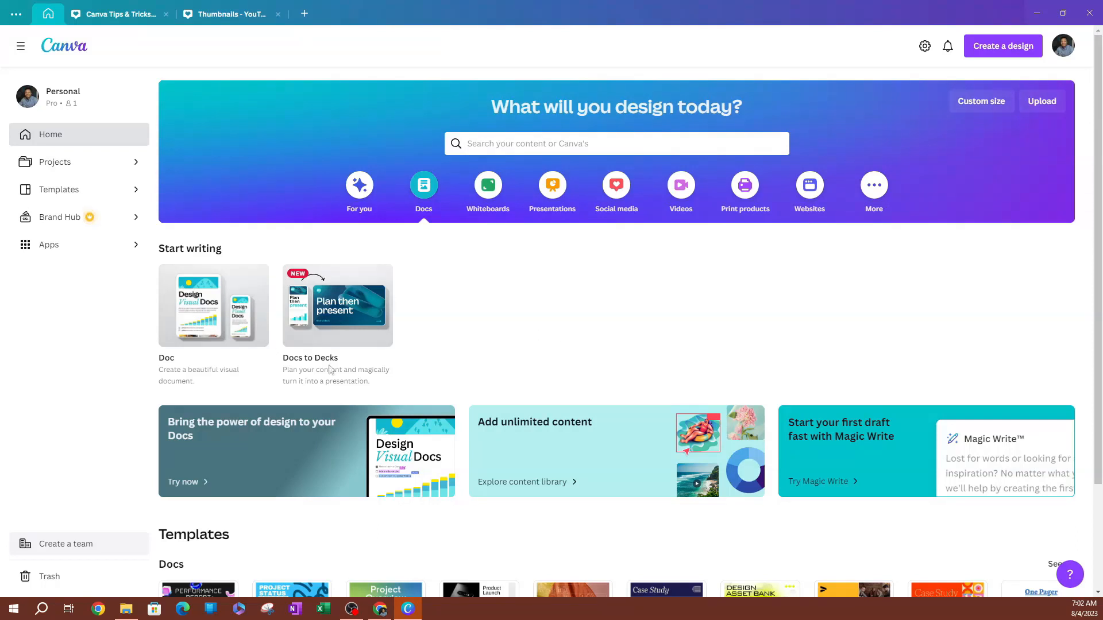
click(224, 336)
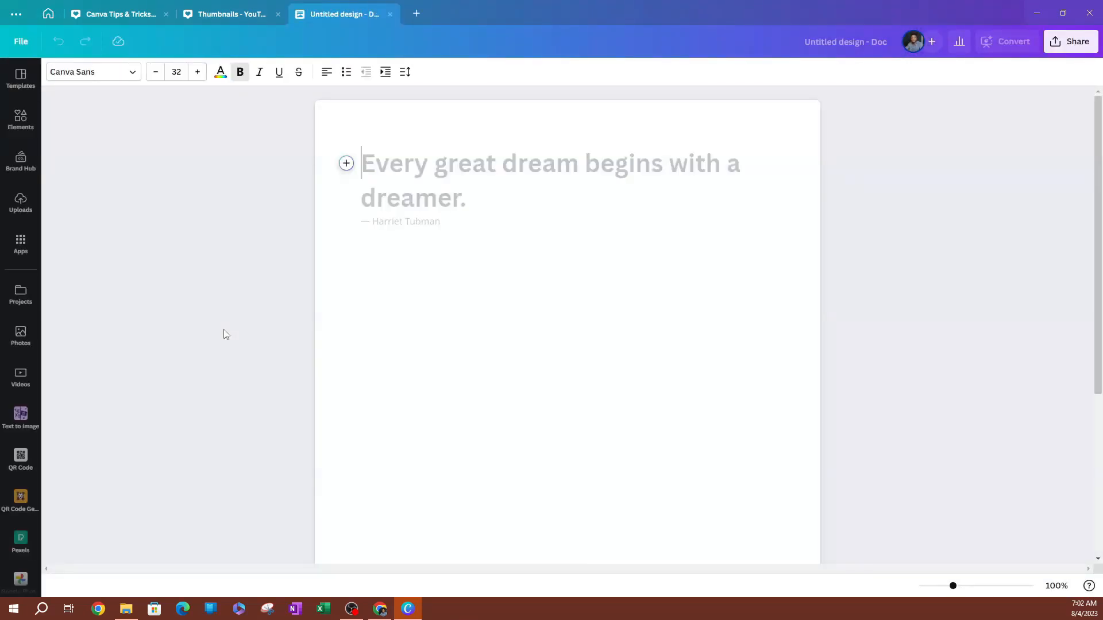
text(T)
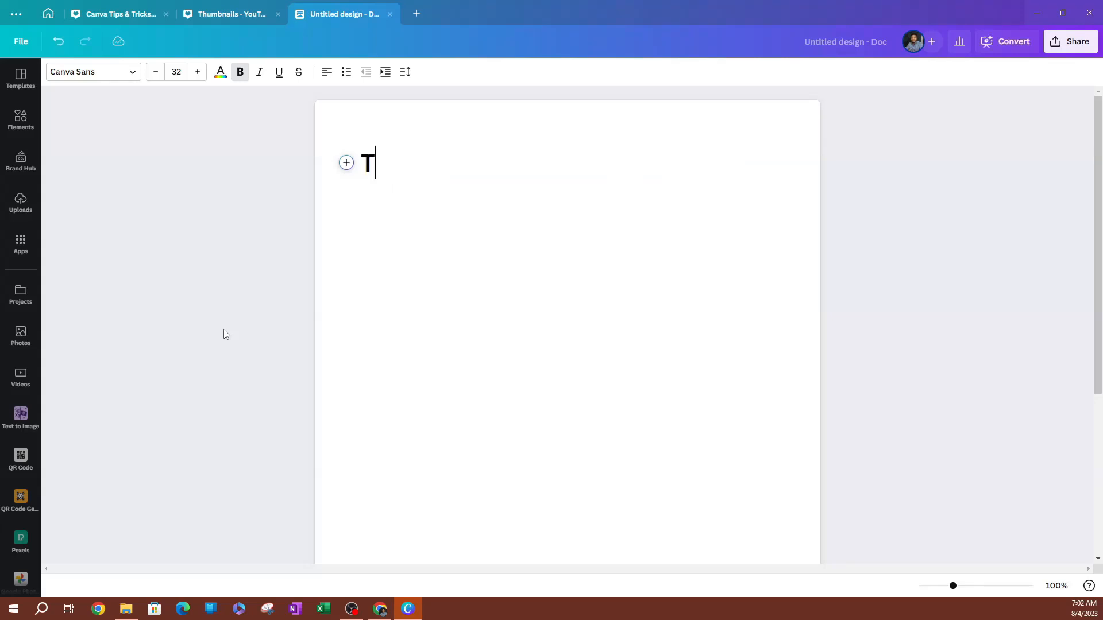
text(his is a documents)
key(BackSpace)
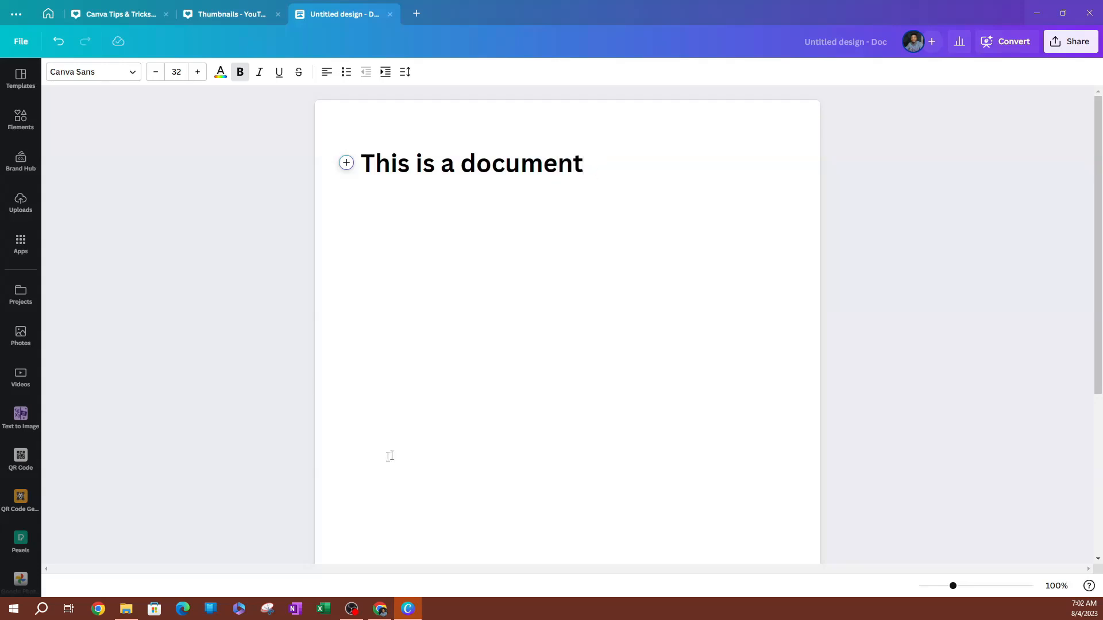
Look through the insertable content types and insert a table with 4 columns and 5 rows below the heading
click(346, 164)
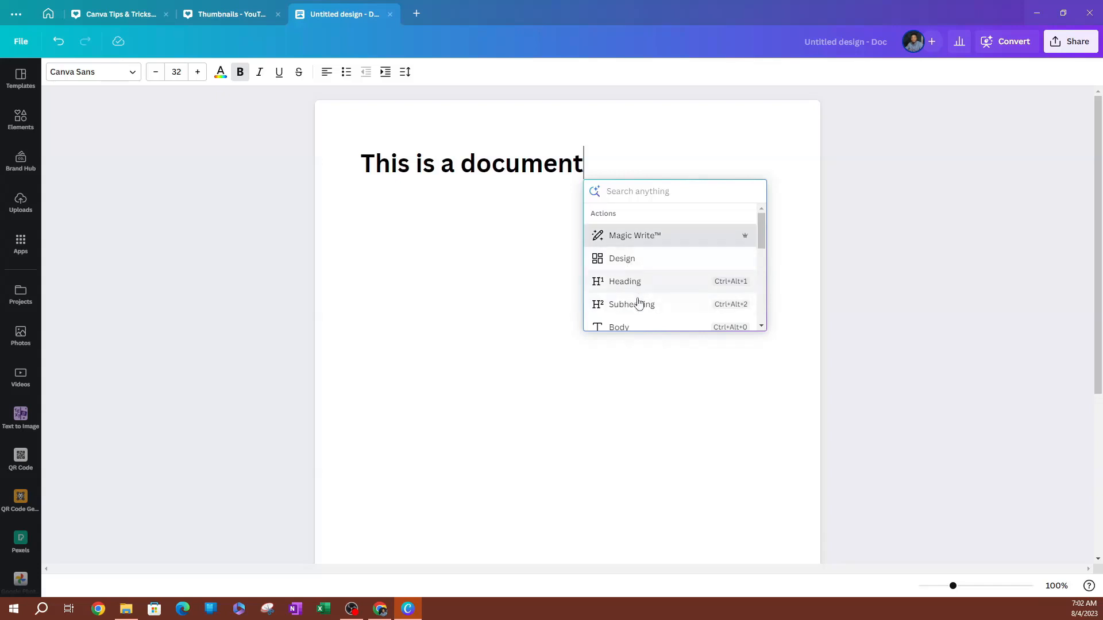
scroll(636, 307, down, 1)
scroll(635, 310, down, 1)
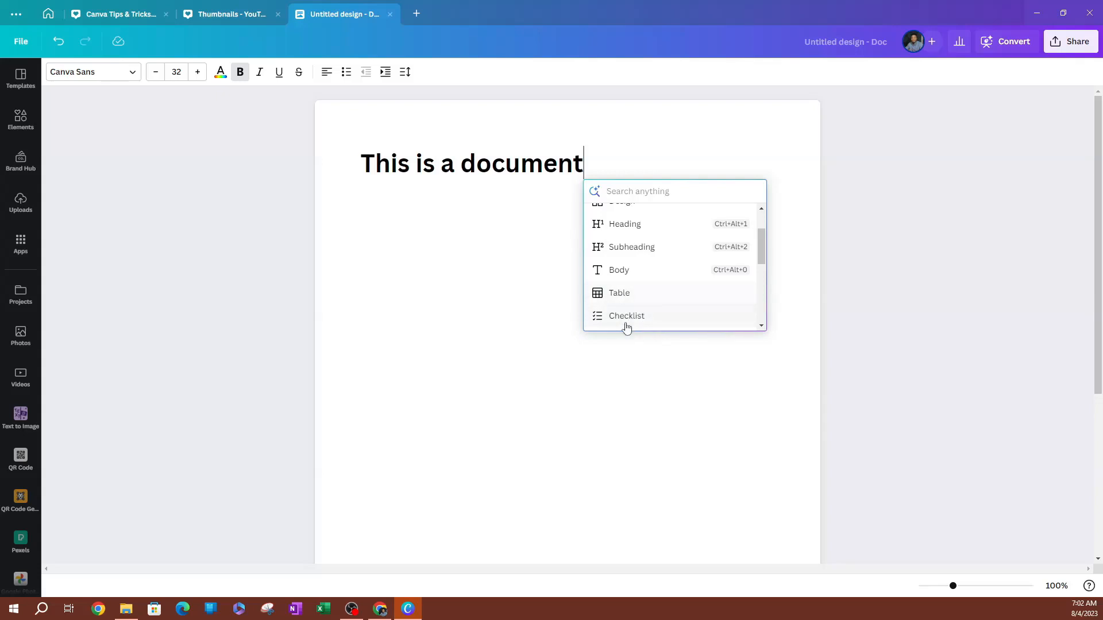
scroll(625, 326, down, 3)
scroll(629, 305, down, 2)
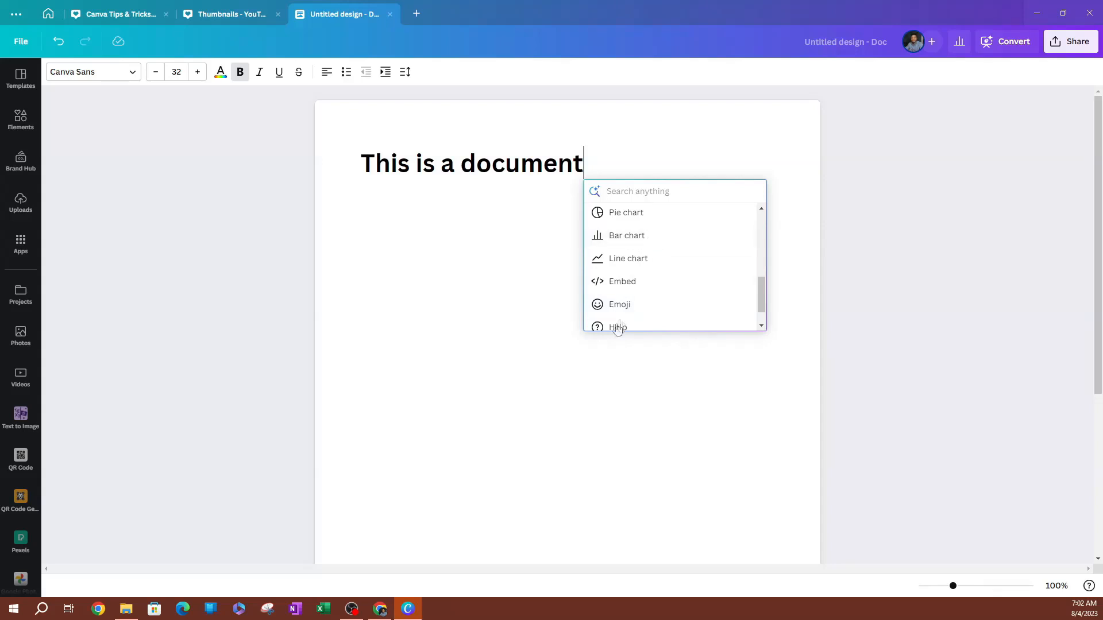
scroll(624, 321, down, 1)
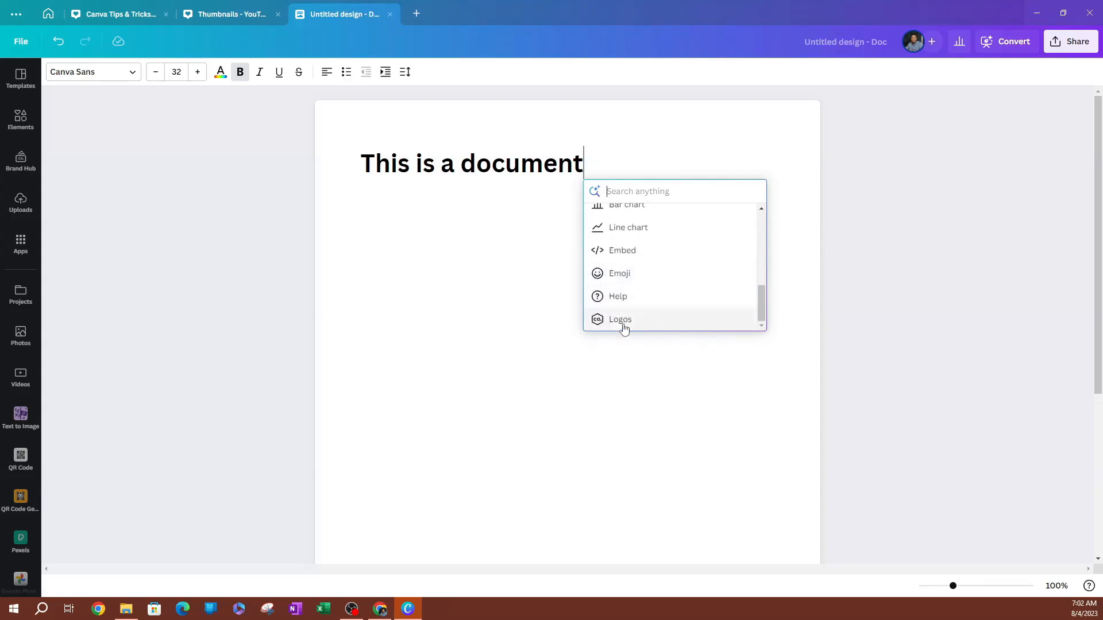
scroll(624, 321, up, 6)
scroll(624, 310, down, 3)
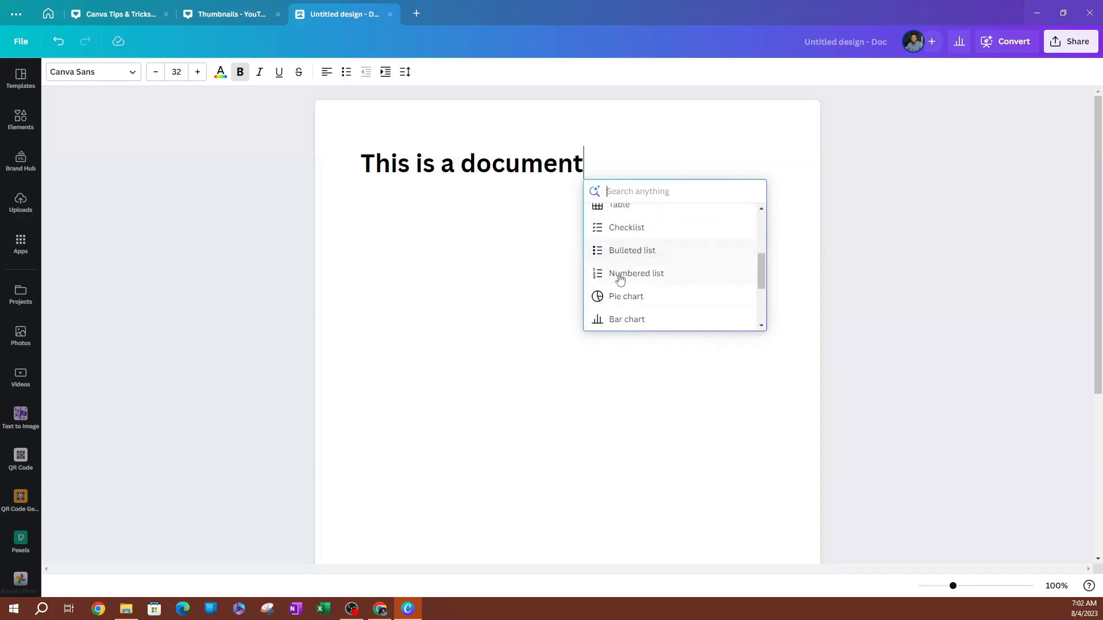
scroll(624, 273, up, 4)
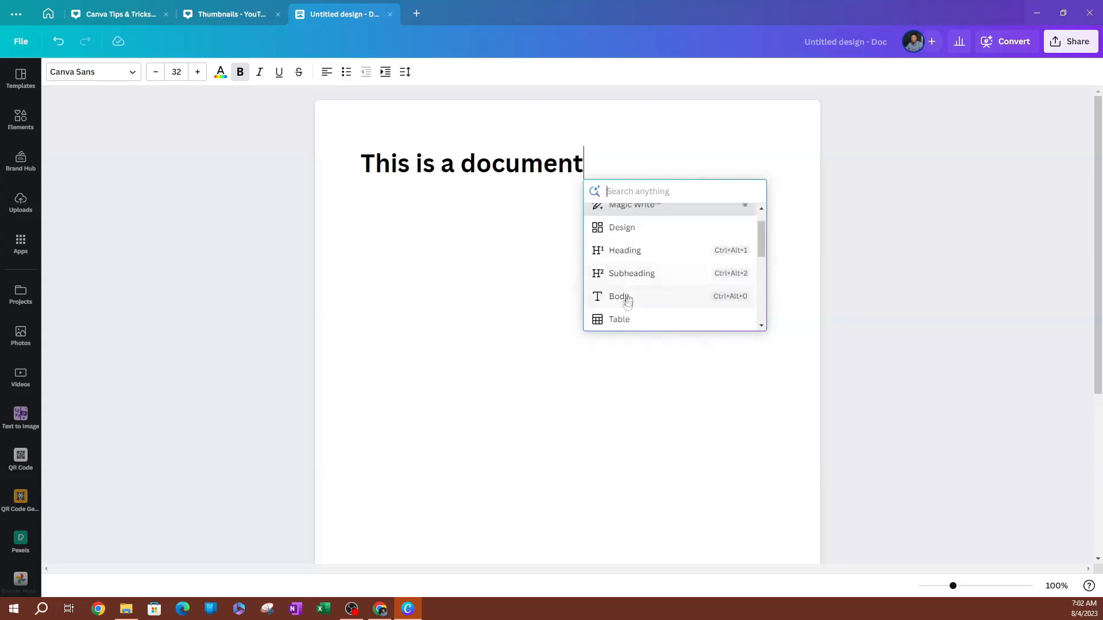
click(625, 318)
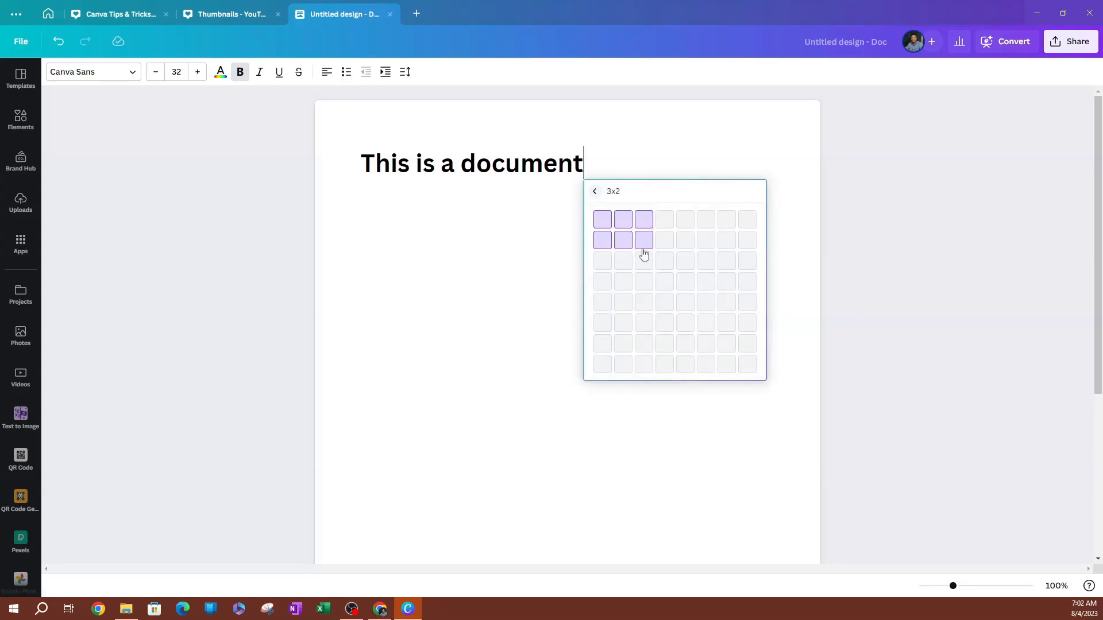
click(660, 303)
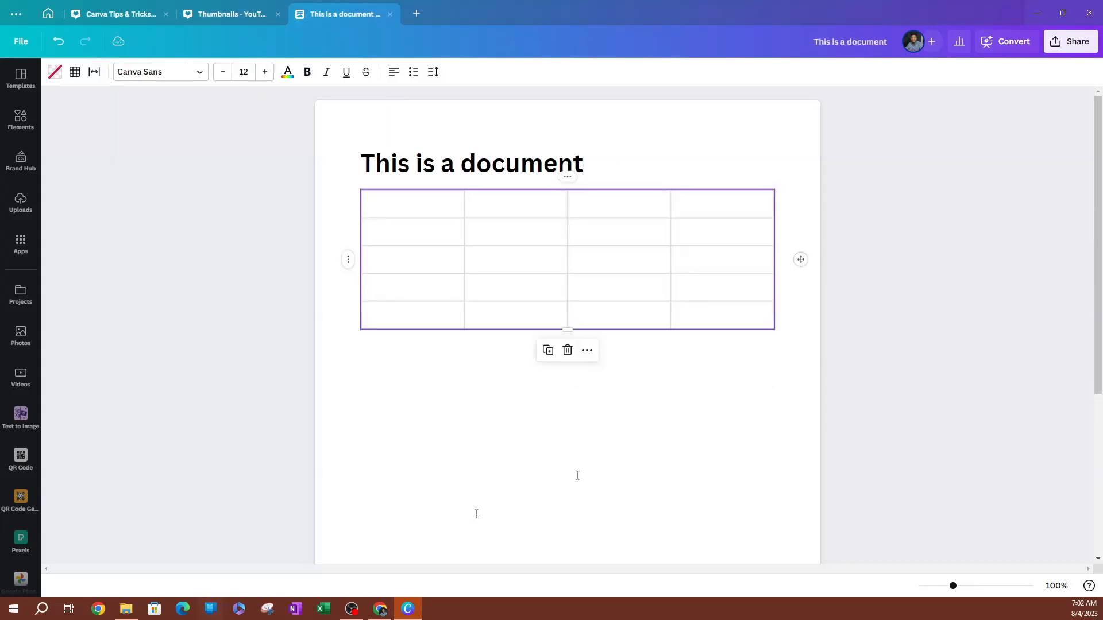
Add a body text line reading "wee rwgv gvare" below the table
click(484, 458)
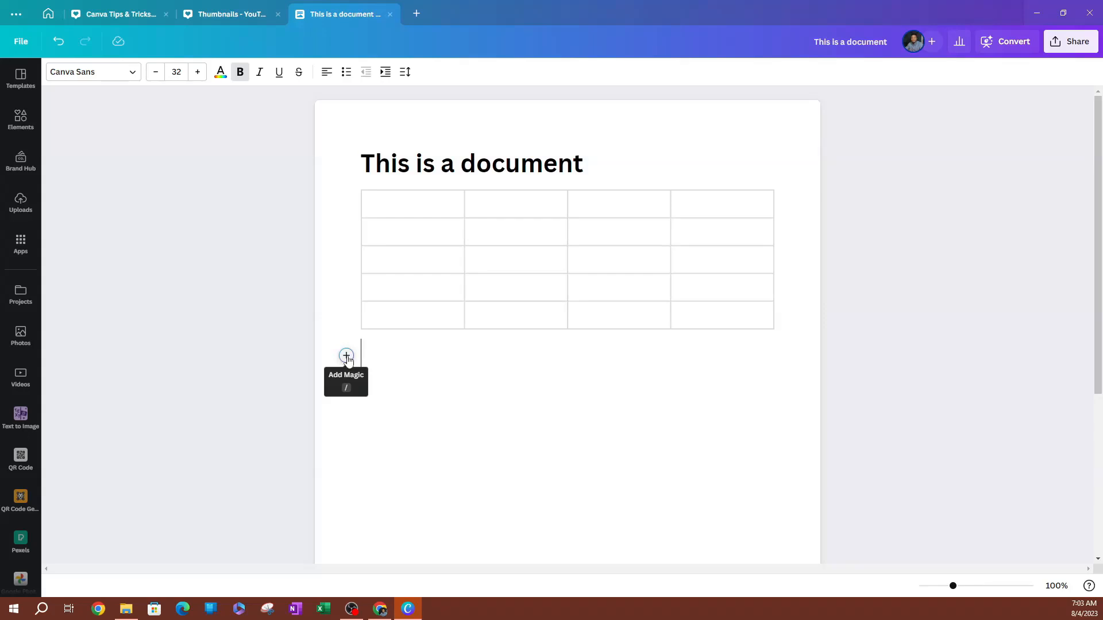
click(348, 358)
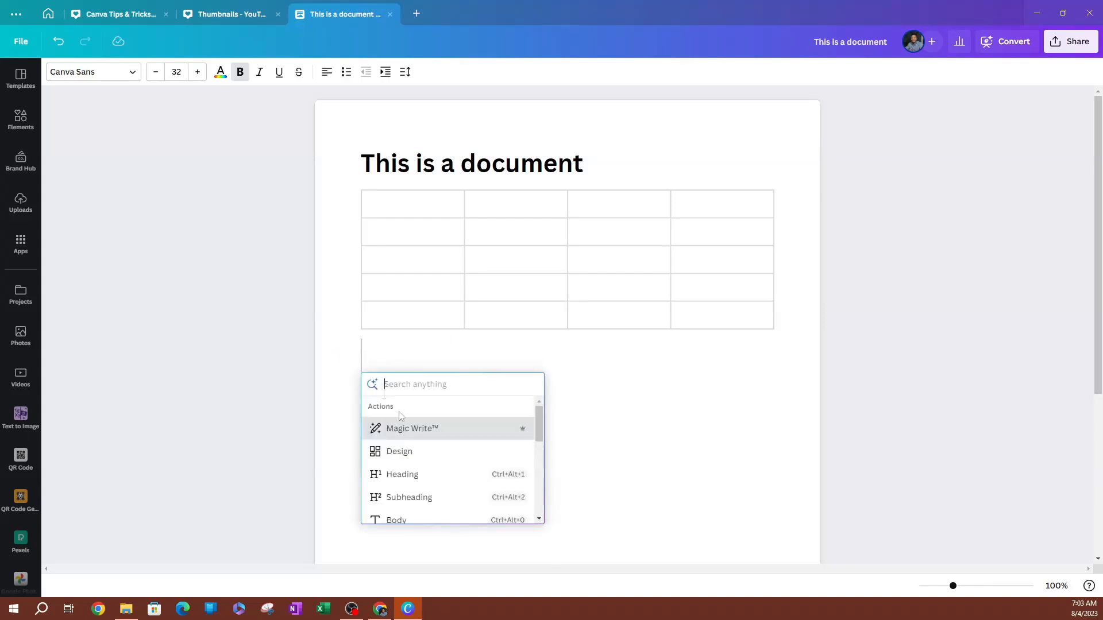
scroll(430, 457, down, 1)
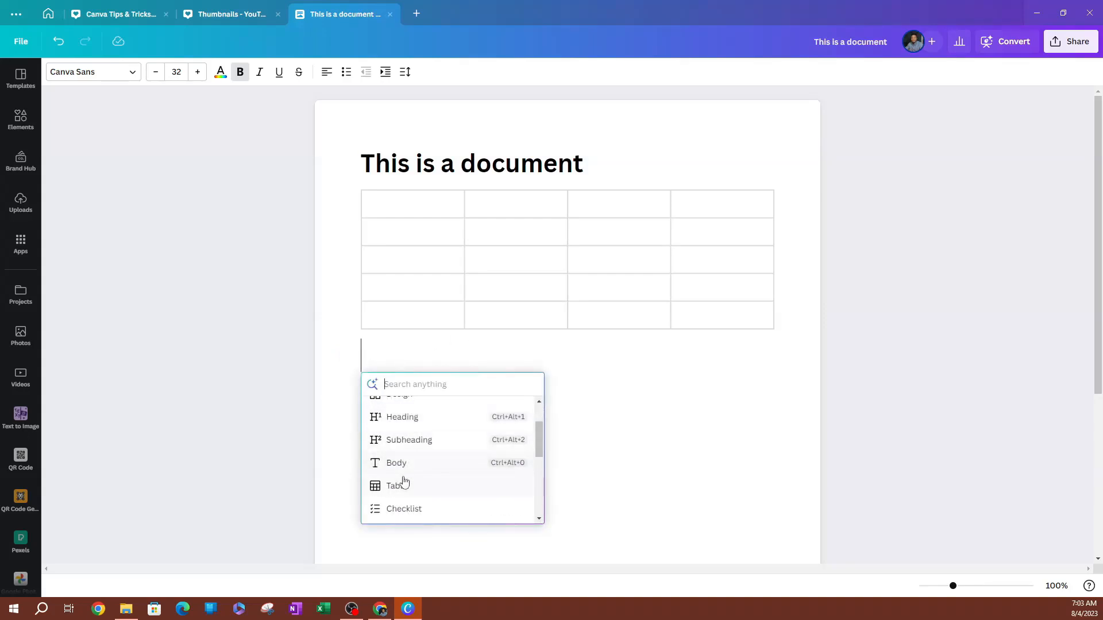
click(409, 464)
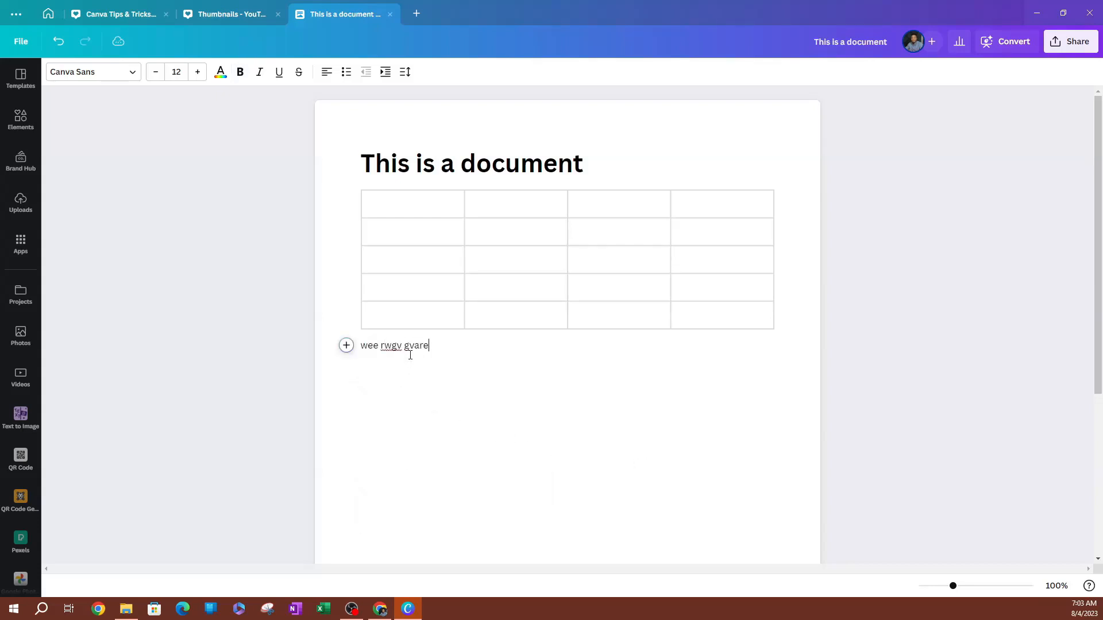
Open a blank embedded design from the body text line, and close the document
click(352, 346)
click(419, 432)
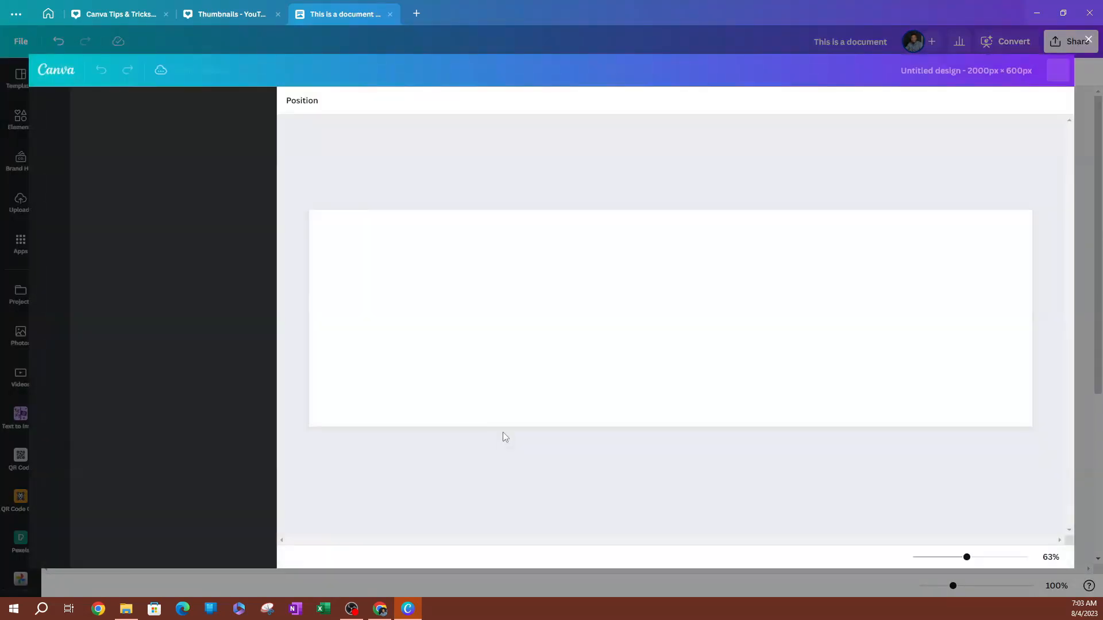
click(390, 14)
Create a Docs to Decks document from the home page and look over its starter content
click(48, 14)
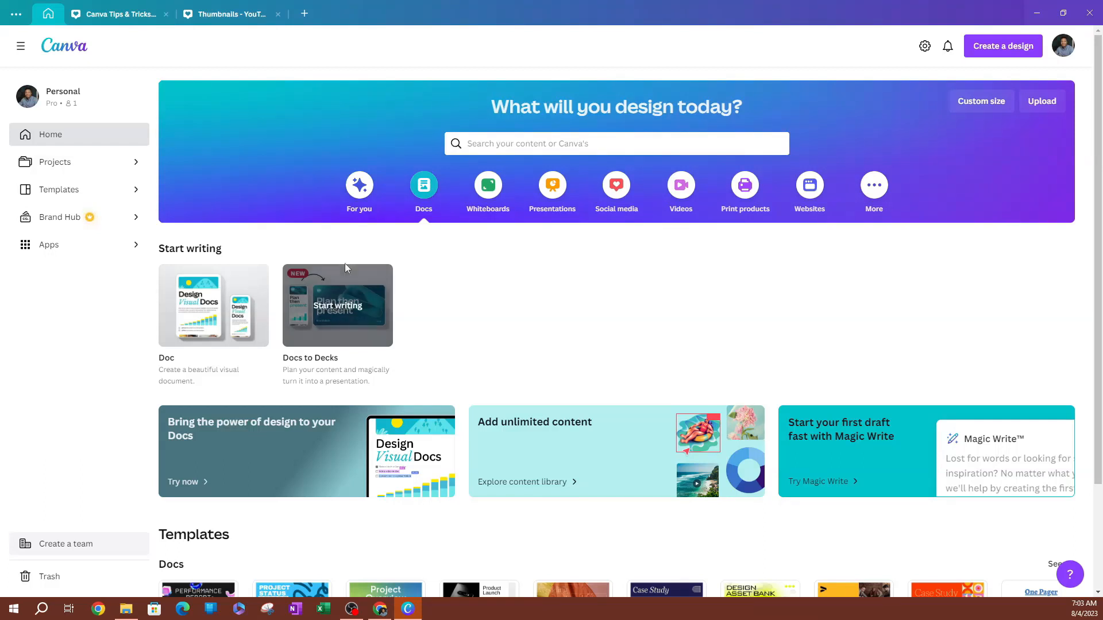
click(342, 315)
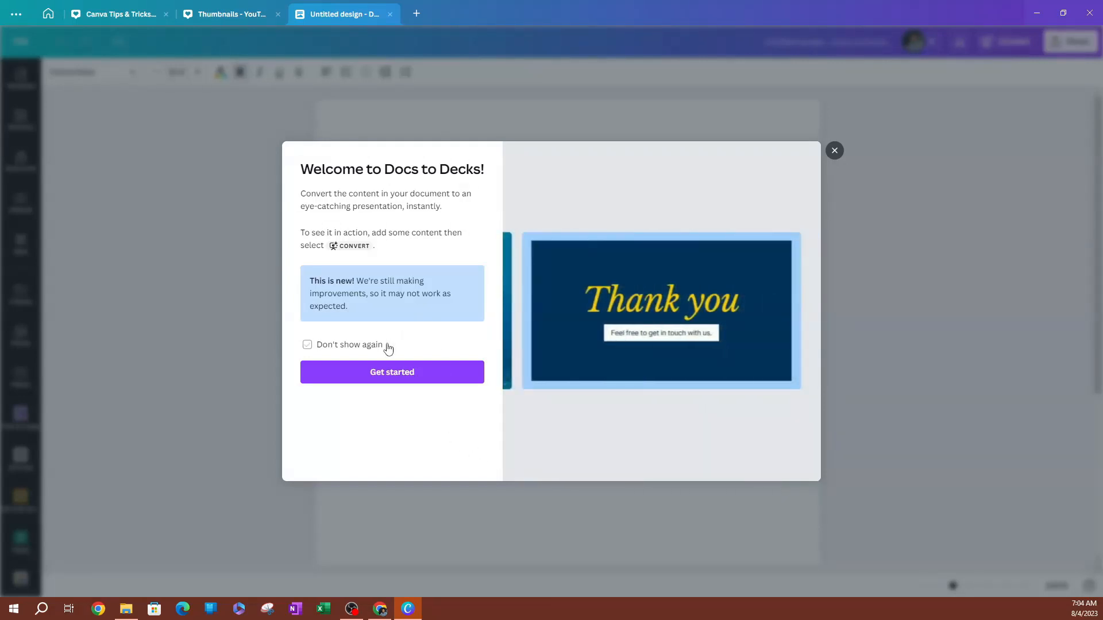
click(413, 374)
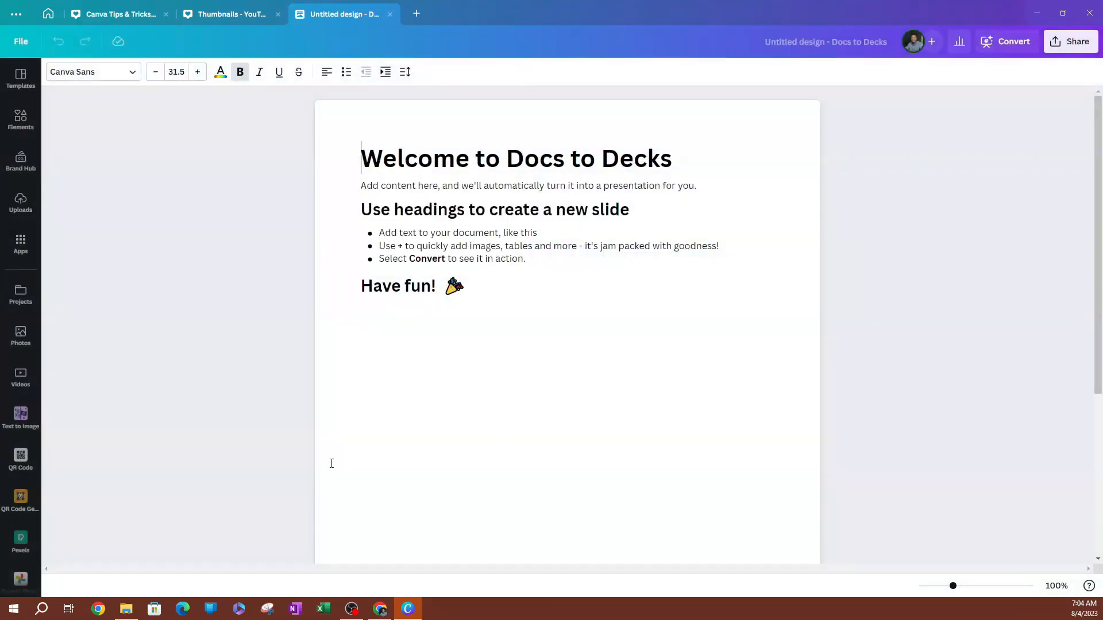
scroll(561, 364, down, 3)
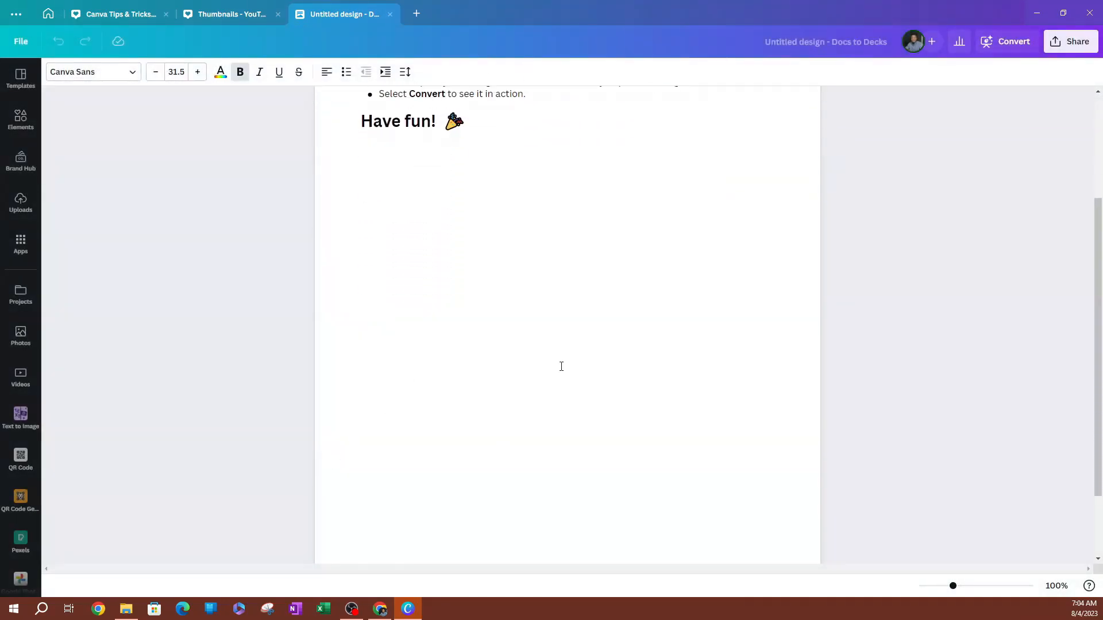
scroll(562, 367, up, 3)
Generate a paragraph with Magic Write at the "Have fun!" heading using the prompt "Describe what youtube is", and review the text
click(522, 312)
click(404, 312)
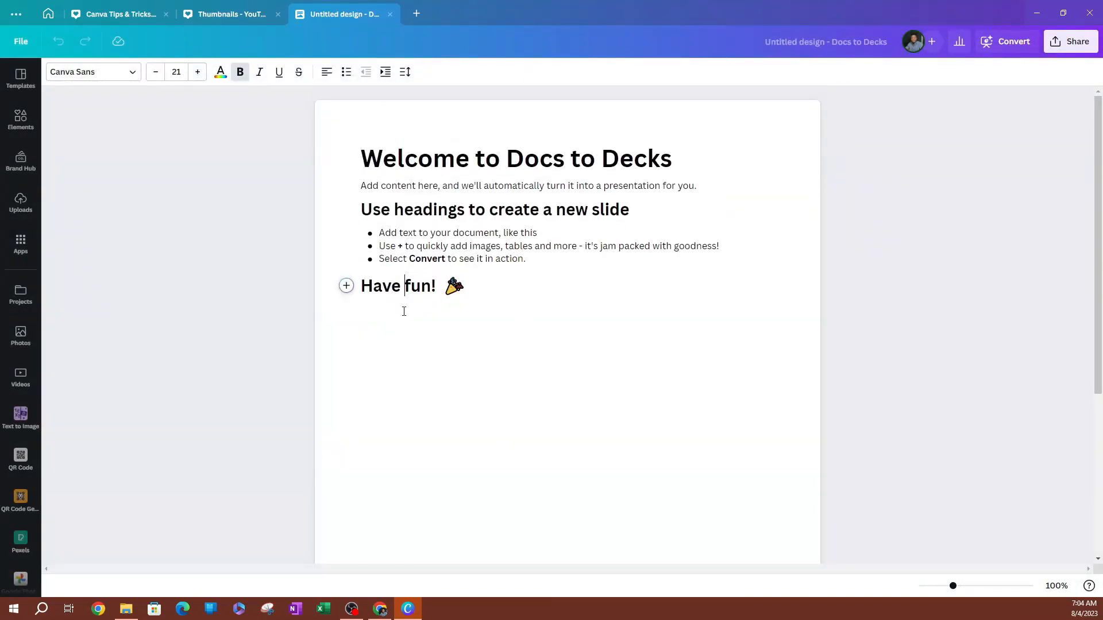
click(345, 286)
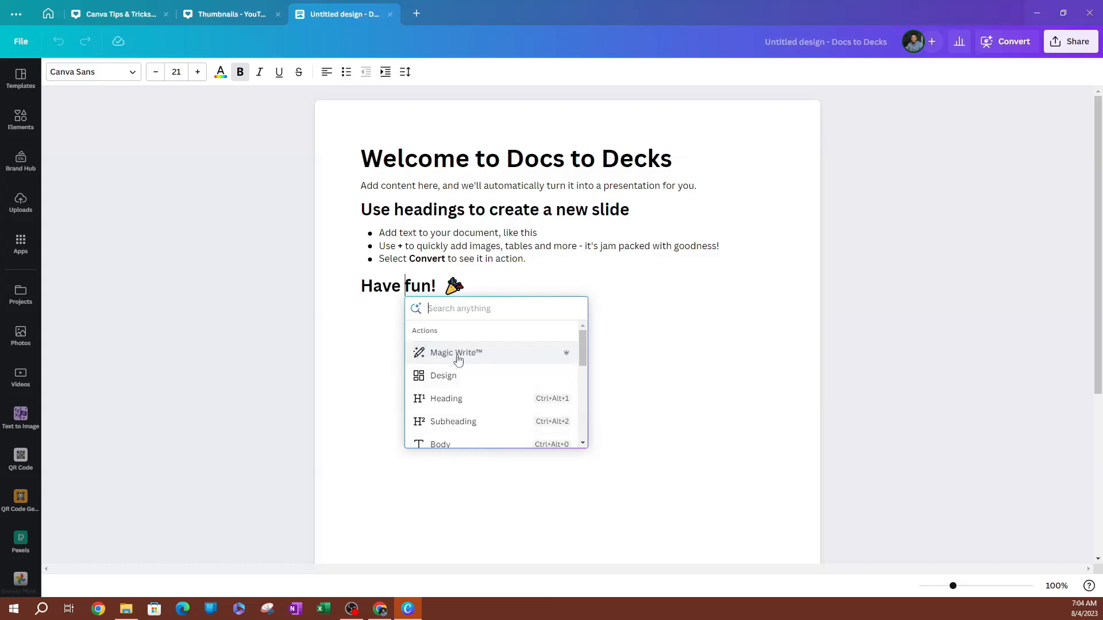
scroll(425, 399, down, 2)
scroll(429, 397, up, 2)
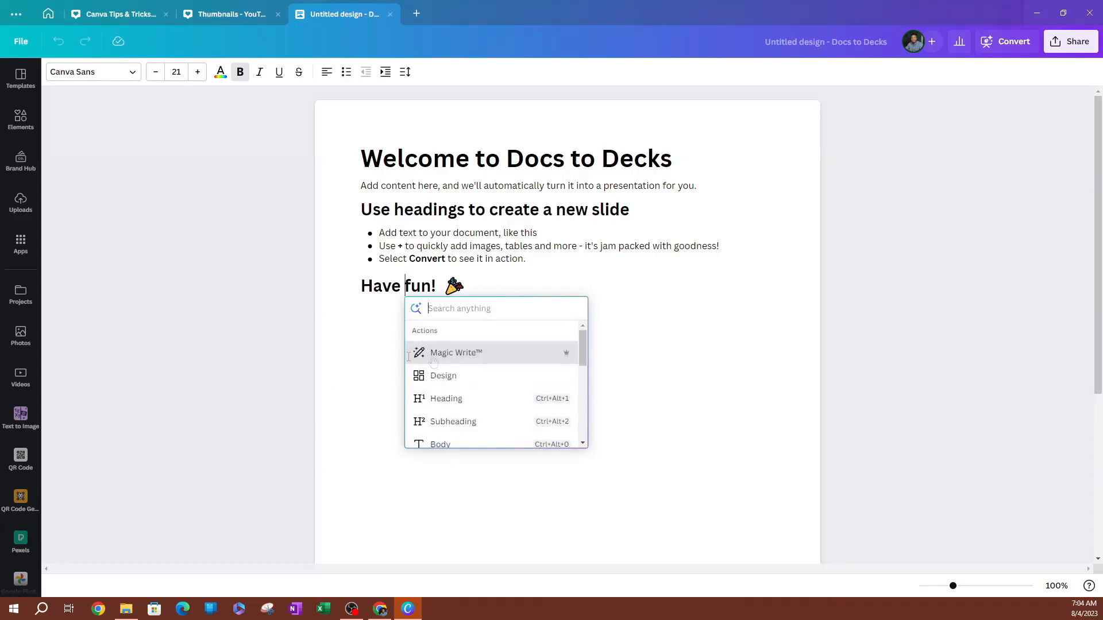
click(455, 352)
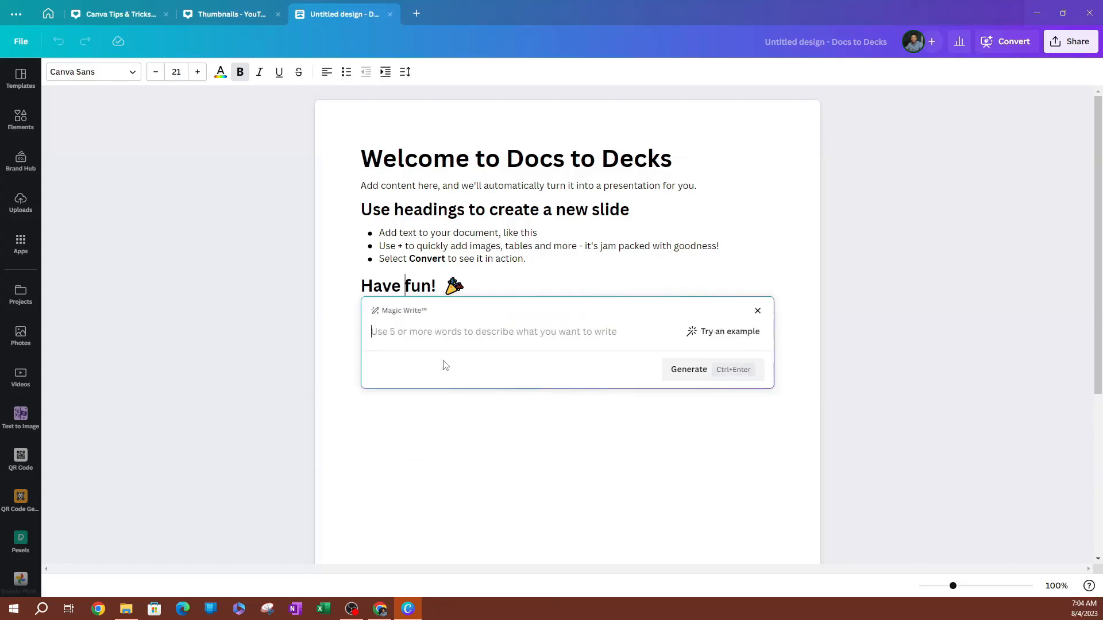
text(Describe what youtube is)
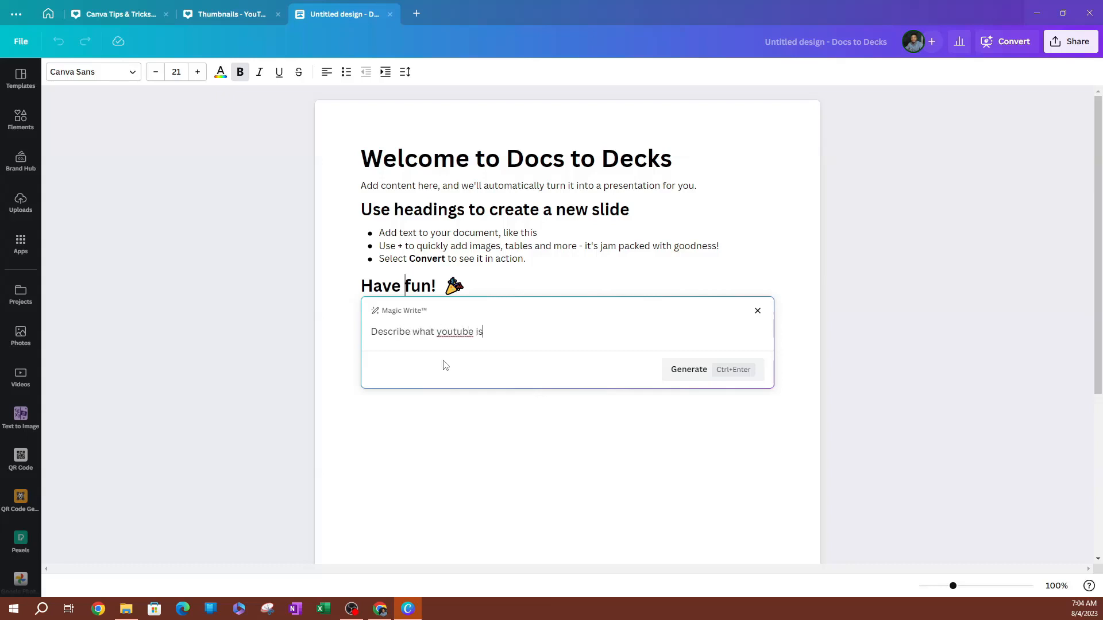
click(688, 378)
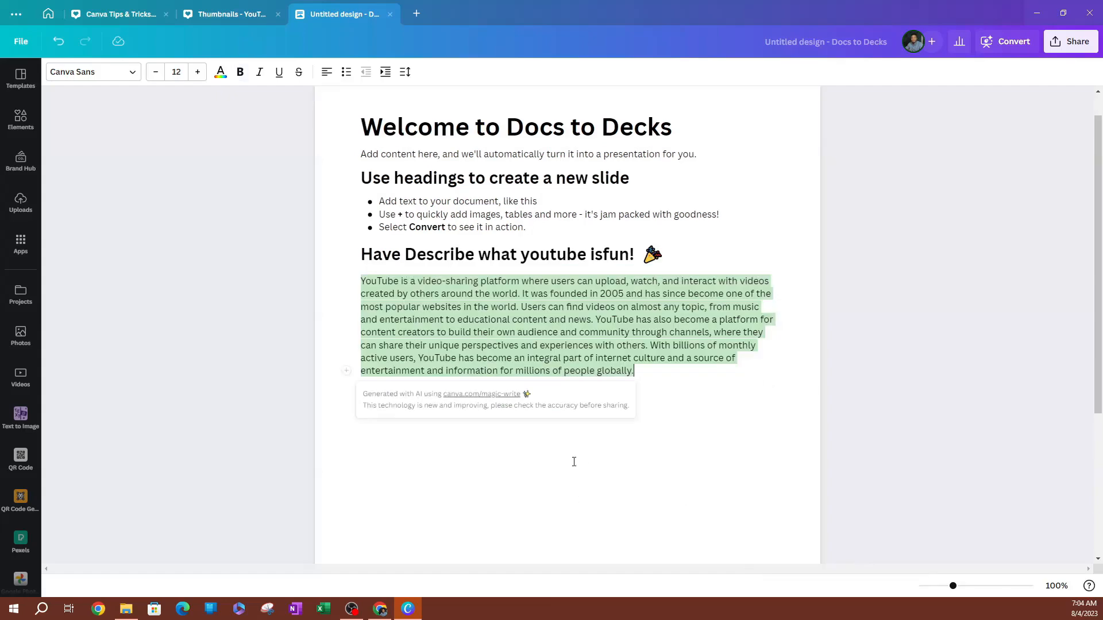
scroll(670, 374, up, 1)
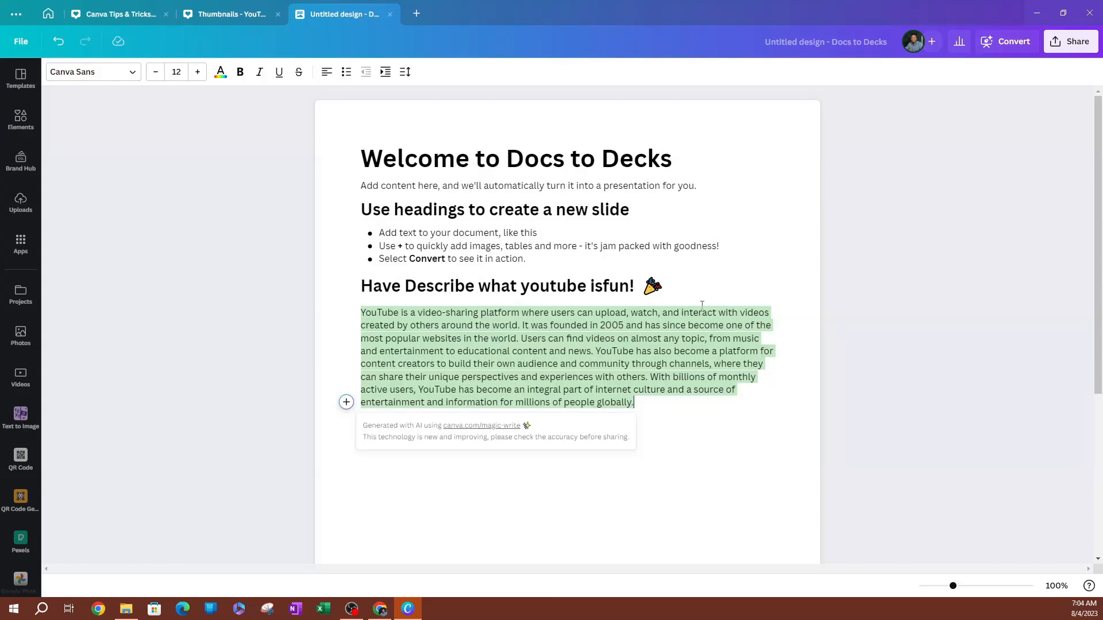
scroll(588, 251, down, 5)
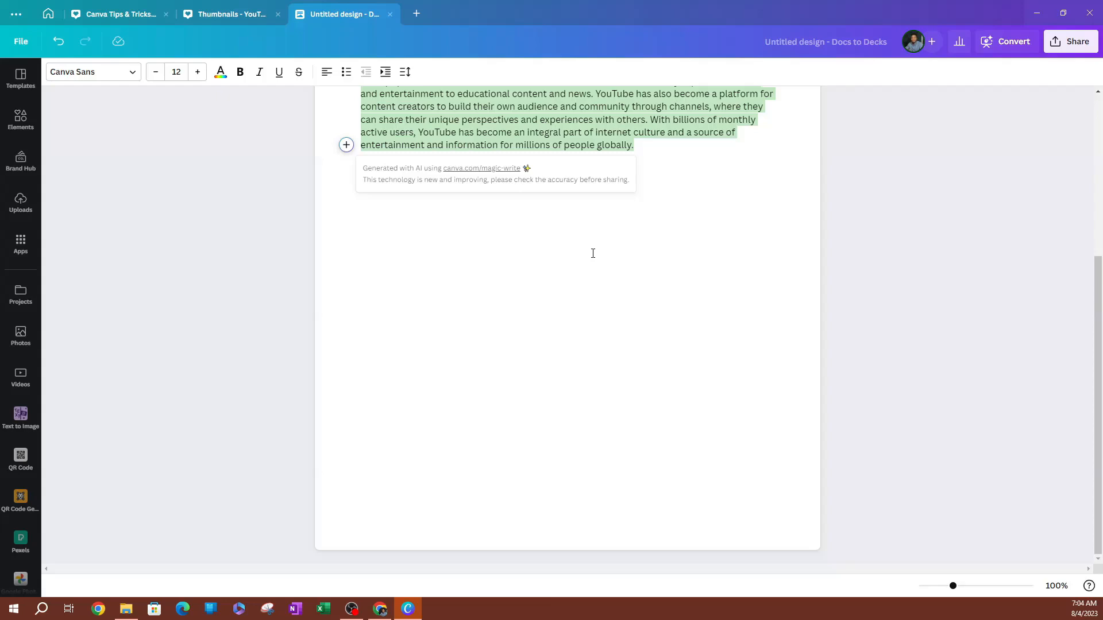
scroll(569, 235, up, 4)
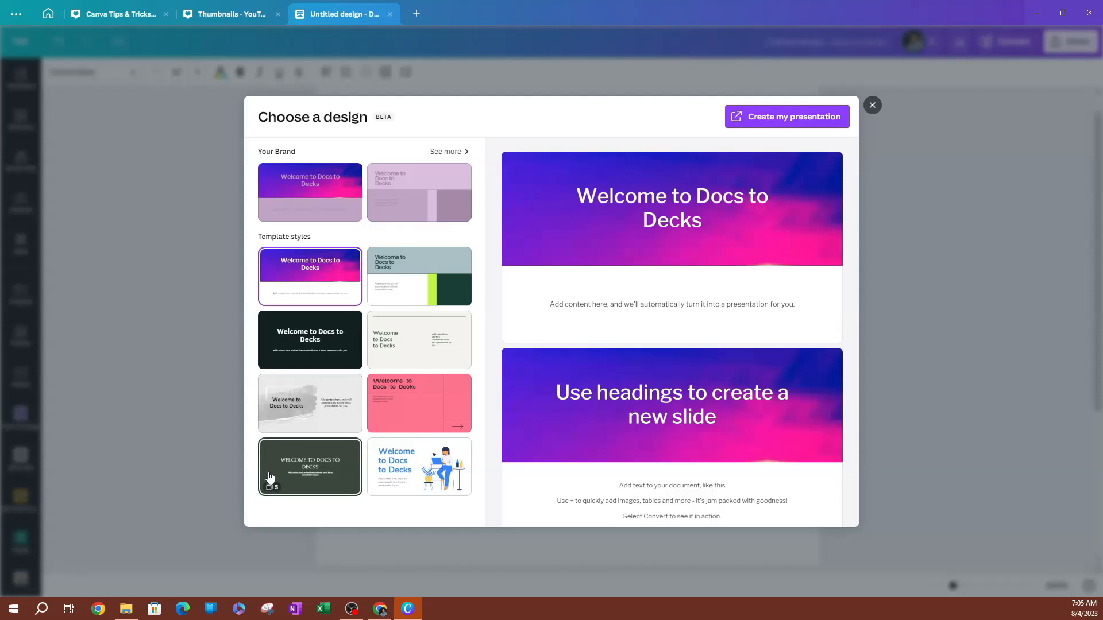
Preview the document's slides in the grey-blue and dark green template style
click(433, 292)
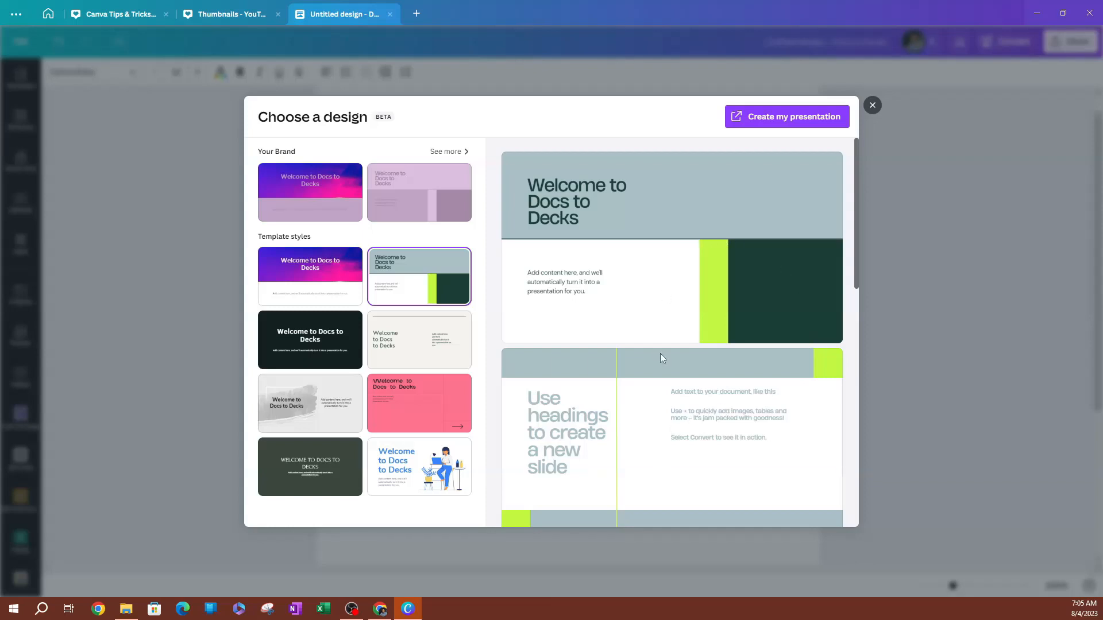
scroll(660, 353, down, 8)
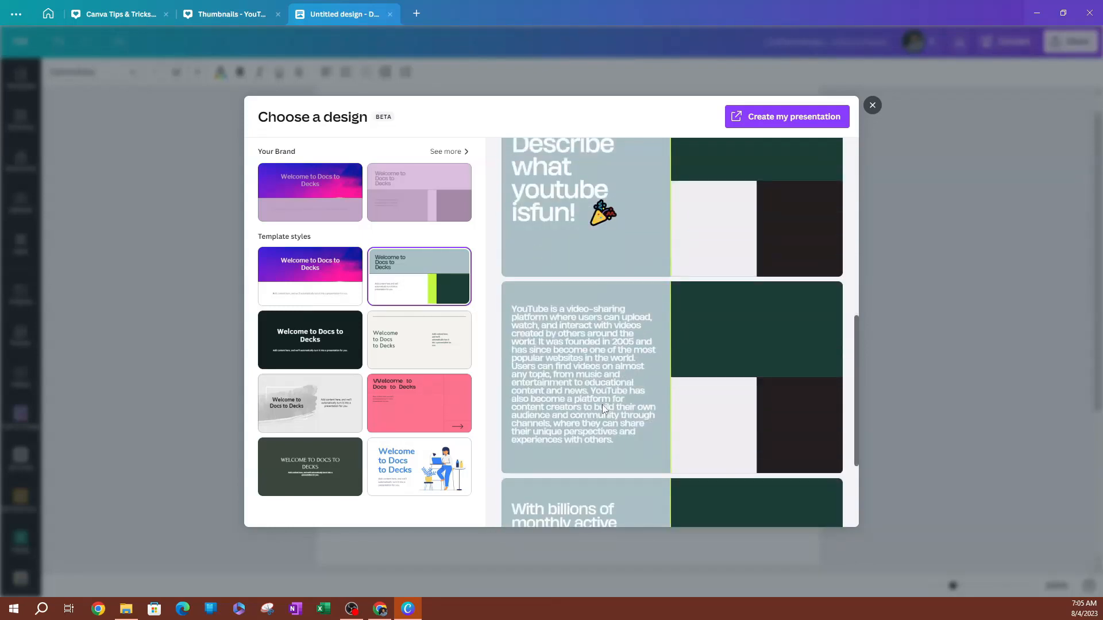
scroll(645, 340, down, 3)
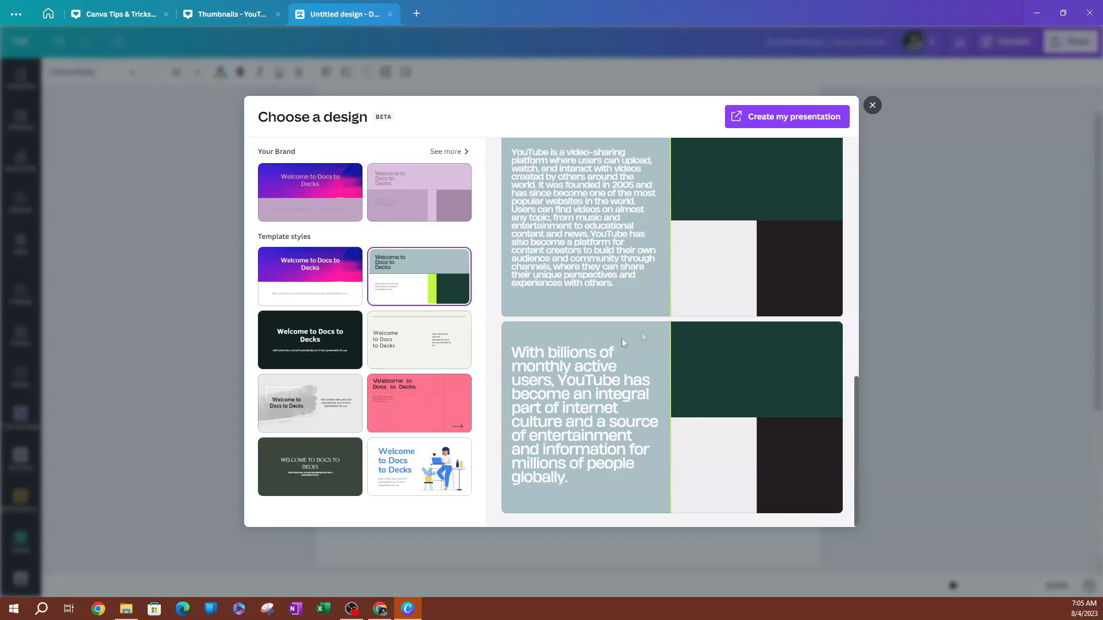
Choose the template style with the illustrated woman at a desk, review its slides and create the presentation
click(403, 480)
scroll(602, 402, down, 3)
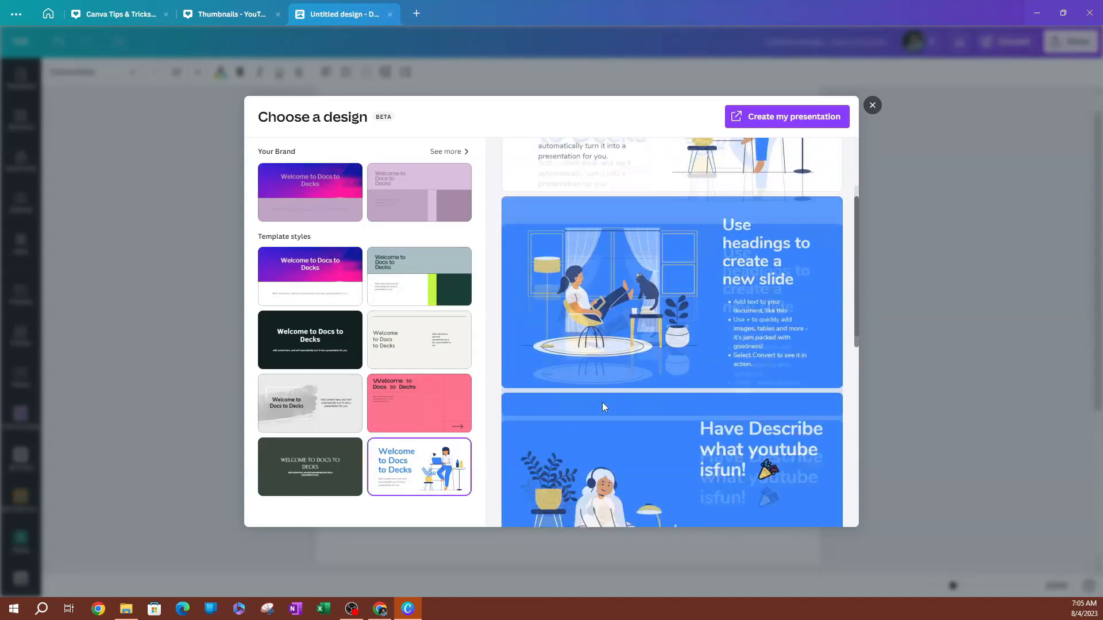
scroll(639, 397, down, 8)
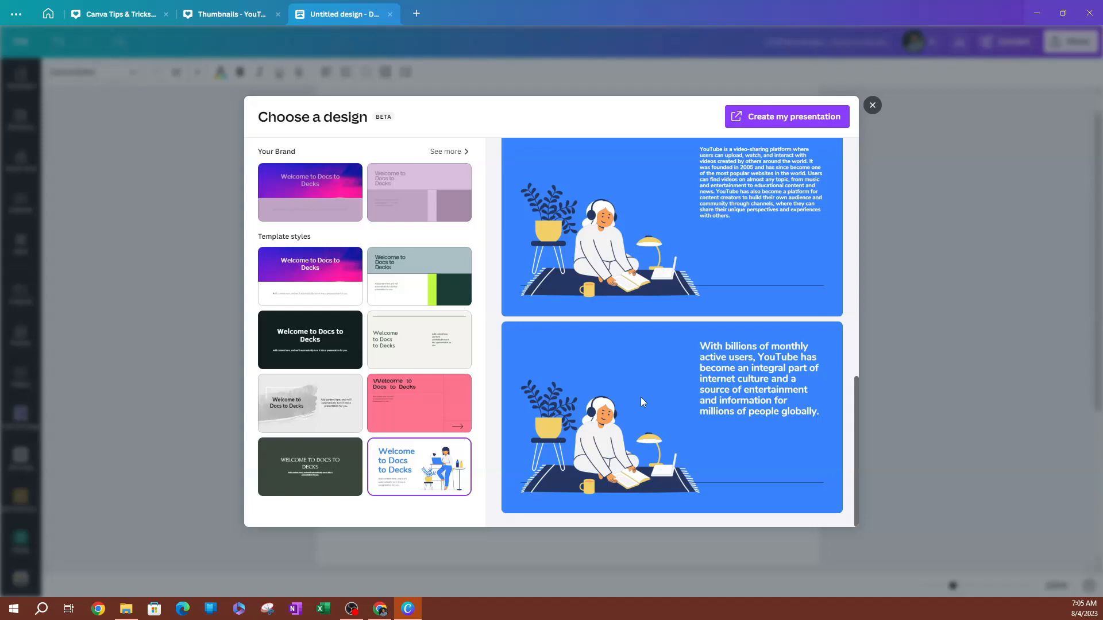
scroll(640, 398, up, 5)
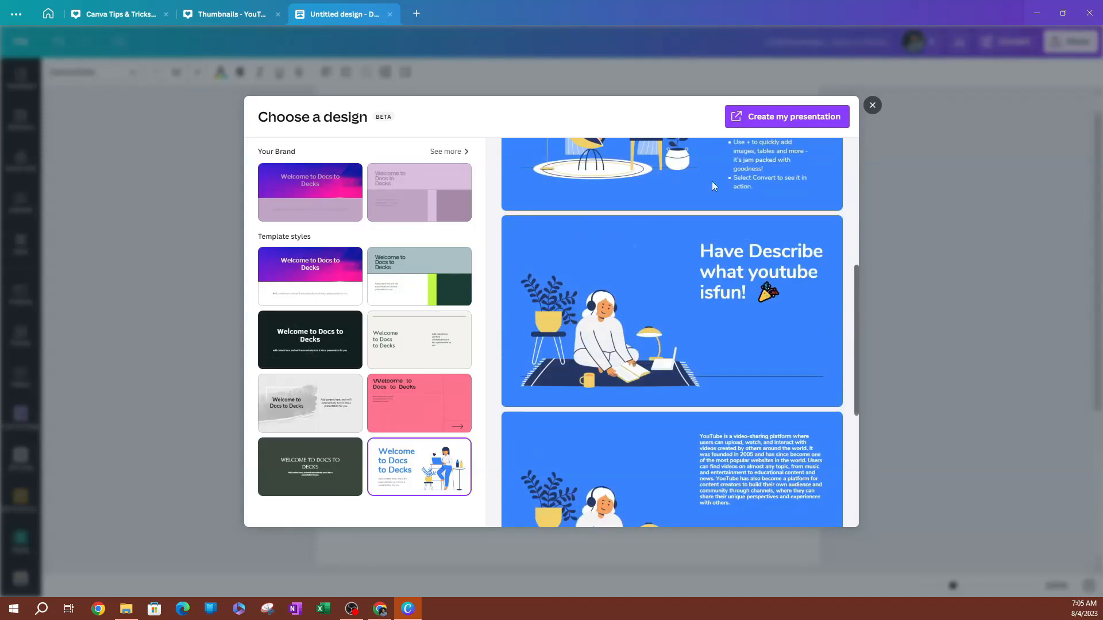
click(788, 116)
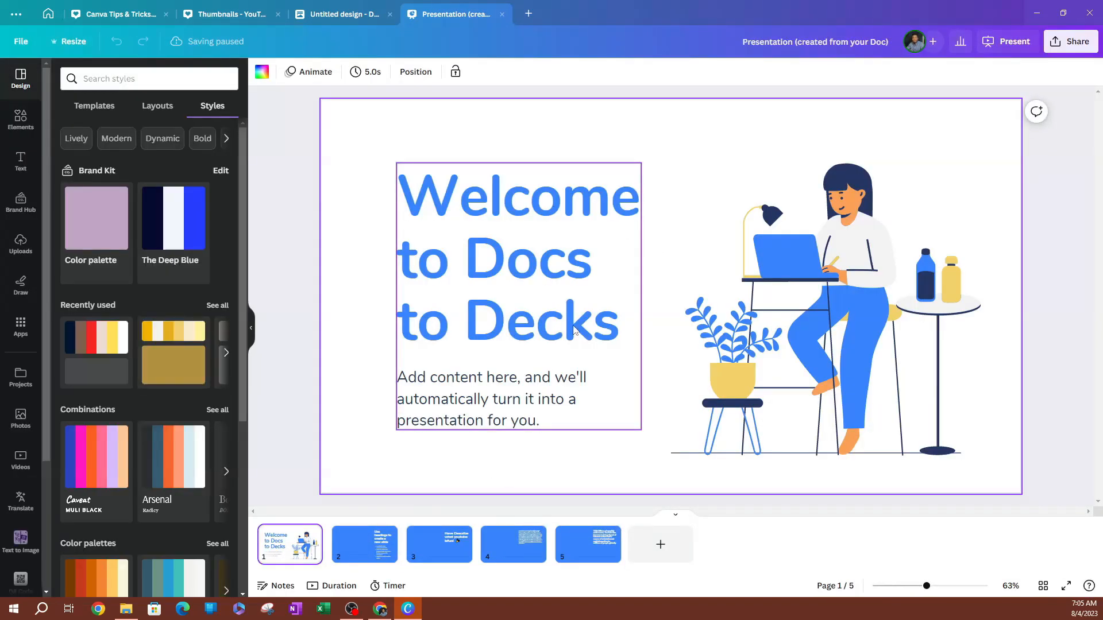
Look through pages 2 to 5 of the presentation created from the document
click(366, 552)
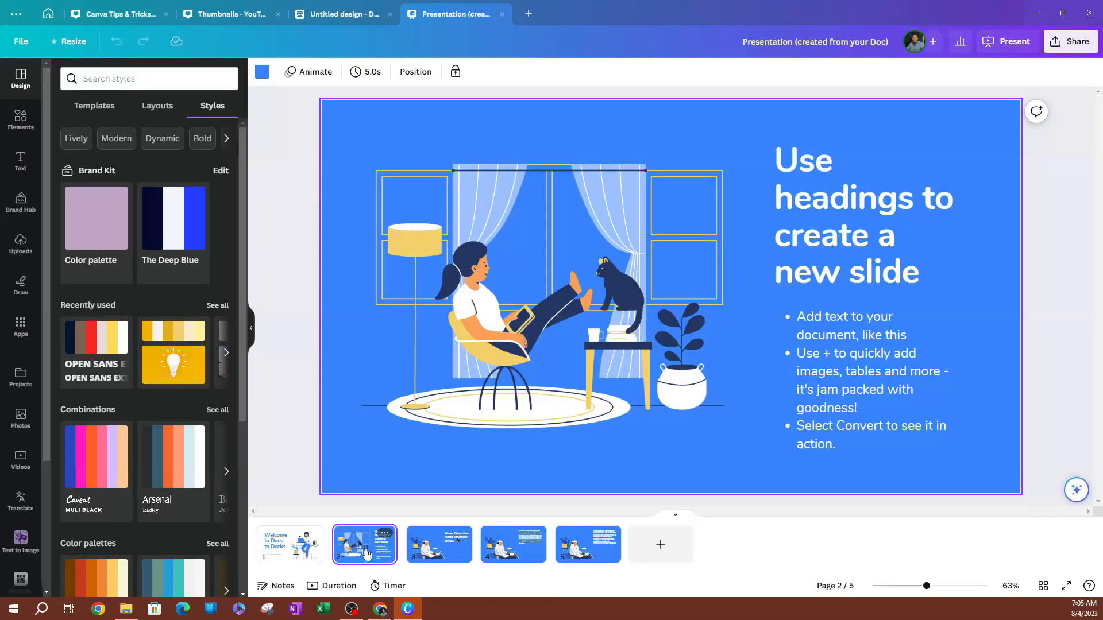
click(440, 548)
click(512, 549)
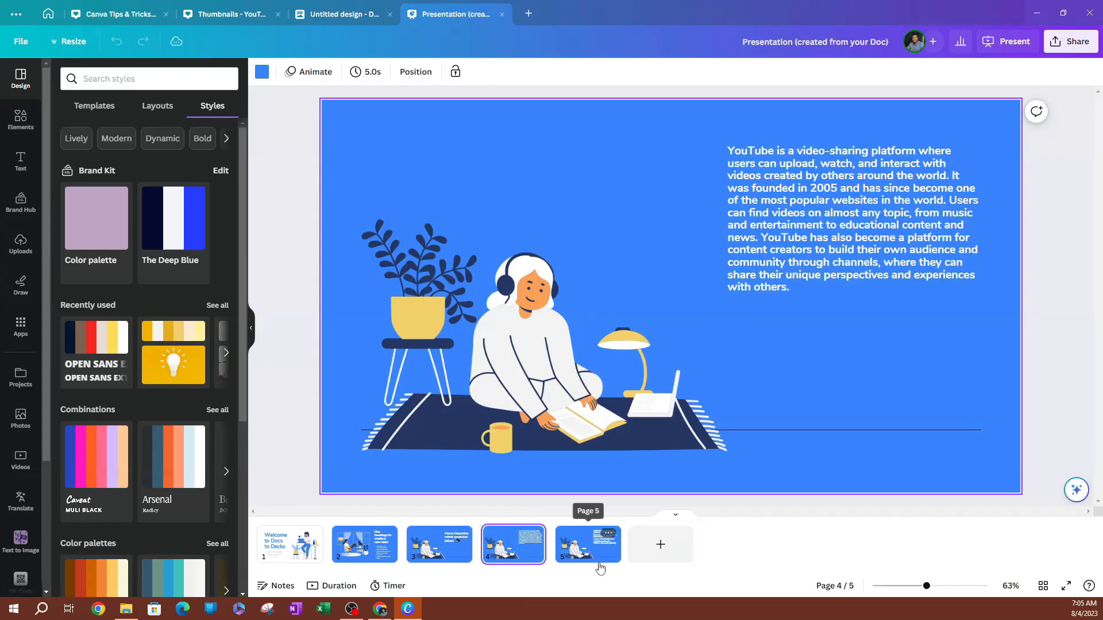
click(591, 563)
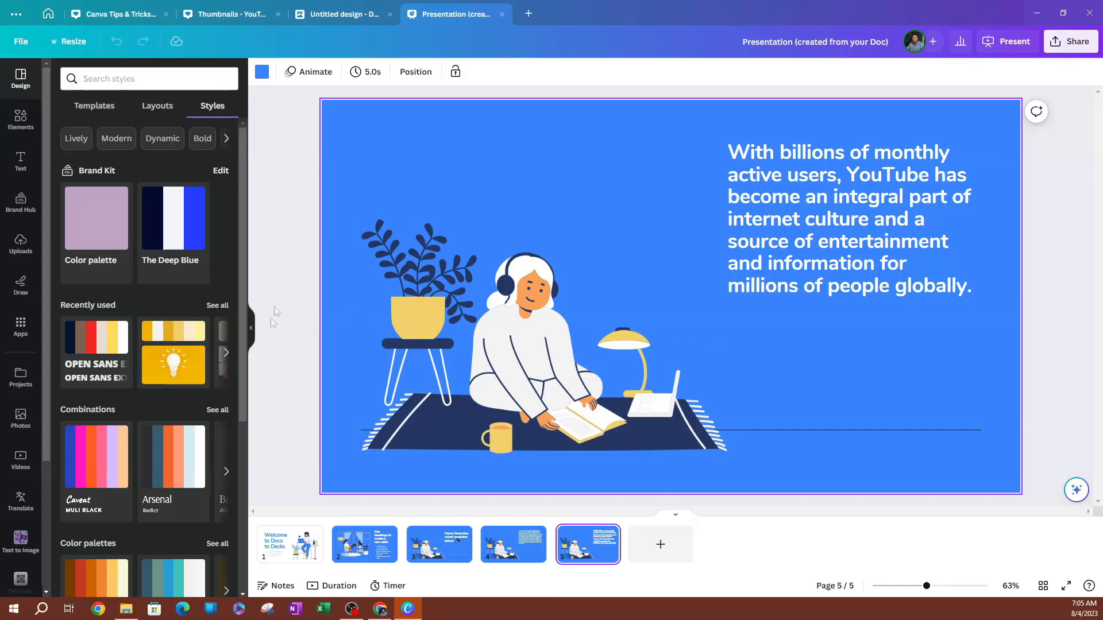
Open the full set of Docs templates from the home page, browse them, and expand the Business template category
click(48, 13)
scroll(446, 361, down, 1)
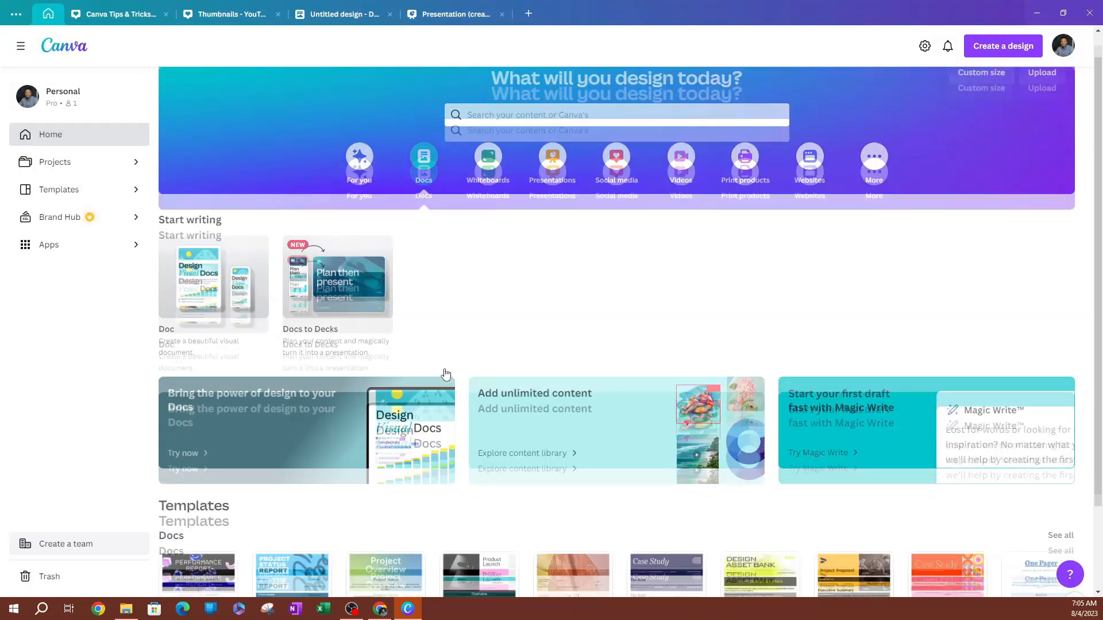
scroll(370, 427, down, 1)
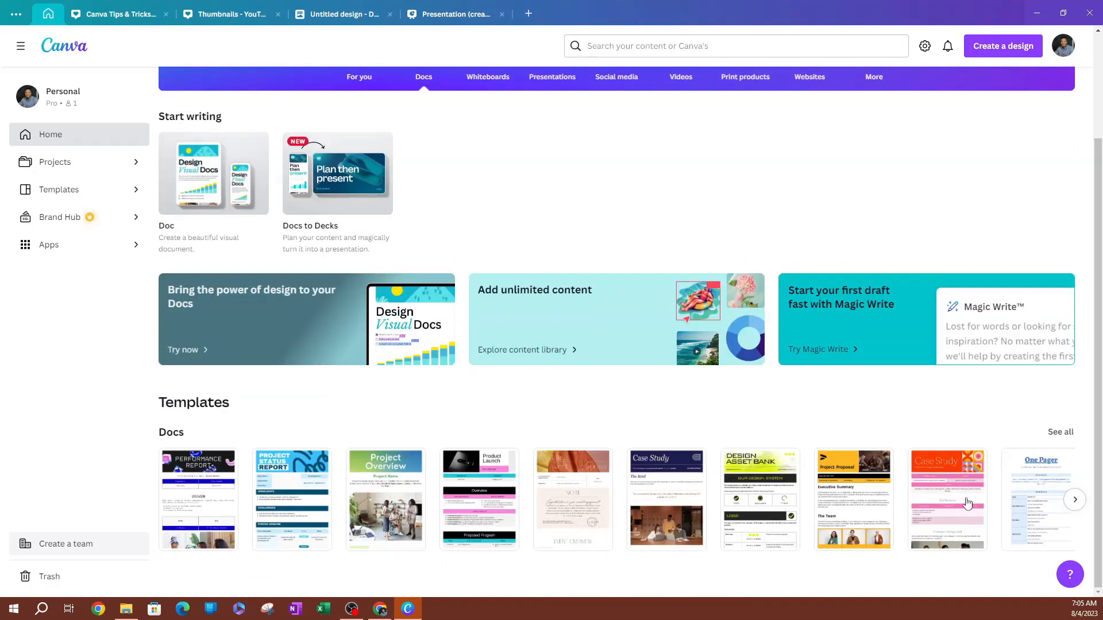
click(1062, 435)
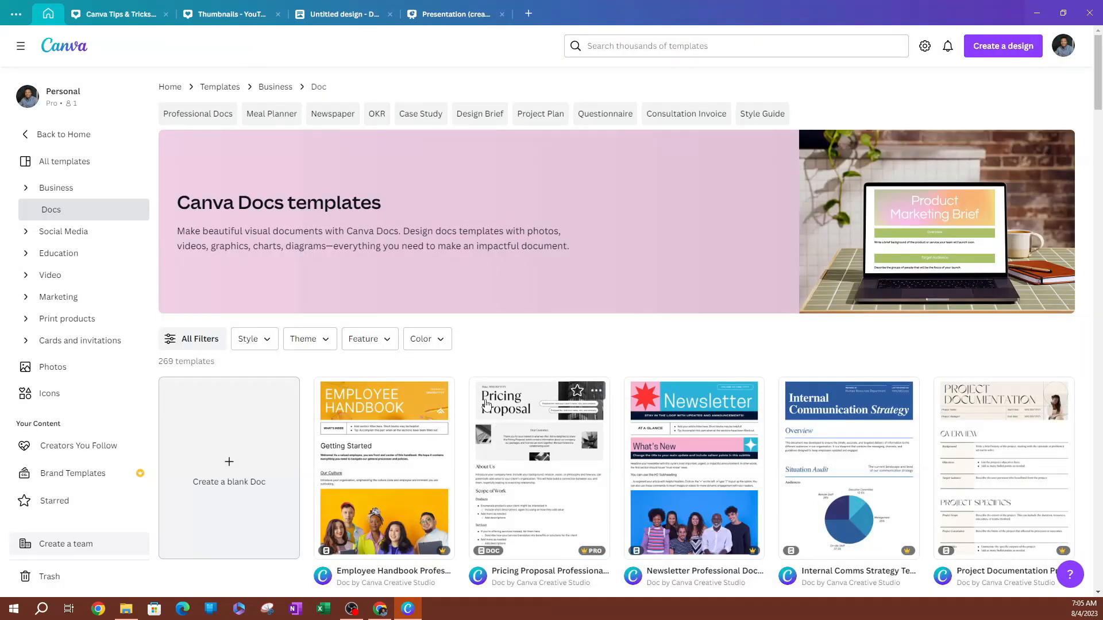
scroll(487, 396, down, 3)
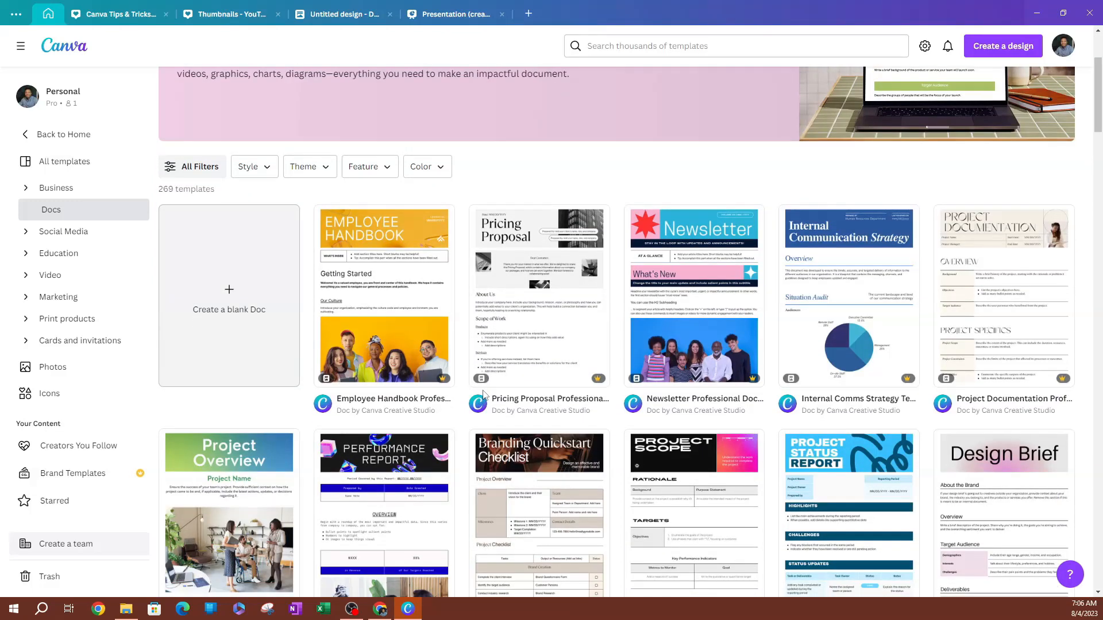
scroll(485, 396, up, 3)
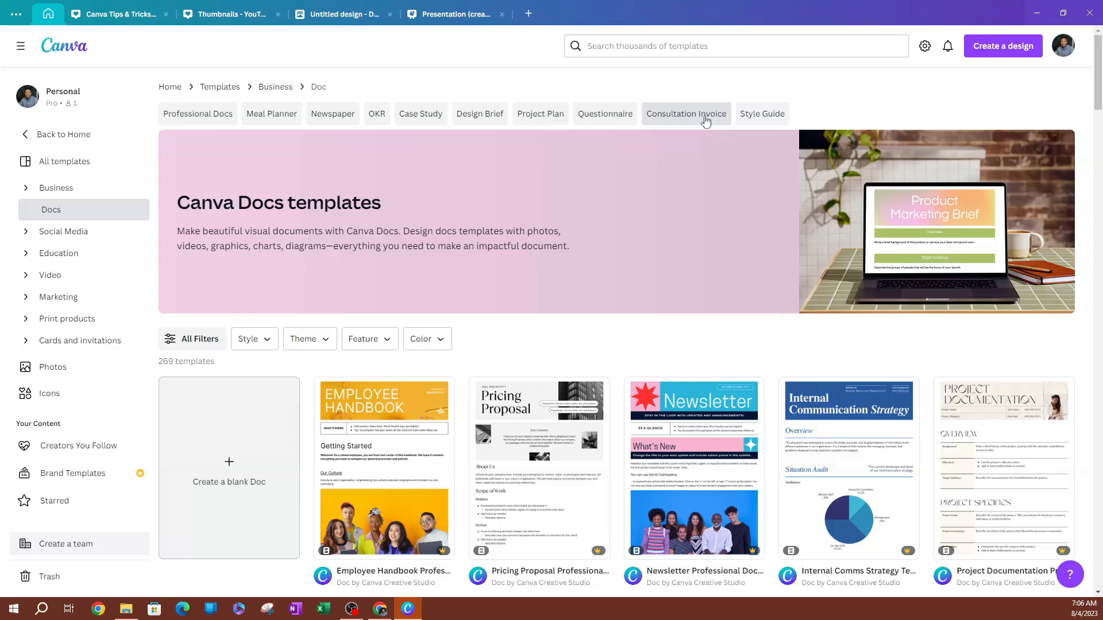
scroll(247, 510, down, 1)
scroll(310, 464, down, 1)
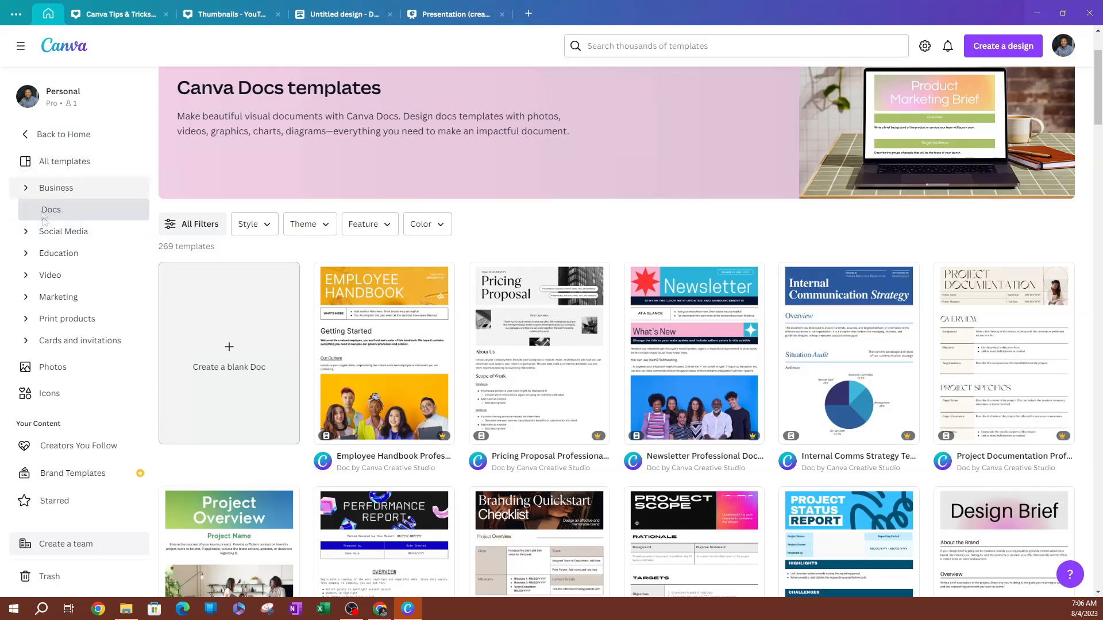
click(25, 188)
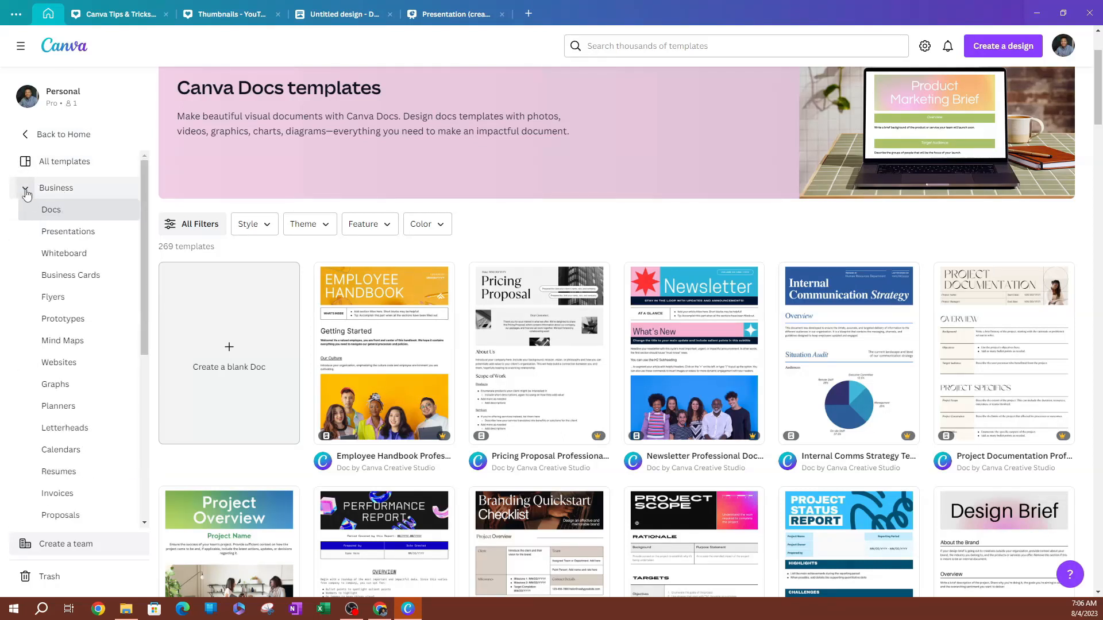
Look through the template types listed under the Business category
scroll(81, 350, down, 2)
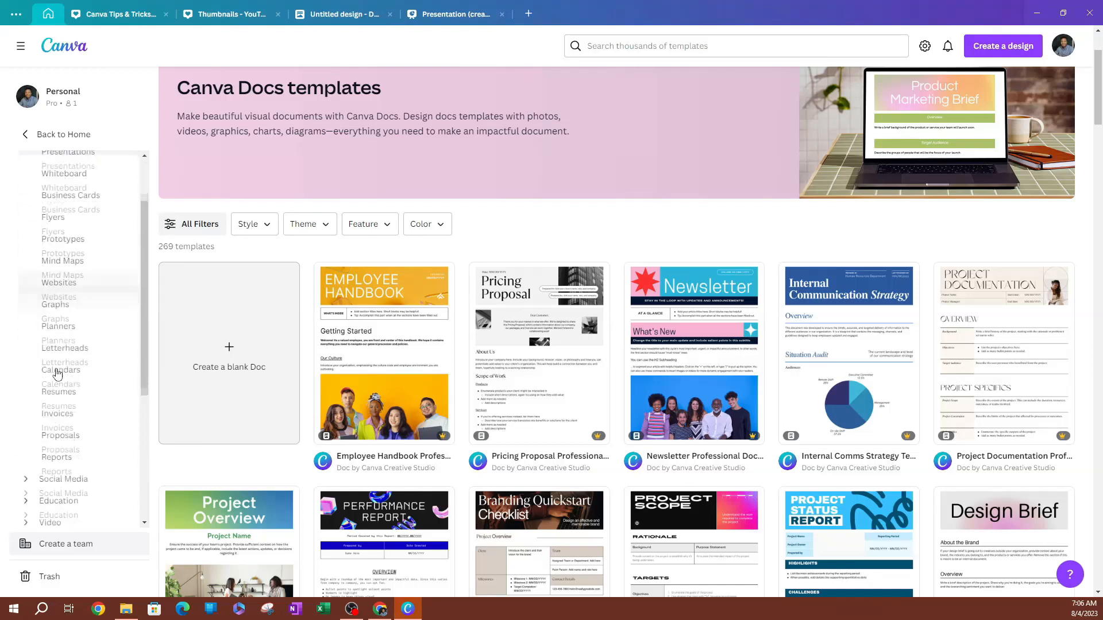
scroll(85, 349, up, 2)
scroll(86, 344, down, 2)
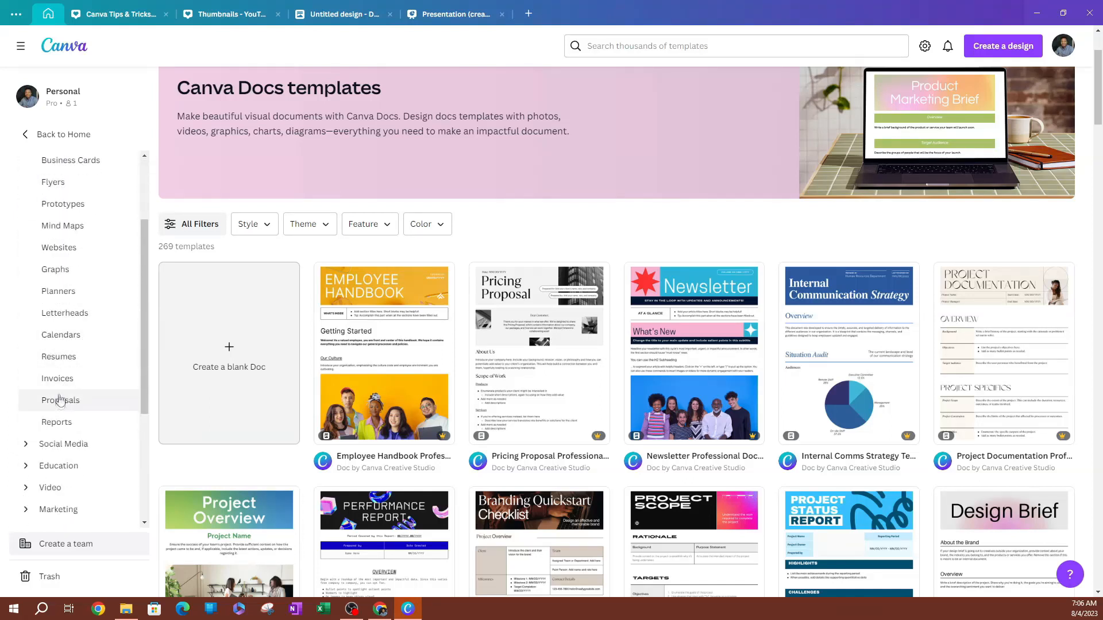
Return to the home page and reopen the full set of Docs templates
click(32, 135)
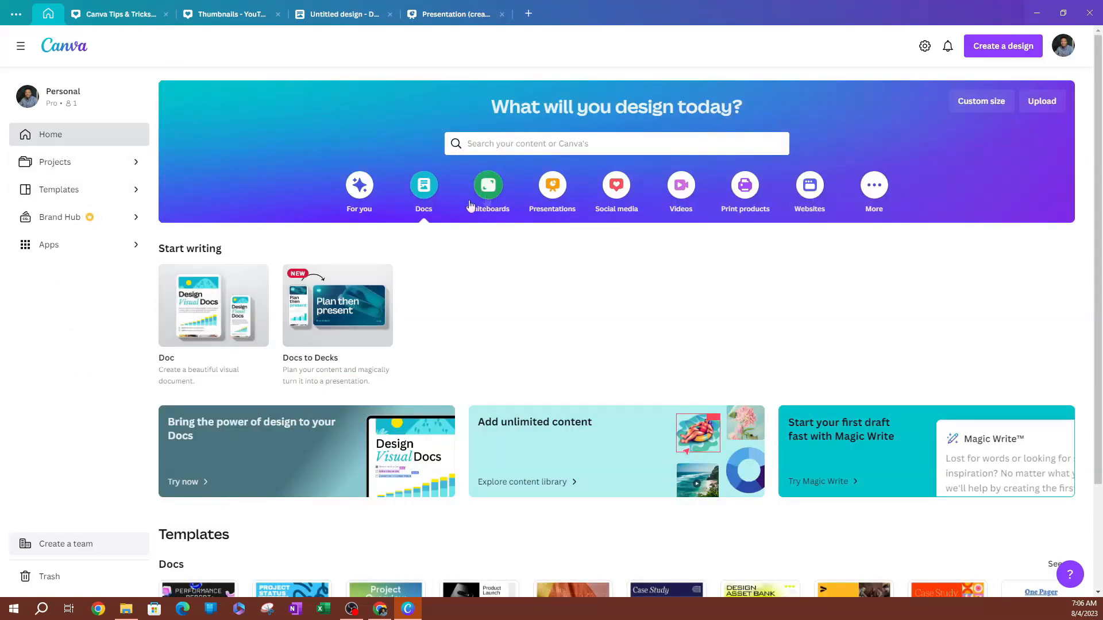
click(424, 198)
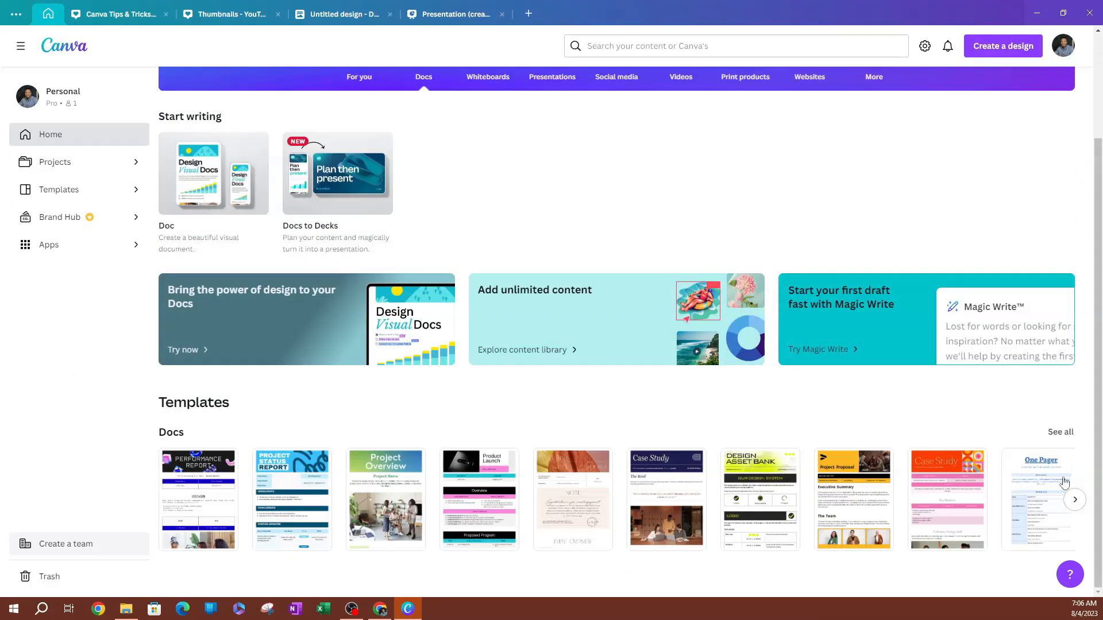
click(1060, 432)
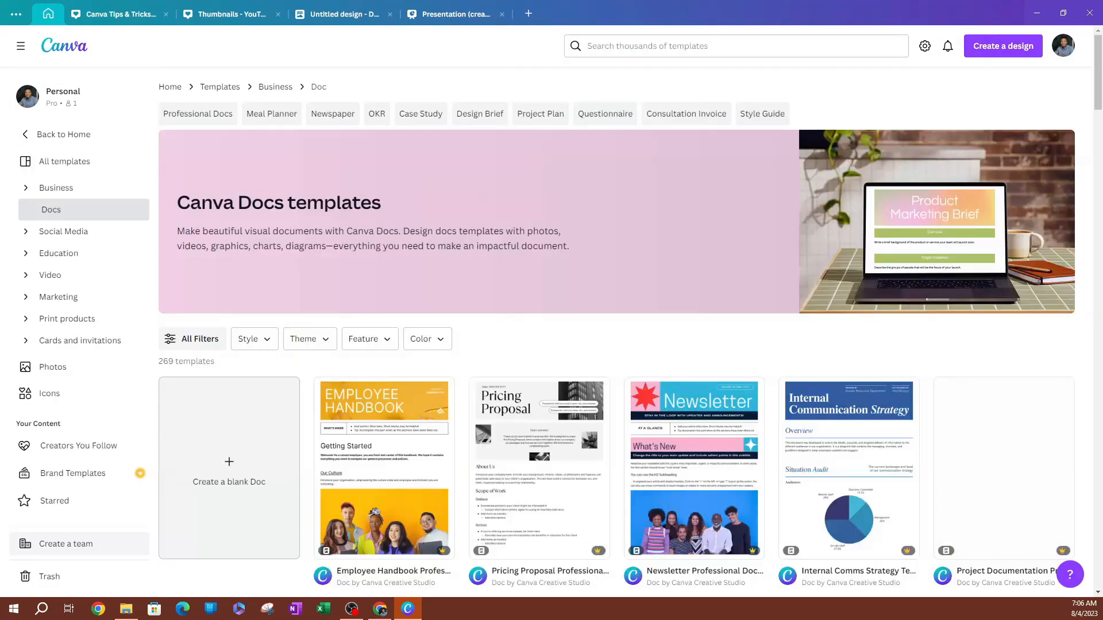
Expand the Education template category and look through its Grade and Resource Type lists
click(26, 253)
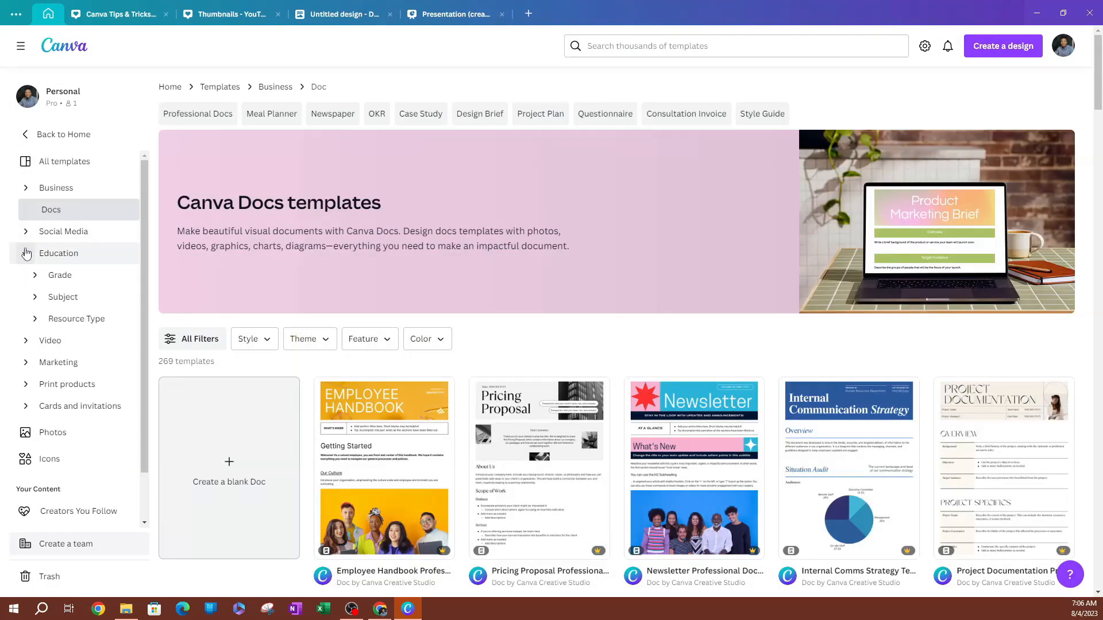
click(38, 277)
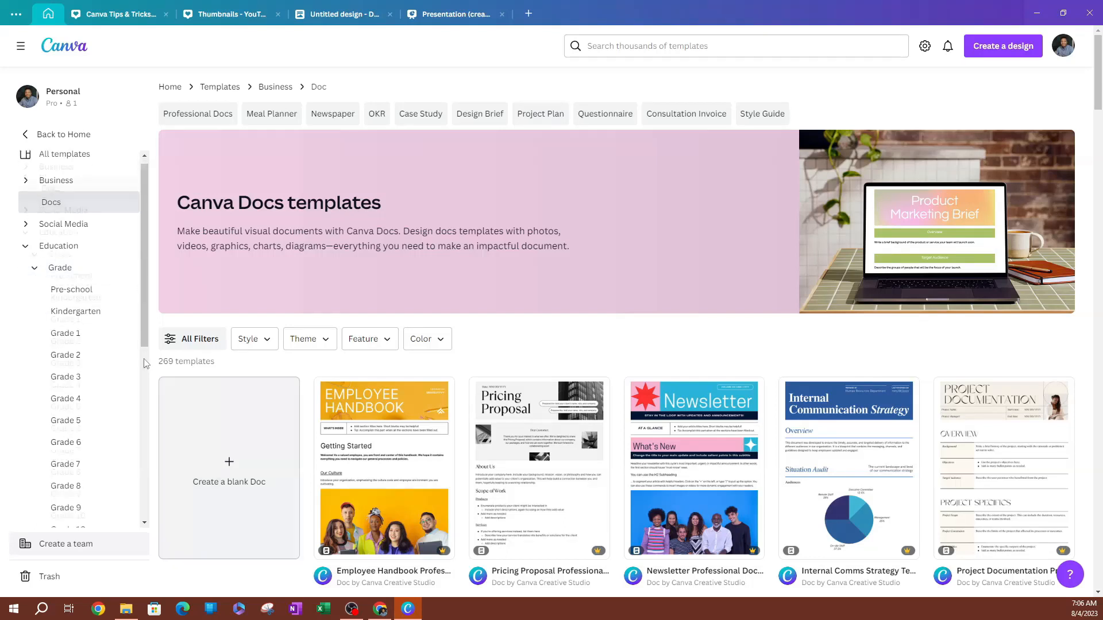
scroll(101, 376, down, 3)
scroll(46, 350, down, 2)
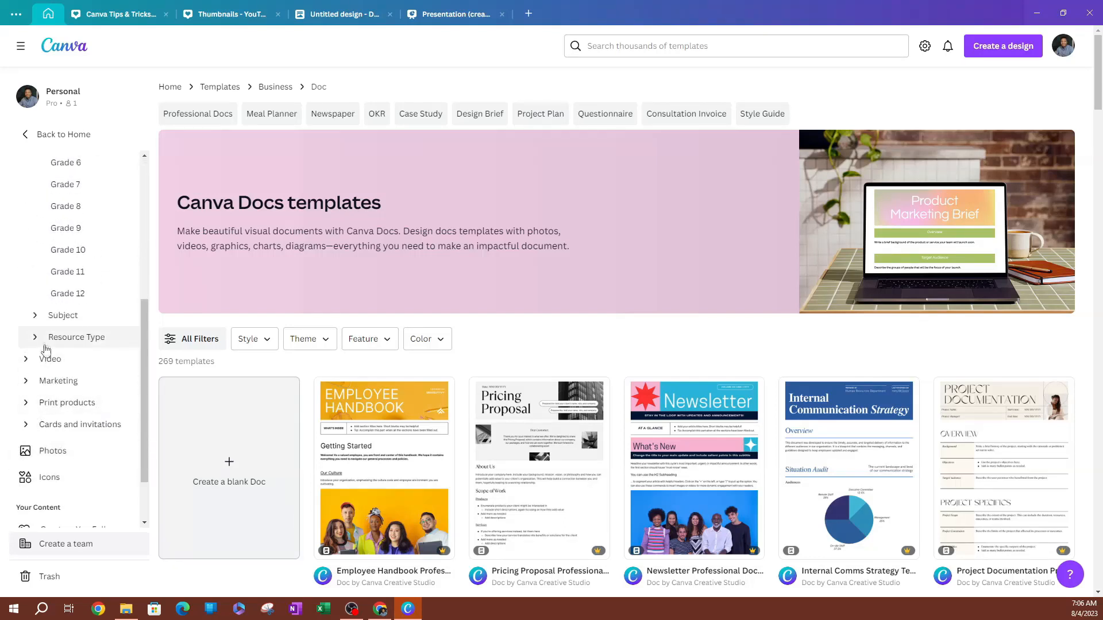
click(36, 338)
scroll(54, 394, down, 8)
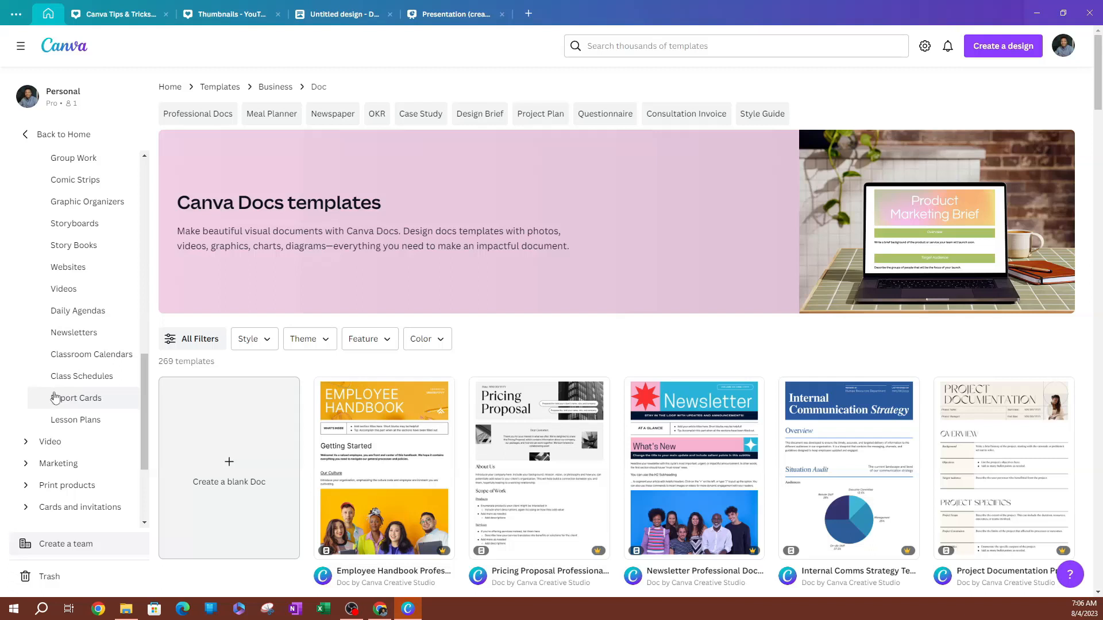
Expand the Video, Marketing, Print products, and Cards and invitations template categories to view their template types
click(26, 291)
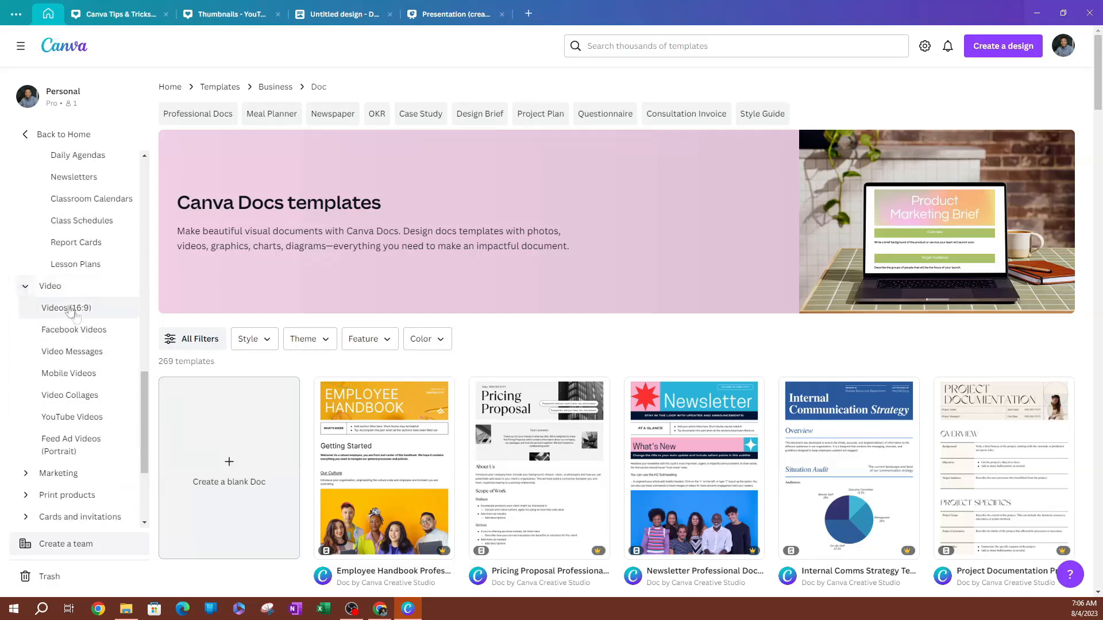
scroll(81, 368, down, 2)
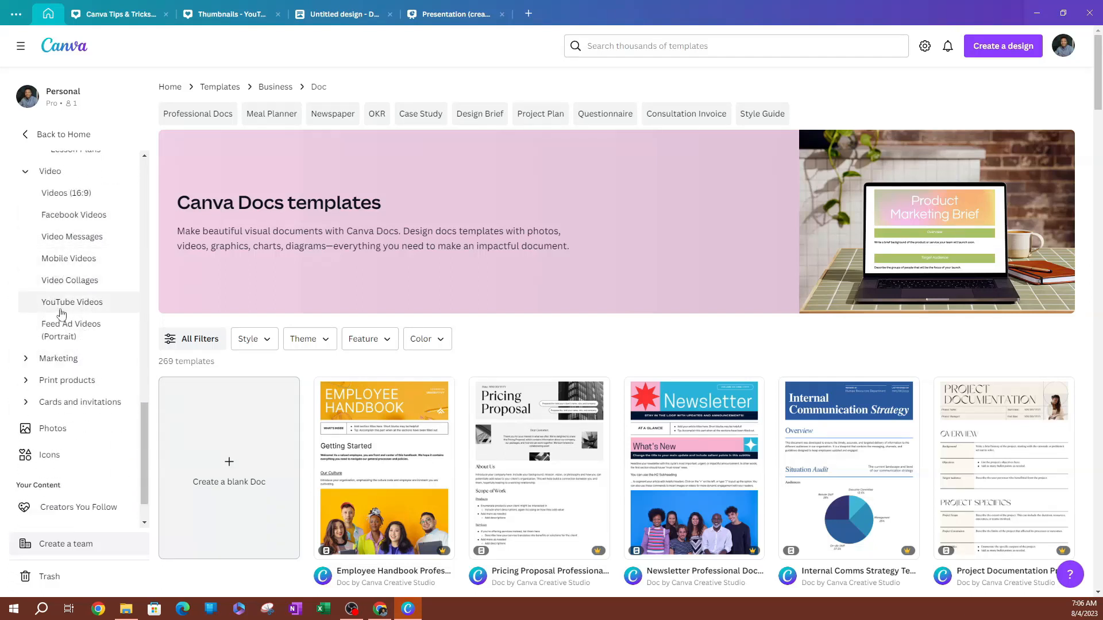
click(34, 360)
scroll(48, 360, down, 4)
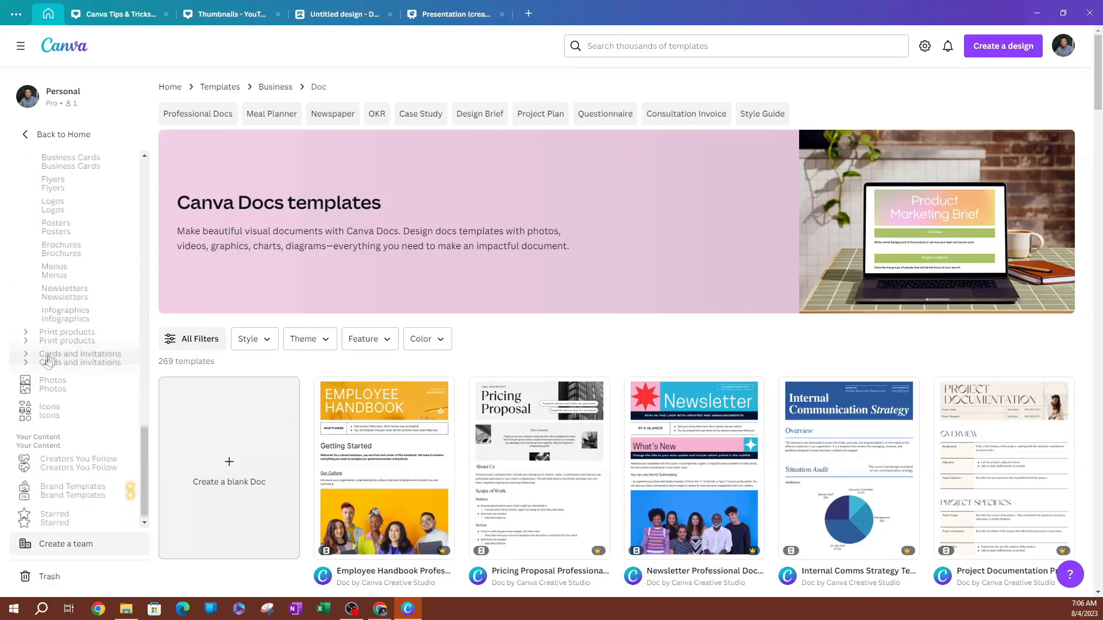
click(31, 331)
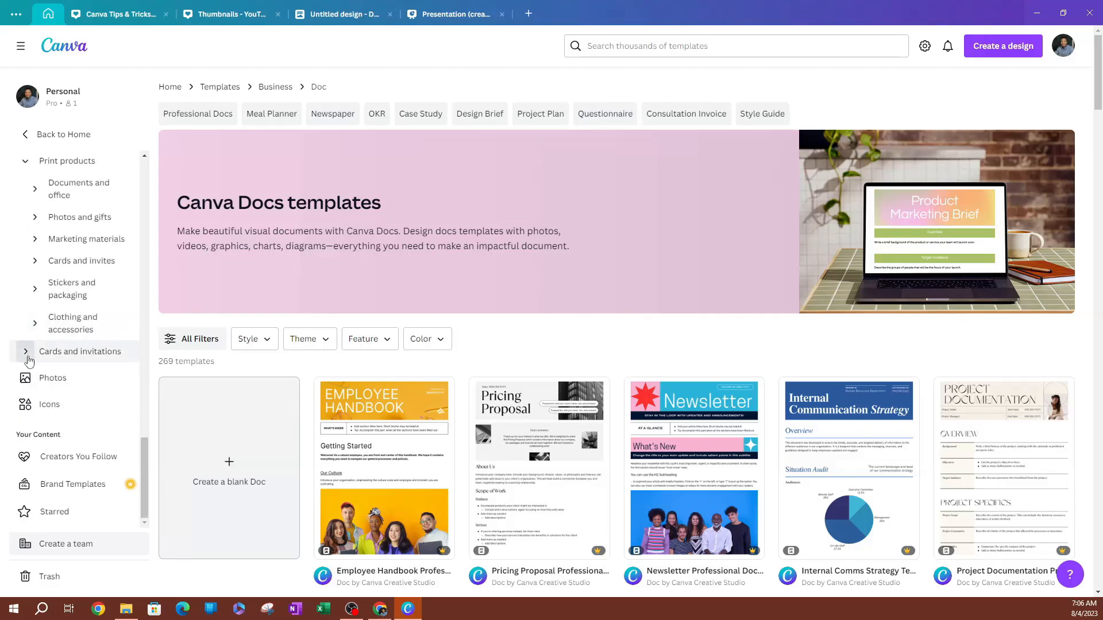
click(27, 352)
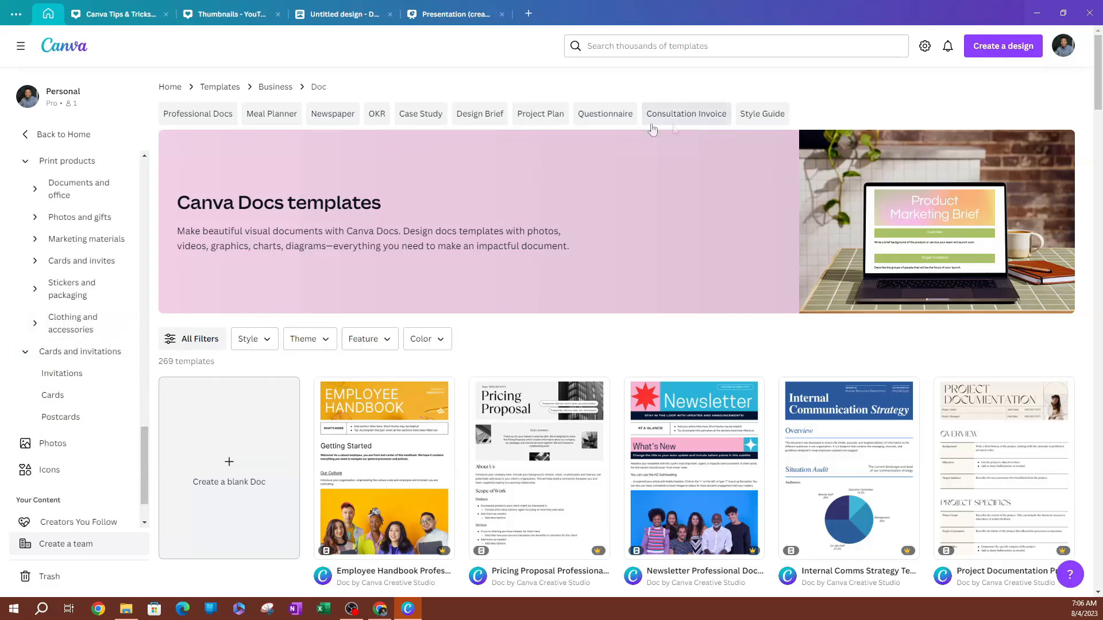
Show the Project Plan Docs templates and browse through them
click(525, 115)
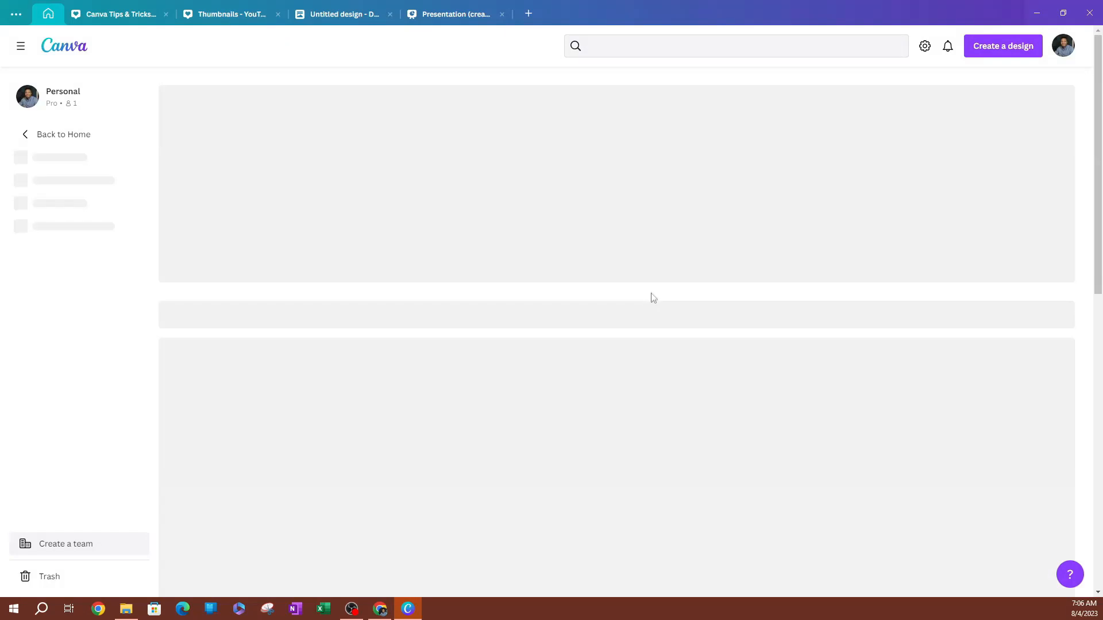
scroll(484, 378, down, 4)
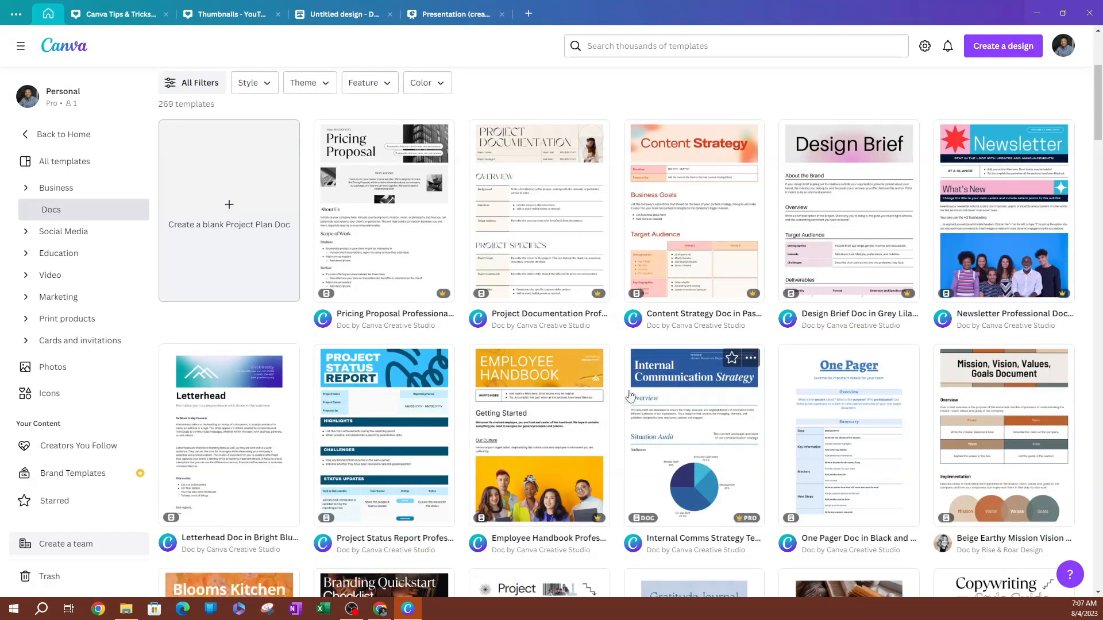
scroll(630, 395, down, 2)
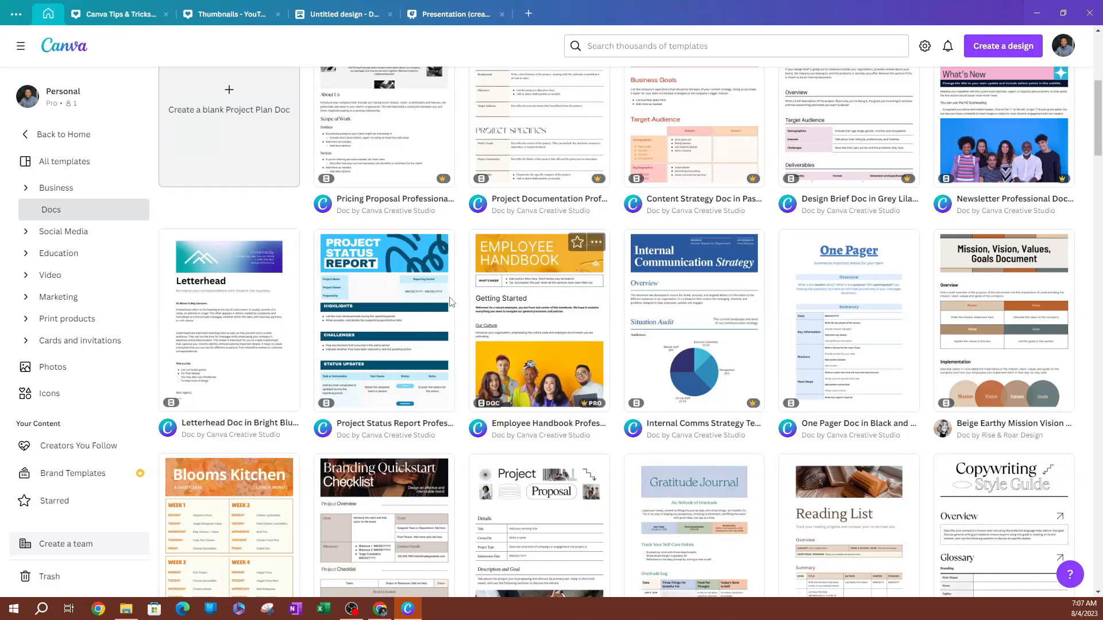
Preview the Employee Handbook template and look through the similar templates suggested below it
click(540, 342)
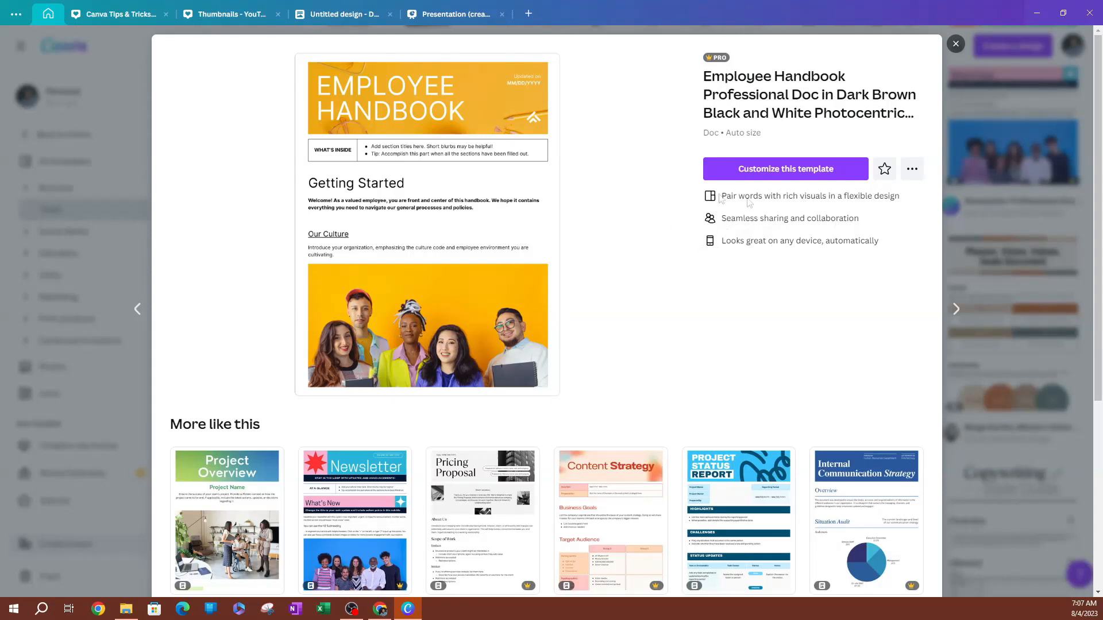
scroll(602, 280, down, 4)
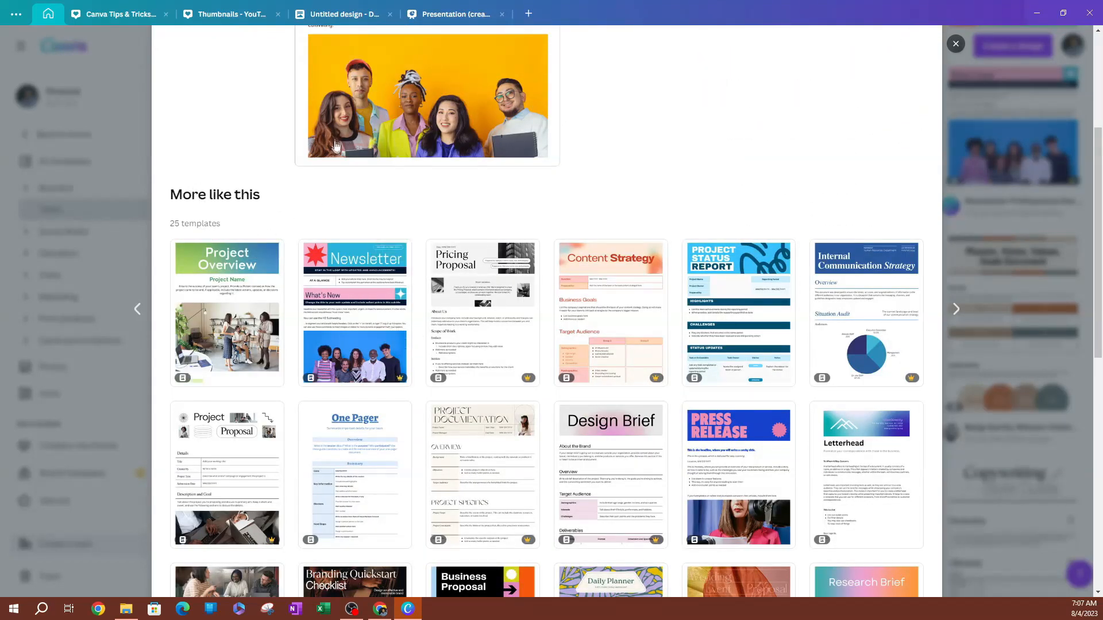
scroll(422, 183, up, 4)
scroll(468, 168, down, 4)
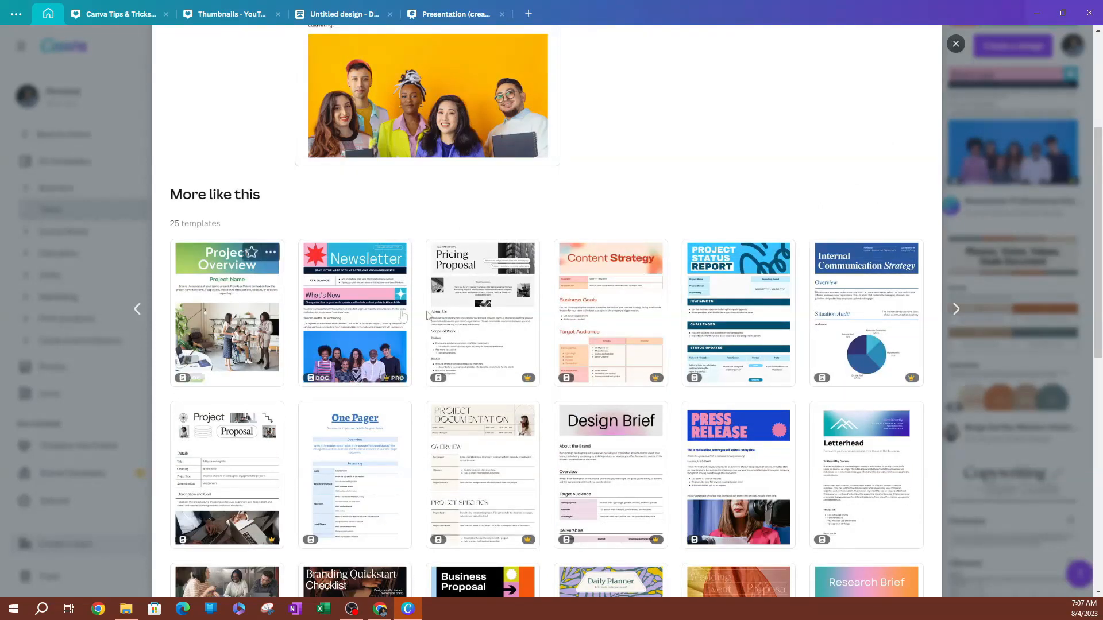
Preview the Project Status Report template from the similar templates and check its additional options
click(737, 322)
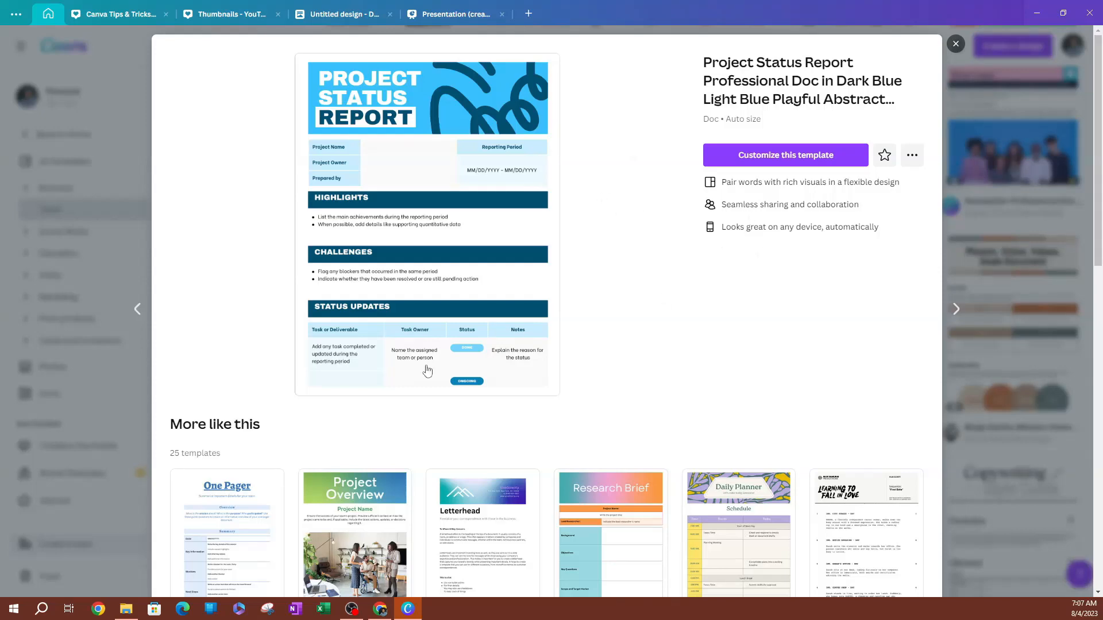
scroll(426, 371, down, 5)
scroll(382, 328, up, 5)
click(911, 157)
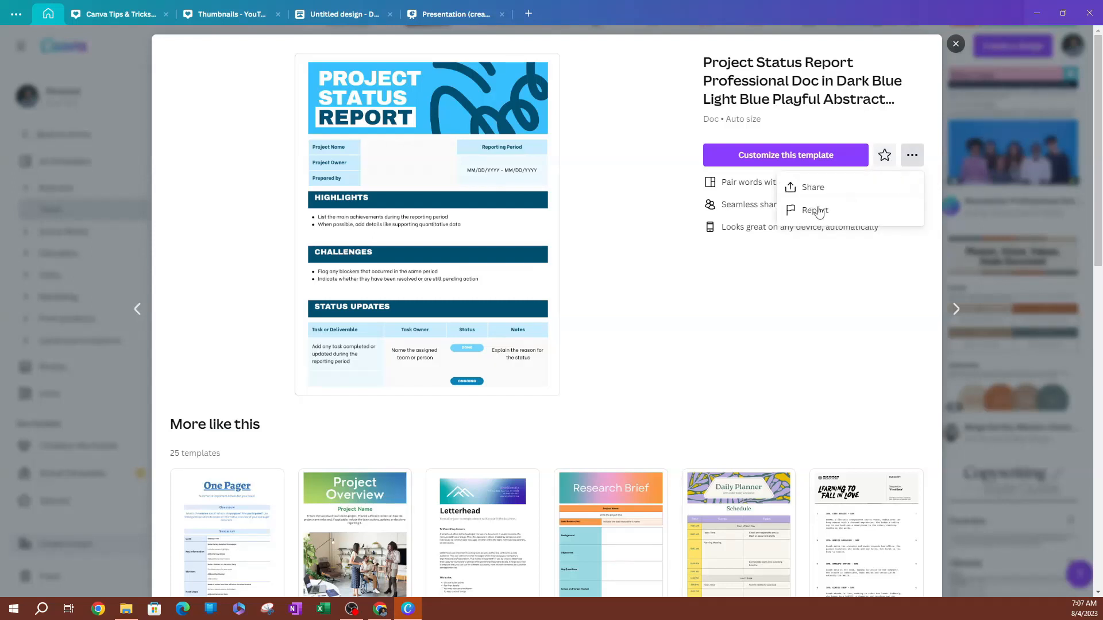
click(780, 270)
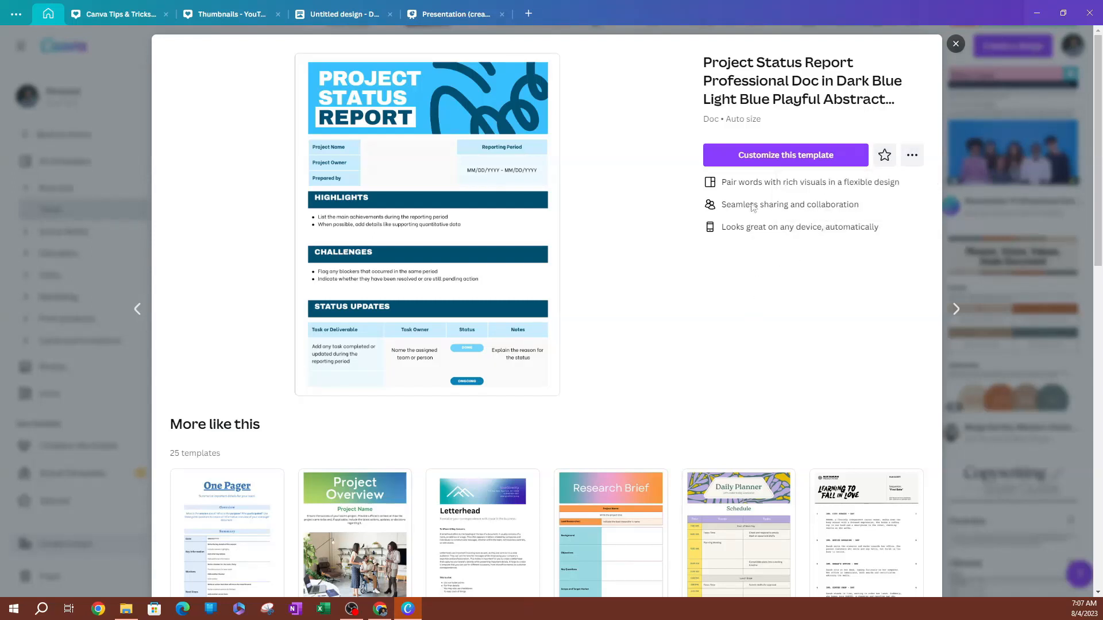
Create a document from the Project Status Report template and look through its sections
click(735, 163)
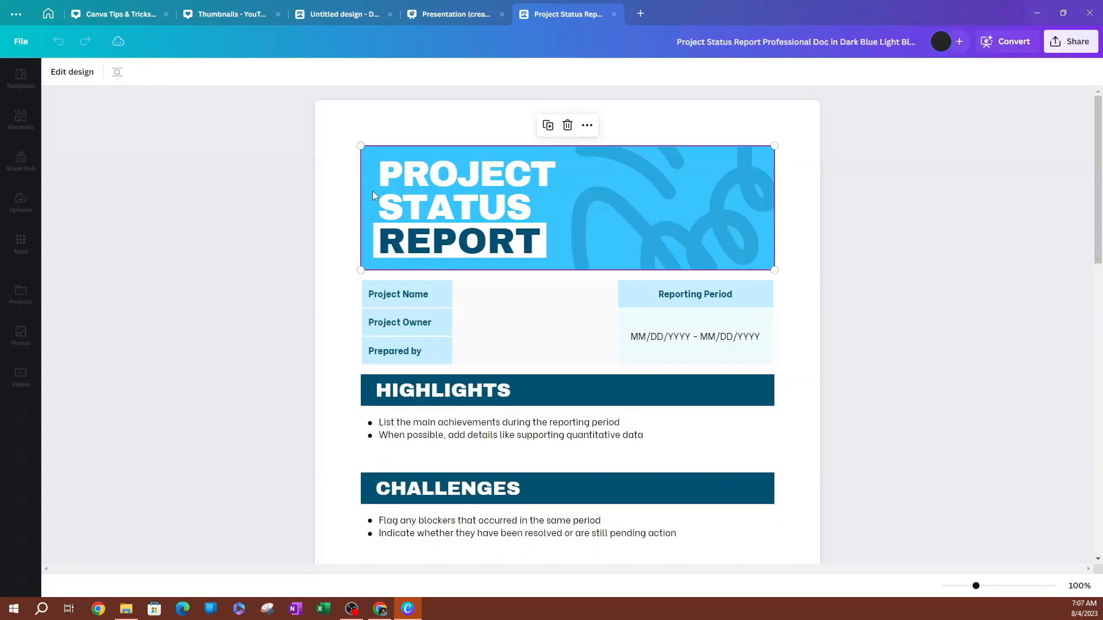
scroll(622, 352, down, 10)
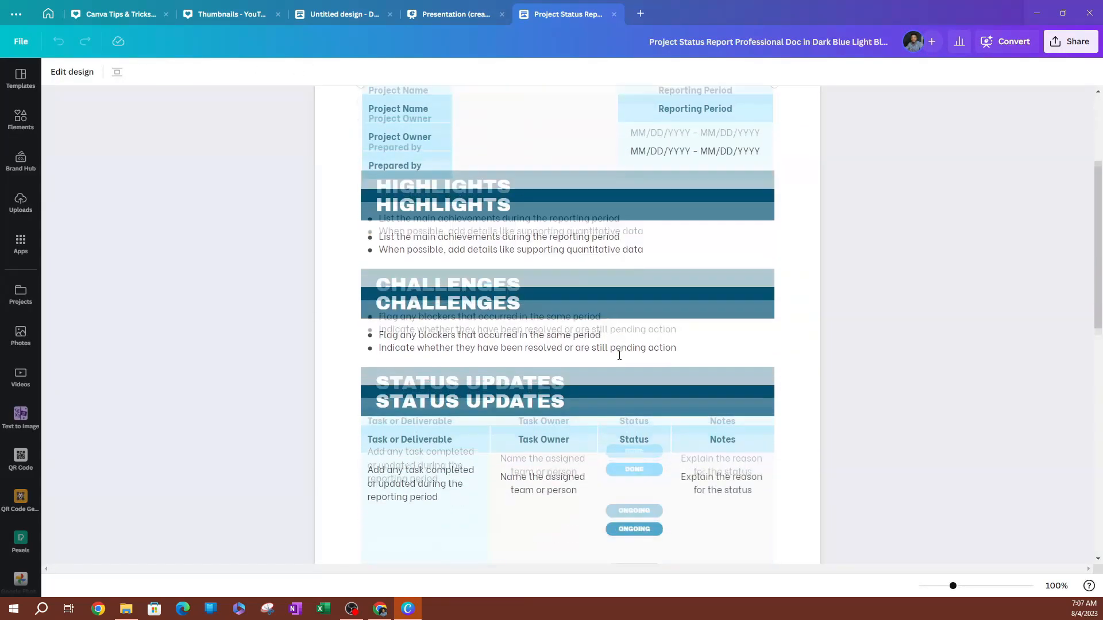
scroll(570, 350, up, 10)
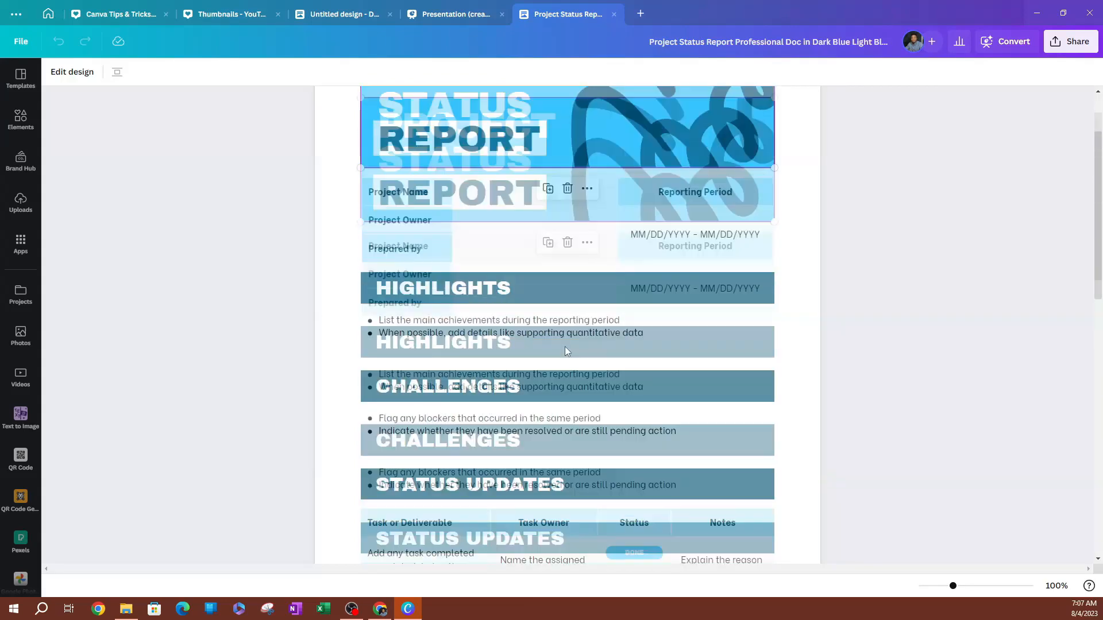
Try out the project details table cells, and open the header banner for editing with its PROJECT STATUS text selected
click(408, 300)
key(Down)
key(Down)
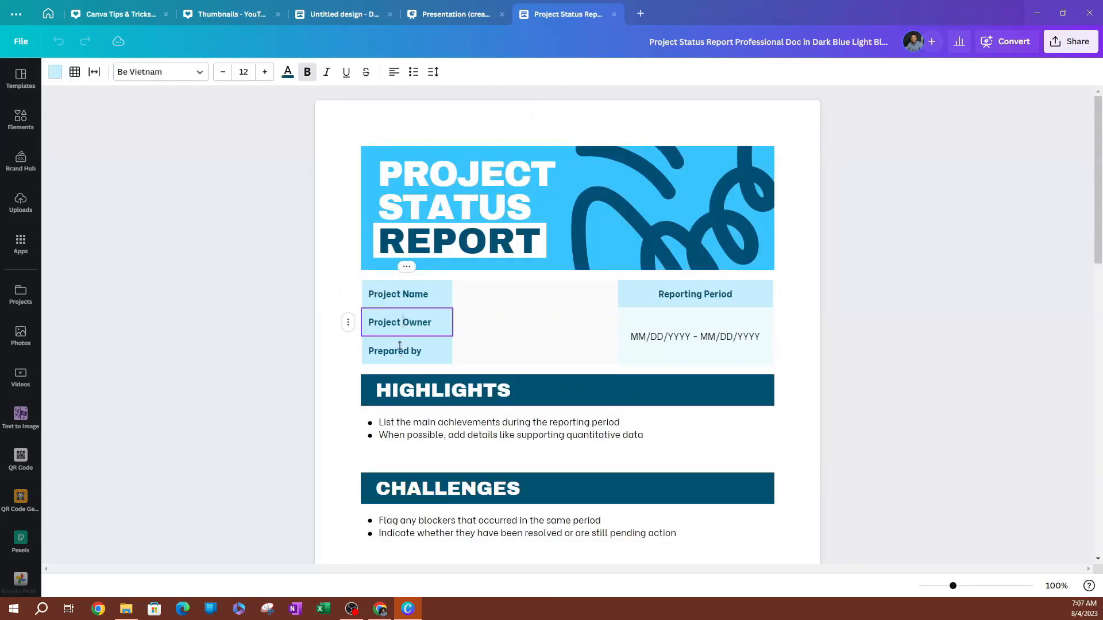
click(503, 178)
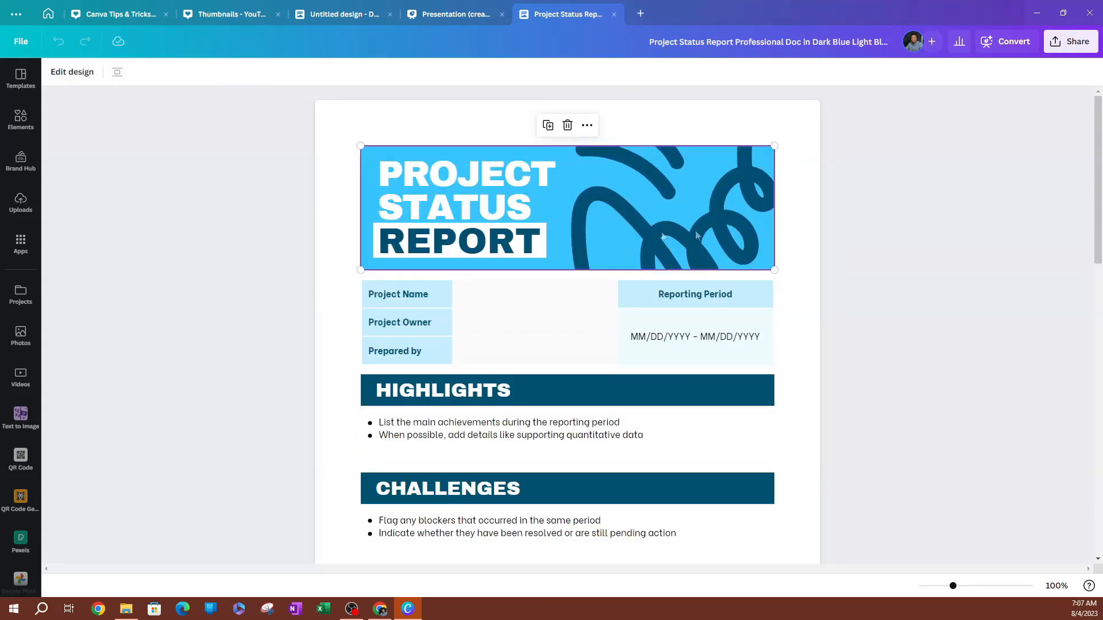
double_click(469, 246)
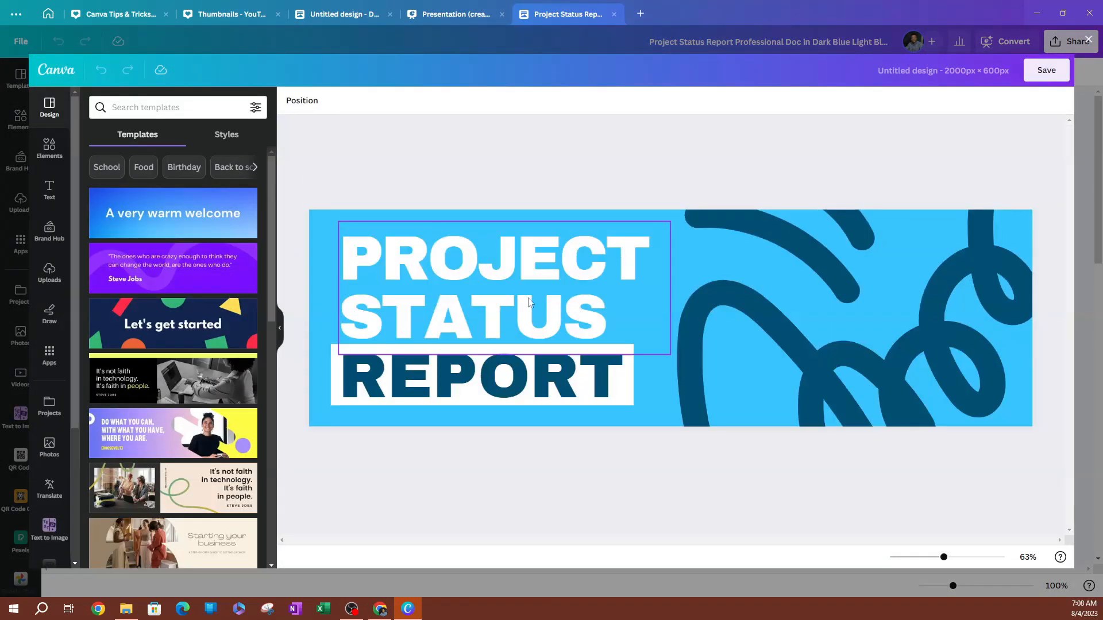
click(465, 298)
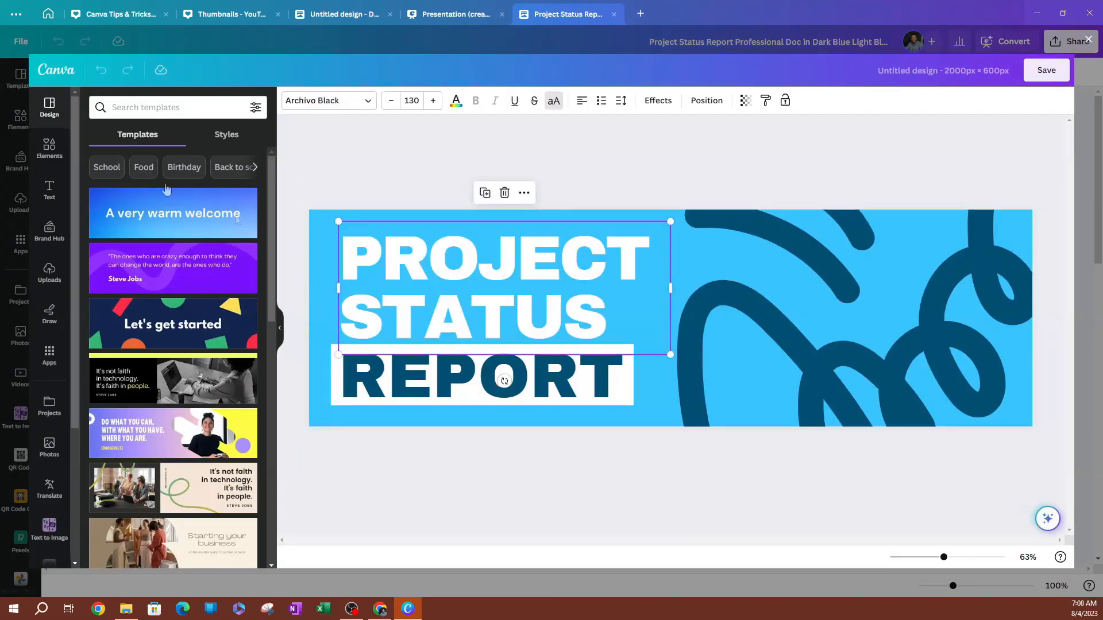
Go back to the Project Status Report template preview, create another document from it and review it down to Next Reporting Period
click(461, 16)
click(339, 13)
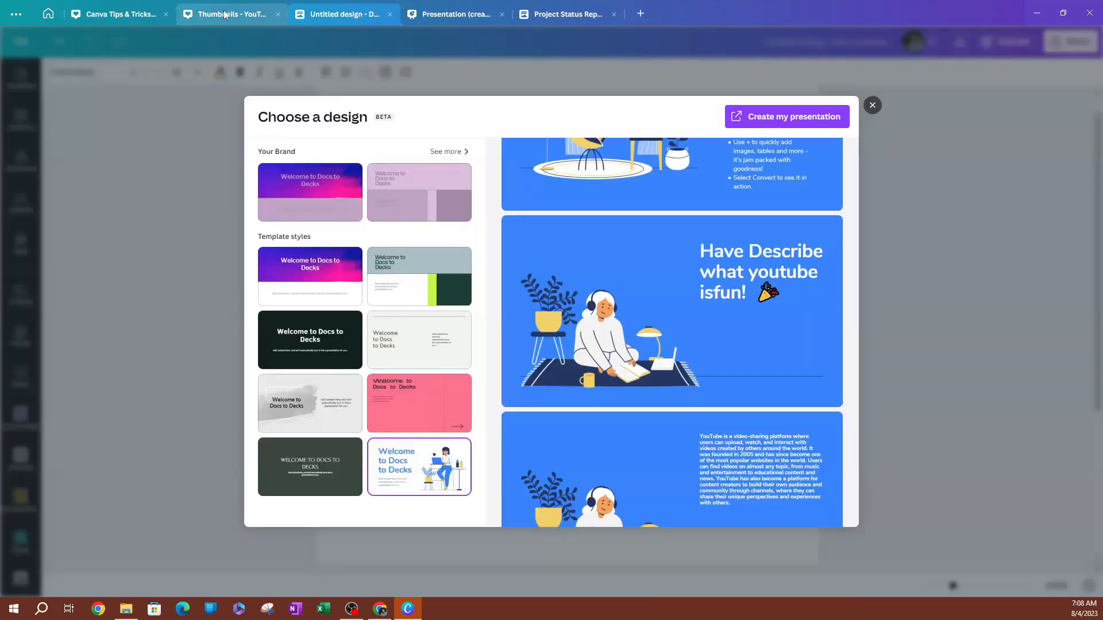
click(224, 15)
click(121, 14)
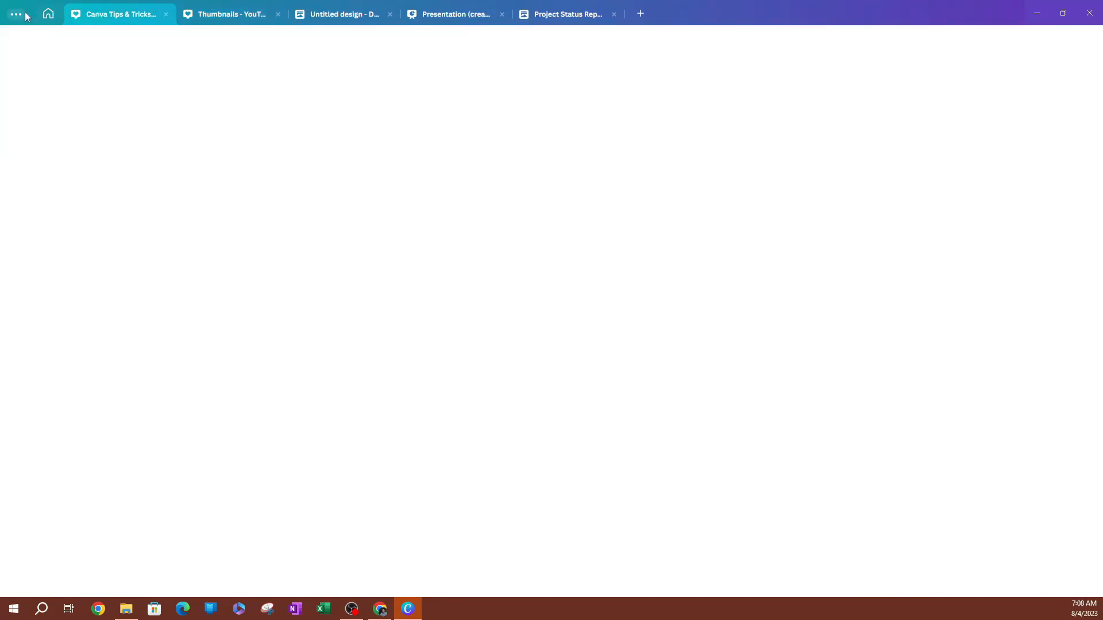
click(48, 13)
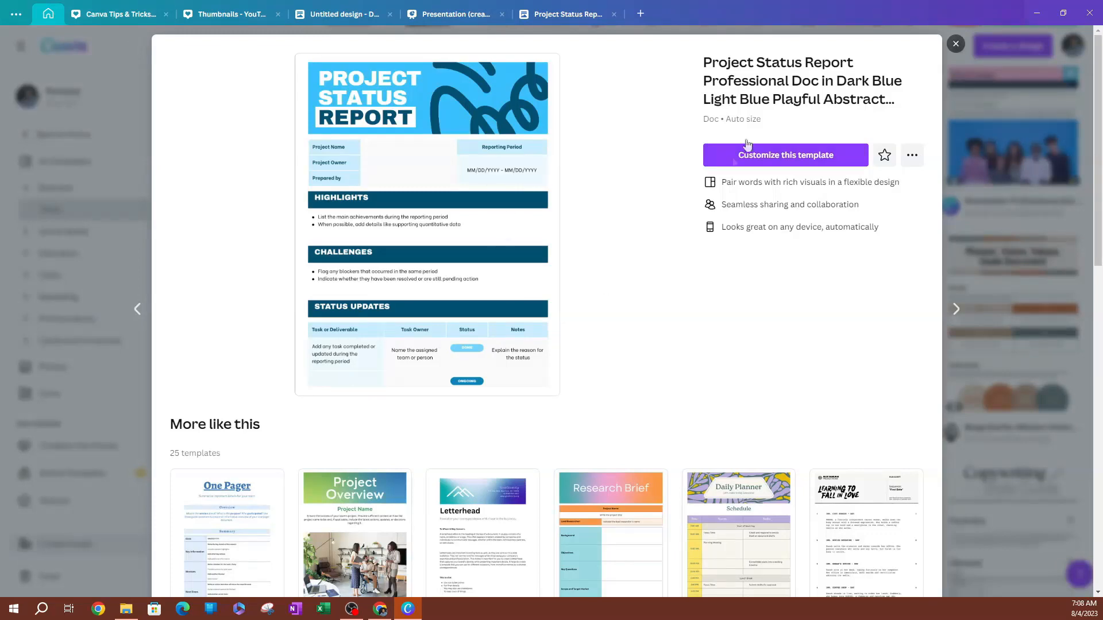
click(764, 158)
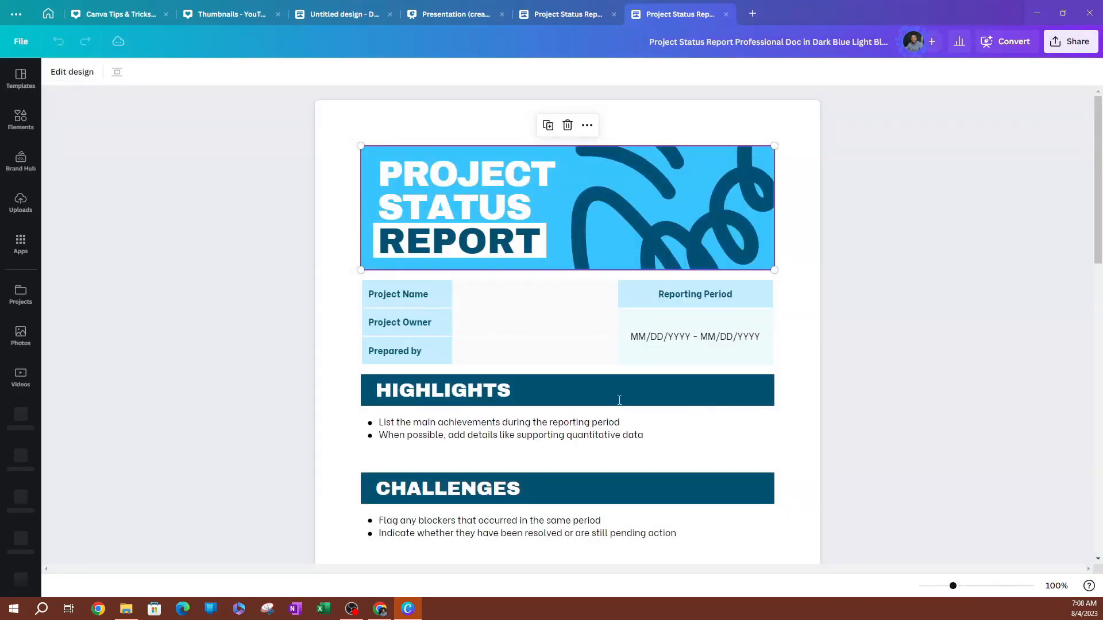
scroll(619, 400, down, 3)
scroll(619, 400, down, 10)
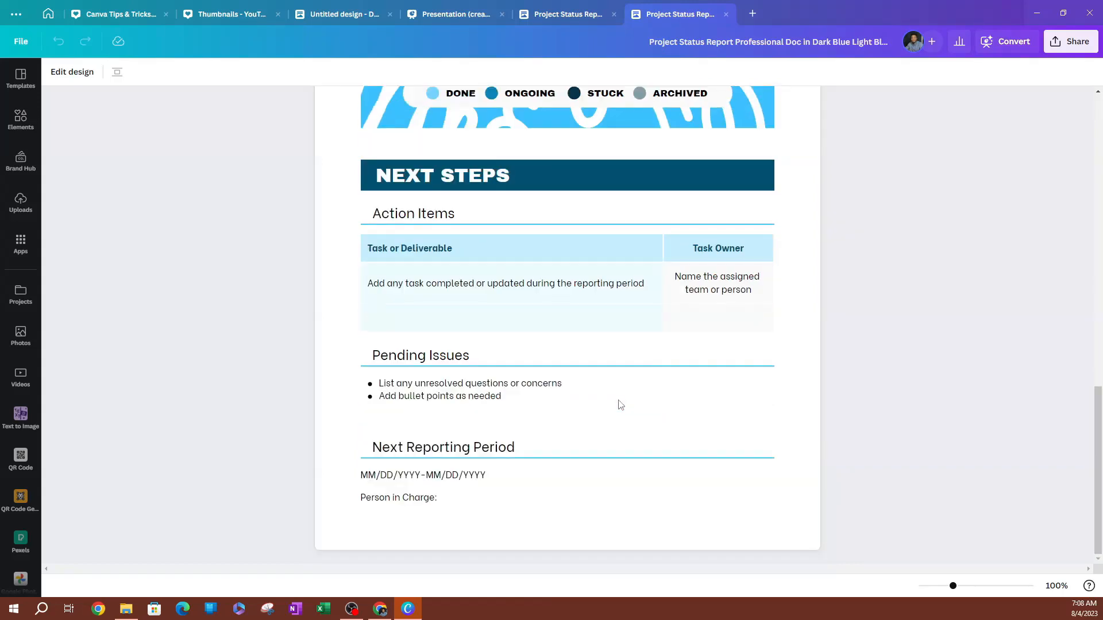
Convert the Project Status Report document into a presentation using the black template style with lime lettering
scroll(521, 293, up, 15)
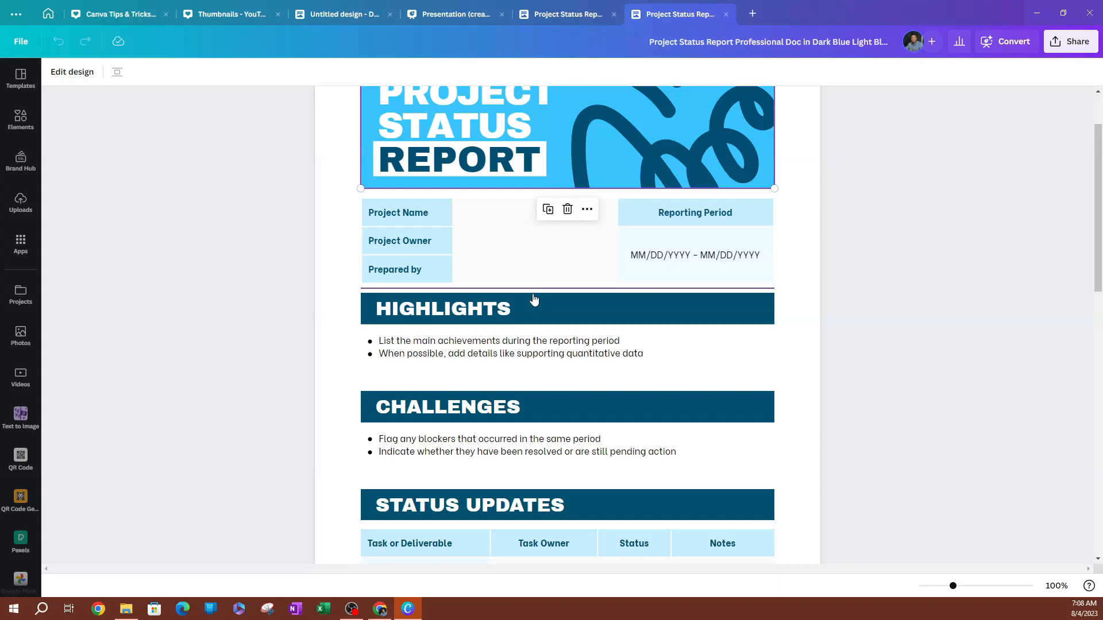
click(1005, 41)
click(402, 341)
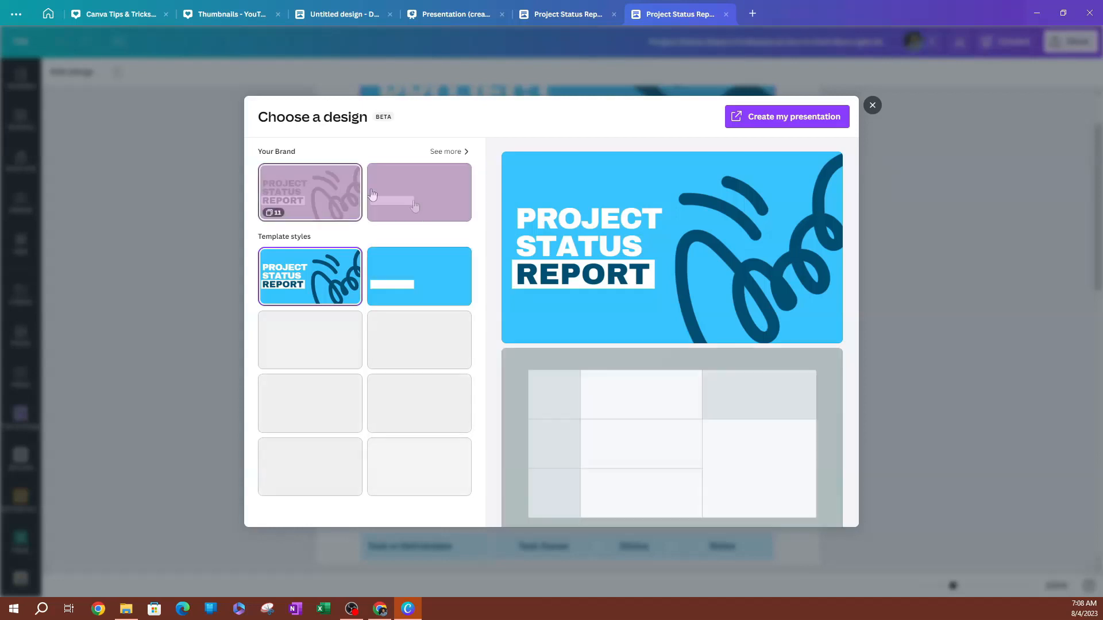
click(399, 459)
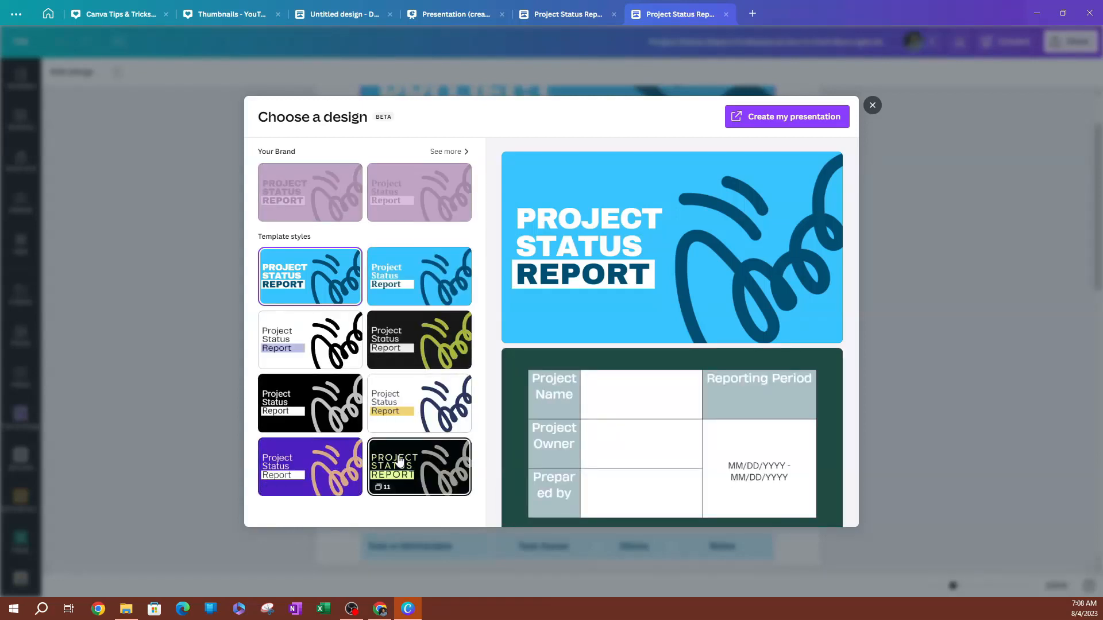
click(778, 116)
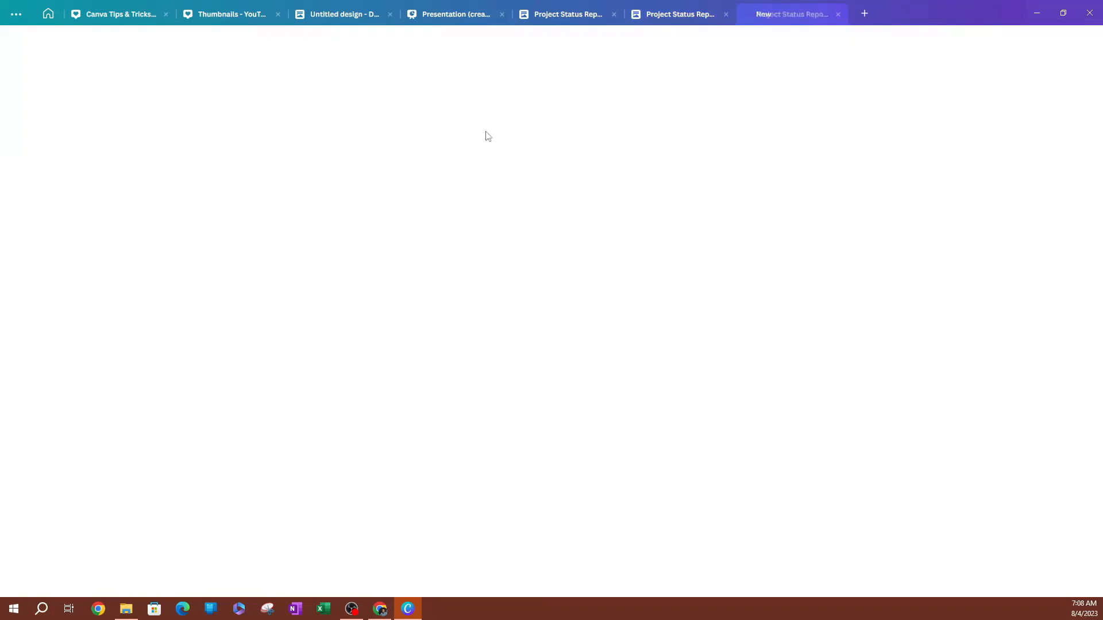
Look through the slides of the converted presentation, including Status Updates and the task table on page 6
scroll(657, 319, down, 2)
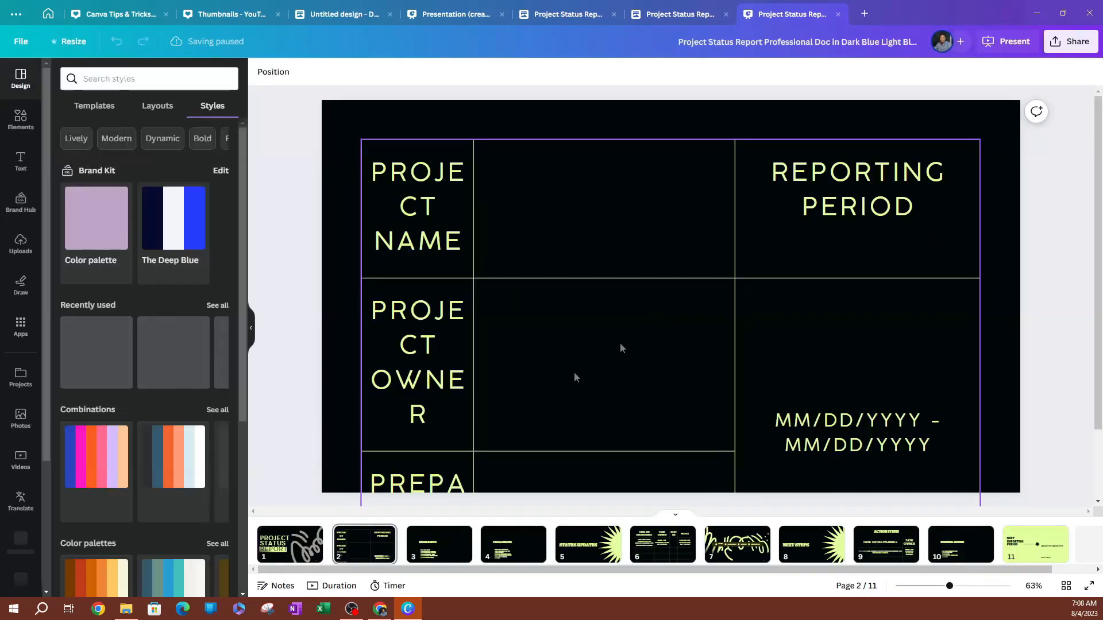
click(588, 544)
click(647, 547)
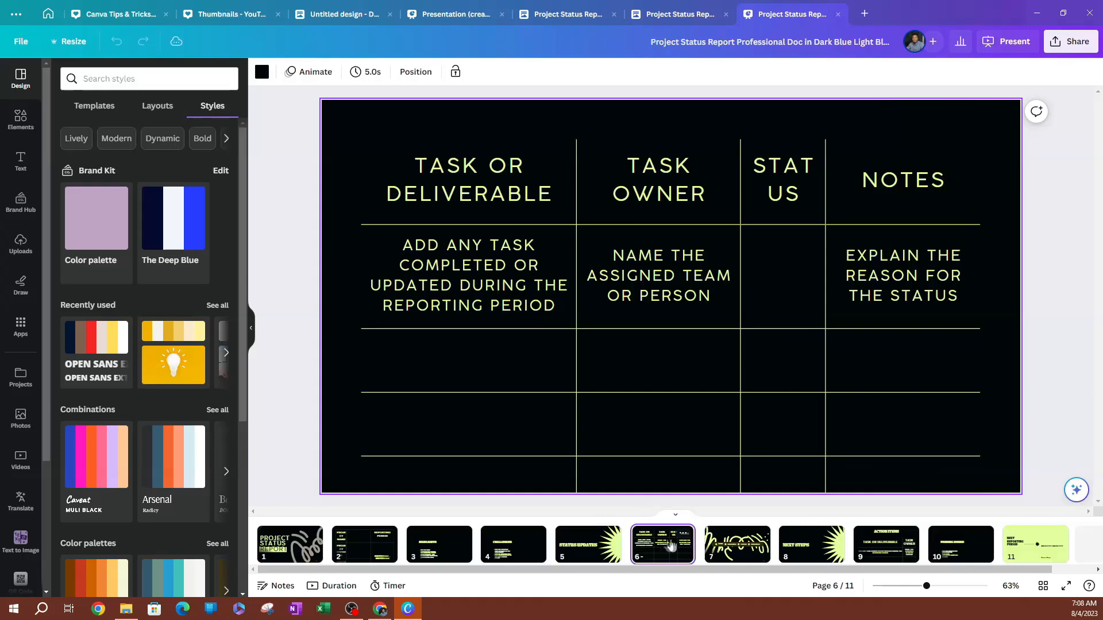
Return to the open template preview and look through the similar Docs templates below it
click(48, 13)
scroll(818, 270, down, 6)
scroll(818, 270, down, 7)
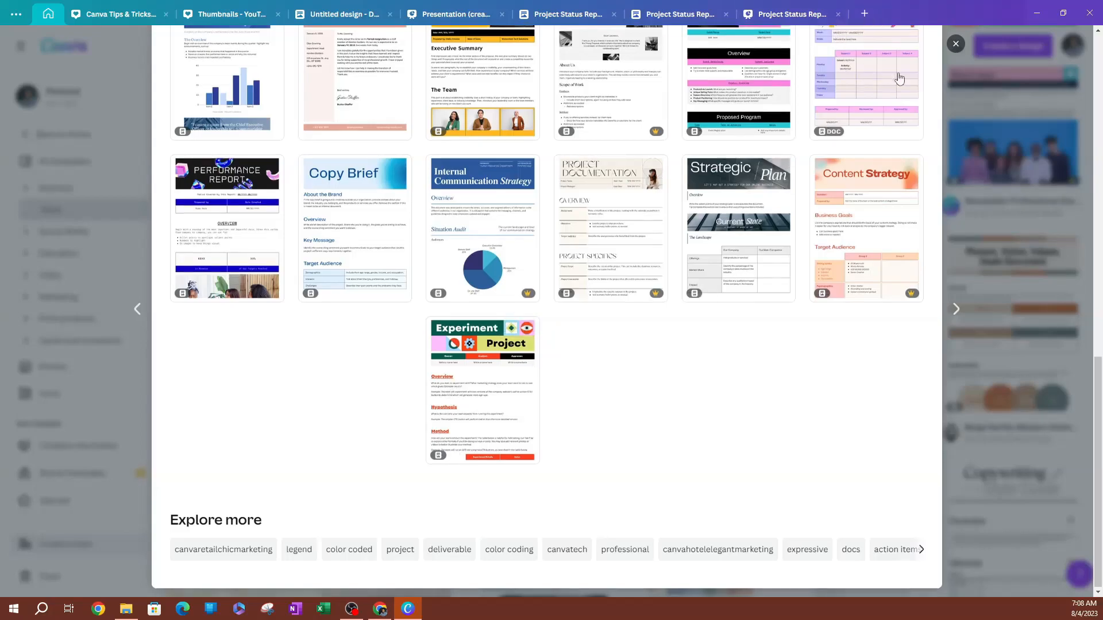
scroll(937, 39, up, 12)
scroll(939, 67, up, 3)
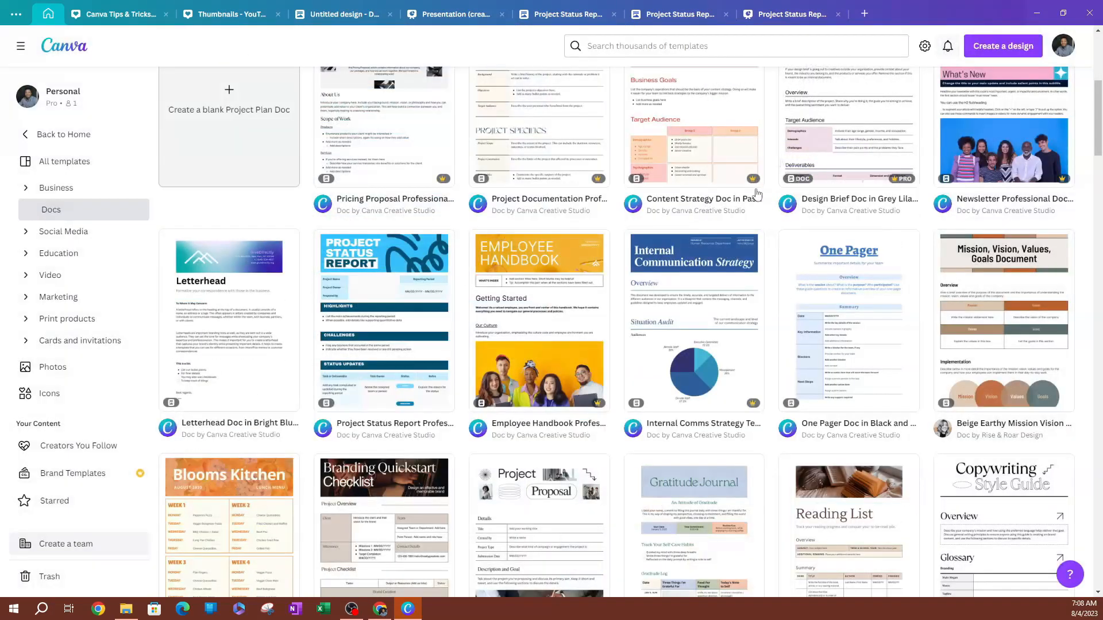
Close the template preview and browse the full gallery of business Docs templates
click(955, 44)
scroll(705, 328, down, 20)
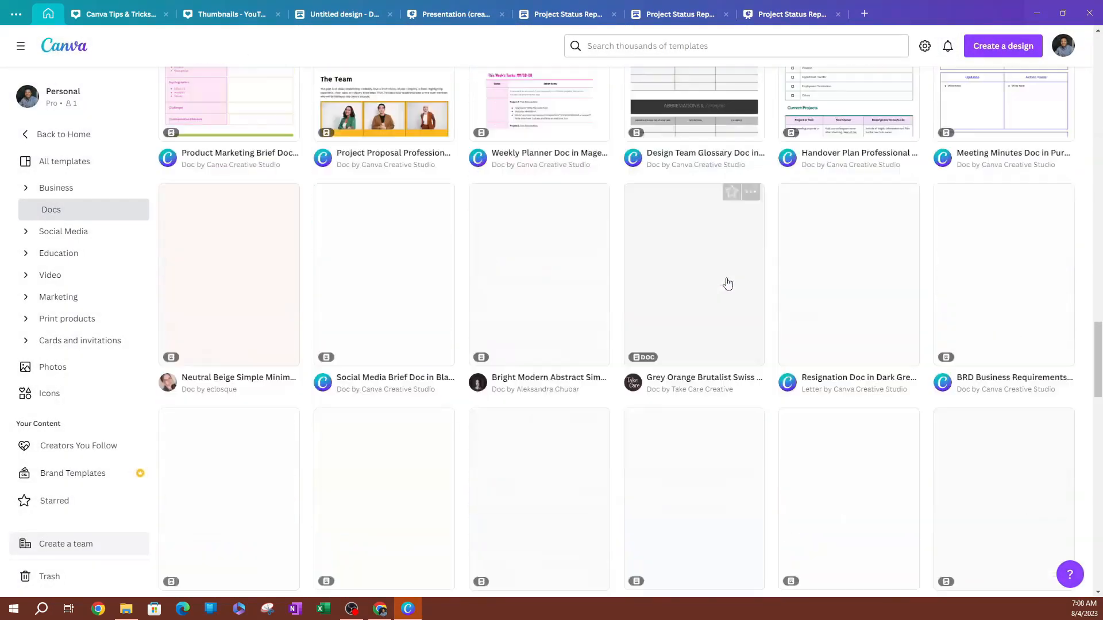
scroll(727, 284, down, 20)
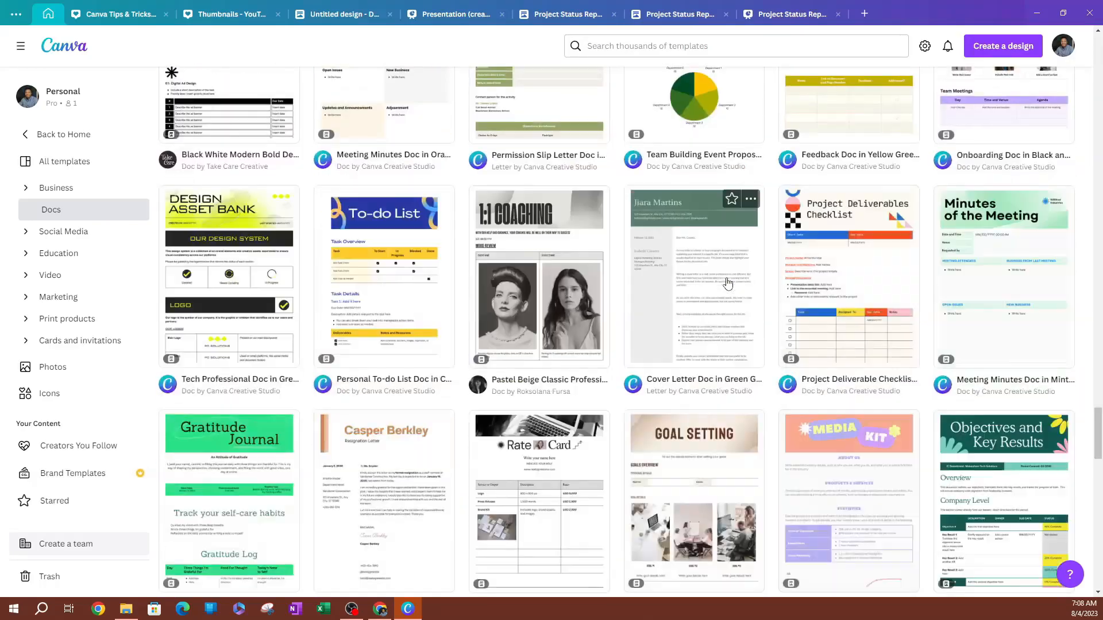
scroll(728, 282, down, 15)
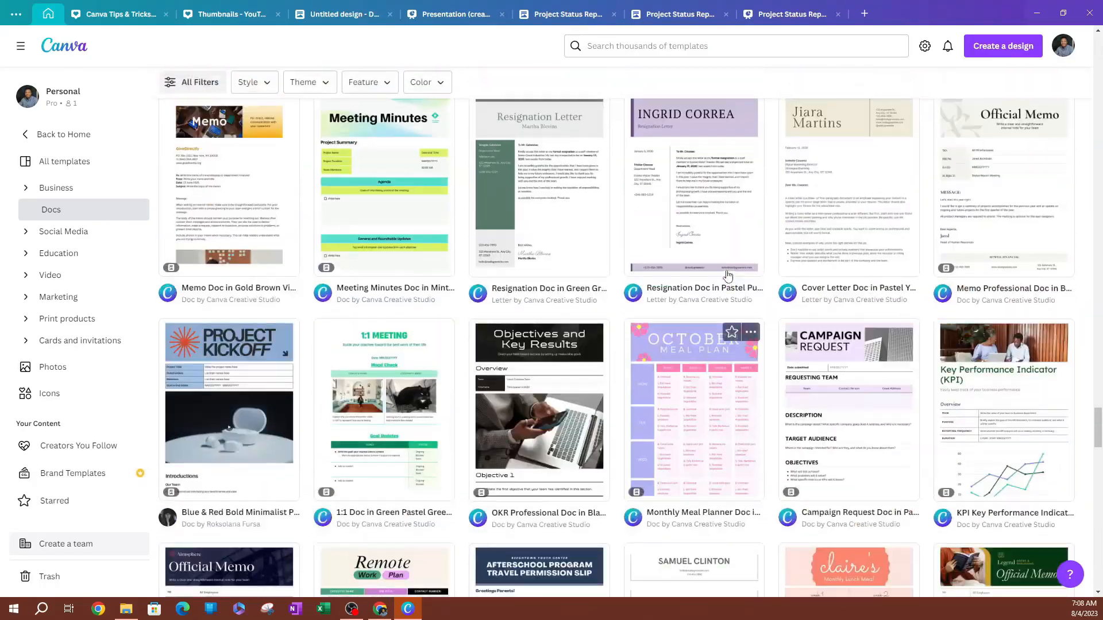
scroll(727, 276, down, 15)
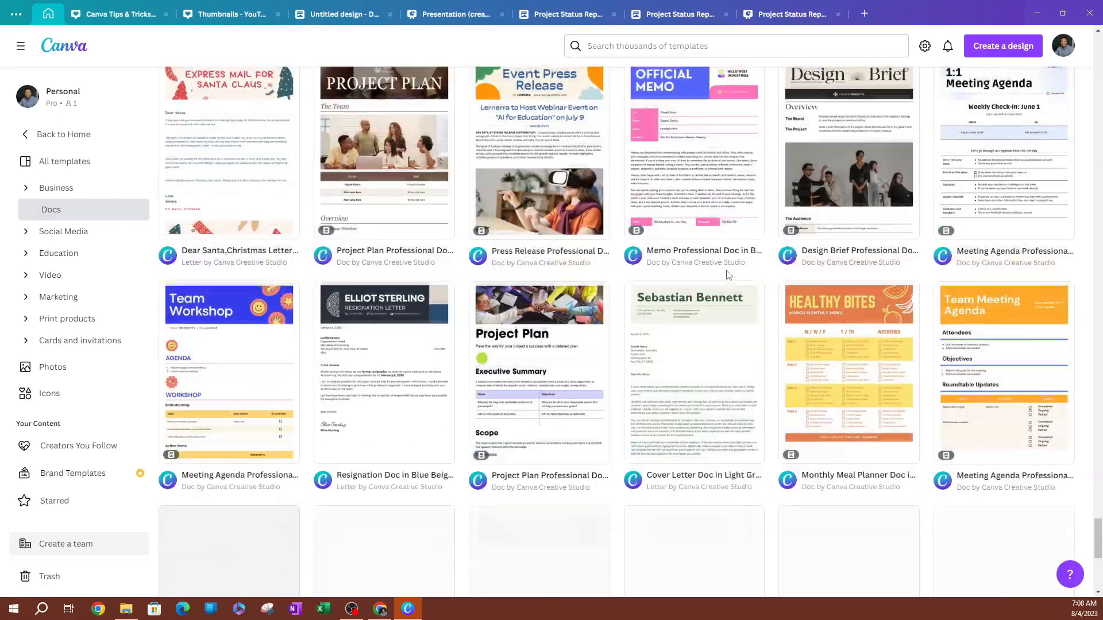
scroll(727, 276, down, 15)
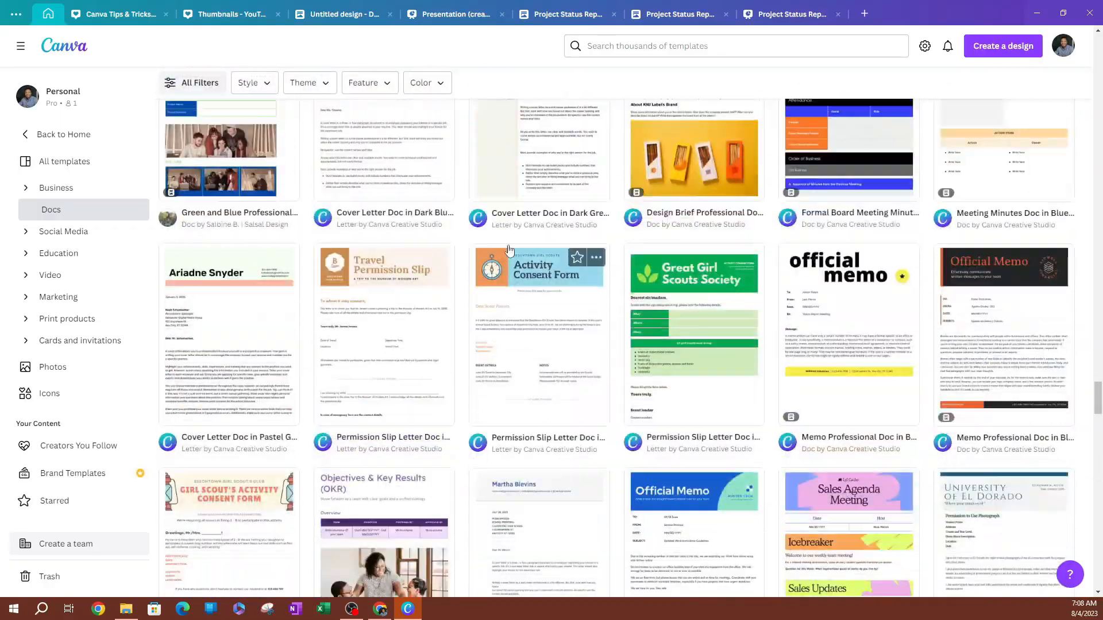
scroll(487, 230, down, 15)
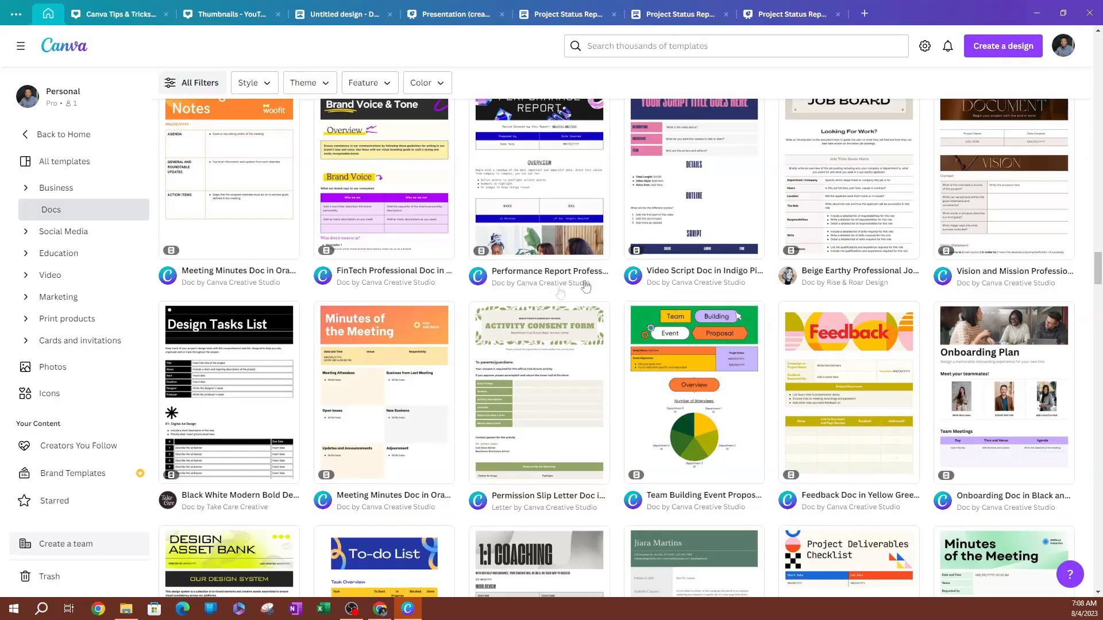
scroll(606, 296, down, 15)
scroll(494, 297, up, 20)
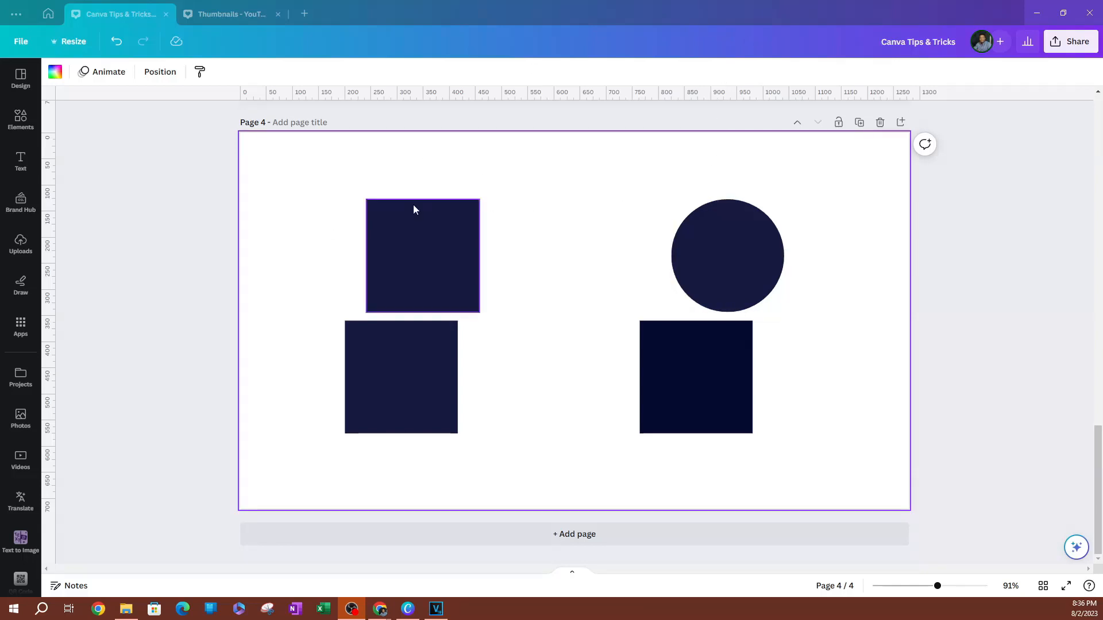
Reposition the three squares and the circle on page 4 one by one, clustering them right of the page centre
drag(433, 261, 529, 273)
drag(426, 351, 504, 308)
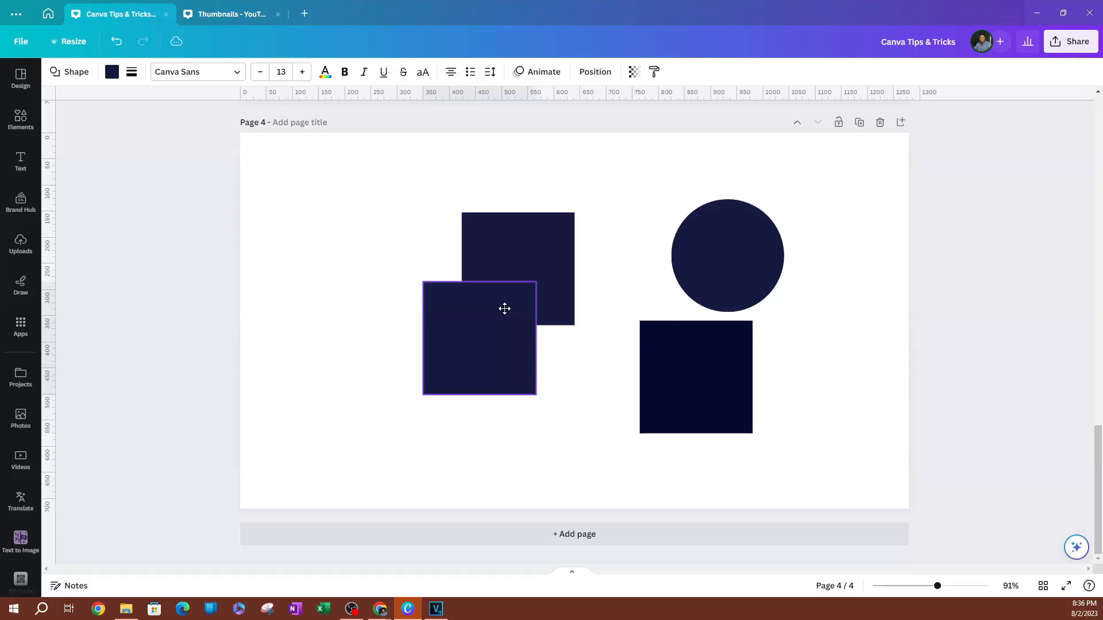
drag(724, 394, 629, 350)
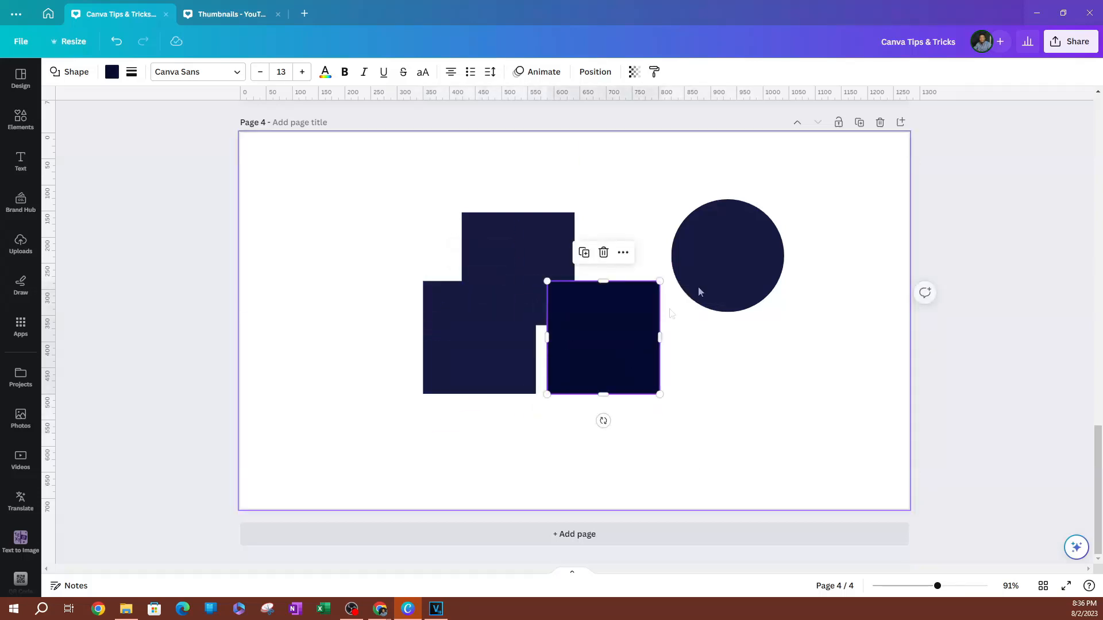
drag(734, 264, 746, 229)
click(643, 319)
drag(643, 320, 721, 308)
drag(570, 271, 666, 253)
click(503, 374)
drag(479, 364, 595, 402)
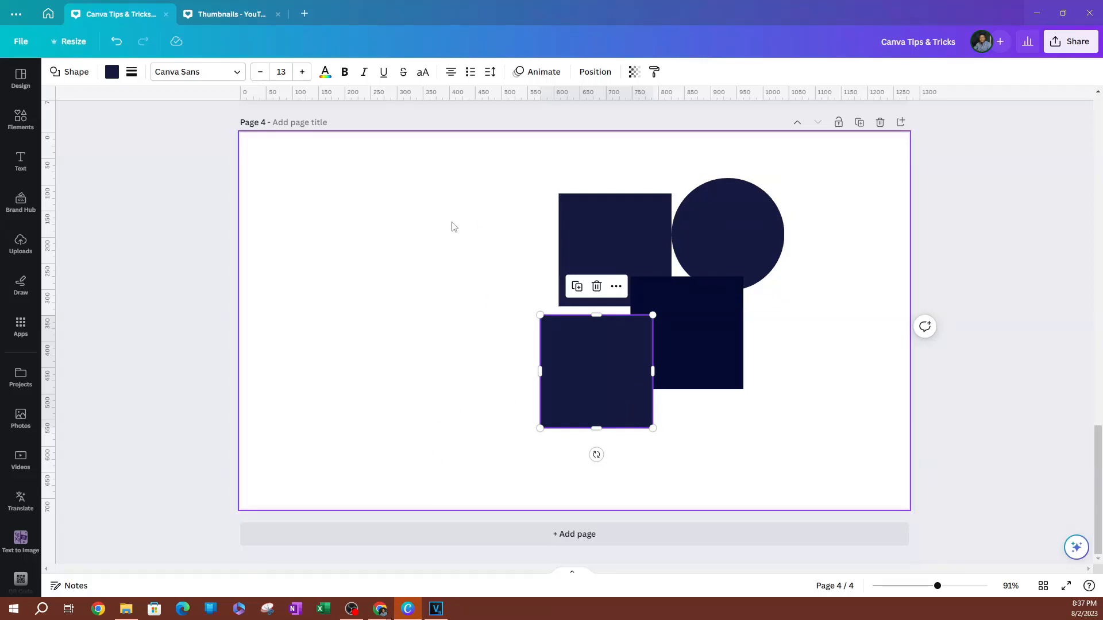
Select all three squares and the circle on page 4 and group them
drag(458, 198, 817, 450)
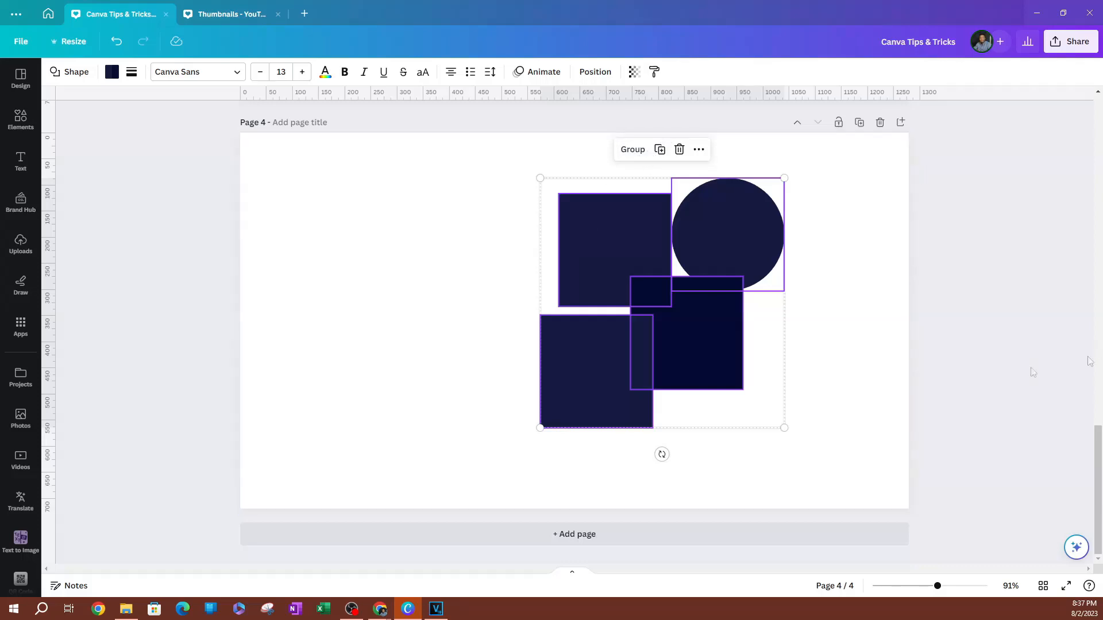
right_click(627, 254)
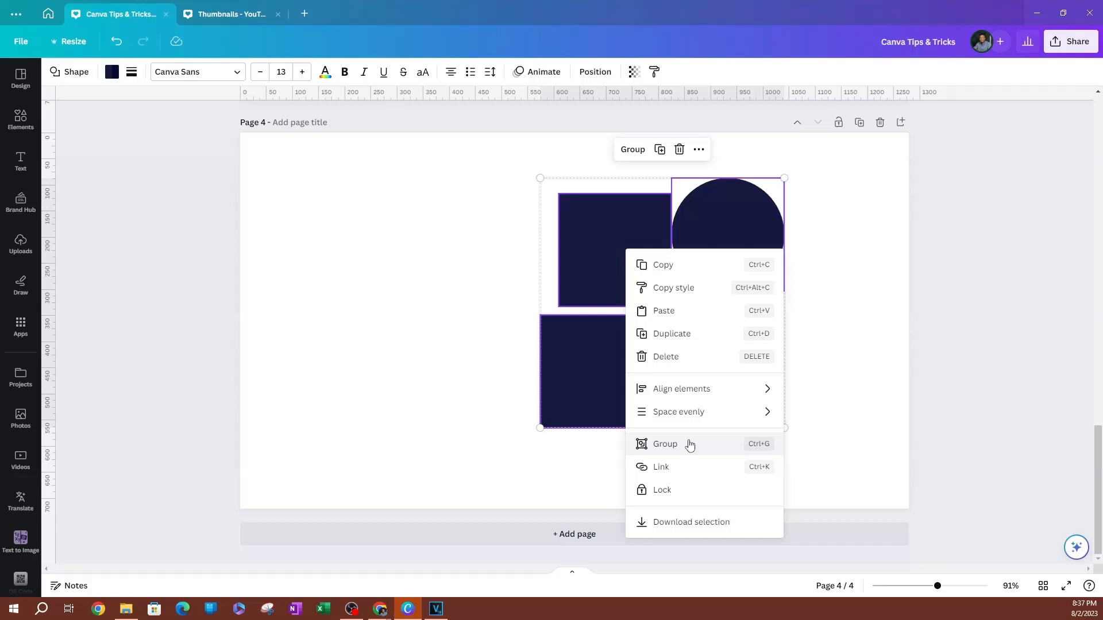
click(665, 445)
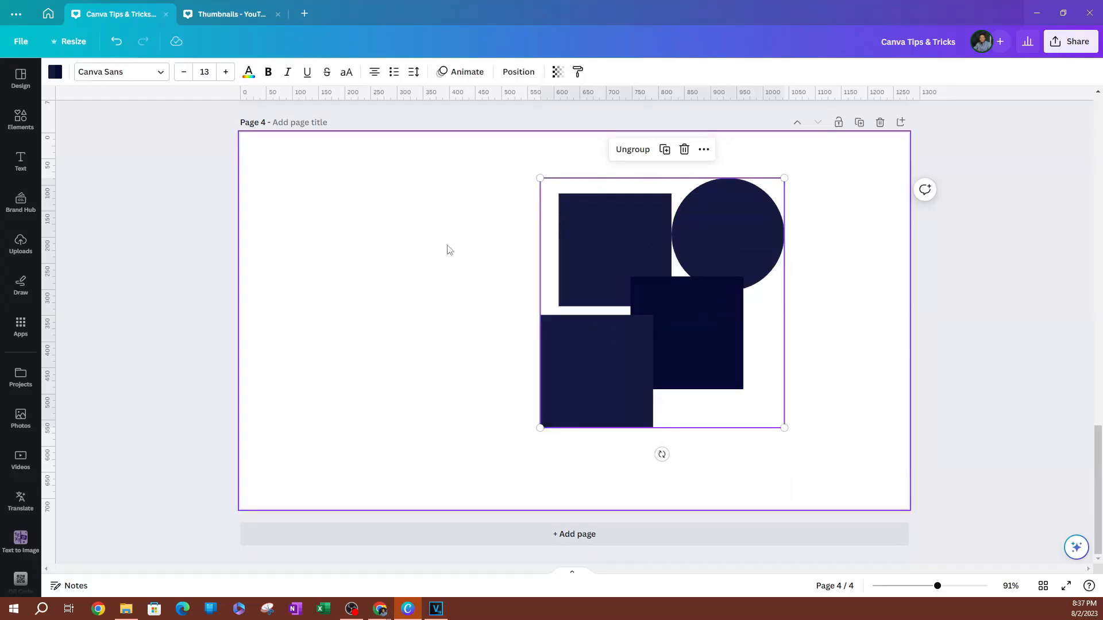
Move the grouped shapes around as one unit, ending near the upper middle of page 4
click(634, 271)
drag(617, 246, 508, 244)
drag(652, 248, 628, 327)
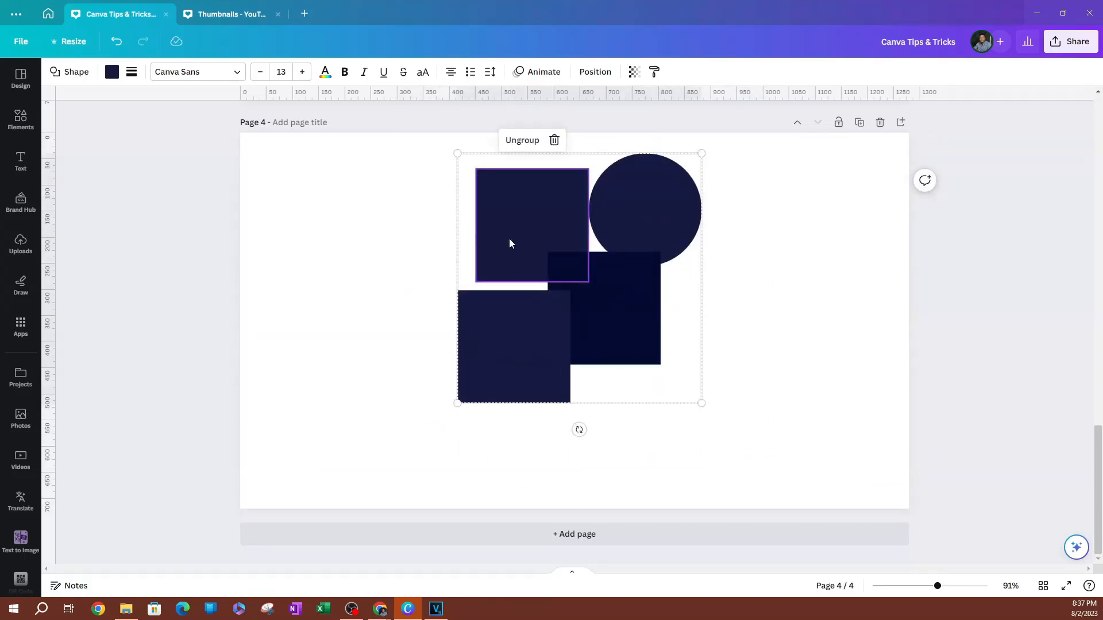
Ungroup the shapes and move the two lower squares apart, level with each other on opposite sides of the page
right_click(539, 236)
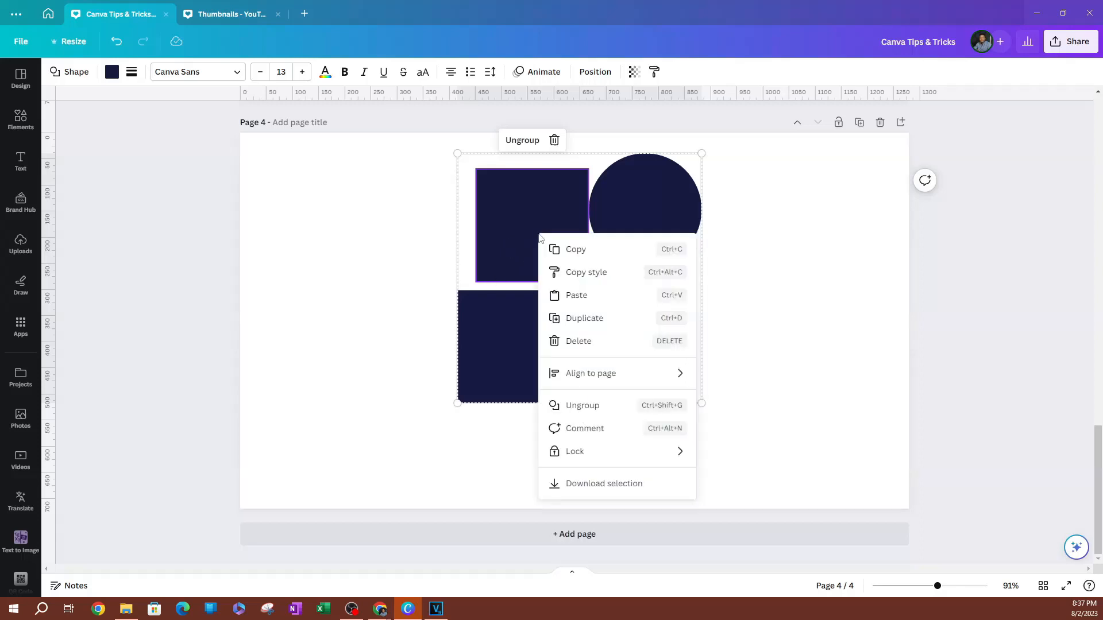
click(593, 412)
click(486, 363)
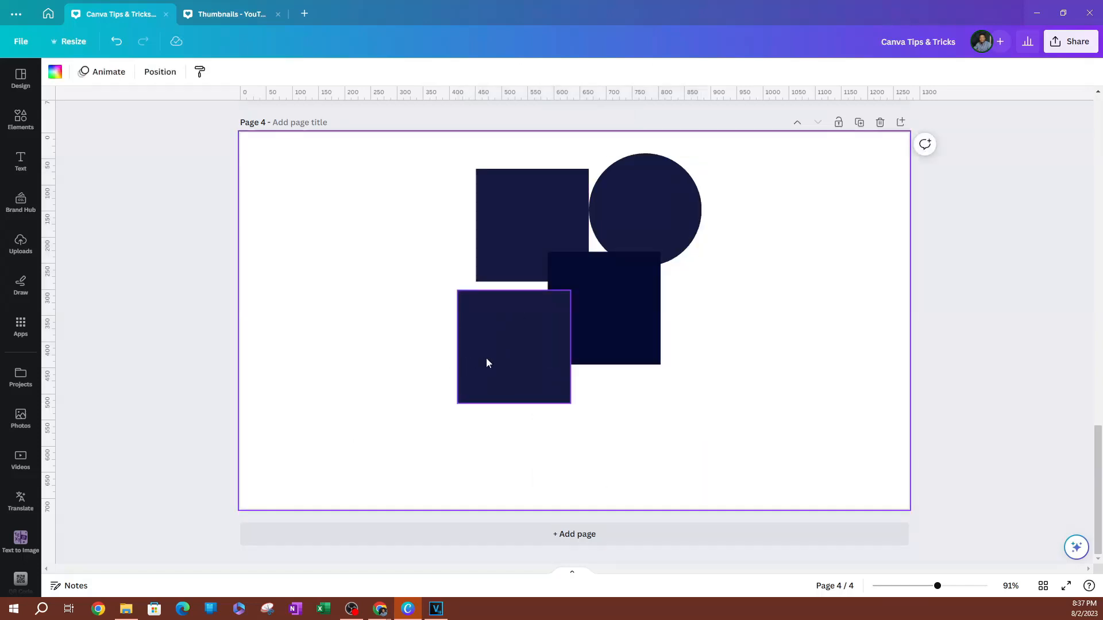
drag(498, 337, 366, 384)
drag(580, 349, 691, 406)
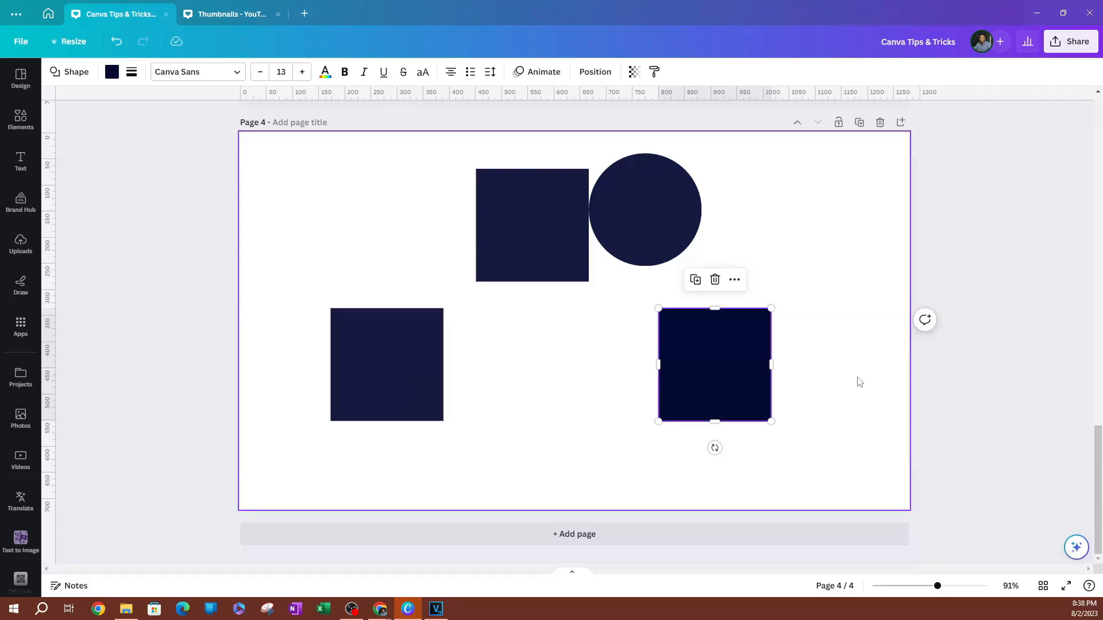
Group only the two lower squares and shift them together slightly
drag(866, 371, 281, 402)
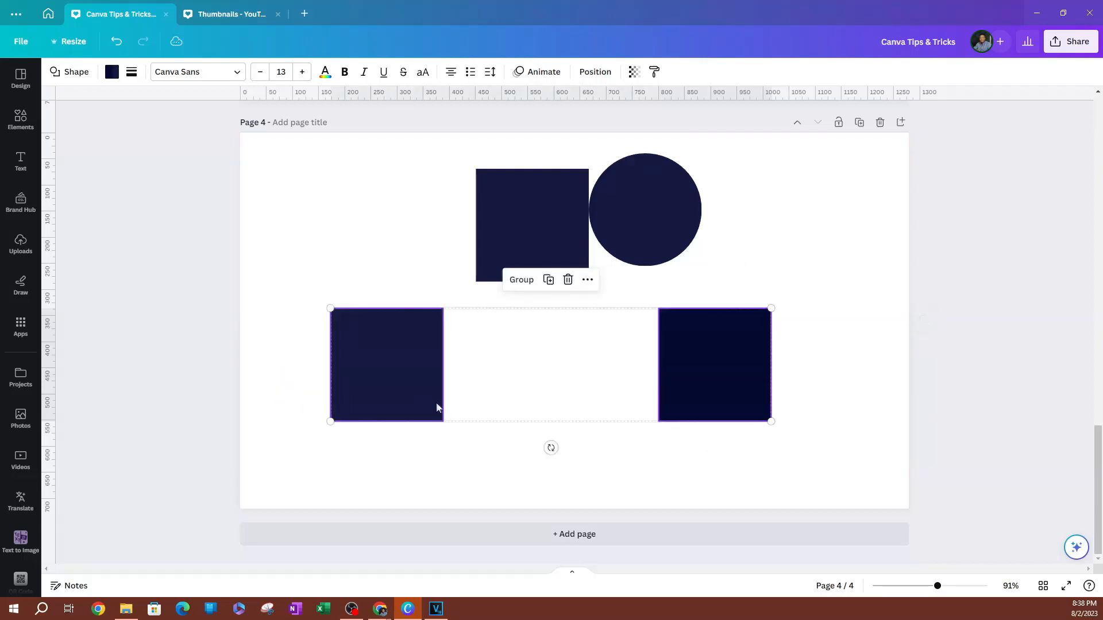
click(523, 280)
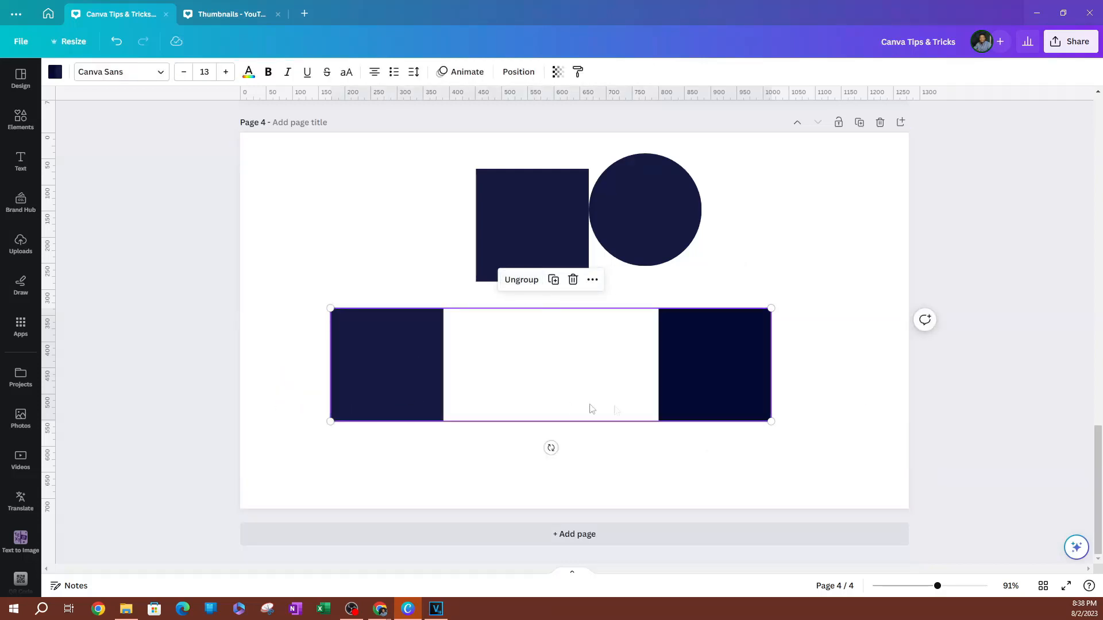
mouse_move(686, 377)
mouse_down()
mouse_move(768, 460)
mouse_move(594, 367)
mouse_move(687, 428)
mouse_move(651, 428)
mouse_move(660, 386)
mouse_move(765, 376)
mouse_move(687, 403)
mouse_move(729, 376)
mouse_move(700, 394)
mouse_move(701, 374)
mouse_move(693, 401)
mouse_move(705, 389)
mouse_move(684, 391)
mouse_move(687, 409)
mouse_move(704, 399)
mouse_move(696, 424)
mouse_move(694, 389)
mouse_move(731, 401)
mouse_move(677, 403)
mouse_move(699, 391)
mouse_move(680, 460)
mouse_move(708, 409)
mouse_move(959, 313)
mouse_move(701, 382)
mouse_move(709, 394)
mouse_move(694, 395)
mouse_up()
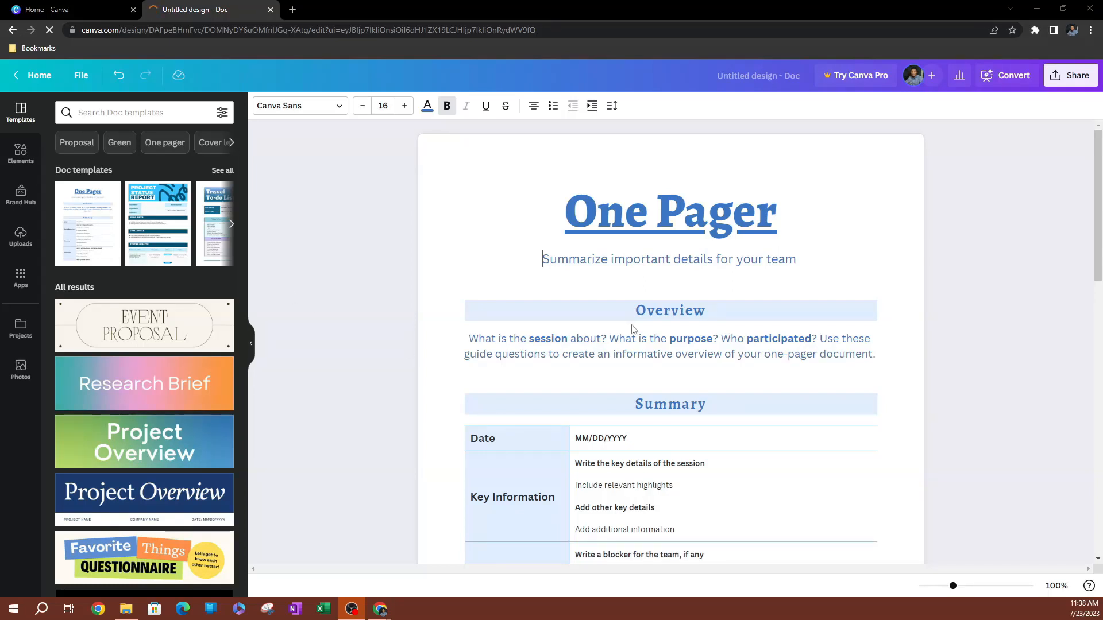
scroll(648, 356, down, 5)
scroll(600, 260, down, 3)
scroll(537, 359, down, 5)
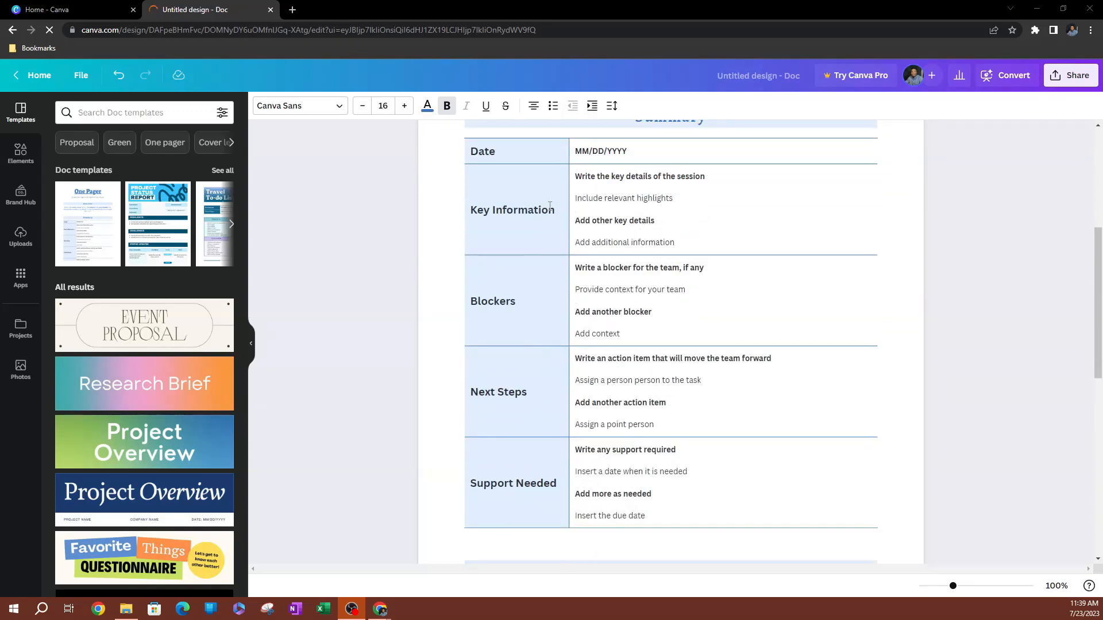
click(549, 209)
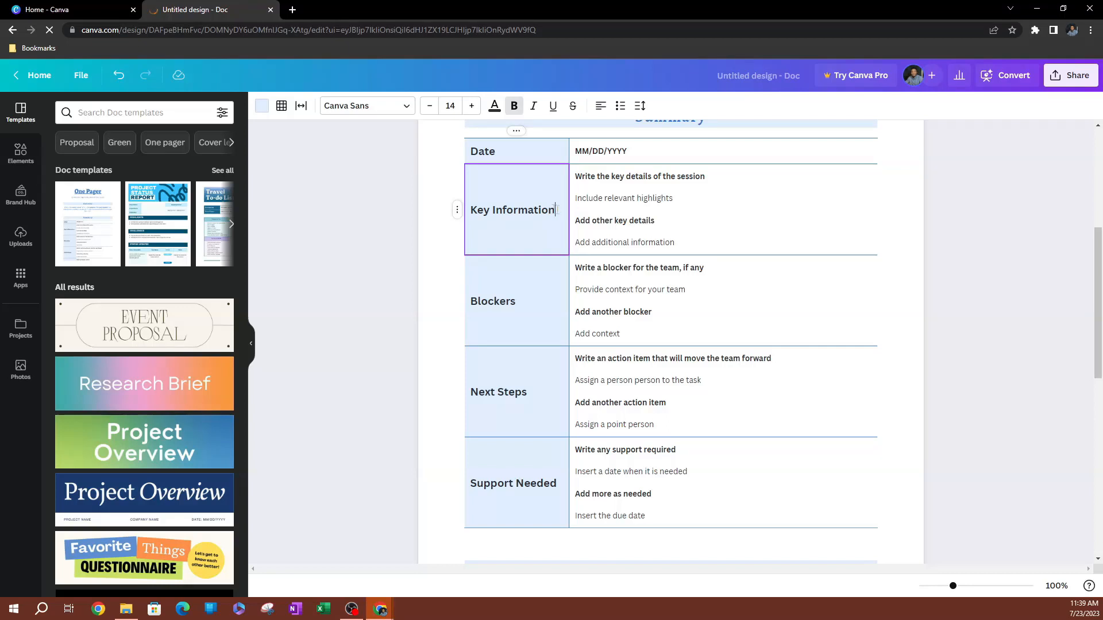
drag(556, 210, 478, 209)
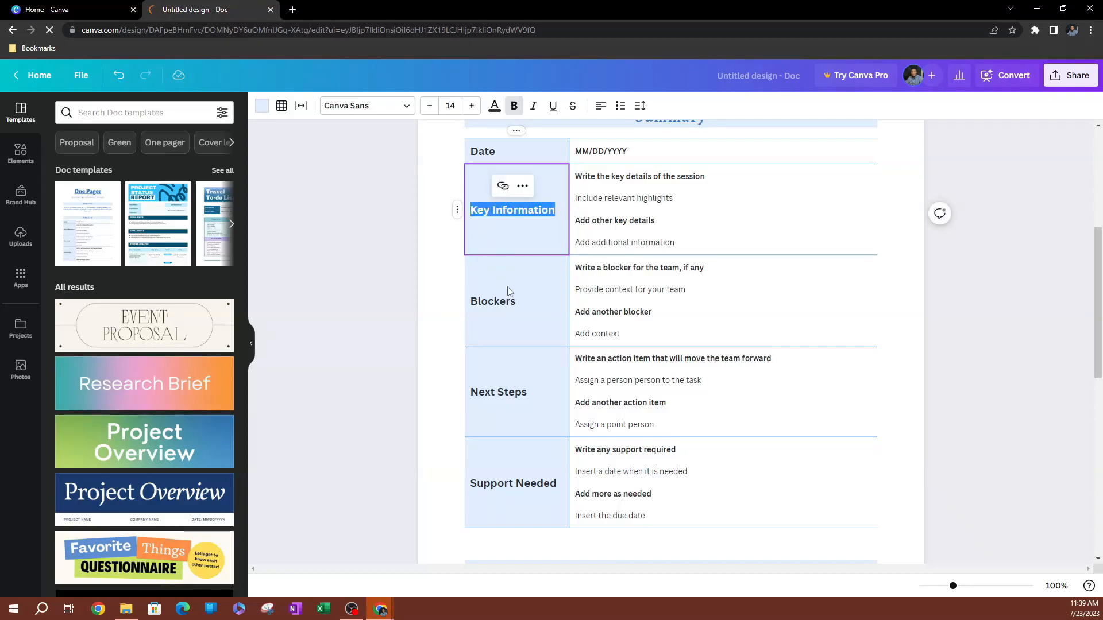
click(522, 187)
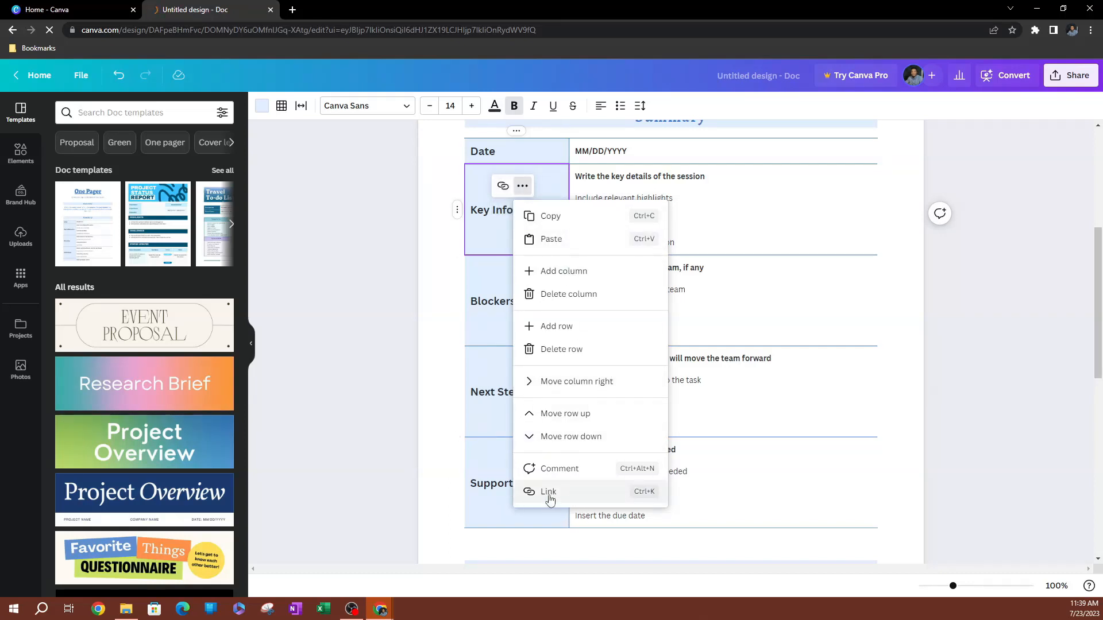
click(570, 497)
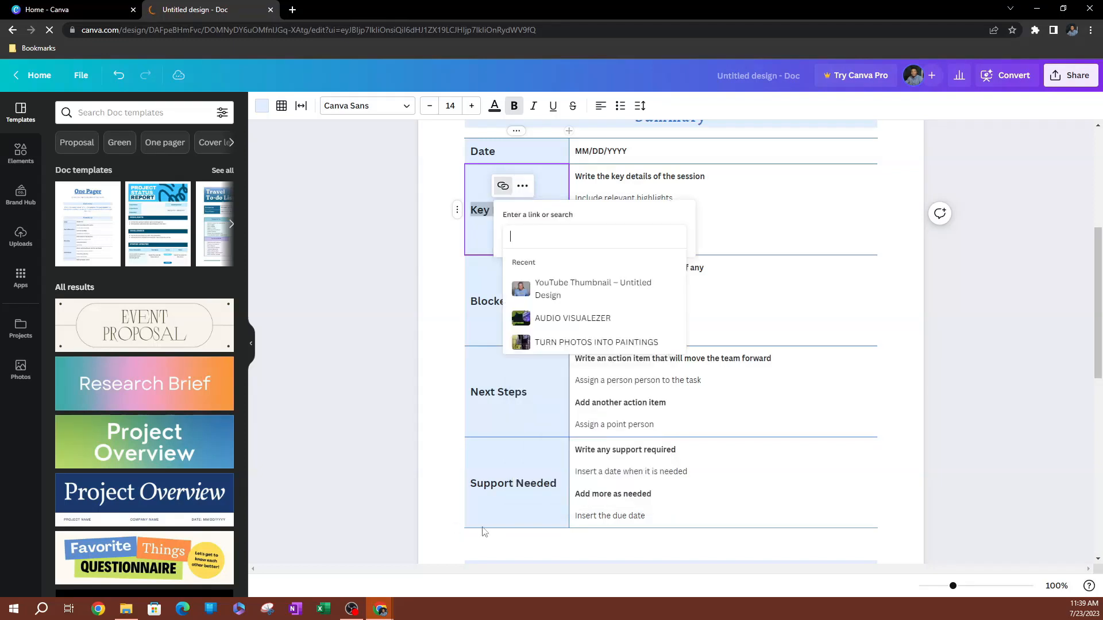
text(www.)
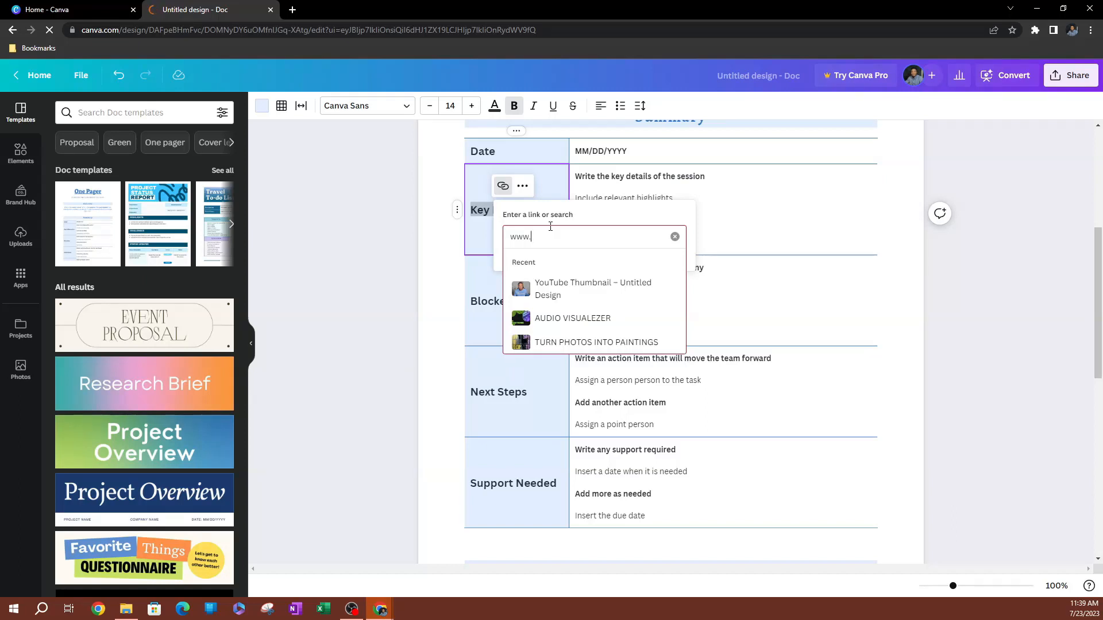
text(fce)
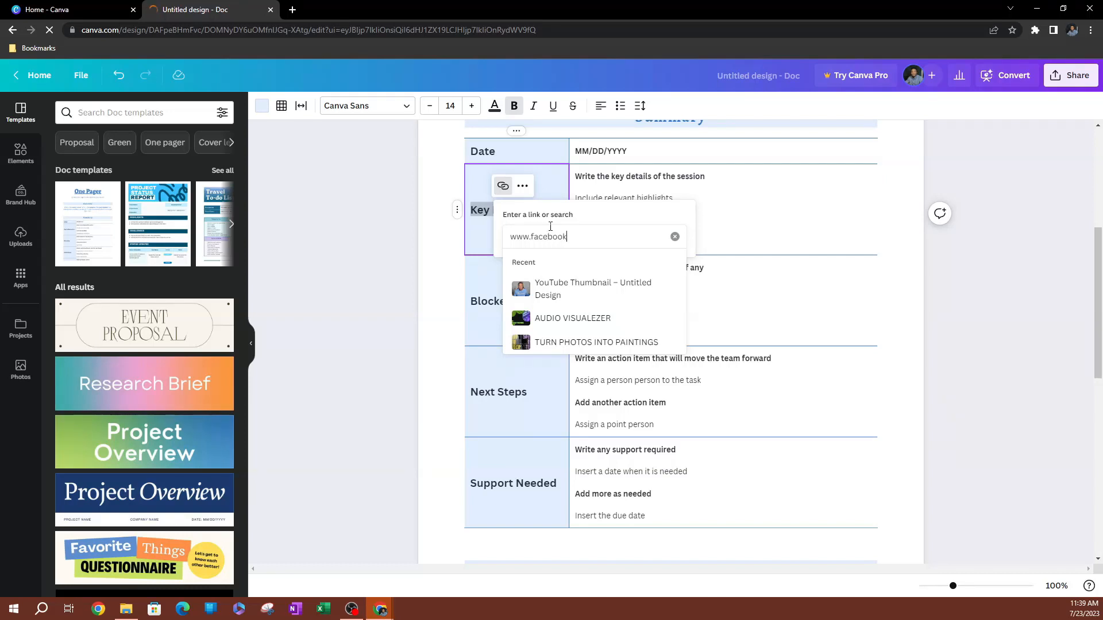
text(.com)
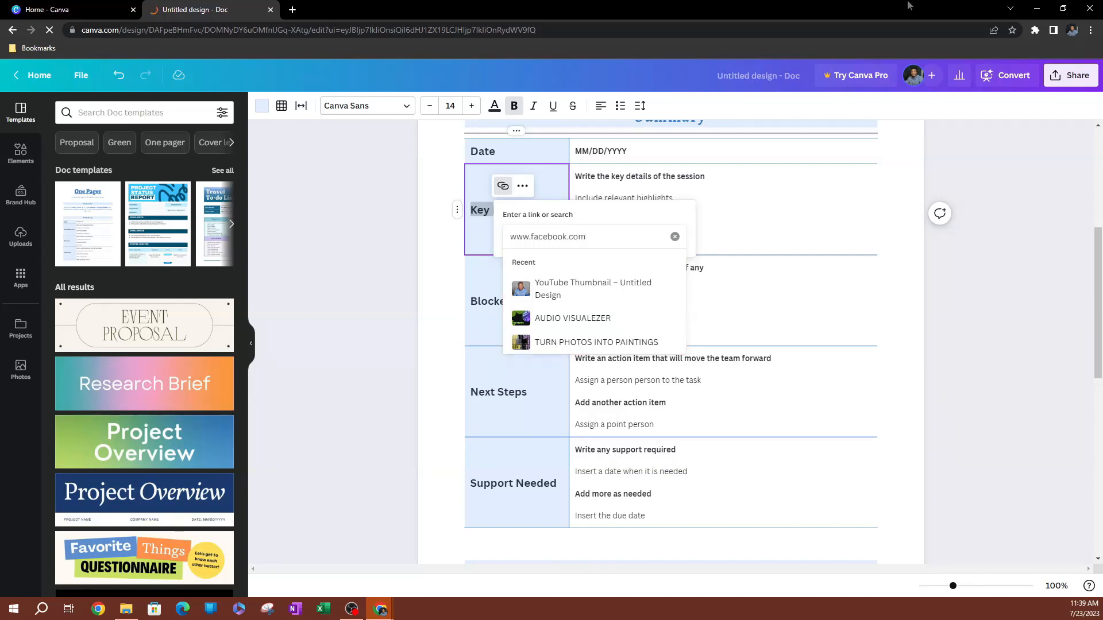
key(Return)
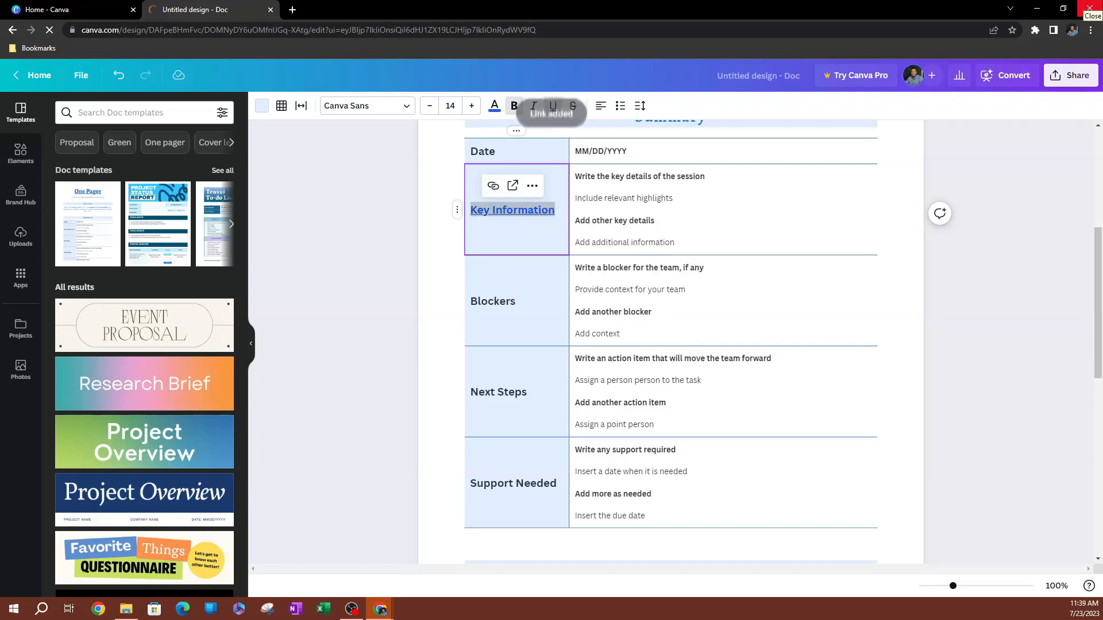
Review the link settings on the "Key Information" text, close them without changes, and follow the link
click(626, 182)
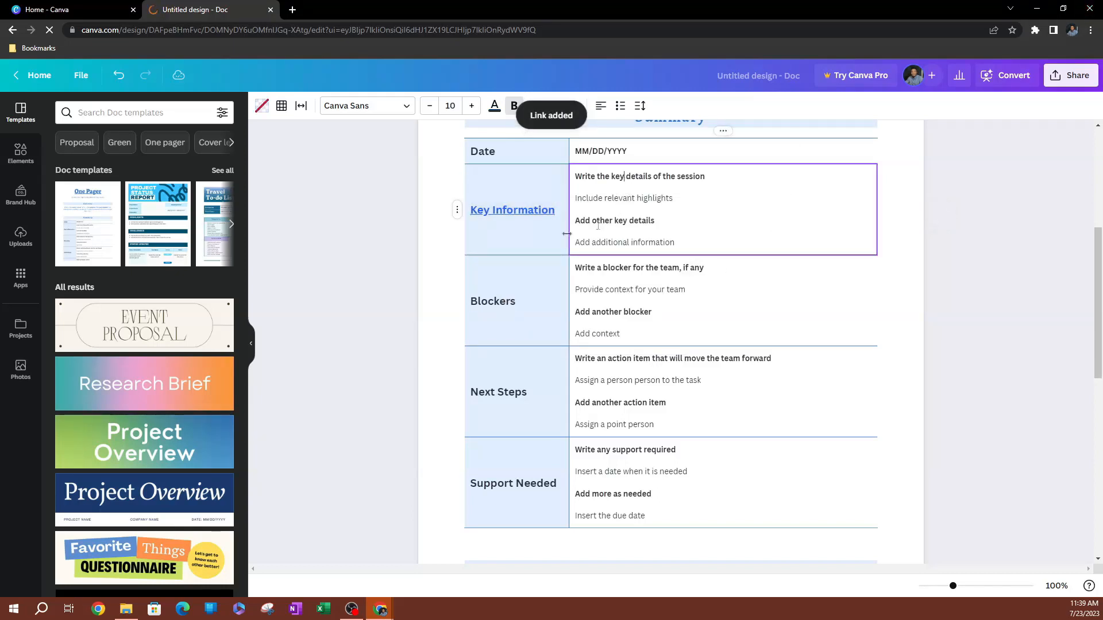
click(521, 213)
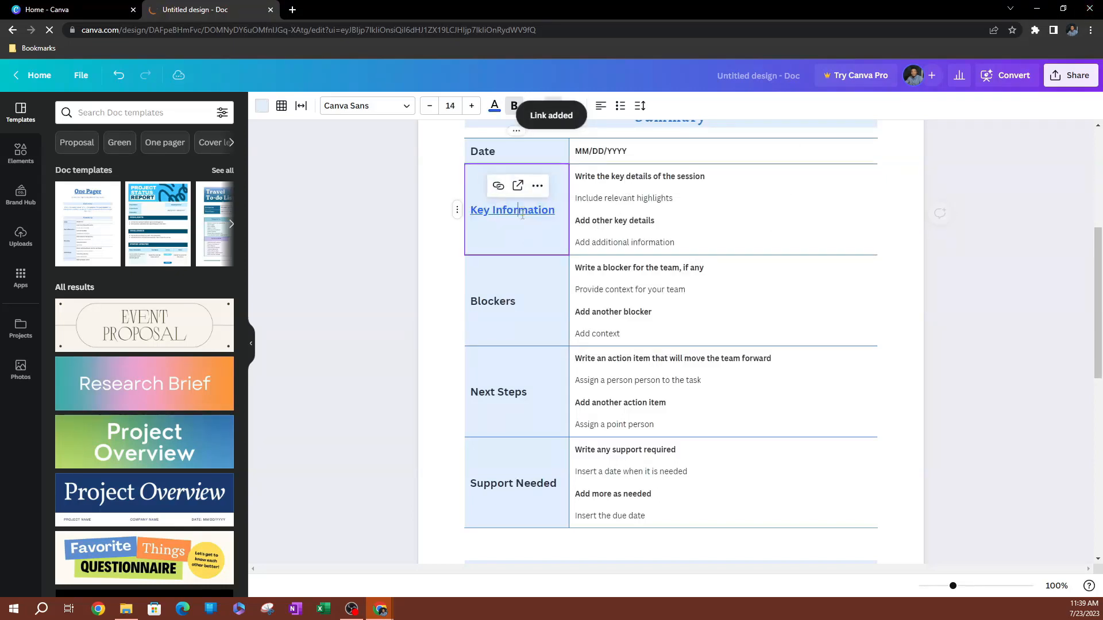
click(635, 220)
click(504, 213)
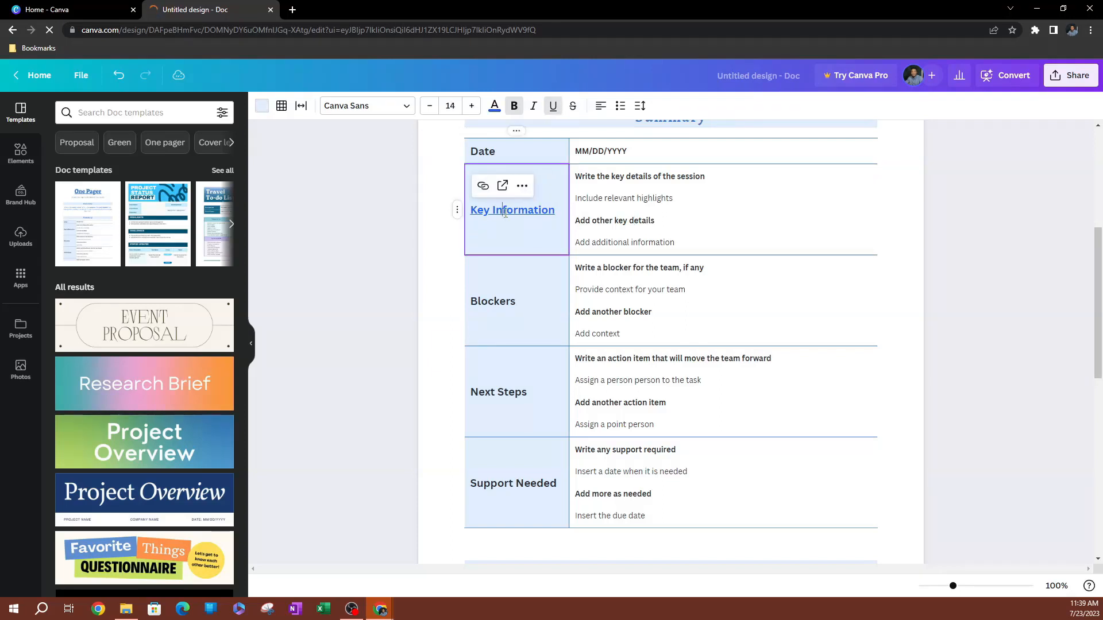
click(482, 186)
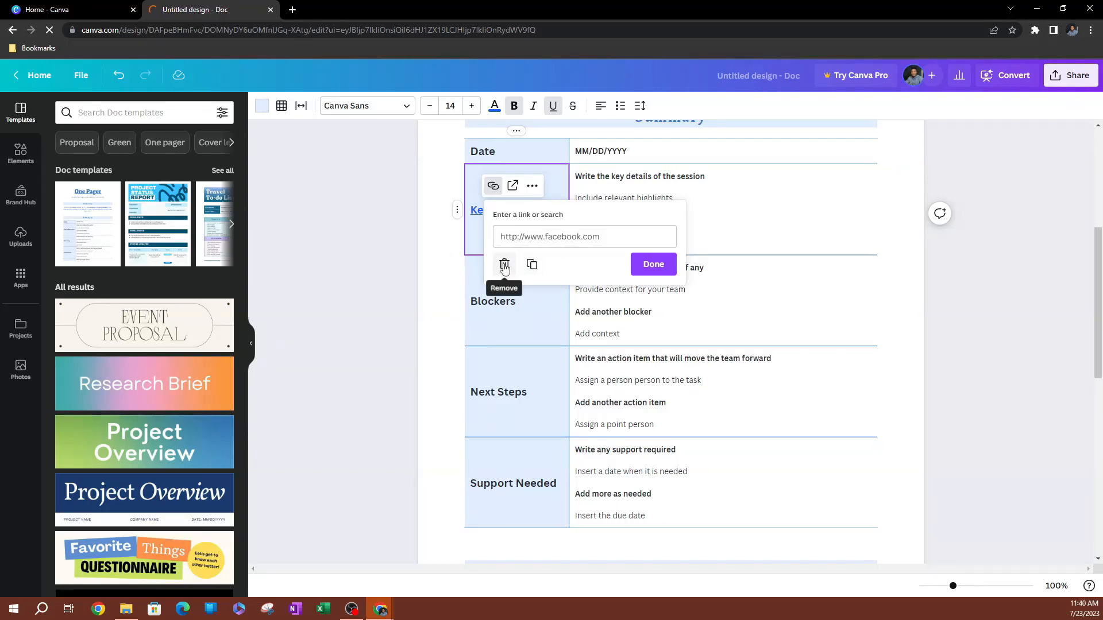
click(658, 264)
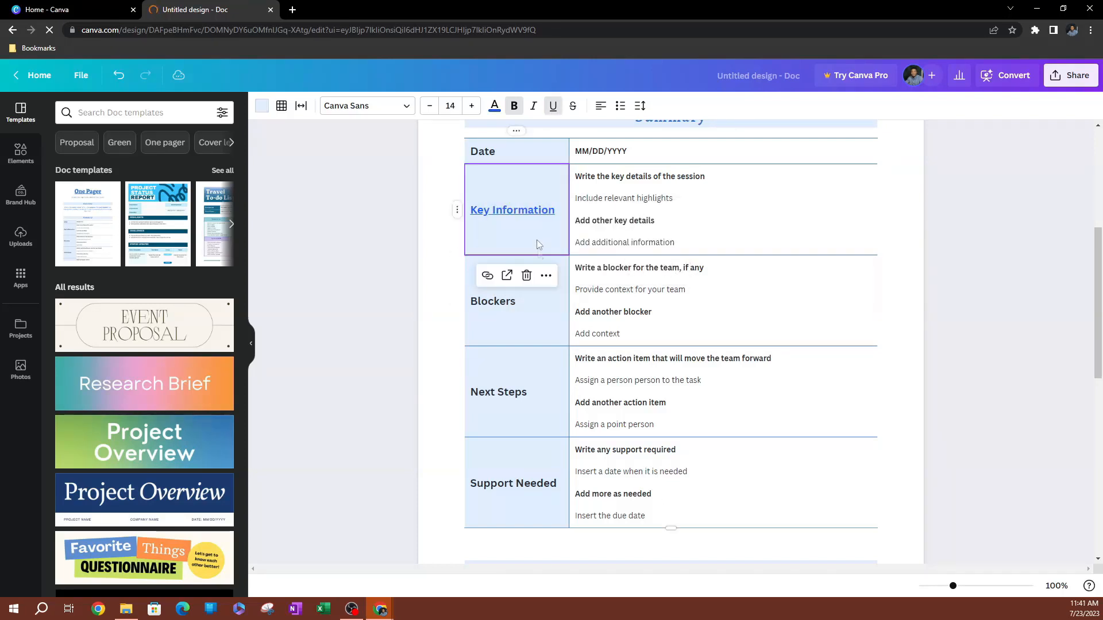
ctrl+click(514, 210)
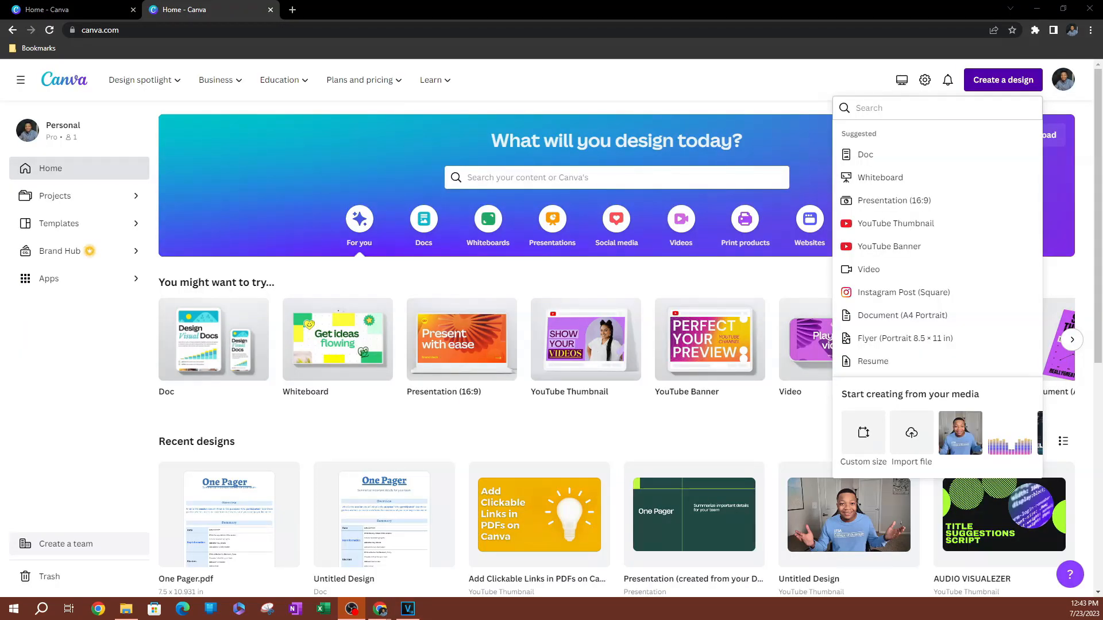
Import "PDF File" from the TechWithNash Videos folder to create a design from it
click(751, 75)
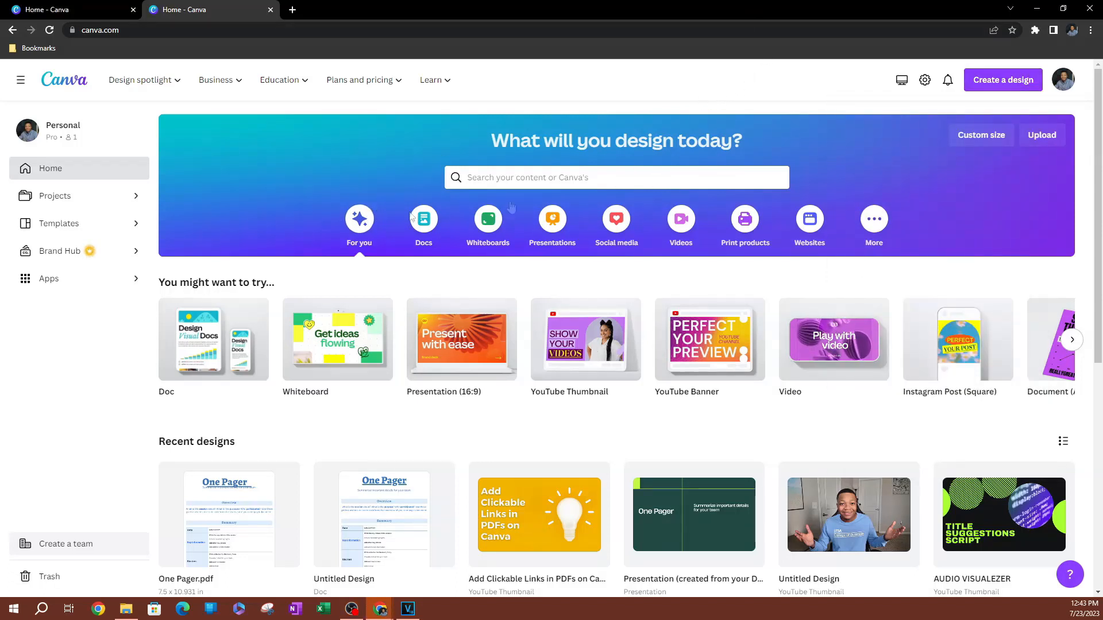
click(991, 83)
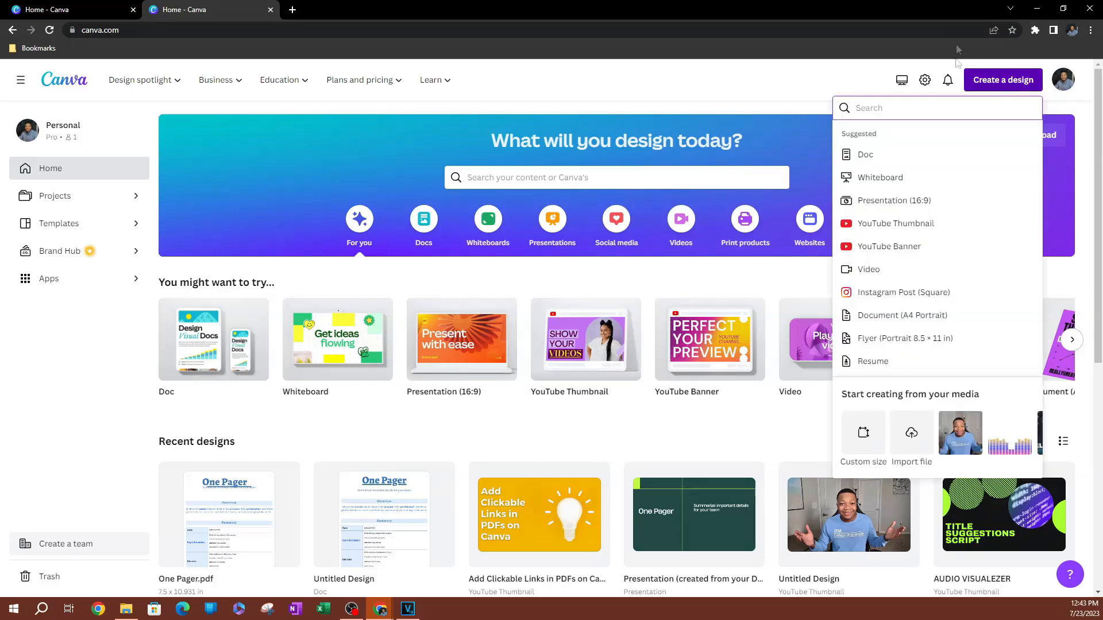
click(906, 429)
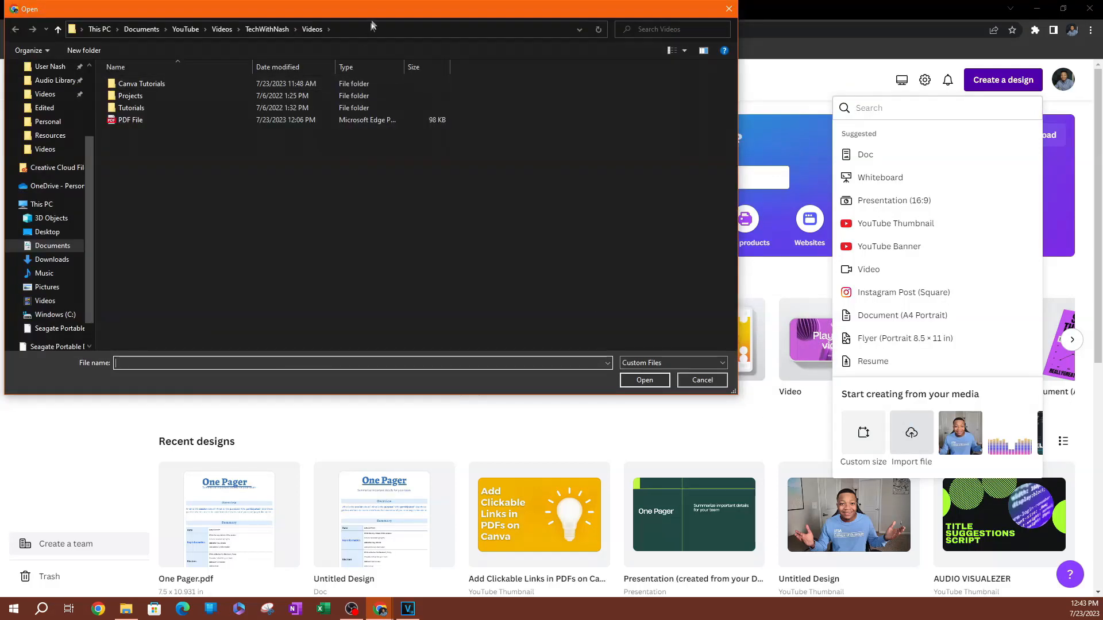
drag(376, 9, 470, 67)
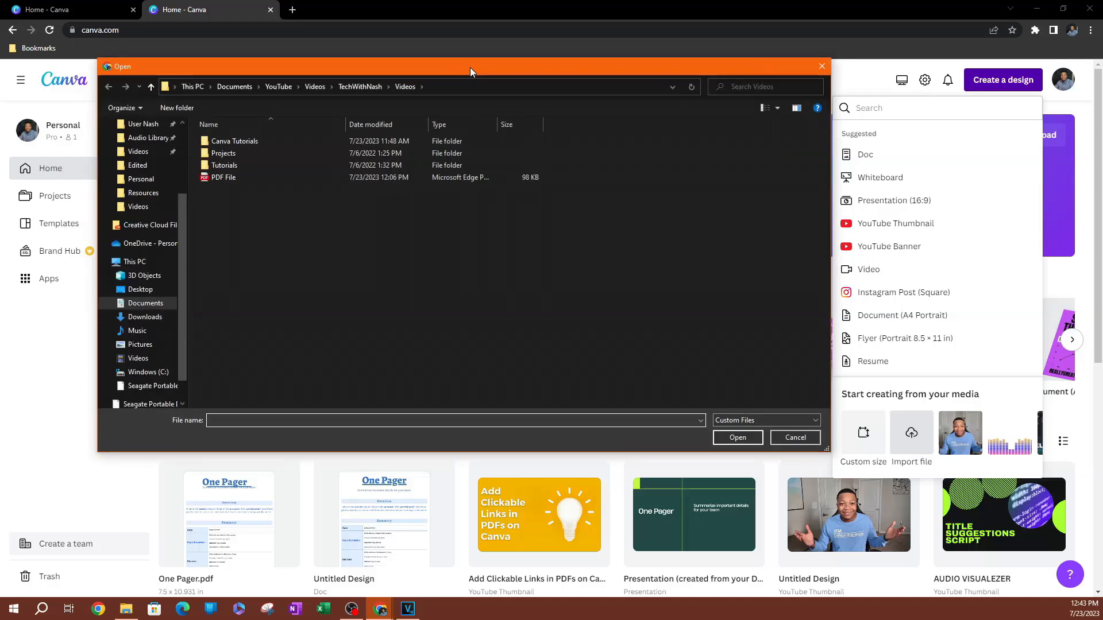
click(248, 181)
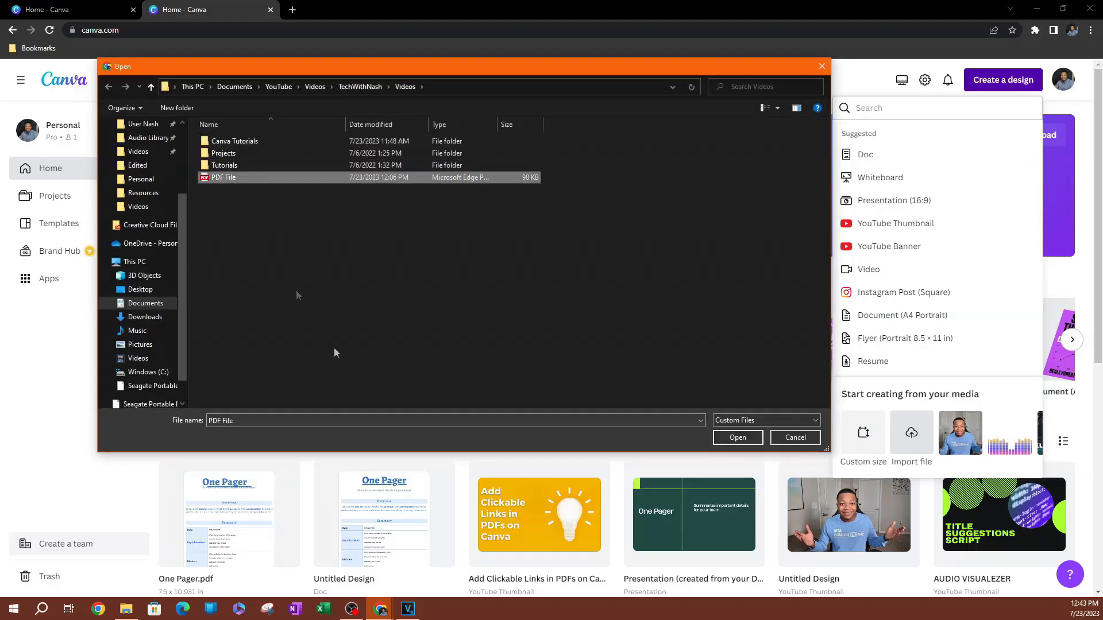
click(738, 437)
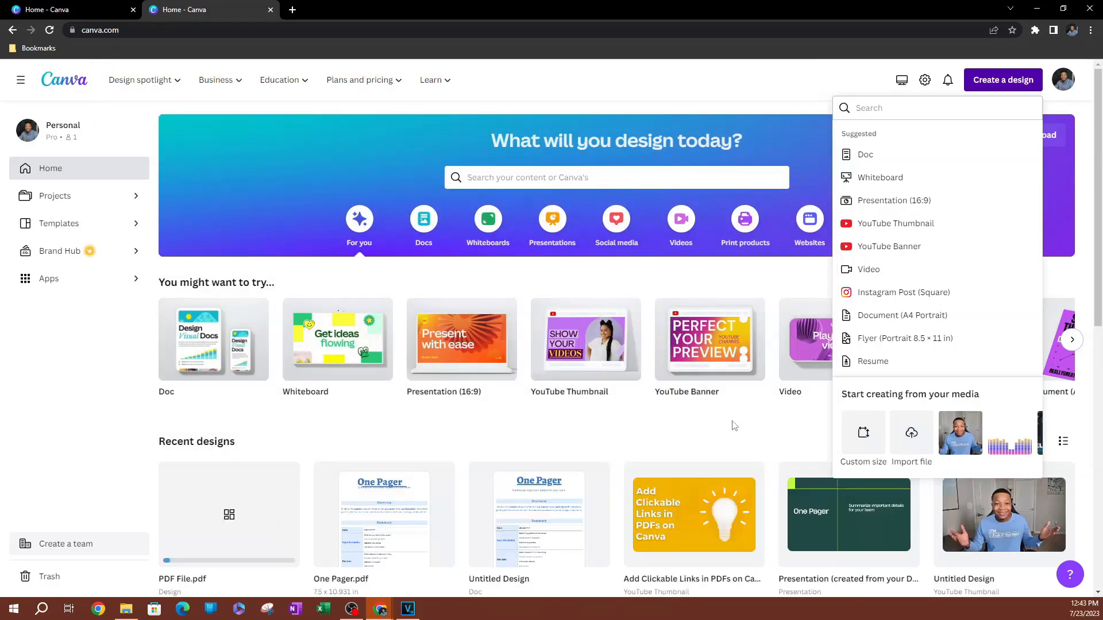
Open the imported PDF File.pdf design from the recent designs and dismiss the file import feedback form
scroll(727, 414, down, 2)
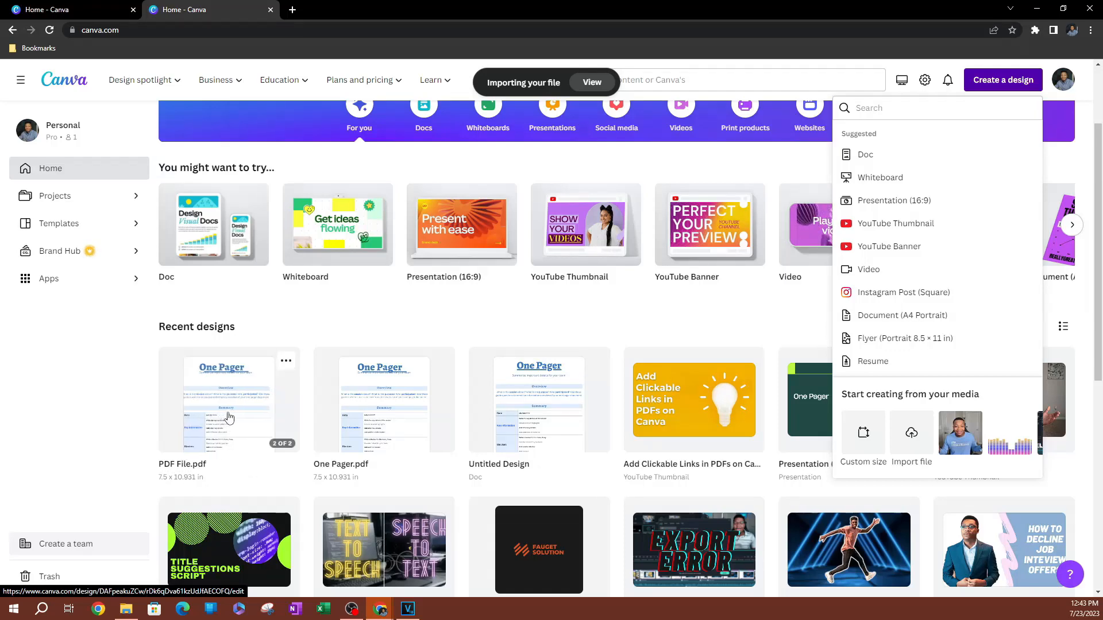
click(204, 425)
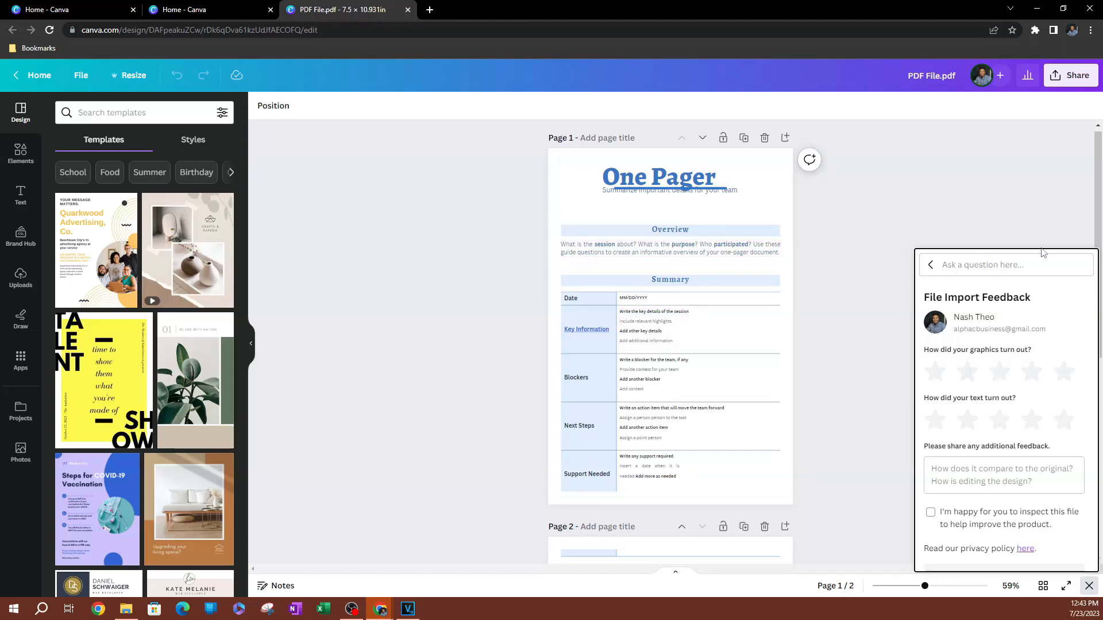
click(1089, 586)
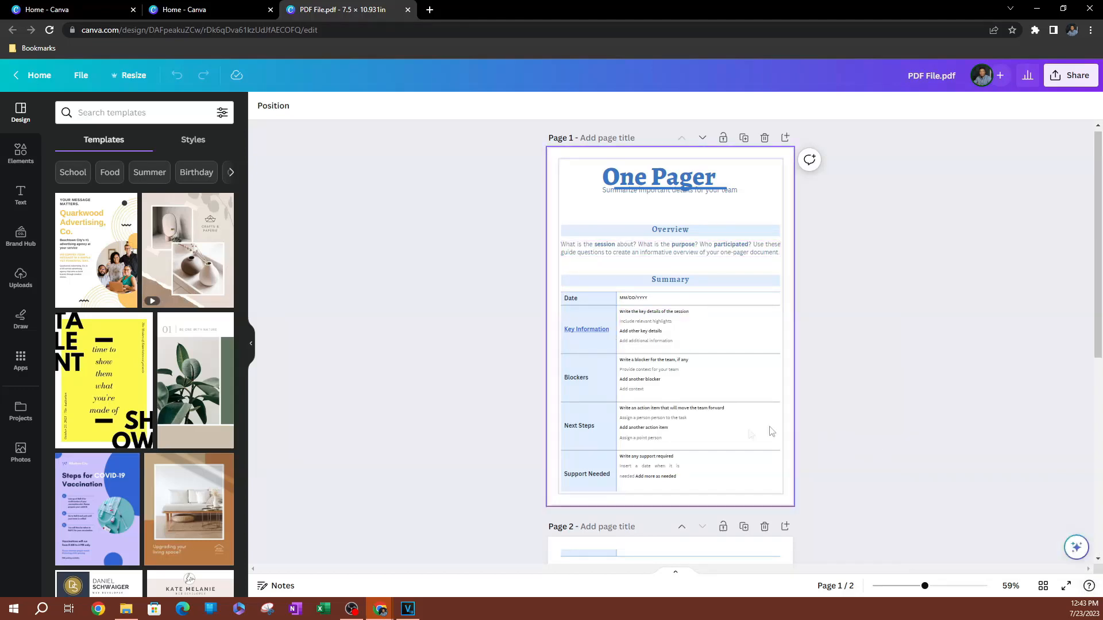
Delete three letters from the middle of the "Overview" heading on page 1 so it reads "Ovew"
ctrl+scroll(742, 297, up, 5)
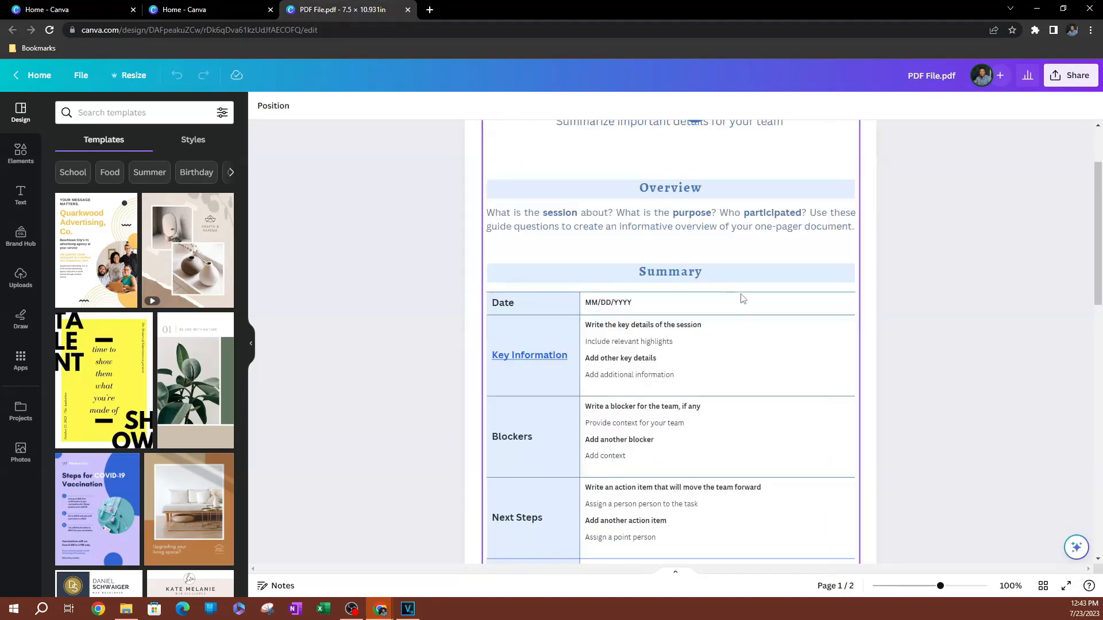
scroll(741, 298, up, 2)
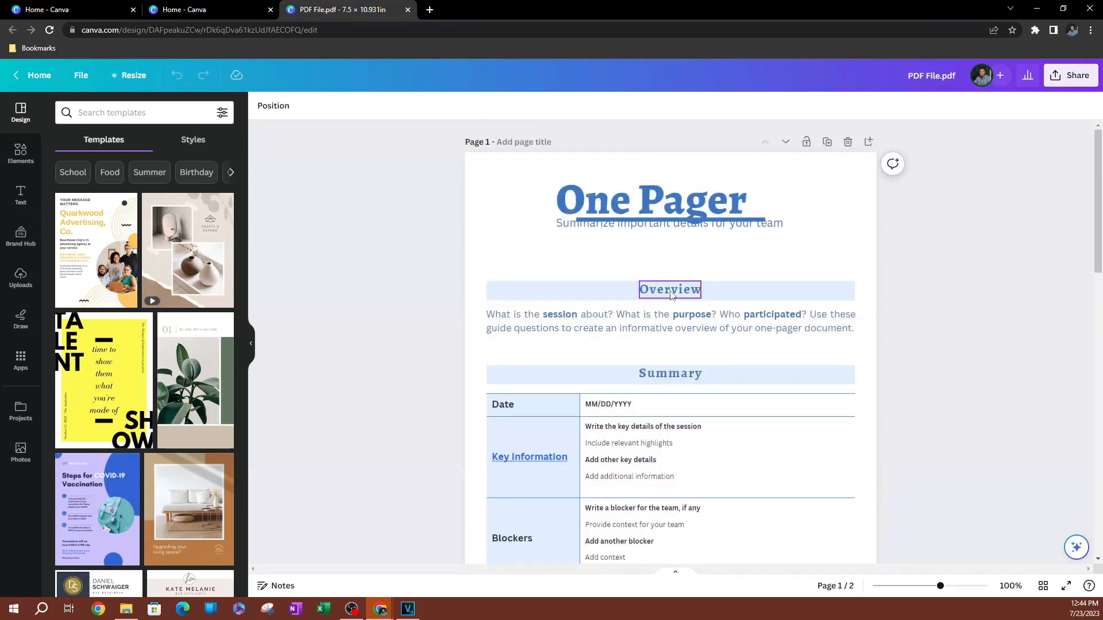
click(666, 290)
click(661, 290)
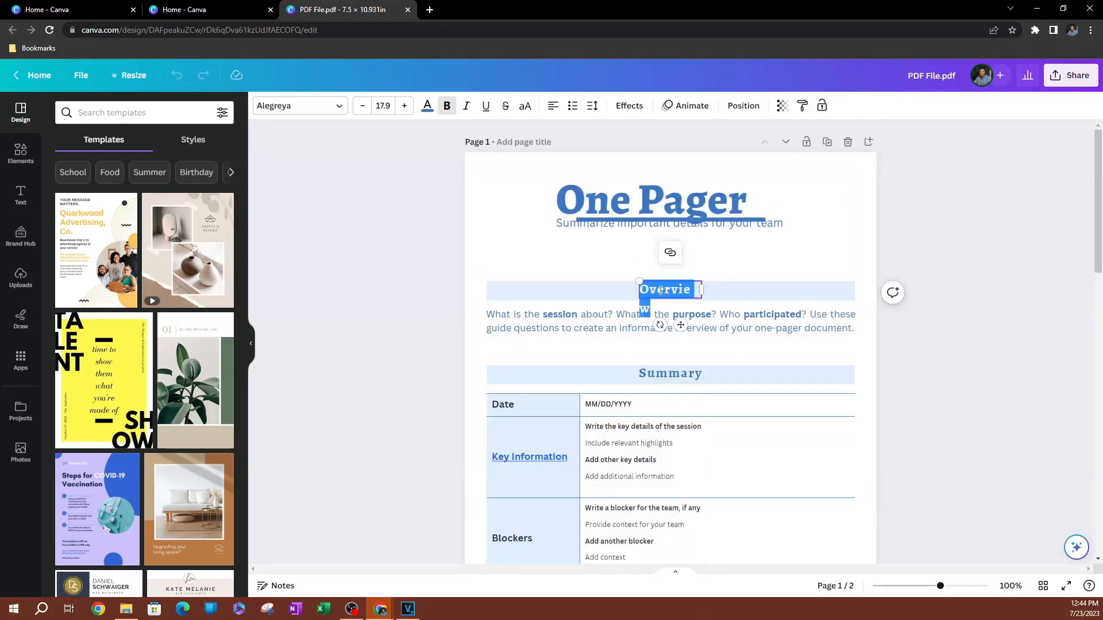
click(685, 290)
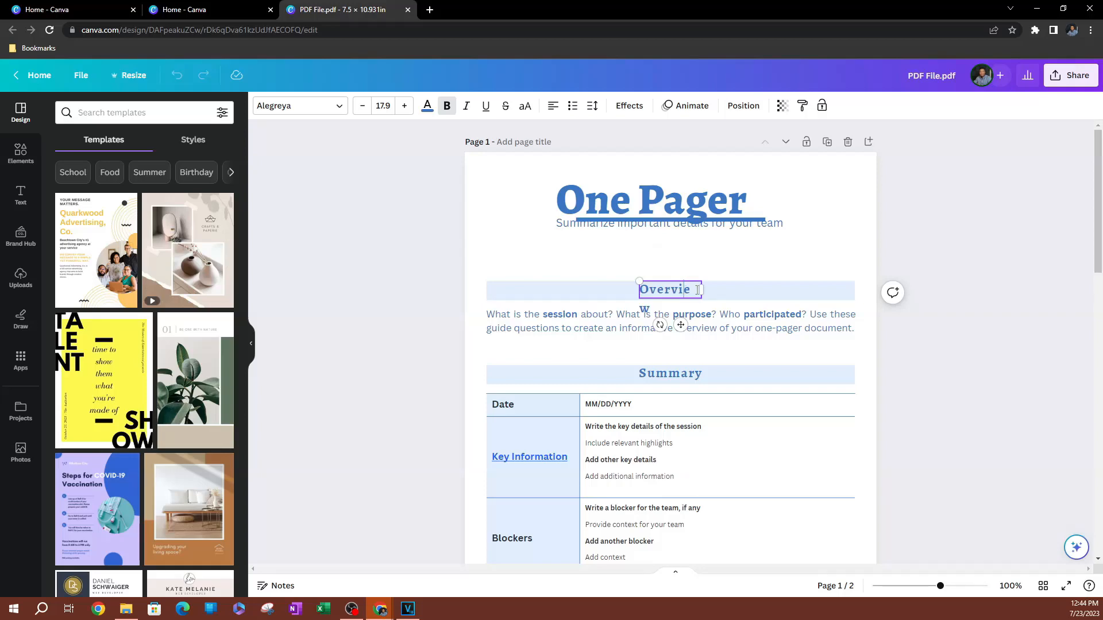
key(BackSpace)
key(BackSpace)
key(BackSpace)
click(537, 323)
Try selecting elements of the summary table, look over page 2, and shift the "One Pager" title block slightly up and left on page 1
scroll(543, 359, down, 6)
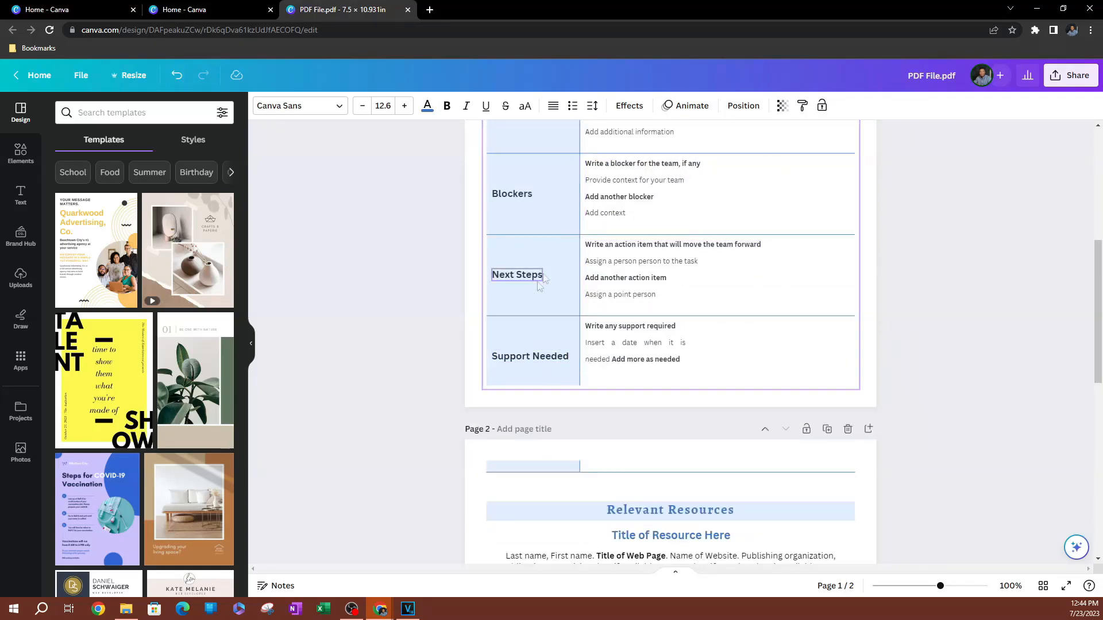
click(517, 275)
click(549, 359)
scroll(548, 359, down, 4)
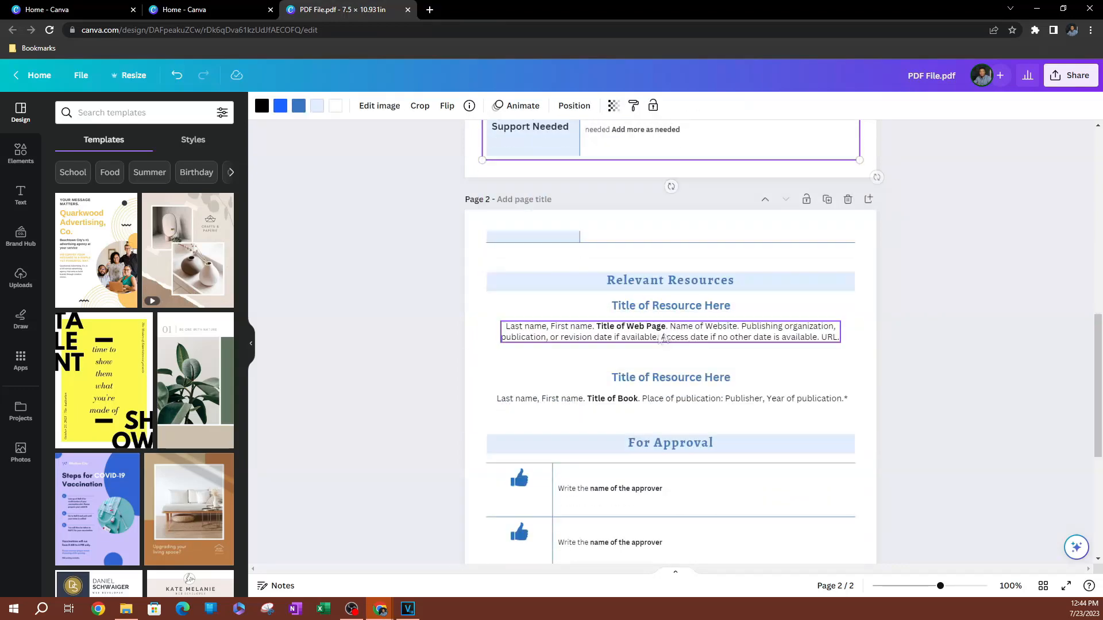
scroll(705, 225, up, 10)
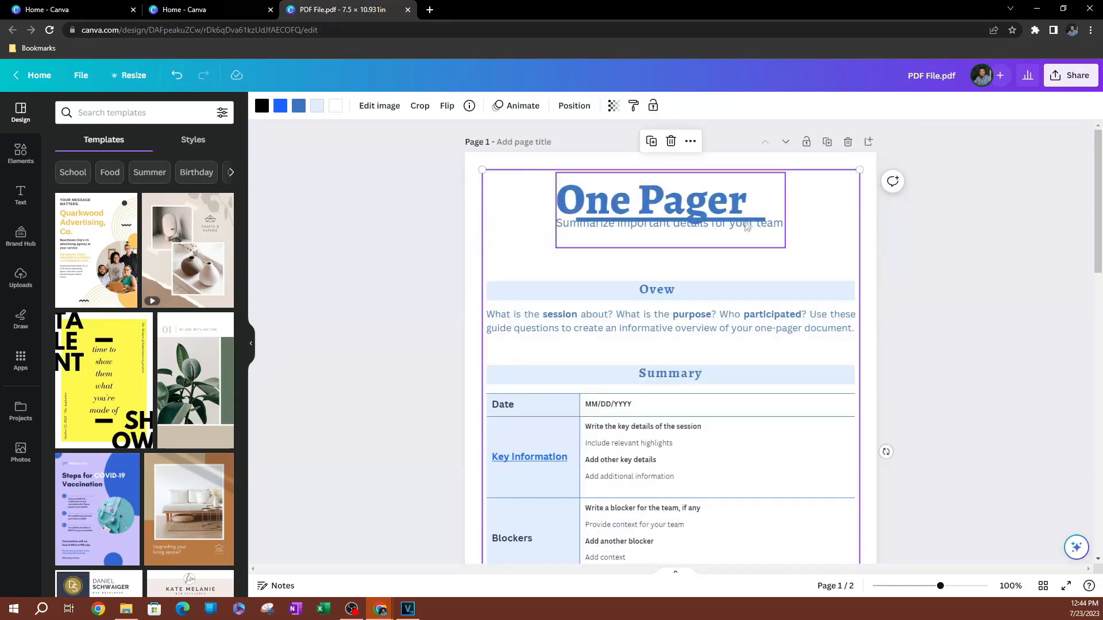
mouse_move(660, 207)
mouse_down()
mouse_move(616, 216)
mouse_move(647, 198)
mouse_up()
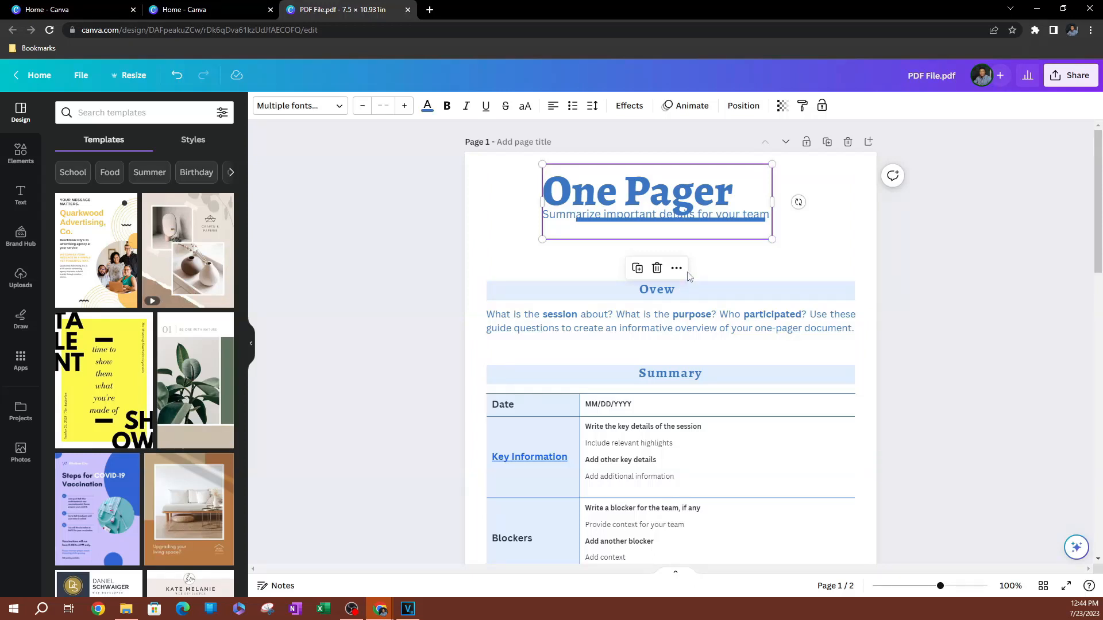
Open the design's download options and set the file type to PDF Standard
click(1063, 75)
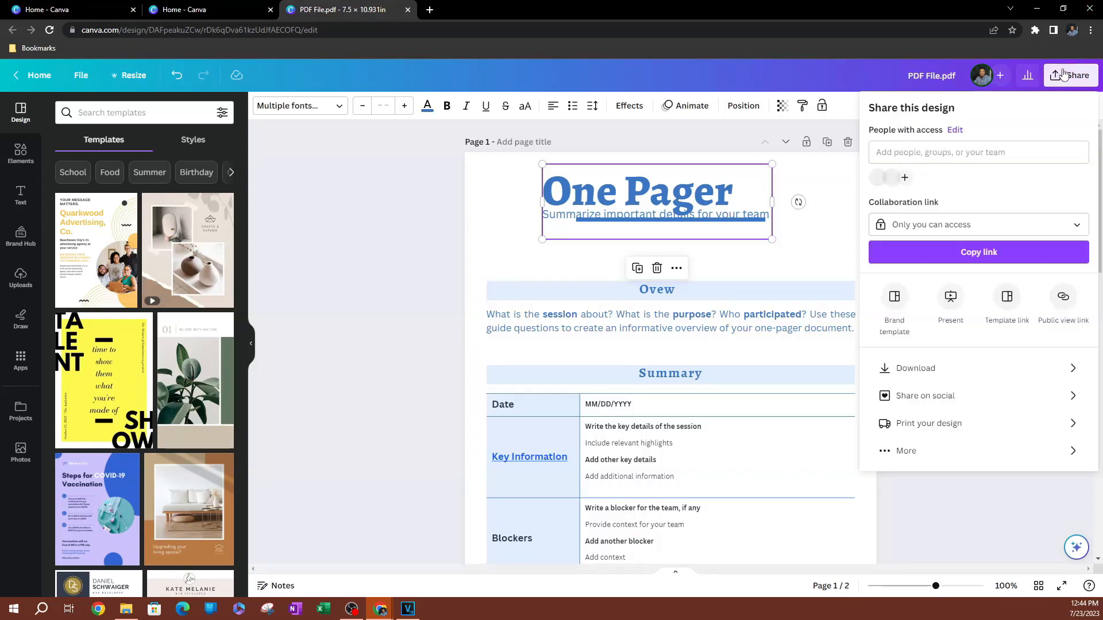
click(967, 370)
click(888, 164)
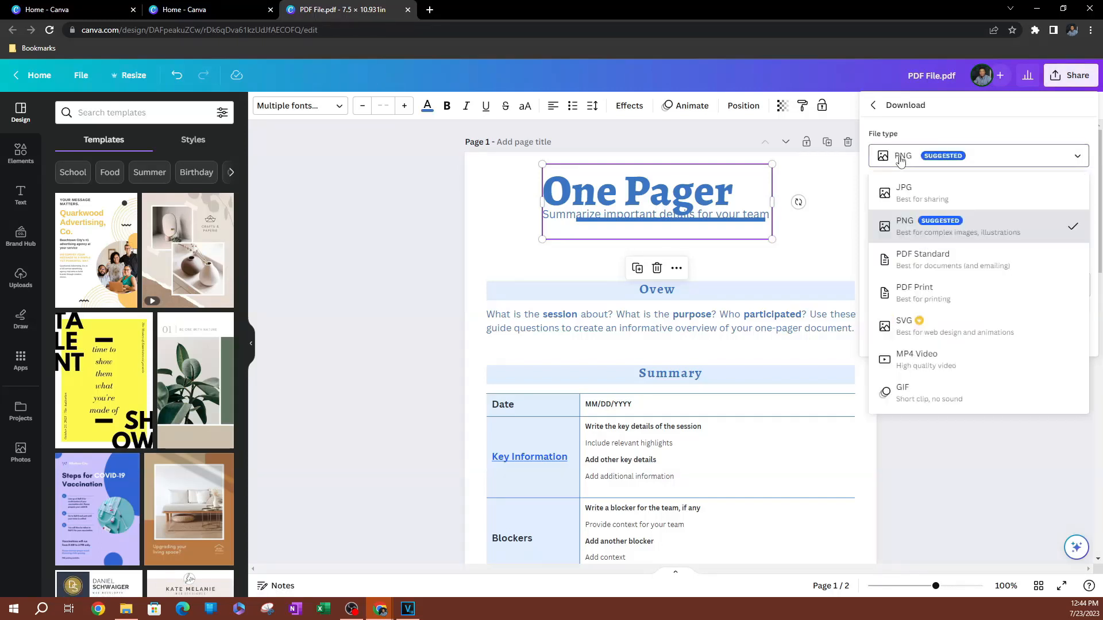
click(916, 274)
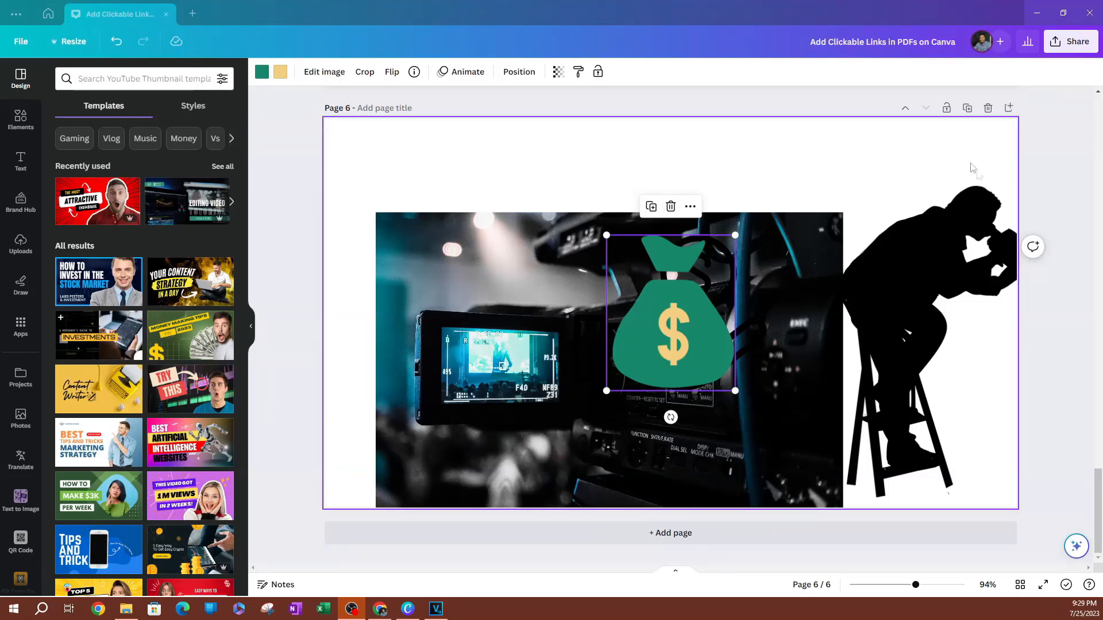
Spread out page 6's elements: silhouette and money bag beside the camera photo, hand-with-coin icon near the photo's upper edge
drag(919, 288, 862, 232)
drag(499, 245, 423, 175)
drag(680, 337, 935, 372)
drag(659, 356, 714, 203)
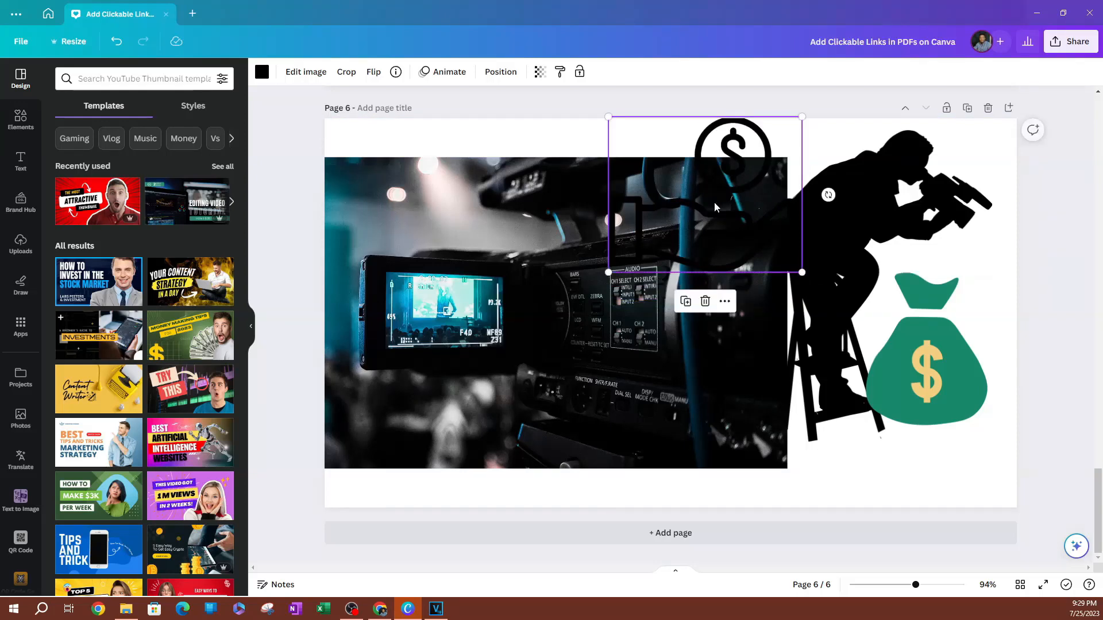
drag(460, 340, 535, 377)
click(865, 236)
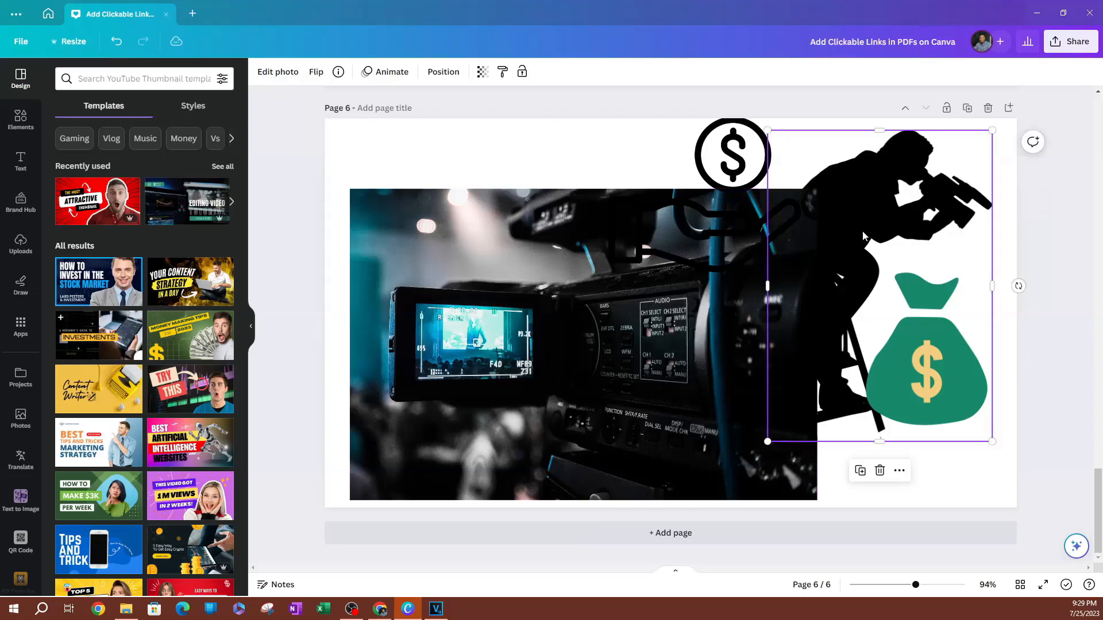
Move the money bag to the page's upper left area, then enlarge the camera photo and shift it over the right part of the page
drag(909, 372, 447, 220)
click(518, 223)
drag(718, 368, 780, 316)
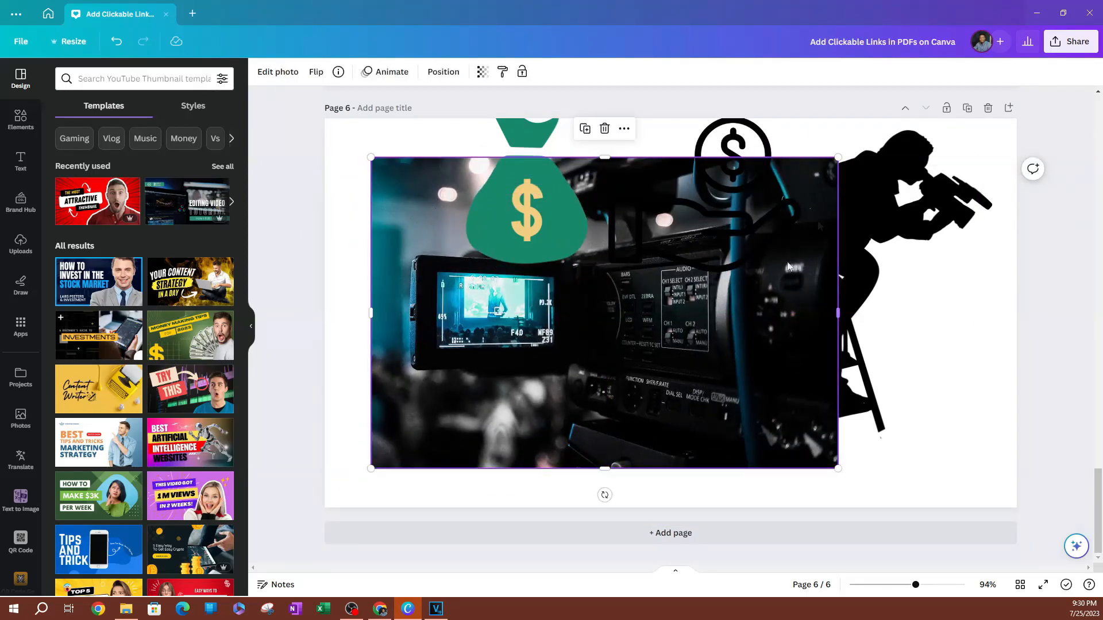
drag(626, 384, 583, 408)
drag(558, 196, 540, 102)
click(512, 259)
drag(413, 352, 720, 361)
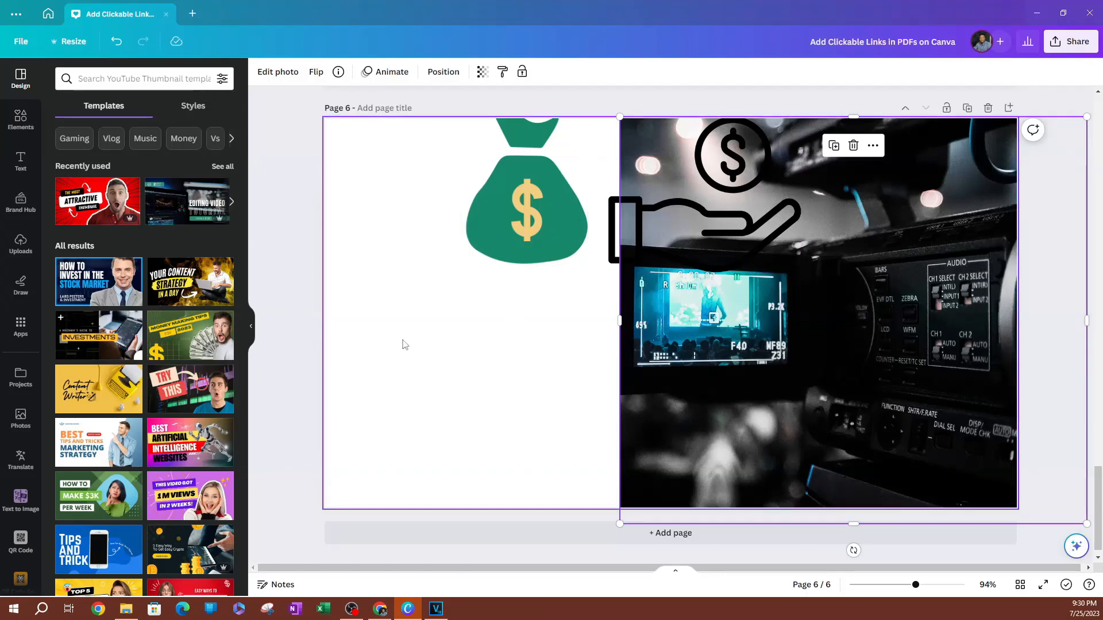
Send the hand-with-coin icon one layer backward, behind the camera photo, and bring it back to the front
click(551, 386)
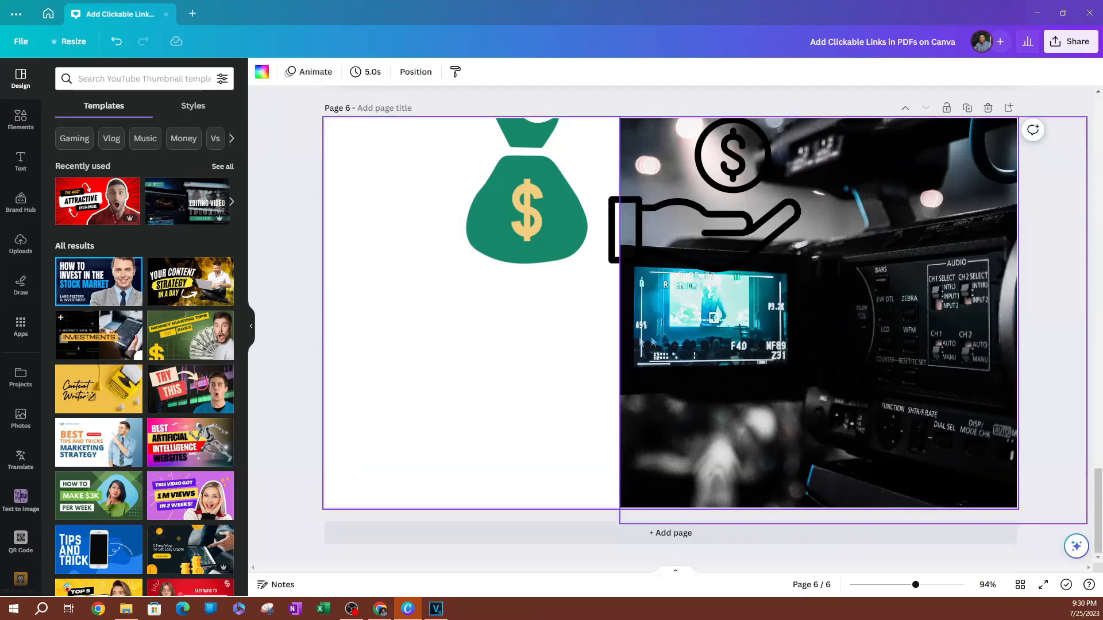
click(420, 73)
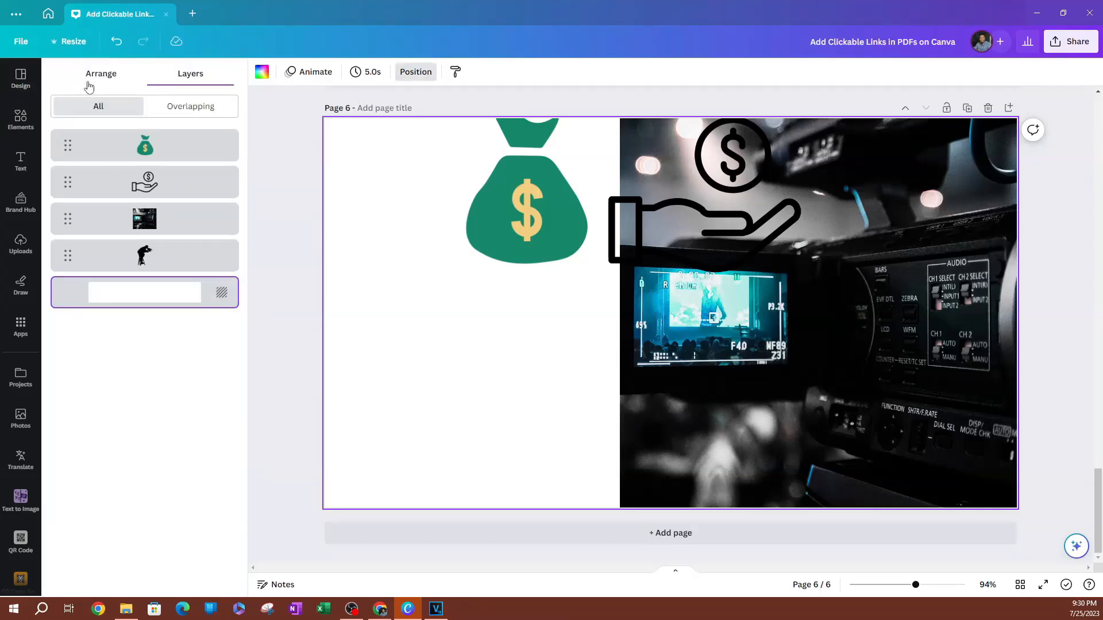
click(125, 80)
scroll(672, 225, up, 2)
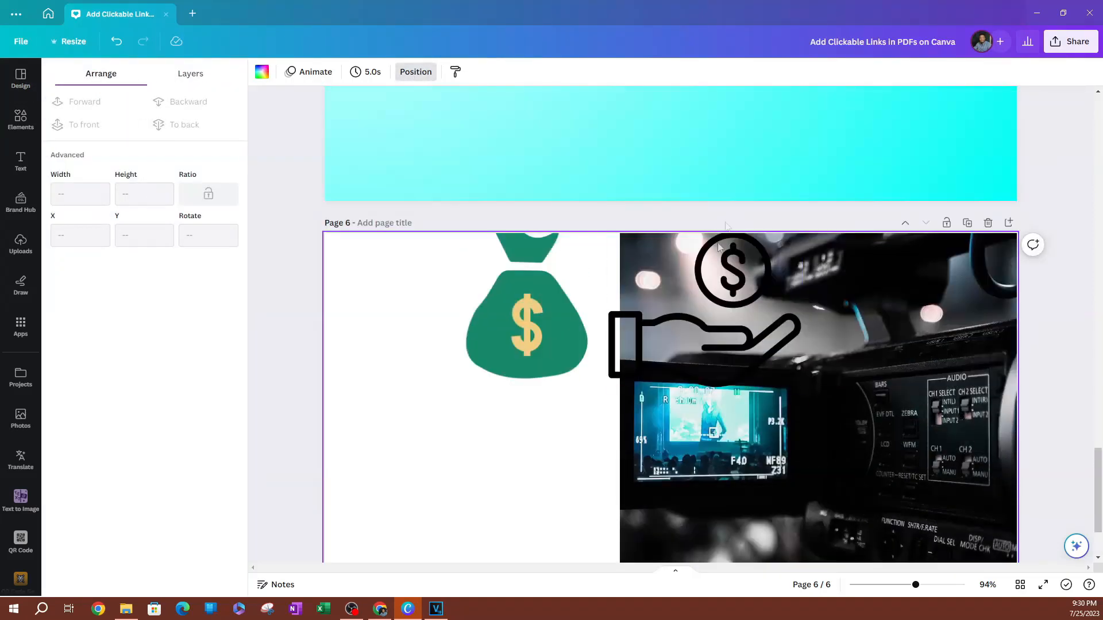
scroll(673, 223, down, 2)
click(730, 351)
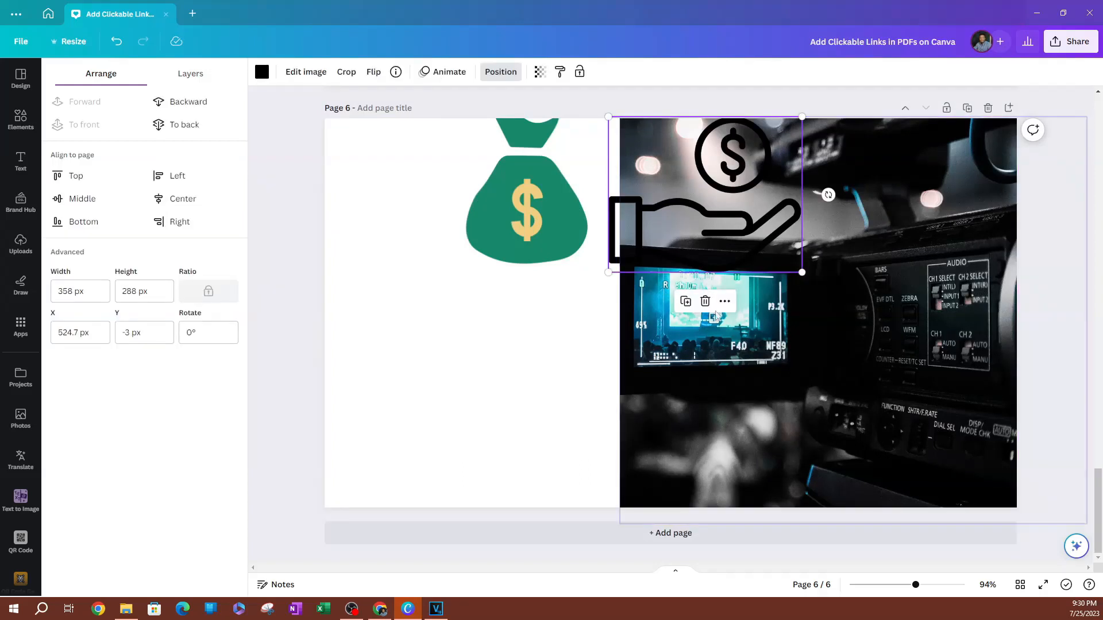
click(546, 224)
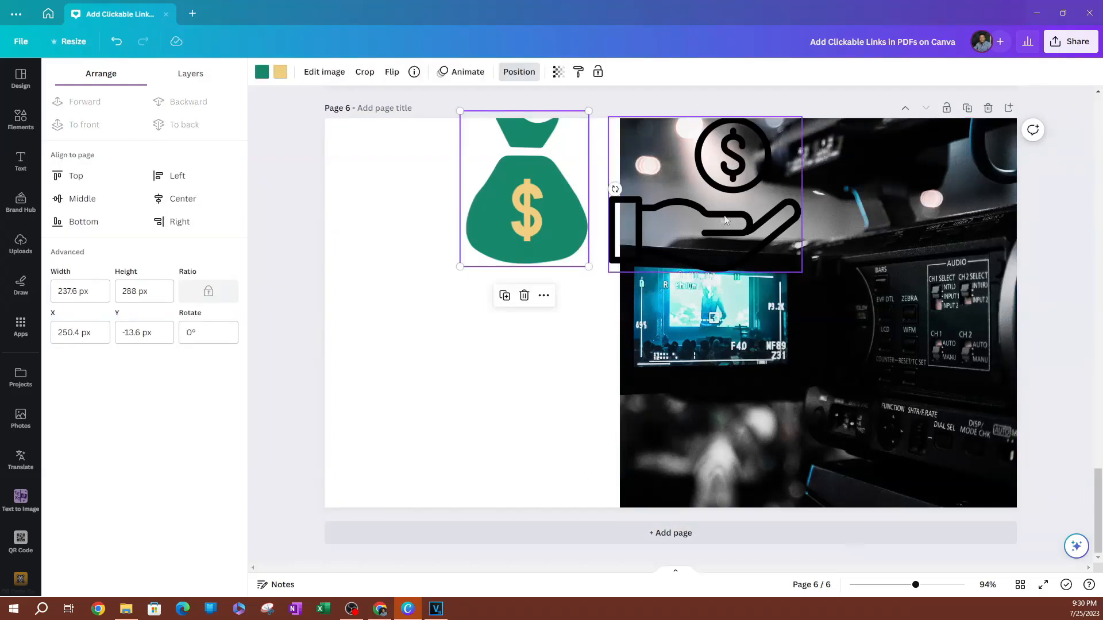
click(702, 234)
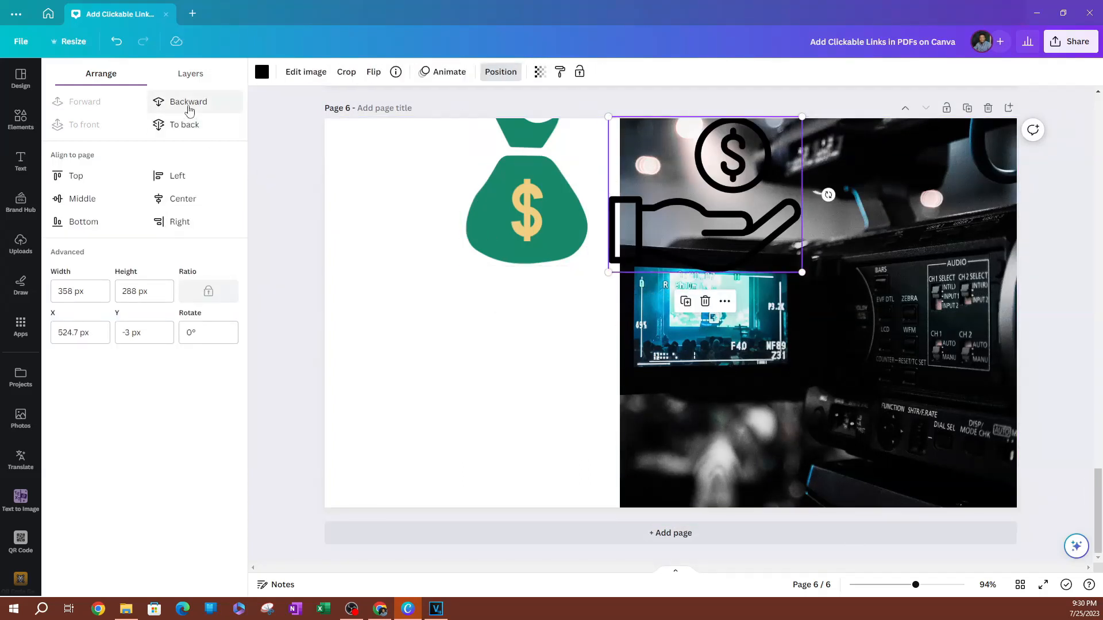
click(188, 102)
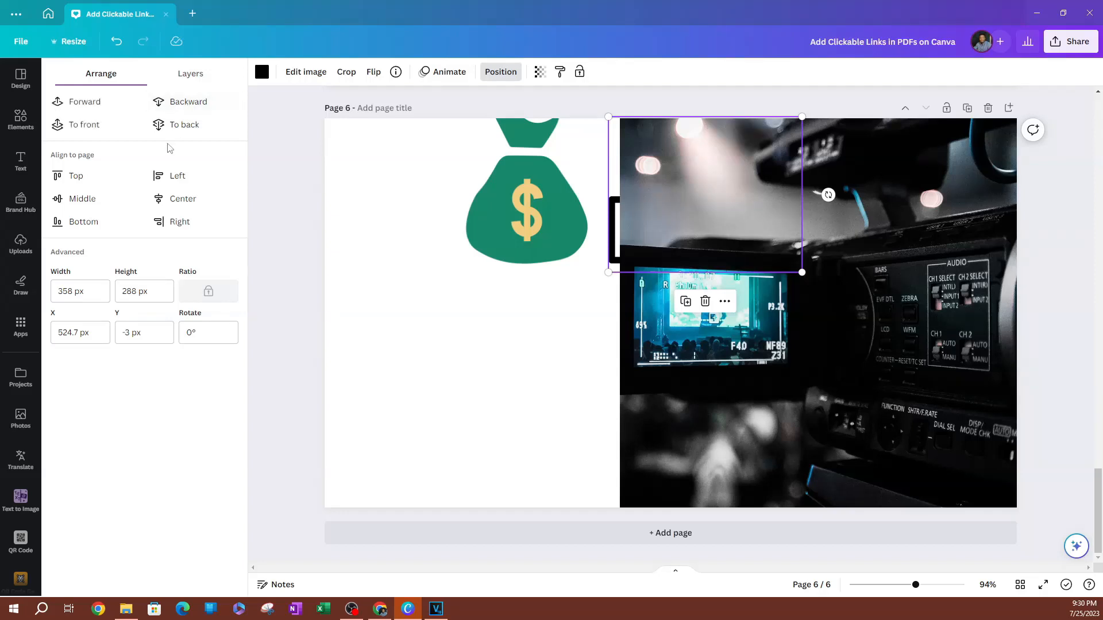
click(82, 123)
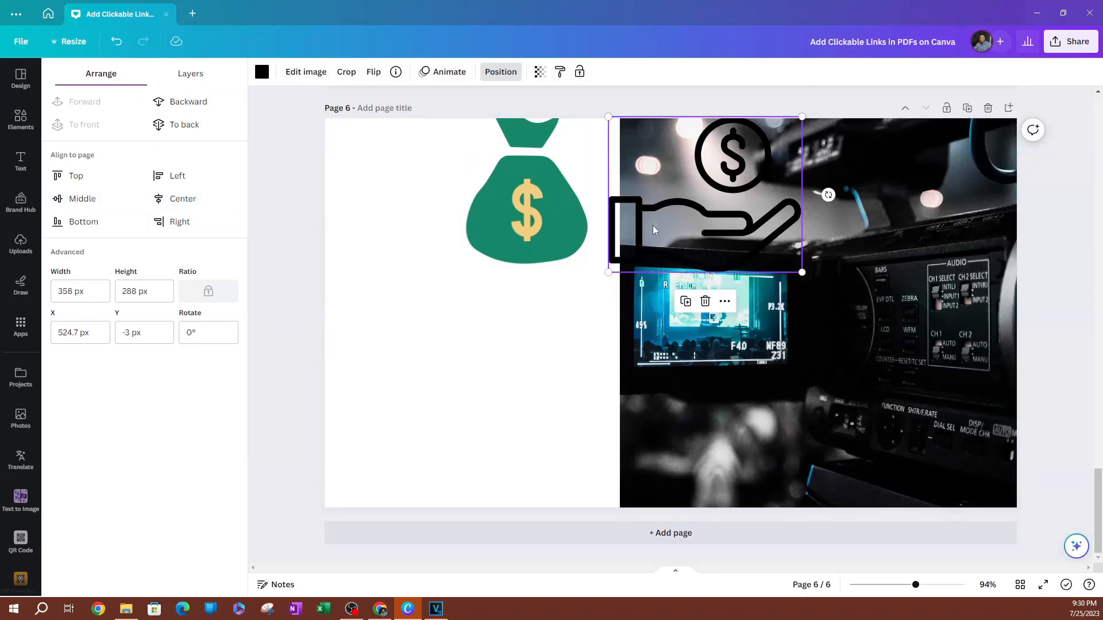
Reorder the layers so the cameraman silhouette is topmost, and place it slightly enlarged on the left side of the page
click(178, 74)
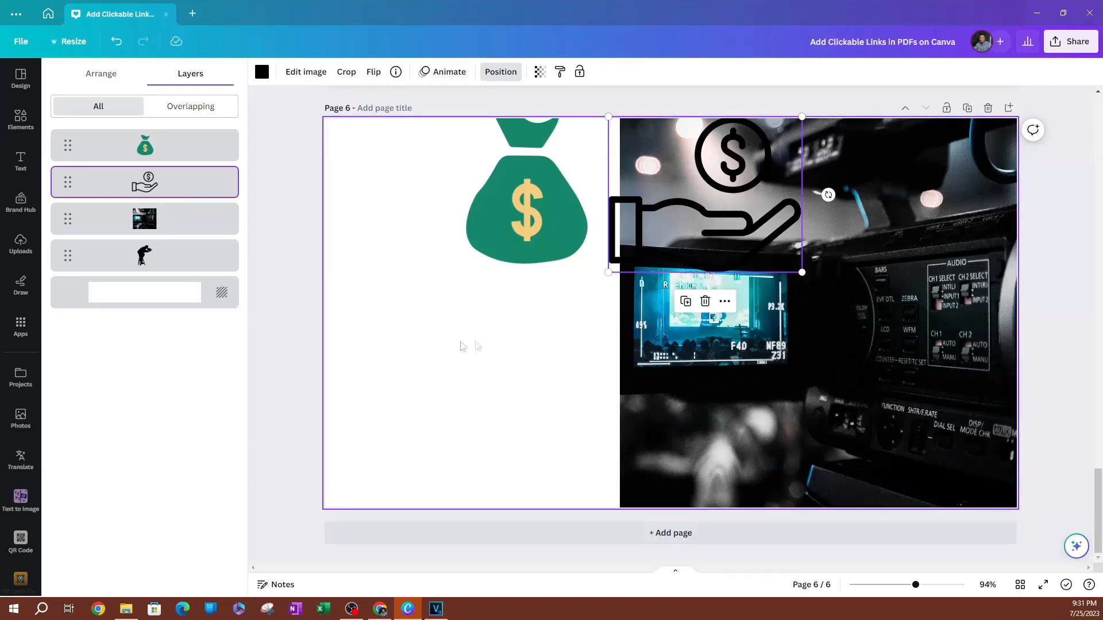
click(132, 259)
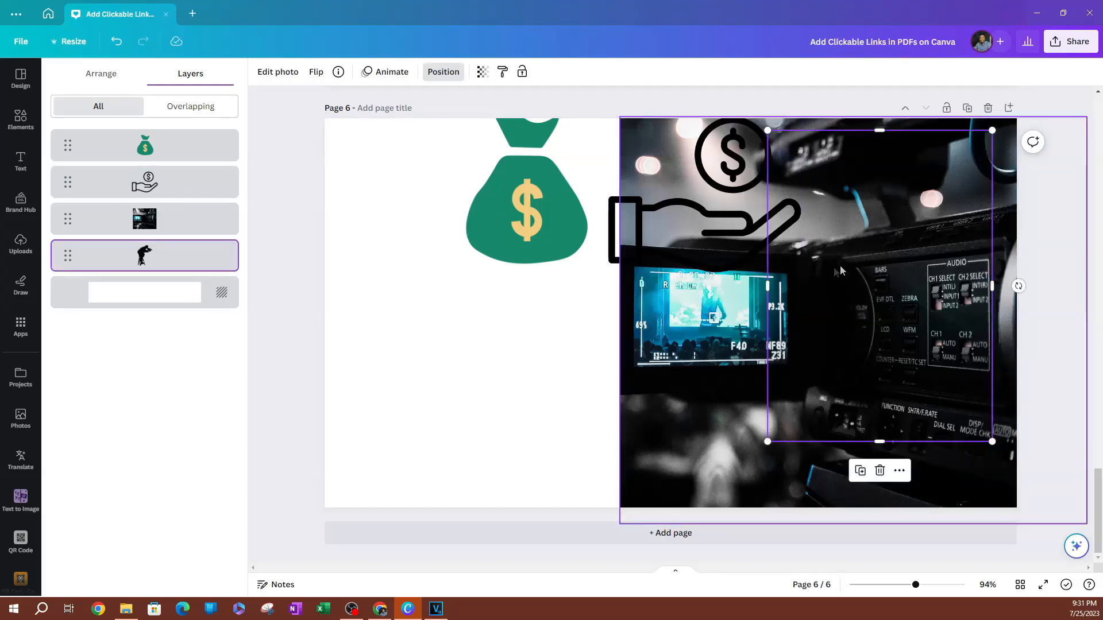
drag(66, 251, 68, 143)
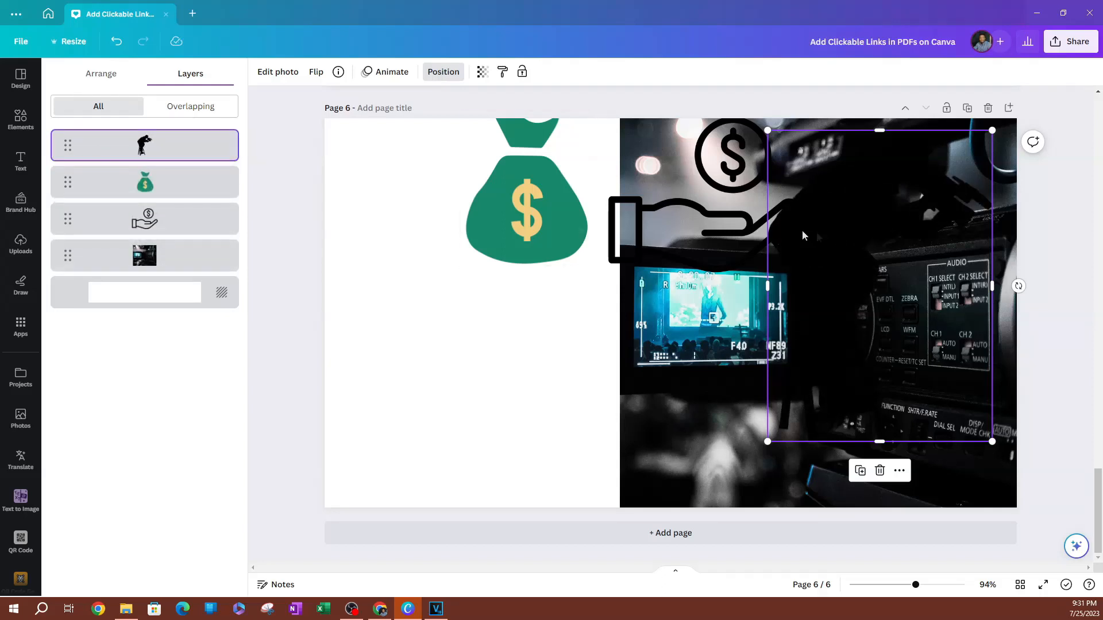
drag(790, 252, 422, 306)
drag(364, 197, 337, 160)
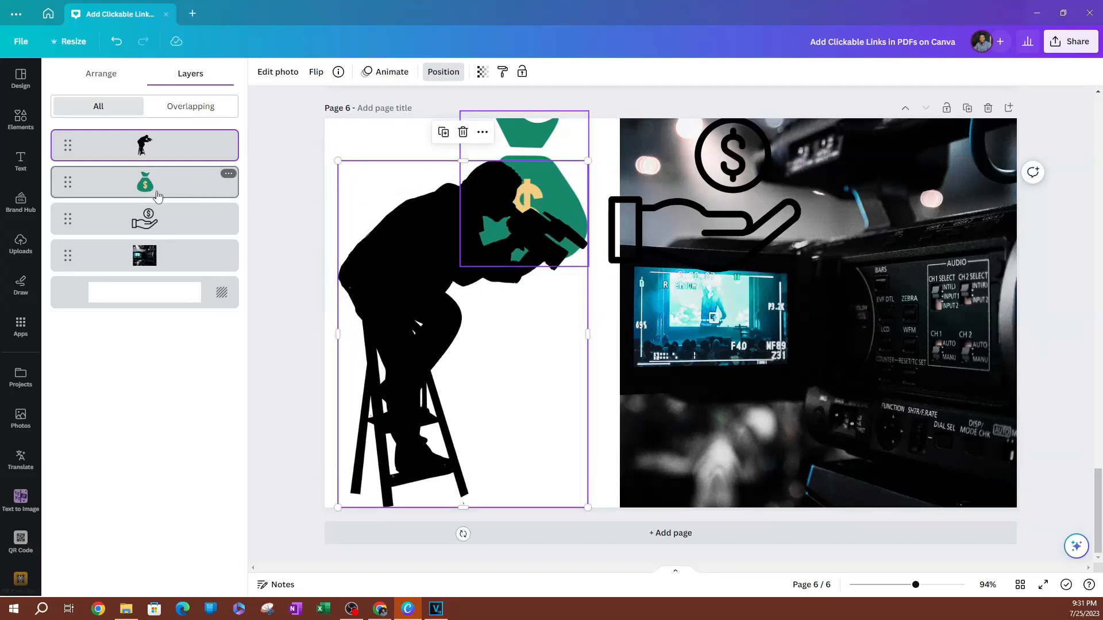
Raise the money bag above the silhouette in the layer order and move it down beside the ladder
drag(177, 191, 172, 144)
drag(511, 204, 514, 439)
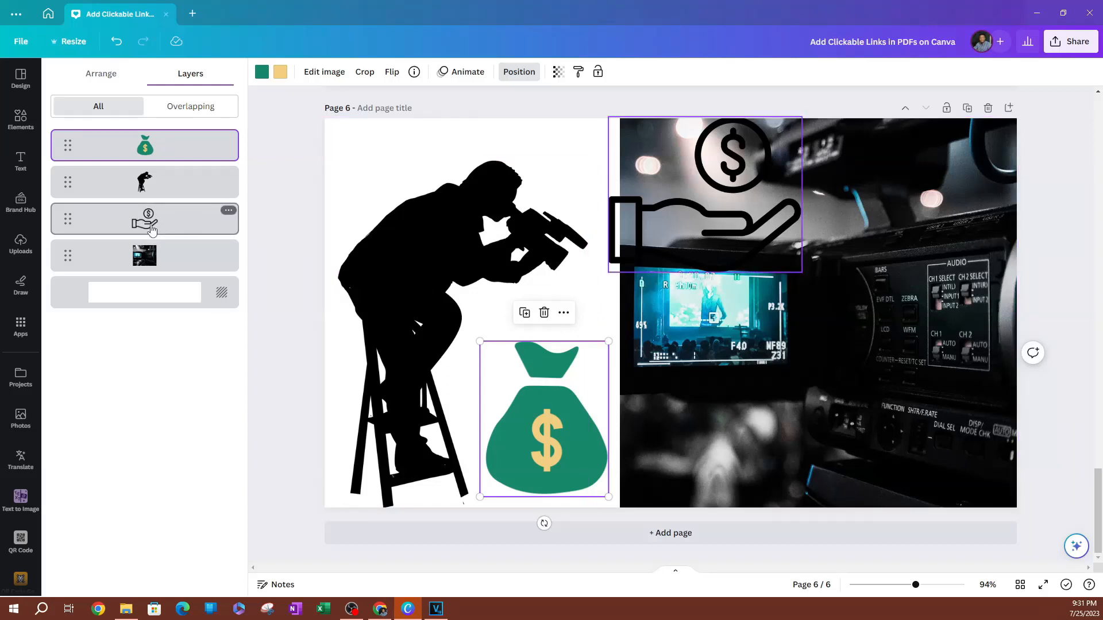
Shrink the hand-with-coin icon into the page's upper left corner and set its layer directly beneath the money bag
drag(152, 224, 154, 123)
drag(699, 221, 420, 234)
drag(522, 288, 380, 155)
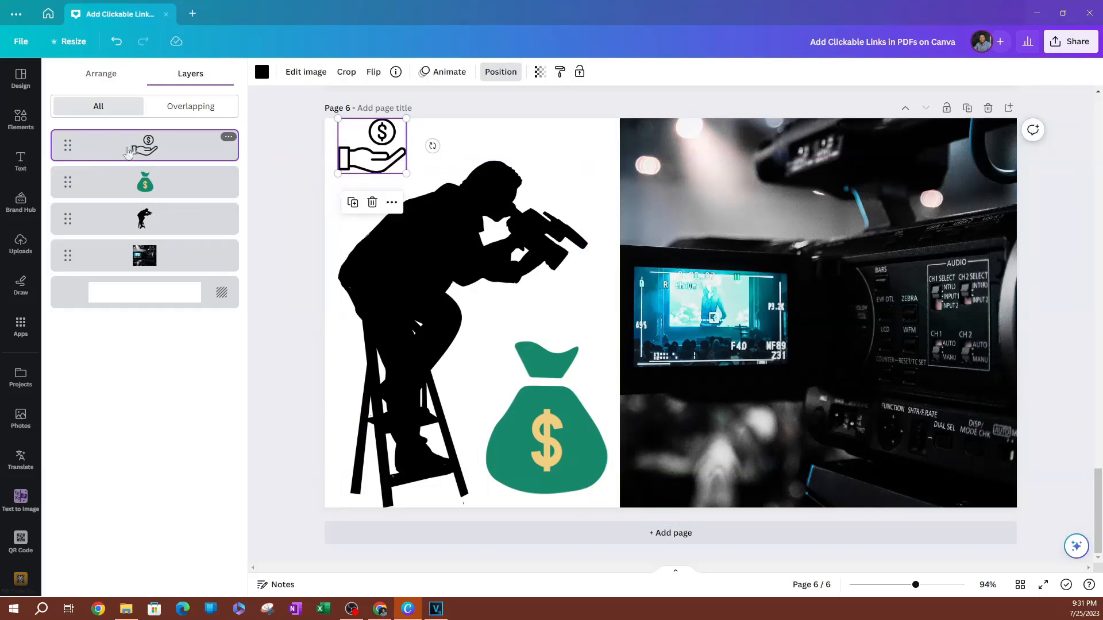
drag(68, 153, 66, 215)
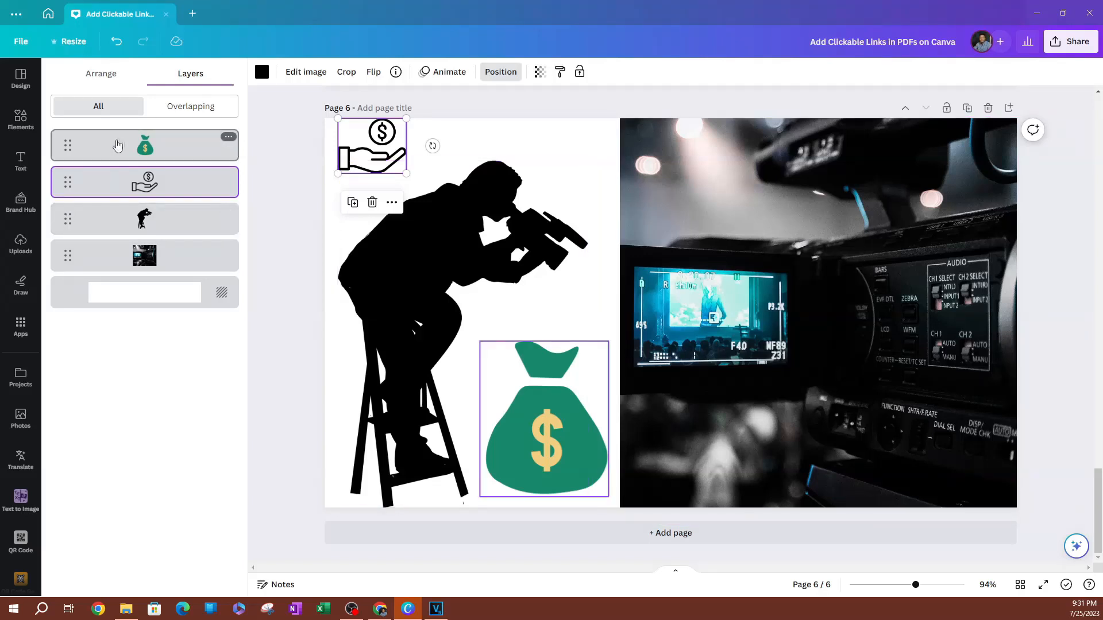
Check the overlapping layers while moving the hand-with-coin icon onto the photo and back, shrunk, to the page corner; list all layers again
click(189, 112)
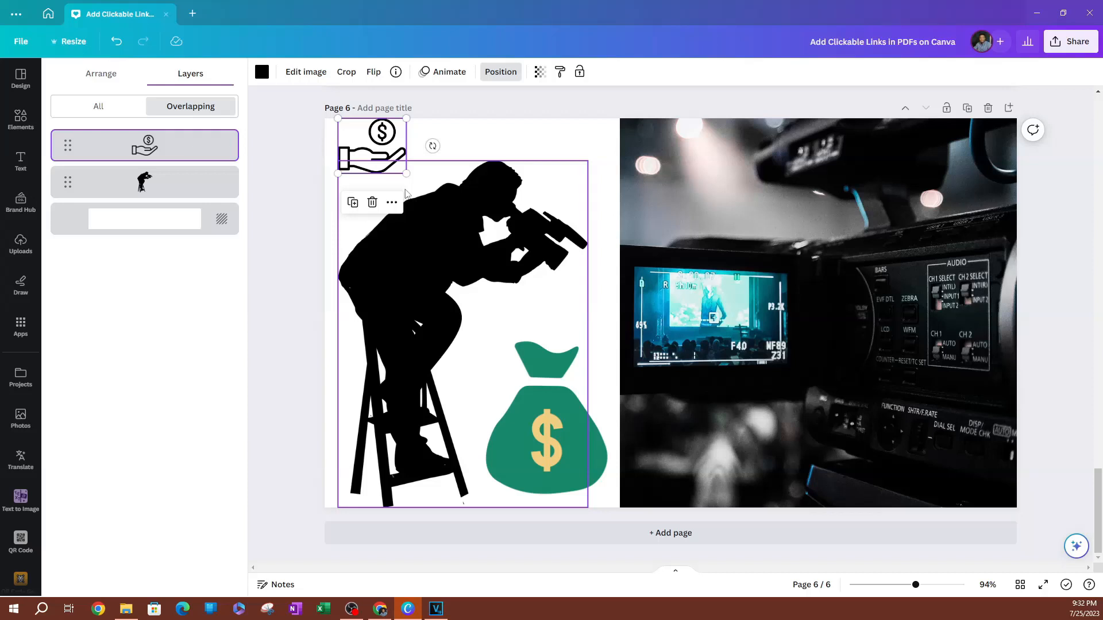
drag(374, 155, 609, 150)
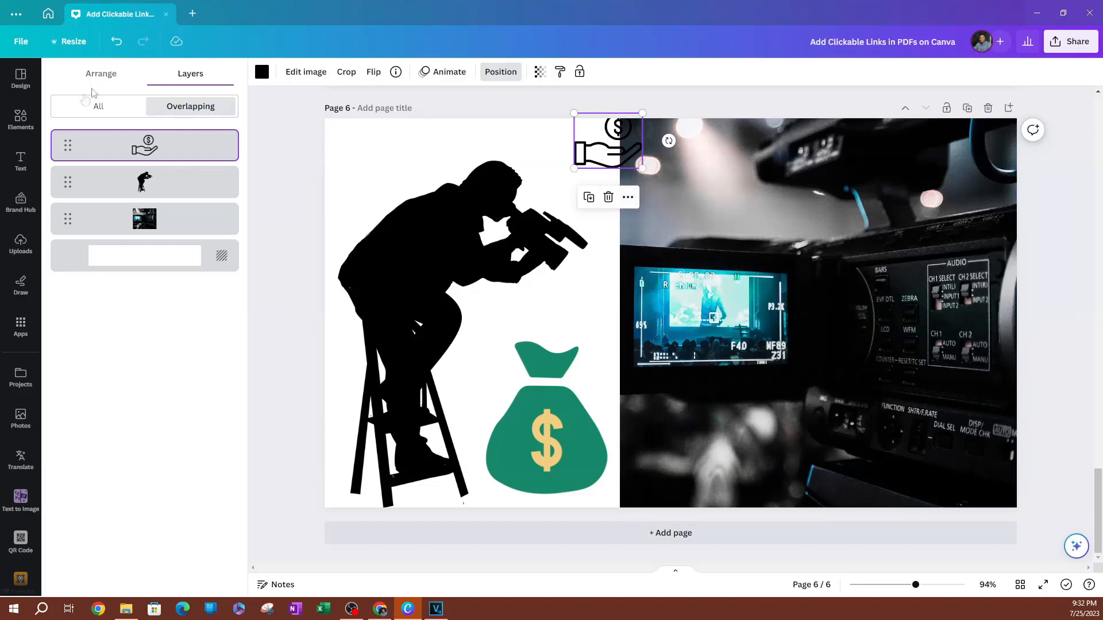
drag(585, 141, 361, 144)
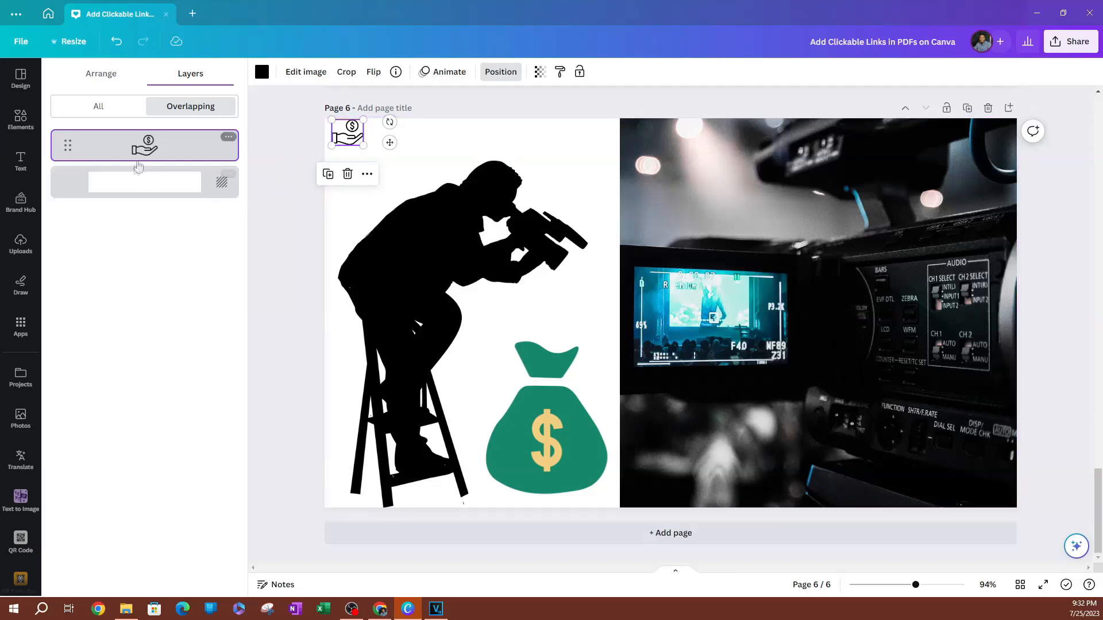
click(162, 176)
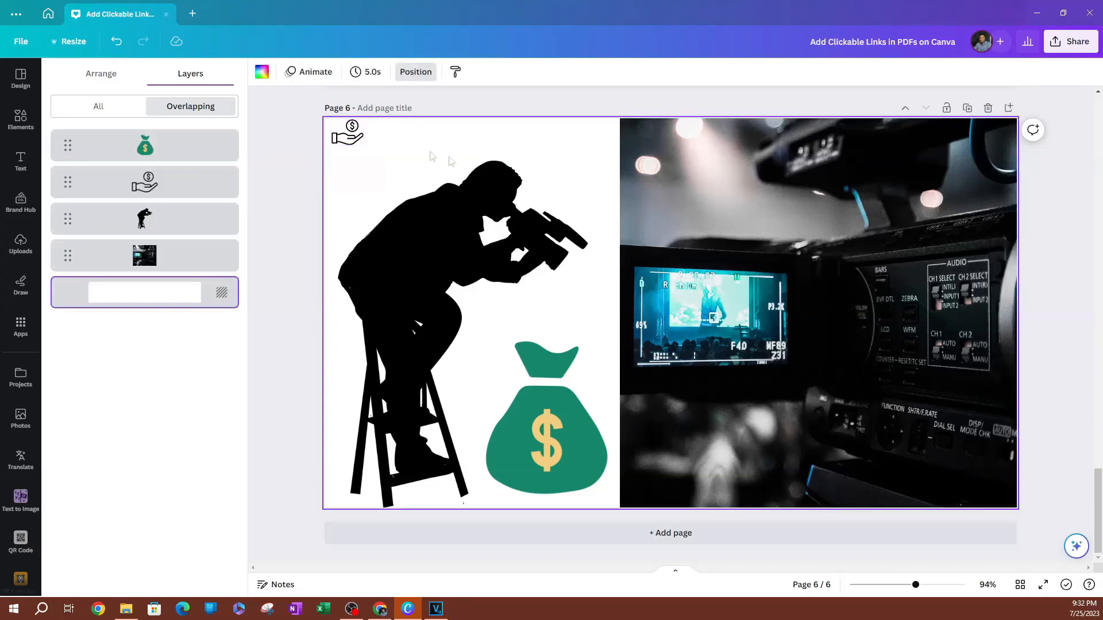
click(121, 111)
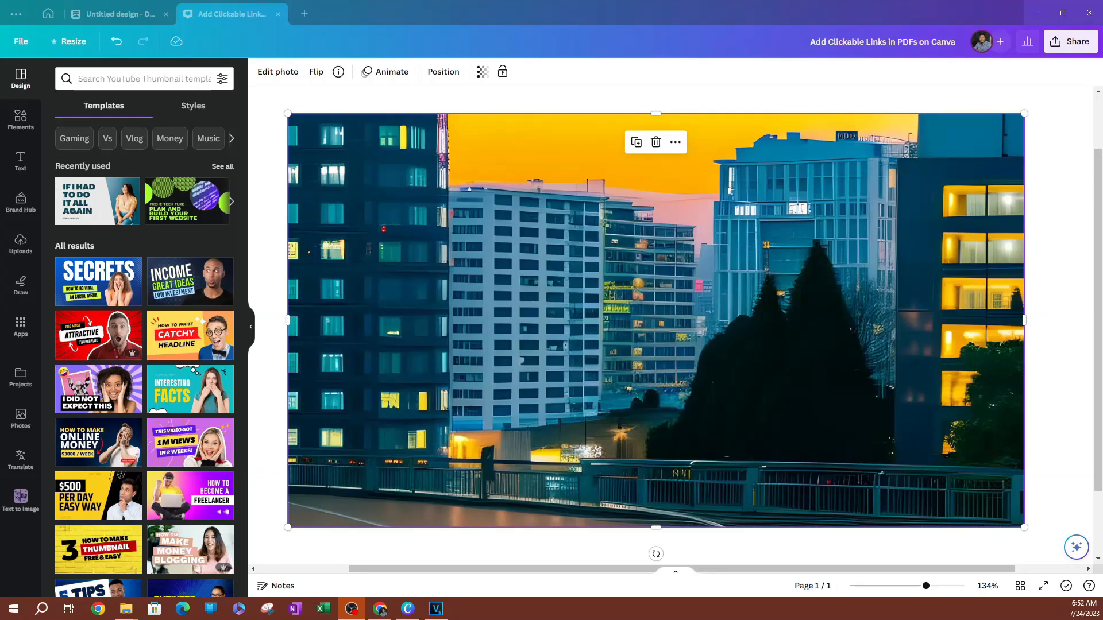
Search the apps for "qr code" and open Canva's QR Code app
click(21, 326)
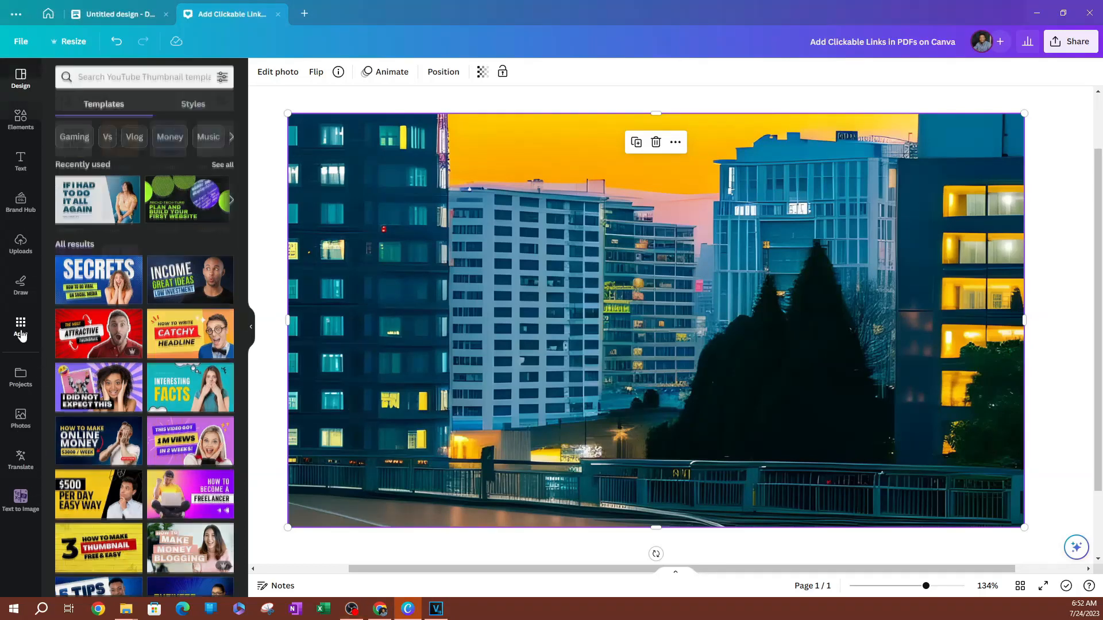
click(131, 73)
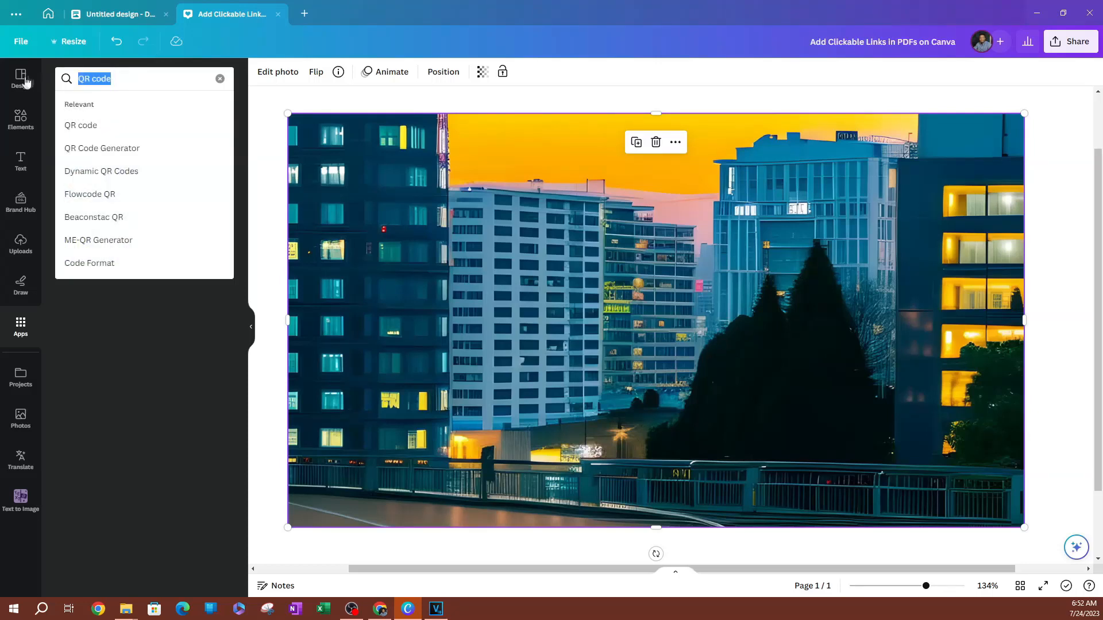
key(BackSpace)
text(qr)
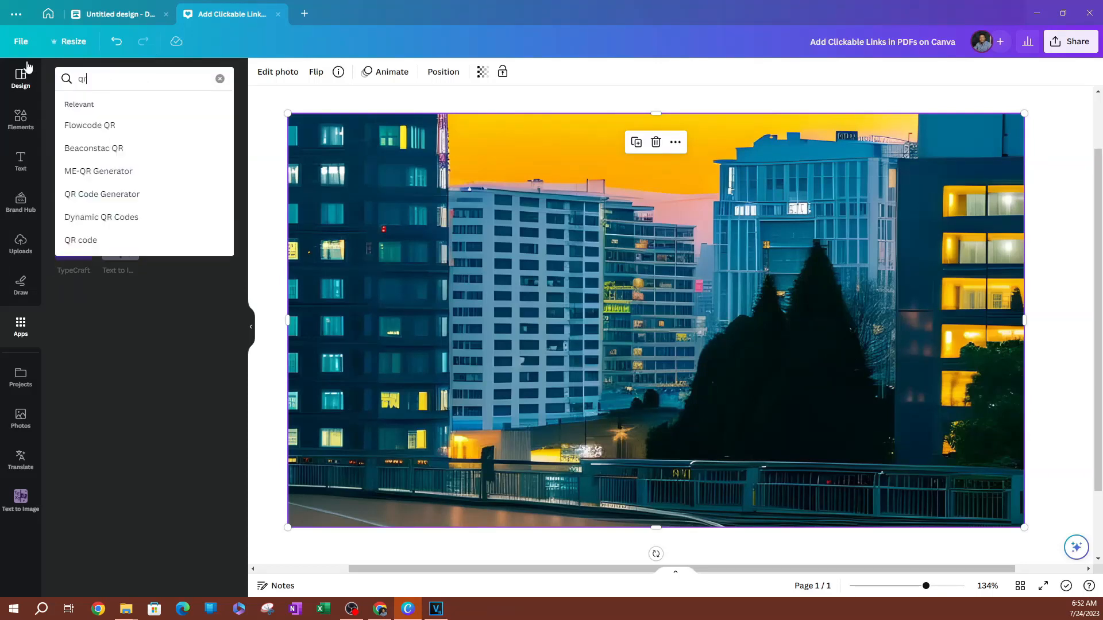
text( code)
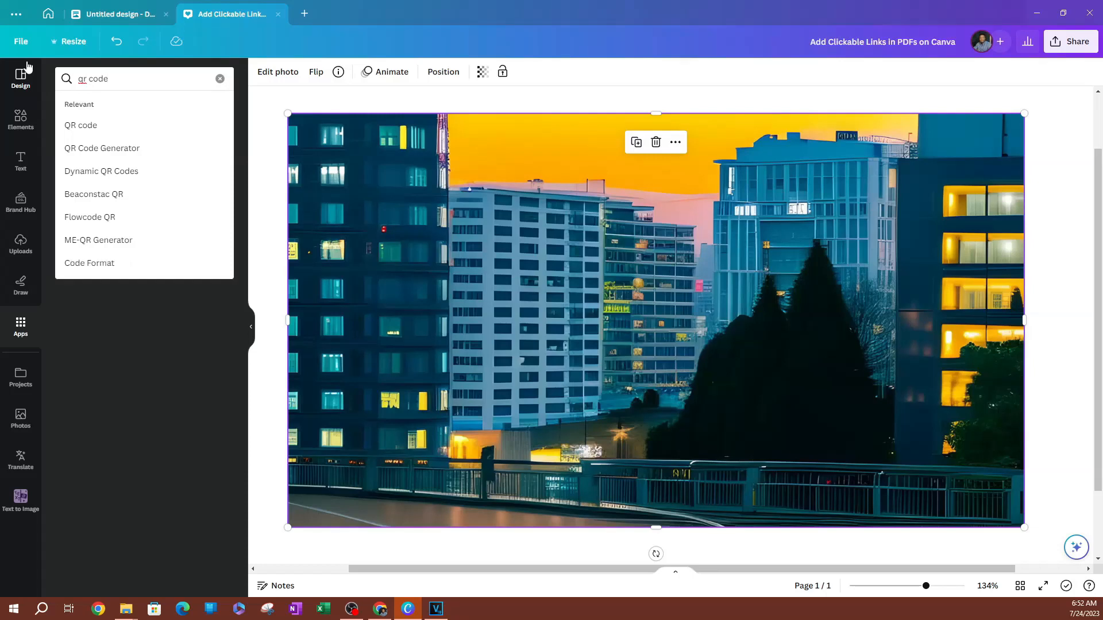
click(77, 125)
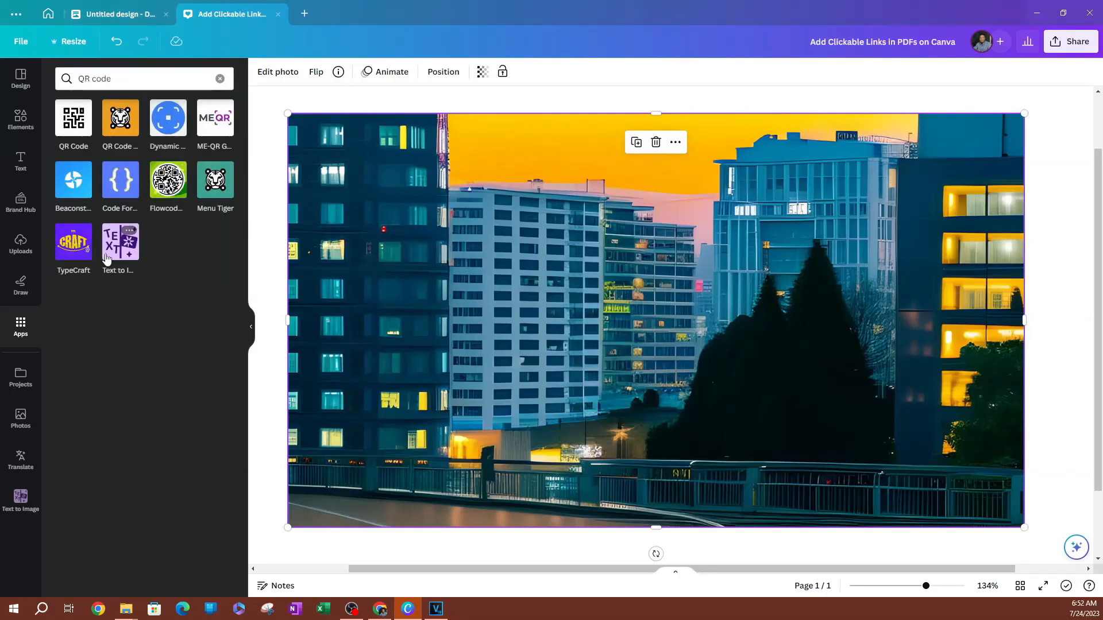
click(74, 132)
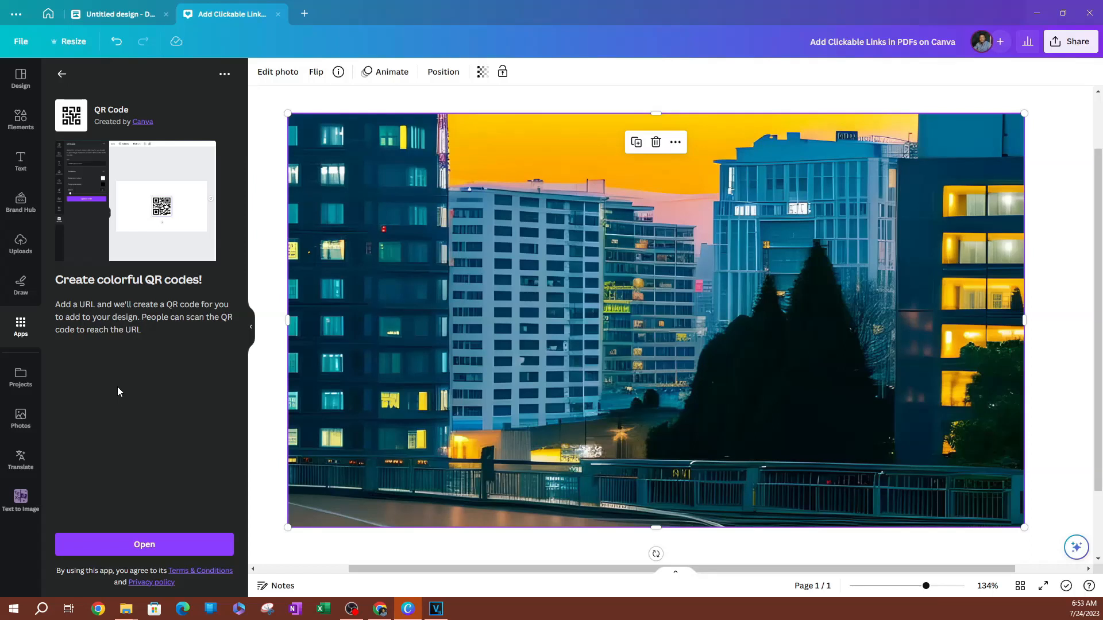
click(137, 543)
click(72, 161)
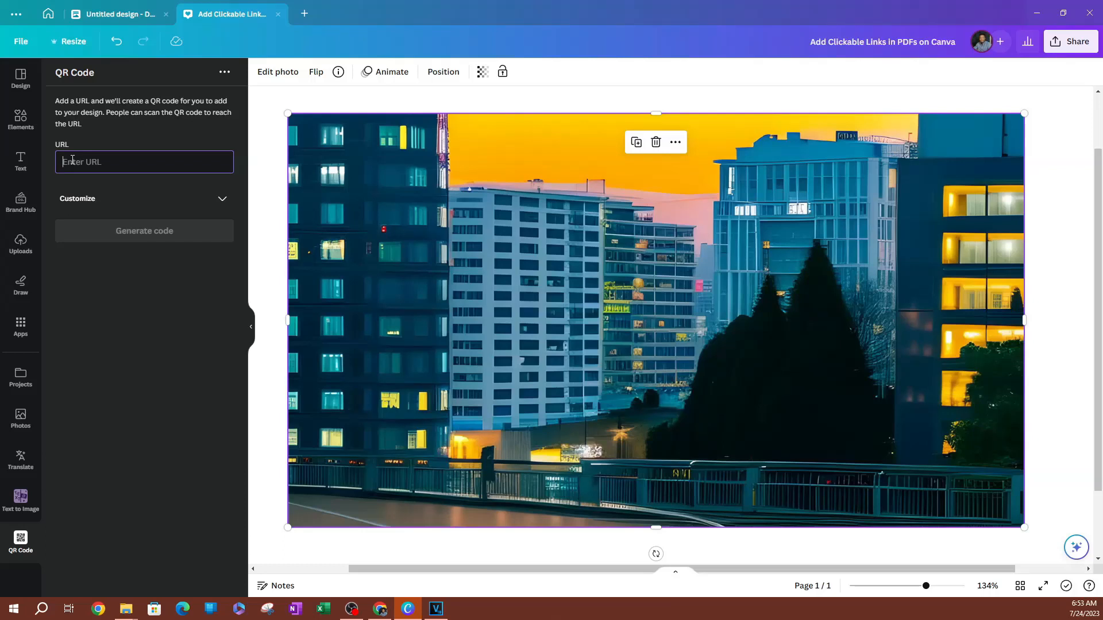
text(www.youtube.com)
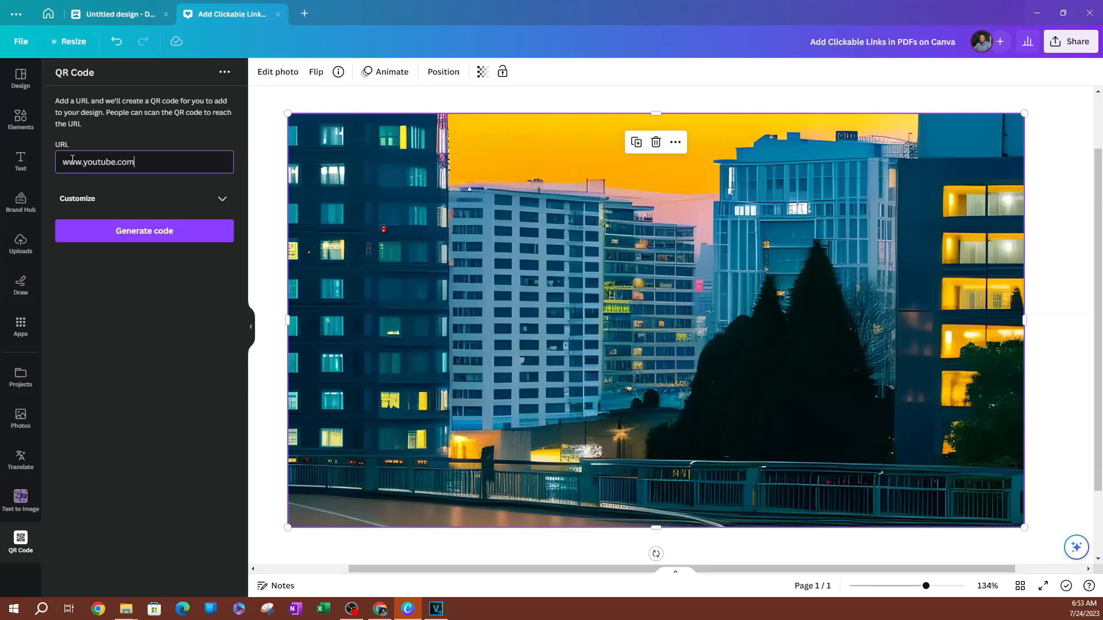
click(80, 401)
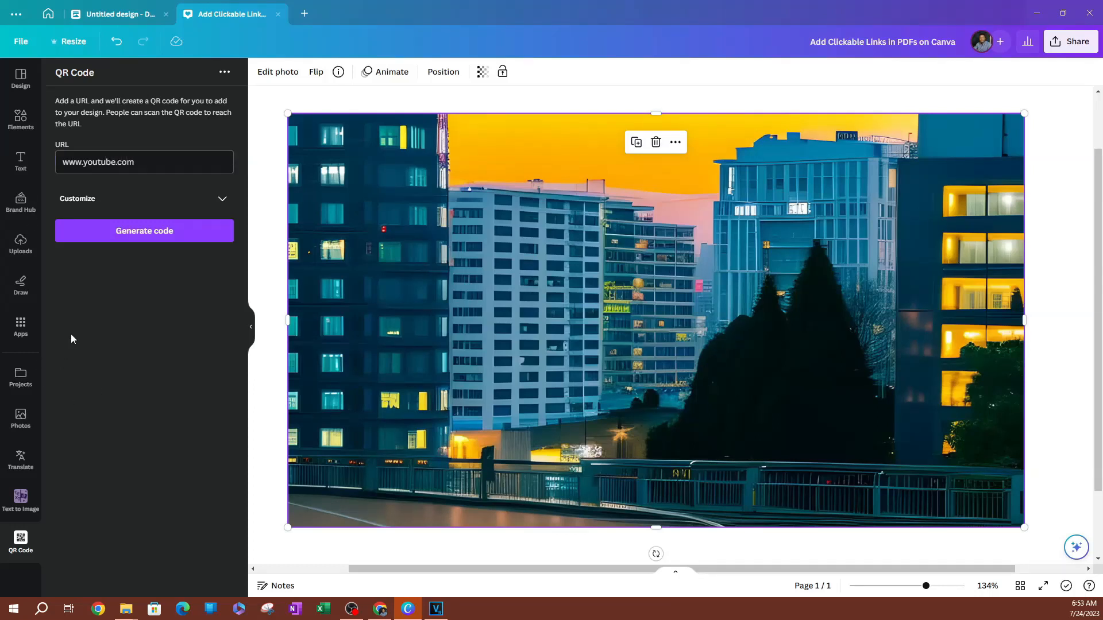
click(166, 202)
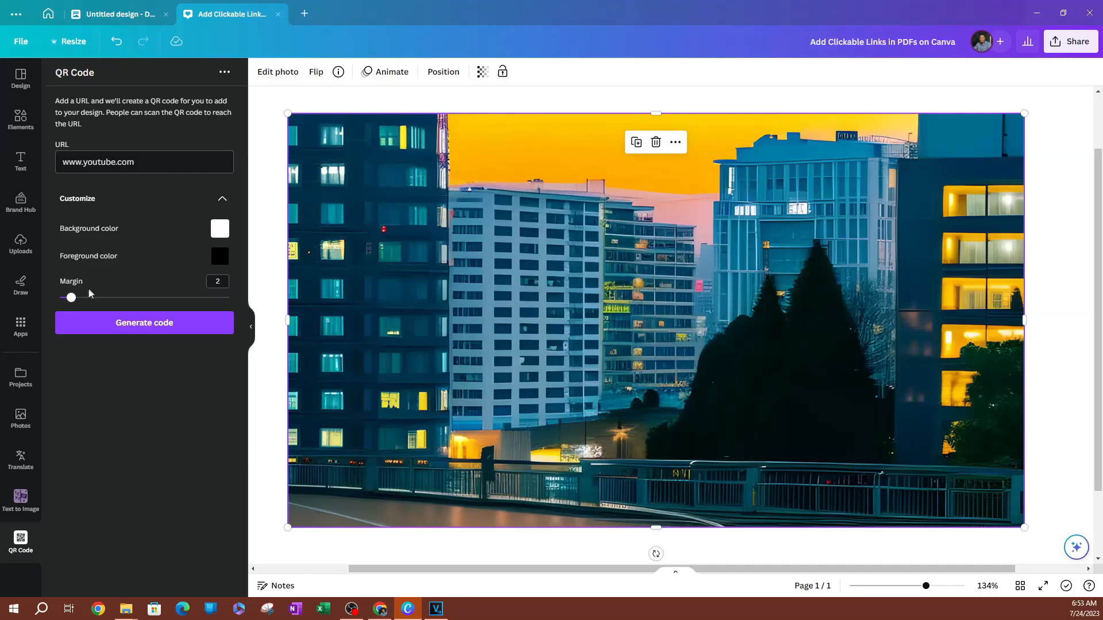
click(141, 327)
drag(657, 267, 629, 238)
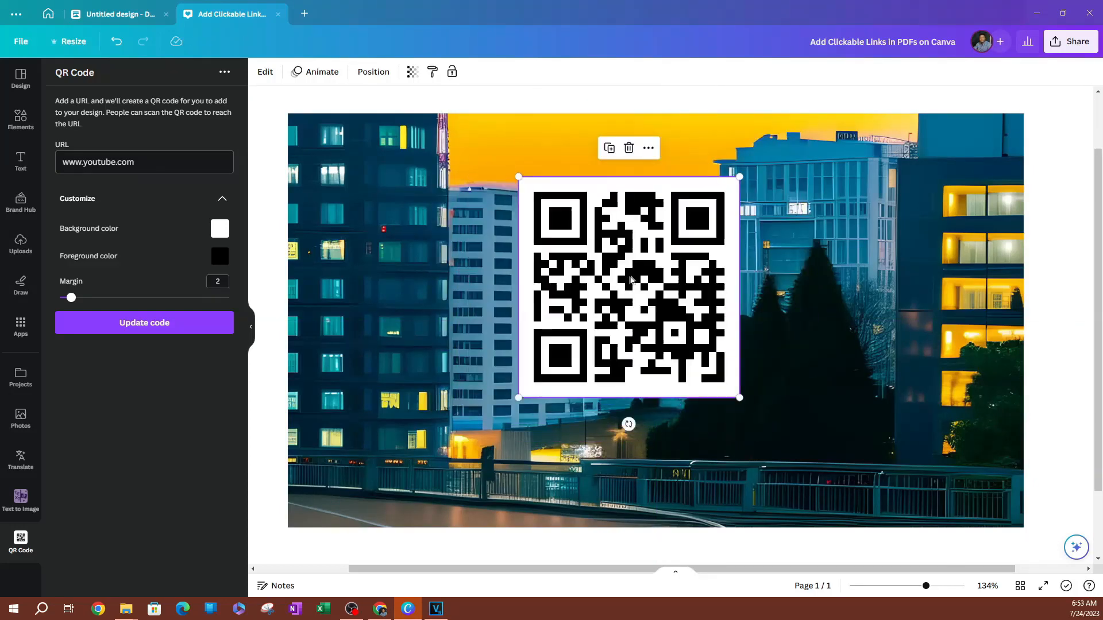
click(628, 148)
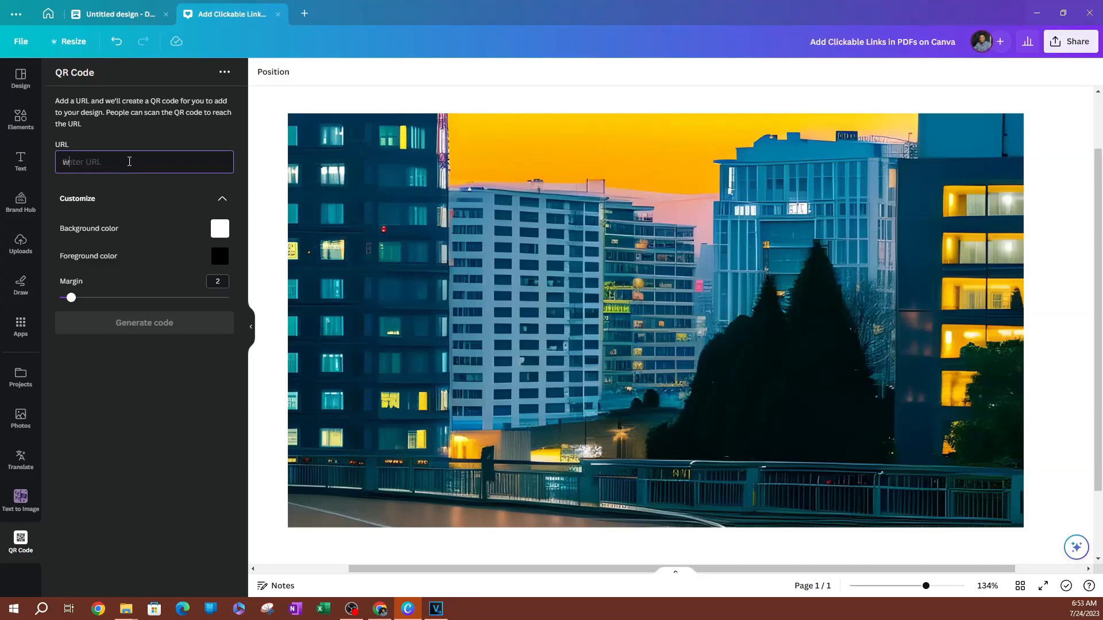
click(130, 161)
text(www.youtube.com)
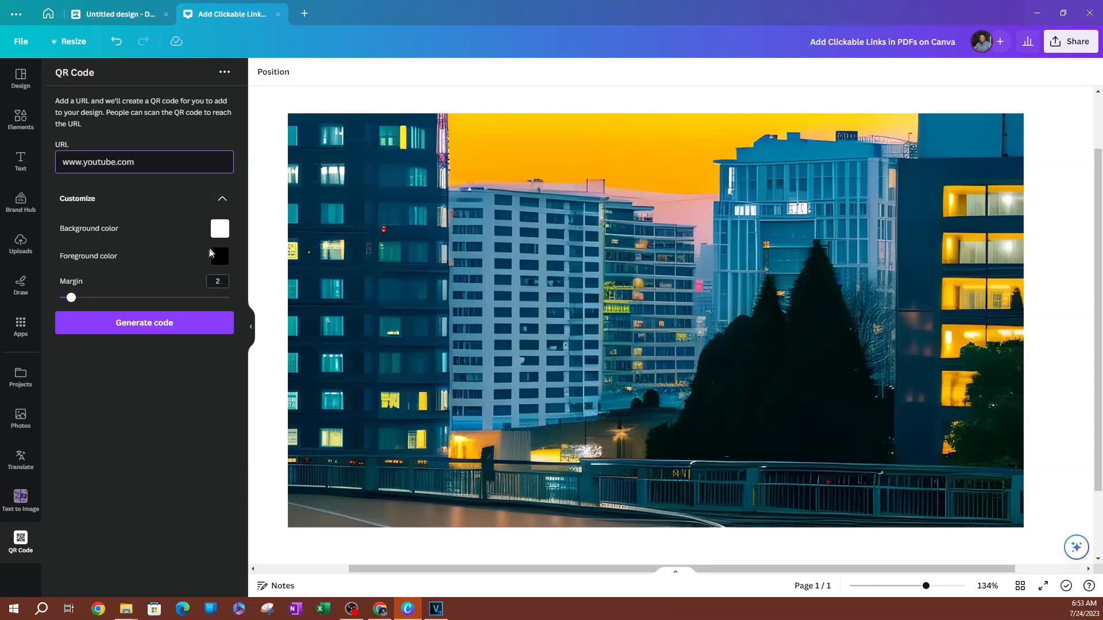
click(218, 232)
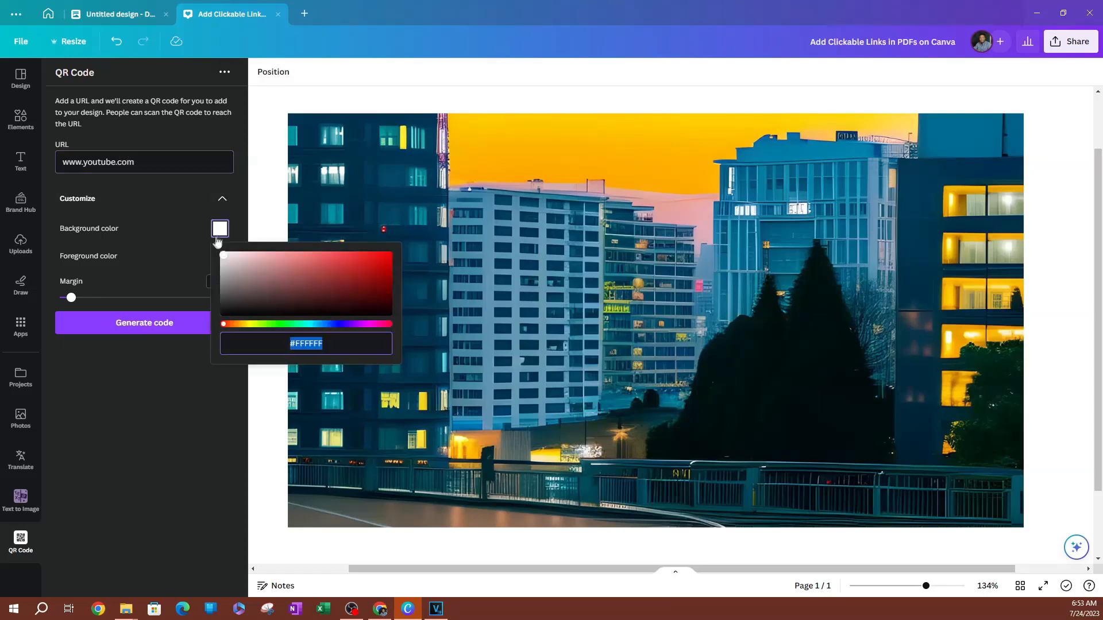
click(256, 329)
drag(257, 328, 247, 324)
click(148, 320)
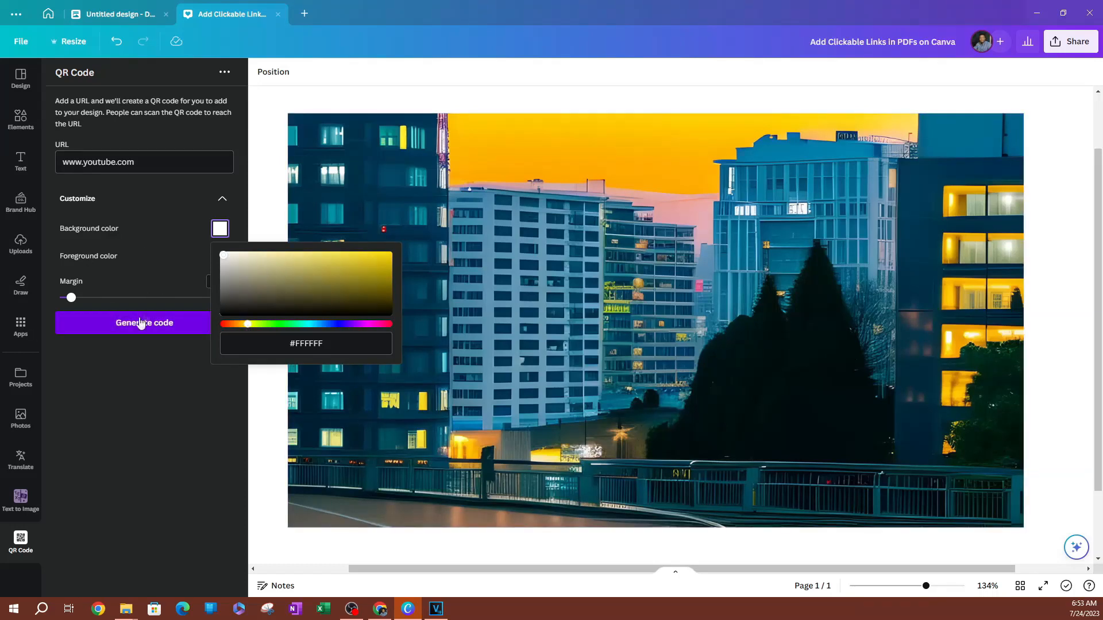
Set the QR code's background color to red #FD0000, keep the foreground black #000000, and update the code
click(219, 229)
click(389, 255)
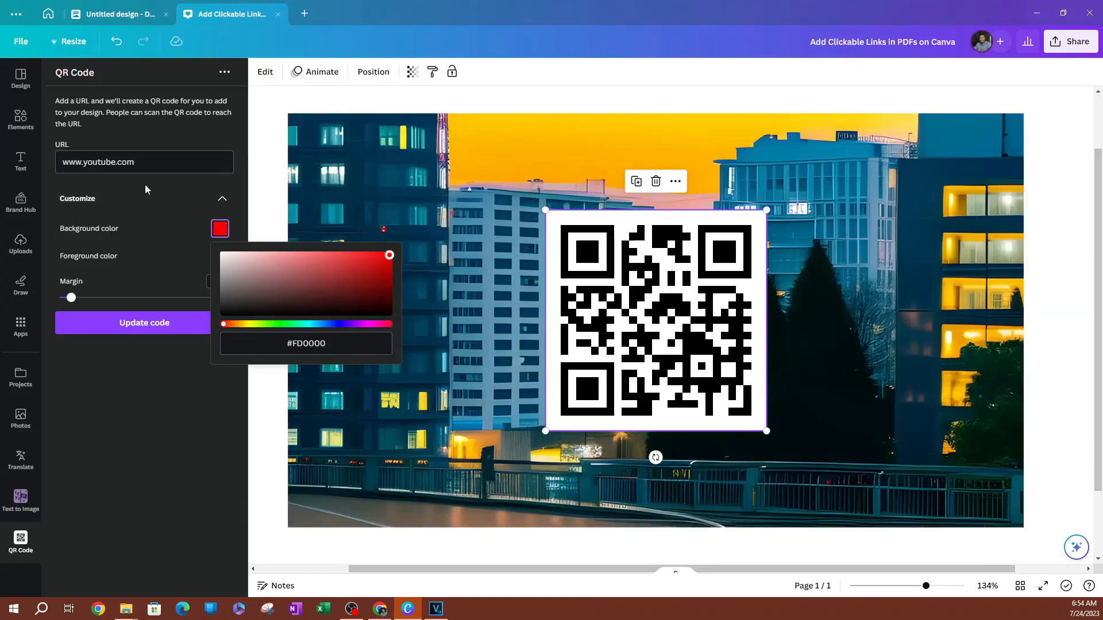
click(158, 198)
click(224, 256)
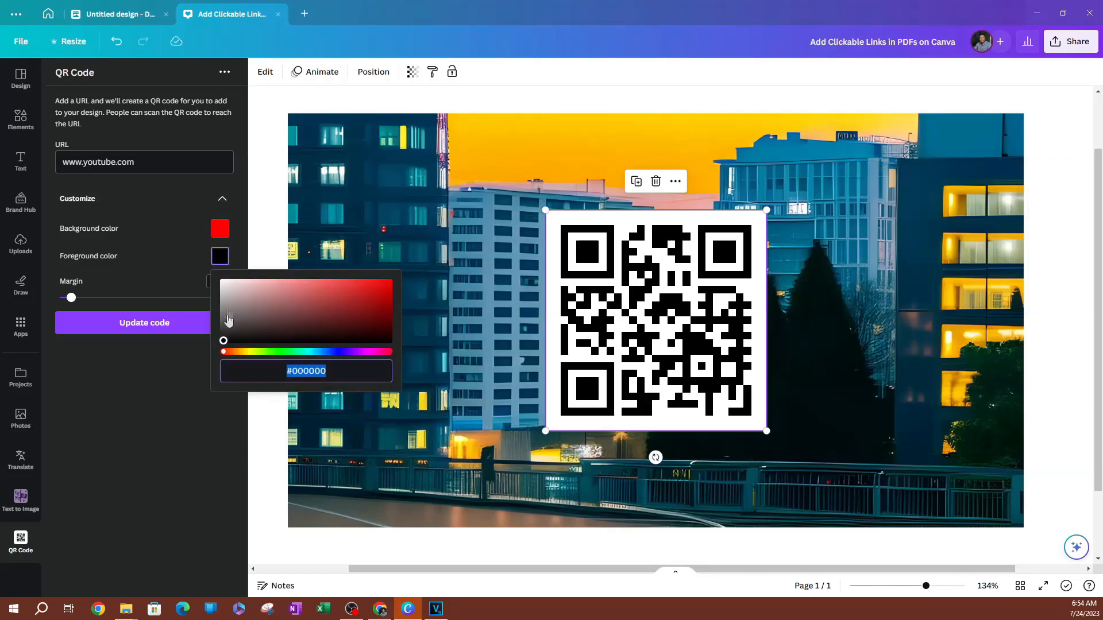
click(160, 330)
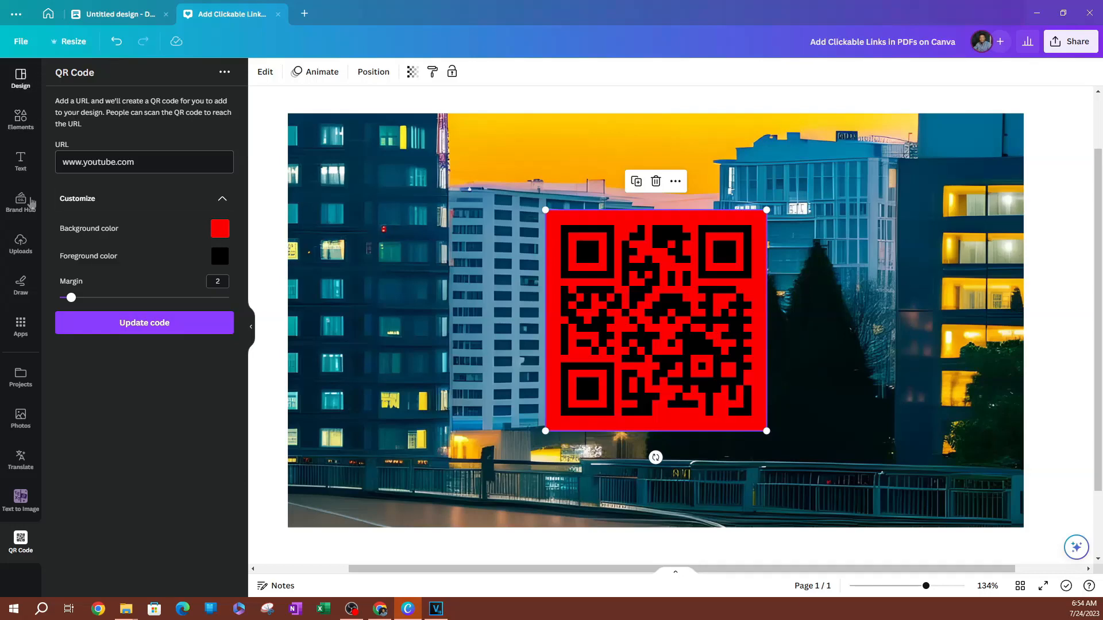
Open the alternative QR Code Generator app from the "QR code" app results, and return to Canva's QR Code app
click(22, 498)
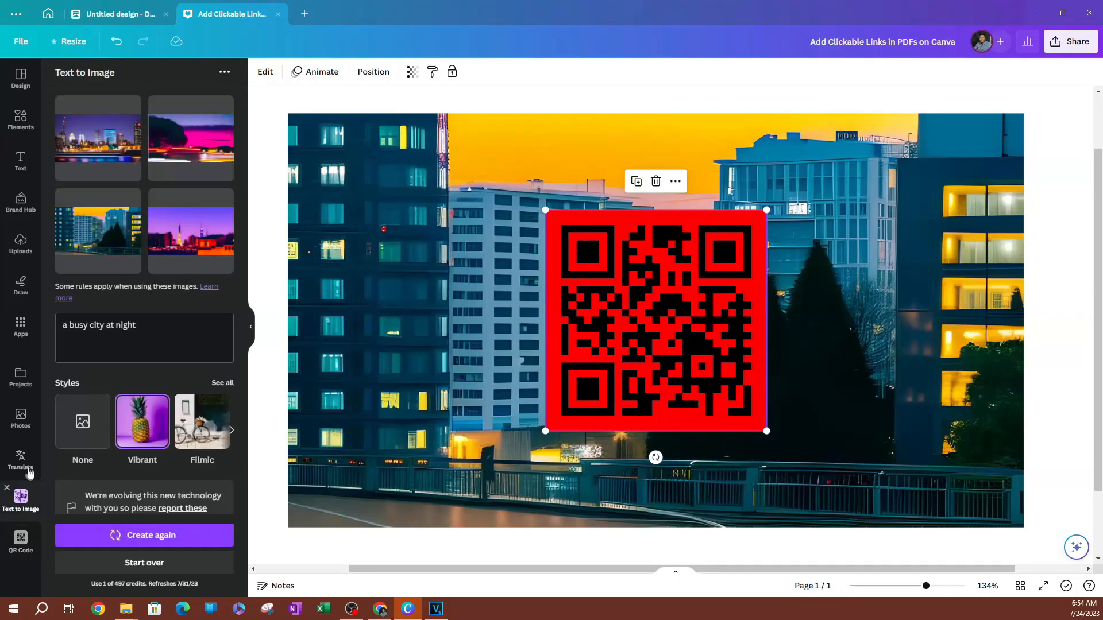
click(20, 327)
click(123, 79)
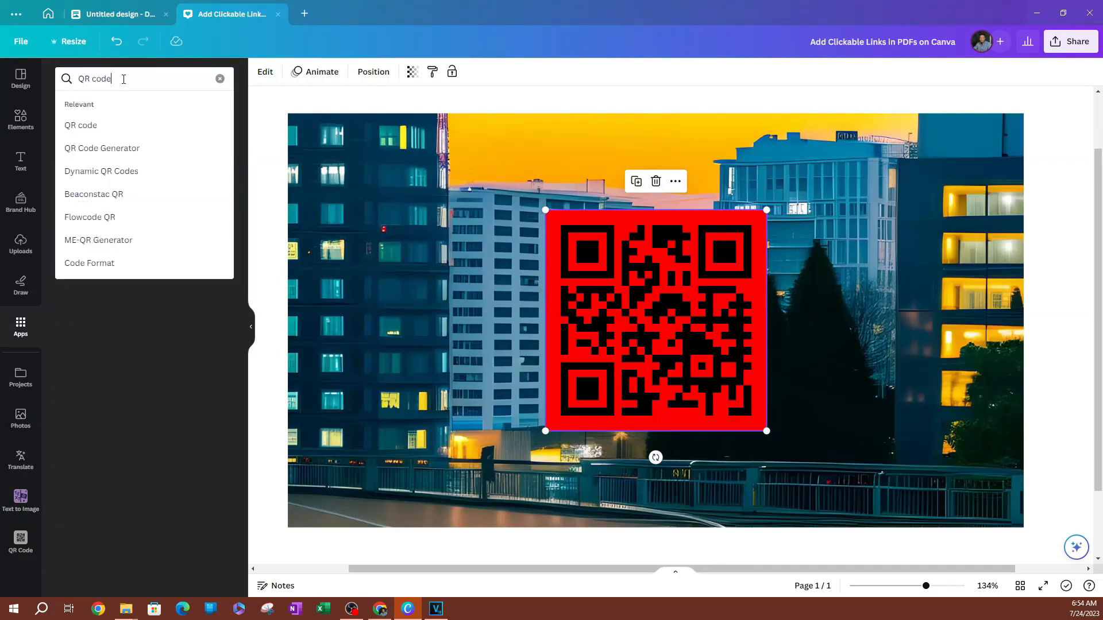
click(158, 310)
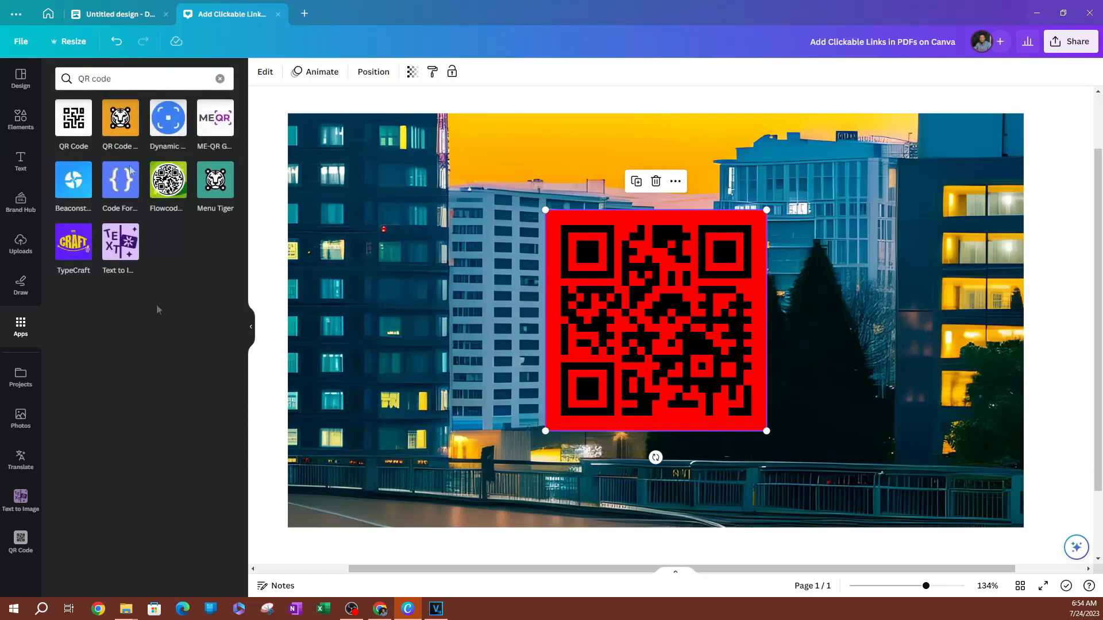
click(123, 130)
click(161, 543)
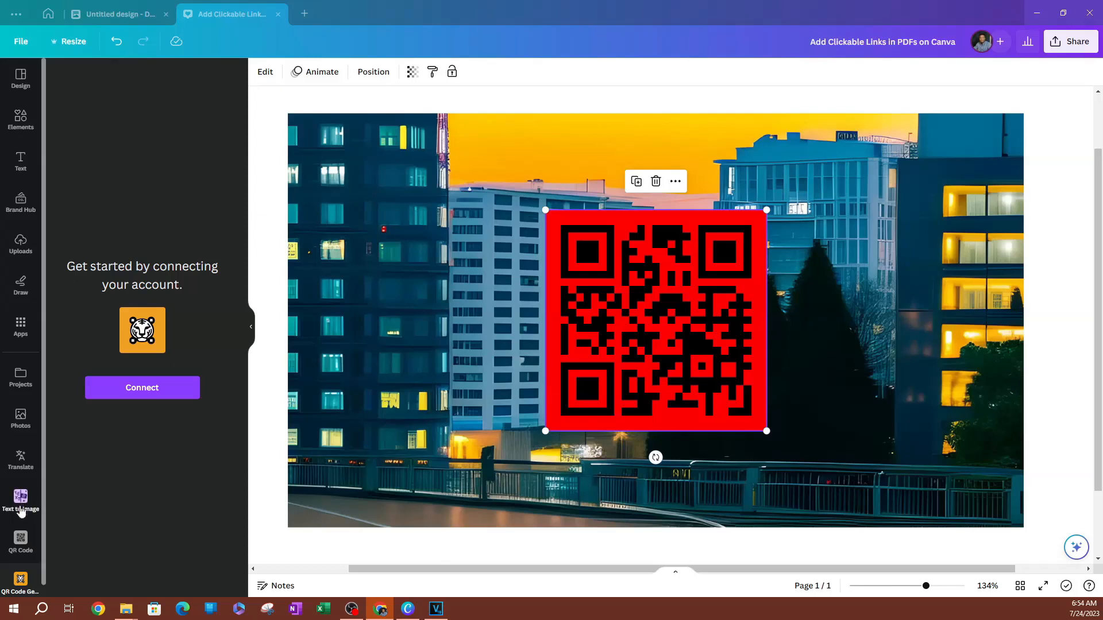
click(21, 540)
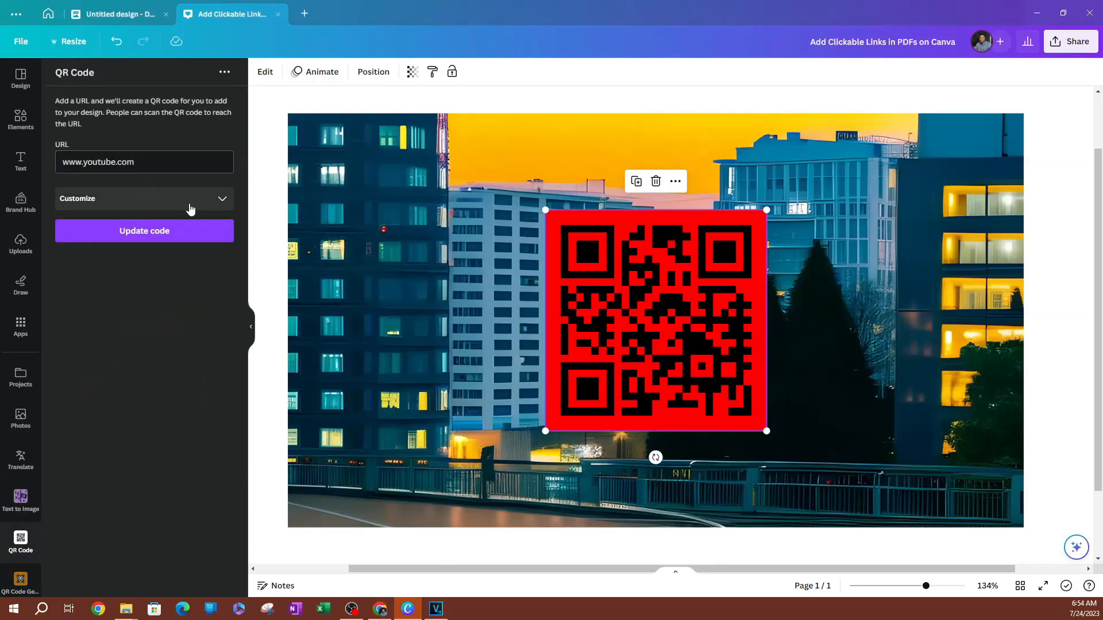